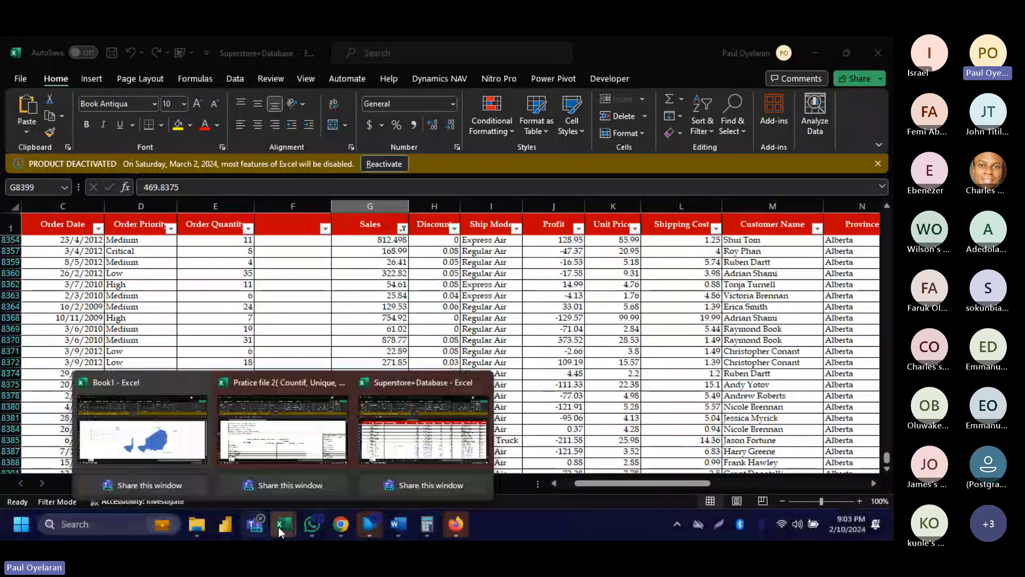
# Bring the practice workbook forward and select a cell beside its six sales questions.
pyautogui.click(286, 450)
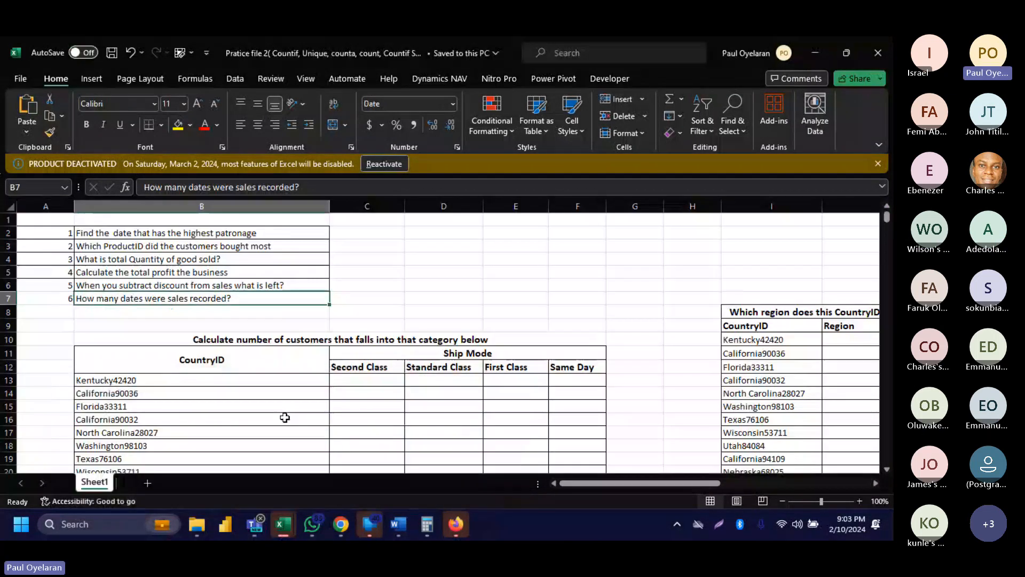
pyautogui.click(370, 230)
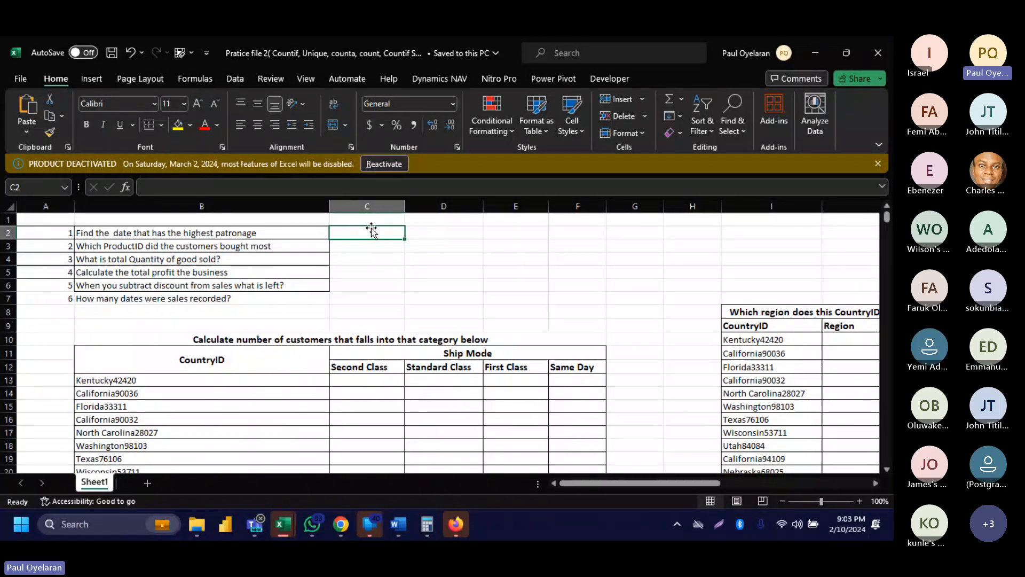
pyautogui.rightClick(44, 206)
# Insert a blank column at A, then delete it again.
pyautogui.click(133, 336)
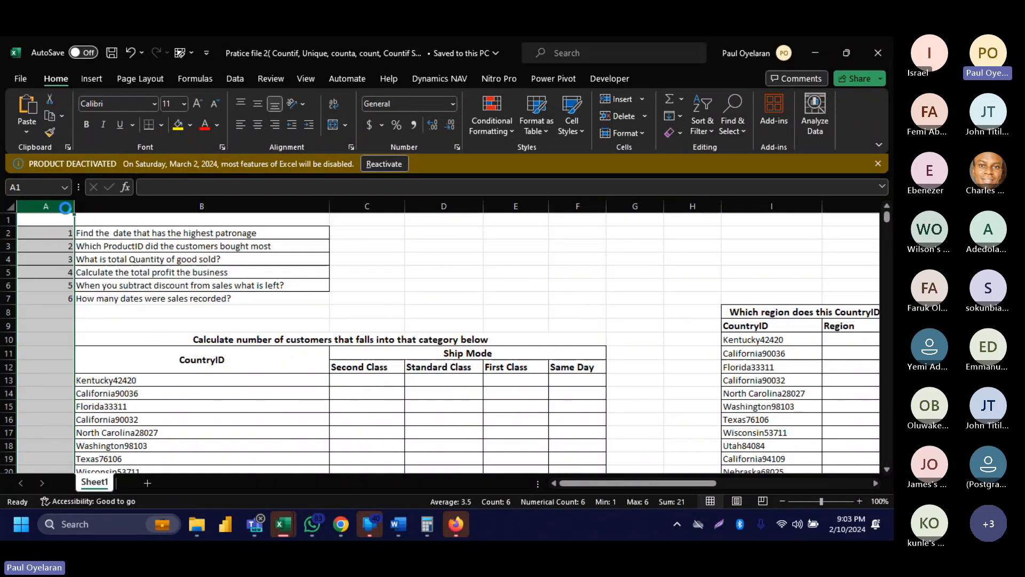
pyautogui.rightClick(54, 207)
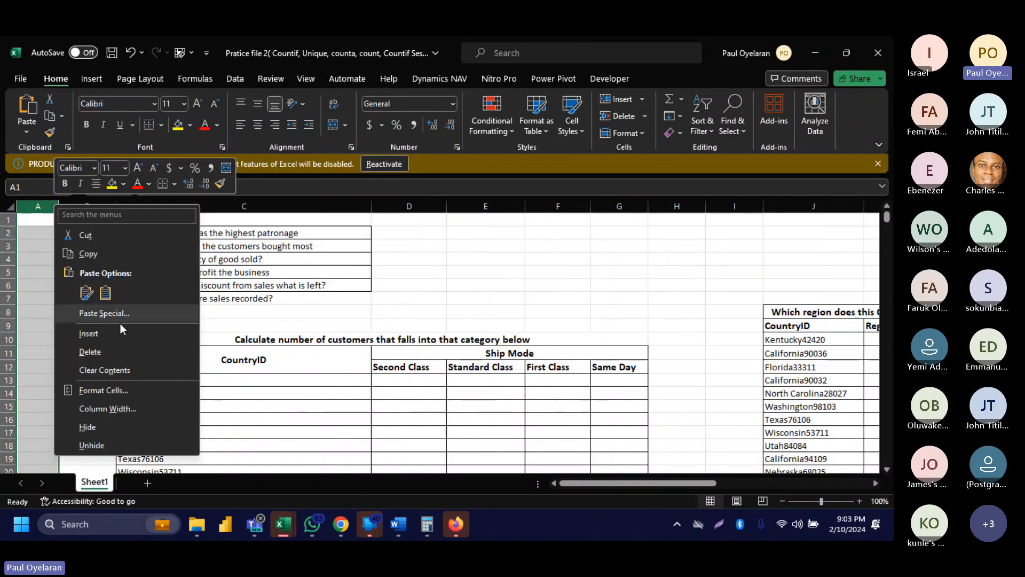
pyautogui.click(112, 351)
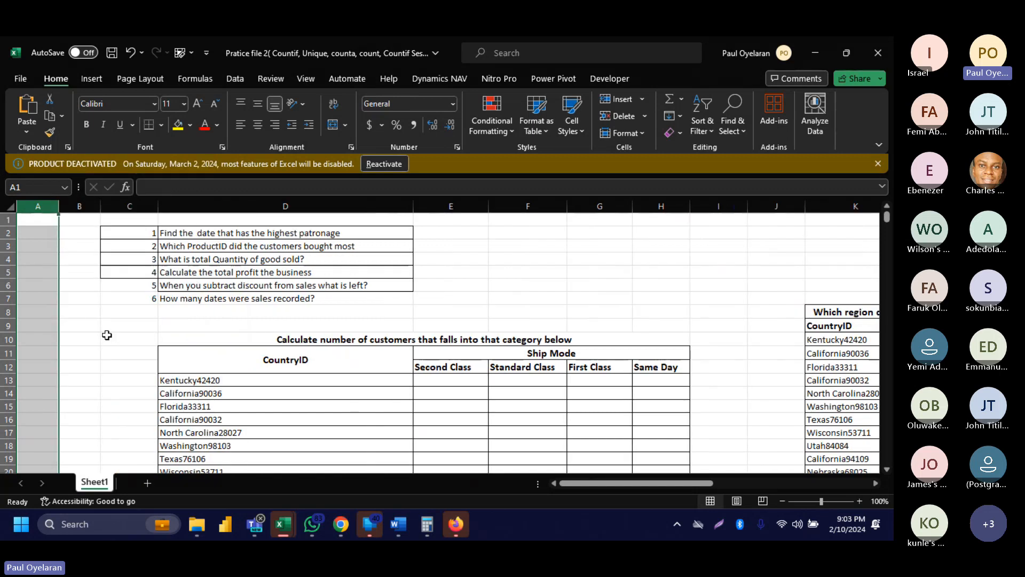
# Select A2 and bring up the window's snap layout choices.
pyautogui.click(38, 231)
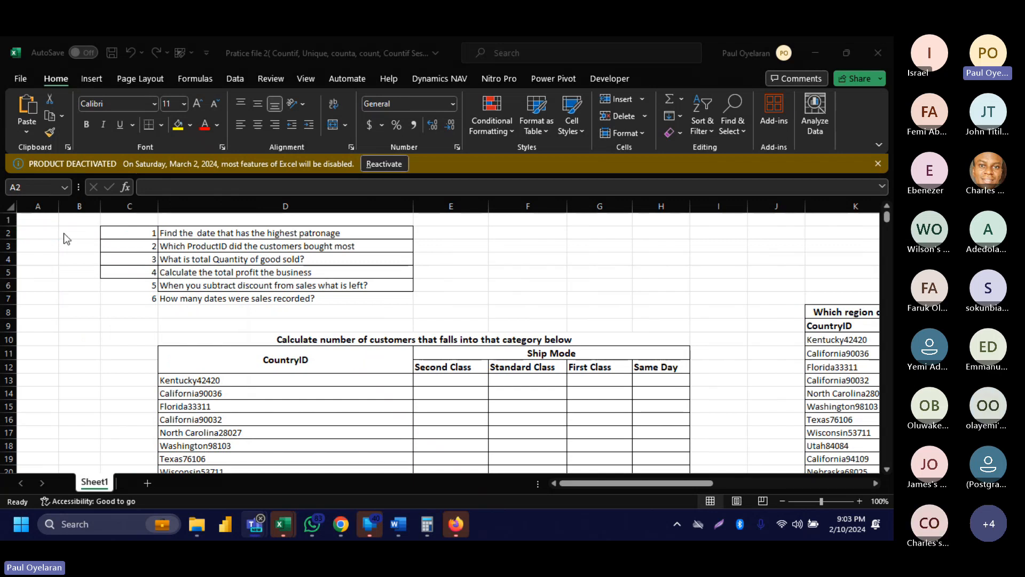
pyautogui.click(38, 232)
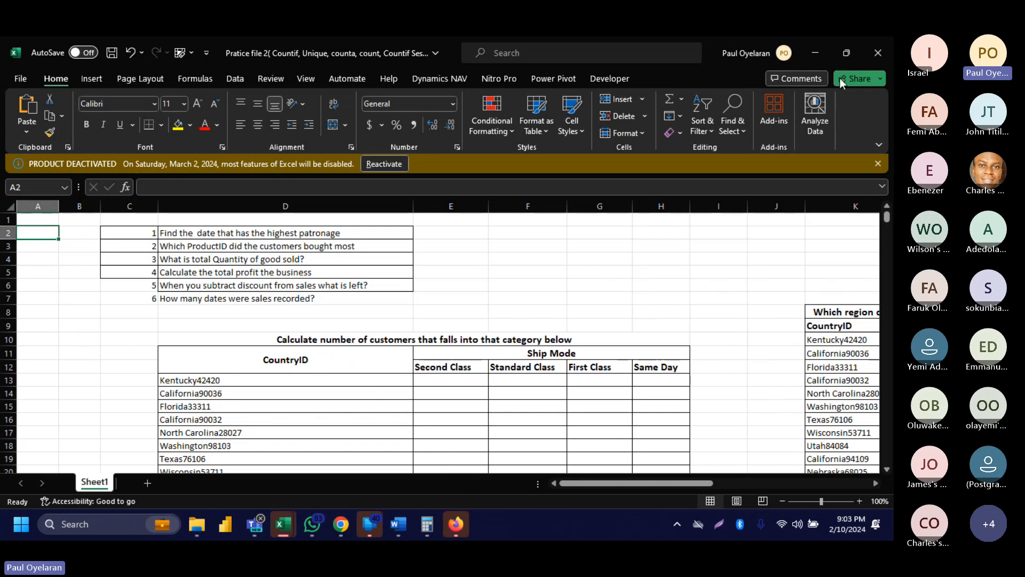
pyautogui.moveTo(847, 55)
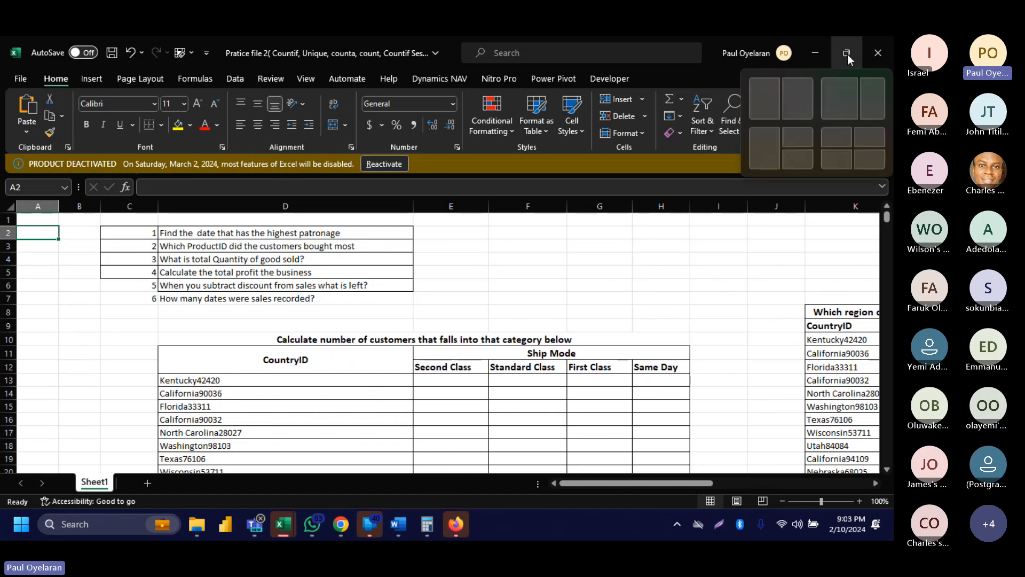
# Snap the practice workbook right and Superstore Orders left, with Orders scrolled up near row 7575.
pyautogui.click(799, 96)
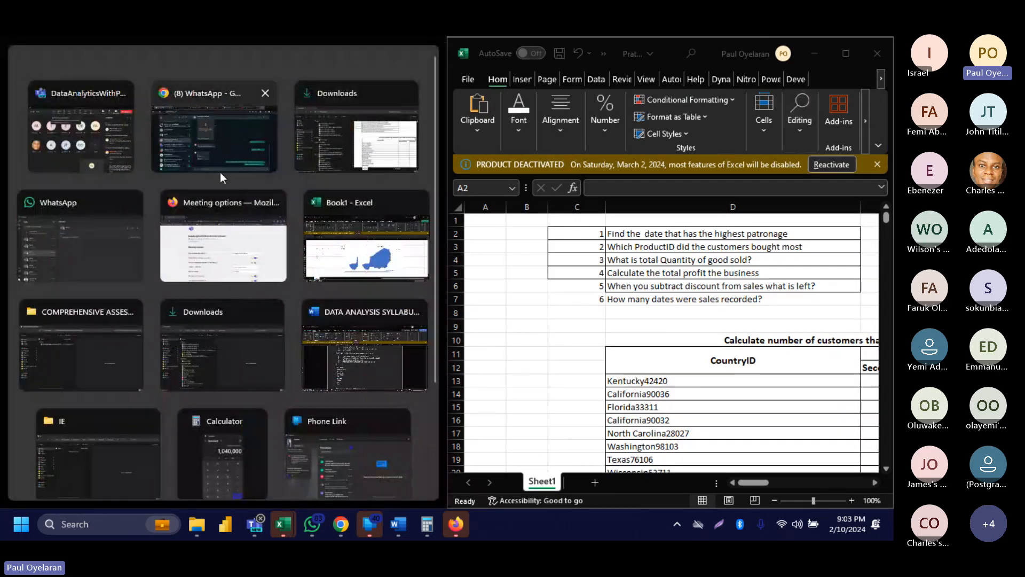
pyautogui.scroll(-3, 166, 392)
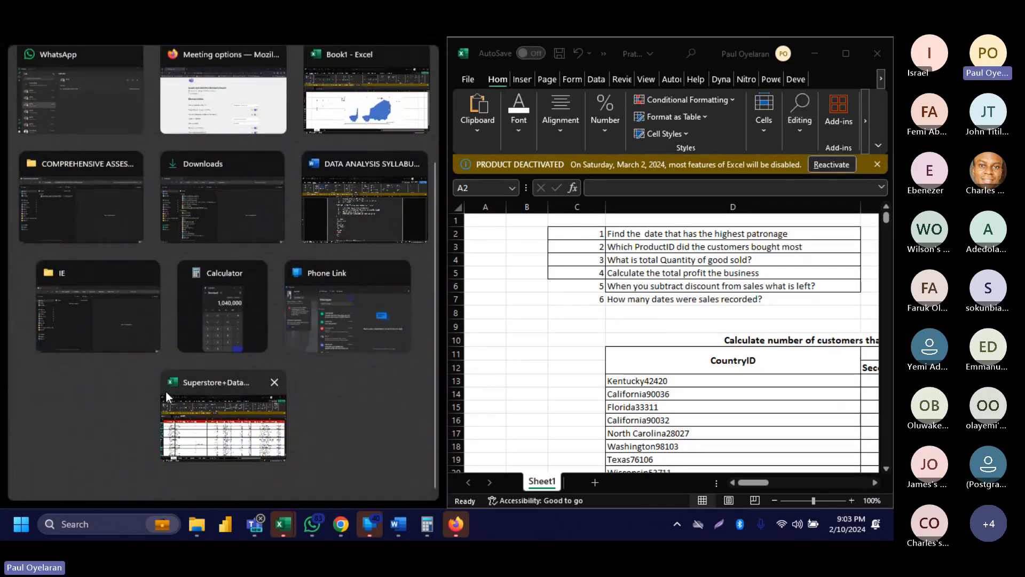
pyautogui.click(217, 435)
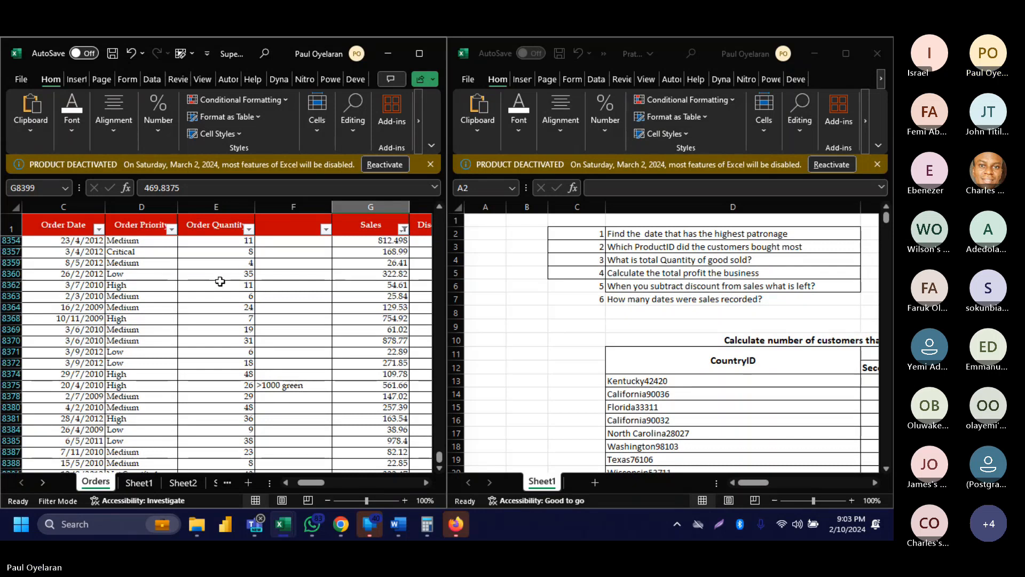
pyautogui.scroll(20, 220, 282)
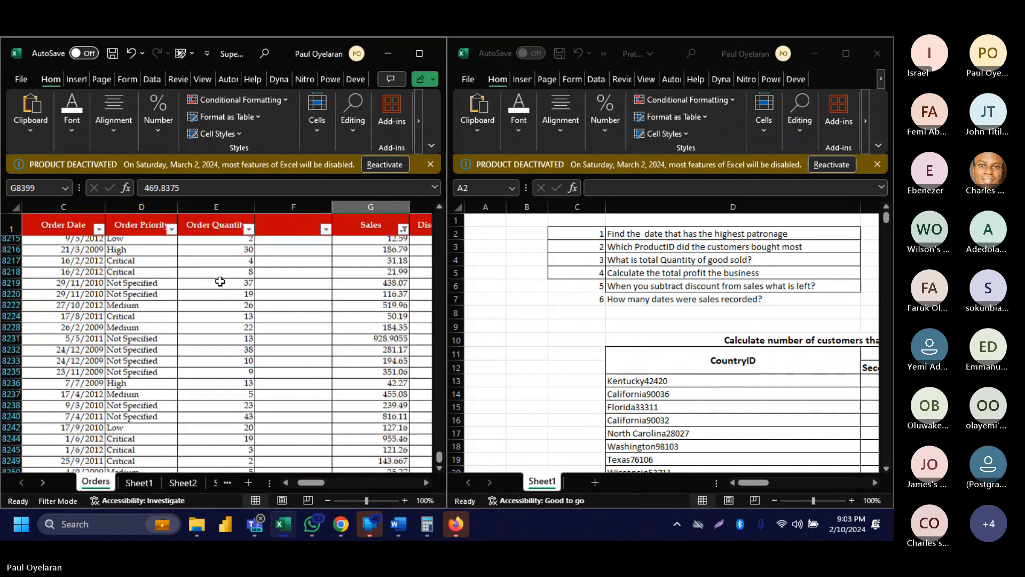
pyautogui.scroll(20, 220, 282)
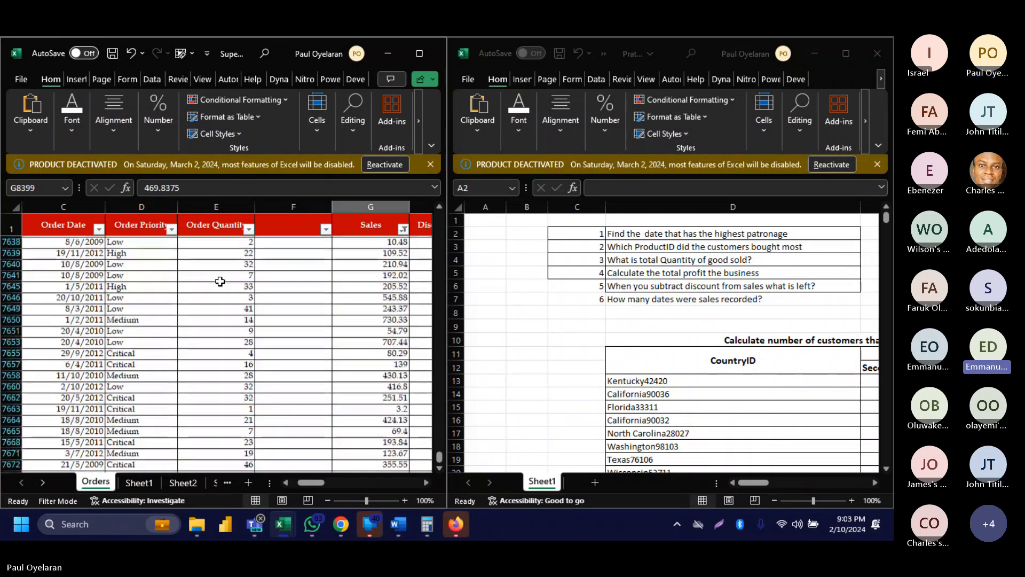
pyautogui.scroll(12, 220, 282)
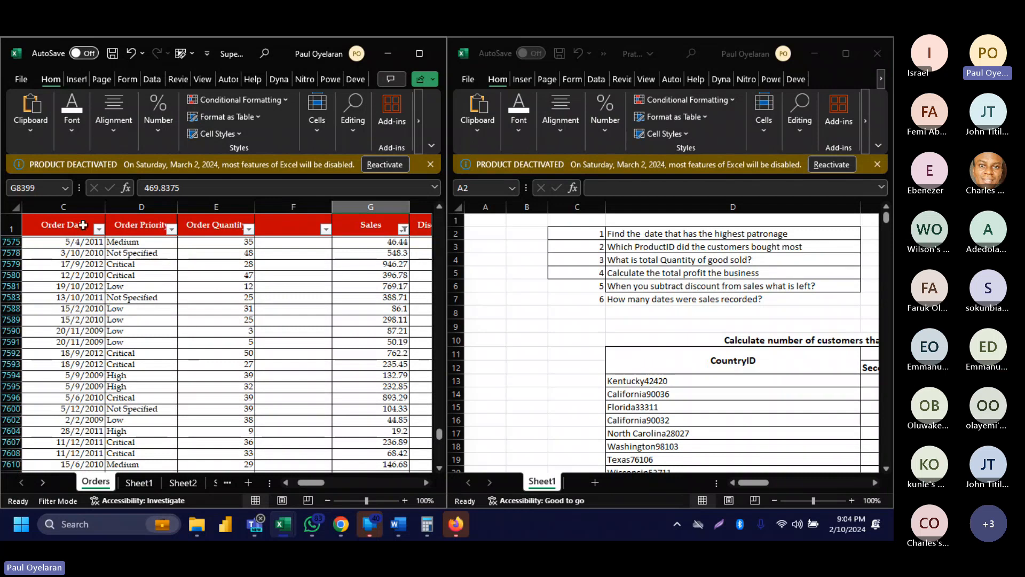
# In A2, enter =UNIQUE over Orders C7575:C8399 to spill the distinct order dates.
pyautogui.click(496, 235)
pyautogui.click(840, 440)
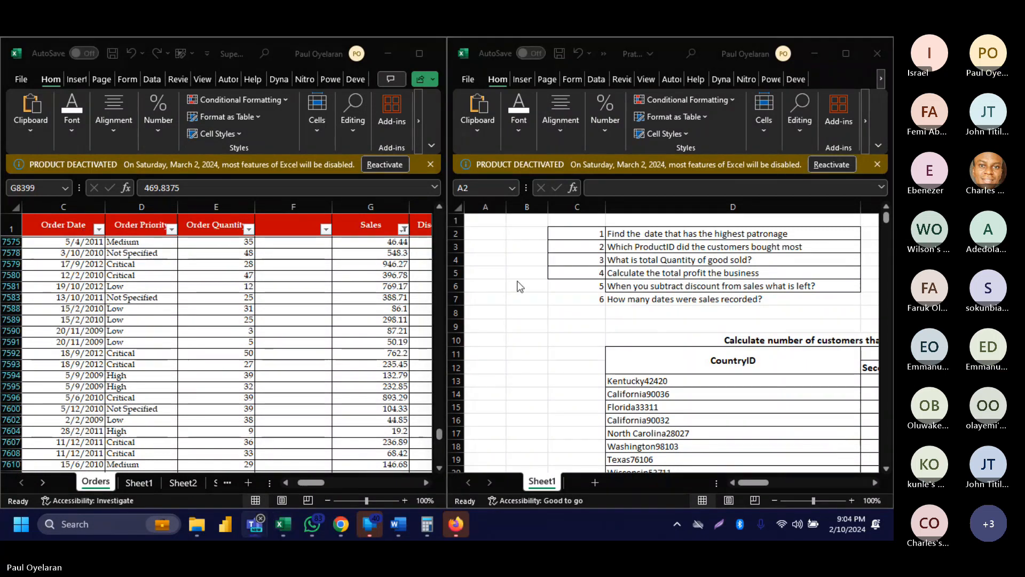
pyautogui.click(479, 236)
pyautogui.write('=')
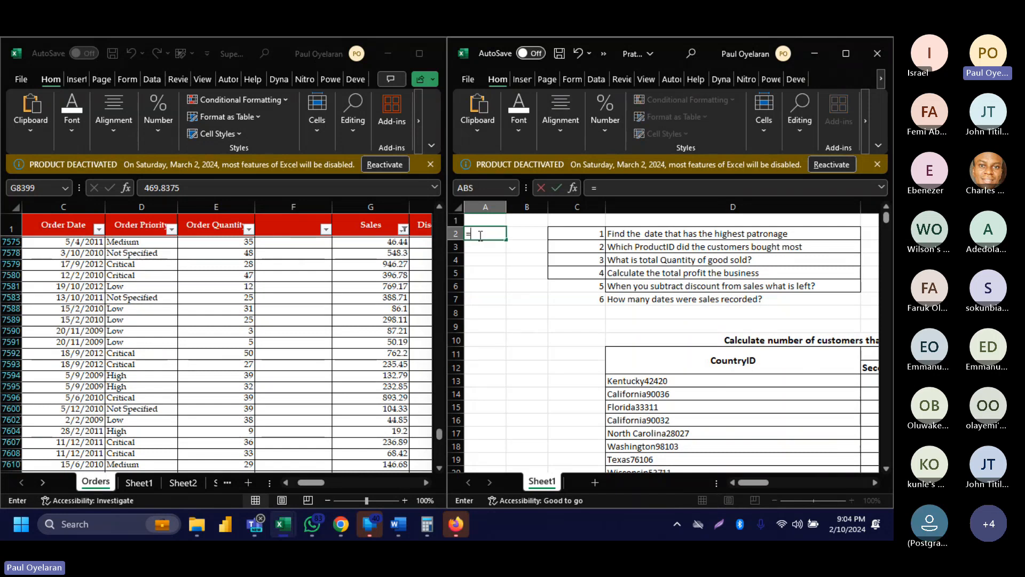
pyautogui.write('c')
pyautogui.press('BackSpace')
pyautogui.write('uni')
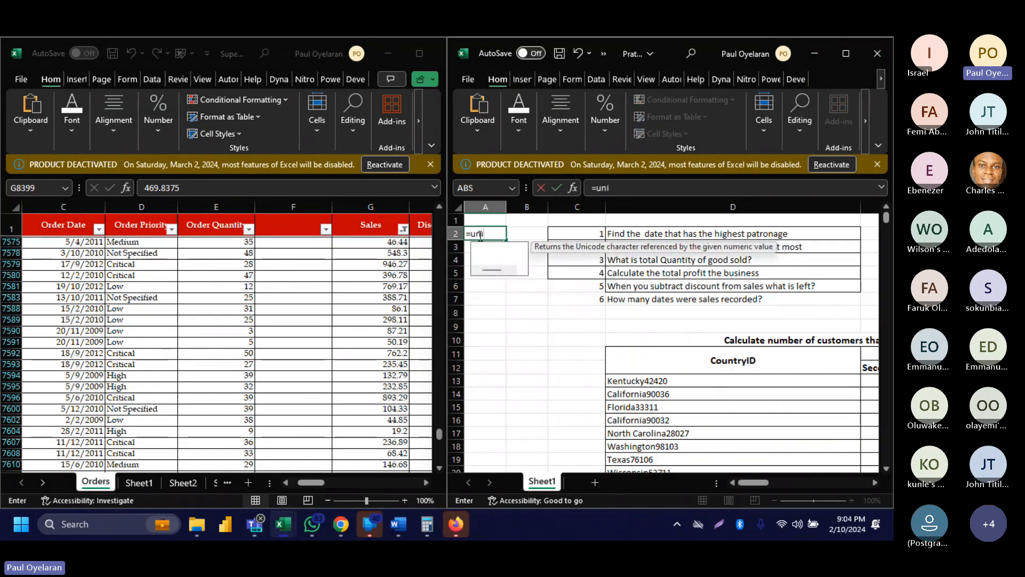
pyautogui.press('Down')
pyautogui.press('Down')
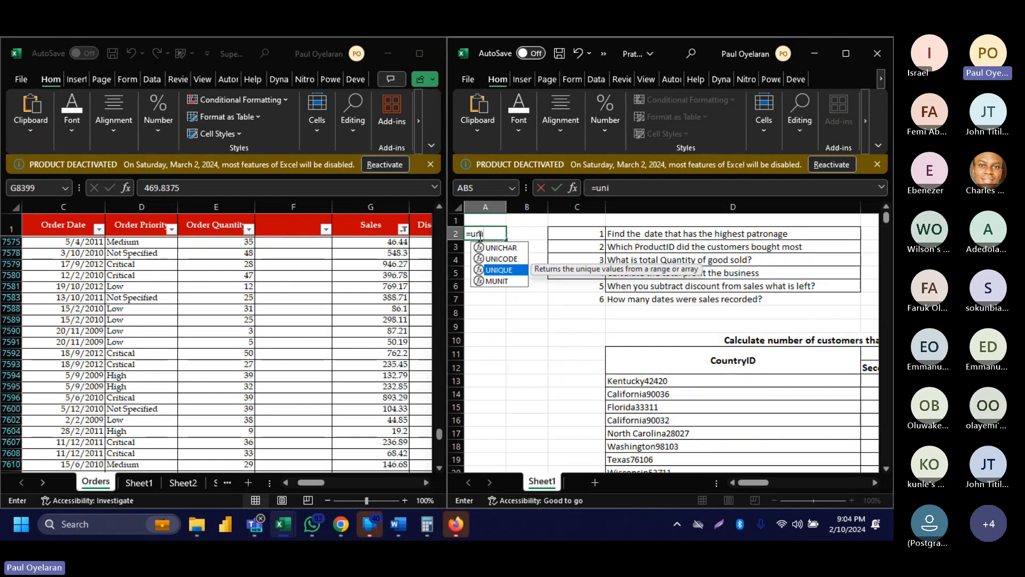
pyautogui.press('Tab')
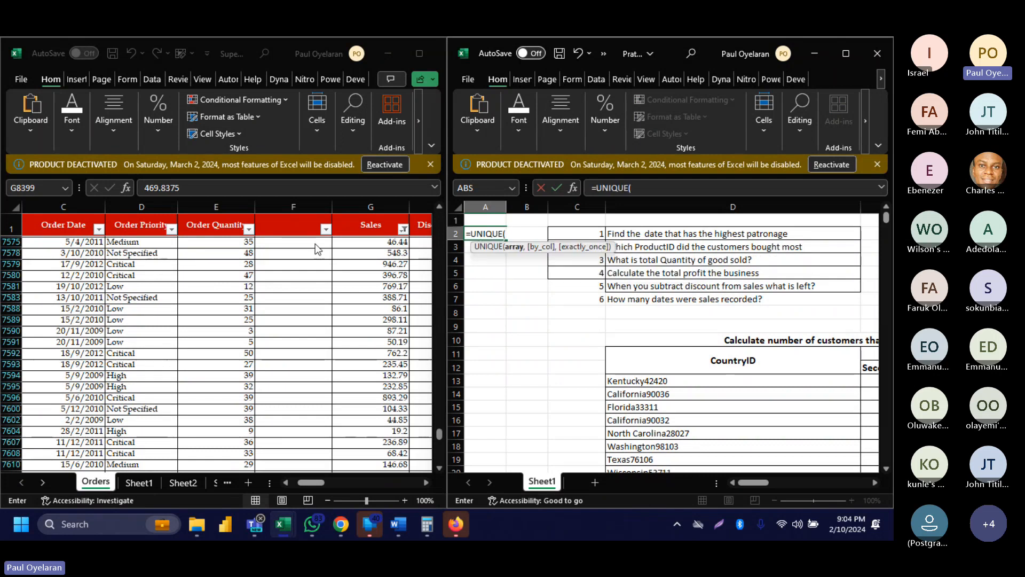
pyautogui.click(75, 241)
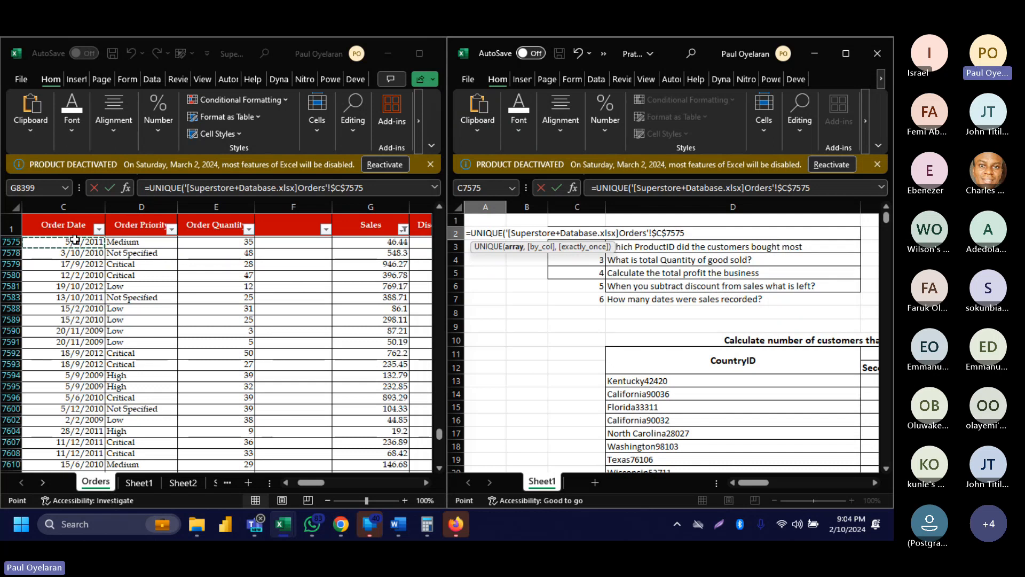
pyautogui.hotkey('ctrl', 'shift', 'Down')
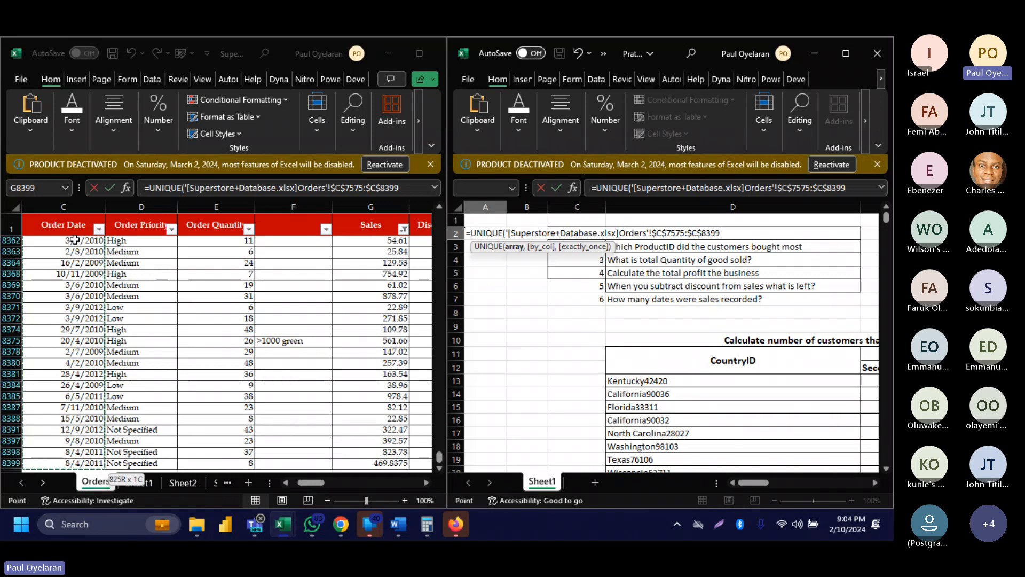
pyautogui.scroll(-2, 75, 240)
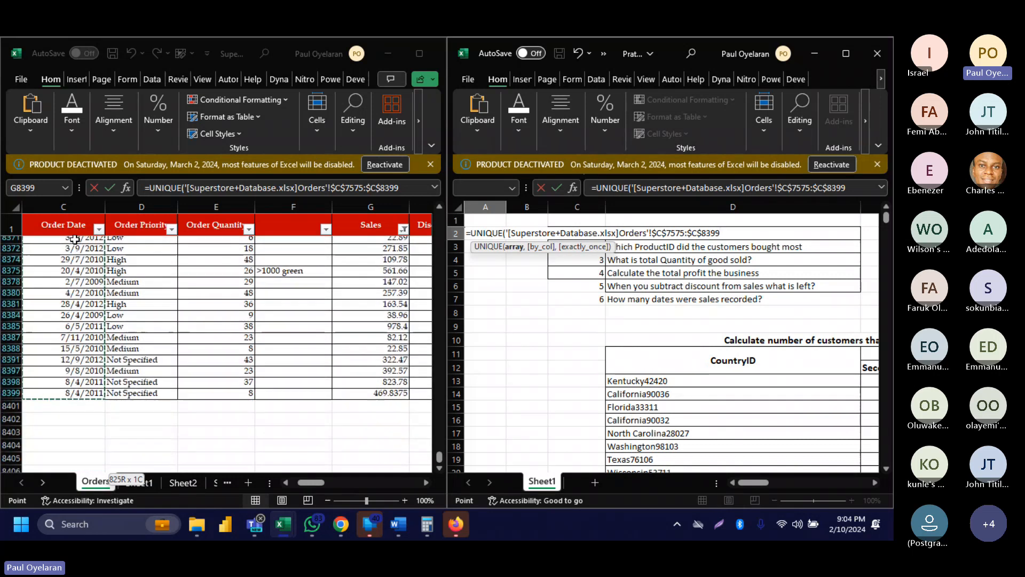
pyautogui.press('Return')
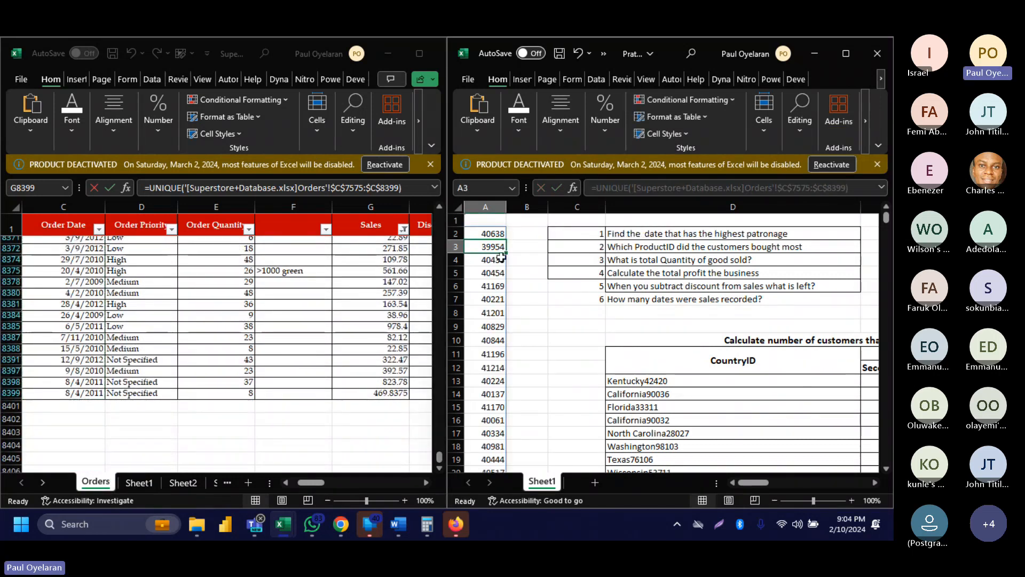
pyautogui.click(495, 232)
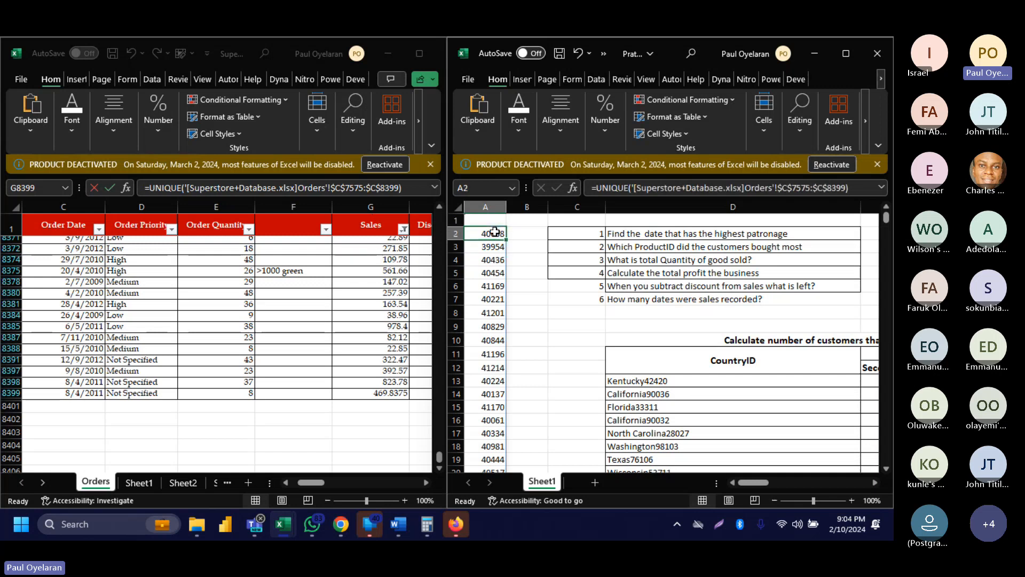
# Format column A as Short Date so the values read like 4/5/2011.
pyautogui.click(485, 207)
pyautogui.click(610, 130)
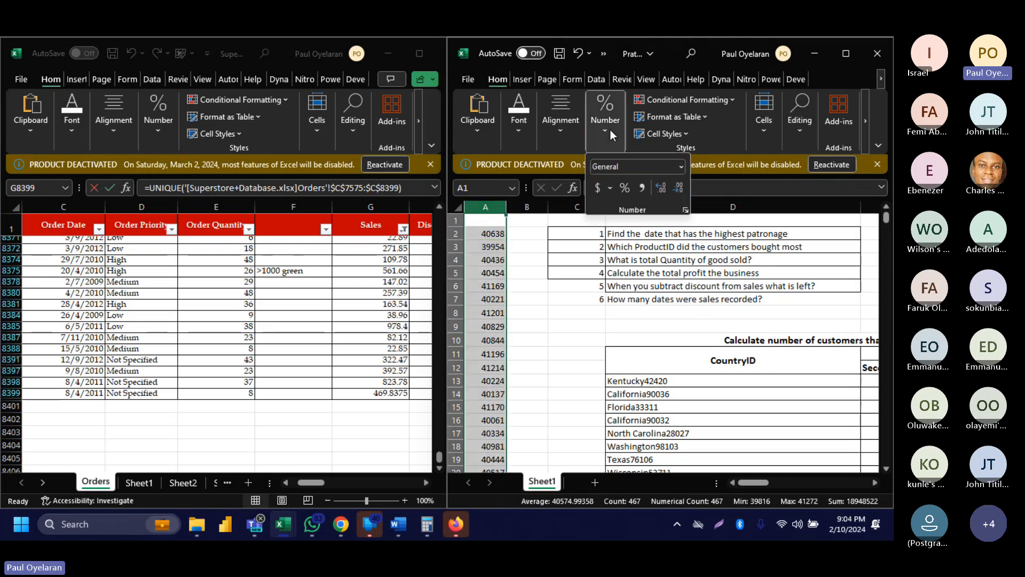
pyautogui.click(681, 168)
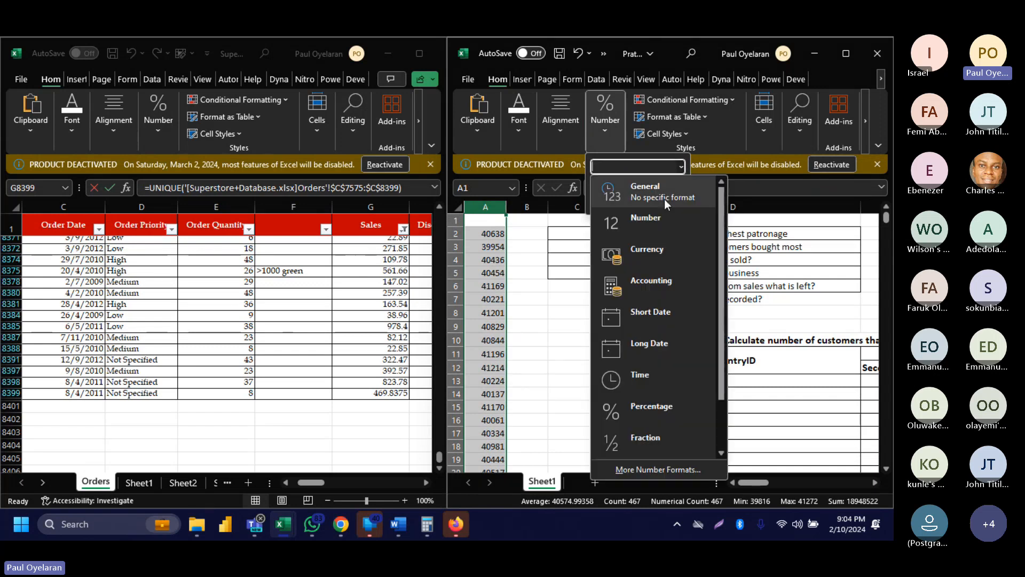
pyautogui.click(655, 311)
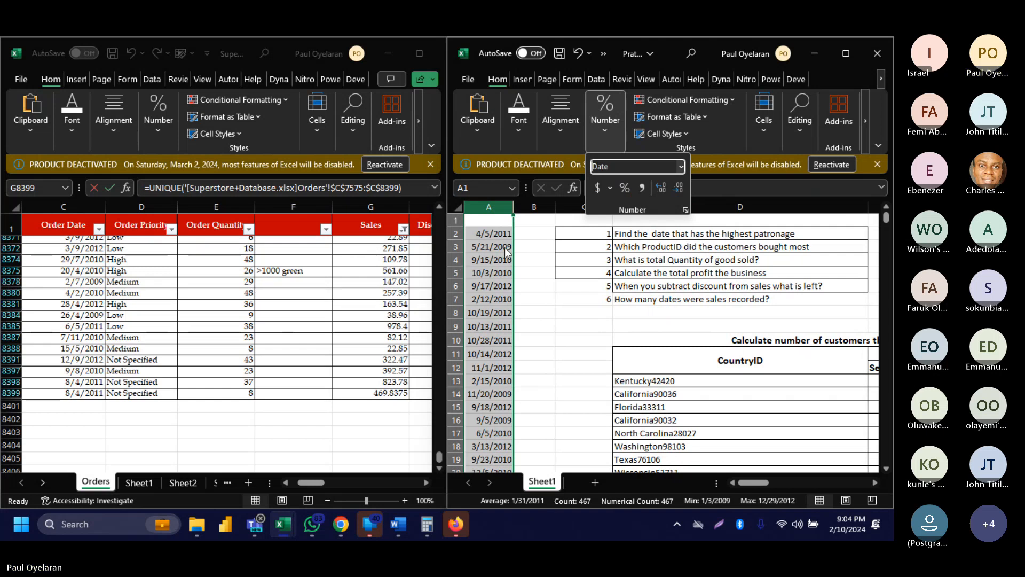
pyautogui.click(320, 266)
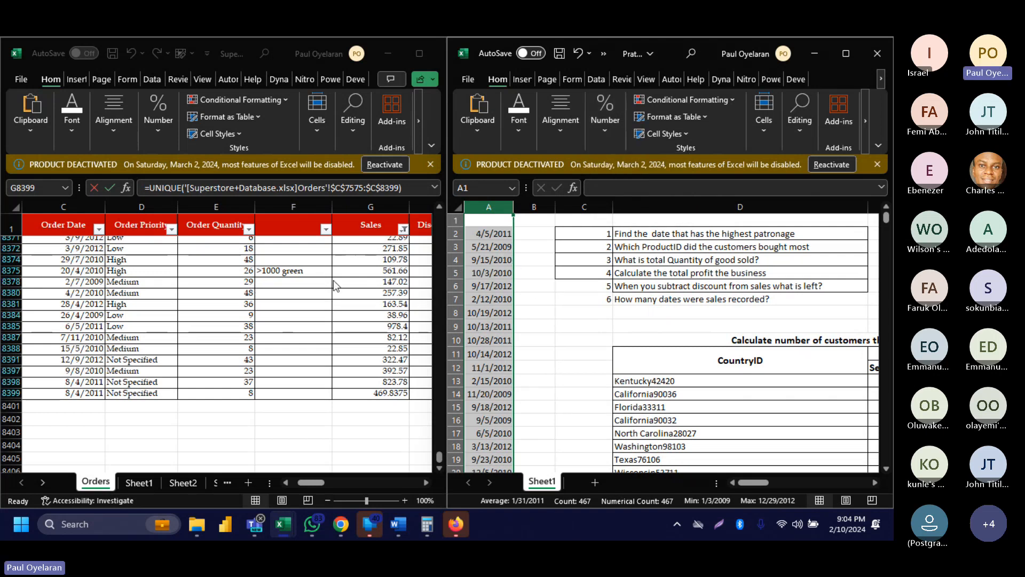
pyautogui.click(532, 230)
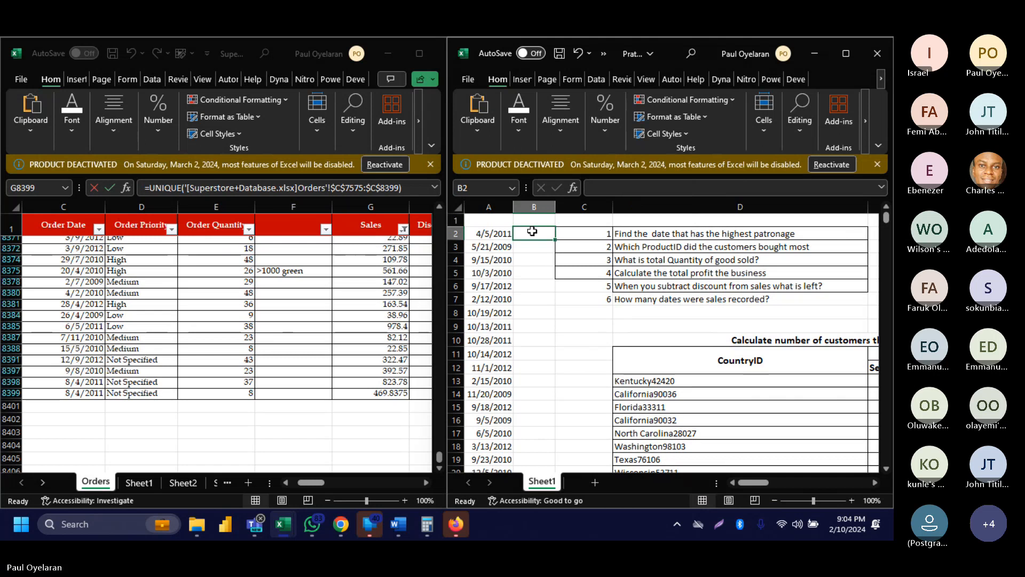
# In B2, count each date's orders with =COUNTIF on Orders column C against A2, filled down.
pyautogui.write('=countif')
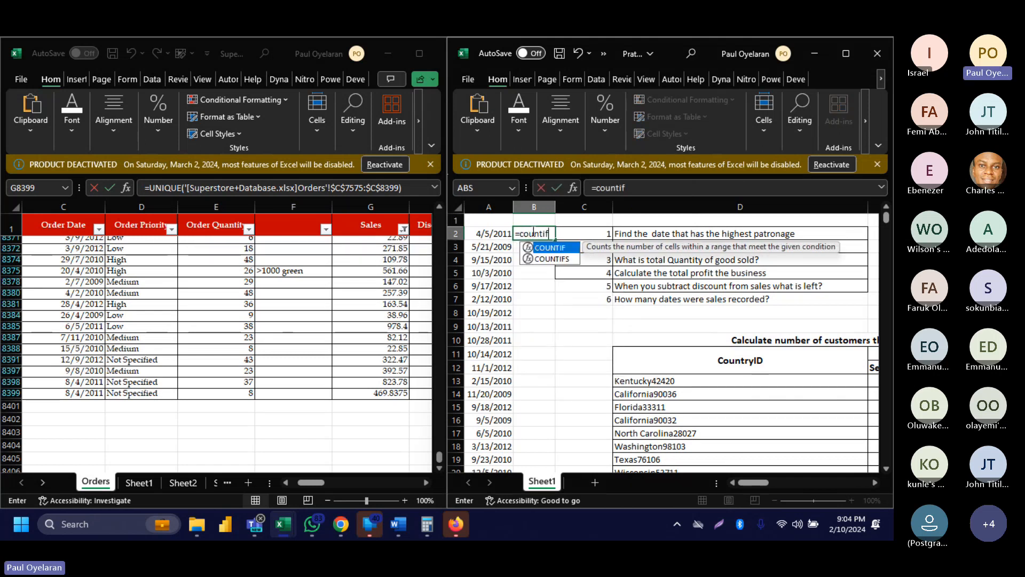
pyautogui.press('Tab')
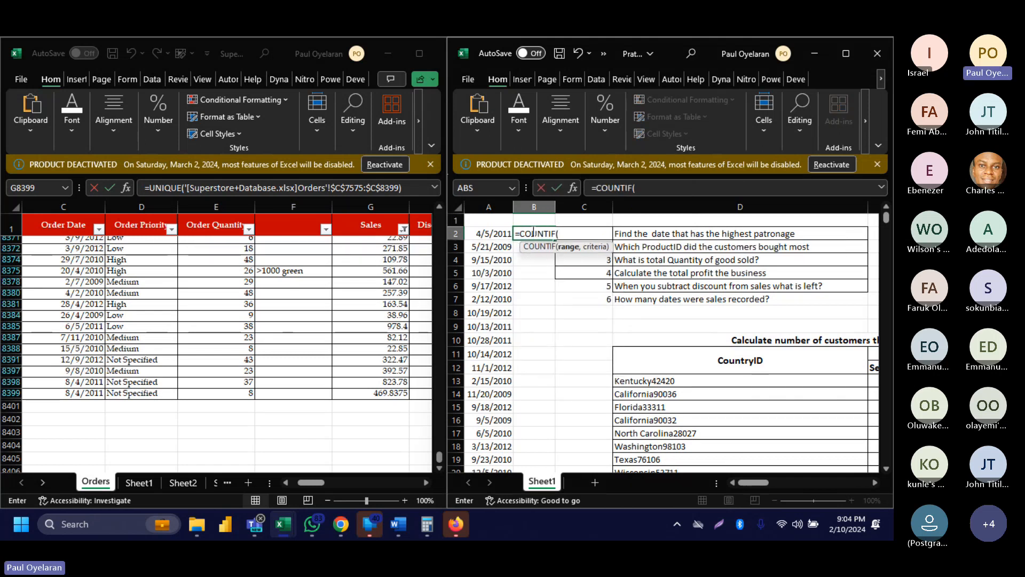
pyautogui.click(69, 206)
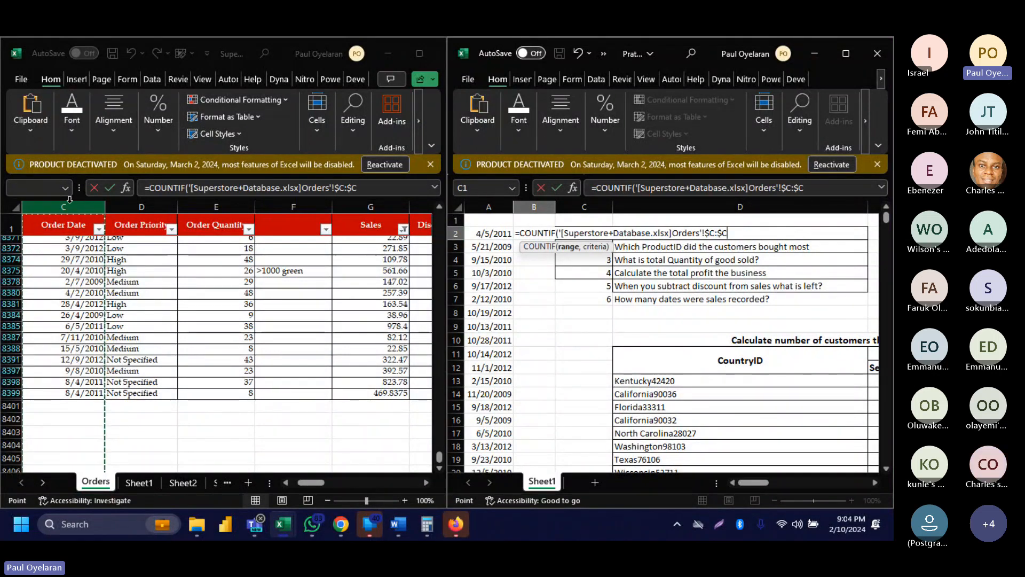
pyautogui.write(',')
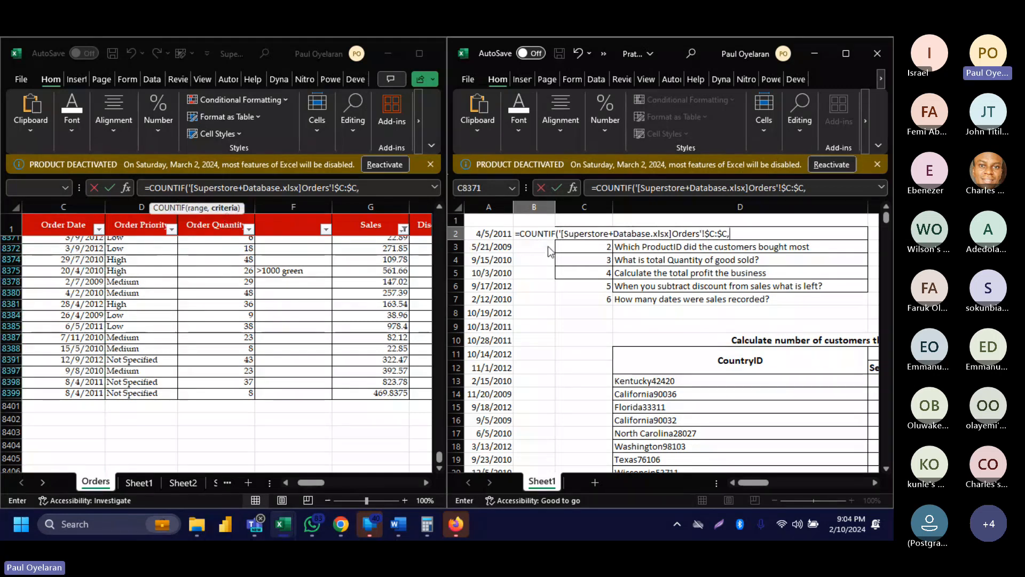
pyautogui.click(490, 235)
pyautogui.press('Return')
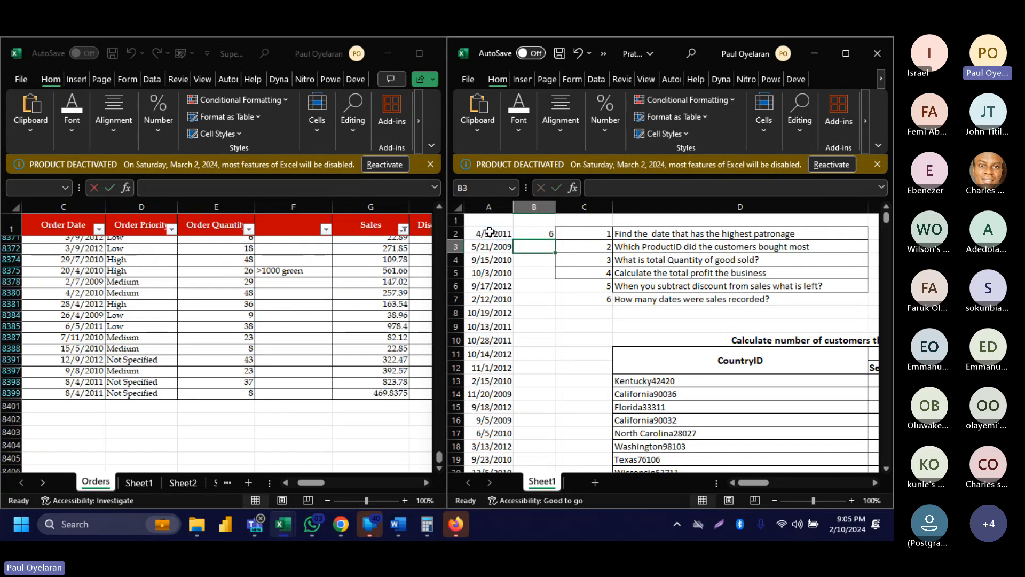
pyautogui.click(540, 233)
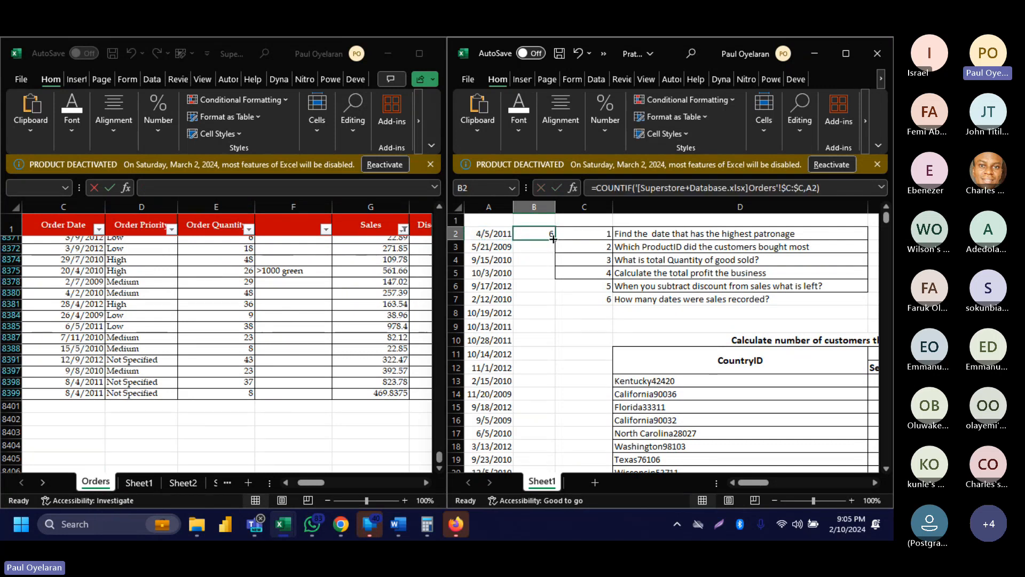
pyautogui.doubleClick(553, 239)
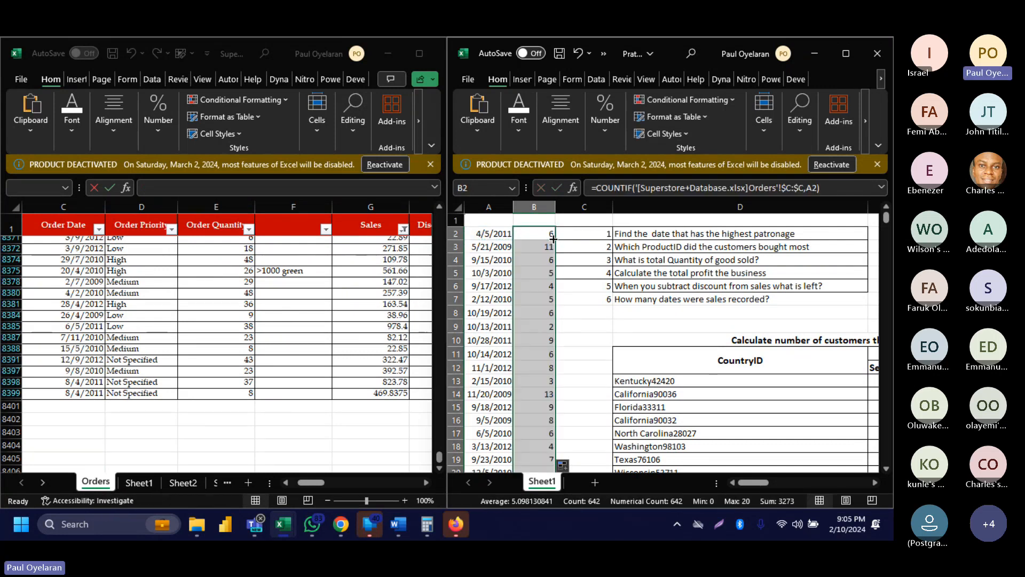
# Enter the headers Date in A1 and Patronage in B1.
pyautogui.click(486, 222)
pyautogui.write('Dat')
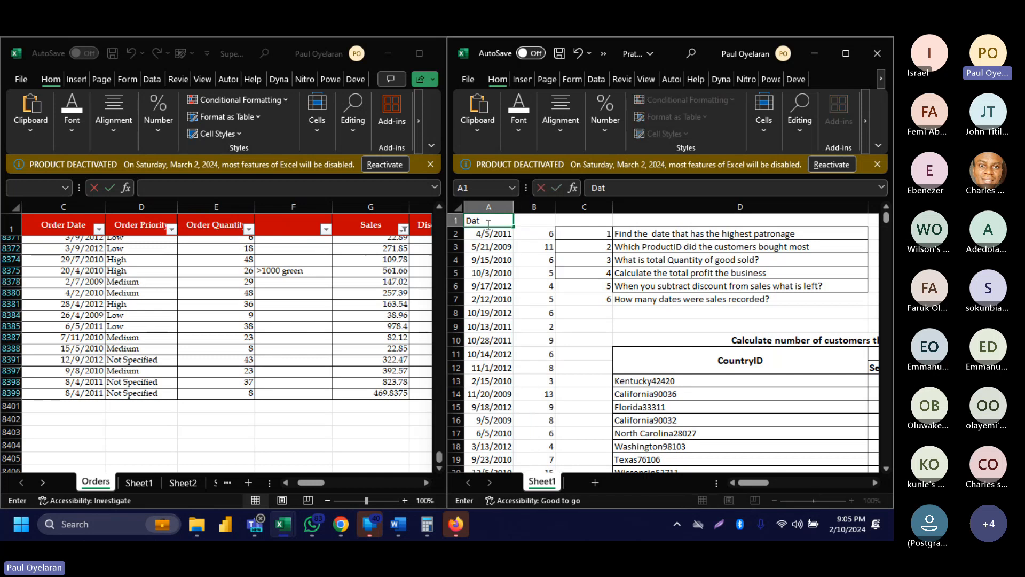
pyautogui.write('e')
pyautogui.press('Tab')
pyautogui.write('Pa')
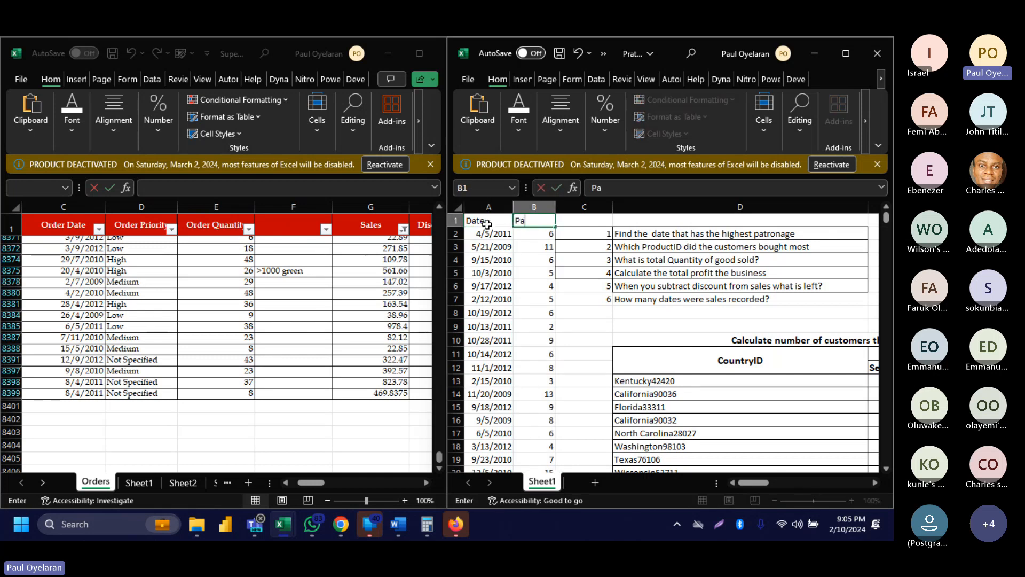
pyautogui.write('tronage')
pyautogui.press('Return')
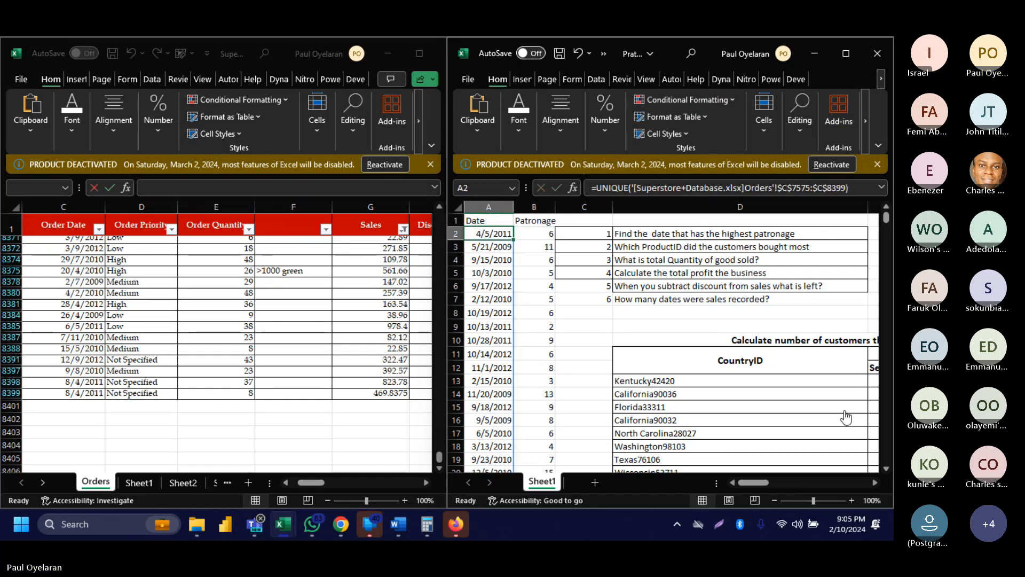
# Add filters to A1:B1 and try sorting Patronage largest to smallest, which raises an array error.
pyautogui.click(840, 442)
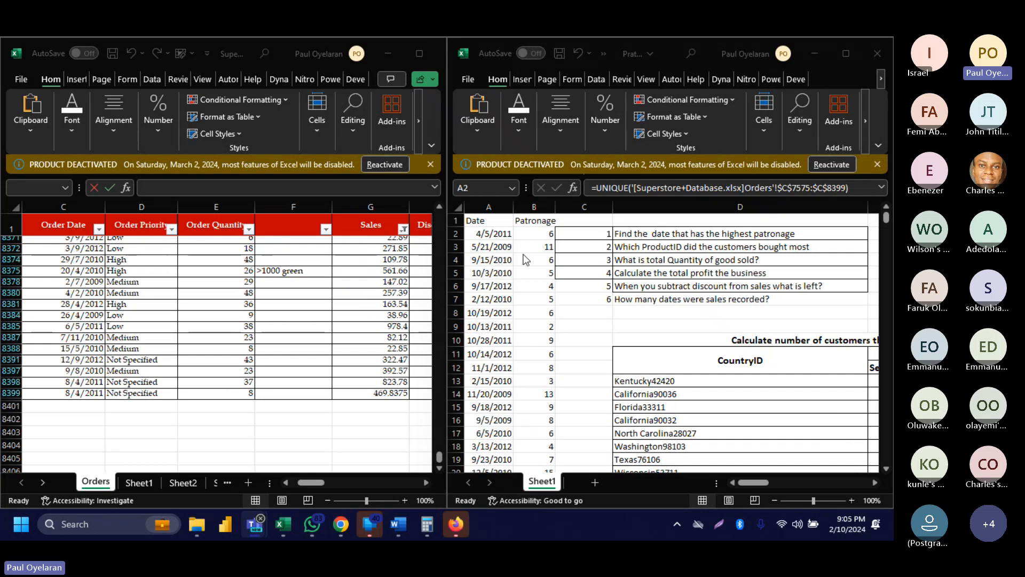
pyautogui.moveTo(496, 218); pyautogui.dragTo(536, 217)
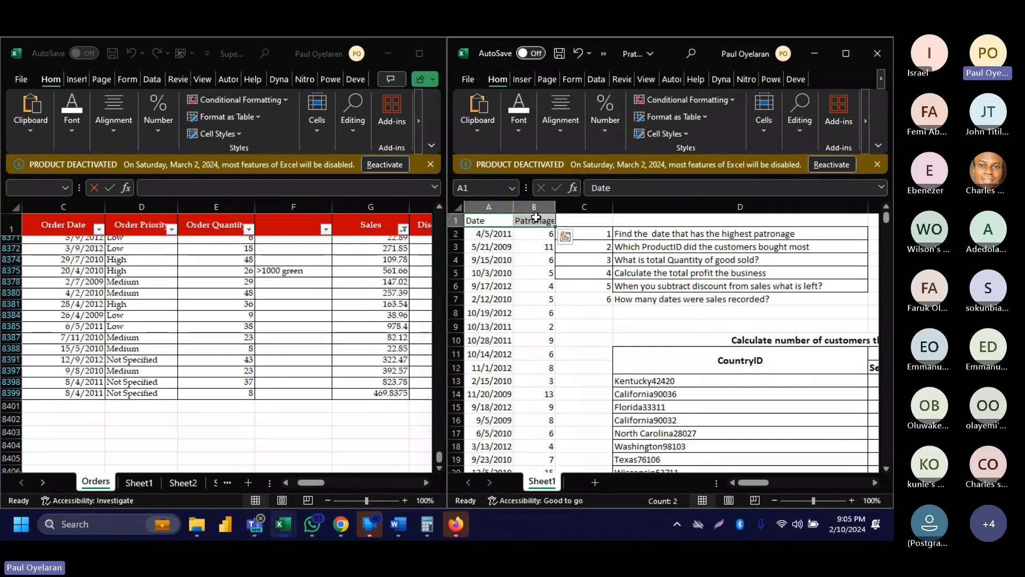
pyautogui.hotkey('ctrl', 'shift', 'l')
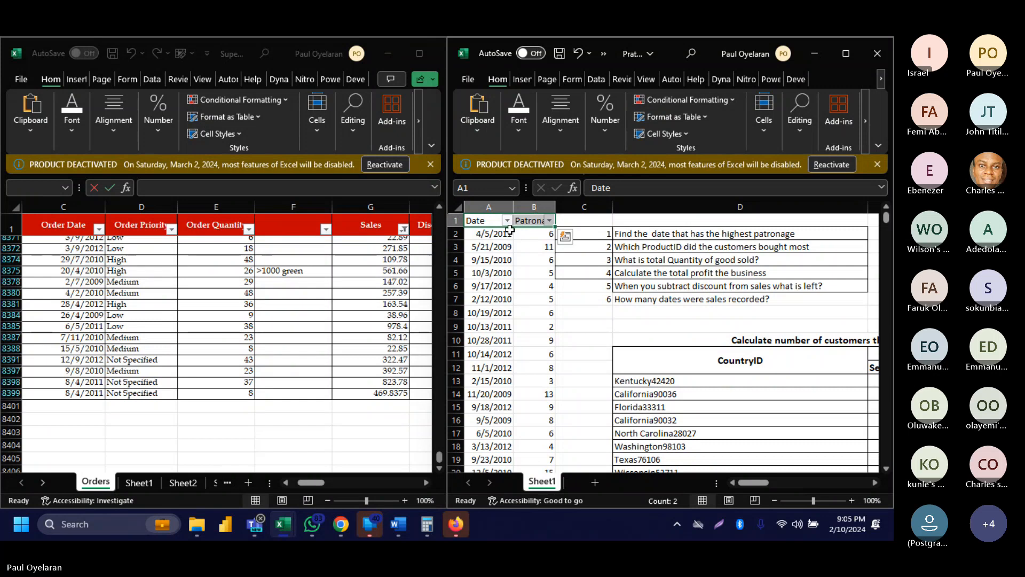
pyautogui.click(550, 223)
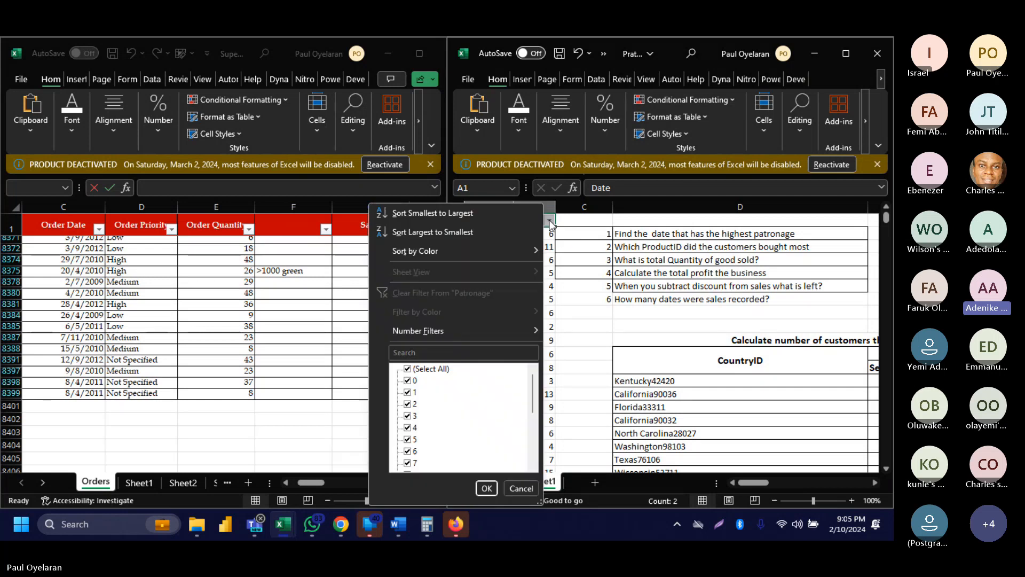
pyautogui.click(494, 229)
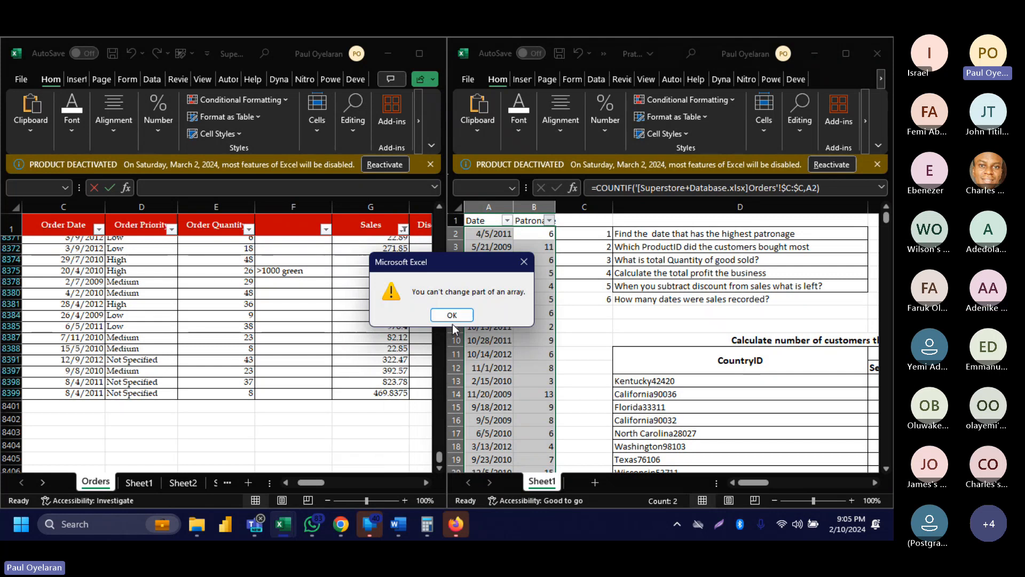
# Dismiss the error and paste the date list A2:A468 back over itself as plain values.
pyautogui.click(452, 316)
pyautogui.click(504, 240)
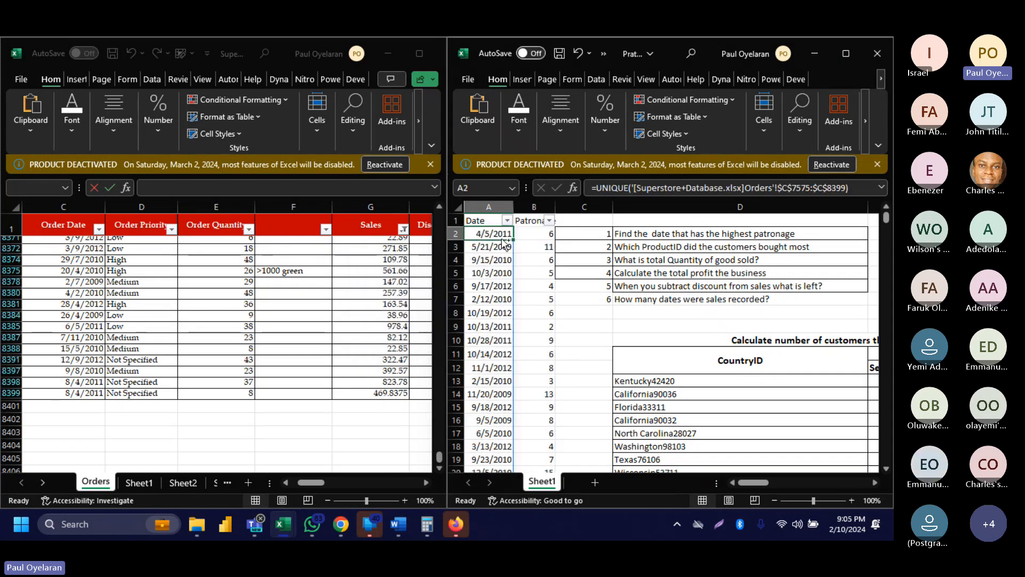
pyautogui.hotkey('ctrl', 'shift', 'Down')
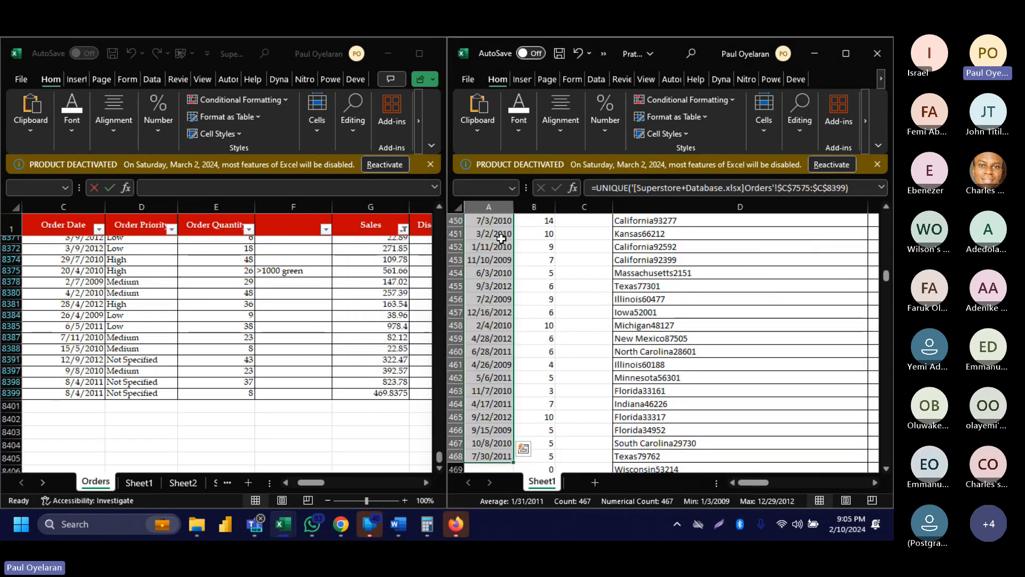
pyautogui.hotkey('ctrl', 'c')
pyautogui.hotkey('ctrl', 'Up')
pyautogui.click(498, 234)
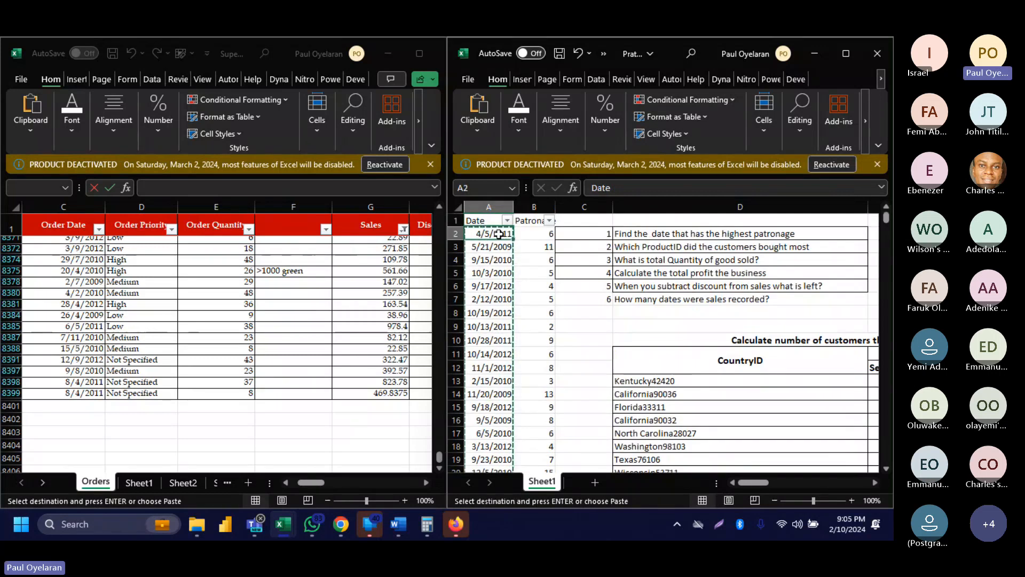
pyautogui.rightClick(499, 234)
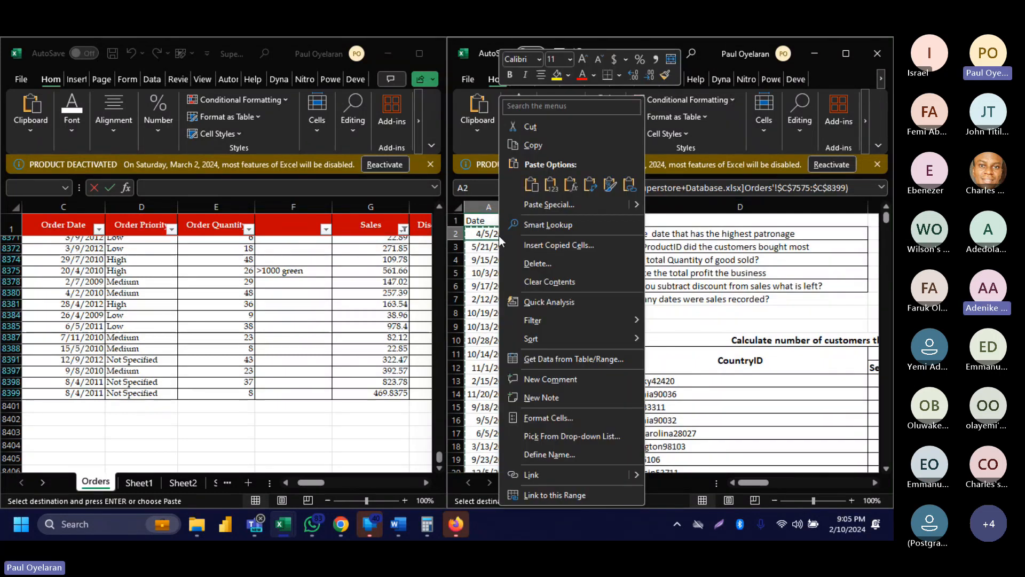
pyautogui.click(550, 186)
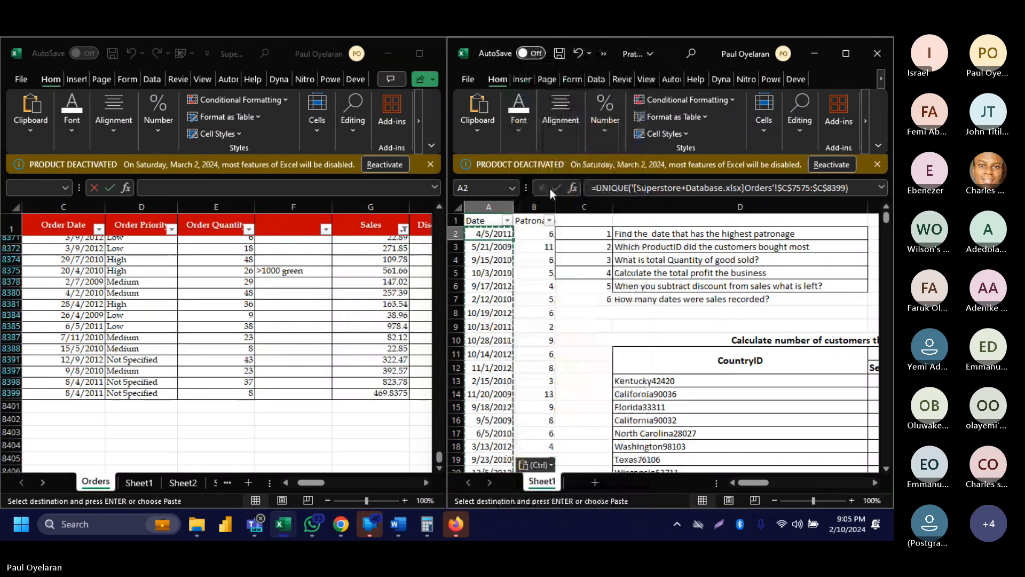
# Sort Patronage largest first and select the top tied dates 9/15/2011 and 3/28/2012 with 20.
pyautogui.click(550, 220)
pyautogui.click(489, 226)
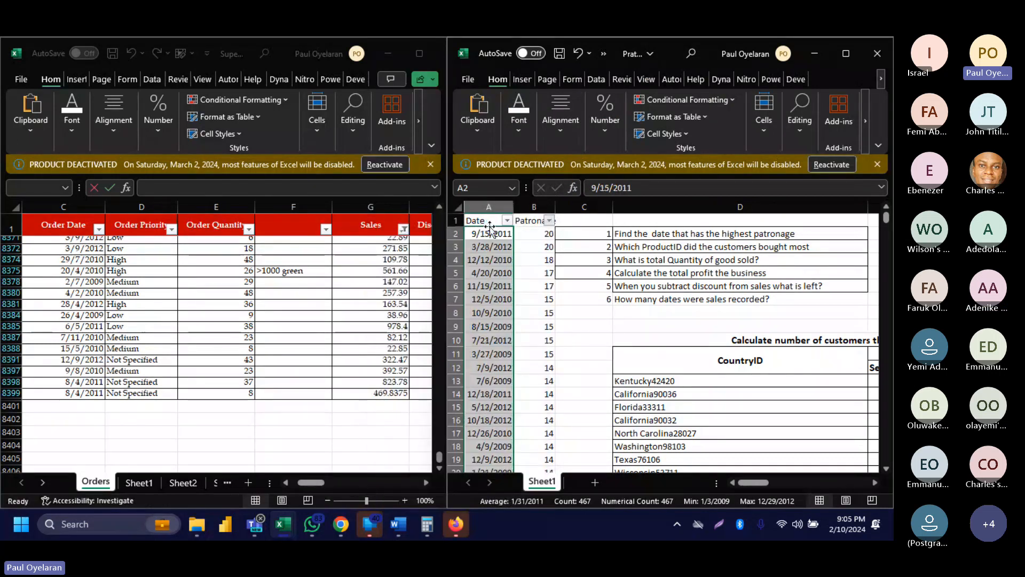
pyautogui.click(495, 232)
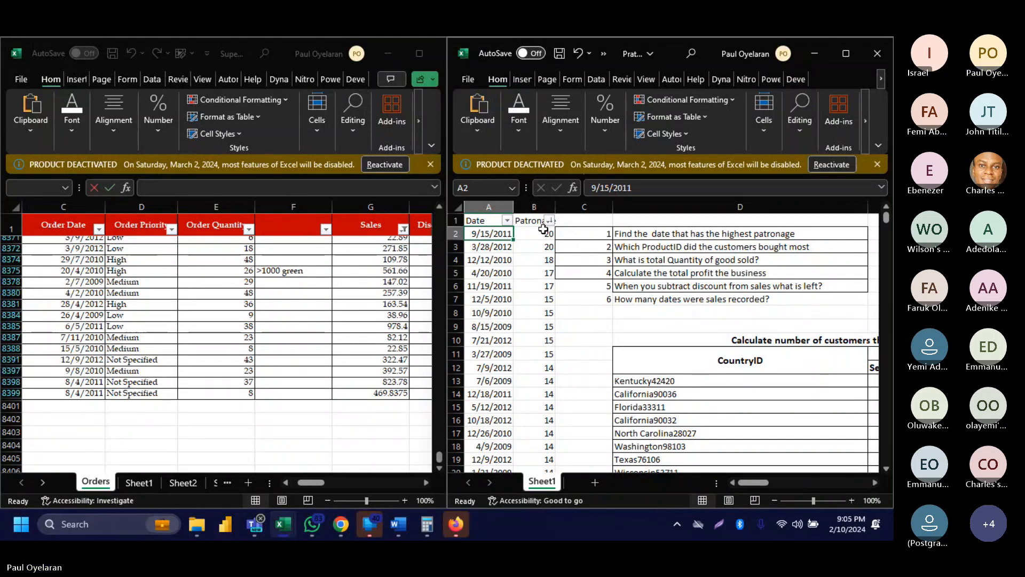
pyautogui.moveTo(506, 233)
pyautogui.mouseDown()
pyautogui.moveTo(548, 232)
pyautogui.moveTo(549, 245)
pyautogui.moveTo(567, 250)
pyautogui.moveTo(520, 233)
pyautogui.mouseUp()
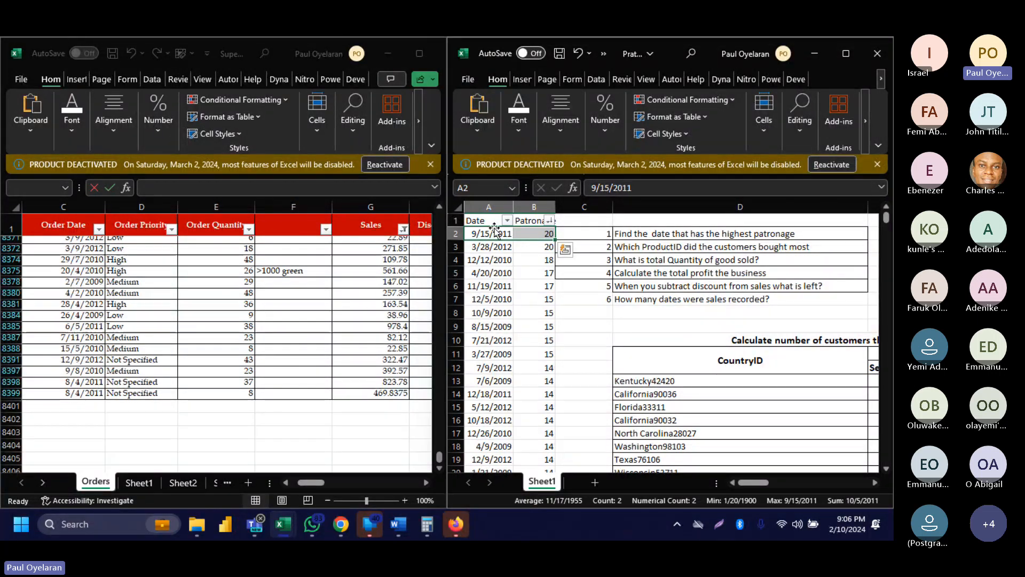
pyautogui.hotkey('shift', 'Down')
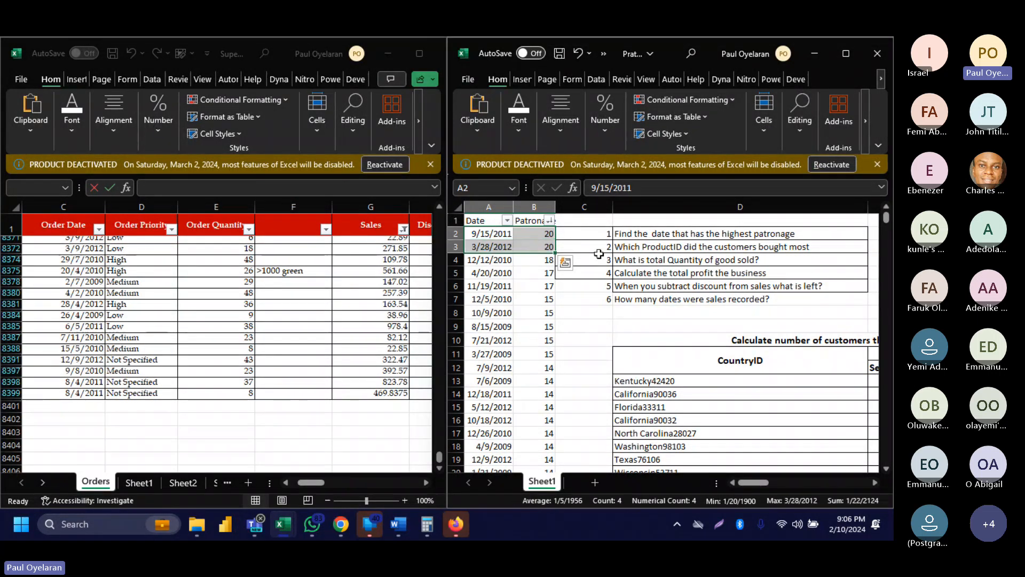
pyautogui.hscroll(5, 598, 254)
pyautogui.hscroll(-4, 598, 254)
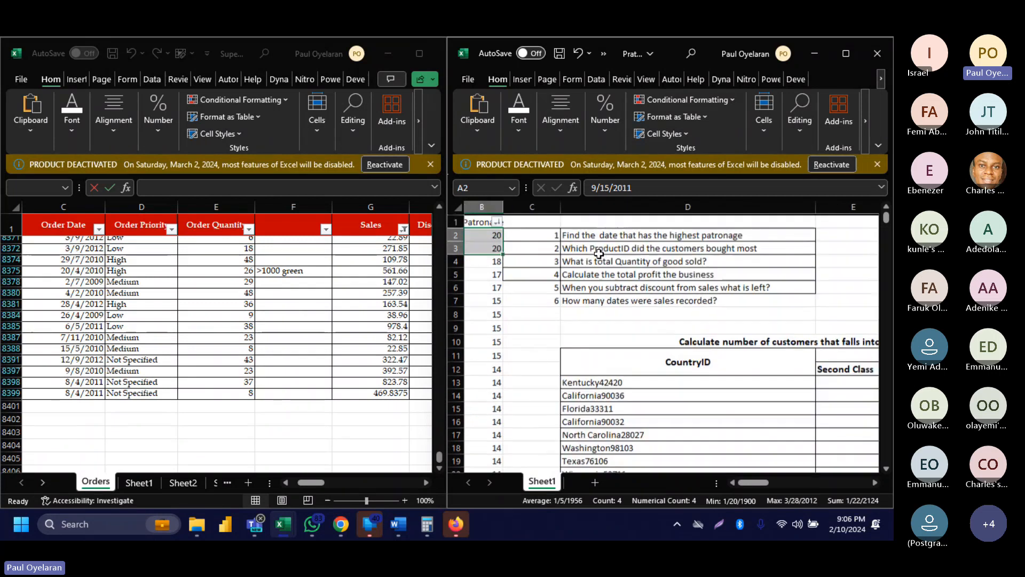
pyautogui.scroll(-1, 599, 254)
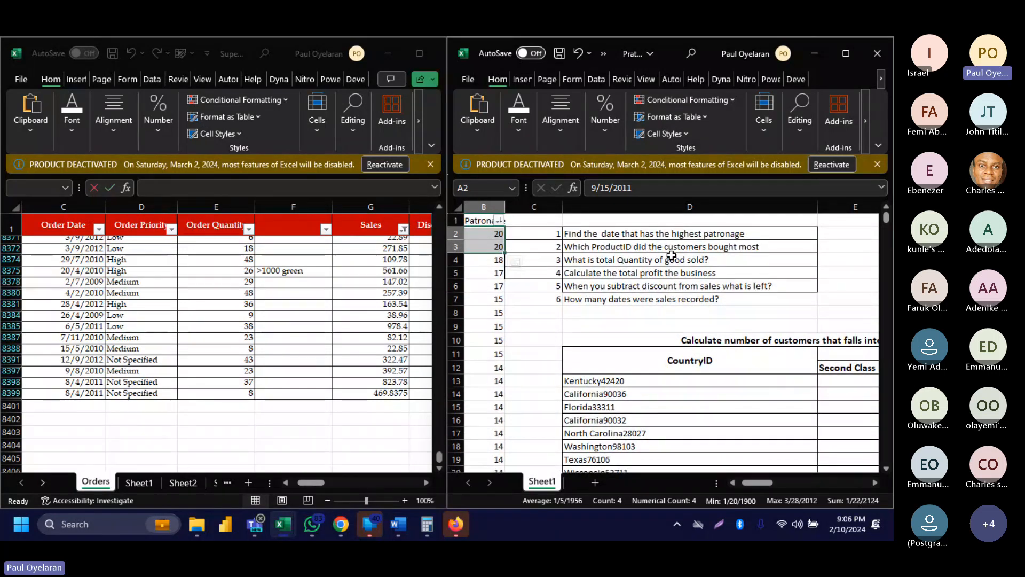
pyautogui.hscroll(-1, 582, 233)
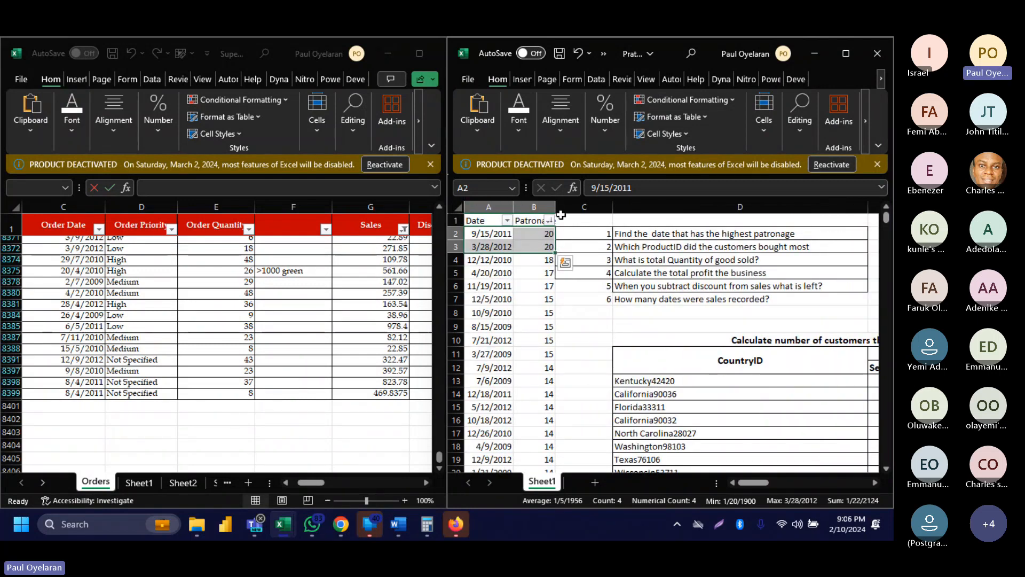
# Insert two blank columns before the Date/Patronage table and a blank row above its headers.
pyautogui.click(488, 207)
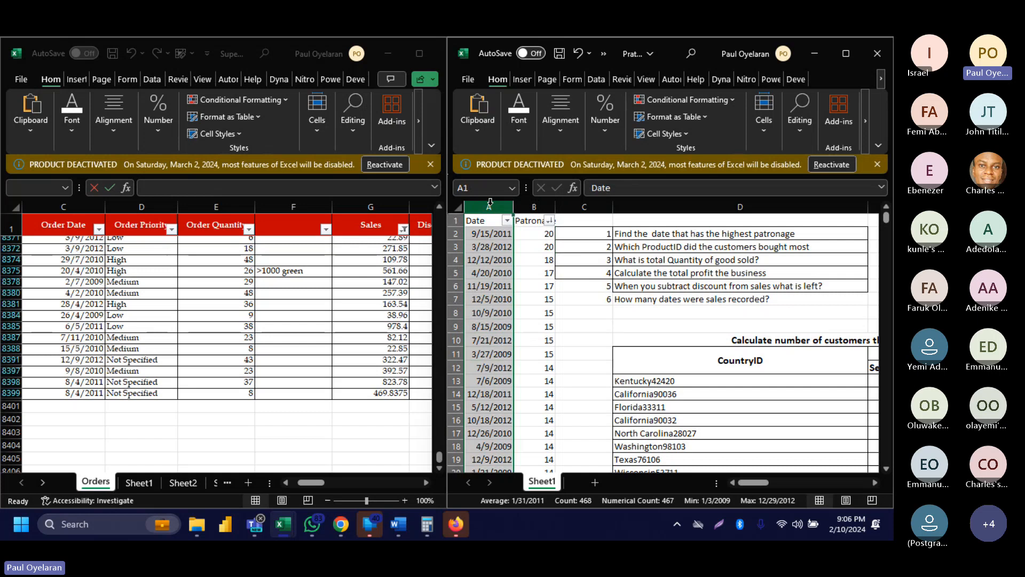
pyautogui.hotkey('shift', 'Right')
pyautogui.rightClick(491, 205)
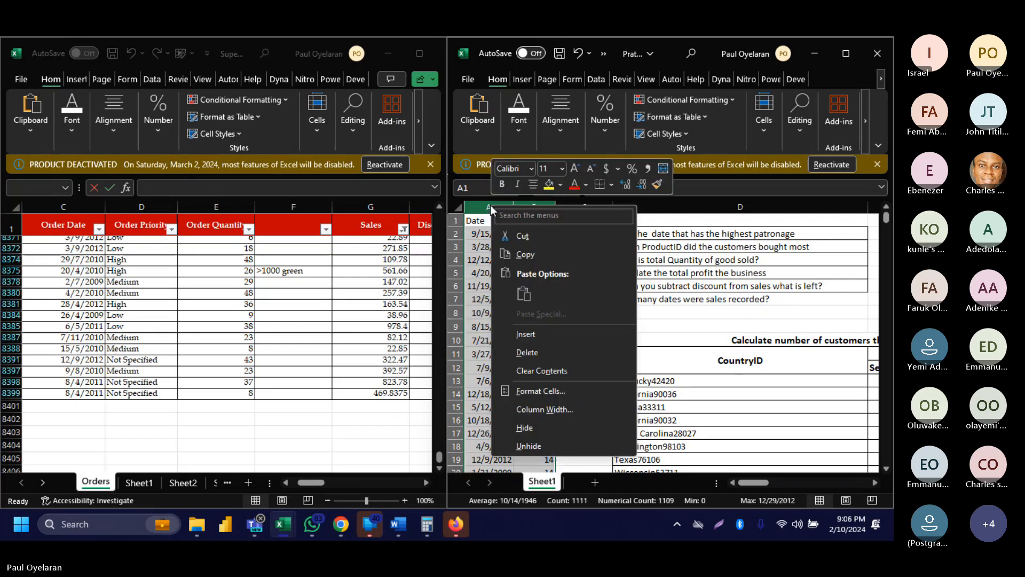
pyautogui.click(559, 334)
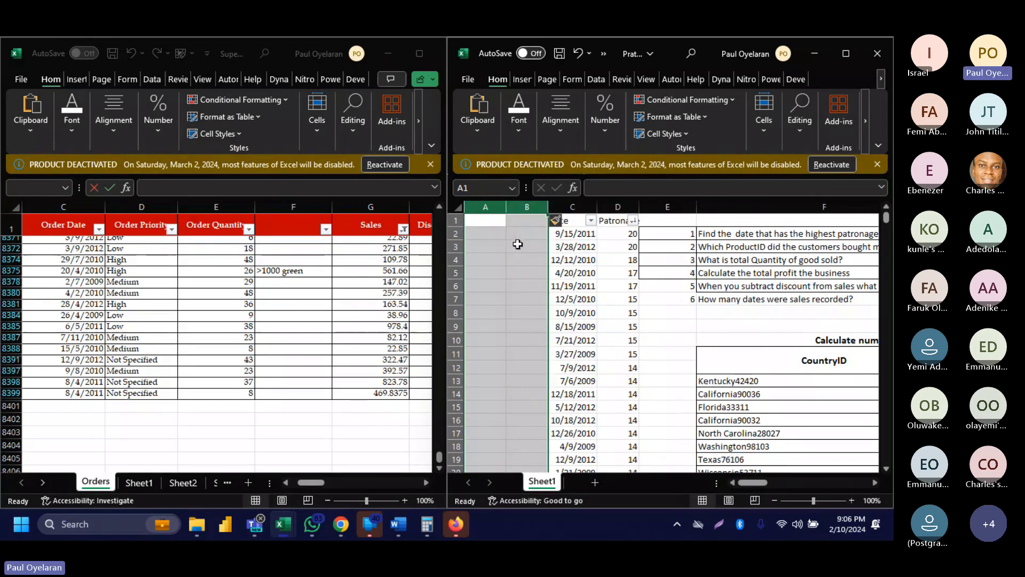
pyautogui.click(453, 220)
pyautogui.rightClick(454, 221)
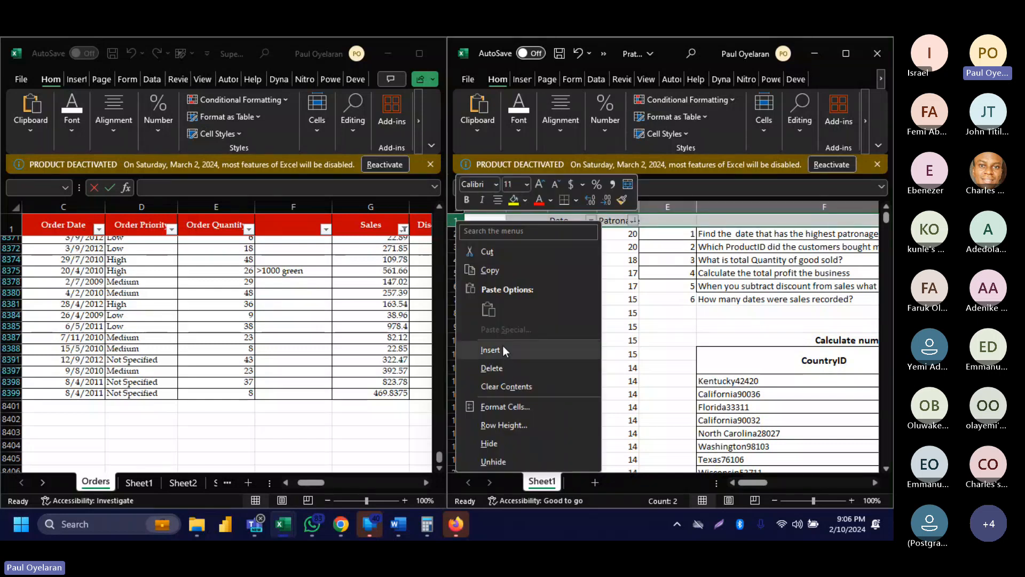
pyautogui.click(503, 346)
# Merge C1 with D1 and enter 1, which displays as 1/1/1900.
pyautogui.moveTo(586, 218); pyautogui.dragTo(614, 219)
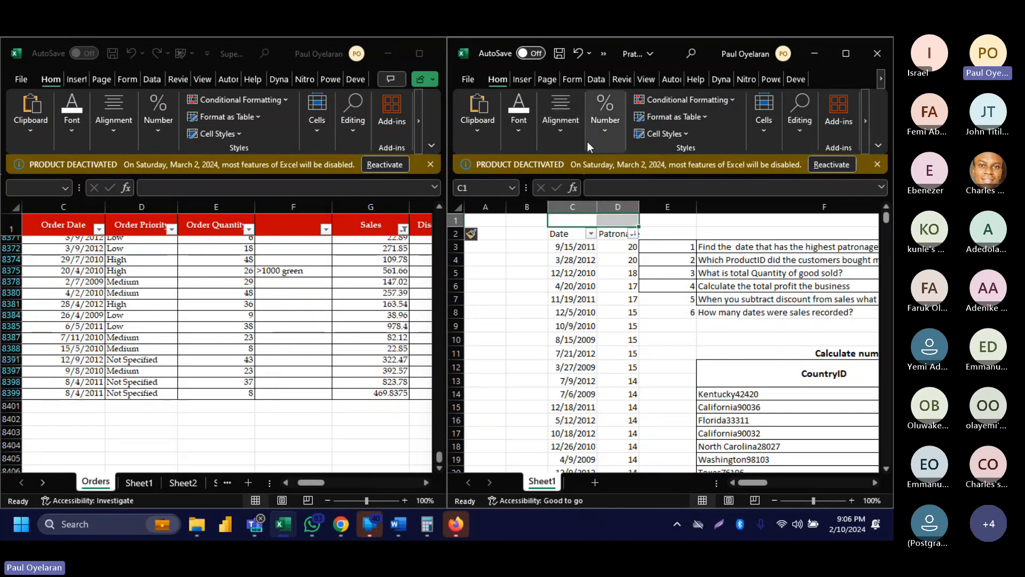
pyautogui.click(574, 140)
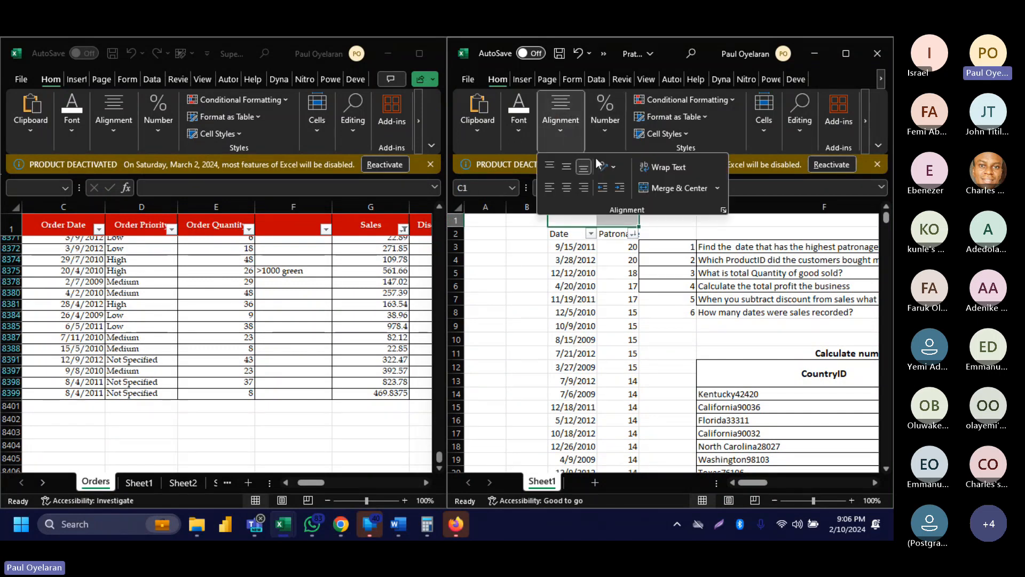
pyautogui.click(674, 188)
pyautogui.click(575, 222)
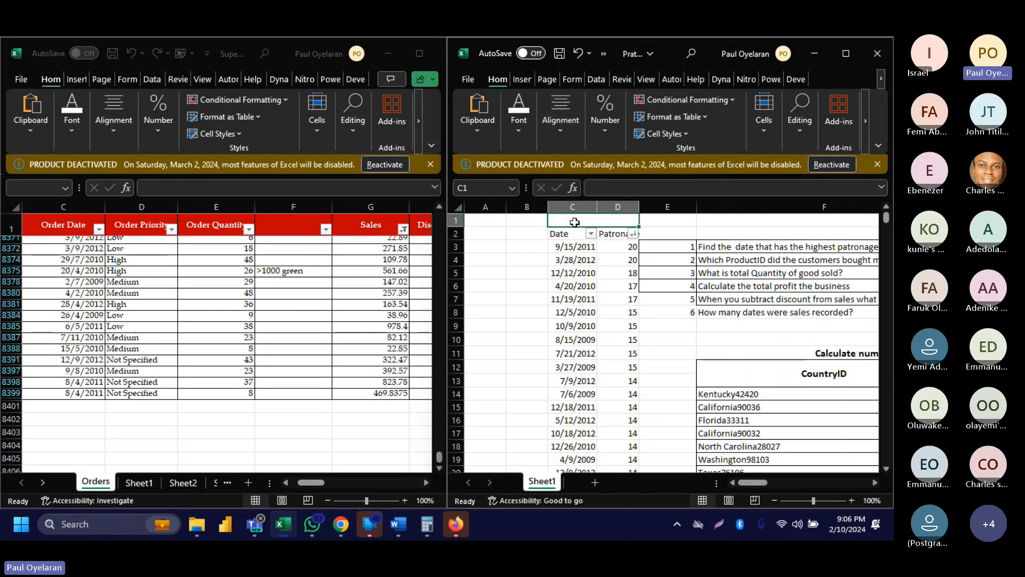
pyautogui.write('1')
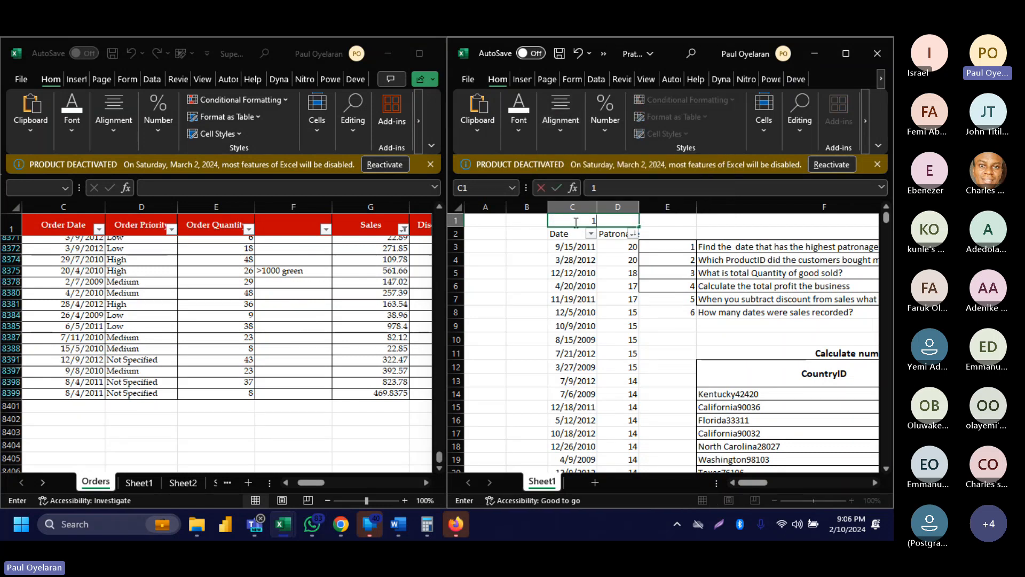
pyautogui.press('Return')
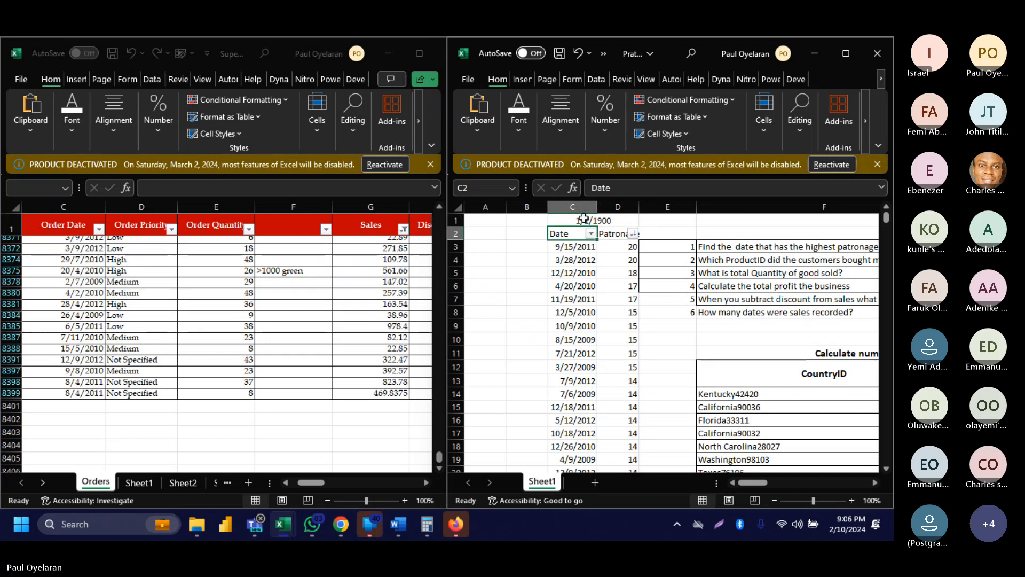
pyautogui.click(834, 444)
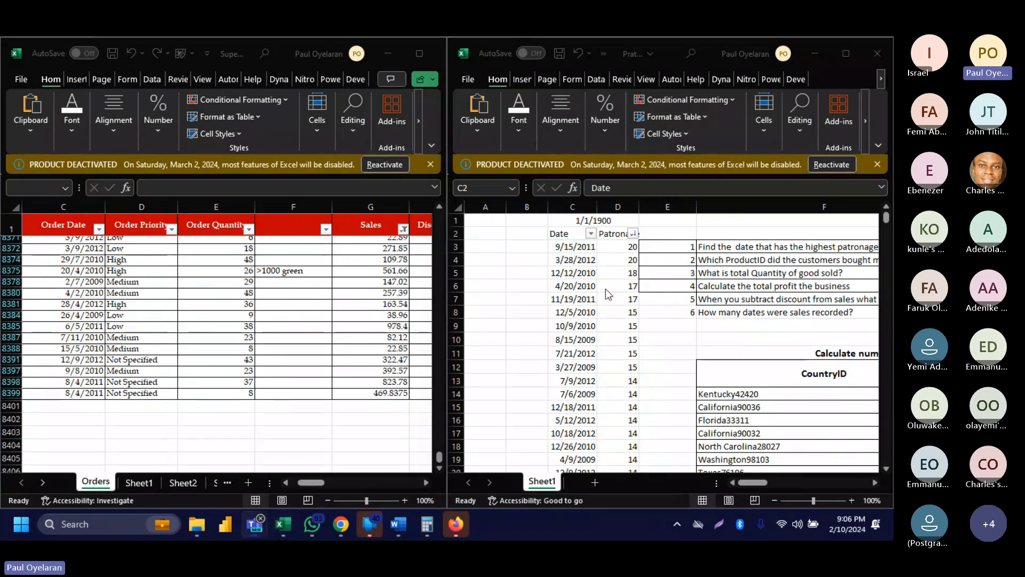
pyautogui.click(586, 219)
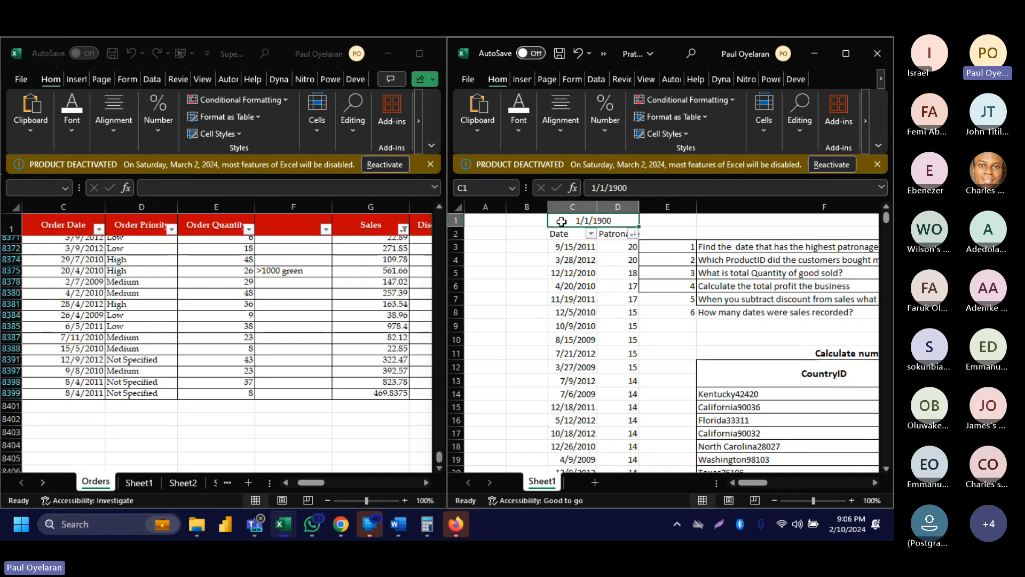
# Format merged C1 as Number with no decimal places so it shows 1.
pyautogui.click(605, 123)
pyautogui.click(629, 164)
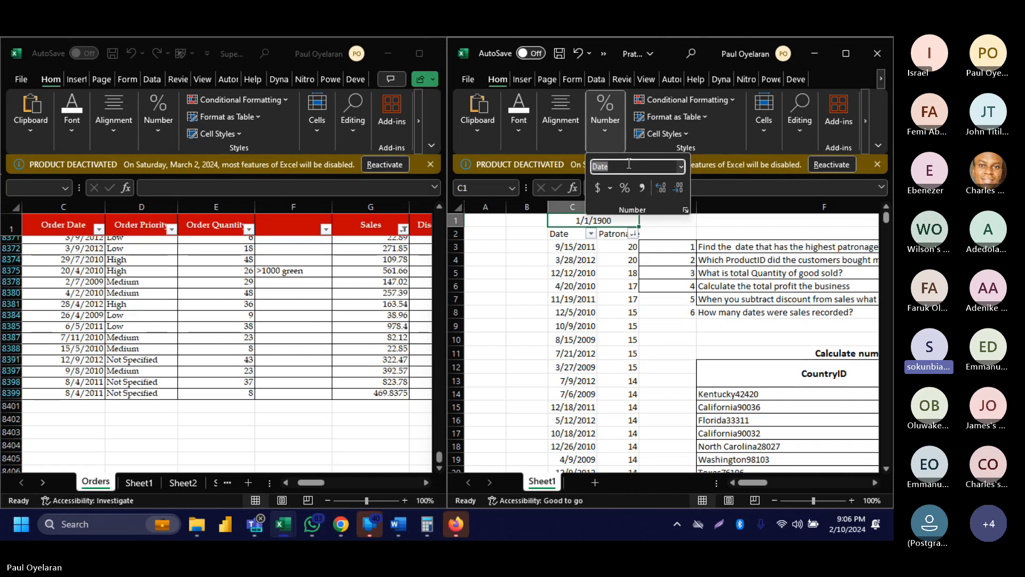
pyautogui.click(680, 166)
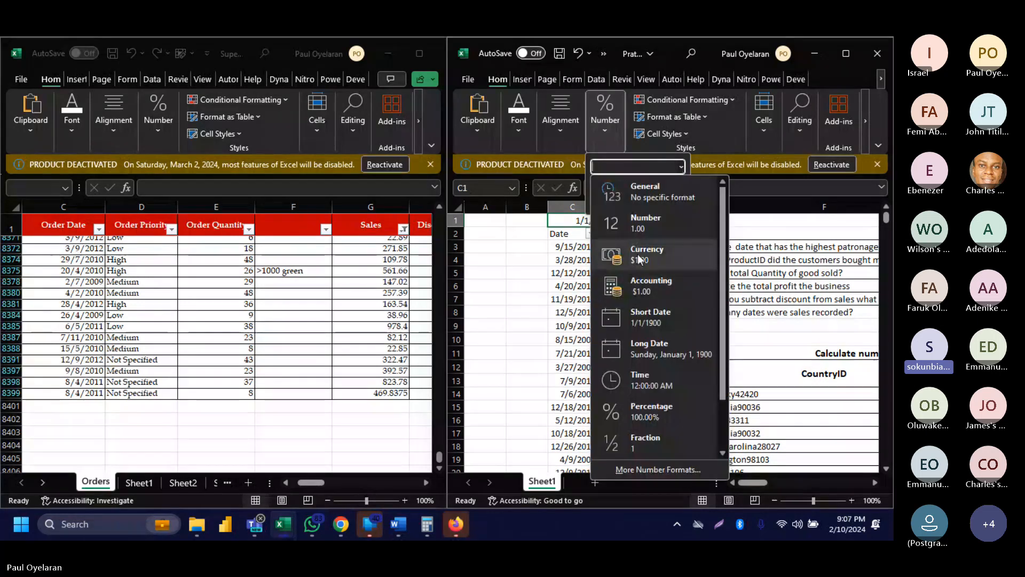
pyautogui.click(643, 223)
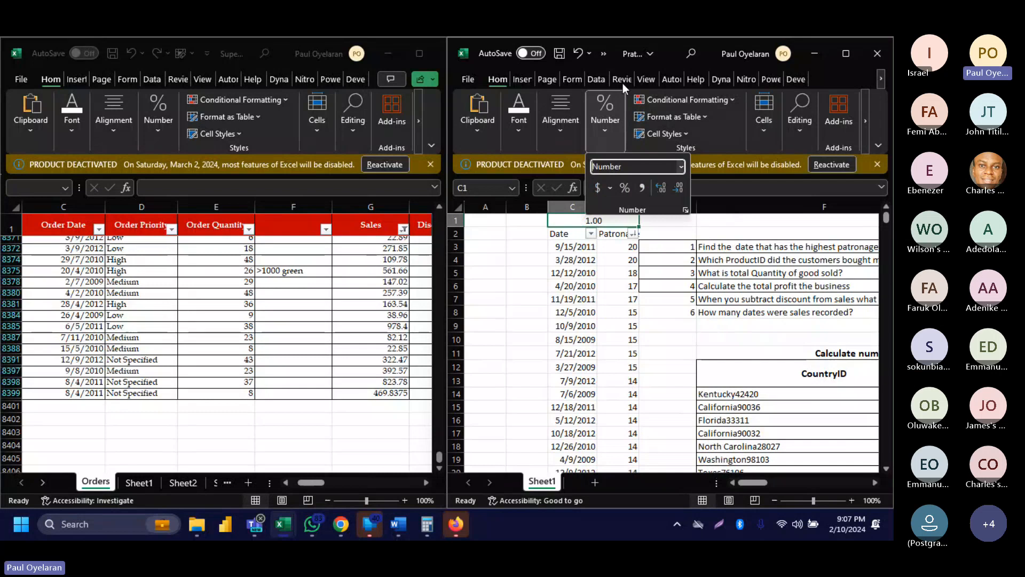
pyautogui.click(622, 128)
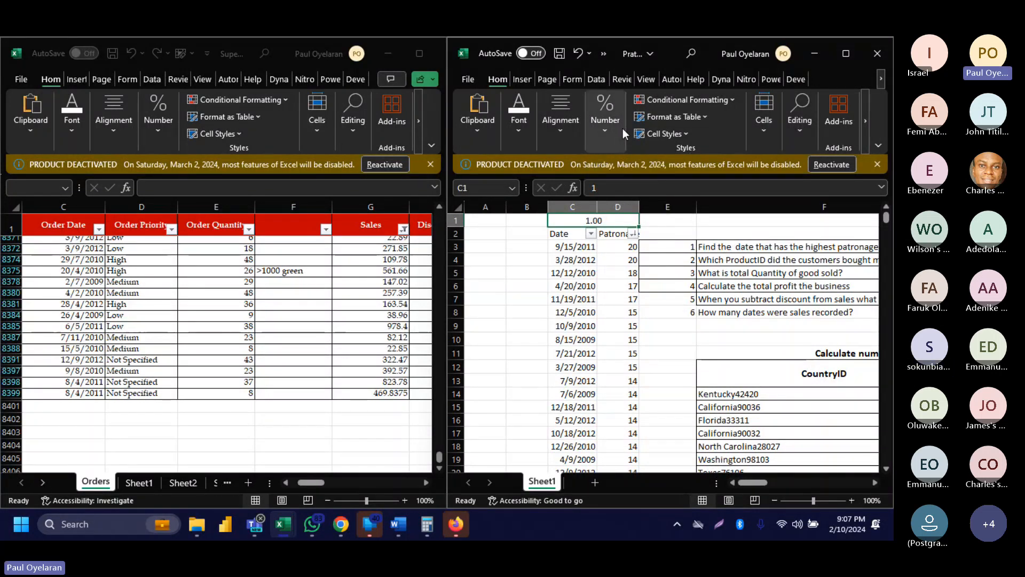
pyautogui.click(622, 128)
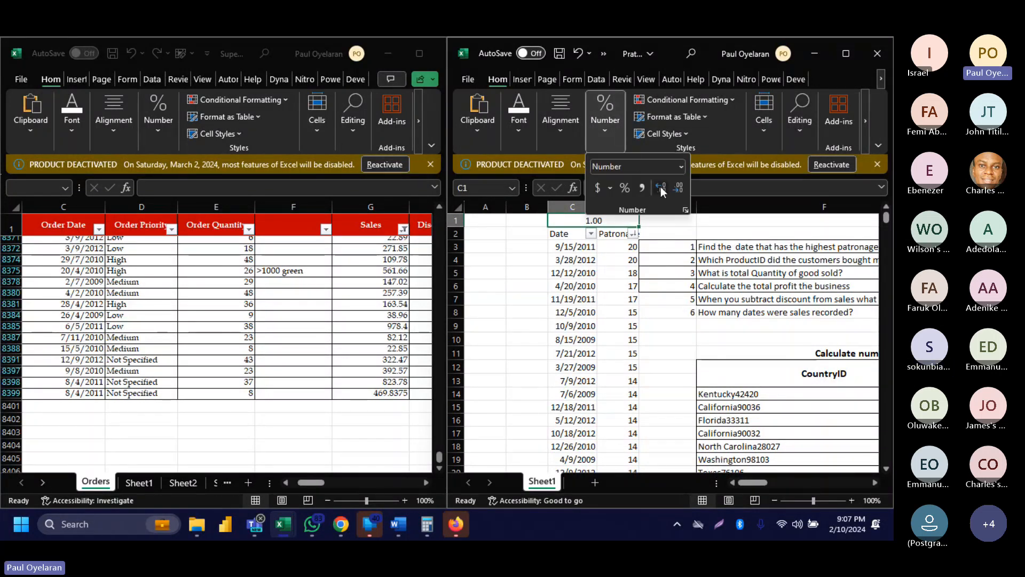
pyautogui.doubleClick(680, 188)
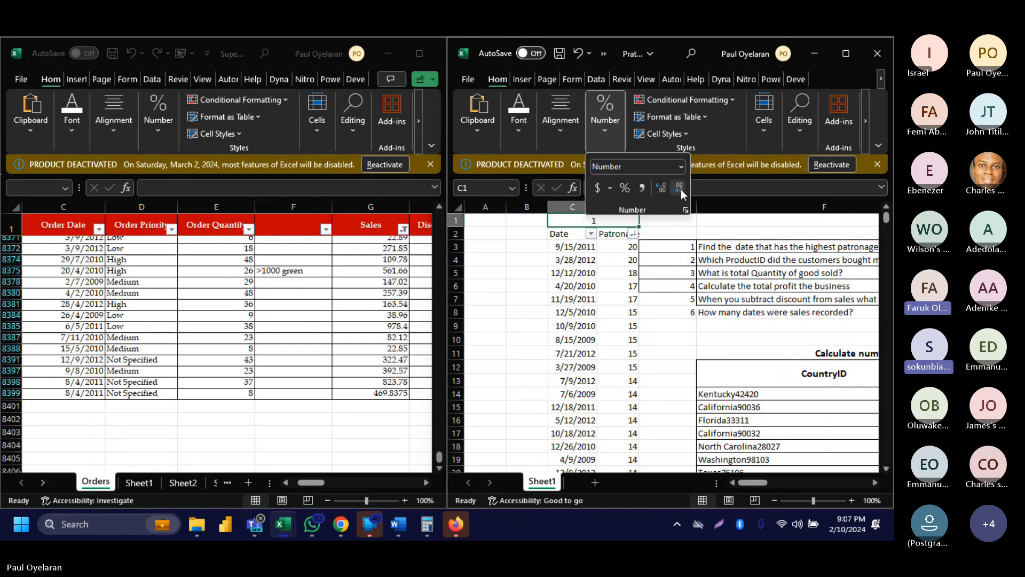
pyautogui.click(524, 238)
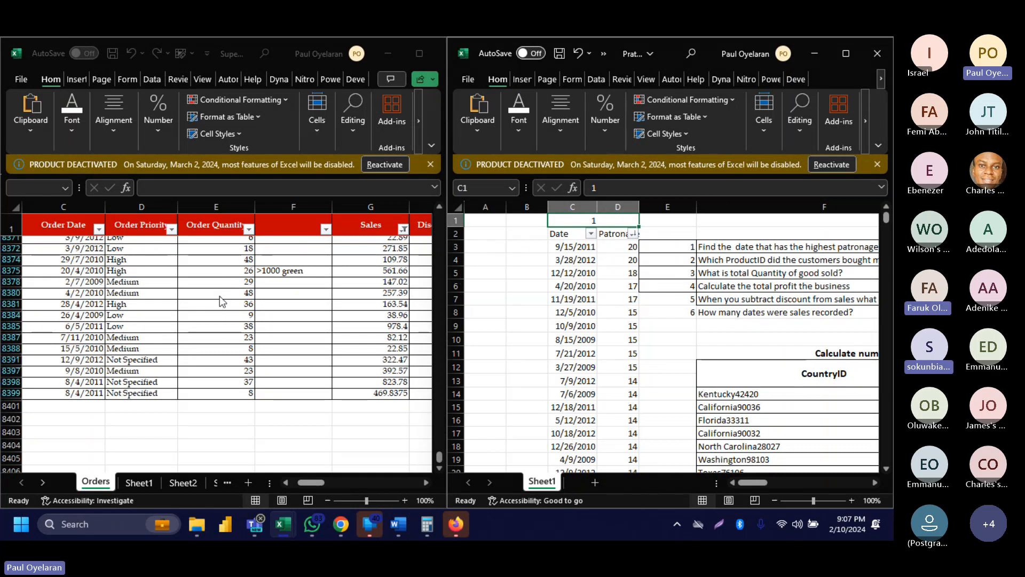
pyautogui.hscroll(10, 517, 337)
pyautogui.hscroll(-10, 517, 337)
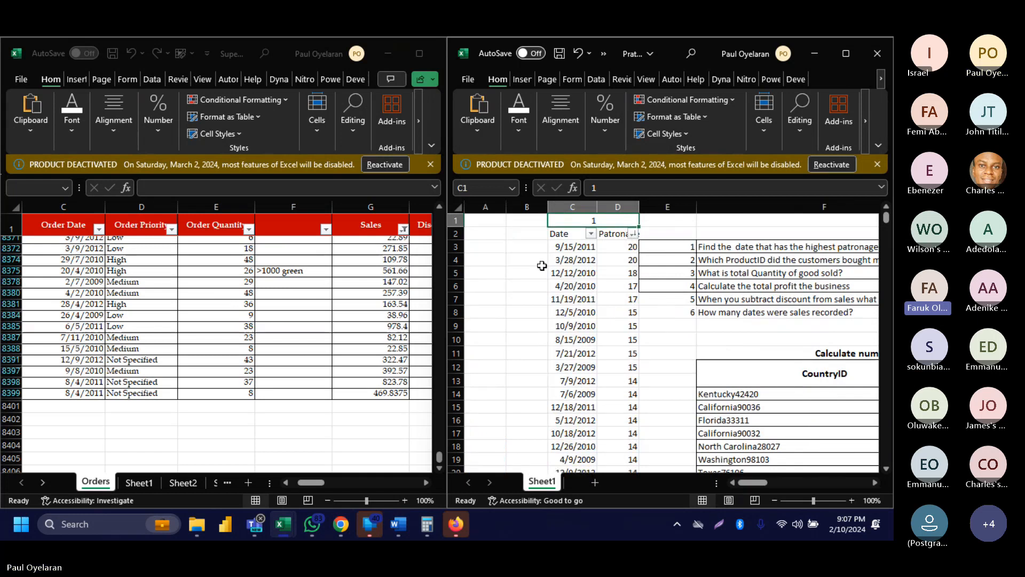
pyautogui.click(485, 233)
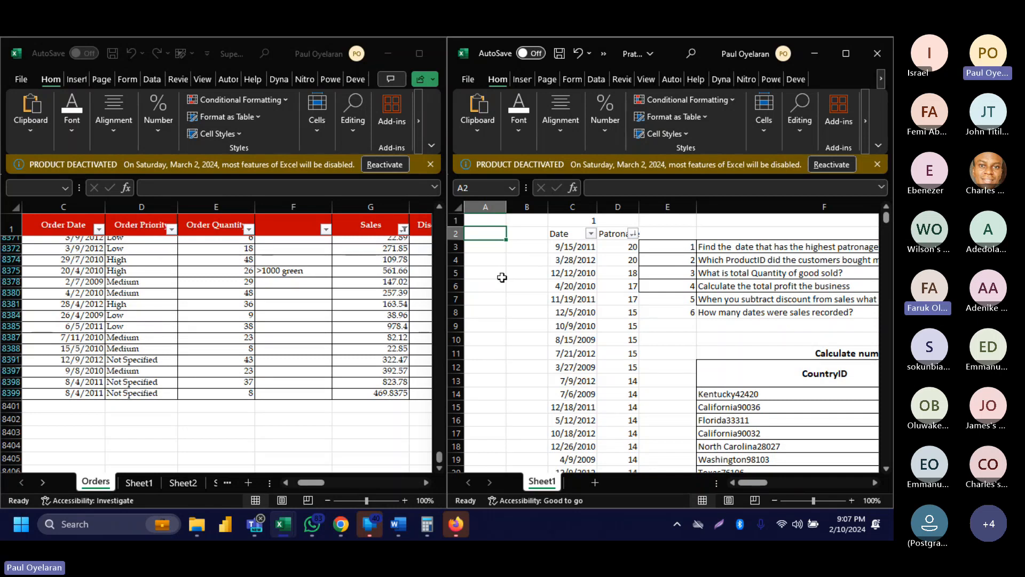
pyautogui.click(582, 246)
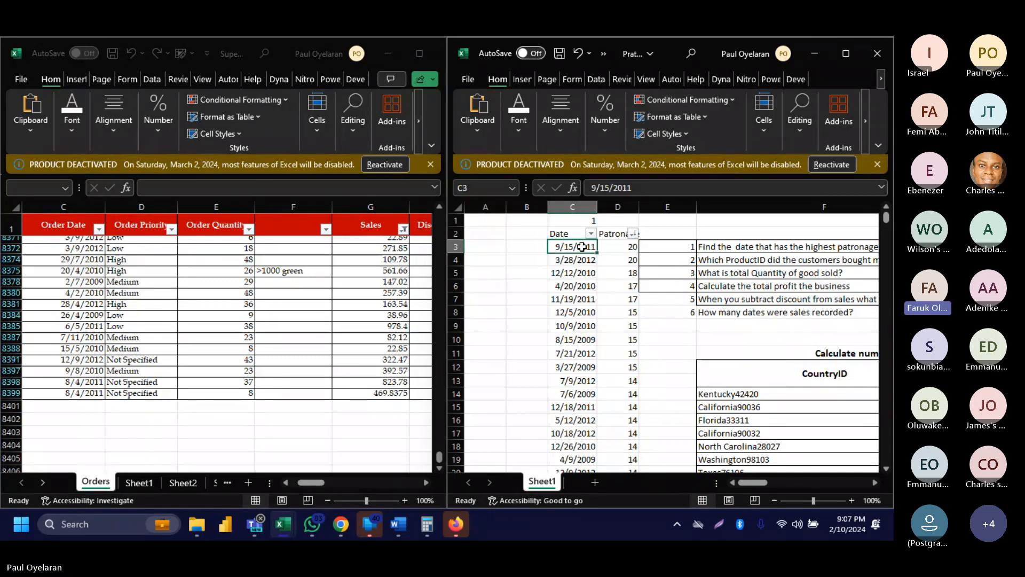
pyautogui.click(99, 229)
pyautogui.click(99, 229)
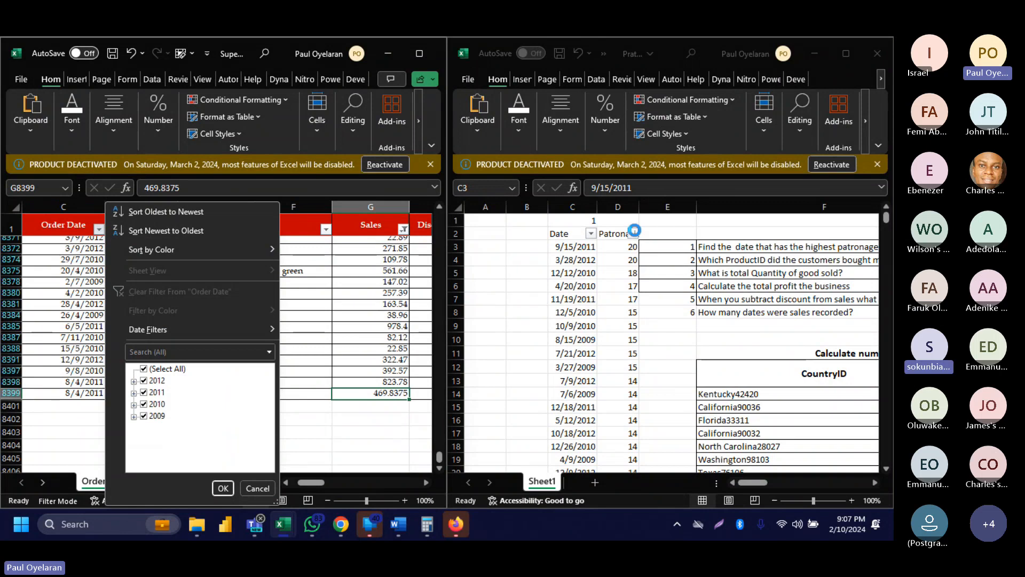
pyautogui.click(633, 232)
pyautogui.click(633, 233)
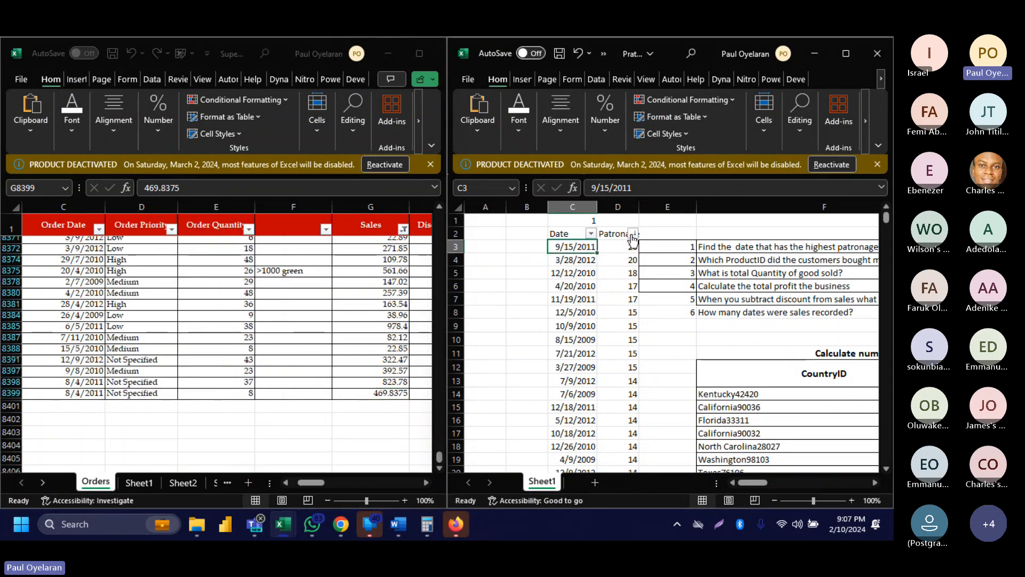
pyautogui.click(633, 234)
pyautogui.scroll(-3, 560, 427)
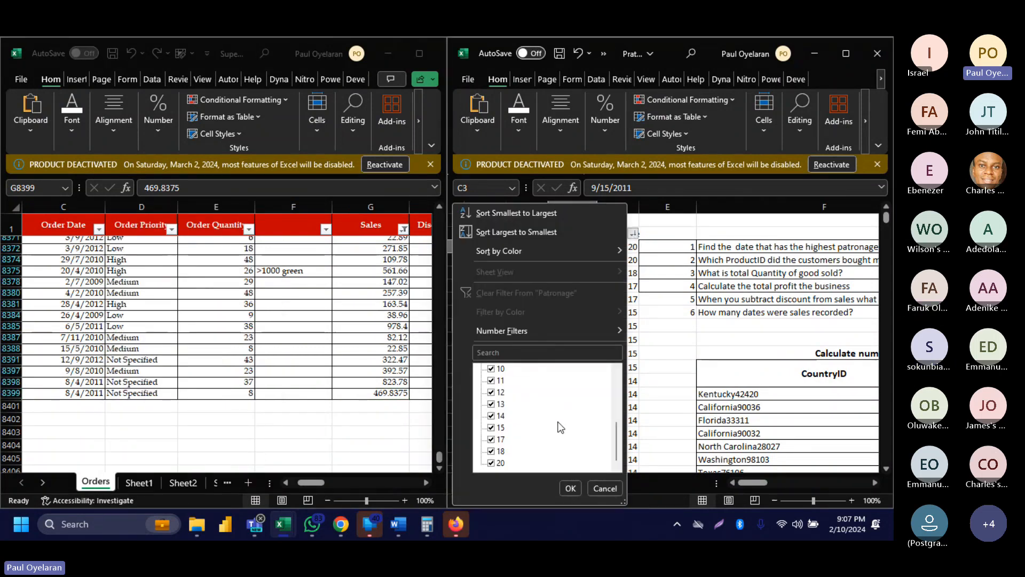
pyautogui.click(94, 288)
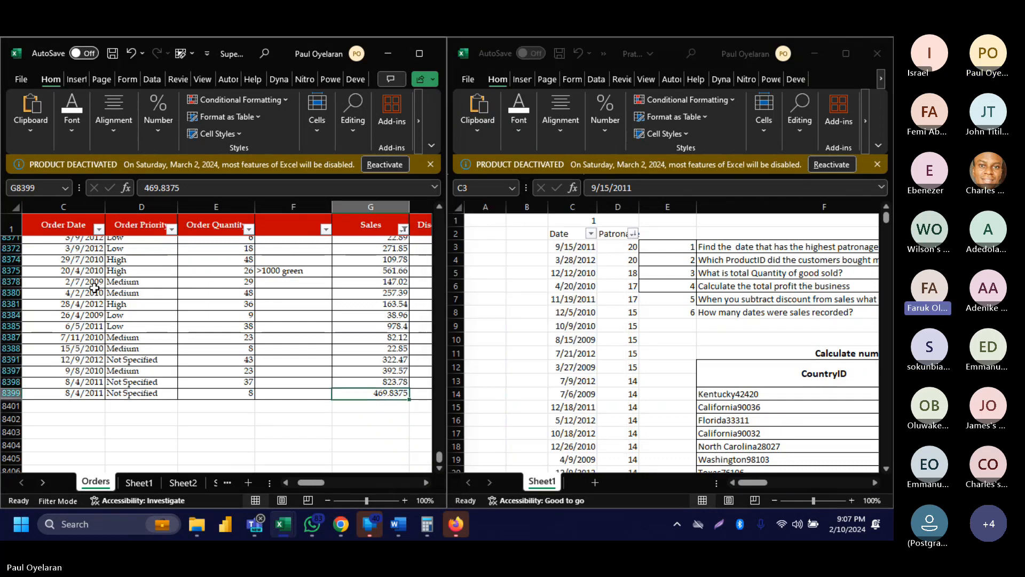
pyautogui.scroll(20, 94, 288)
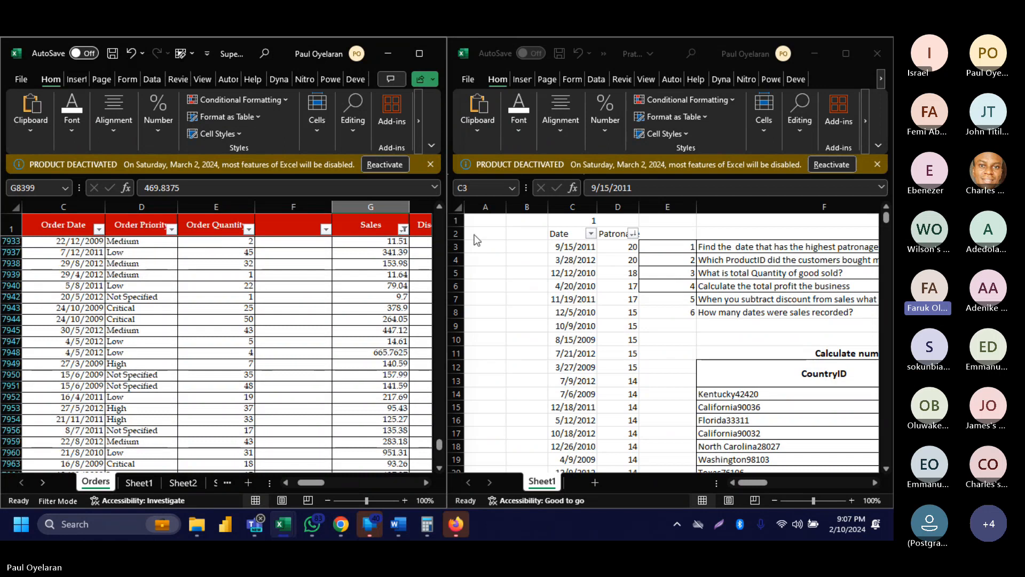
# Show Sheet1 in the left workbook and select the amounts 120 down to 70 in column J.
pyautogui.click(152, 480)
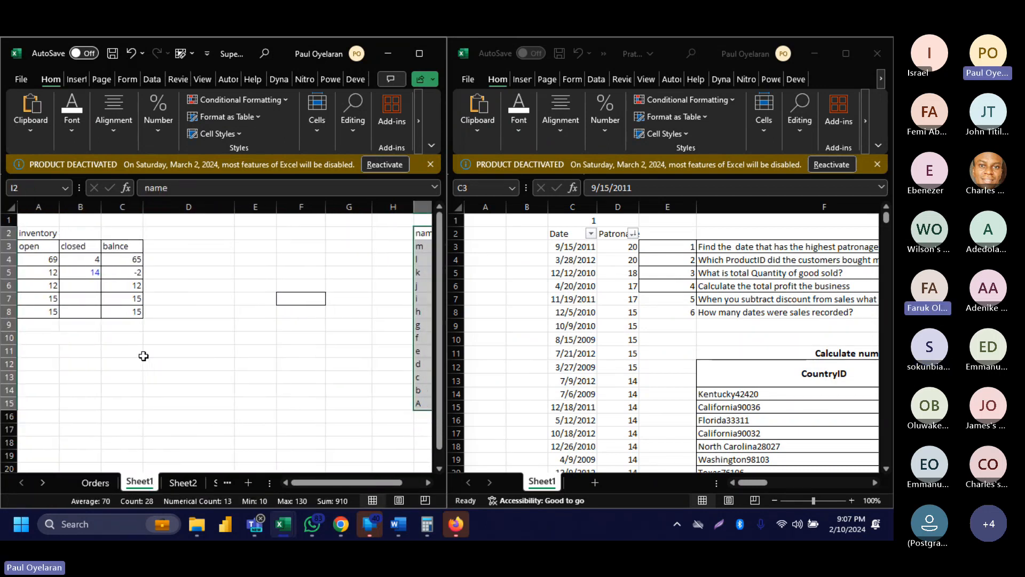
pyautogui.hscroll(5, 143, 355)
pyautogui.moveTo(145, 263); pyautogui.dragTo(154, 325)
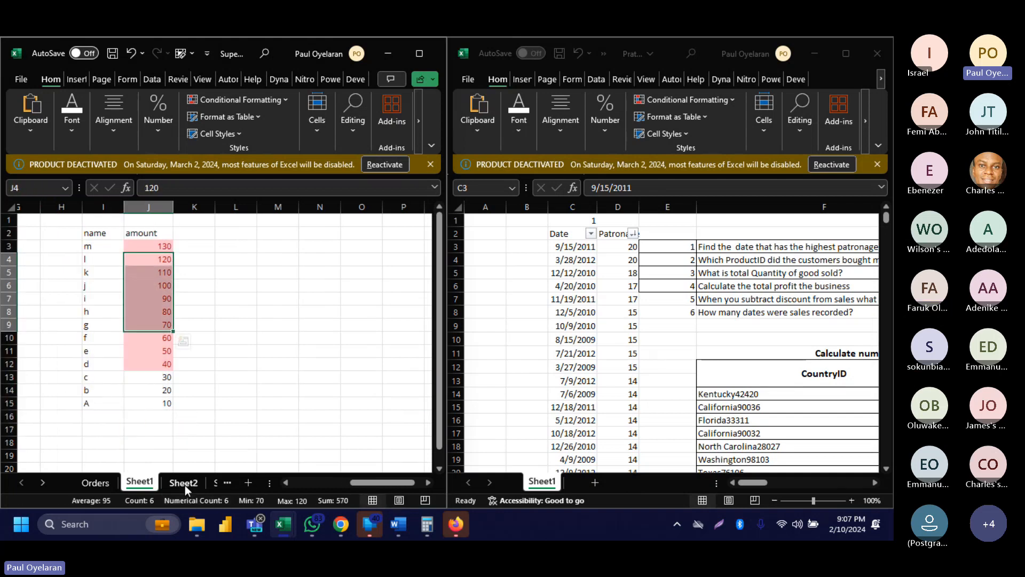
# Look through Sheet2 and Sheet3, then return to Sheet1's name/amount table.
pyautogui.click(185, 482)
pyautogui.moveTo(198, 520)
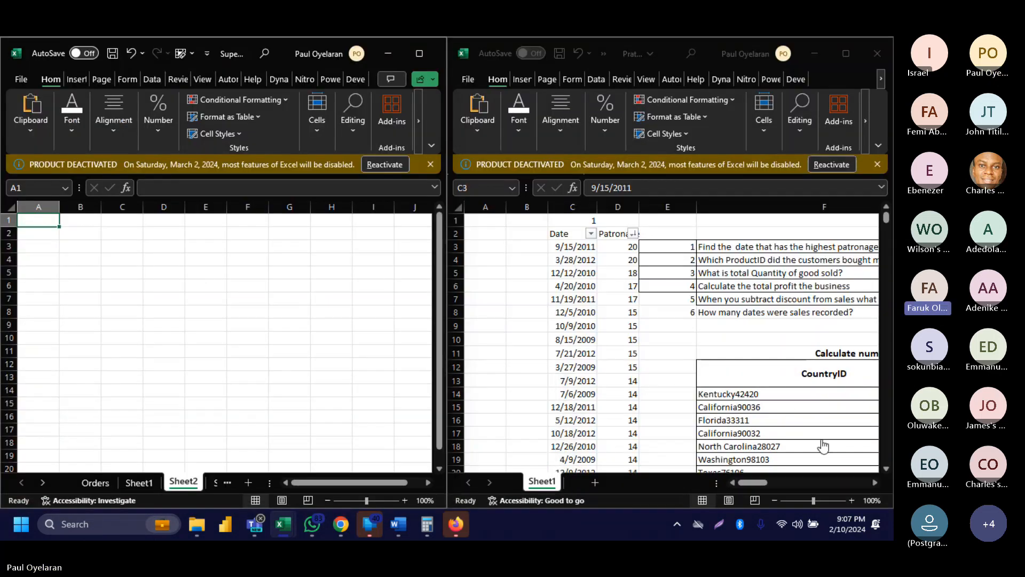
pyautogui.click(826, 446)
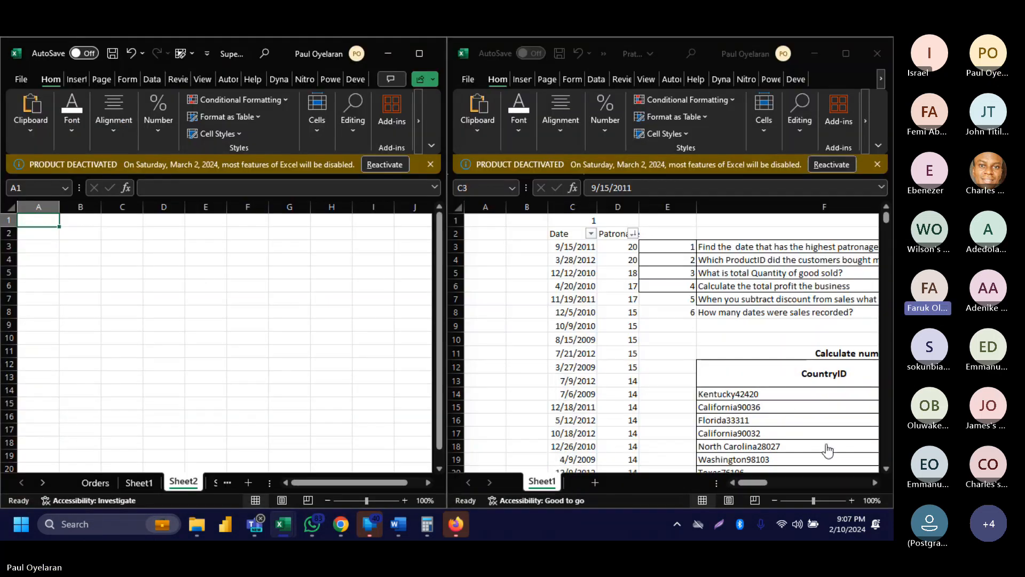
pyautogui.click(211, 482)
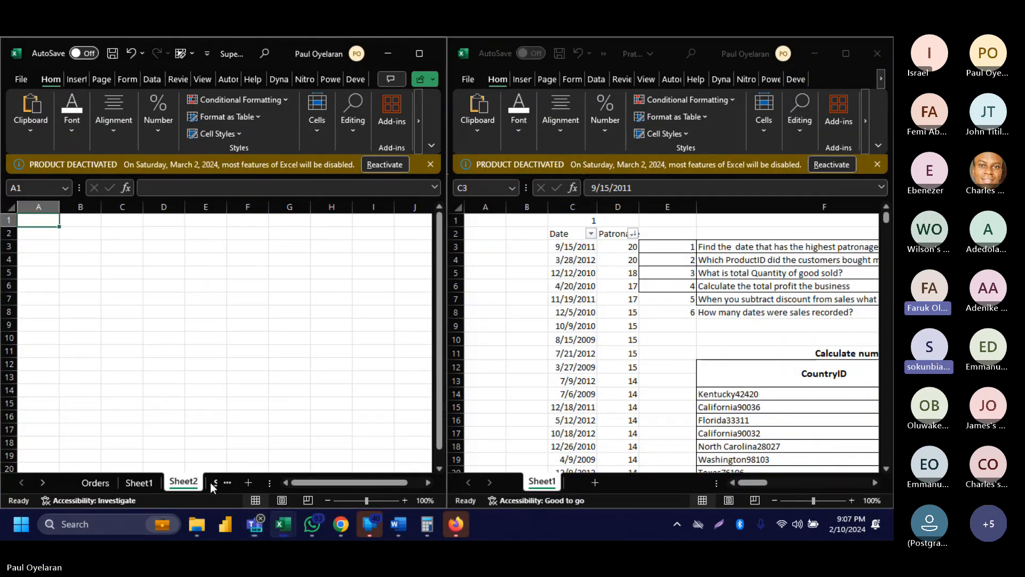
pyautogui.click(214, 485)
pyautogui.click(194, 484)
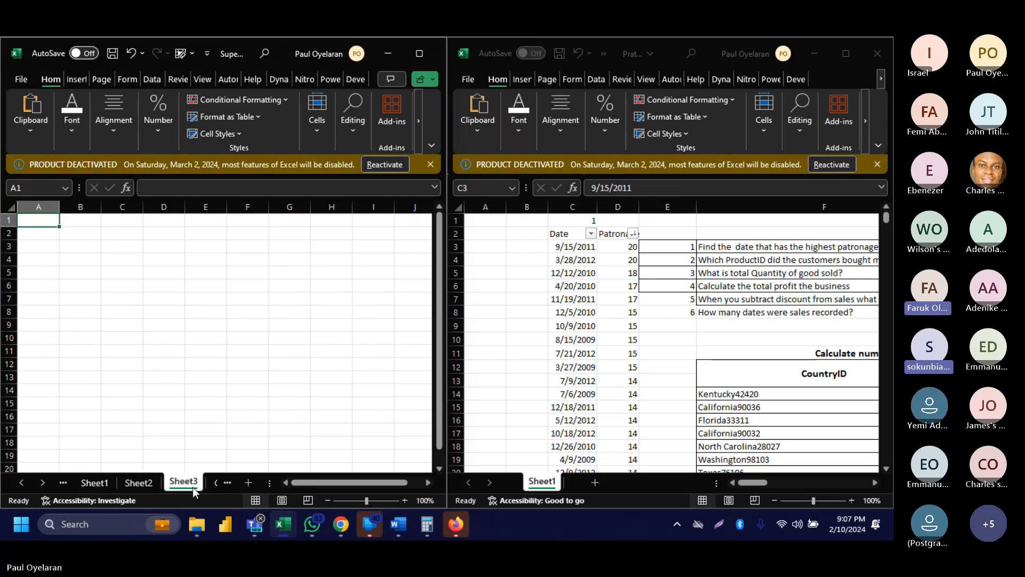
pyautogui.click(95, 484)
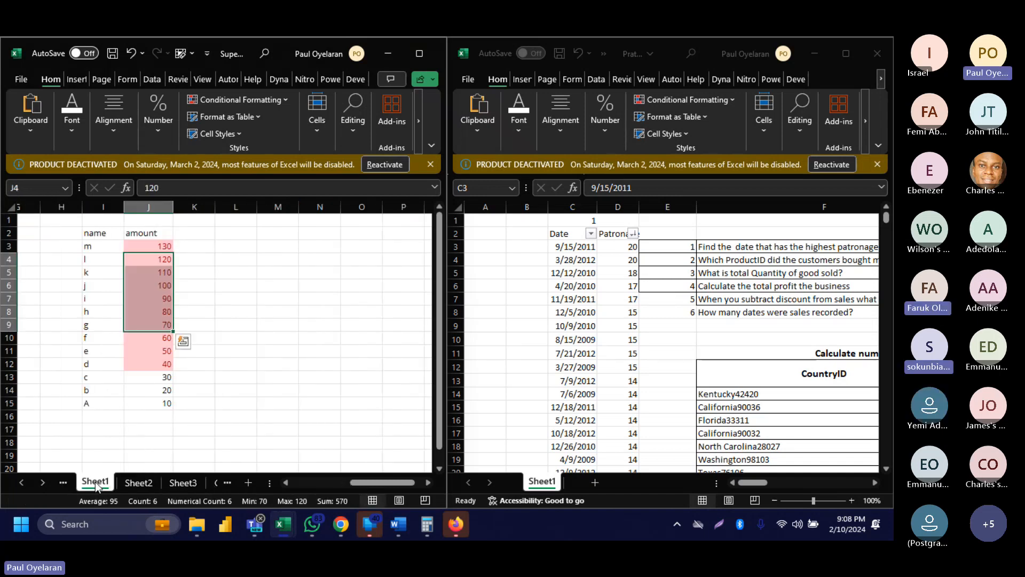
pyautogui.click(219, 508)
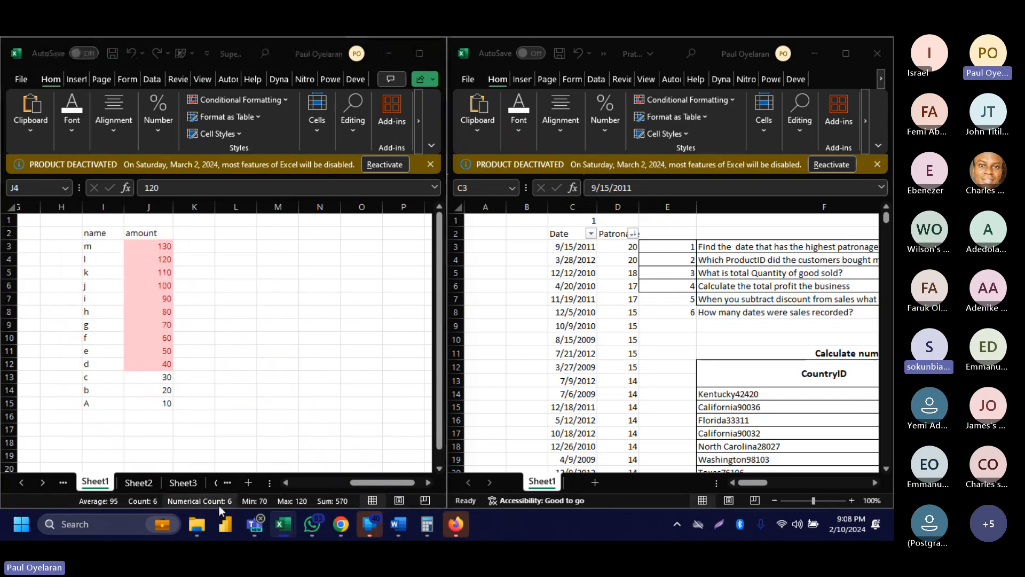
# Download SuperStore Data.xlsx from the sent class email's attachment preview in Gmail.
pyautogui.press('super')
pyautogui.click(342, 524)
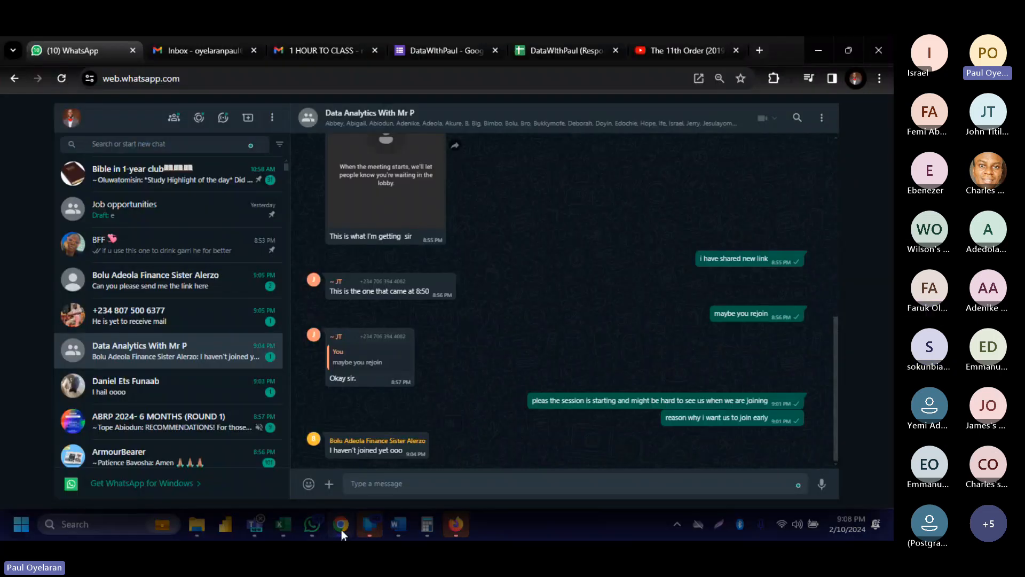
pyautogui.click(309, 50)
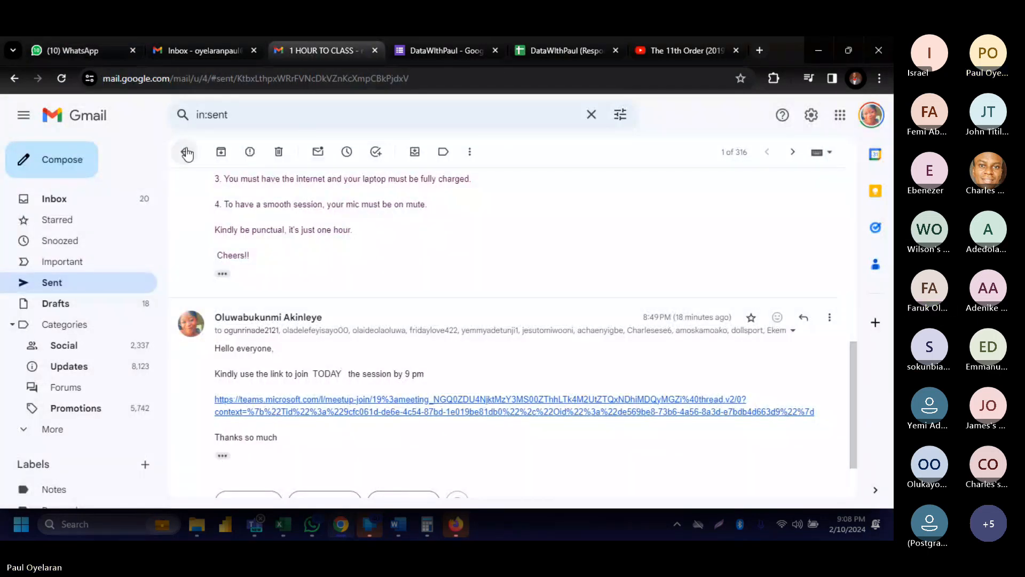
pyautogui.click(184, 152)
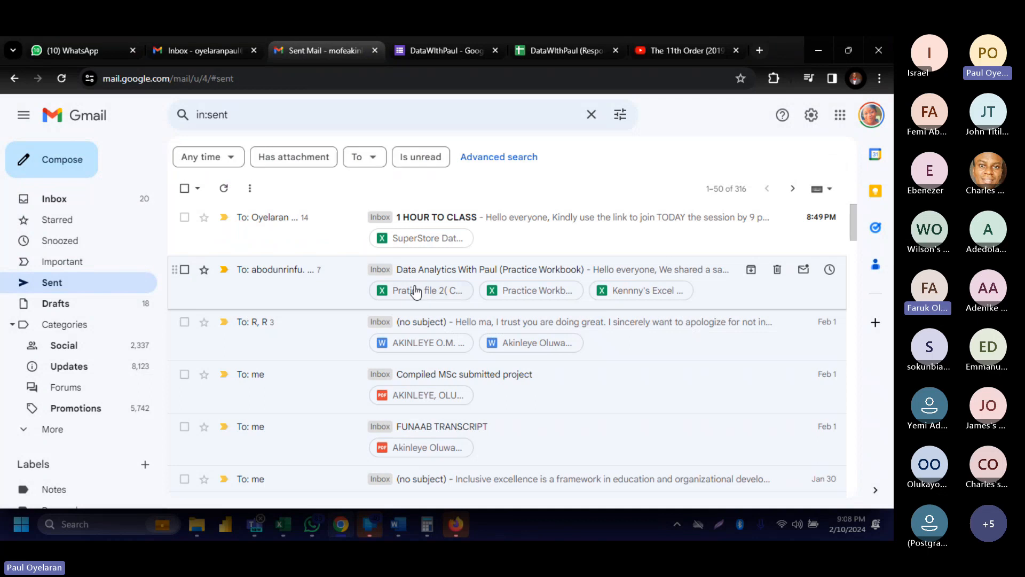
pyautogui.click(439, 238)
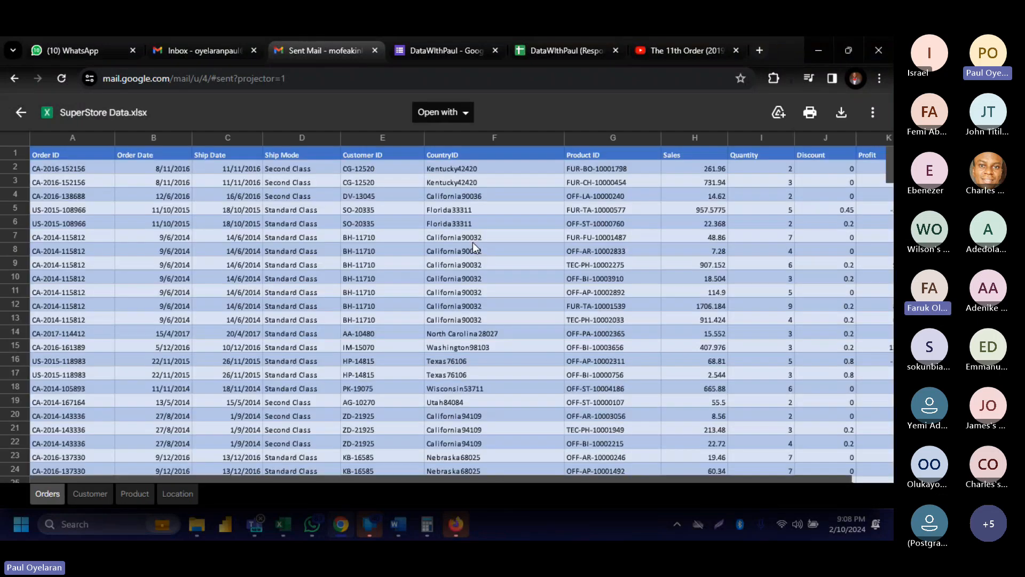
pyautogui.click(850, 113)
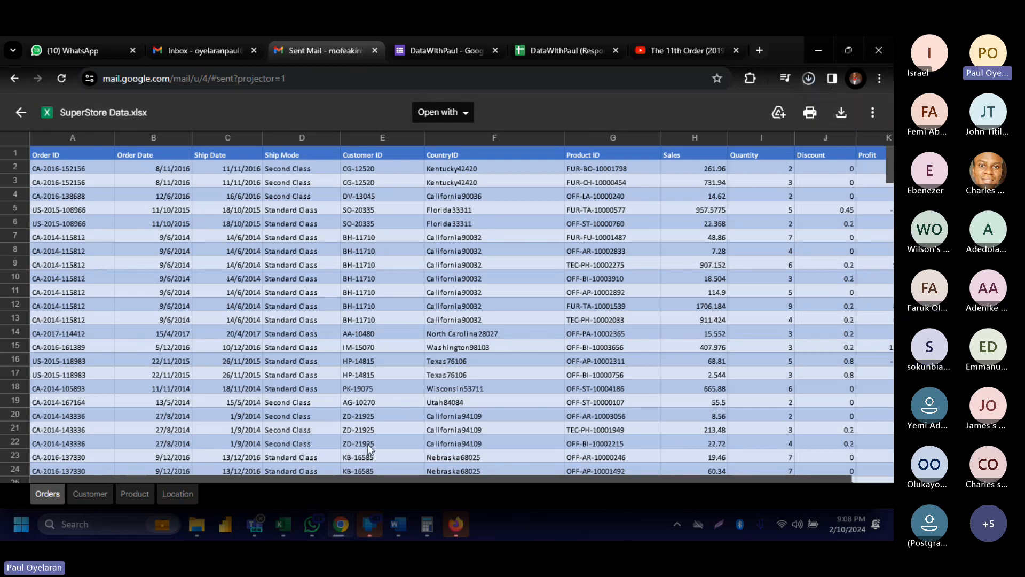
pyautogui.click(816, 49)
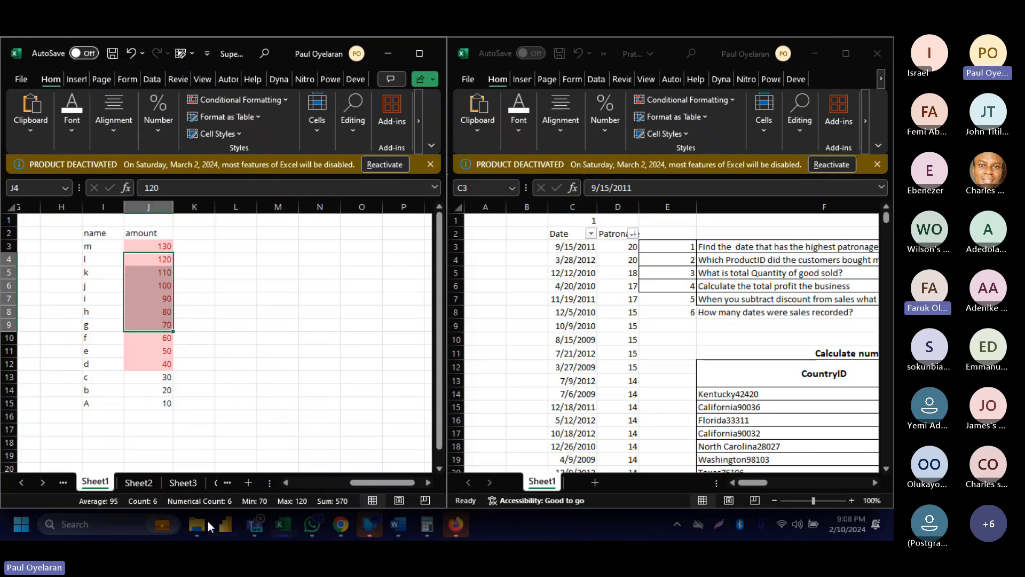
# Bring the Downloads folder forward and refresh it to list SuperStore Data (1).
pyautogui.moveTo(198, 528)
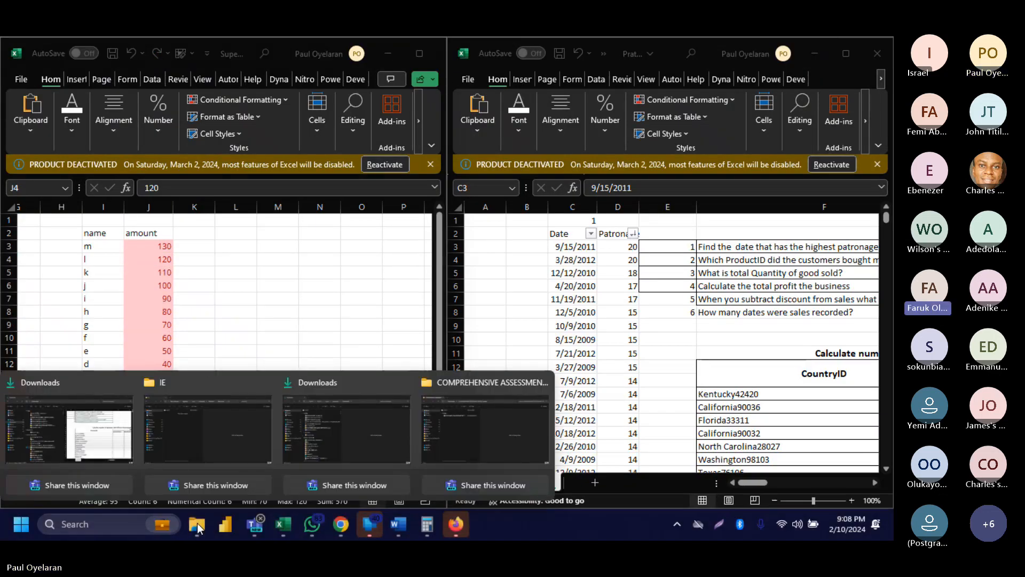
pyautogui.click(80, 429)
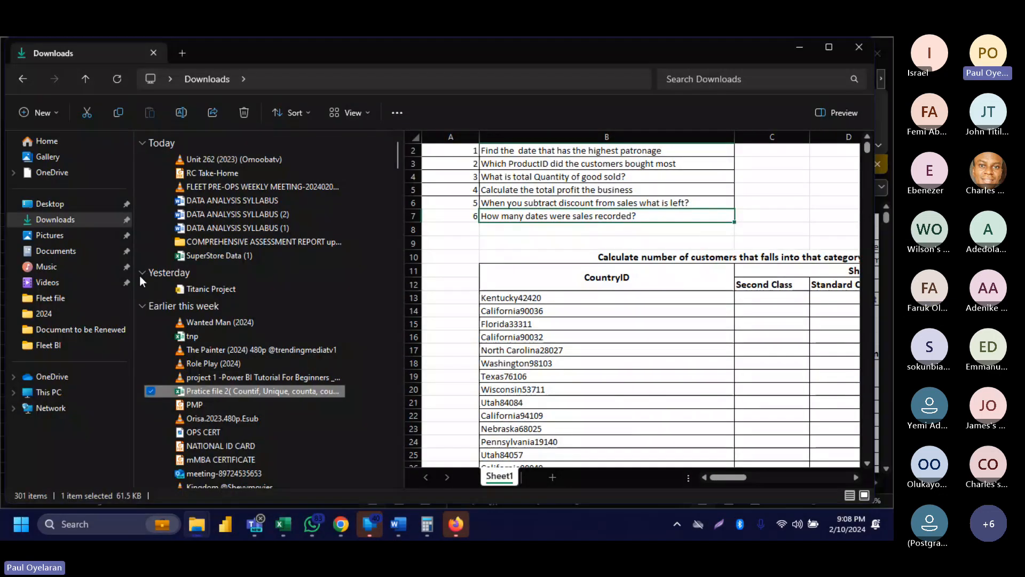
pyautogui.click(56, 218)
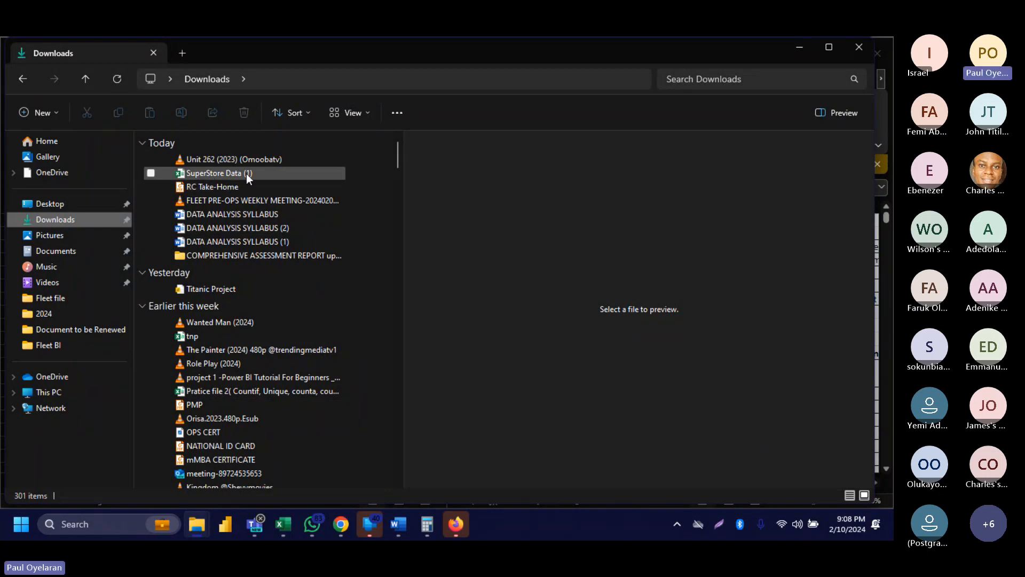
pyautogui.click(782, 443)
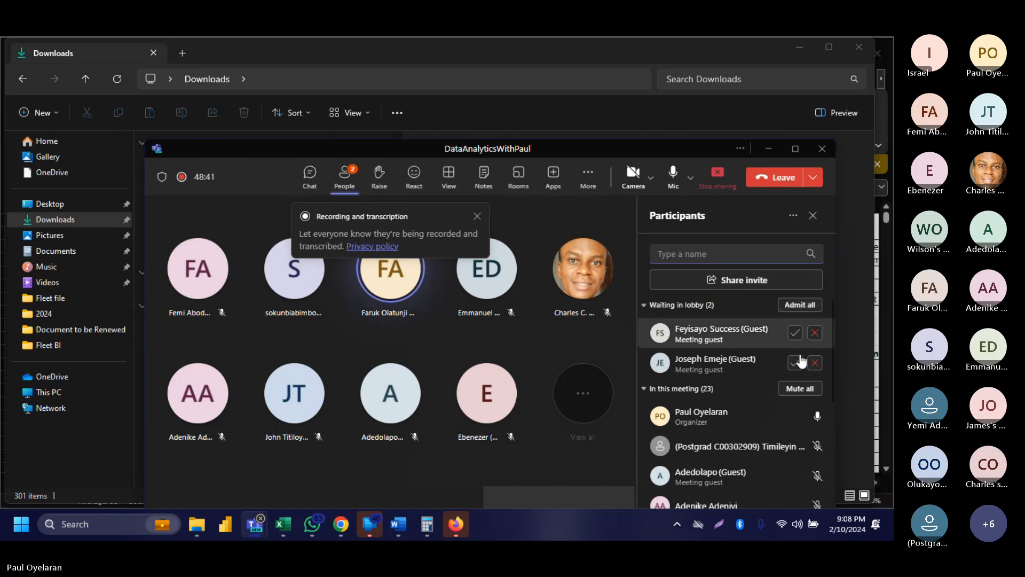
# Admit both waiting guests from the Teams lobby and minimise the meeting window.
pyautogui.click(795, 363)
pyautogui.click(795, 333)
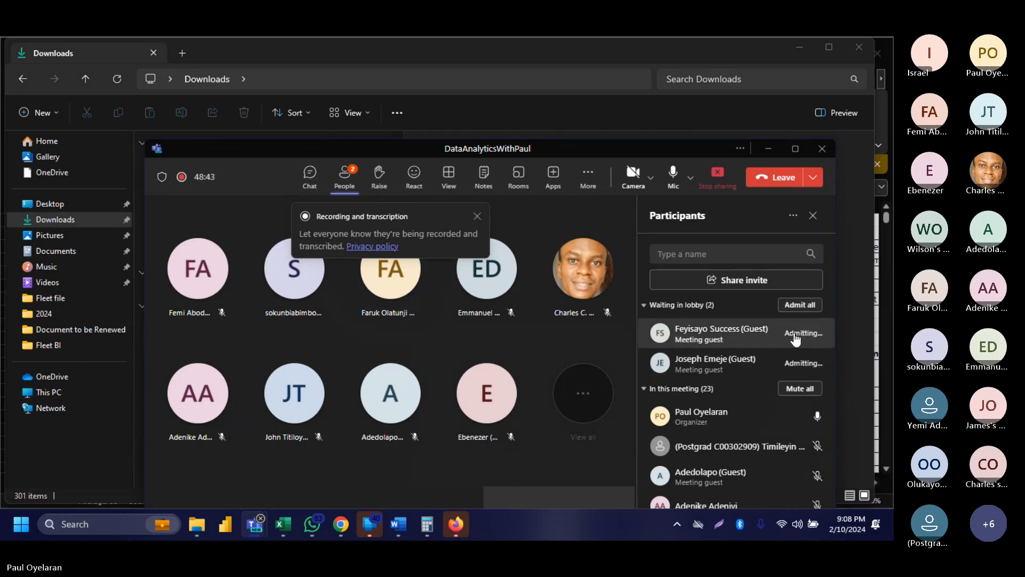
pyautogui.click(766, 149)
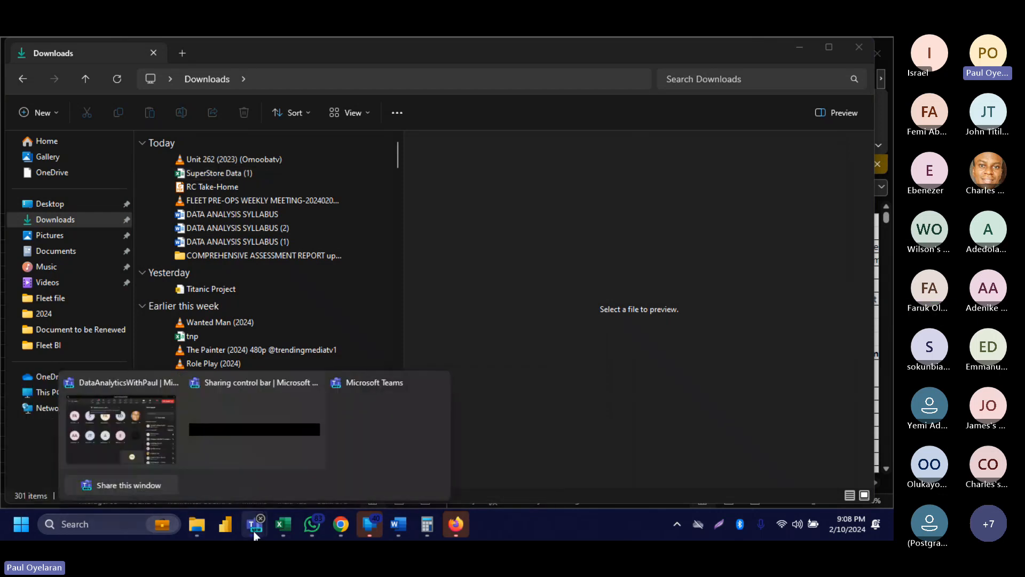
pyautogui.moveTo(283, 530)
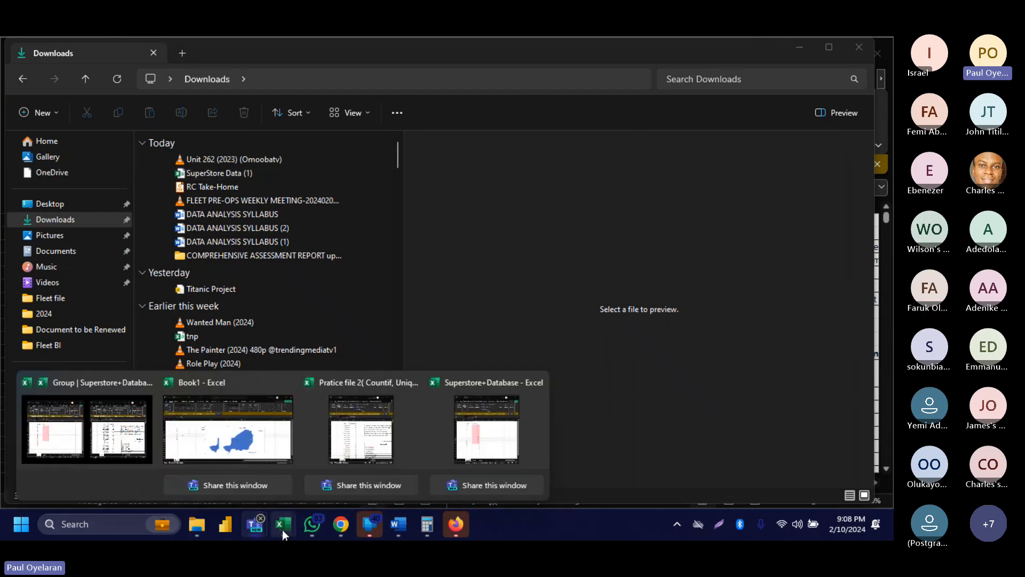
# Close the Superstore+Database workbook without saving, then open SuperStore Data (1) from Downloads.
pyautogui.click(150, 454)
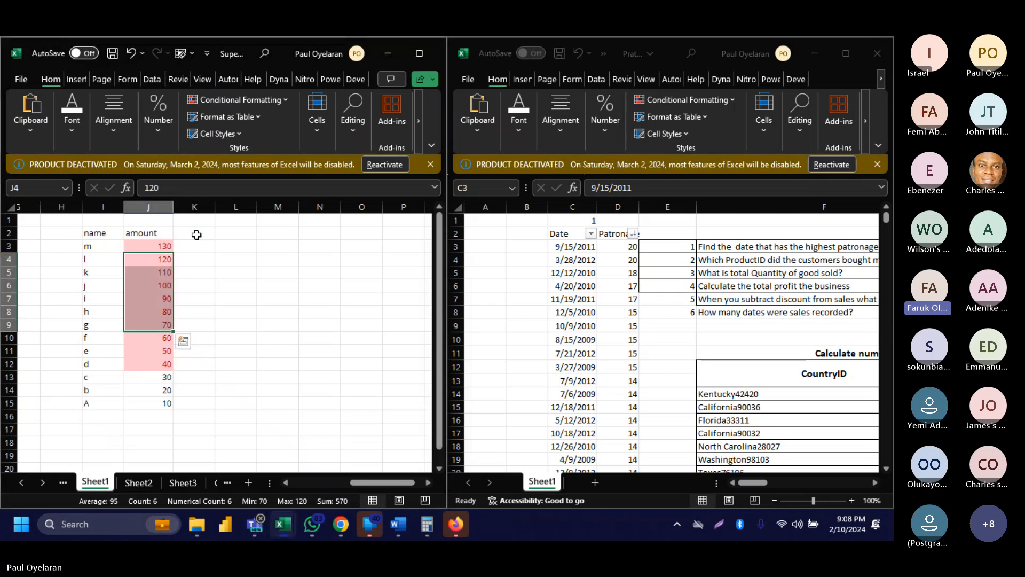
pyautogui.click(436, 64)
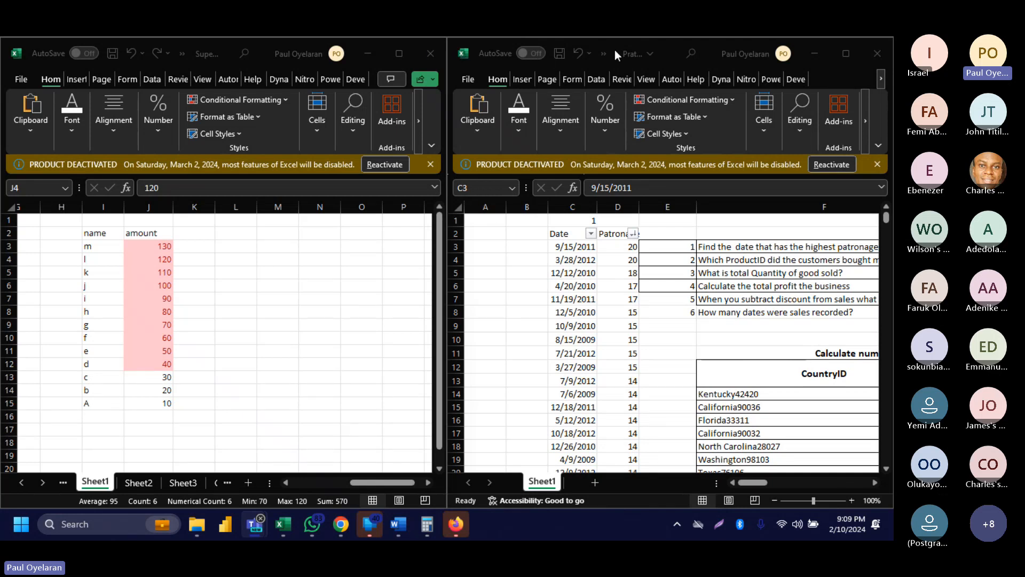
pyautogui.click(417, 278)
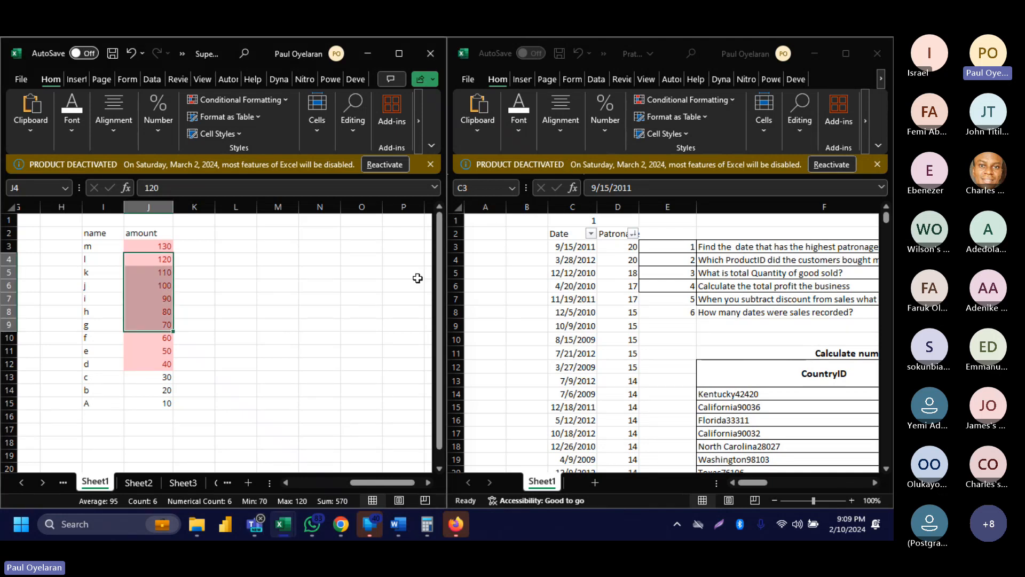
pyautogui.click(339, 238)
pyautogui.click(367, 244)
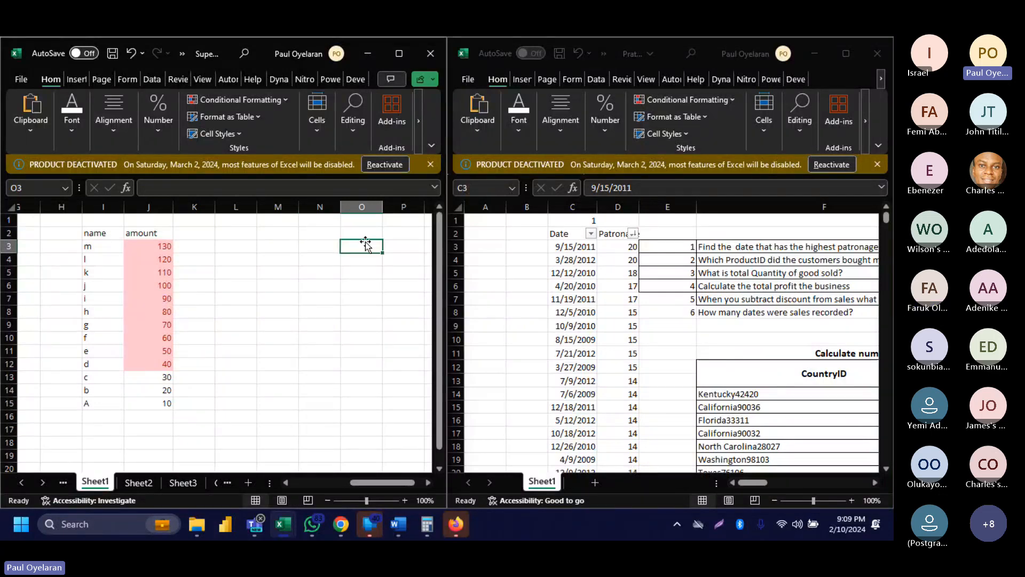
pyautogui.hotkey('alt', 'F4')
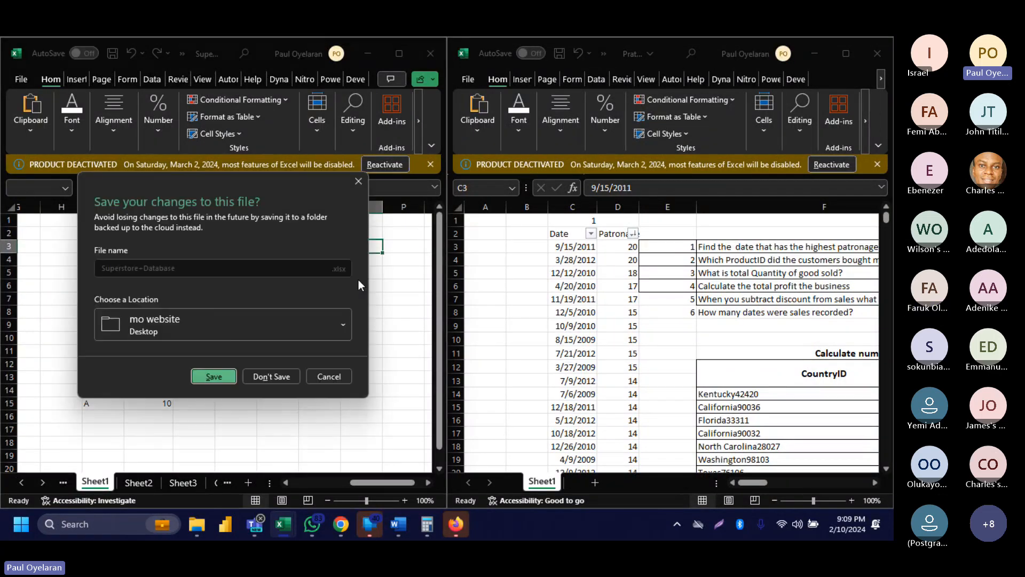
pyautogui.click(290, 375)
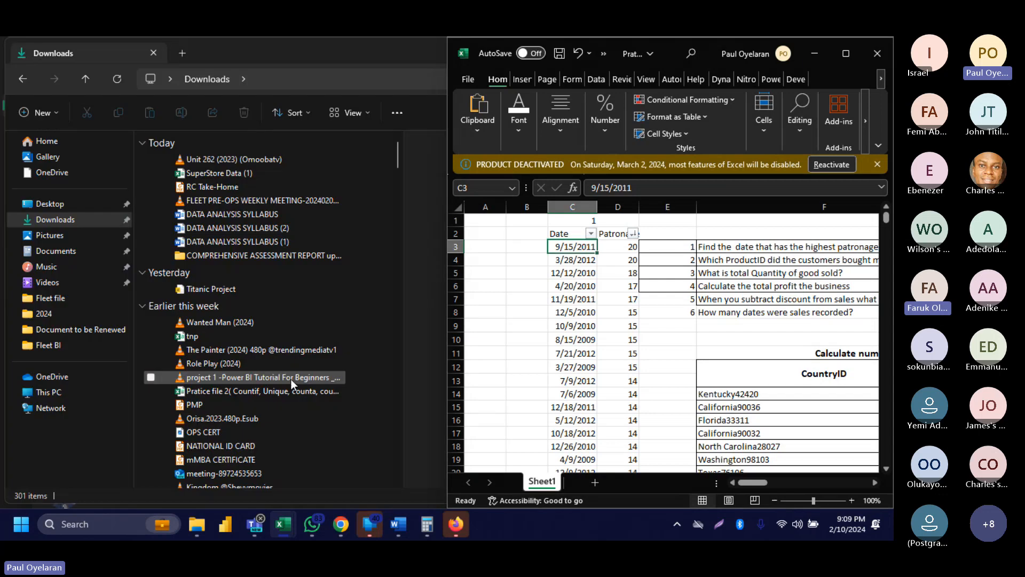
pyautogui.doubleClick(211, 169)
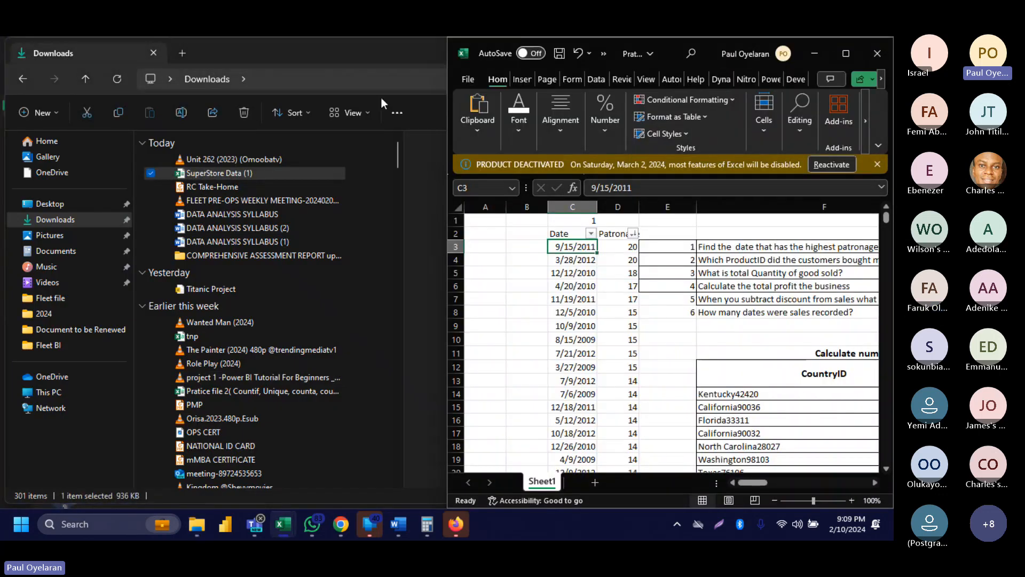
# Snap SuperStore Data to the left half, show its Orders sheet, and select the practice sheet's dates from C3.
pyautogui.click(251, 174)
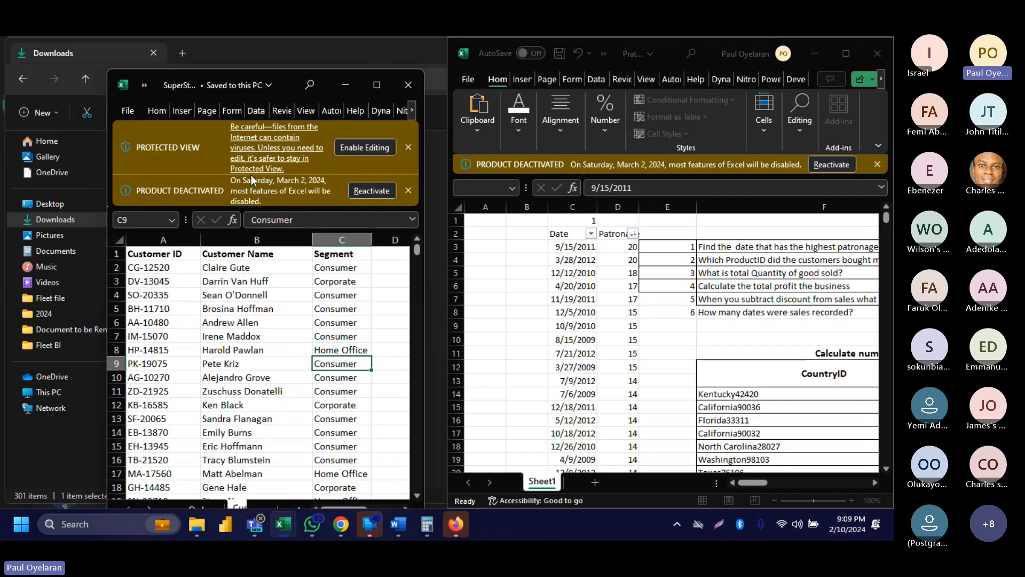
pyautogui.moveTo(377, 89)
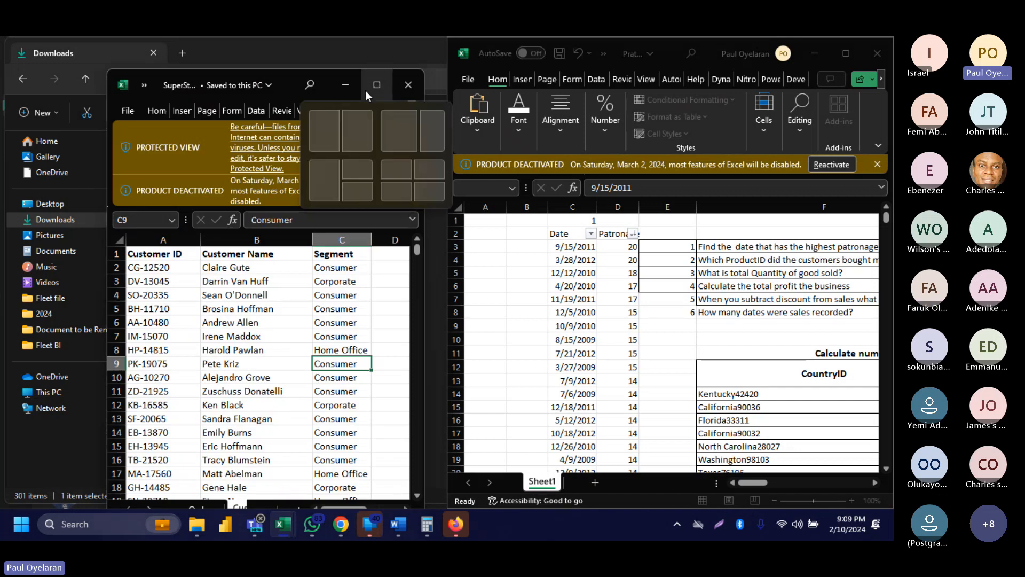
pyautogui.click(322, 129)
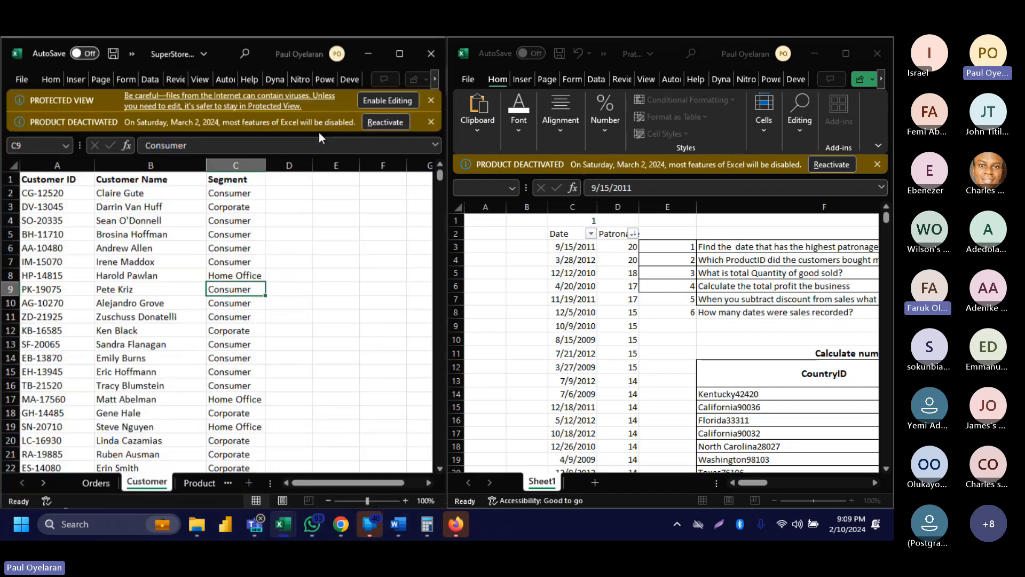
pyautogui.click(569, 247)
pyautogui.click(99, 483)
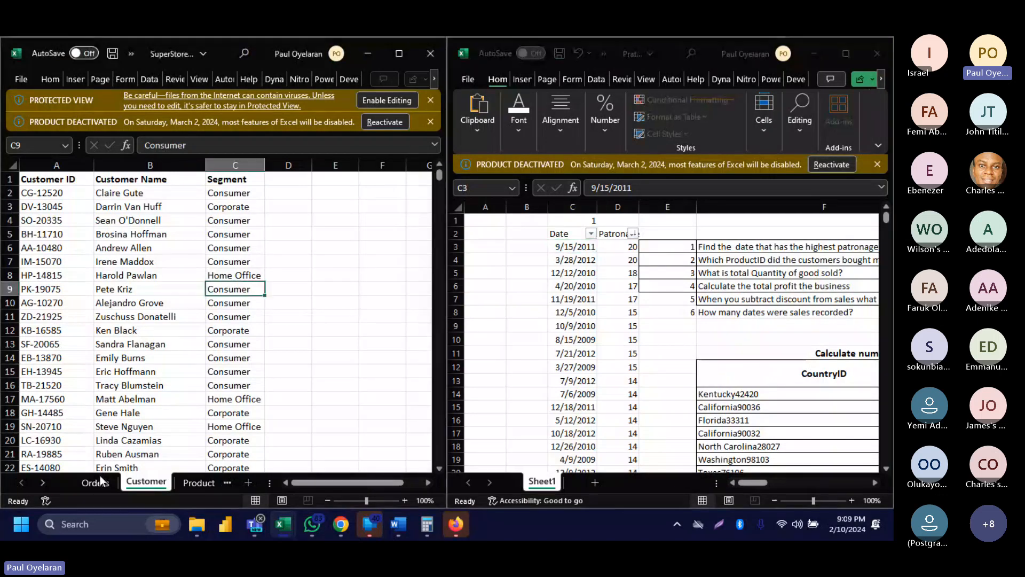
pyautogui.click(99, 483)
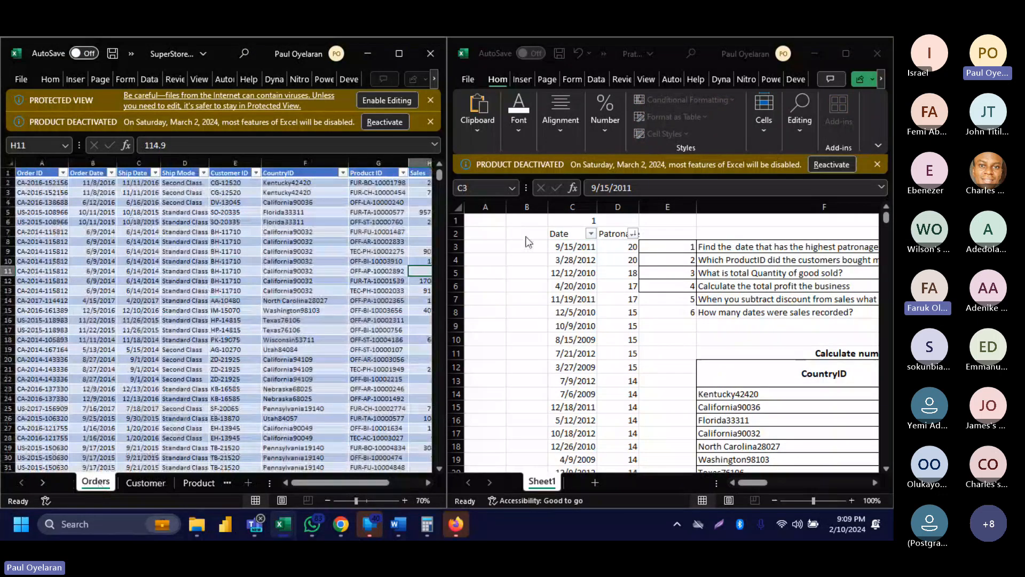
pyautogui.click(564, 244)
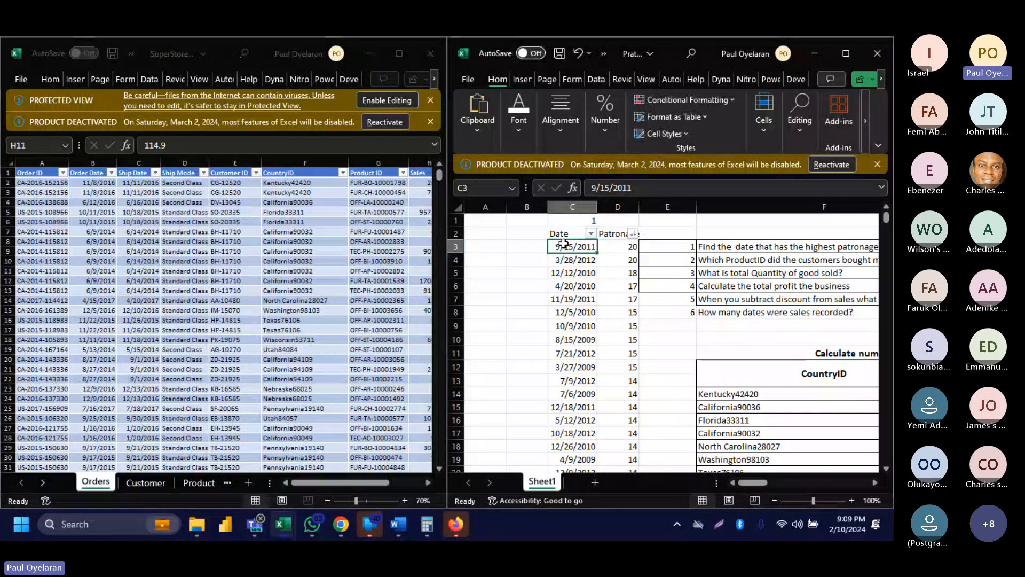
pyautogui.hotkey('ctrl', 'shift', 'Down')
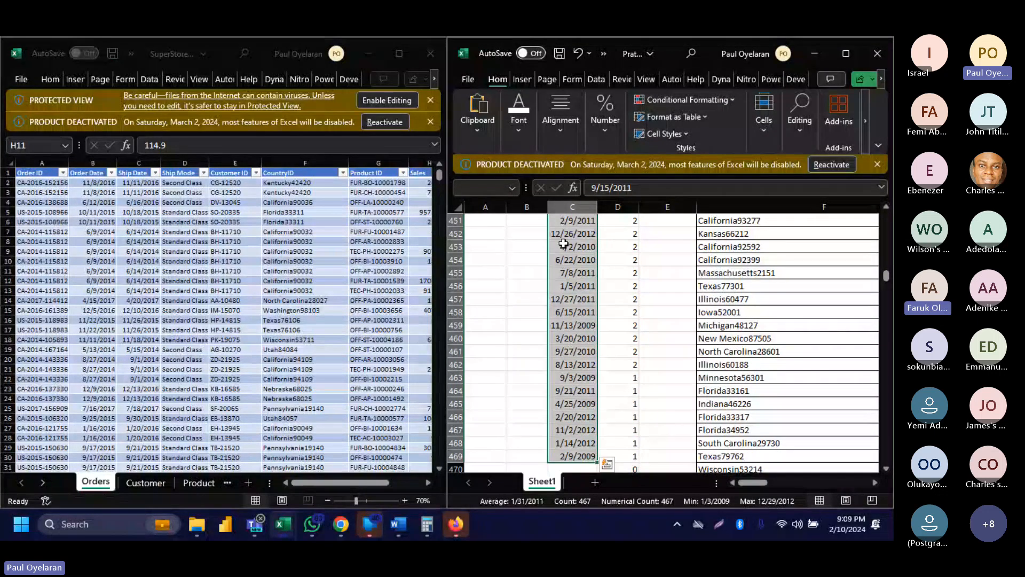
# Clear the practice sheet's Date column, then start and cancel a UNIQUE formula in C3.
pyautogui.press('Delete')
pyautogui.click(564, 244)
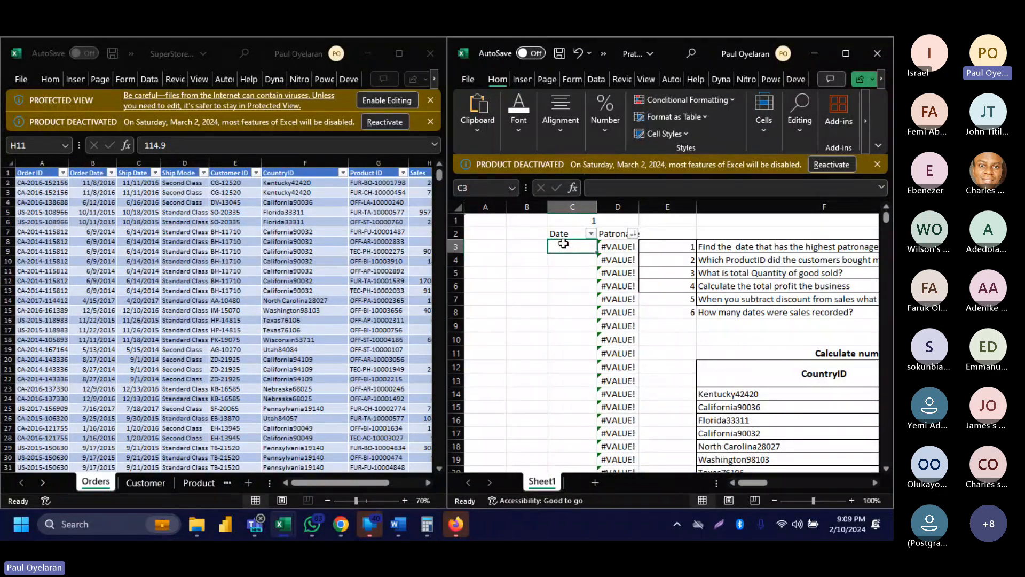
pyautogui.write('=count')
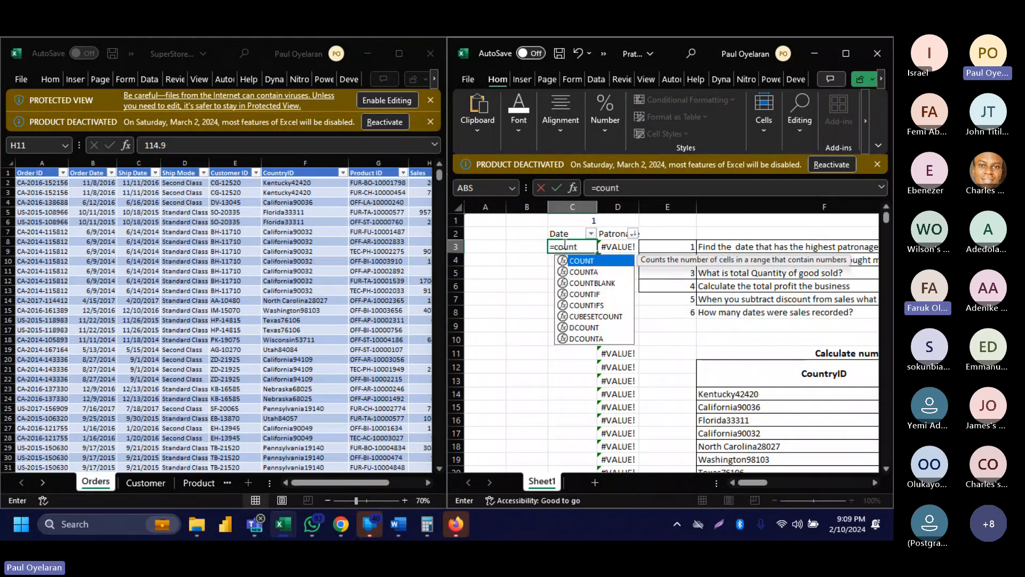
pyautogui.press('BackSpace')
pyautogui.press('BackSpace')
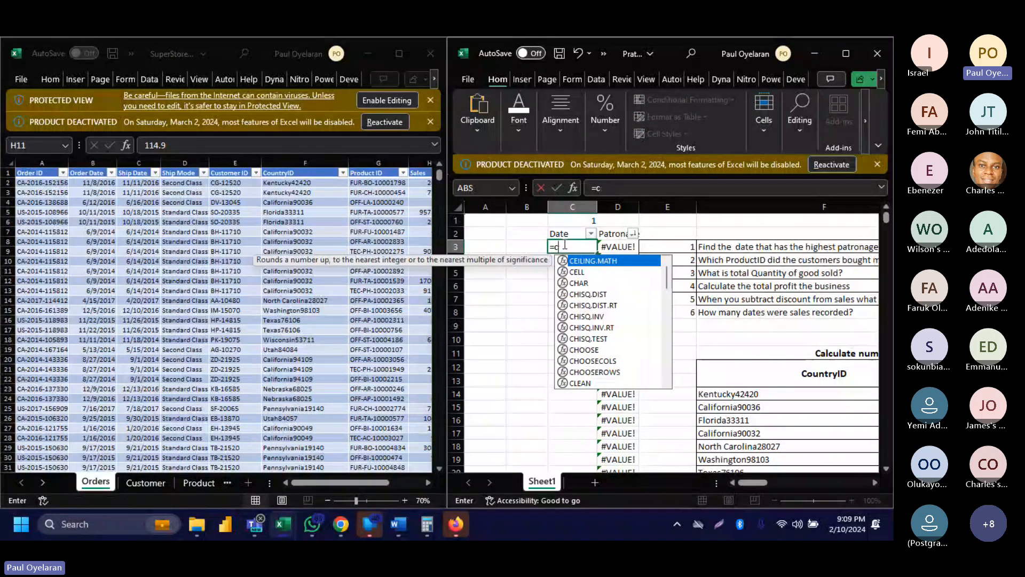
pyautogui.press('BackSpace')
pyautogui.write('uni')
pyautogui.press('Down')
pyautogui.press('Down')
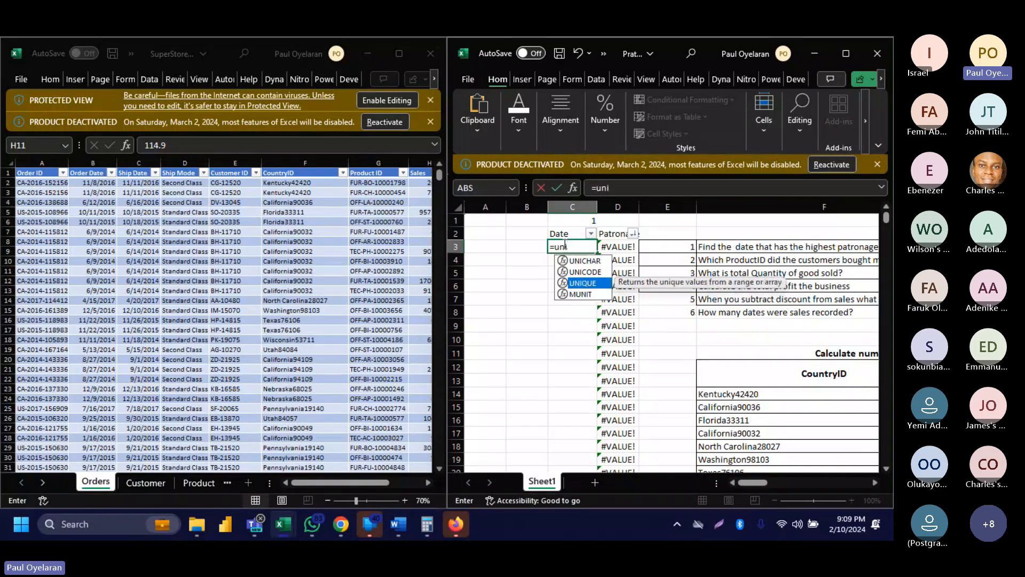
pyautogui.press('Tab')
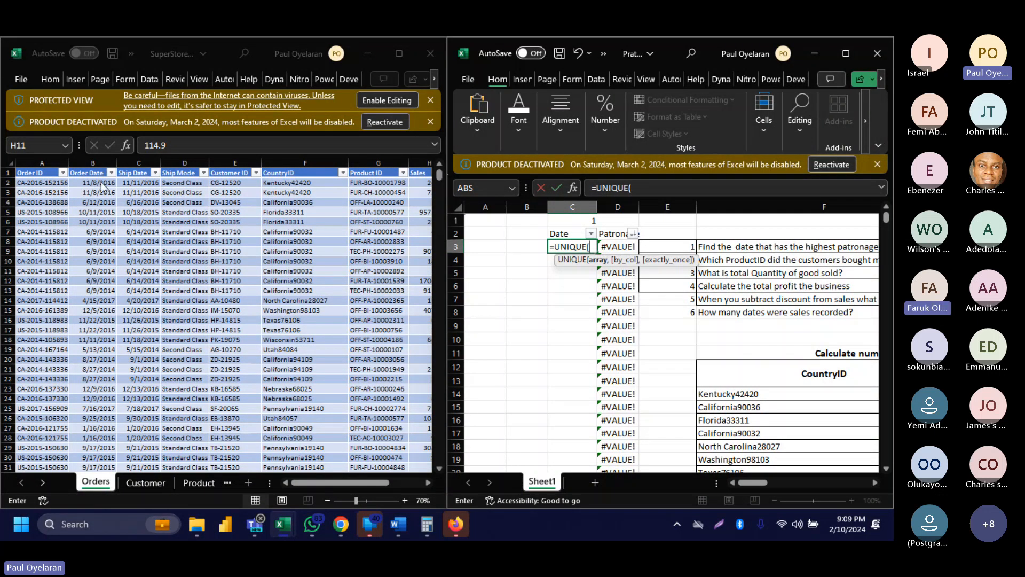
pyautogui.press('Escape')
# Enable editing in the SuperStore Data workbook and snap it to the screen's left half.
pyautogui.click(368, 104)
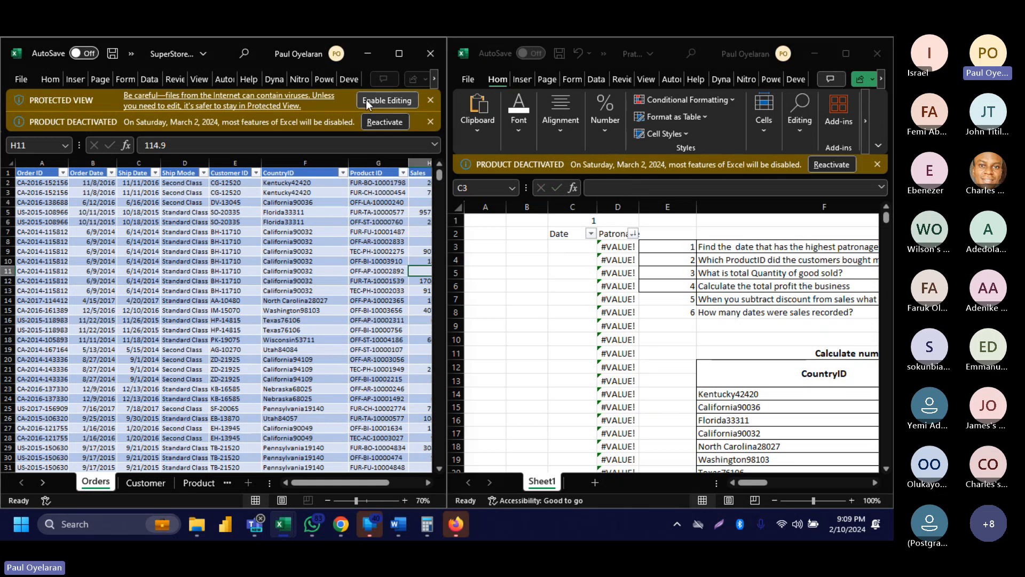
pyautogui.click(366, 99)
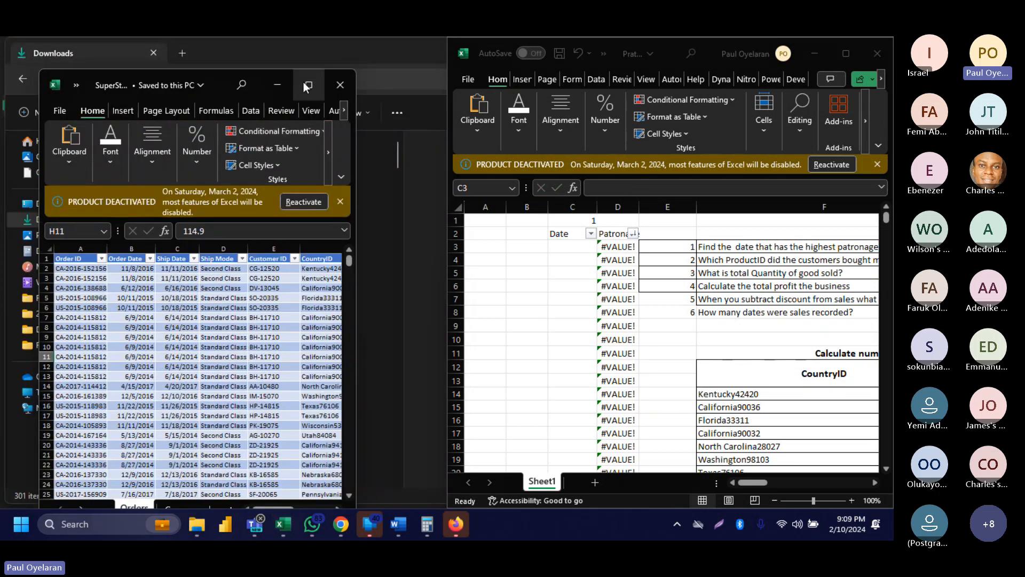
pyautogui.moveTo(304, 84)
pyautogui.click(244, 131)
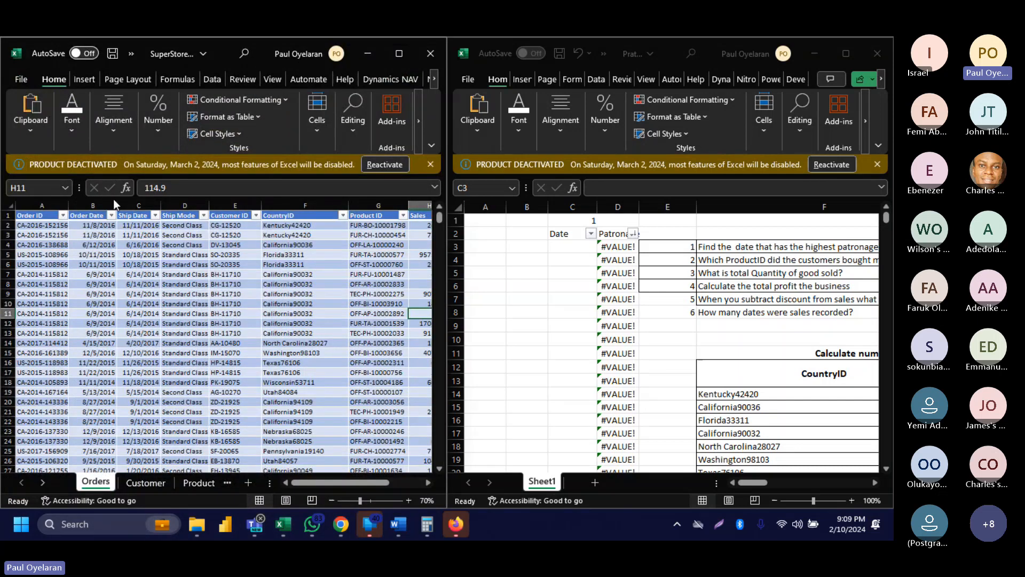
pyautogui.click(98, 226)
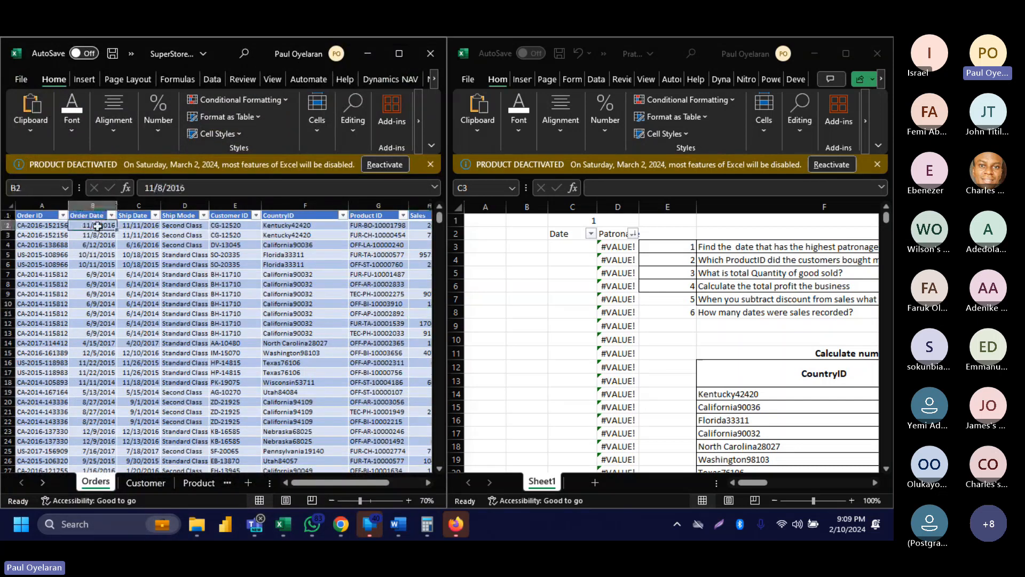
# Enter a UNIQUE formula in C3 listing the distinct SuperStore Order Dates.
pyautogui.click(565, 248)
pyautogui.write('=uni')
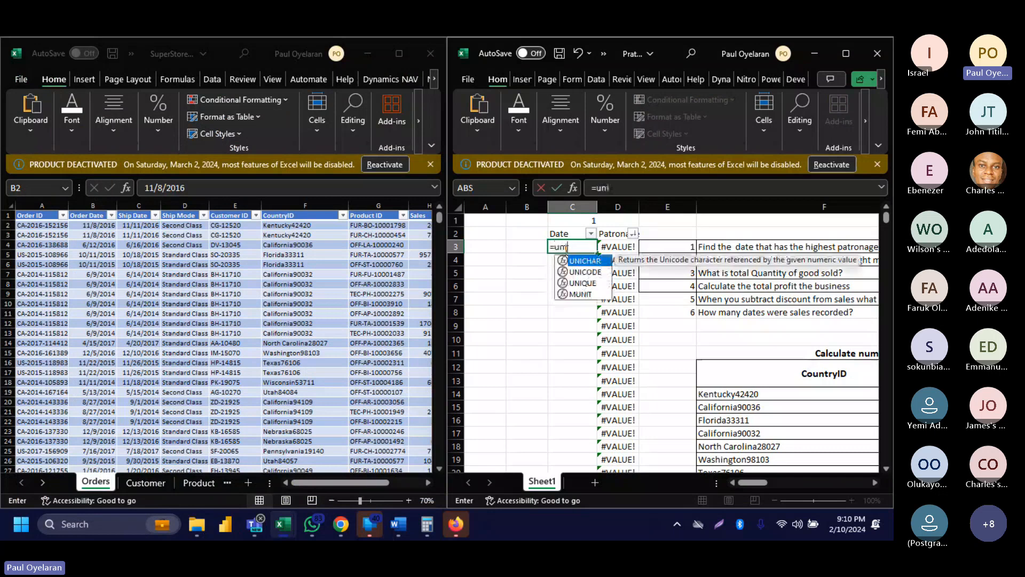
pyautogui.press('Tab')
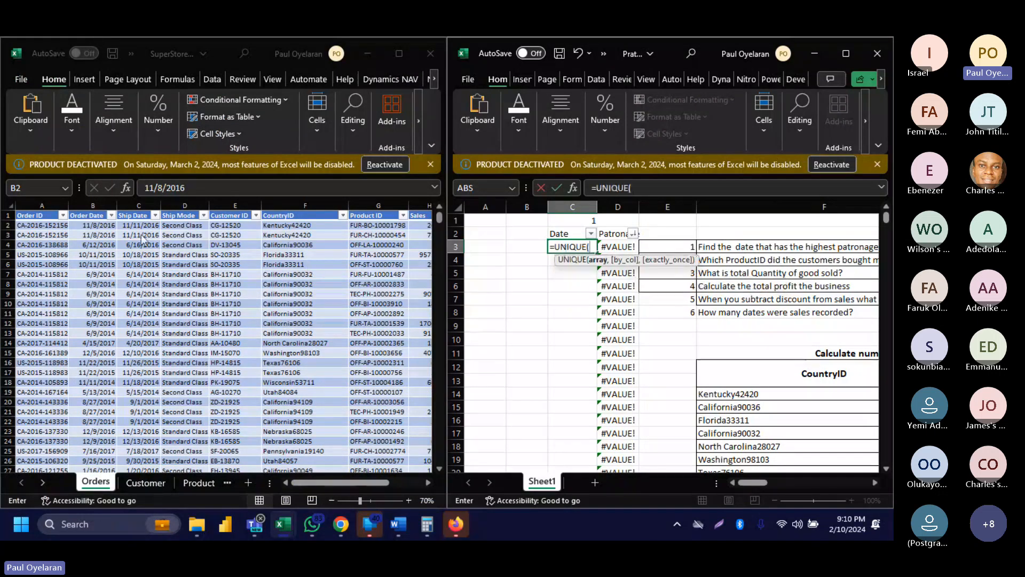
pyautogui.click(93, 225)
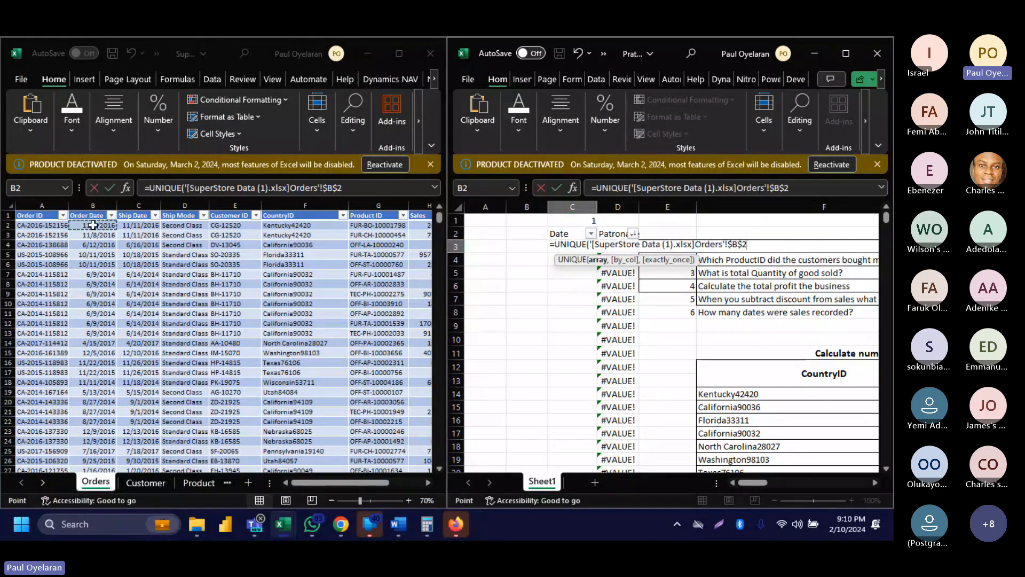
pyautogui.hotkey('ctrl', 'shift', 'Down')
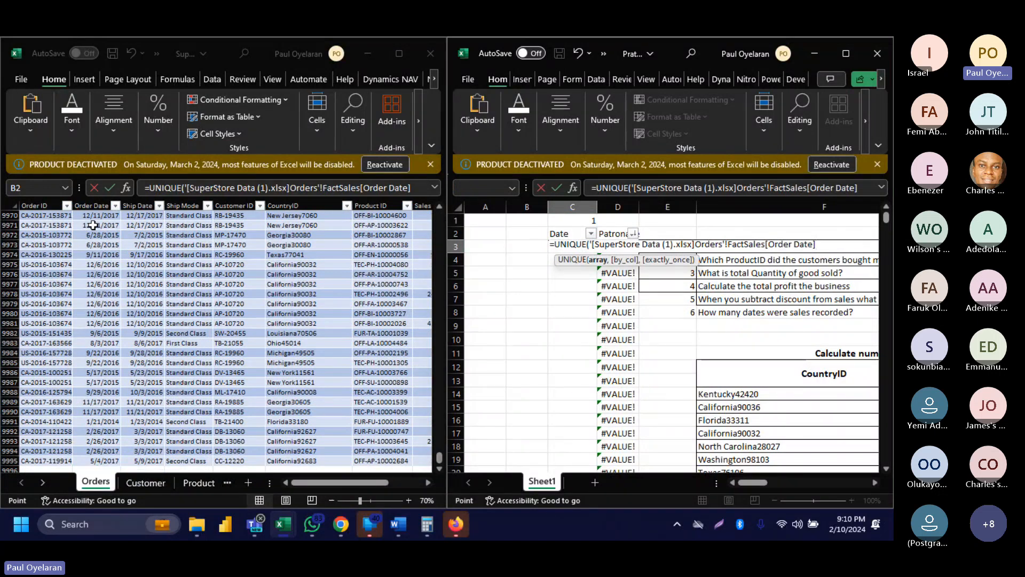
pyautogui.press('Return')
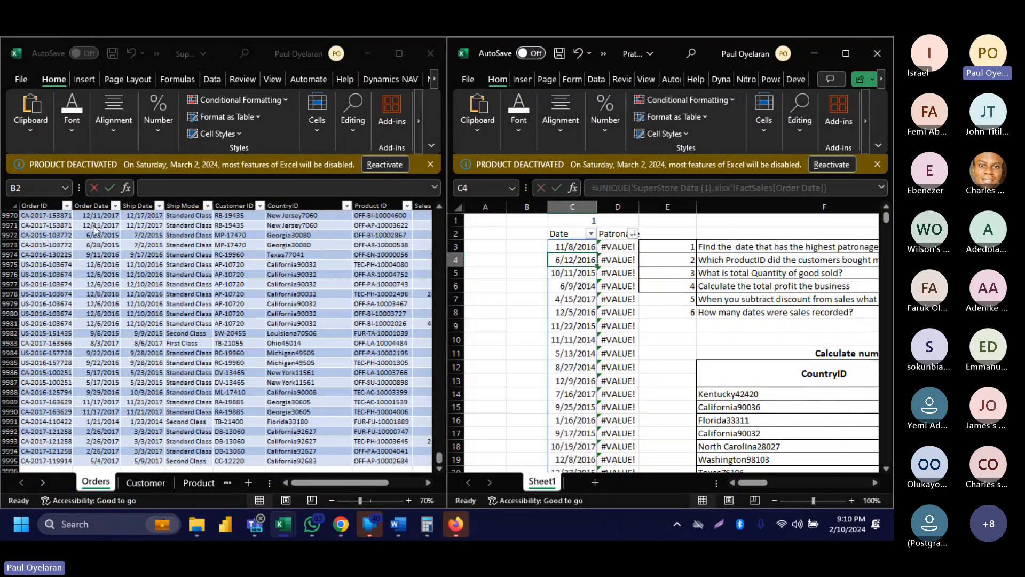
# Clear the old D3:D4 errors and enter COUNTIF in D3 counting Order Dates matching C3.
pyautogui.click(617, 245)
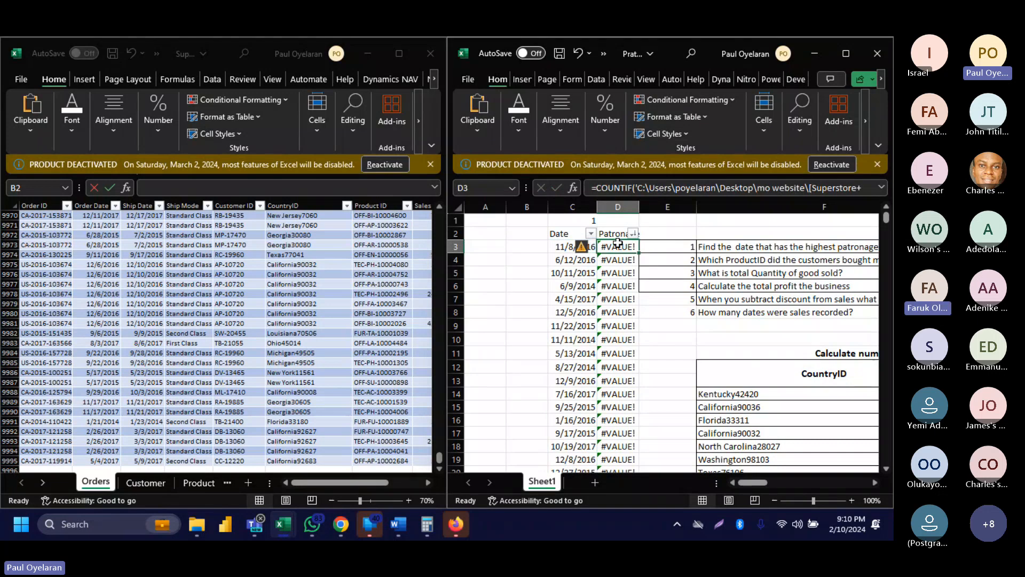
pyautogui.press('Delete')
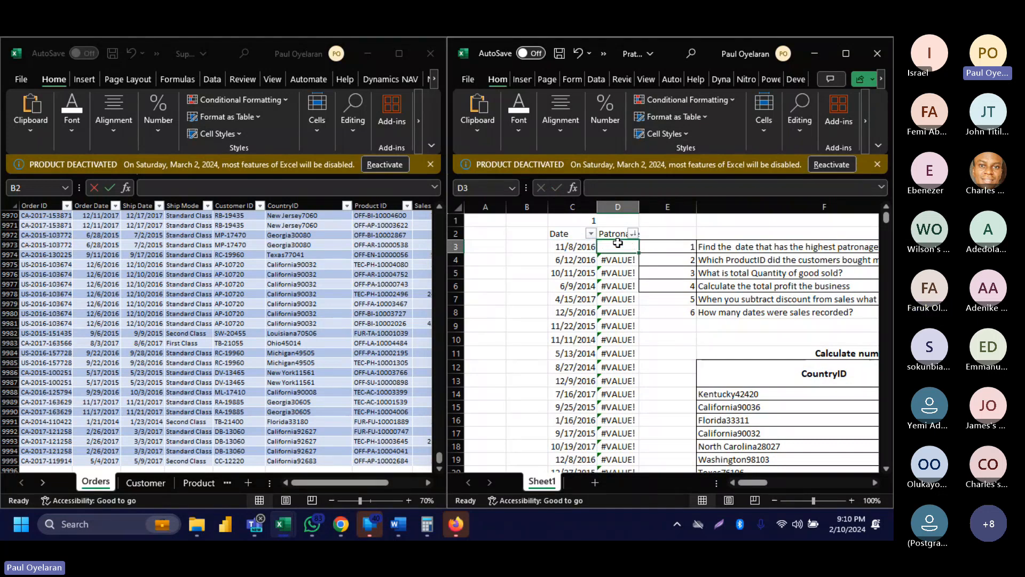
pyautogui.hotkey('ctrl', 'shift', 'Down')
pyautogui.press('Delete')
pyautogui.click(618, 244)
pyautogui.write('=coun')
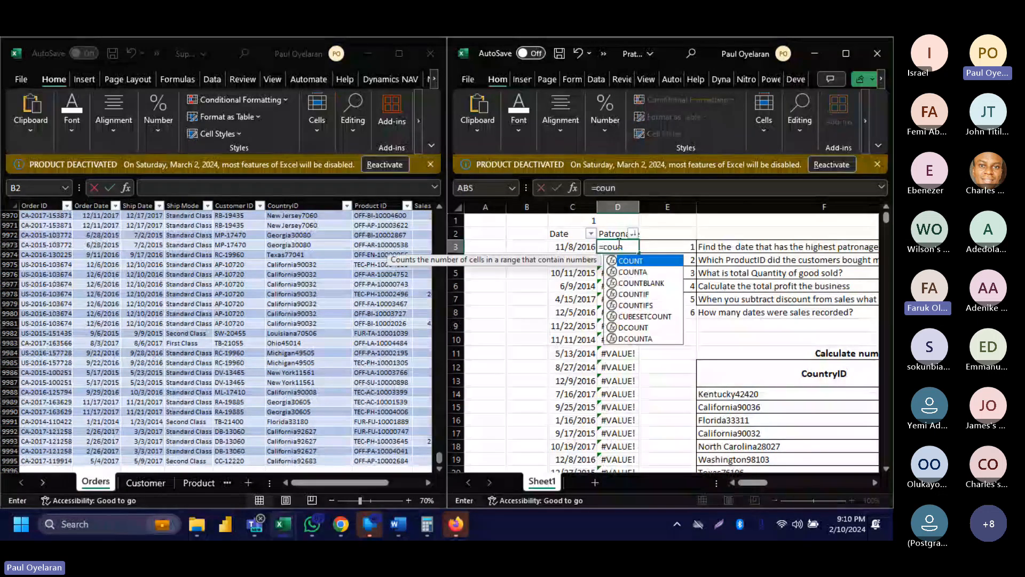
pyautogui.write('i')
pyautogui.press('BackSpace')
pyautogui.write('tif')
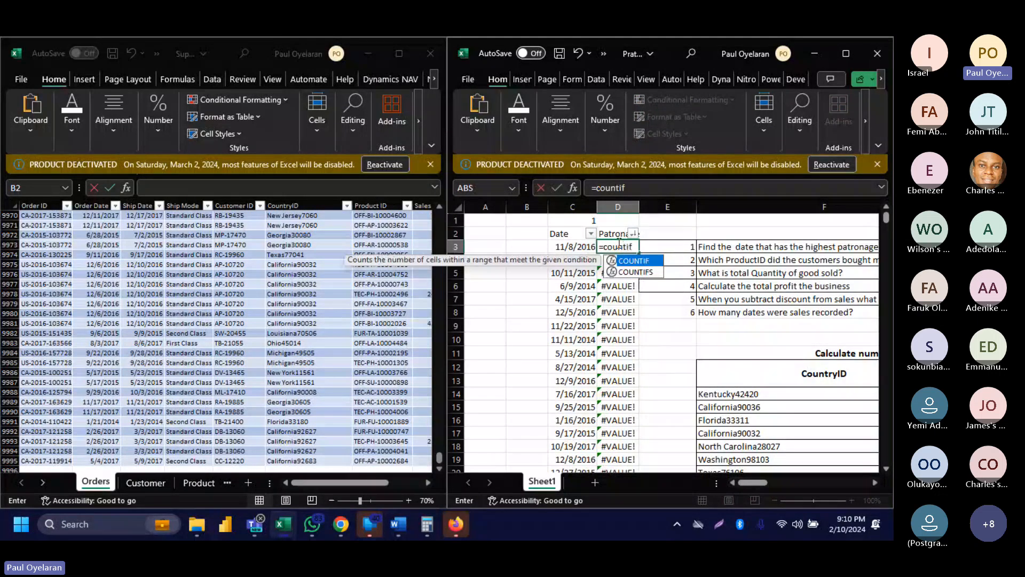
pyautogui.press('Tab')
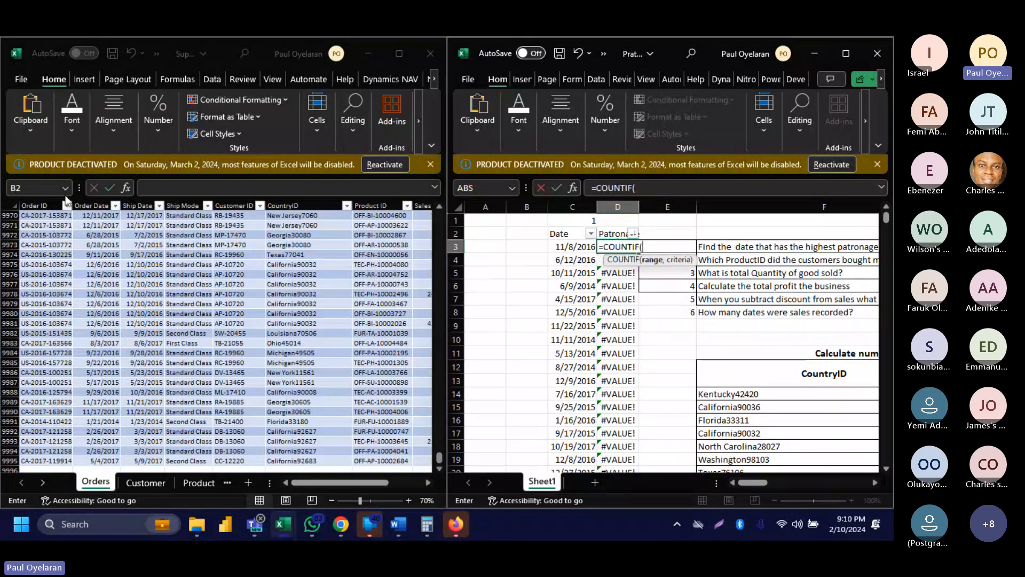
pyautogui.click(87, 205)
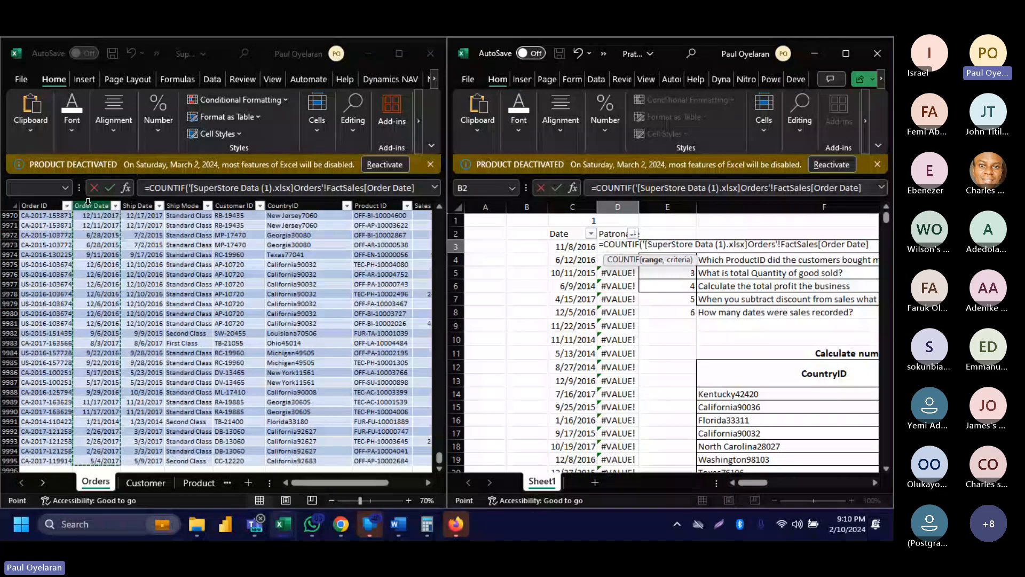
pyautogui.write(',')
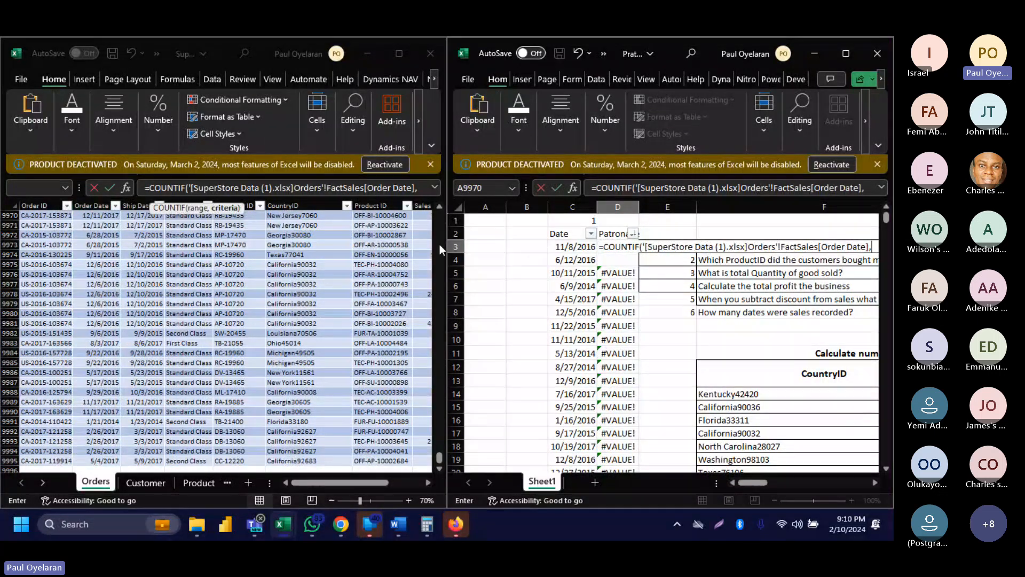
pyautogui.click(562, 245)
pyautogui.click(562, 245)
pyautogui.press('Return')
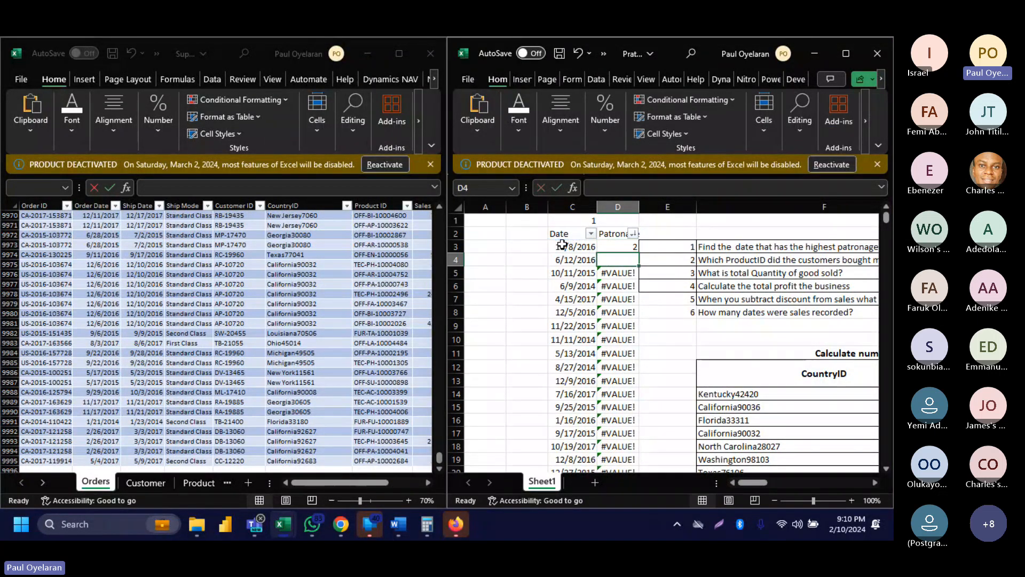
# Clear the leftover error results and fill the COUNTIF formula down the whole date list.
pyautogui.click(623, 243)
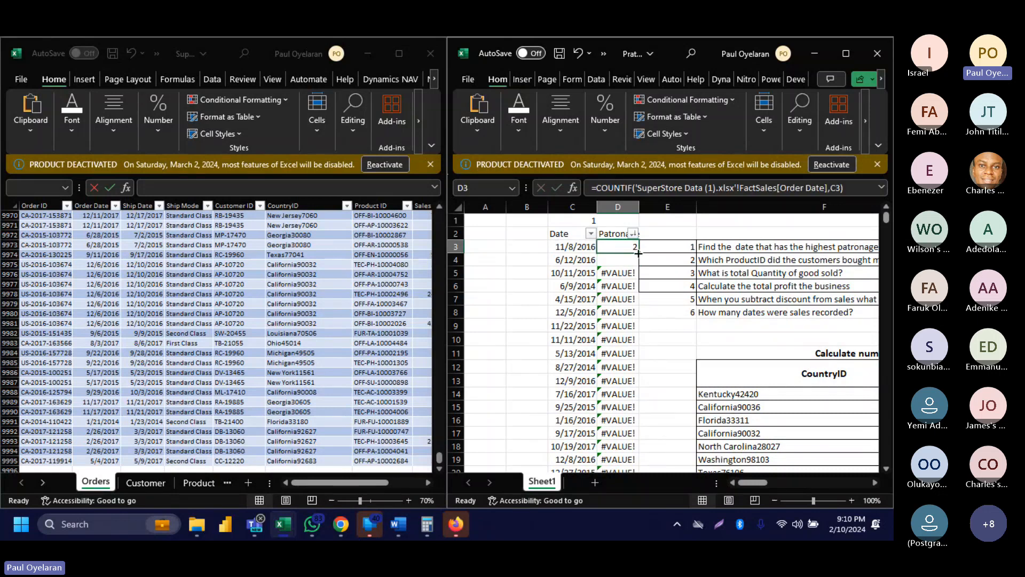
pyautogui.moveTo(638, 252); pyautogui.dragTo(639, 254)
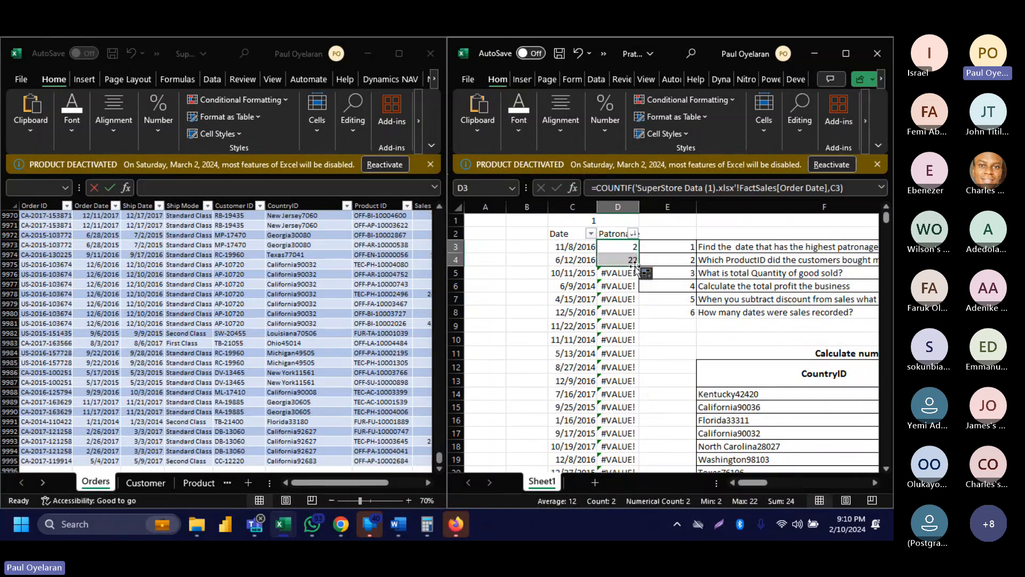
pyautogui.click(630, 272)
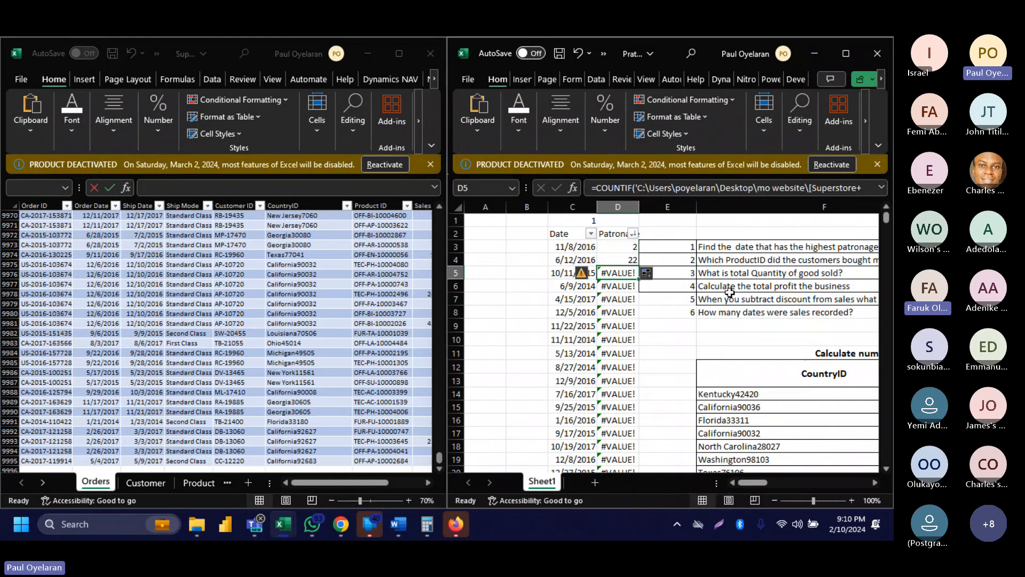
pyautogui.click(841, 449)
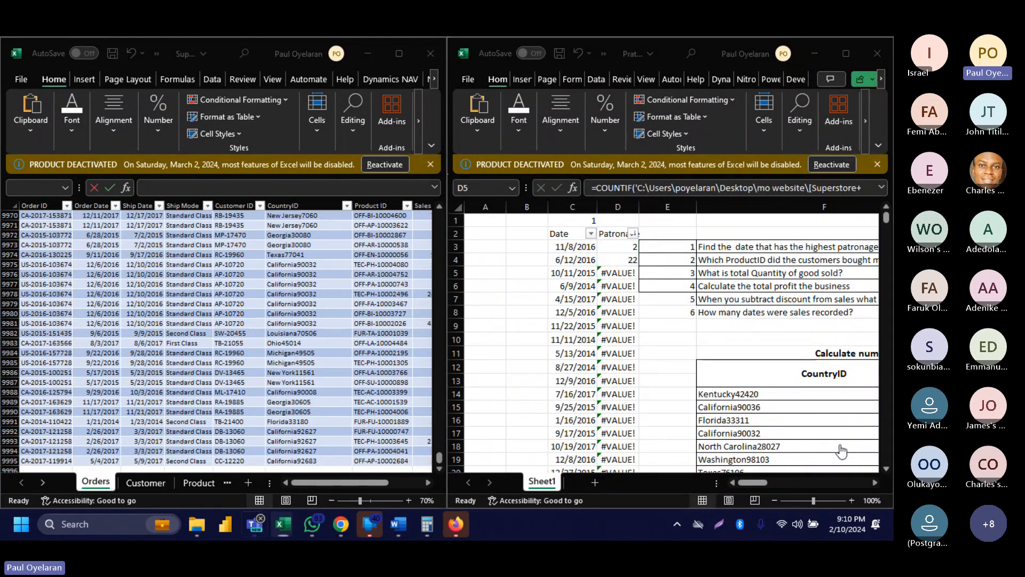
pyautogui.doubleClick(612, 274)
pyautogui.press('Escape')
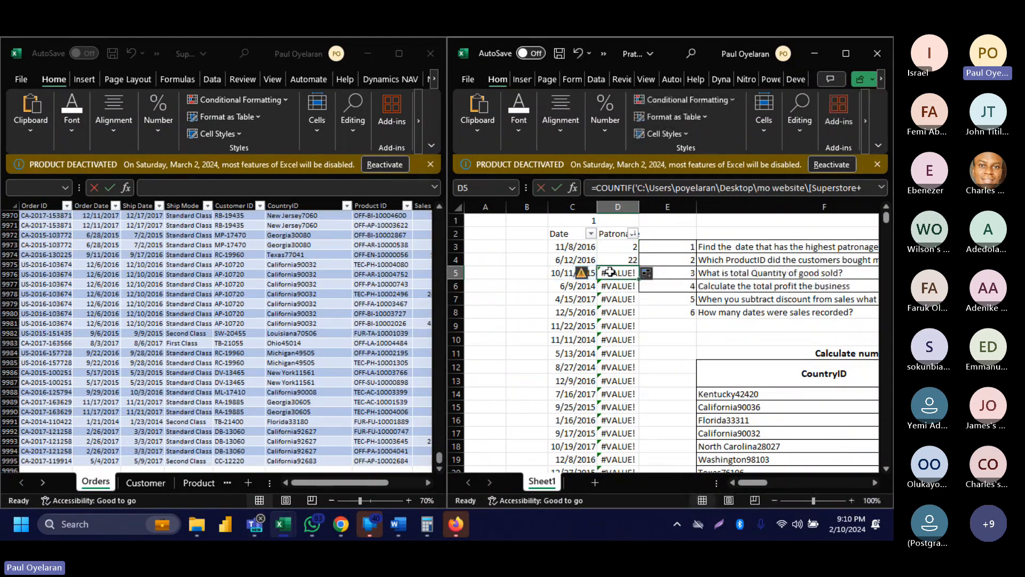
pyautogui.hotkey('ctrl', 'shift', 'Down')
pyautogui.press('Delete')
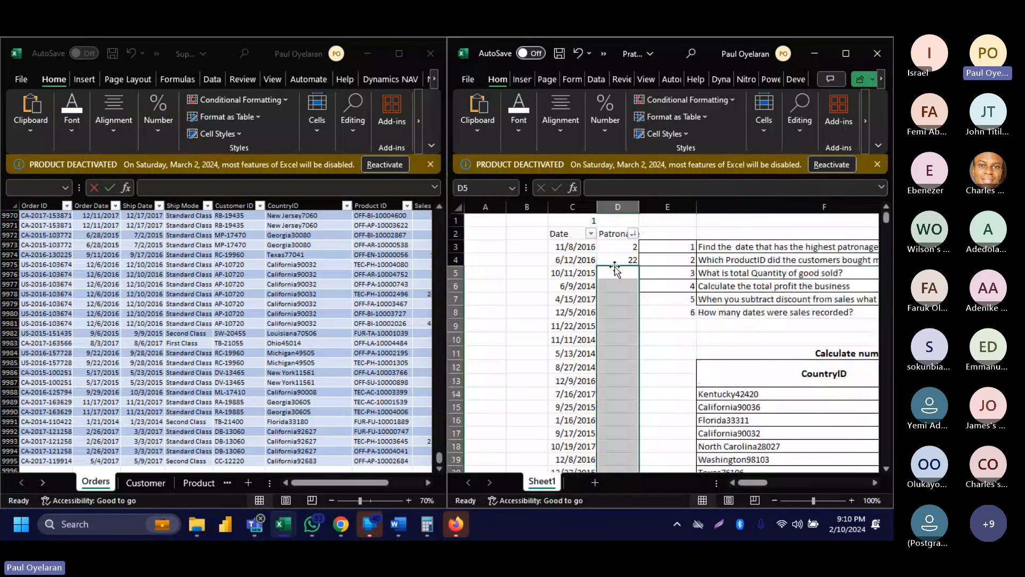
pyautogui.click(617, 261)
pyautogui.doubleClick(638, 264)
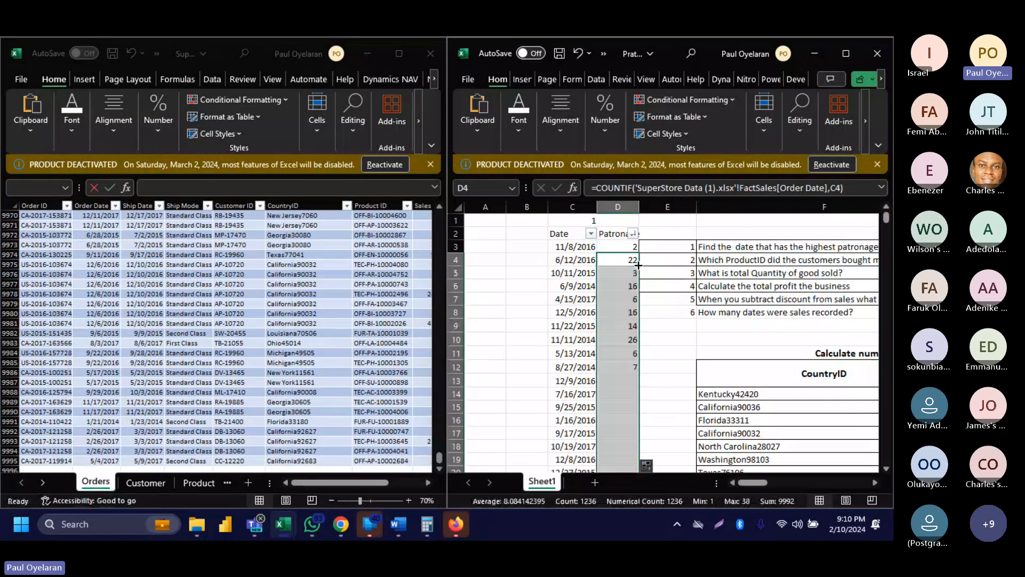
# Replace the spilled Date list in column C with its plain values.
pyautogui.click(634, 235)
pyautogui.click(526, 235)
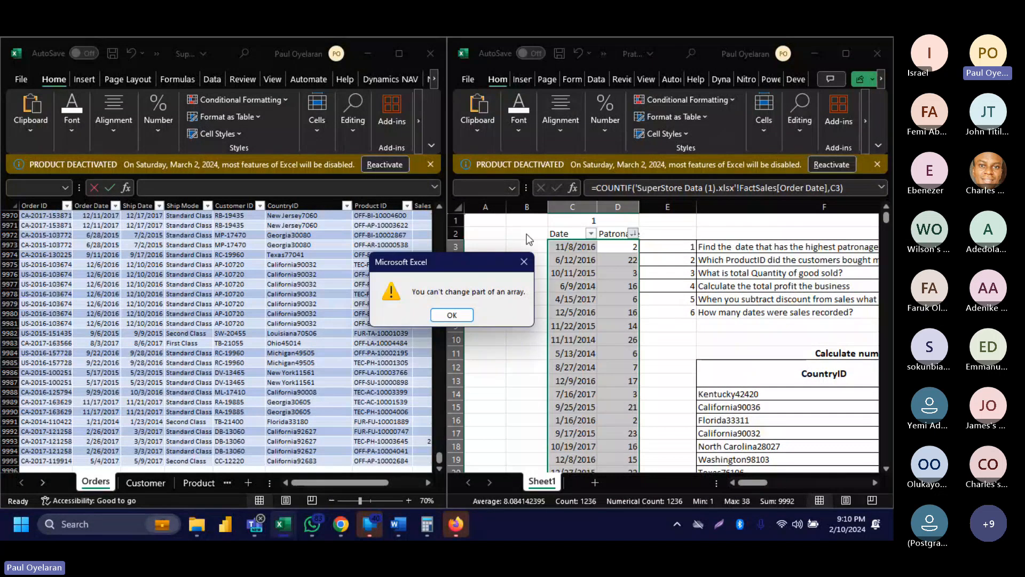
pyautogui.click(451, 315)
pyautogui.click(578, 246)
pyautogui.hotkey('ctrl', 'shift', 'Down')
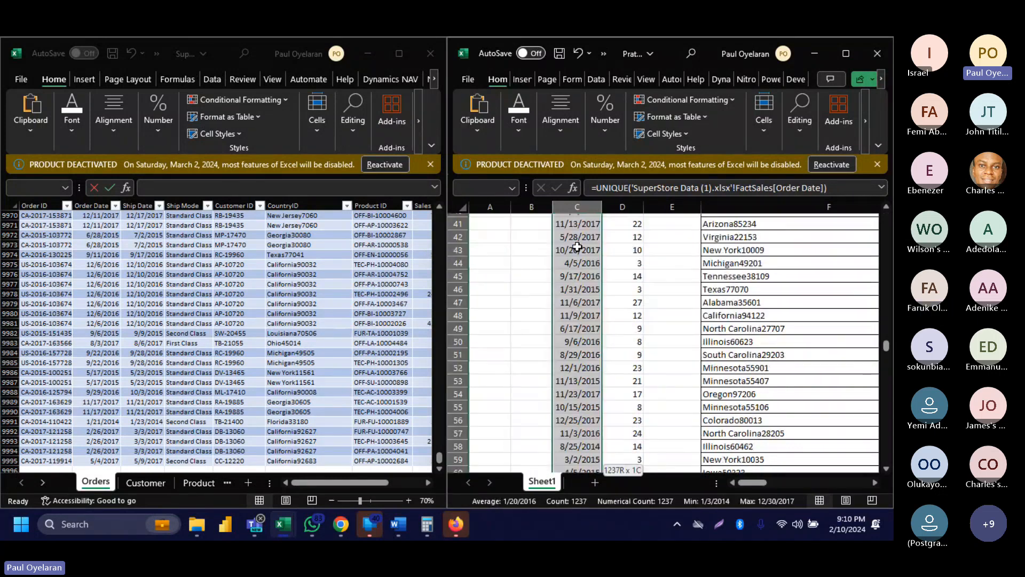
pyautogui.hotkey('ctrl', 'c')
pyautogui.hotkey('ctrl', 'Up')
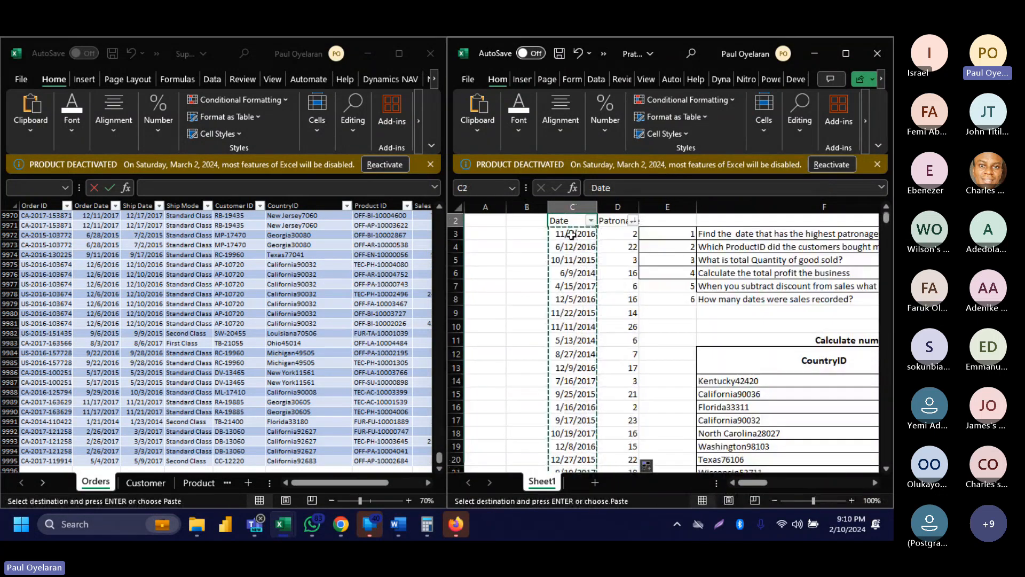
pyautogui.rightClick(571, 235)
pyautogui.click(624, 184)
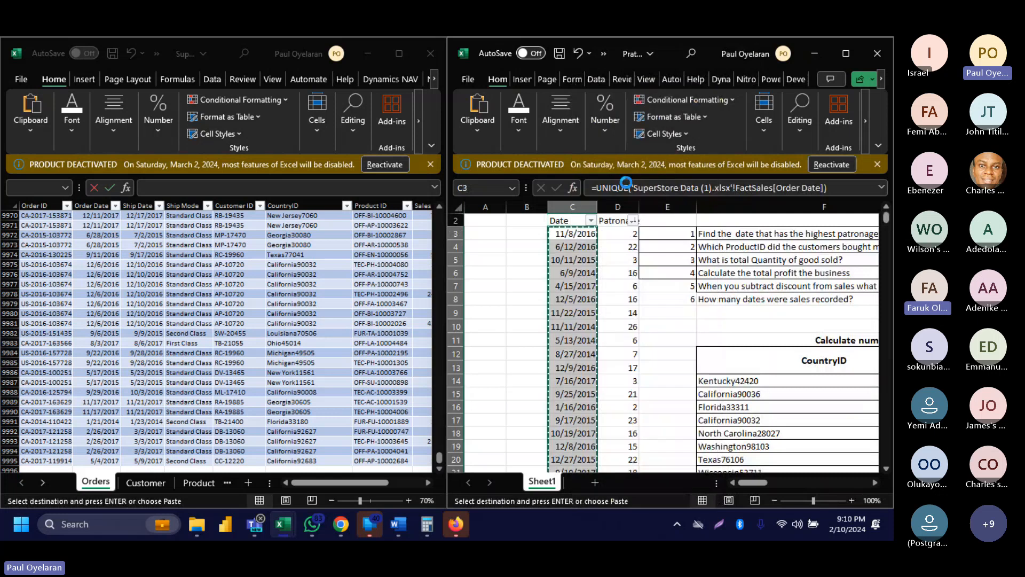
# Sort the table by Patronage largest first, bringing 9/5/2016 with 38 to the top.
pyautogui.click(633, 220)
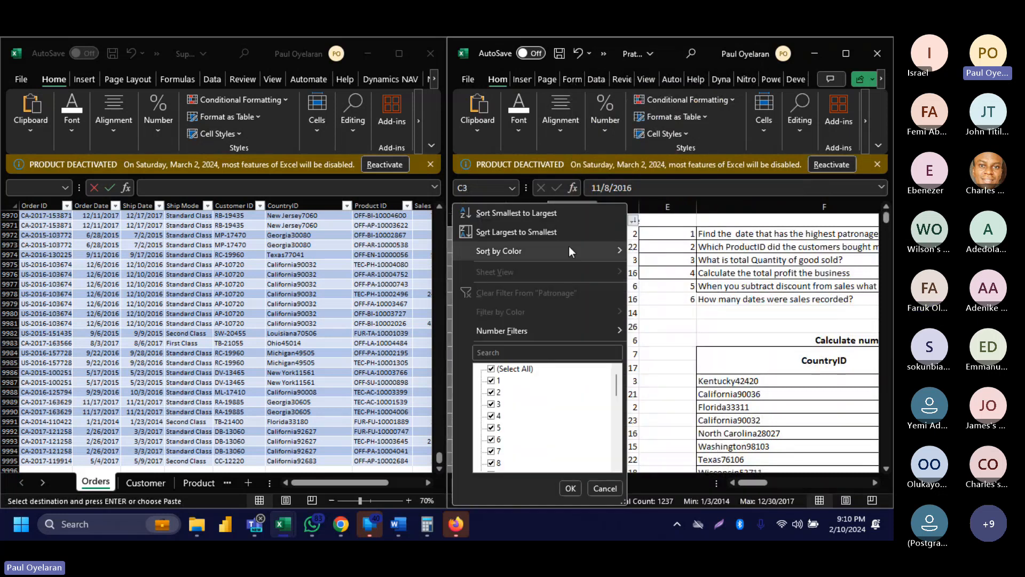
pyautogui.click(554, 231)
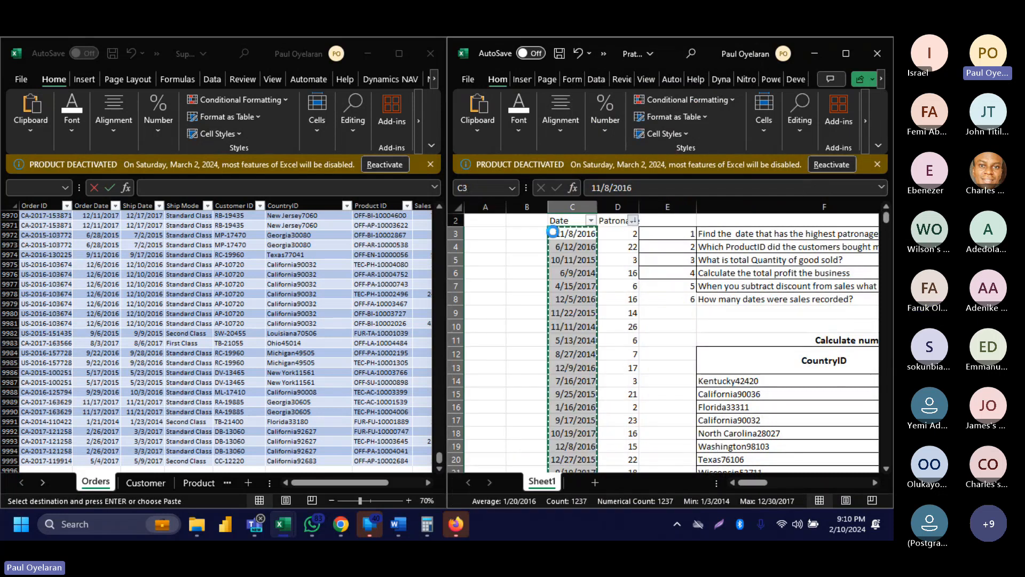
pyautogui.click(606, 245)
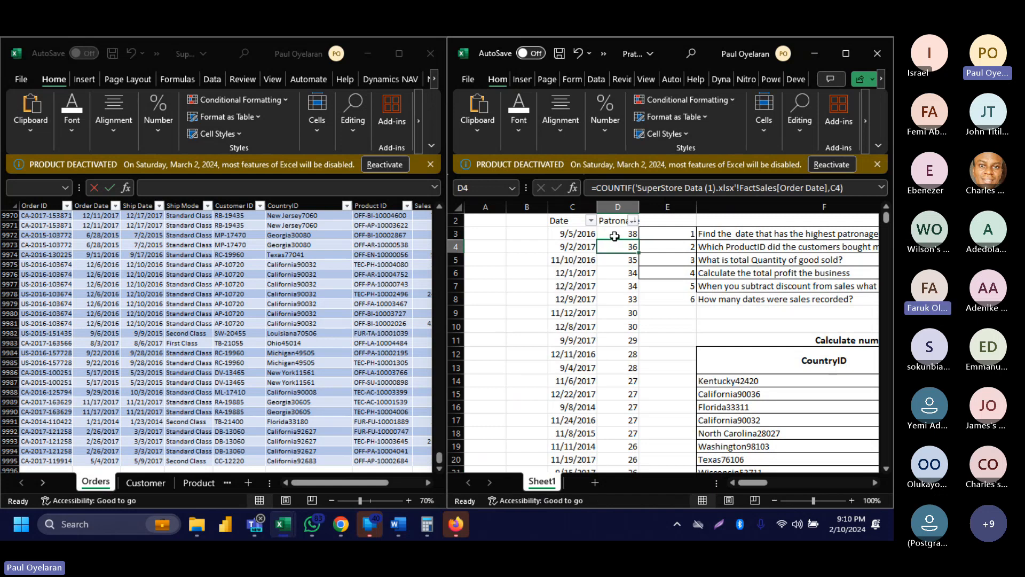
pyautogui.click(615, 236)
# Insert two blank columns at A:B, shifting the Date/Patronage table right.
pyautogui.hscroll(1, 615, 236)
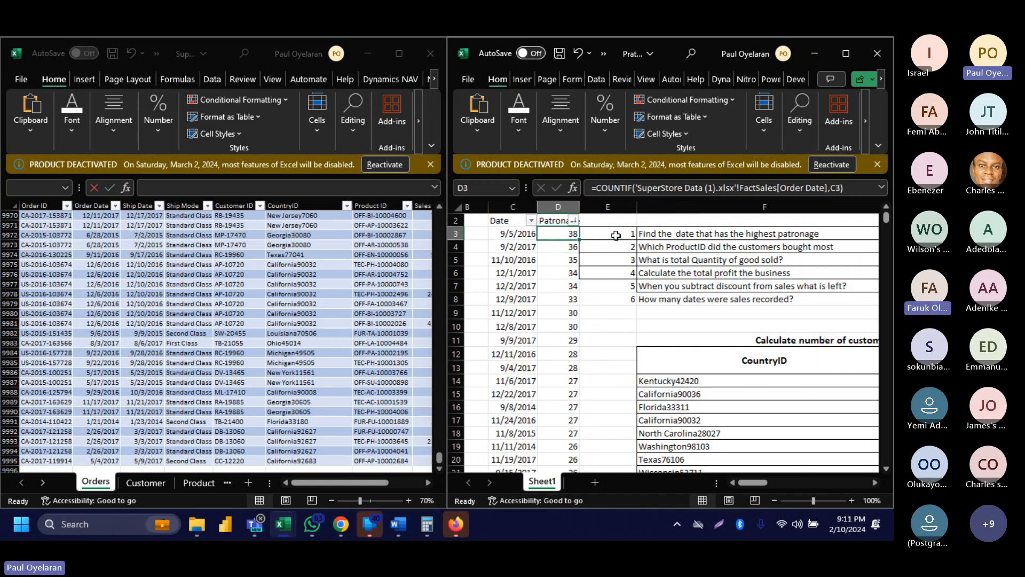
pyautogui.hscroll(-1, 615, 236)
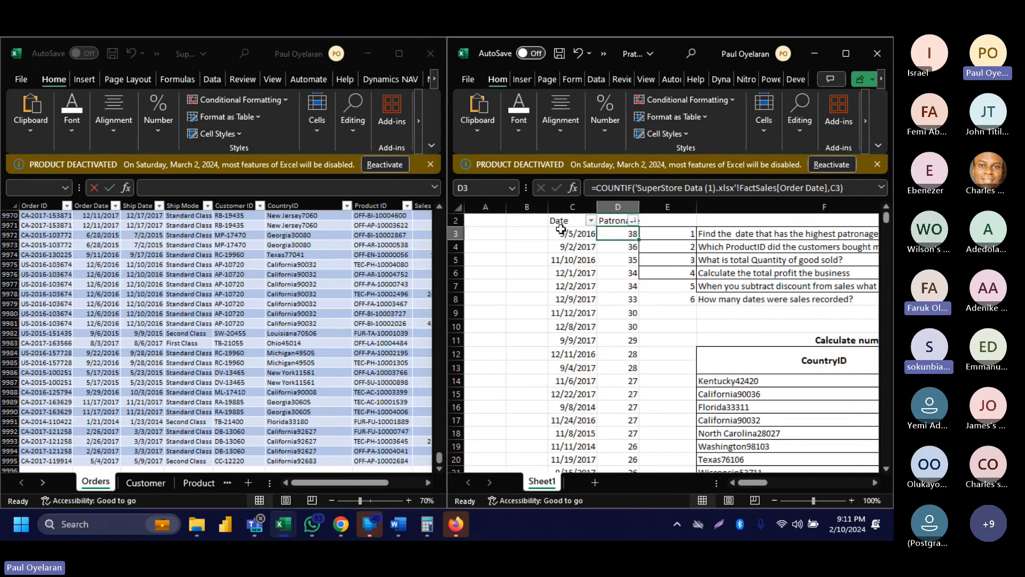
pyautogui.click(565, 235)
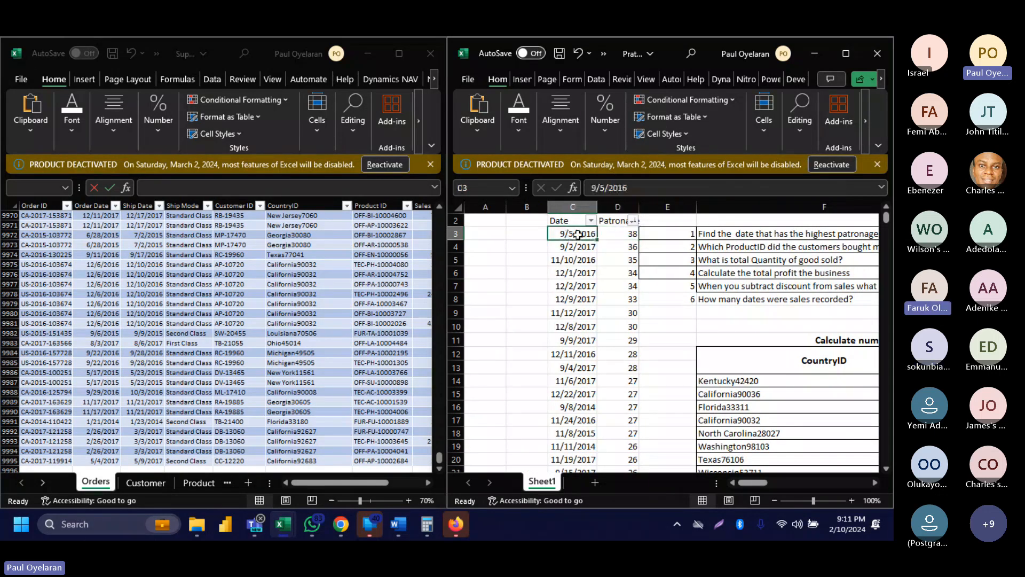
pyautogui.click(636, 230)
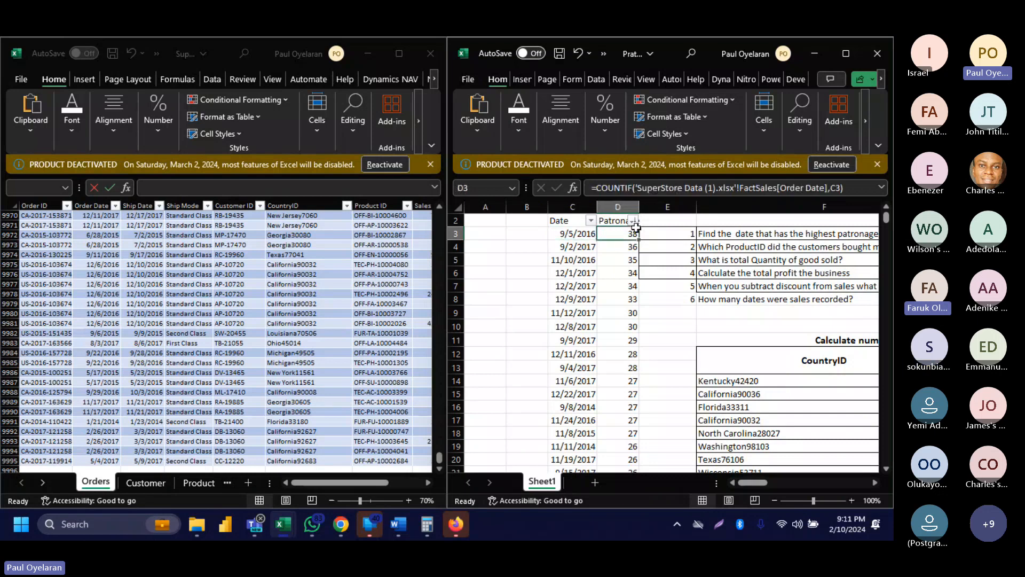
pyautogui.moveTo(528, 206); pyautogui.dragTo(487, 206)
pyautogui.rightClick(529, 207)
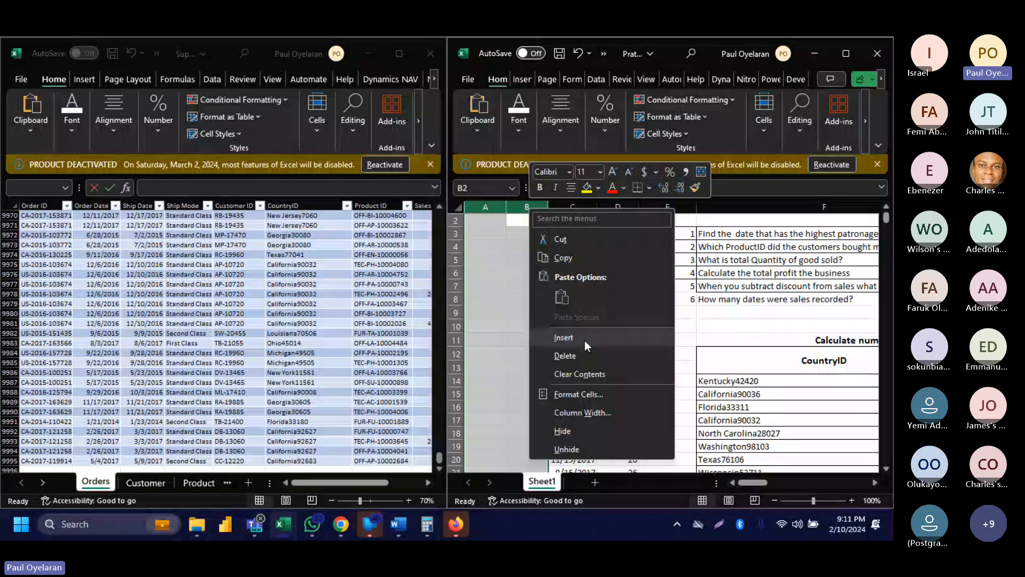
pyautogui.click(585, 340)
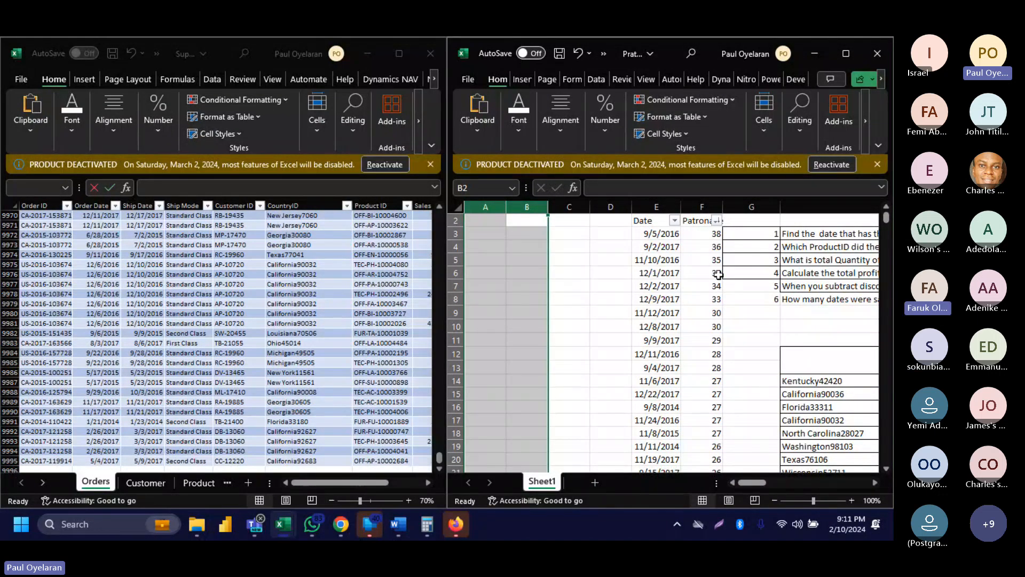
# Check the shifted table and pick cell A3 in the empty area for a new formula.
pyautogui.hscroll(2, 719, 273)
pyautogui.hscroll(-2, 718, 273)
pyautogui.hscroll(3, 753, 263)
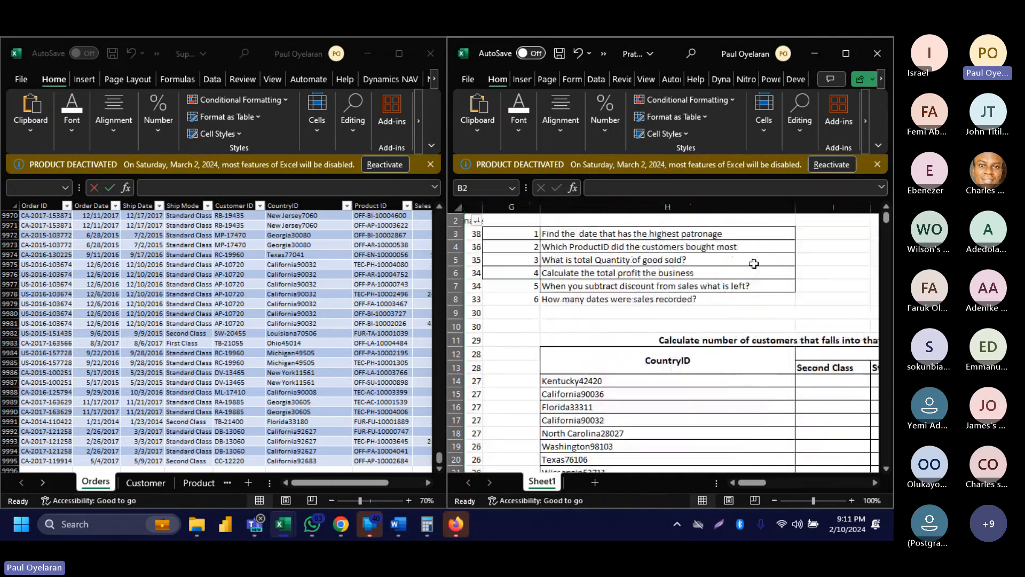
pyautogui.hscroll(-3, 505, 256)
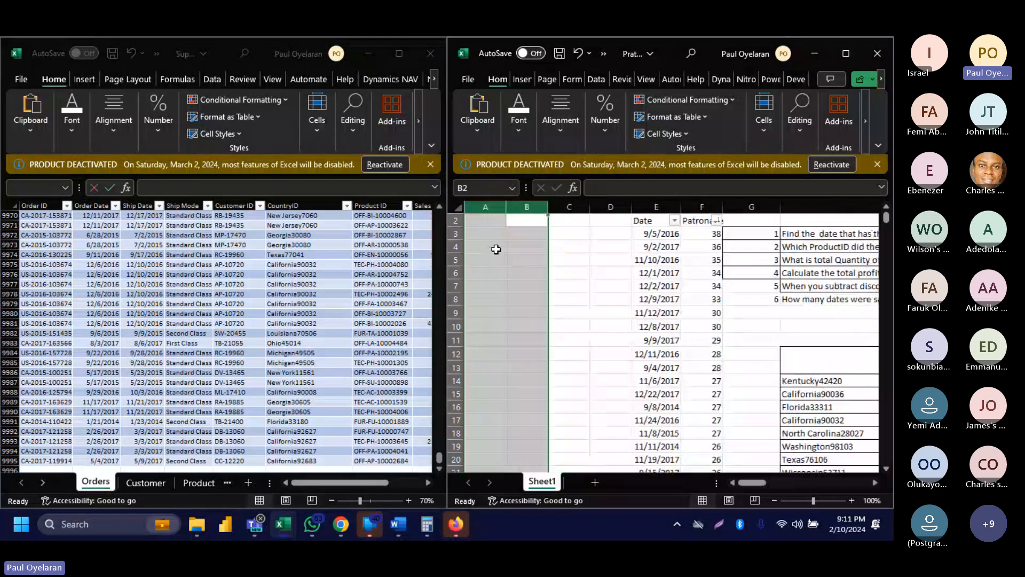
pyautogui.click(493, 246)
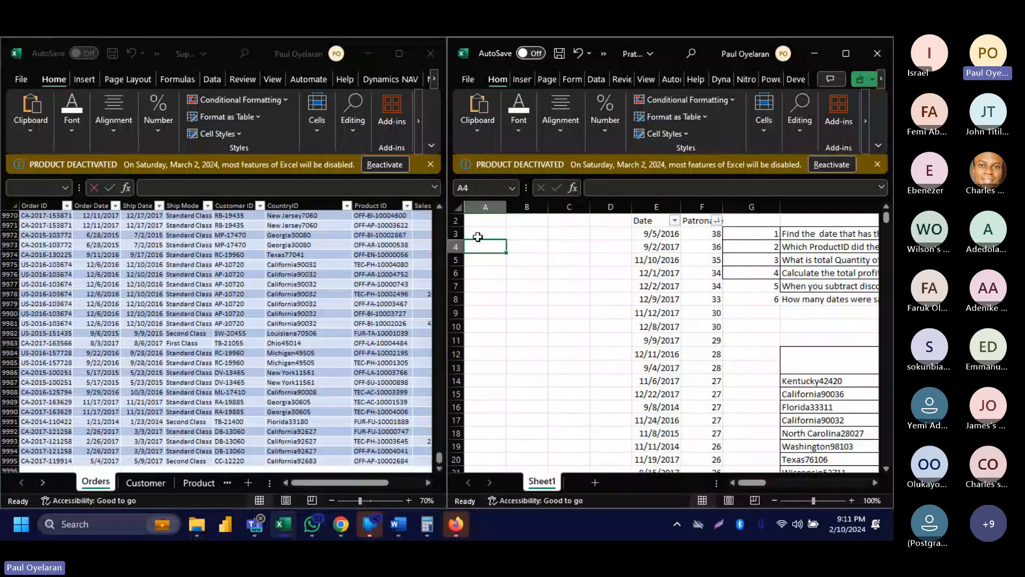
pyautogui.click(525, 237)
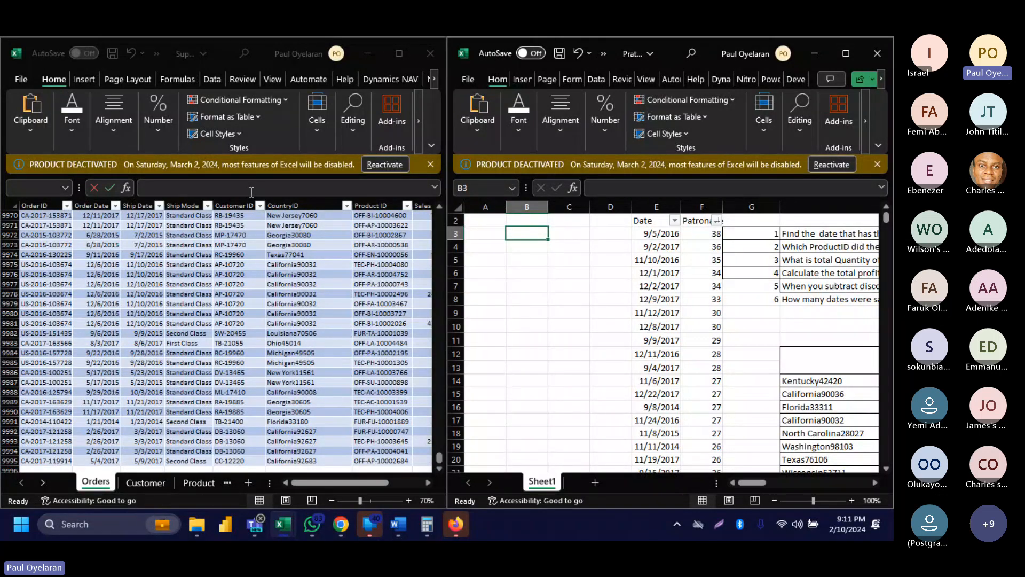
pyautogui.hscroll(3, 789, 241)
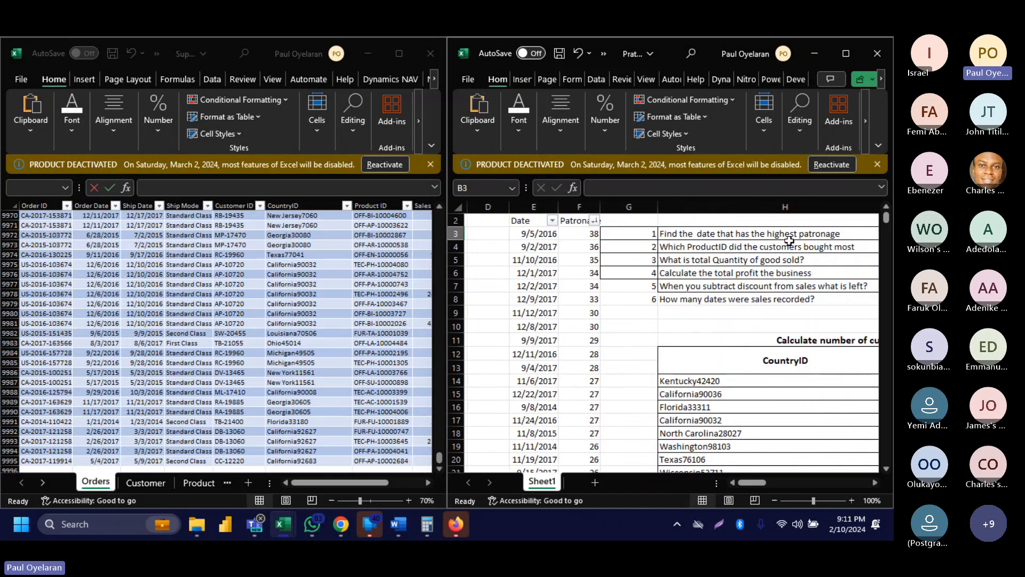
pyautogui.hscroll(-3, 504, 244)
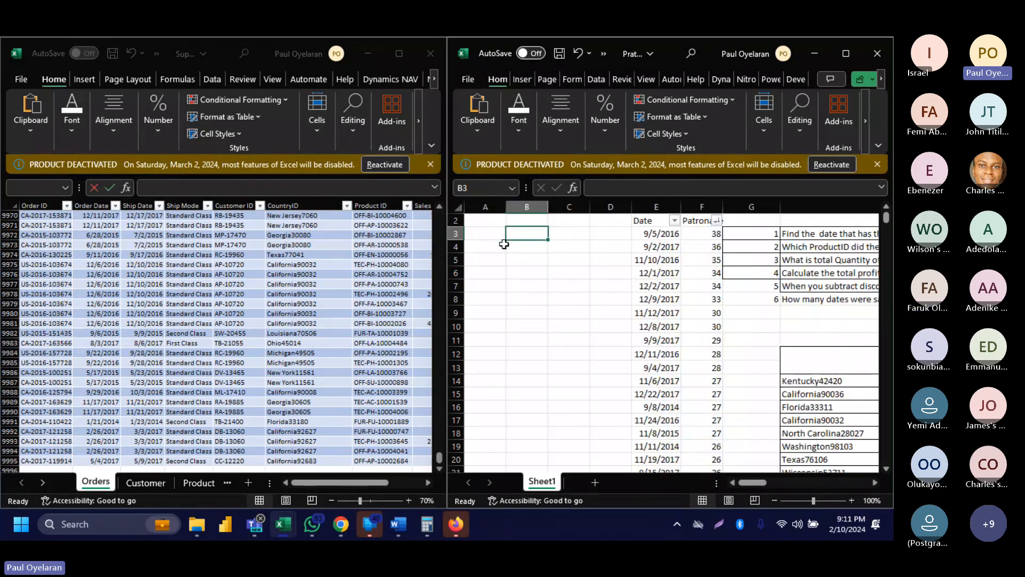
pyautogui.click(491, 236)
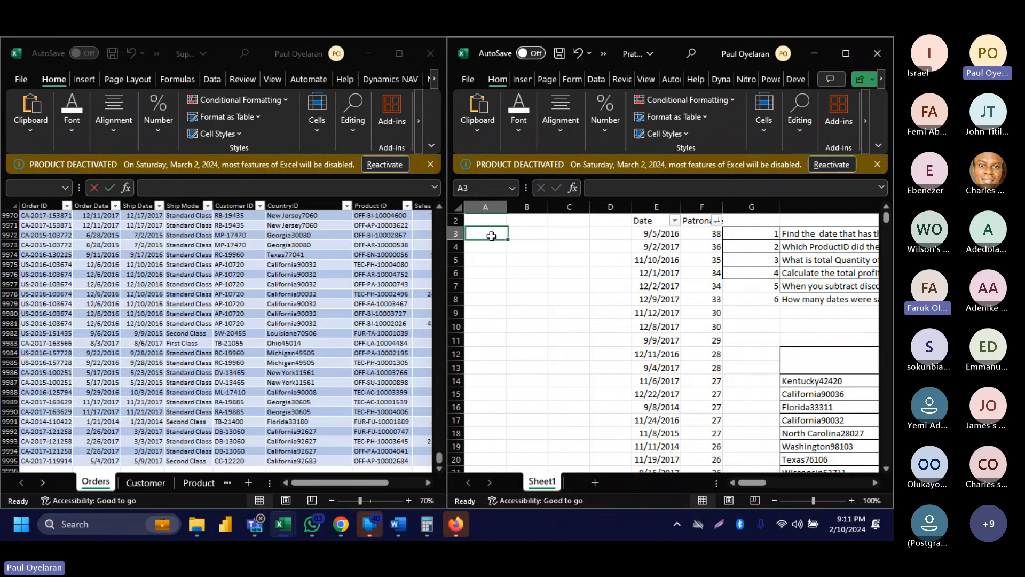
# Begin a COUNTIF formula on the Product ID column, then abandon it and return to A3.
pyautogui.write('=counit')
pyautogui.press('BackSpace')
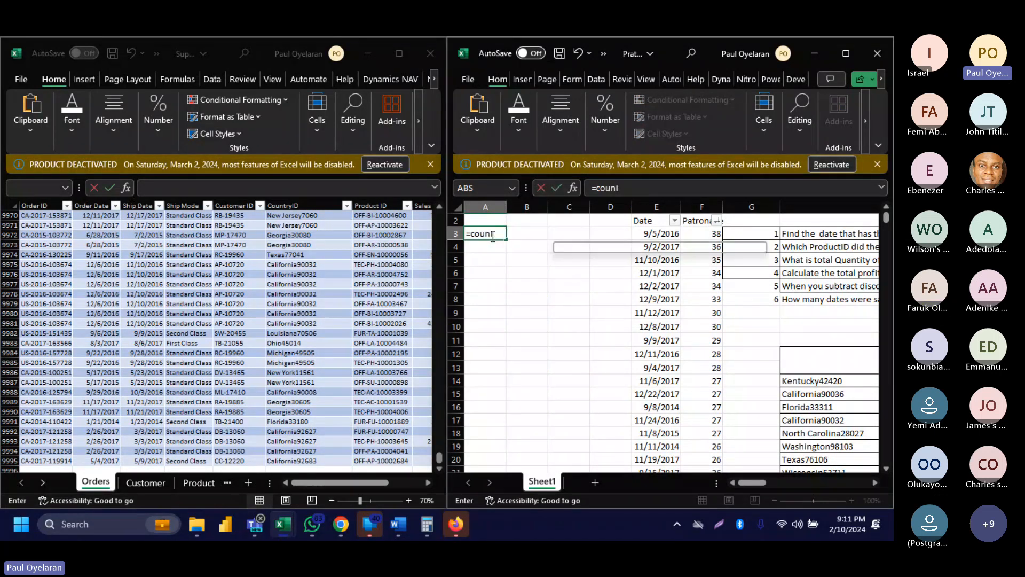
pyautogui.press('BackSpace')
pyautogui.write('t')
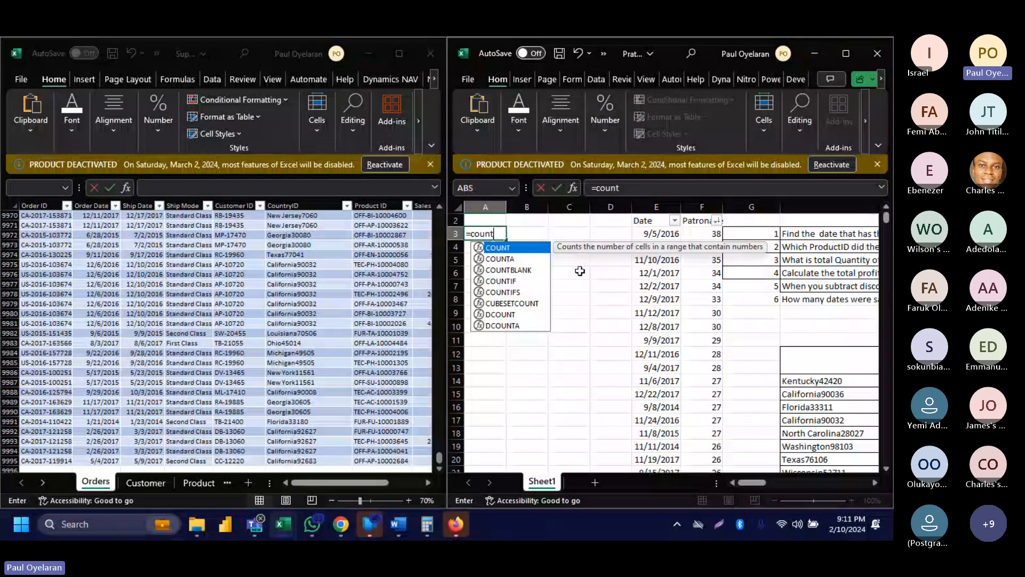
pyautogui.write('if')
pyautogui.press('Tab')
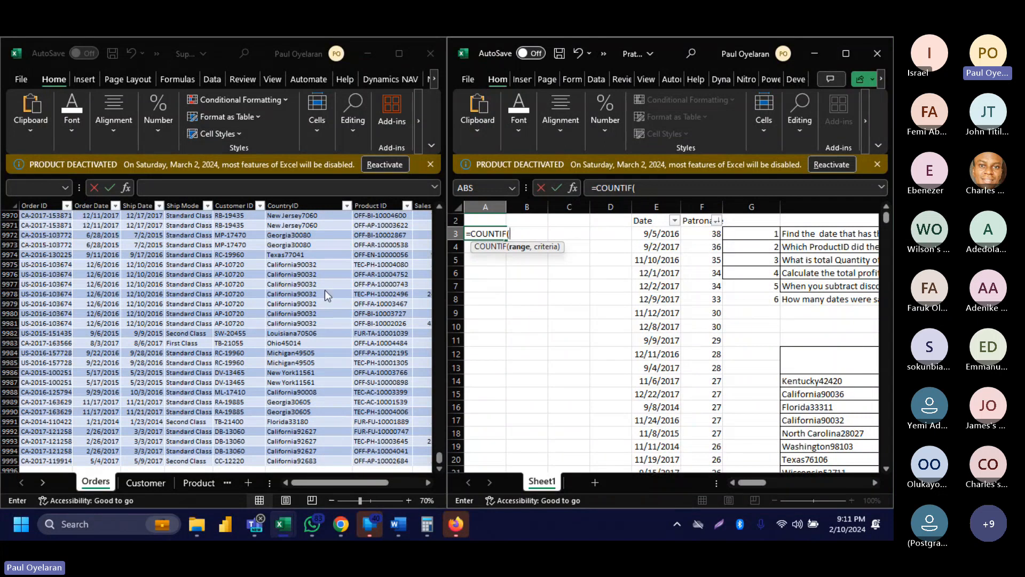
pyautogui.hscroll(2, 325, 290)
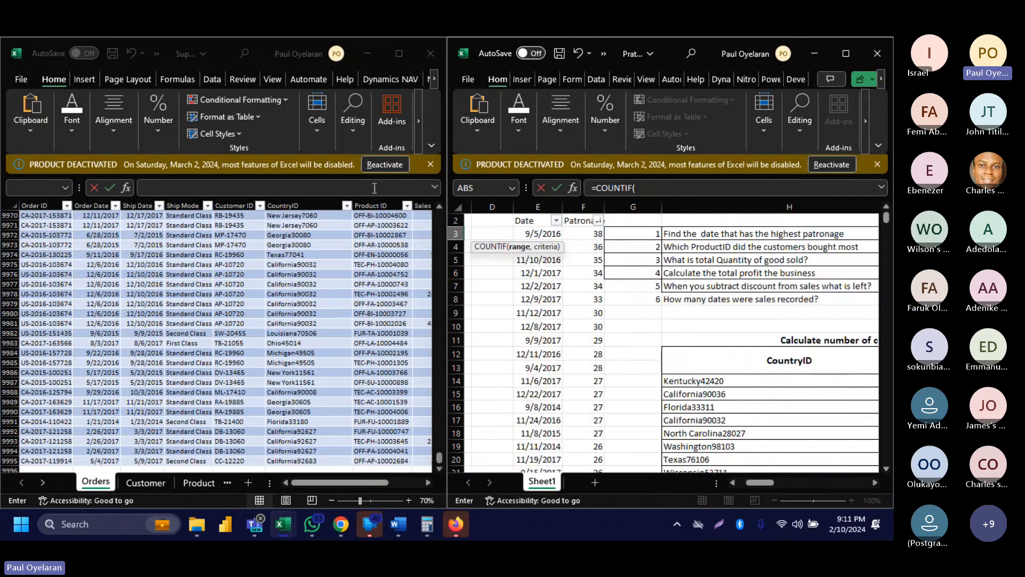
pyautogui.click(376, 203)
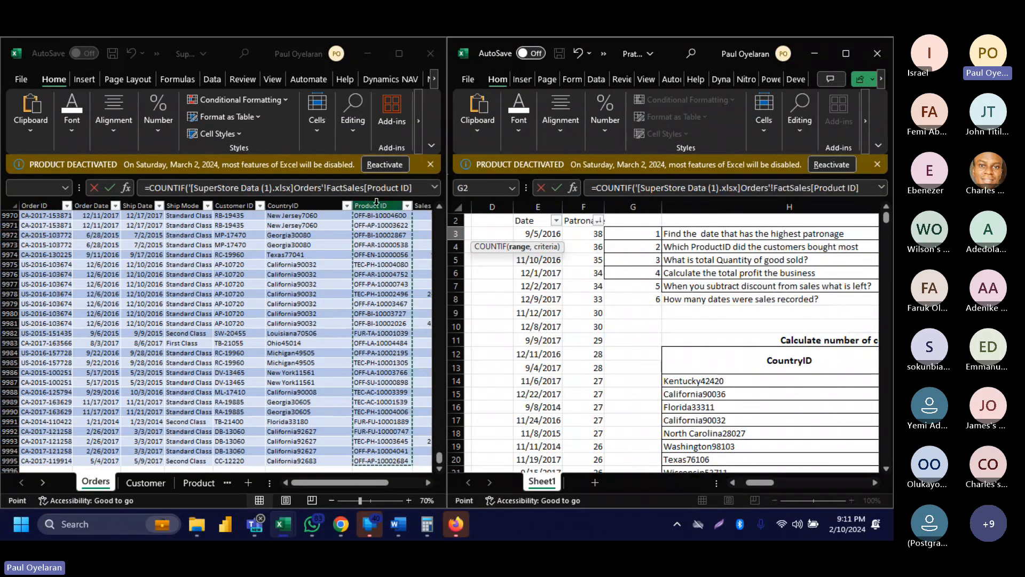
pyautogui.press('Escape')
pyautogui.hotkey('ctrl', 'Home')
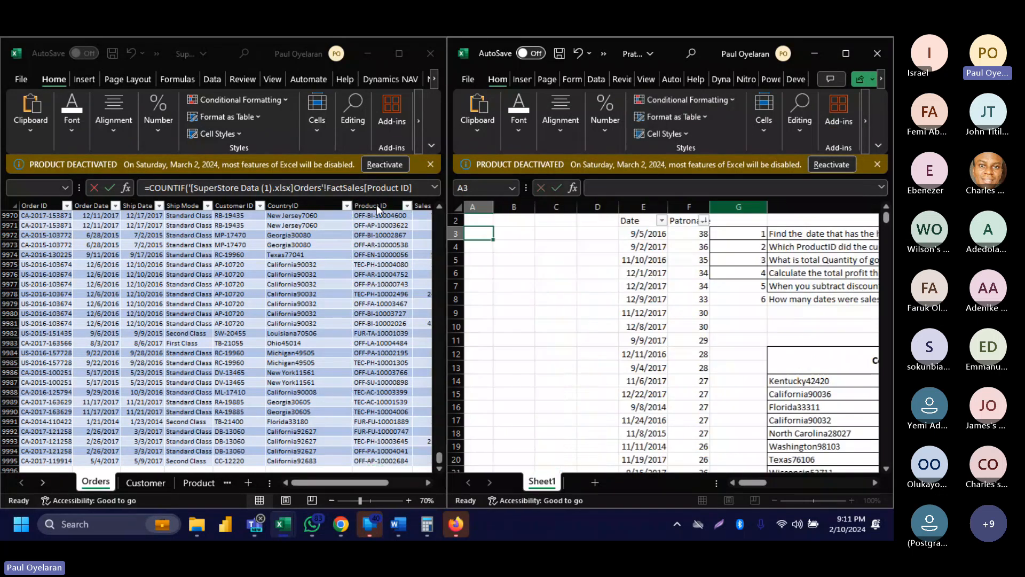
# List the unique Product IDs in A3 with a UNIQUE formula over the FactSales Product ID column.
pyautogui.write('=un')
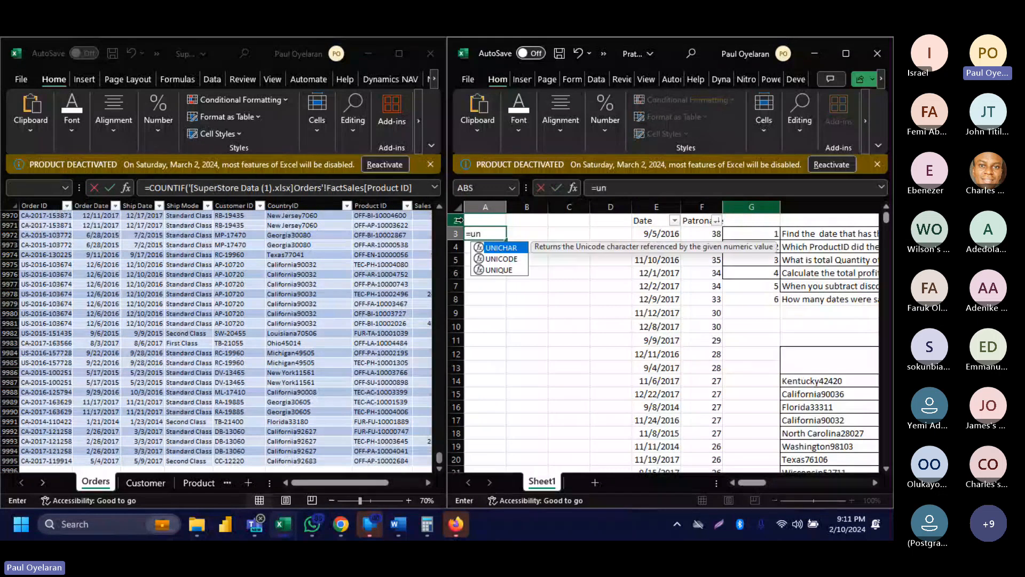
pyautogui.press('Down')
pyautogui.press('Down')
pyautogui.press('Tab')
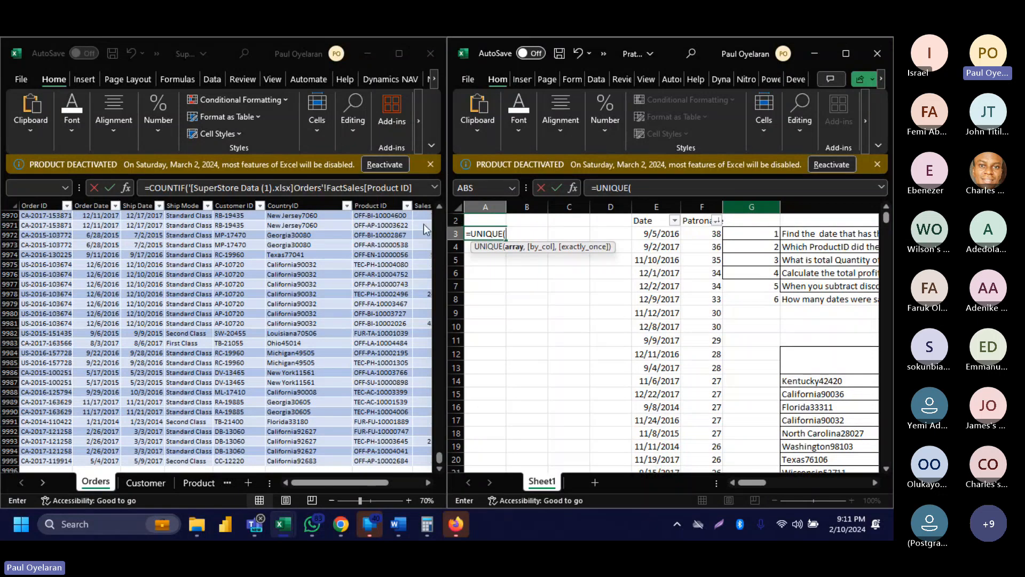
pyautogui.click(386, 203)
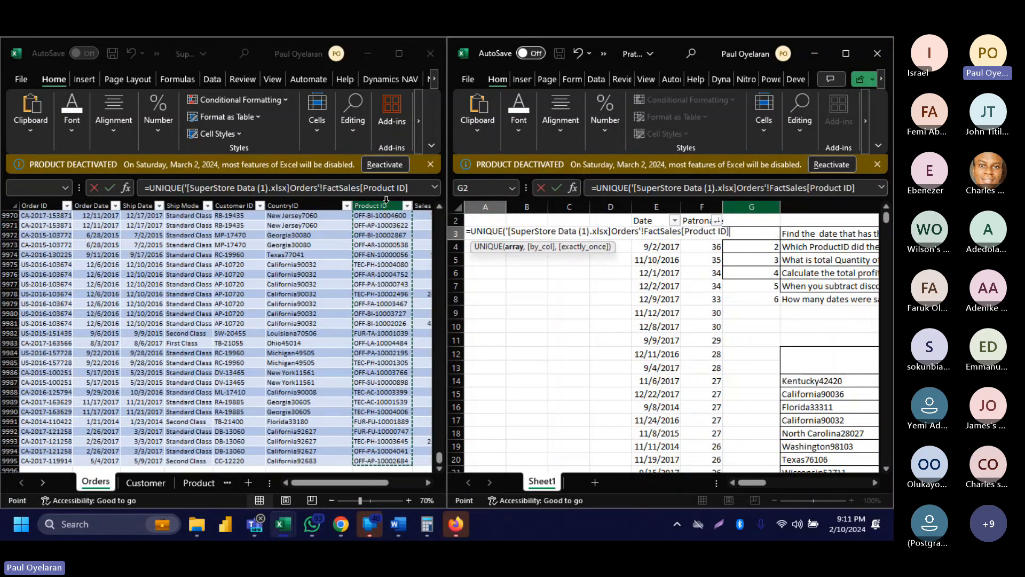
pyautogui.press('Return')
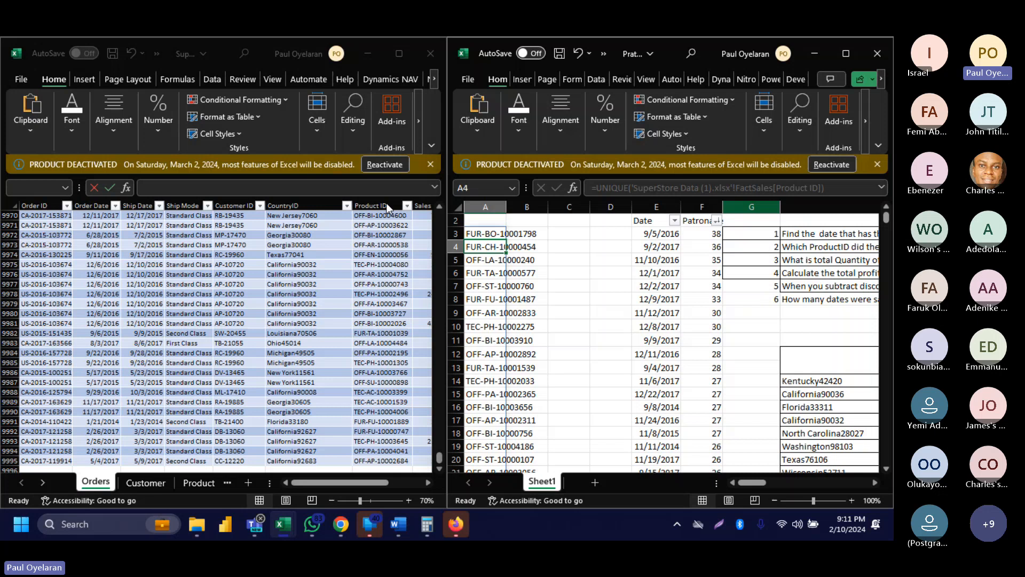
# Enter =COUNTIF(FactSales[Product ID],A3) in B3 and fill it down the whole product list.
pyautogui.click(550, 232)
pyautogui.scroll(1, 550, 232)
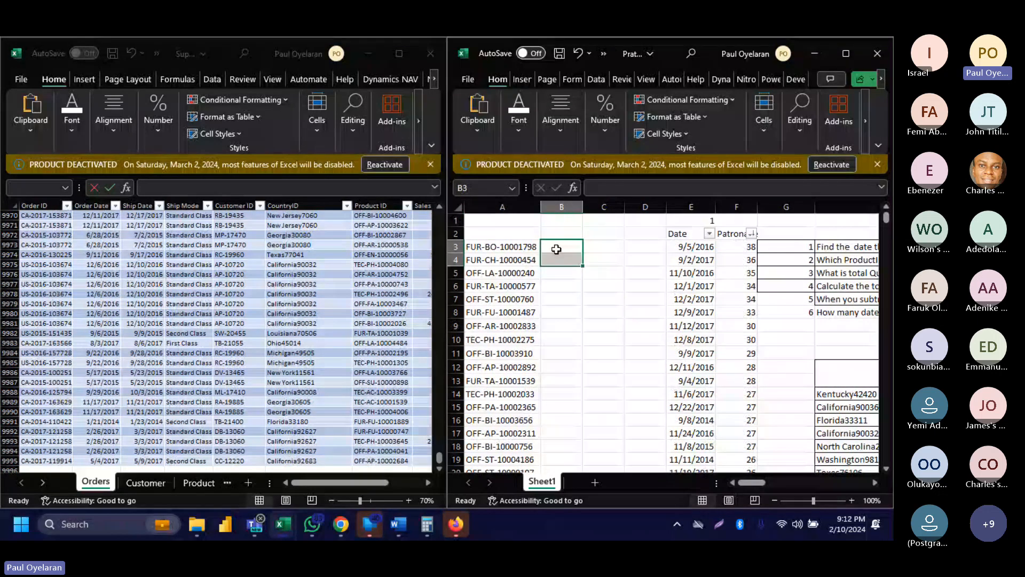
pyautogui.write('=c')
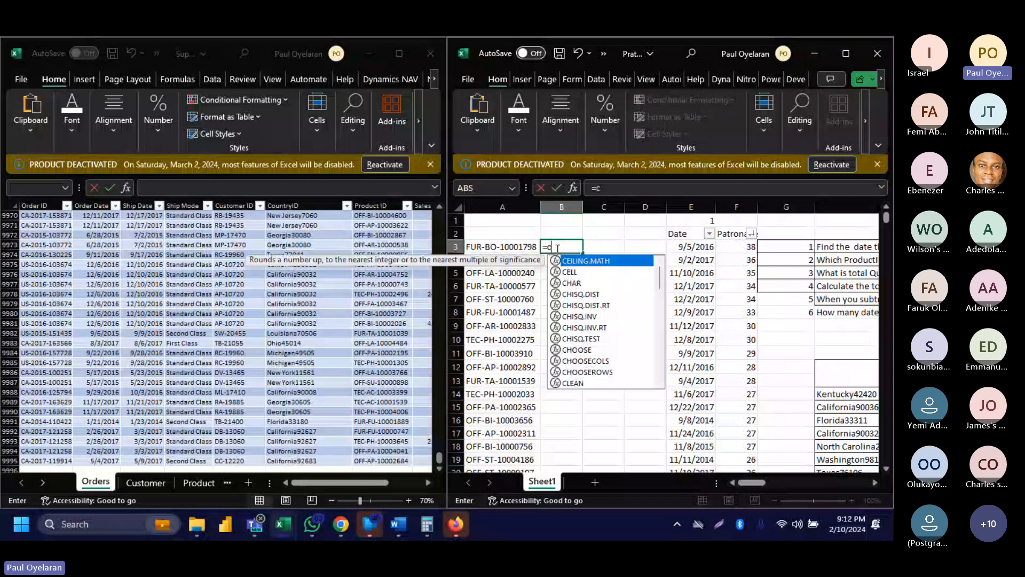
pyautogui.write('ountif')
pyautogui.press('Tab')
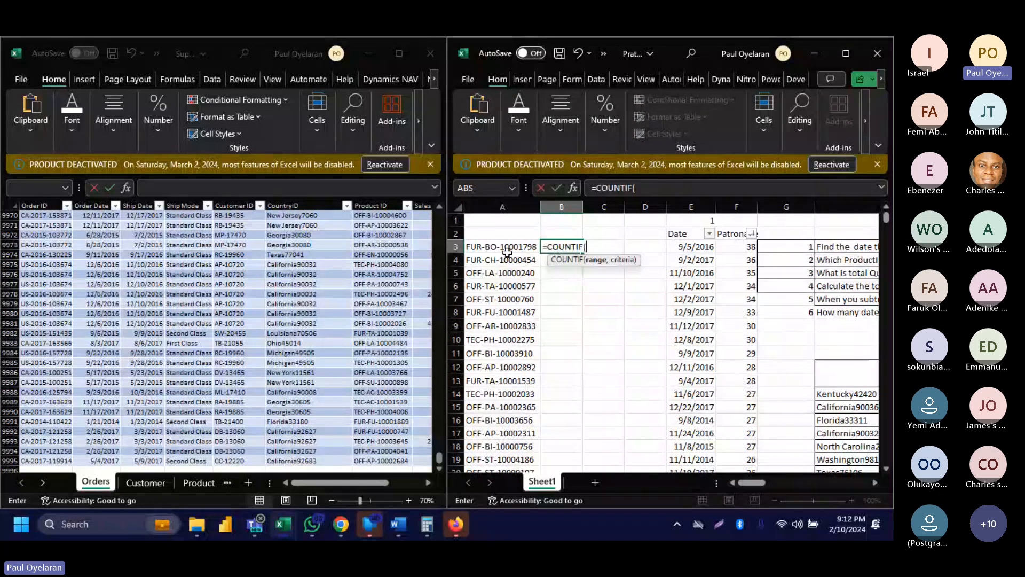
pyautogui.click(376, 204)
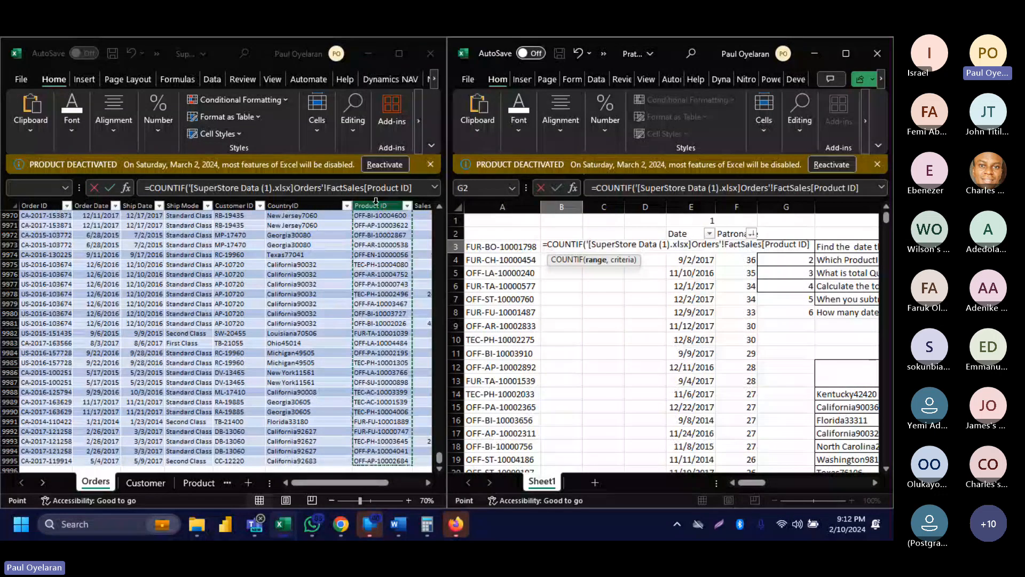
pyautogui.write(',')
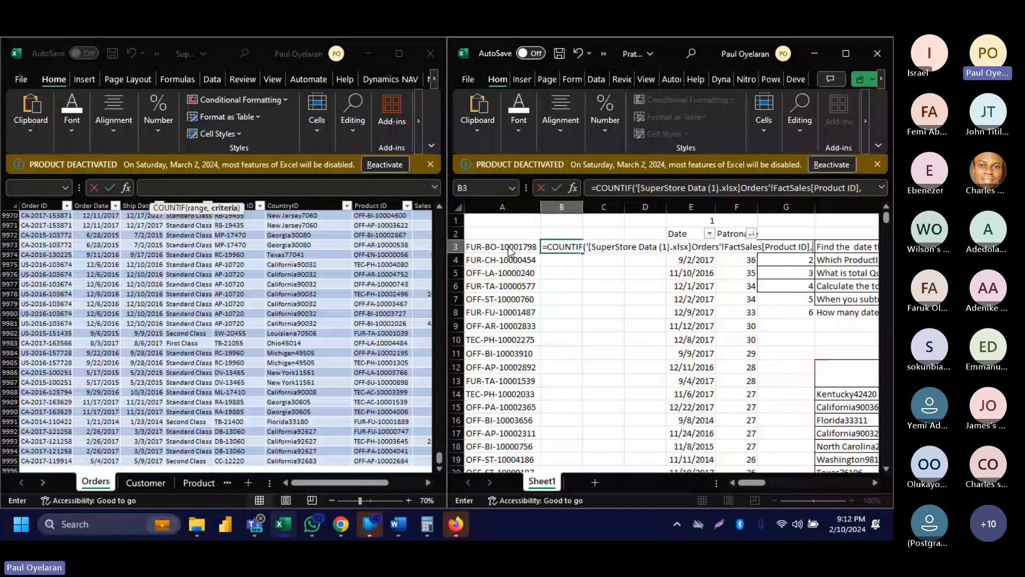
pyautogui.click(510, 248)
pyautogui.press('Return')
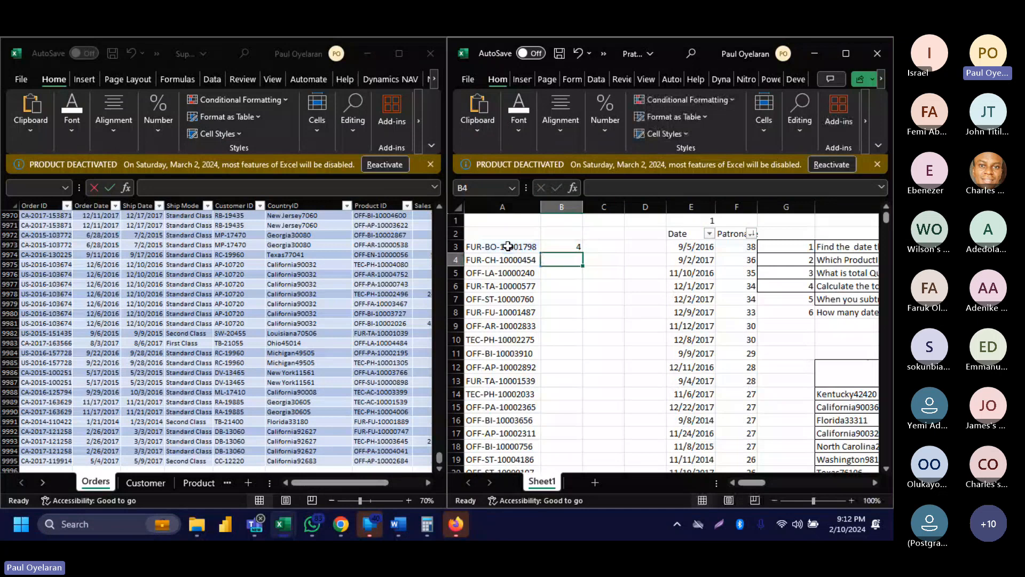
pyautogui.click(574, 245)
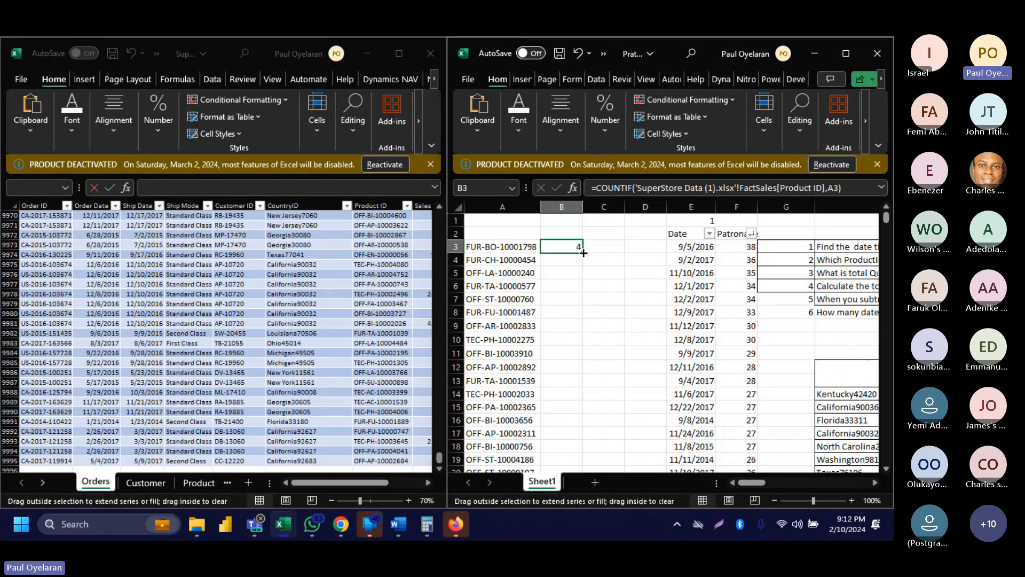
pyautogui.doubleClick(583, 251)
# Head A2 'ProductID' and B2 'Frequency', then move the AutoFilter onto these headings with Ctrl+Shift+L.
pyautogui.click(510, 234)
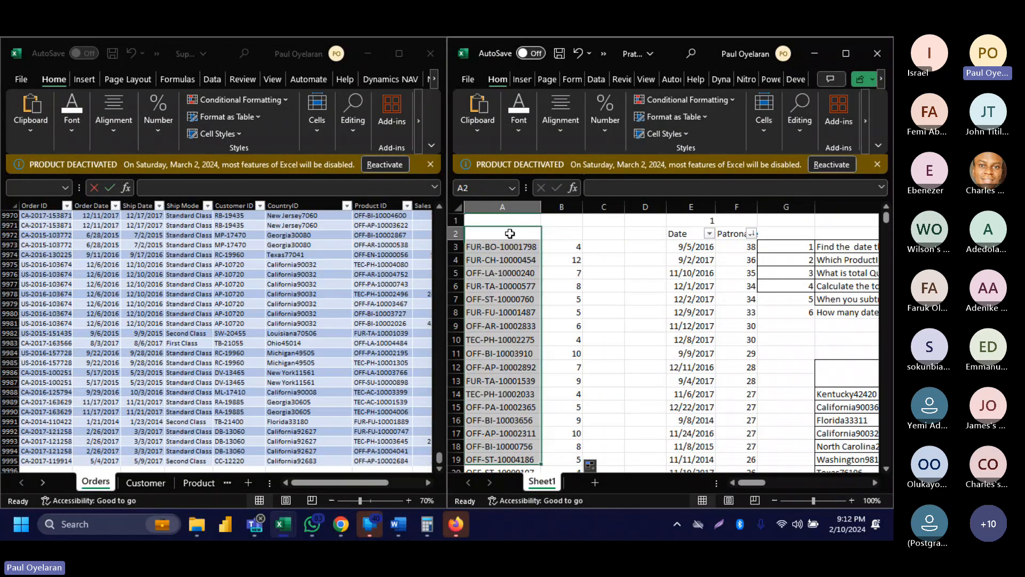
pyautogui.write('Produ')
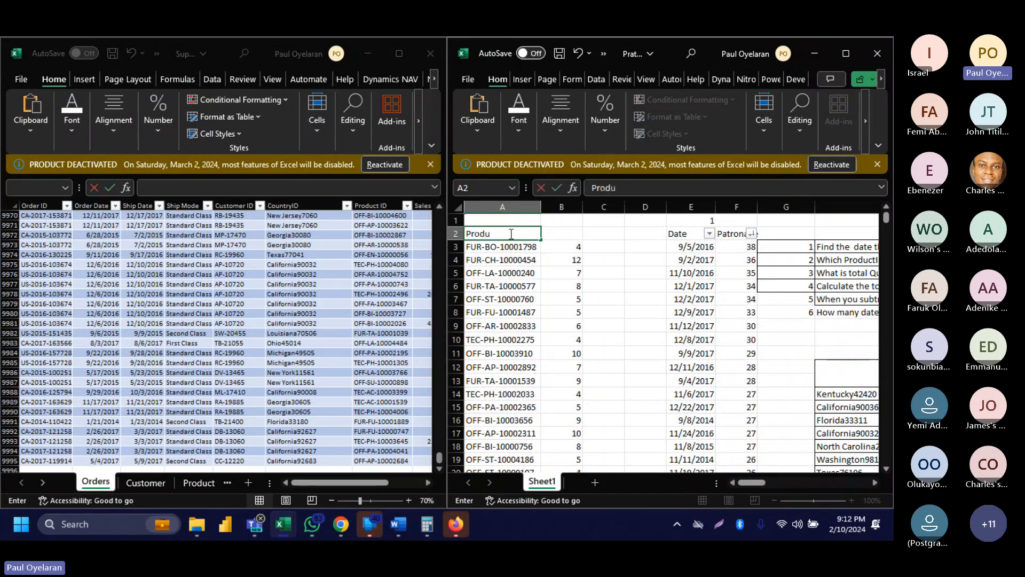
pyautogui.write('ctID')
pyautogui.click(567, 236)
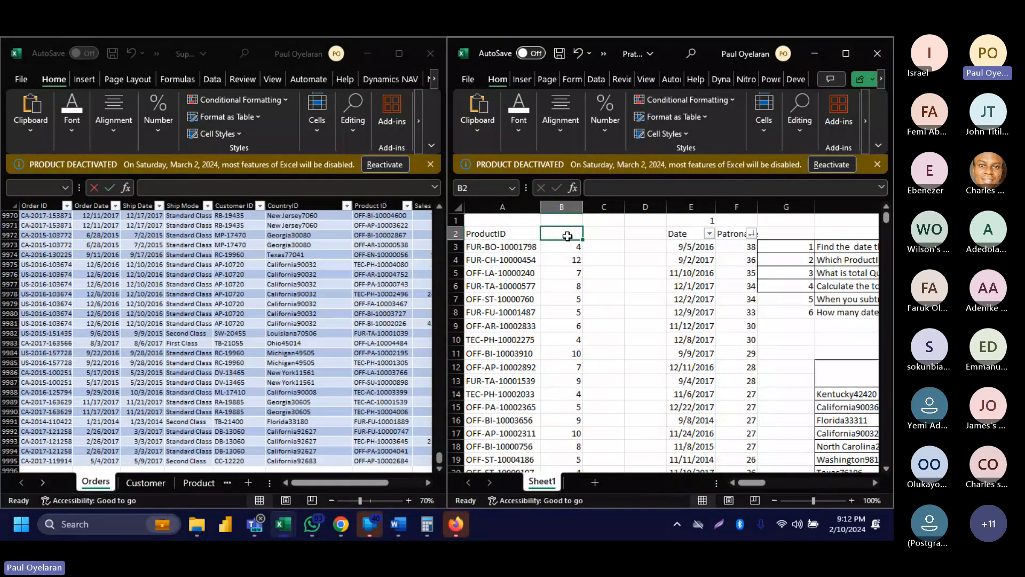
pyautogui.click(842, 434)
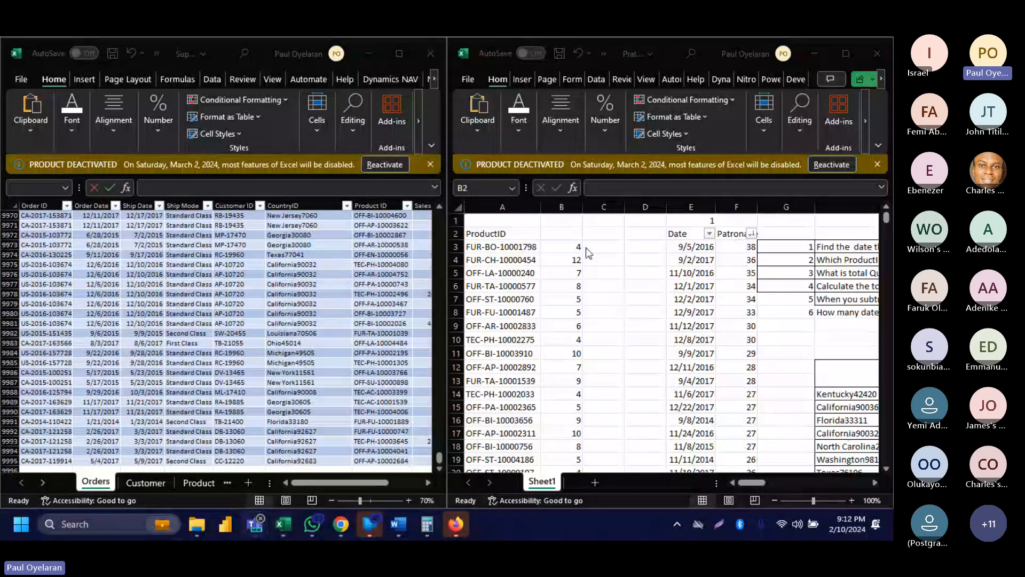
pyautogui.click(564, 234)
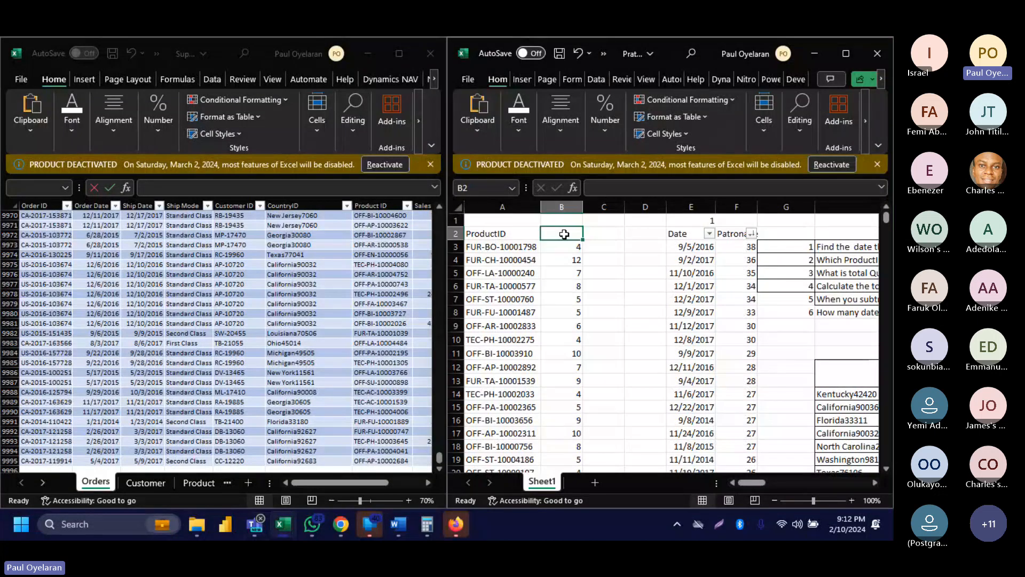
pyautogui.write('Freque')
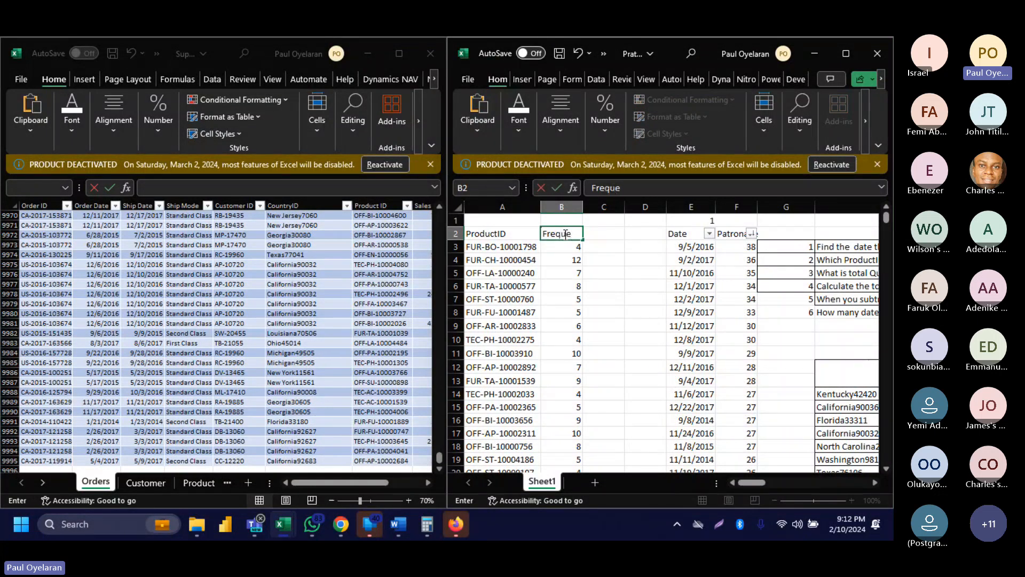
pyautogui.write('ncy')
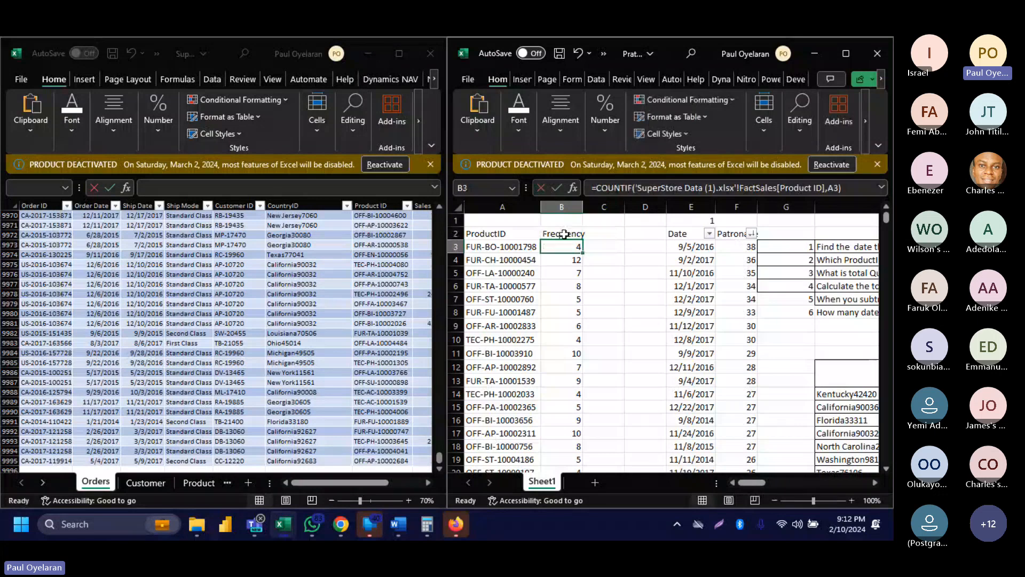
pyautogui.click(499, 233)
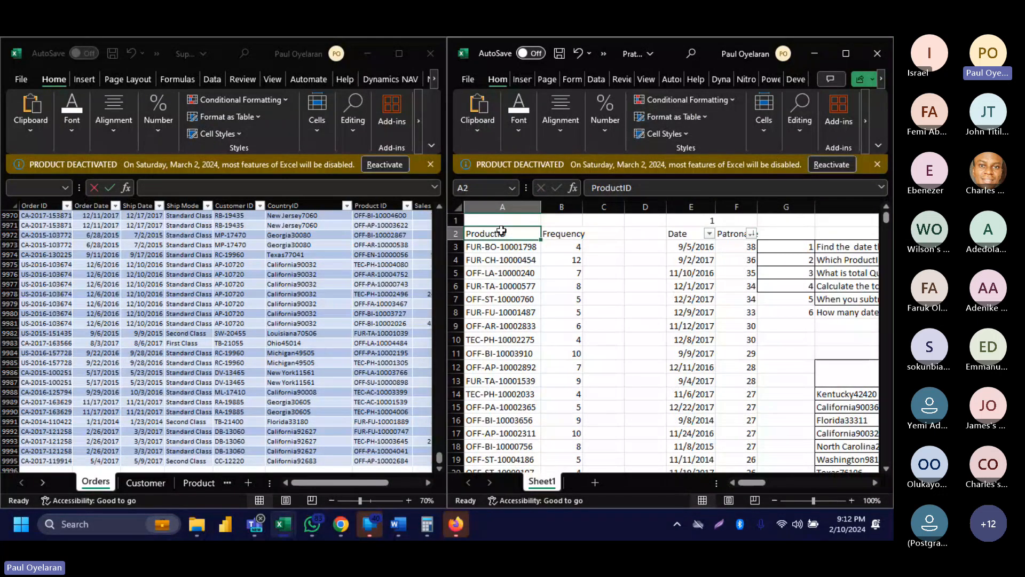
pyautogui.hotkey('ctrl', 'shift', 'l')
pyautogui.hotkey('ctrl', 'shift', 'l')
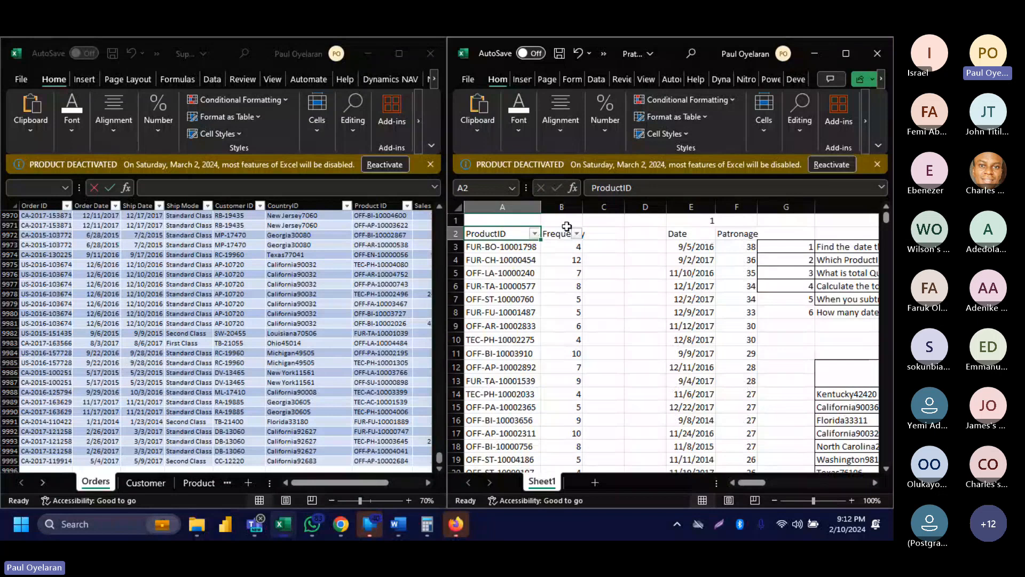
# Copy the unique product ID list and paste it back into A3 as plain values.
pyautogui.click(499, 248)
pyautogui.hotkey('ctrl', 'shift', 'Down')
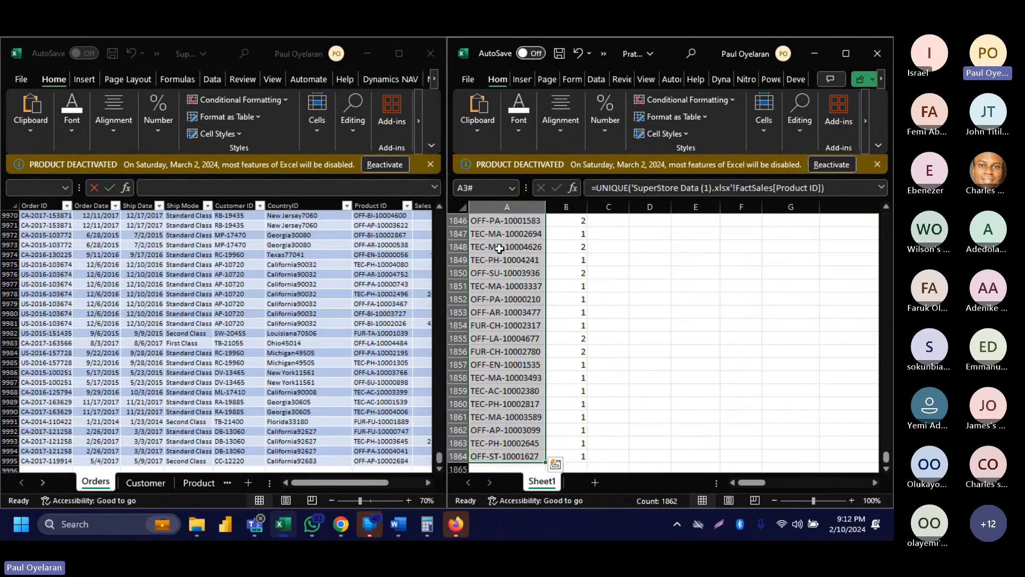
pyautogui.hotkey('ctrl', 'c')
pyautogui.hotkey('ctrl', 'Up')
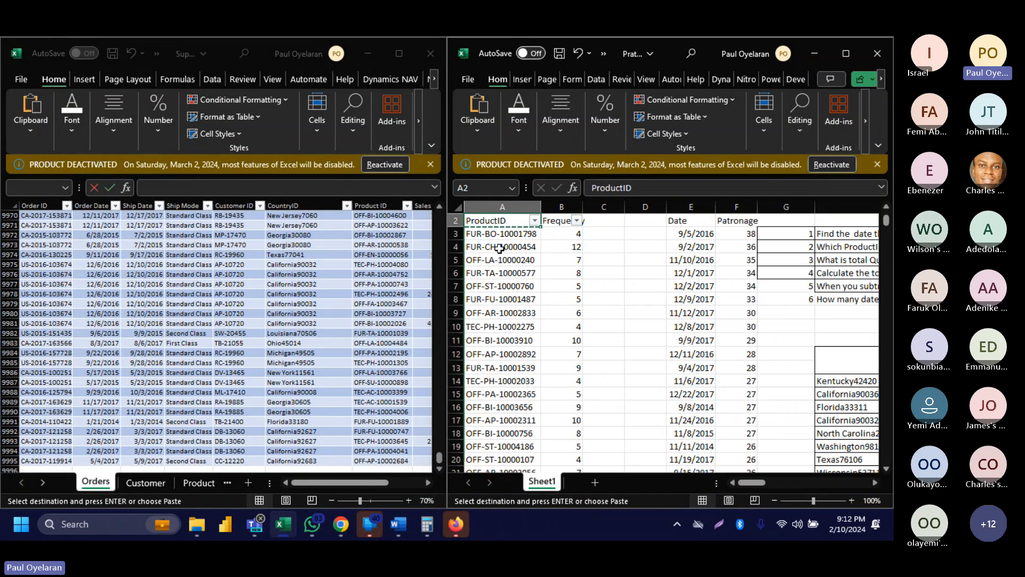
pyautogui.click(480, 232)
pyautogui.rightClick(486, 230)
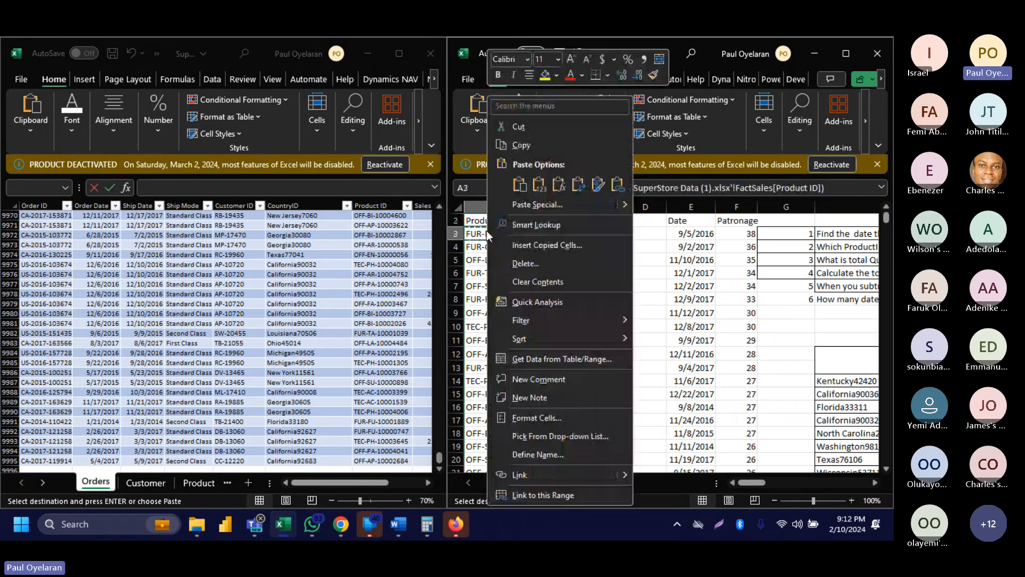
pyautogui.click(538, 184)
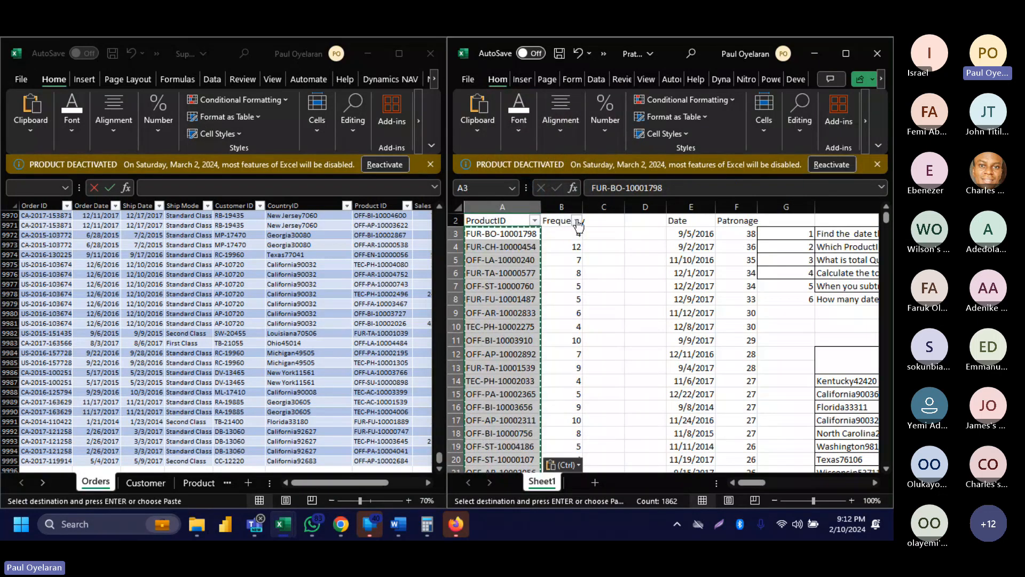
# Sort the table by Frequency, largest to smallest, putting OFF-PA-10001970 with 19 on top.
pyautogui.click(577, 220)
pyautogui.click(529, 235)
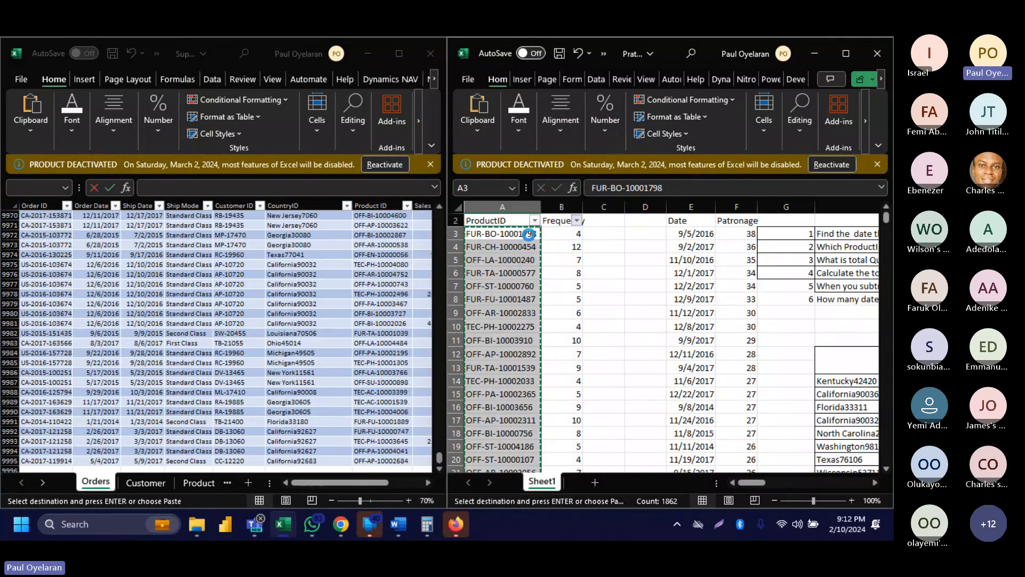
pyautogui.click(520, 234)
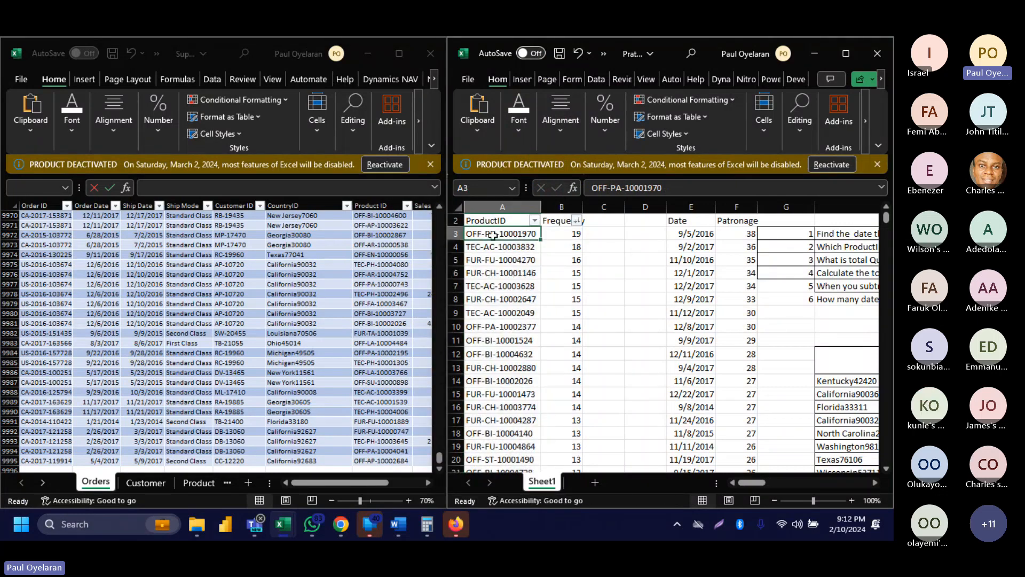
pyautogui.hscroll(4, 671, 249)
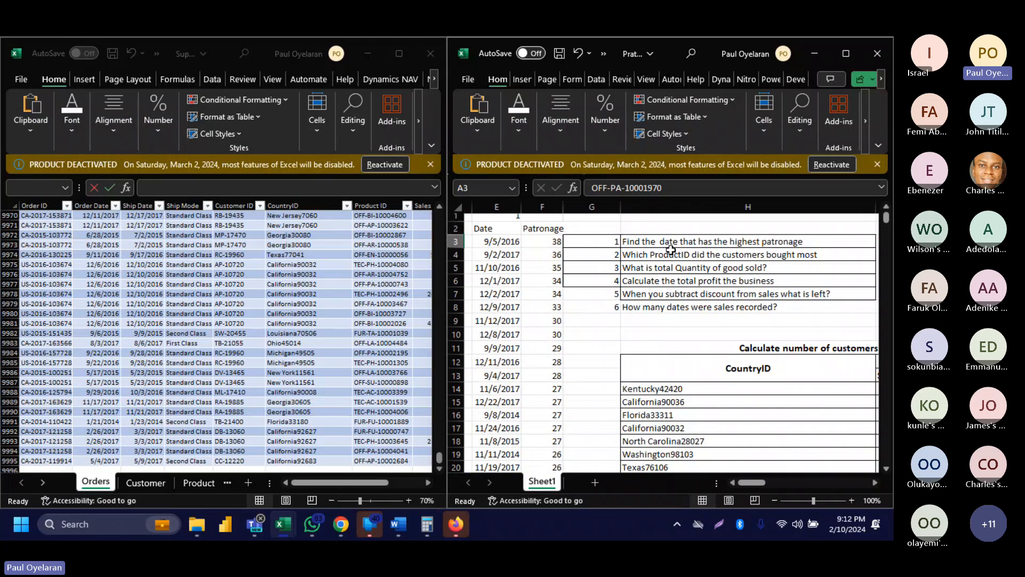
pyautogui.hscroll(-4, 670, 249)
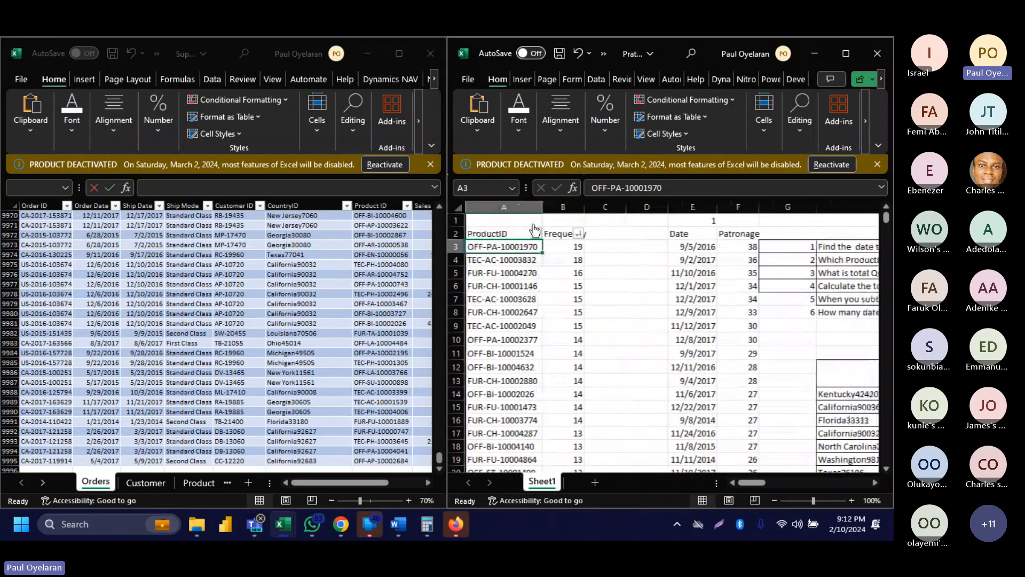
# Merge and centre A1:B1 and enter the question number 2.
pyautogui.click(528, 216)
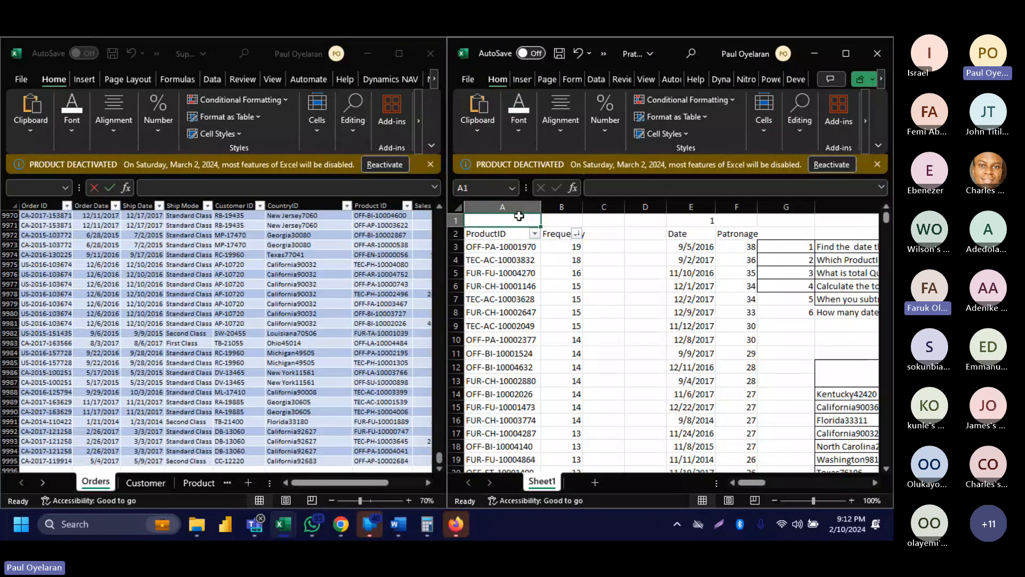
pyautogui.moveTo(528, 216); pyautogui.dragTo(561, 220)
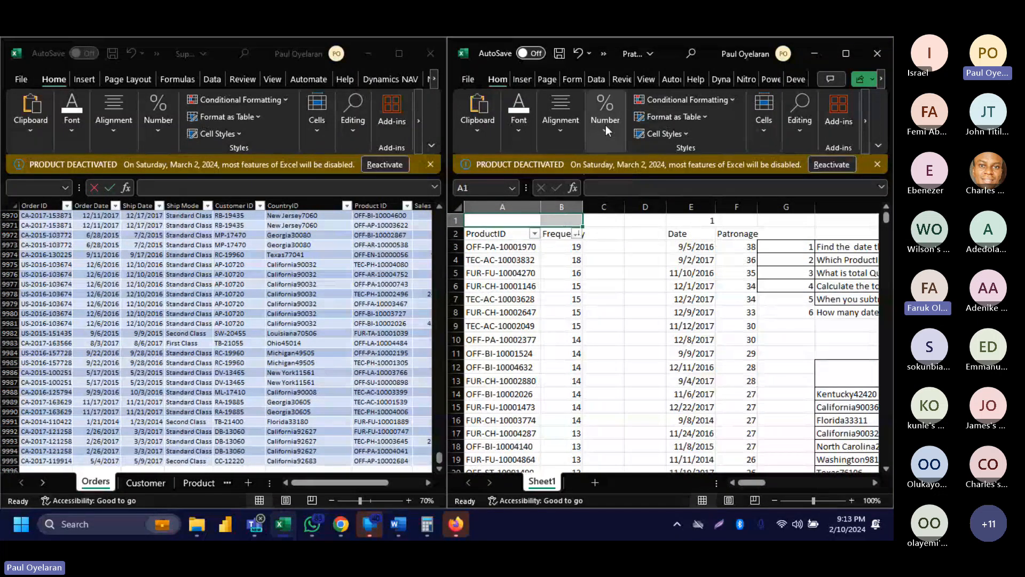
pyautogui.click(571, 143)
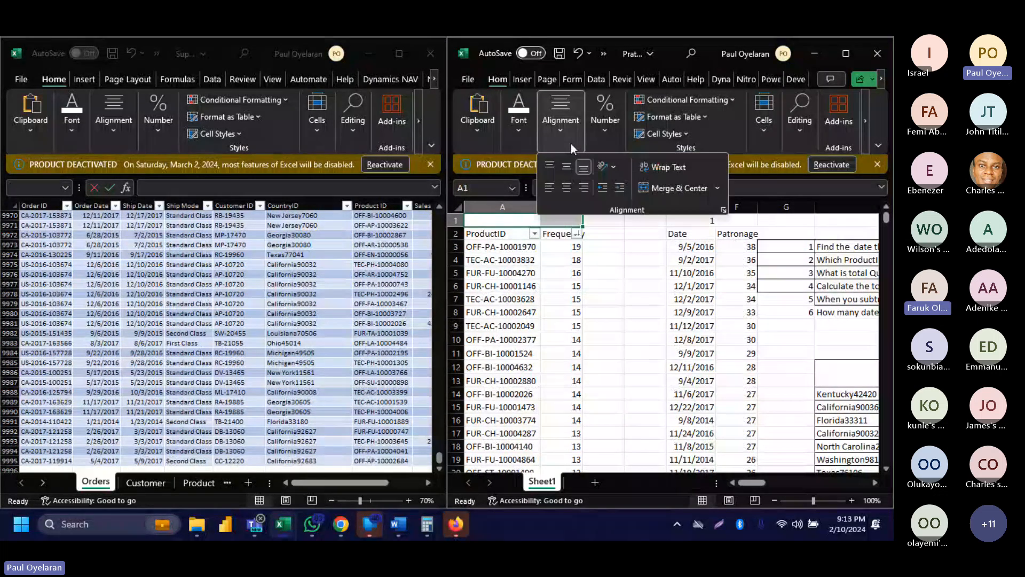
pyautogui.click(675, 188)
pyautogui.click(513, 222)
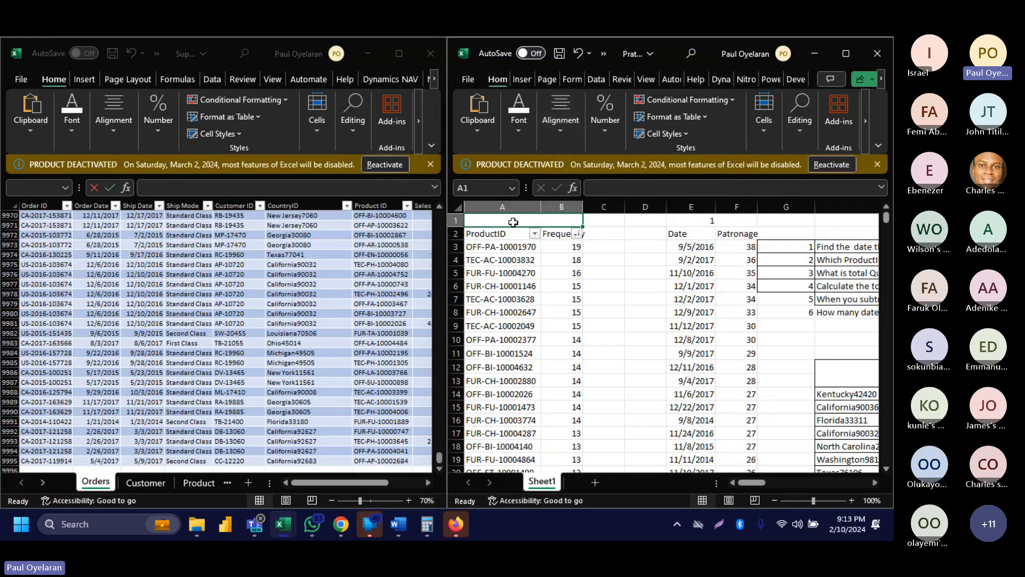
pyautogui.write('2')
pyautogui.press('Return')
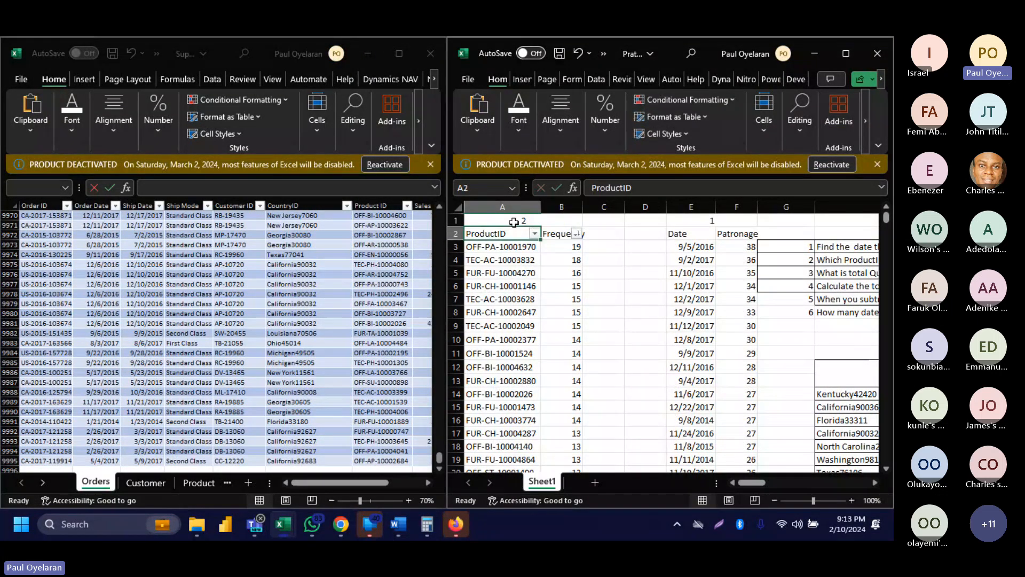
# Insert three blank columns before the ProductID table, shifting it to the right.
pyautogui.rightClick(510, 210)
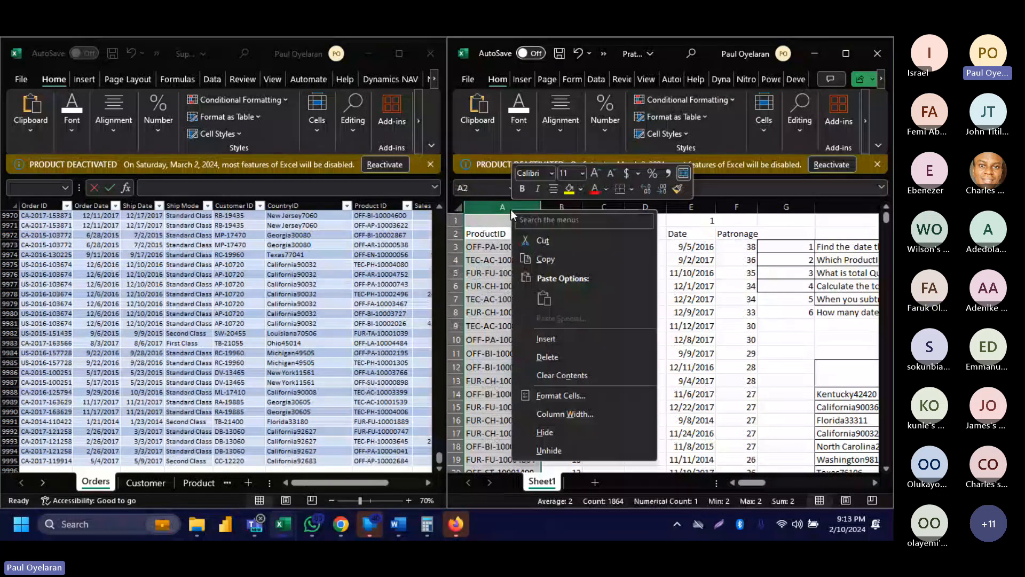
pyautogui.click(549, 339)
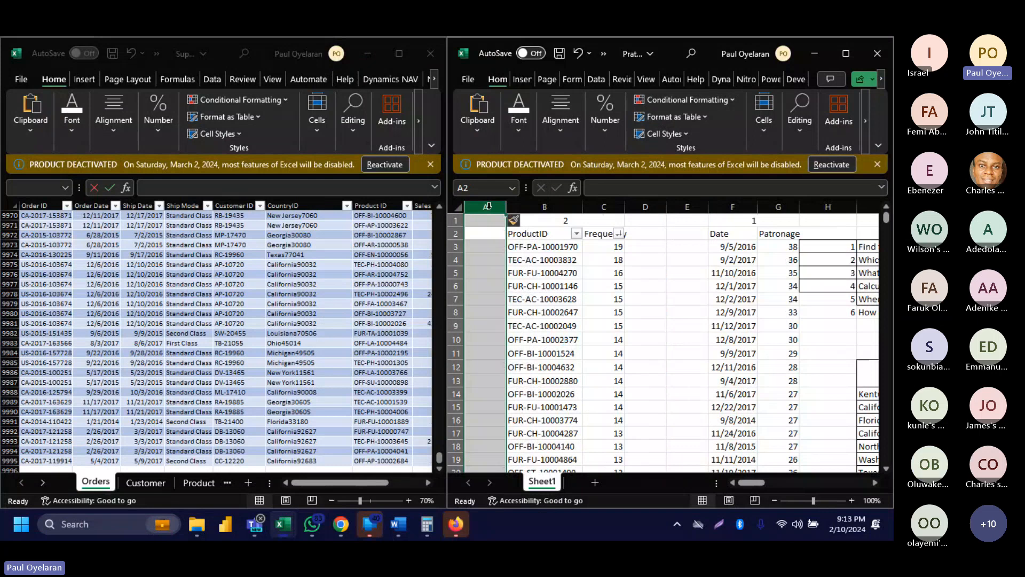
pyautogui.rightClick(488, 207)
pyautogui.click(564, 337)
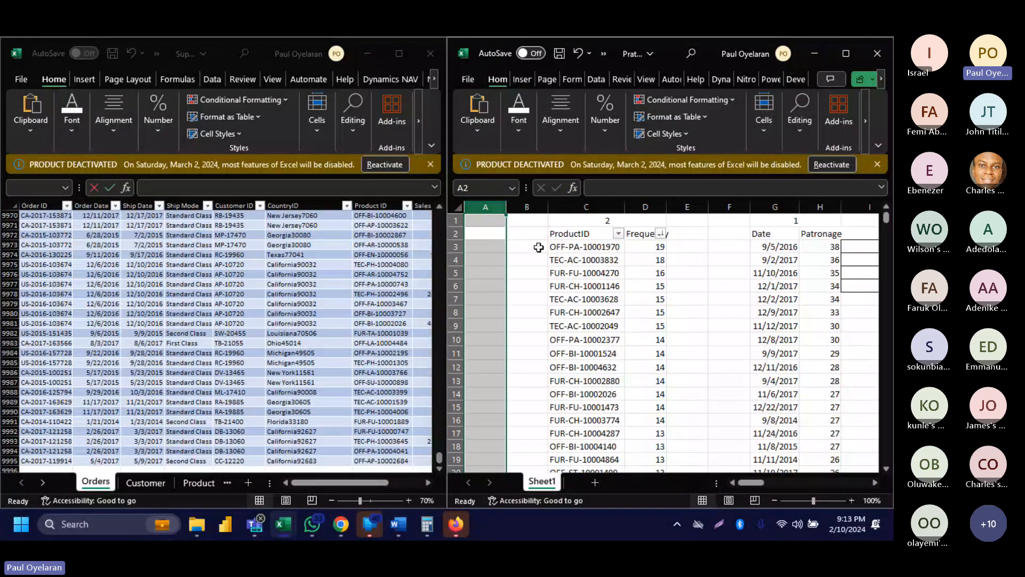
pyautogui.rightClick(525, 207)
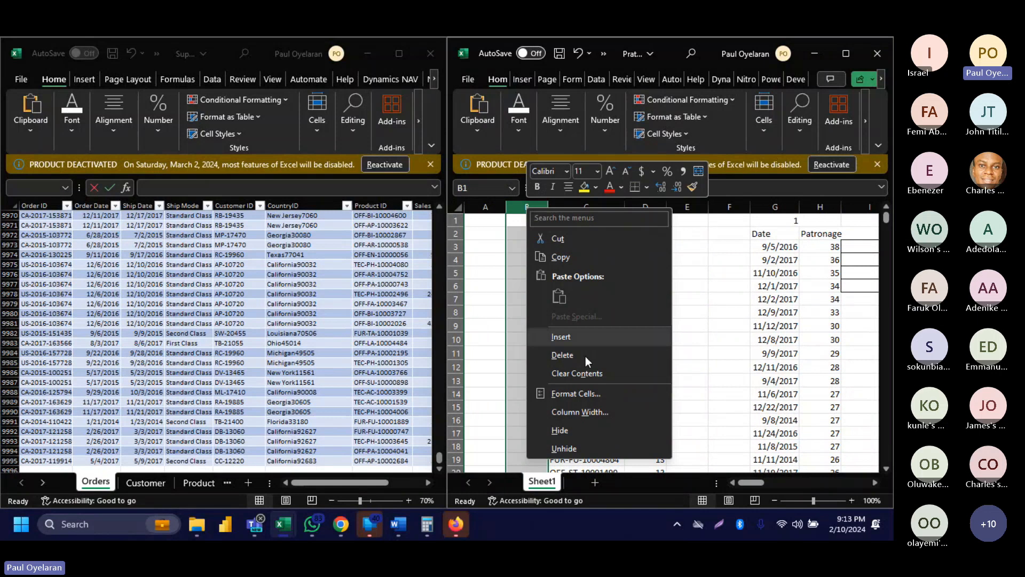
pyautogui.click(563, 338)
pyautogui.hscroll(3, 656, 273)
pyautogui.hscroll(1, 656, 273)
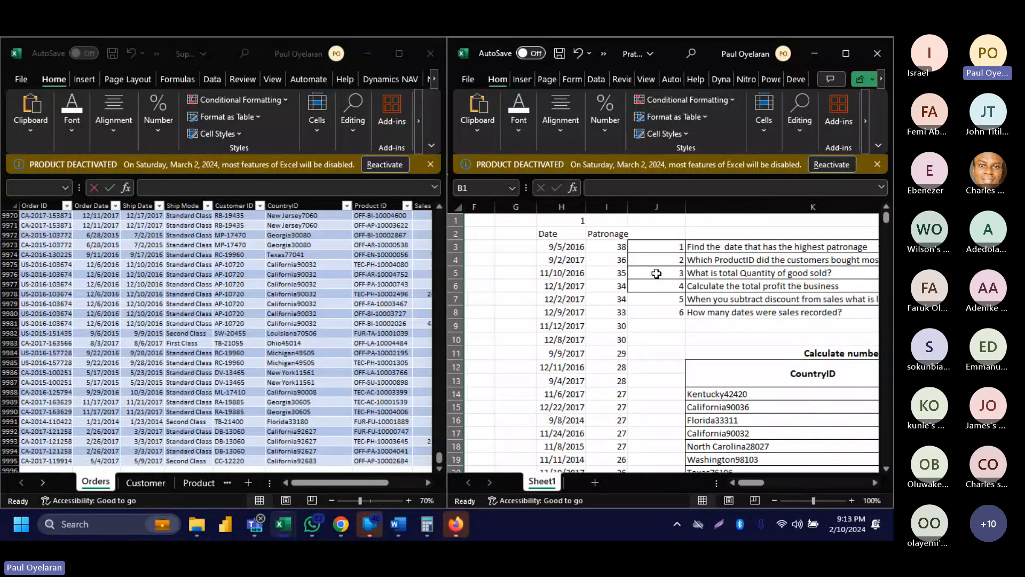
pyautogui.hscroll(-5, 656, 273)
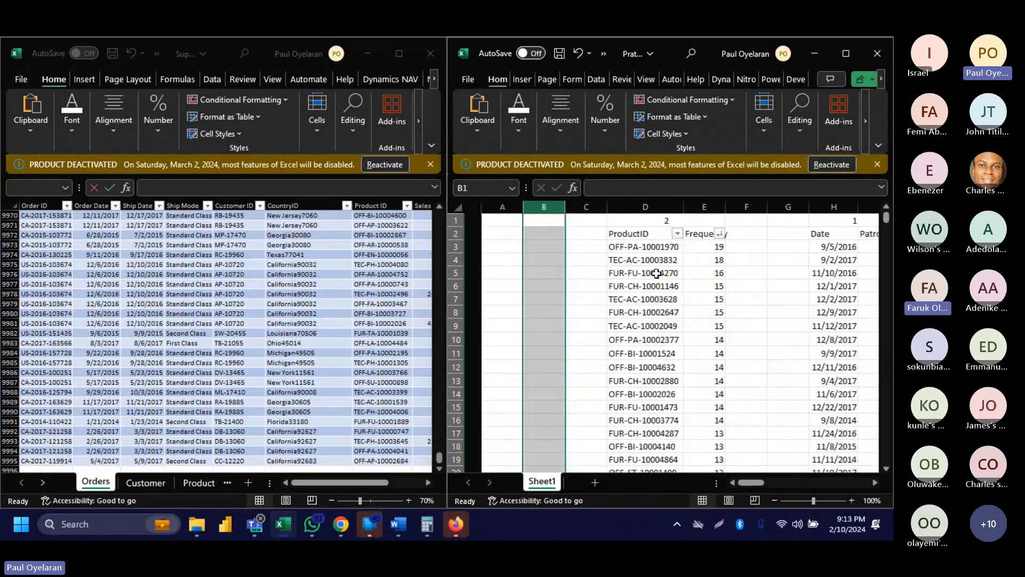
pyautogui.click(490, 237)
# Type the heading 'Total quantity' in A2 and enter =SUM(FactSales[Quantity]) below it, giving 37873.
pyautogui.write('Total')
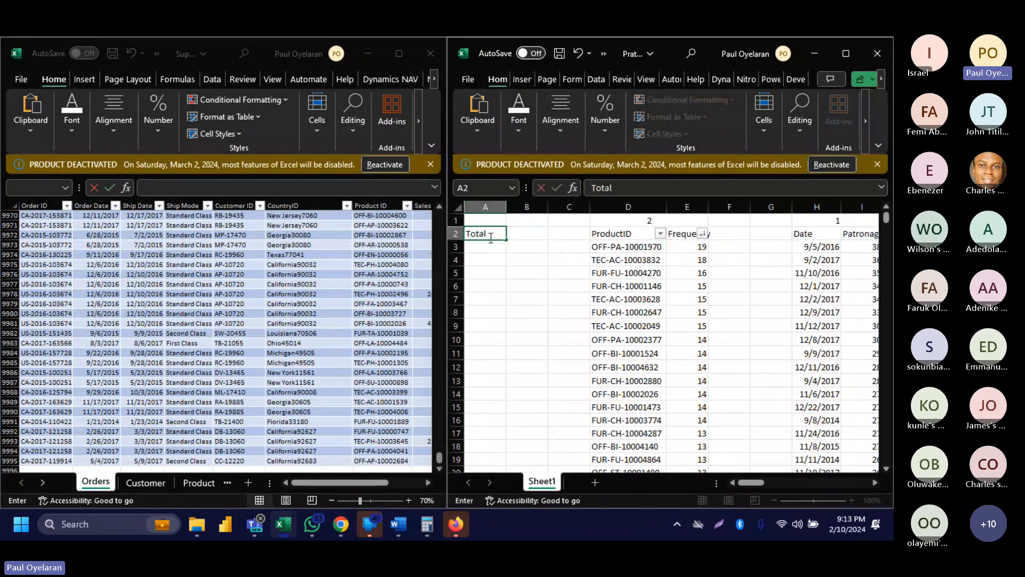
pyautogui.write(' quantit')
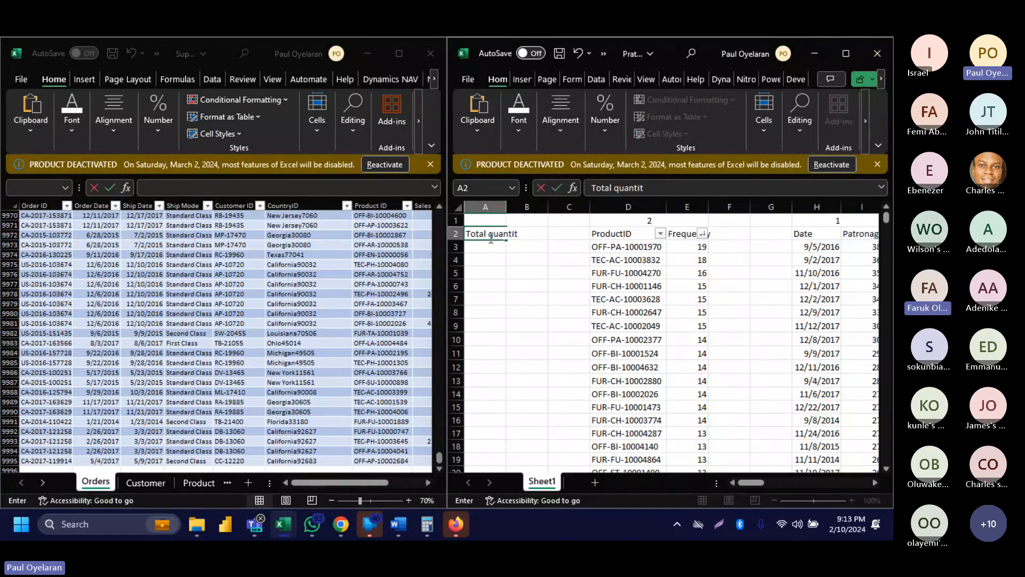
pyautogui.write('y')
pyautogui.press('Return')
pyautogui.write('=SUM(')
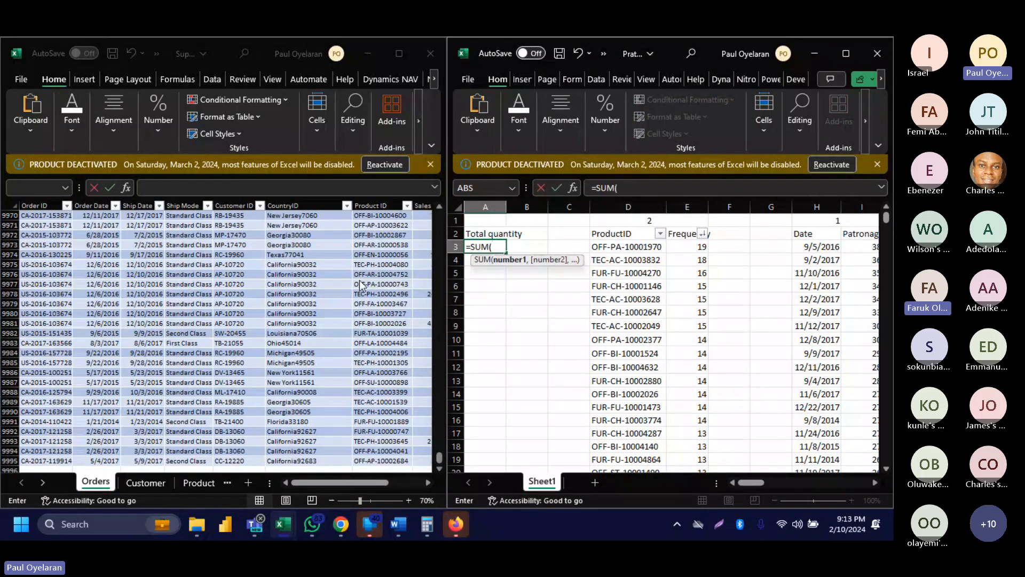
pyautogui.hscroll(10, 359, 286)
pyautogui.click(269, 286)
pyautogui.hscroll(8, 269, 286)
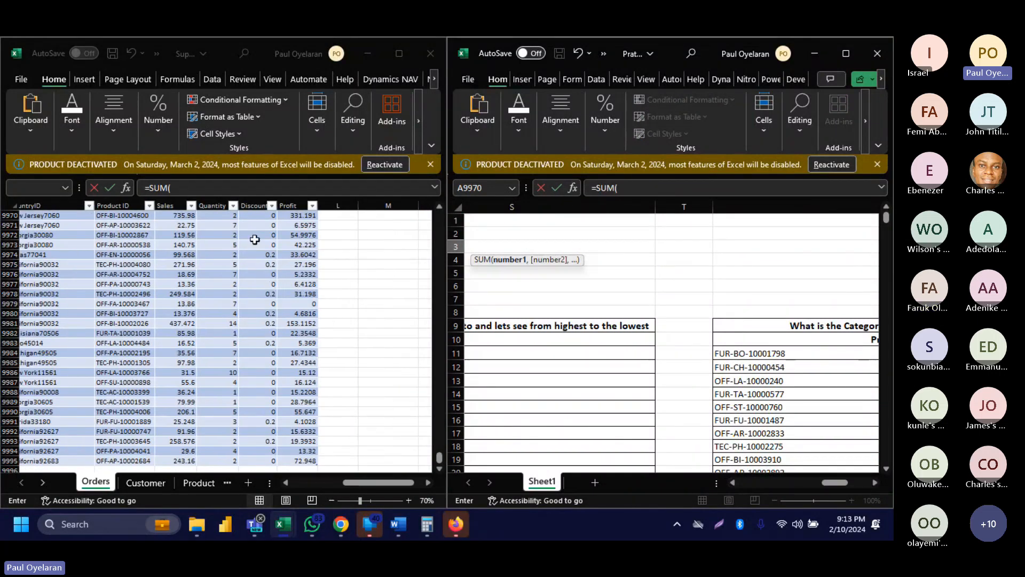
pyautogui.click(223, 204)
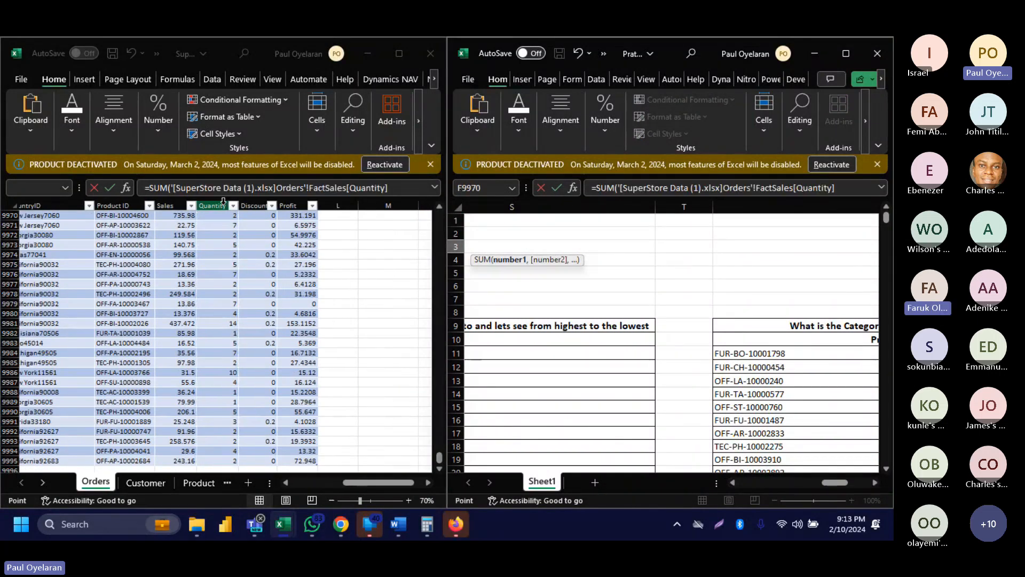
pyautogui.press('Return')
pyautogui.click(504, 248)
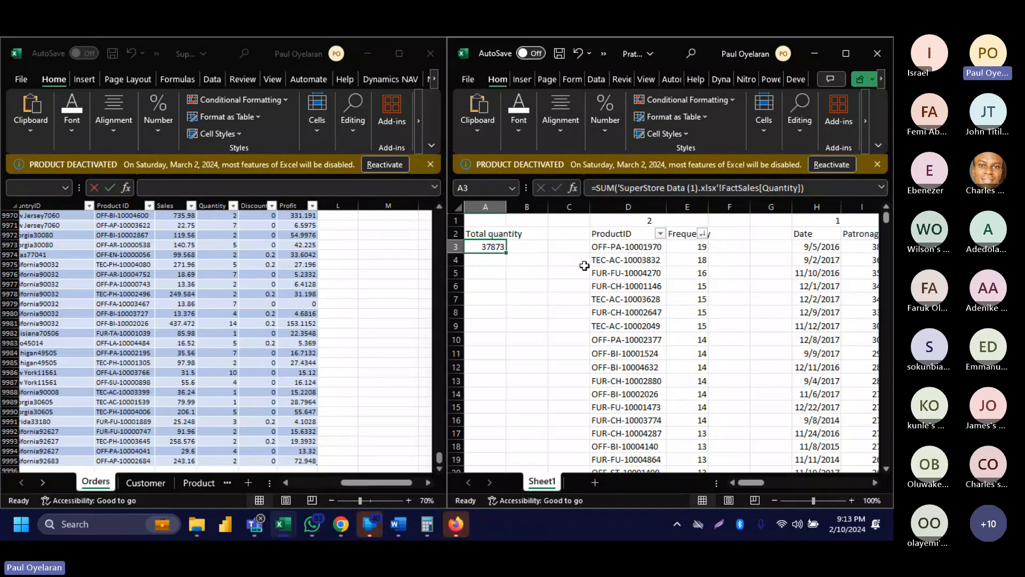
pyautogui.hscroll(5, 584, 266)
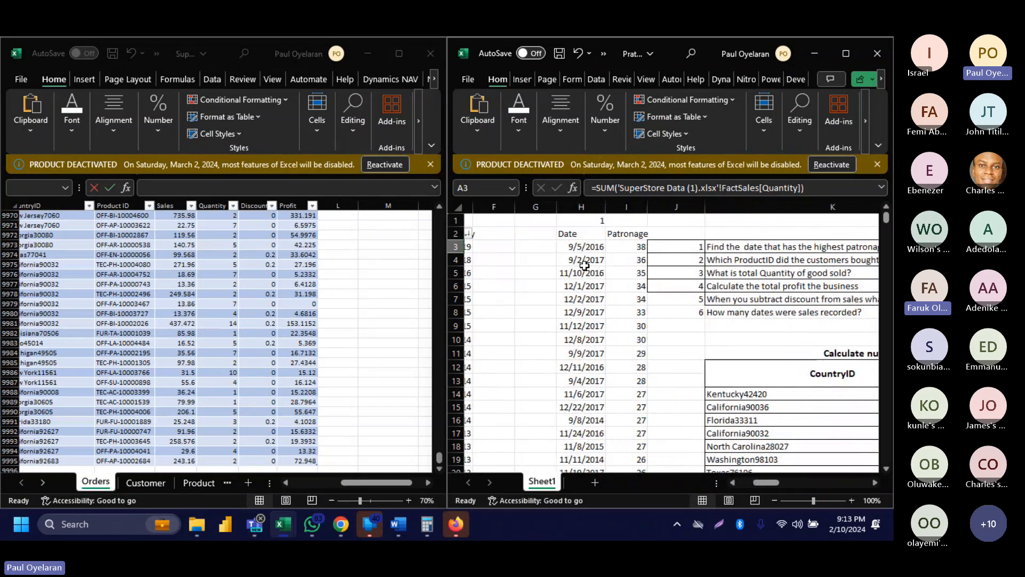
pyautogui.hscroll(3, 583, 265)
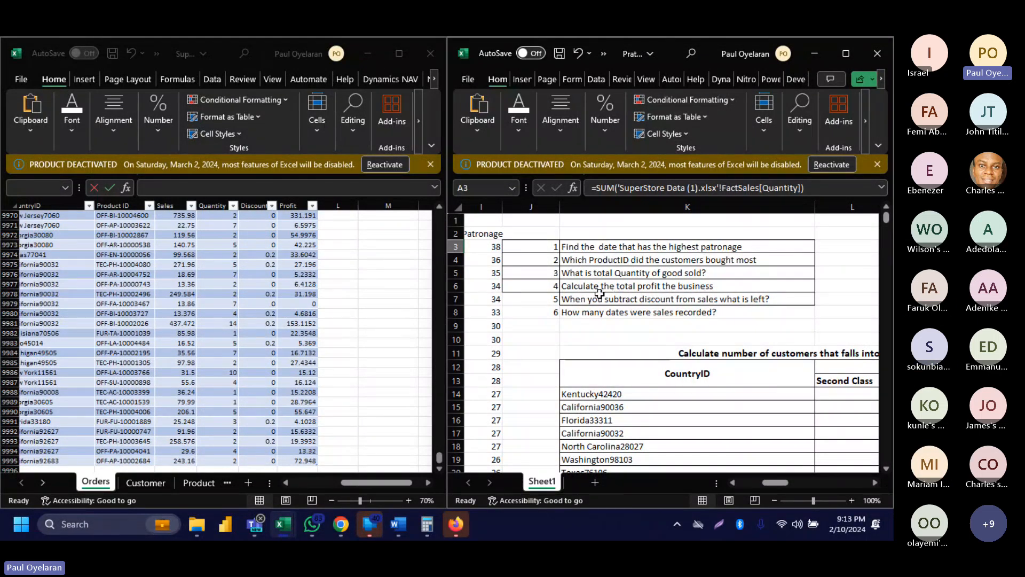
pyautogui.hscroll(-5, 600, 293)
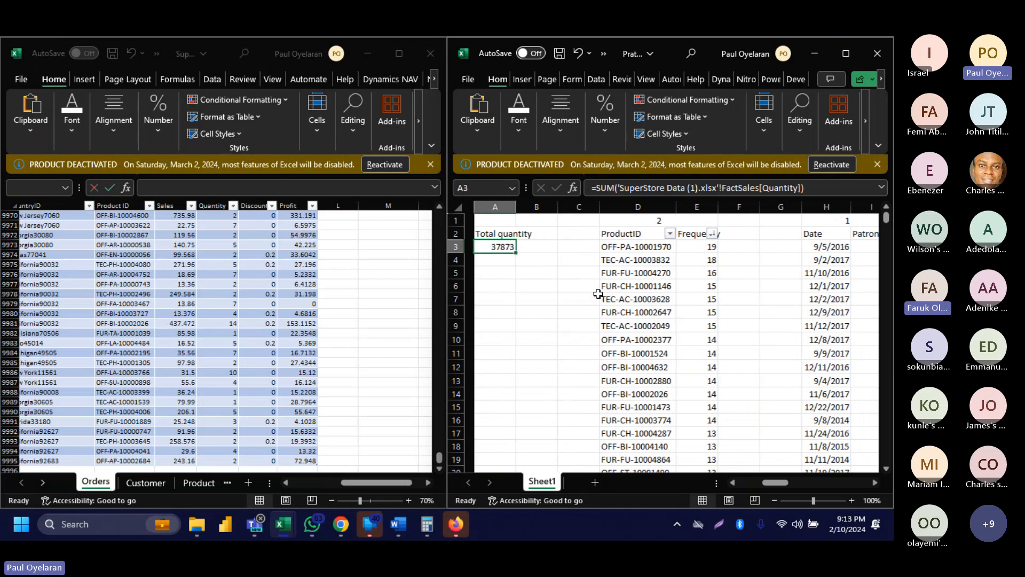
pyautogui.hscroll(5, 711, 286)
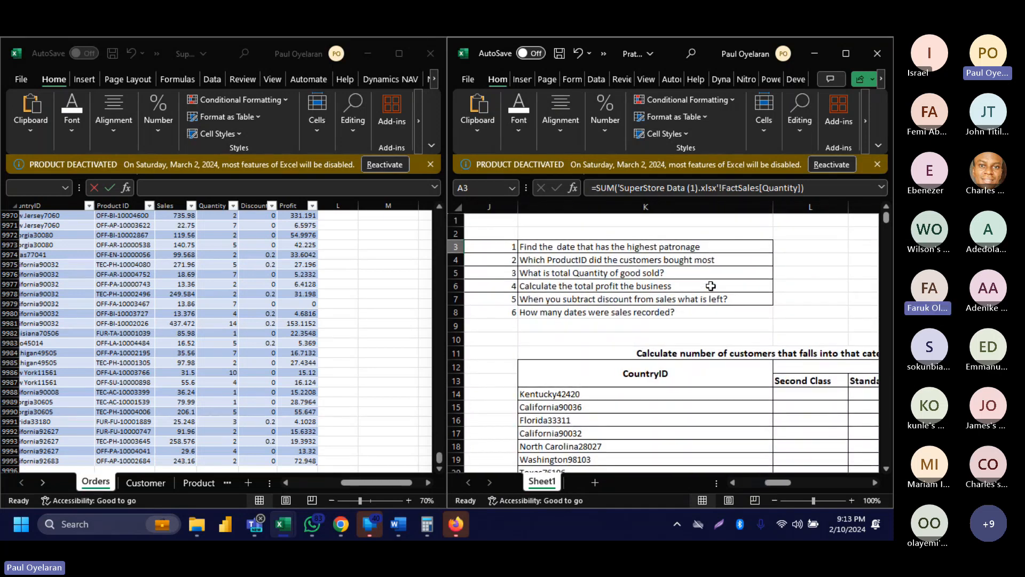
pyautogui.hscroll(-3, 544, 293)
pyautogui.hscroll(-2, 543, 282)
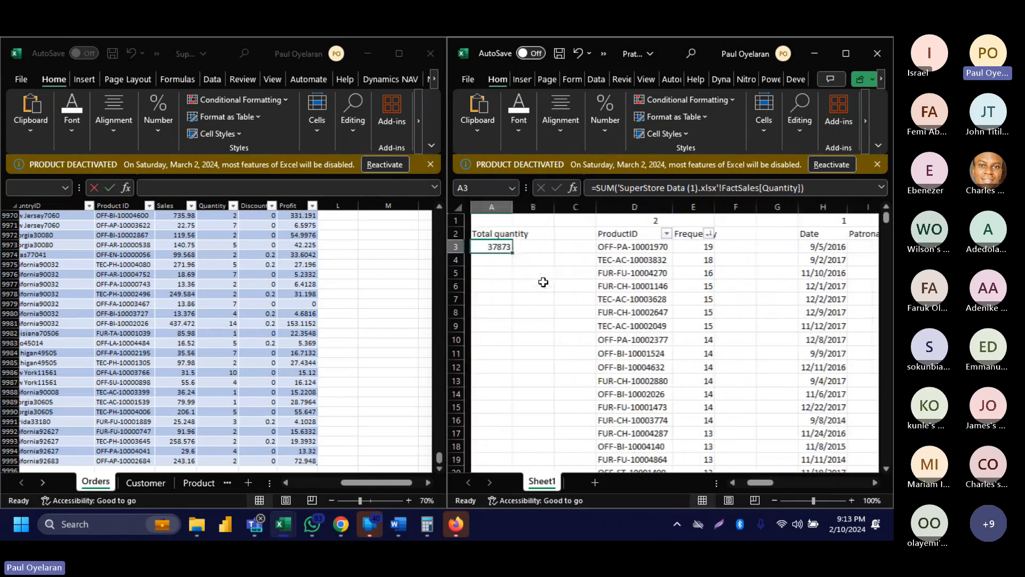
# Type the headings 'Sales' in A5 and 'discount' in B5.
pyautogui.click(484, 275)
pyautogui.write('Sale')
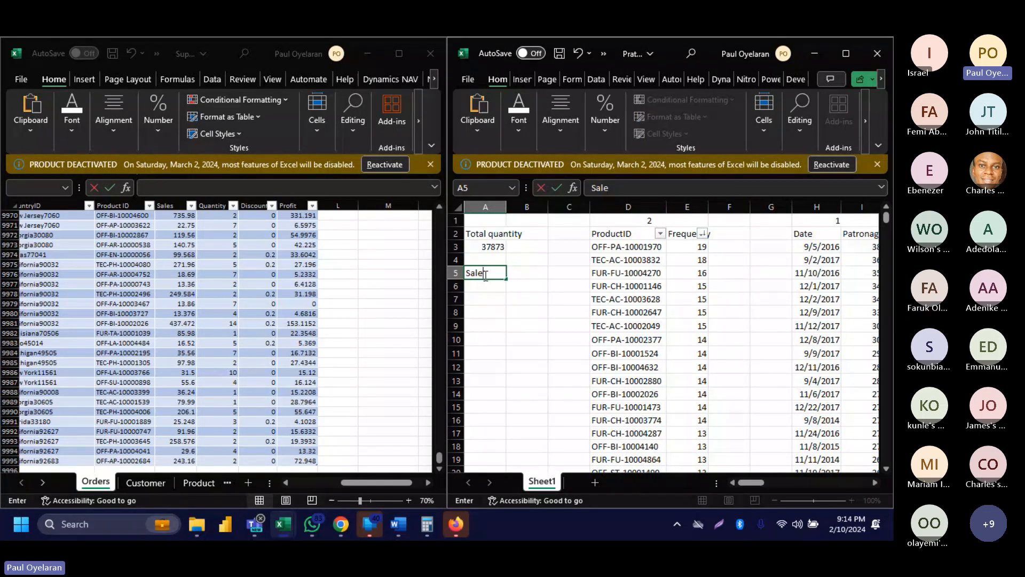
pyautogui.write('s')
pyautogui.click(532, 277)
pyautogui.write('discoun')
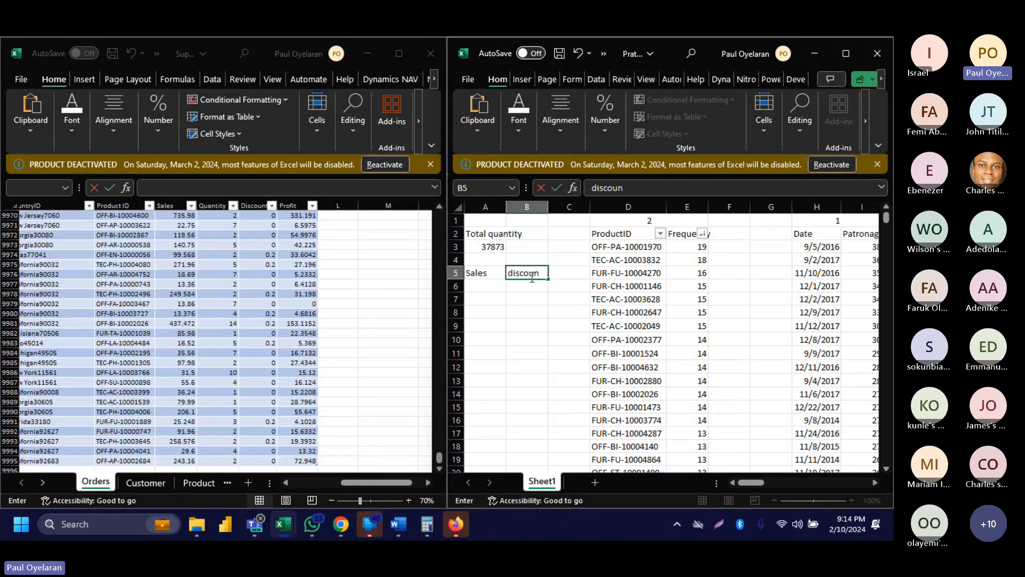
pyautogui.write('t')
# Enter =SUM(FactSales[Sales]) in A6, giving a Sales total of 2292669.
pyautogui.press('Return')
pyautogui.click(489, 285)
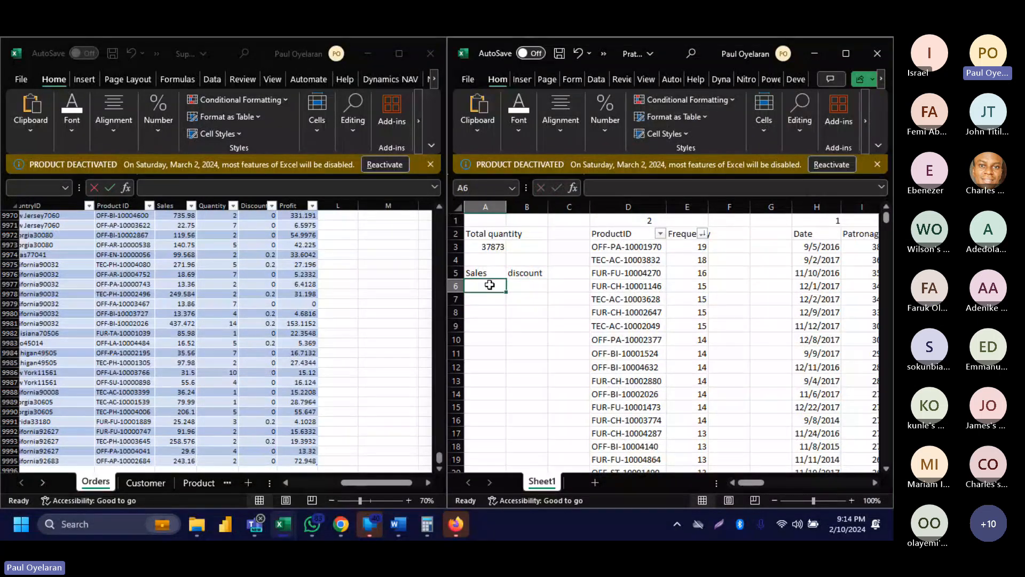
pyautogui.write('=sum')
pyautogui.press('Tab')
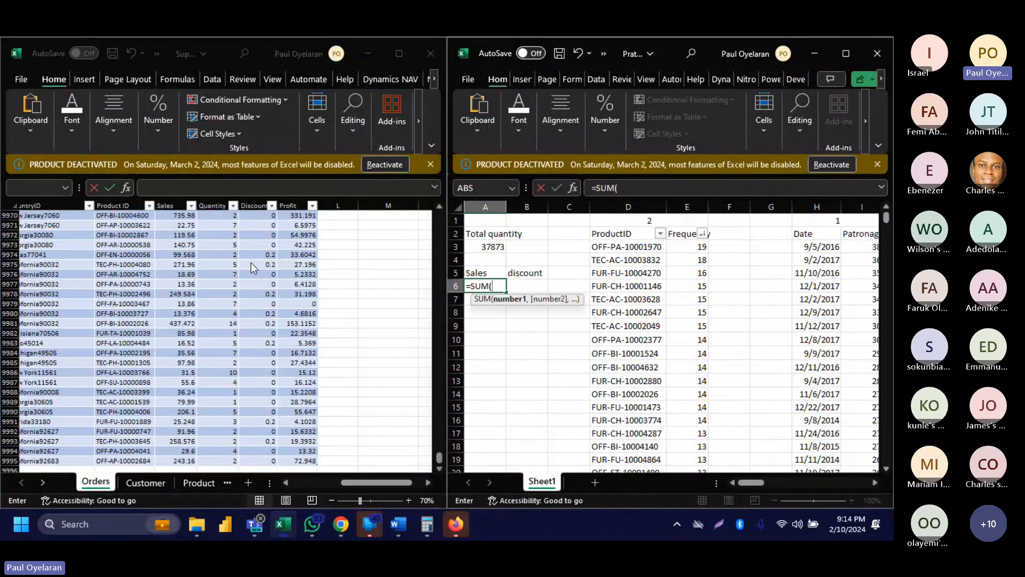
pyautogui.click(261, 306)
pyautogui.hscroll(-3, 261, 306)
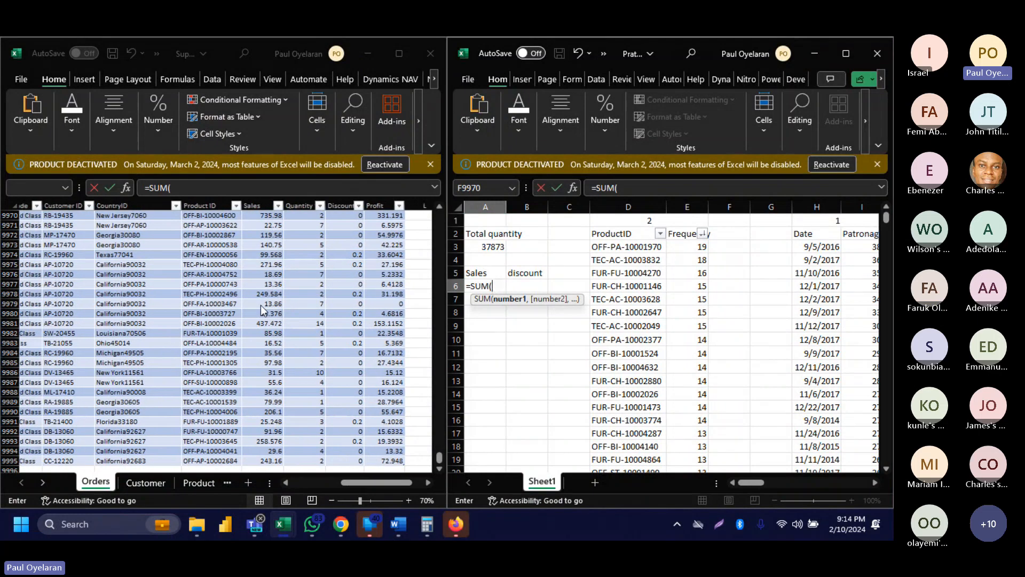
pyautogui.click(262, 201)
pyautogui.press('Return')
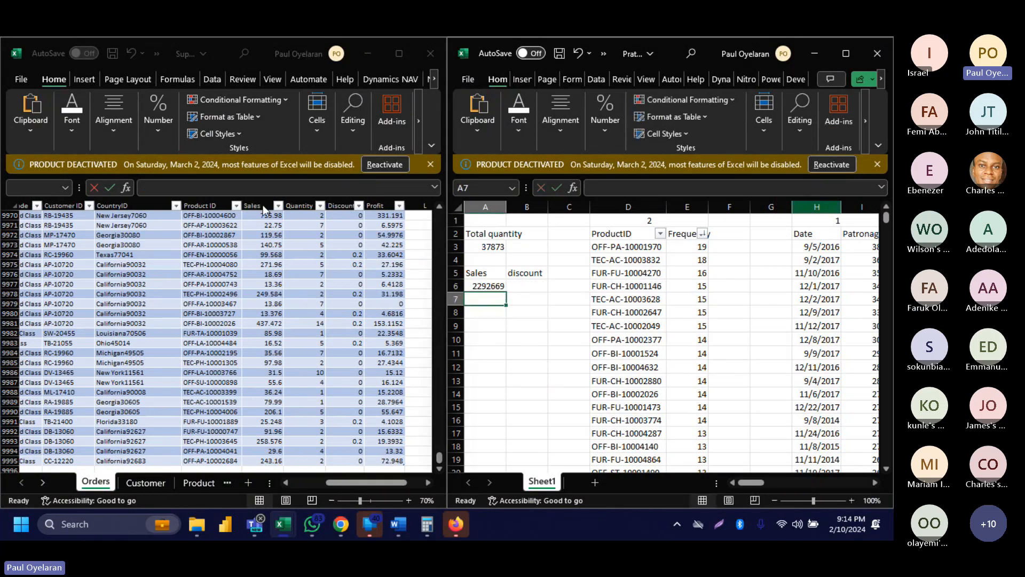
pyautogui.click(490, 285)
# Format the A6 sales total with Comma Style and zero decimals so it reads 2,292,669.
pyautogui.click(606, 131)
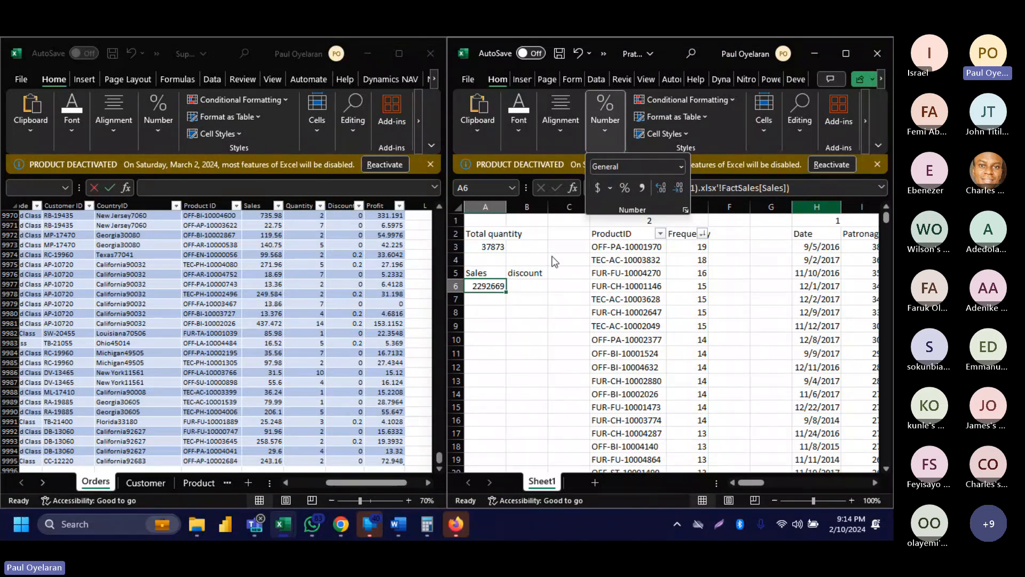
pyautogui.click(643, 188)
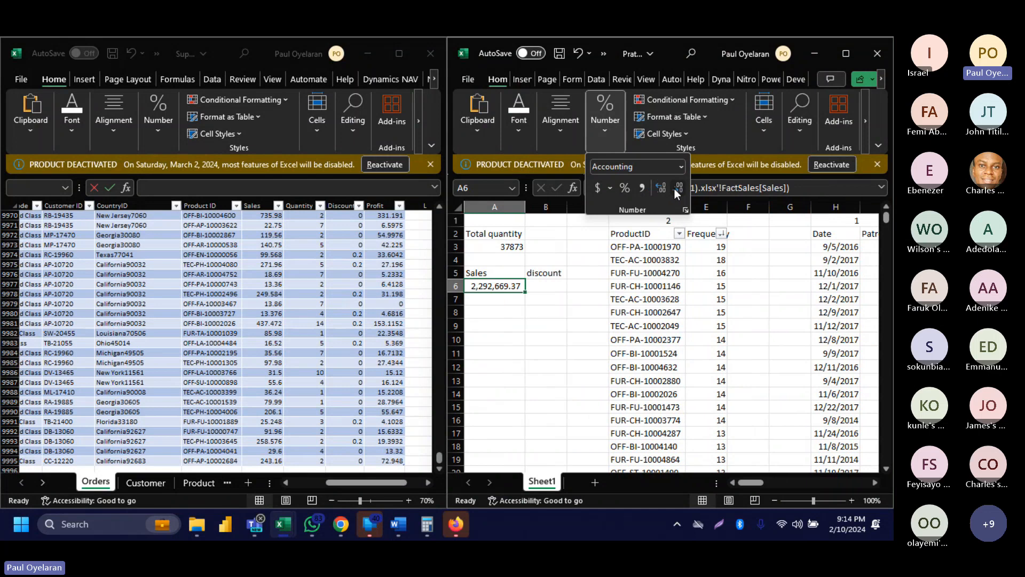
pyautogui.click(674, 188)
pyautogui.click(674, 188)
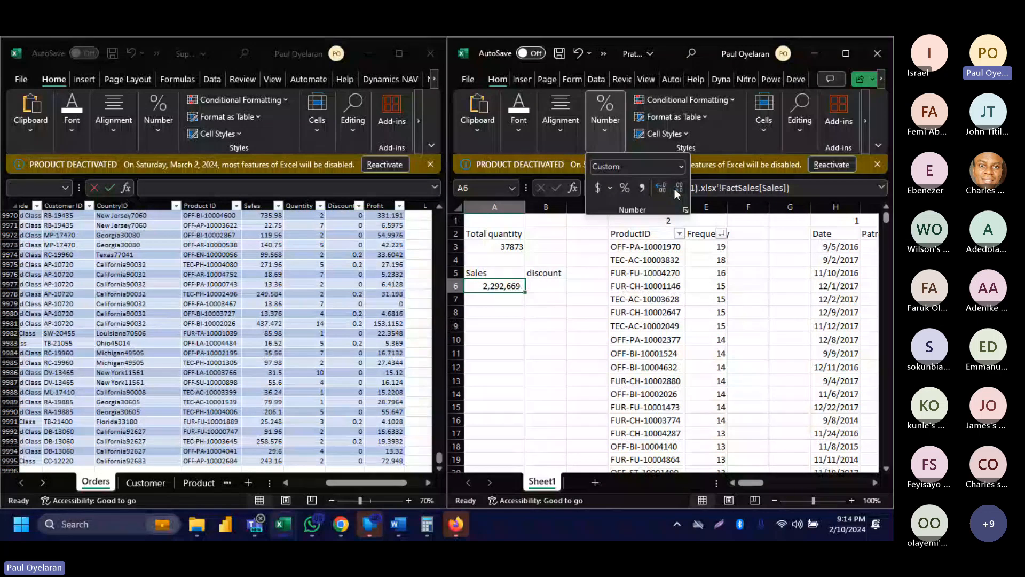
pyautogui.click(548, 294)
pyautogui.click(548, 288)
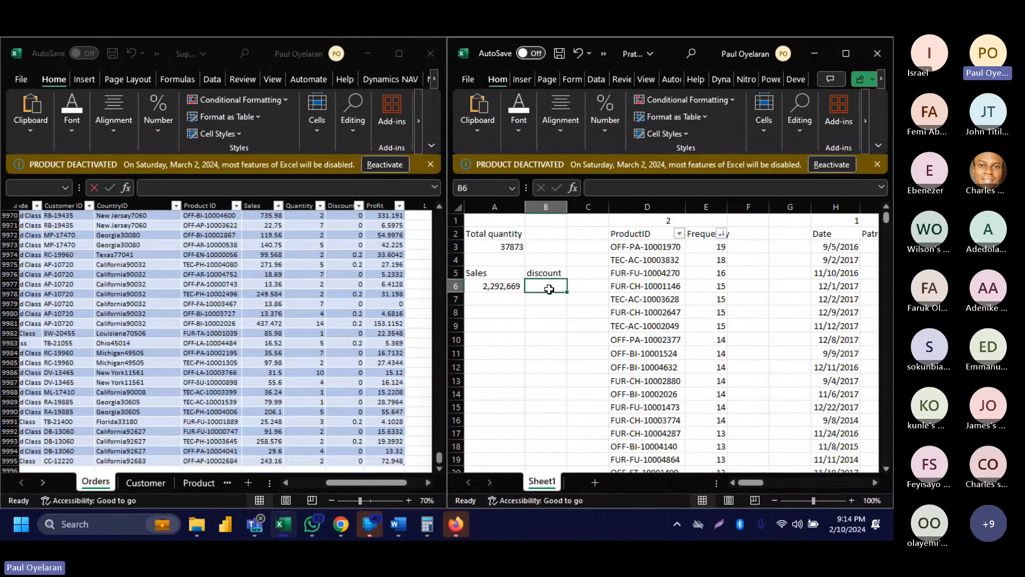
# Enter =SUM(FactSales[Discount]) in B6, totalling the discounts as 1561.09.
pyautogui.write('=s')
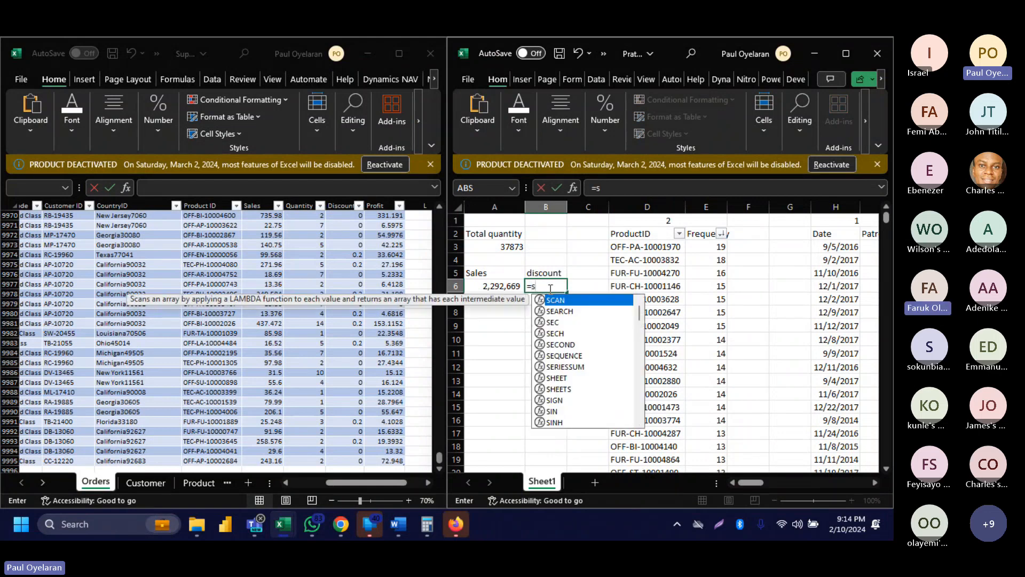
pyautogui.write('um')
pyautogui.press('Tab')
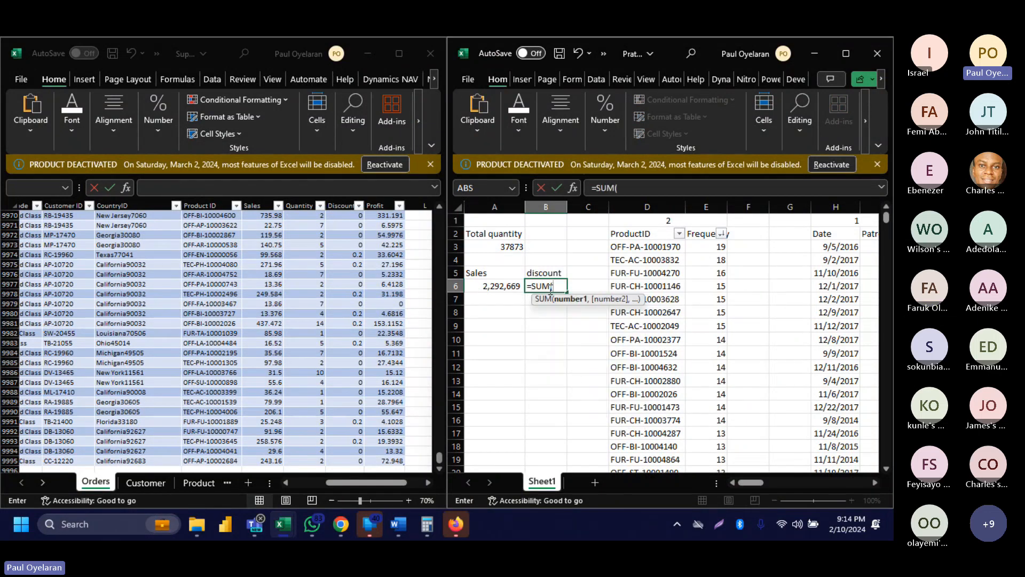
pyautogui.click(354, 224)
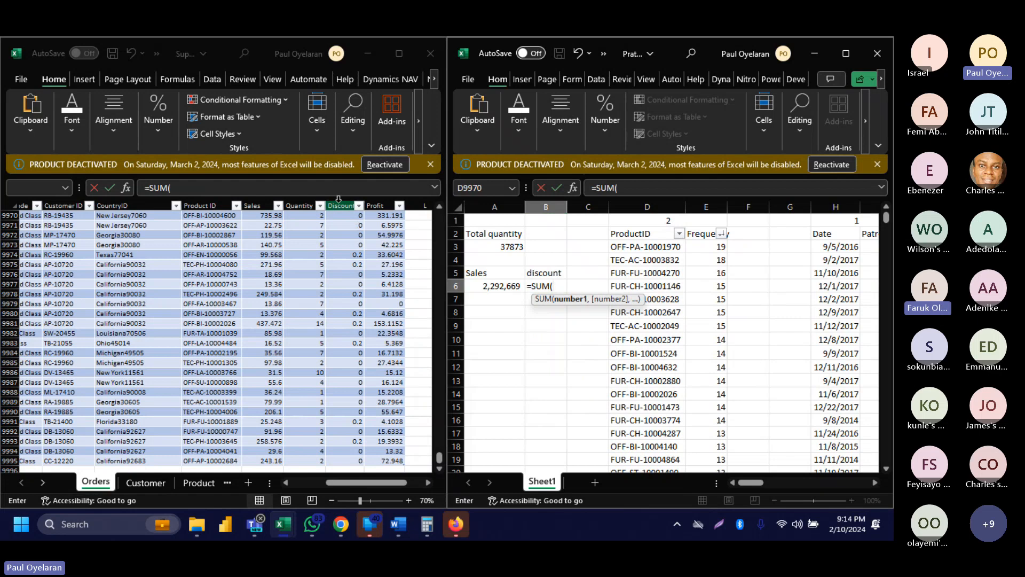
pyautogui.click(339, 199)
pyautogui.write(',')
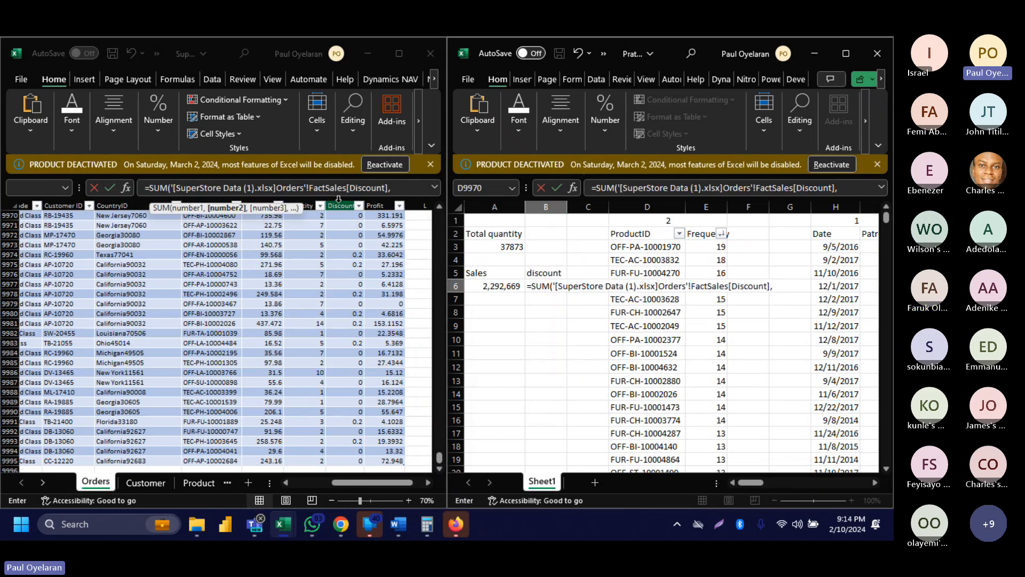
pyautogui.press('Return')
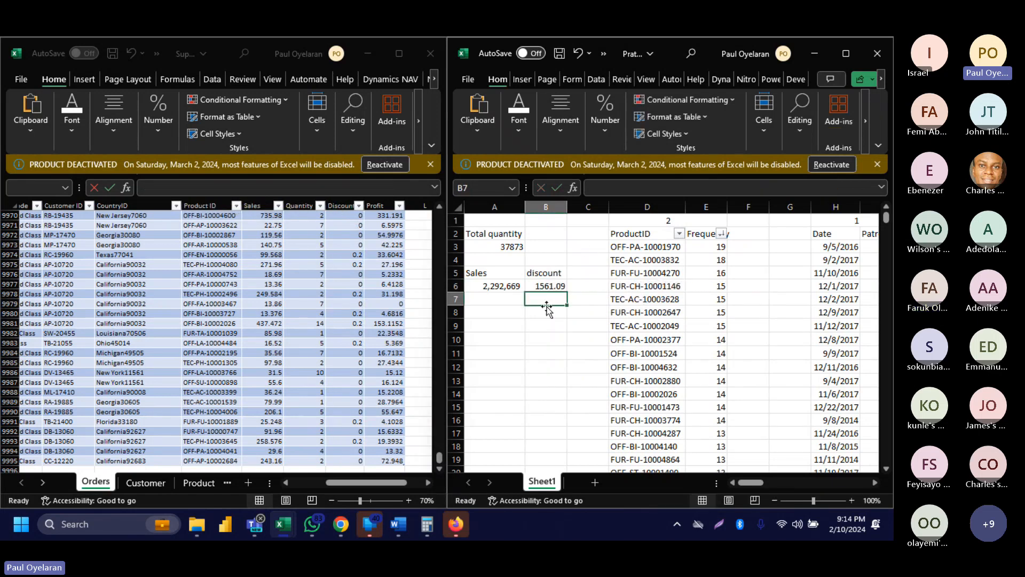
pyautogui.hscroll(5, 572, 341)
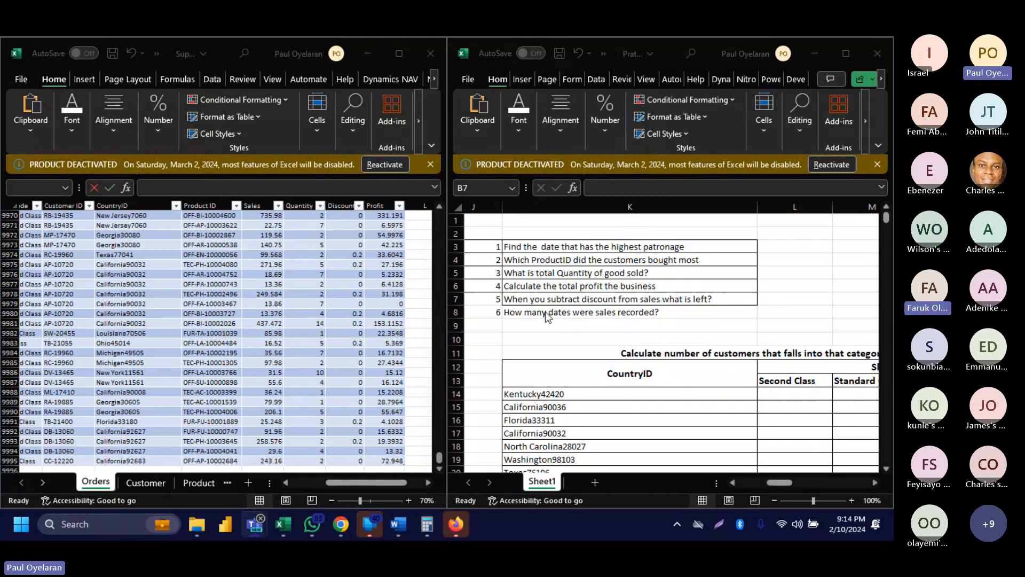
pyautogui.hscroll(-5, 545, 311)
pyautogui.click(493, 313)
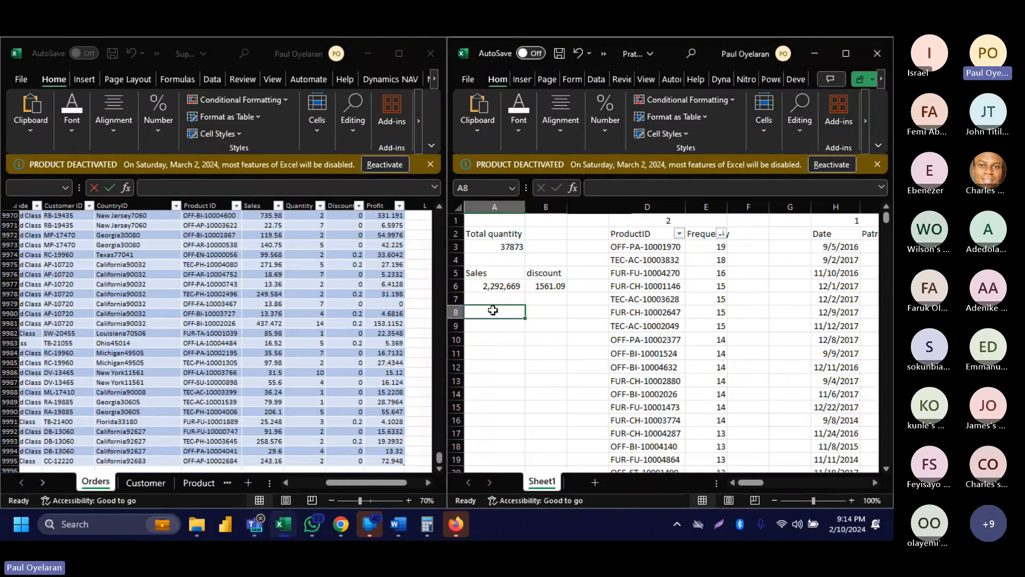
# Label cell A8 'sales-discount'.
pyautogui.write('sl')
pyautogui.press('BackSpace')
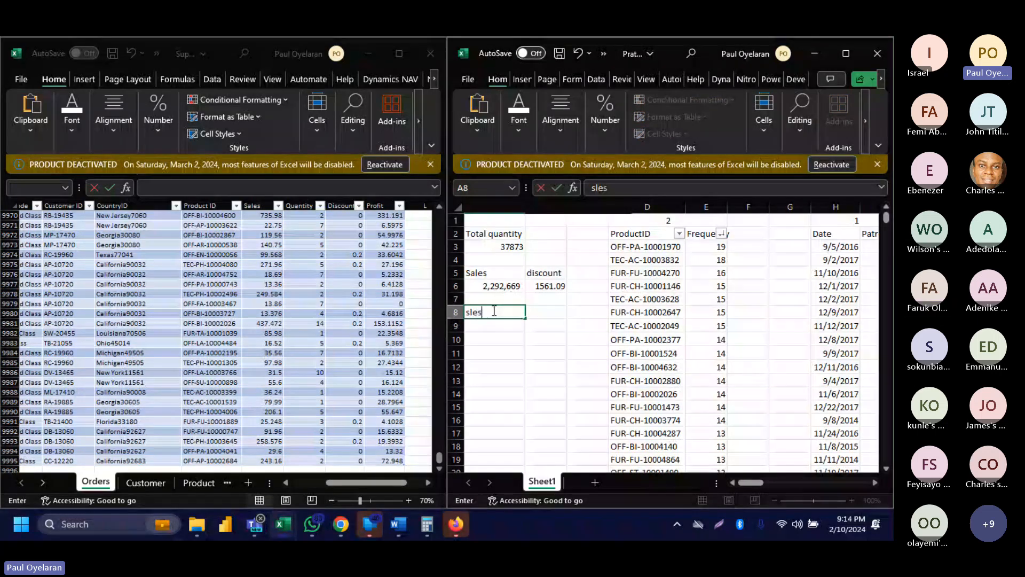
pyautogui.write('ales-discount')
pyautogui.press('Tab')
# Enter =A6-B6 in B8, showing sales minus discount as 2,291,108.
pyautogui.write('=')
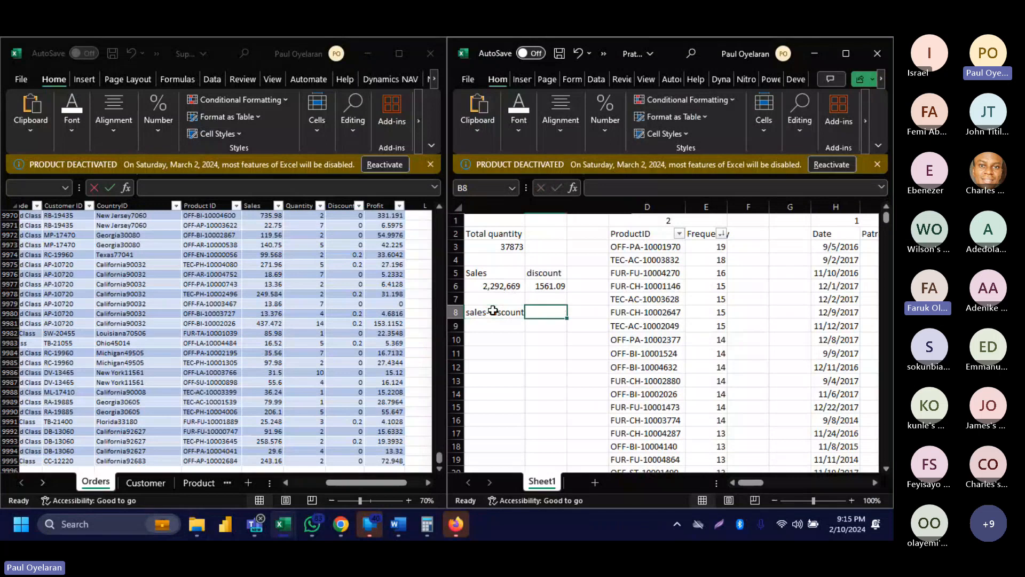
pyautogui.click(490, 287)
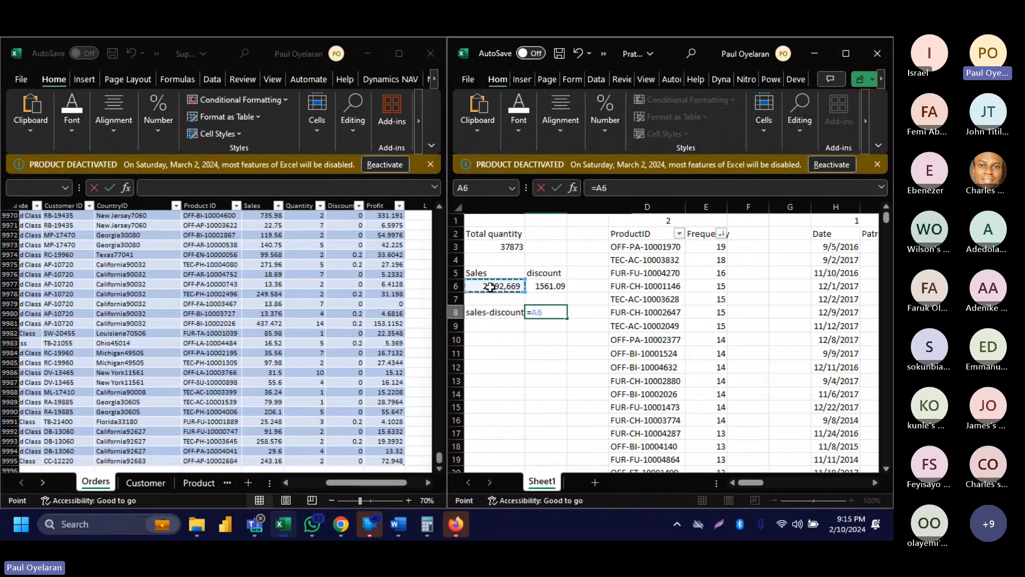
pyautogui.click(833, 435)
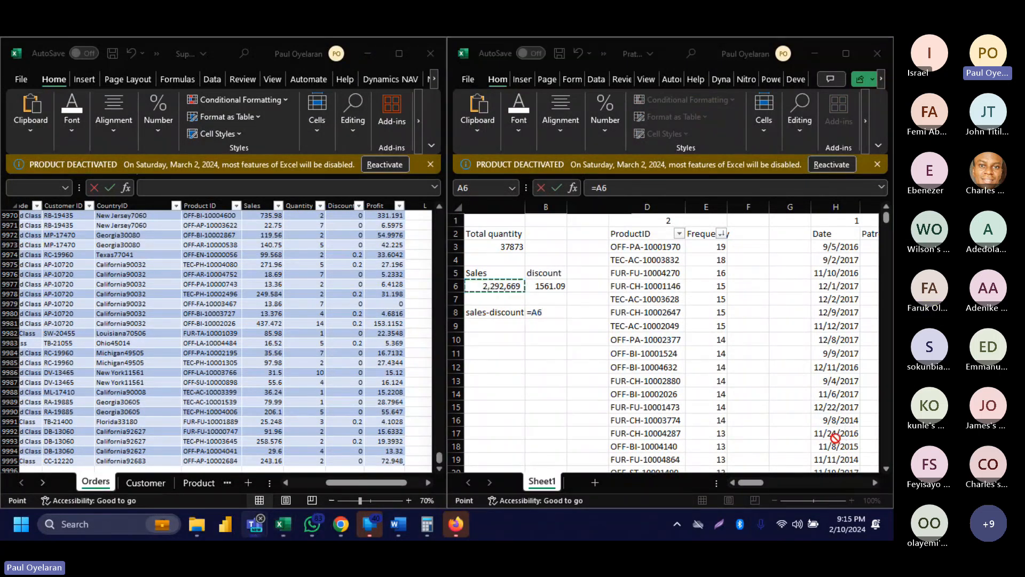
pyautogui.click(550, 313)
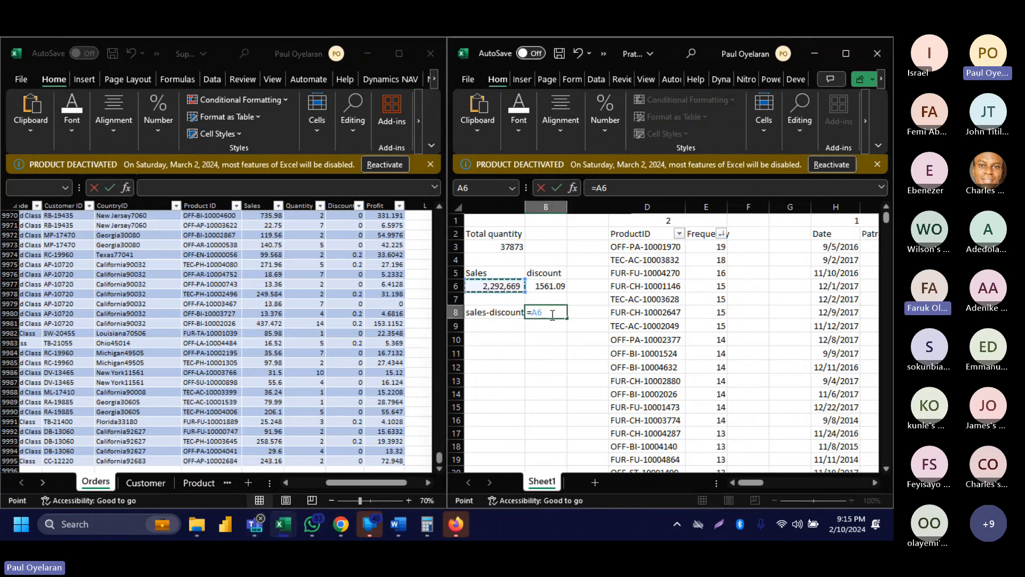
pyautogui.write('-')
pyautogui.click(547, 284)
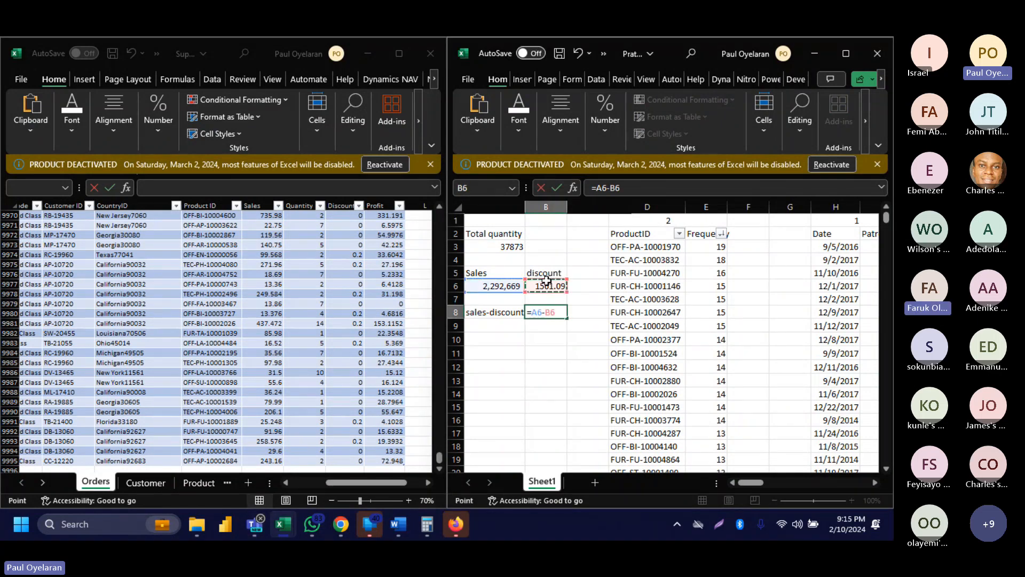
pyautogui.press('Return')
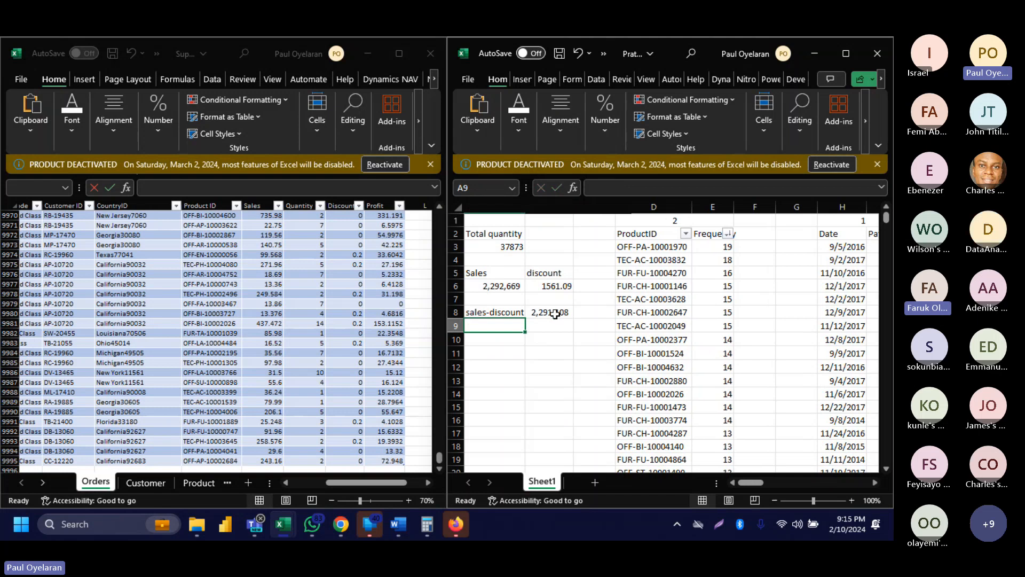
pyautogui.click(556, 314)
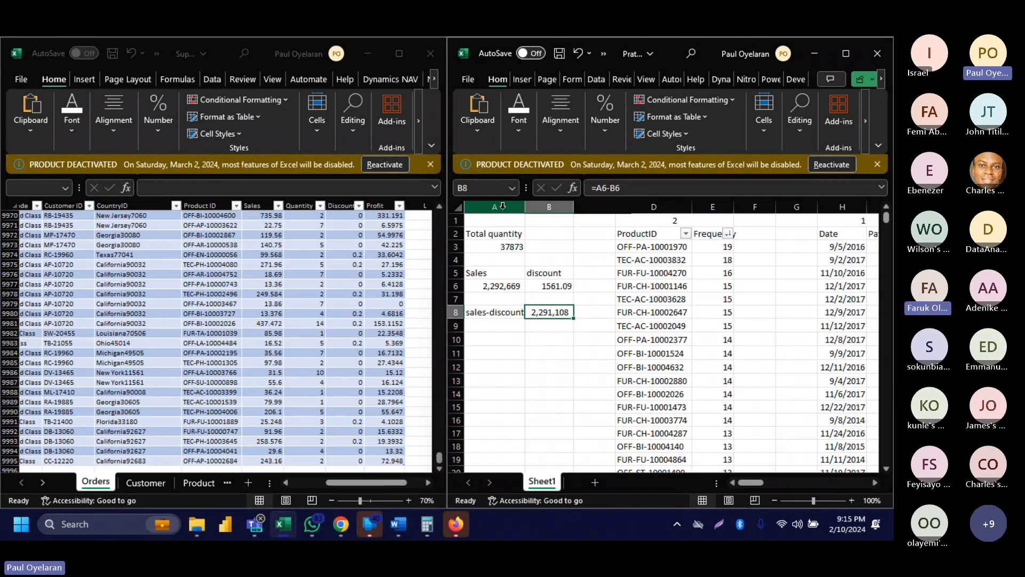
pyautogui.hscroll(5, 588, 326)
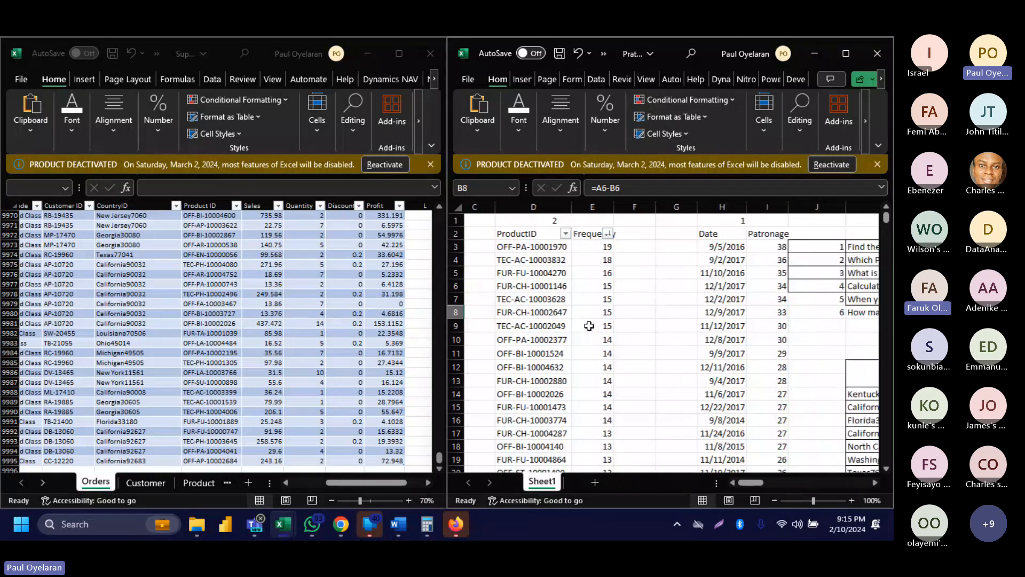
pyautogui.hscroll(3, 589, 325)
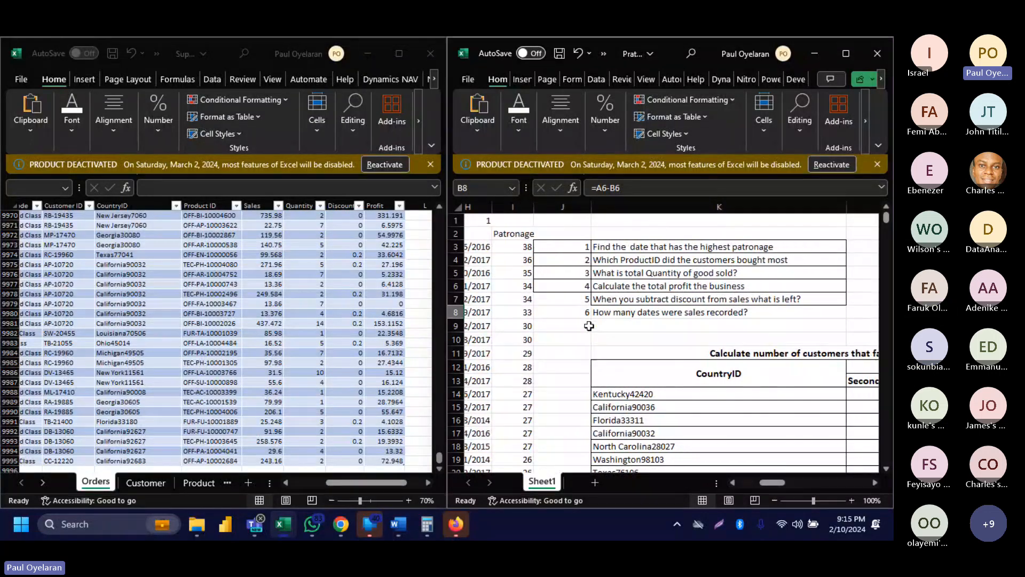
pyautogui.hscroll(-8, 588, 325)
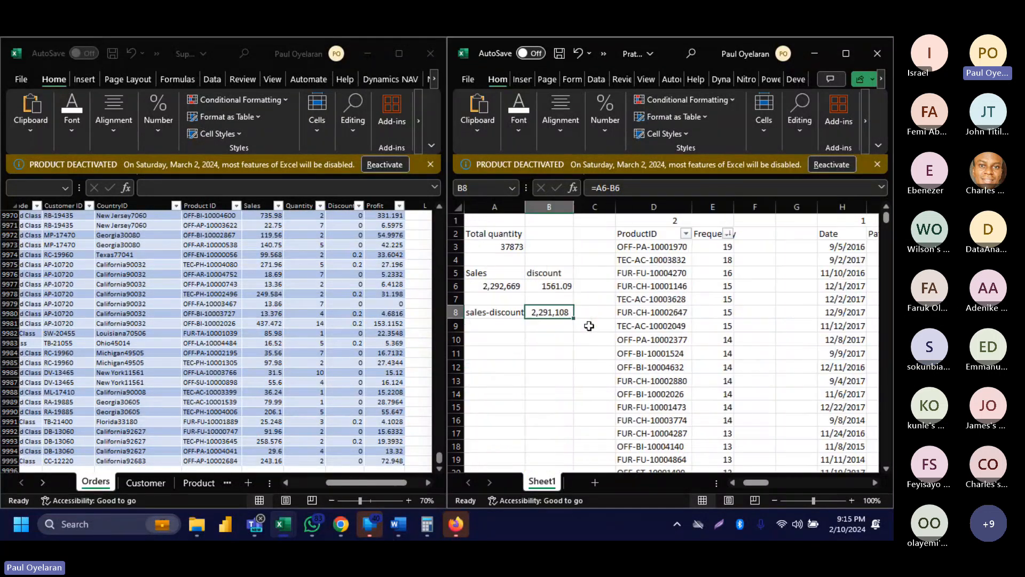
pyautogui.click(501, 337)
# Enter =COUNT(FactSales[Order ID]) in A10, which returns 0.
pyautogui.write('=co')
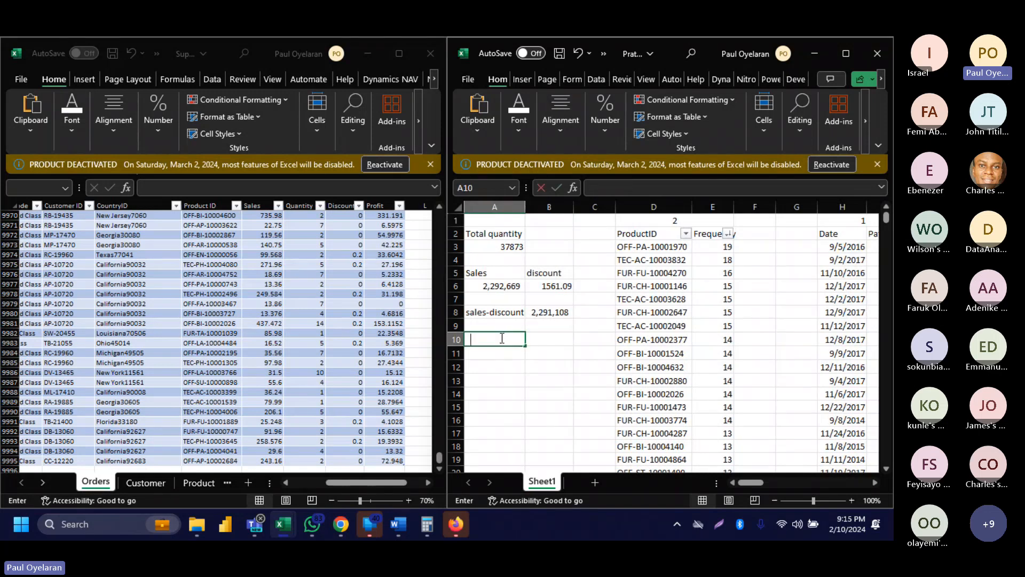
pyautogui.write('un')
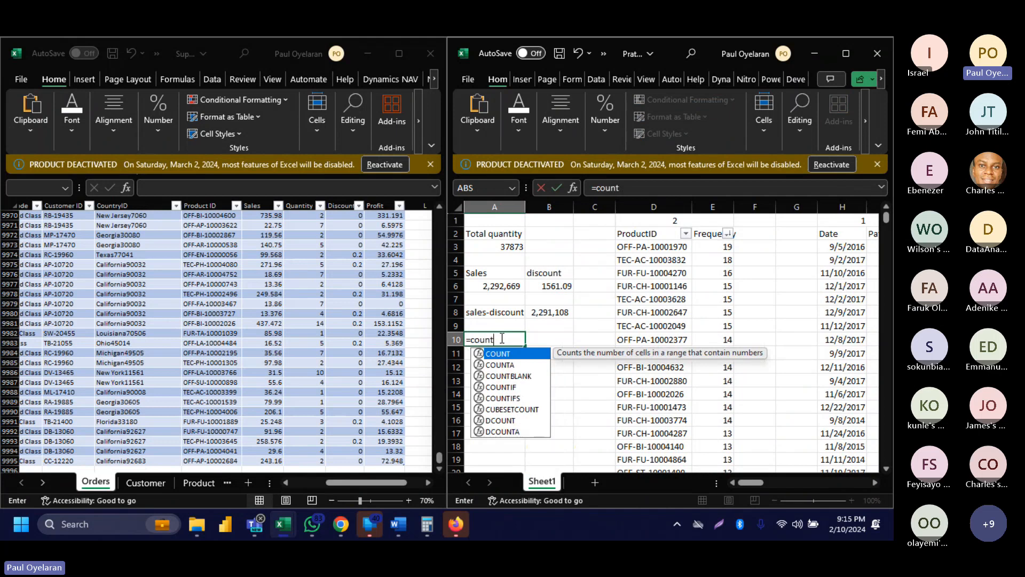
pyautogui.write('t')
pyautogui.press('Tab')
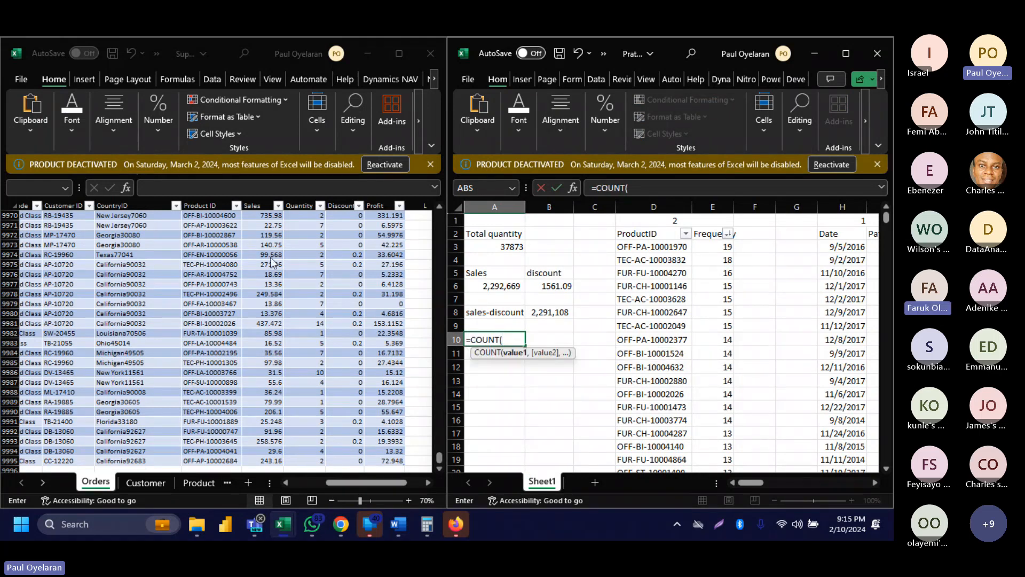
pyautogui.click(150, 270)
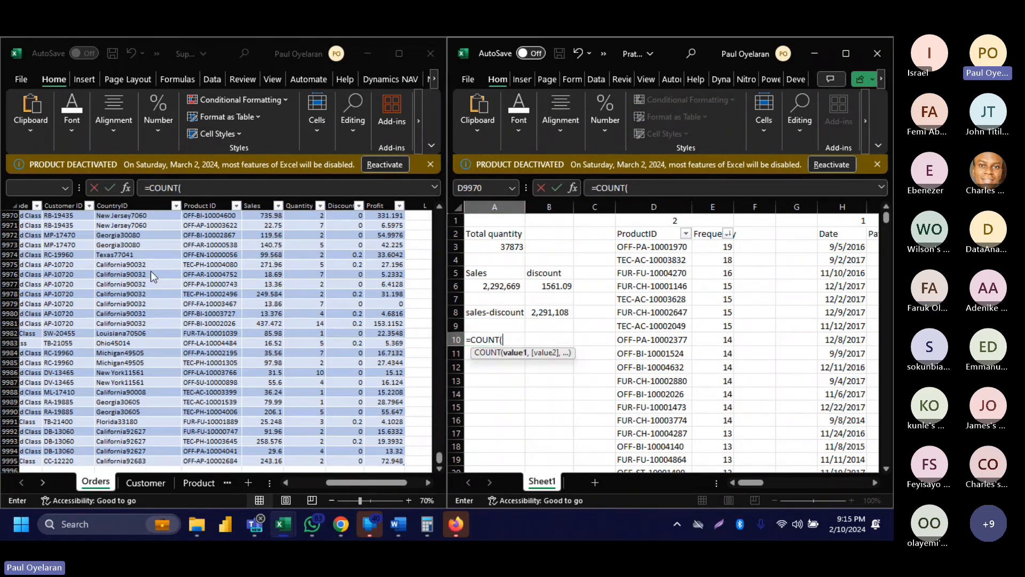
pyautogui.hscroll(-4, 150, 270)
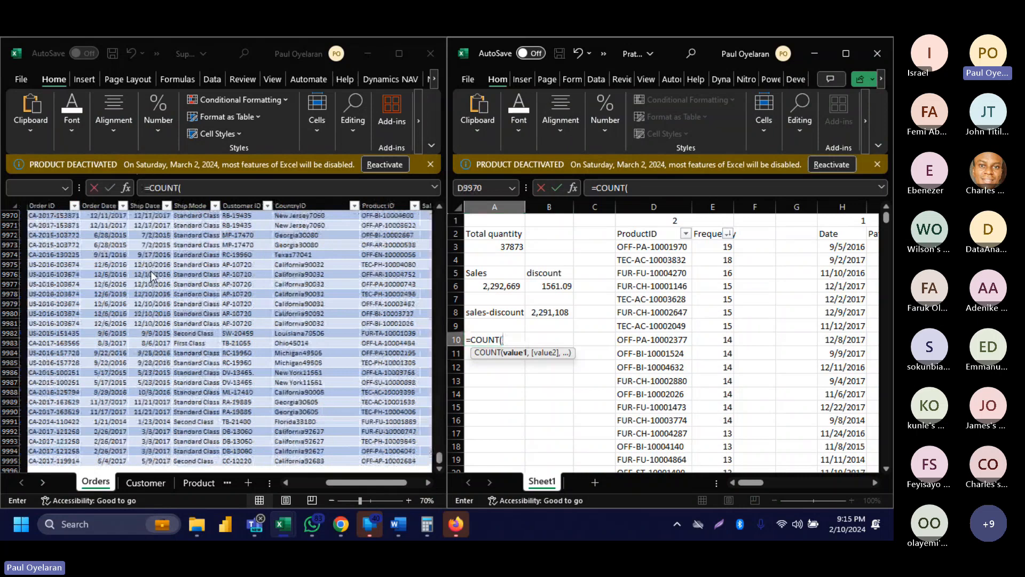
pyautogui.click(47, 205)
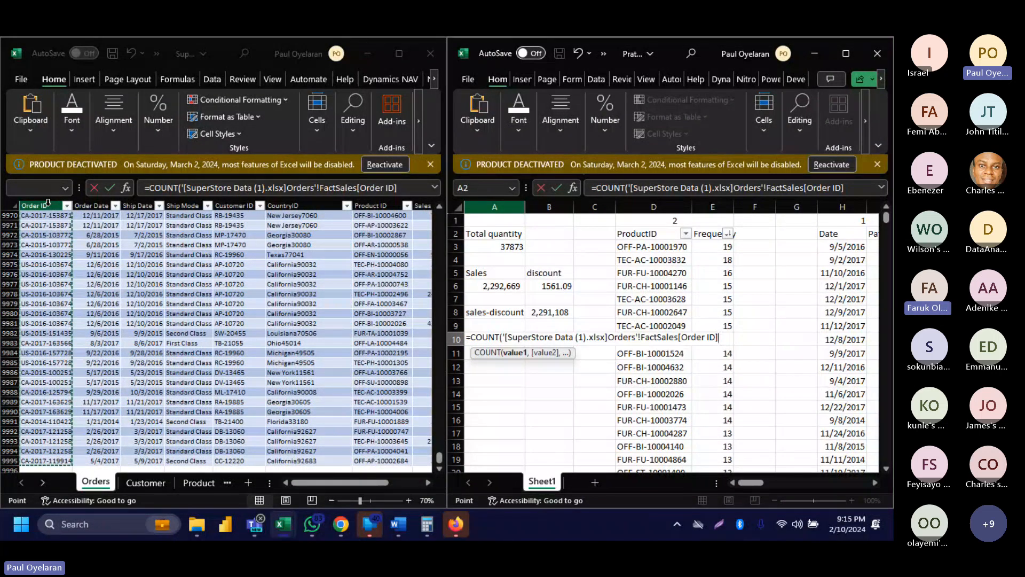
pyautogui.press('Return')
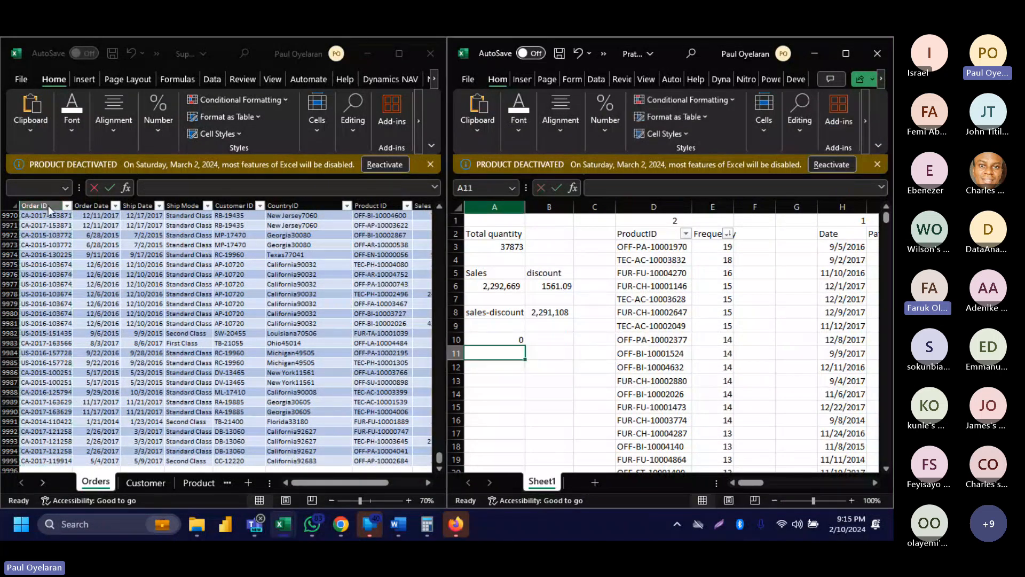
pyautogui.click(481, 343)
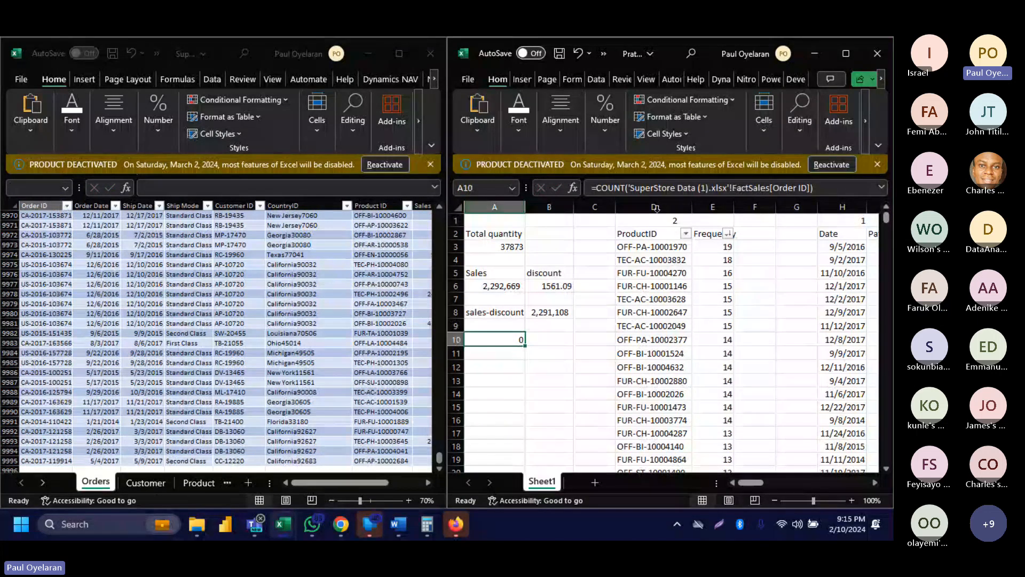
# Change the A10 formula from COUNT to COUNTA over FactSales Order ID, returning 9994.
pyautogui.click(626, 185)
pyautogui.write('A')
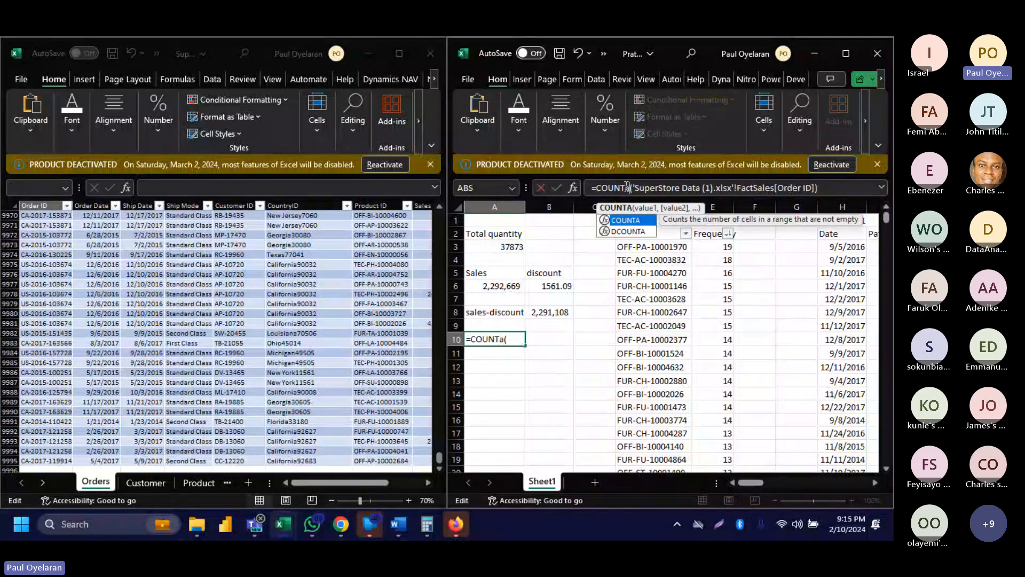
pyautogui.press('Return')
pyautogui.click(513, 337)
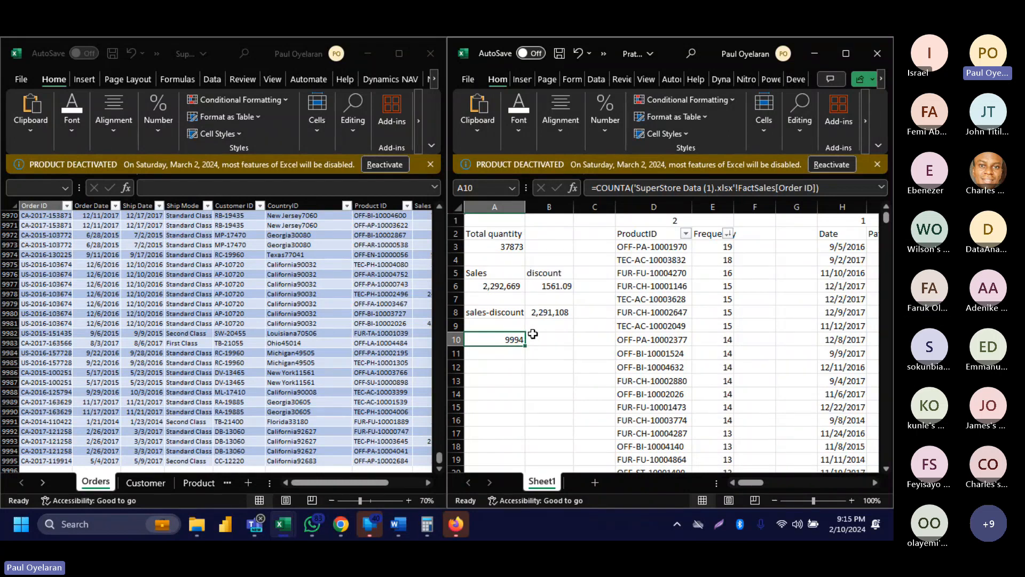
# Select the whole Date column to read its entry count of 1239 in the status bar.
pyautogui.hscroll(3, 533, 333)
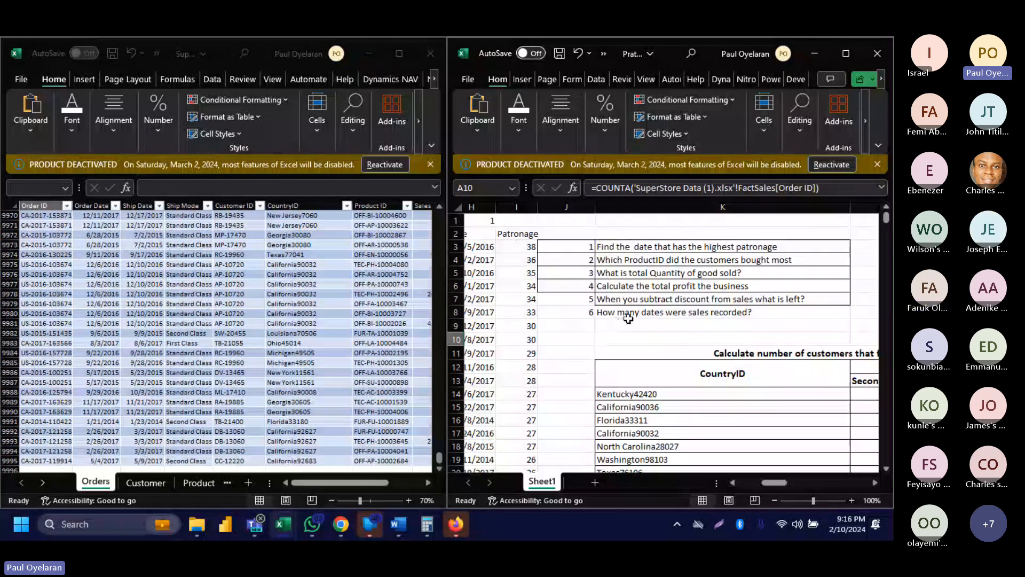
pyautogui.hscroll(-5, 637, 312)
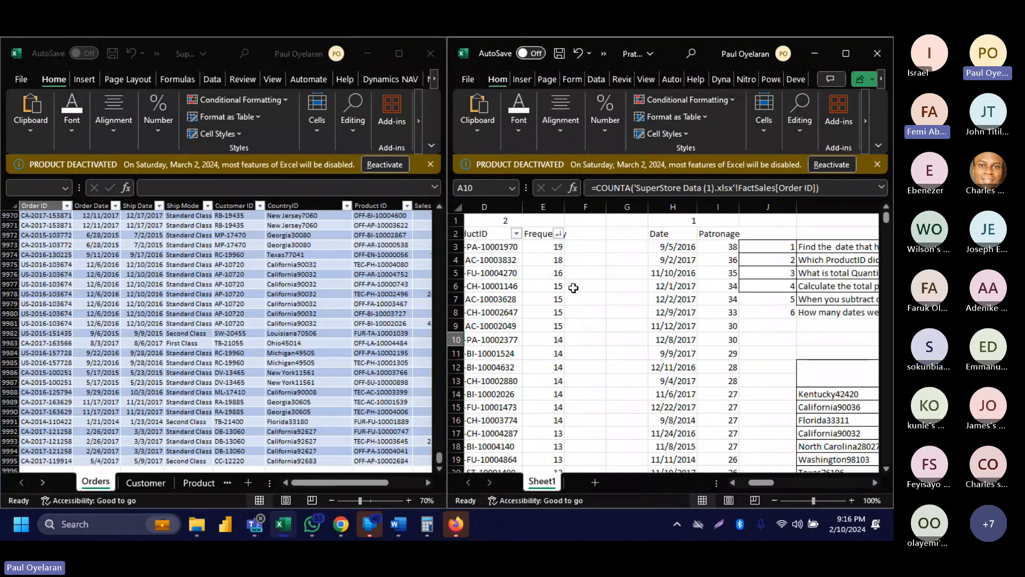
pyautogui.hscroll(-3, 573, 288)
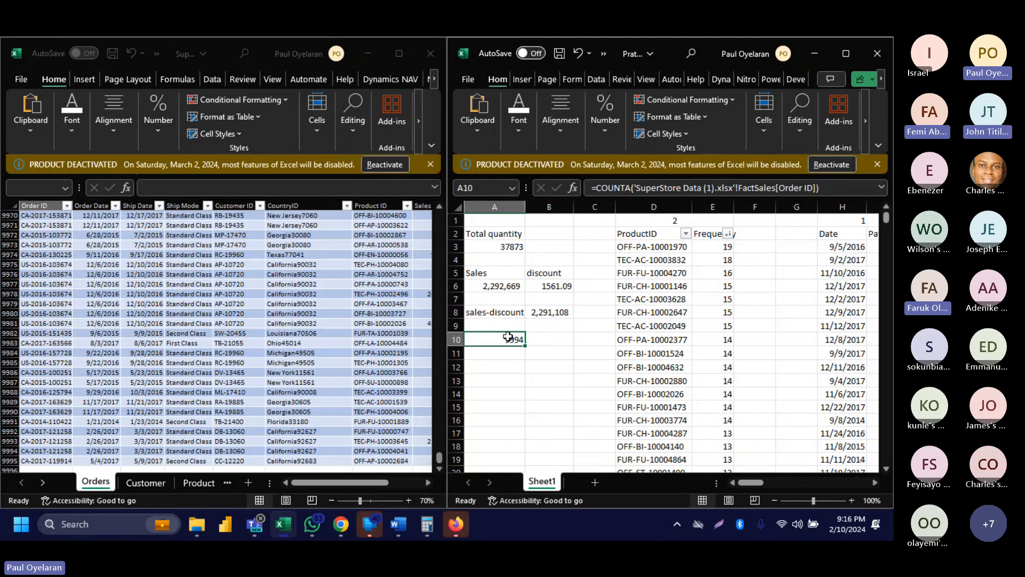
pyautogui.hscroll(1, 511, 338)
pyautogui.hscroll(-1, 511, 338)
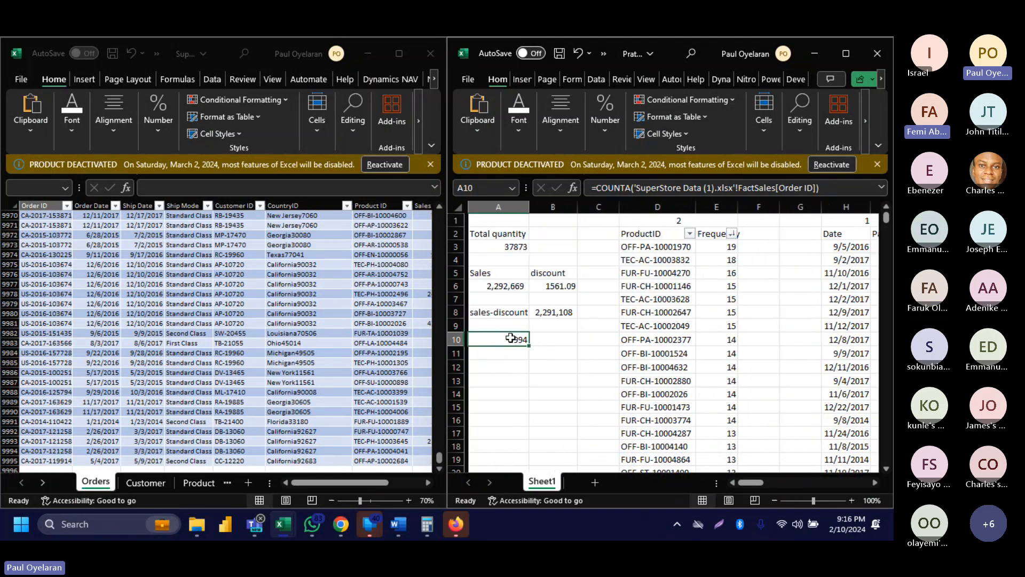
pyautogui.click(848, 246)
pyautogui.click(836, 206)
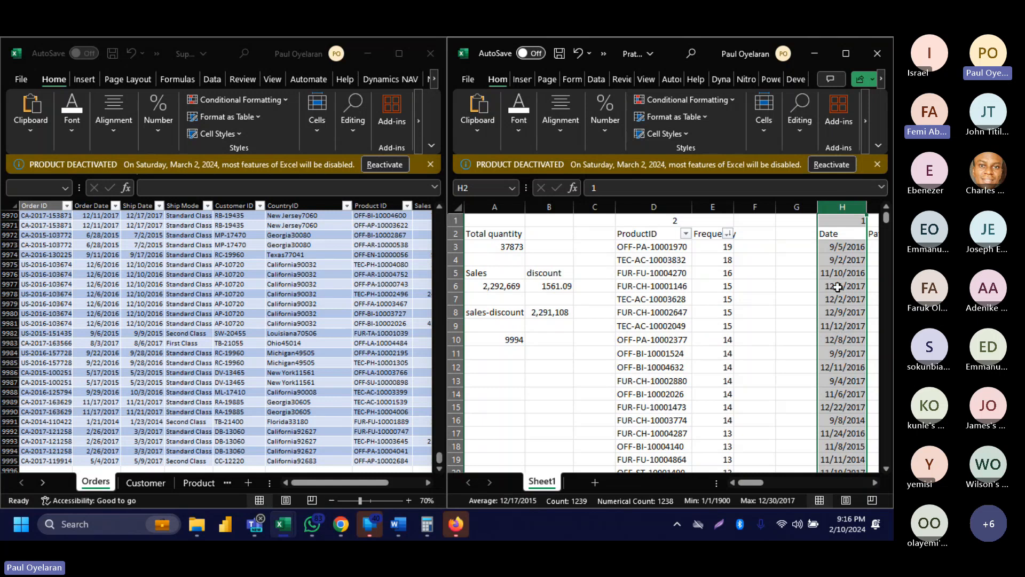
pyautogui.click(780, 360)
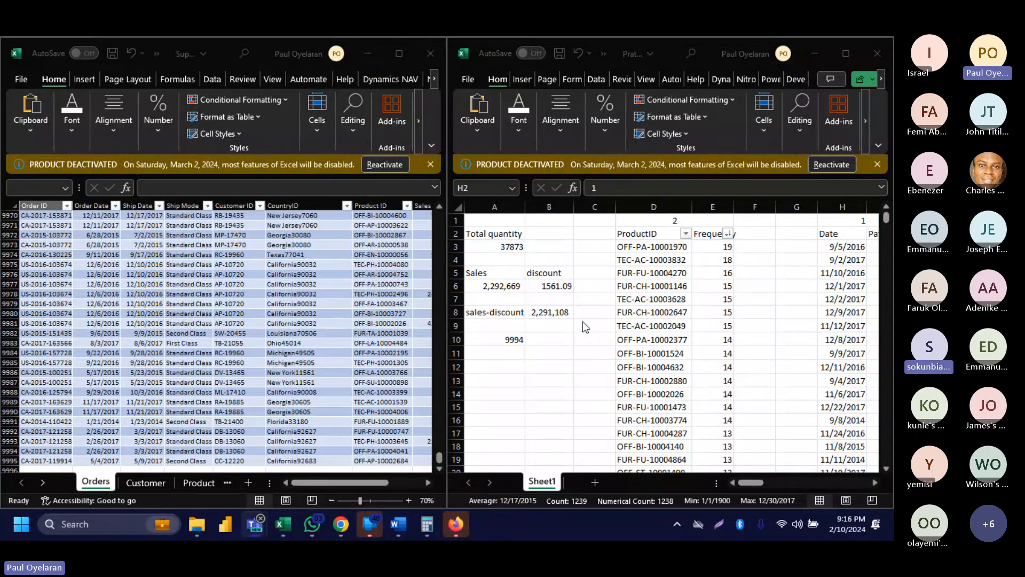
pyautogui.click(840, 207)
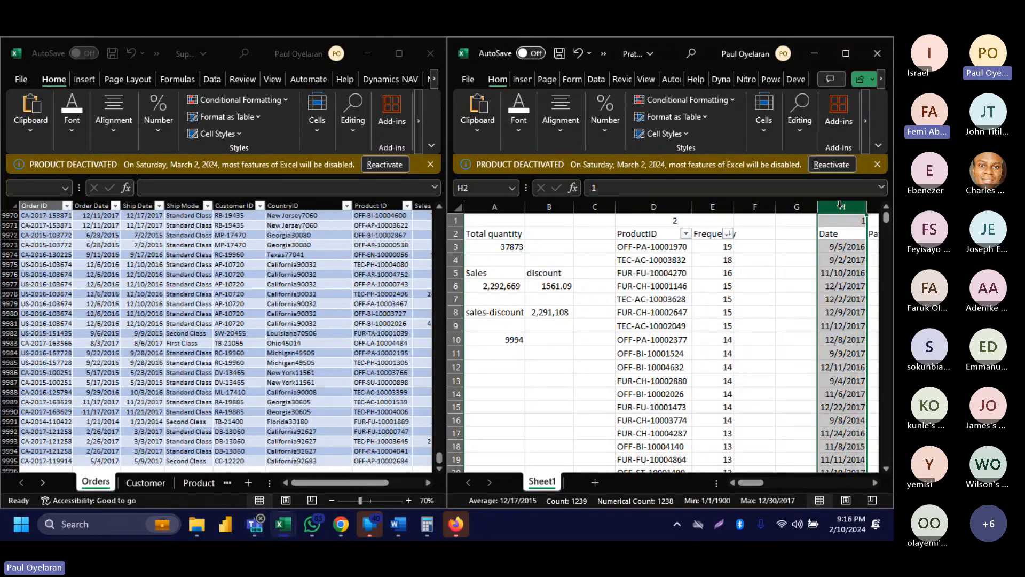
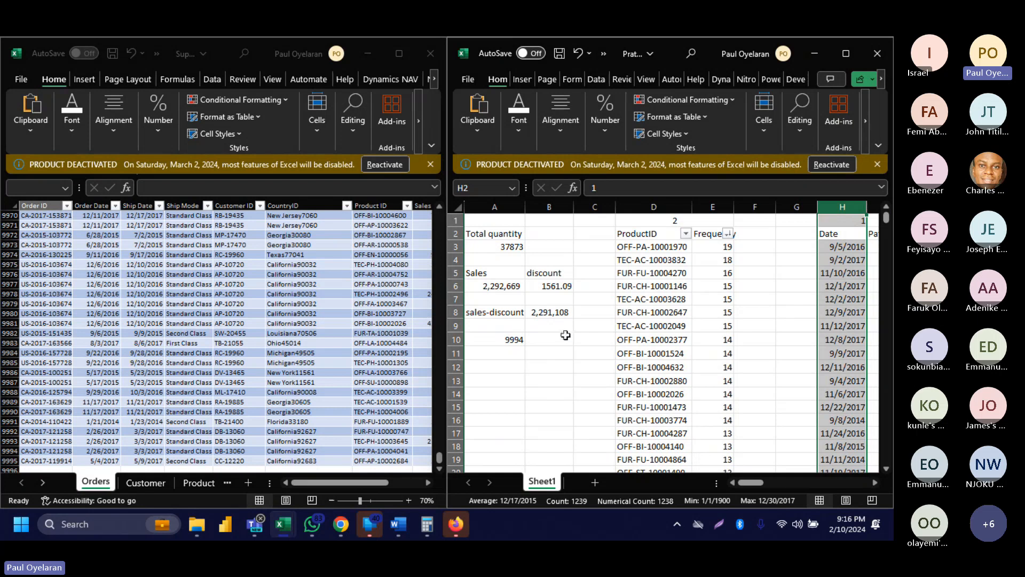
# Change A10 to =COUNTA(H3:H1239), counting the 1237 entries in the Date column.
pyautogui.click(512, 339)
pyautogui.moveTo(827, 189); pyautogui.dragTo(635, 197)
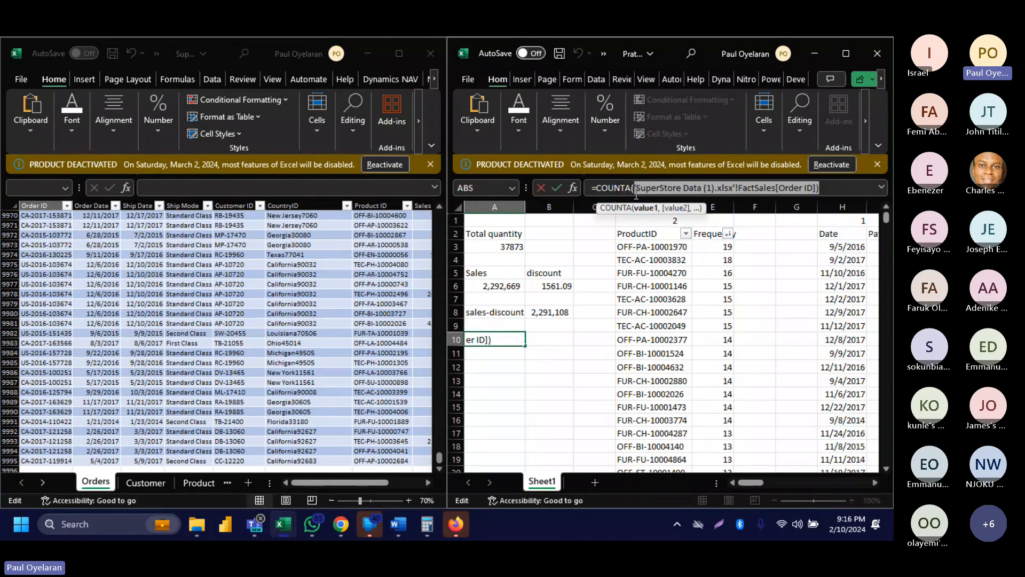
pyautogui.press('BackSpace')
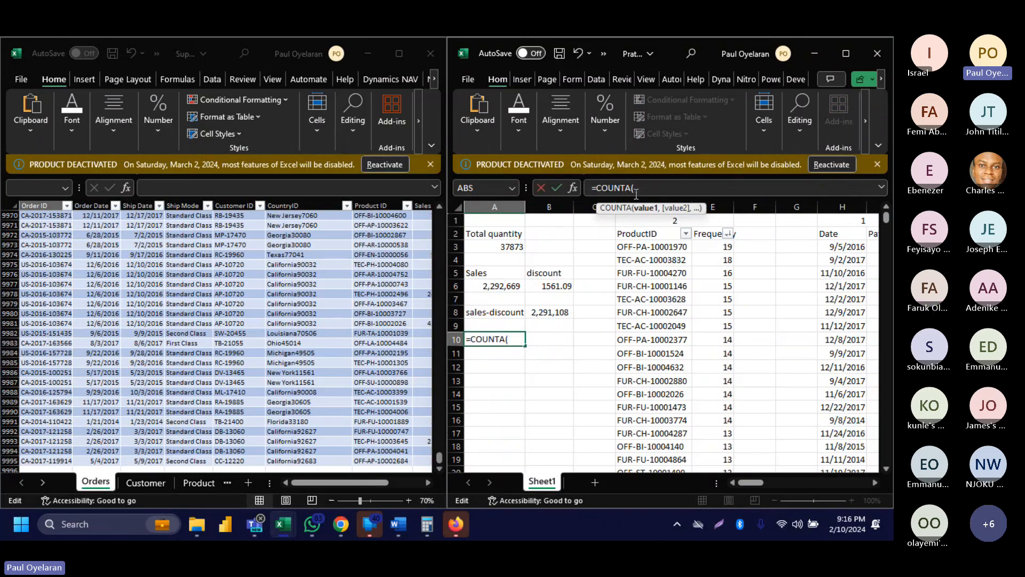
pyautogui.click(849, 245)
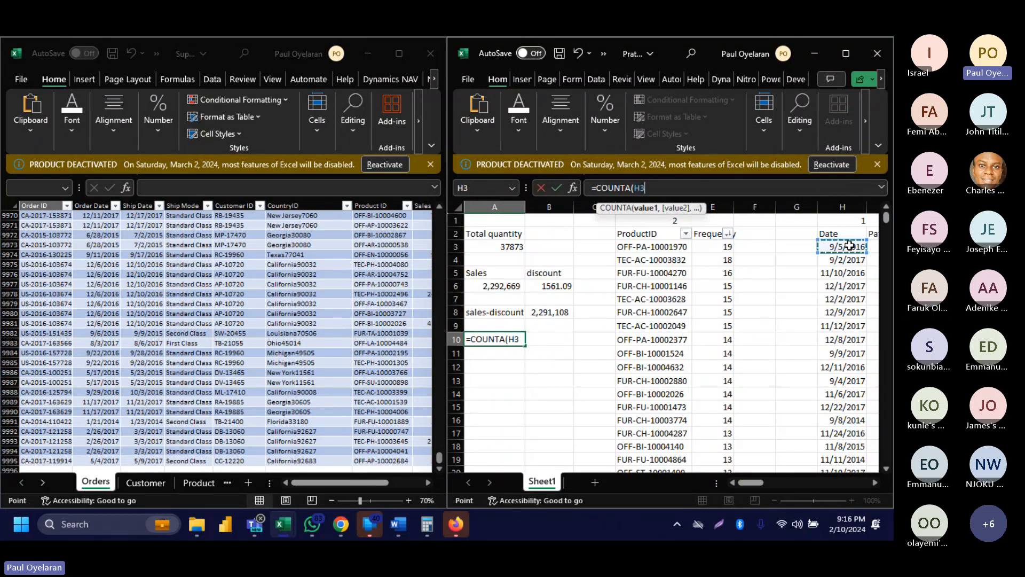
pyautogui.hotkey('ctrl', 'shift', 'Down')
pyautogui.press('Return')
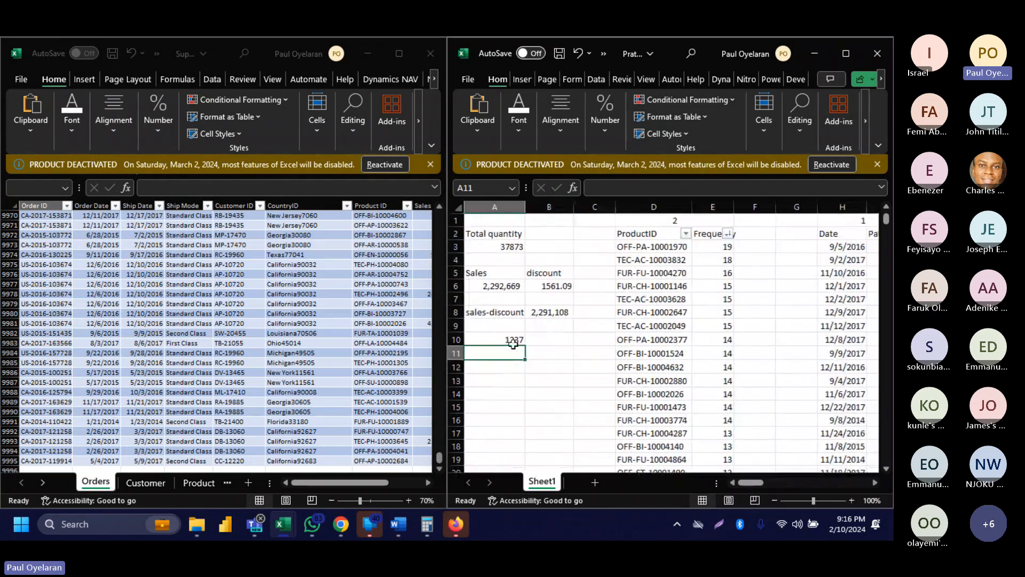
pyautogui.click(501, 338)
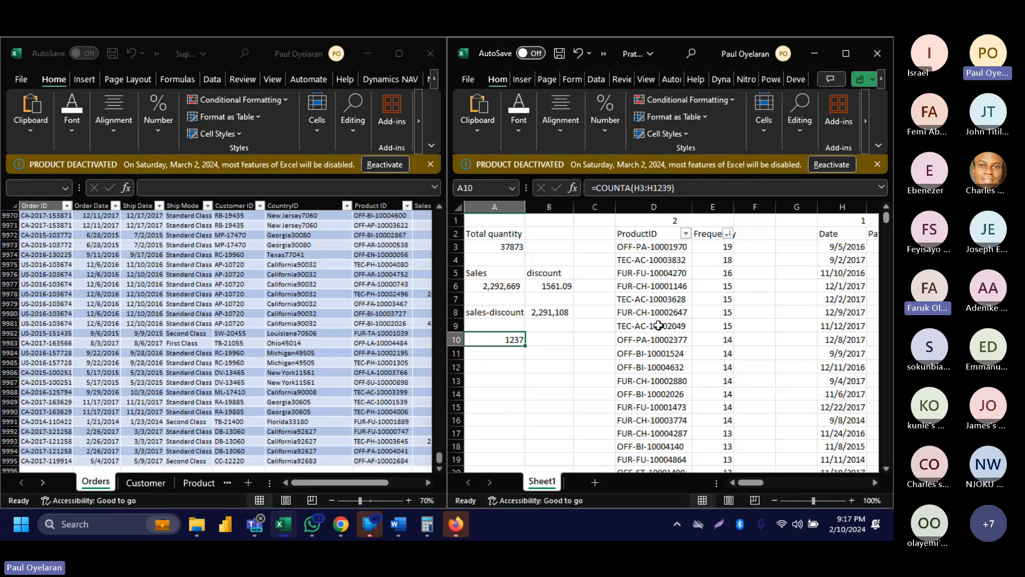
pyautogui.hscroll(6, 658, 325)
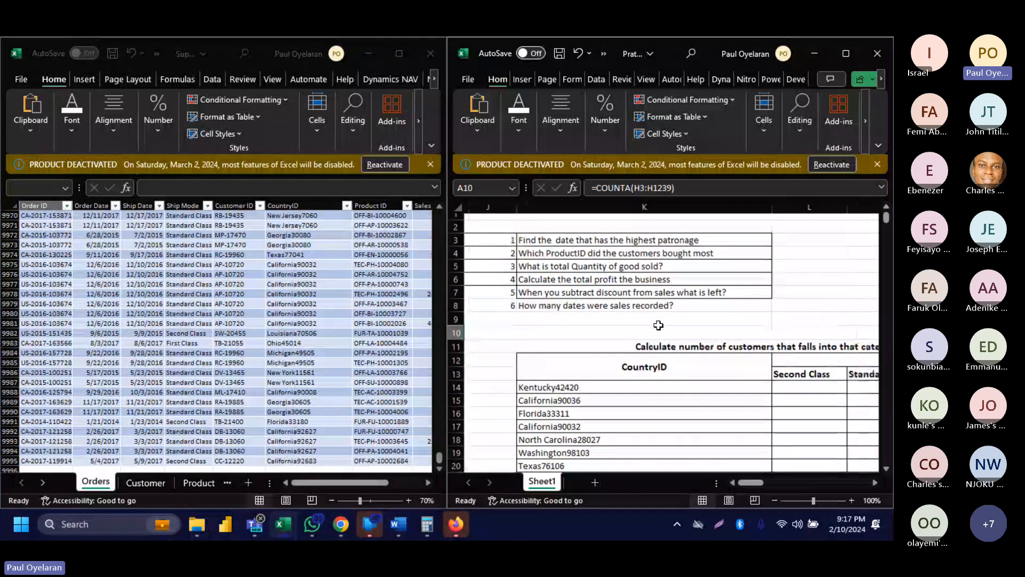
# Start =COUNTIF( in L14, the Kentucky42420 Second Class cell of the Ship Mode table.
pyautogui.scroll(-2, 658, 326)
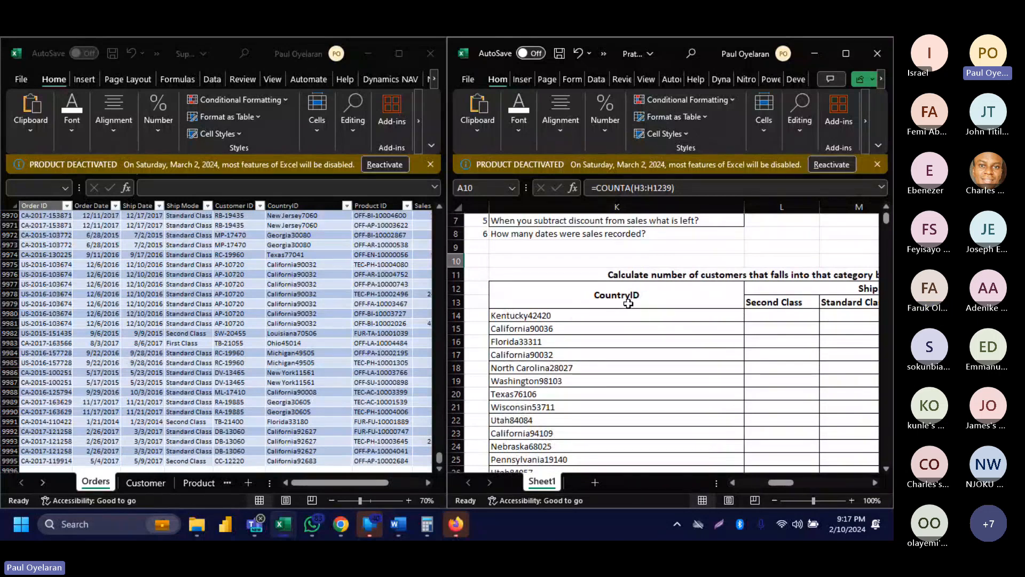
pyautogui.hscroll(2, 808, 371)
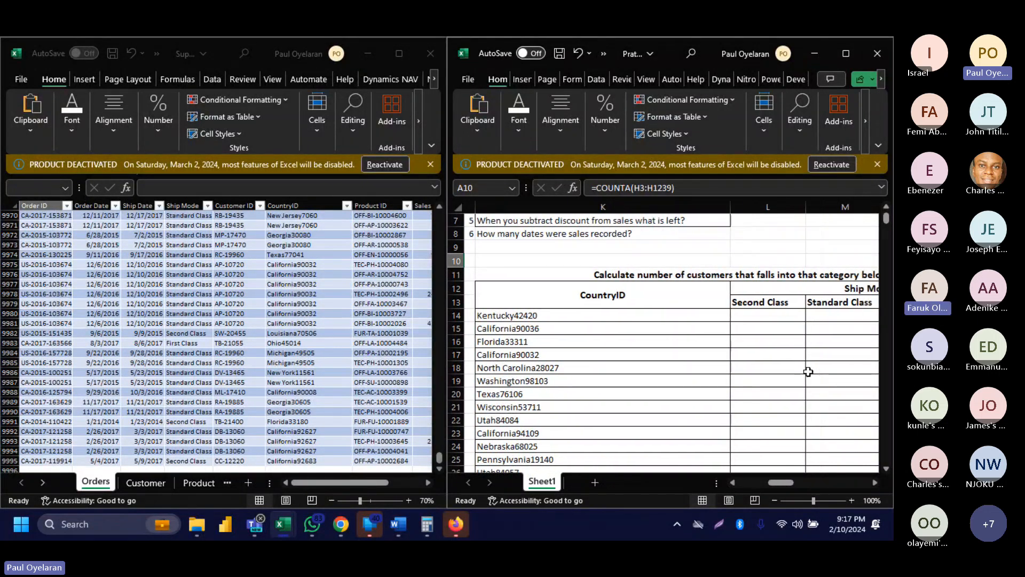
pyautogui.hscroll(3, 796, 307)
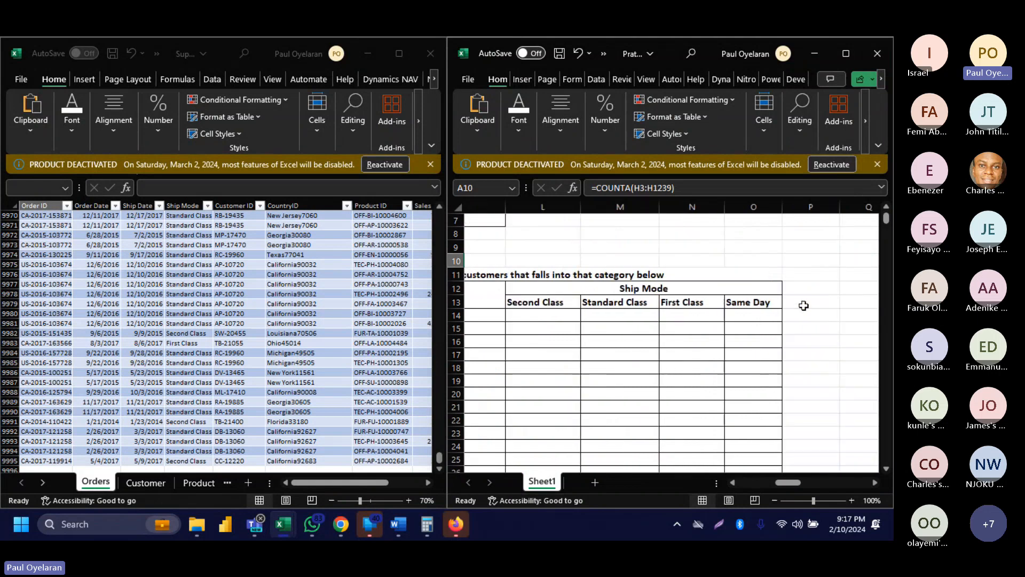
pyautogui.hscroll(-5, 803, 305)
pyautogui.scroll(1, 803, 305)
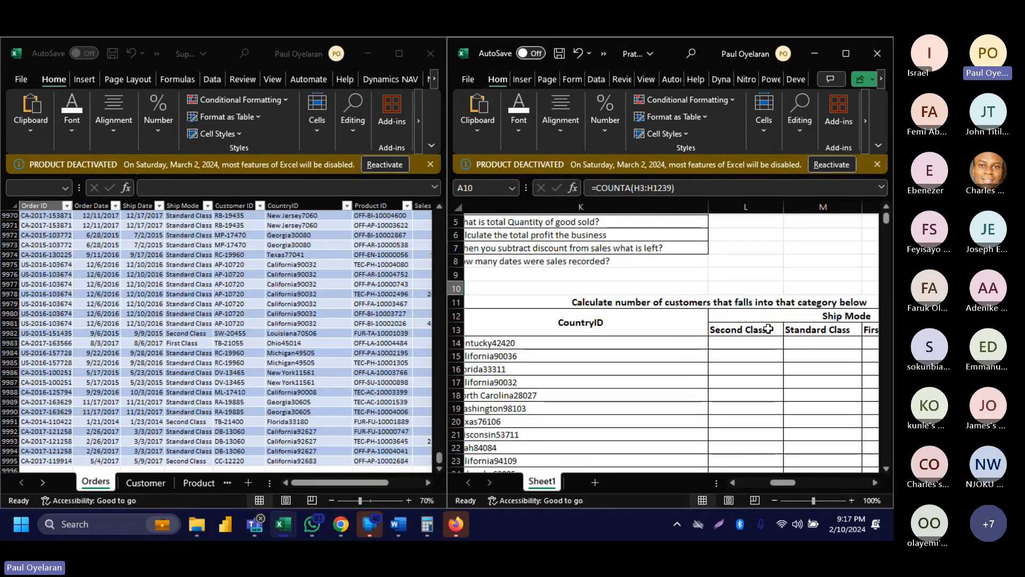
pyautogui.click(744, 344)
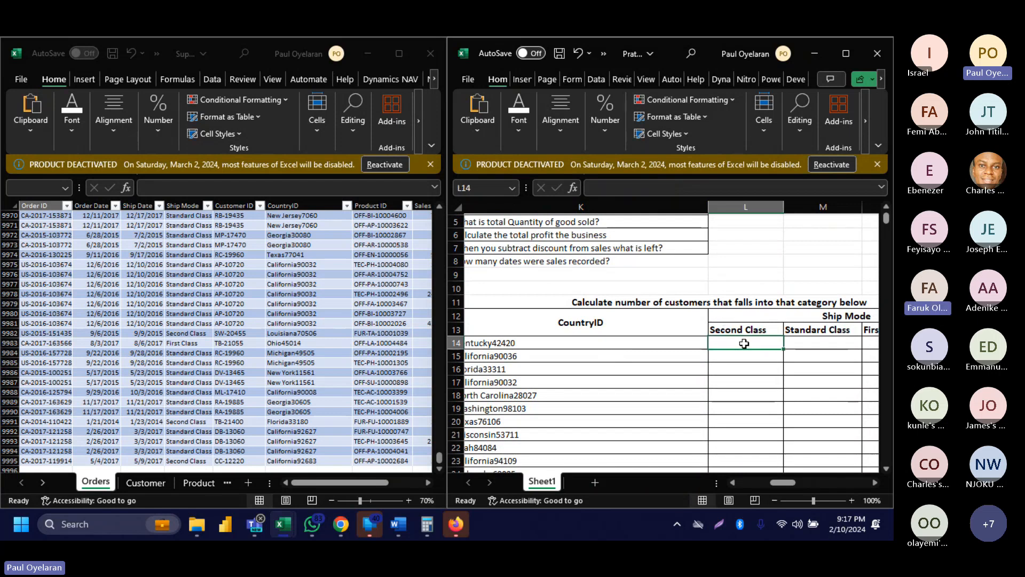
pyautogui.write('=coun')
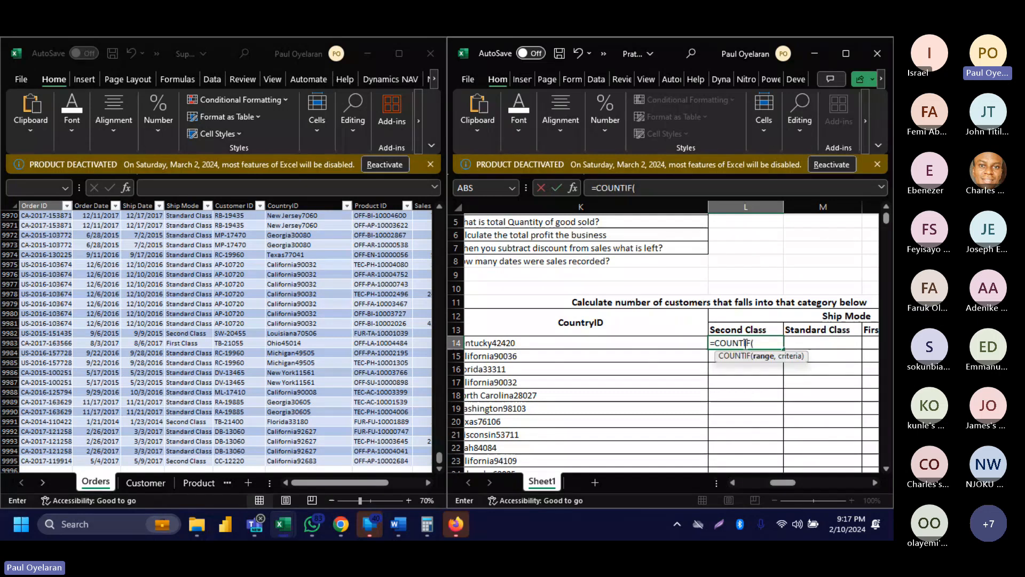
pyautogui.doubleClick(744, 390)
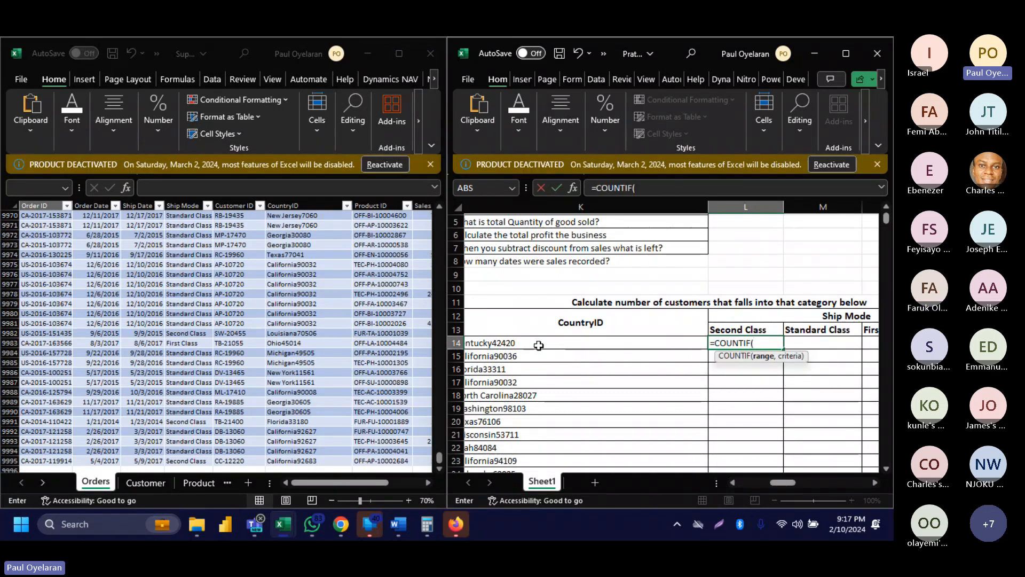
# Add the Location sheet's CountryID column as the first range, with K14 as its criterion.
pyautogui.click(226, 480)
pyautogui.click(228, 481)
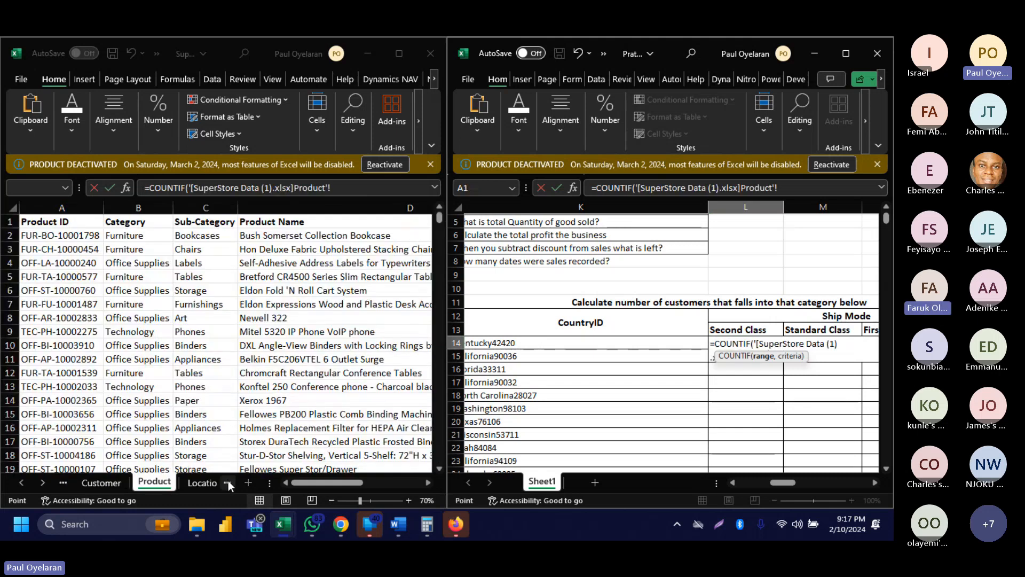
pyautogui.click(228, 481)
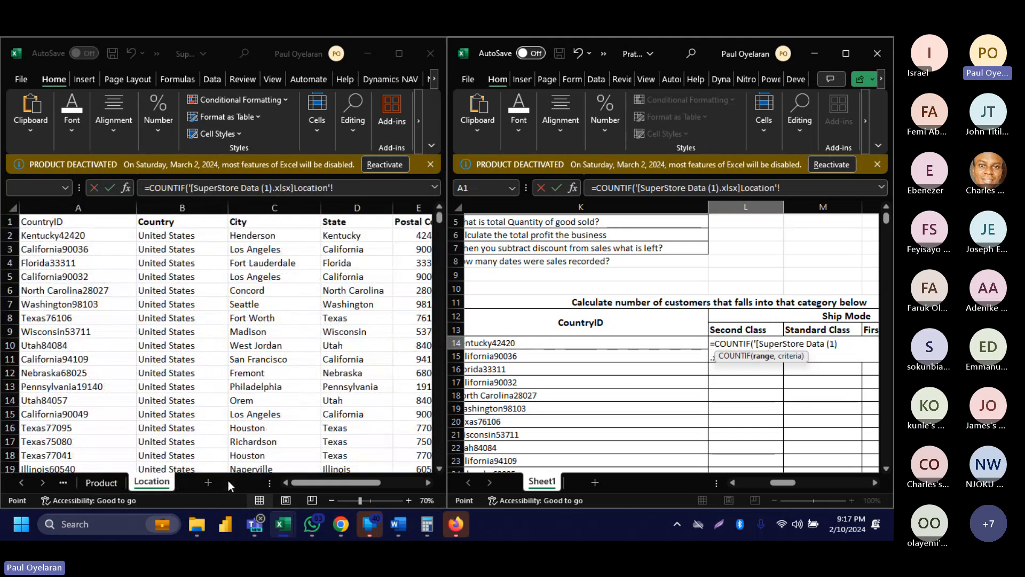
pyautogui.click(60, 207)
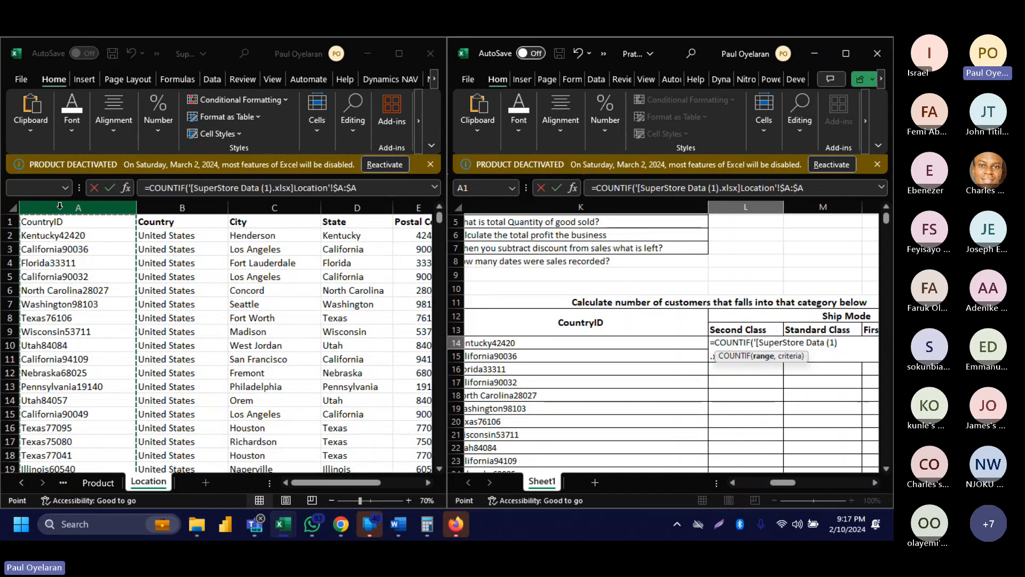
pyautogui.write(',')
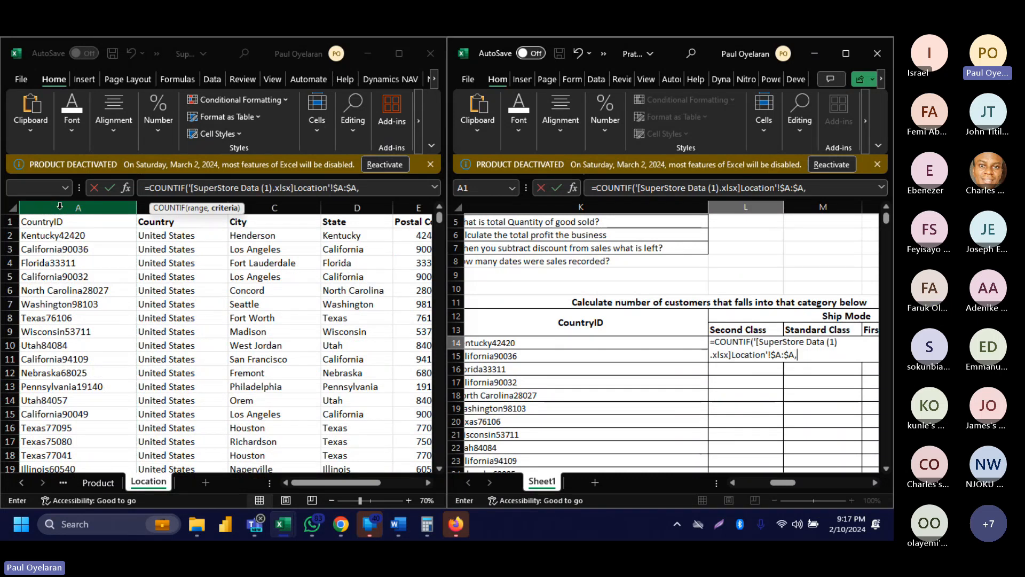
pyautogui.click(523, 342)
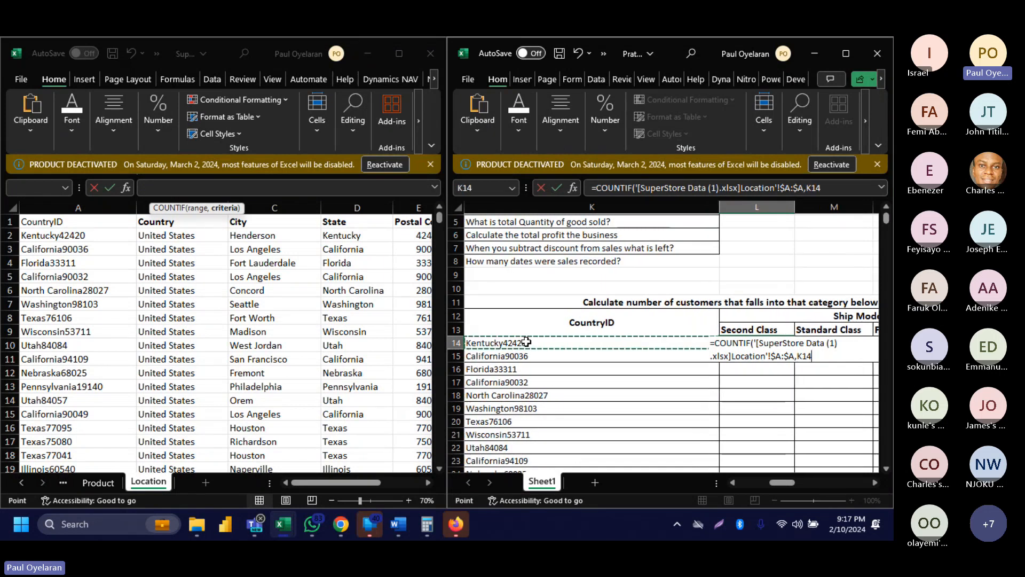
pyautogui.write(',')
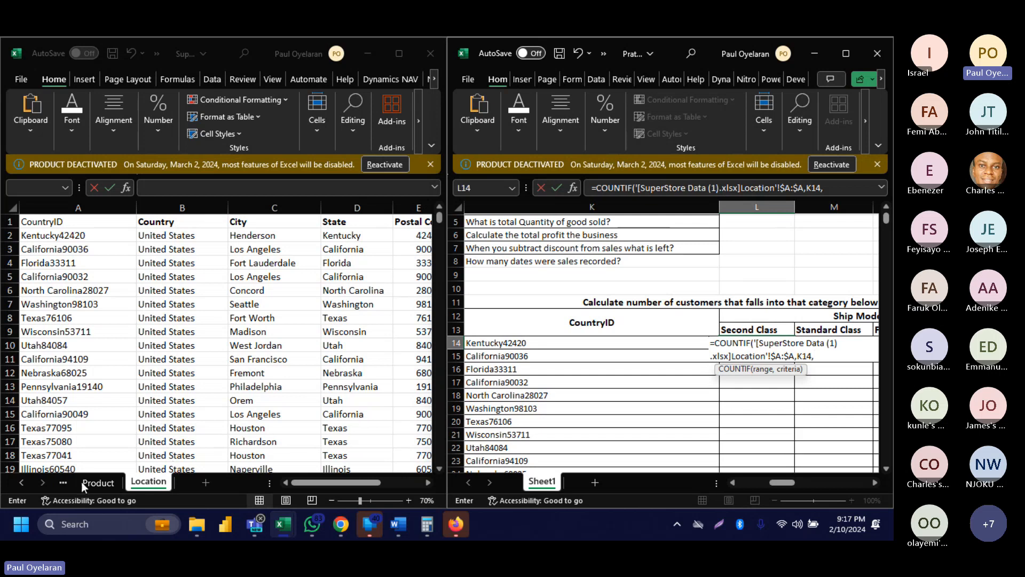
# Add the Orders Ship Mode column as the next range, with L13 as its criterion.
pyautogui.click(62, 483)
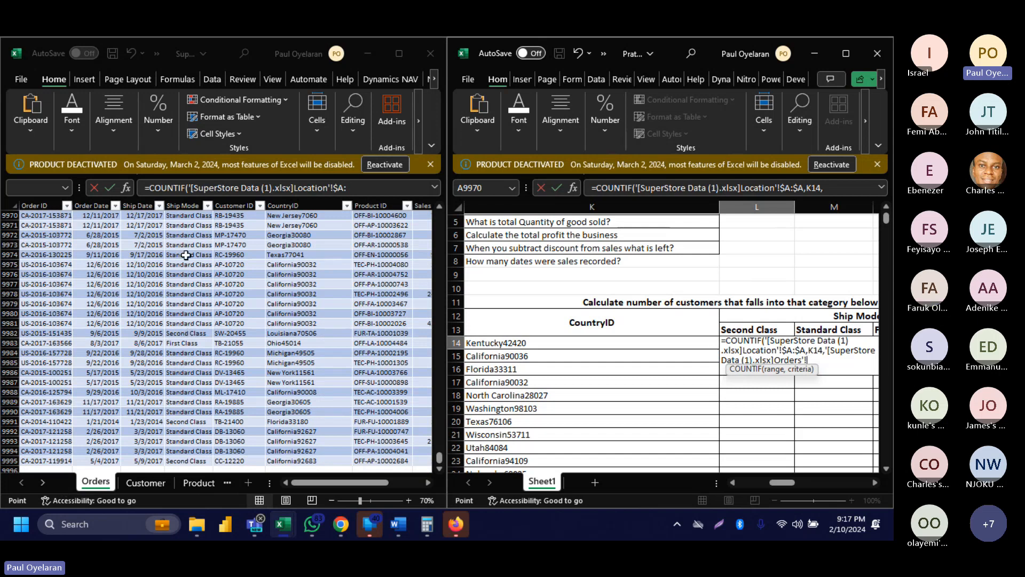
pyautogui.hscroll(-1, 186, 255)
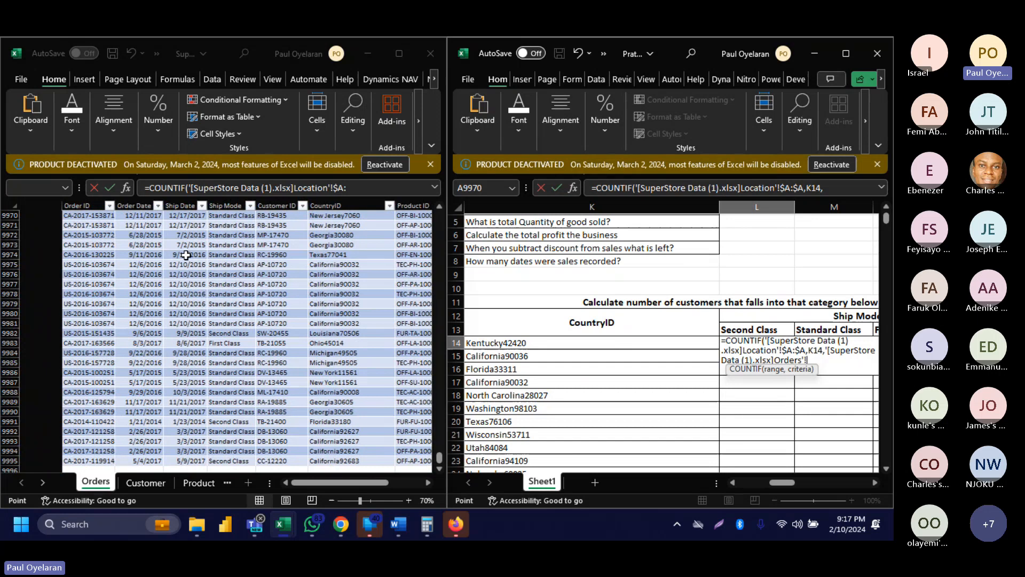
pyautogui.click(185, 254)
pyautogui.hscroll(1, 186, 254)
pyautogui.scroll(12, 186, 254)
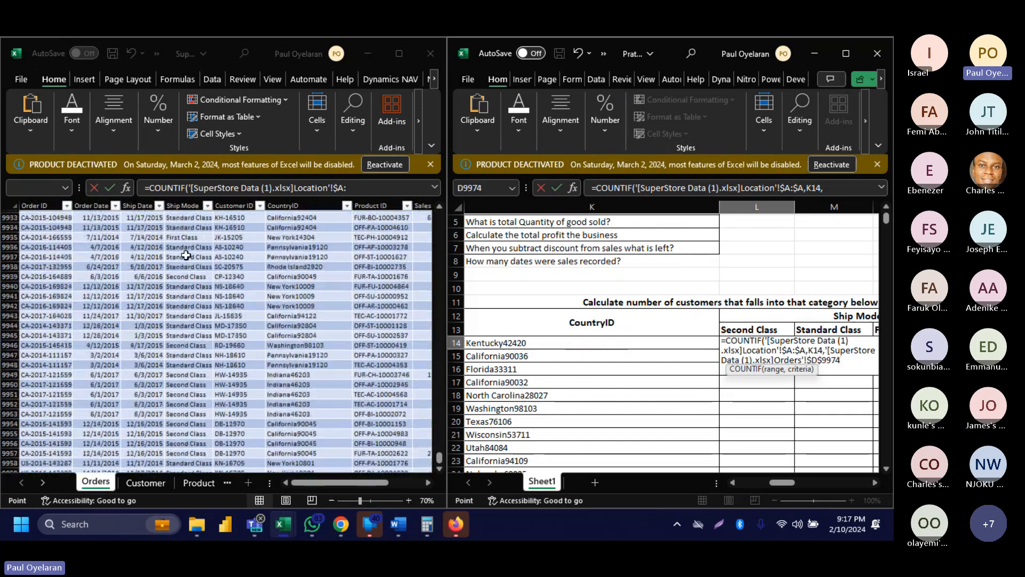
pyautogui.scroll(4, 298, 242)
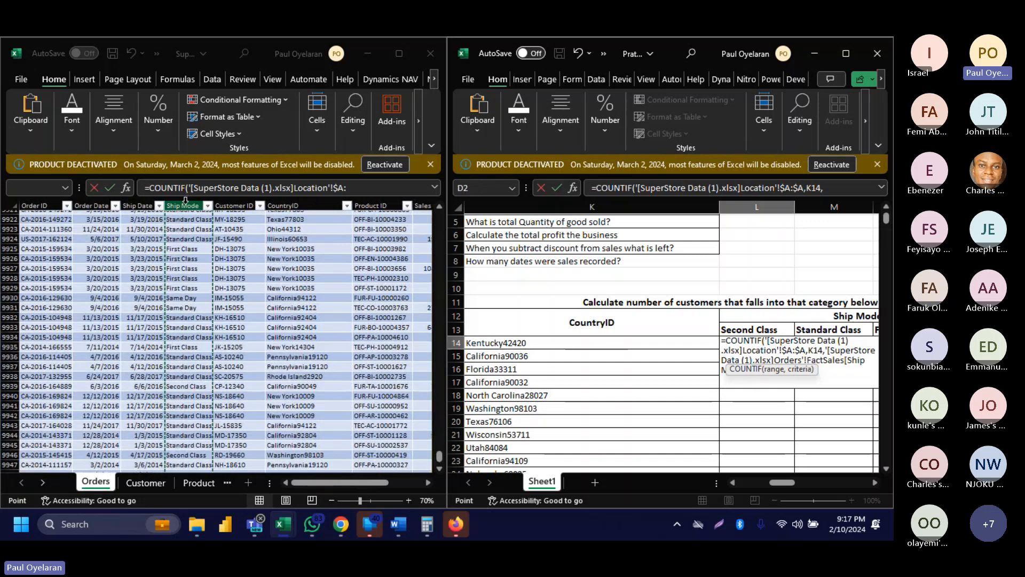
pyautogui.click(186, 203)
pyautogui.write(',')
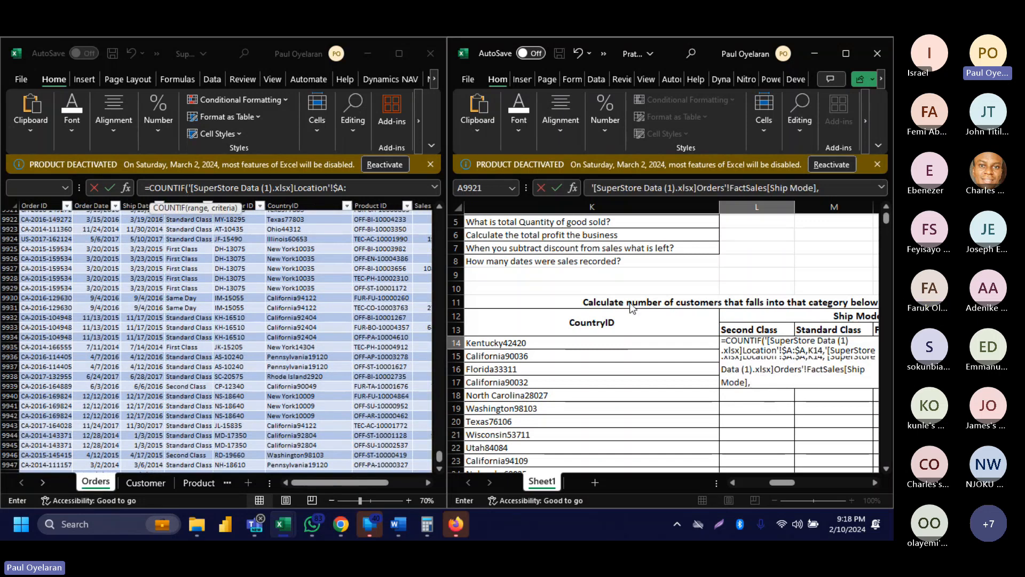
pyautogui.click(777, 333)
pyautogui.click(777, 331)
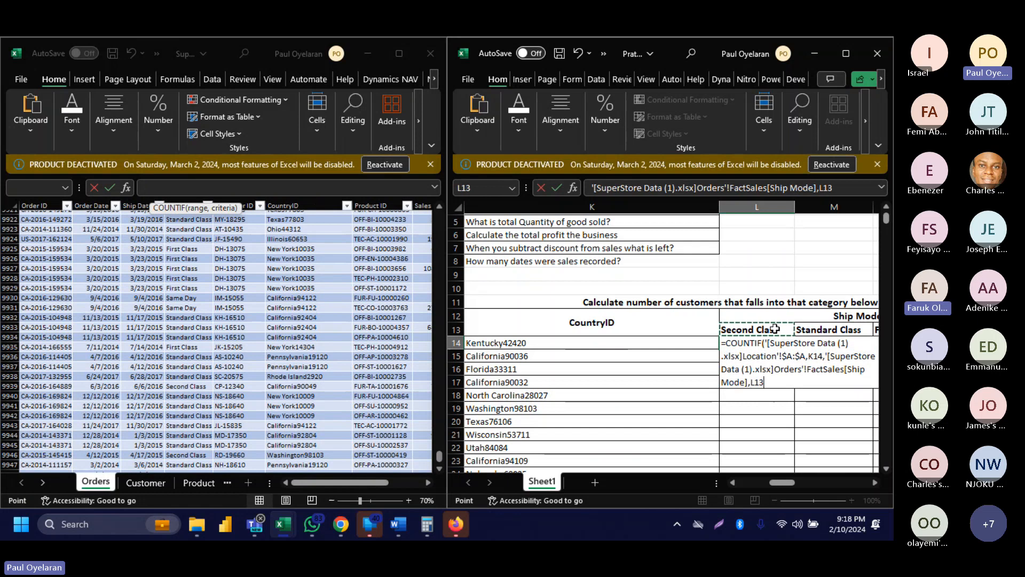
# Dismiss the too-many-arguments error, correct the function to COUNTIFS and commit it.
pyautogui.press('Return')
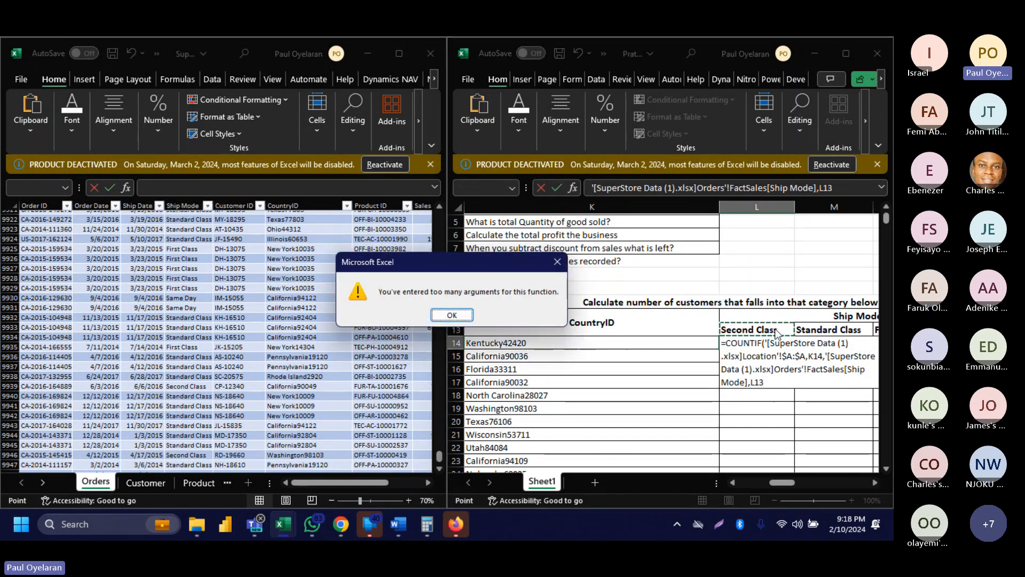
pyautogui.press('Return')
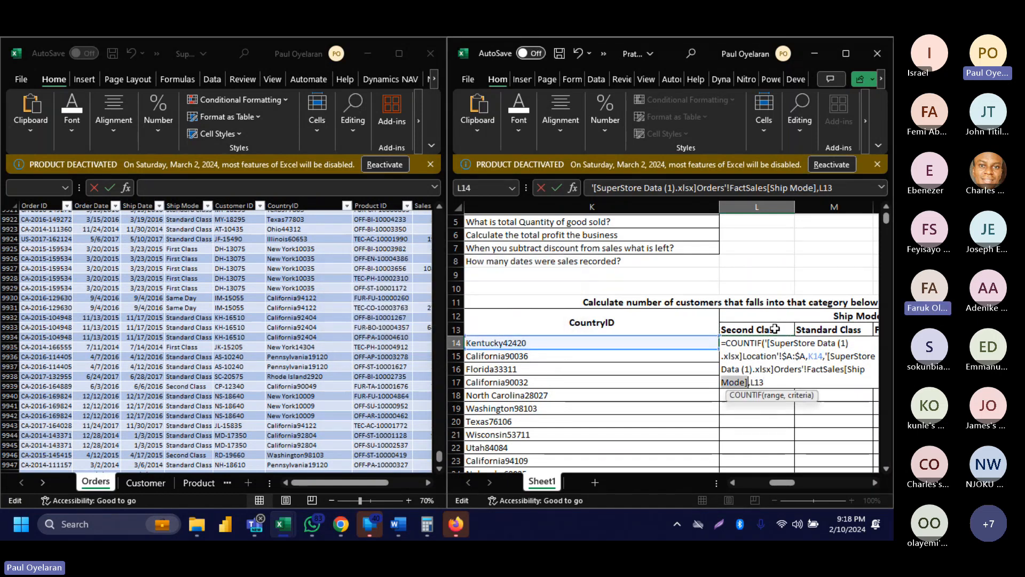
pyautogui.click(774, 376)
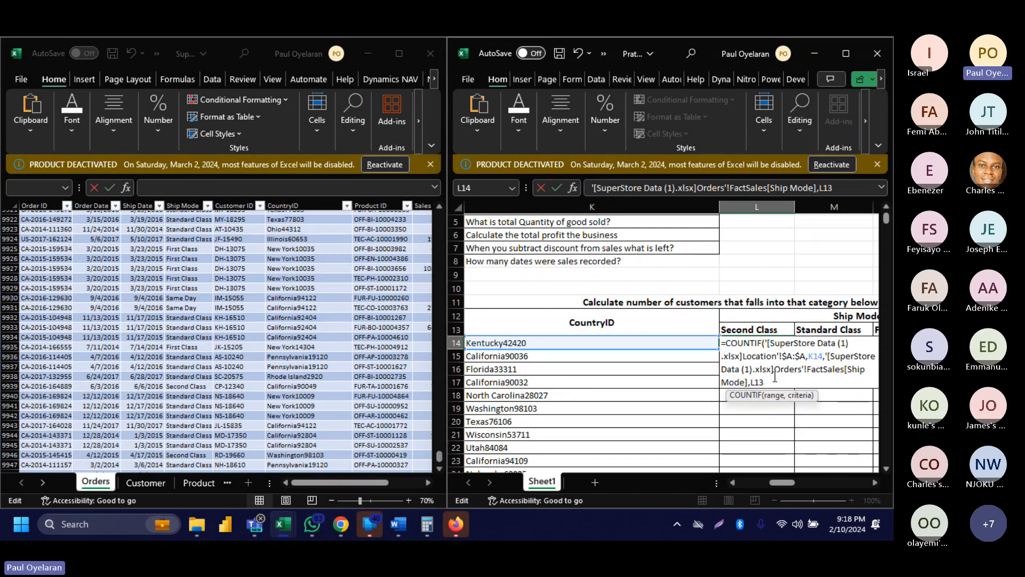
pyautogui.click(762, 346)
pyautogui.write('s')
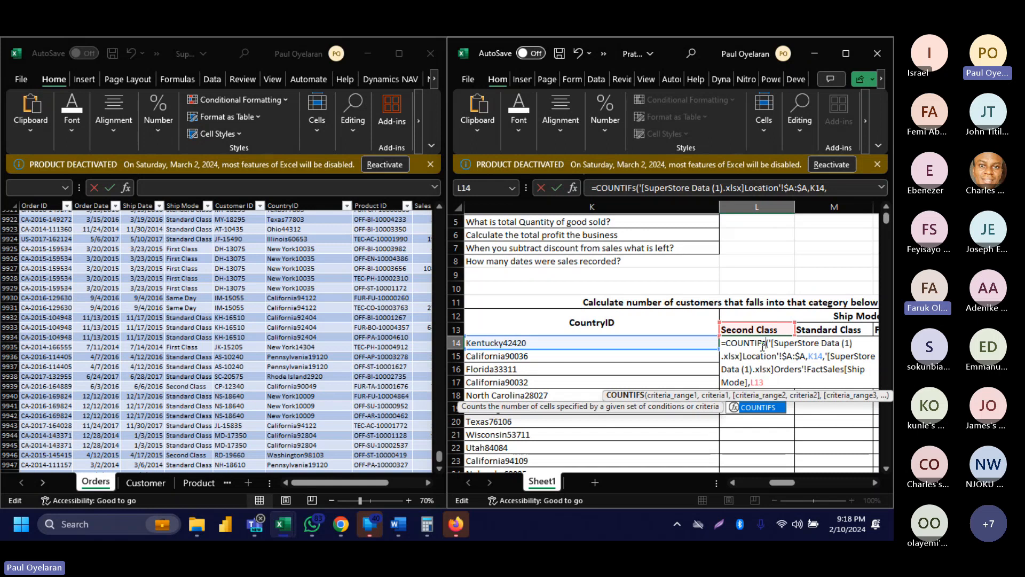
pyautogui.click(775, 378)
pyautogui.press('Return')
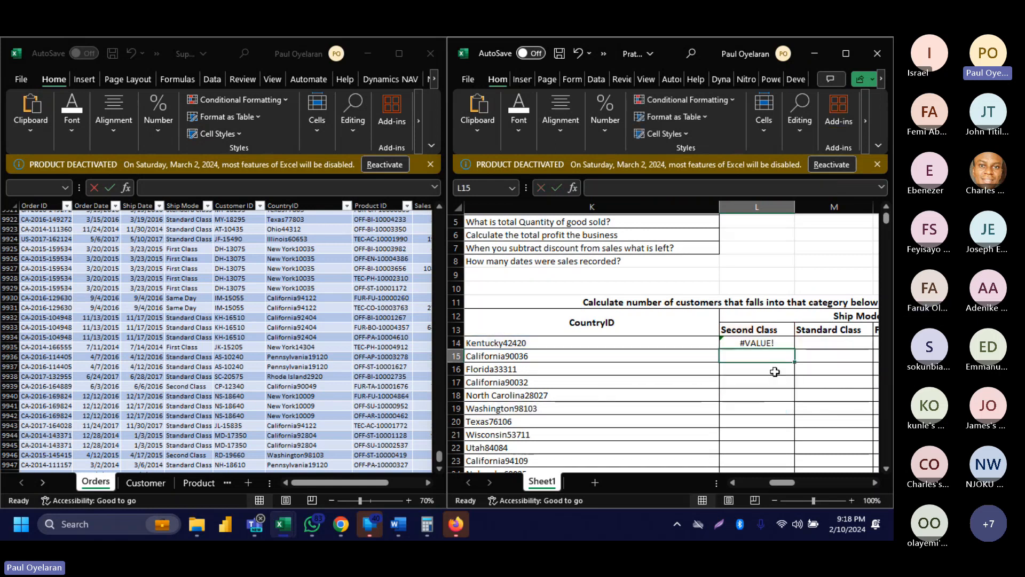
# Restart L14 as =COUNTIFS( with the Orders Ship Mode column matched to L13.
pyautogui.click(764, 340)
pyautogui.write('=cou')
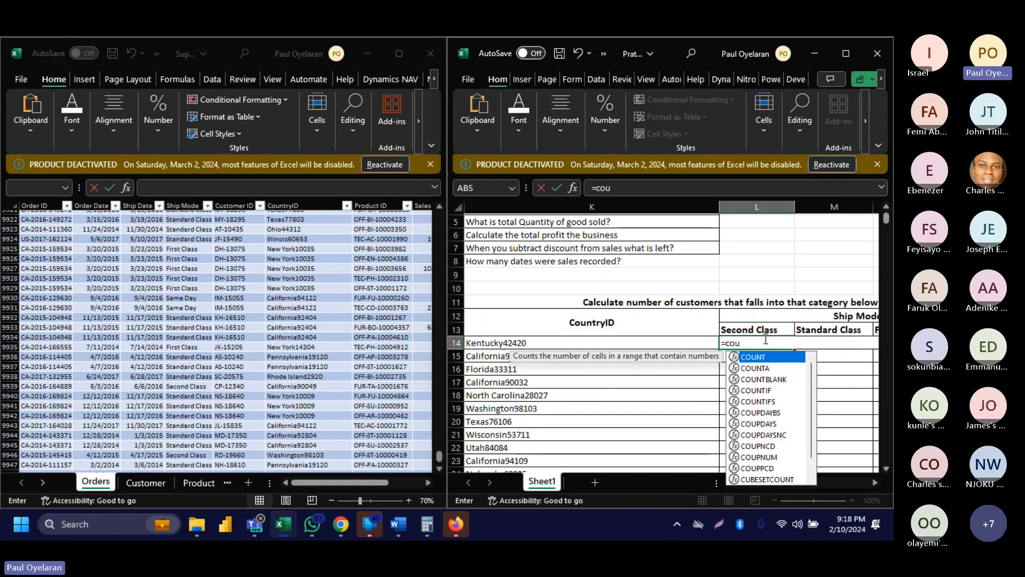
pyautogui.write('ntifs')
pyautogui.press('Tab')
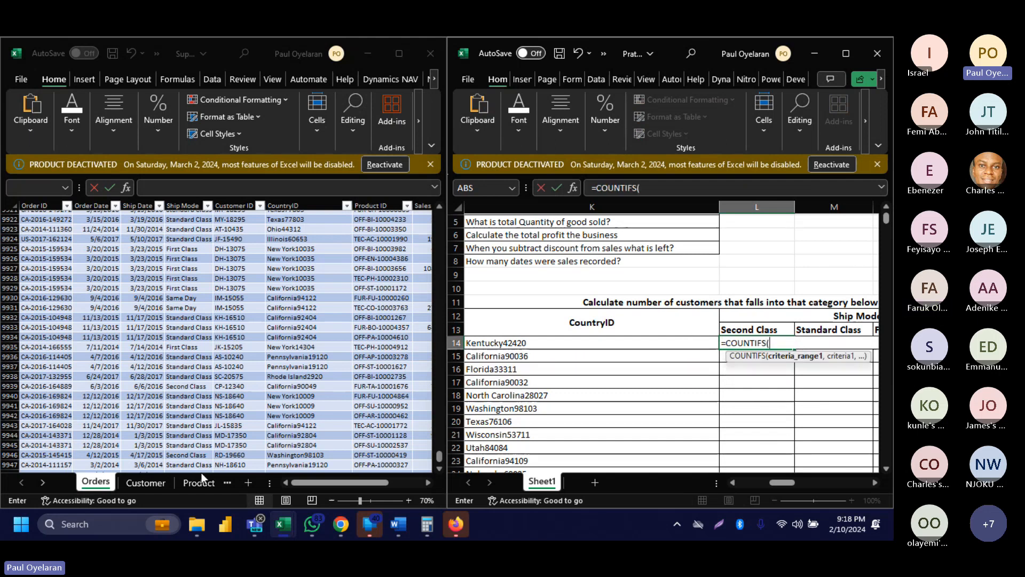
pyautogui.click(190, 201)
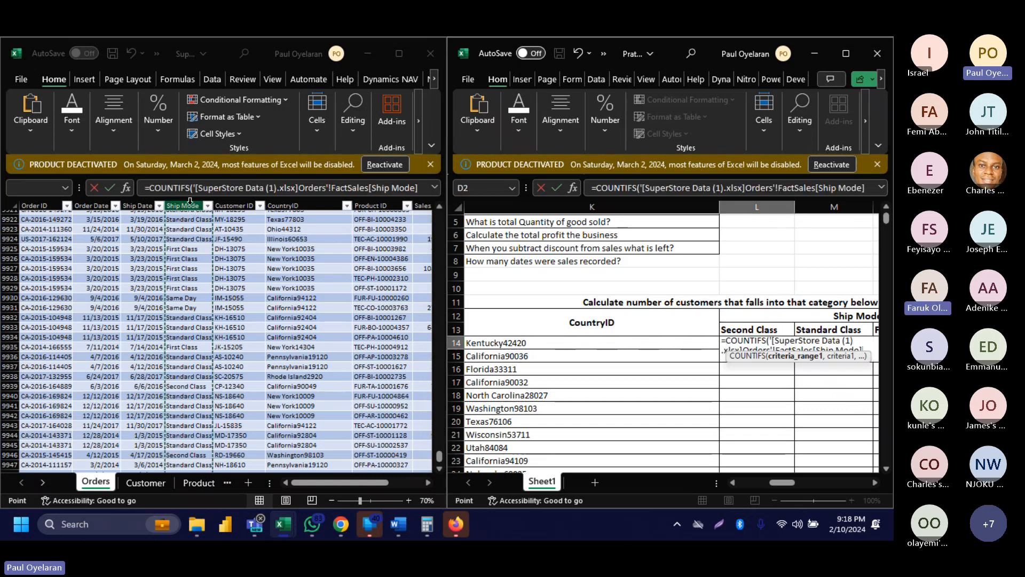
pyautogui.write(',')
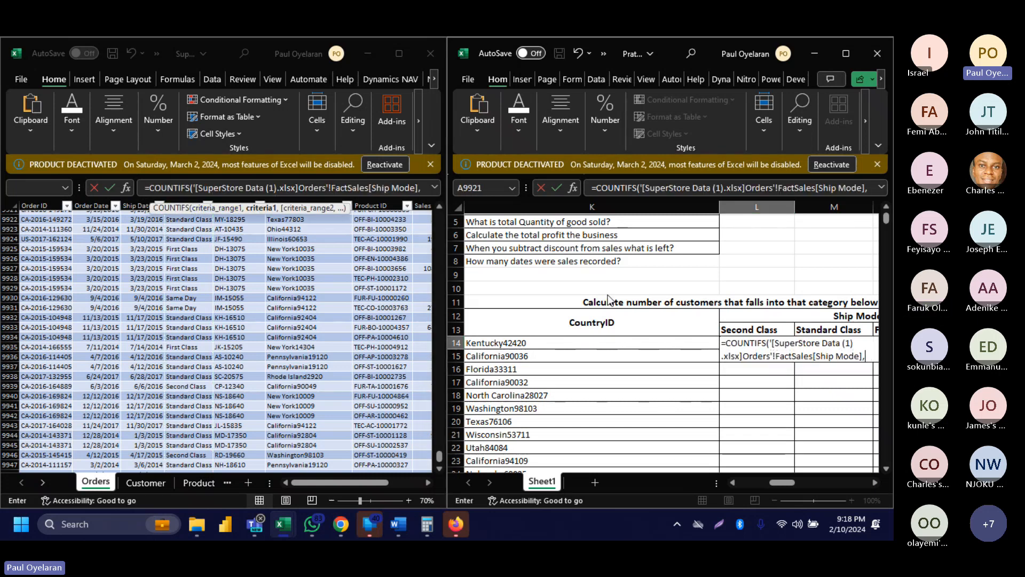
pyautogui.click(756, 330)
pyautogui.write(',')
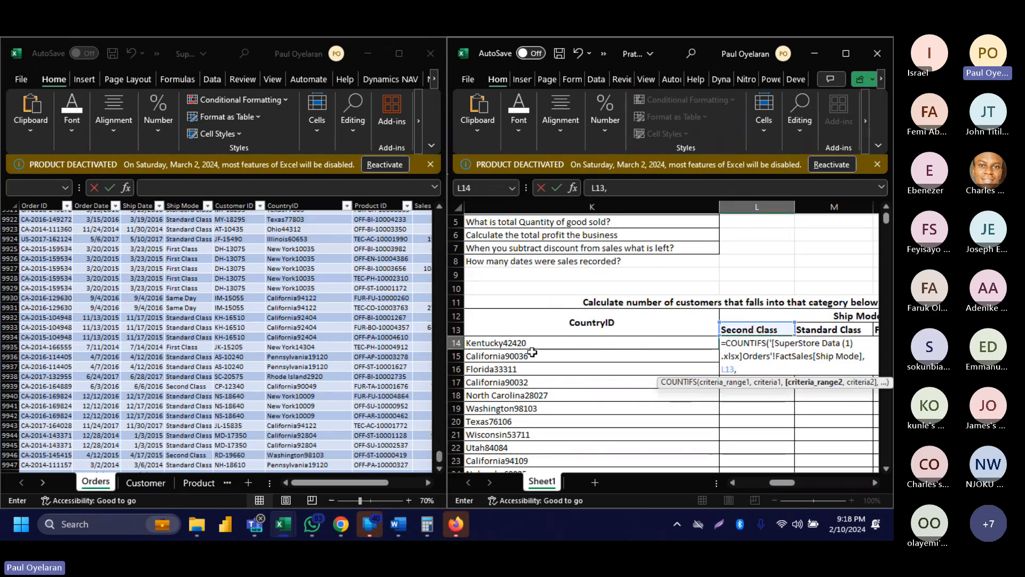
# Add the Location sheet's column A matched to K14 and commit; L14 still shows #VALUE!
pyautogui.click(228, 479)
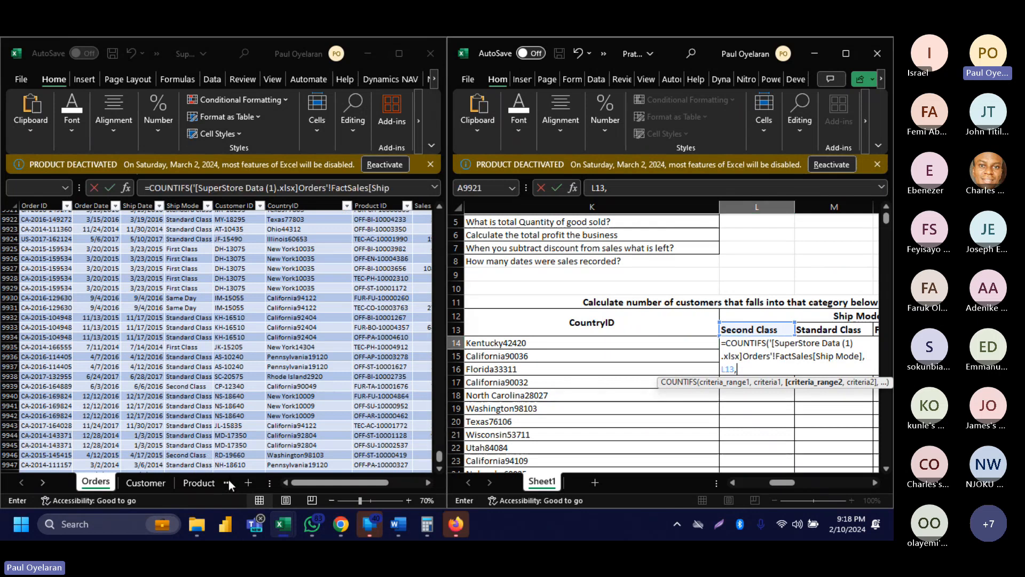
pyautogui.click(209, 482)
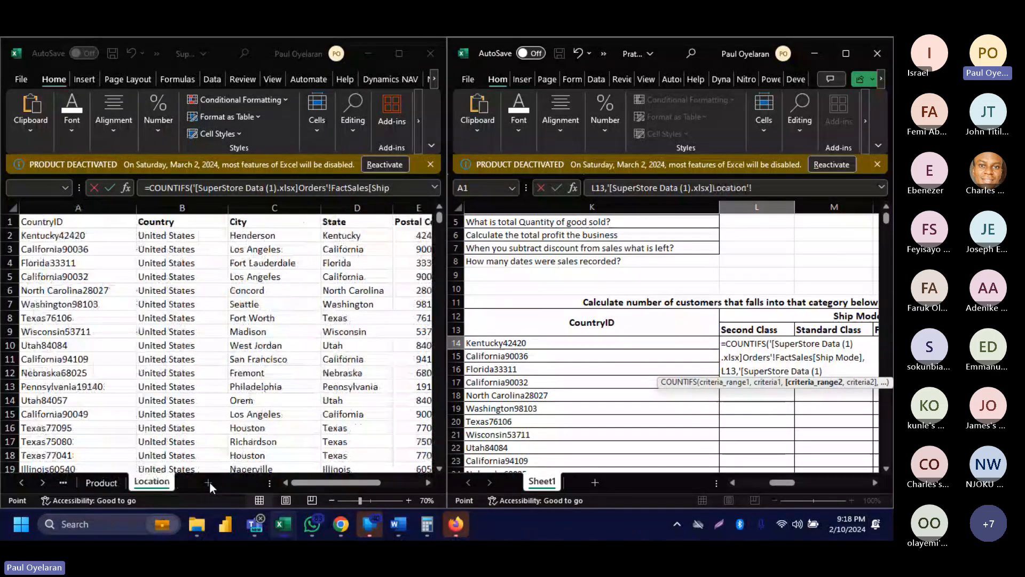
pyautogui.click(98, 208)
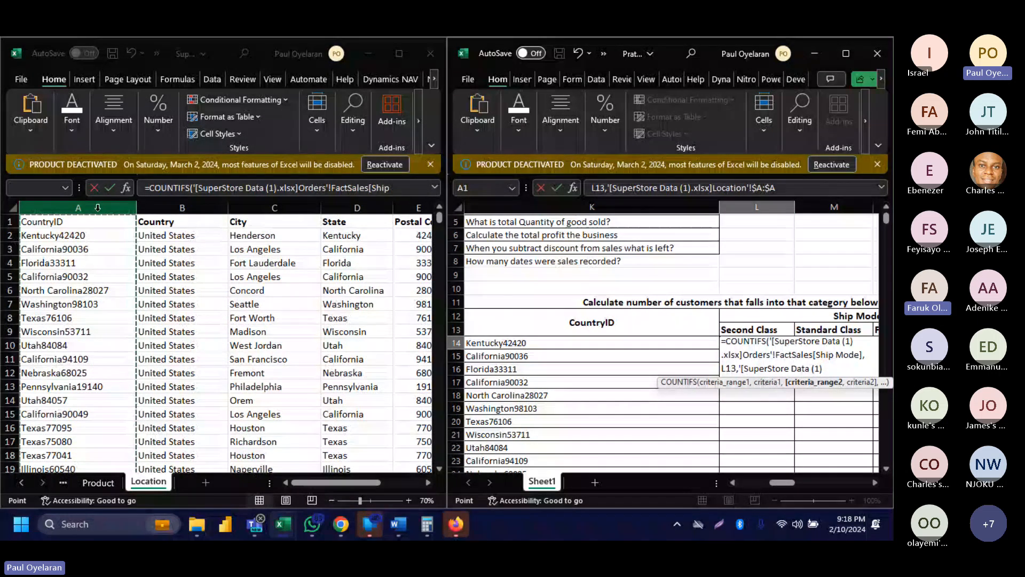
pyautogui.write(',')
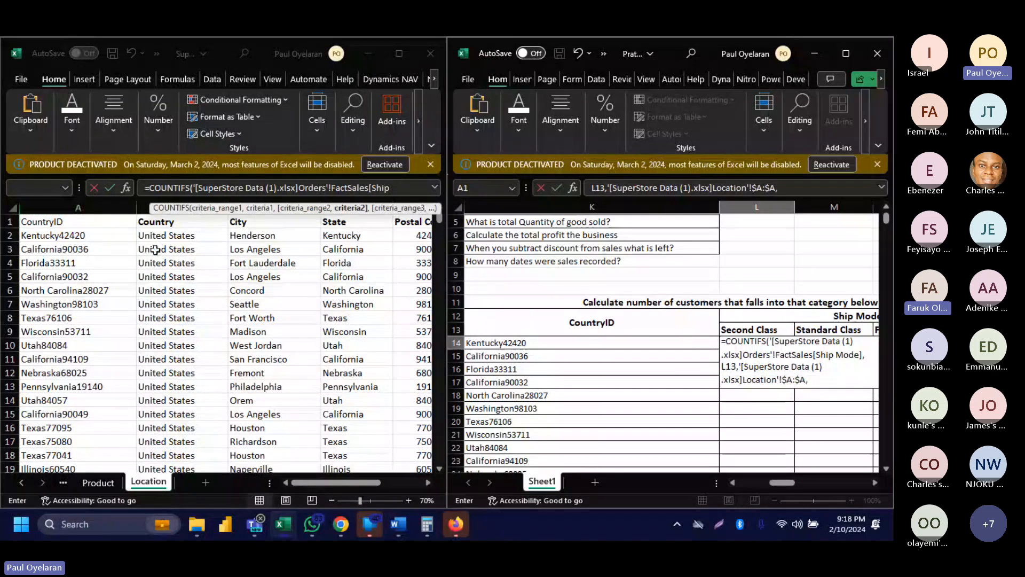
pyautogui.click(488, 343)
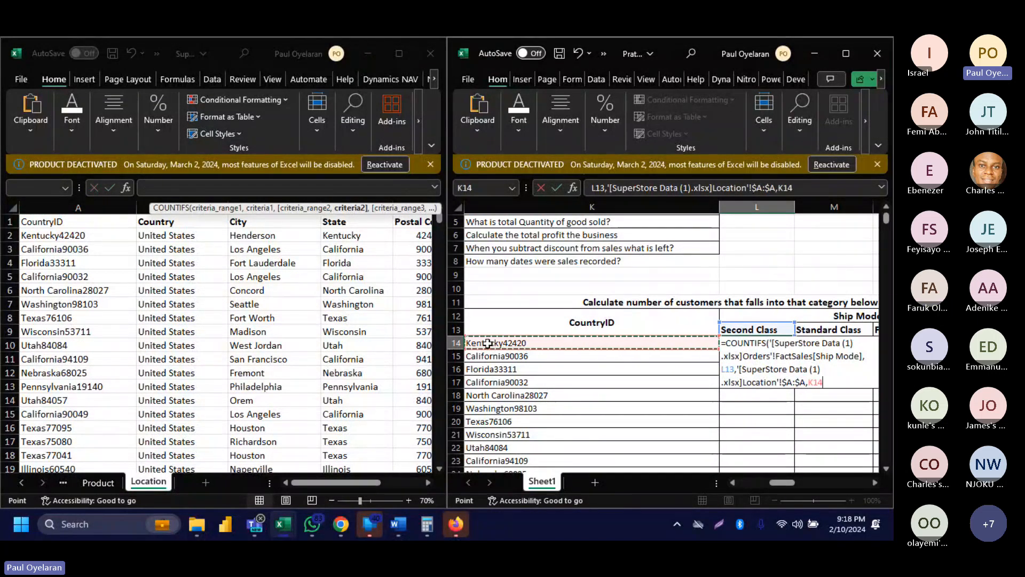
pyautogui.press('Return')
pyautogui.click(759, 341)
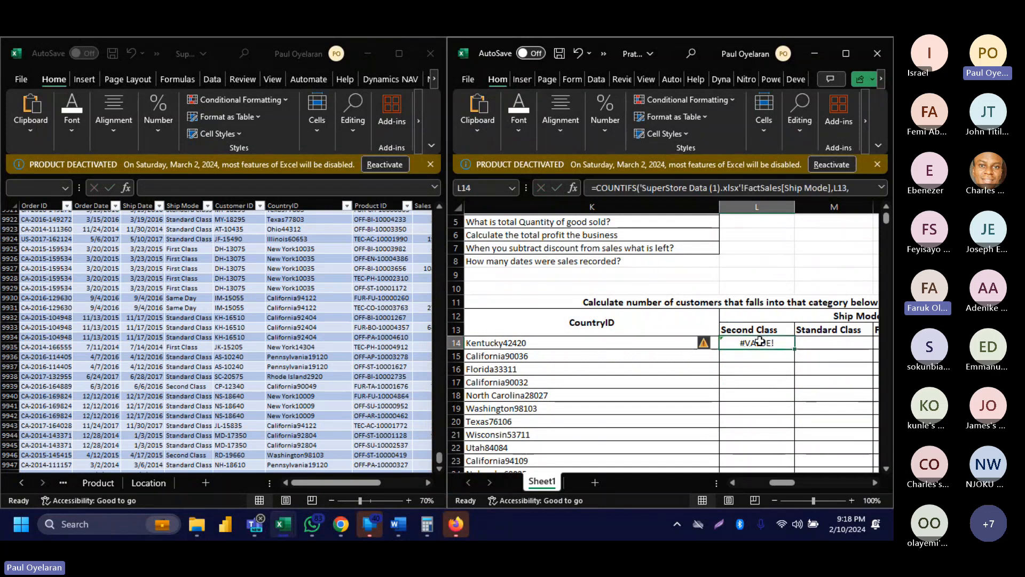
pyautogui.hscroll(3, 759, 342)
pyautogui.hscroll(-1, 759, 342)
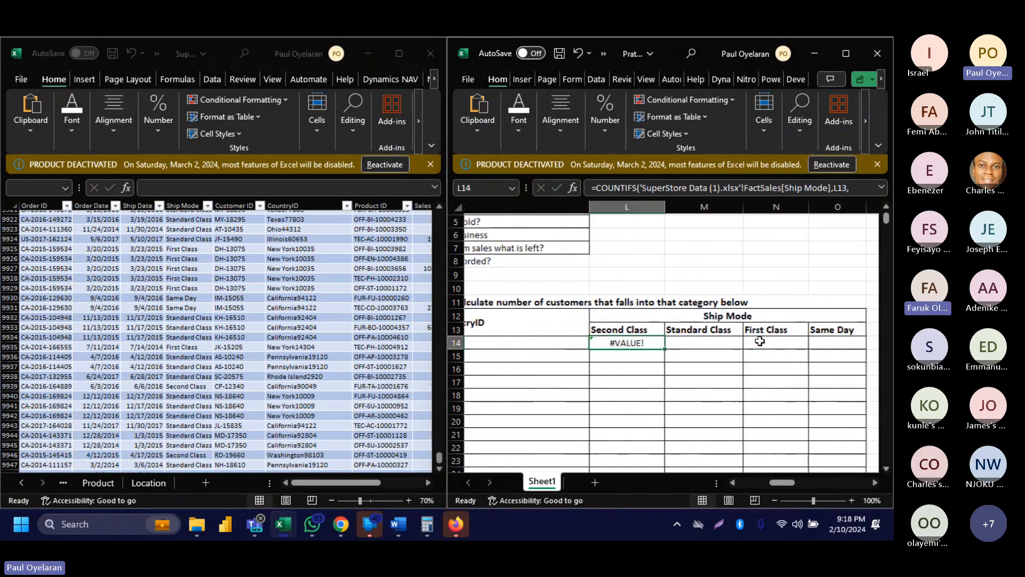
pyautogui.click(150, 476)
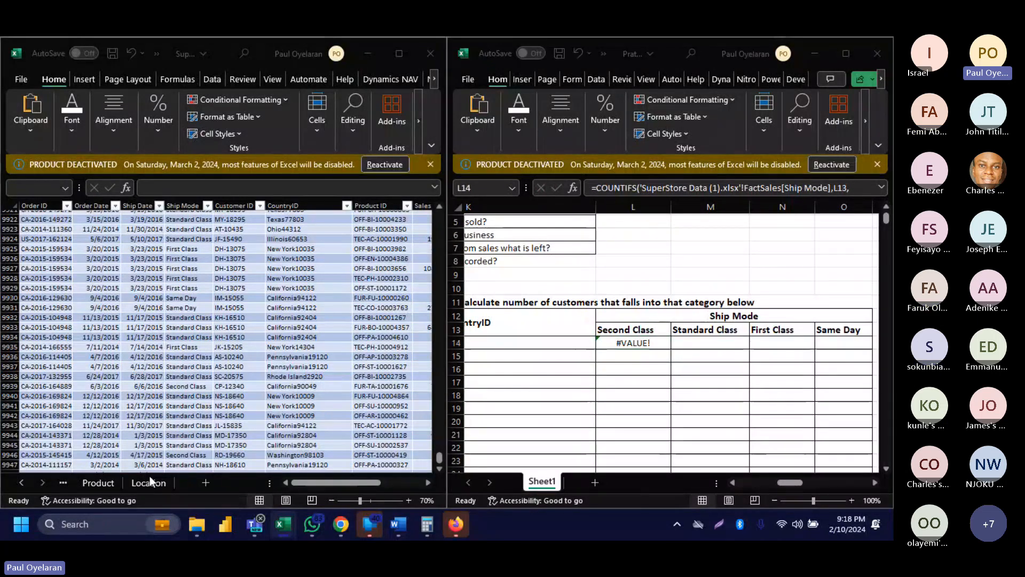
pyautogui.click(156, 482)
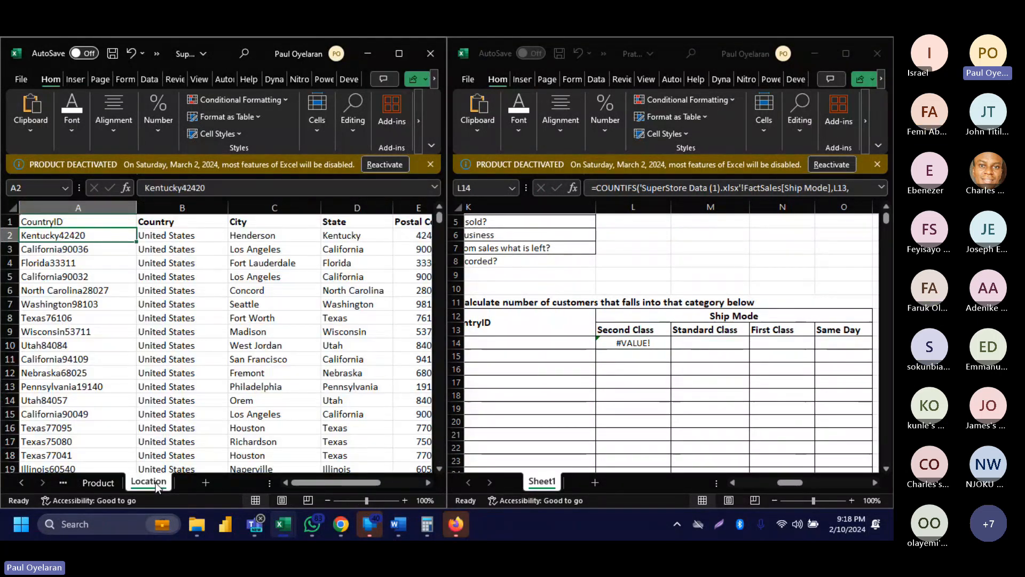
pyautogui.hscroll(1, 214, 405)
pyautogui.hscroll(-1, 233, 399)
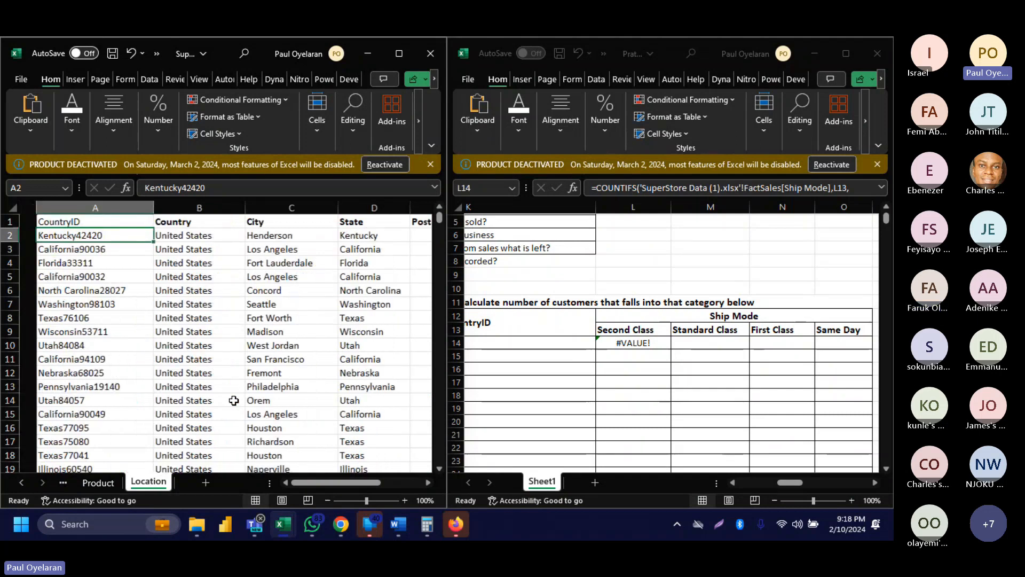
pyautogui.click(107, 482)
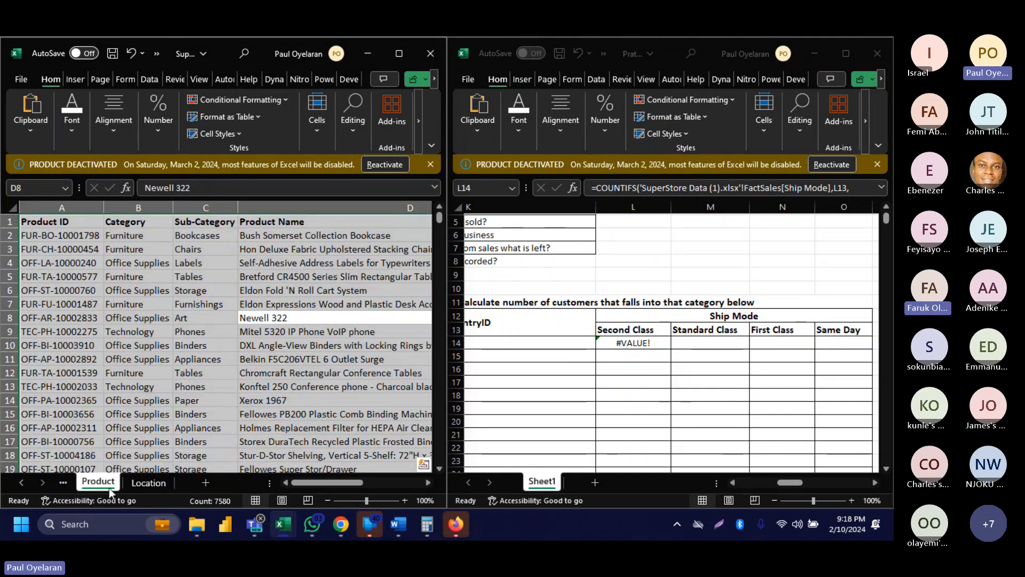
pyautogui.hscroll(3, 203, 311)
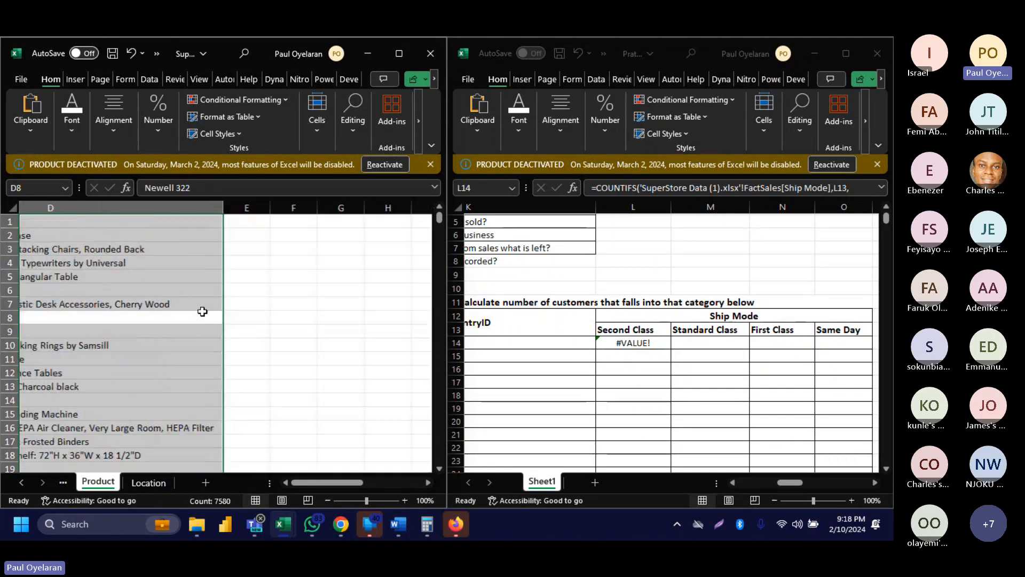
pyautogui.hscroll(-3, 202, 311)
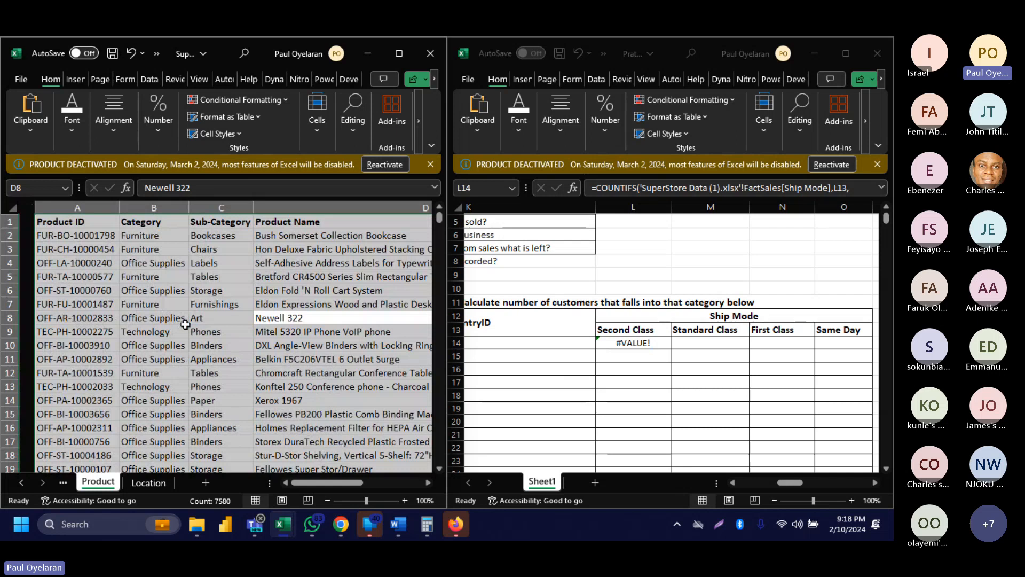
pyautogui.click(64, 482)
pyautogui.click(193, 480)
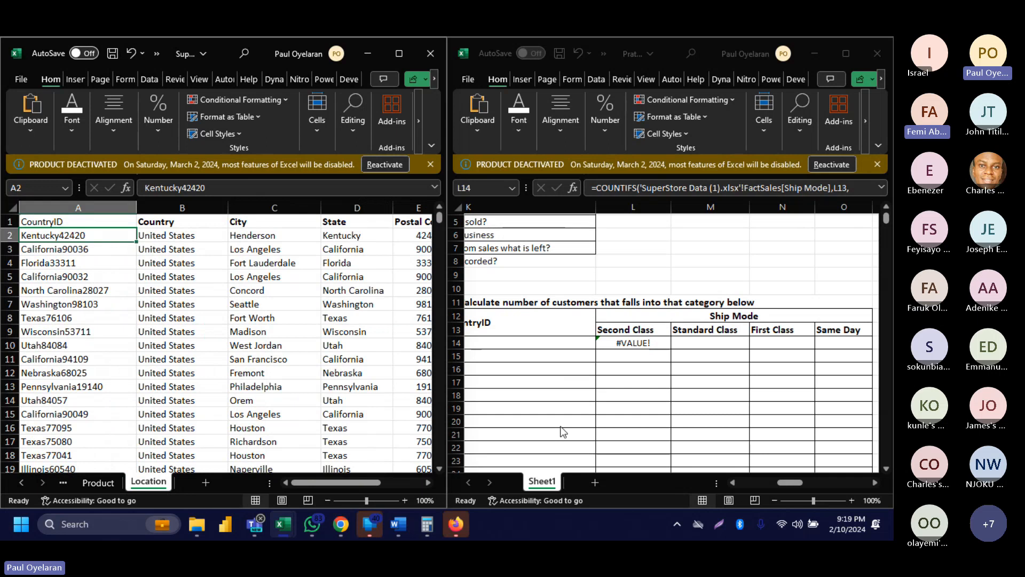
pyautogui.click(63, 485)
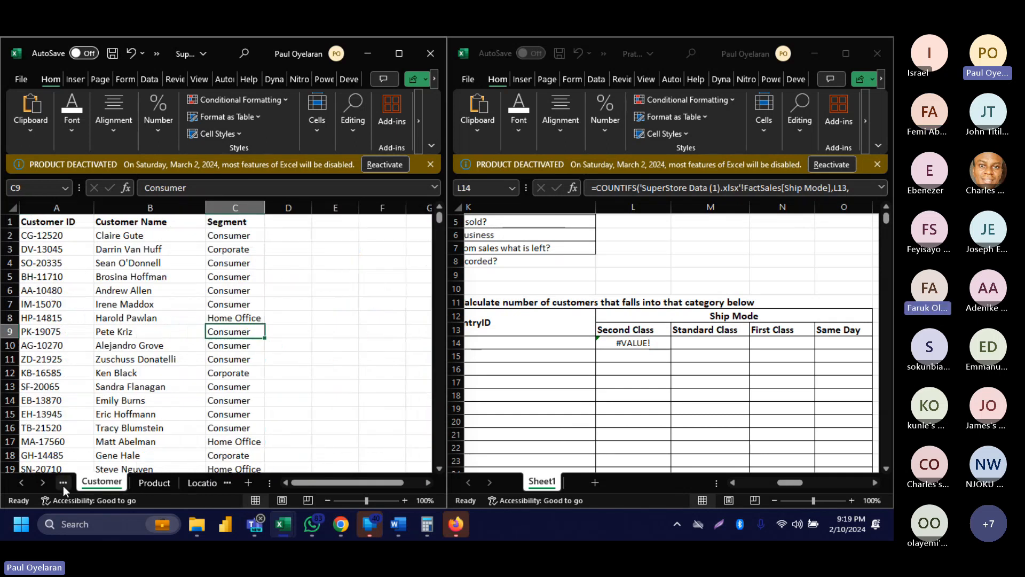
pyautogui.click(57, 485)
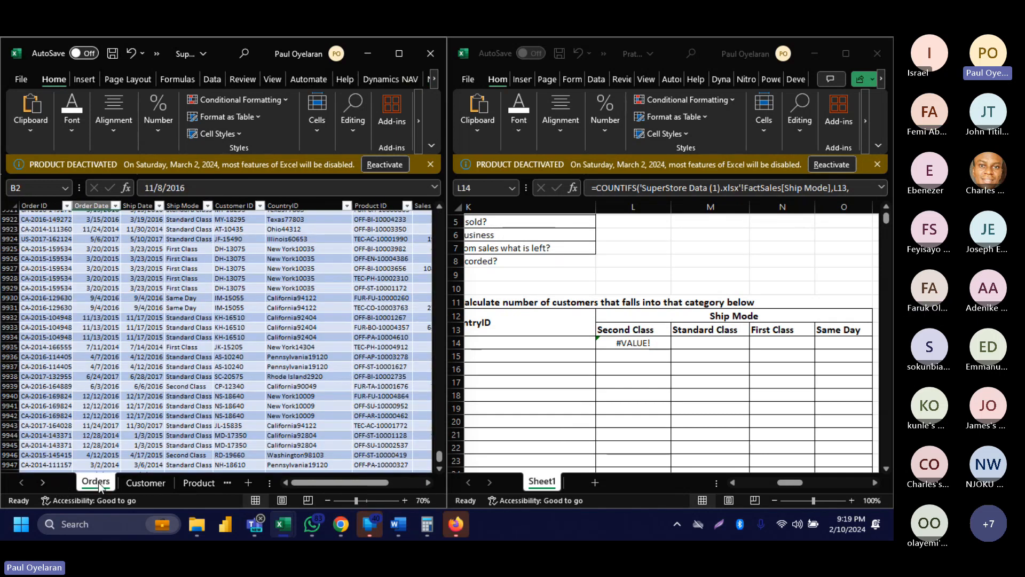
# Clear L14 and start a fresh COUNTIFS formula.
pyautogui.click(662, 347)
pyautogui.press('Delete')
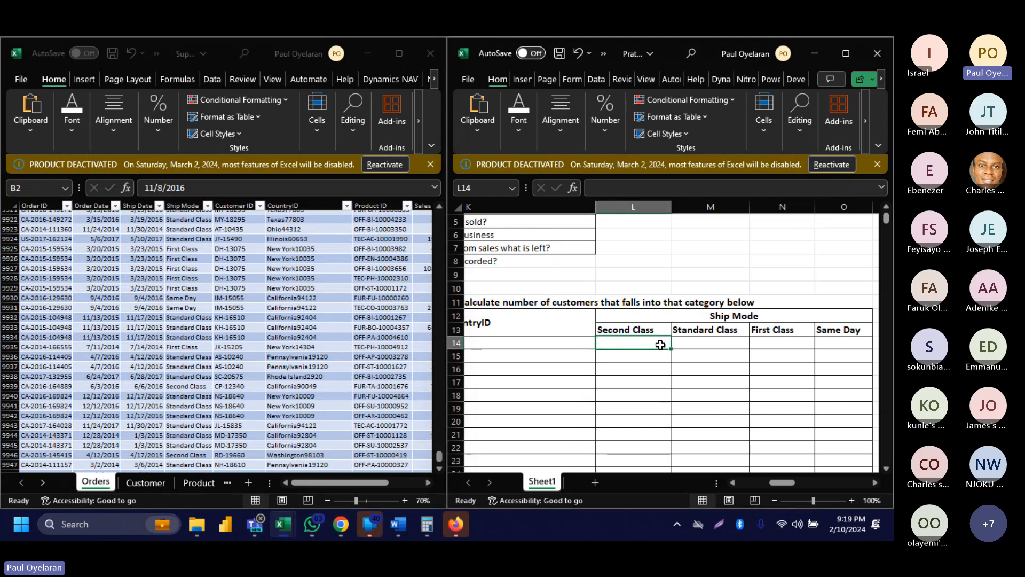
pyautogui.write('=counit')
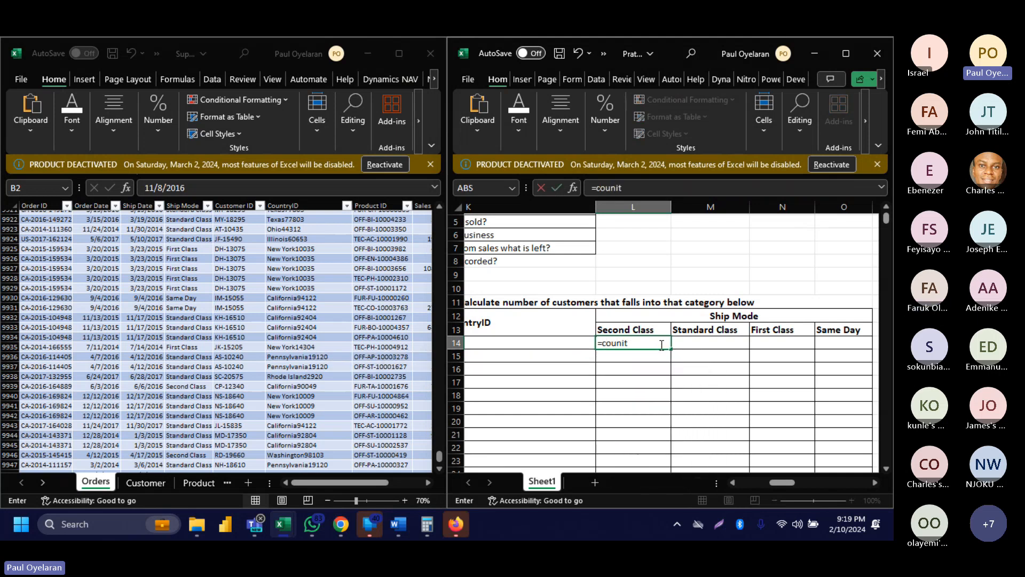
pyautogui.press('BackSpace')
pyautogui.press('BackSpace')
pyautogui.write('tif')
pyautogui.press('Down')
pyautogui.press('Tab')
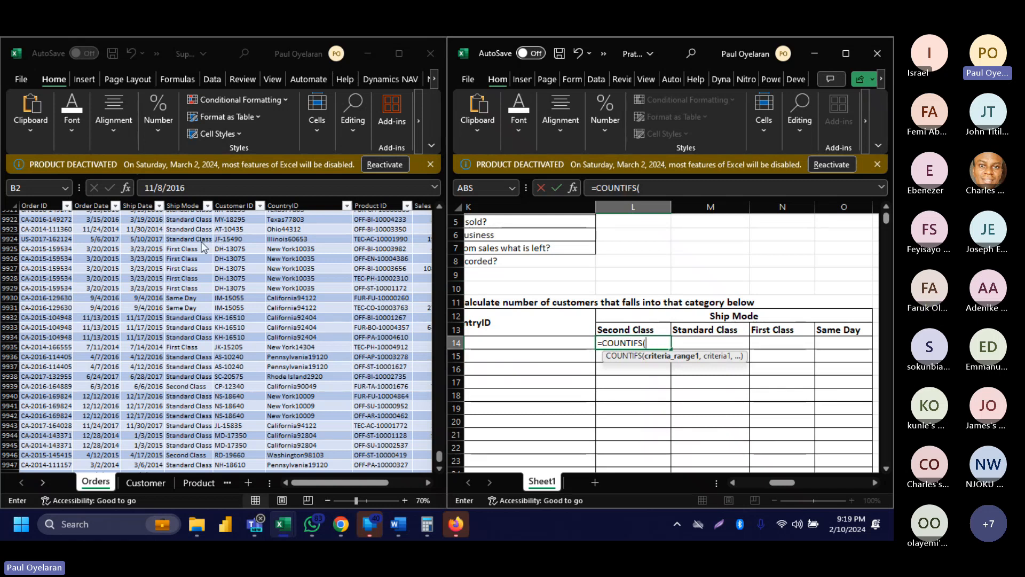
# Match FactSales CountryID to K14 and Ship Mode to L13, then commit the formula.
pyautogui.click(288, 202)
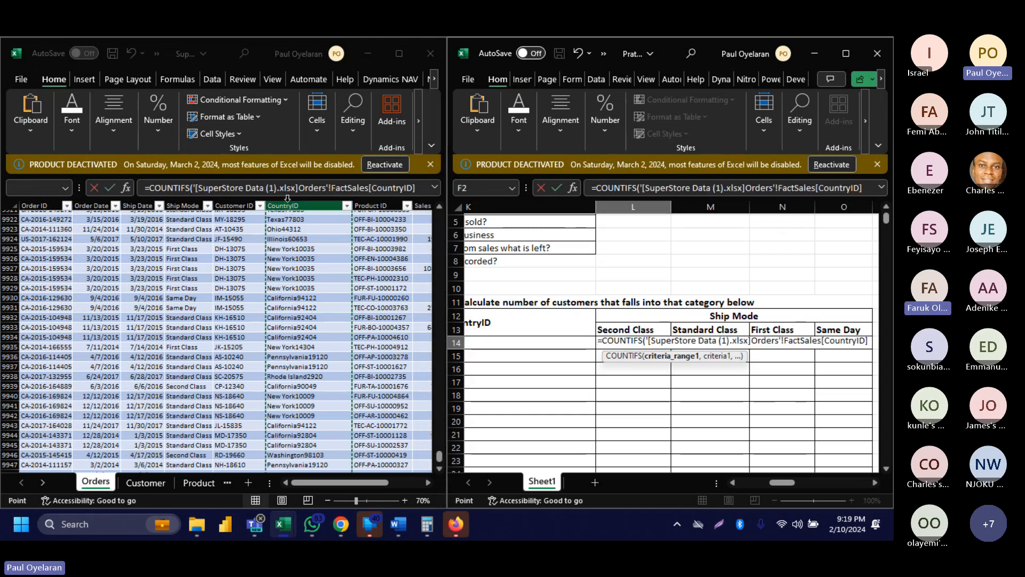
pyautogui.write(',')
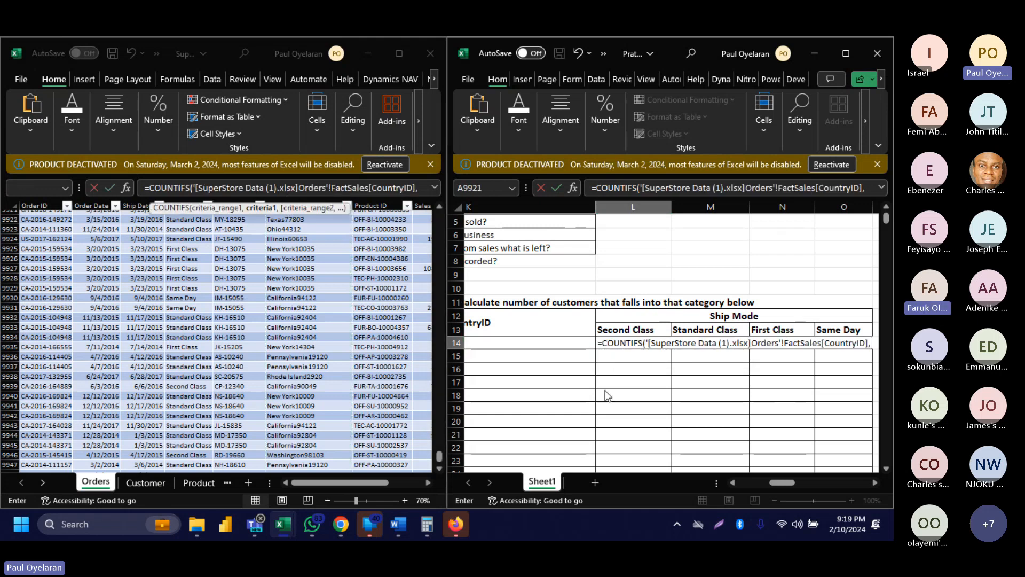
pyautogui.click(533, 341)
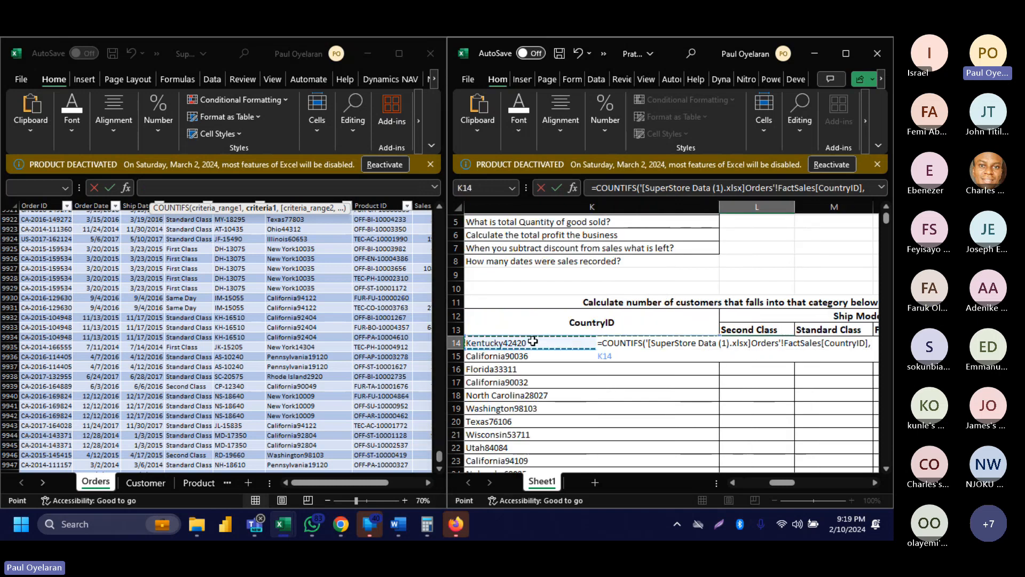
pyautogui.write(',')
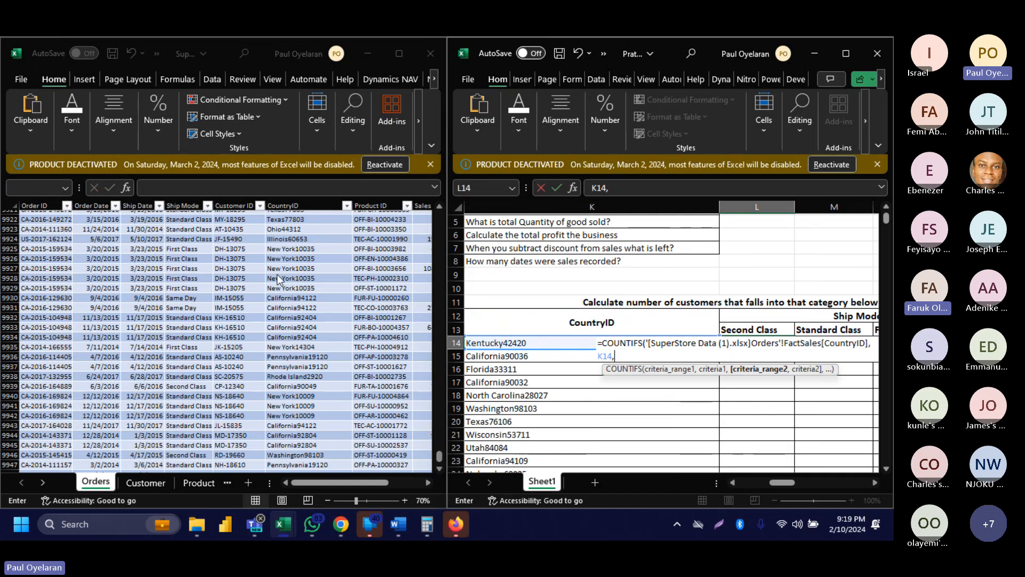
pyautogui.click(185, 208)
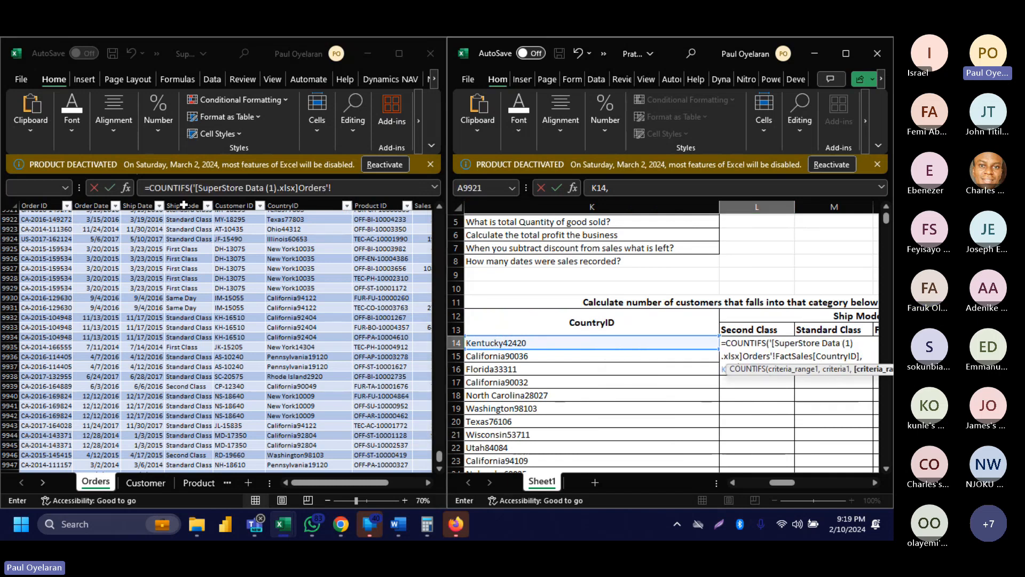
pyautogui.write(',')
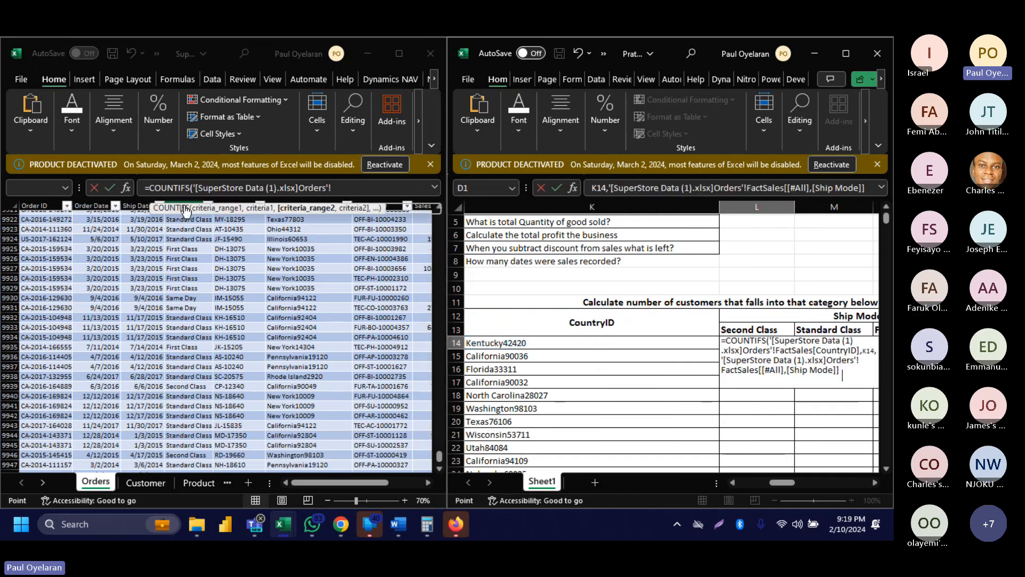
pyautogui.click(740, 330)
pyautogui.press('Return')
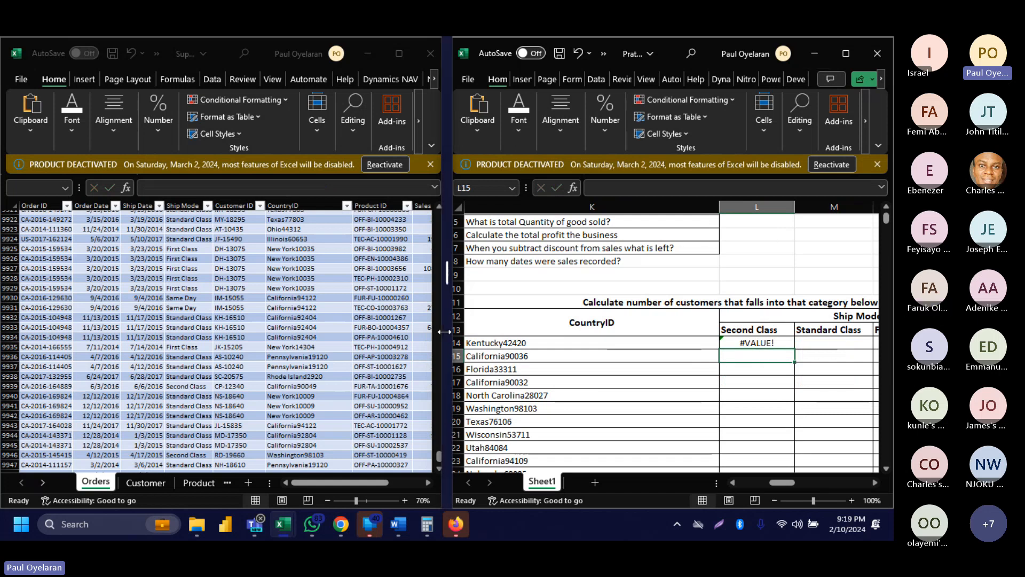
# Widen the practice workbook window and delete the #VALUE! formula from L14.
pyautogui.moveTo(446, 332); pyautogui.dragTo(242, 344)
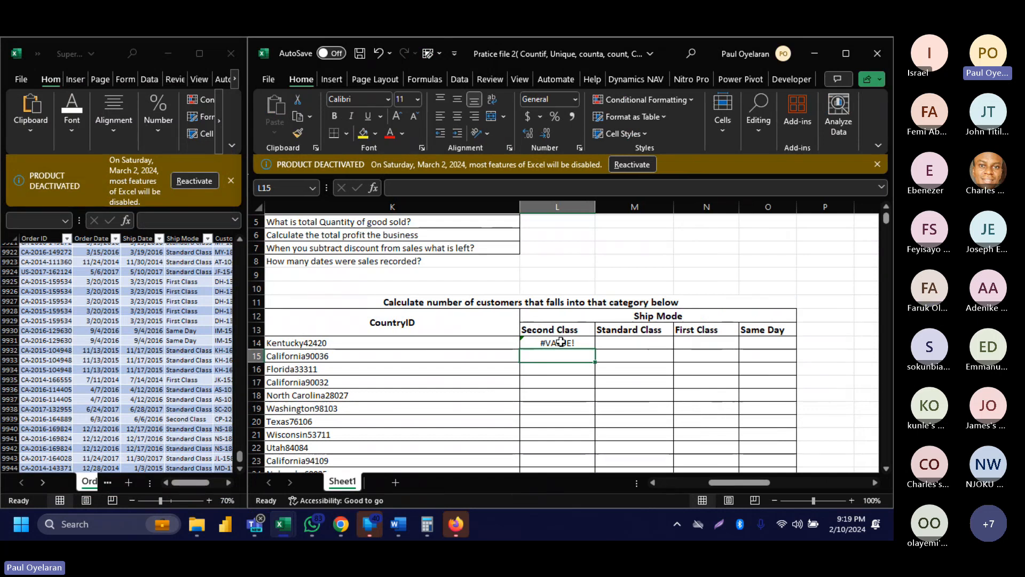
pyautogui.click(541, 343)
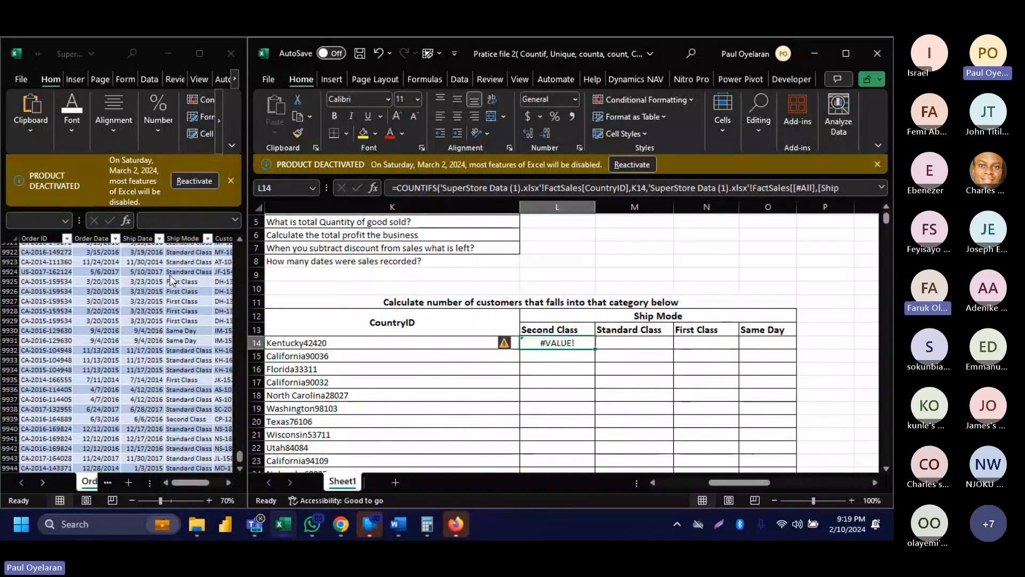
pyautogui.hscroll(5, 476, 359)
pyautogui.hscroll(-3, 476, 359)
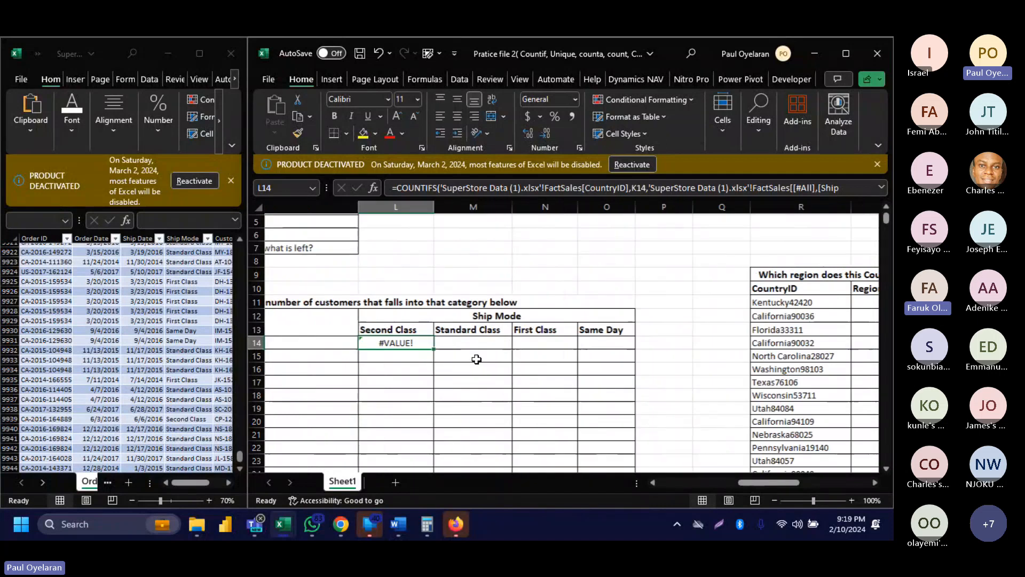
pyautogui.press('Delete')
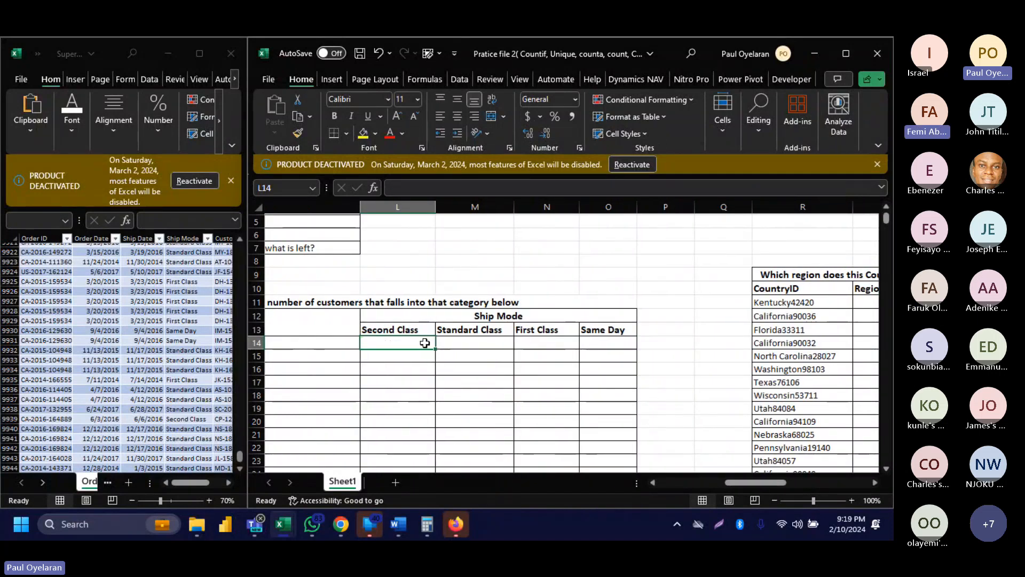
# Begin a COUNTIFS in L14, decline the incoming video call, and cancel the entry.
pyautogui.write('=countif')
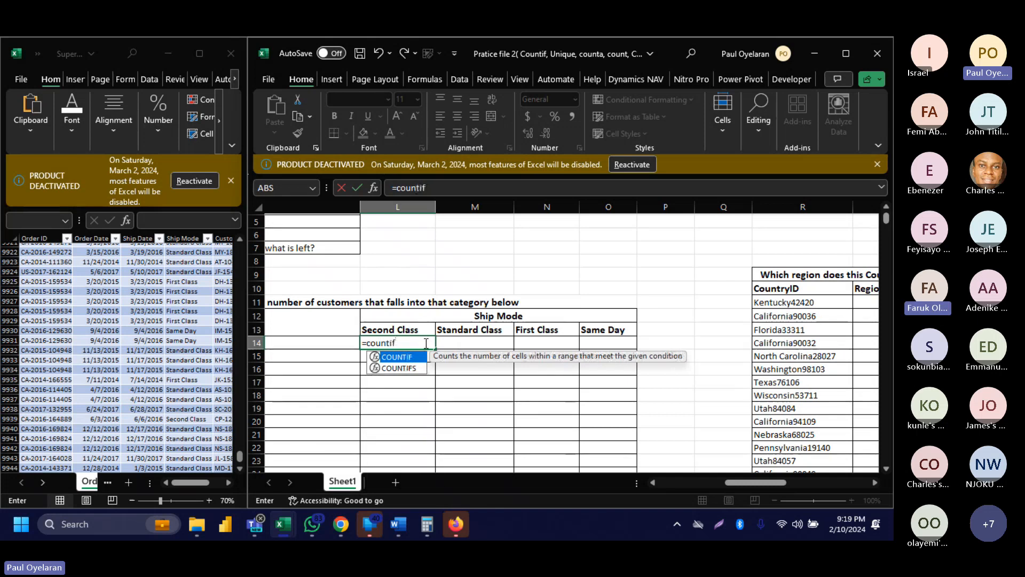
pyautogui.press('Down')
pyautogui.press('Tab')
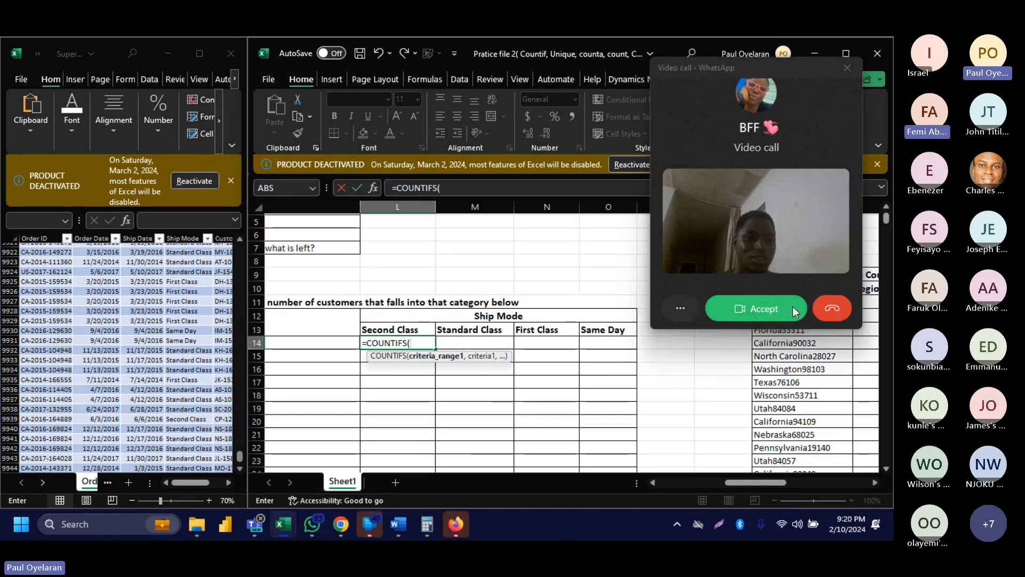
pyautogui.click(832, 309)
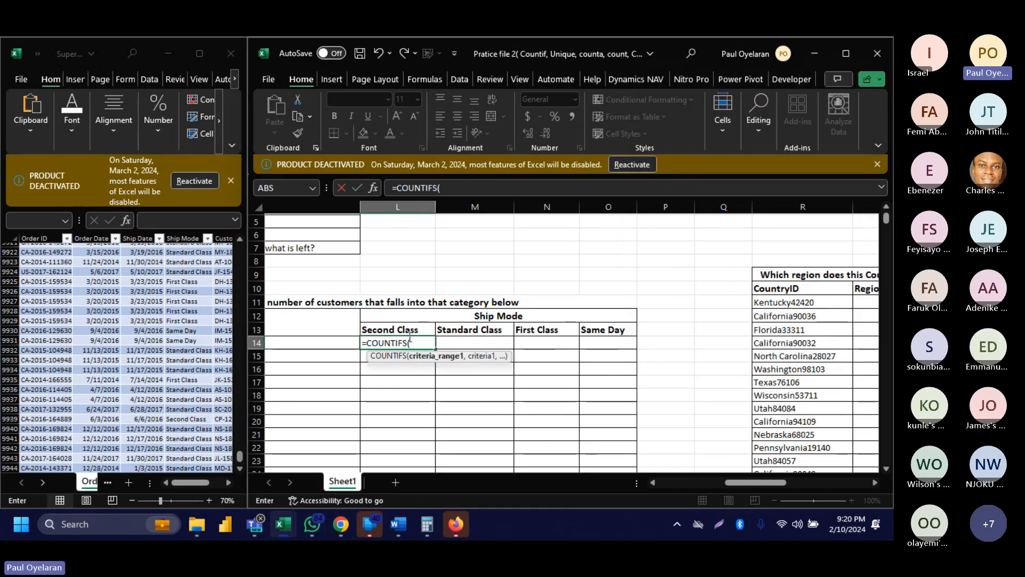
pyautogui.press('Escape')
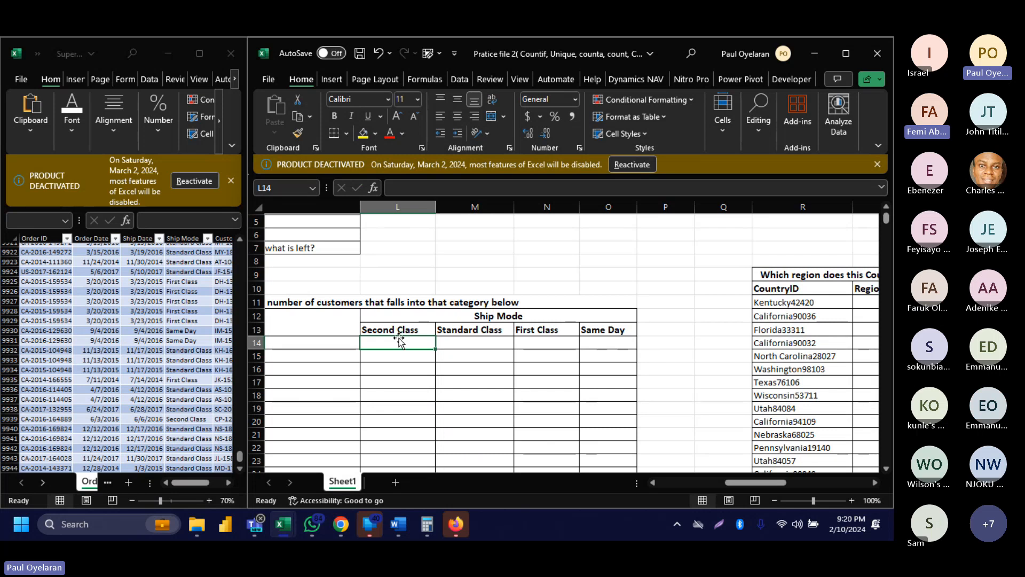
pyautogui.hscroll(-2, 399, 338)
pyautogui.hscroll(-1, 399, 338)
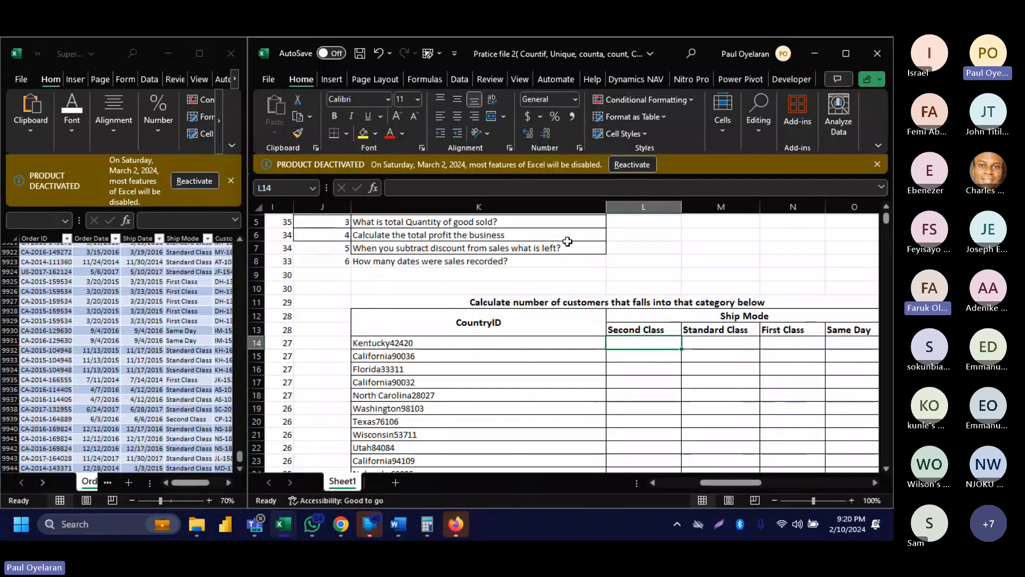
pyautogui.click(208, 247)
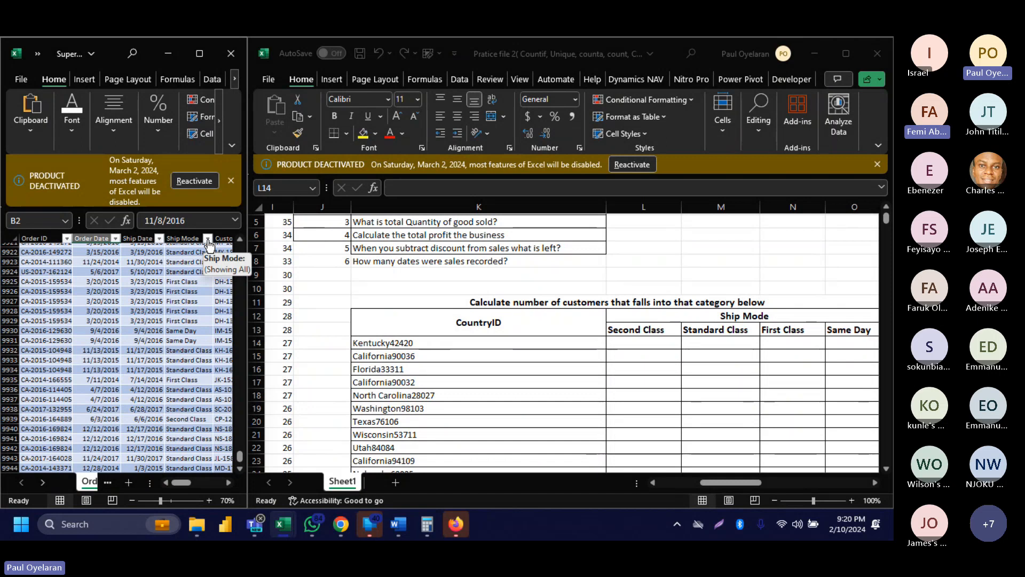
pyautogui.click(208, 238)
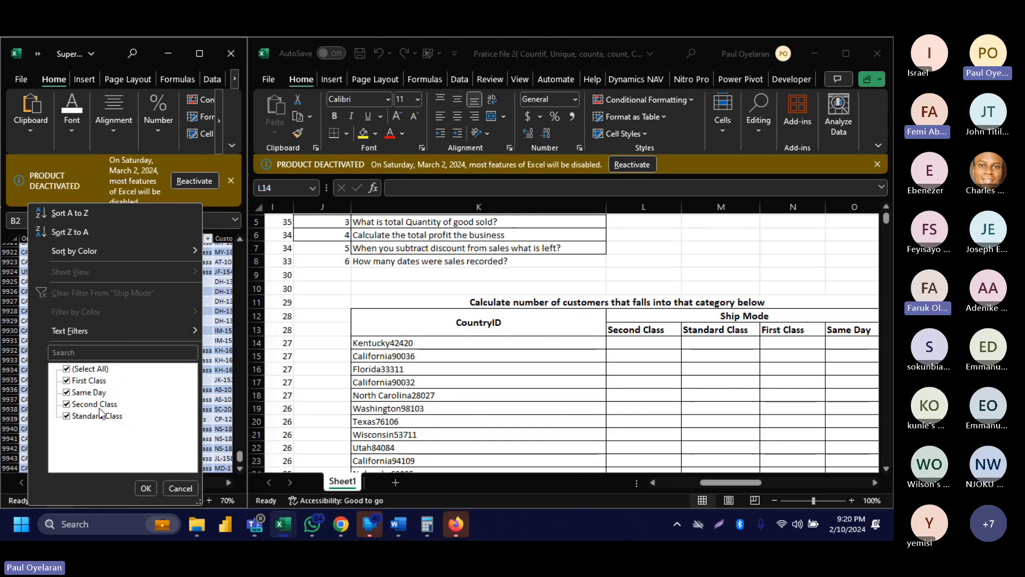
pyautogui.click(634, 345)
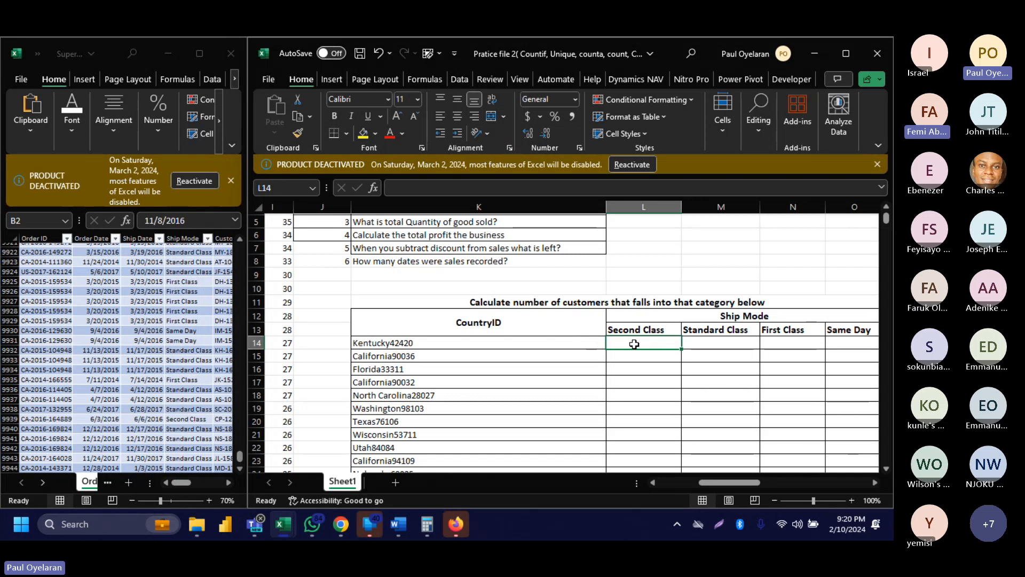
# Start a COUNTIFS in L14 using FactSales[Ship Mode] as range and L13 as criterion.
pyautogui.write('=')
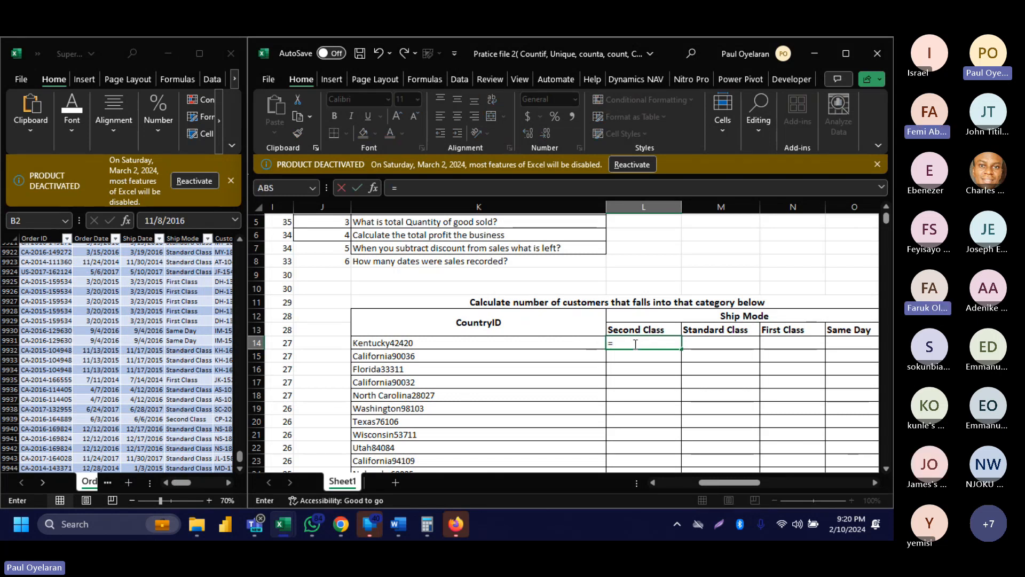
pyautogui.write('countif')
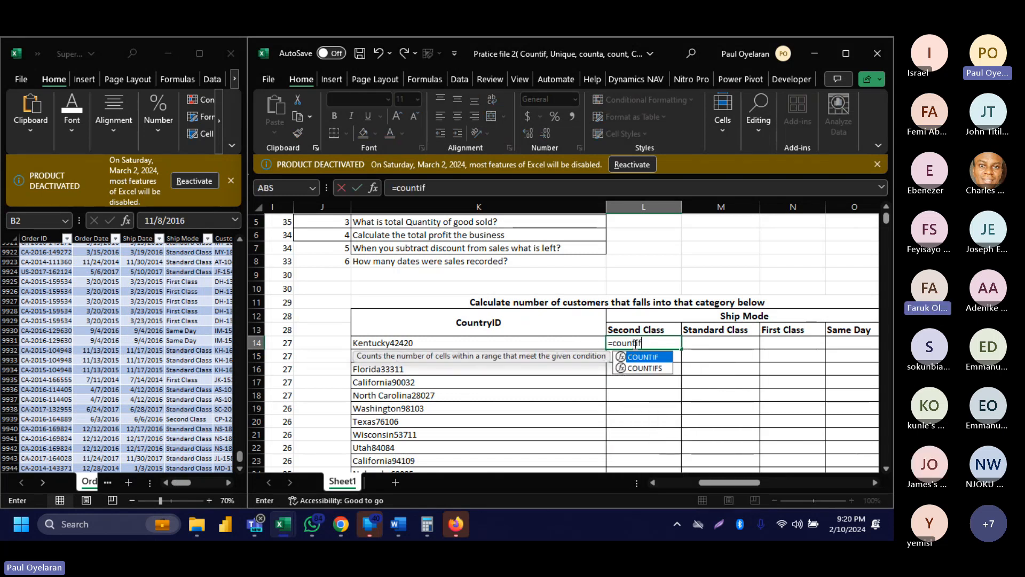
pyautogui.press('Down')
pyautogui.press('Tab')
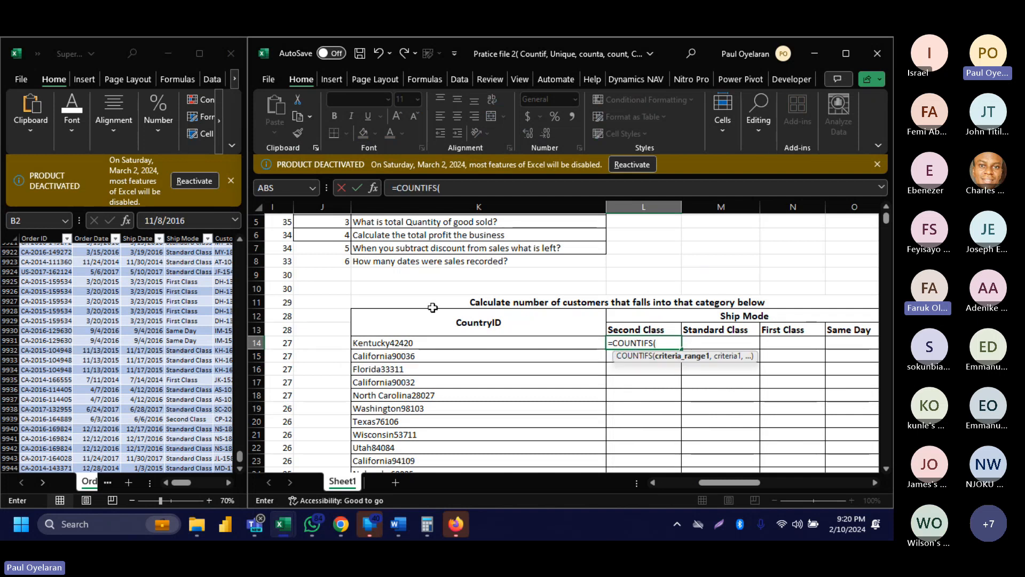
pyautogui.click(188, 233)
pyautogui.click(190, 233)
pyautogui.write(',')
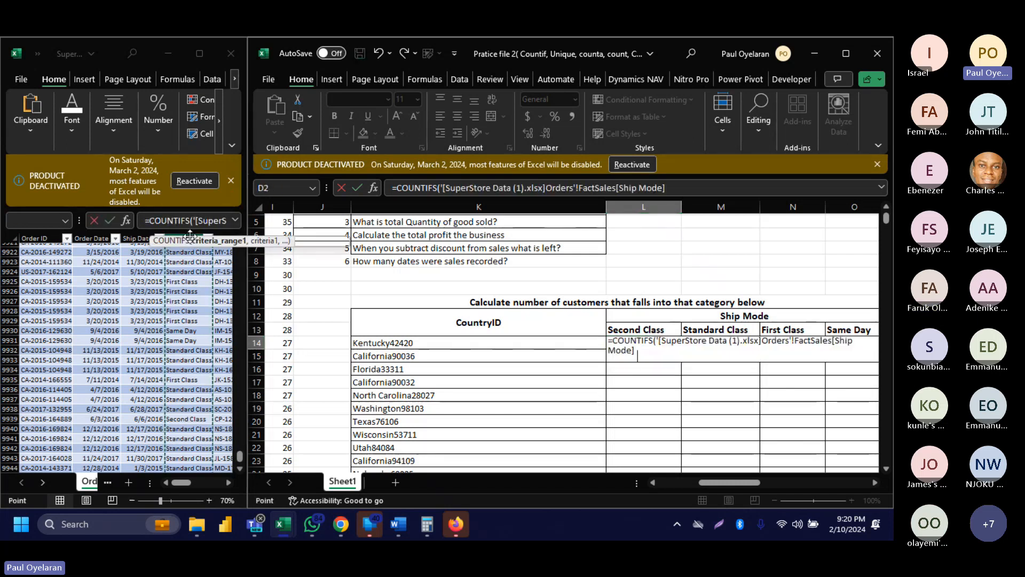
pyautogui.write('"')
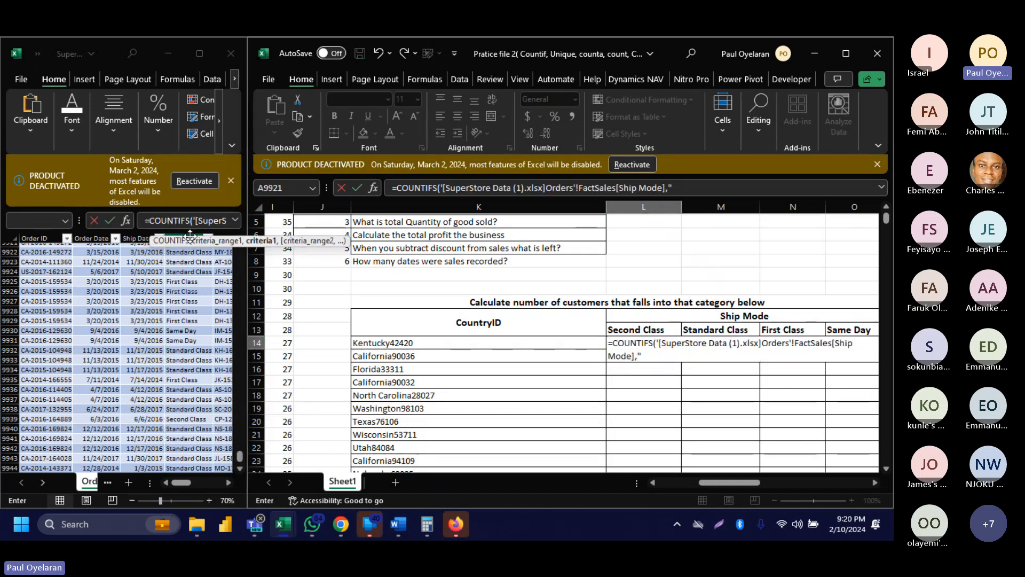
pyautogui.write('Secc')
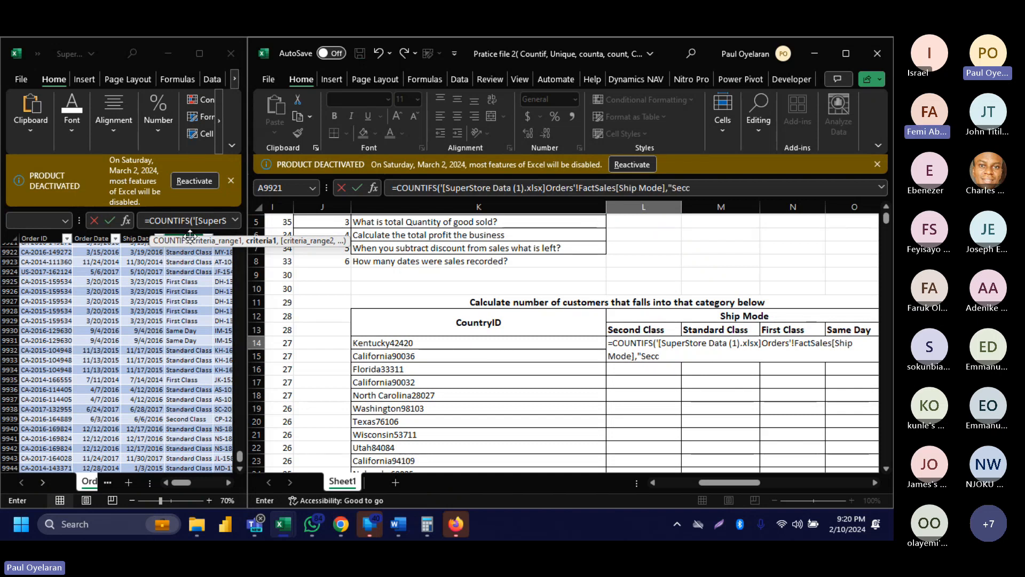
pyautogui.press('BackSpace')
pyautogui.press('BackSpace')
pyautogui.press('BackSpace')
pyautogui.press('BackSpace')
pyautogui.press('BackSpace')
pyautogui.press('BackSpace')
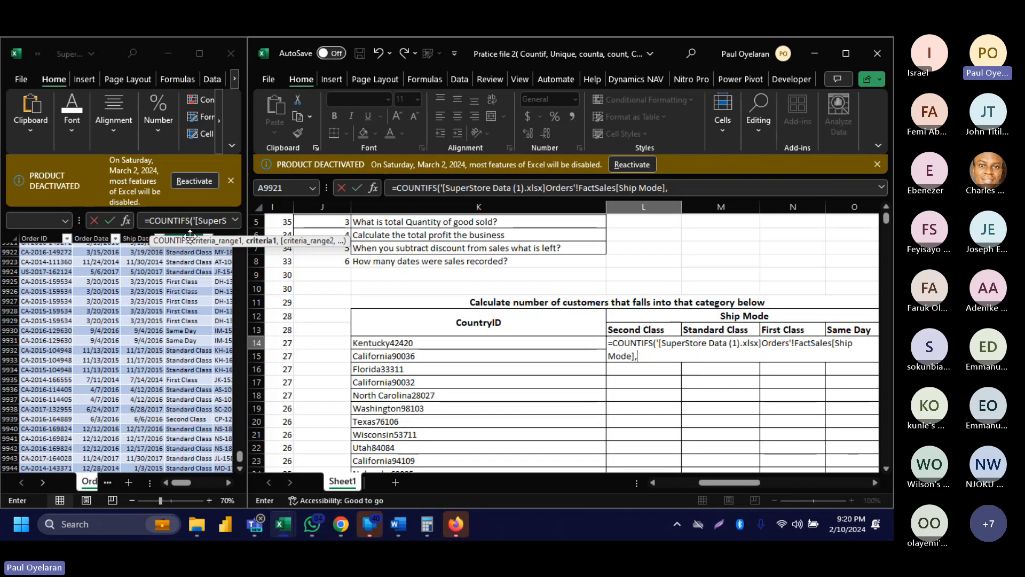
pyautogui.click(635, 329)
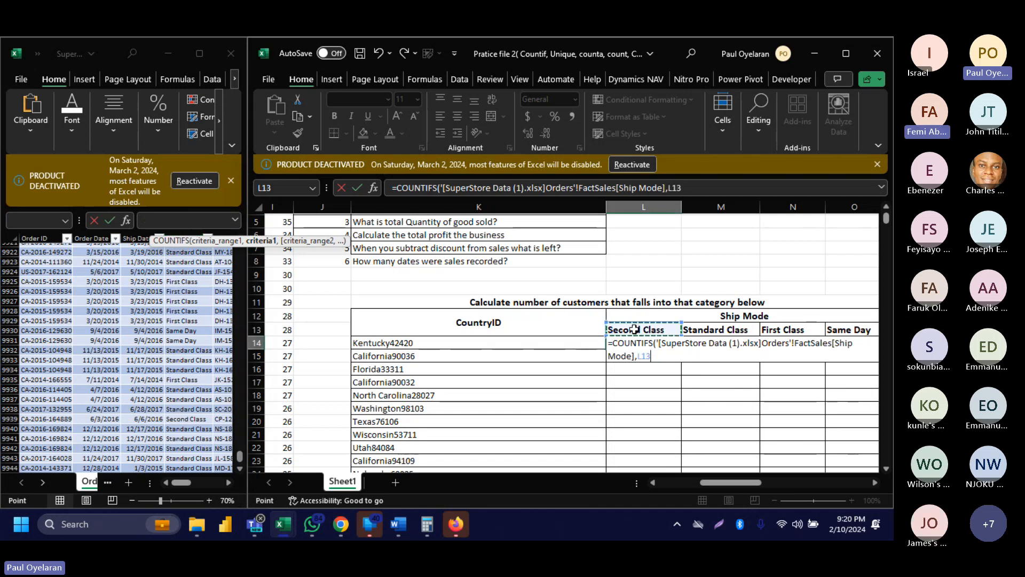
# Clear the too-few-arguments warning and close the formula as =COUNTIFS(FactSales[Ship Mode],L13).
pyautogui.write(',')
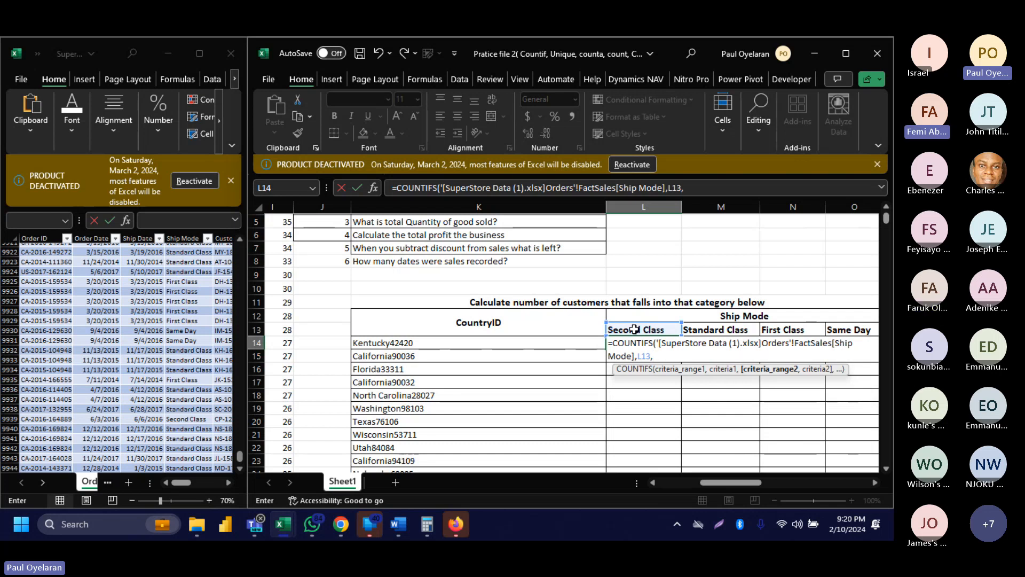
pyautogui.press('Return')
pyautogui.press('Return')
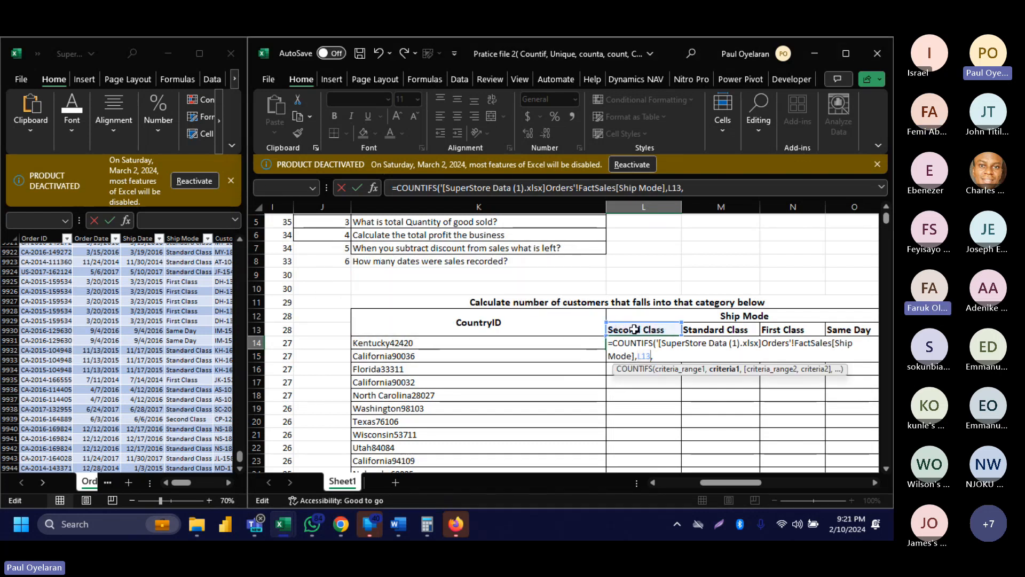
pyautogui.press('BackSpace')
pyautogui.write('3')
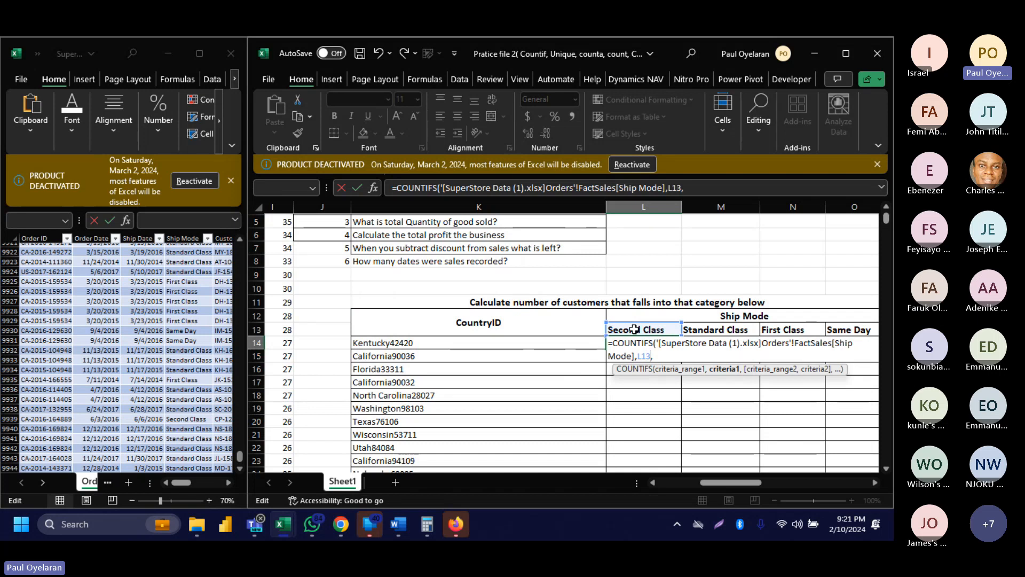
pyautogui.press('BackSpace')
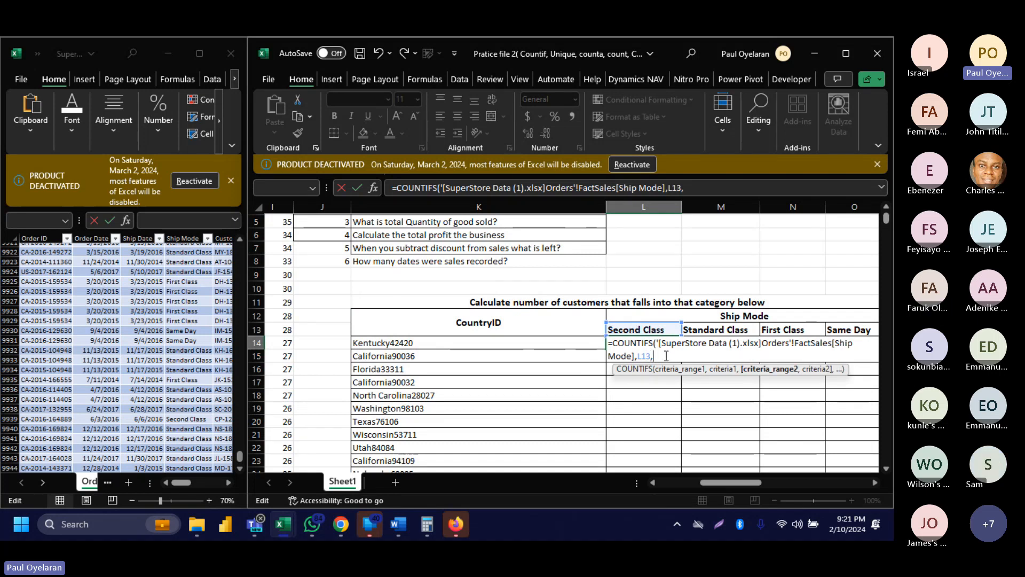
pyautogui.write(')')
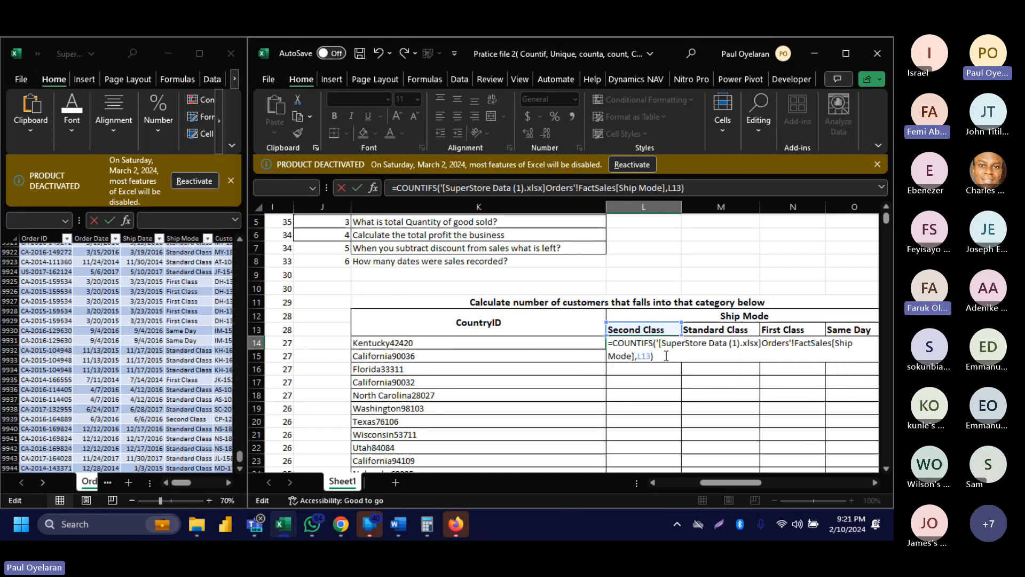
pyautogui.press('Return')
# Extend the formula with FactSales[CountryID] matched to K14, returning 20.
pyautogui.click(662, 343)
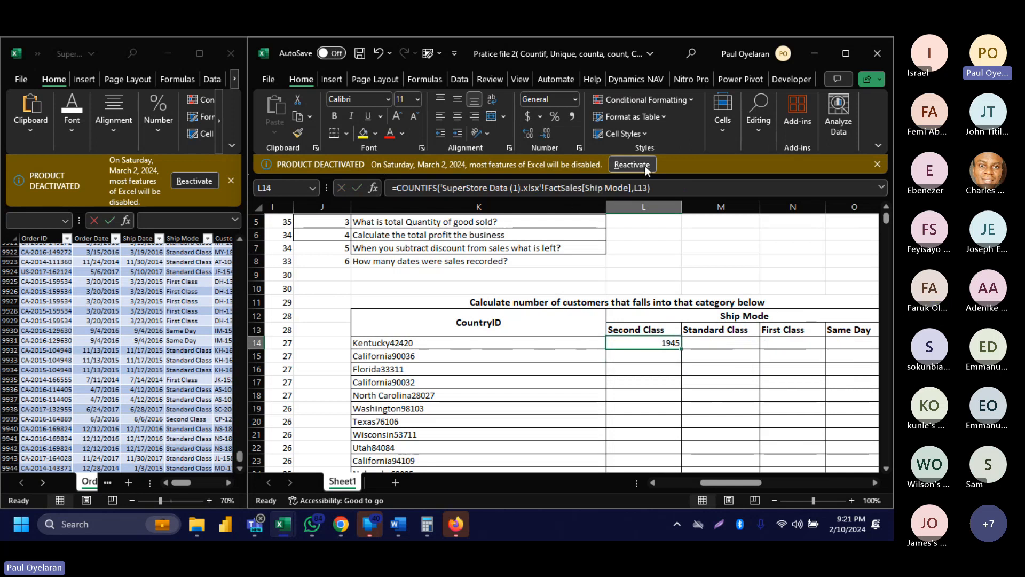
pyautogui.click(647, 188)
pyautogui.write(',')
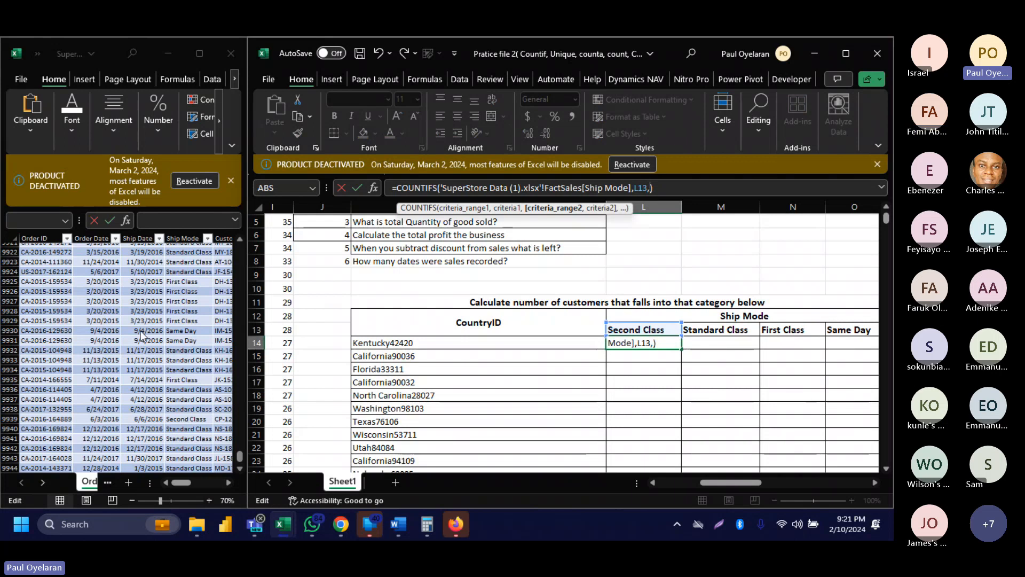
pyautogui.hscroll(4, 141, 336)
pyautogui.hscroll(-4, 141, 336)
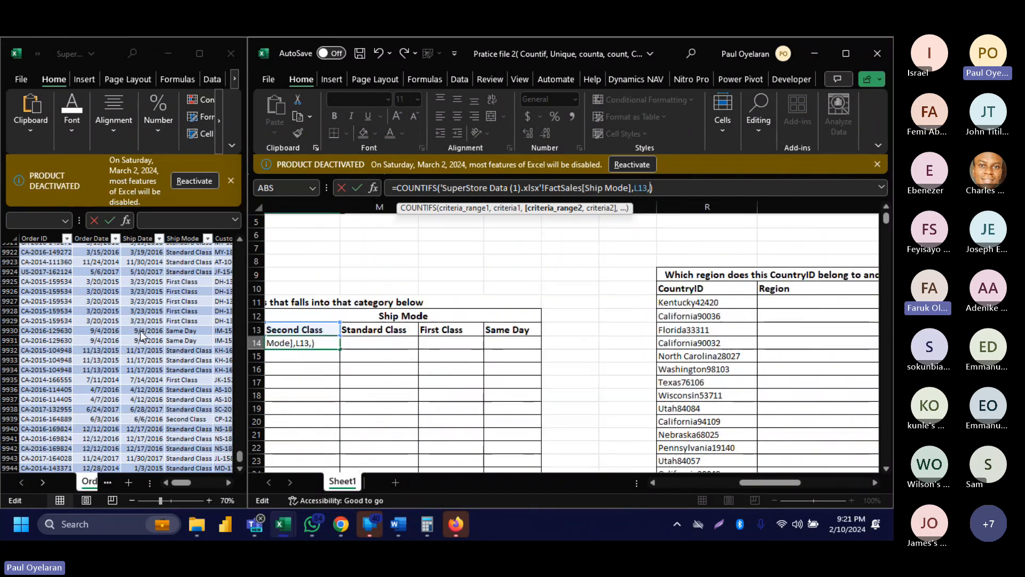
pyautogui.hscroll(3, 141, 335)
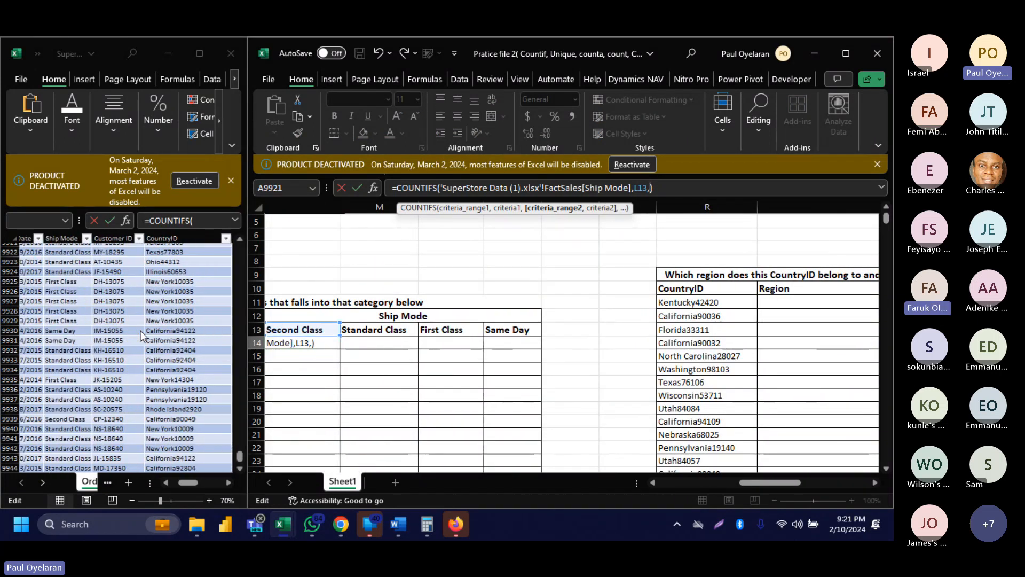
pyautogui.click(170, 231)
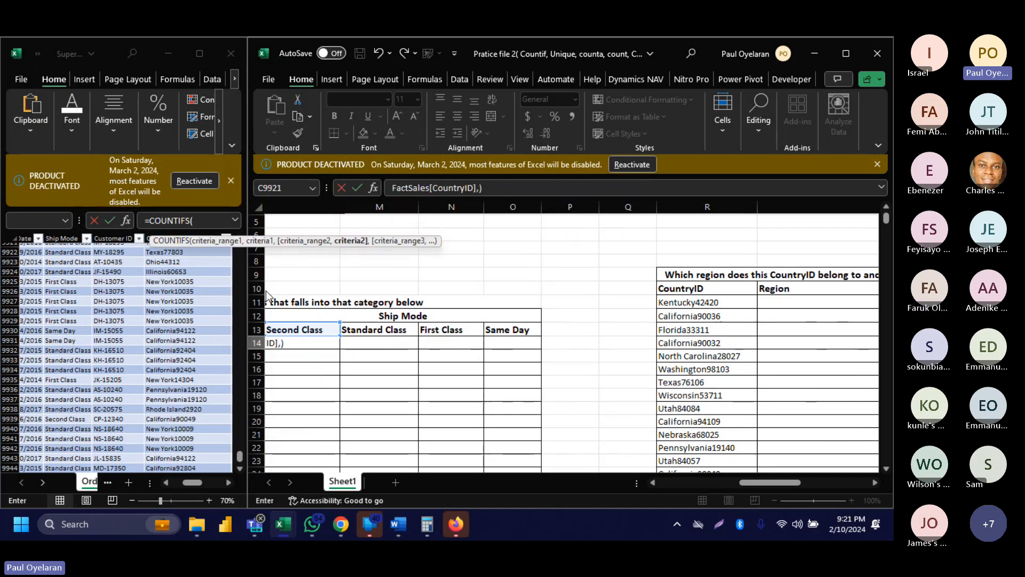
pyautogui.hscroll(-3, 177, 310)
pyautogui.click(411, 369)
pyautogui.hscroll(-5, 408, 352)
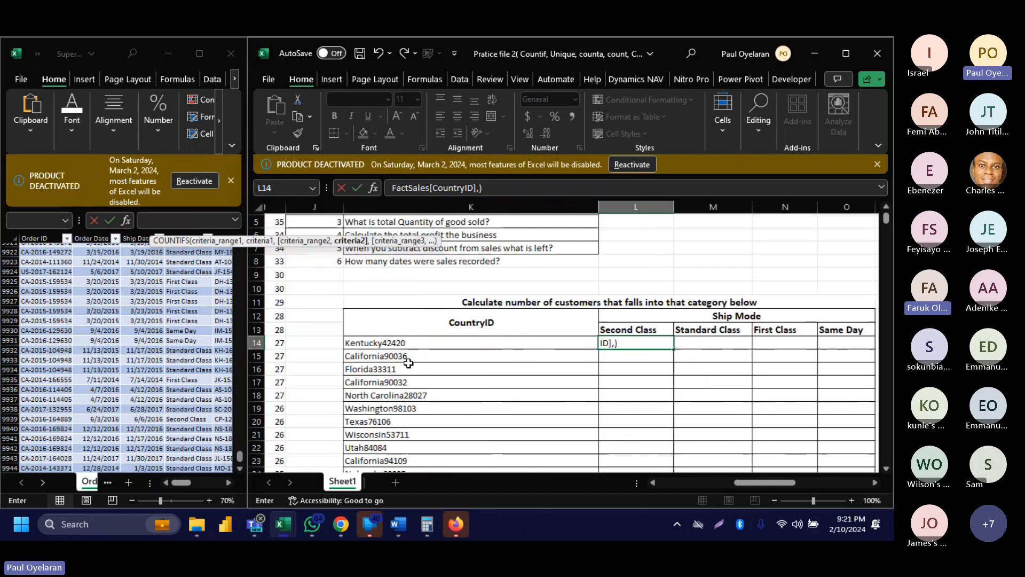
pyautogui.click(402, 340)
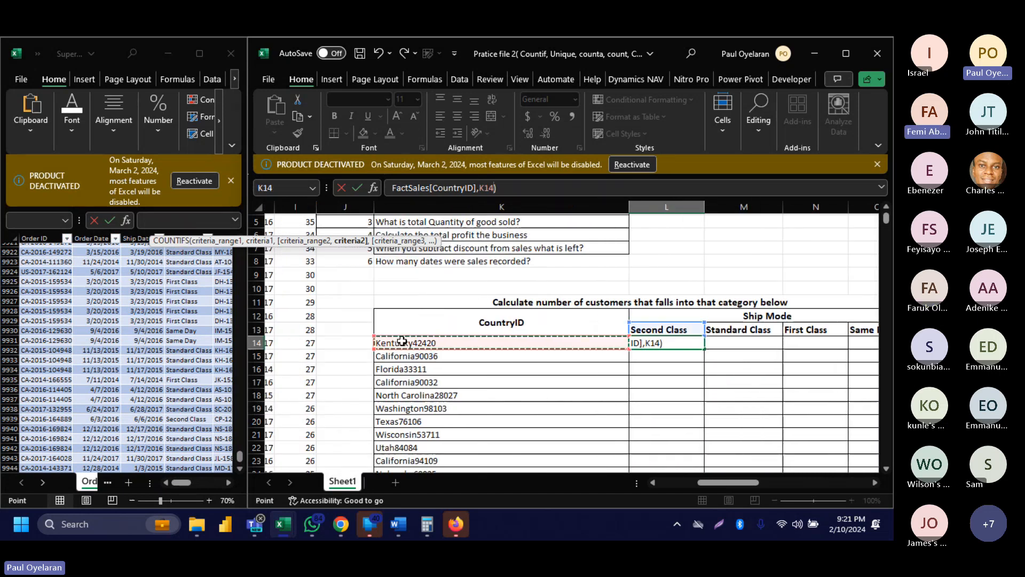
pyautogui.press('Return')
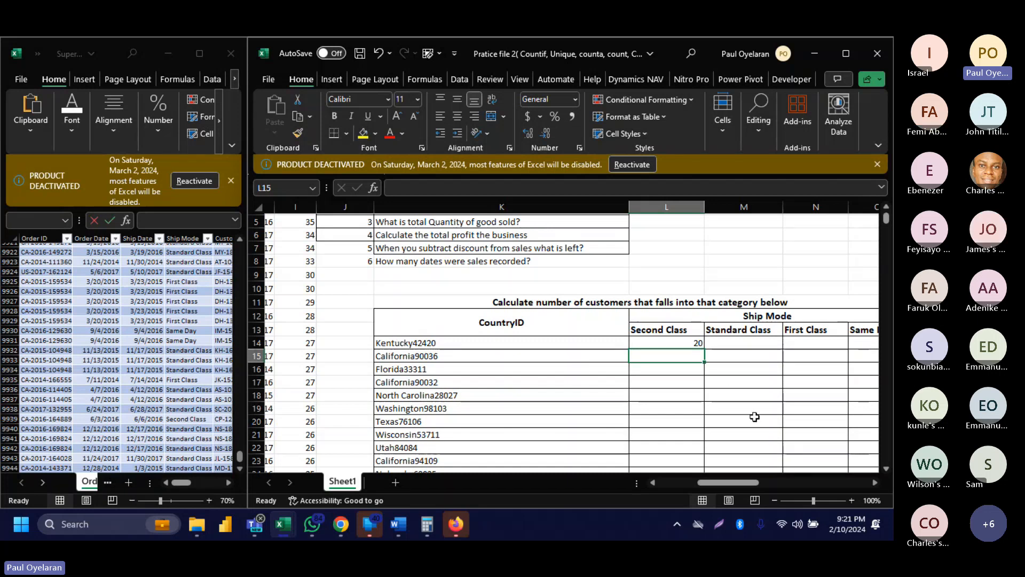
# Lock the header reference as $L$13 in L14's COUNTIFS and fill it down column L (29, 2, 18...).
pyautogui.click(691, 344)
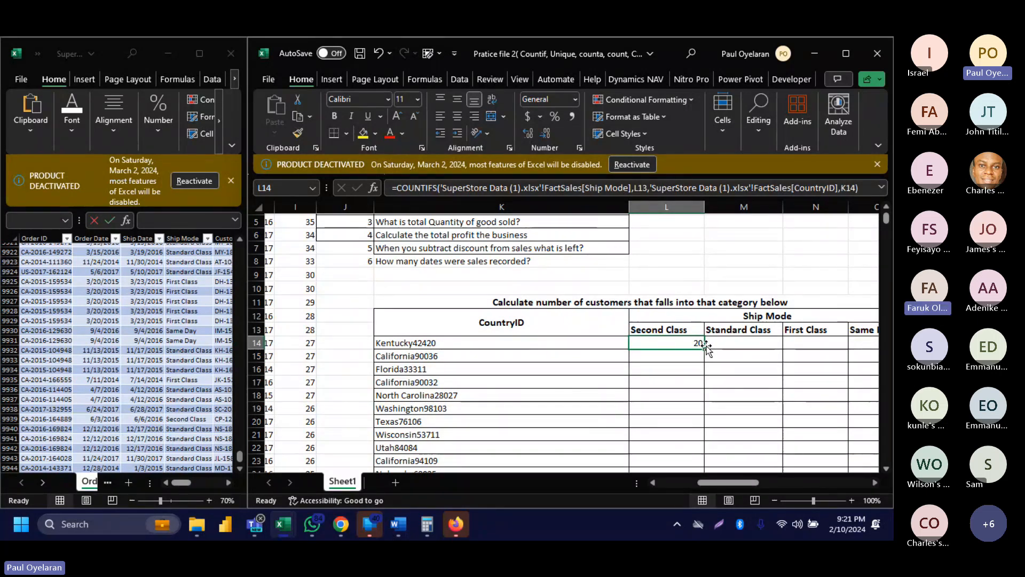
pyautogui.doubleClick(705, 348)
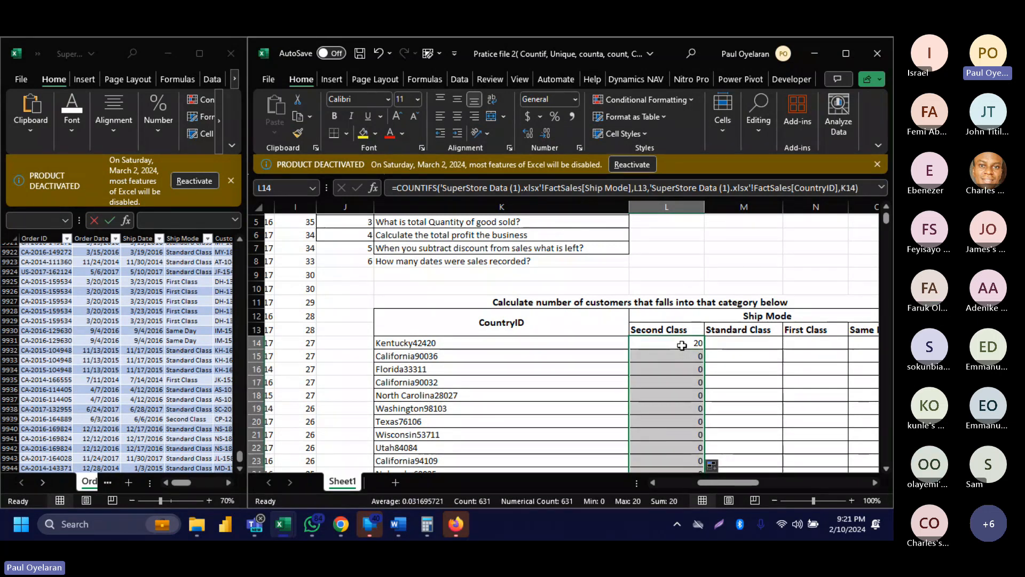
pyautogui.click(681, 345)
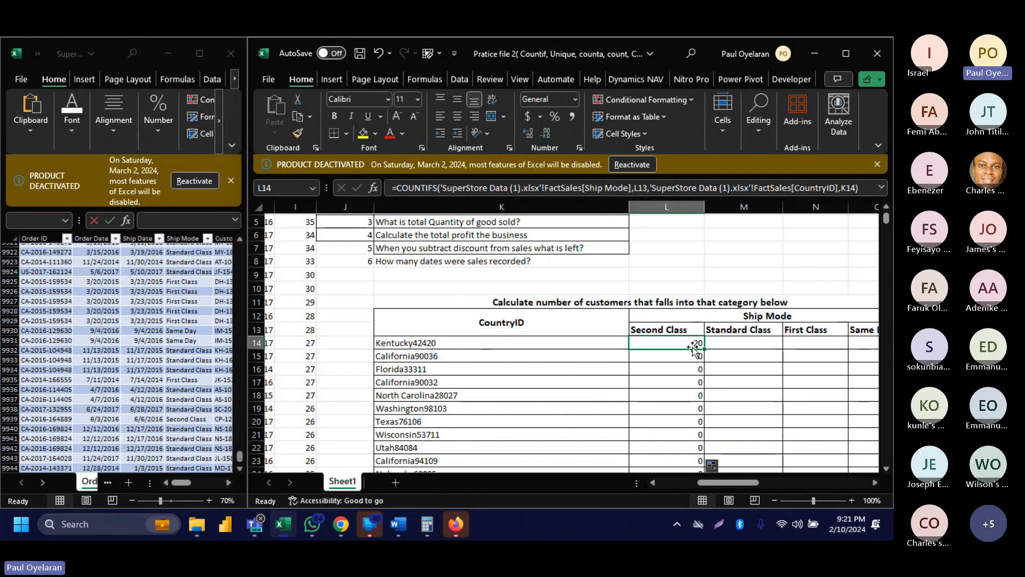
pyautogui.doubleClick(640, 188)
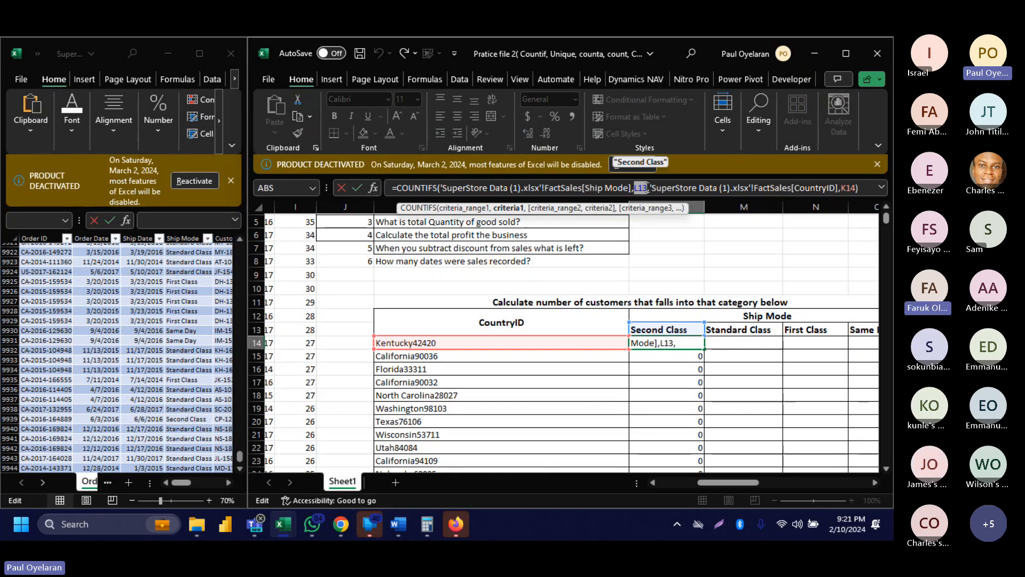
pyautogui.press('F4')
pyautogui.press('Return')
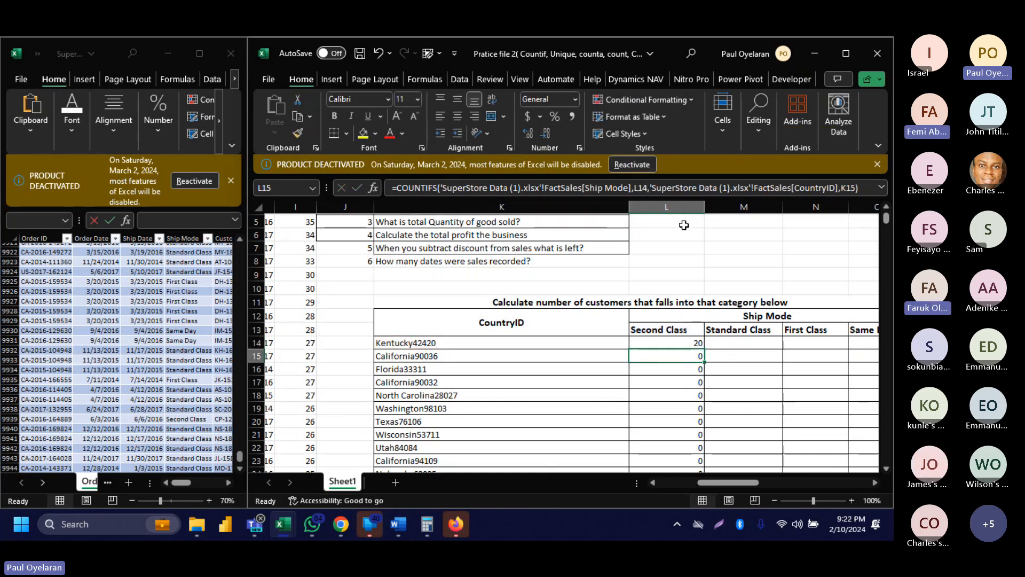
pyautogui.click(694, 340)
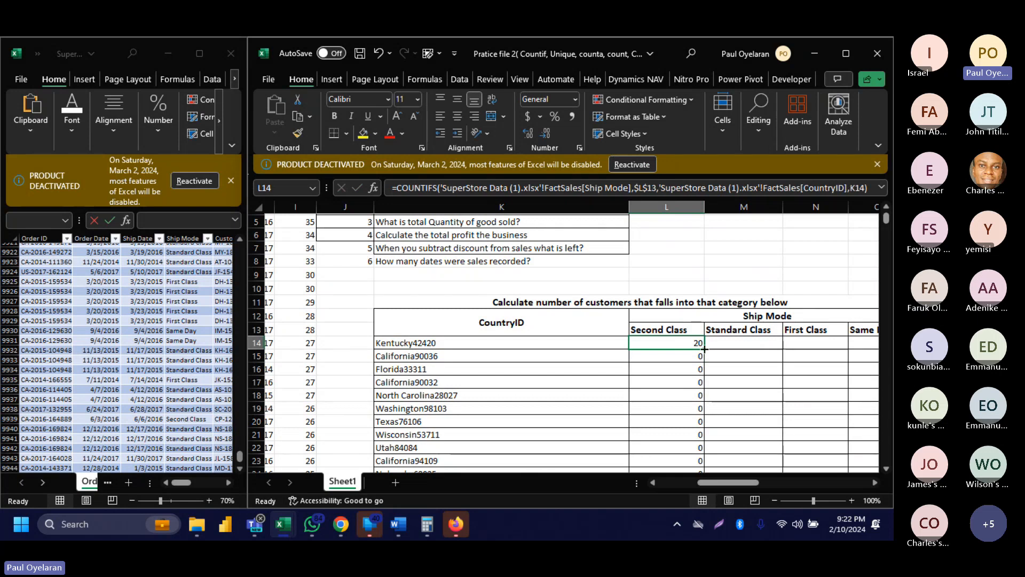
pyautogui.doubleClick(704, 348)
pyautogui.hscroll(3, 704, 348)
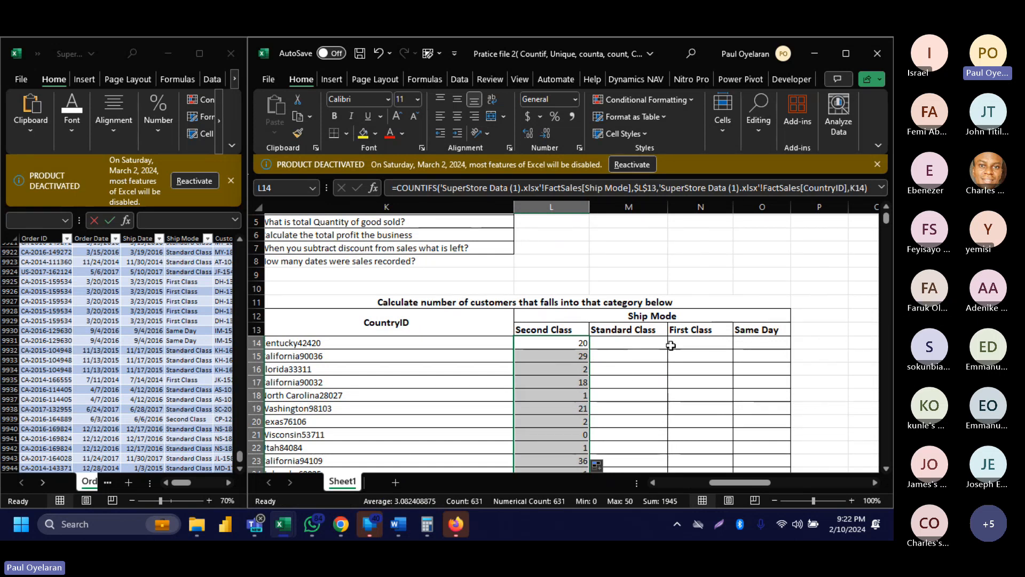
pyautogui.hscroll(5, 736, 324)
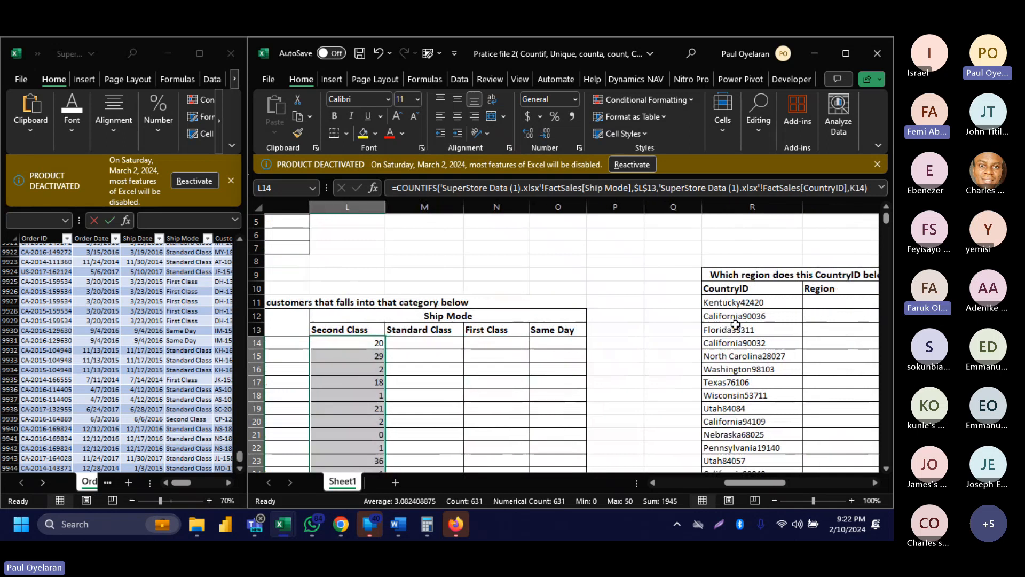
pyautogui.hscroll(-2, 526, 334)
pyautogui.hscroll(1, 525, 333)
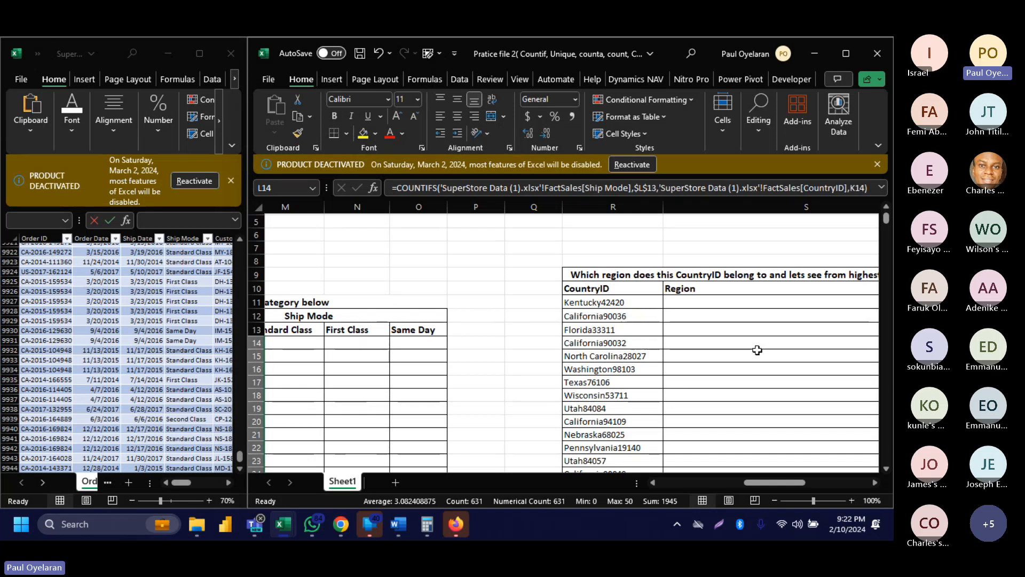
pyautogui.hscroll(3, 708, 340)
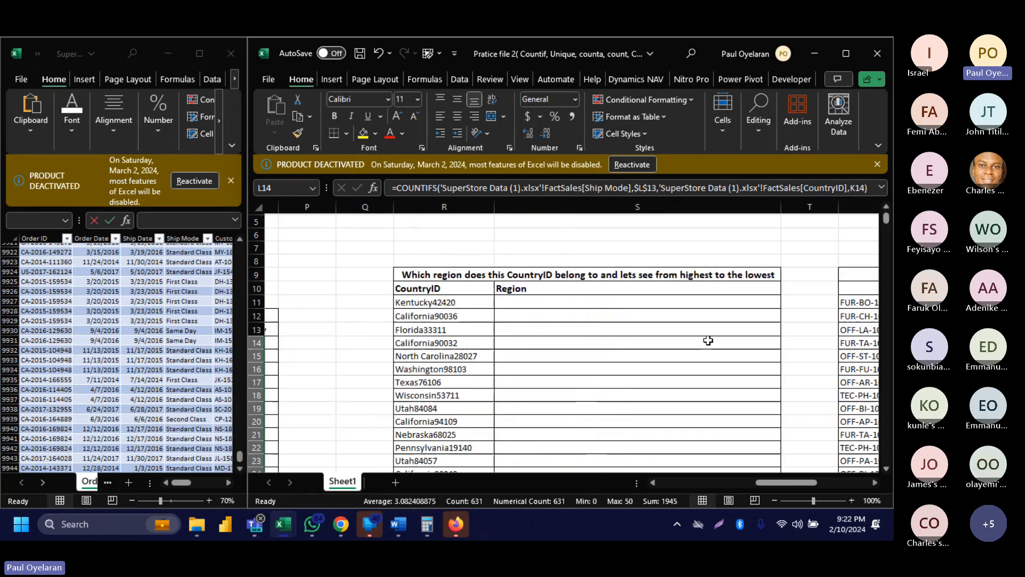
pyautogui.click(557, 302)
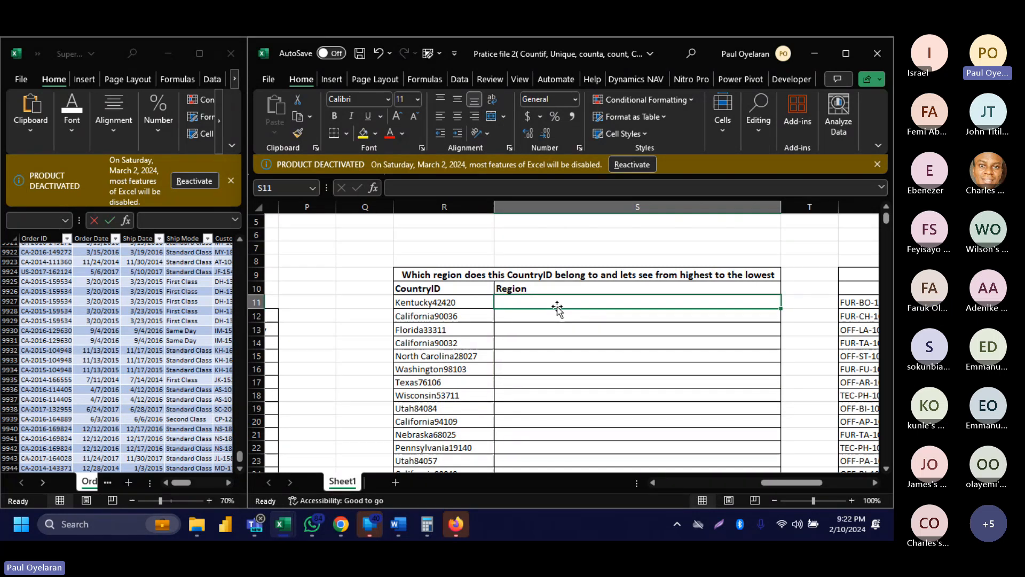
pyautogui.hscroll(-3, 472, 321)
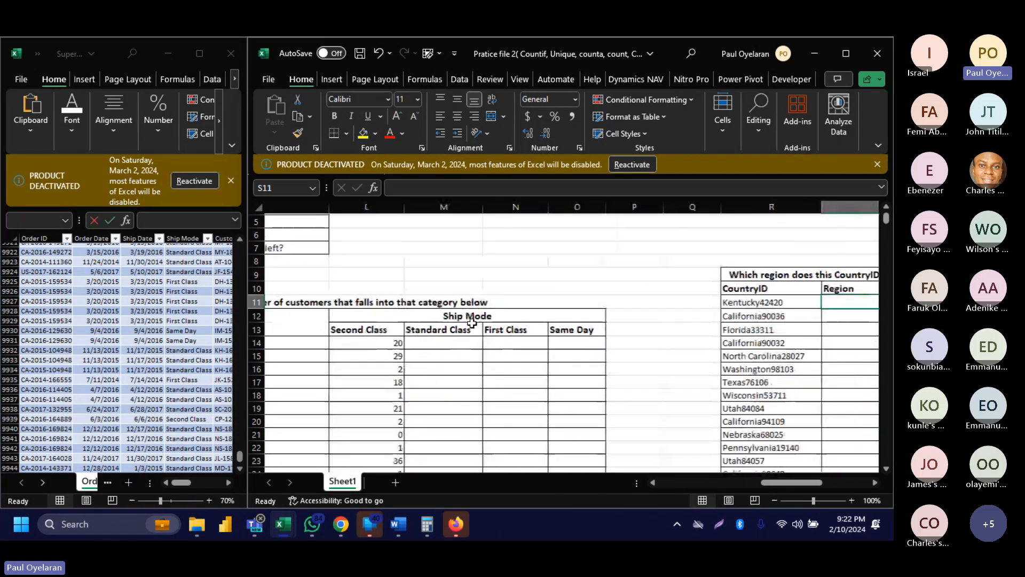
pyautogui.hscroll(-2, 471, 322)
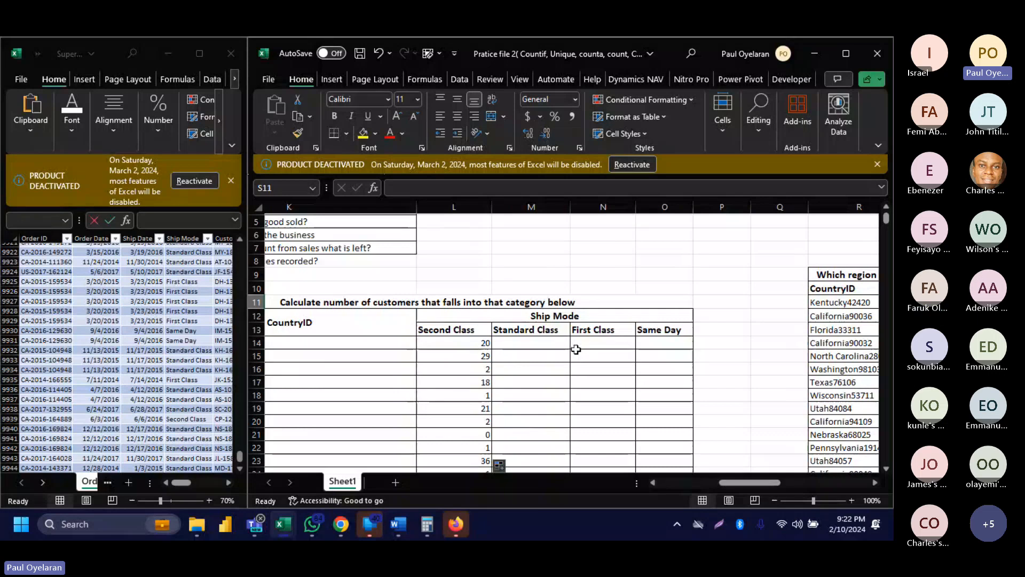
pyautogui.hscroll(4, 575, 348)
pyautogui.hscroll(1, 556, 325)
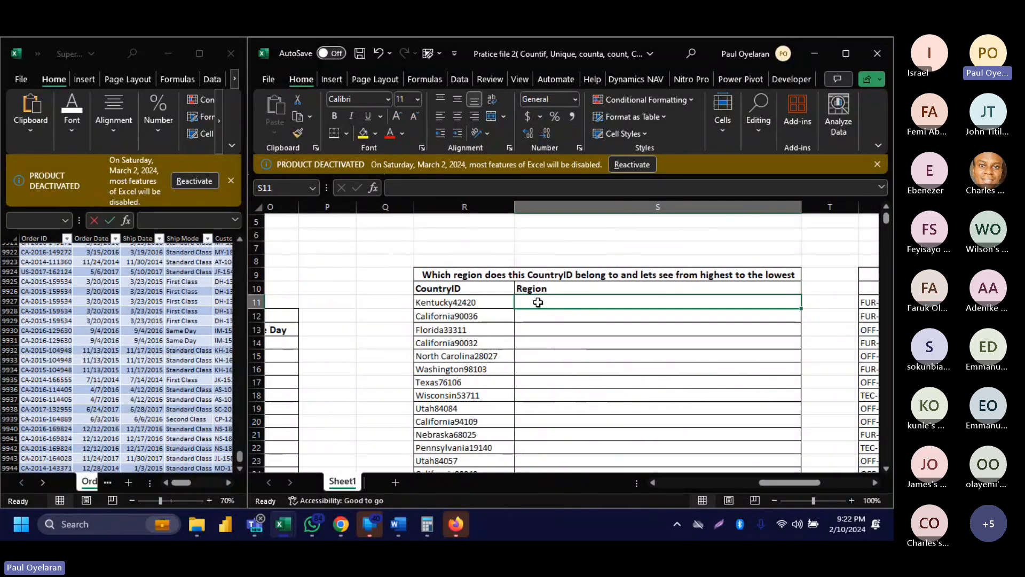
# VLOOKUP Kentucky42420 in the Location sheet columns, returning column 6's region, South.
pyautogui.write('=VLOOKUP(')
pyautogui.click(502, 302)
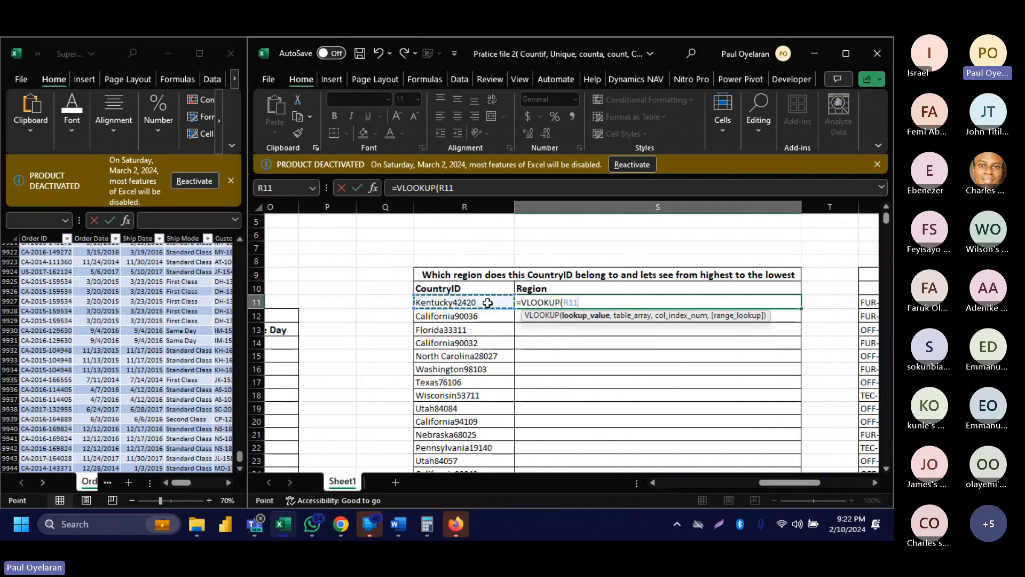
pyautogui.write(',')
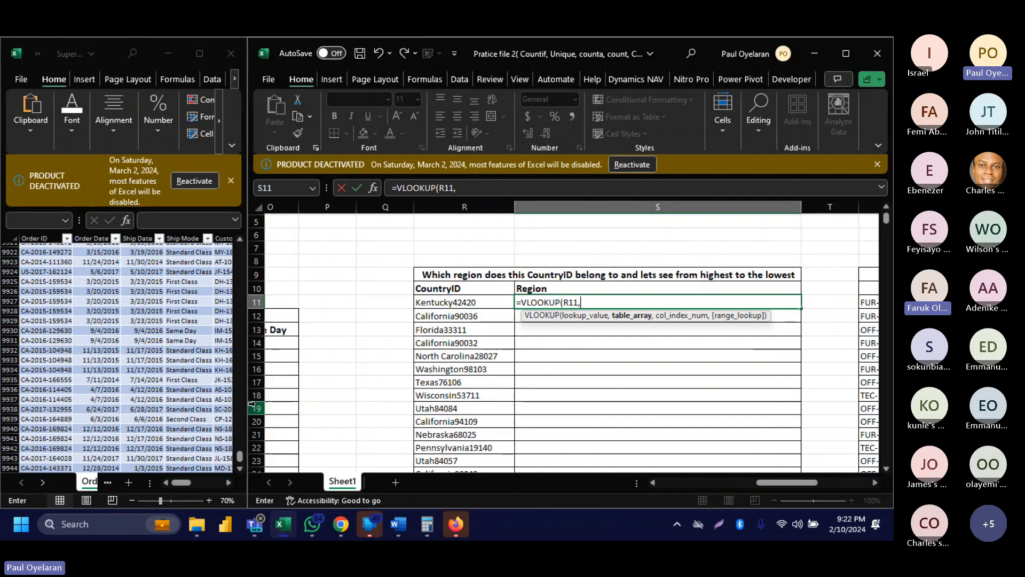
pyautogui.moveTo(251, 401); pyautogui.dragTo(528, 438)
pyautogui.click(255, 480)
pyautogui.click(255, 479)
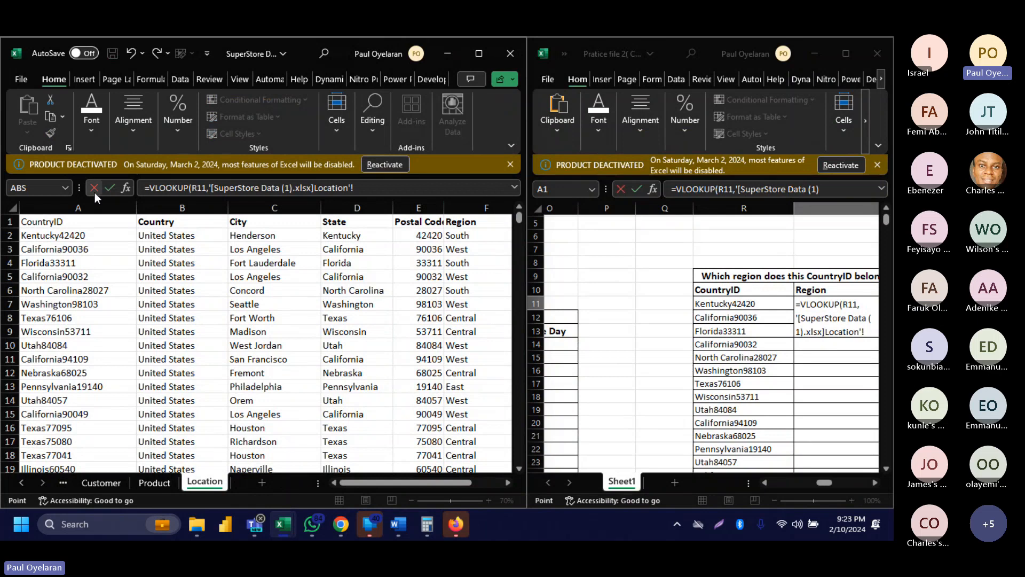
pyautogui.click(76, 206)
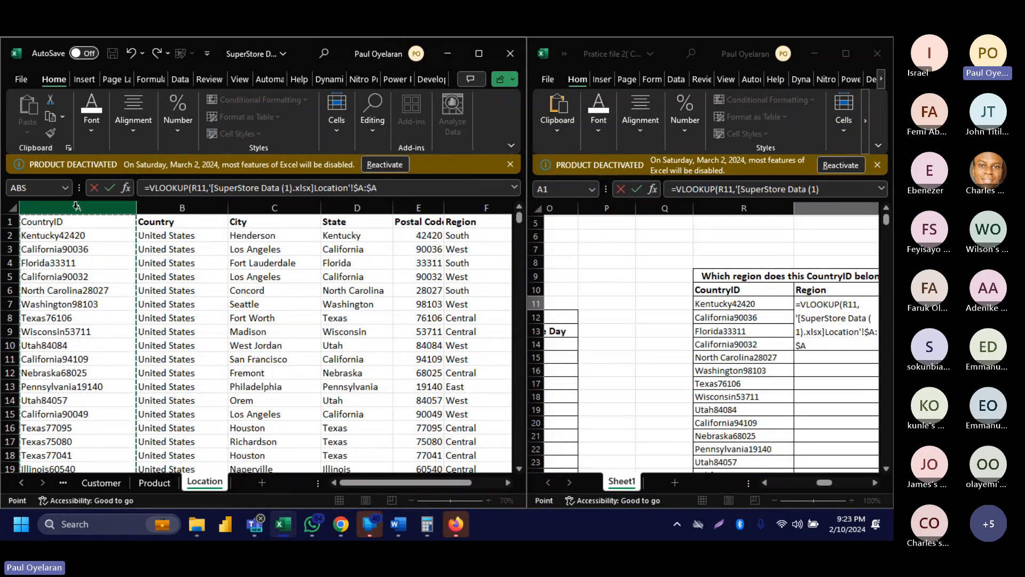
pyautogui.moveTo(75, 206); pyautogui.dragTo(227, 206)
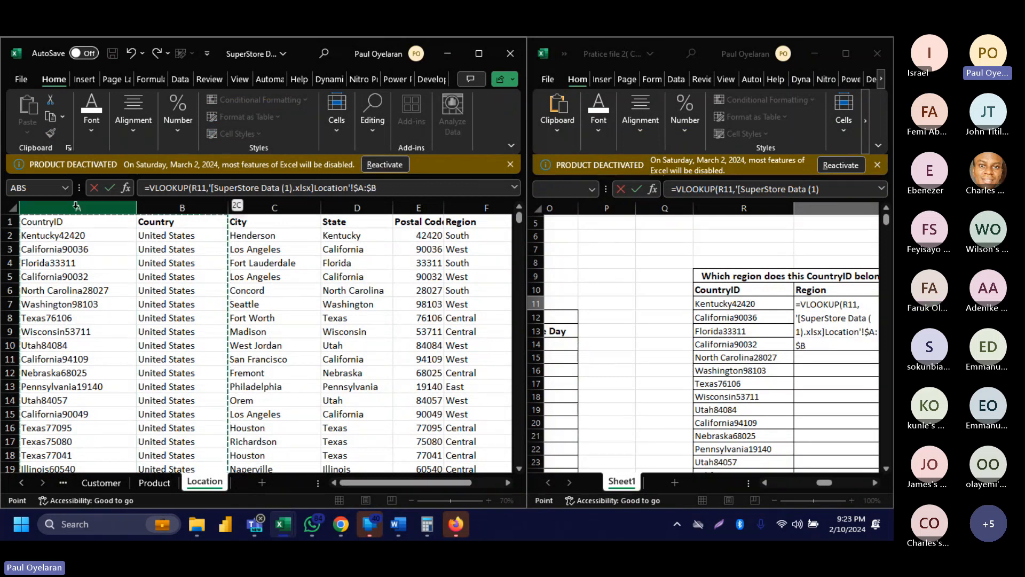
pyautogui.hotkey('shift', 'Right')
pyautogui.hotkey('shift', 'Right')
pyautogui.hotkey('shift', 'Right')
pyautogui.hotkey('shift', 'Right')
pyautogui.hotkey('shift', 'Right')
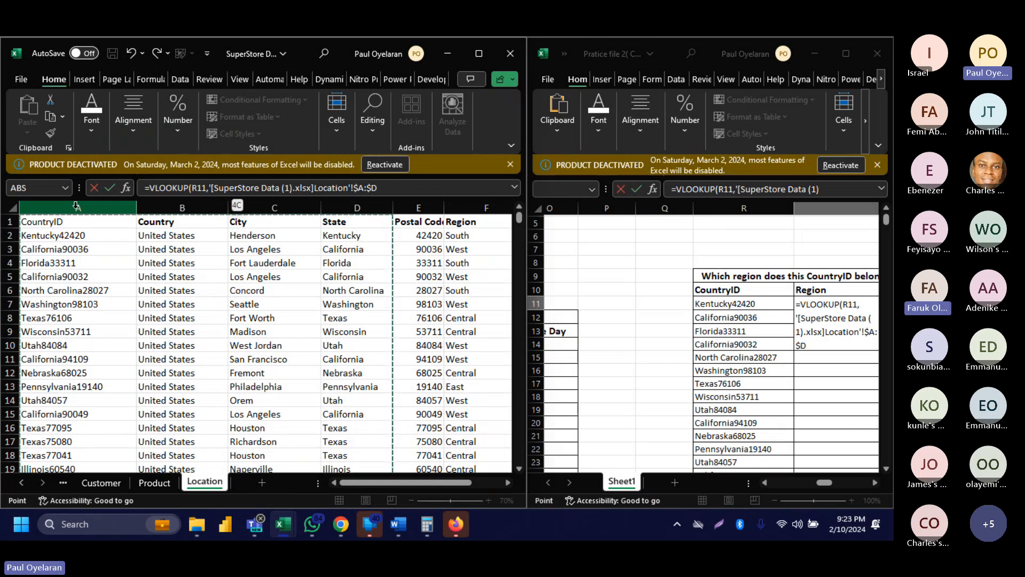
pyautogui.write(',')
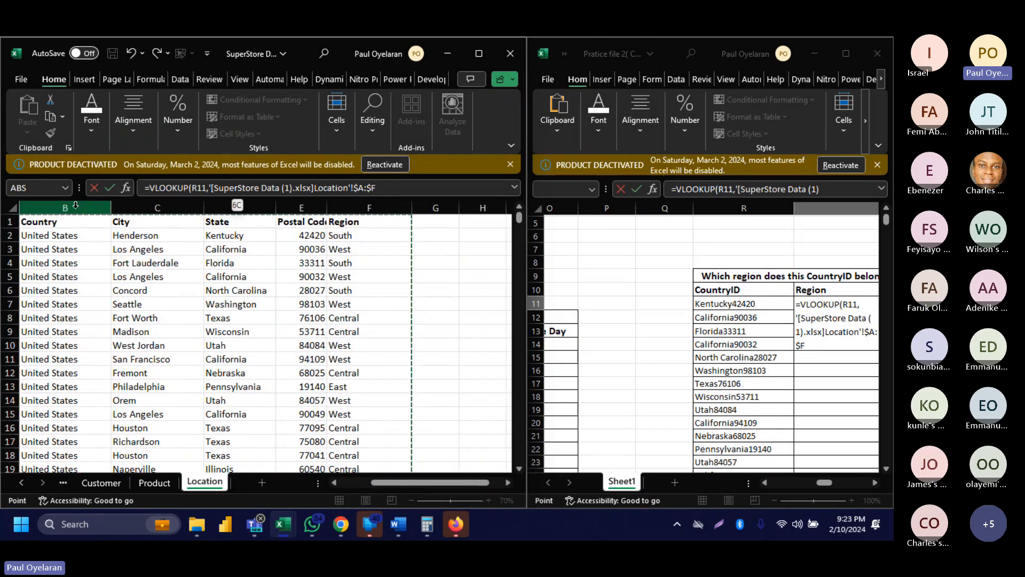
pyautogui.write('6')
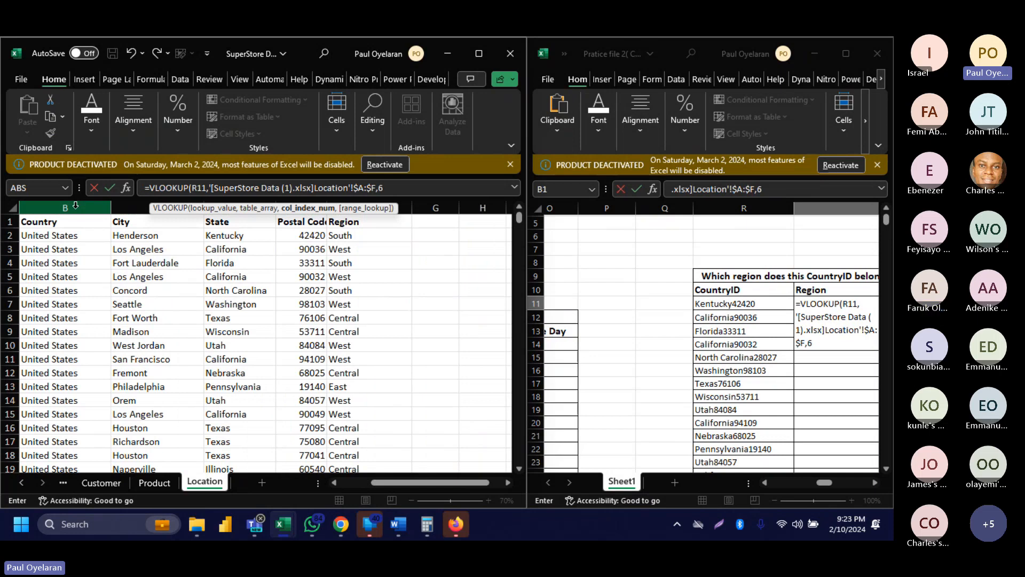
pyautogui.write(',0')
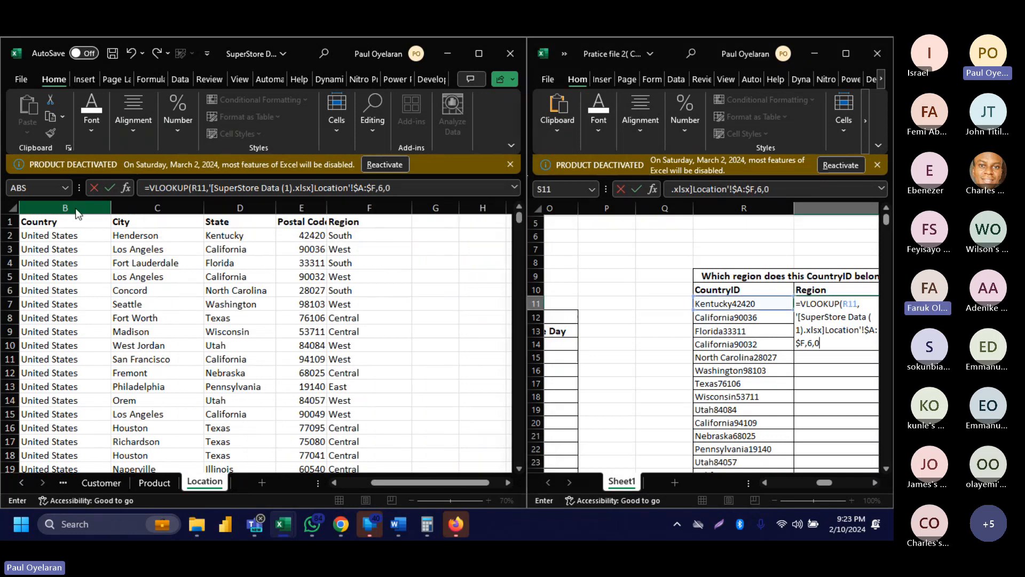
pyautogui.press('Return')
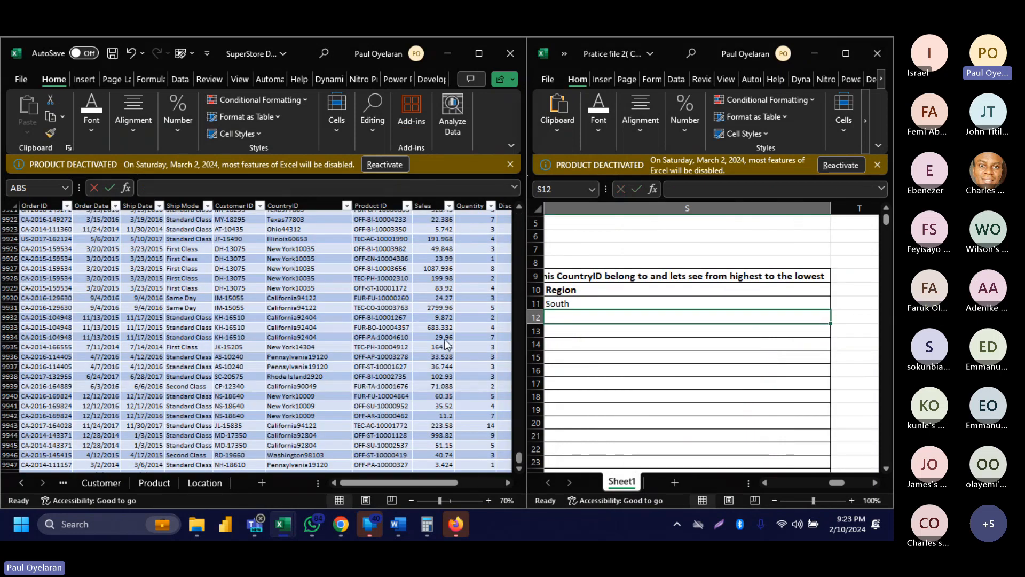
# Fill the region lookup down column S for every CountryID.
pyautogui.moveTo(526, 321); pyautogui.dragTo(339, 347)
pyautogui.click(515, 302)
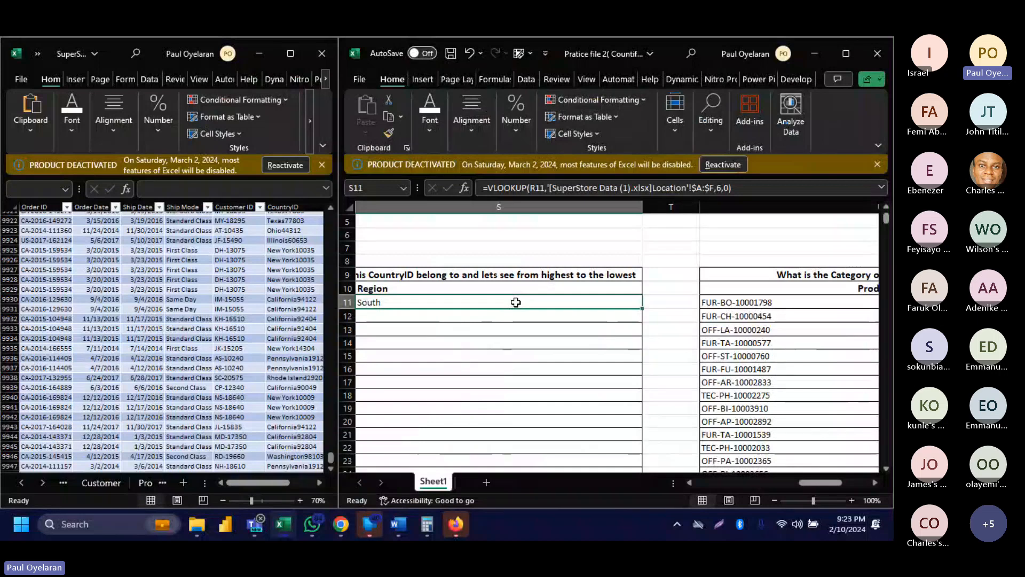
pyautogui.doubleClick(643, 308)
pyautogui.hscroll(-3, 566, 318)
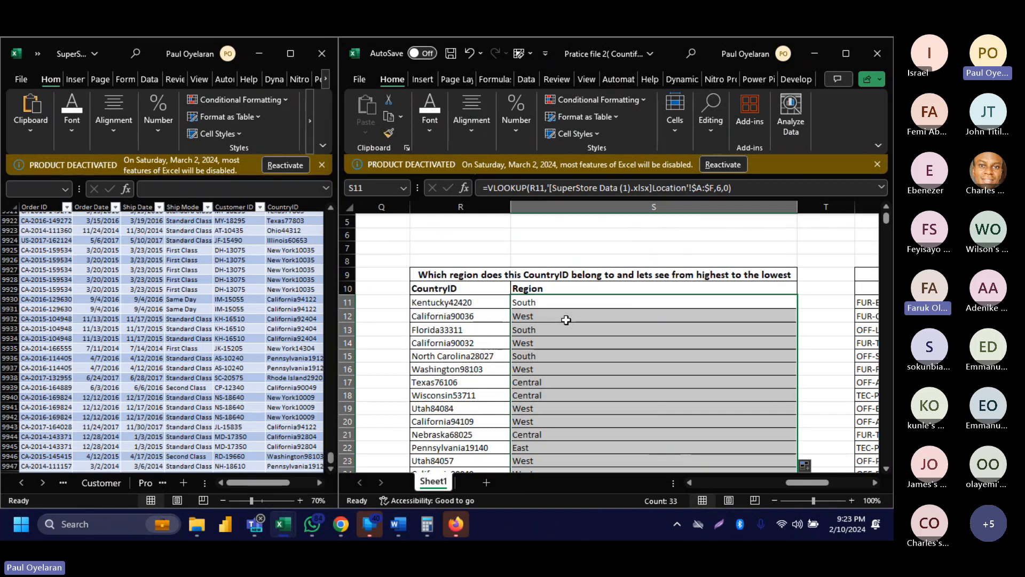
pyautogui.scroll(2, 566, 320)
# In V11 enter =VLOOKUP(U11,'[SuperStore Data (1).xlsx]Product'!$A:$D,2,0) to fetch the ProductID's category.
pyautogui.scroll(-1, 566, 319)
pyautogui.click(565, 319)
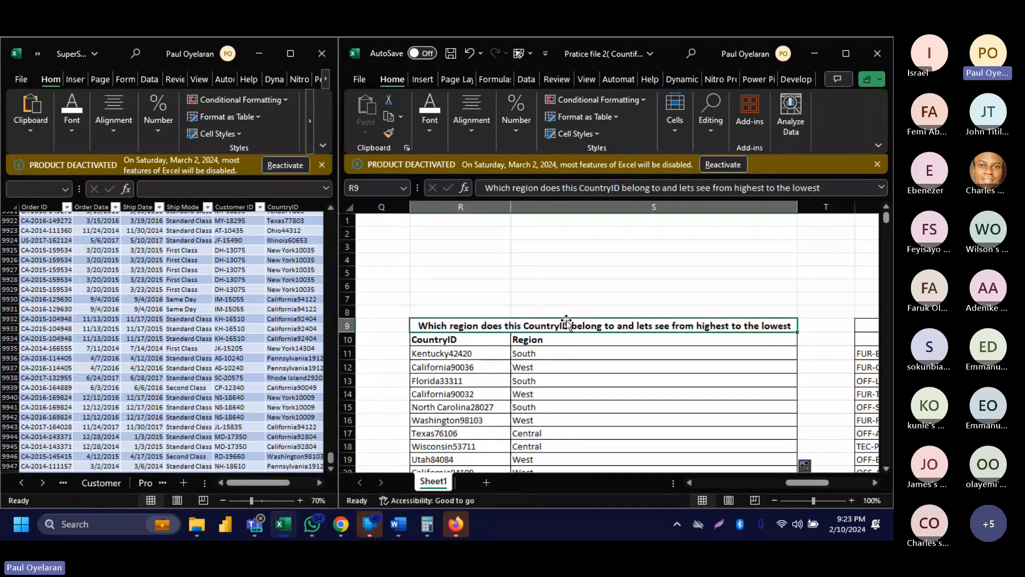
pyautogui.hscroll(3, 566, 321)
pyautogui.hscroll(1, 523, 358)
pyautogui.hscroll(2, 523, 357)
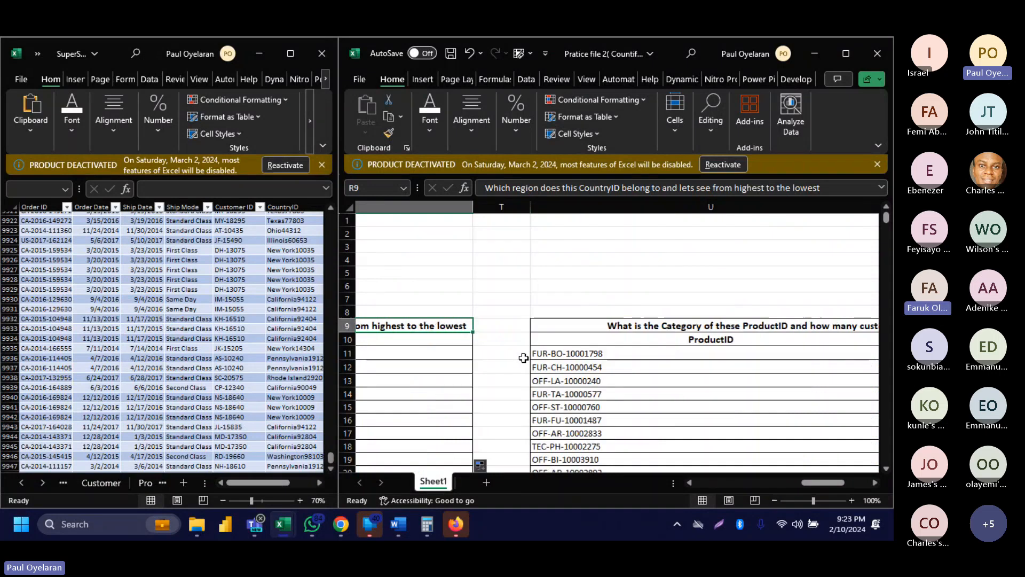
pyautogui.hscroll(2, 751, 334)
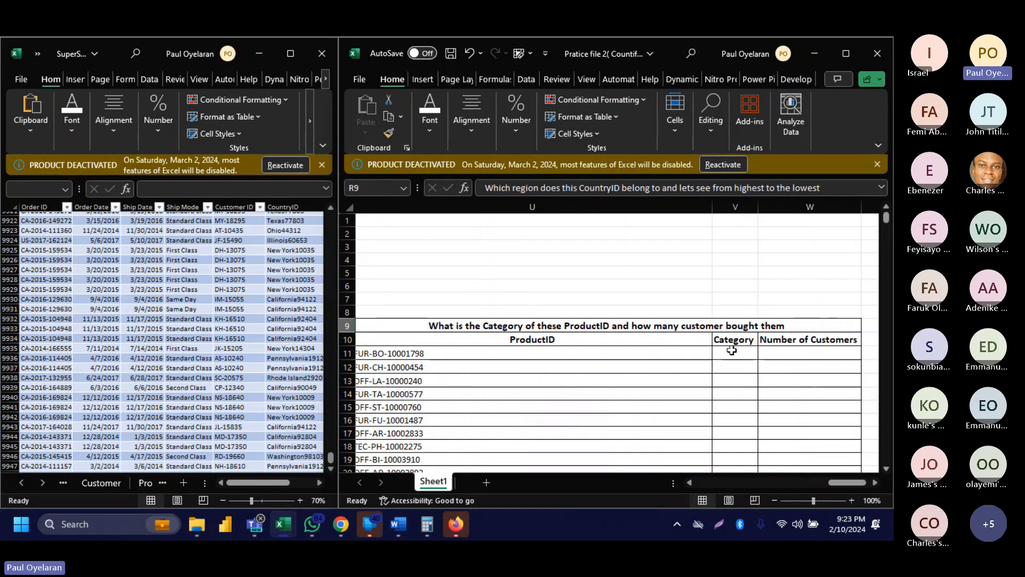
pyautogui.click(731, 351)
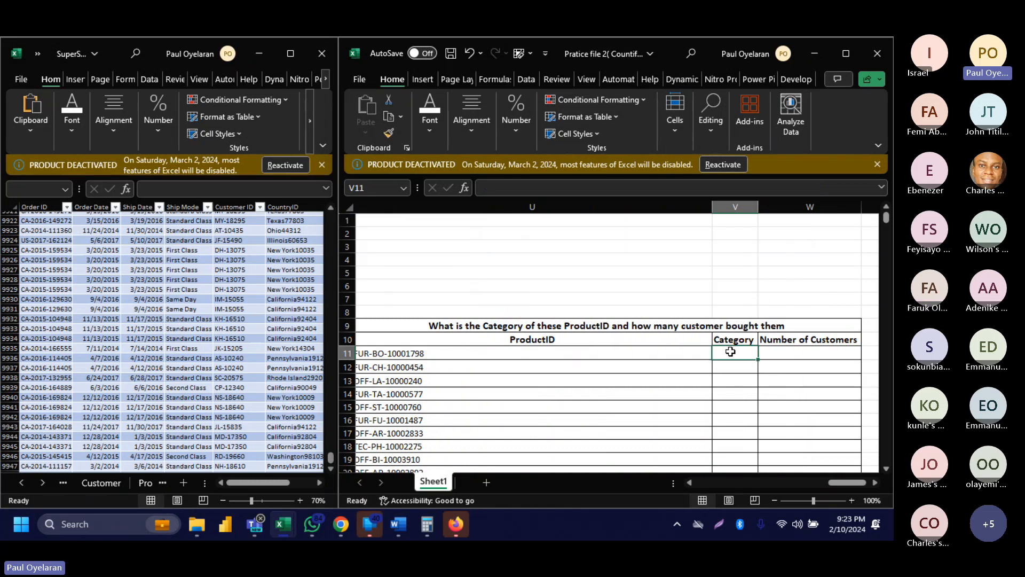
pyautogui.write('=')
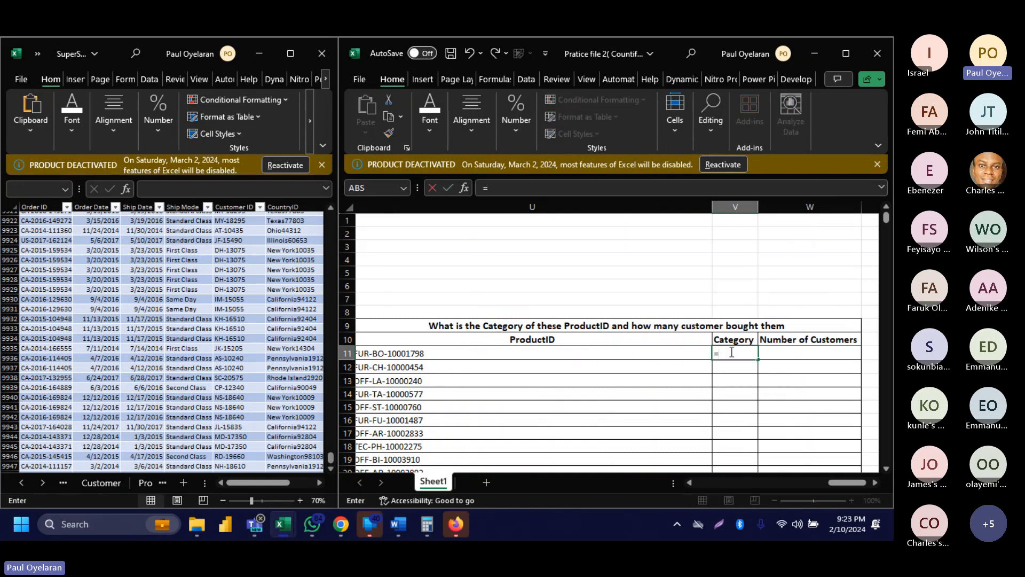
pyautogui.write('vloo')
pyautogui.press('Tab')
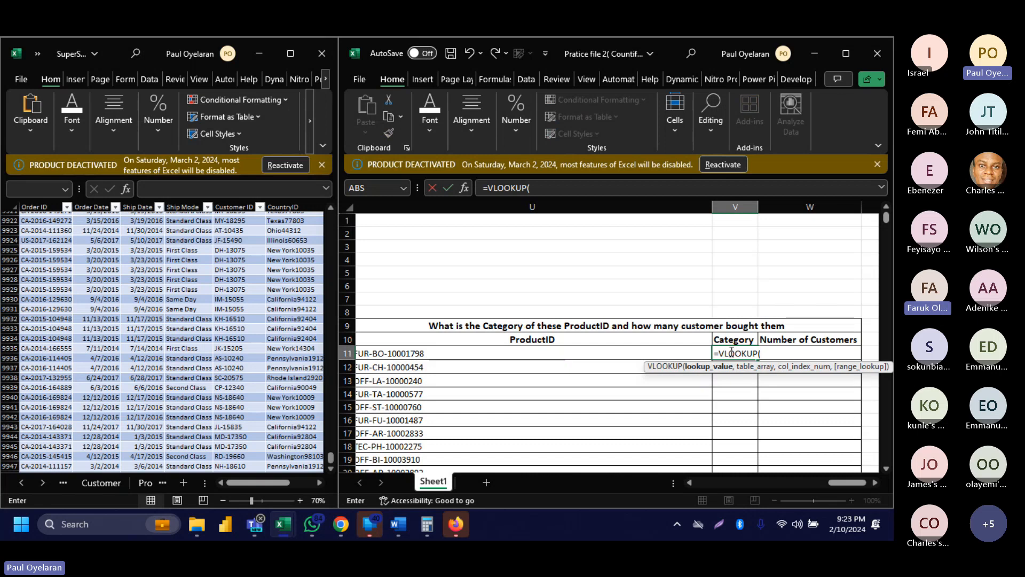
pyautogui.click(529, 351)
pyautogui.write(',')
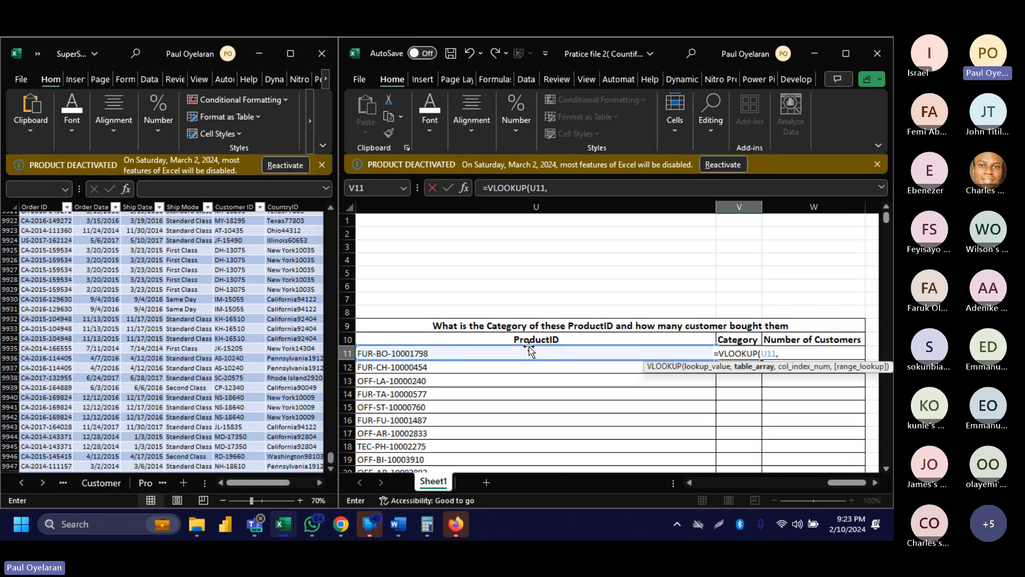
pyautogui.click(149, 482)
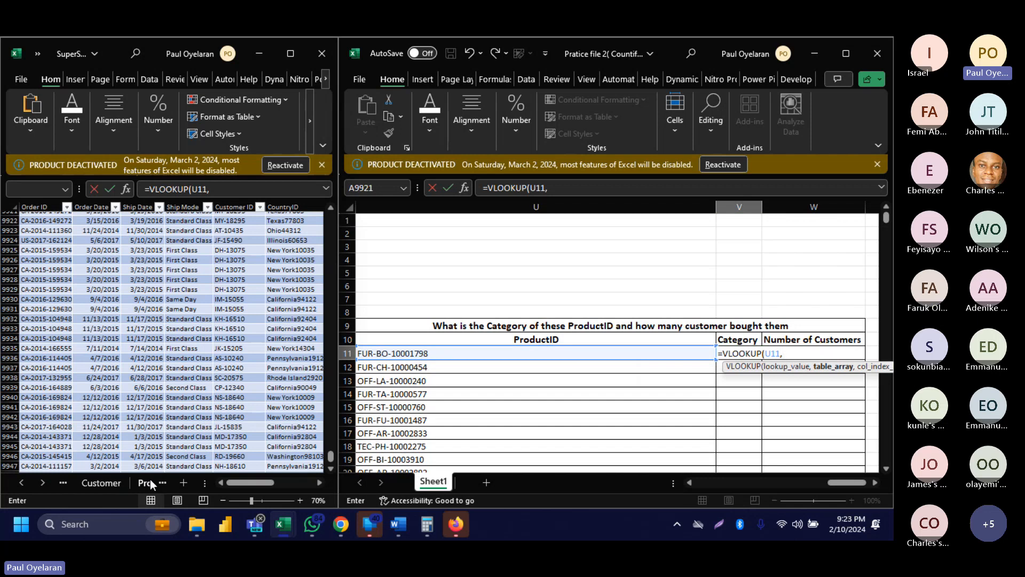
pyautogui.click(149, 482)
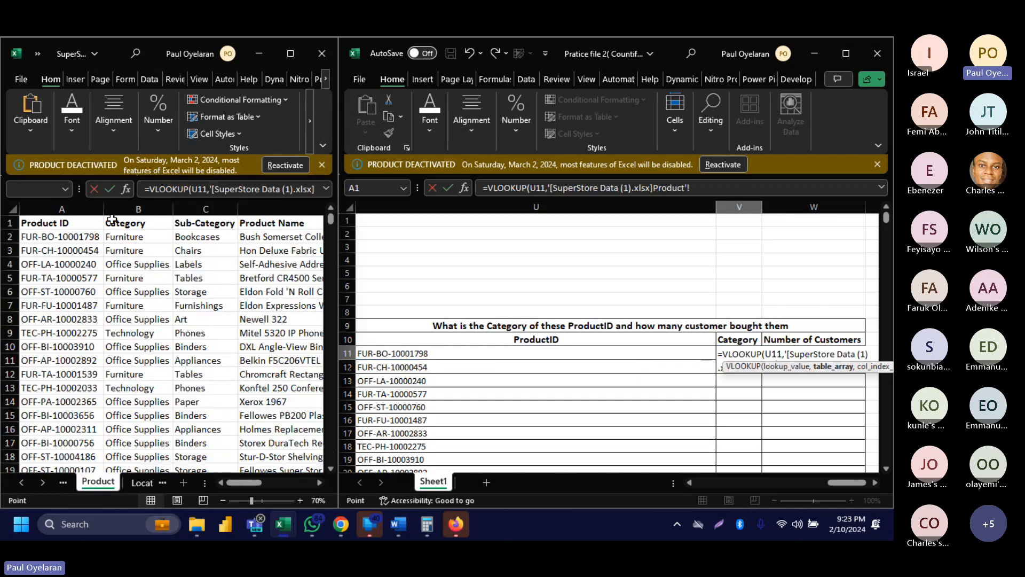
pyautogui.click(85, 209)
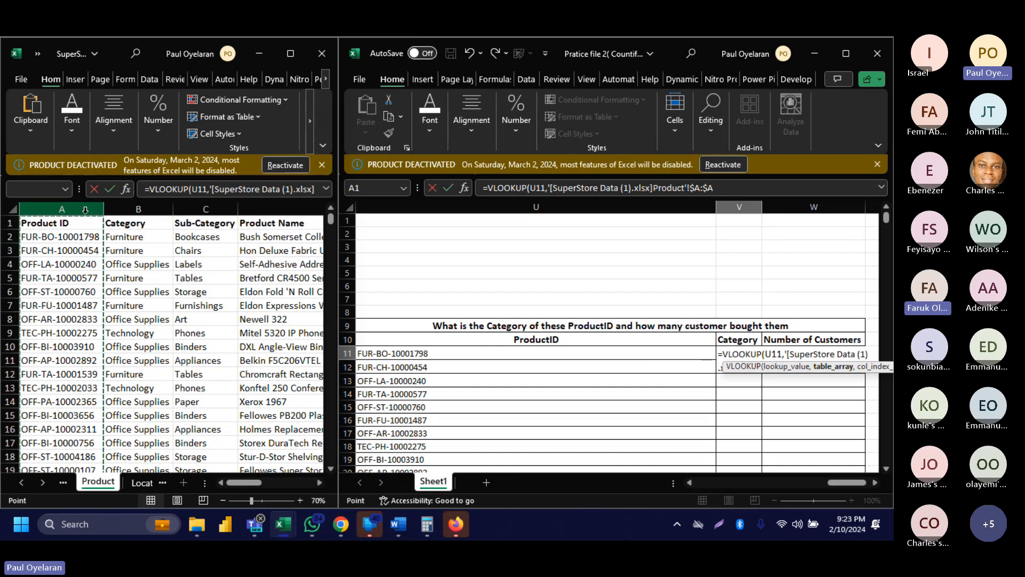
pyautogui.moveTo(85, 209)
pyautogui.mouseDown()
pyautogui.moveTo(205, 209)
pyautogui.moveTo(85, 210)
pyautogui.mouseUp()
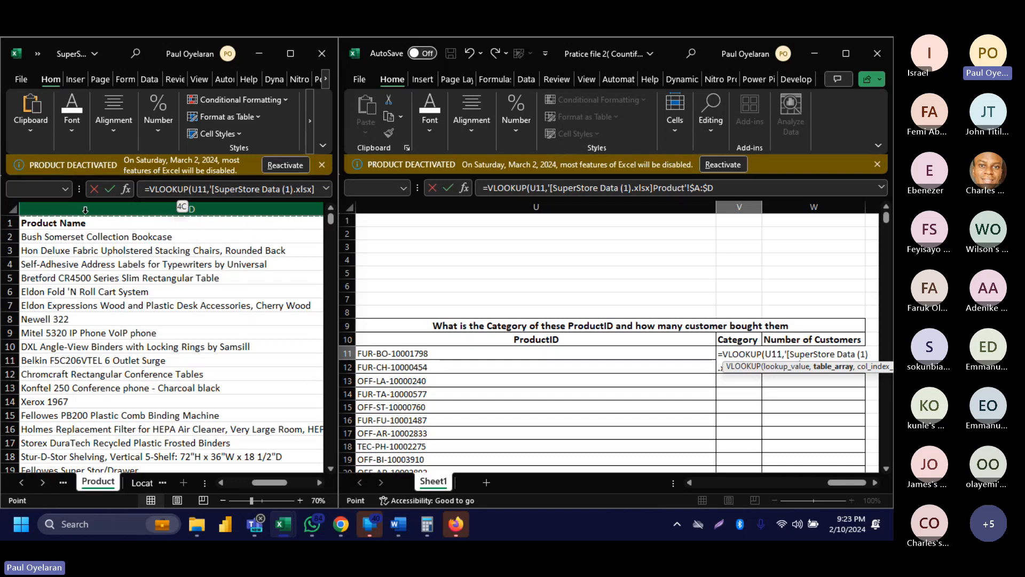
pyautogui.moveTo(85, 209); pyautogui.dragTo(85, 210)
pyautogui.write(',2')
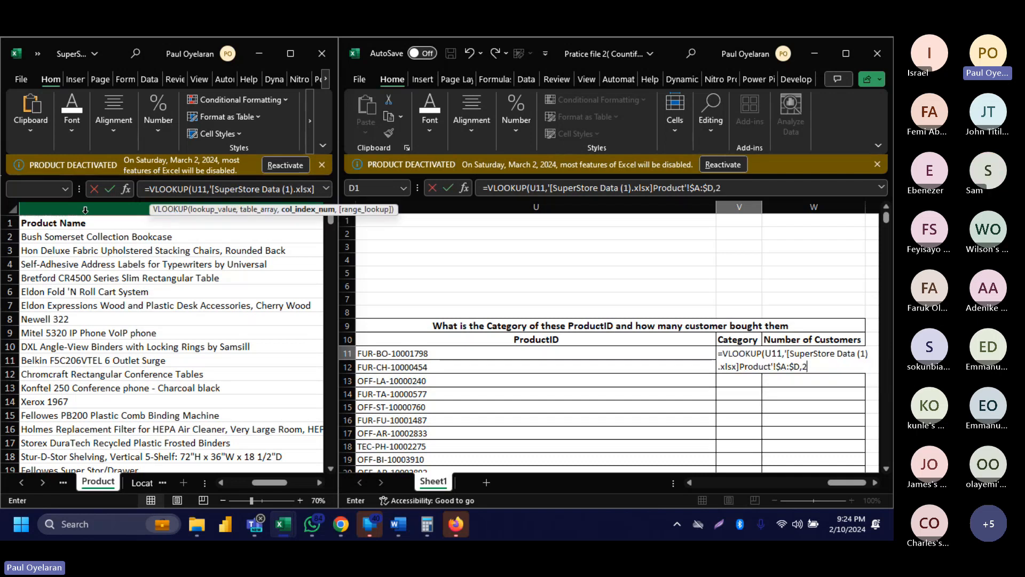
pyautogui.write(',0')
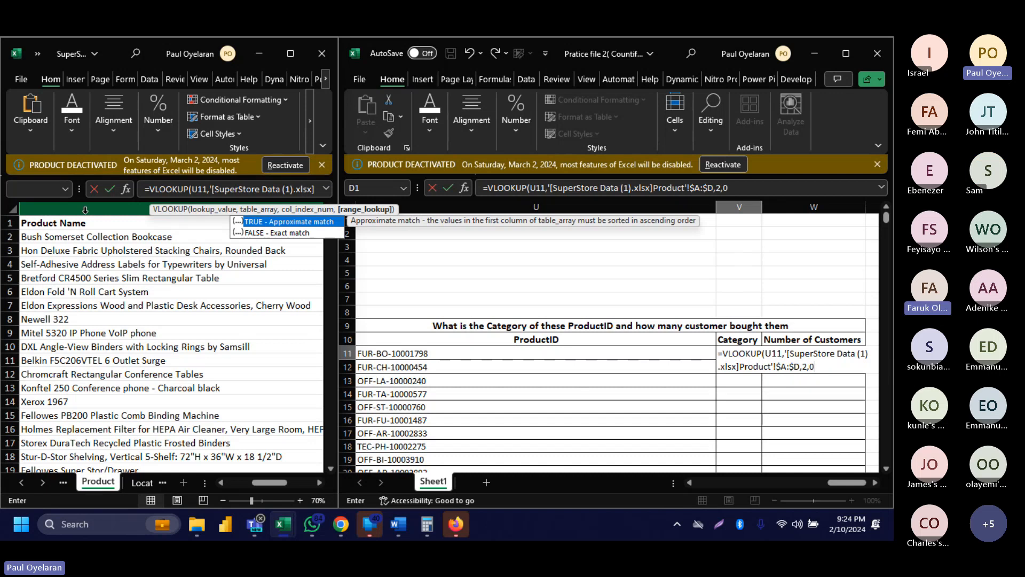
pyautogui.press('Return')
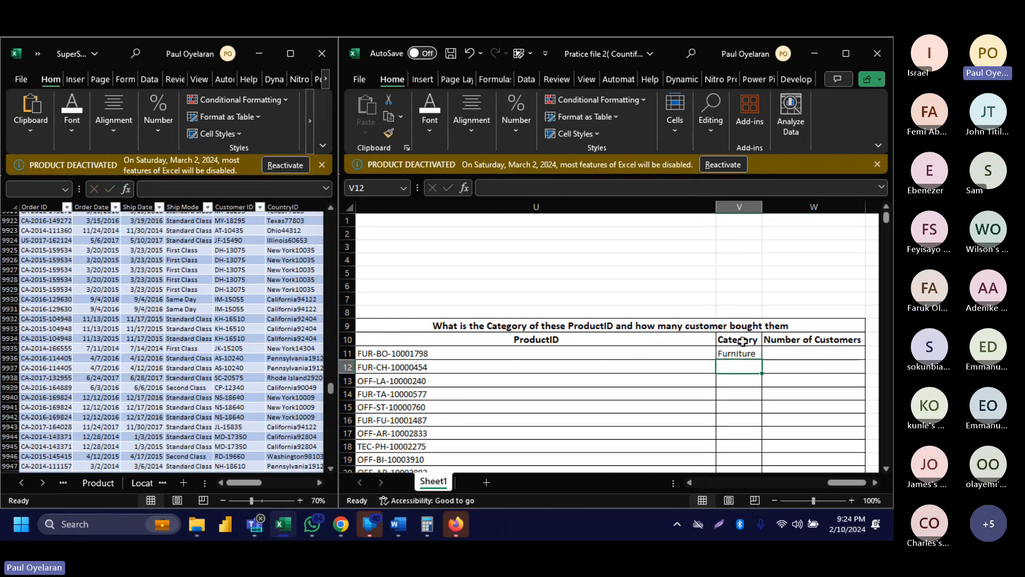
# Copy the Category lookup down column V and autofit the column width.
pyautogui.click(758, 354)
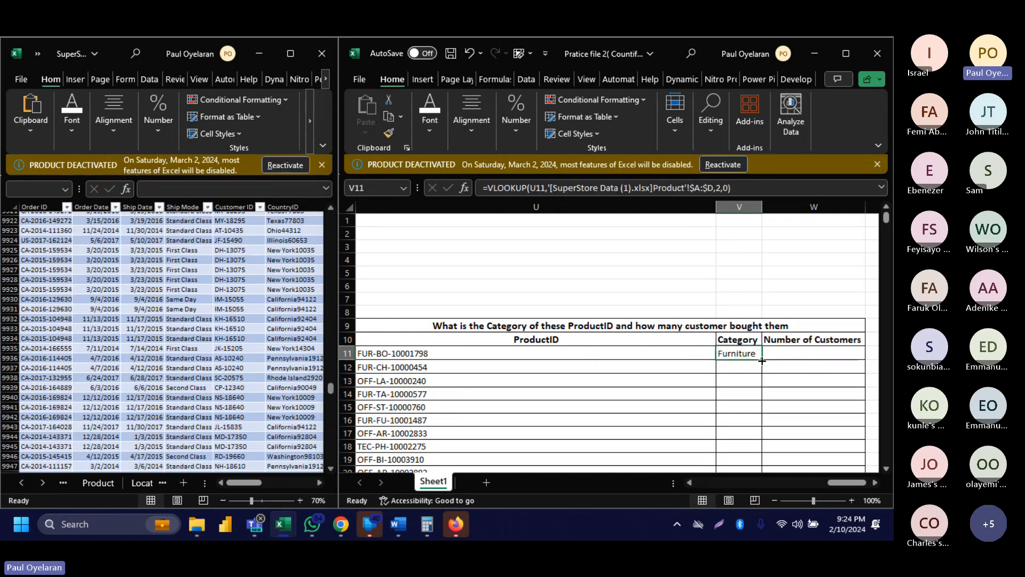
pyautogui.doubleClick(761, 361)
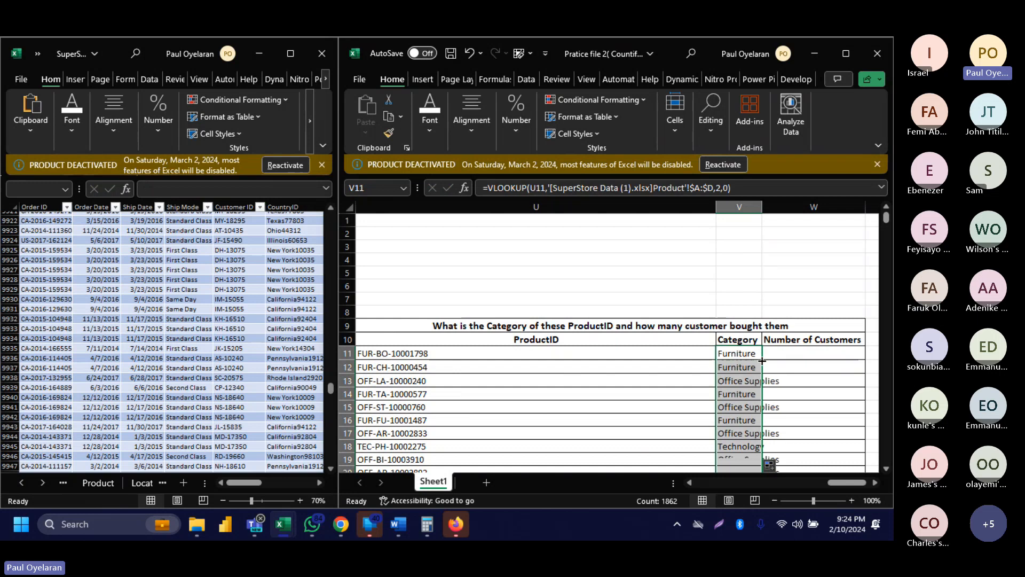
pyautogui.doubleClick(762, 206)
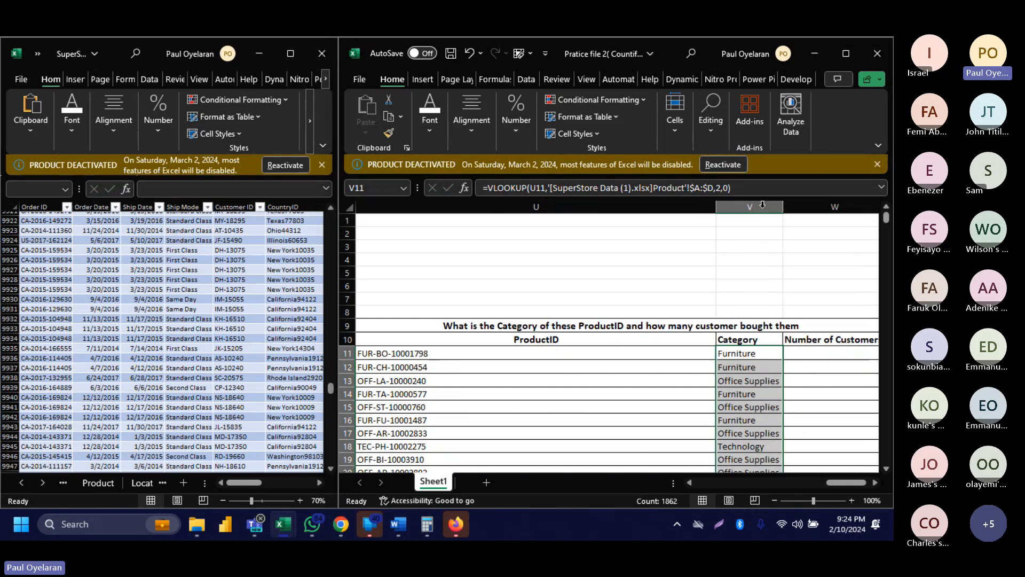
# In W11 enter =COUNTIF('[SuperStore Data (1).xlsx]Orders'!FactSales[Customer ID],U11), which returns 0.
pyautogui.click(554, 351)
pyautogui.click(811, 352)
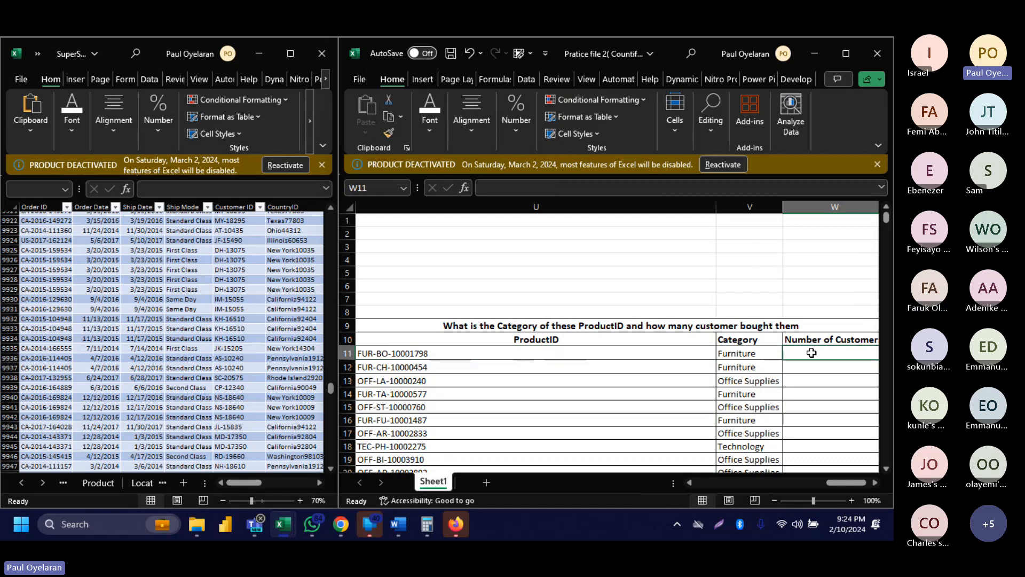
pyautogui.write('=couni')
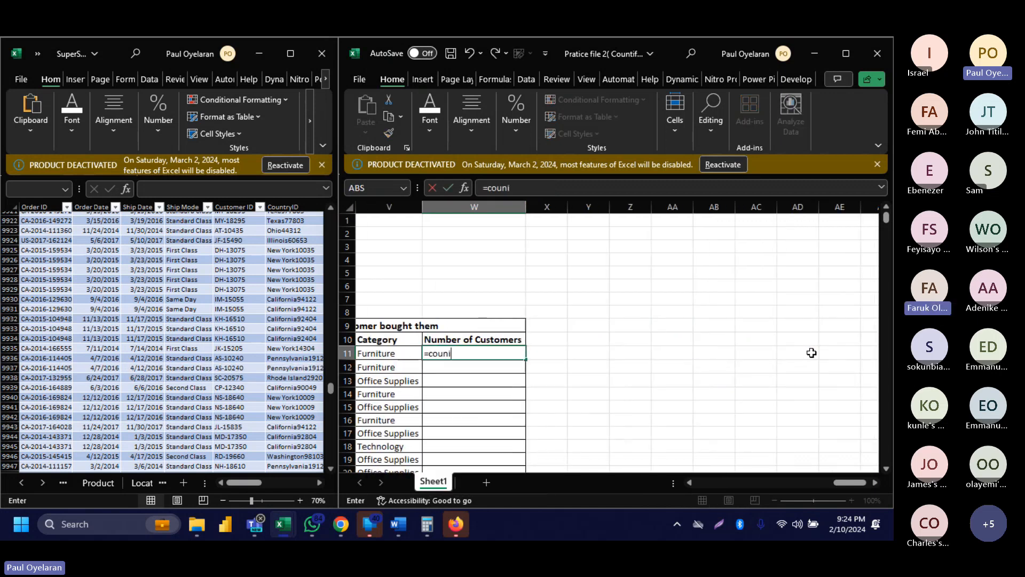
pyautogui.press('BackSpace')
pyautogui.write('ti')
pyautogui.press('Tab')
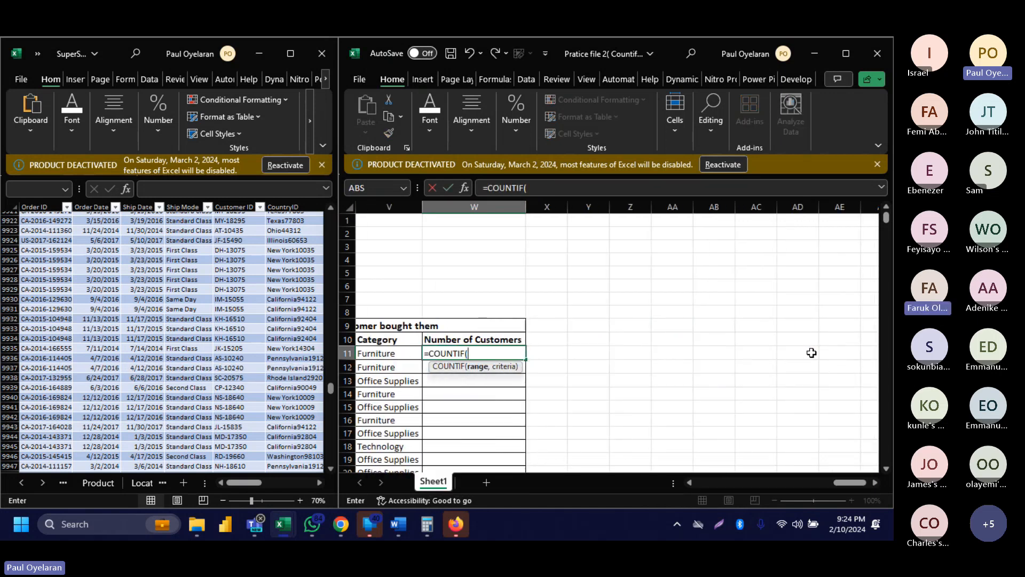
pyautogui.click(224, 211)
pyautogui.write(',')
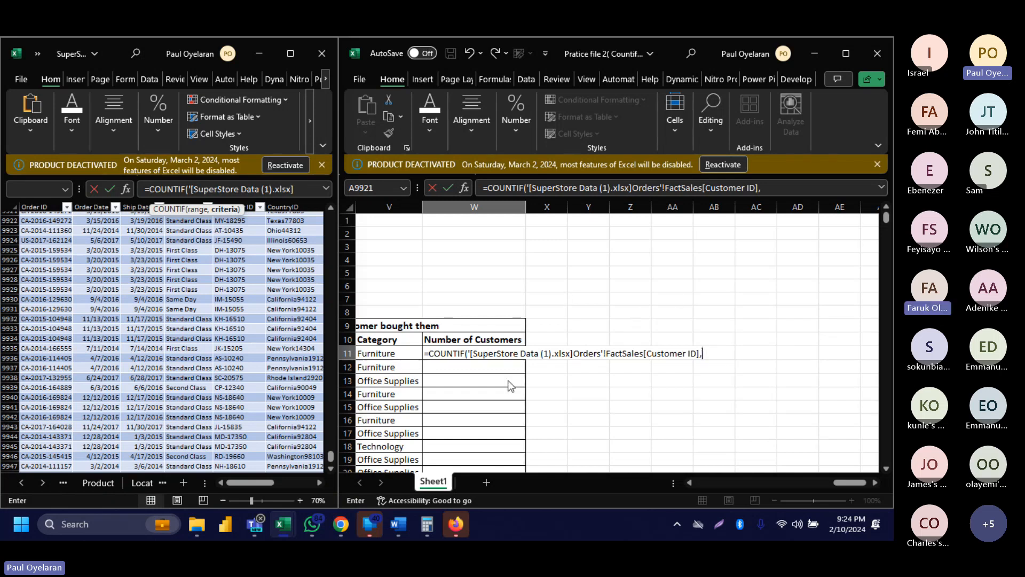
pyautogui.hscroll(-5, 508, 384)
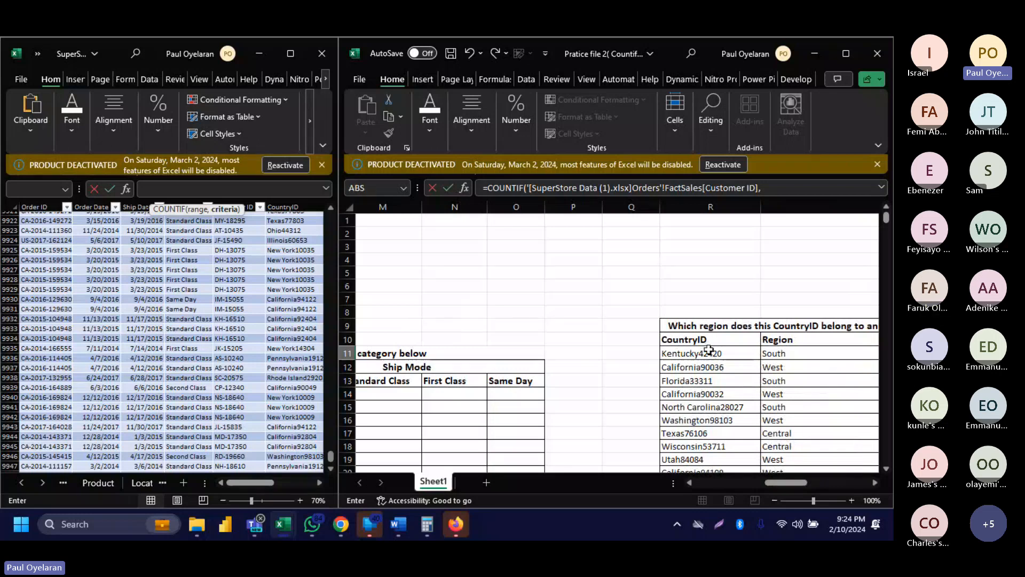
pyautogui.hscroll(3, 708, 349)
pyautogui.hscroll(3, 709, 349)
pyautogui.click(748, 351)
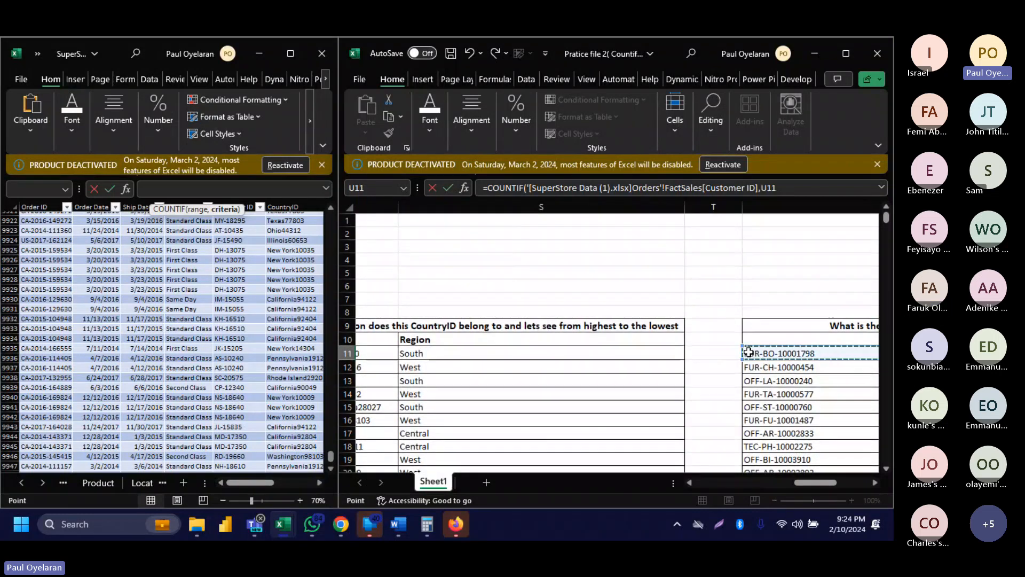
pyautogui.press('Return')
pyautogui.hscroll(1, 748, 351)
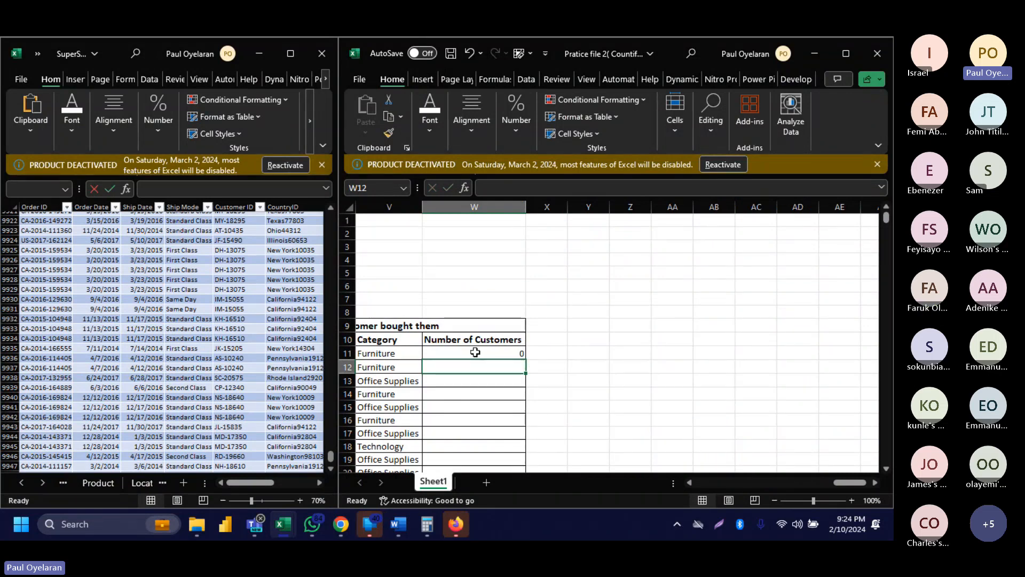
pyautogui.hscroll(-2, 475, 351)
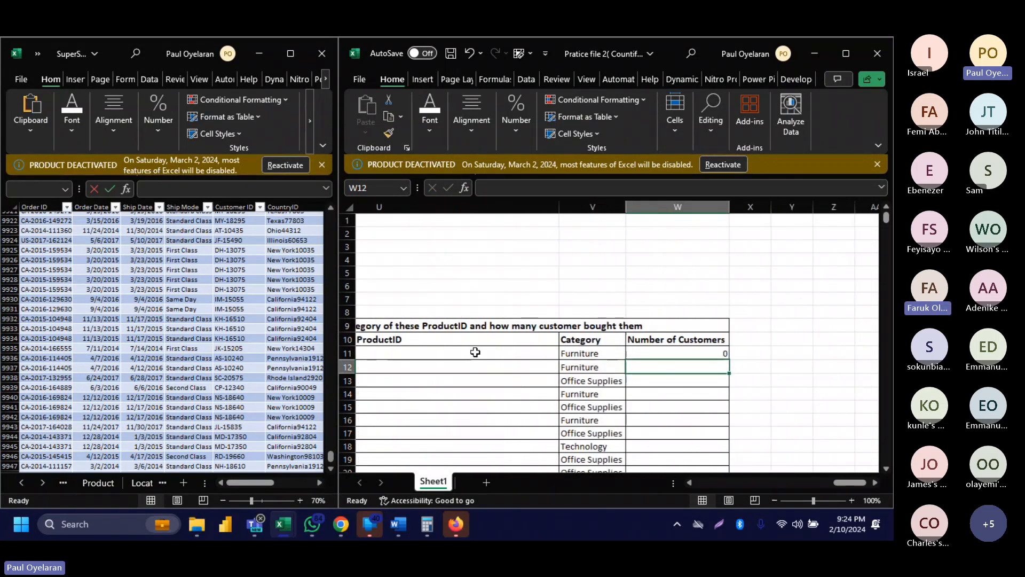
# Edit the W11 COUNTIF so its range is FactSales[Product ID] instead of Customer ID.
pyautogui.click(699, 350)
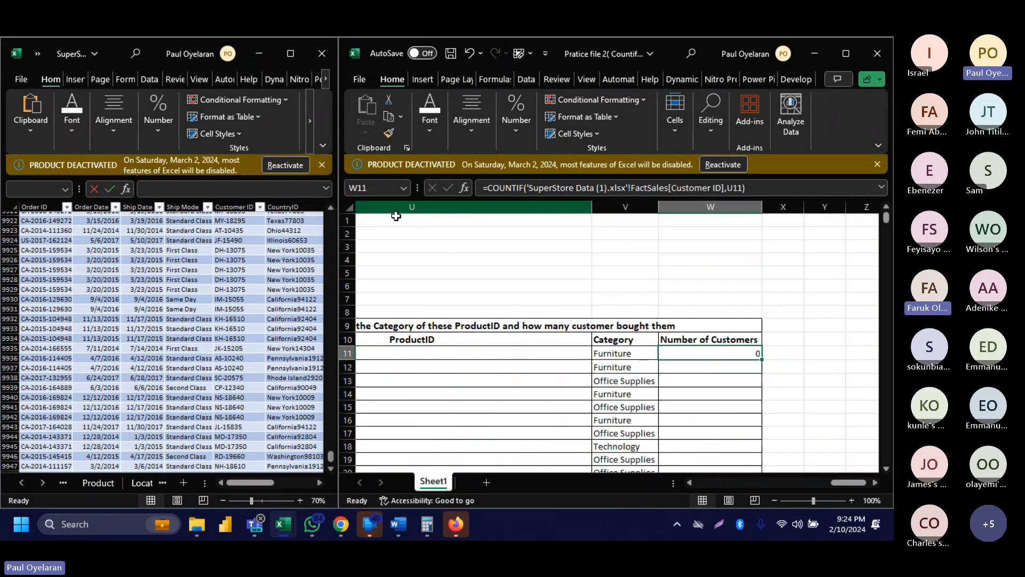
pyautogui.hscroll(-4, 396, 216)
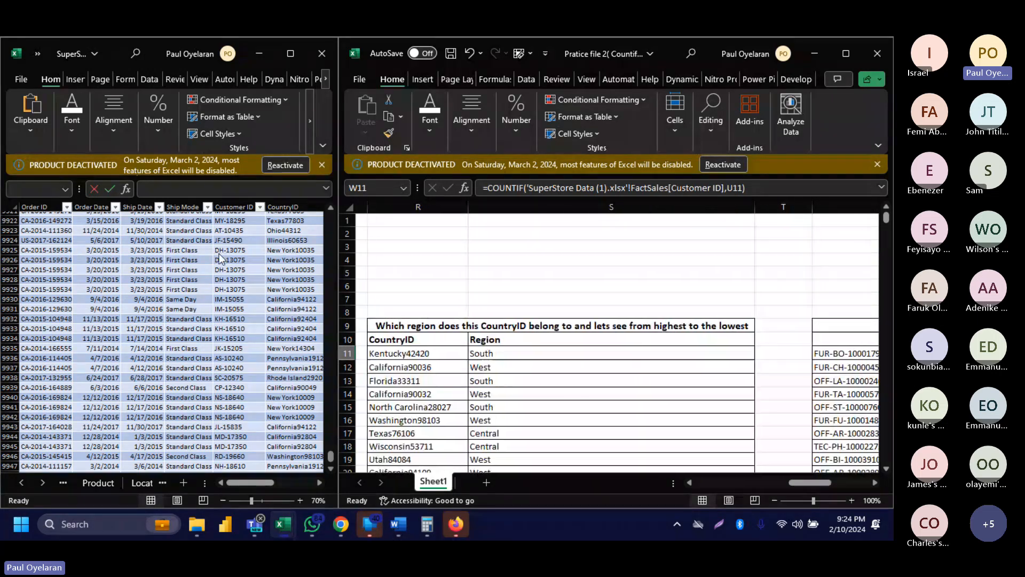
pyautogui.hscroll(3, 755, 326)
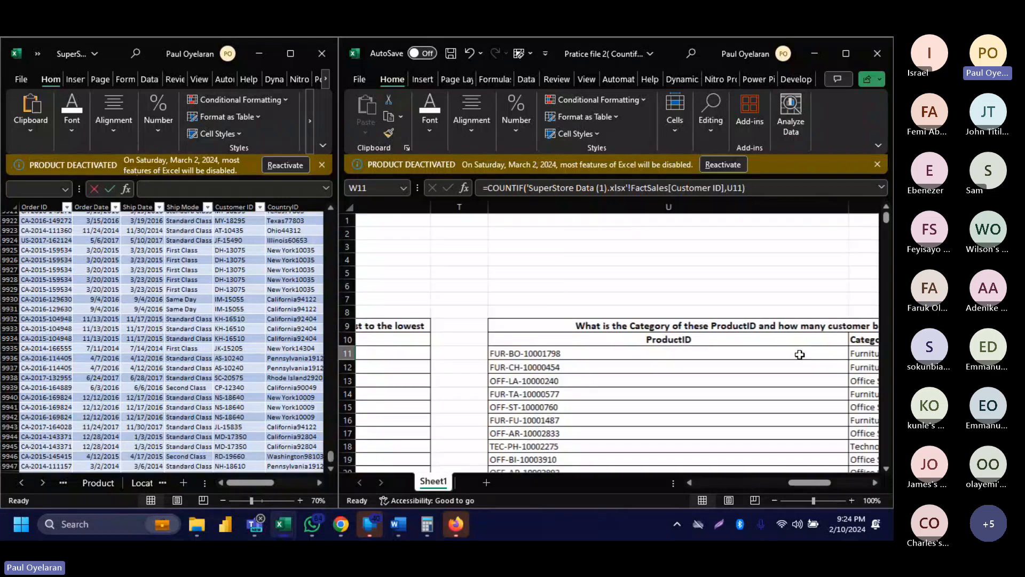
pyautogui.hscroll(3, 799, 354)
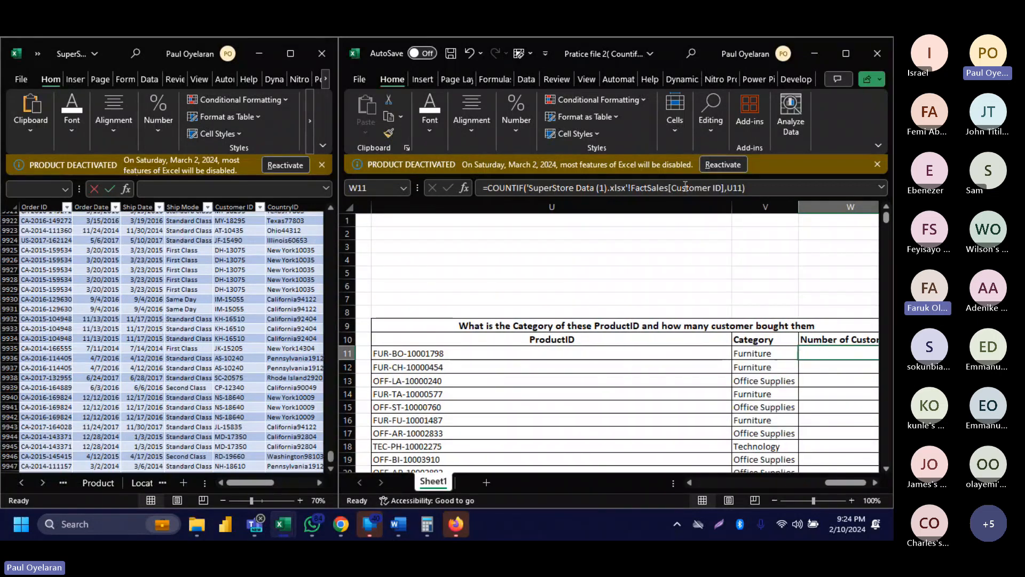
pyautogui.doubleClick(694, 187)
pyautogui.click(693, 187)
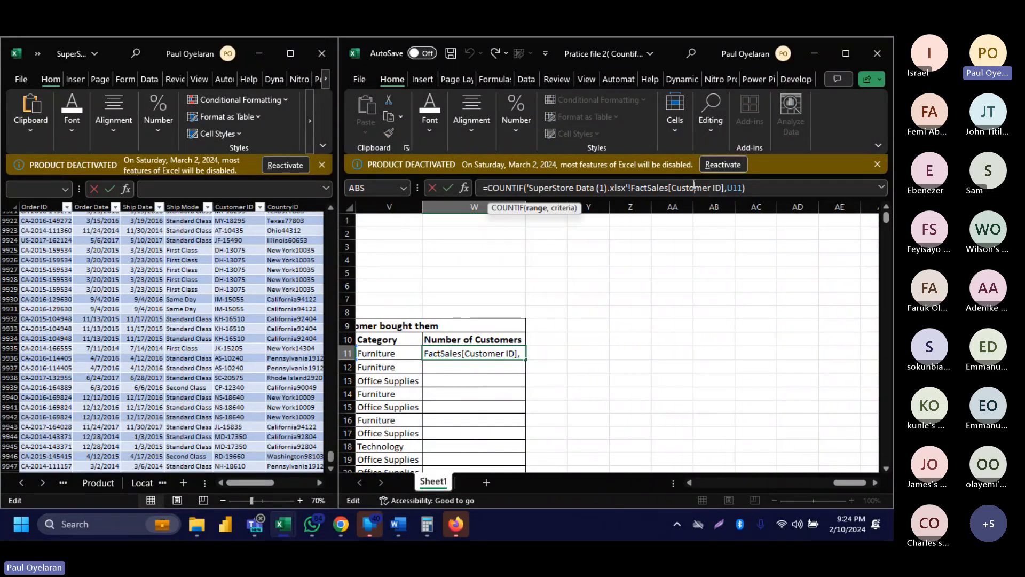
pyautogui.press('BackSpace')
pyautogui.press('BackSpace')
pyautogui.press('BackSpace')
pyautogui.press('Delete')
pyautogui.press('Delete')
pyautogui.press('Delete')
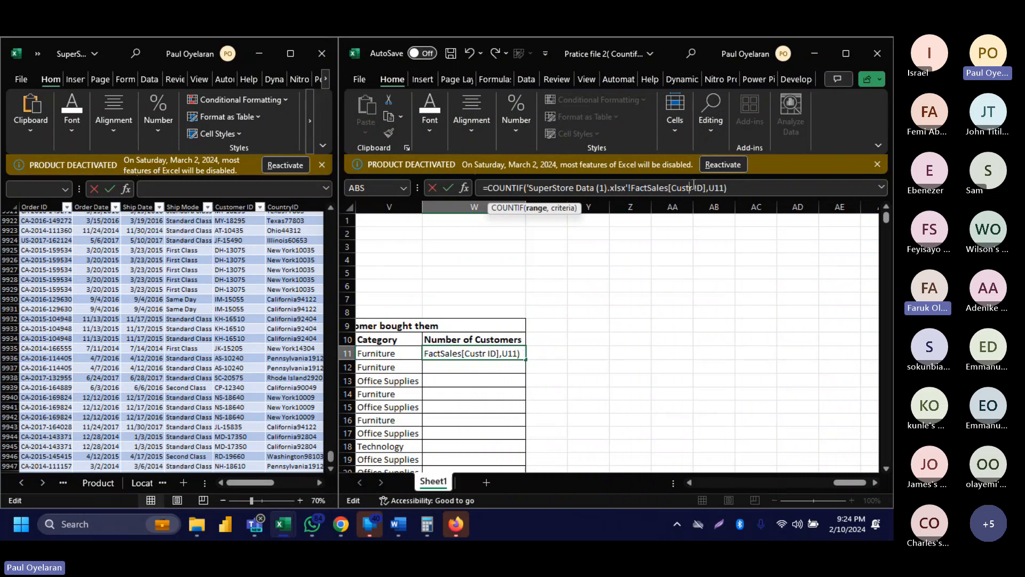
pyautogui.press('BackSpace')
pyautogui.press('BackSpace')
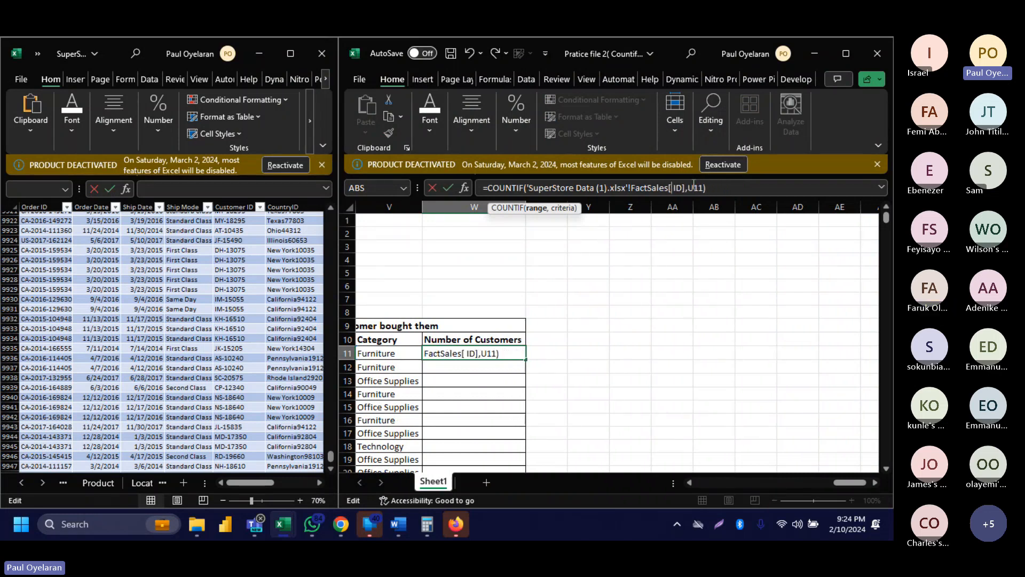
pyautogui.write('Product')
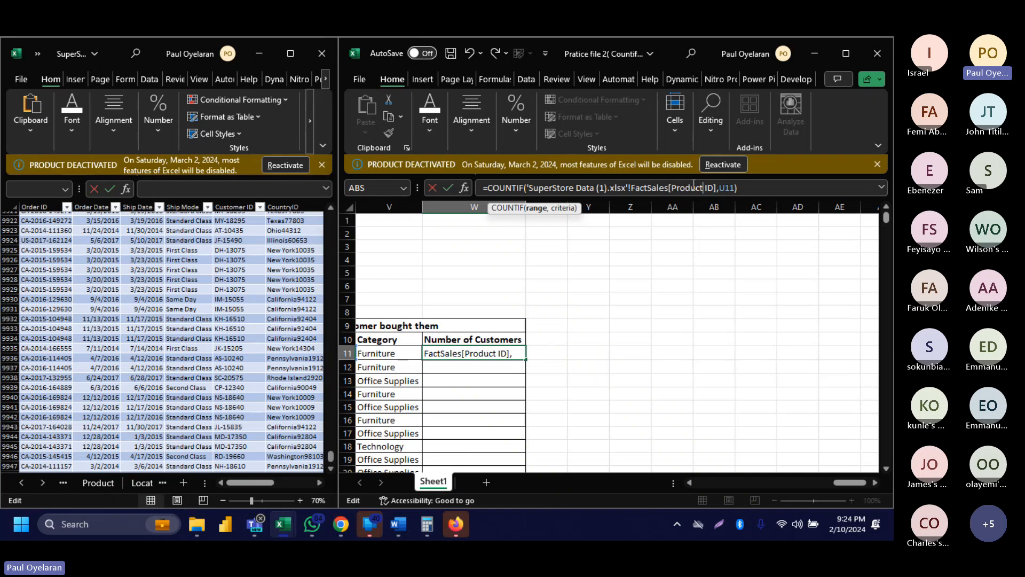
pyautogui.press('Return')
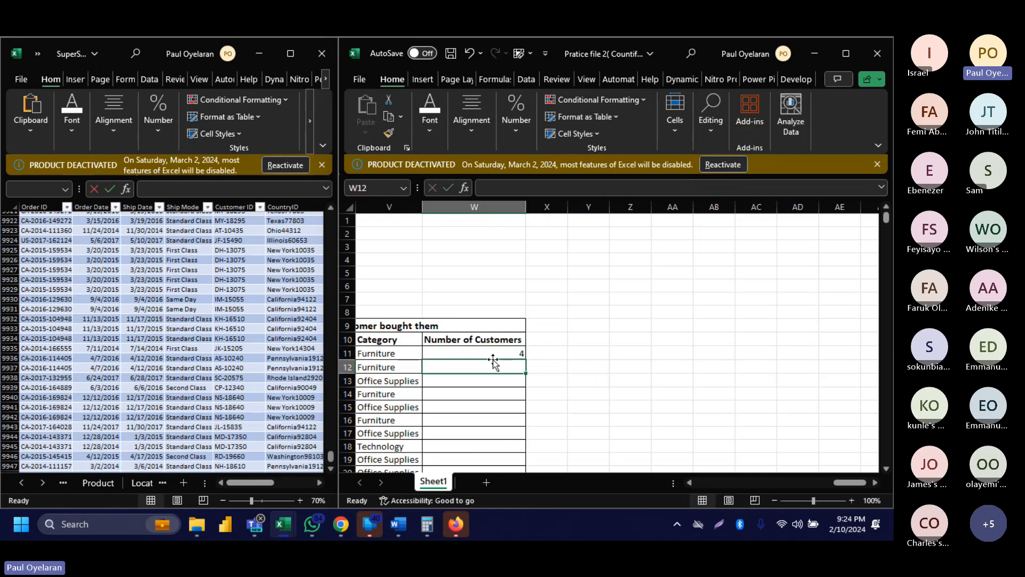
# Fill the W11 count formula down the Number of Customers column.
pyautogui.hscroll(-1, 491, 359)
pyautogui.hscroll(-3, 491, 359)
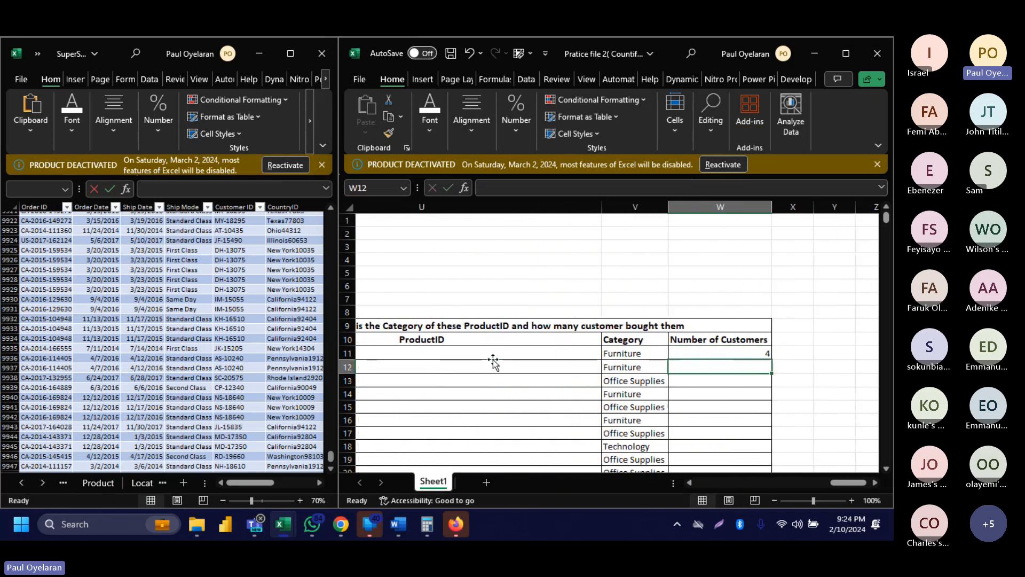
pyautogui.hscroll(3, 494, 363)
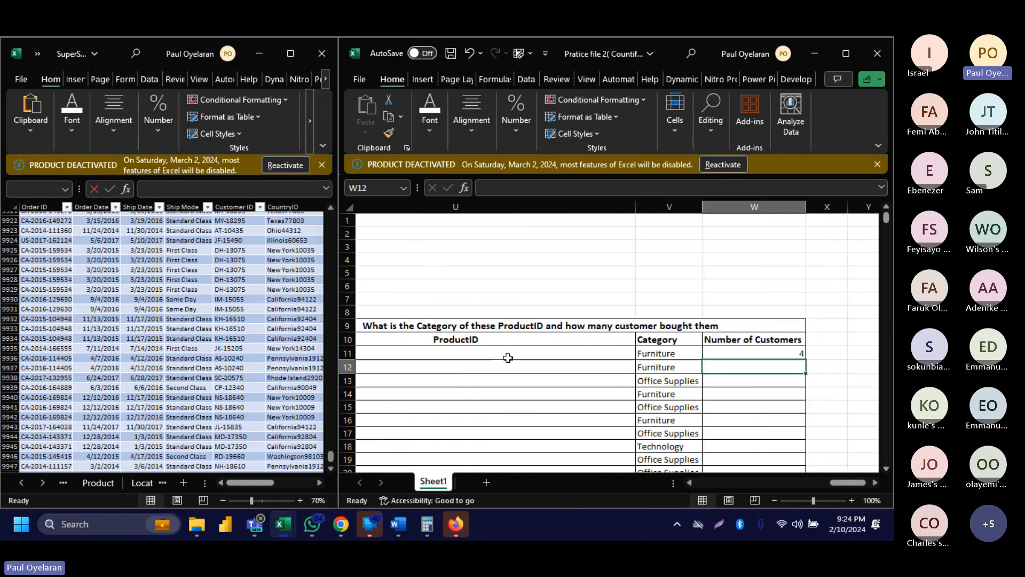
pyautogui.click(797, 354)
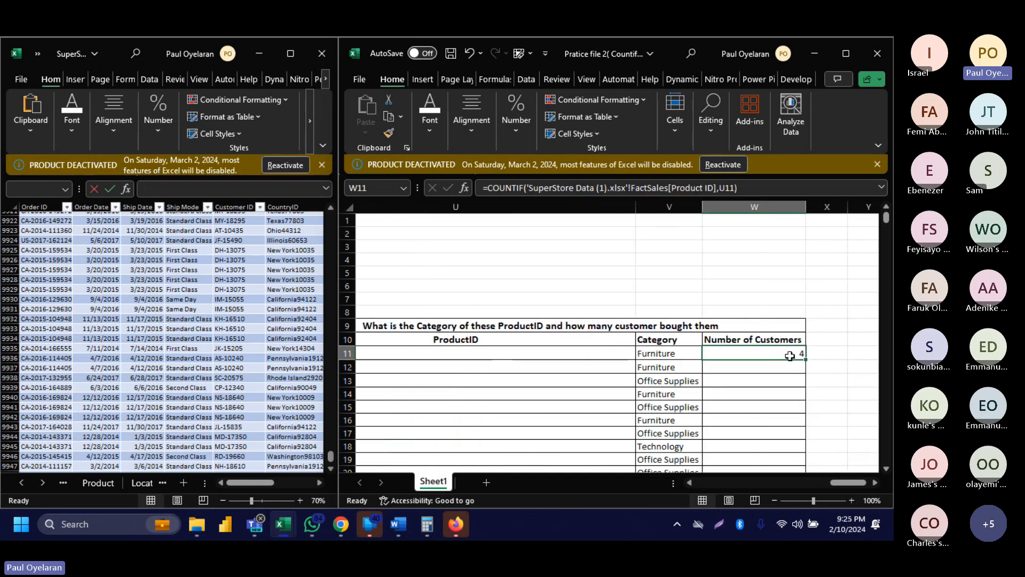
pyautogui.doubleClick(805, 361)
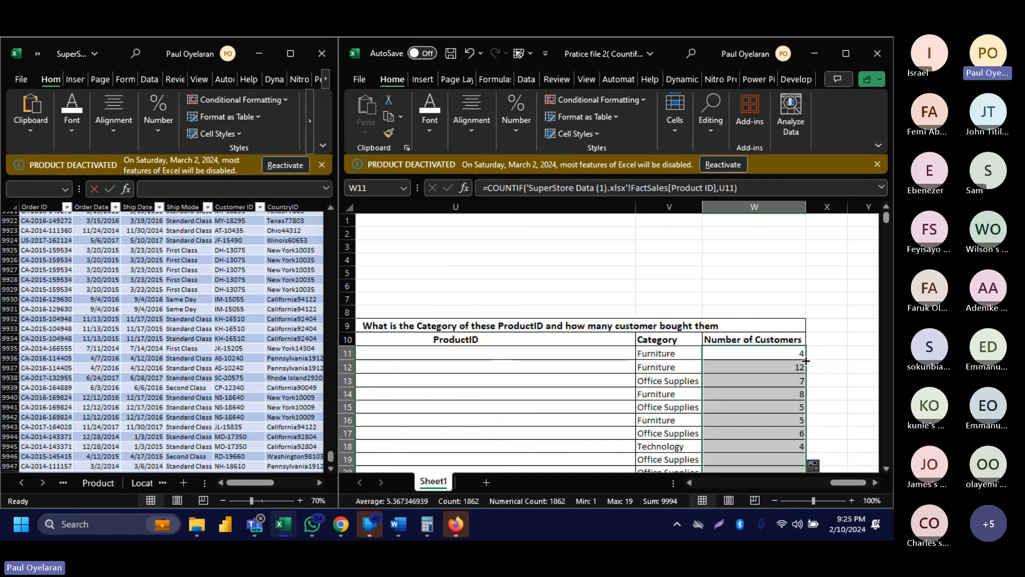
pyautogui.hscroll(-3, 661, 370)
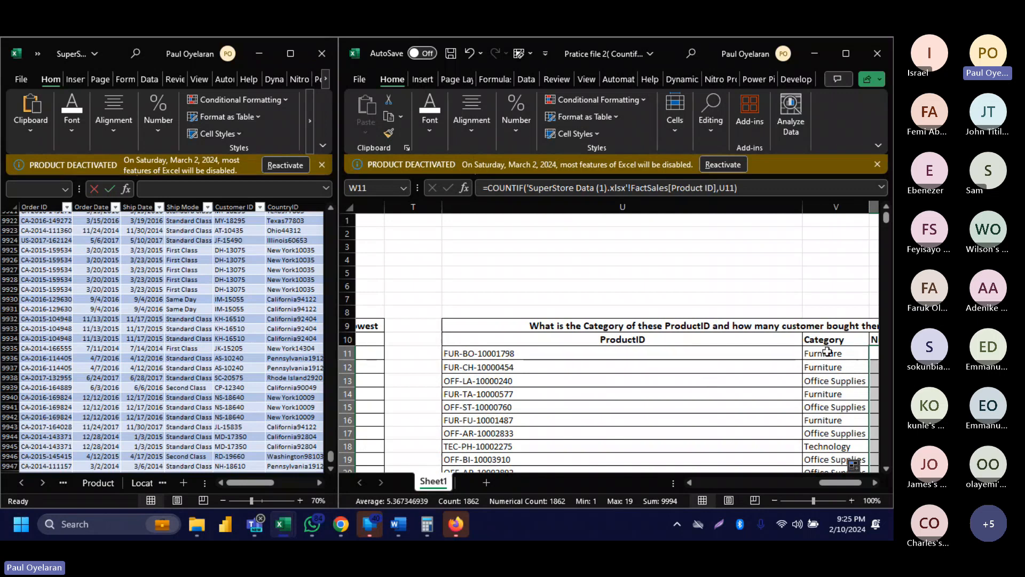
# Check the categories in V11:V12 and ProductIDs in U11, U14 and D11, then save the workbook.
pyautogui.moveTo(827, 351); pyautogui.dragTo(831, 366)
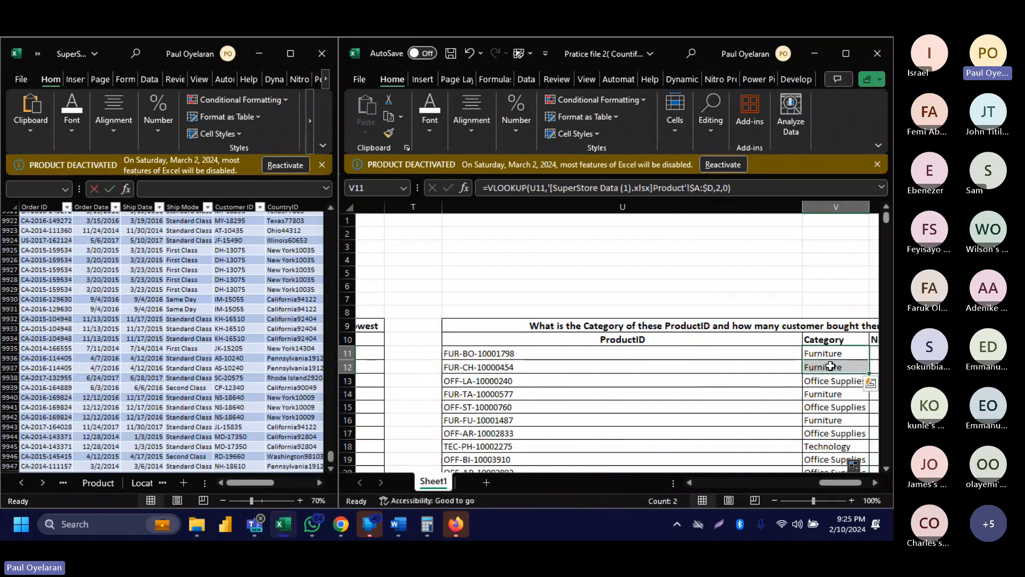
pyautogui.click(468, 353)
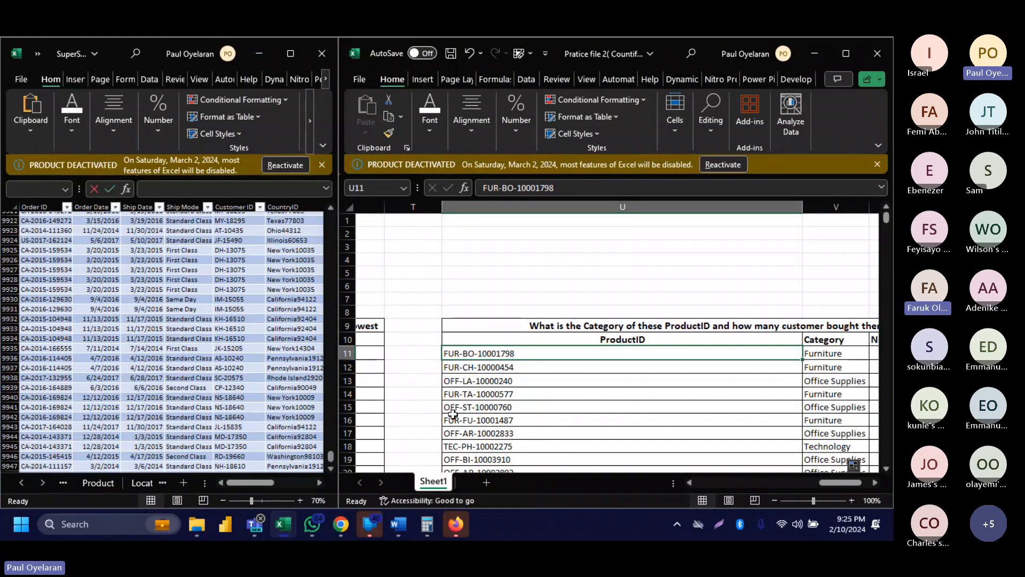
pyautogui.click(473, 395)
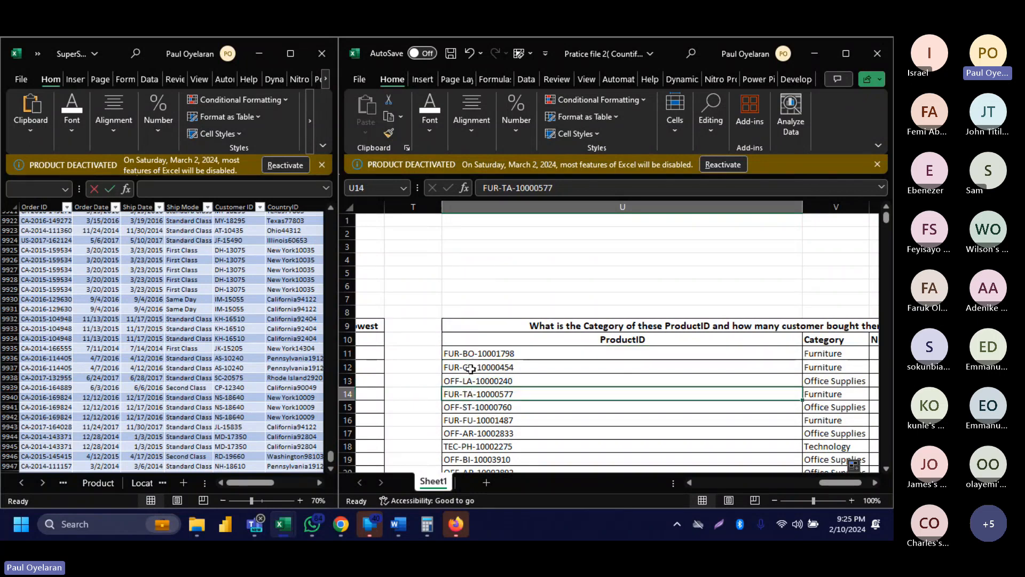
pyautogui.hscroll(4, 471, 369)
pyautogui.hscroll(-12, 471, 369)
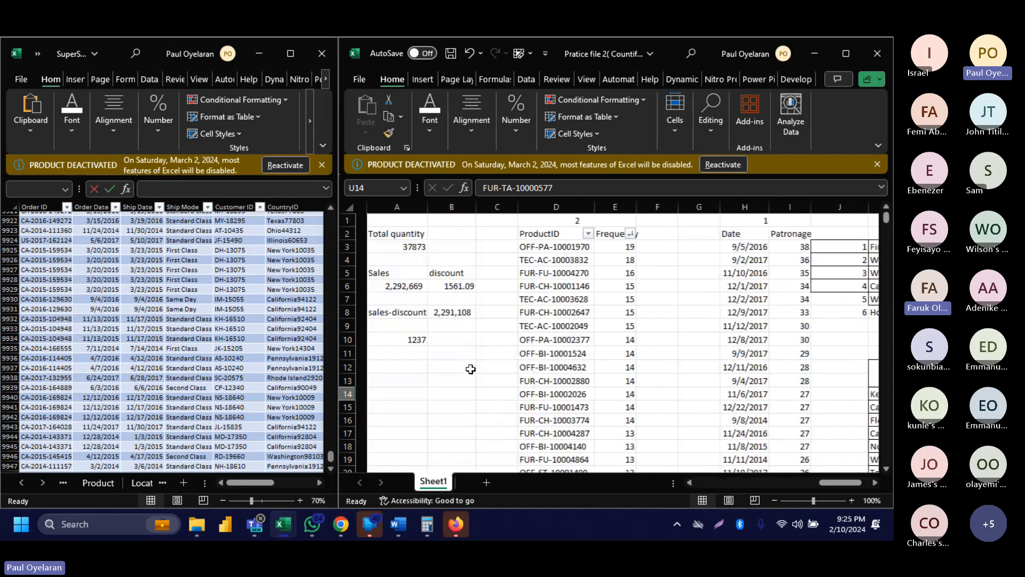
pyautogui.click(574, 358)
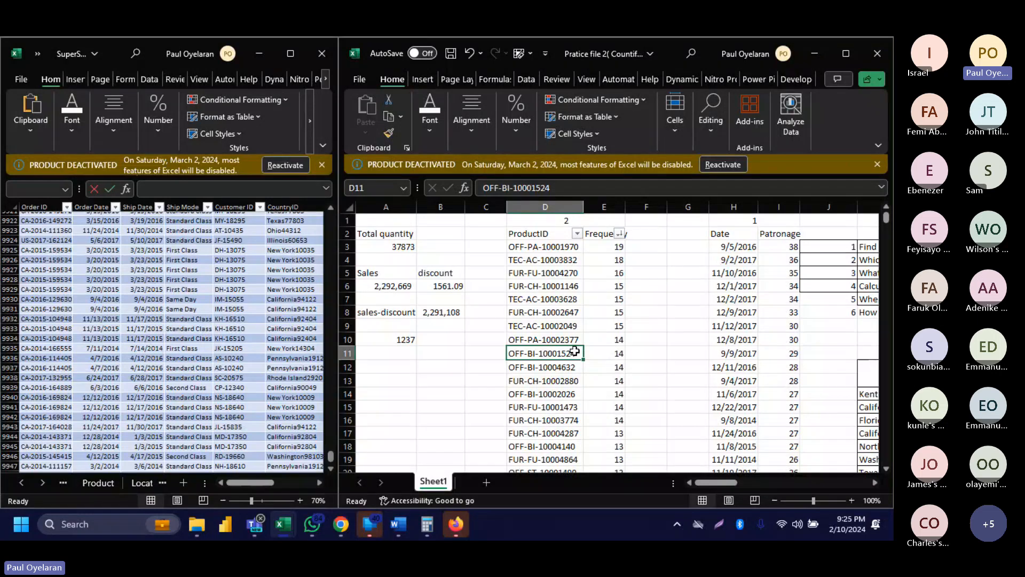
pyautogui.hscroll(-2, 574, 351)
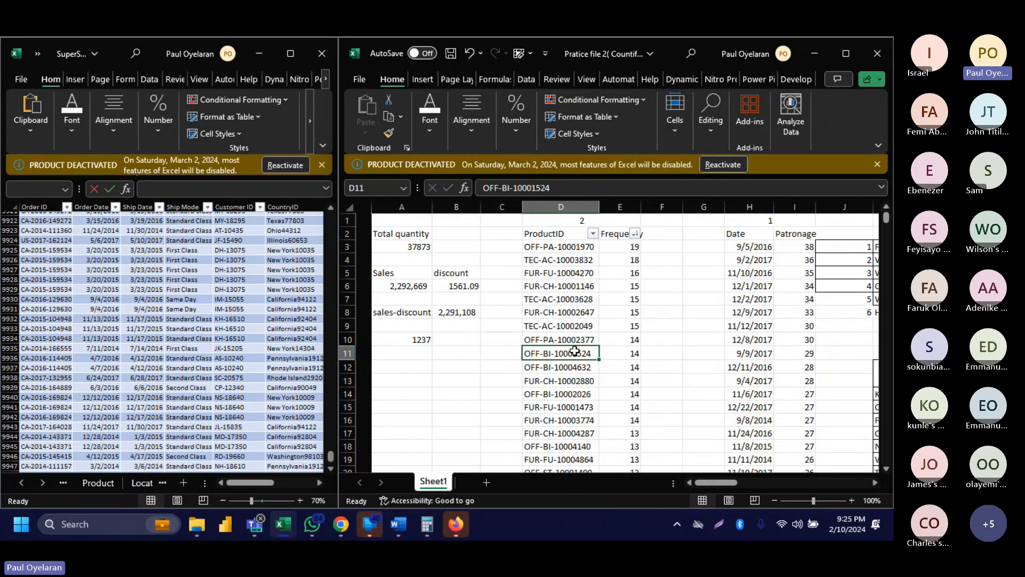
pyautogui.hotkey('ctrl', 's')
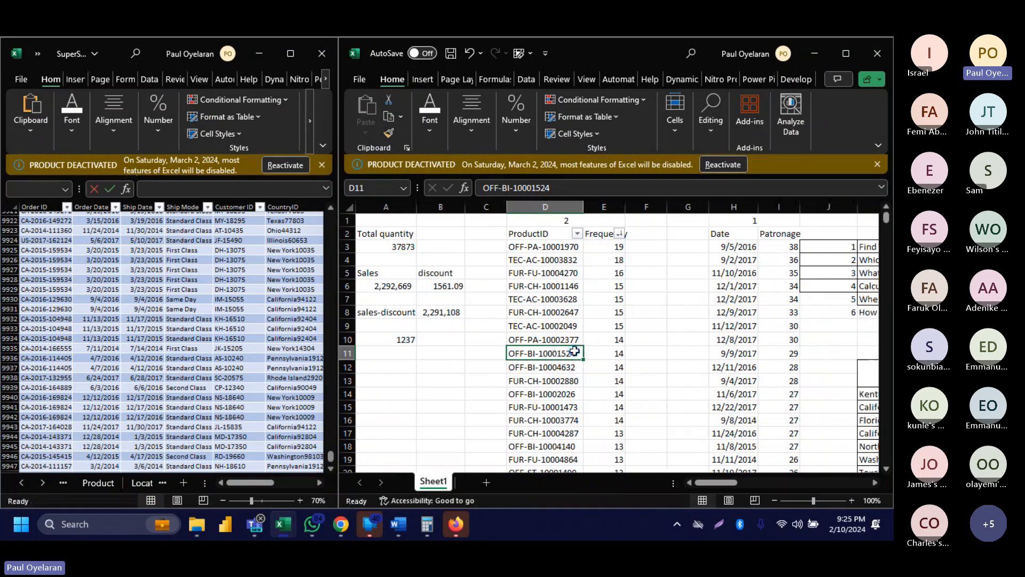
# Close the practice workbook and maximize the SuperStore Data workbook window.
pyautogui.click(875, 55)
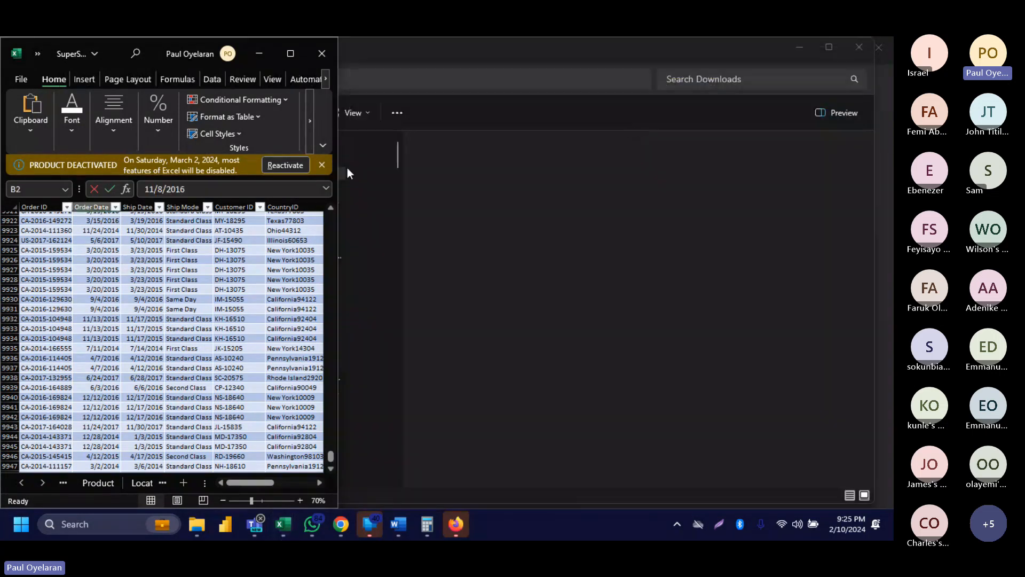
pyautogui.doubleClick(109, 60)
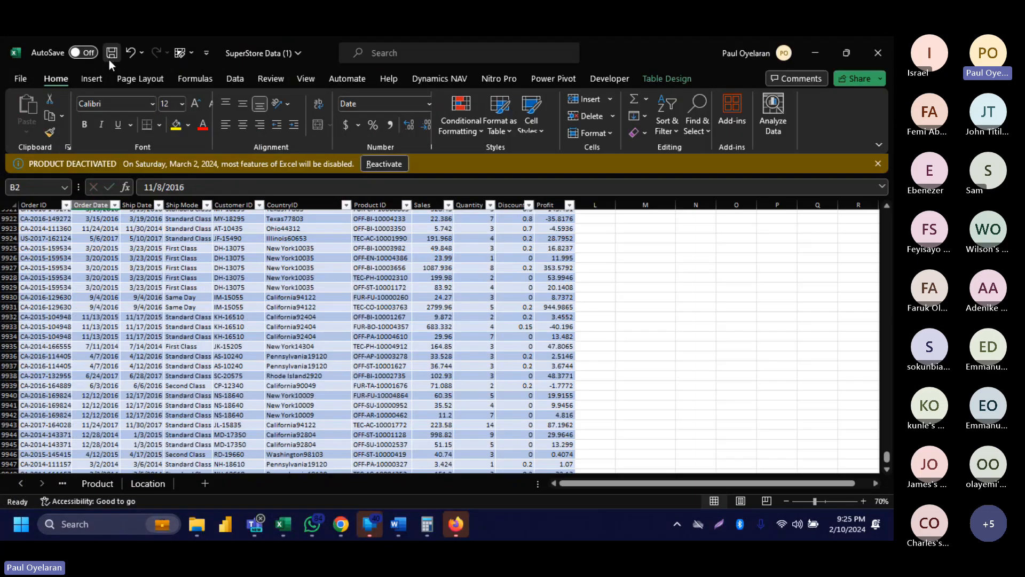
pyautogui.click(634, 61)
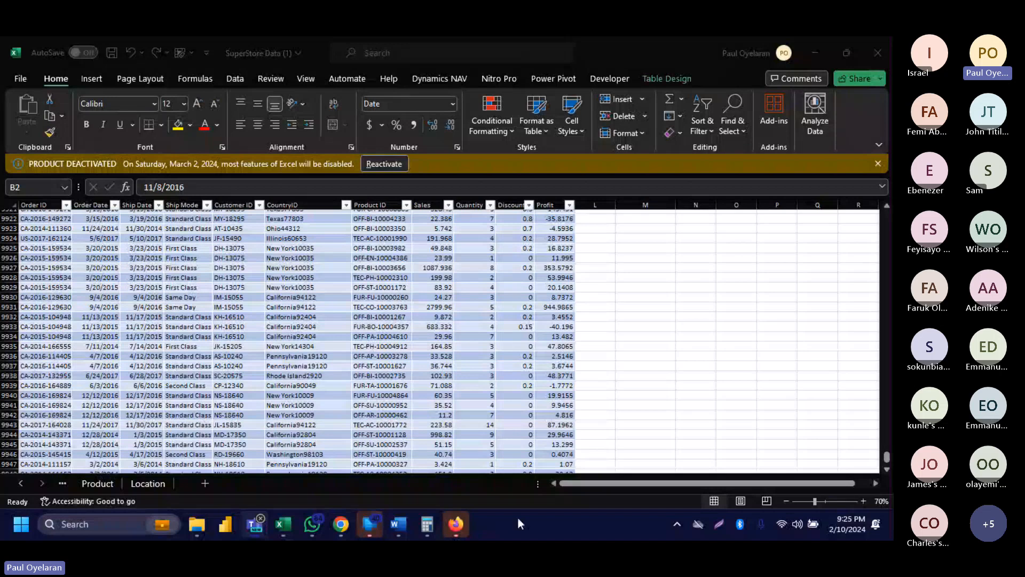
pyautogui.click(632, 287)
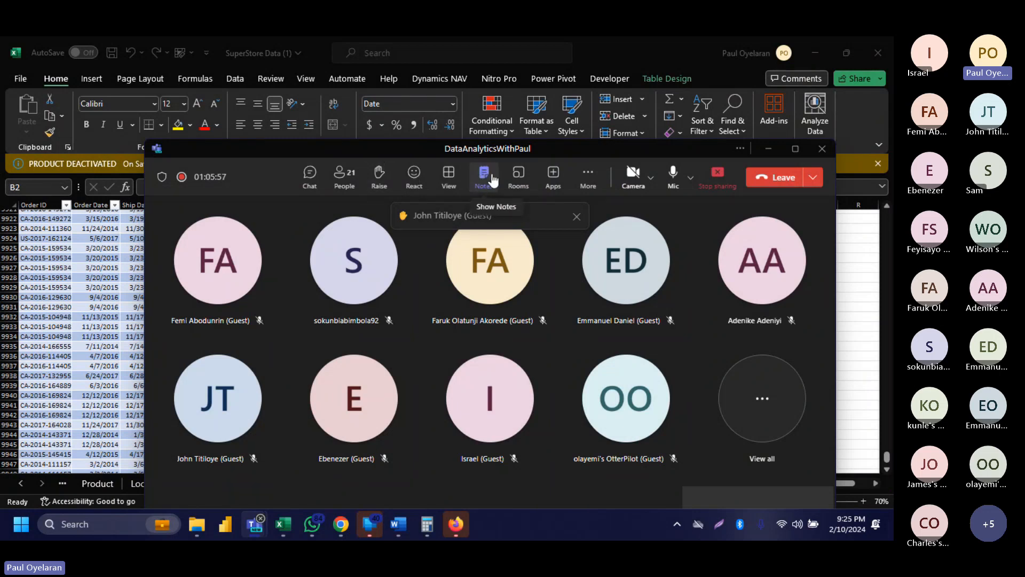
pyautogui.click(358, 178)
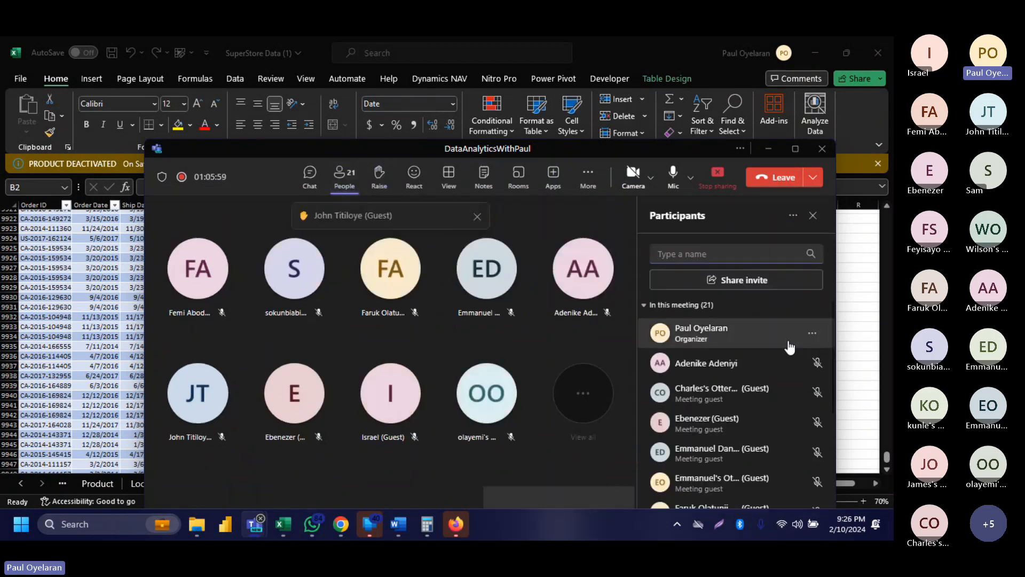
pyautogui.click(769, 149)
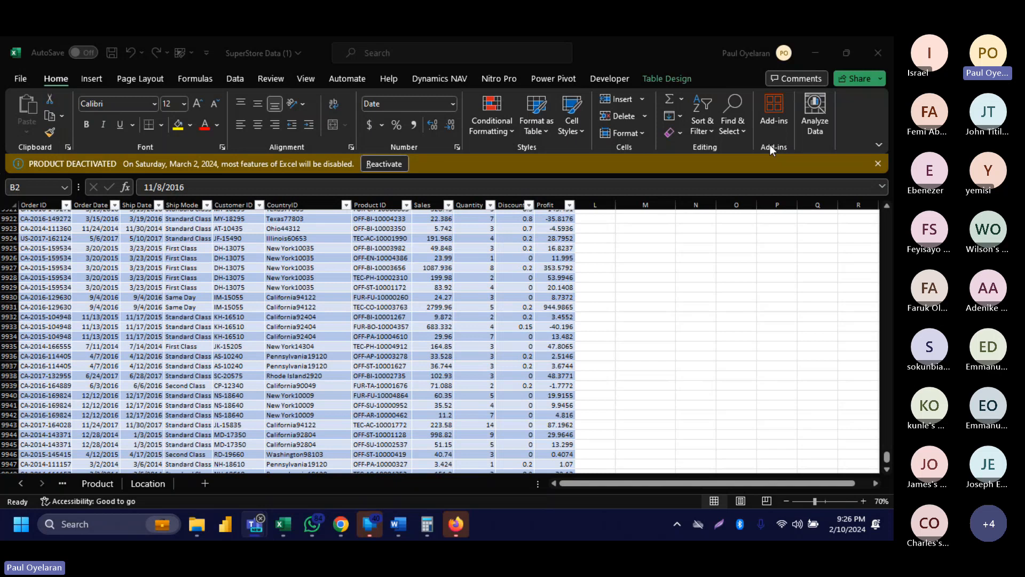
# Scroll to the top of the SuperStore Orders table and right to show columns D through V.
pyautogui.scroll(20, 658, 264)
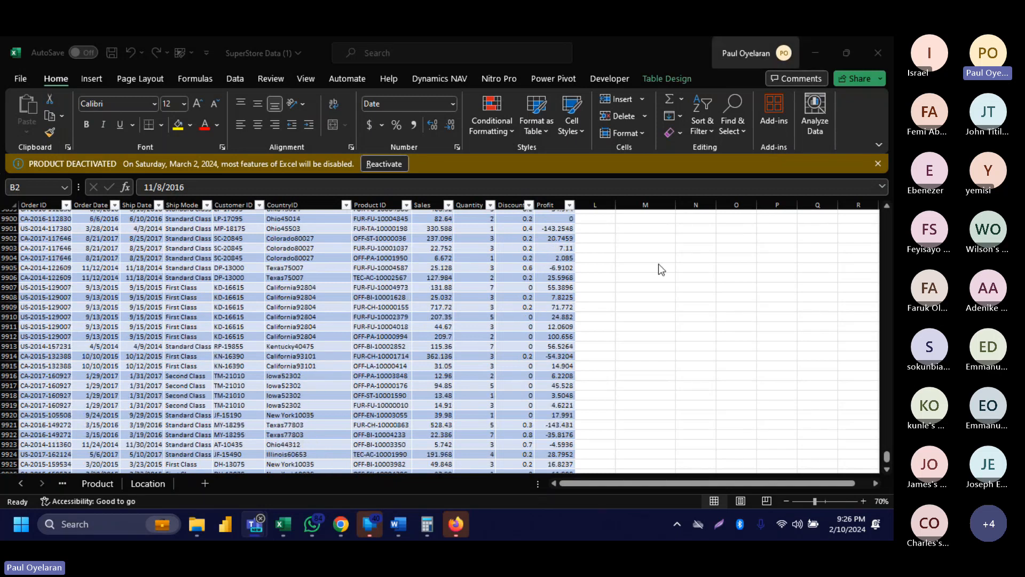
pyautogui.scroll(11, 658, 264)
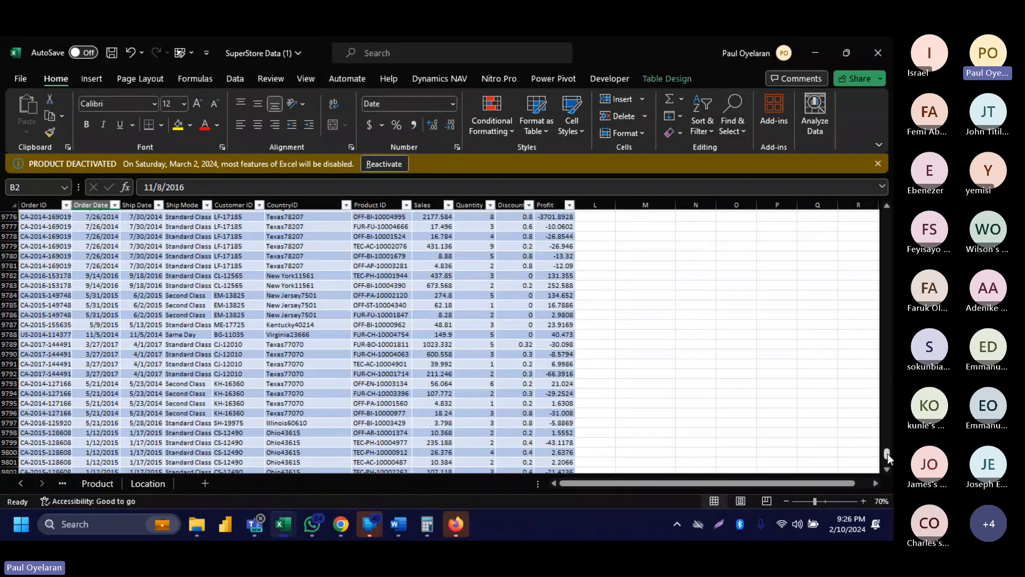
pyautogui.moveTo(887, 455); pyautogui.dragTo(886, 216)
pyautogui.hscroll(3, 620, 236)
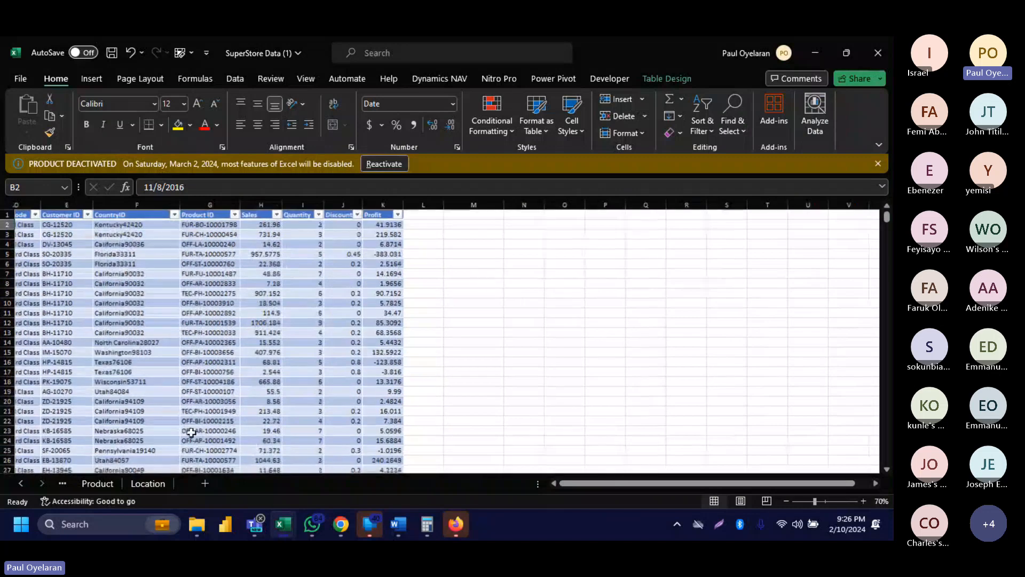
# List sumifs, sumifs, ifs and index in cells O4 to O7 beside the data.
pyautogui.click(554, 242)
pyautogui.write('su')
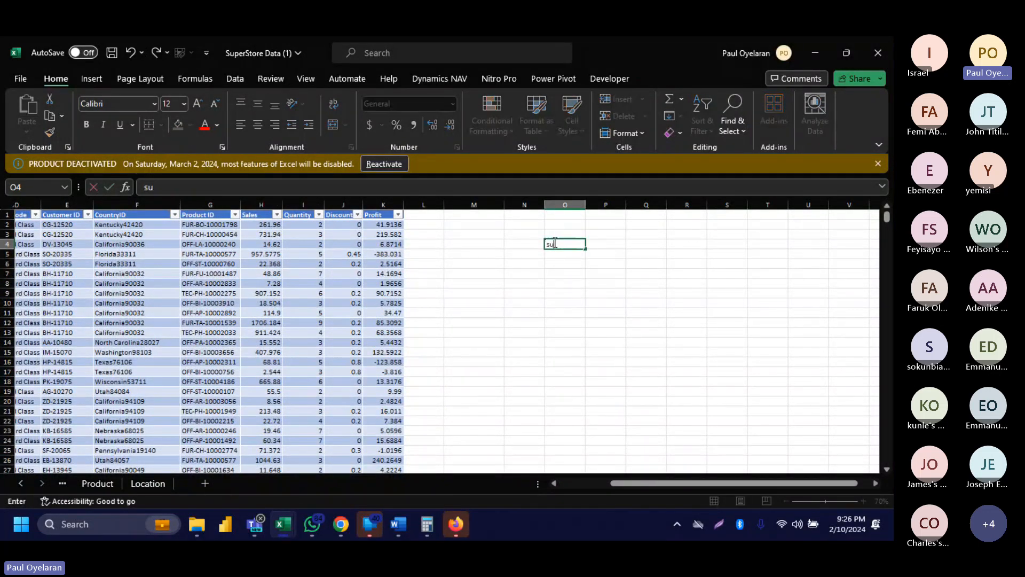
pyautogui.write('mifs')
pyautogui.press('Return')
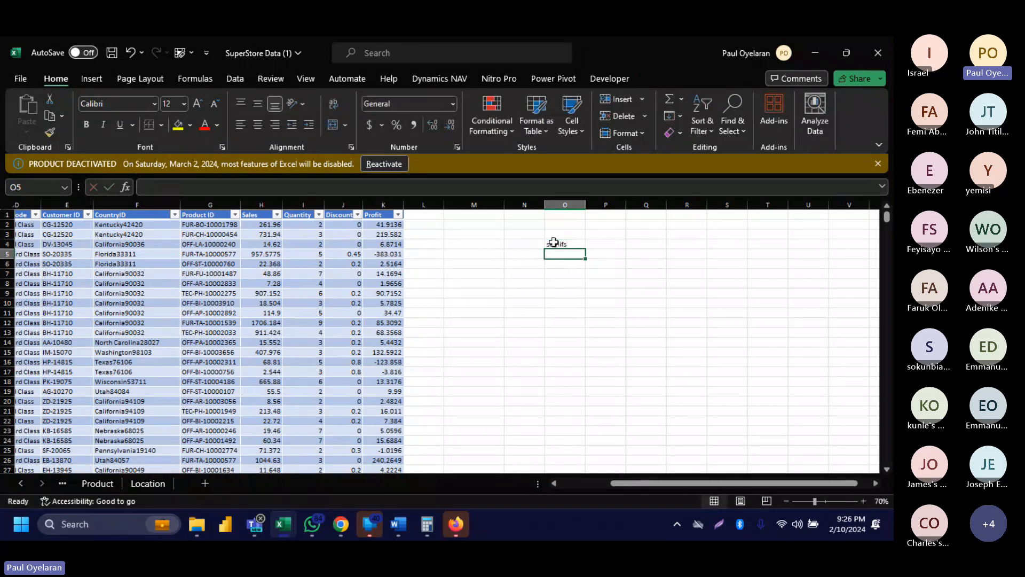
pyautogui.write('sumifs')
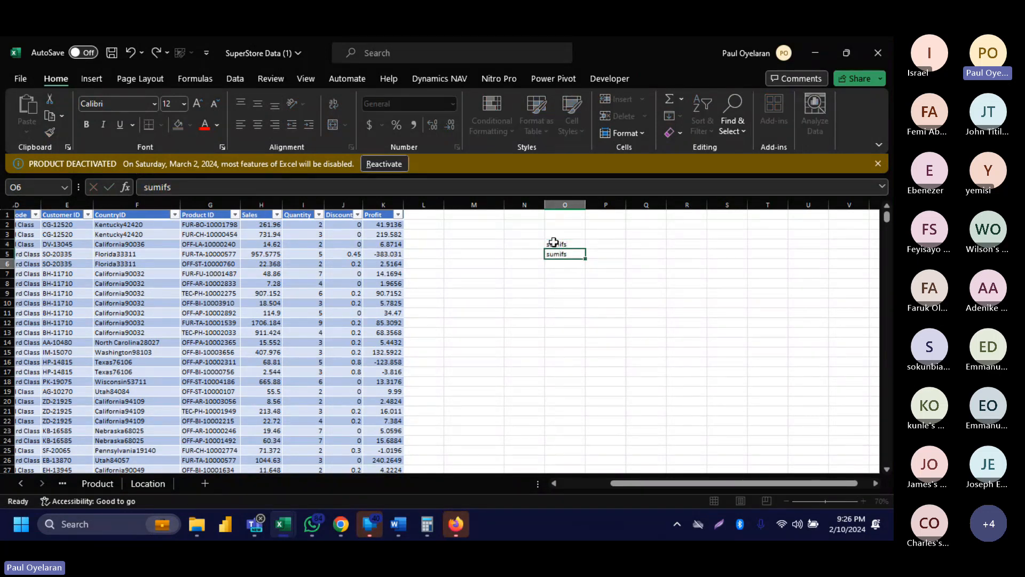
pyautogui.press('Return')
pyautogui.write('i')
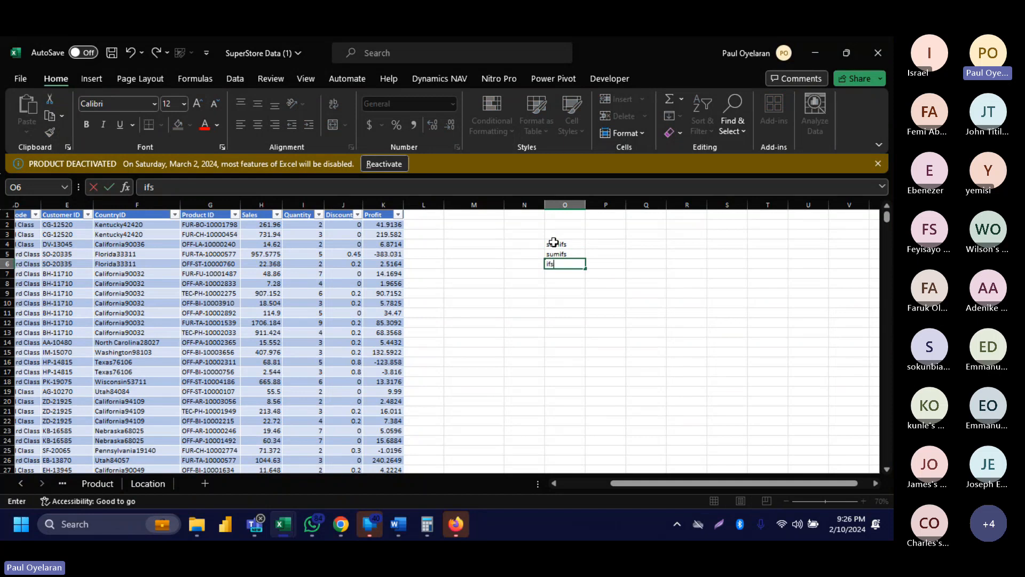
pyautogui.write('fs')
pyautogui.press('Return')
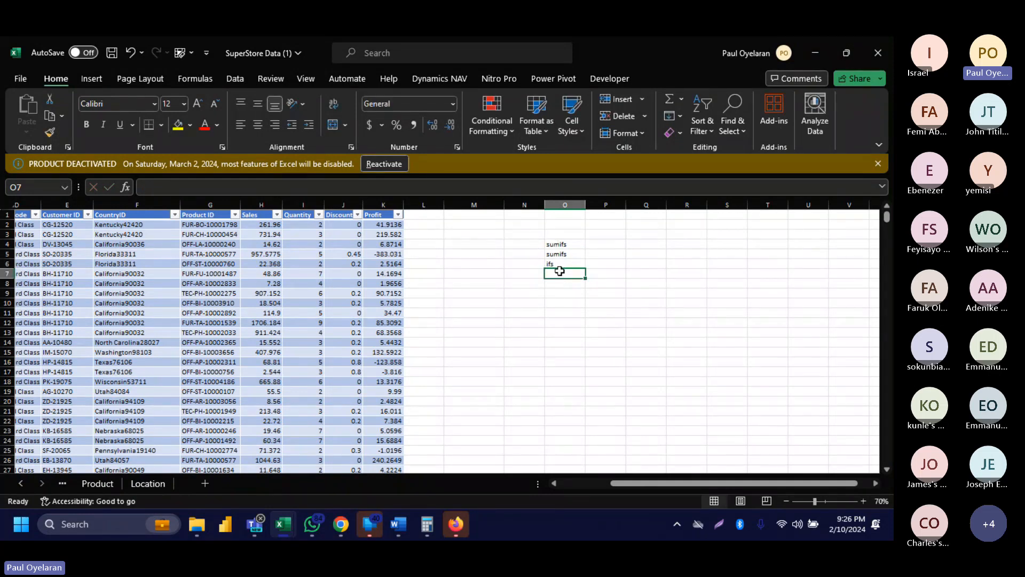
pyautogui.write('index')
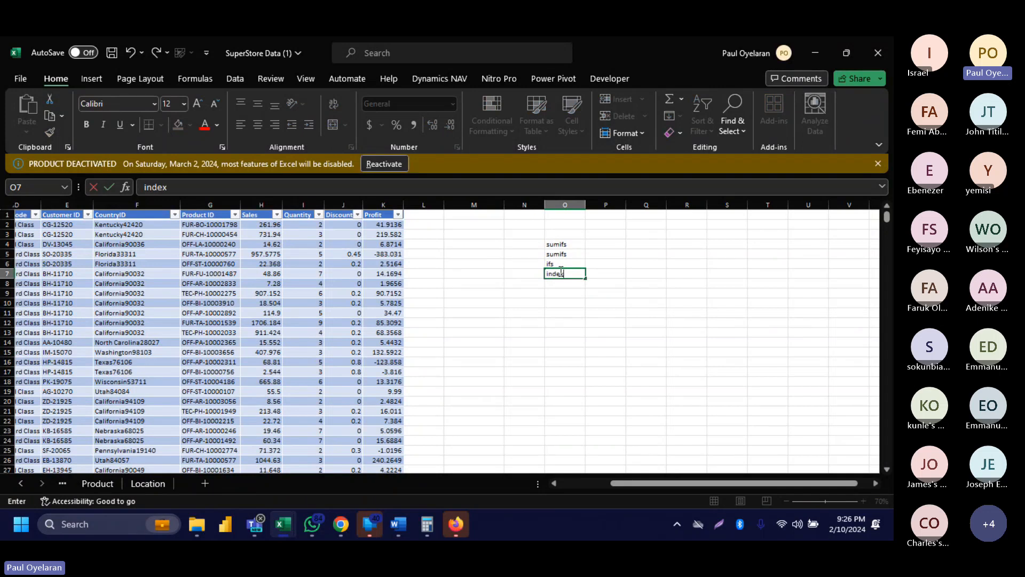
pyautogui.press('Return')
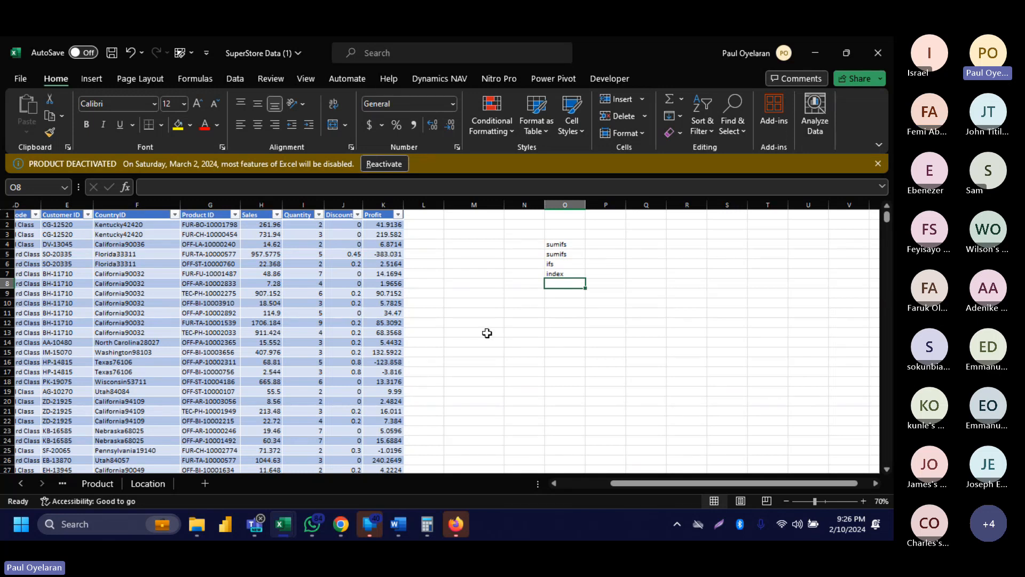
# Change the O7 entry from index to 'index and match'.
pyautogui.click(565, 274)
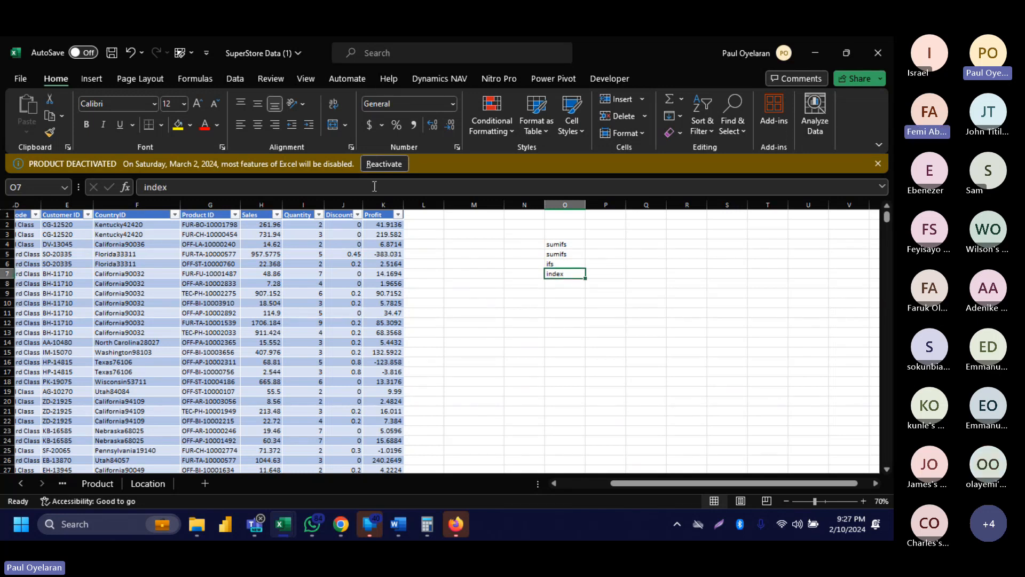
pyautogui.click(374, 187)
pyautogui.write('and')
pyautogui.press('BackSpace')
pyautogui.press('BackSpace')
pyautogui.press('BackSpace')
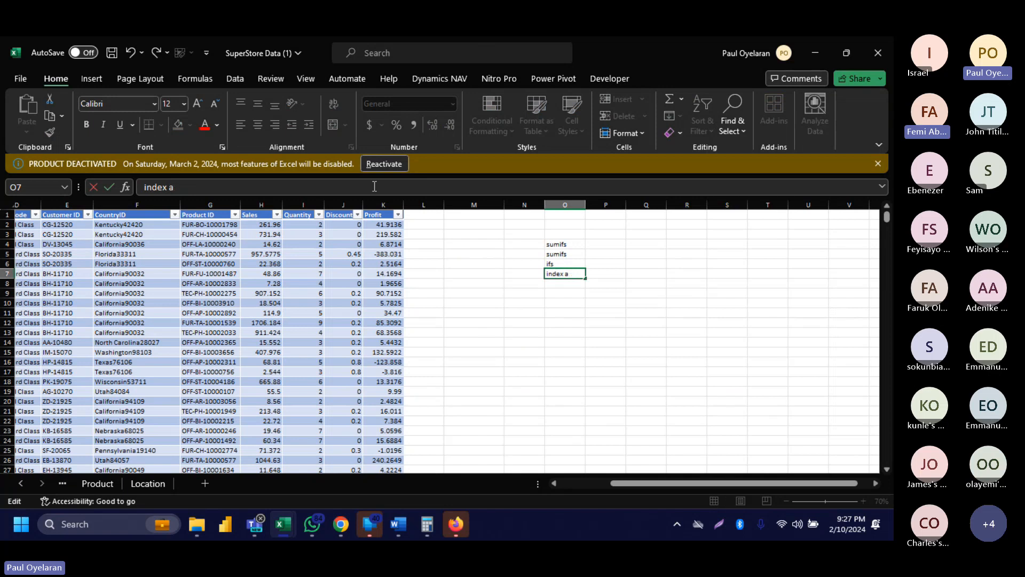
pyautogui.press('Escape')
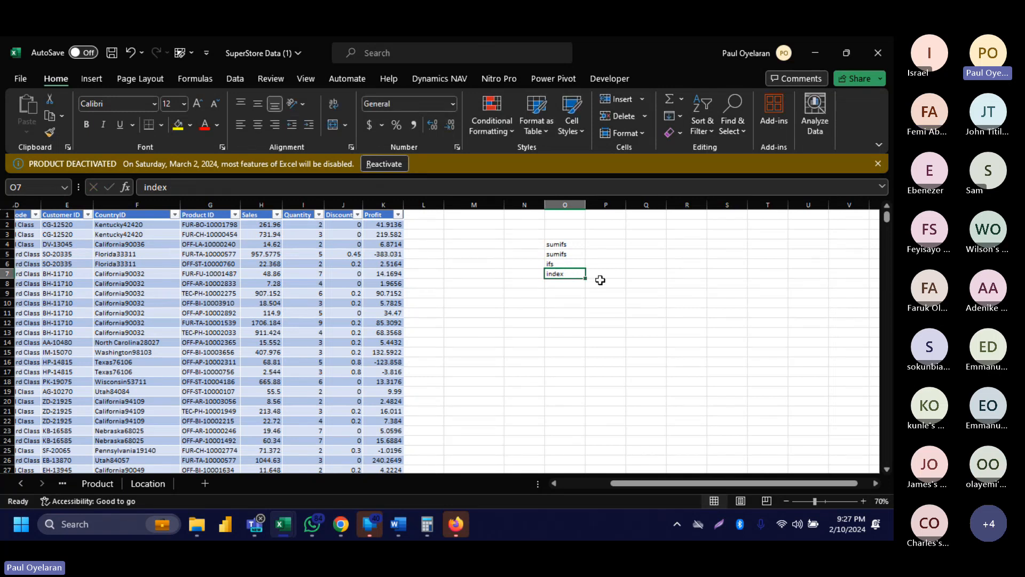
pyautogui.write('=isnu')
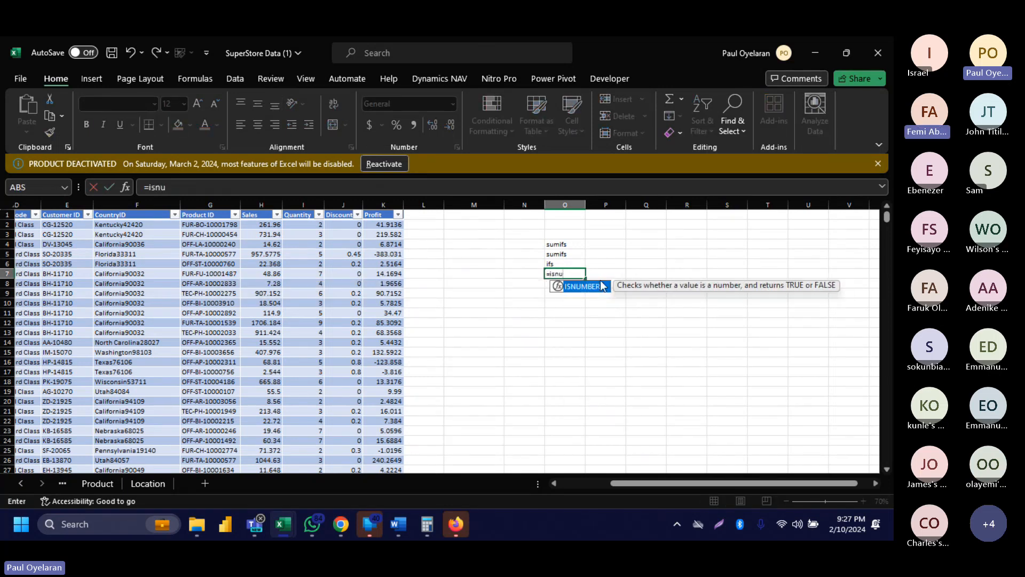
pyautogui.press('Escape')
pyautogui.press('BackSpace')
pyautogui.press('BackSpace')
pyautogui.press('BackSpace')
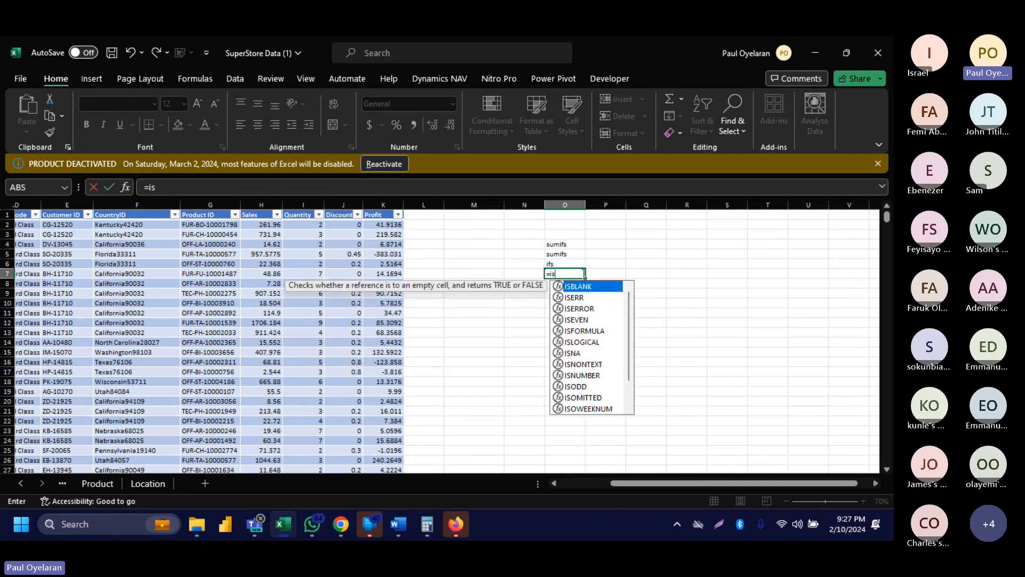
pyautogui.press('Escape')
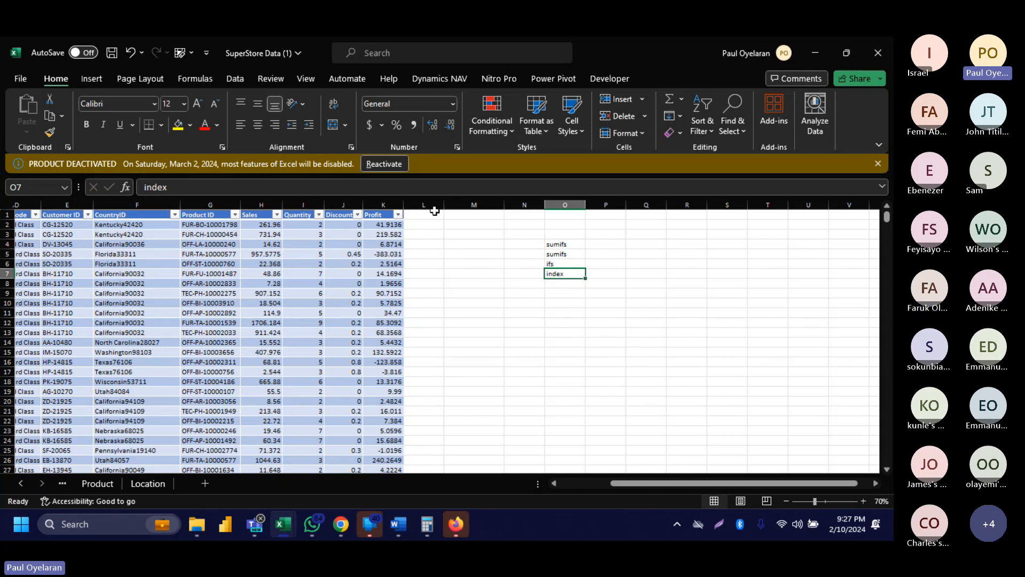
pyautogui.click(409, 193)
pyautogui.write('Na')
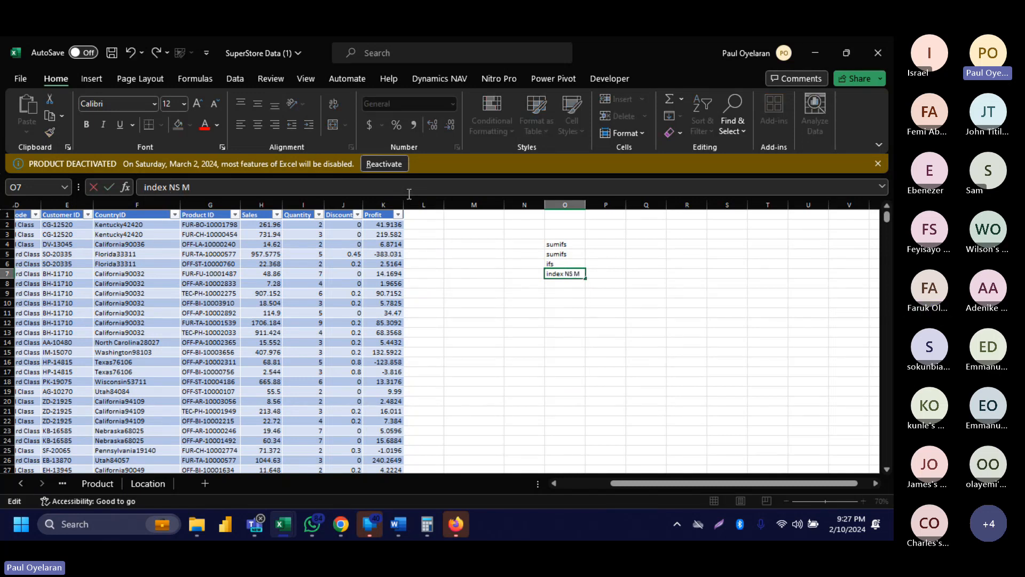
pyautogui.press('capslock')
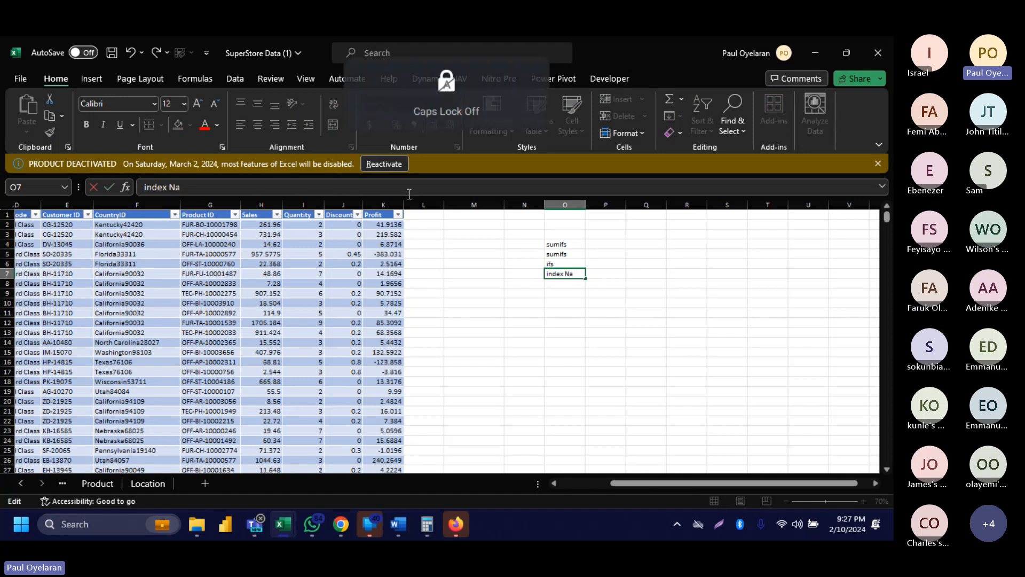
pyautogui.press('BackSpace')
pyautogui.press('BackSpace')
pyautogui.write('and match')
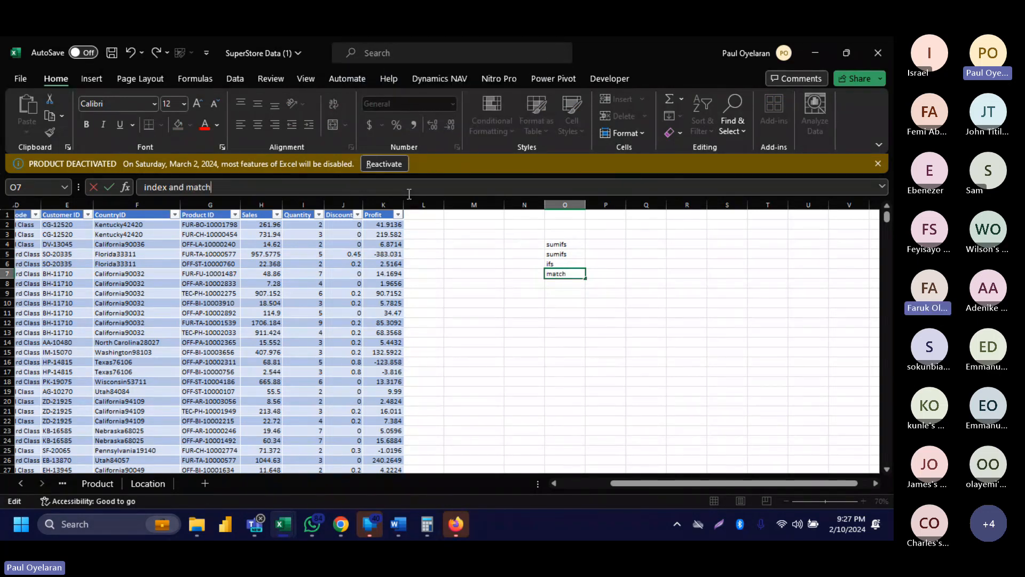
pyautogui.press('Return')
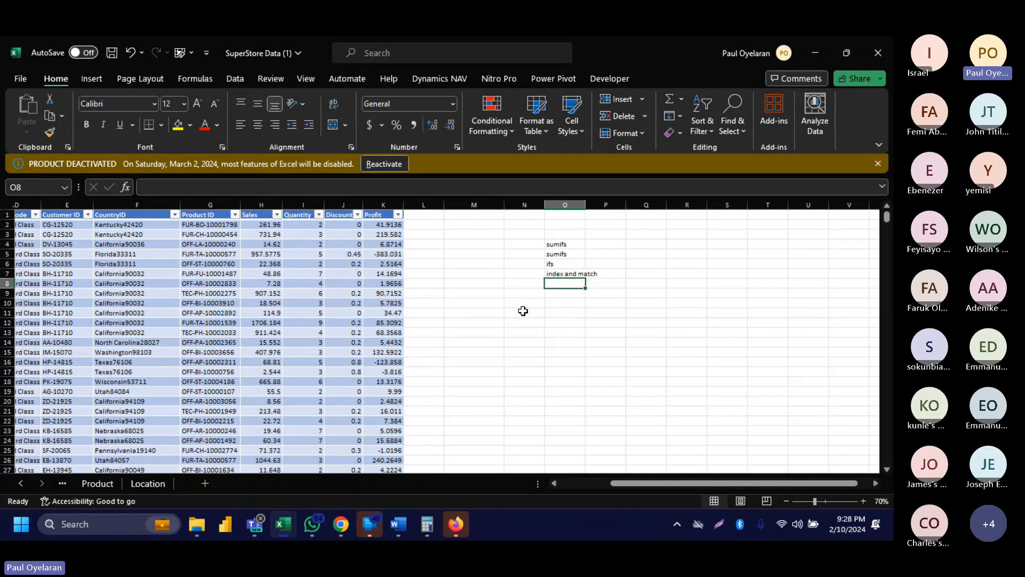
# Enter maxifs in O8 and minif in O9.
pyautogui.write('maxifs')
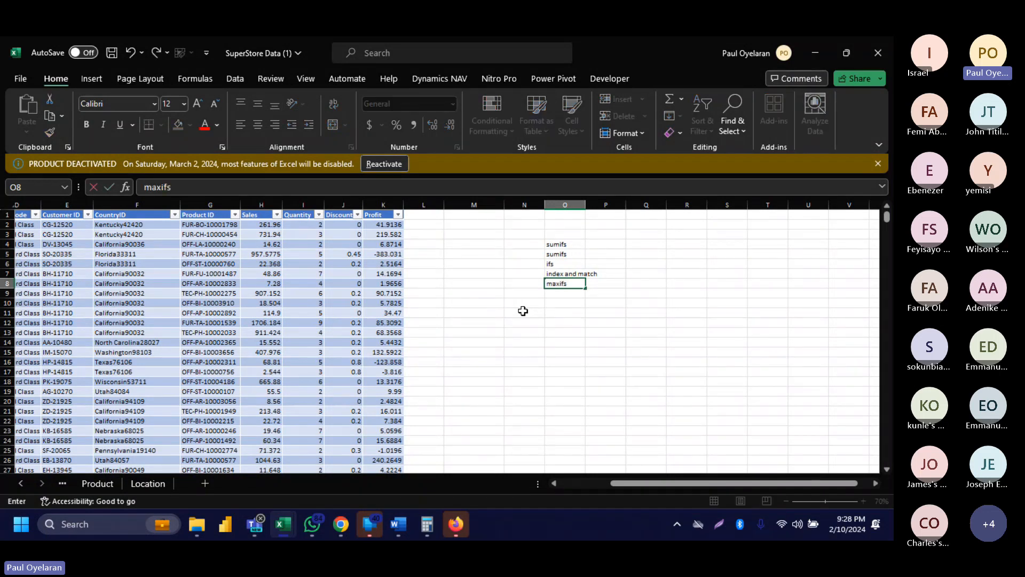
pyautogui.press('Return')
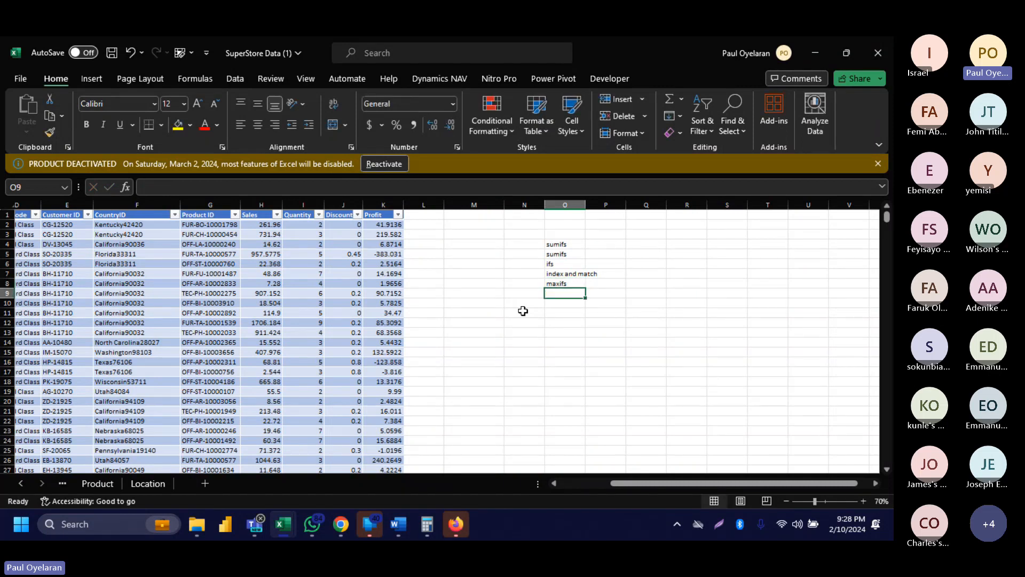
pyautogui.write('min')
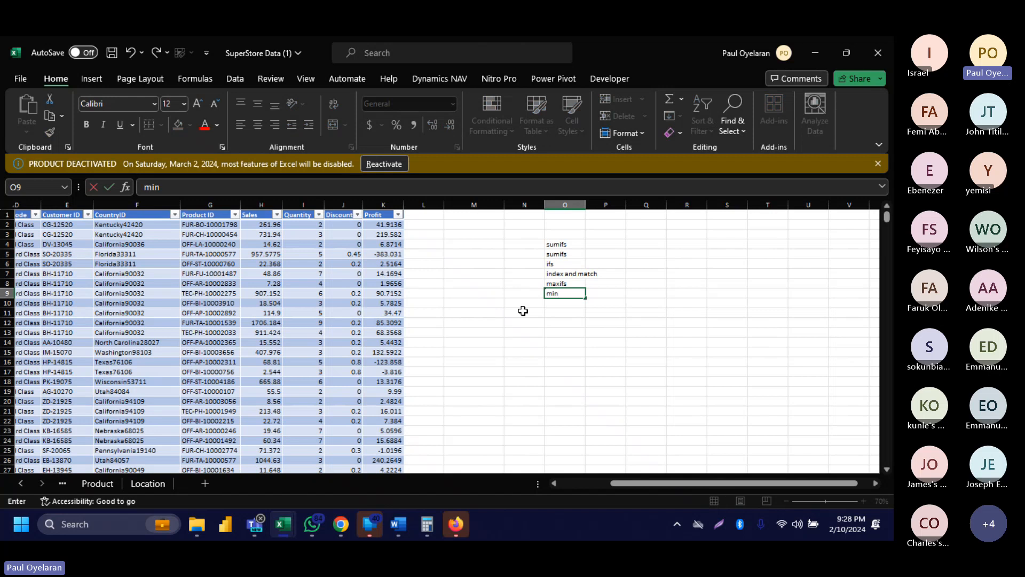
pyautogui.write('if')
pyautogui.press('Return')
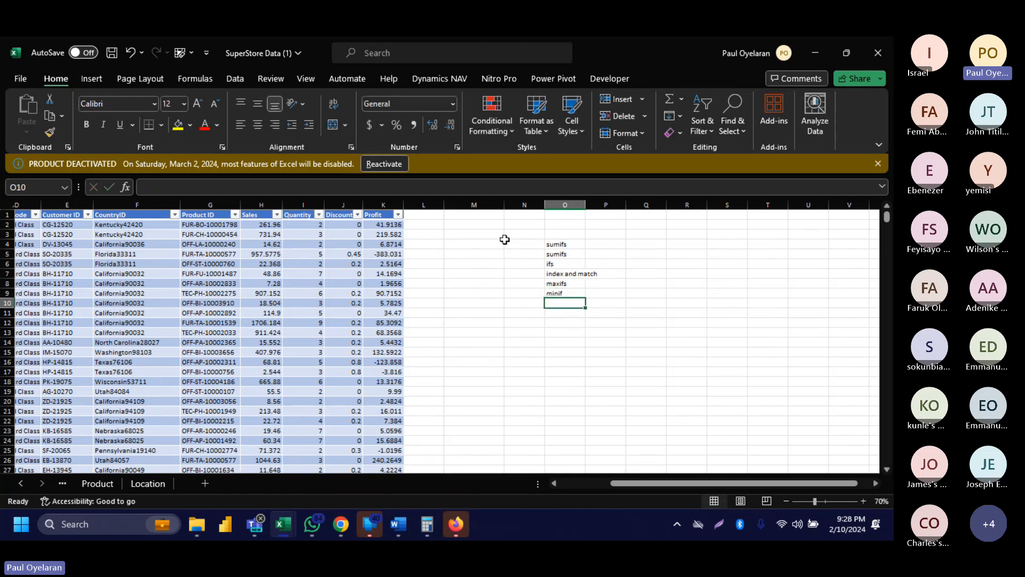
# Insert Sheet1 and paste the O4:O9 function names from Orders into Sheet1 starting at A2.
pyautogui.moveTo(561, 244); pyautogui.dragTo(563, 295)
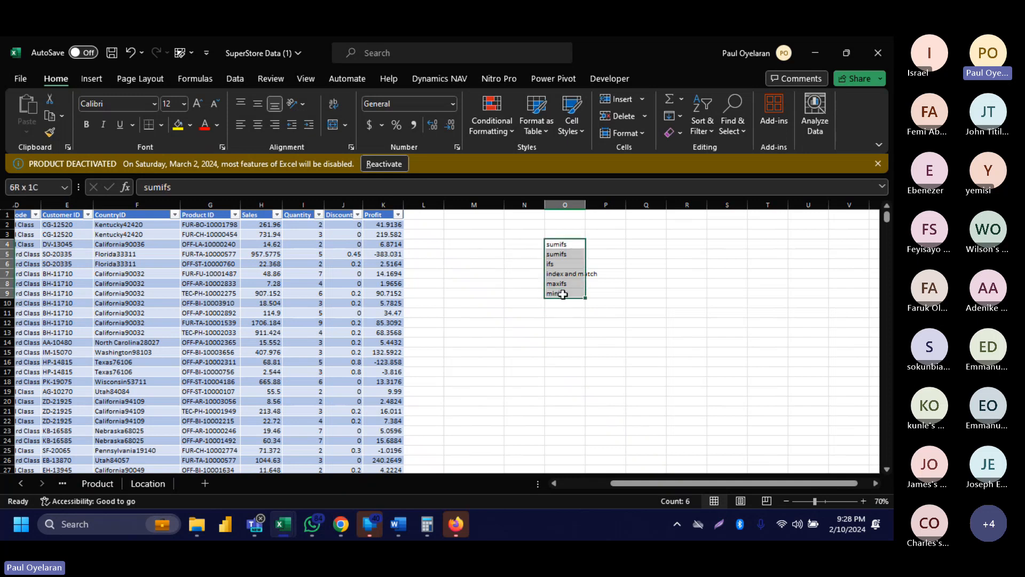
pyautogui.click(204, 478)
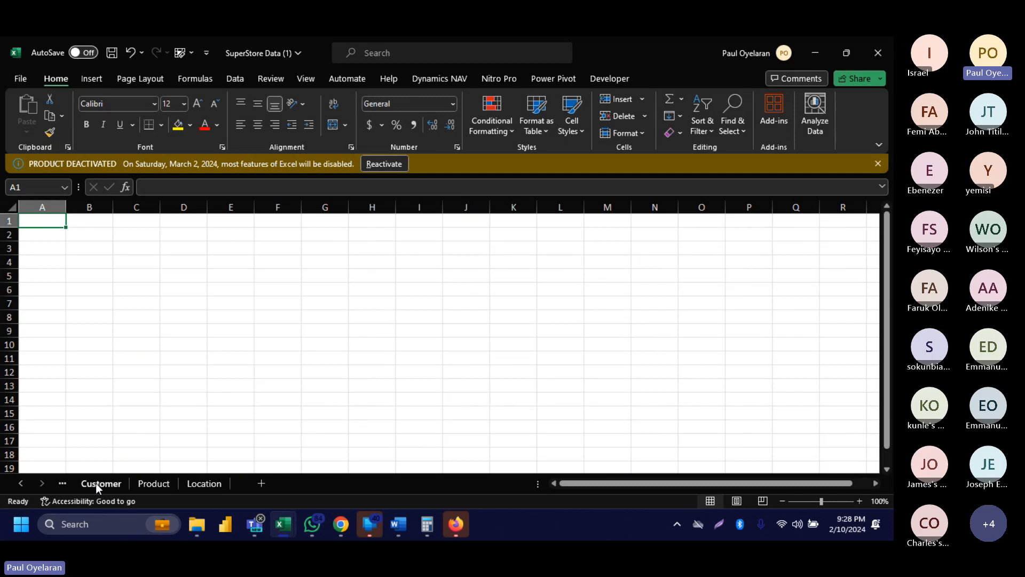
pyautogui.click(63, 483)
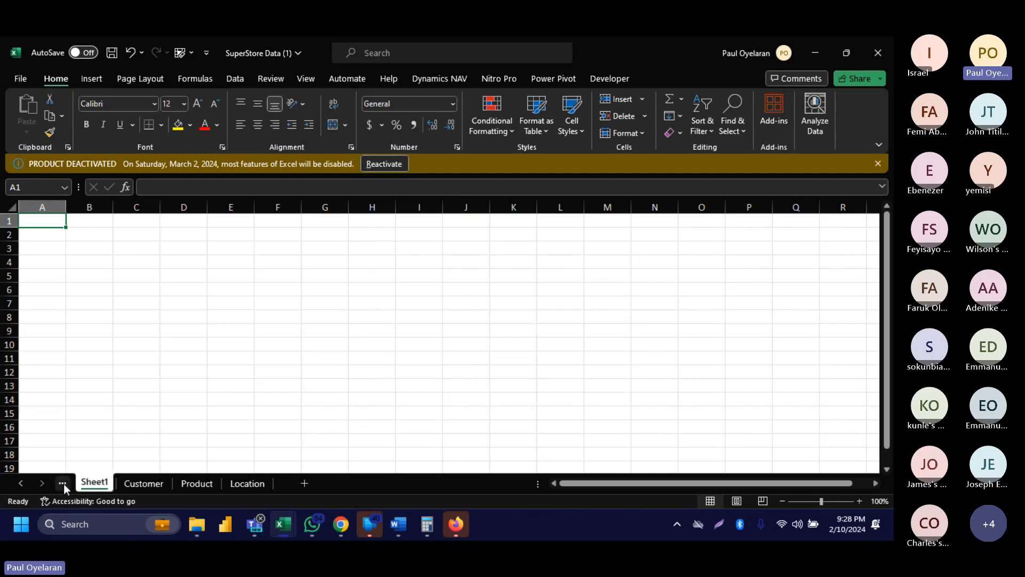
pyautogui.click(63, 484)
pyautogui.hotkey('ctrl', 'c')
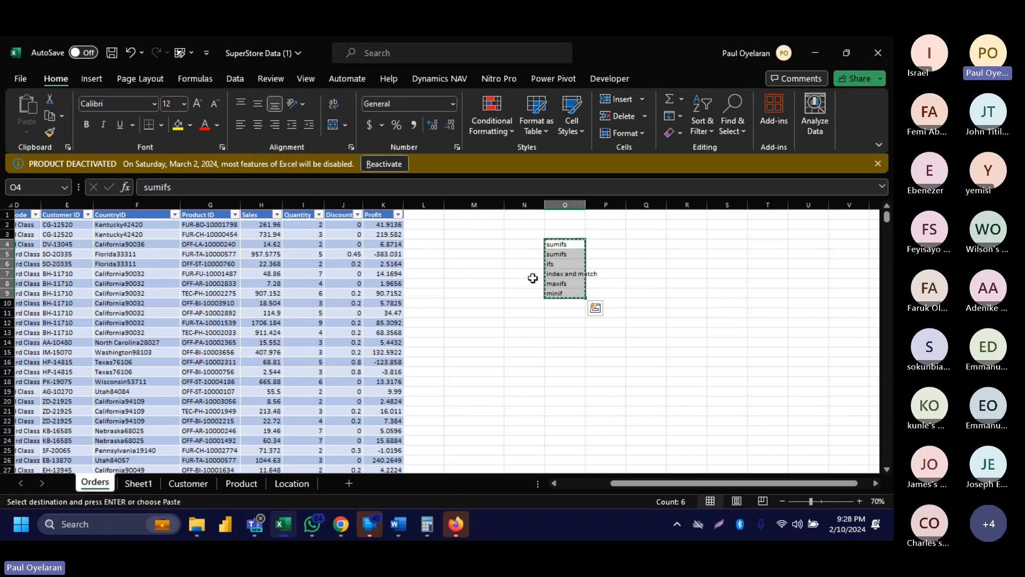
pyautogui.click(134, 483)
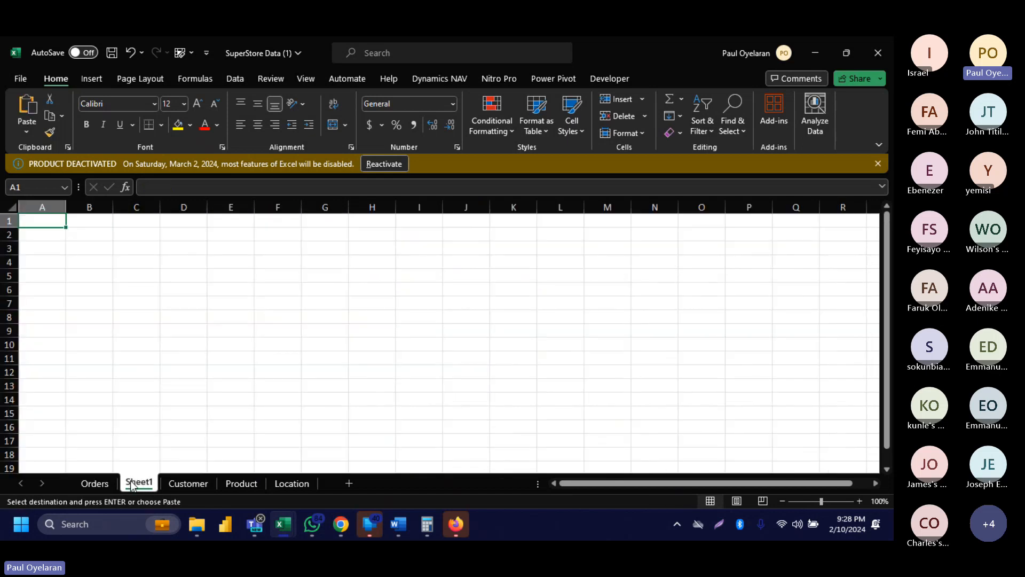
pyautogui.click(43, 234)
pyautogui.press('Return')
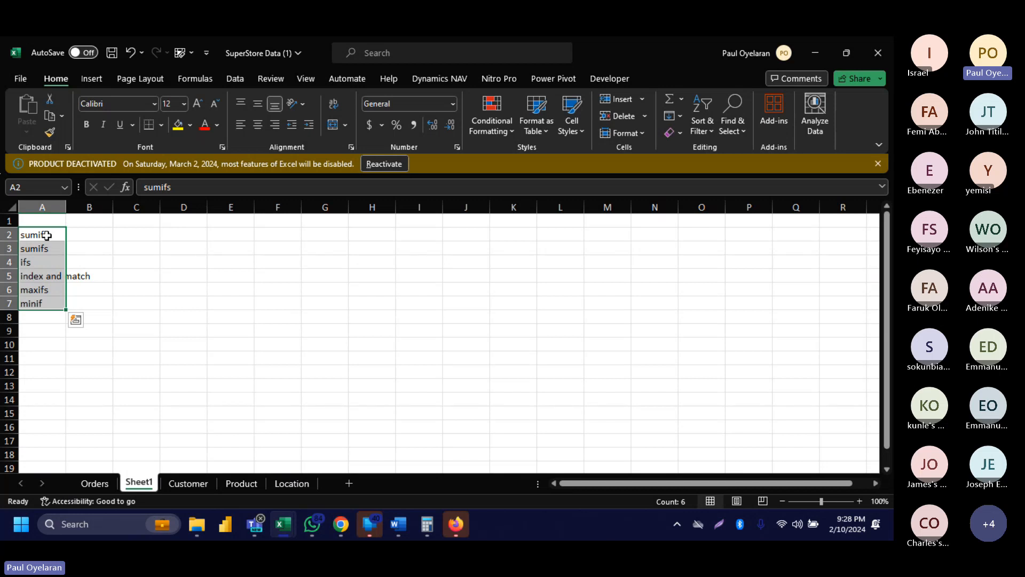
pyautogui.click(121, 235)
# Edit cell A3 so it reads sumif instead of sumifs.
pyautogui.click(49, 235)
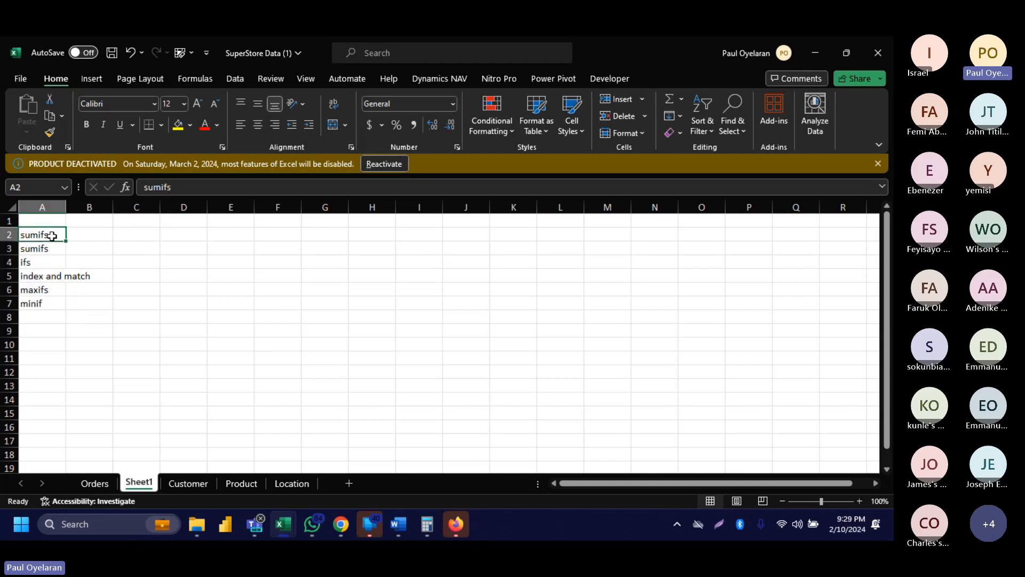
pyautogui.click(50, 249)
pyautogui.doubleClick(50, 249)
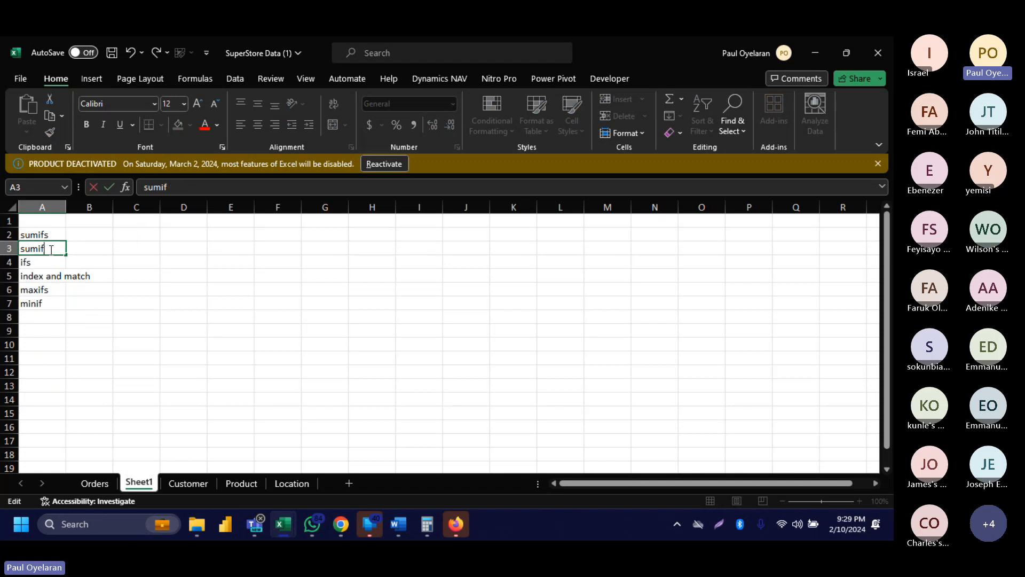
pyautogui.press('Return')
pyautogui.click(85, 252)
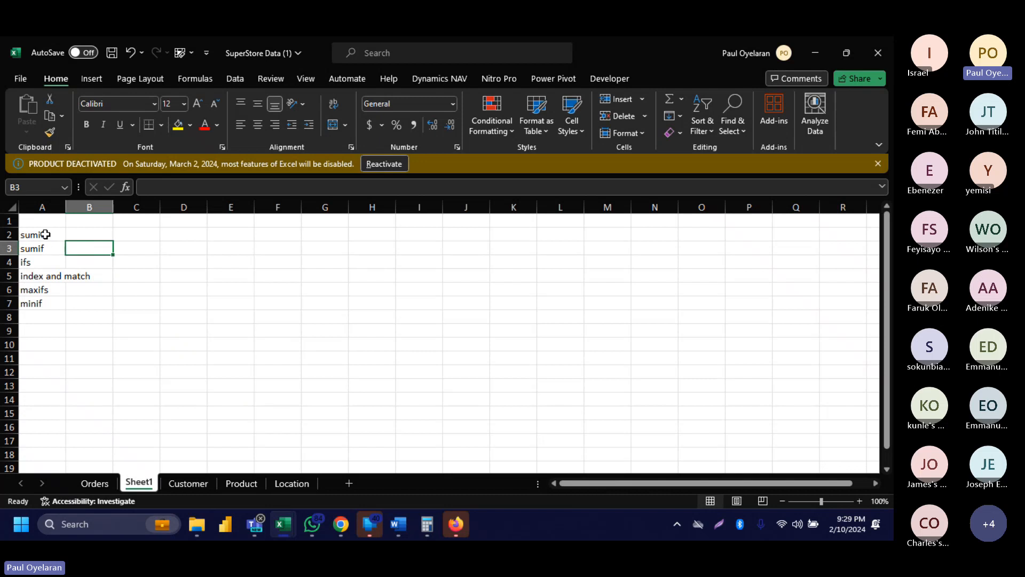
# Enter the headings salary in D2 and finance in E2.
pyautogui.moveTo(43, 234); pyautogui.dragTo(101, 234)
pyautogui.click(181, 234)
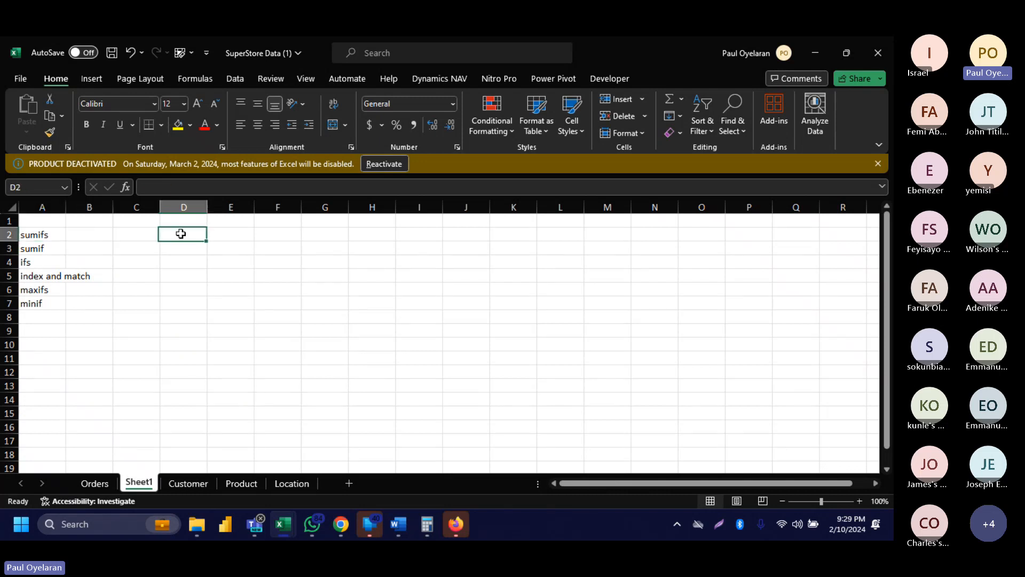
pyautogui.write('salr')
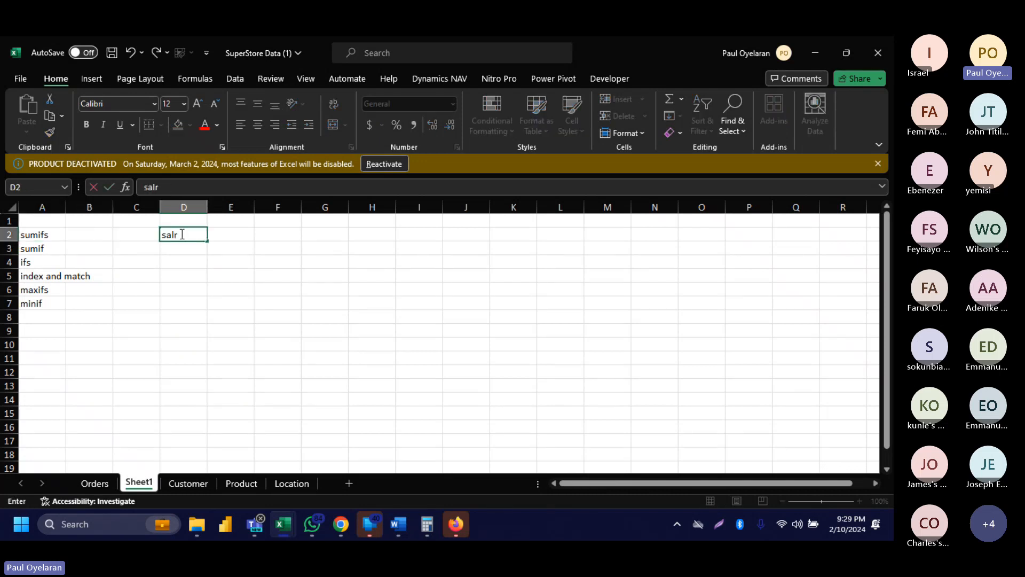
pyautogui.press('BackSpace')
pyautogui.write('ary')
pyautogui.press('Tab')
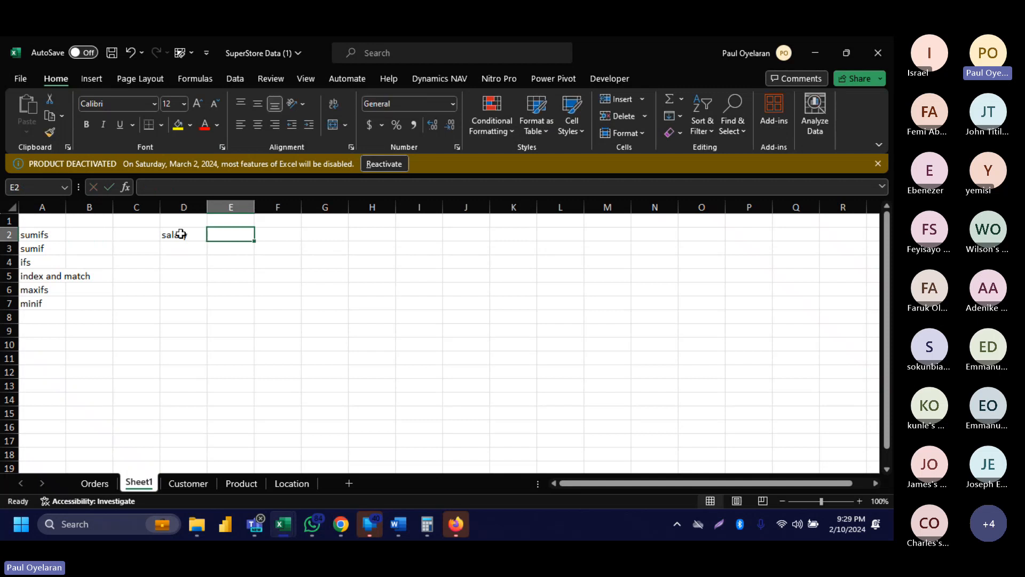
pyautogui.write('finance')
pyautogui.press('Tab')
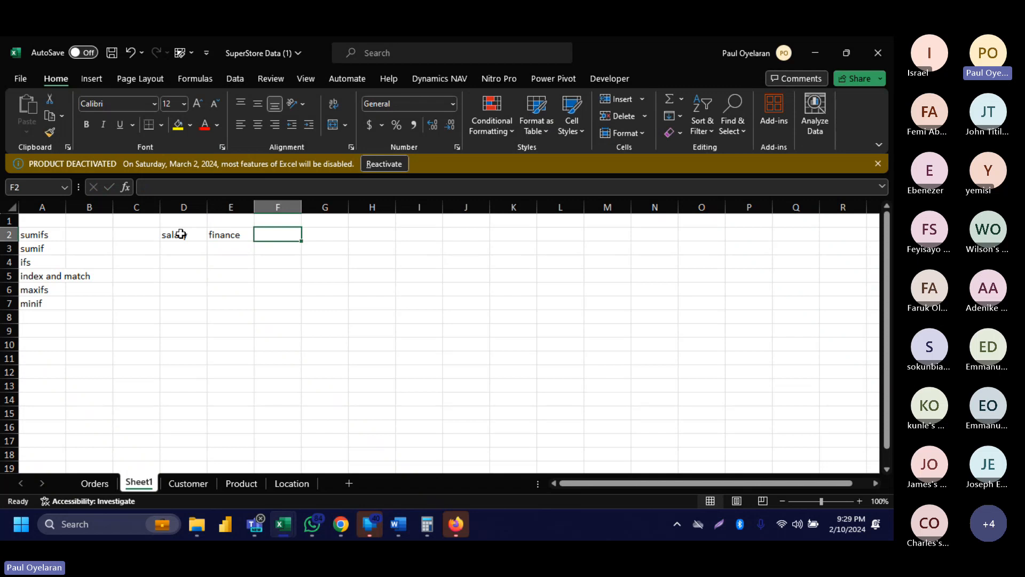
# Replace grade with the heading officers in F2, then view the Orders sheet.
pyautogui.click(215, 233)
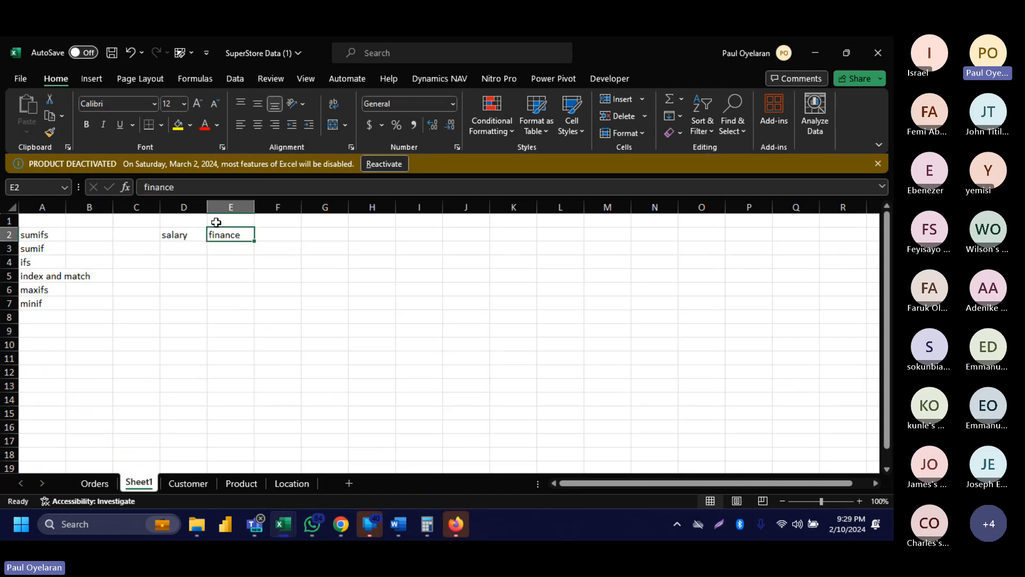
pyautogui.click(267, 234)
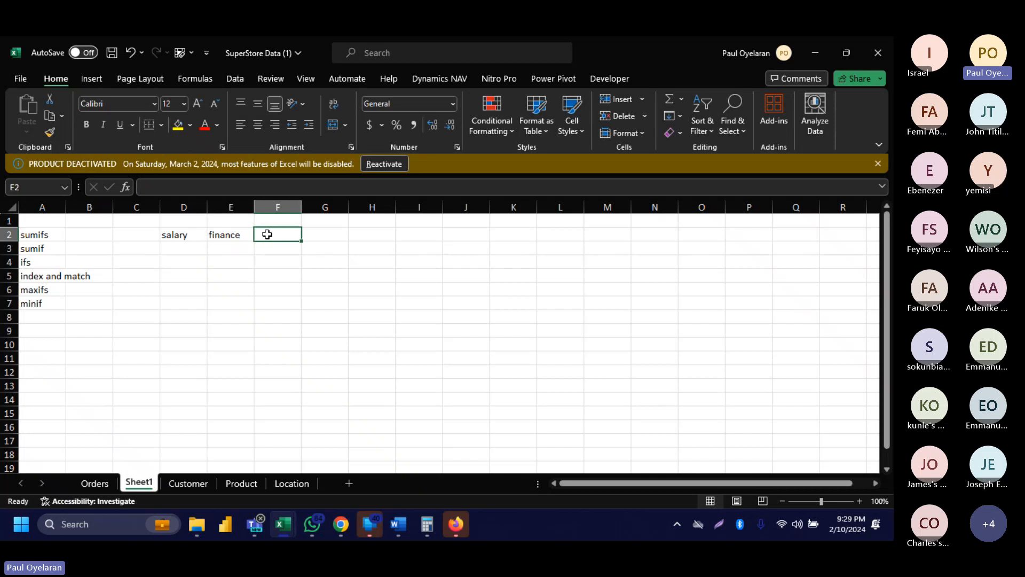
pyautogui.write('grade')
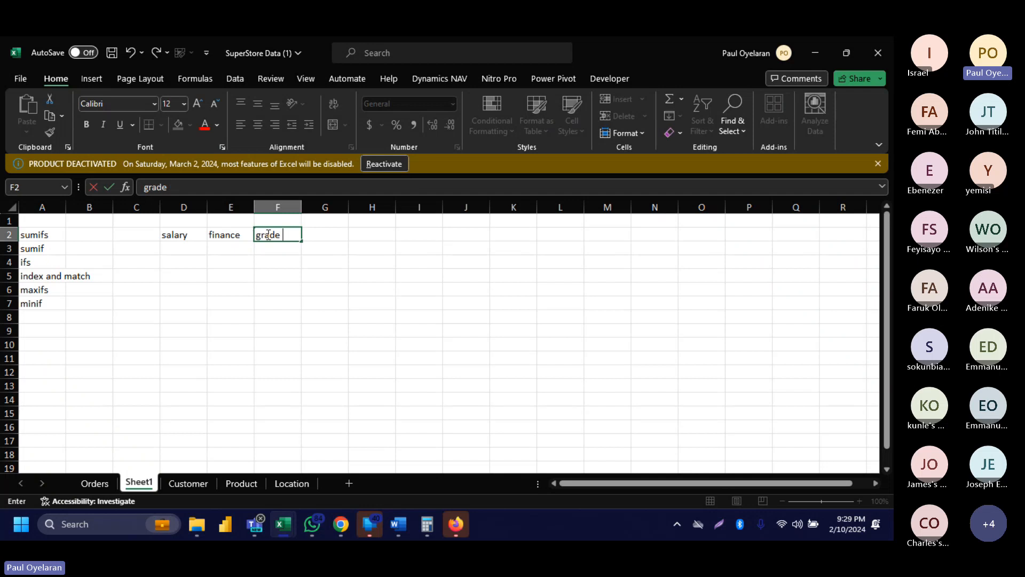
pyautogui.press('BackSpace')
pyautogui.press('BackSpace')
pyautogui.press('BackSpace')
pyautogui.press('BackSpace')
pyautogui.press('BackSpace')
pyautogui.press('BackSpace')
pyautogui.write('officers')
pyautogui.press('Return')
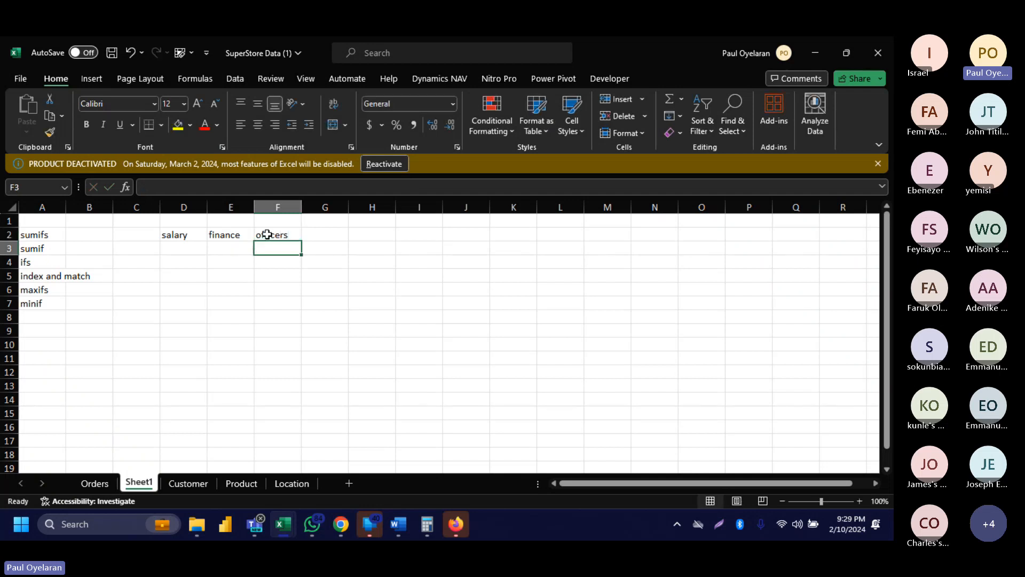
pyautogui.click(267, 234)
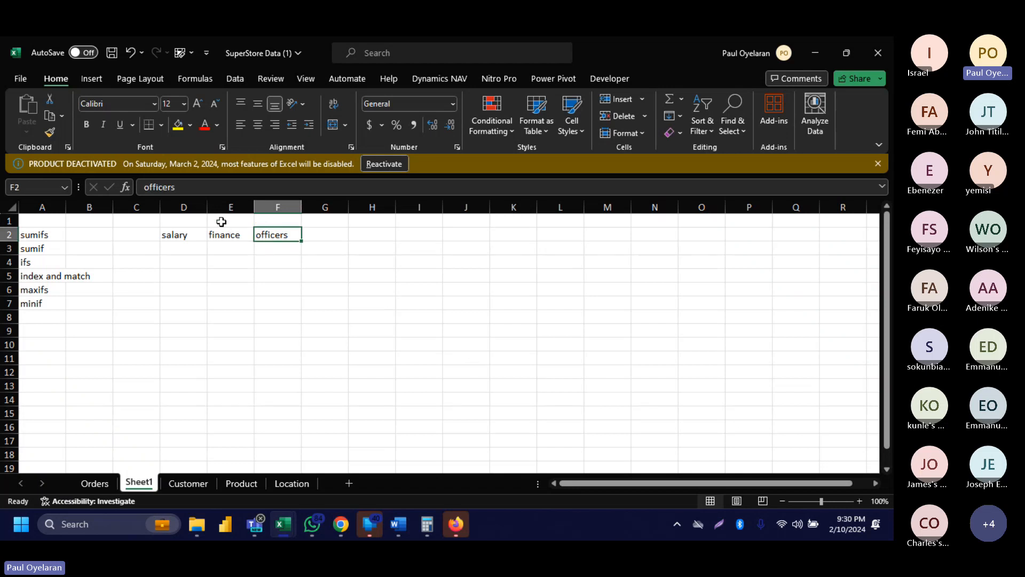
pyautogui.click(233, 236)
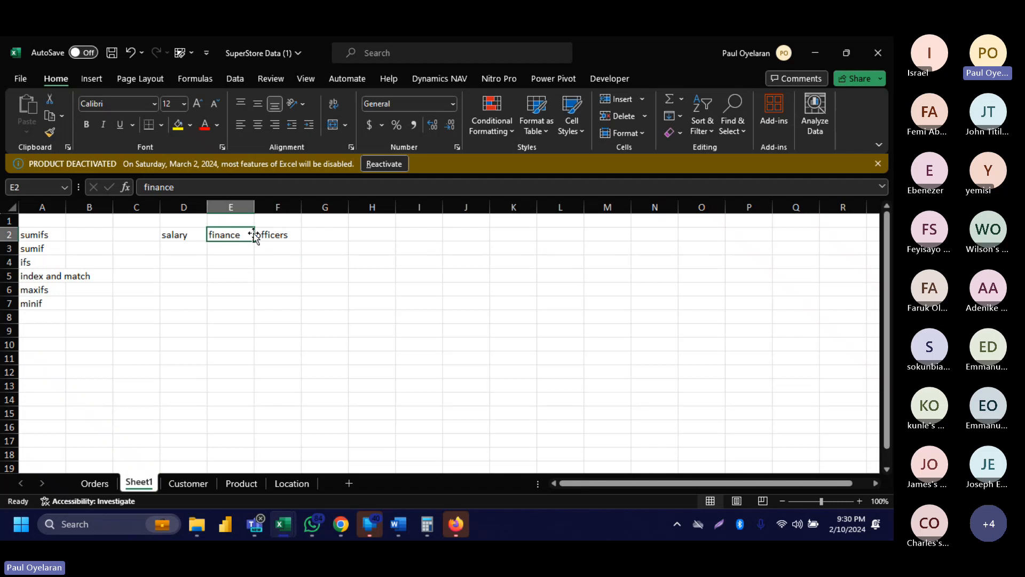
pyautogui.click(279, 233)
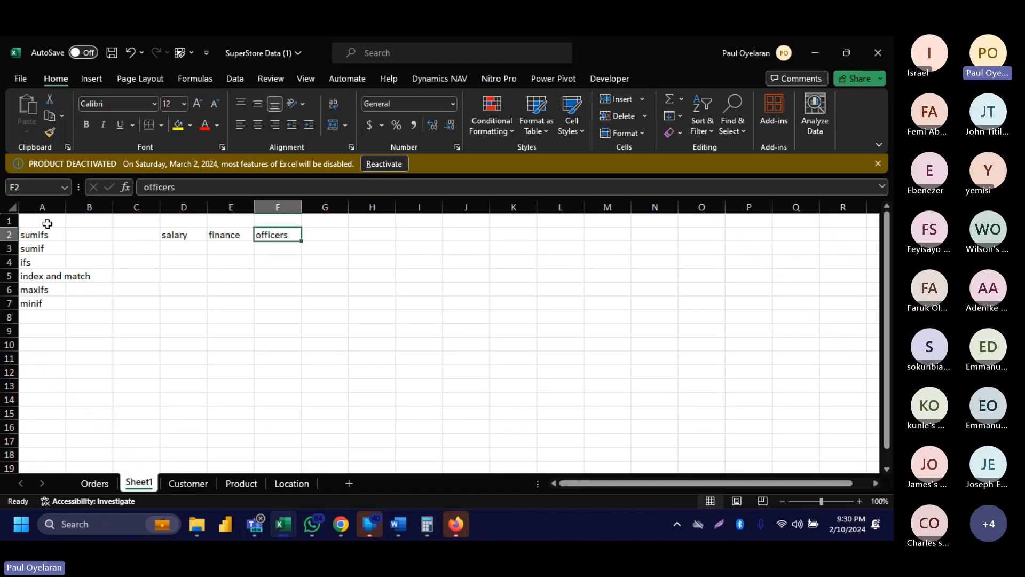
pyautogui.moveTo(41, 235); pyautogui.dragTo(41, 249)
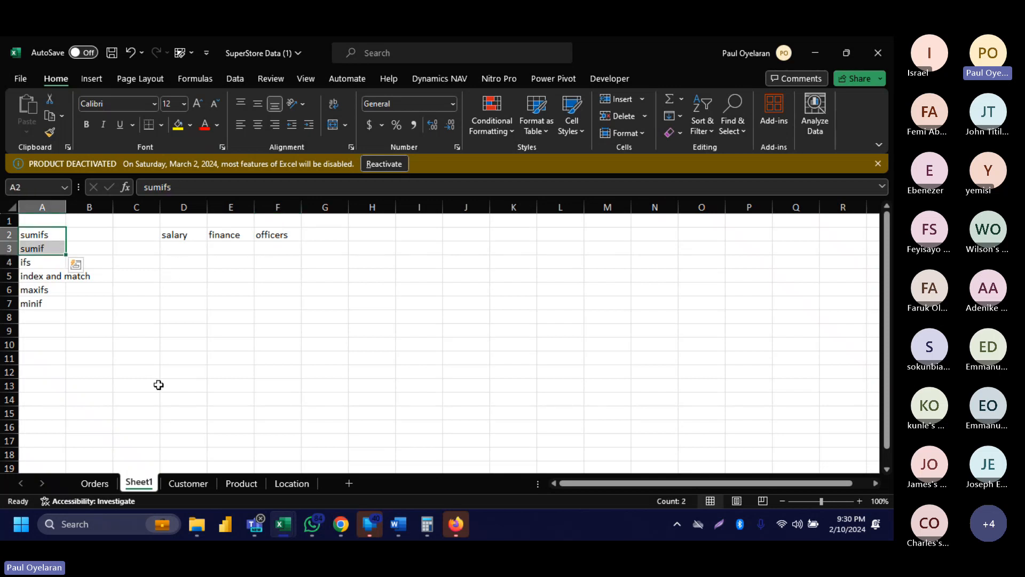
pyautogui.click(95, 484)
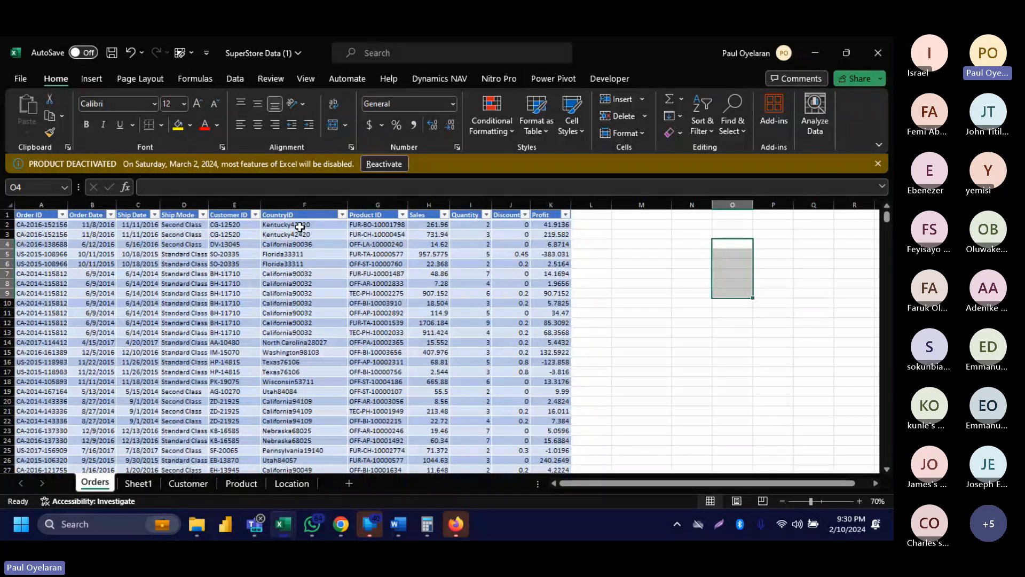
# Enter =UNIQUE(FactSales[CountryID]) in D7 on Sheet1 to spill the distinct CountryIDs.
pyautogui.click(139, 482)
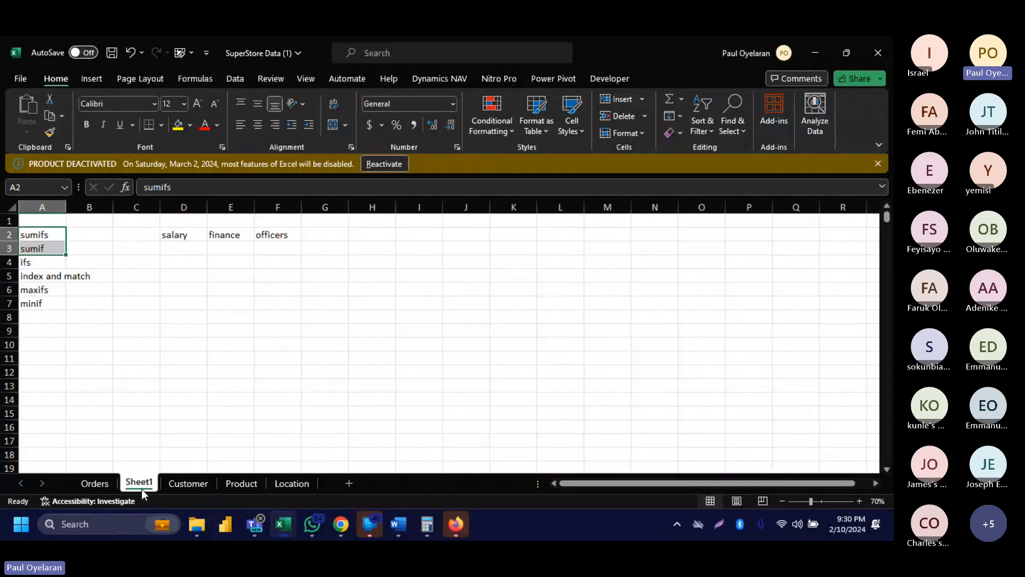
pyautogui.click(172, 297)
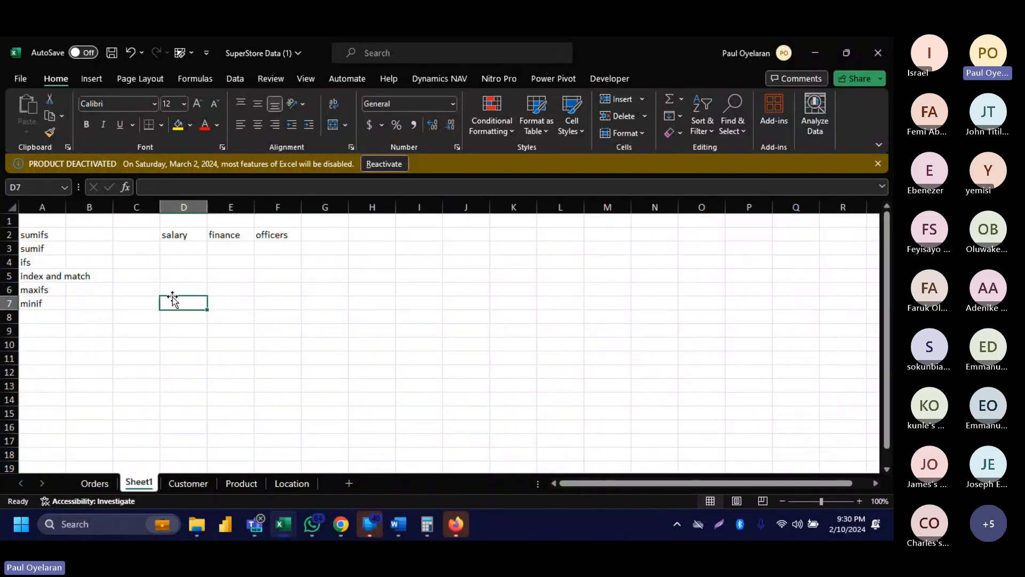
pyautogui.write('=uni')
pyautogui.press('Down')
pyautogui.press('Down')
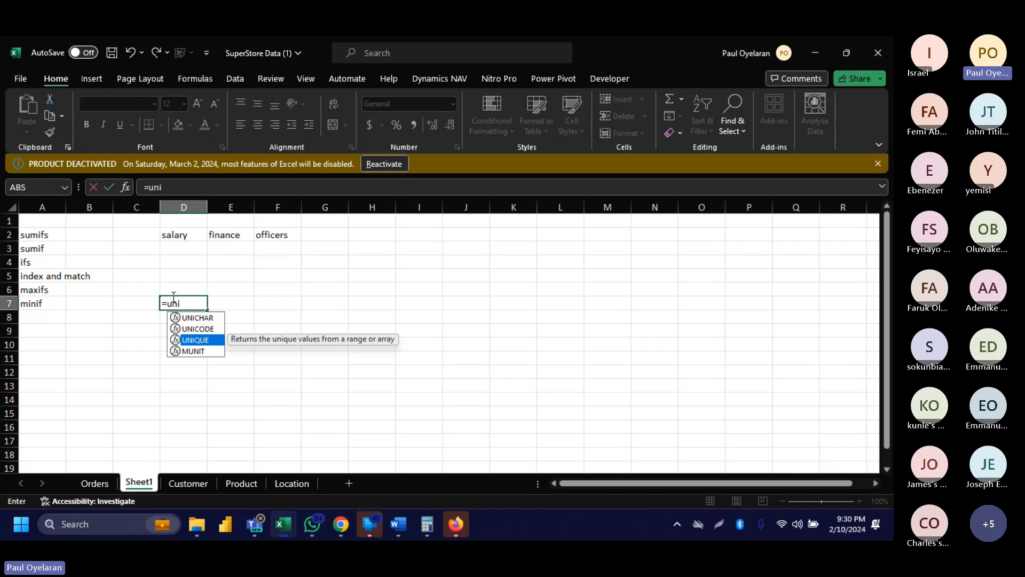
pyautogui.press('Tab')
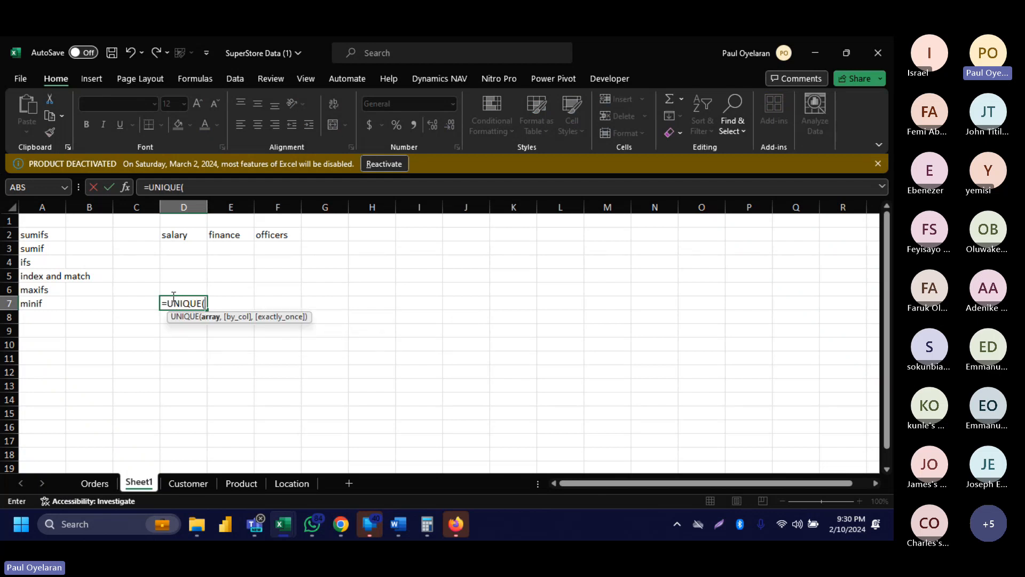
pyautogui.click(95, 483)
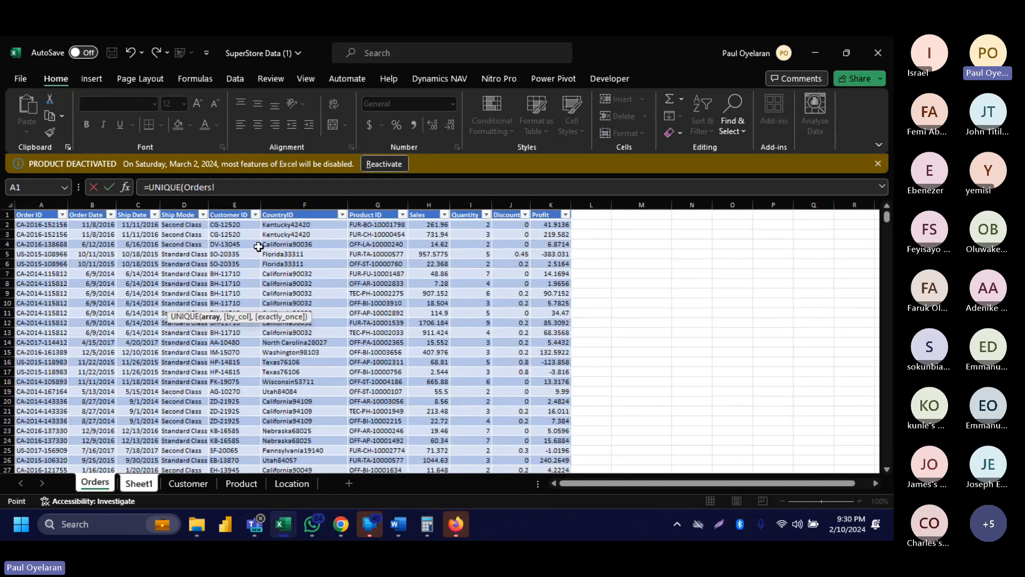
pyautogui.click(288, 222)
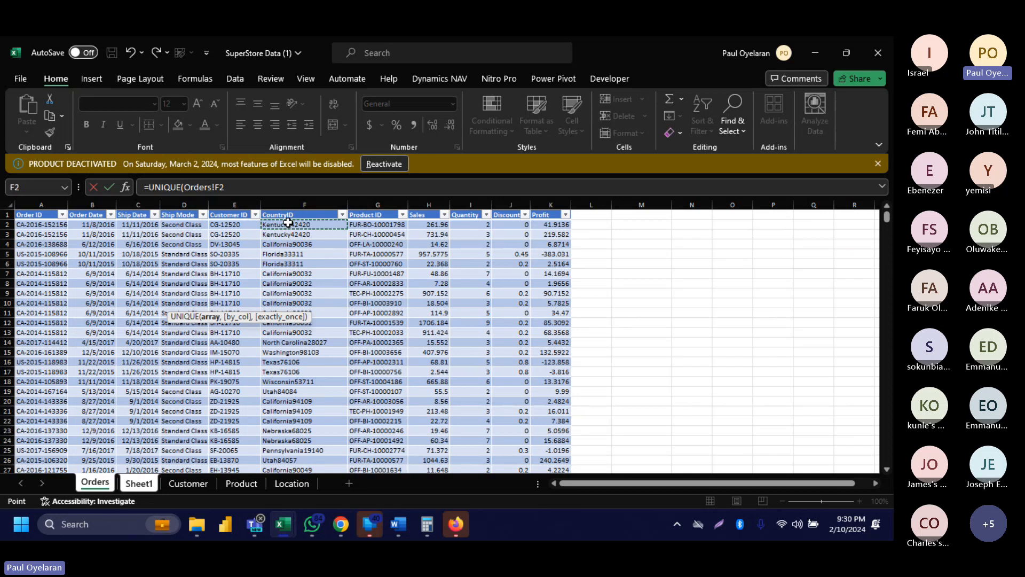
pyautogui.hotkey('ctrl', 'shift', 'Down')
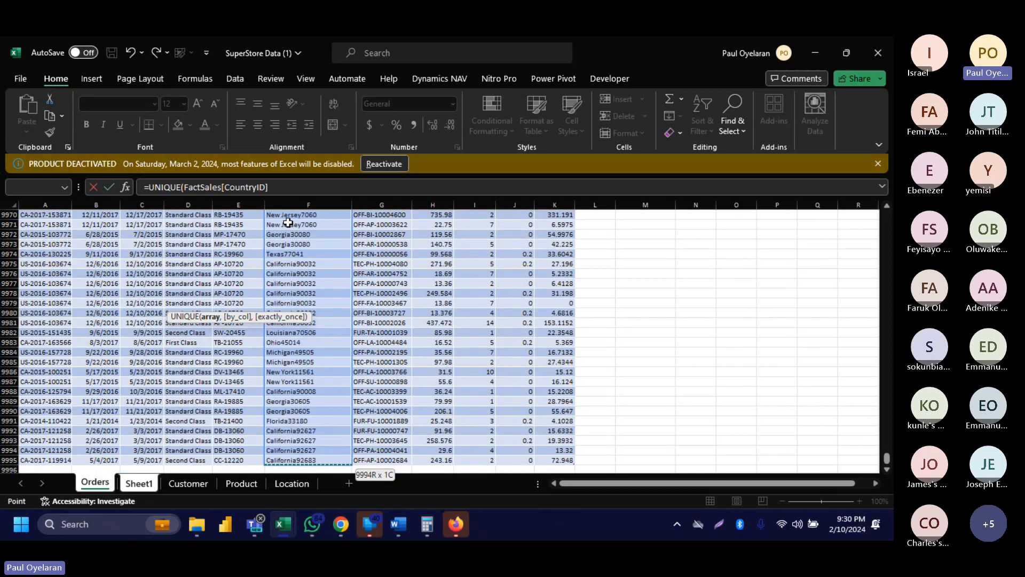
pyautogui.press('Return')
pyautogui.click(186, 302)
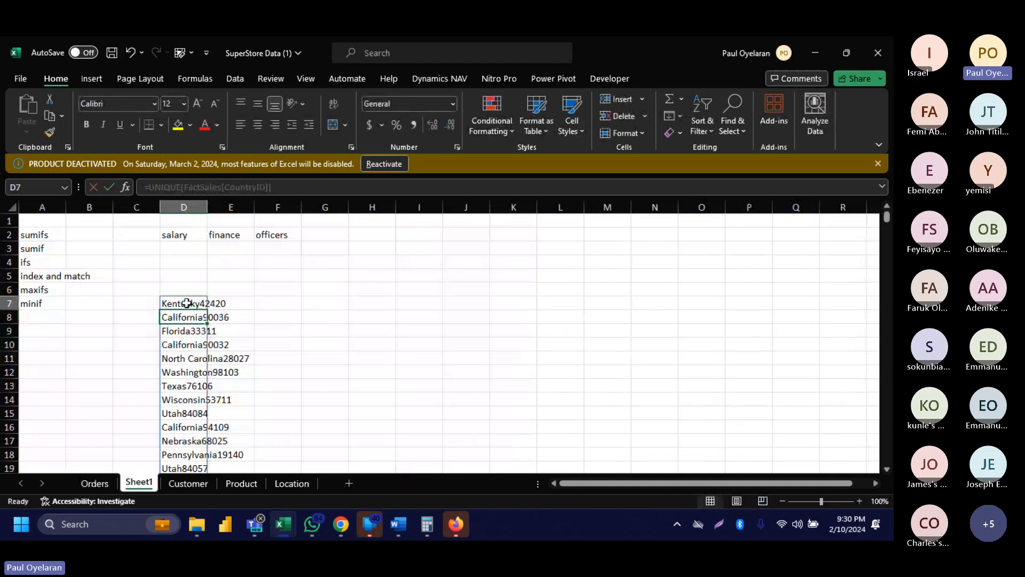
# Build =TRANSPOSE(UNIQUE( in E6 referencing the Orders sheet's Ship Mode column.
pyautogui.click(220, 288)
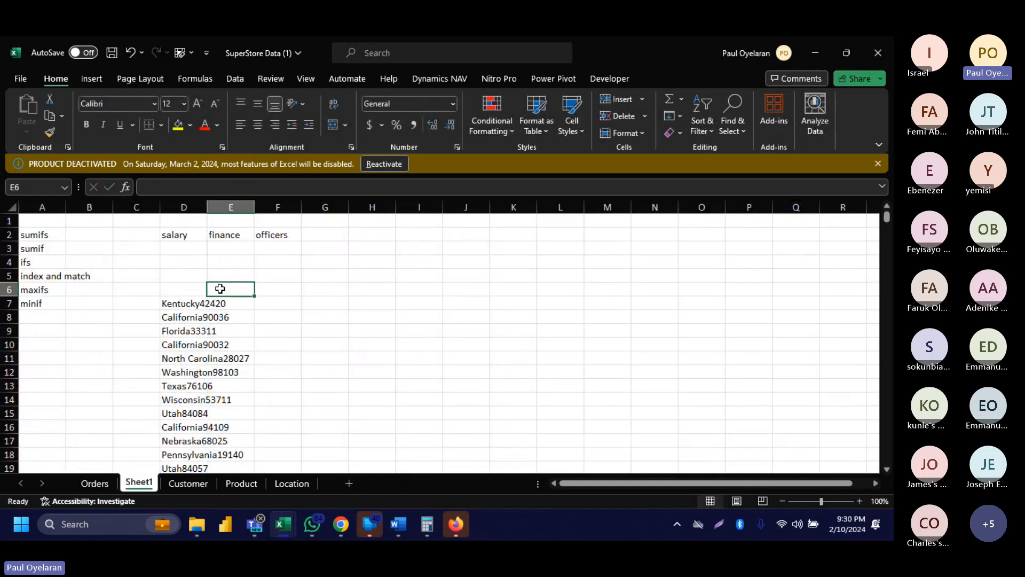
pyautogui.write('=')
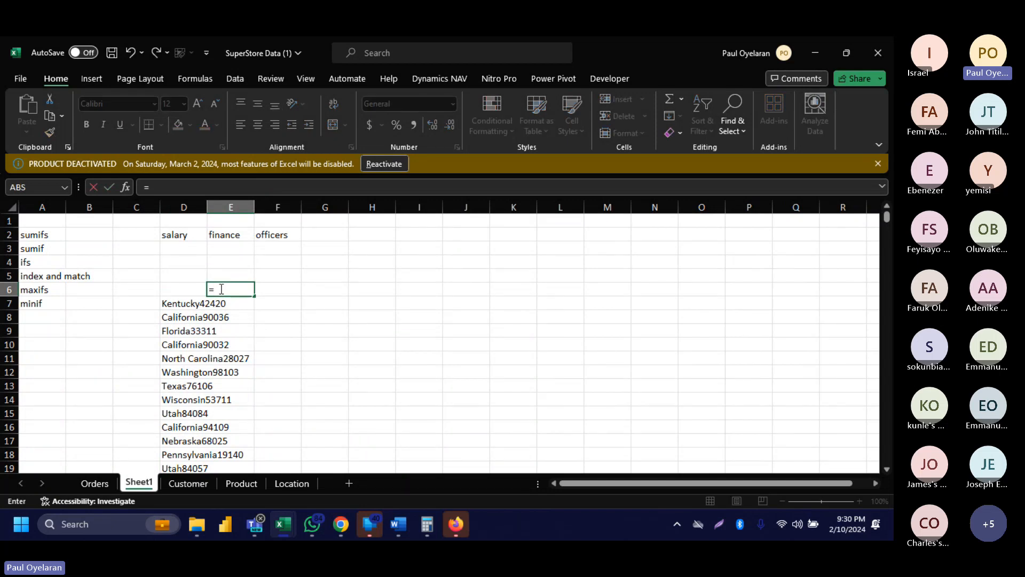
pyautogui.write('trnas')
pyautogui.press('BackSpace')
pyautogui.press('BackSpace')
pyautogui.press('BackSpace')
pyautogui.write('an')
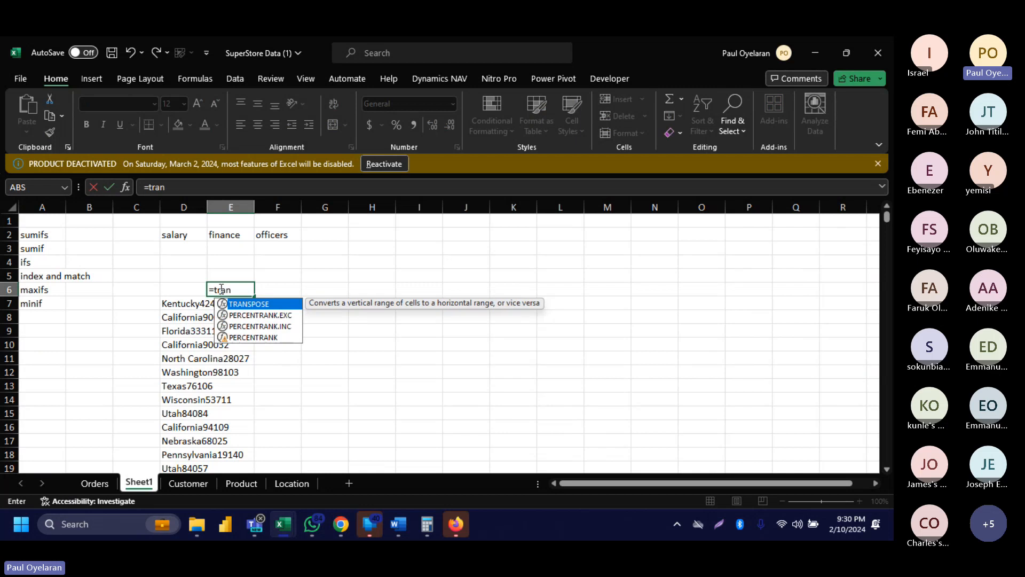
pyautogui.press('Tab')
pyautogui.write('uni')
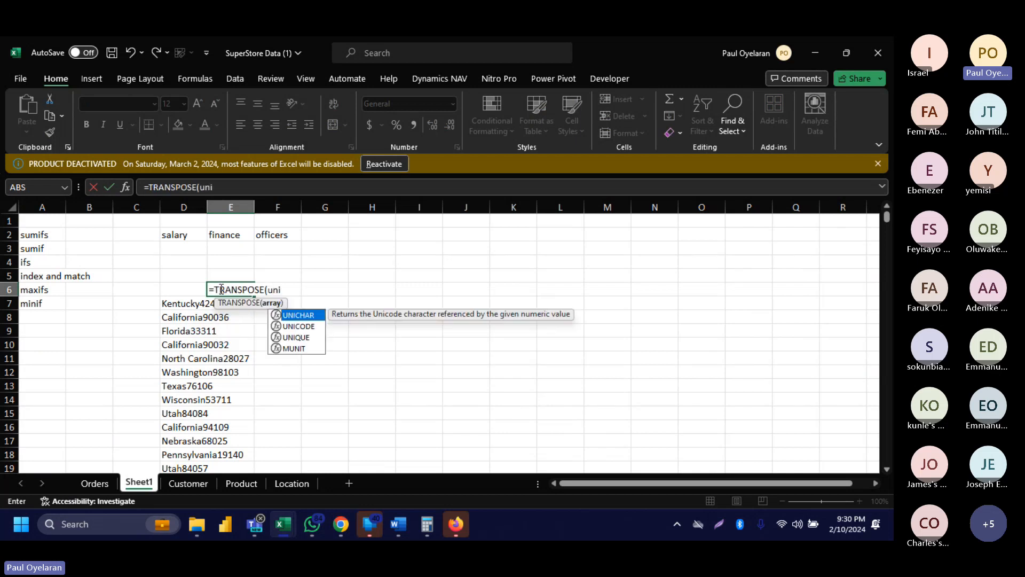
pyautogui.press('Down')
pyautogui.press('Down')
pyautogui.press('Tab')
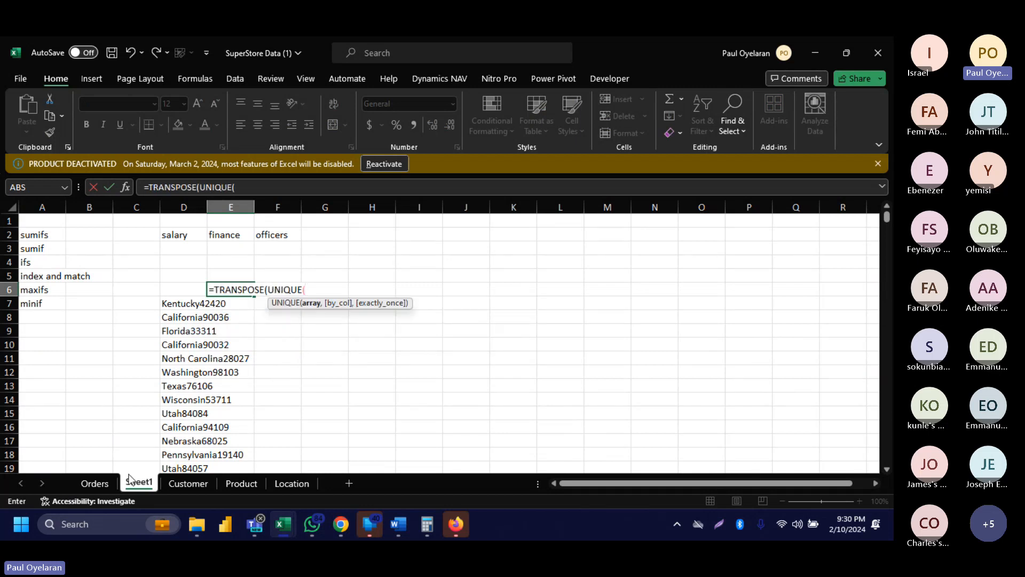
pyautogui.click(95, 483)
pyautogui.scroll(-10, 175, 298)
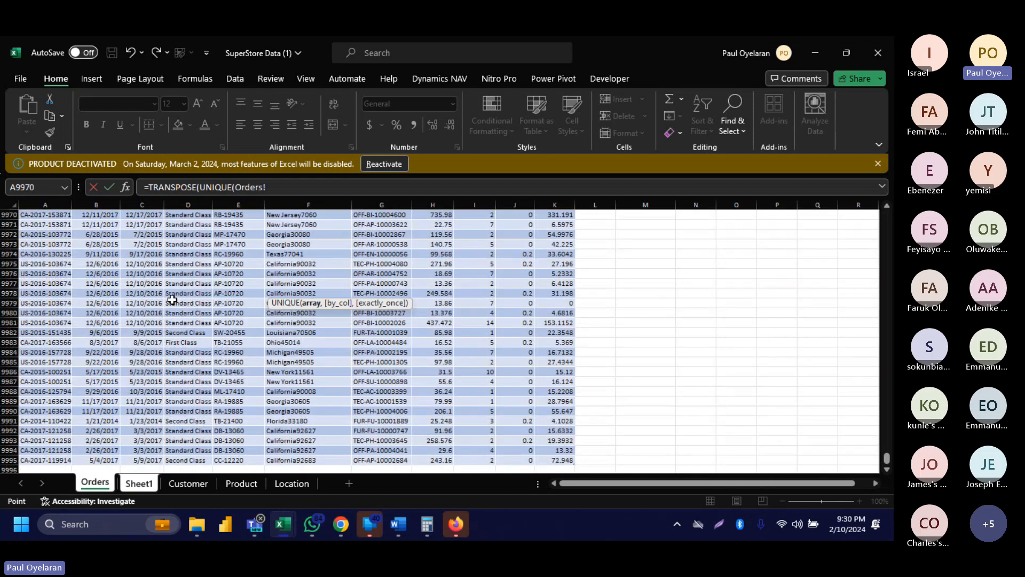
pyautogui.scroll(-10, 175, 298)
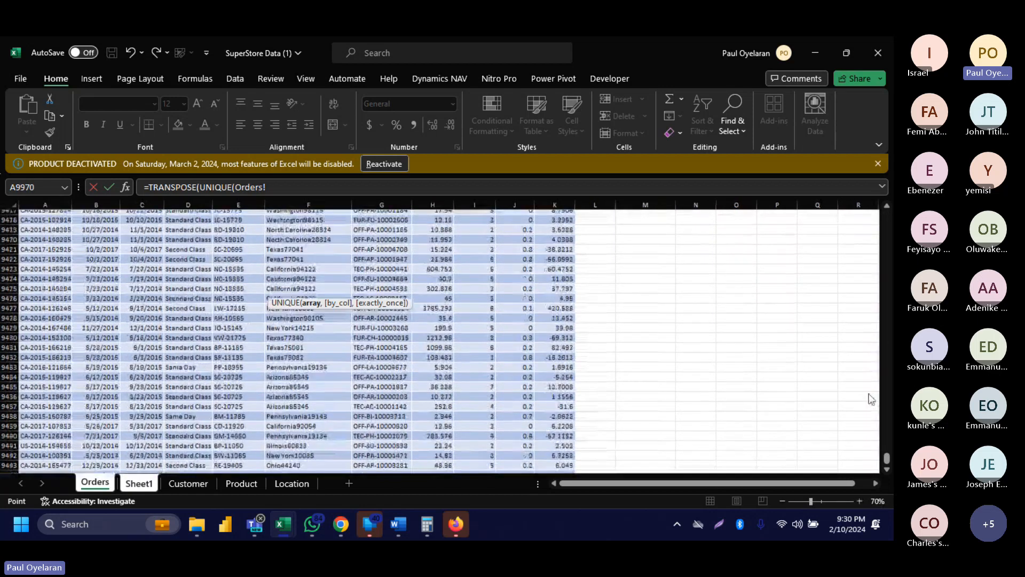
pyautogui.moveTo(886, 457); pyautogui.dragTo(886, 213)
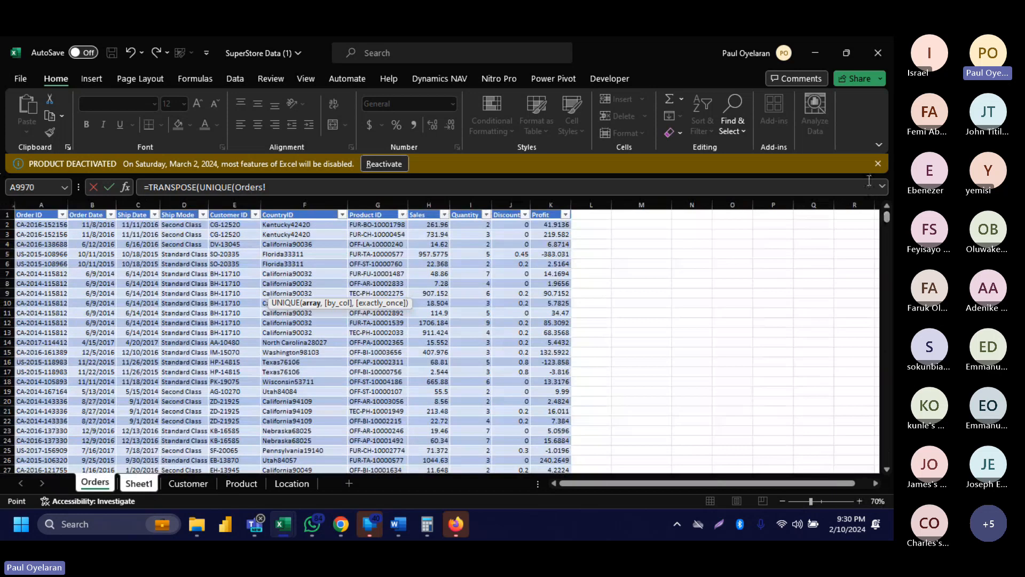
pyautogui.click(177, 226)
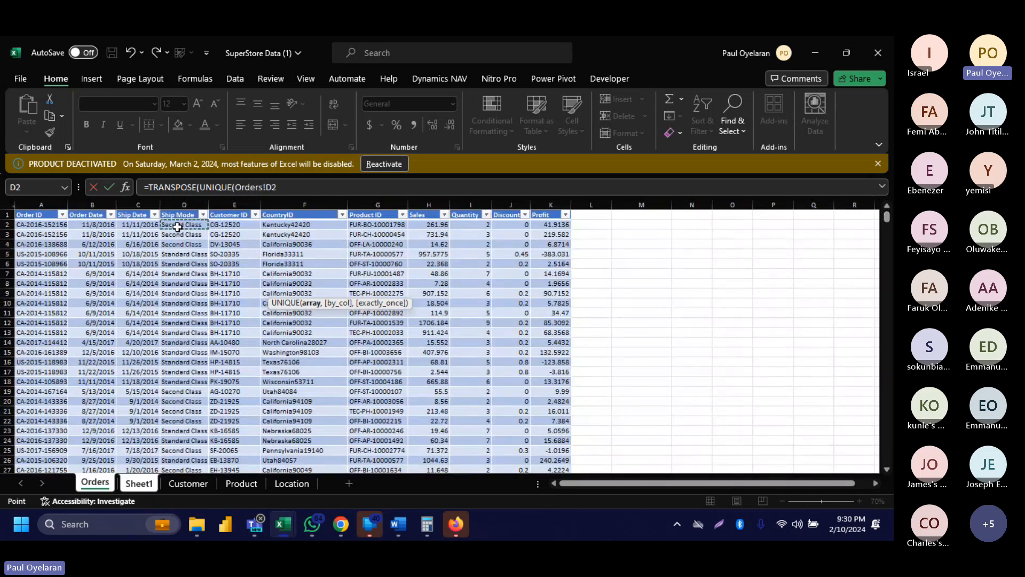
pyautogui.click(179, 214)
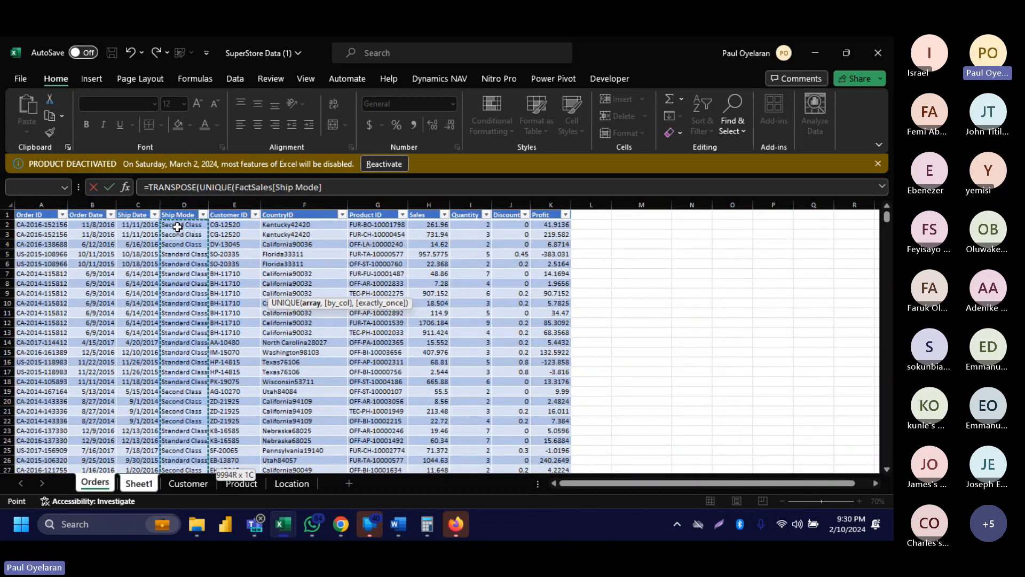
pyautogui.press('Return')
# Add the missing closing parentheses so E6 holds =TRANSPOSE(UNIQUE(FactSales[Ship Mode])).
pyautogui.click(463, 315)
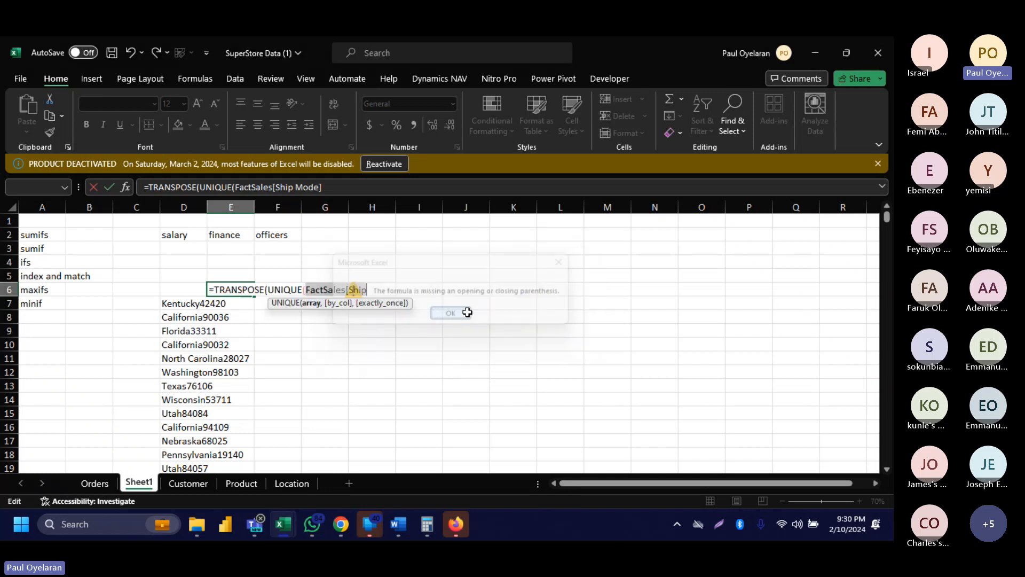
pyautogui.click(363, 188)
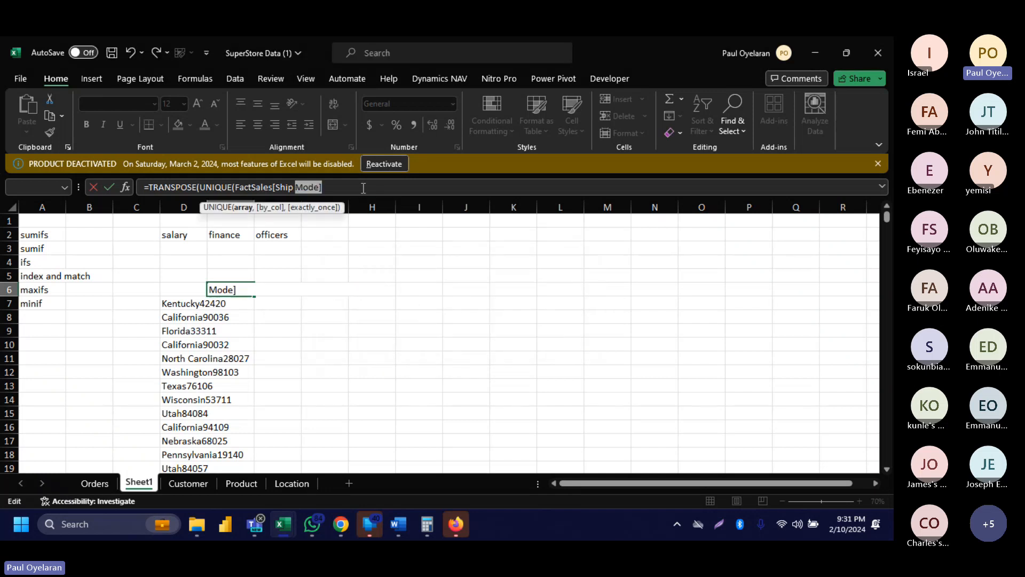
pyautogui.write('))')
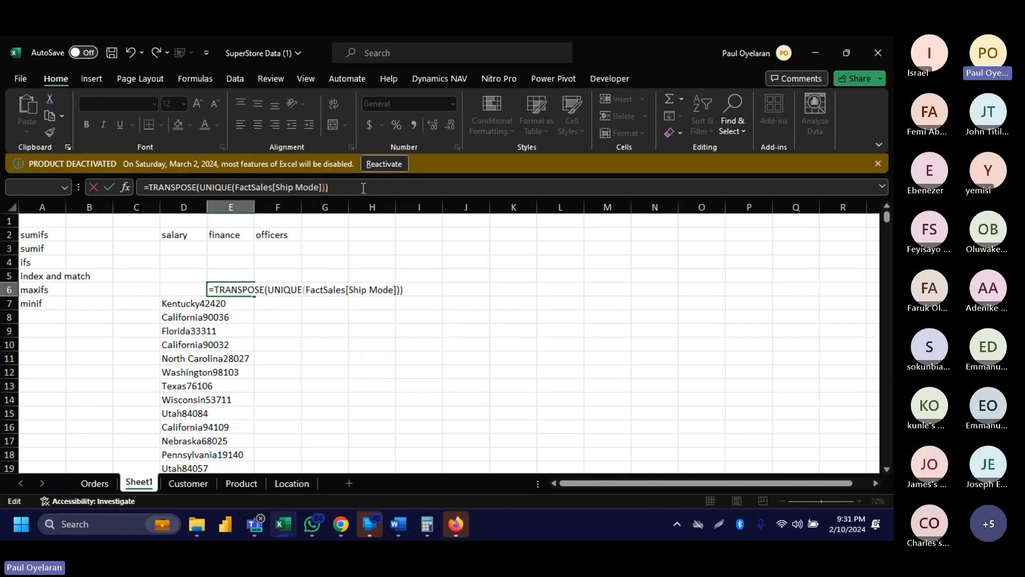
pyautogui.press('Return')
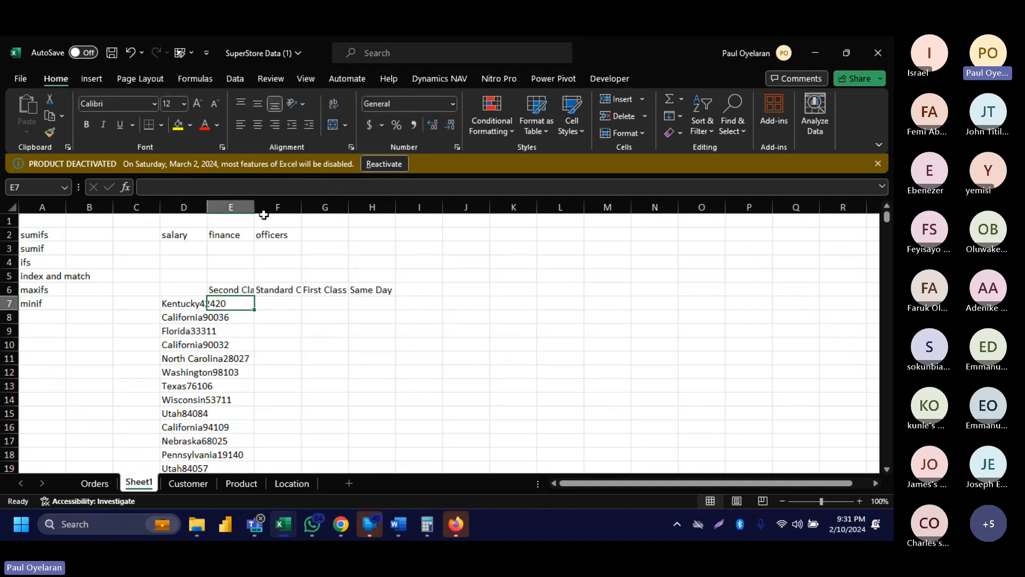
# Fit columns D and E to their entries and AutoFit E6:H6 for the ship-mode headings.
pyautogui.doubleClick(207, 207)
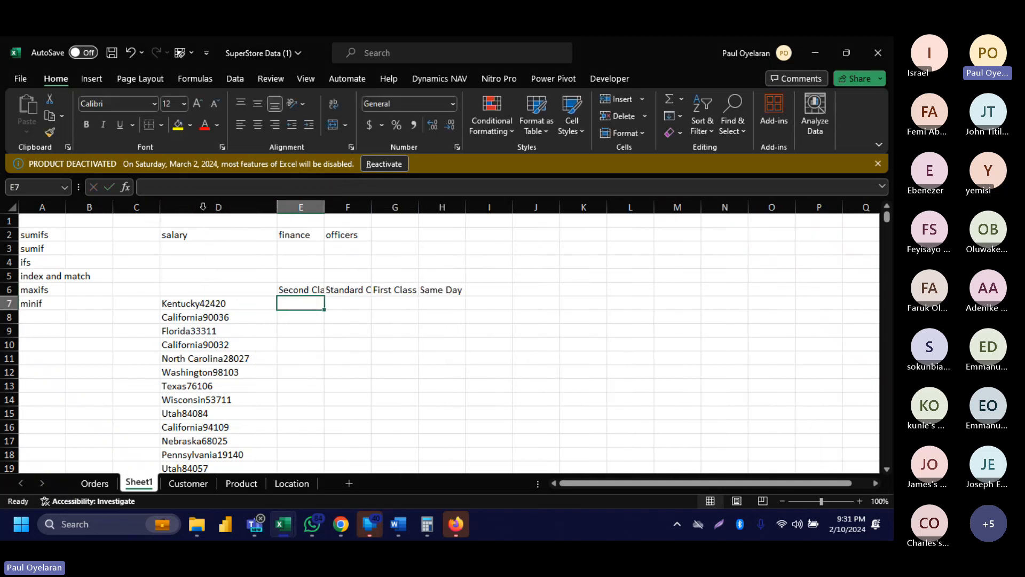
pyautogui.doubleClick(324, 207)
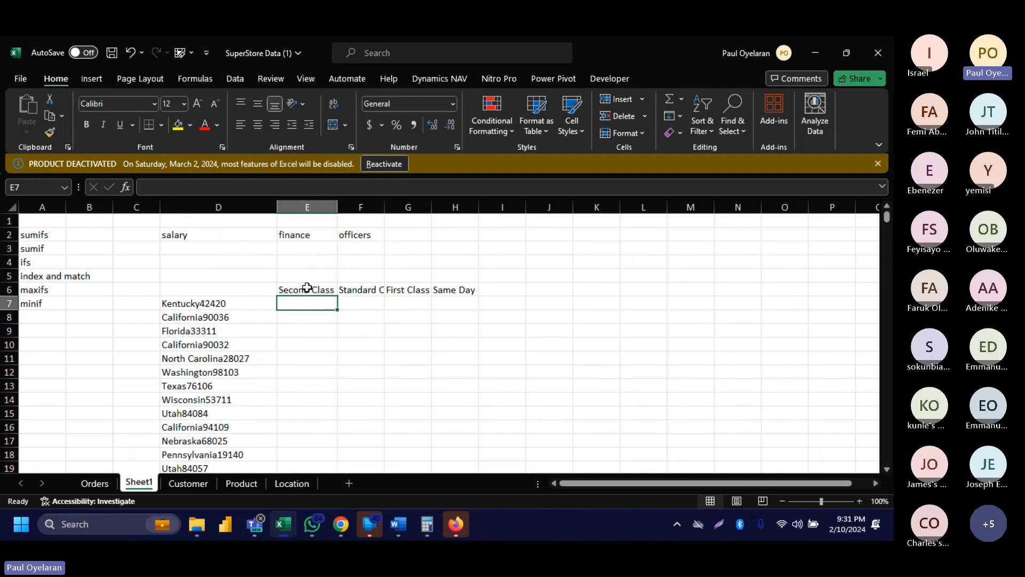
pyautogui.moveTo(304, 288); pyautogui.dragTo(471, 288)
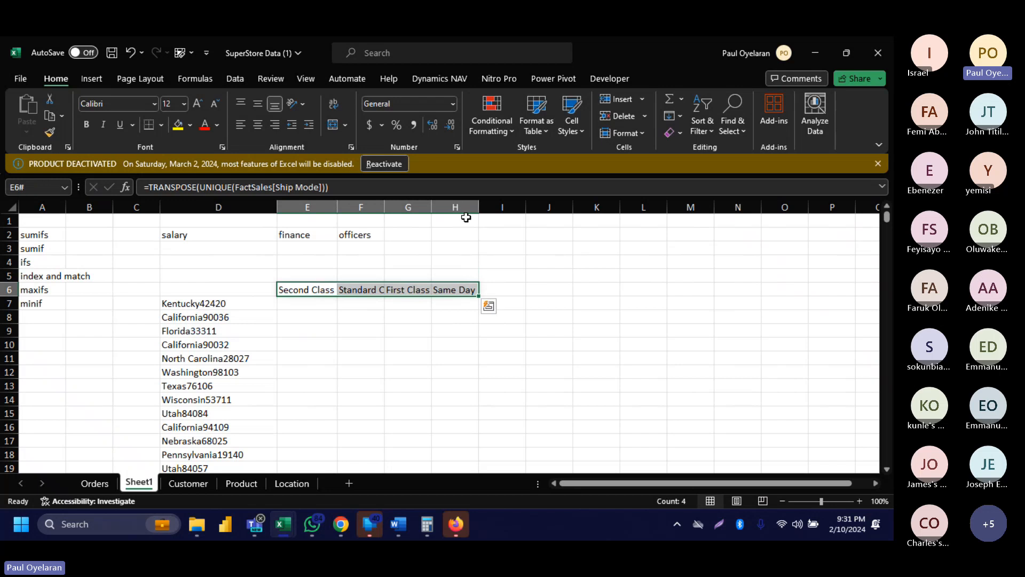
pyautogui.click(617, 133)
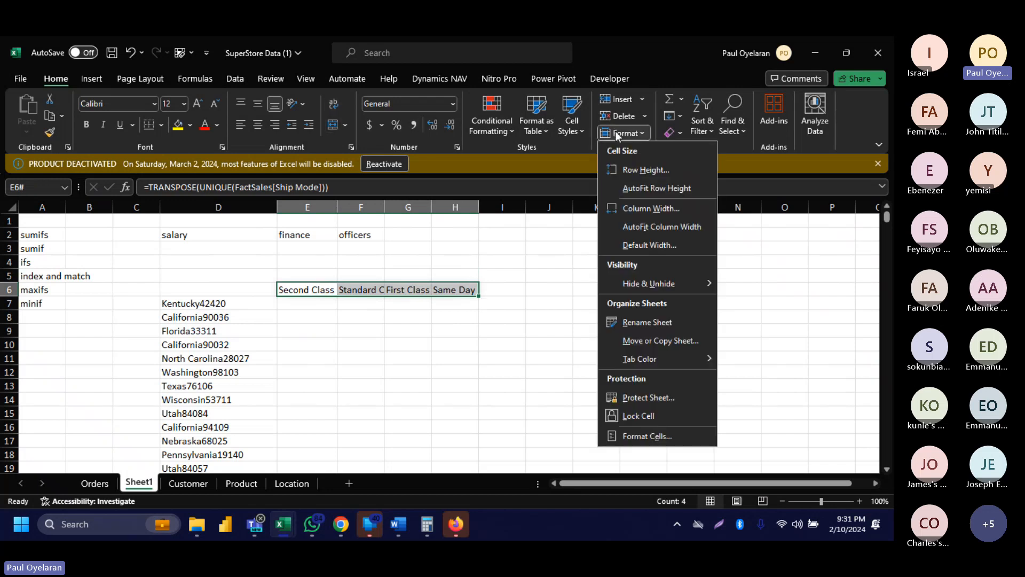
pyautogui.click(648, 223)
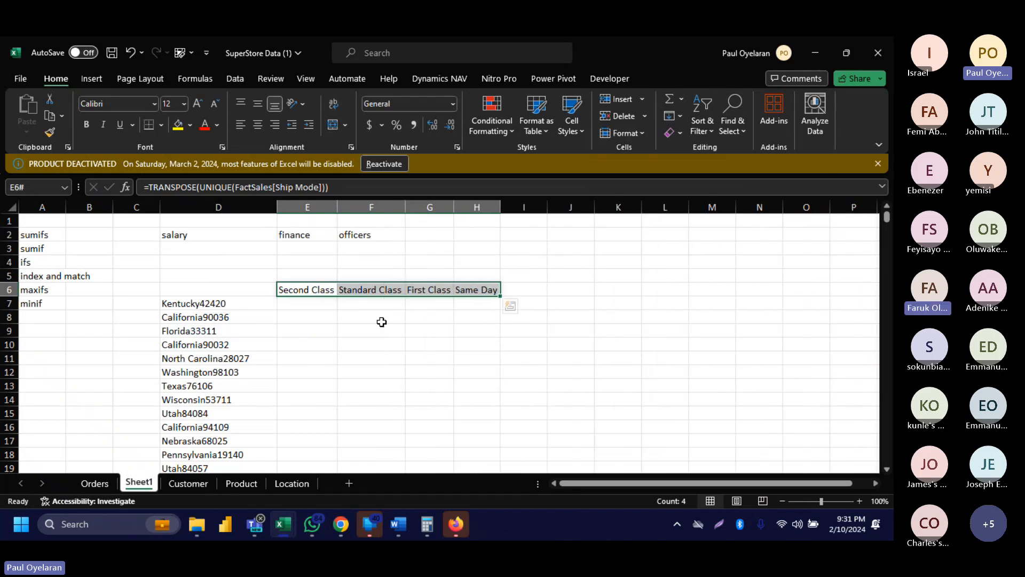
pyautogui.click(232, 287)
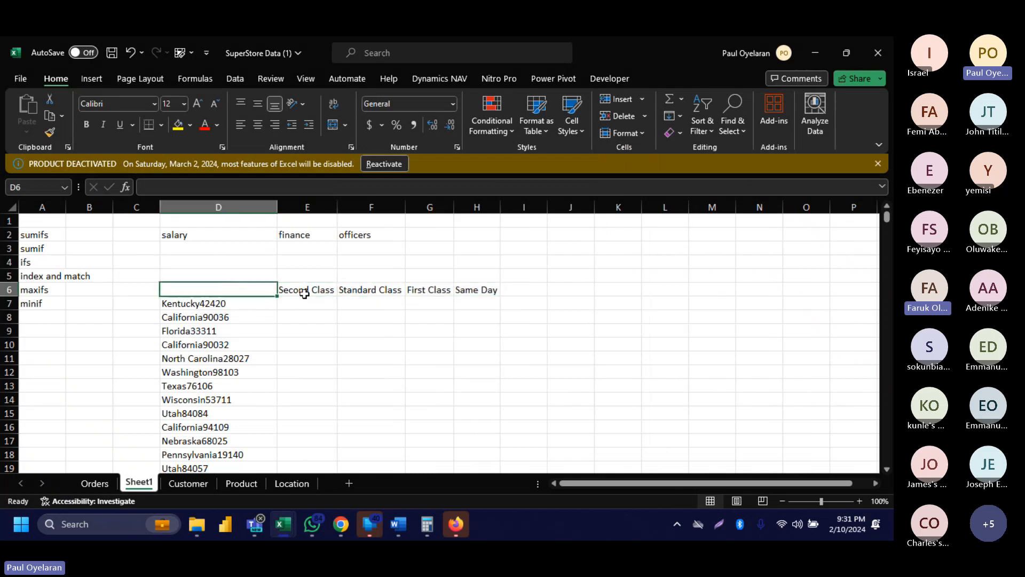
pyautogui.click(558, 245)
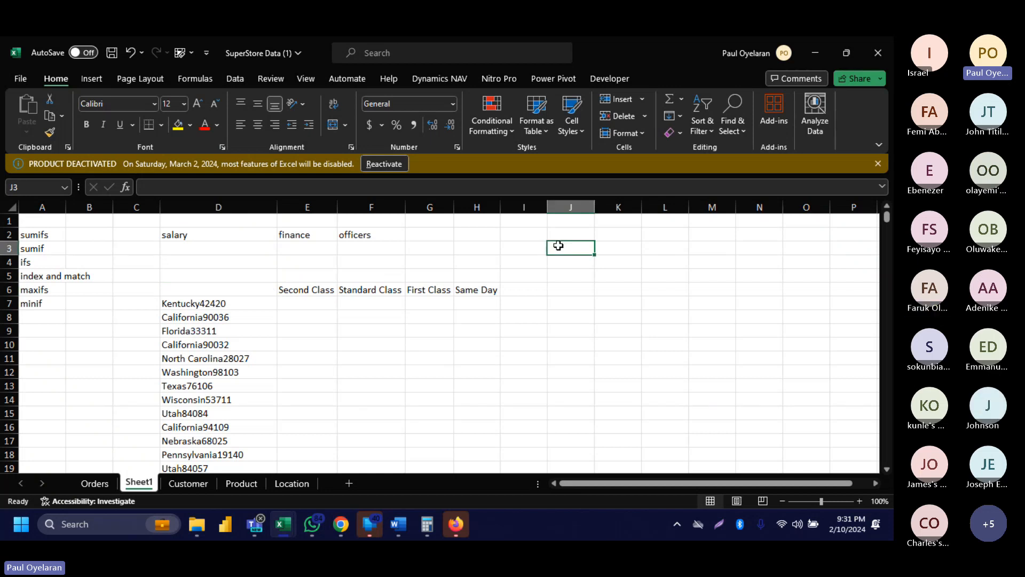
# Enter 1 and 2 in J3:J4 and =TRANSPOSE(J3:J4) in L3.
pyautogui.write('1')
pyautogui.press('Return')
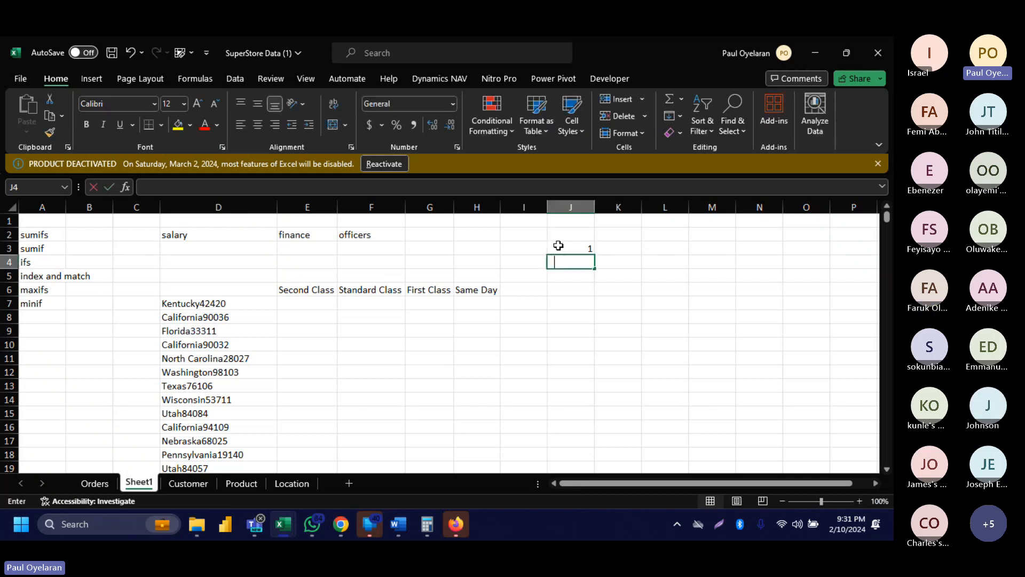
pyautogui.write('2')
pyautogui.press('Return')
pyautogui.click(657, 245)
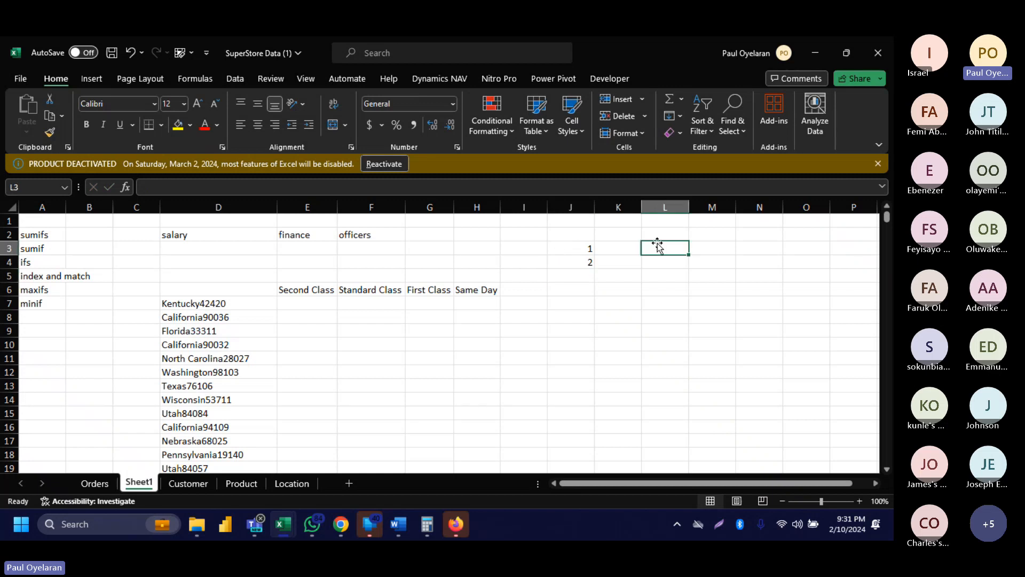
pyautogui.write('=tran')
pyautogui.press('Tab')
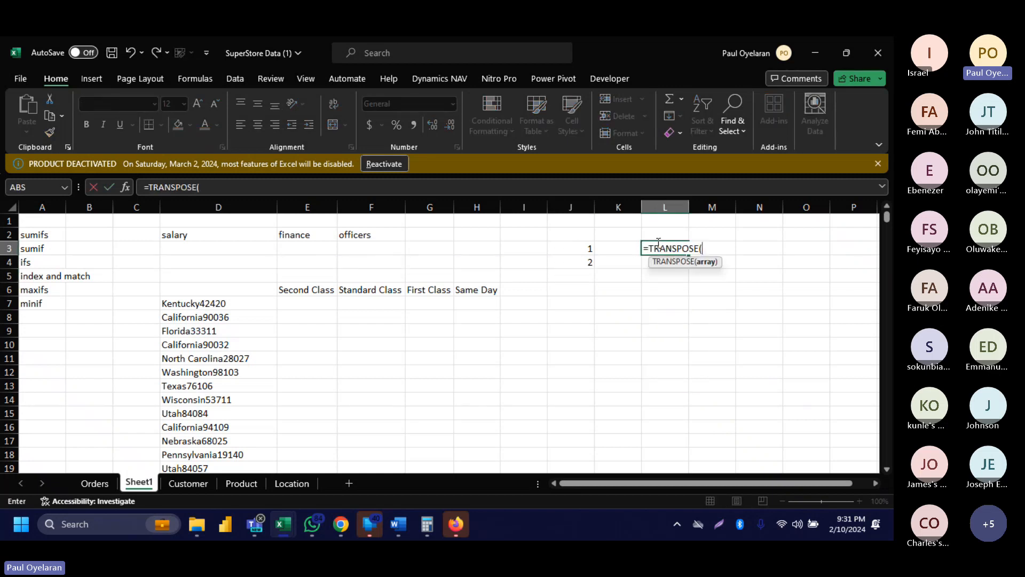
pyautogui.moveTo(581, 247); pyautogui.dragTo(586, 262)
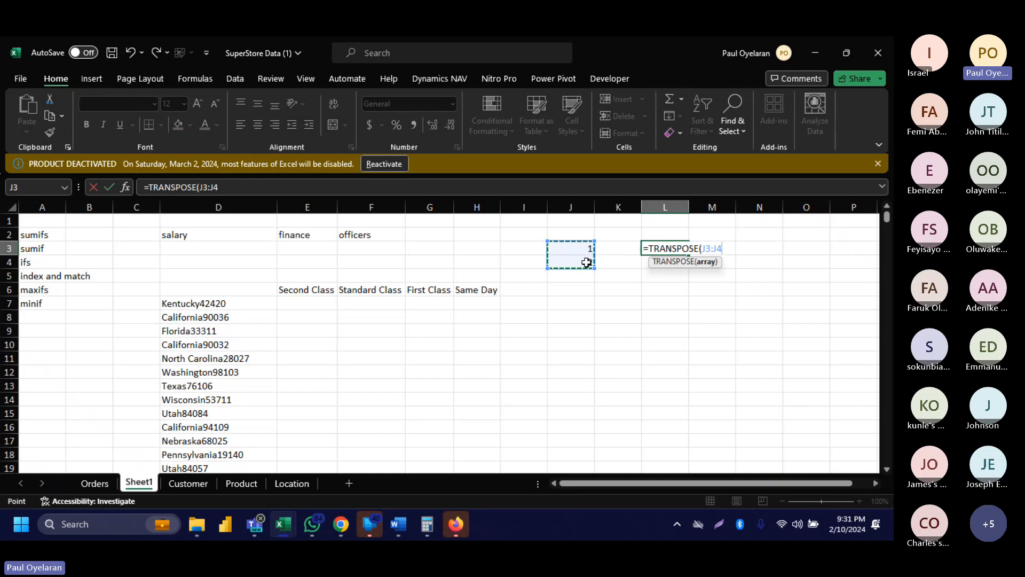
pyautogui.press('Return')
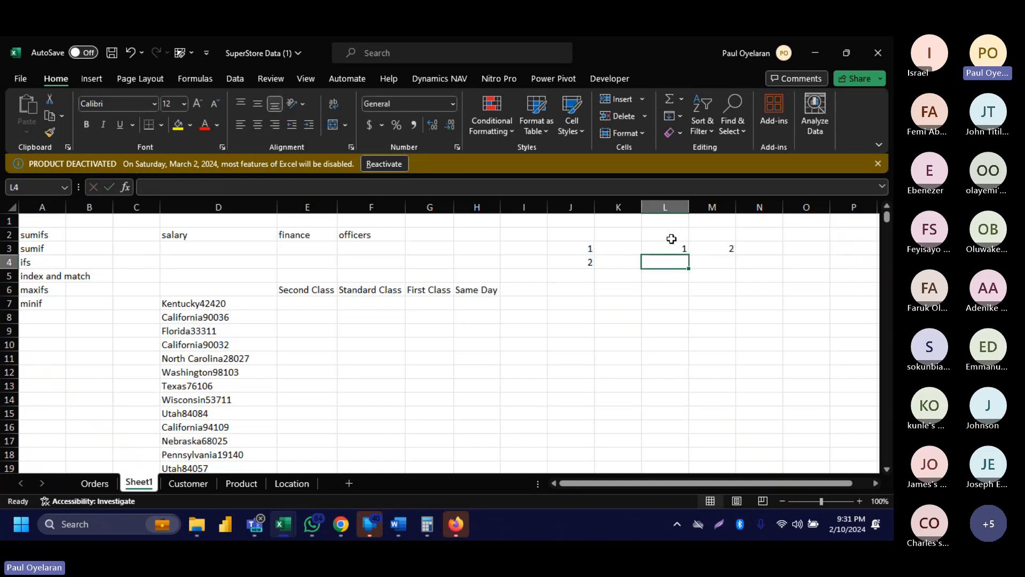
# Compare the E6 ship mode formula with the vertical J3:J4 test list.
pyautogui.click(299, 292)
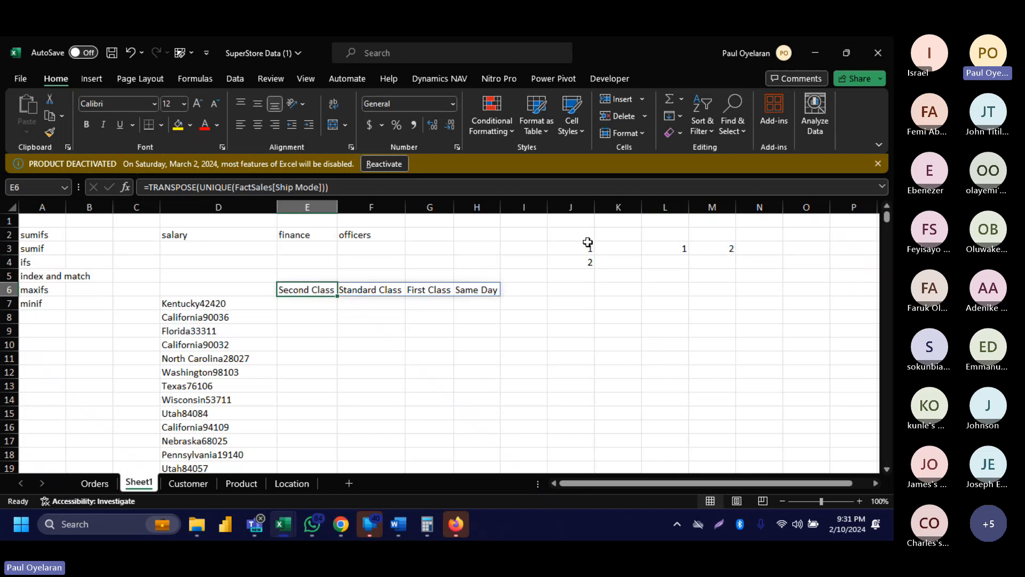
pyautogui.moveTo(586, 248); pyautogui.dragTo(574, 272)
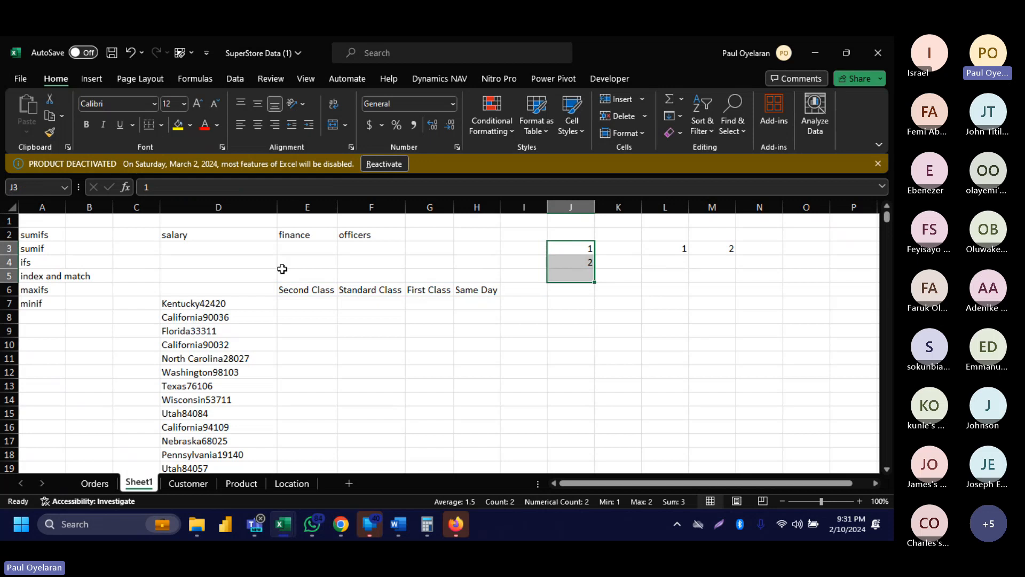
pyautogui.click(291, 292)
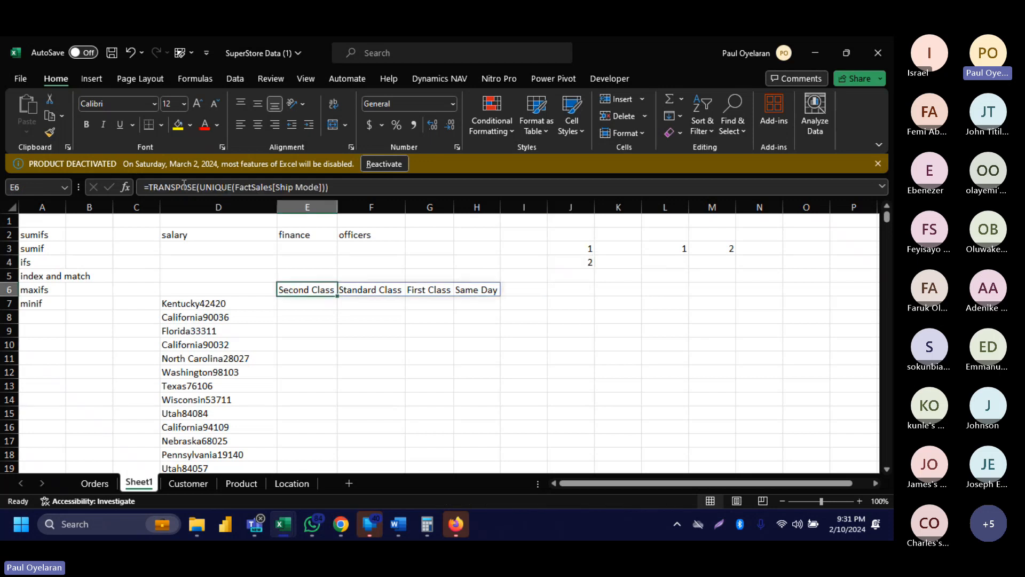
pyautogui.click(590, 249)
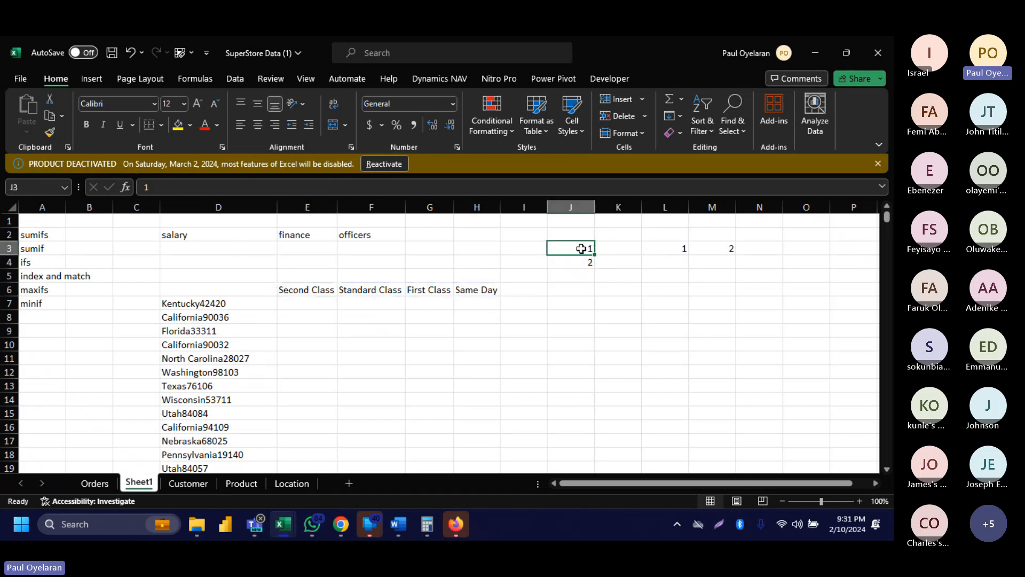
pyautogui.moveTo(581, 248); pyautogui.dragTo(578, 270)
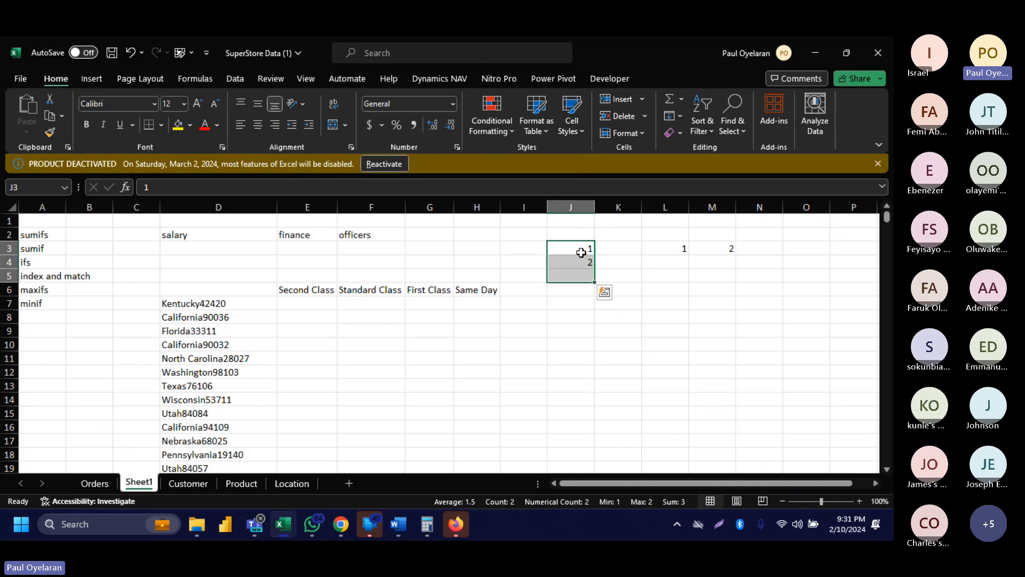
pyautogui.click(581, 252)
pyautogui.click(672, 245)
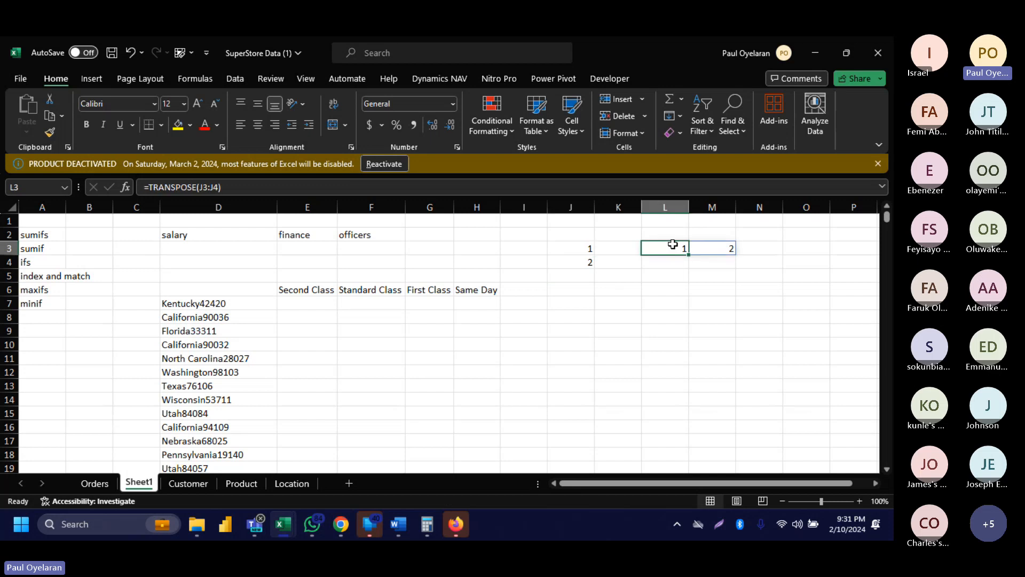
pyautogui.moveTo(673, 245); pyautogui.dragTo(707, 247)
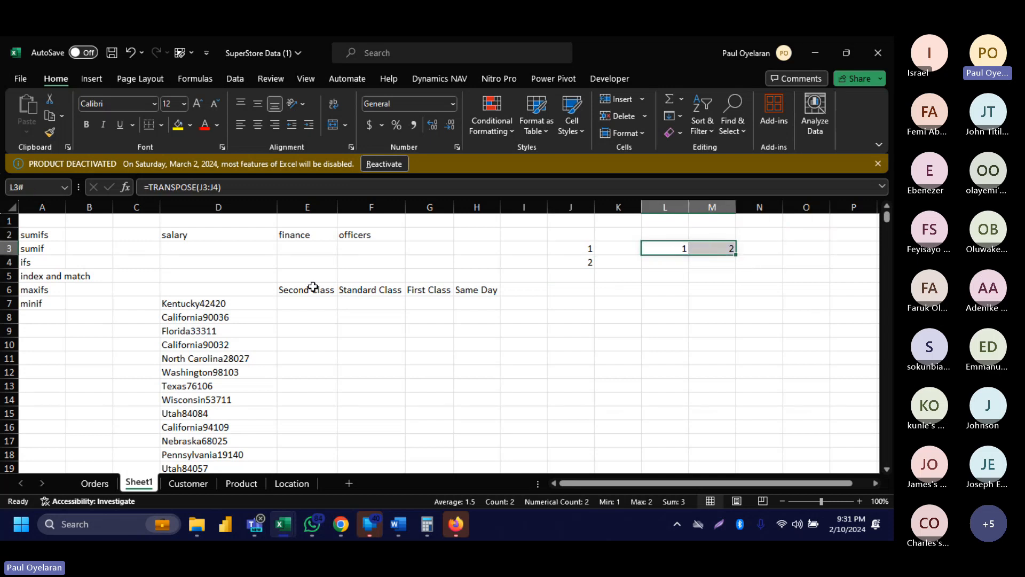
pyautogui.click(292, 286)
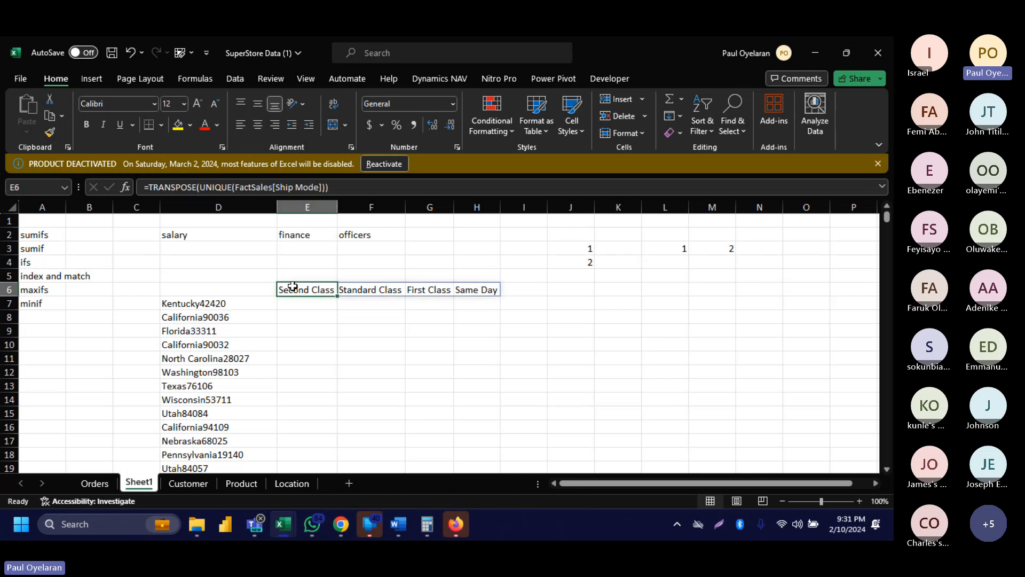
pyautogui.click(201, 188)
pyautogui.press('BackSpace')
pyautogui.press('BackSpace')
pyautogui.press('BackSpace')
pyautogui.press('BackSpace')
pyautogui.press('BackSpace')
pyautogui.press('BackSpace')
pyautogui.press('BackSpace')
pyautogui.press('BackSpace')
pyautogui.press('BackSpace')
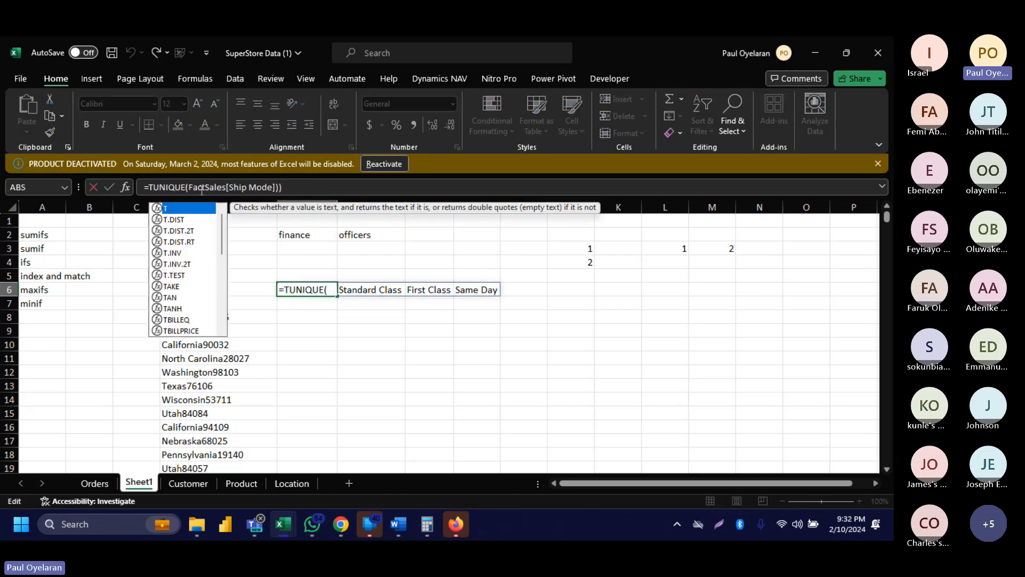
pyautogui.press('BackSpace')
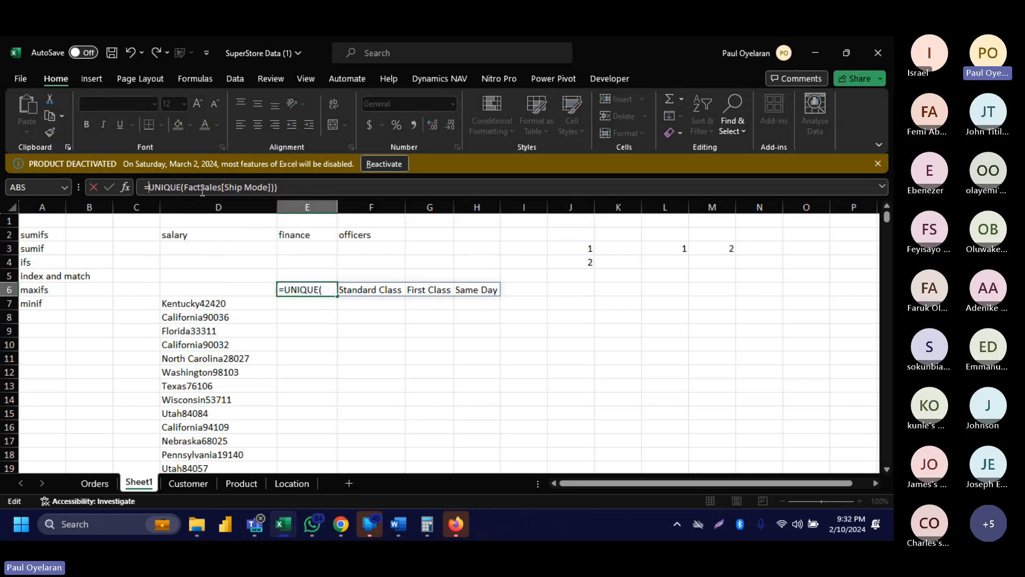
pyautogui.click(297, 183)
pyautogui.press('BackSpace')
pyautogui.press('Return')
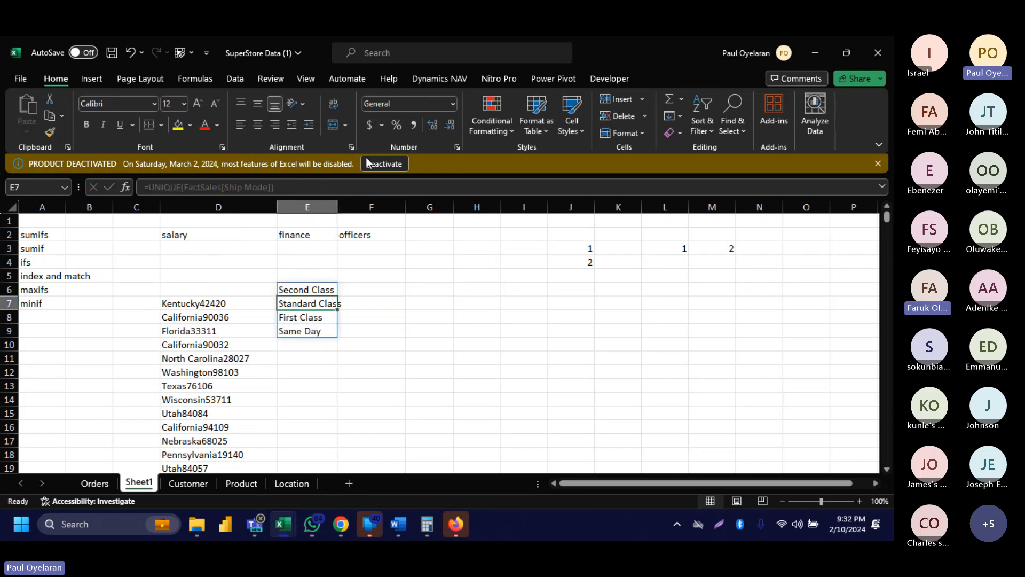
pyautogui.click(304, 287)
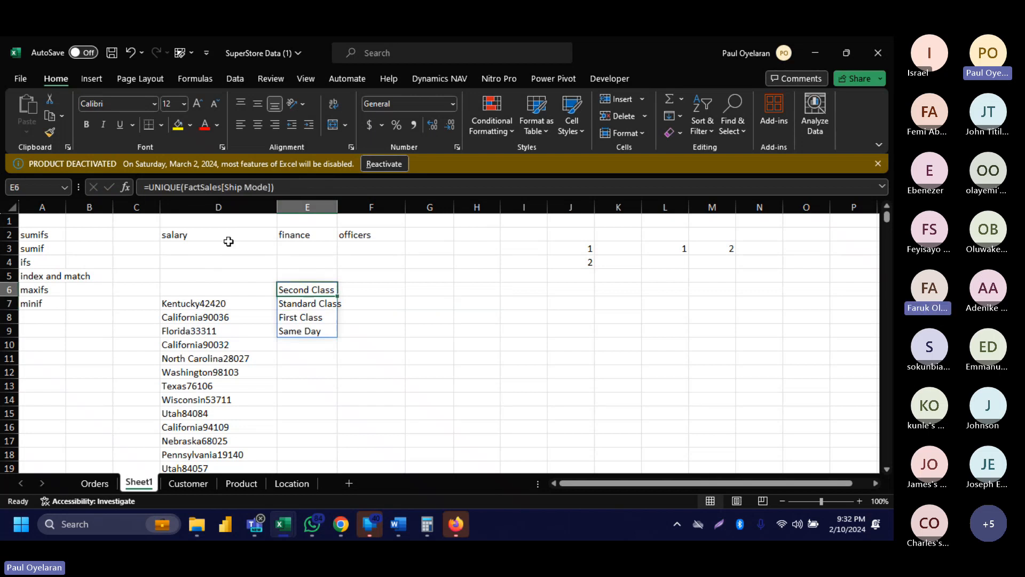
pyautogui.click(148, 188)
pyautogui.write('trans')
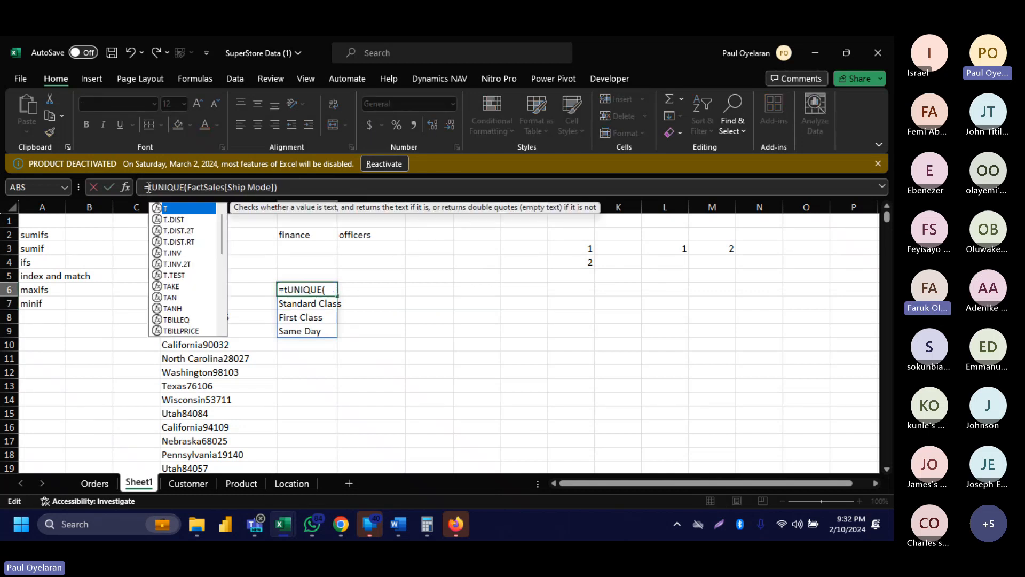
pyautogui.press('Tab')
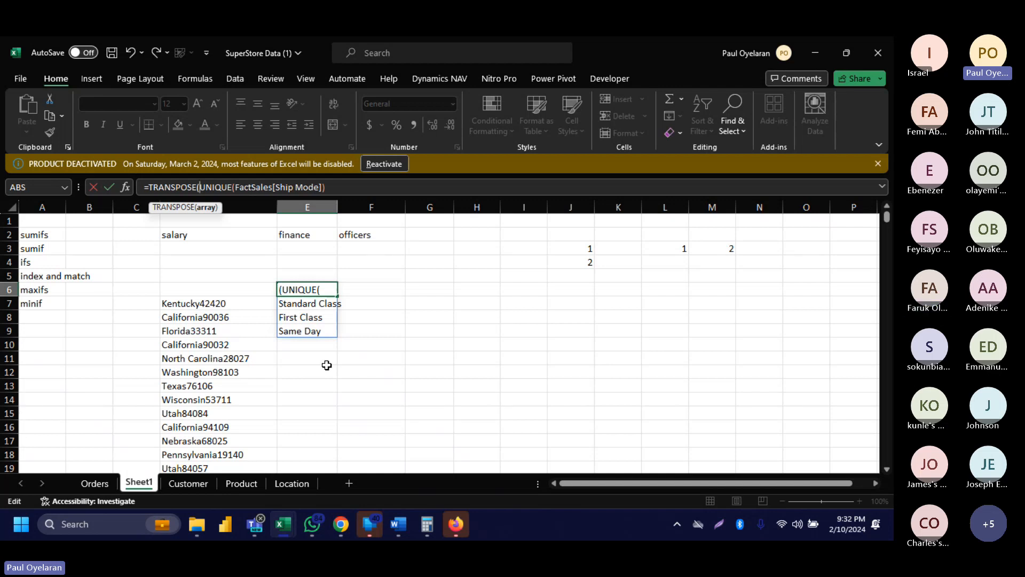
pyautogui.click(343, 188)
pyautogui.write(')')
pyautogui.press('Return')
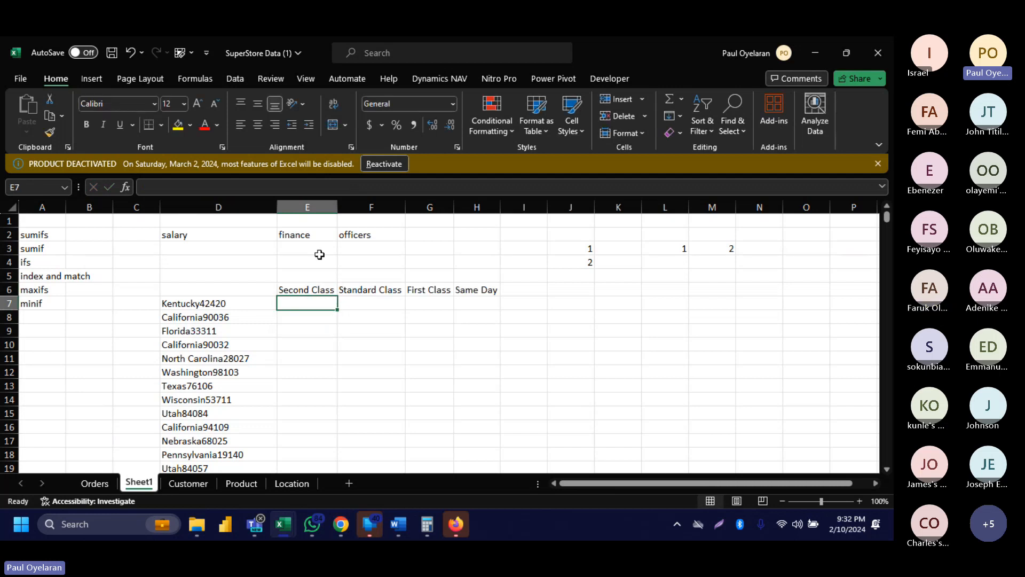
# Type CountryID in D6 and merge and centre it across D5:D6.
pyautogui.click(221, 288)
pyautogui.write('COunt')
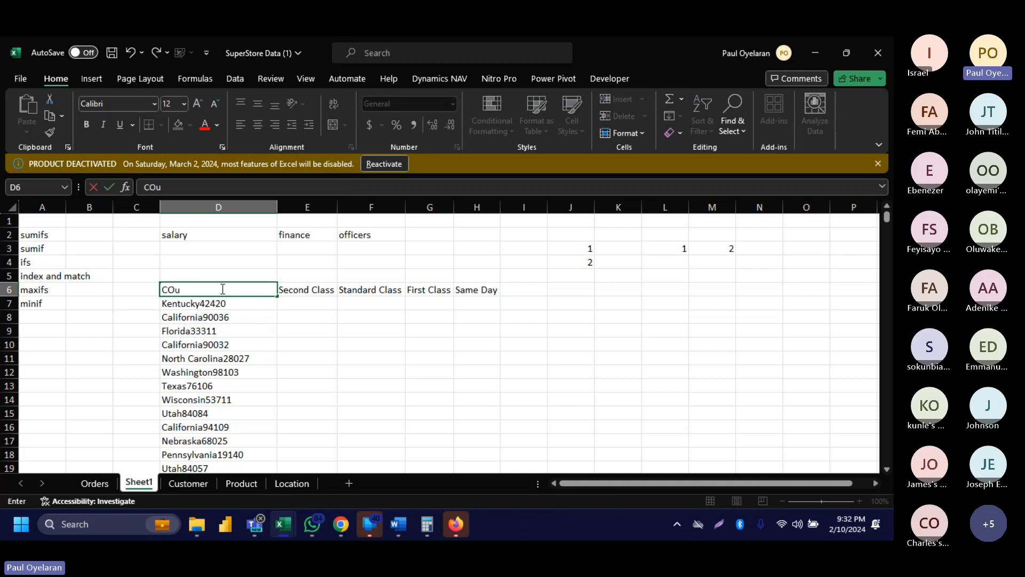
pyautogui.press('BackSpace')
pyautogui.press('BackSpace')
pyautogui.press('BackSpace')
pyautogui.press('BackSpace')
pyautogui.press('BackSpace')
pyautogui.write('COuntry')
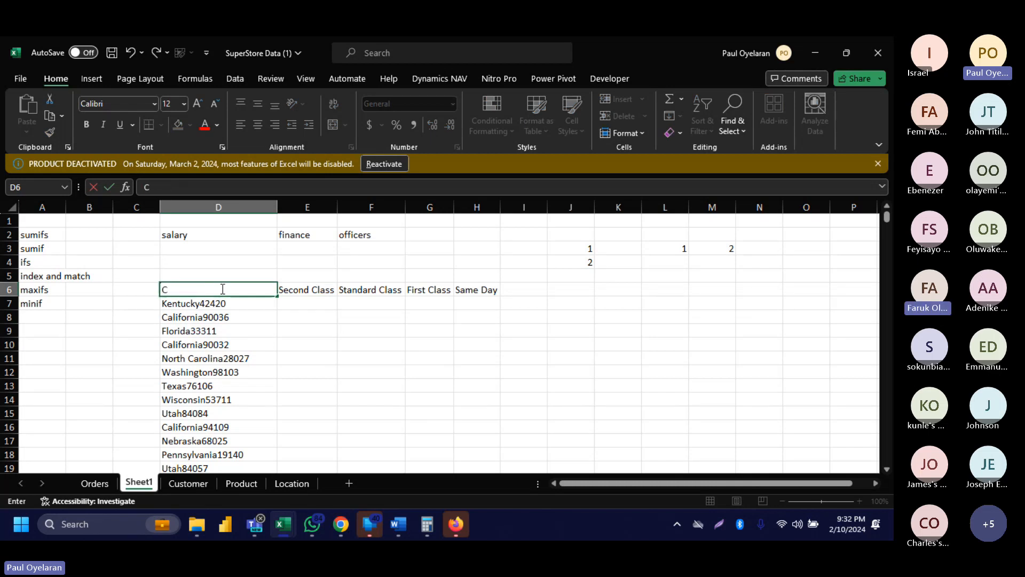
pyautogui.press('BackSpace')
pyautogui.press('BackSpace')
pyautogui.press('BackSpace')
pyautogui.press('BackSpace')
pyautogui.press('BackSpace')
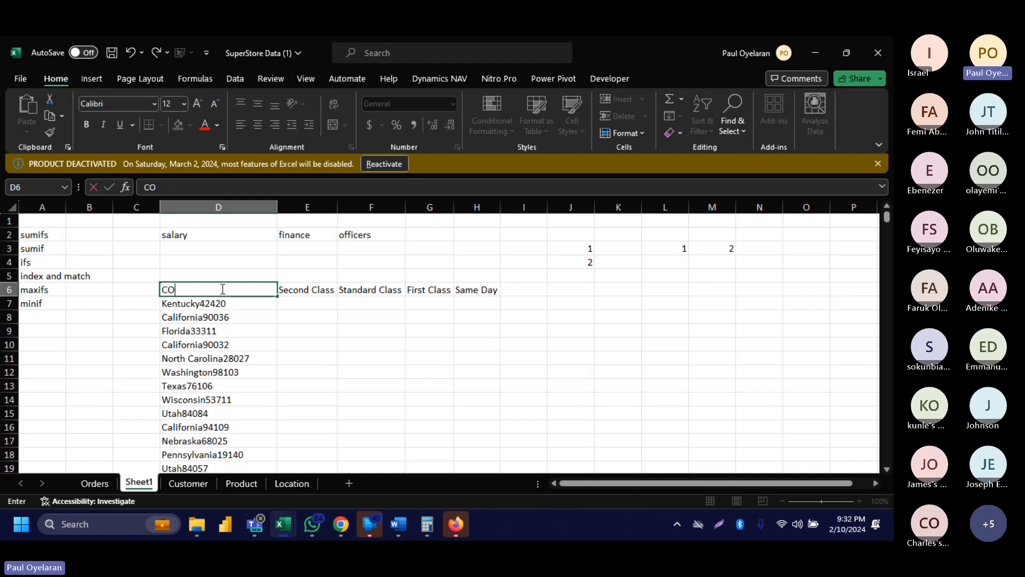
pyautogui.press('BackSpace')
pyautogui.write('ountryID')
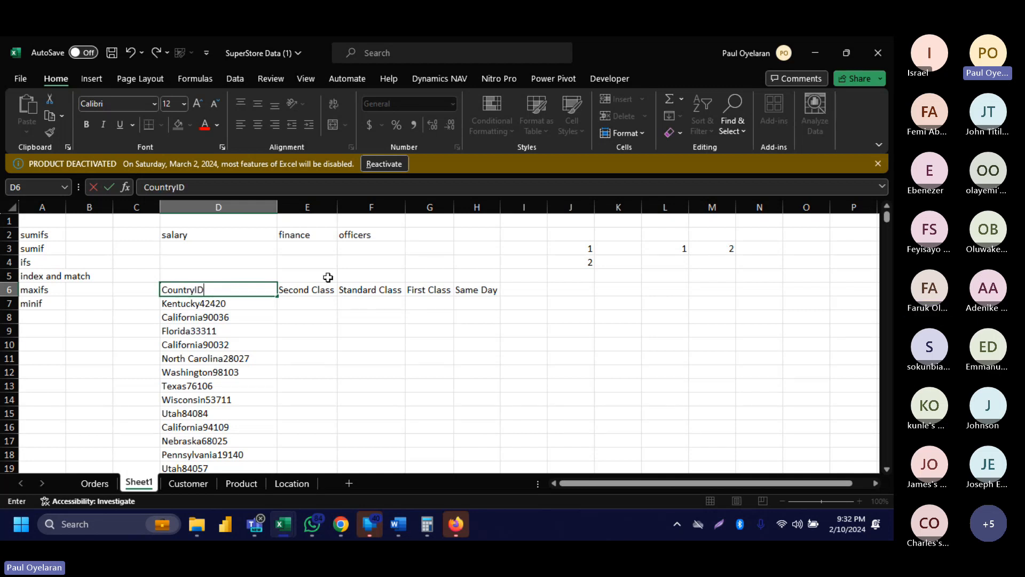
pyautogui.click(242, 272)
pyautogui.moveTo(242, 272); pyautogui.dragTo(242, 289)
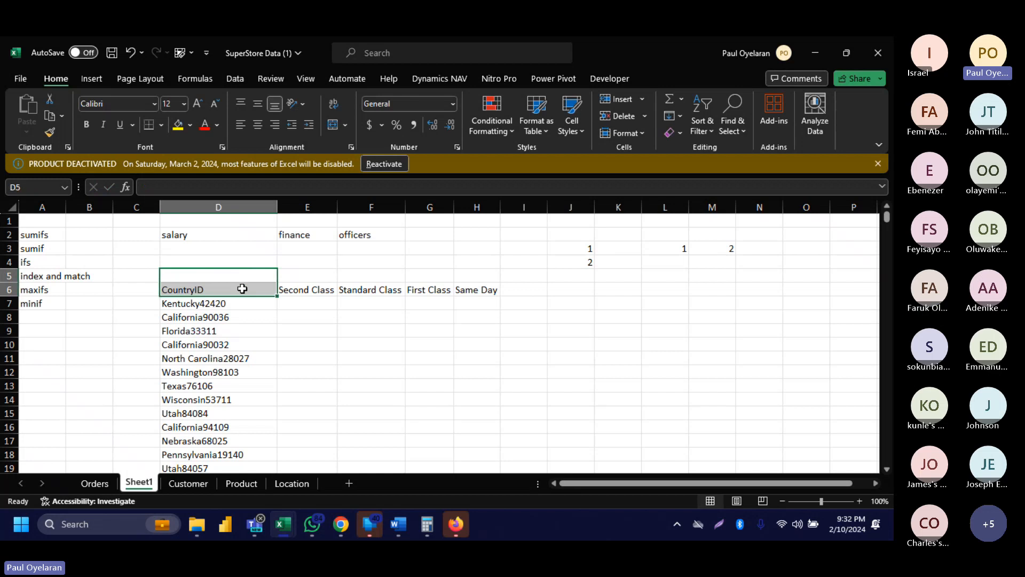
pyautogui.click(334, 121)
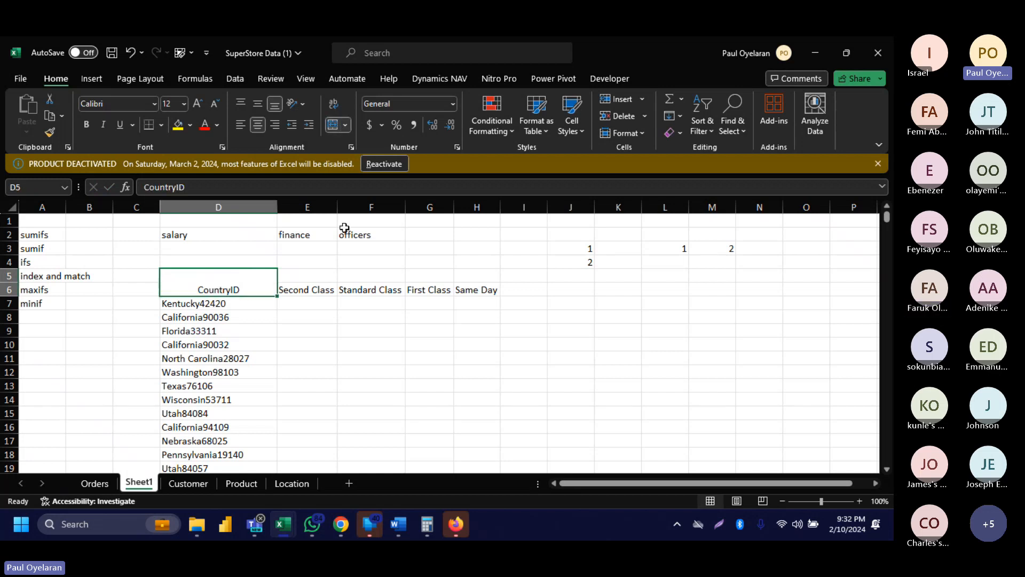
# Merge E5:H5 and enter the title Ship mode.
pyautogui.moveTo(314, 275); pyautogui.dragTo(473, 282)
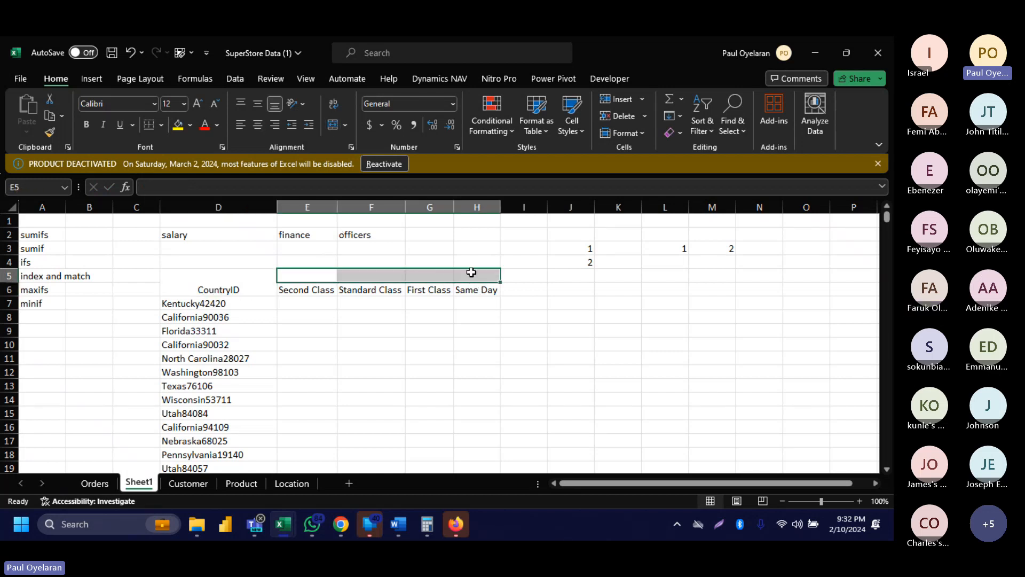
pyautogui.click(334, 123)
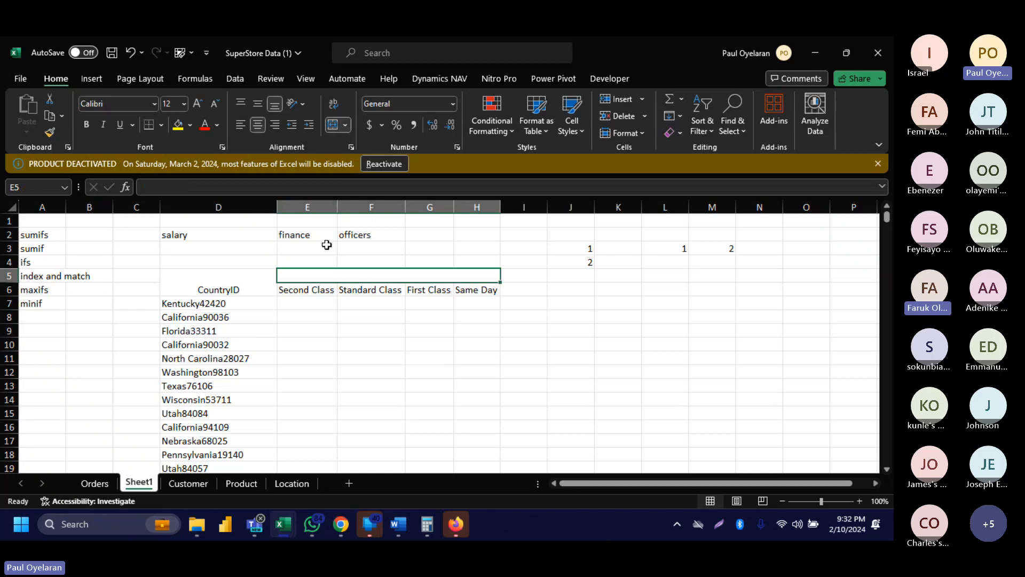
pyautogui.write('Ship mode')
pyautogui.press('Return')
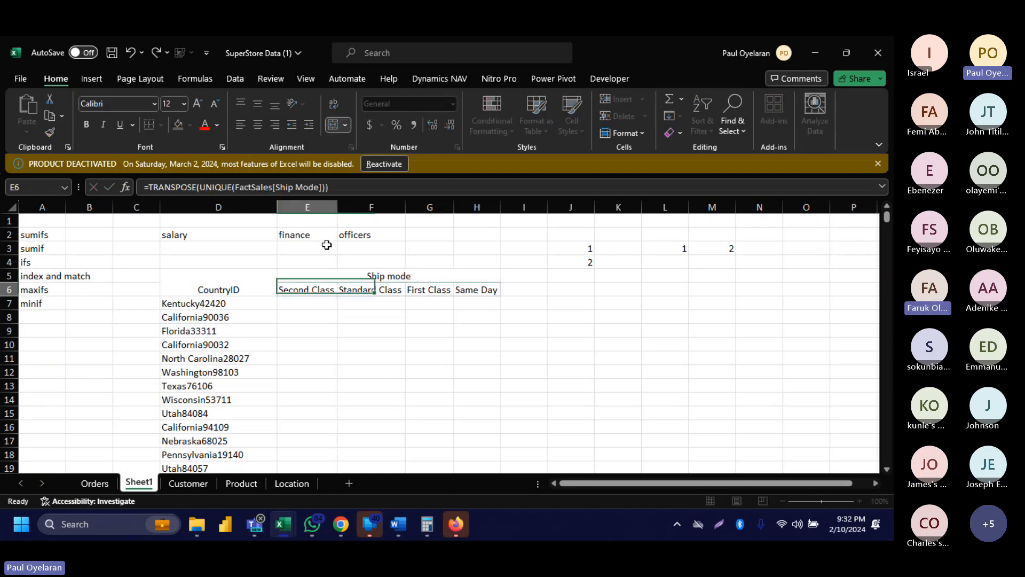
# Apply All Borders to the whole table from D5 to H637.
pyautogui.click(266, 289)
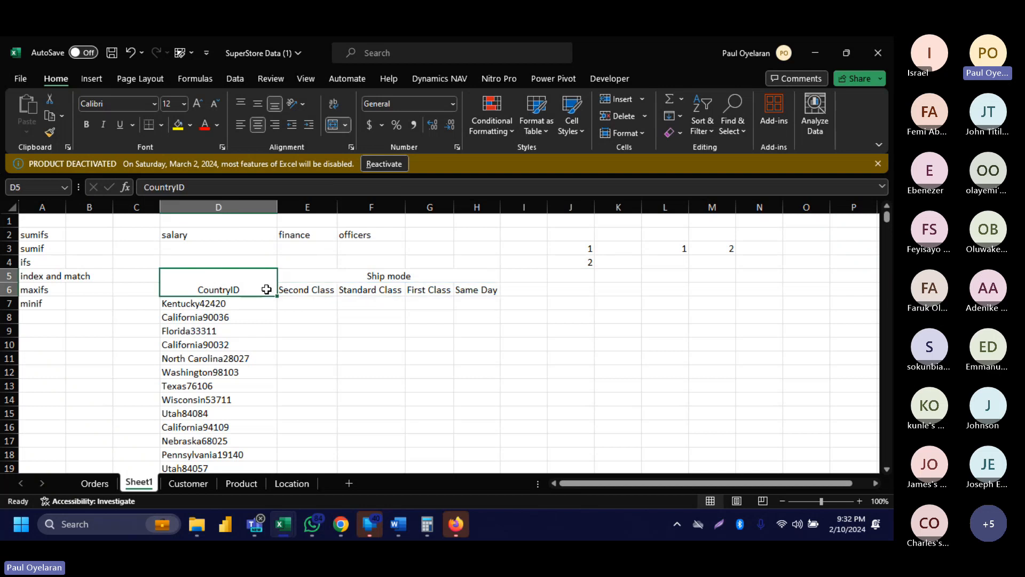
pyautogui.hotkey('ctrl', 'shift', 'Right')
pyautogui.hotkey('ctrl', 'shift', 'Down')
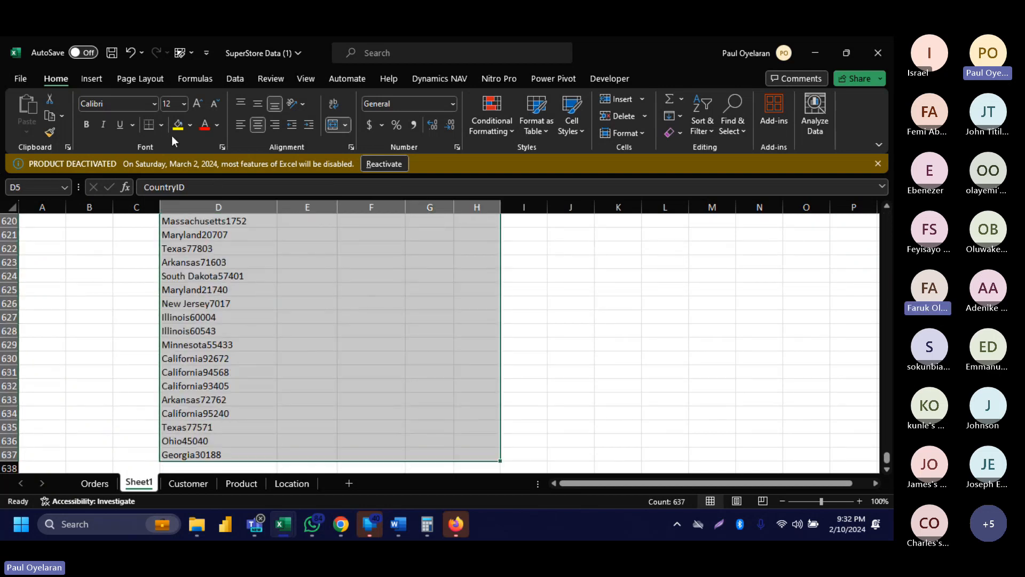
pyautogui.click(161, 123)
pyautogui.click(177, 255)
pyautogui.scroll(20, 488, 293)
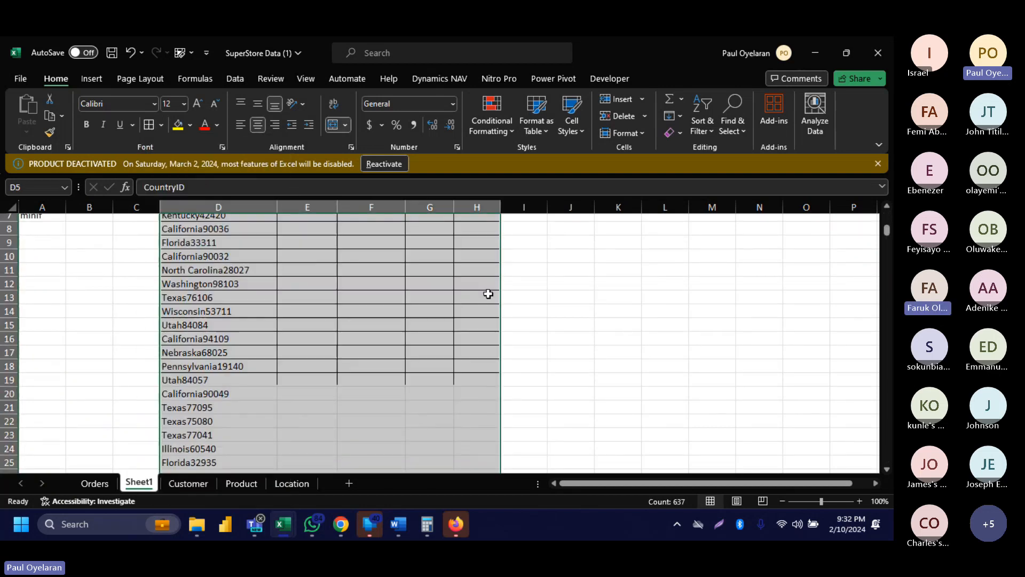
pyautogui.click(310, 291)
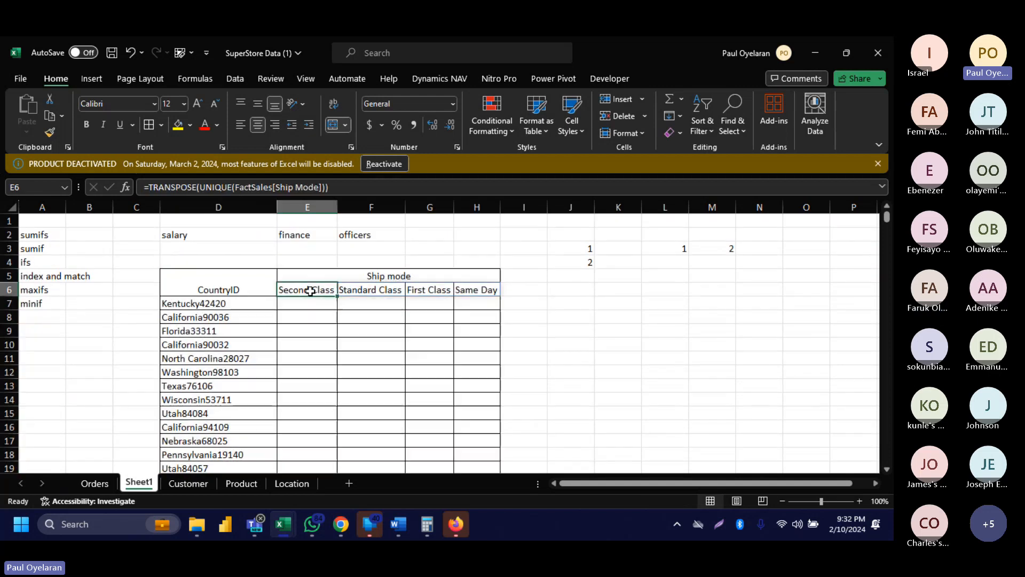
# Middle-align CountryID and give header rows D5:H6 a green fill and bold text.
pyautogui.click(238, 283)
pyautogui.click(257, 105)
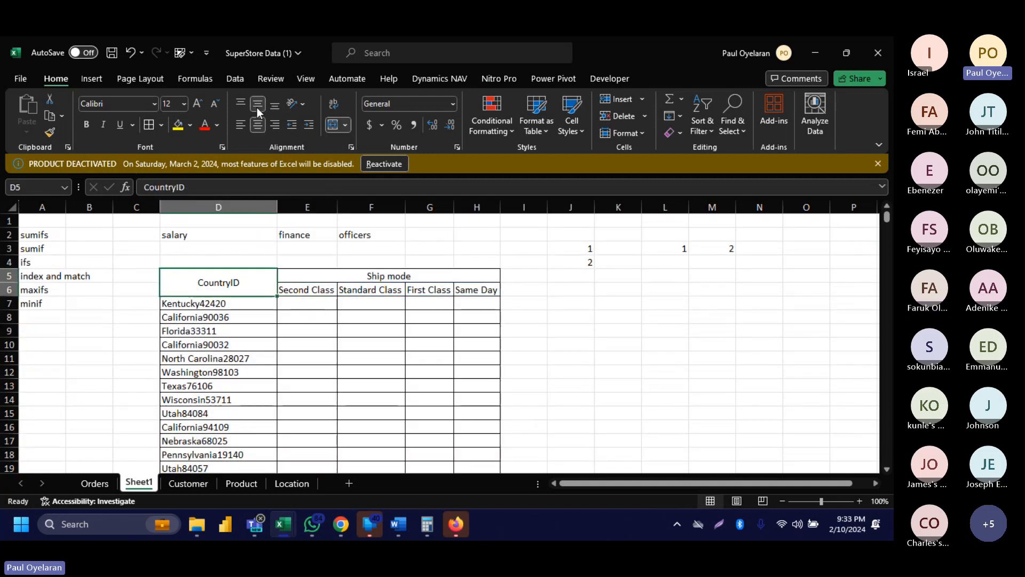
pyautogui.moveTo(230, 280); pyautogui.dragTo(475, 278)
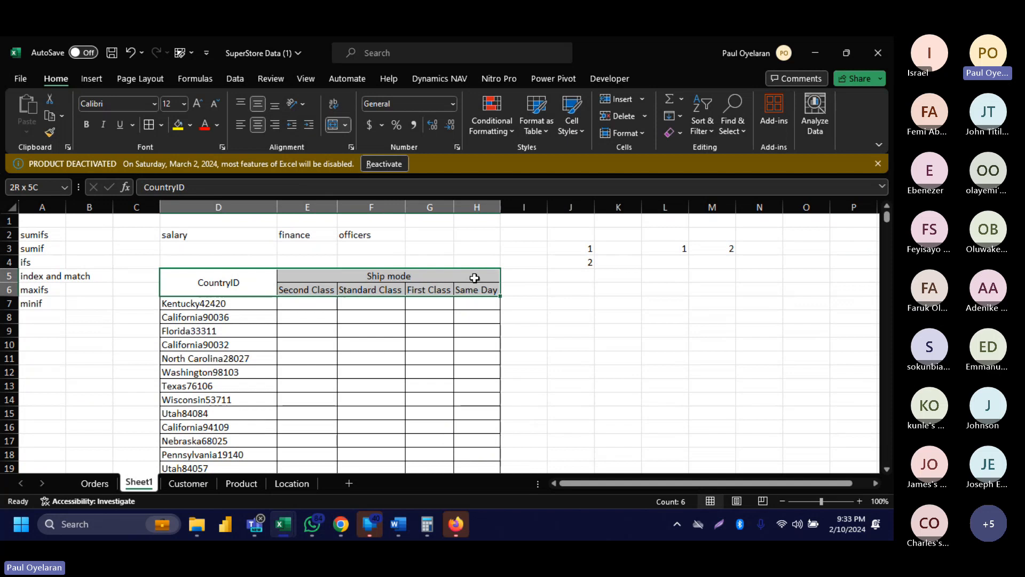
pyautogui.click(178, 125)
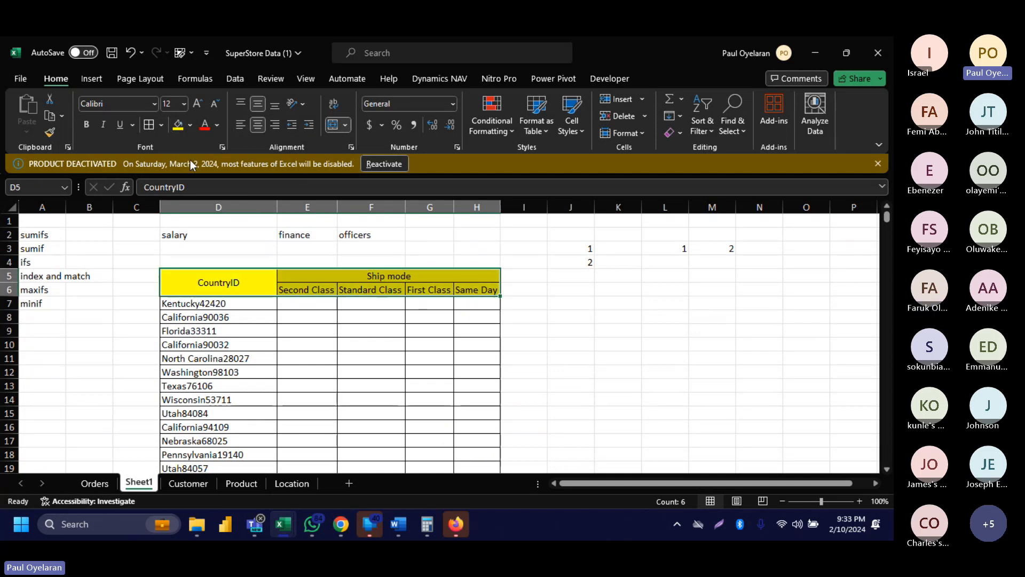
pyautogui.click(191, 126)
pyautogui.click(232, 238)
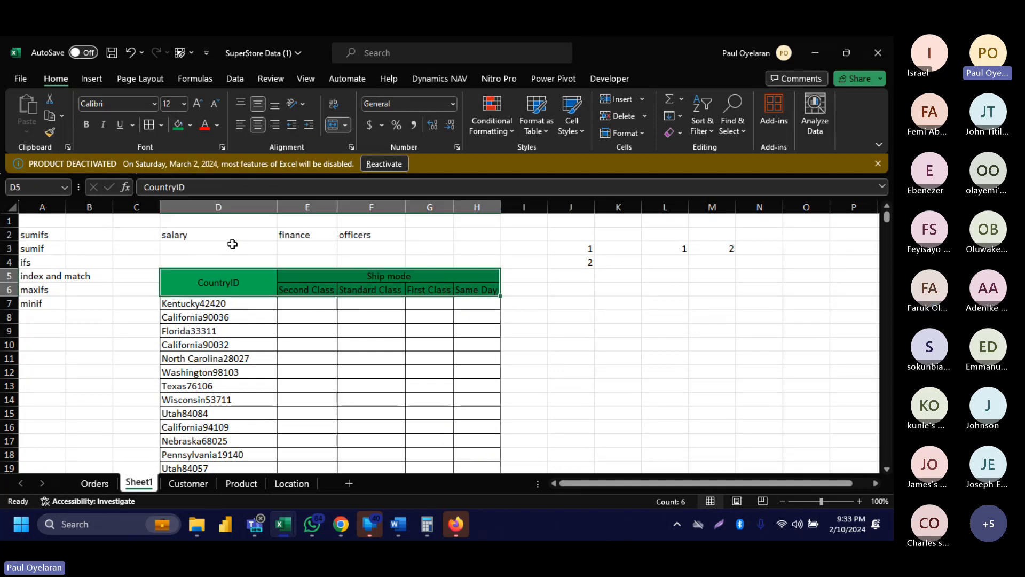
pyautogui.click(89, 124)
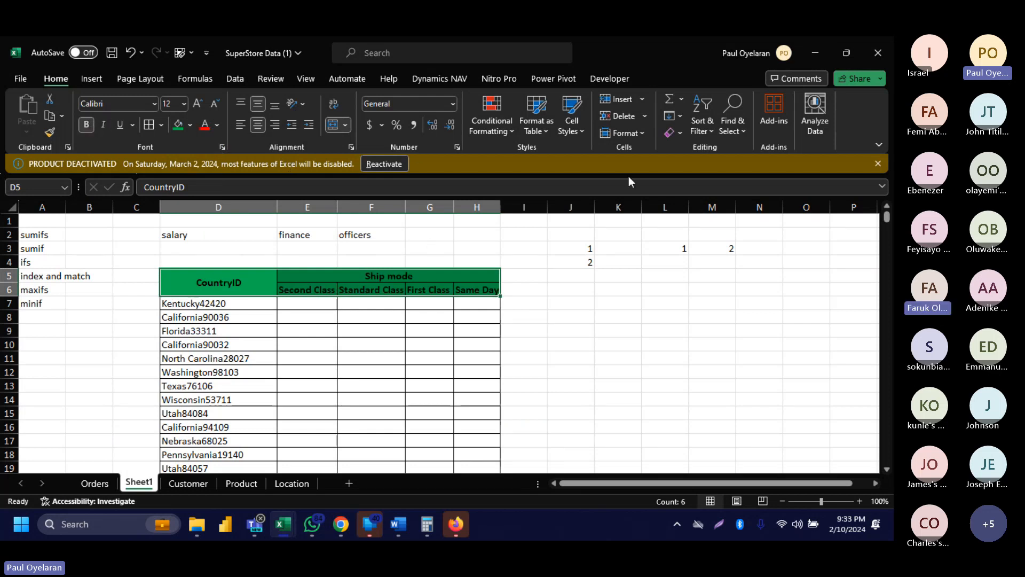
# AutoFit columns D through H to their contents.
pyautogui.click(631, 131)
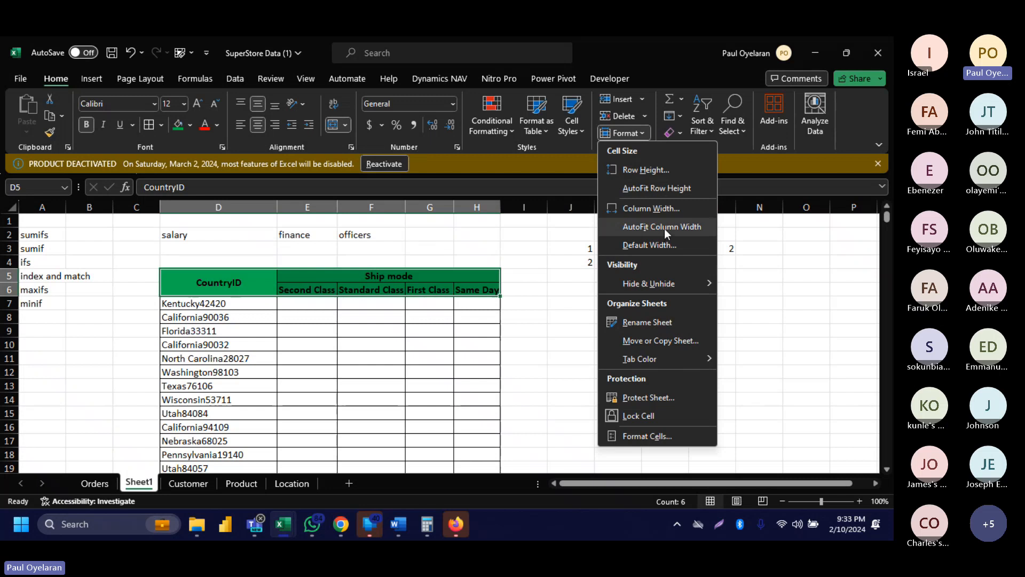
pyautogui.click(664, 229)
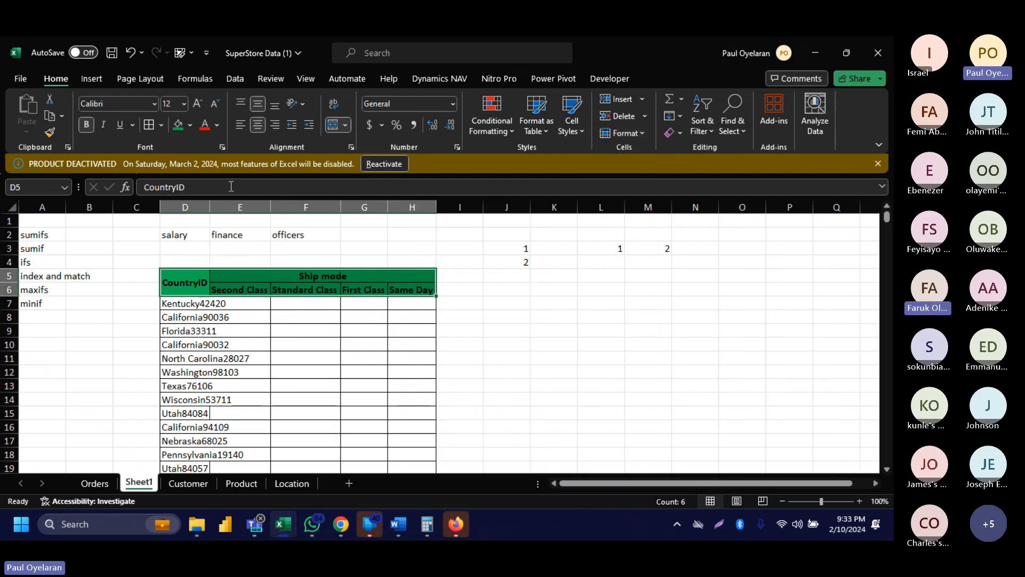
pyautogui.doubleClick(210, 200)
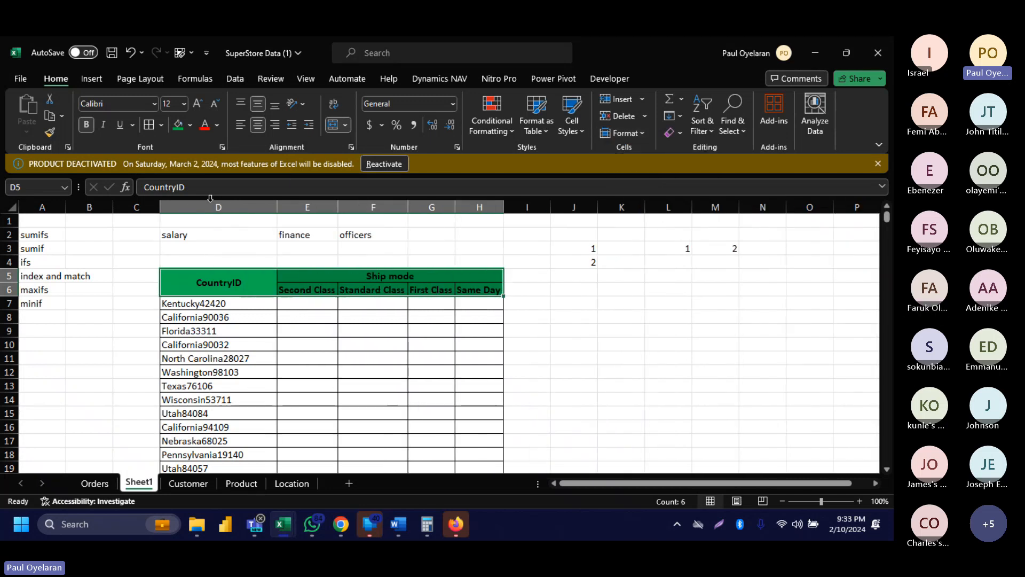
pyautogui.click(293, 301)
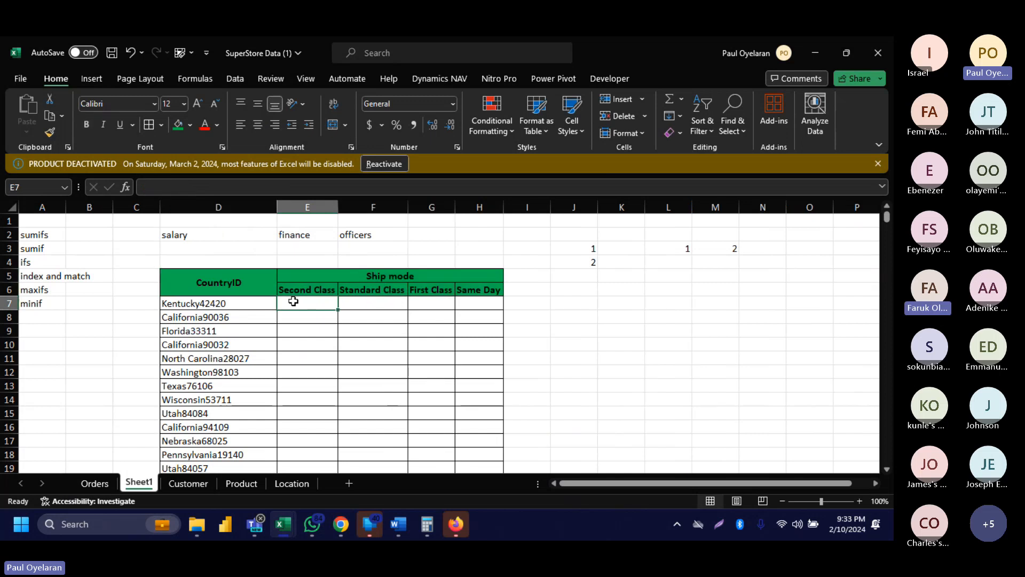
# Review the UNIQUE formula in D7 and TRANSPOSE formula in E6, then begin =SUMIF( in E7.
pyautogui.click(196, 303)
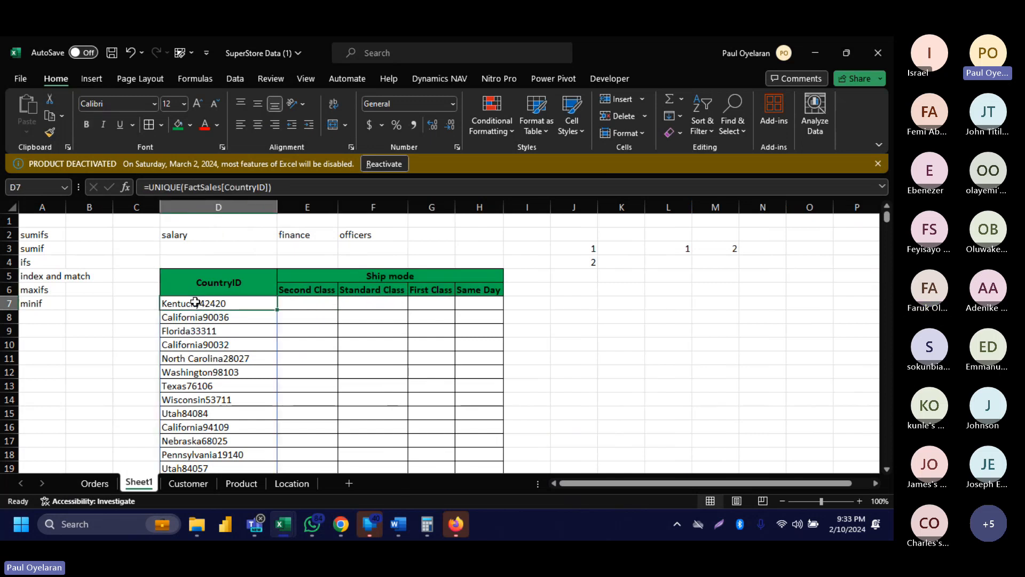
pyautogui.click(297, 304)
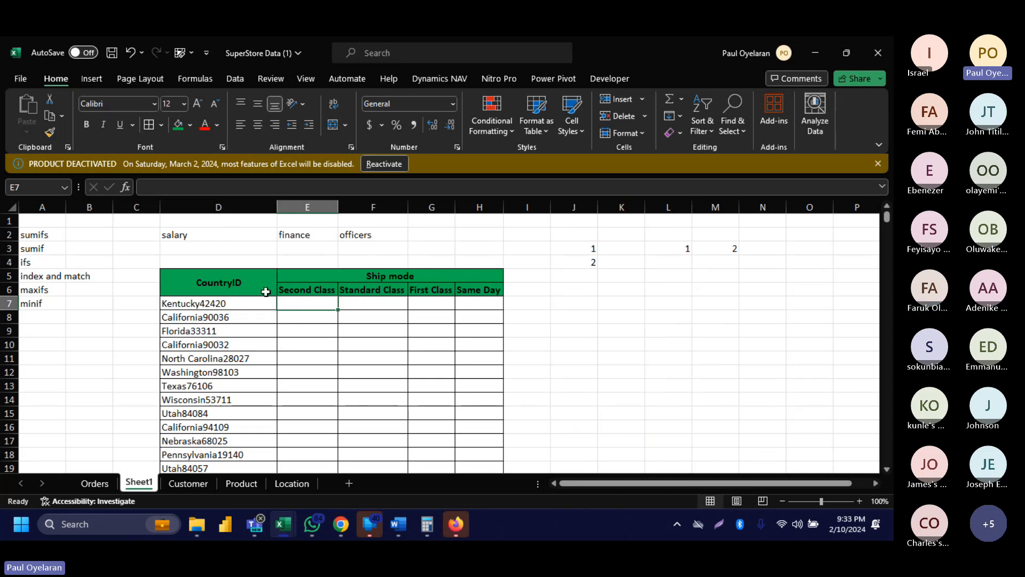
pyautogui.click(237, 302)
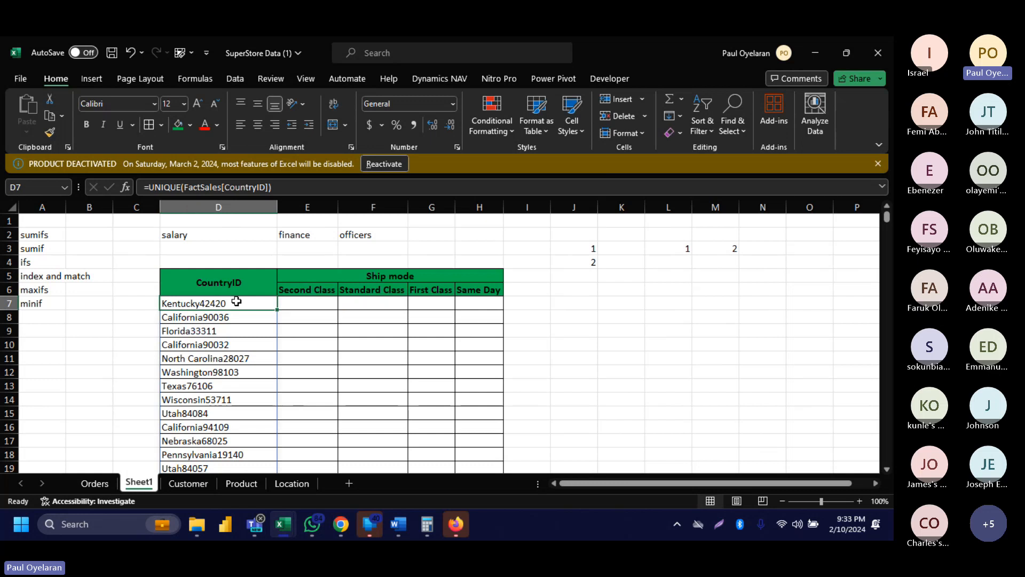
pyautogui.click(310, 290)
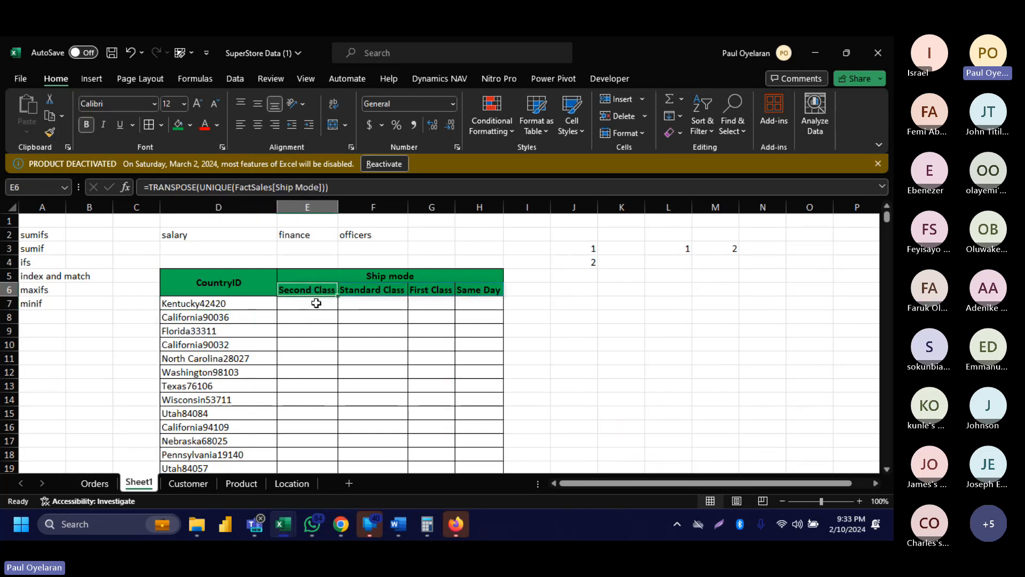
pyautogui.click(316, 302)
pyautogui.write('=sumi')
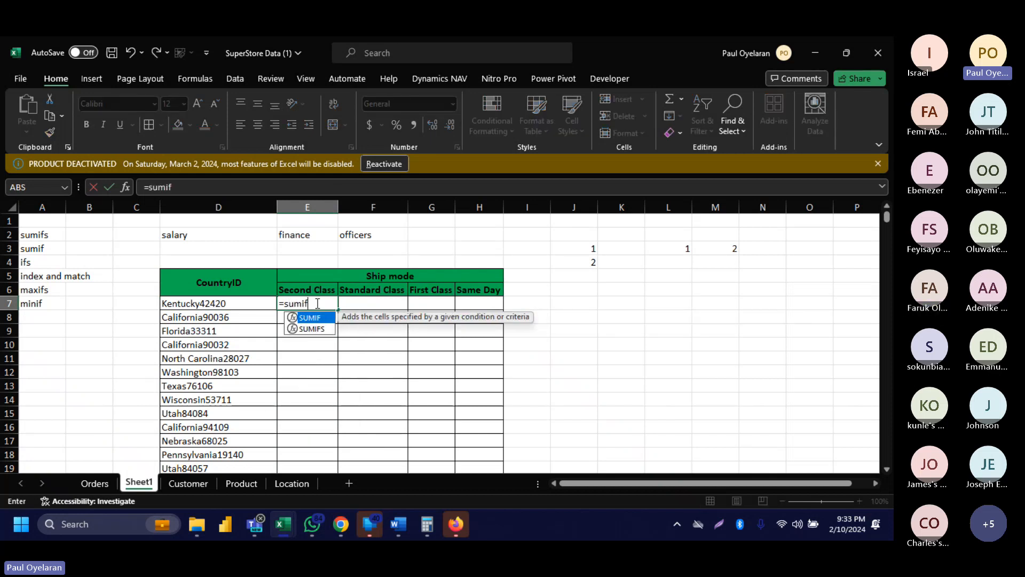
pyautogui.write('f')
pyautogui.press('Tab')
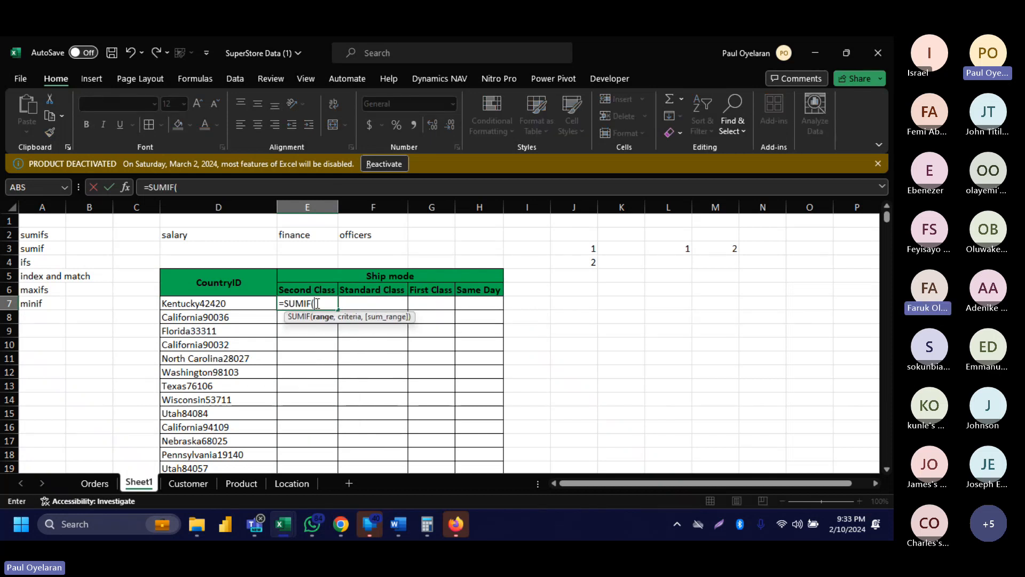
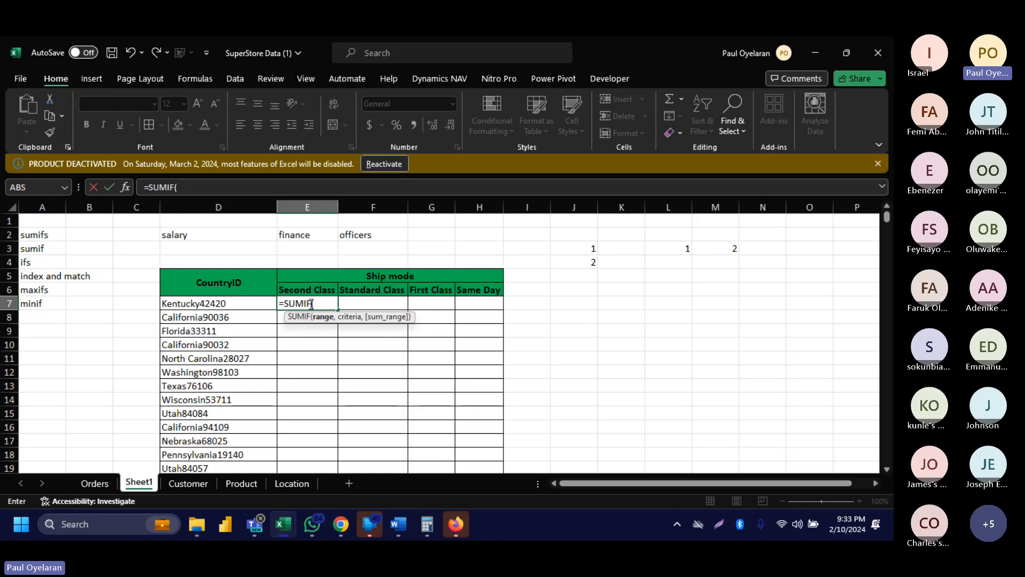
# Switch the function being written in E7 from SUMIF to SUMIFS.
pyautogui.press('BackSpace')
pyautogui.write('s')
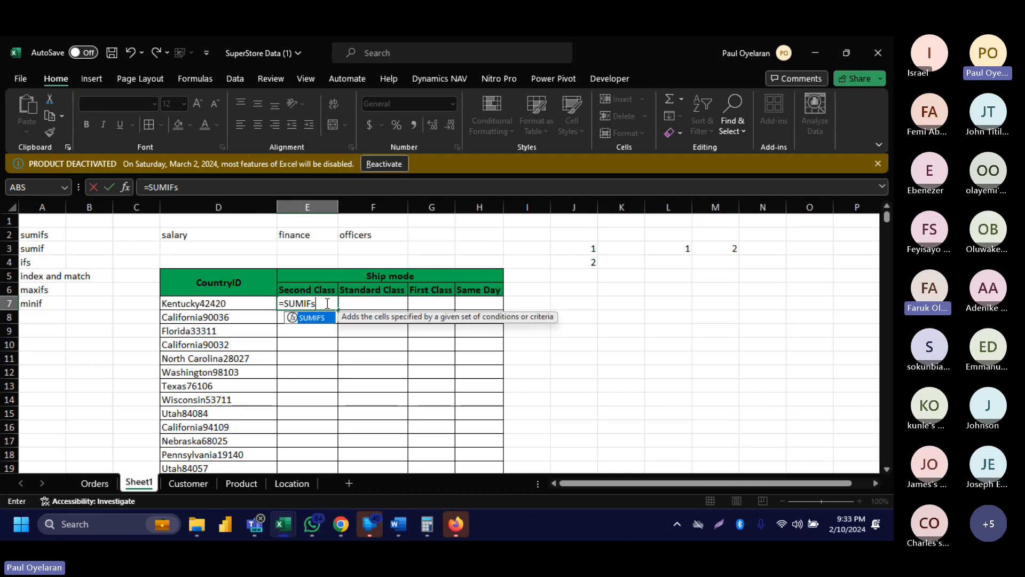
pyautogui.press('Tab')
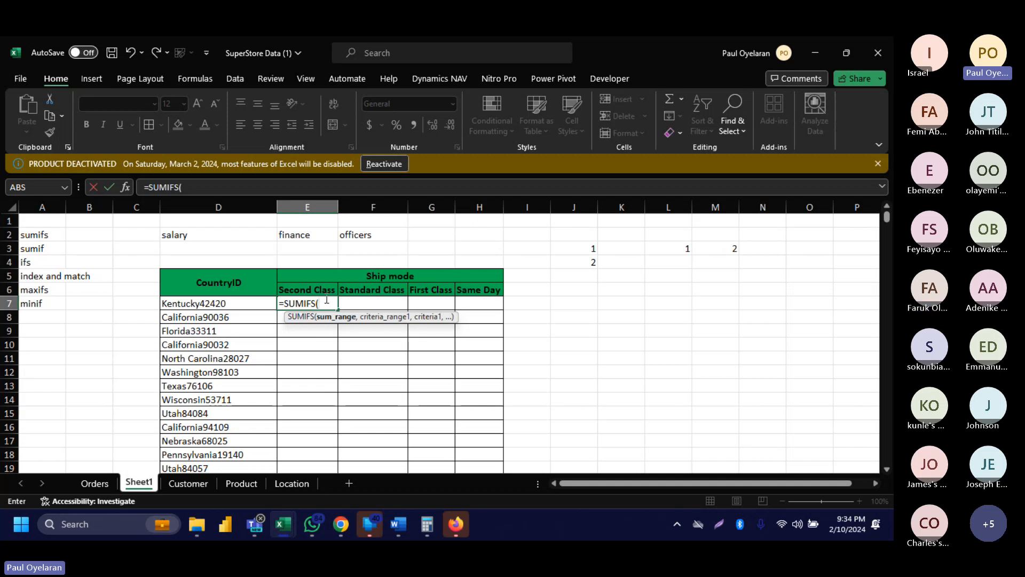
# Fill in SUMIFS arguments Orders!H:H, Orders!F:F and Sheet1!D7 for the E7 formula.
pyautogui.click(91, 482)
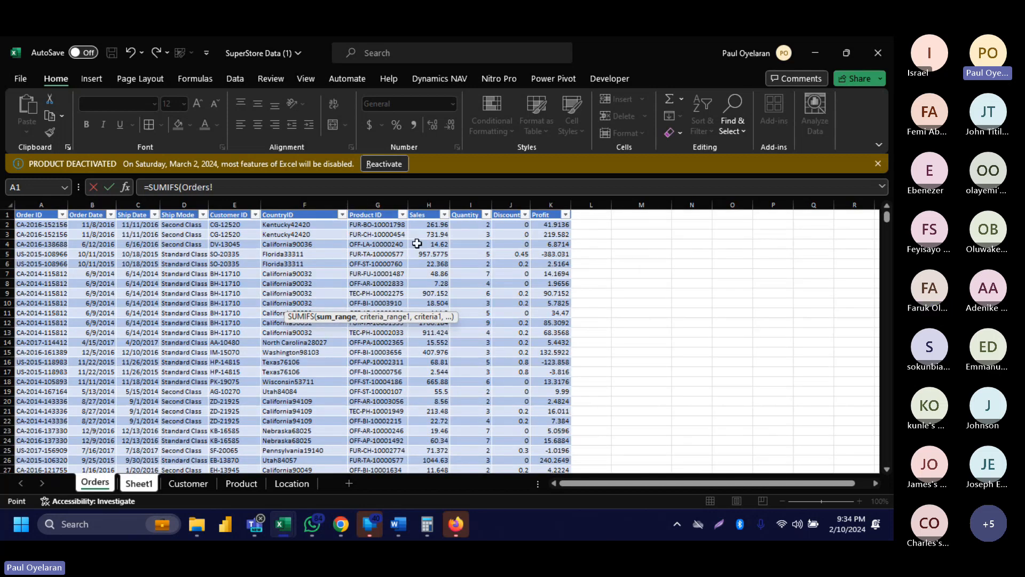
pyautogui.click(426, 204)
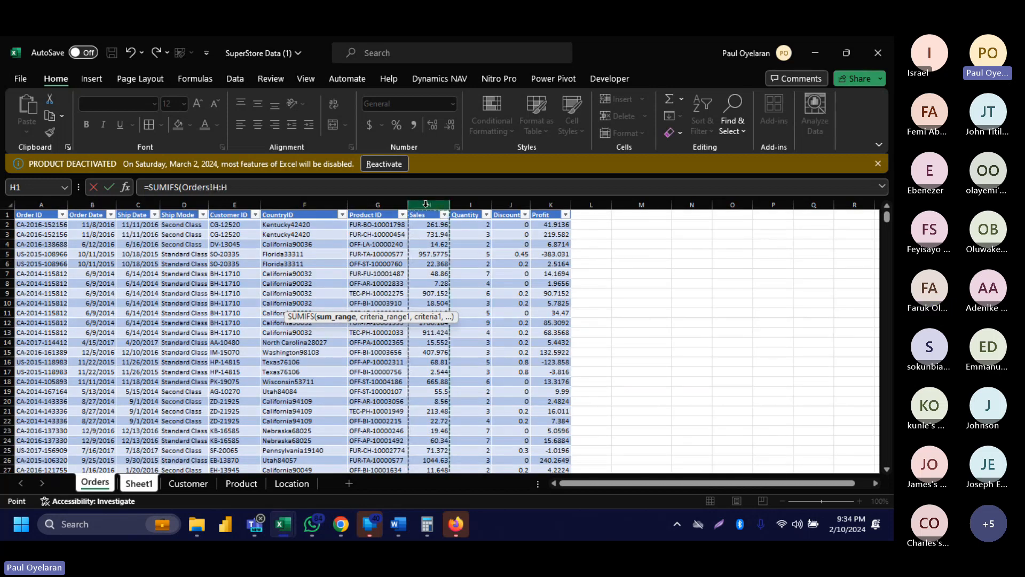
pyautogui.write(',')
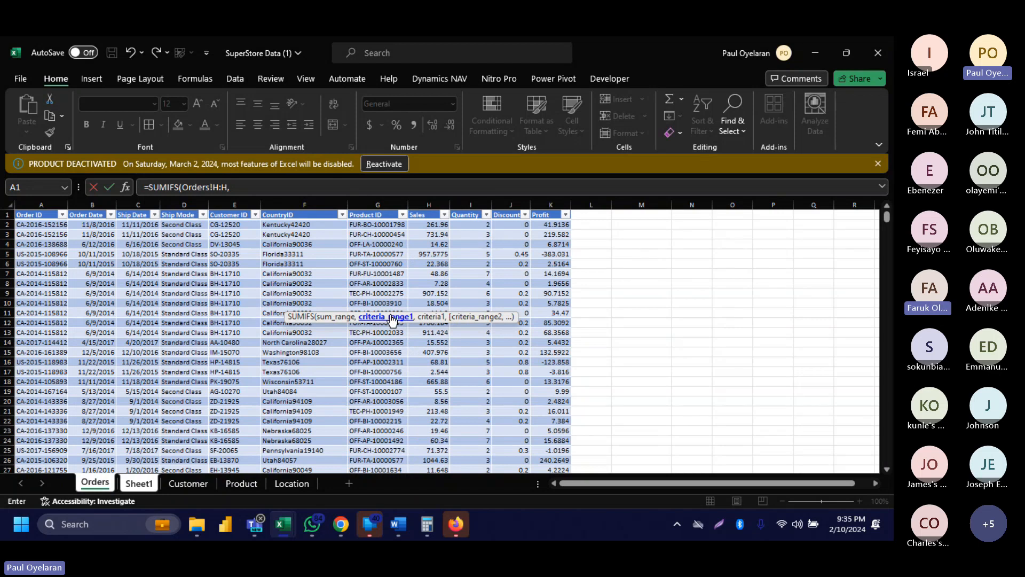
pyautogui.click(314, 204)
pyautogui.write(',')
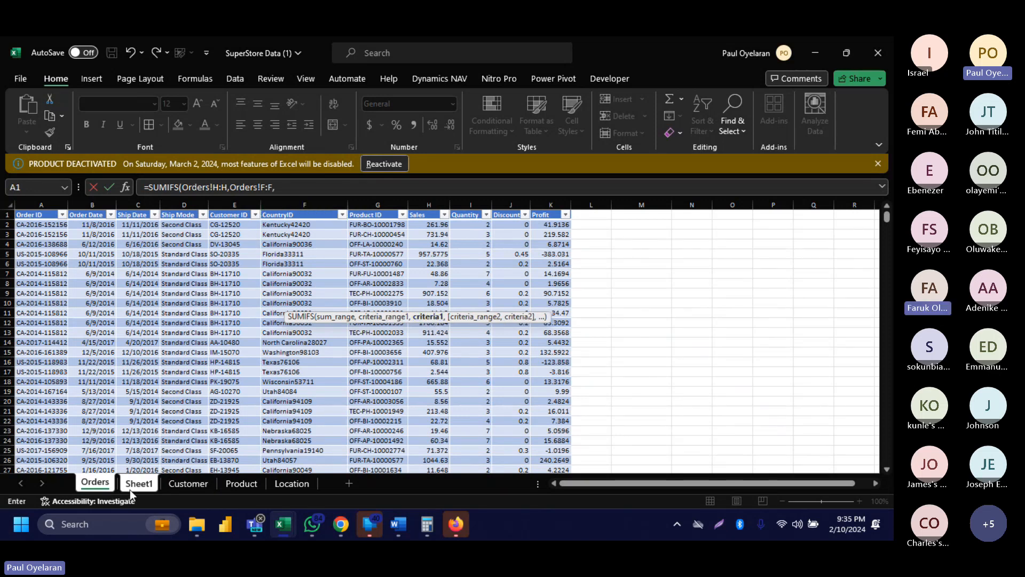
pyautogui.click(151, 480)
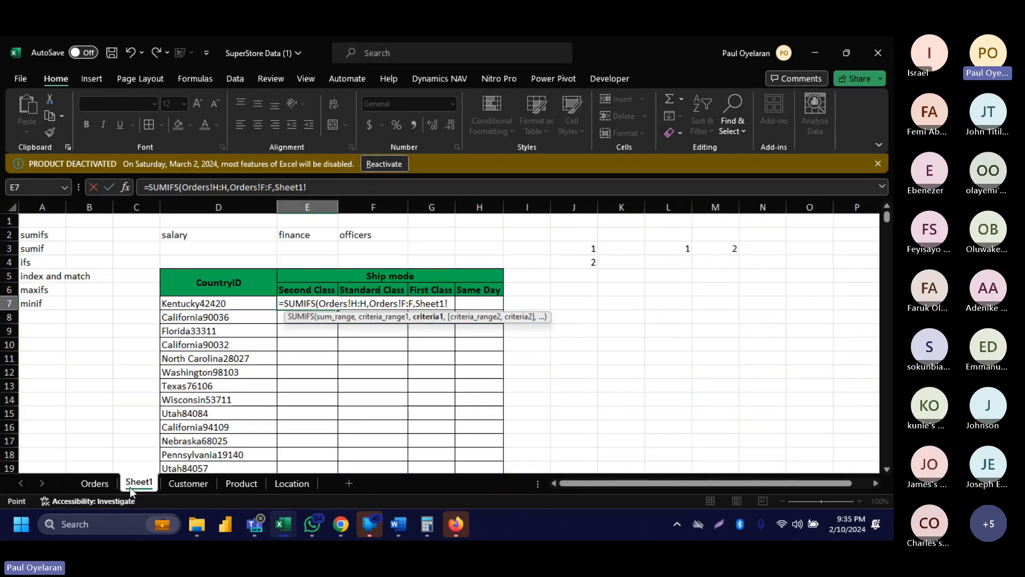
pyautogui.click(214, 304)
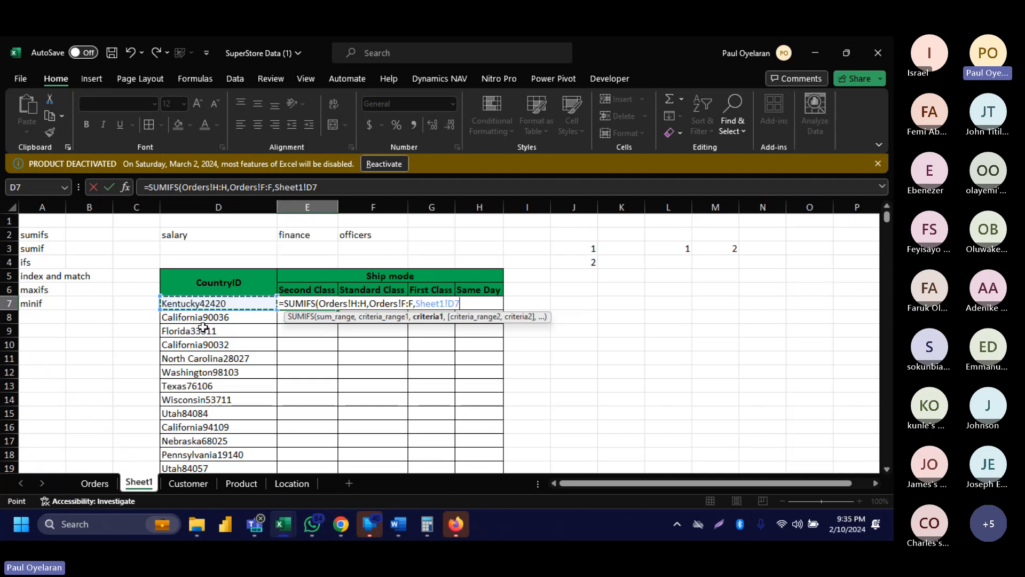
pyautogui.click(96, 486)
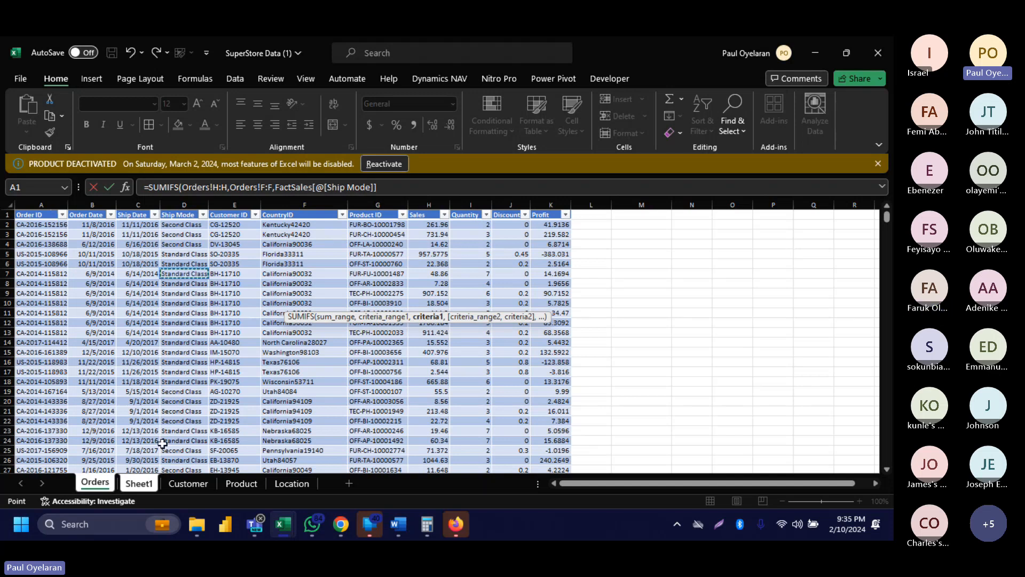
pyautogui.click(138, 483)
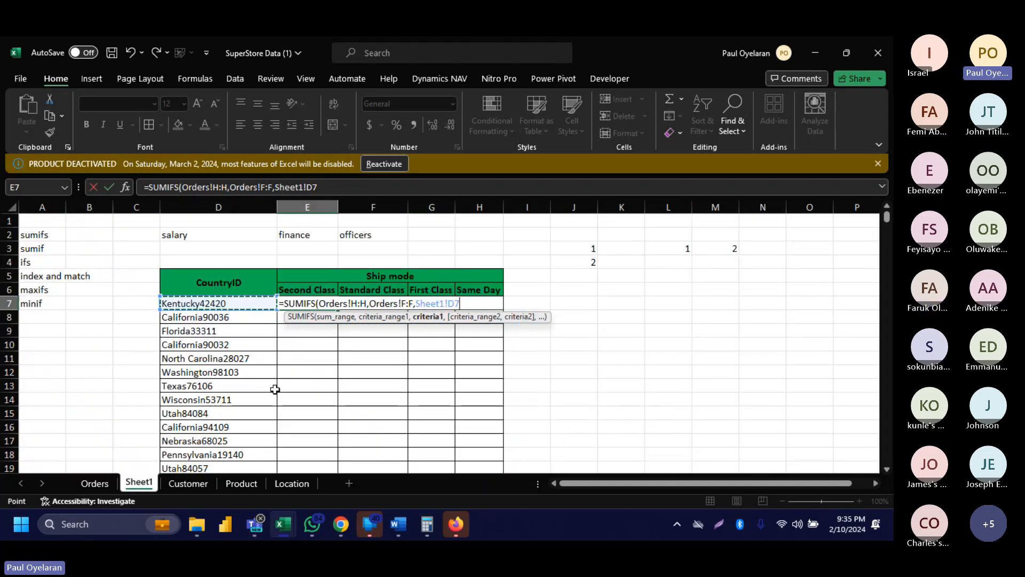
pyautogui.write(',')
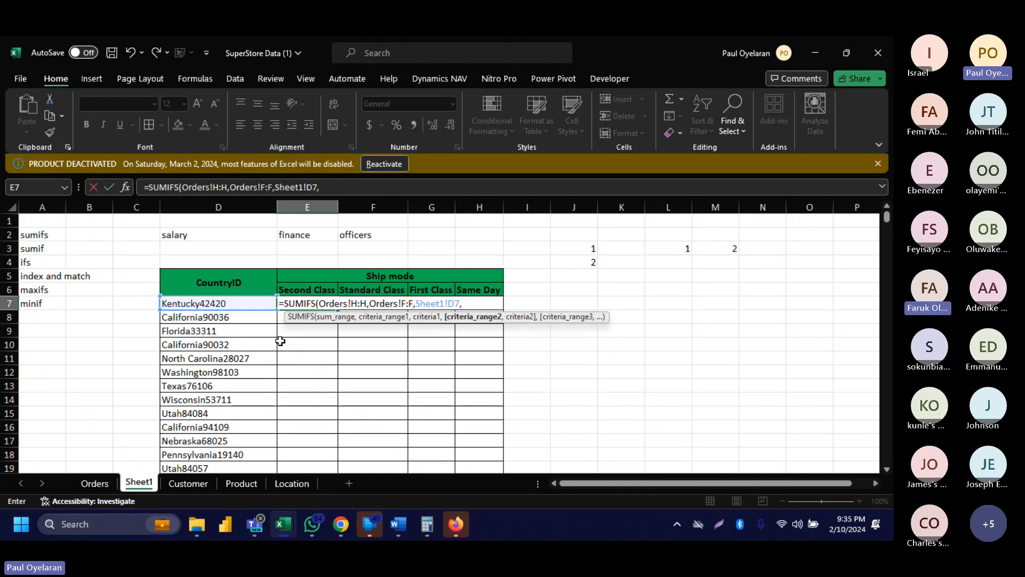
pyautogui.write(',')
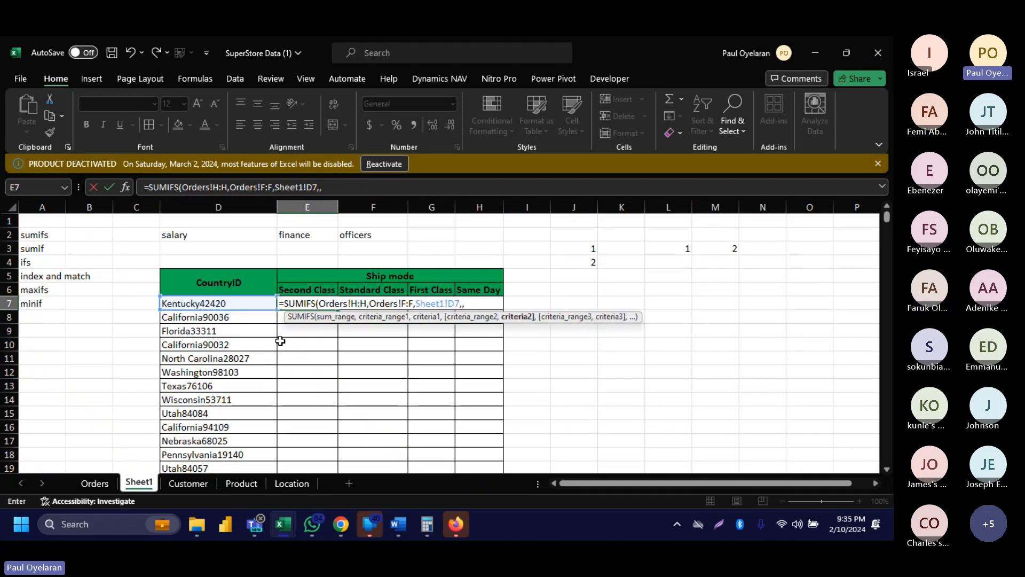
pyautogui.write(',')
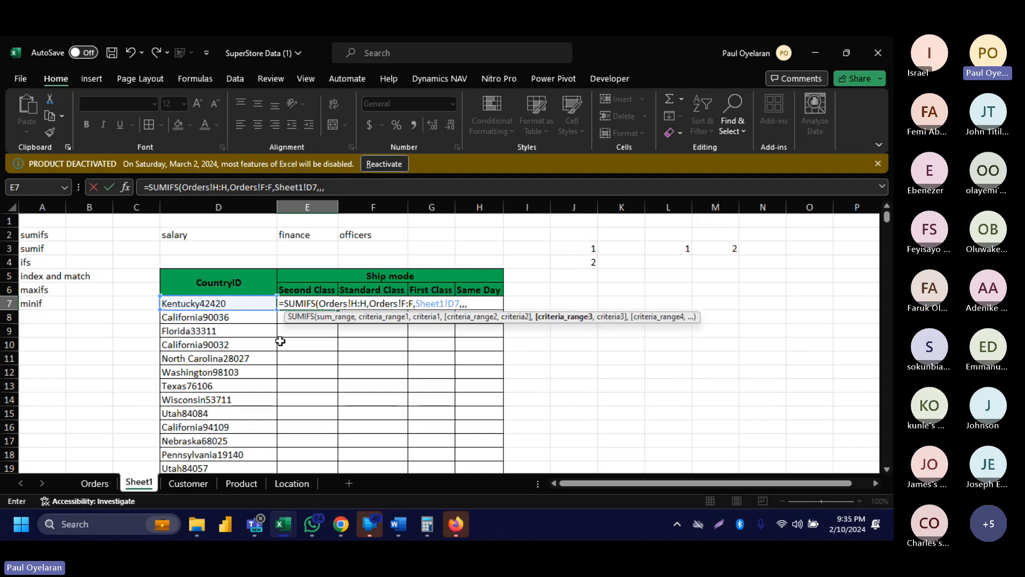
pyautogui.write(',')
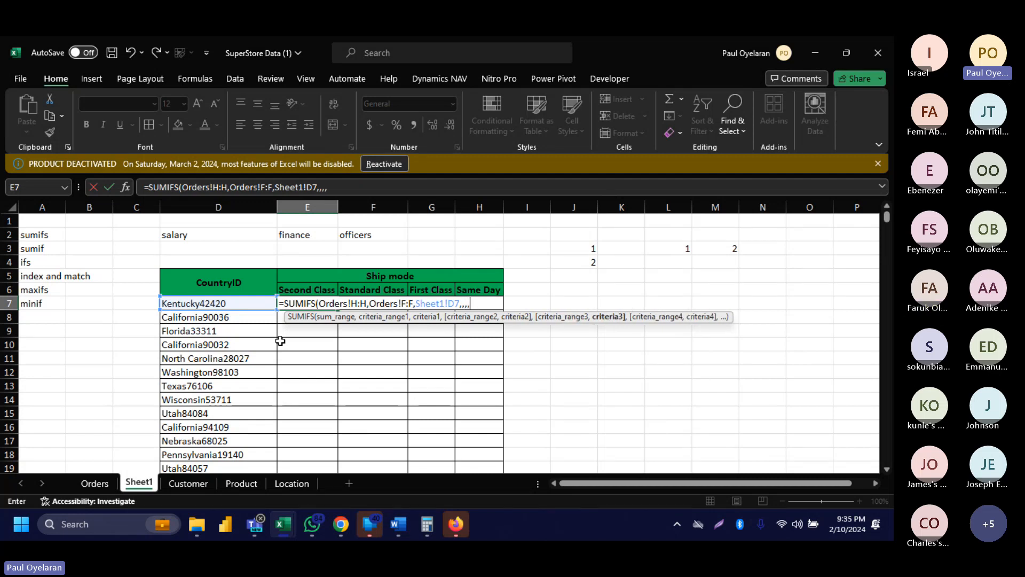
pyautogui.write(',')
pyautogui.press('BackSpace')
pyautogui.press('BackSpace')
pyautogui.press('BackSpace')
pyautogui.press('BackSpace')
pyautogui.press('BackSpace')
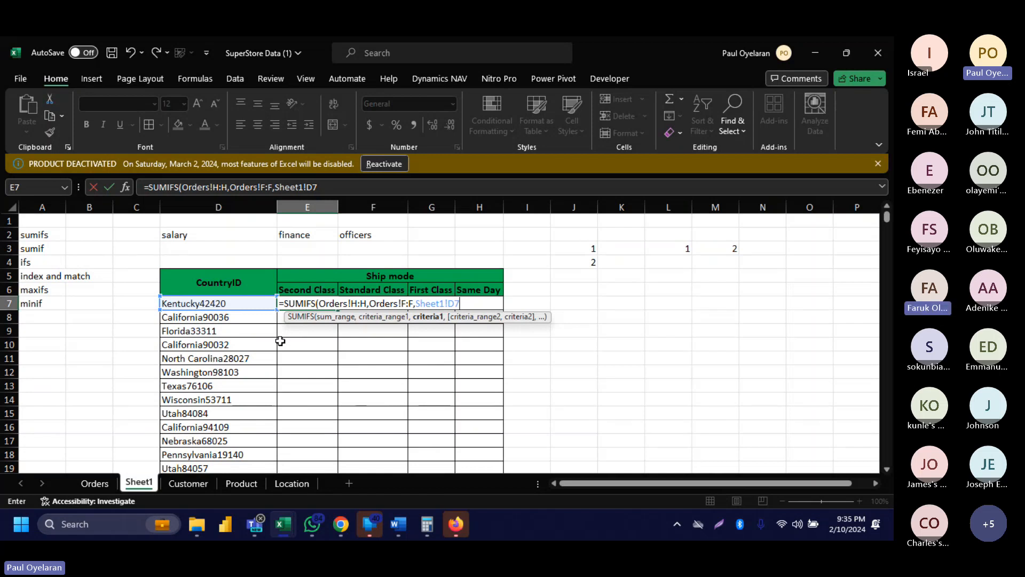
# Commit the SUMIFS and format E7 as Accounting currency with no decimal places.
pyautogui.write(')')
pyautogui.press('Return')
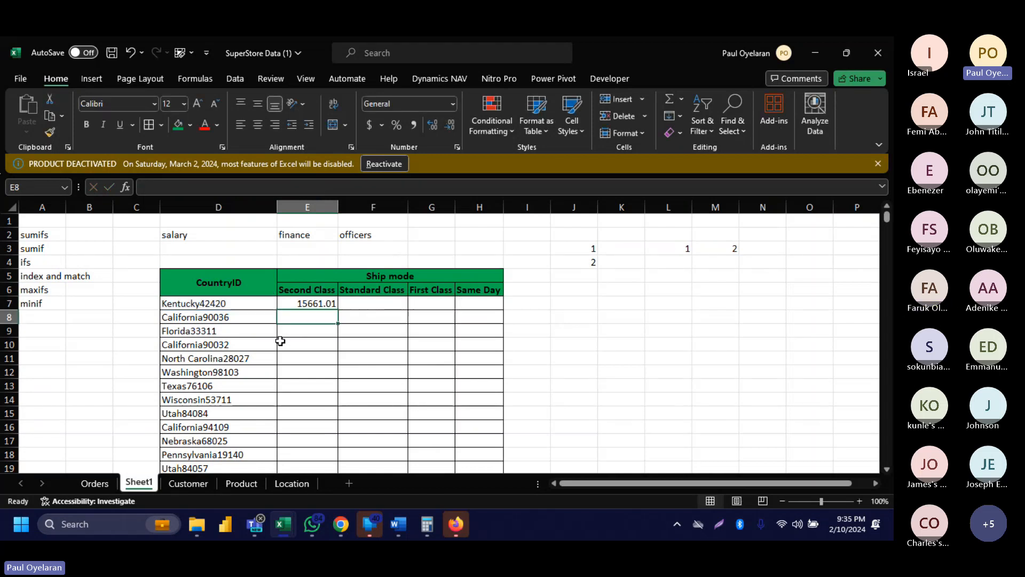
pyautogui.click(306, 303)
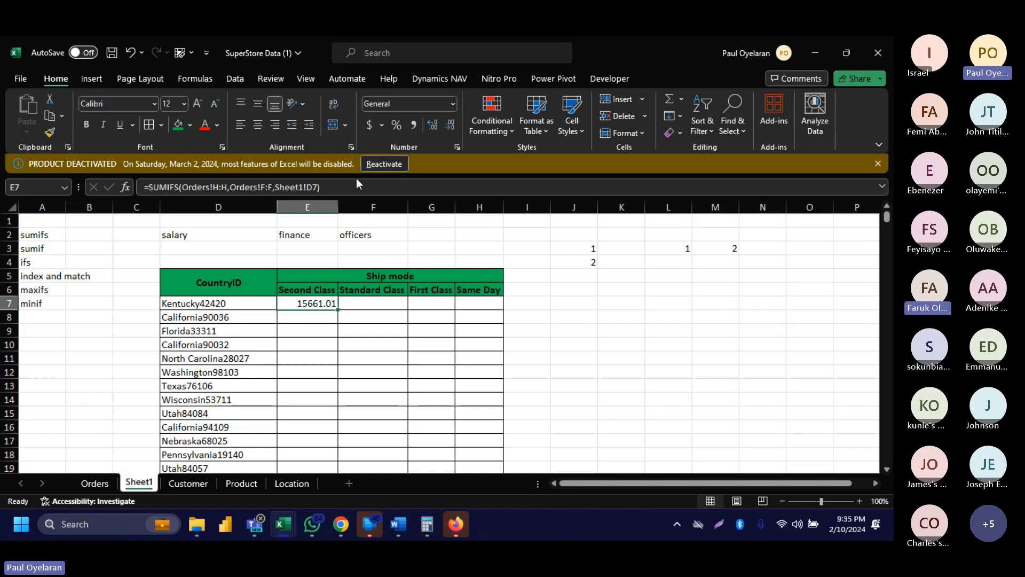
pyautogui.click(370, 124)
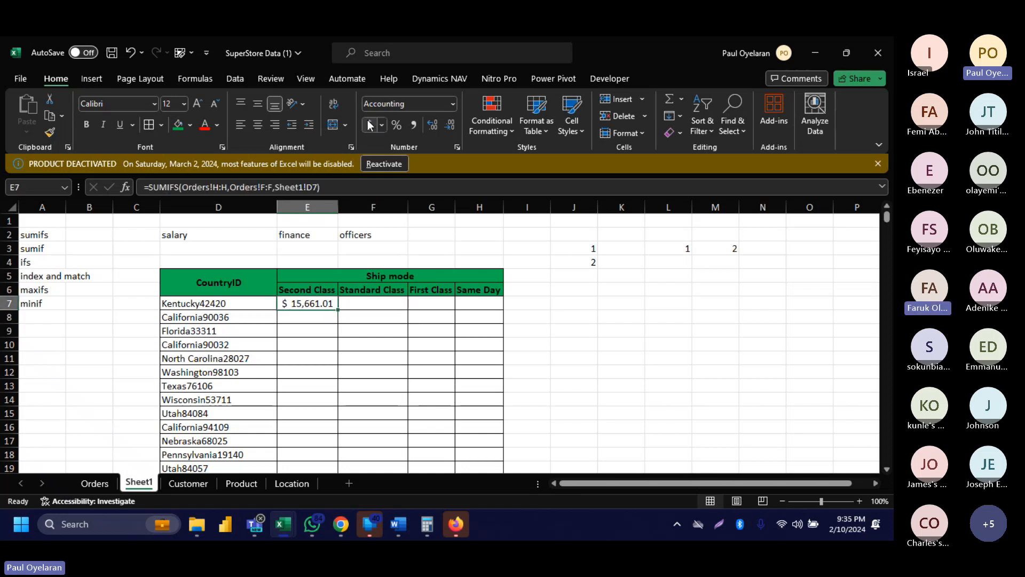
pyautogui.click(447, 130)
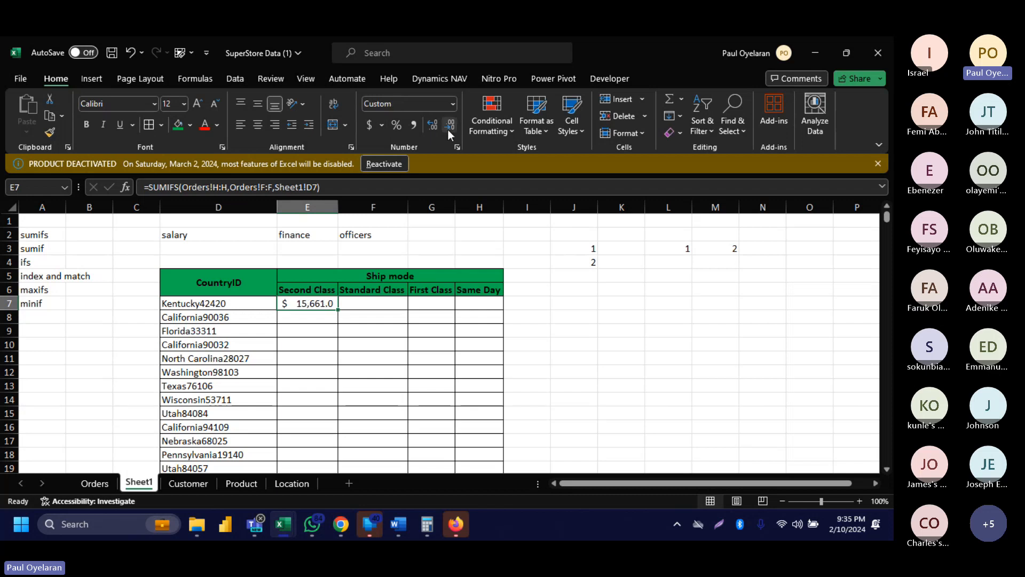
pyautogui.click(448, 130)
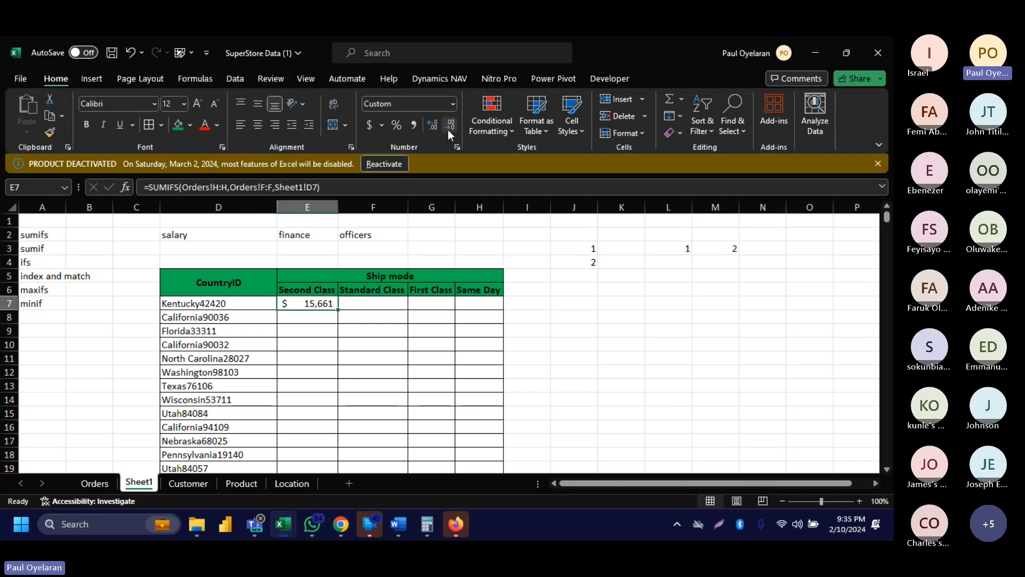
# Fill the Second Class formula down for every country ID.
pyautogui.doubleClick(338, 309)
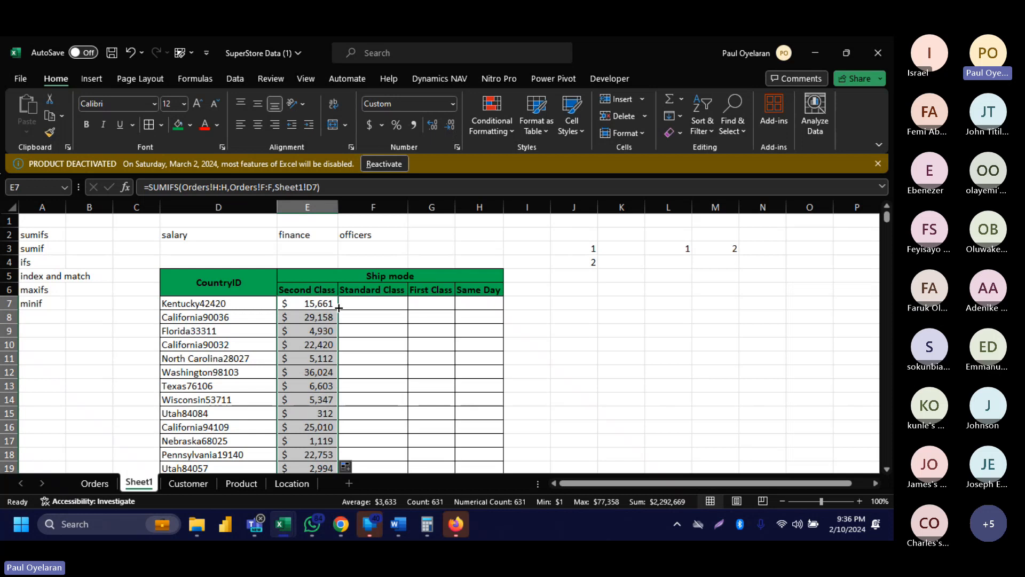
pyautogui.scroll(-15, 339, 308)
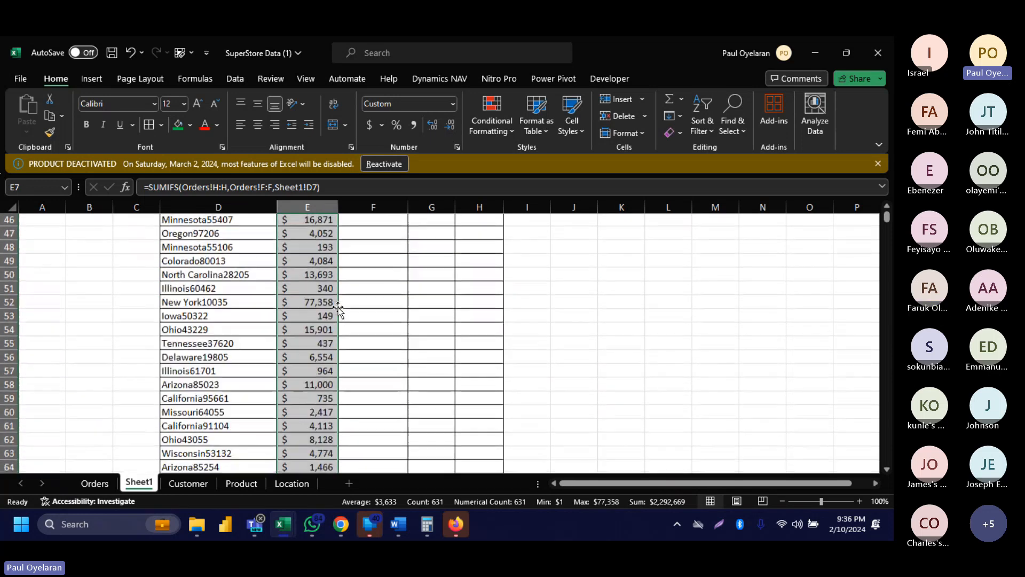
pyautogui.scroll(15, 338, 308)
pyautogui.click(286, 308)
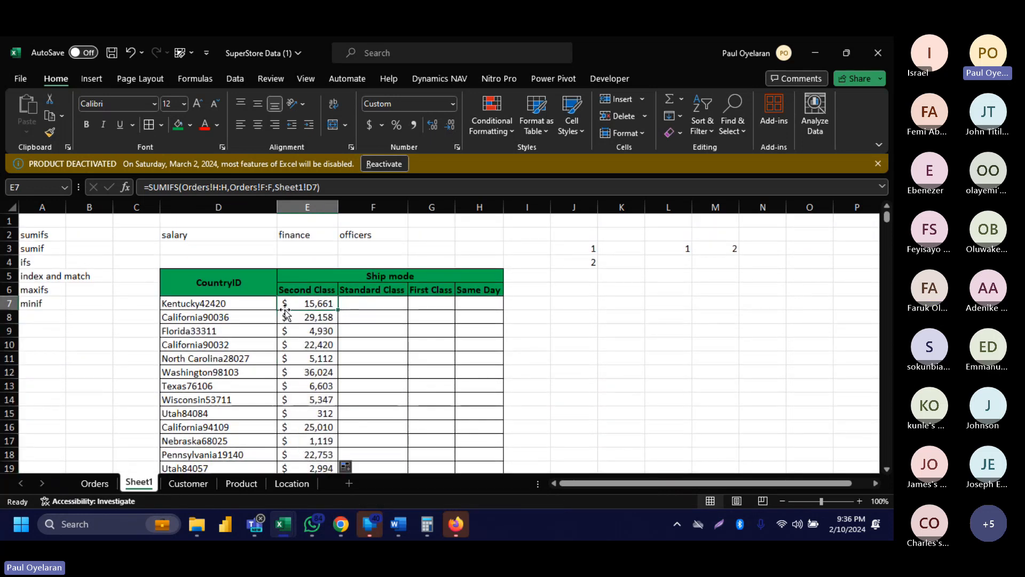
pyautogui.click(195, 305)
# Filter the Orders table's CountryID column to Kentucky42420.
pyautogui.hotkey('ctrl', 'c')
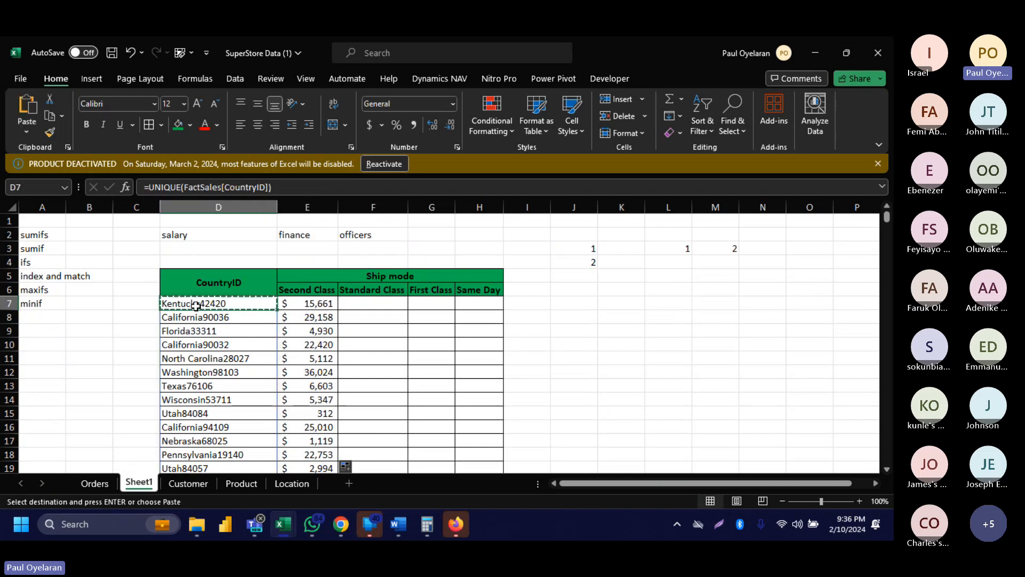
pyautogui.click(94, 483)
pyautogui.click(341, 214)
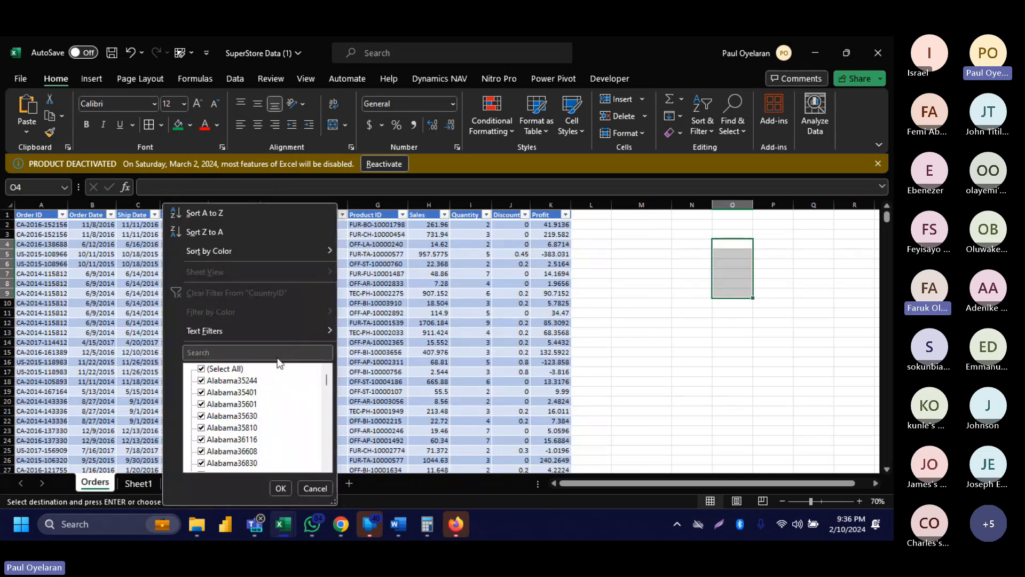
pyautogui.click(264, 350)
pyautogui.hotkey('ctrl', 'v')
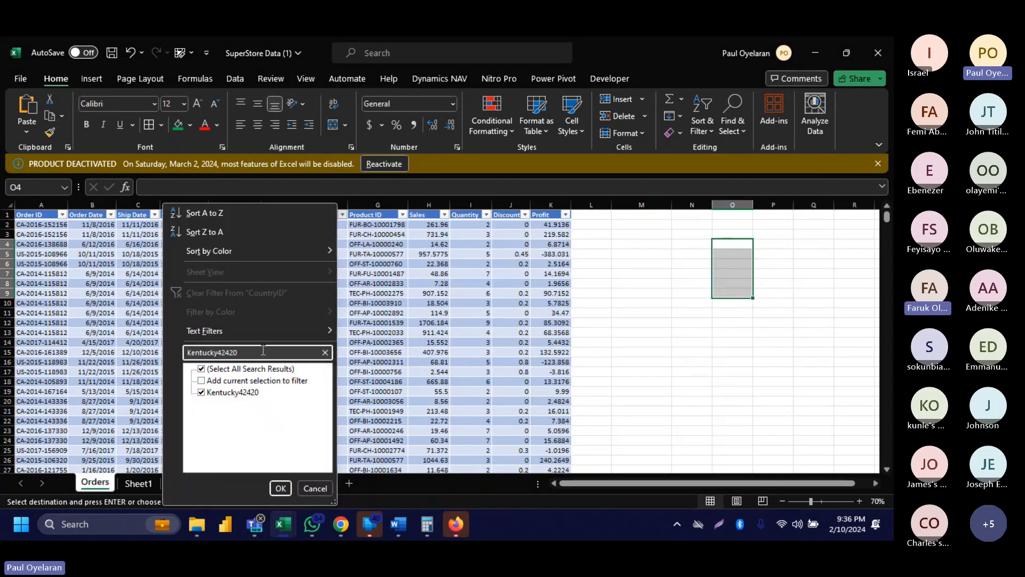
pyautogui.click(281, 488)
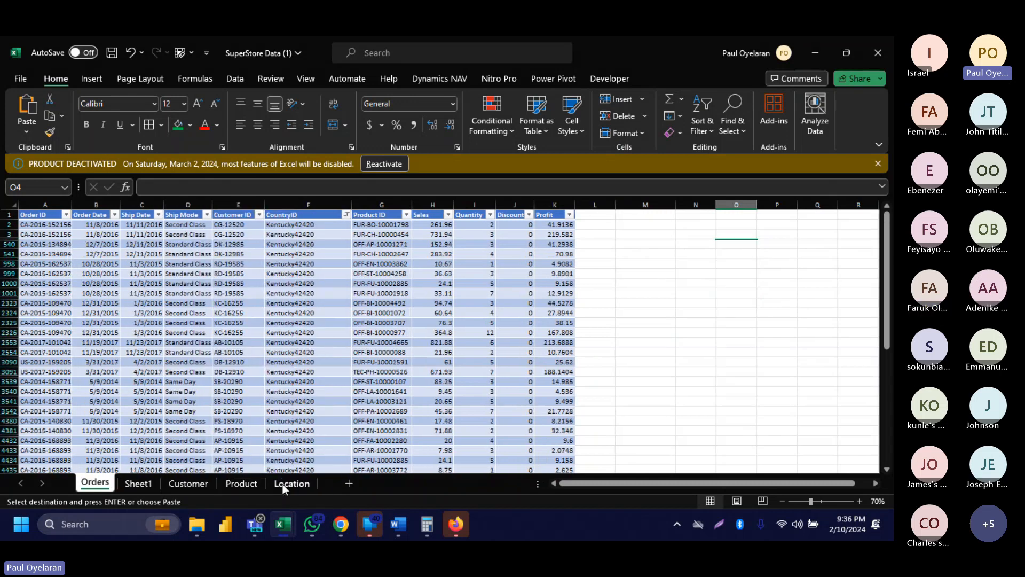
# Limit Ship Mode to Second Class and read the Sales sum of 6,619.9.
pyautogui.click(207, 214)
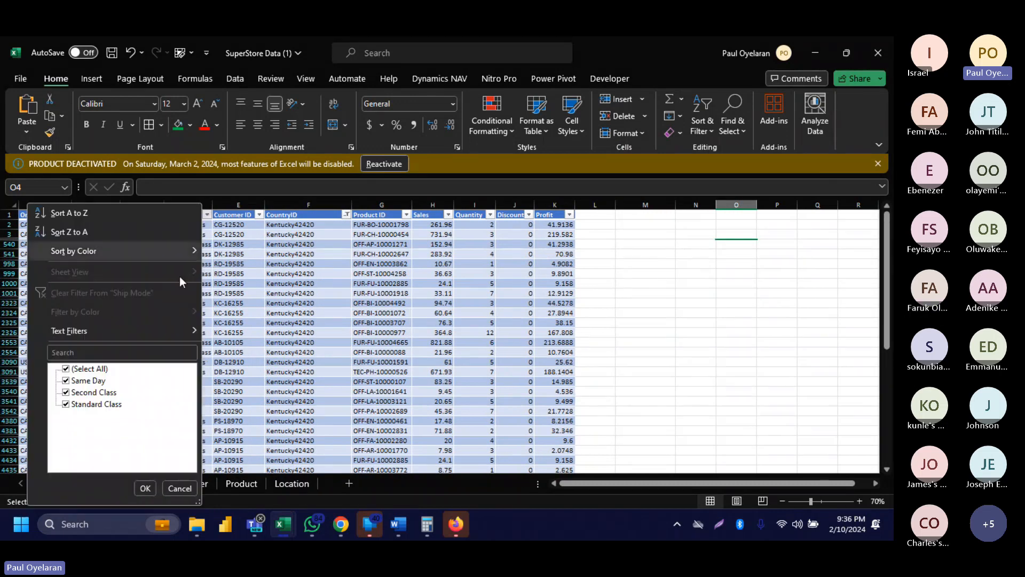
pyautogui.click(89, 369)
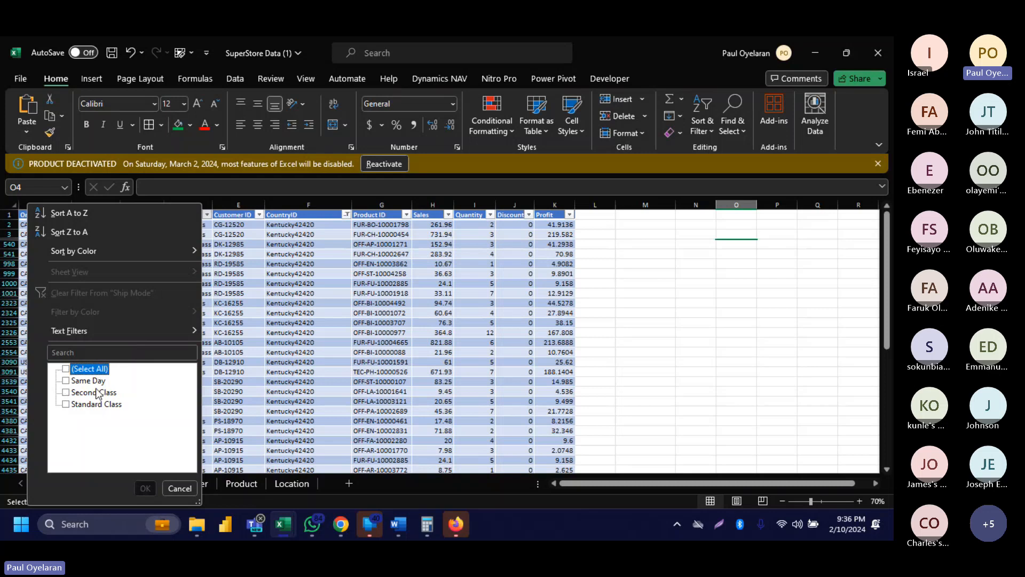
pyautogui.click(97, 393)
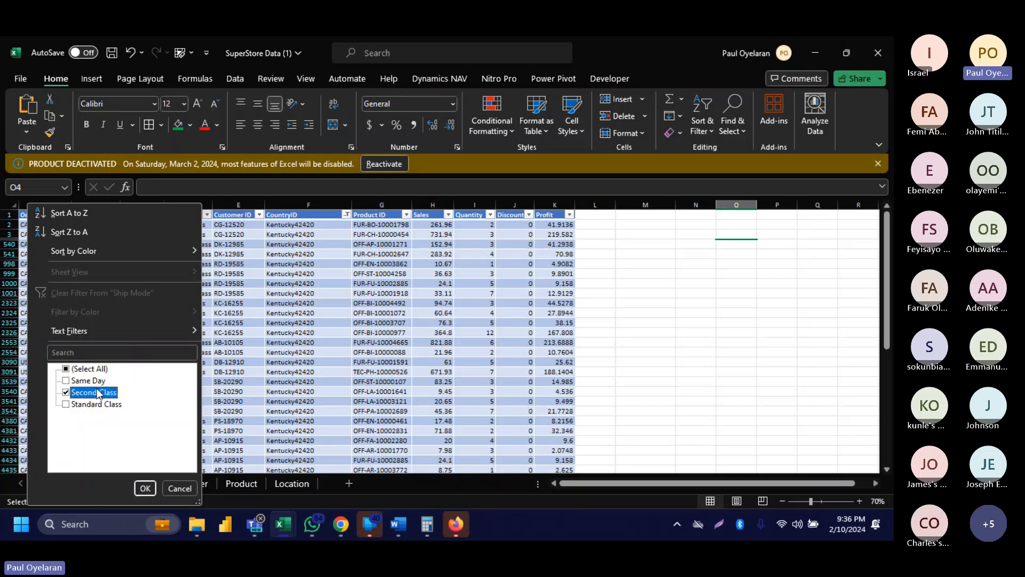
pyautogui.click(144, 489)
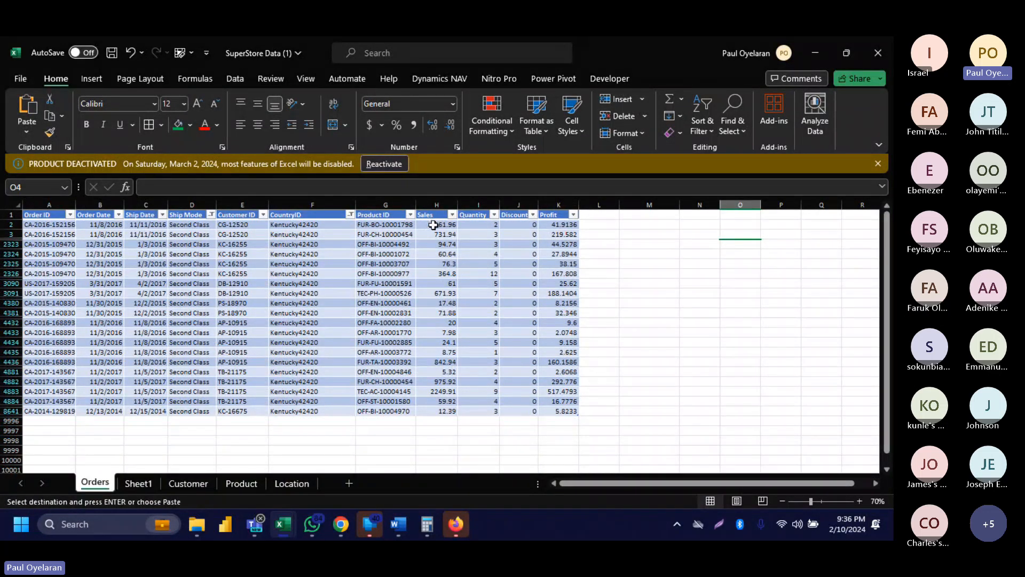
pyautogui.moveTo(433, 225); pyautogui.dragTo(428, 412)
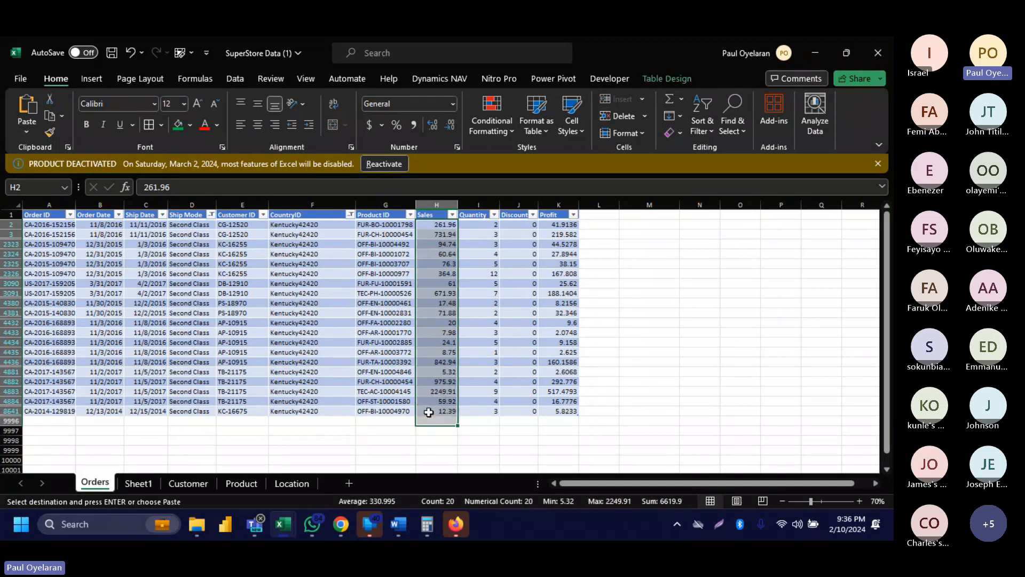
pyautogui.keyDown('ctrl'); pyautogui.scroll(3, 429, 412); pyautogui.keyUp('ctrl')
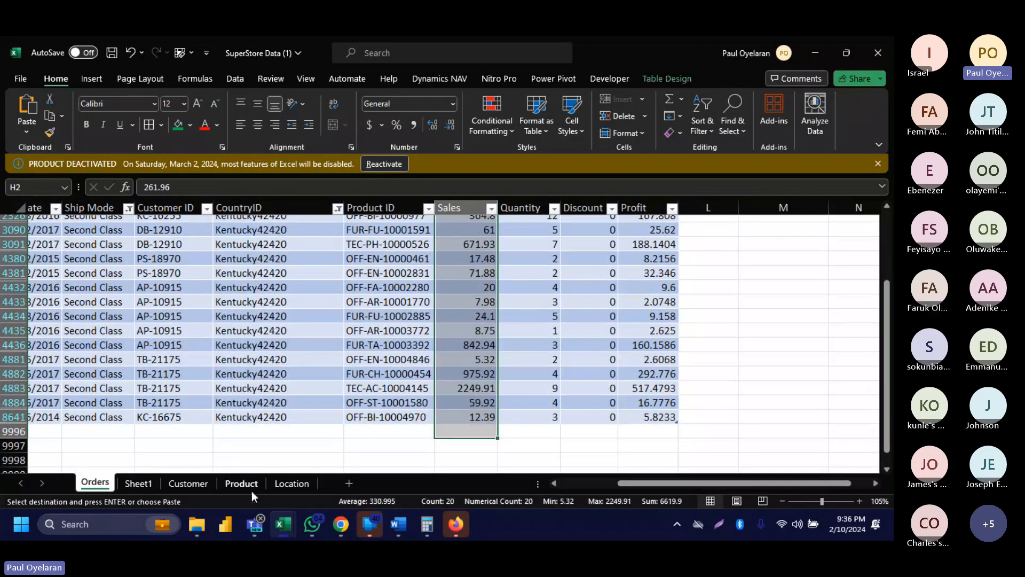
pyautogui.click(138, 484)
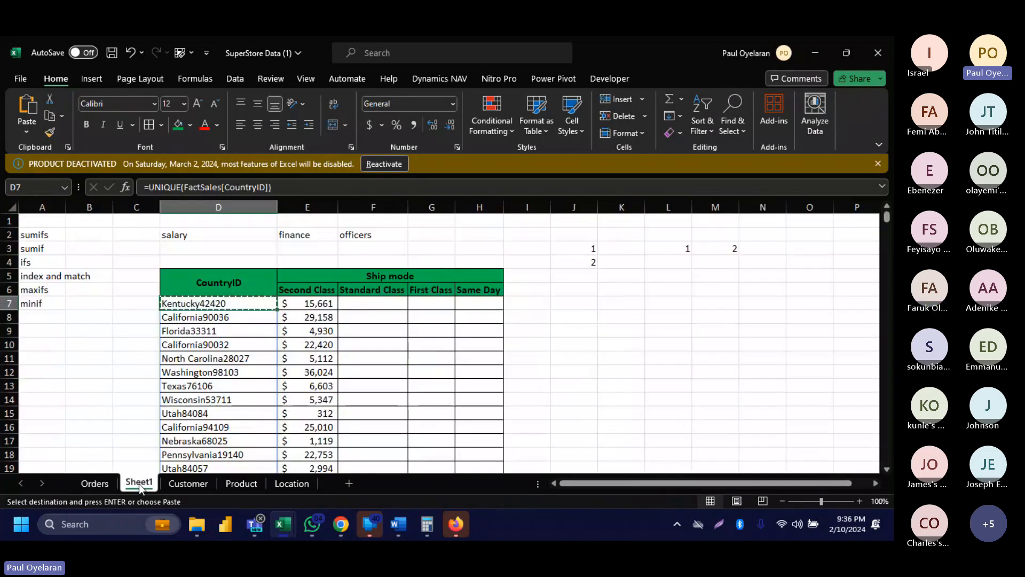
# Compare E7's SUMIFS total and D7's country with the filtered Orders data.
pyautogui.click(310, 306)
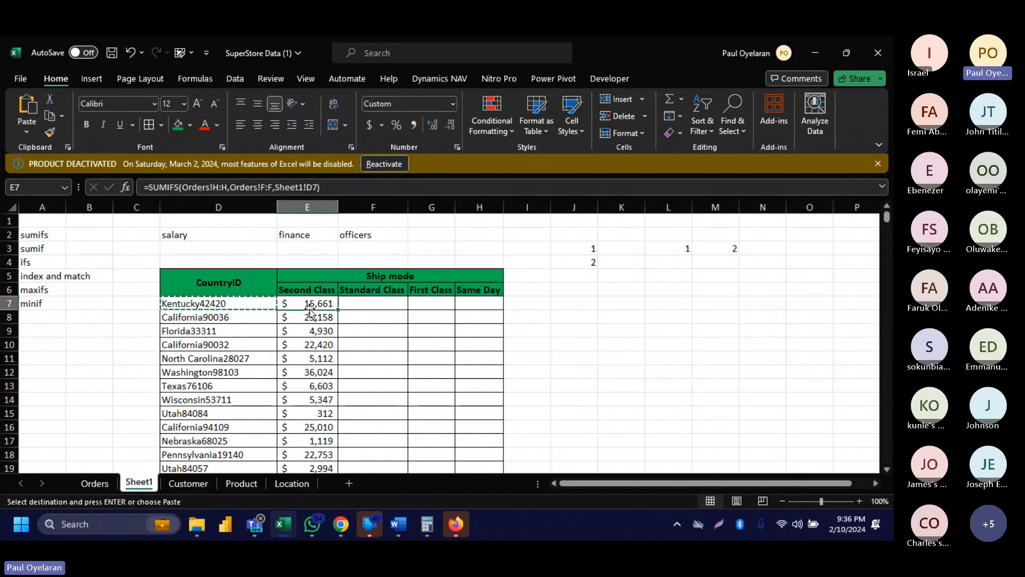
pyautogui.click(95, 483)
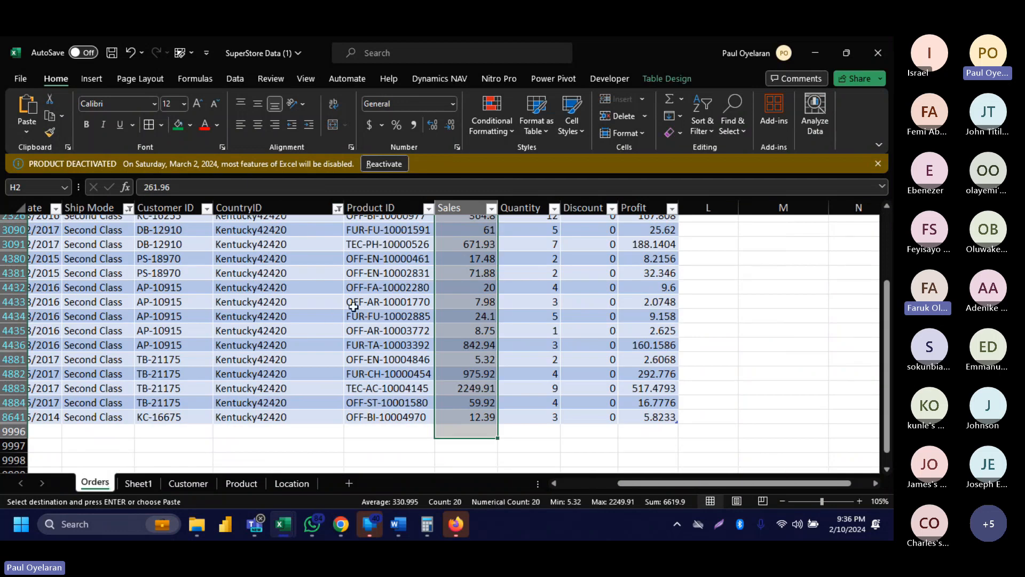
pyautogui.scroll(3, 354, 306)
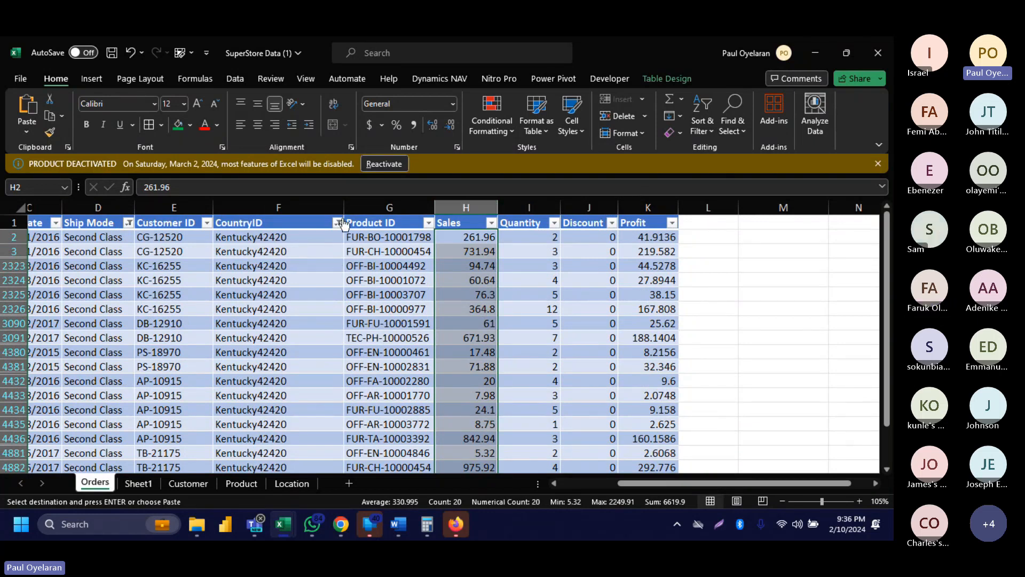
pyautogui.hscroll(-3, 264, 313)
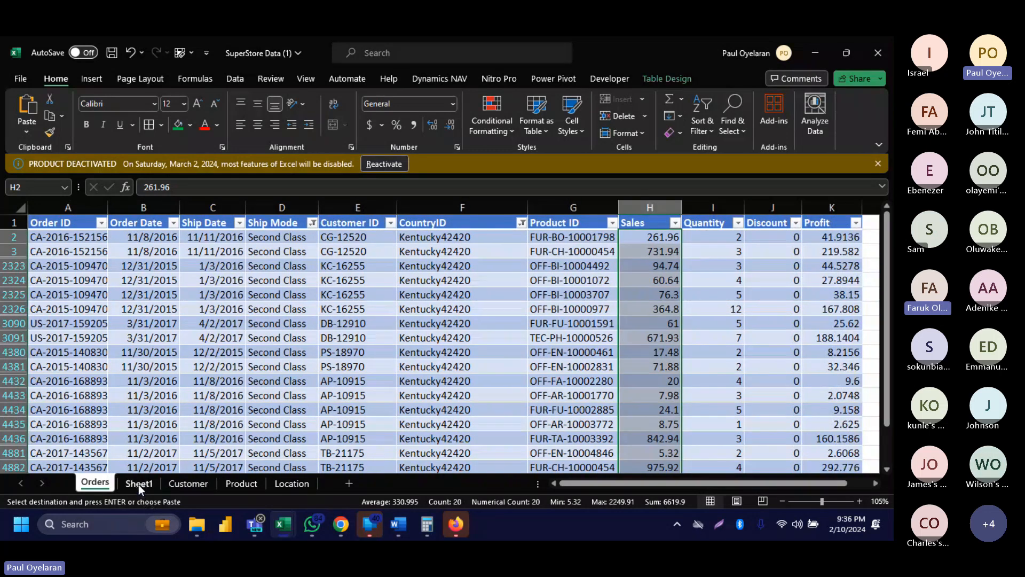
pyautogui.click(139, 485)
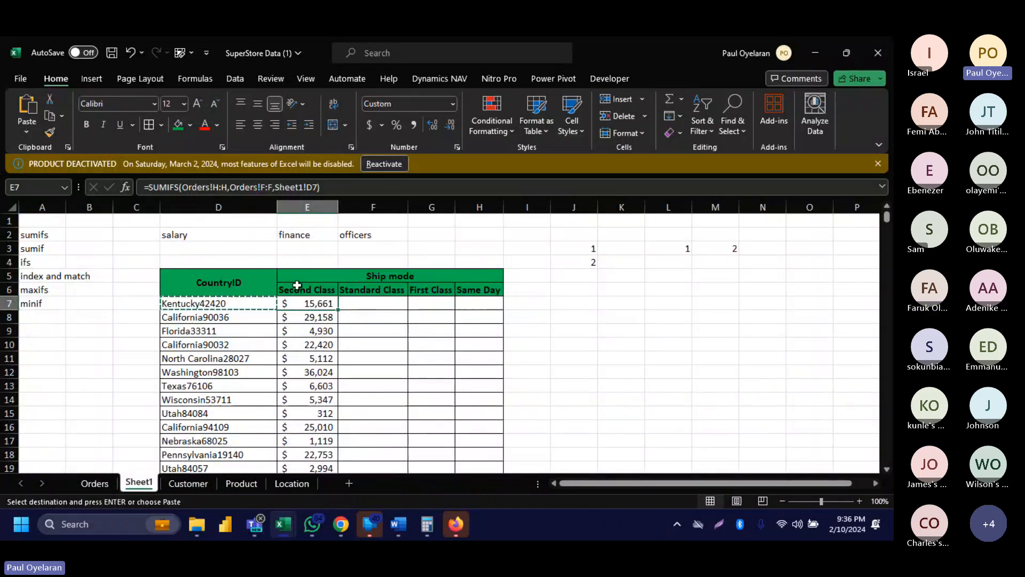
pyautogui.press('Escape')
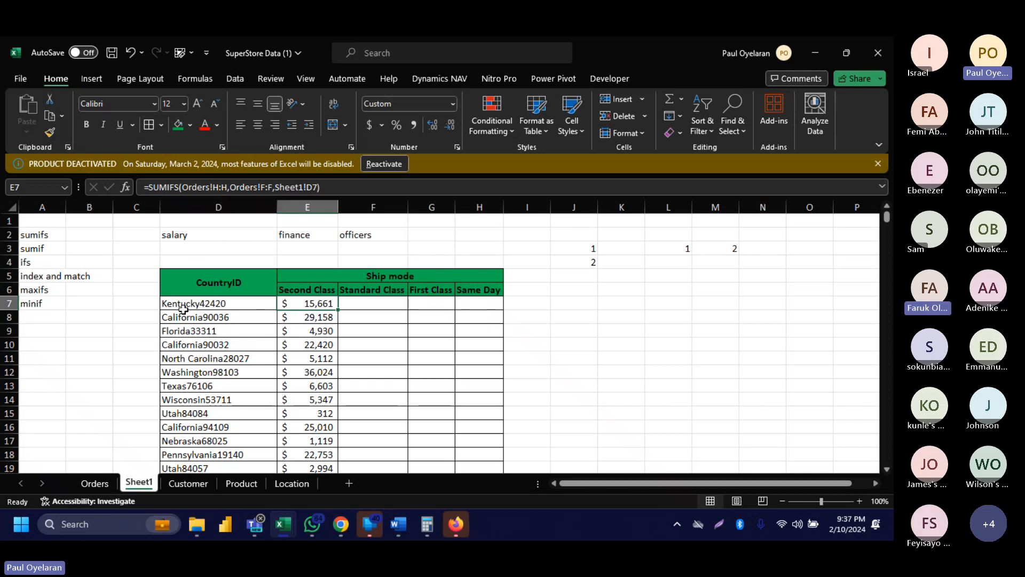
pyautogui.click(104, 483)
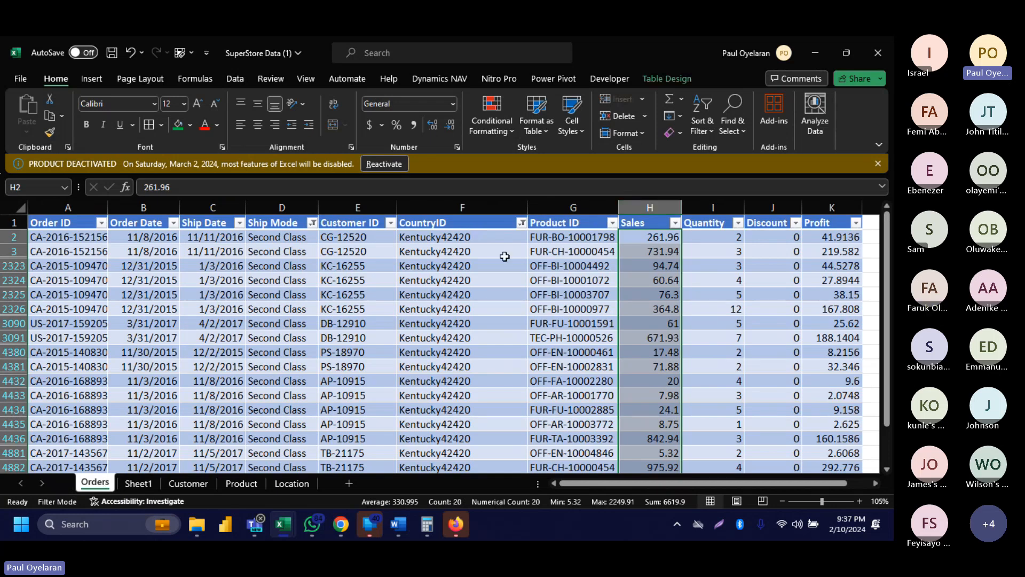
pyautogui.click(138, 484)
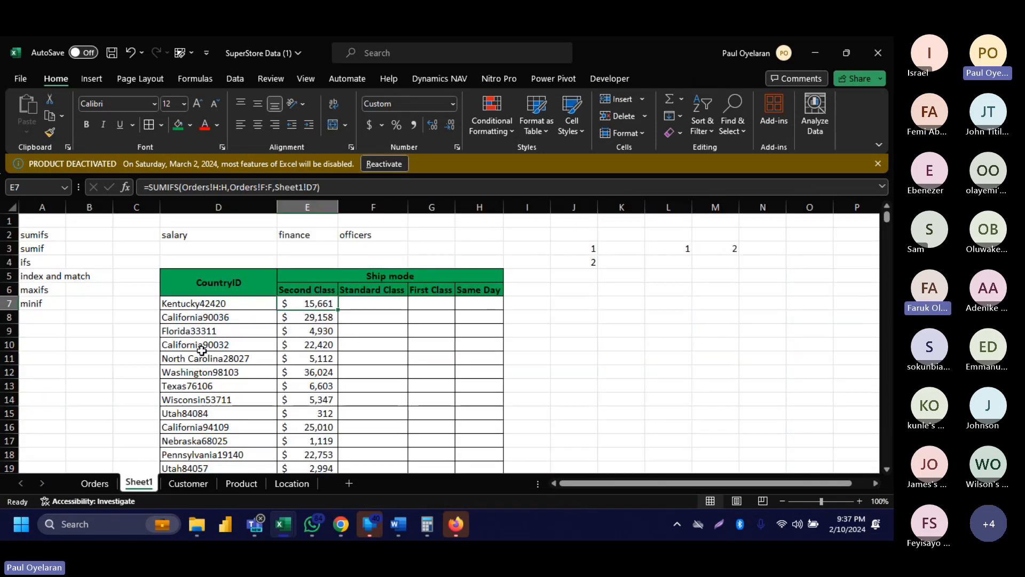
pyautogui.click(223, 302)
pyautogui.click(302, 304)
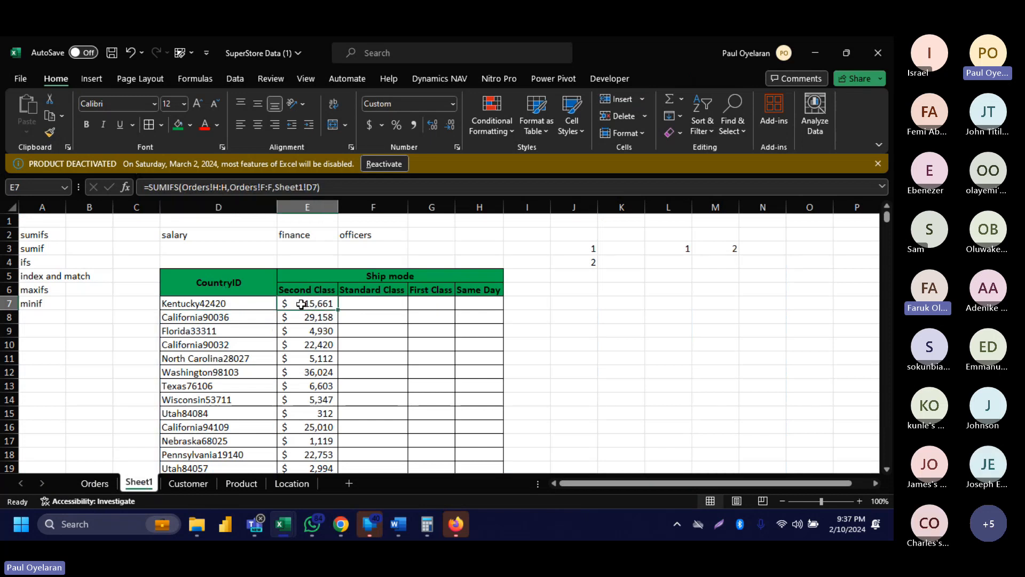
# Remove all filters from the Orders table with Ctrl+Shift+L.
pyautogui.click(96, 483)
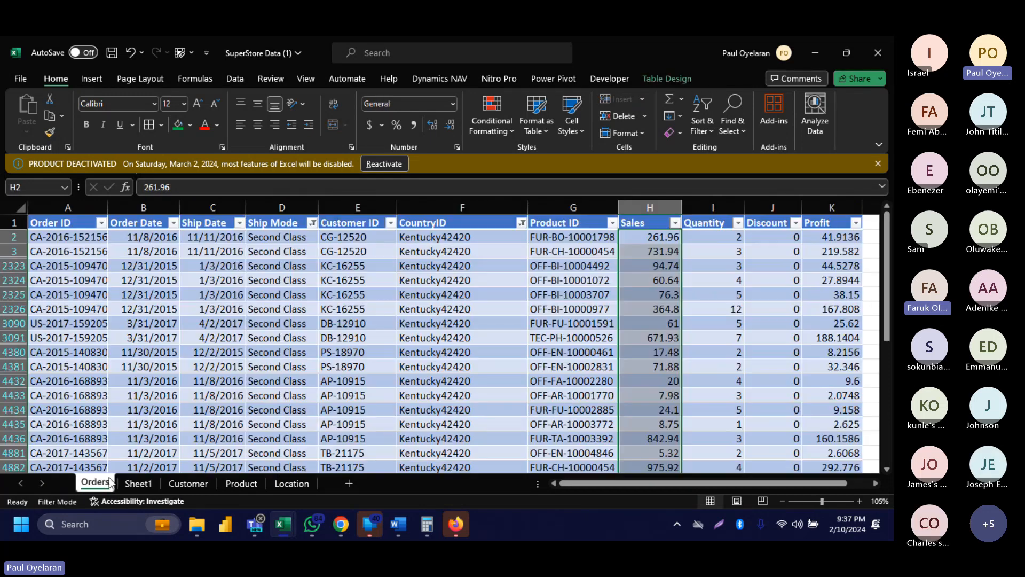
pyautogui.click(473, 270)
pyautogui.hotkey('ctrl', 'shift', 'l')
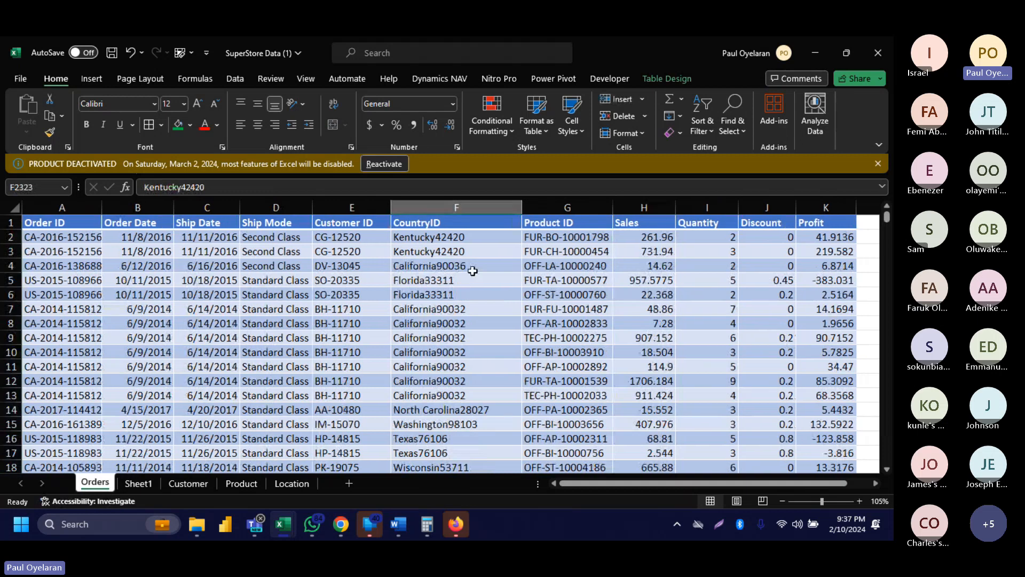
# Turn the Orders filter buttons back on and start searching CountryID for 'kentu'.
pyautogui.hotkey('ctrl', 'shift', 'l')
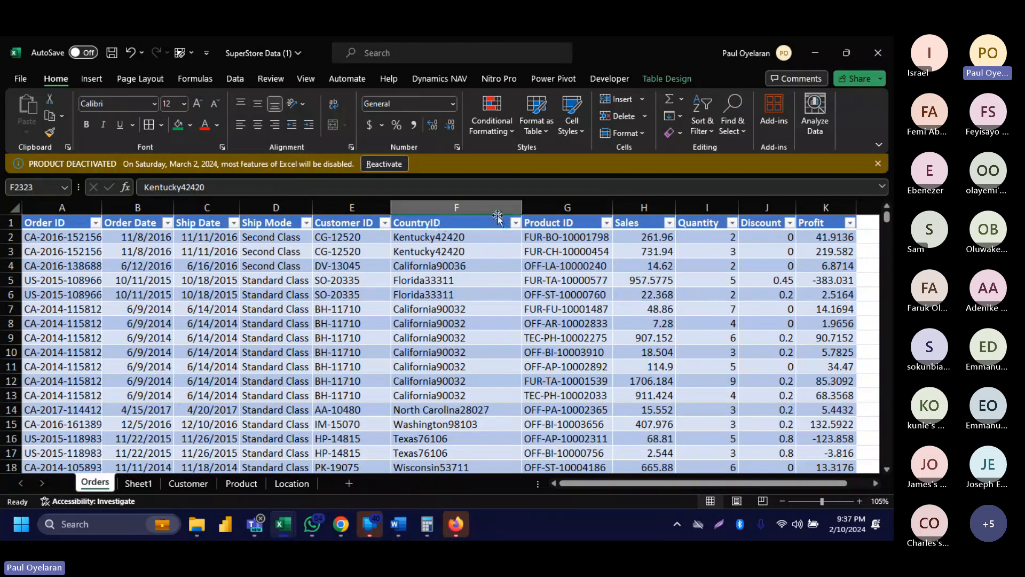
pyautogui.click(515, 223)
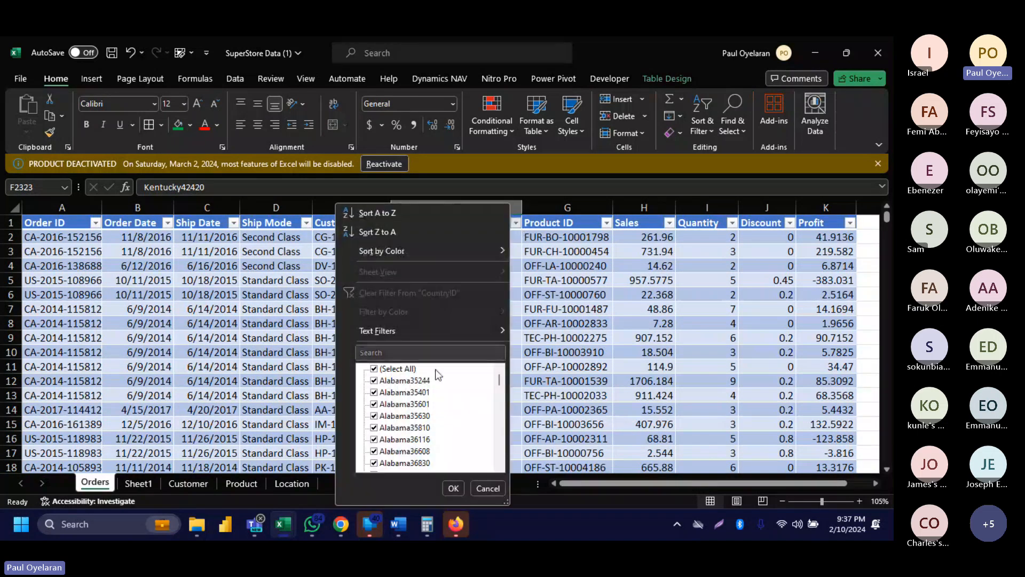
pyautogui.click(407, 369)
pyautogui.click(405, 352)
pyautogui.write('k')
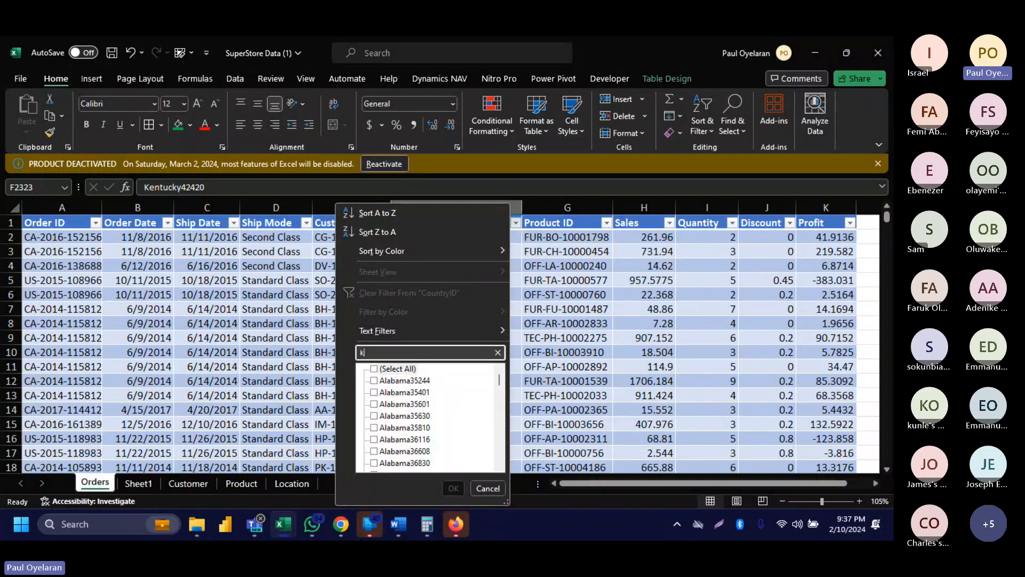
pyautogui.write('entu')
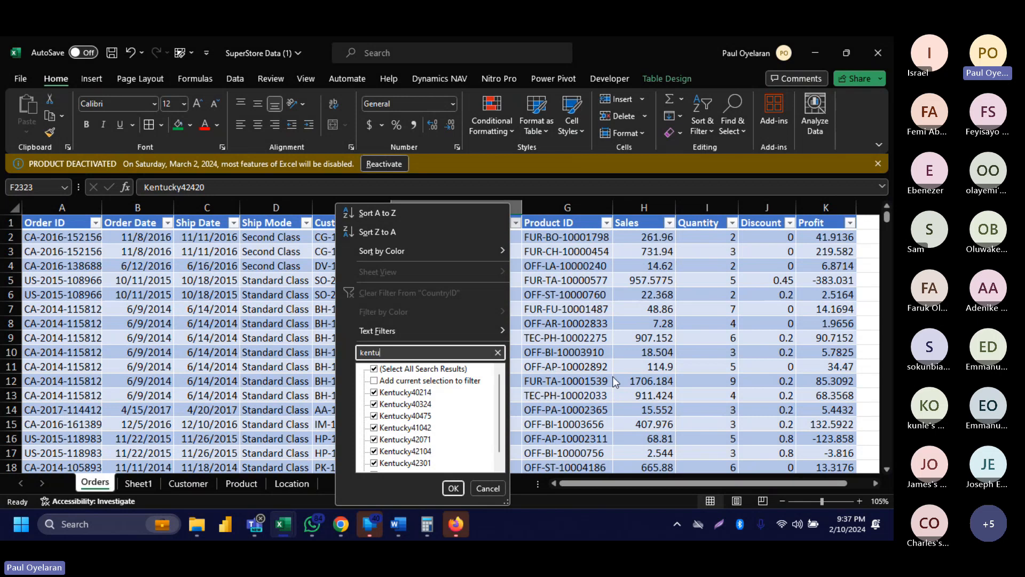
pyautogui.press('BackSpace')
pyautogui.press('BackSpace')
pyautogui.press('BackSpace')
pyautogui.press('BackSpace')
pyautogui.press('BackSpace')
# Copy Kentucky42420 from D7 and filter the Orders CountryID column to it.
pyautogui.click(138, 485)
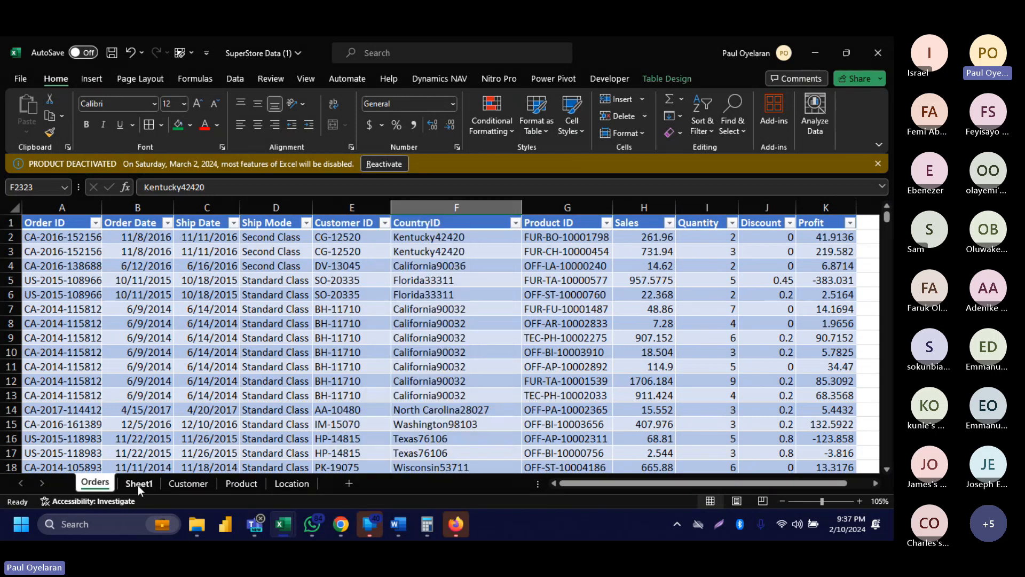
pyautogui.click(138, 485)
pyautogui.click(233, 307)
pyautogui.hotkey('ctrl', 'c')
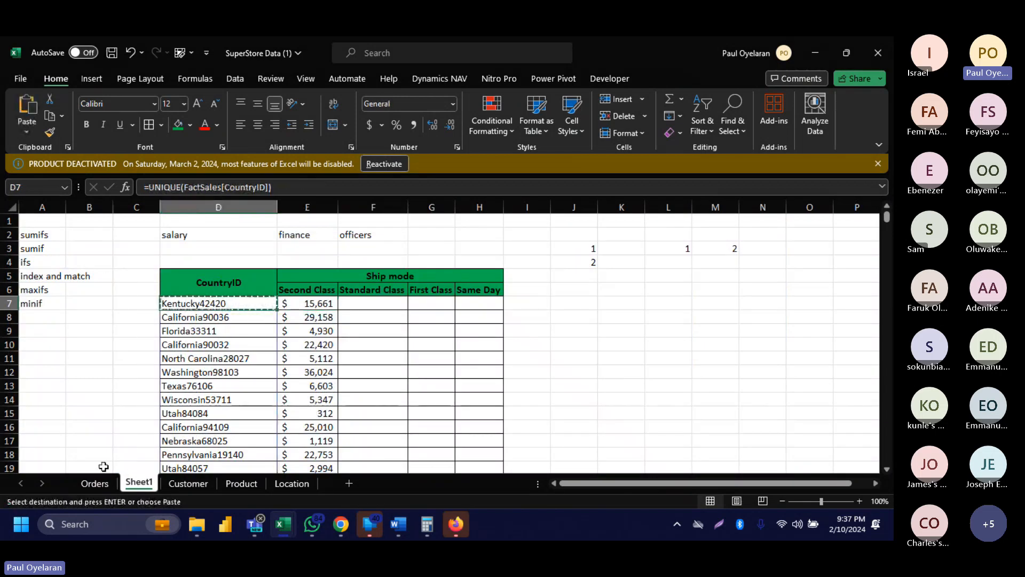
pyautogui.click(95, 483)
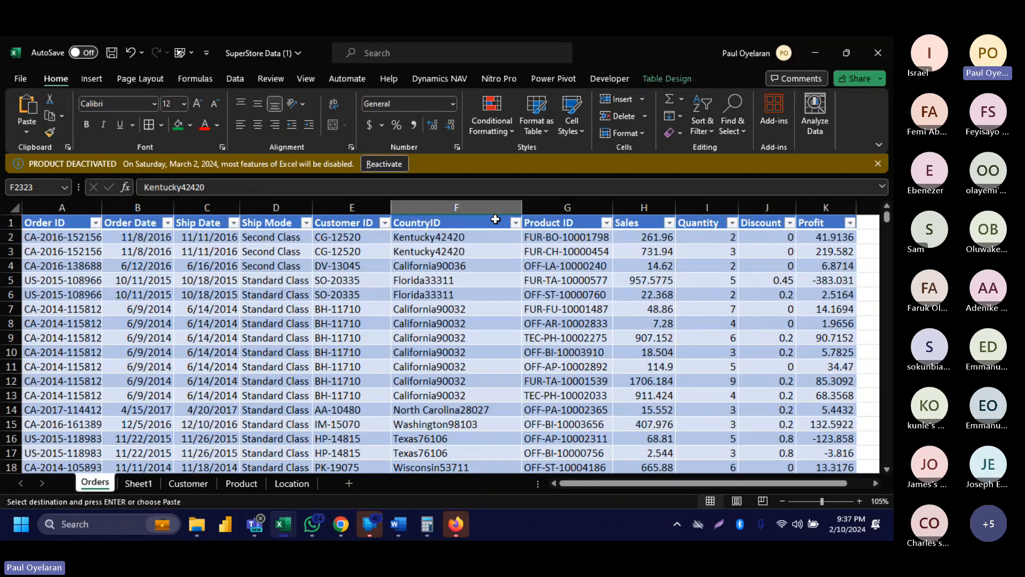
pyautogui.click(515, 223)
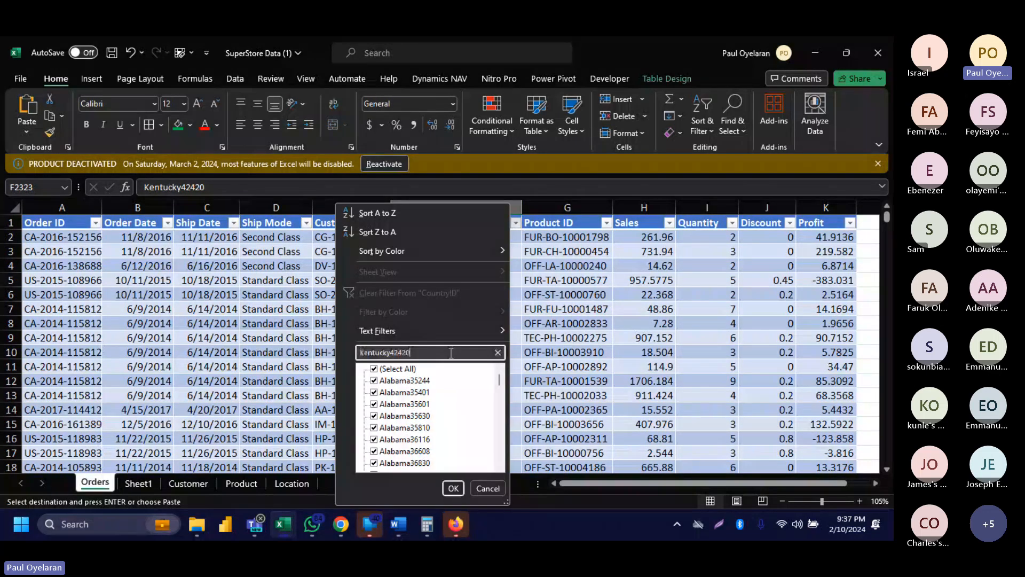
pyautogui.click(451, 353)
pyautogui.hotkey('ctrl', 'v')
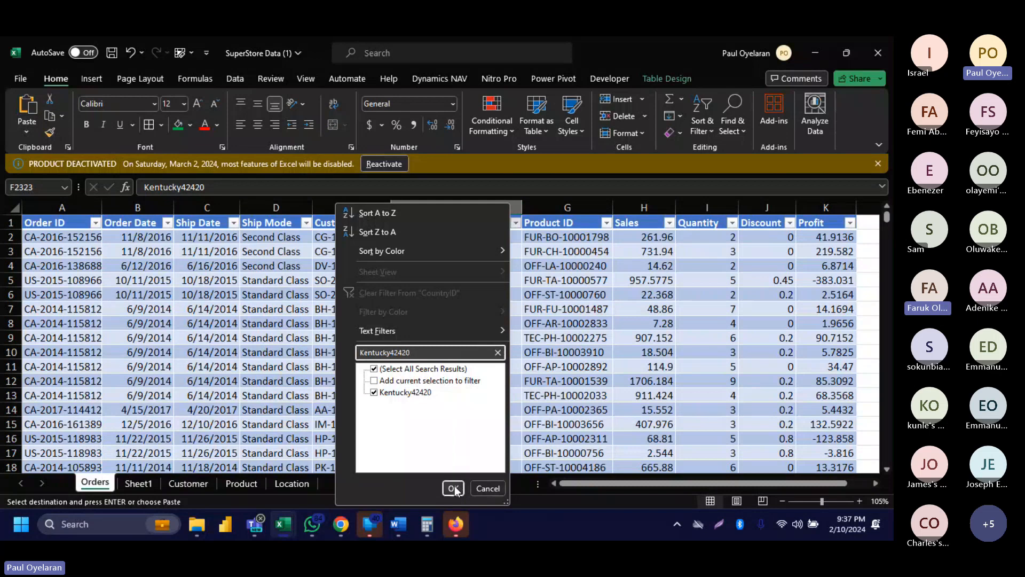
pyautogui.click(453, 488)
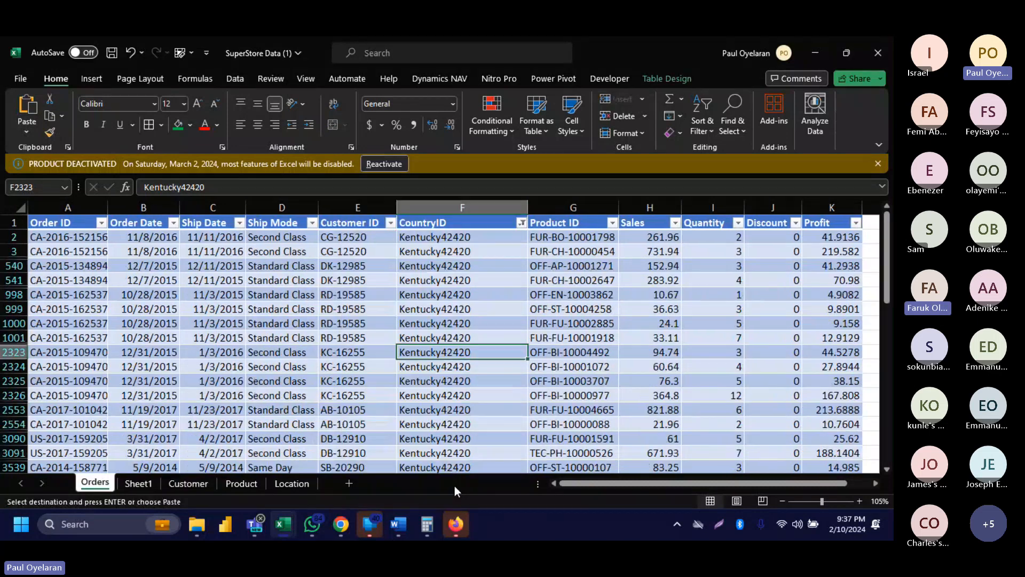
# Keep only Second Class ship mode and select the Sales values, summing 6,619.9.
pyautogui.click(312, 222)
pyautogui.click(193, 369)
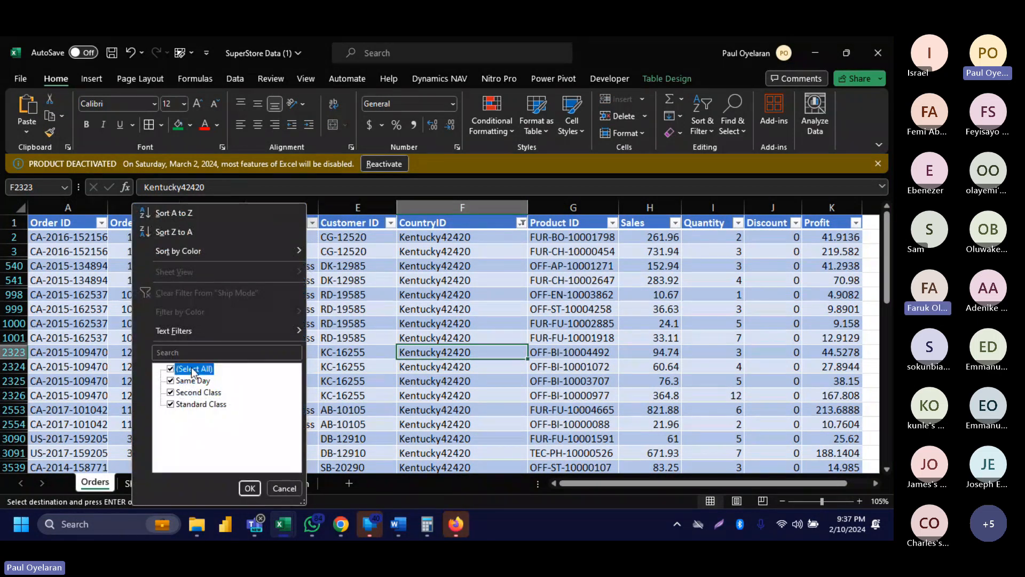
pyautogui.click(197, 392)
pyautogui.click(249, 488)
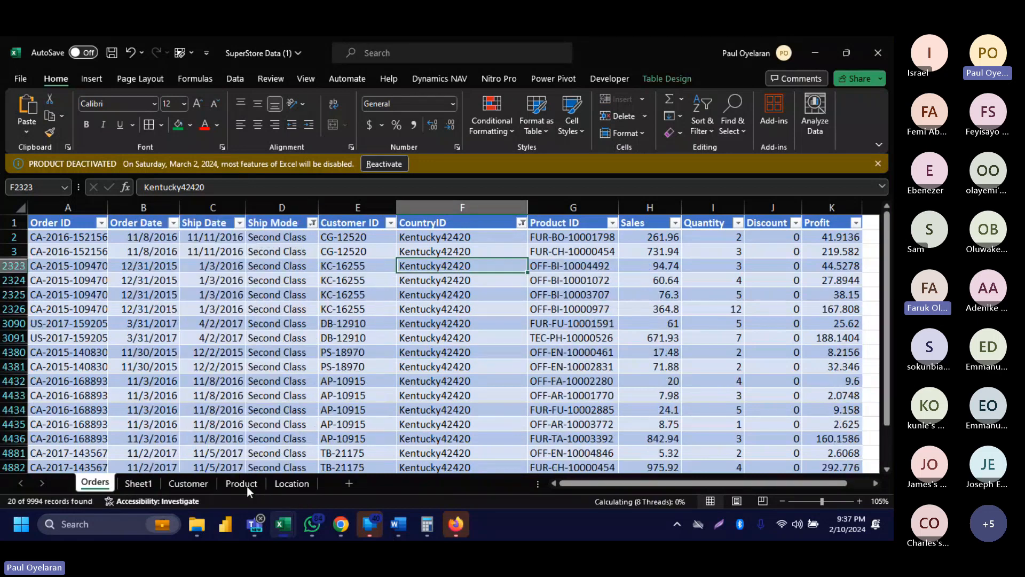
pyautogui.hscroll(3, 512, 390)
pyautogui.scroll(-5, 512, 391)
pyautogui.scroll(5, 512, 390)
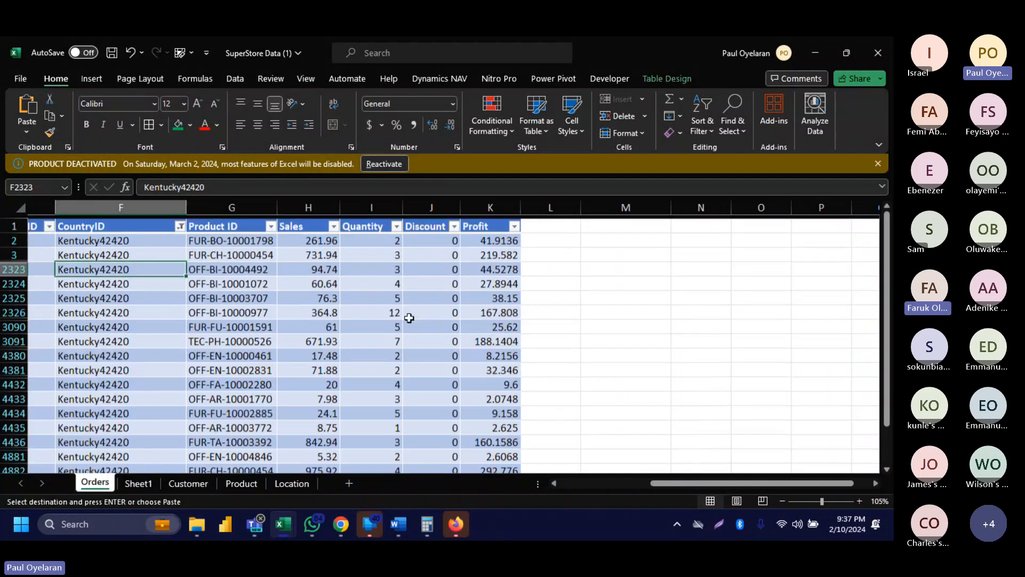
pyautogui.moveTo(315, 237); pyautogui.dragTo(319, 461)
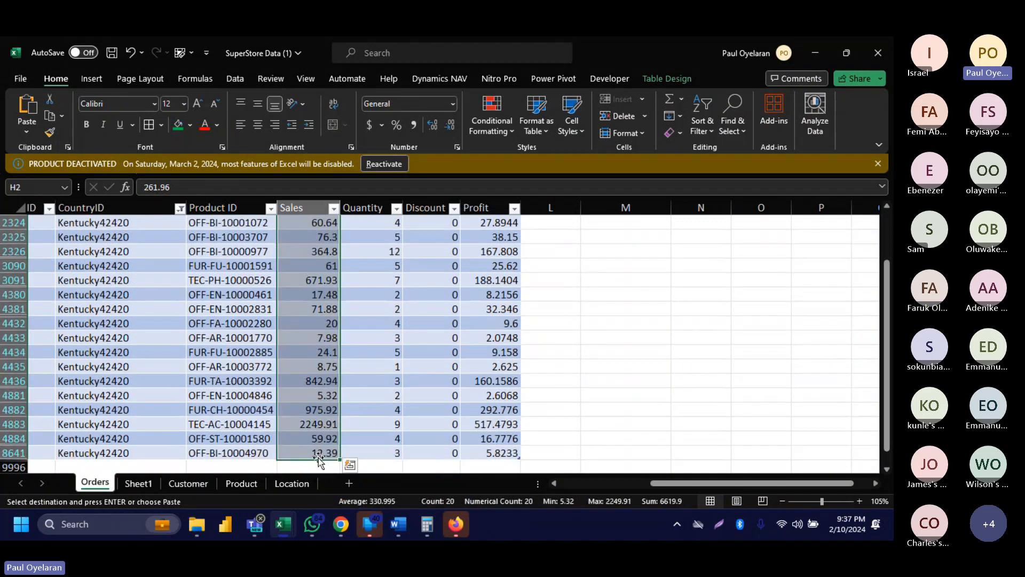
# Clear the old Second Class results from E7 down column E.
pyautogui.click(130, 484)
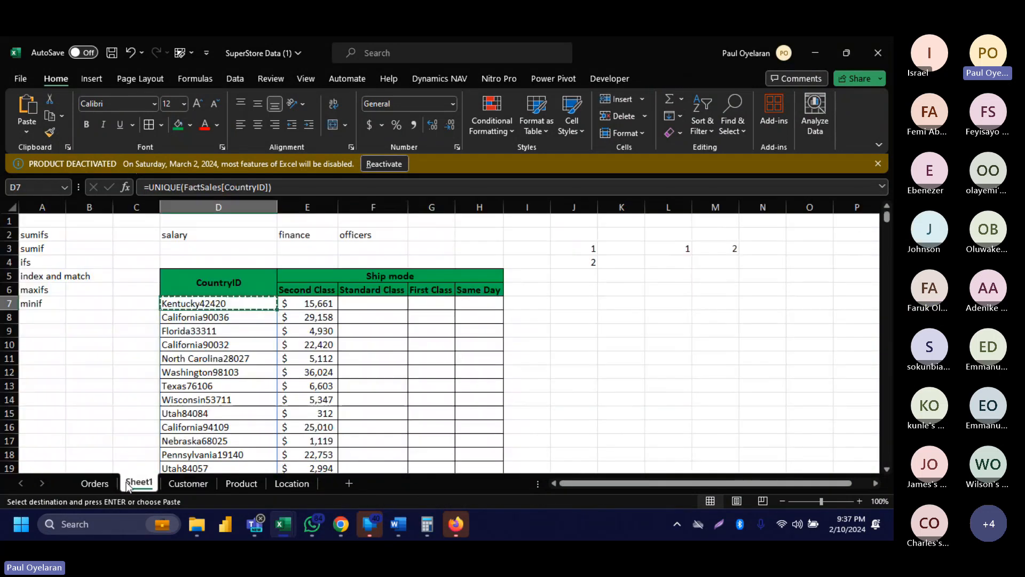
pyautogui.click(318, 308)
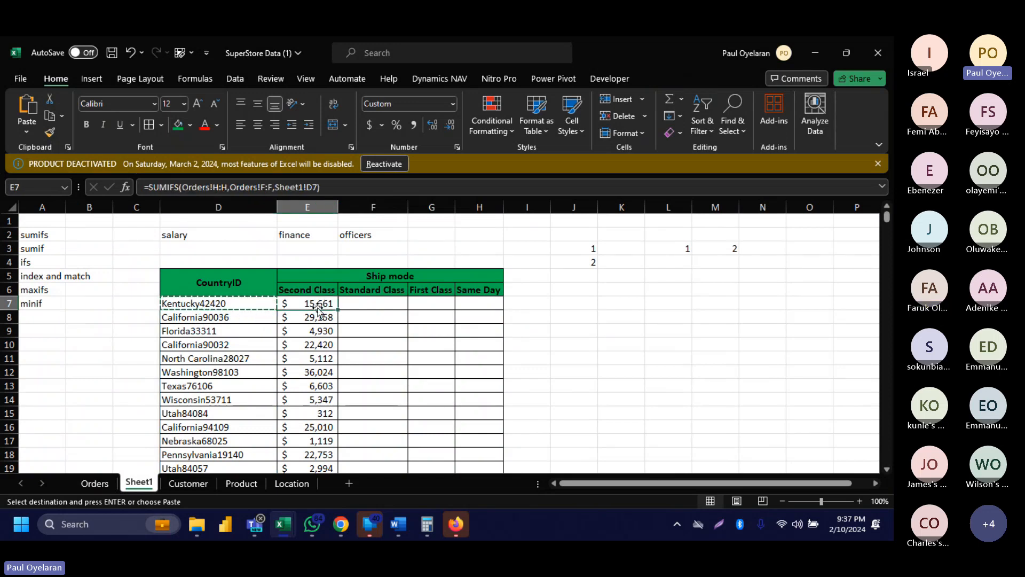
pyautogui.write('=')
pyautogui.press('Escape')
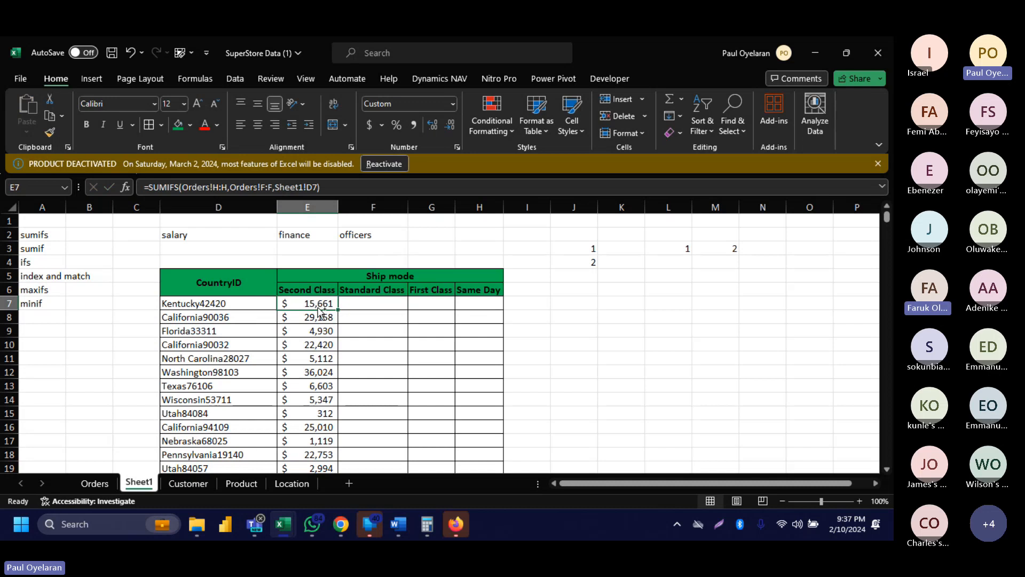
pyautogui.hotkey('ctrl', 'shift', 'Down')
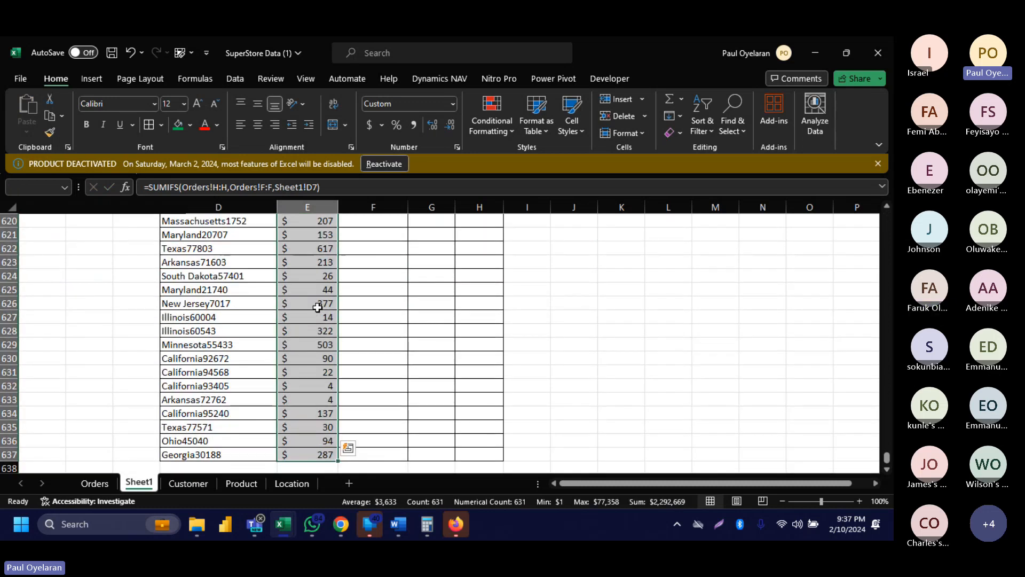
pyautogui.hotkey('ctrl', 'BackSpace')
# Enter =SUMIFS(Orders!H:H,Orders!F:F,Sheet1!D7) in E7, showing $15,661.
pyautogui.click(319, 308)
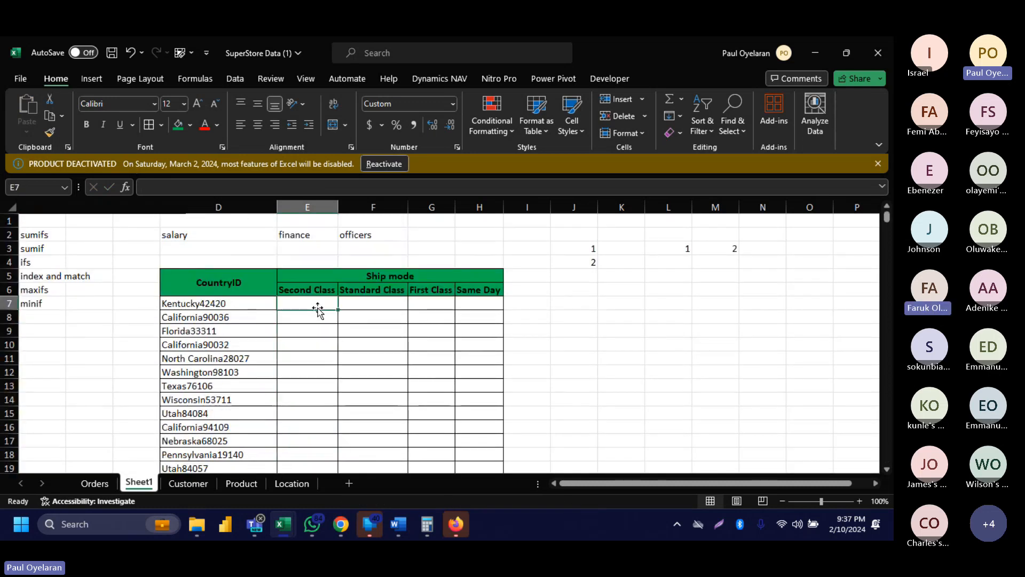
pyautogui.write('=sumif')
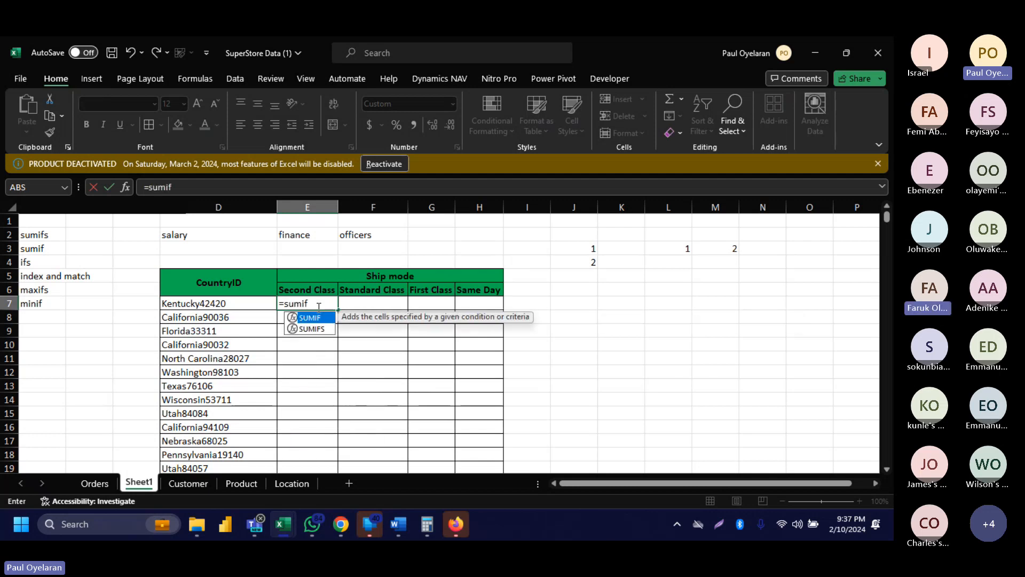
pyautogui.write('s')
pyautogui.press('Tab')
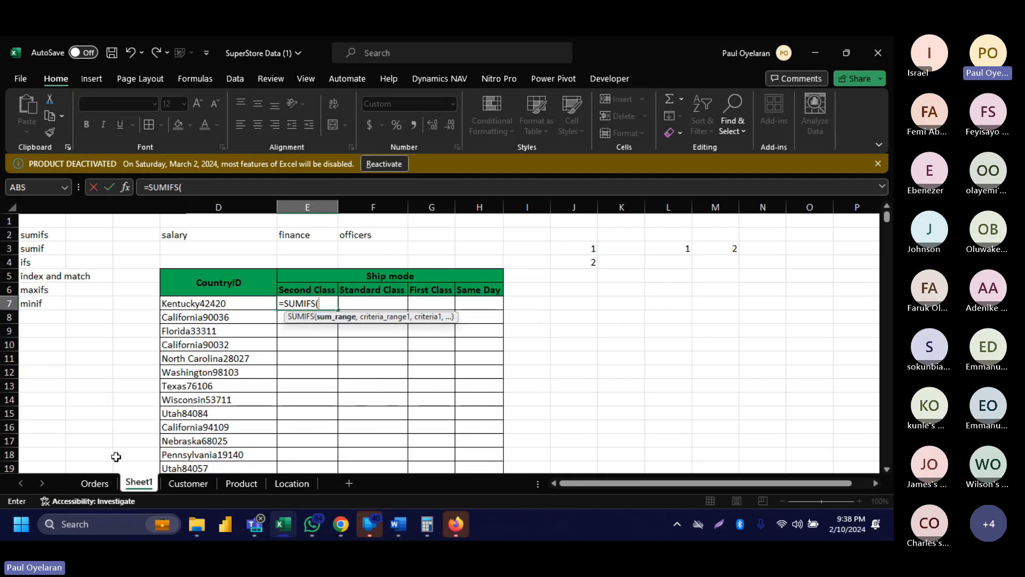
pyautogui.click(95, 483)
pyautogui.click(364, 202)
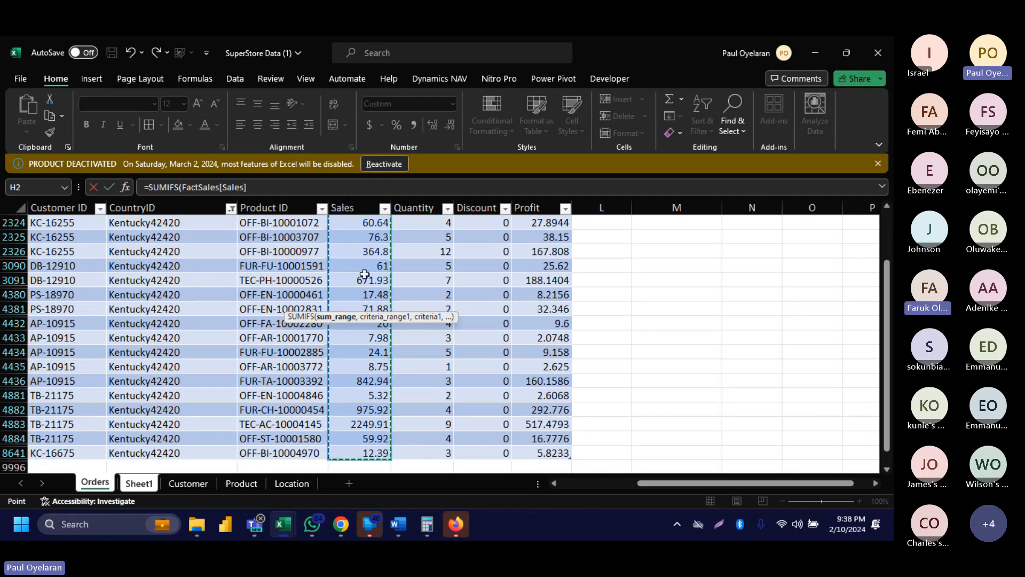
pyautogui.moveTo(890, 283); pyautogui.dragTo(886, 213)
pyautogui.click(361, 207)
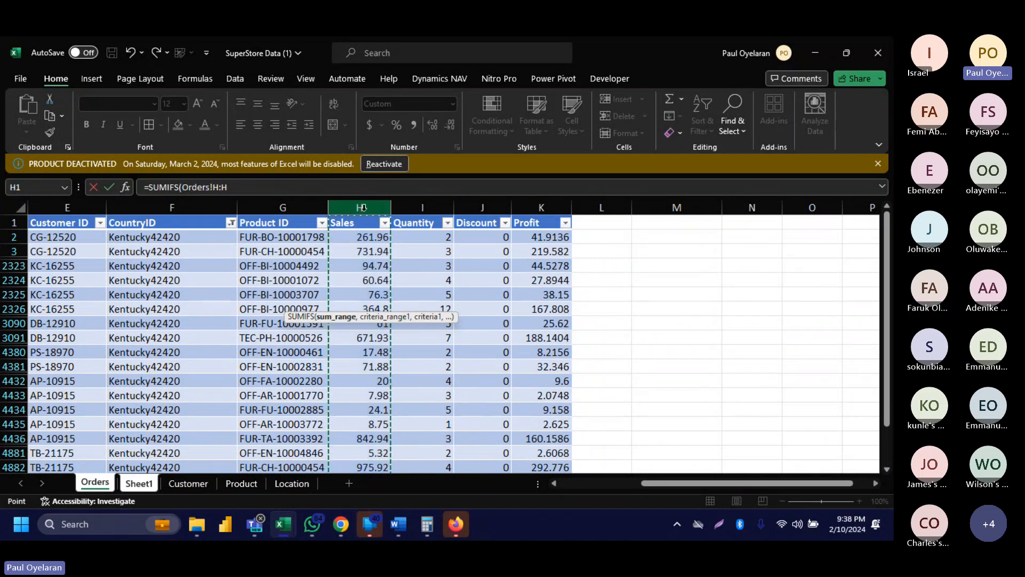
pyautogui.write(',')
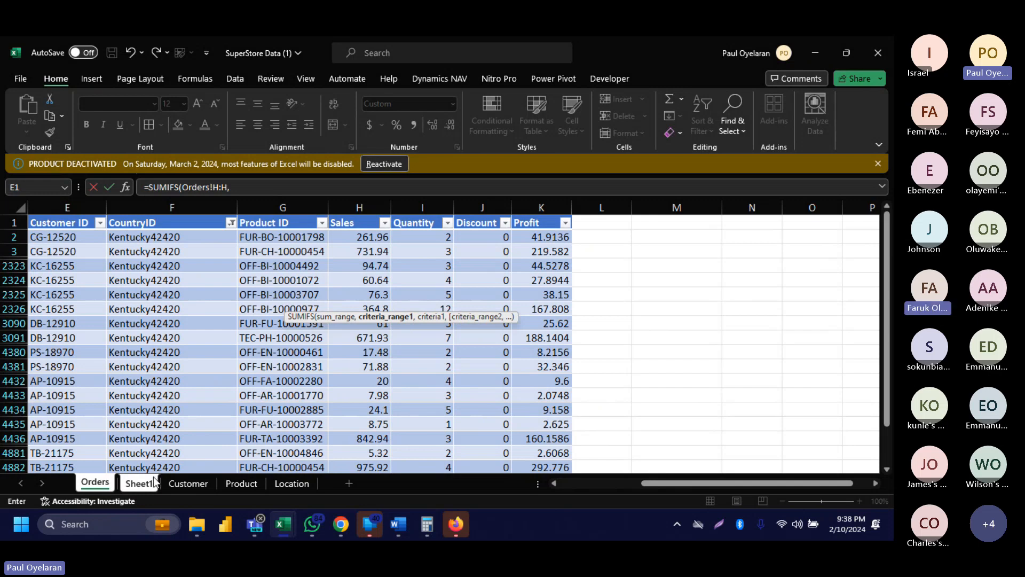
pyautogui.click(180, 207)
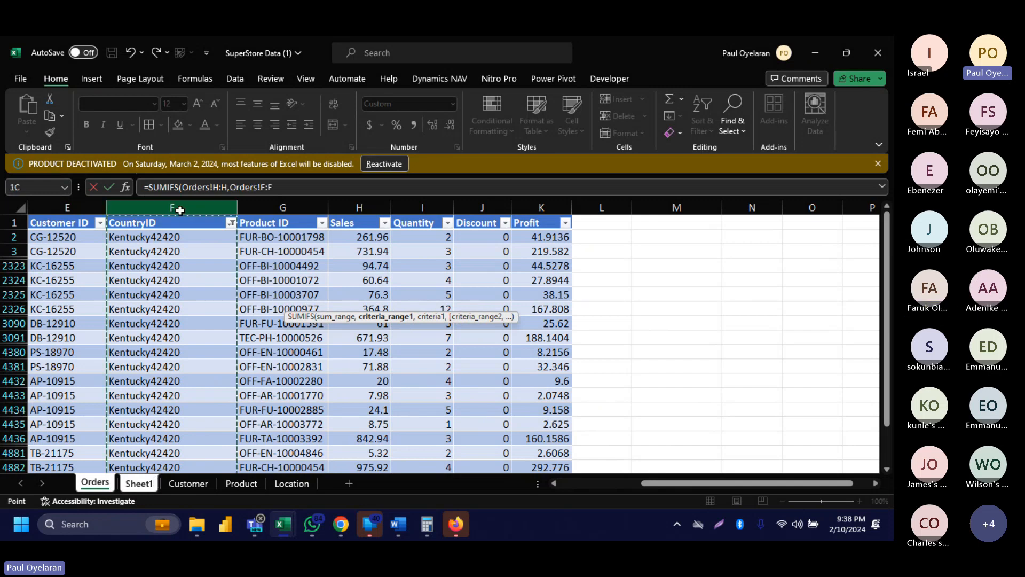
pyautogui.write(',')
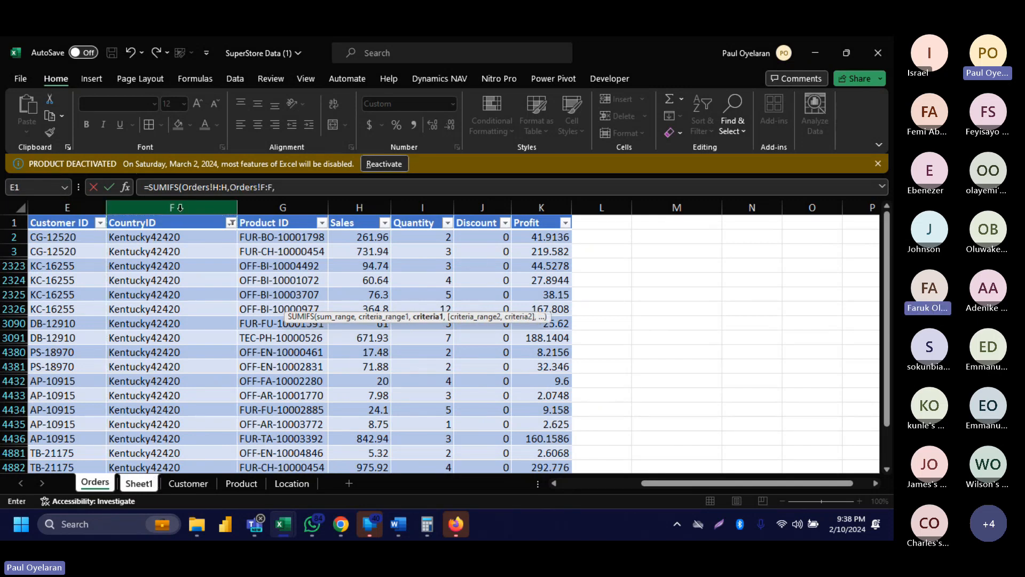
pyautogui.click(138, 483)
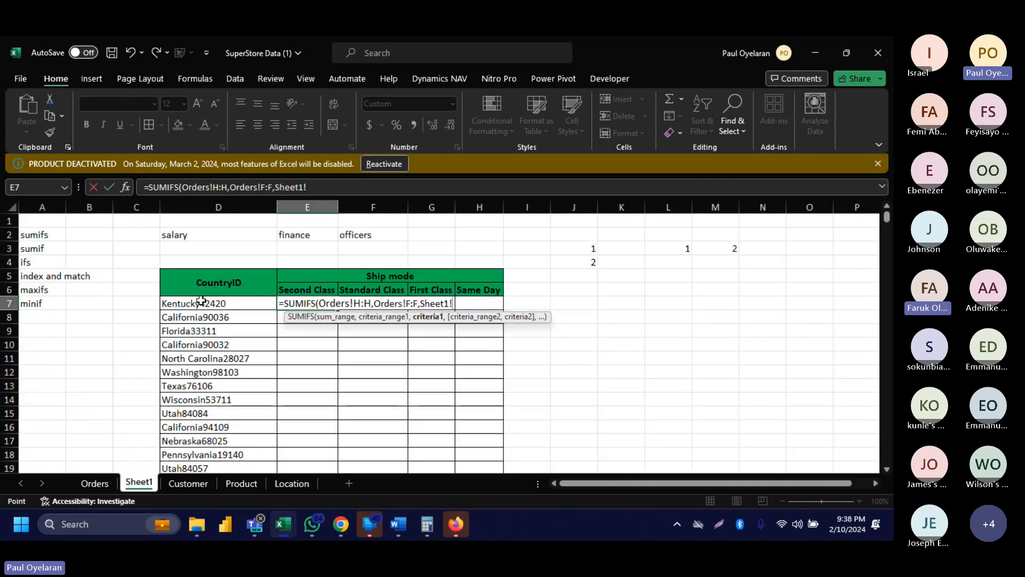
pyautogui.click(202, 302)
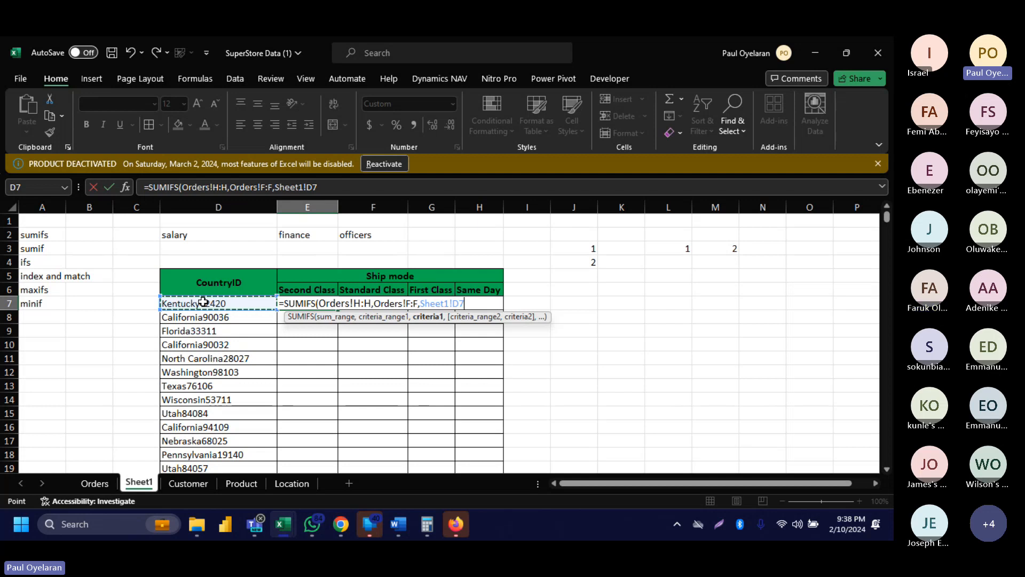
pyautogui.press('Return')
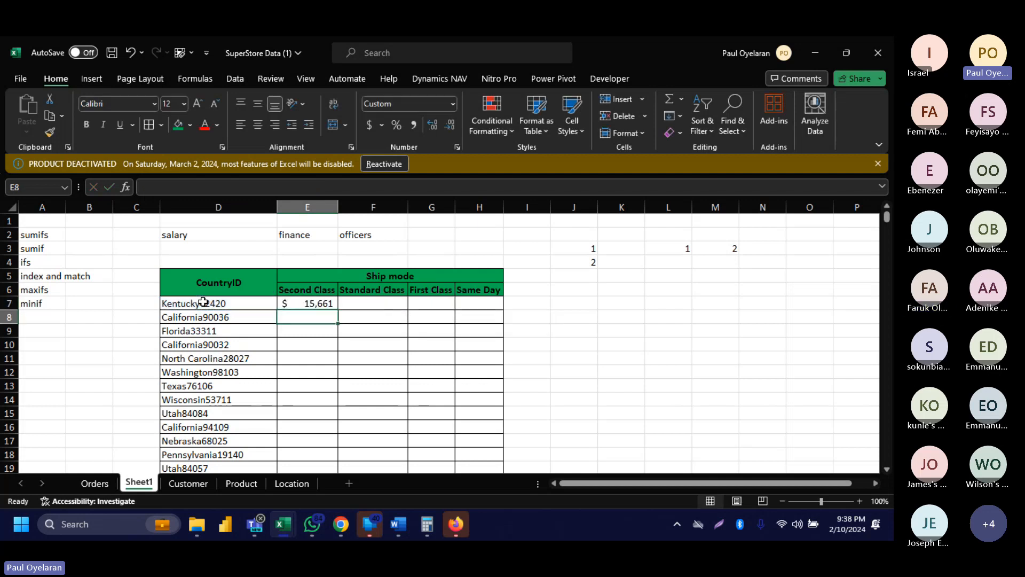
pyautogui.click(309, 303)
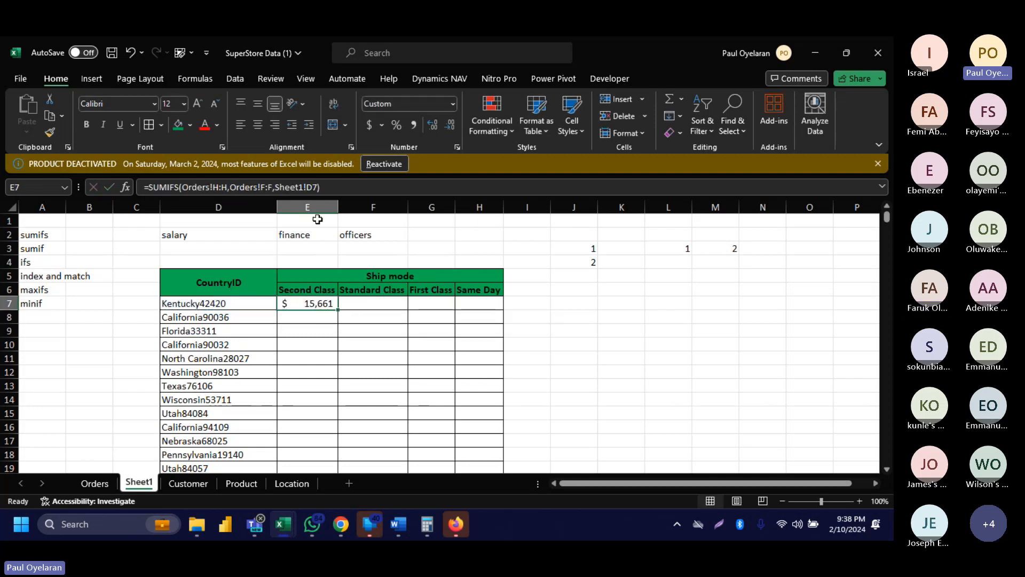
# Add Orders!D:D matched against Sheet1!E6 as E7's second SUMIFS condition, giving $6,620.
pyautogui.click(320, 187)
pyautogui.write(',')
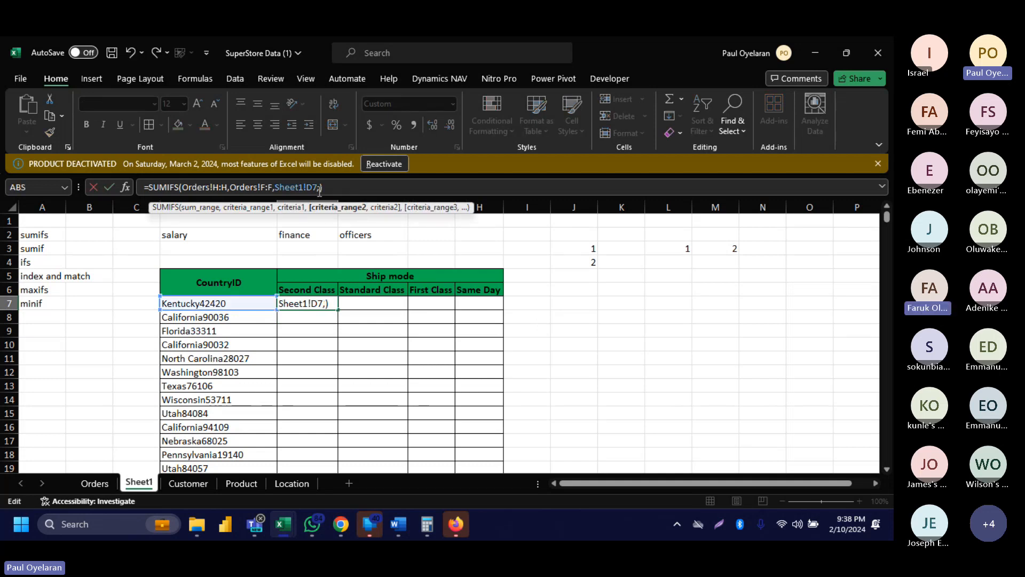
pyautogui.click(96, 483)
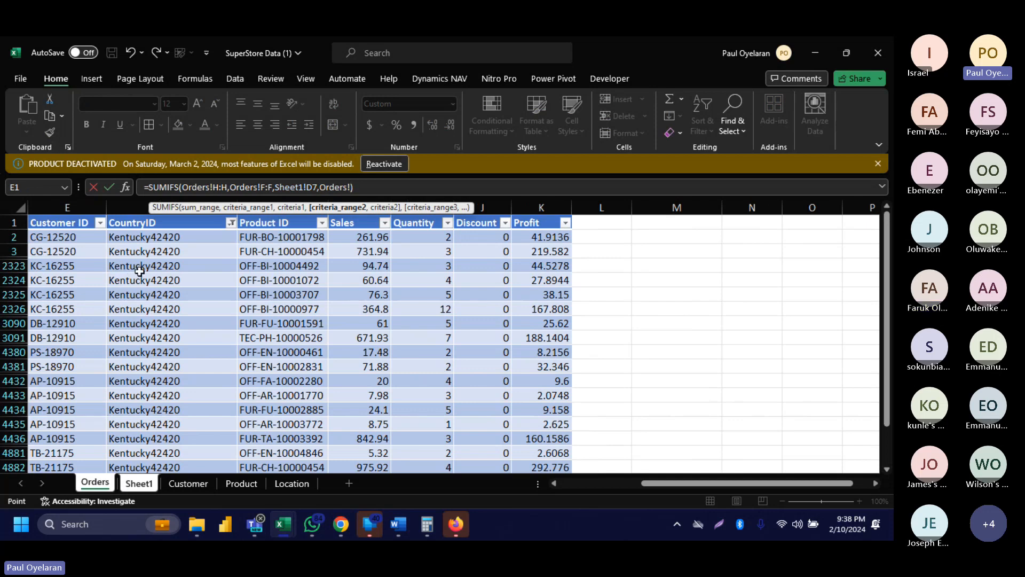
pyautogui.hscroll(-3, 139, 271)
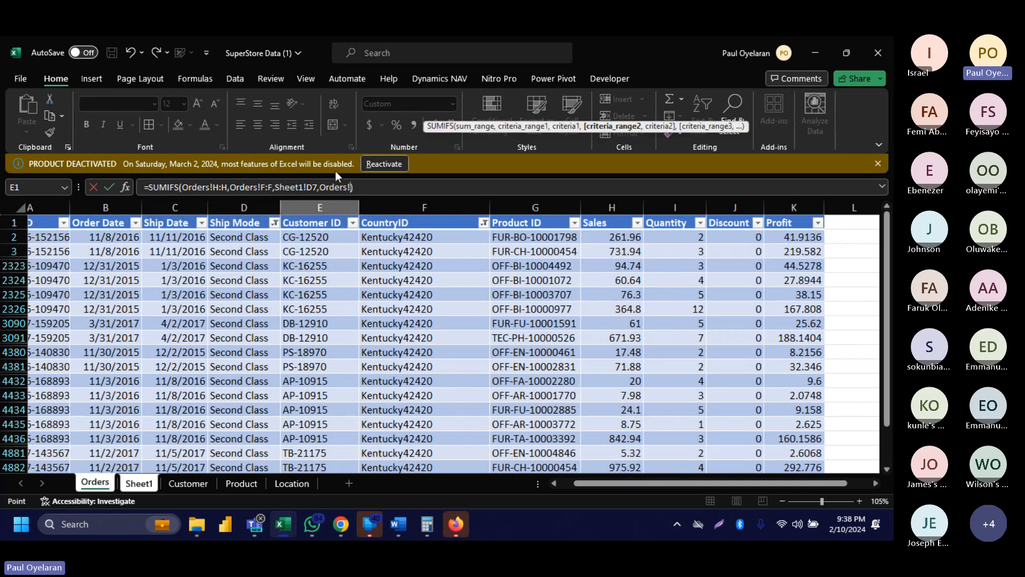
pyautogui.click(227, 208)
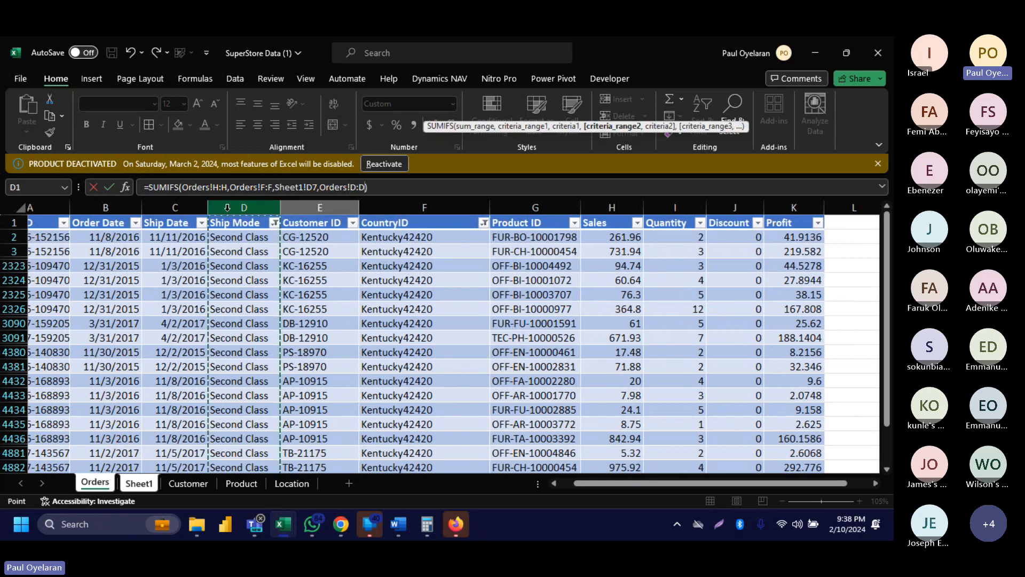
pyautogui.write(',')
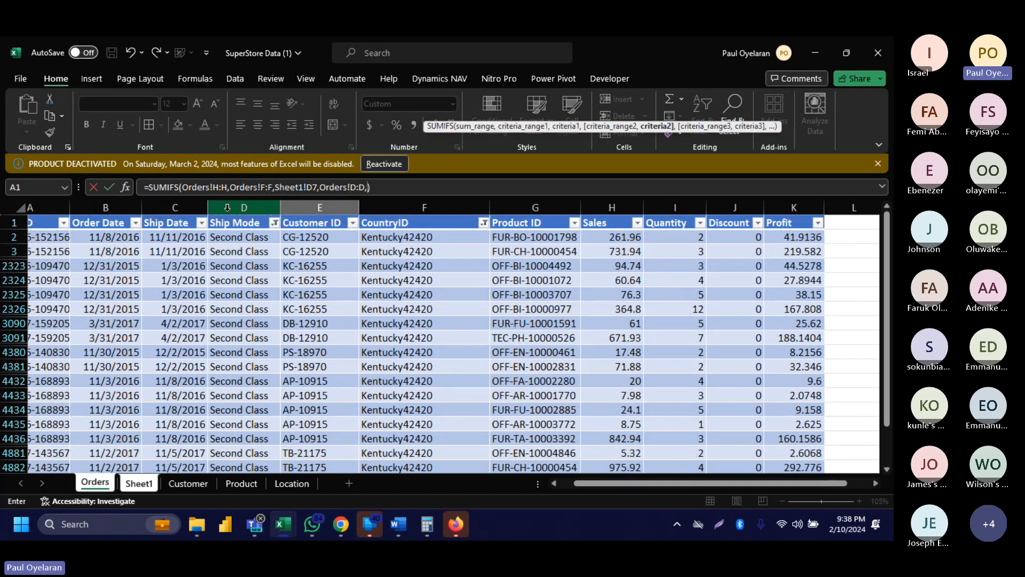
pyautogui.click(149, 485)
pyautogui.click(307, 289)
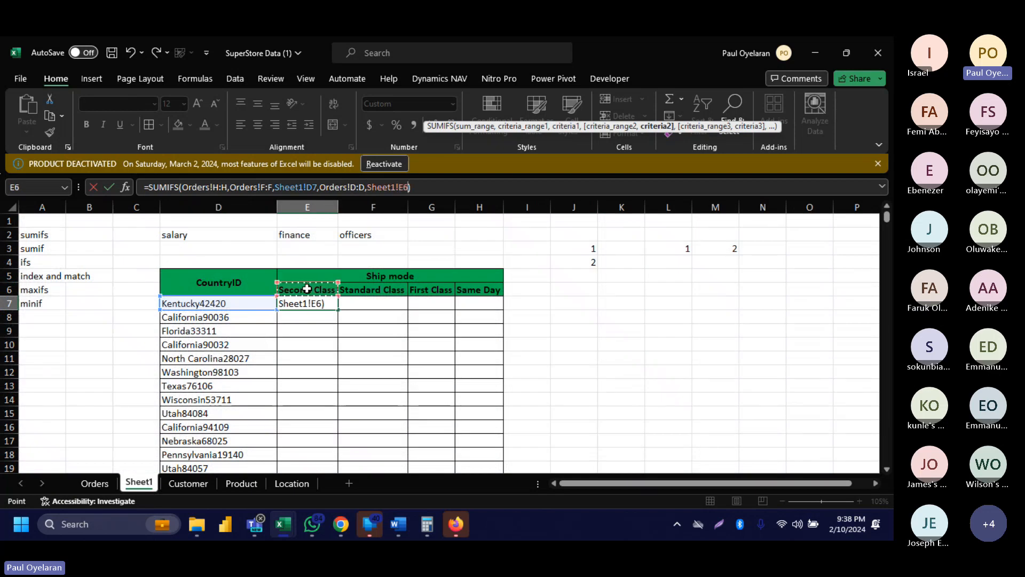
pyautogui.press('Return')
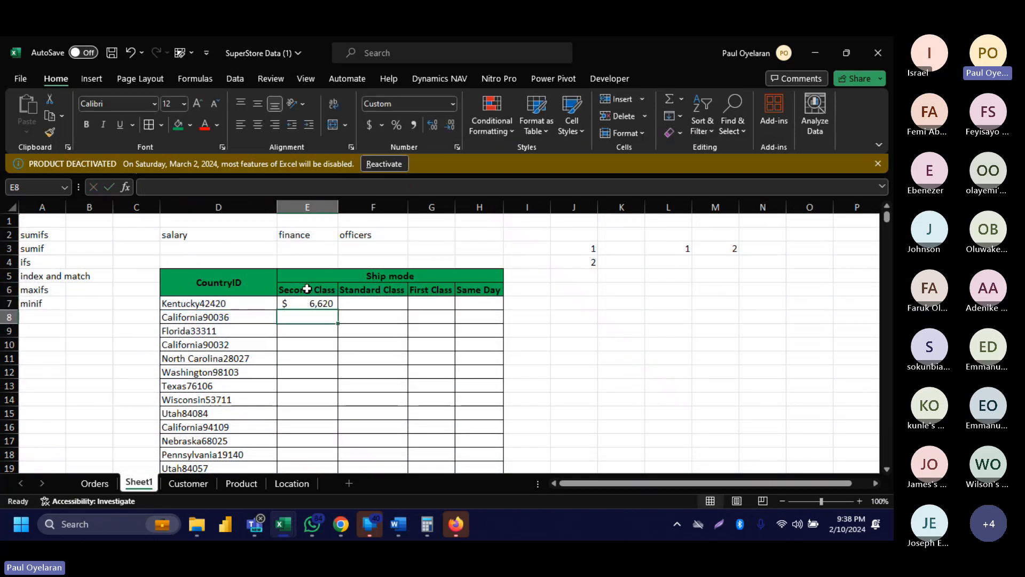
# Fill the two-condition formula from E7 down column E.
pyautogui.click(331, 303)
pyautogui.doubleClick(337, 310)
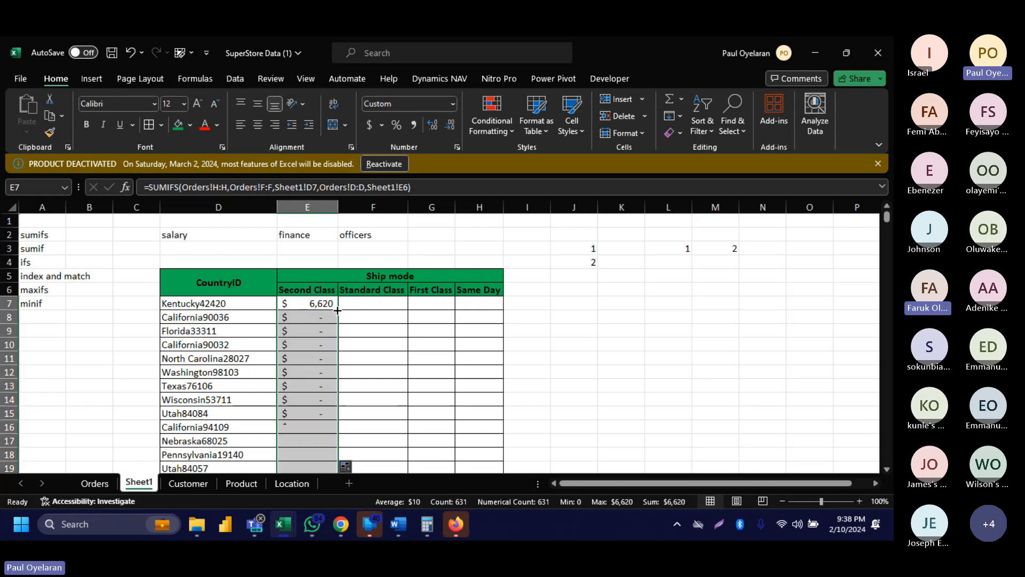
pyautogui.click(330, 307)
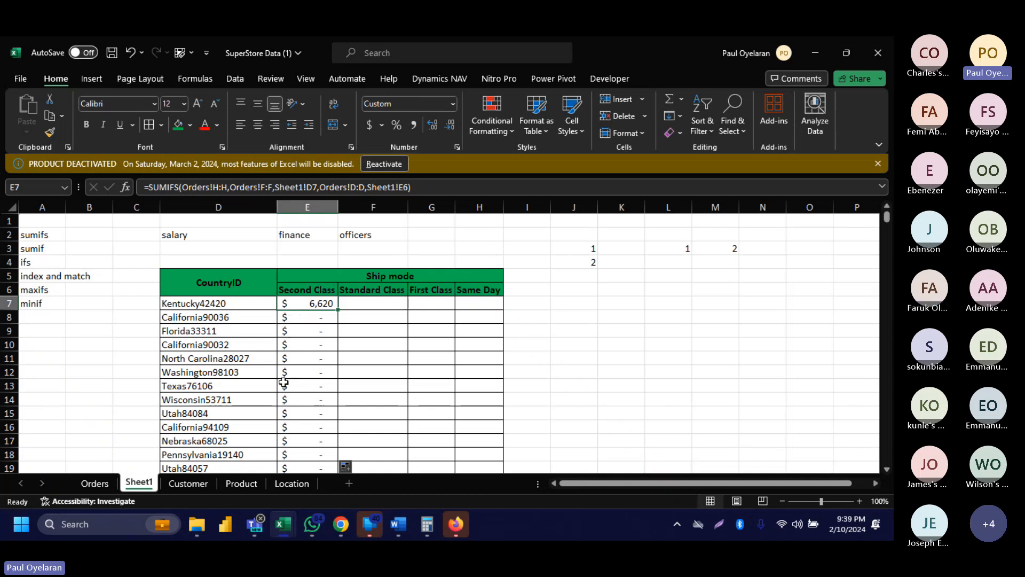
# Check E8's result and copy the California90036 country ID from D8.
pyautogui.scroll(-20, 284, 383)
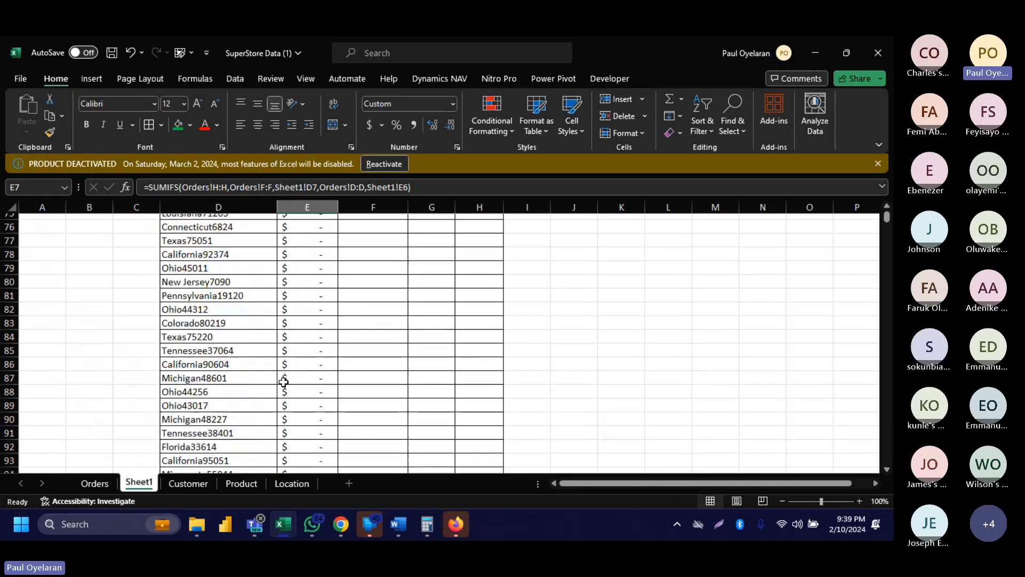
pyautogui.scroll(-4, 283, 382)
pyautogui.scroll(20, 295, 382)
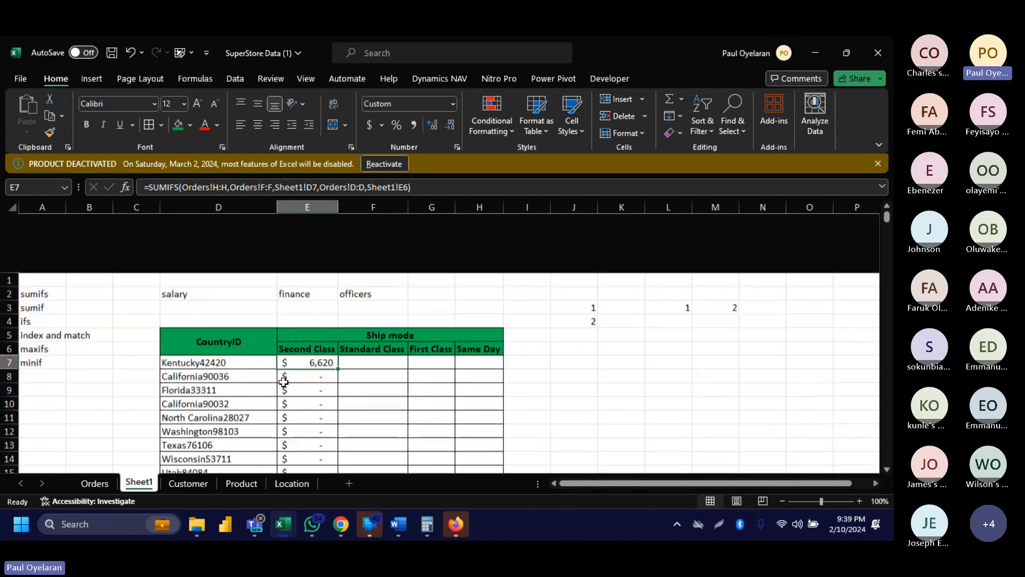
pyautogui.click(299, 312)
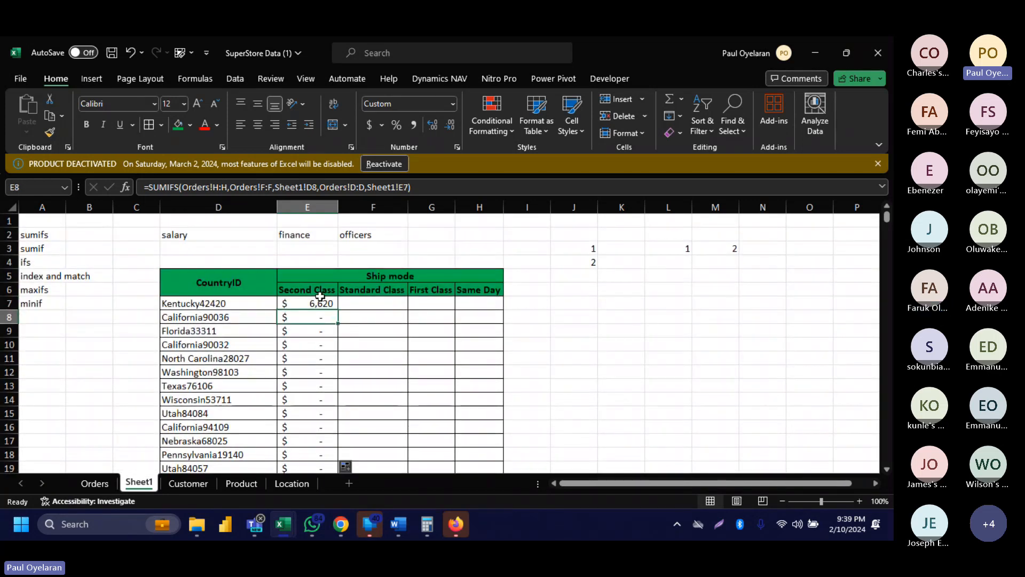
pyautogui.click(194, 316)
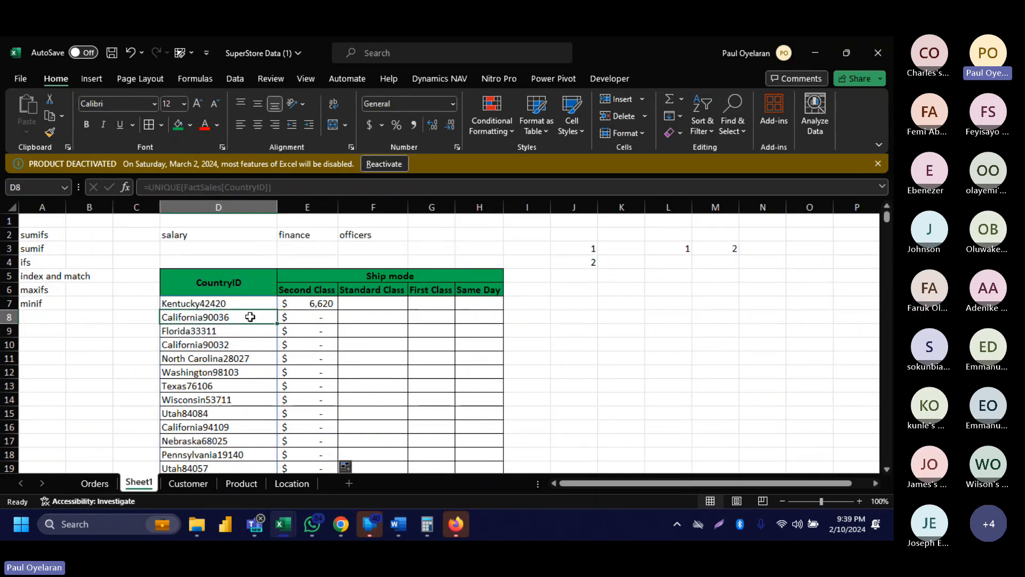
pyautogui.hotkey('ctrl', 'c')
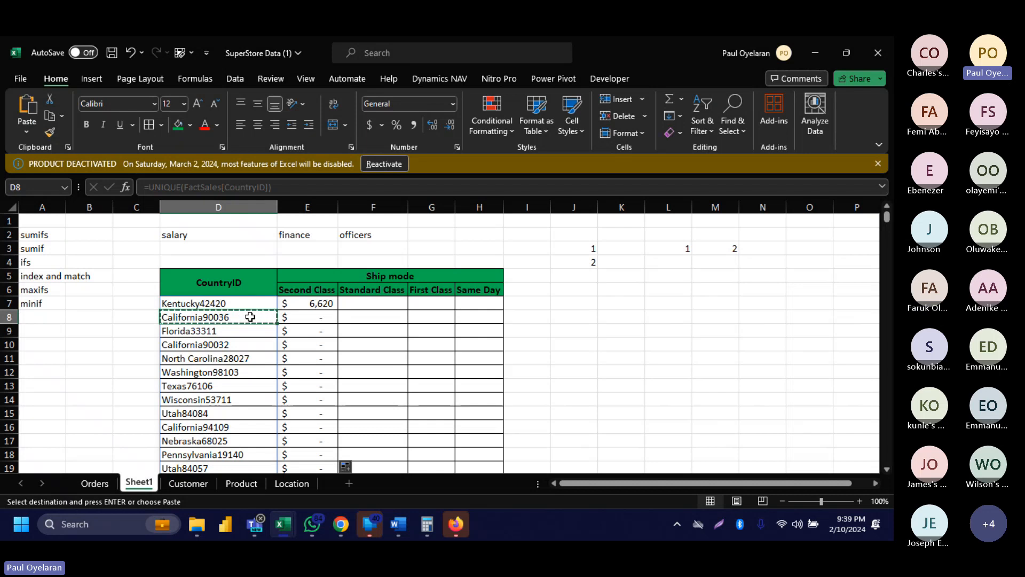
# Clear the Ship Mode filter and filter Orders CountryID to California90036.
pyautogui.click(94, 484)
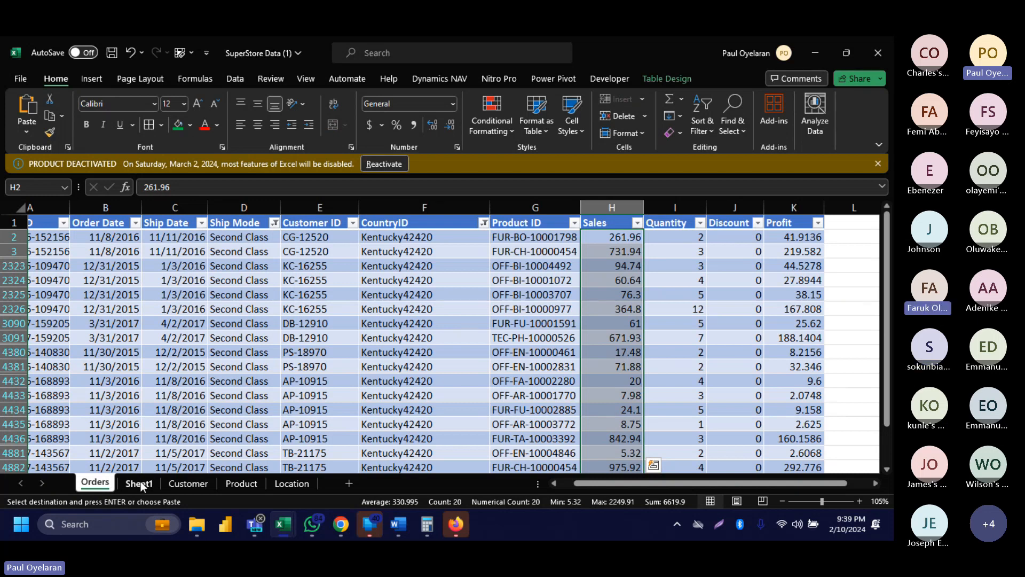
pyautogui.click(276, 223)
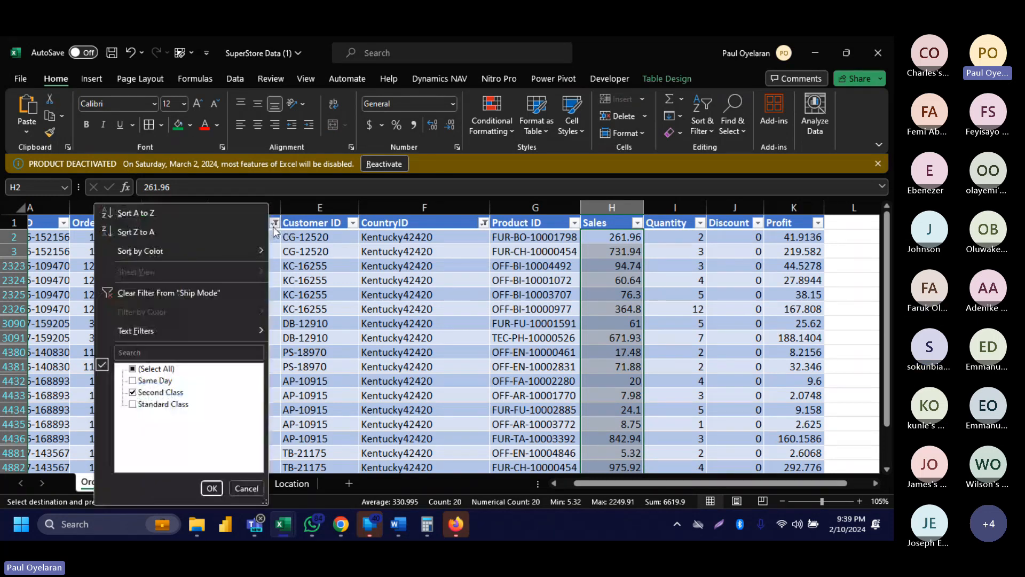
pyautogui.click(200, 291)
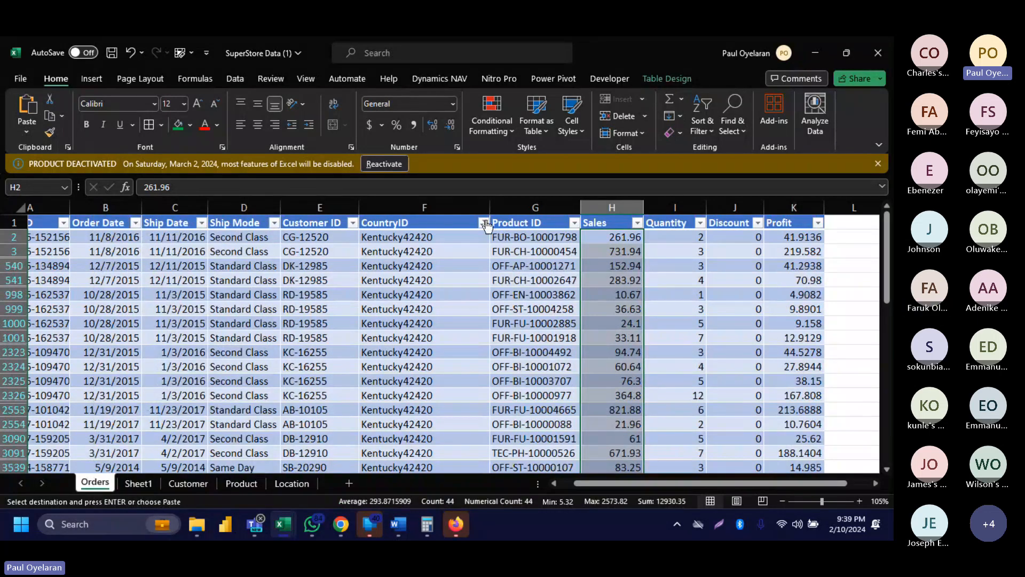
pyautogui.click(484, 222)
pyautogui.click(387, 351)
pyautogui.hotkey('ctrl', 'v')
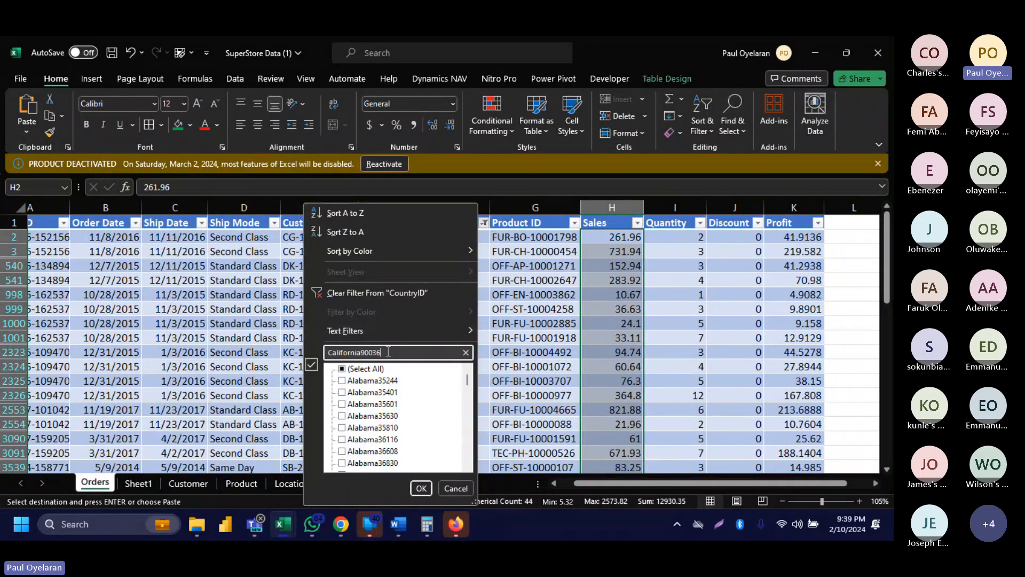
pyautogui.click(421, 488)
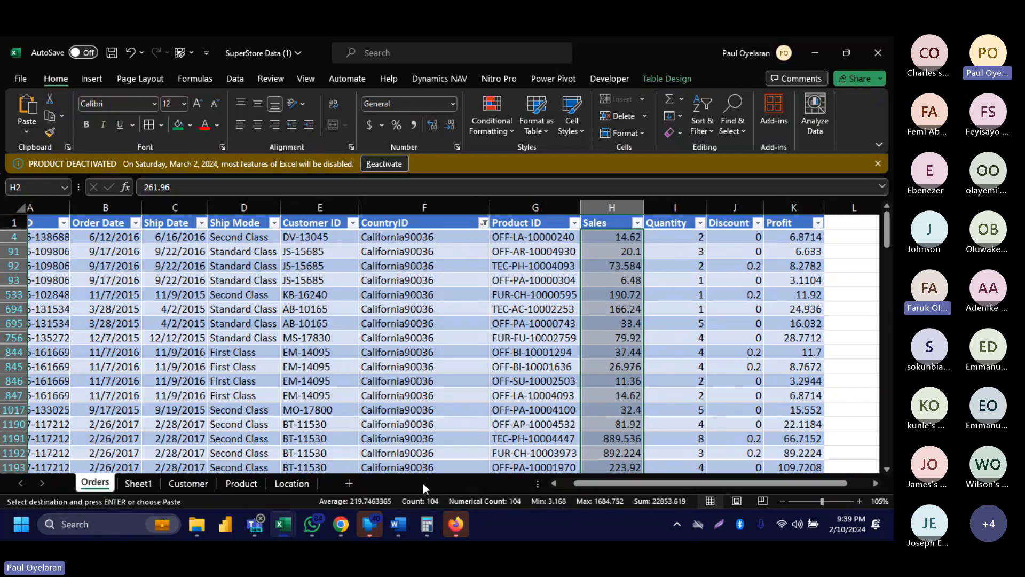
pyautogui.click(274, 222)
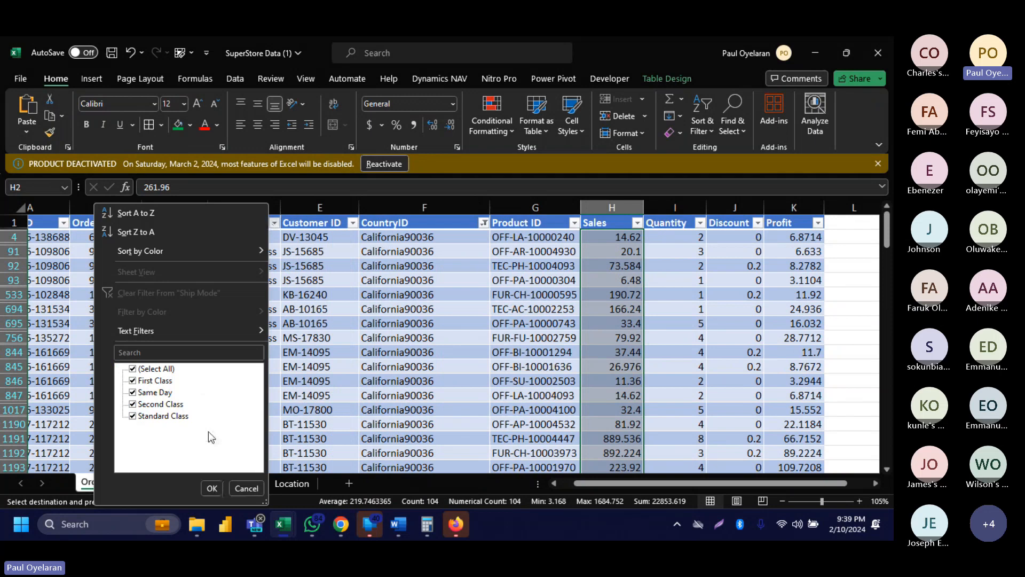
pyautogui.press('Escape')
pyautogui.click(137, 489)
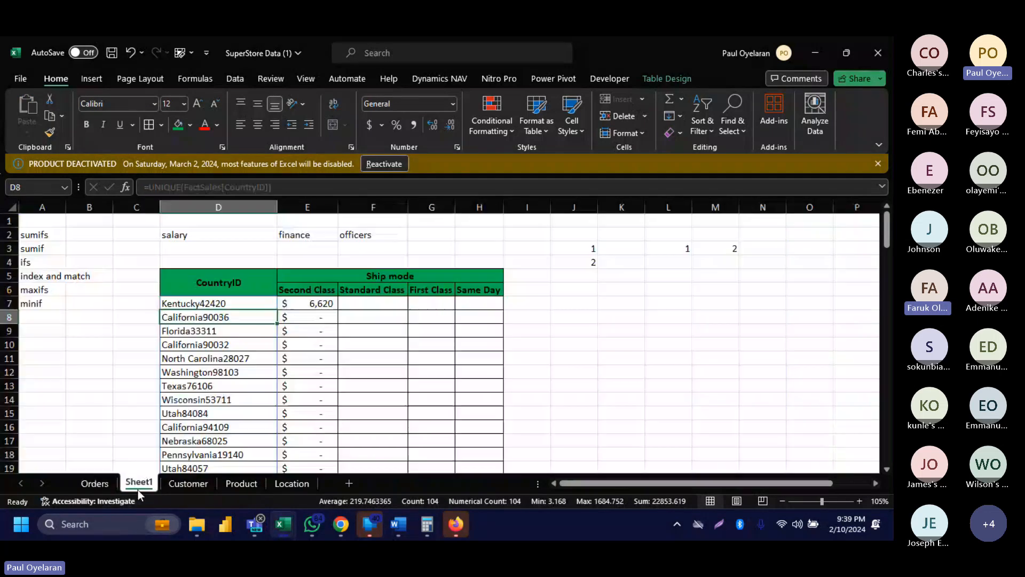
# Inspect the E7 and E8 formulas against the E6 headers and add a $ in E8's reference.
pyautogui.click(308, 317)
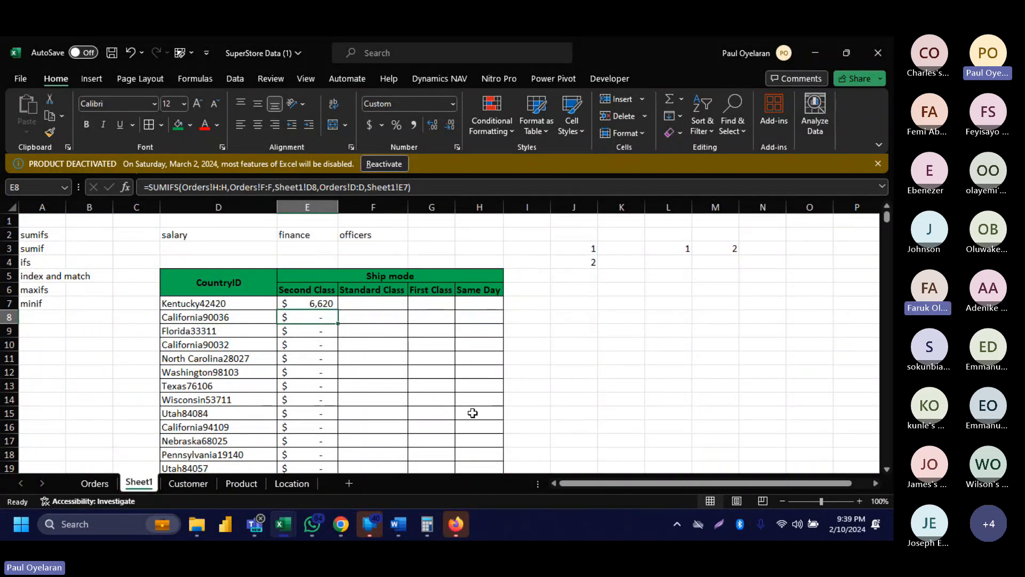
pyautogui.click(323, 290)
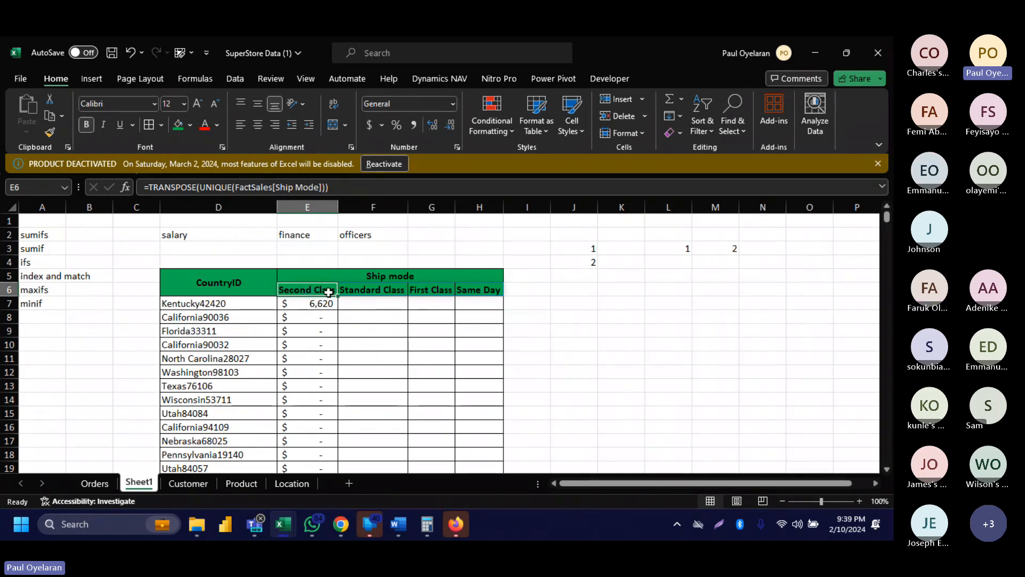
pyautogui.click(323, 303)
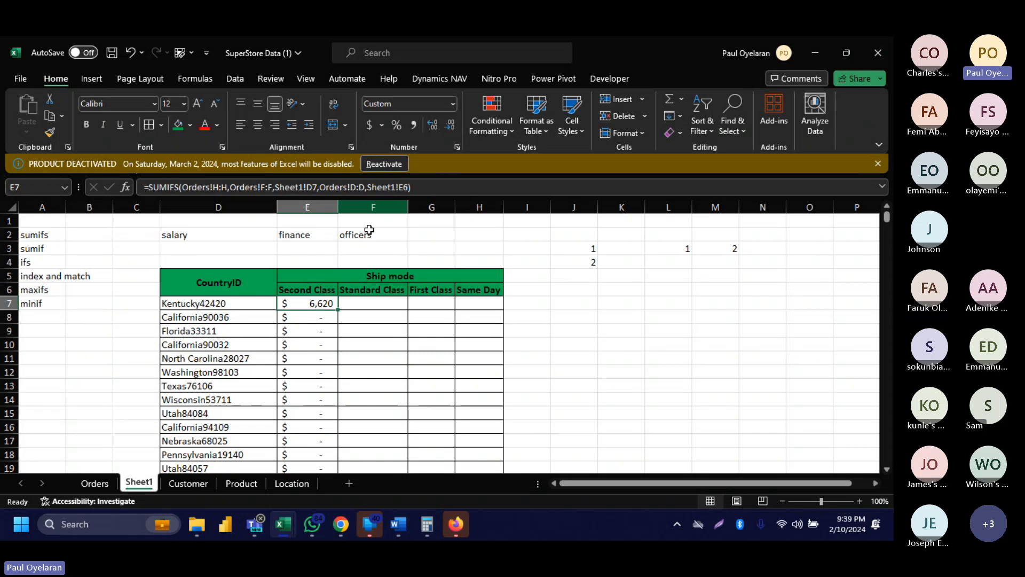
pyautogui.click(309, 289)
pyautogui.moveTo(308, 289); pyautogui.dragTo(318, 314)
pyautogui.click(319, 316)
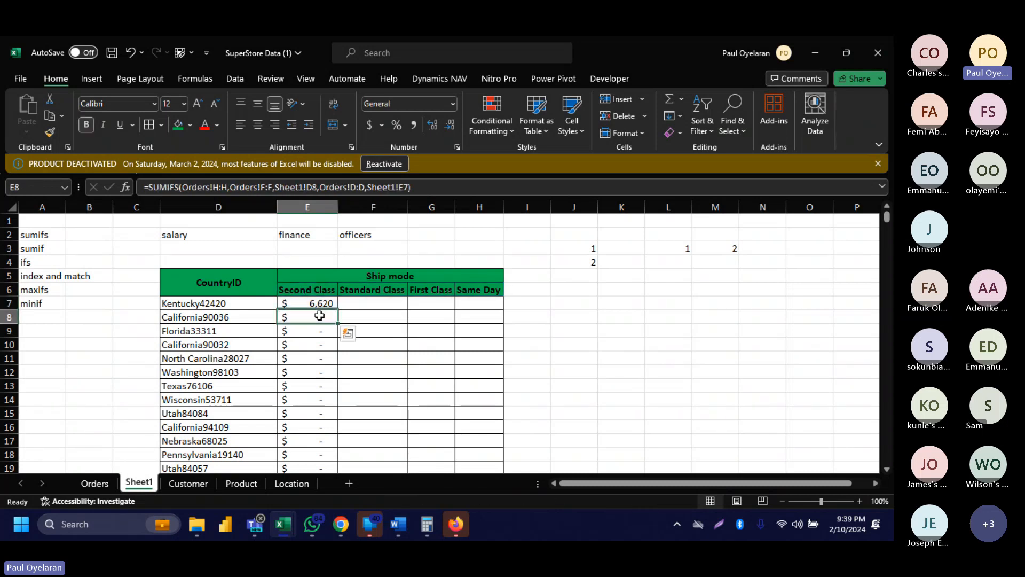
pyautogui.click(404, 186)
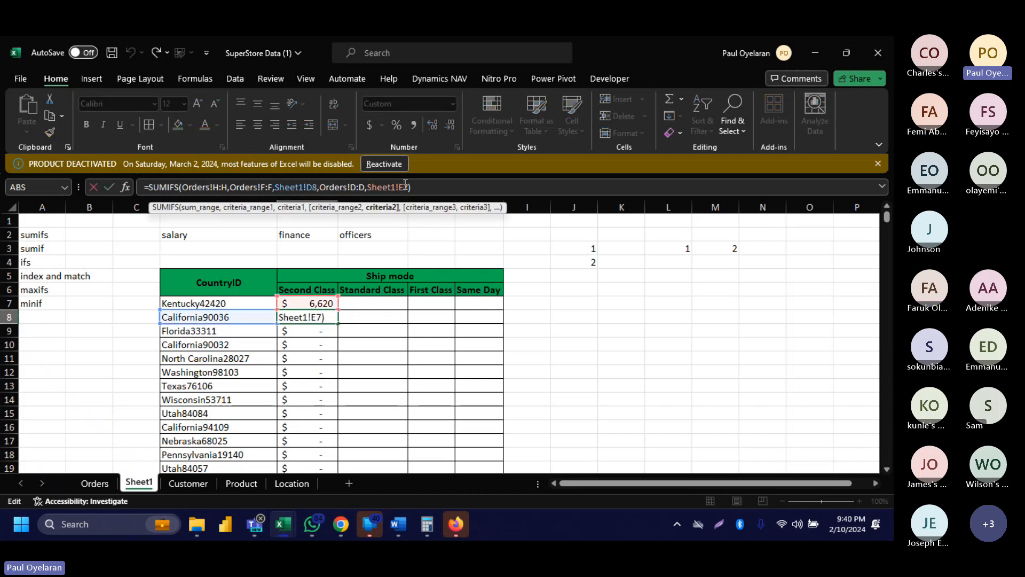
pyautogui.write('$')
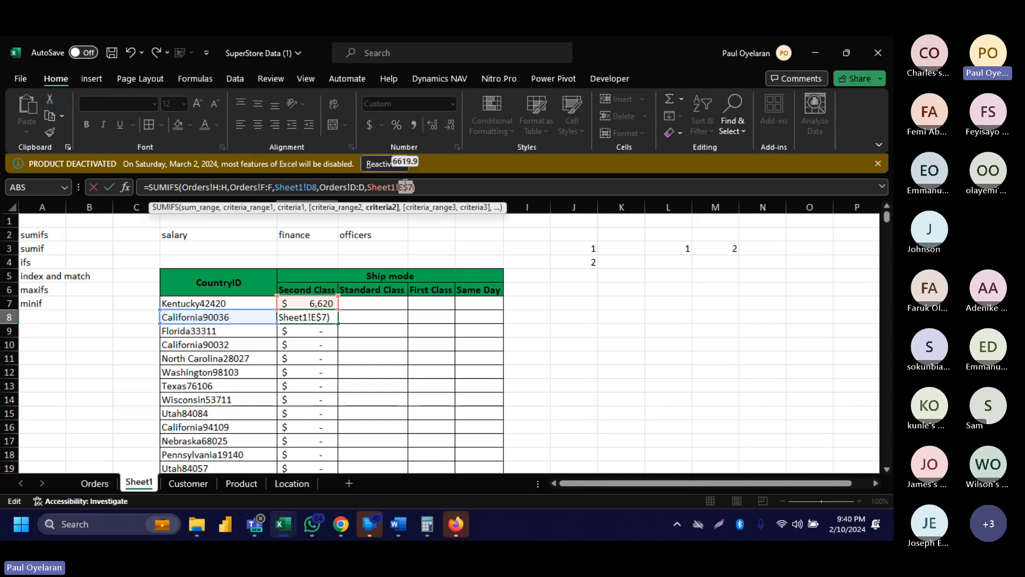
pyautogui.click(842, 441)
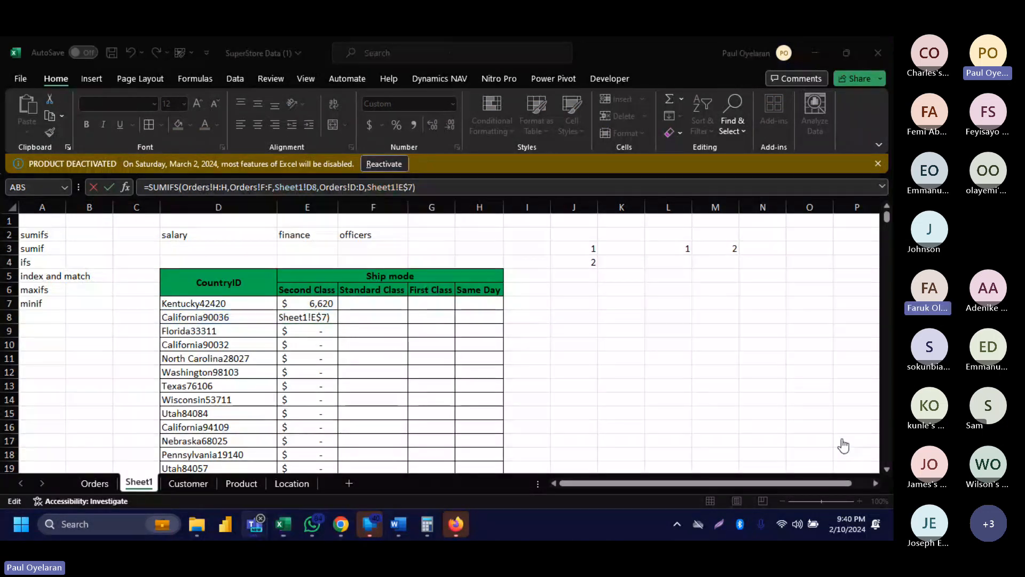
pyautogui.click(331, 316)
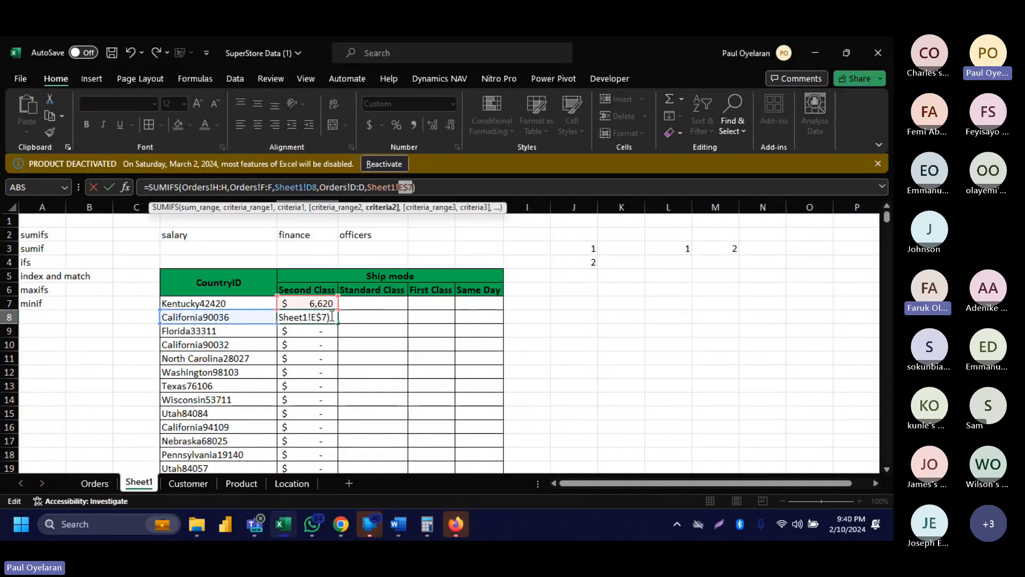
pyautogui.press('Return')
# Anchor E7's criterion to Sheet1!E$6 and fill it down, e.g. California90036 $7,045.
pyautogui.click(321, 302)
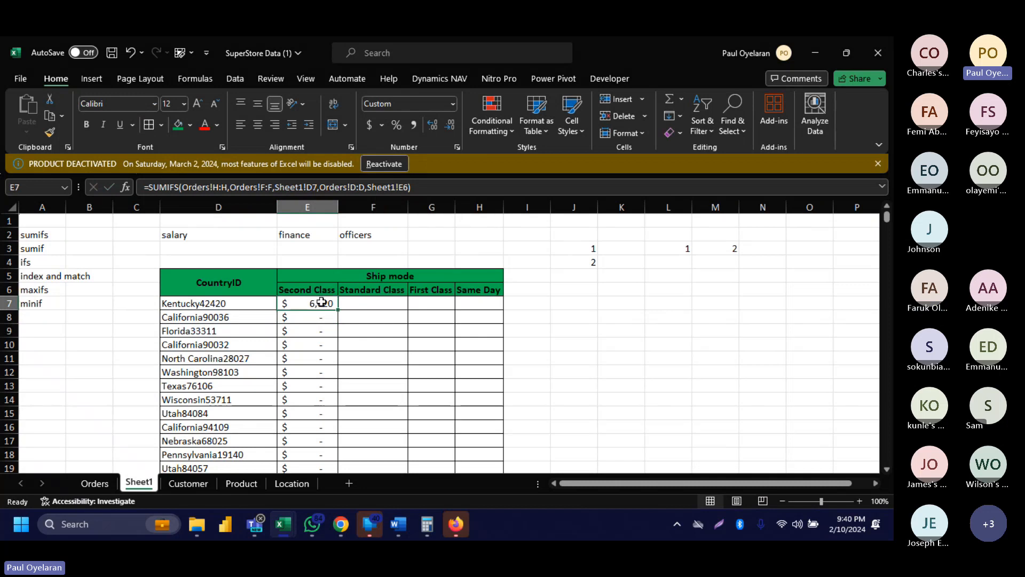
pyautogui.click(406, 188)
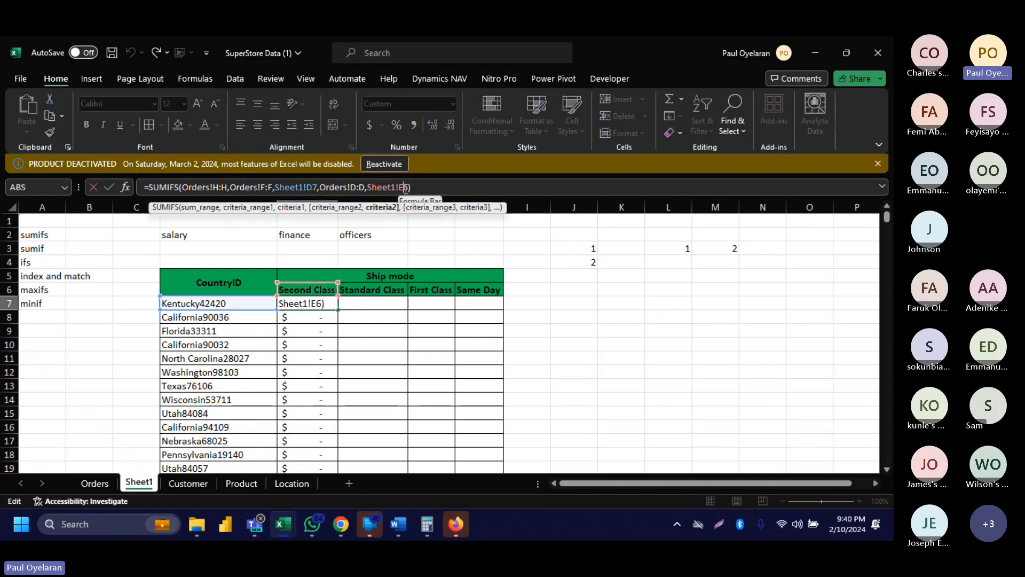
pyautogui.press('F4')
pyautogui.press('F4')
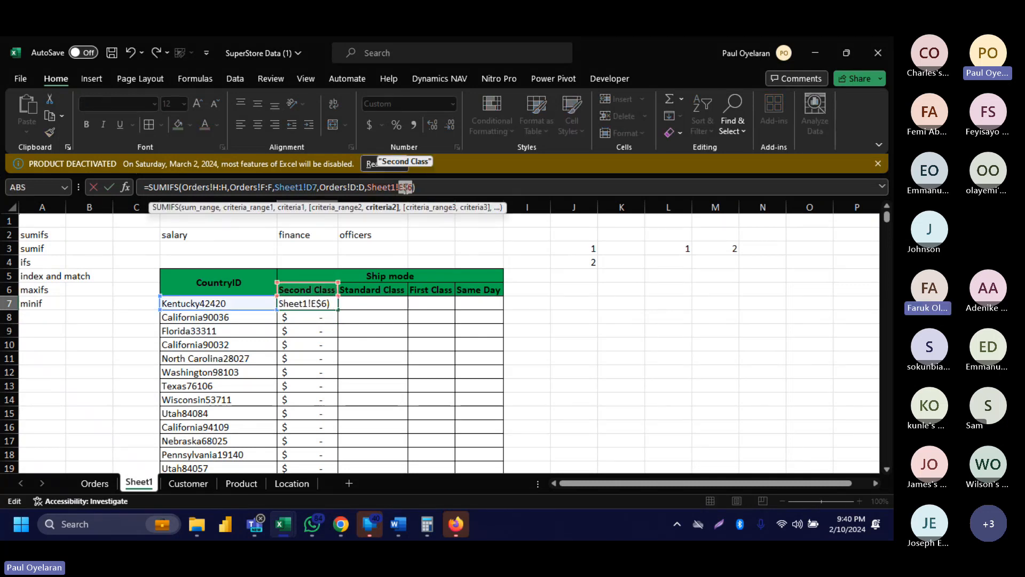
pyautogui.press('Return')
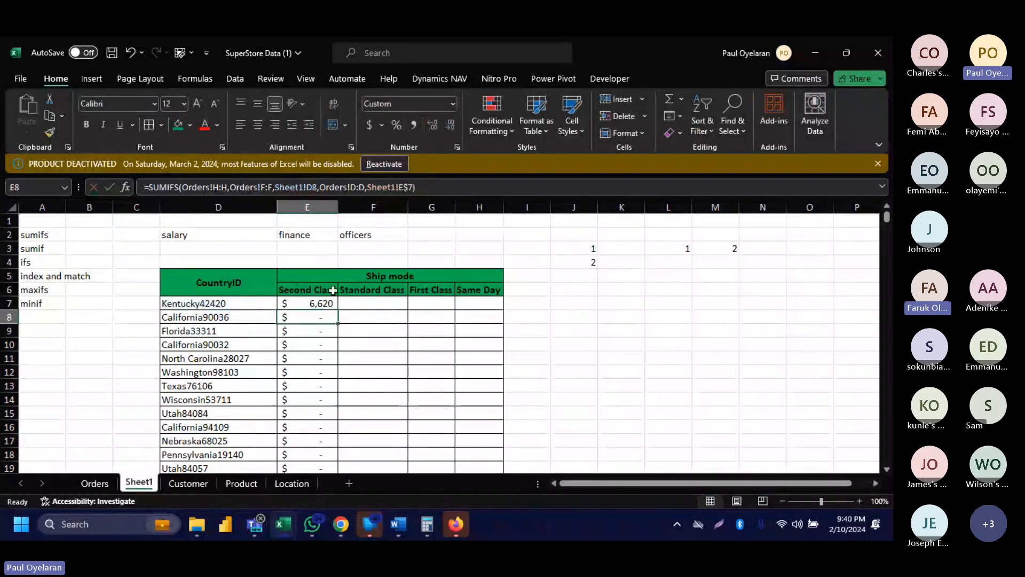
pyautogui.click(321, 302)
pyautogui.doubleClick(337, 309)
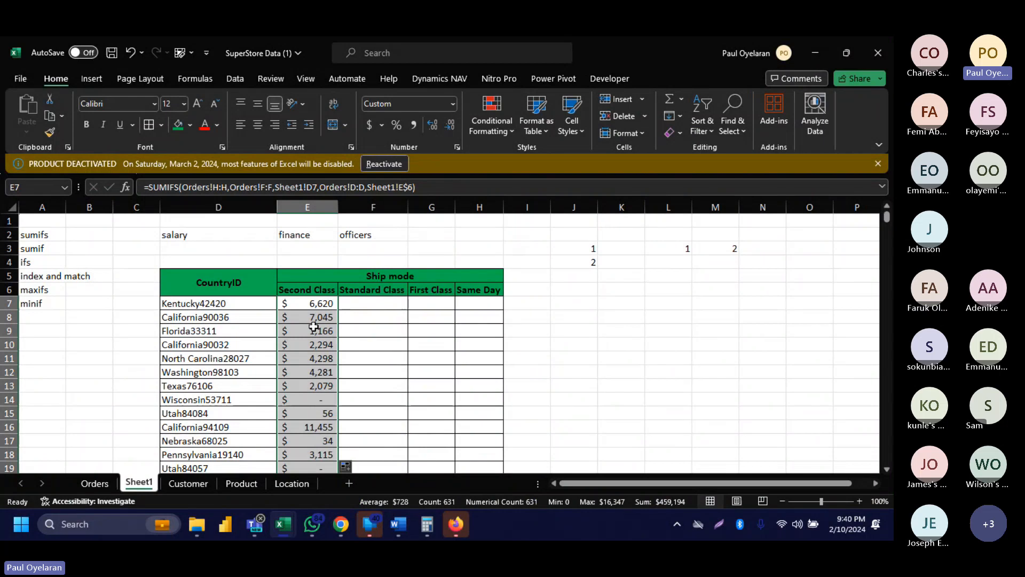
# Copy the Florida32935 CountryID from the summary table.
pyautogui.scroll(-3, 313, 324)
pyautogui.scroll(-3, 314, 326)
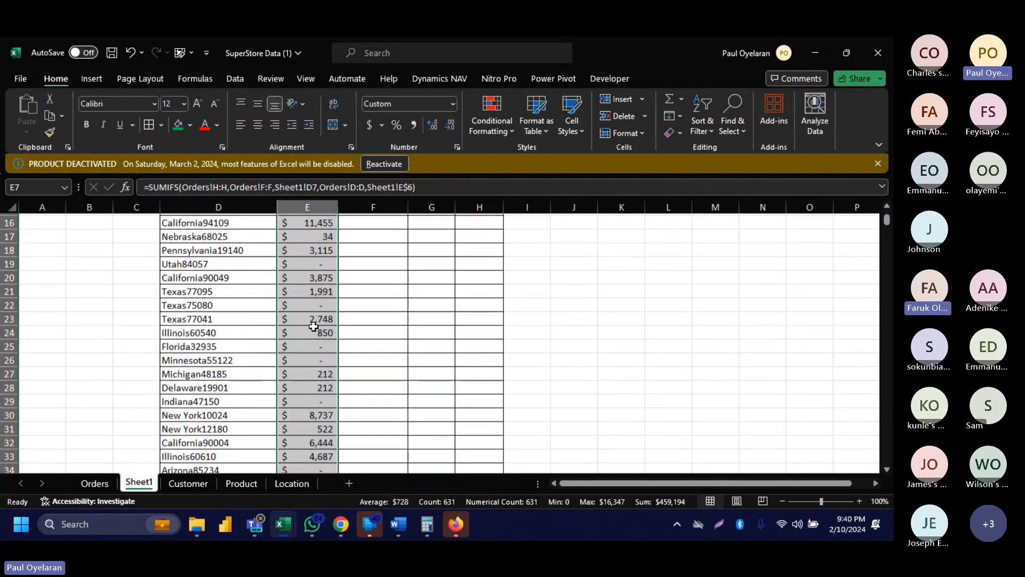
pyautogui.click(222, 348)
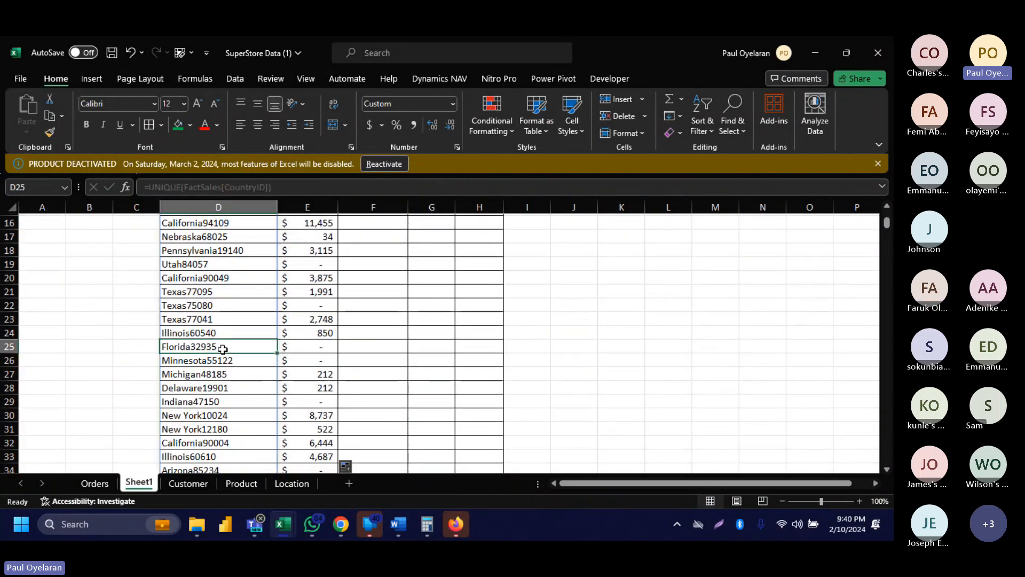
pyautogui.hotkey('ctrl', 'c')
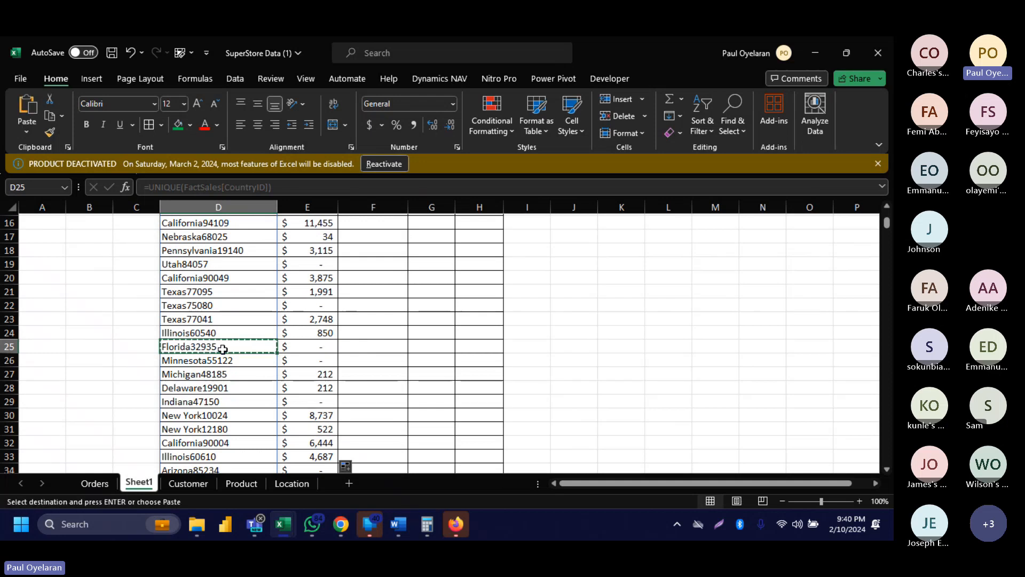
# Filter the Orders table's CountryID to Florida32935, then return to Sheet1.
pyautogui.click(104, 484)
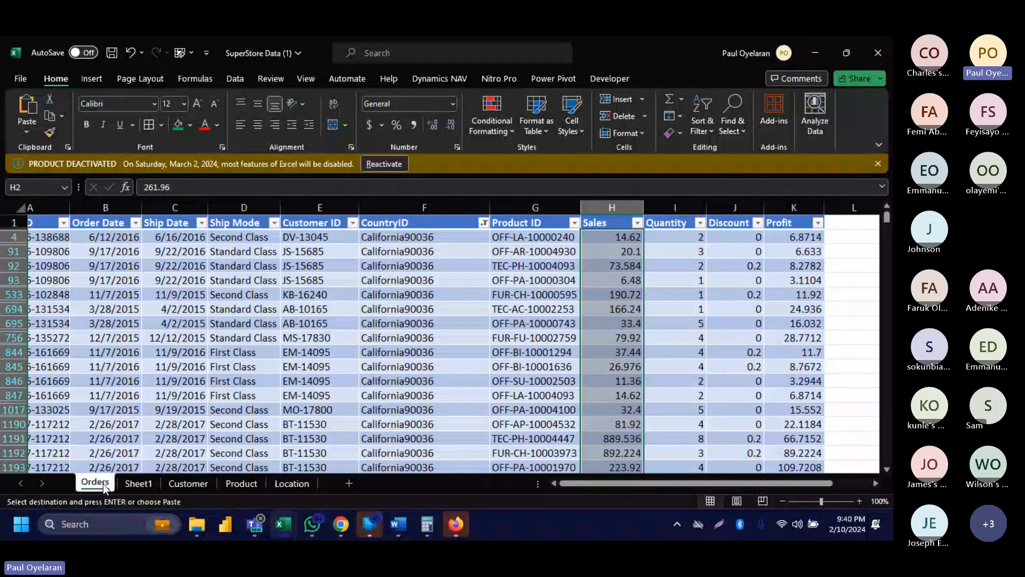
pyautogui.click(484, 223)
pyautogui.click(404, 353)
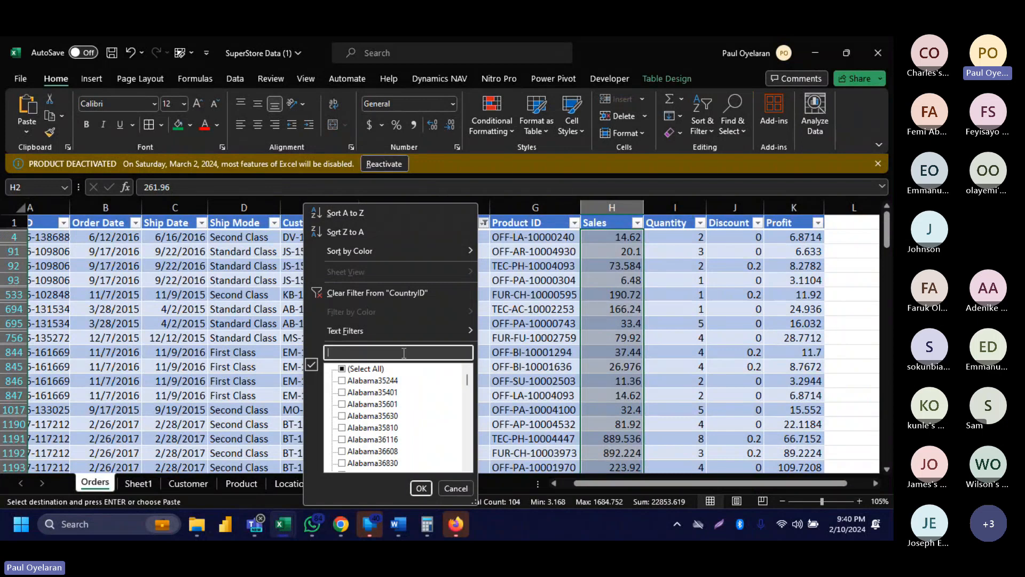
pyautogui.hotkey('ctrl', 'v')
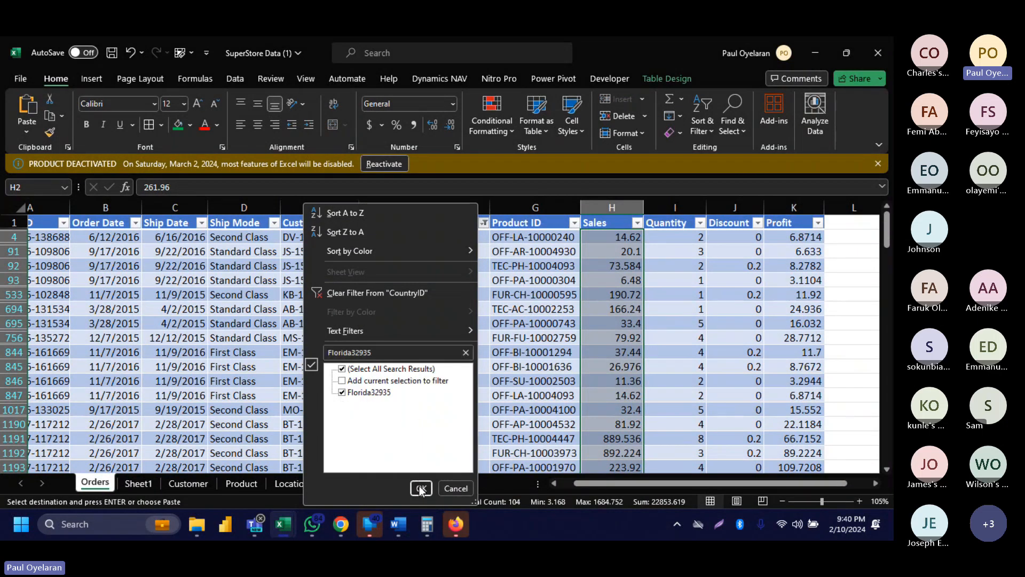
pyautogui.click(421, 487)
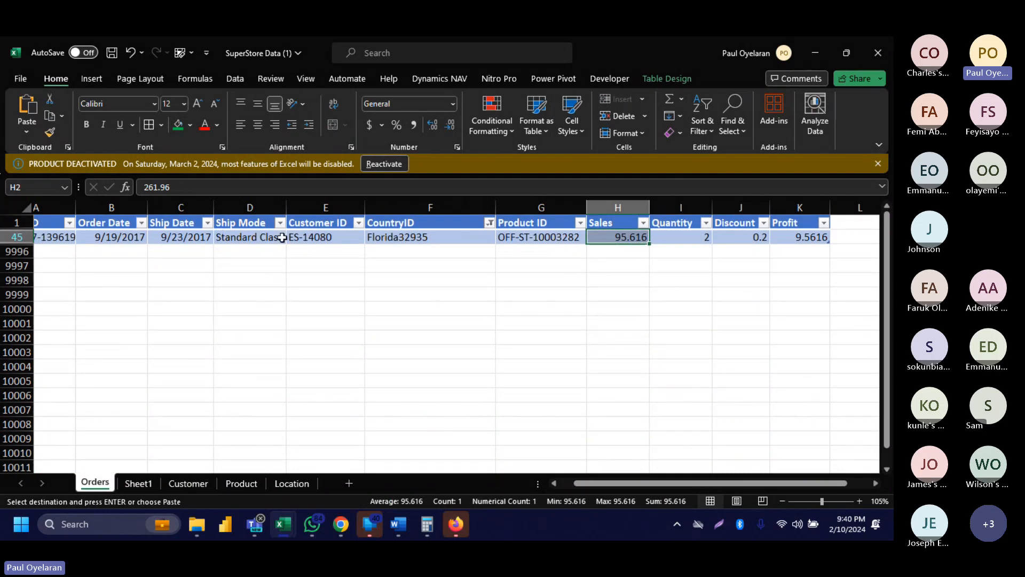
pyautogui.click(142, 483)
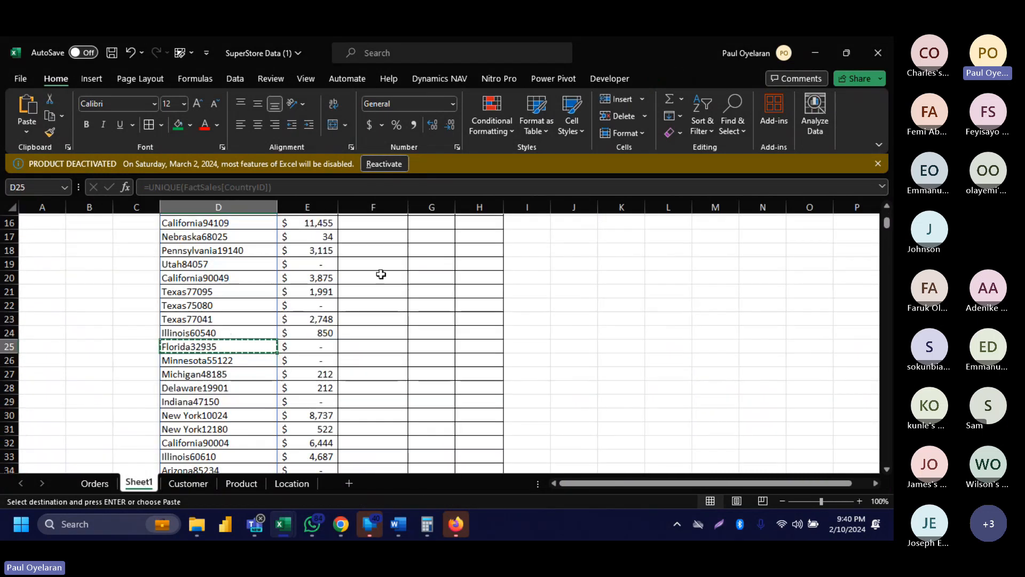
# Change the header reference in E7's SUMIFS from E$6 to fully absolute $E$6.
pyautogui.scroll(5, 381, 272)
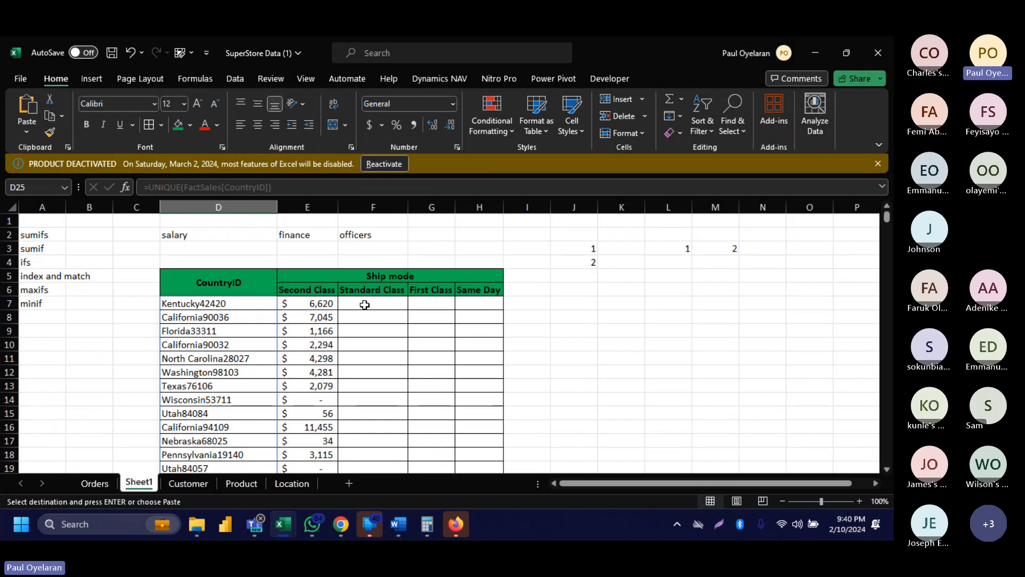
pyautogui.click(464, 302)
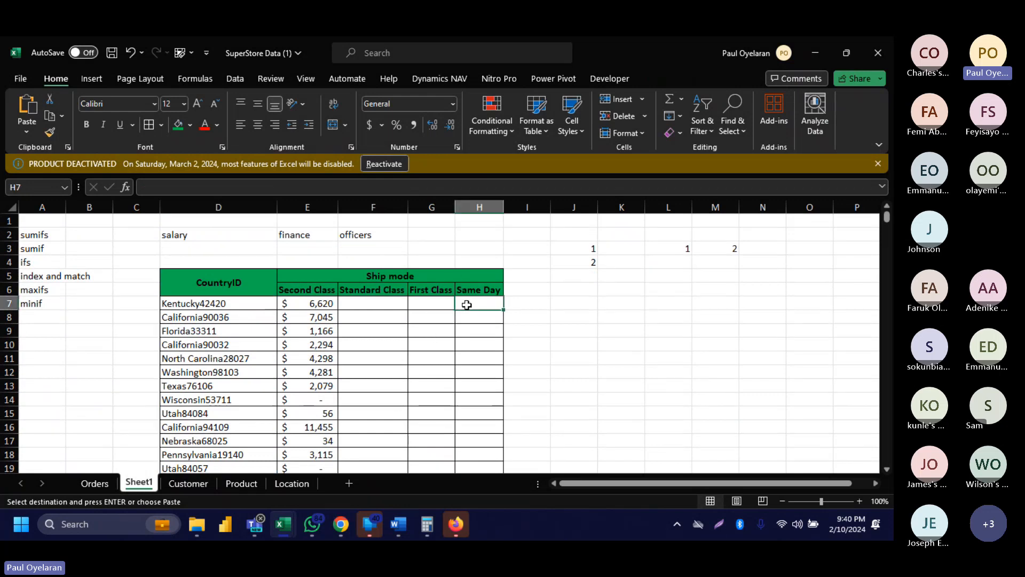
pyautogui.click(316, 304)
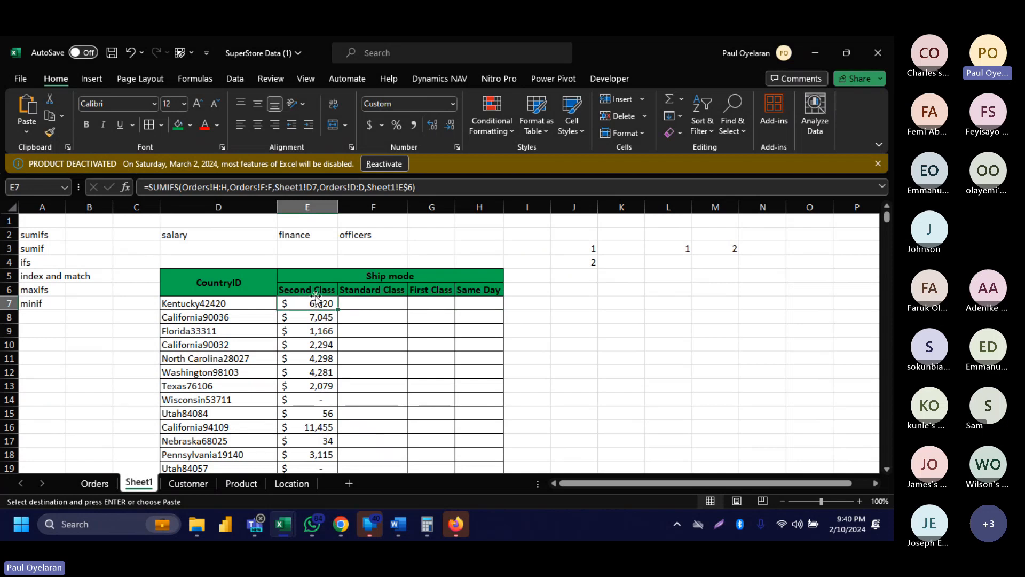
pyautogui.click(400, 183)
pyautogui.moveTo(400, 183); pyautogui.dragTo(413, 184)
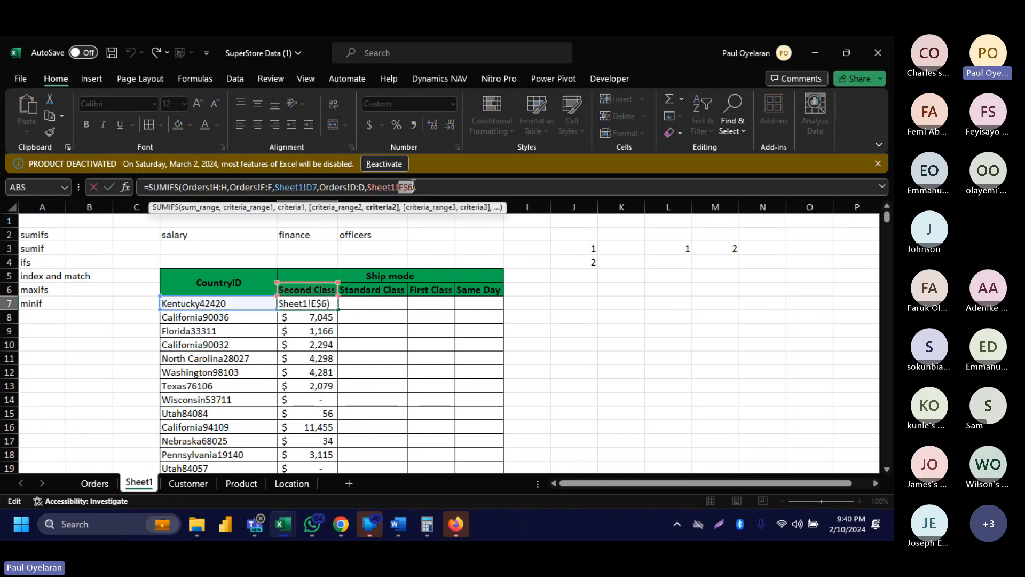
pyautogui.press('F4')
pyautogui.press('F4')
pyautogui.press('F4')
pyautogui.press('Return')
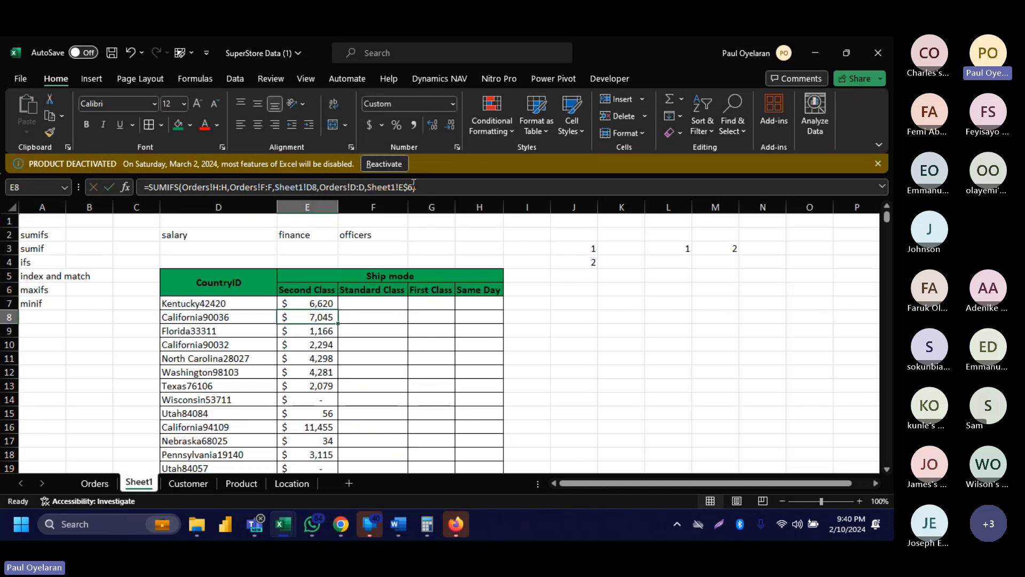
pyautogui.click(312, 303)
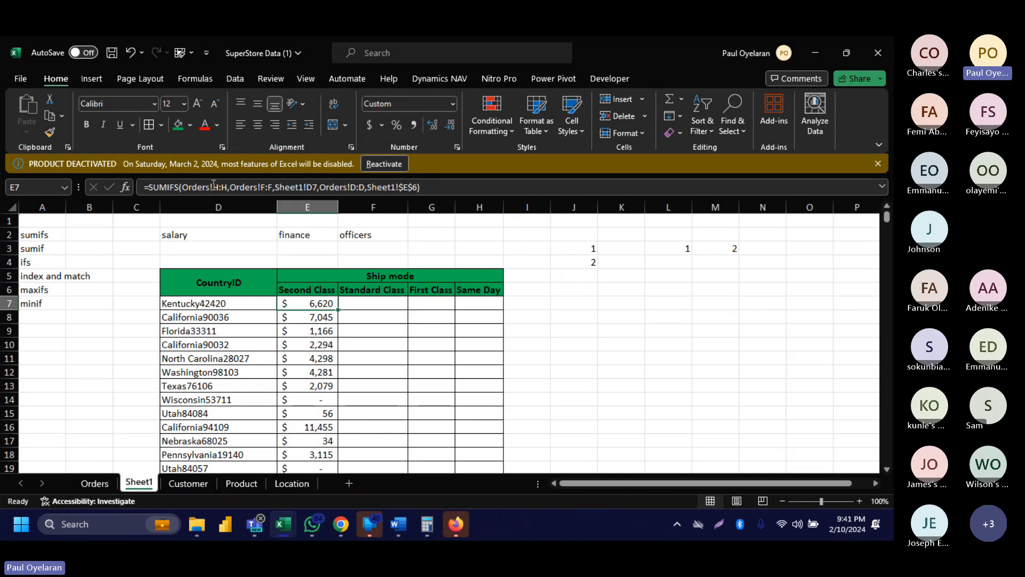
# Make E7's Orders ranges absolute as $H:$H, $F:$F and $D:$D.
pyautogui.moveTo(213, 184); pyautogui.dragTo(272, 187)
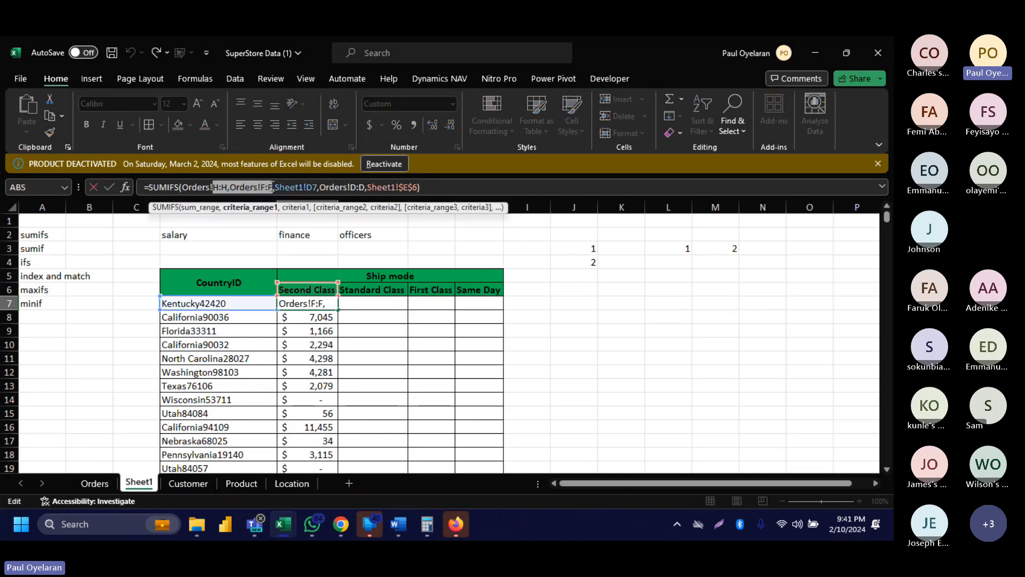
pyautogui.press('F4')
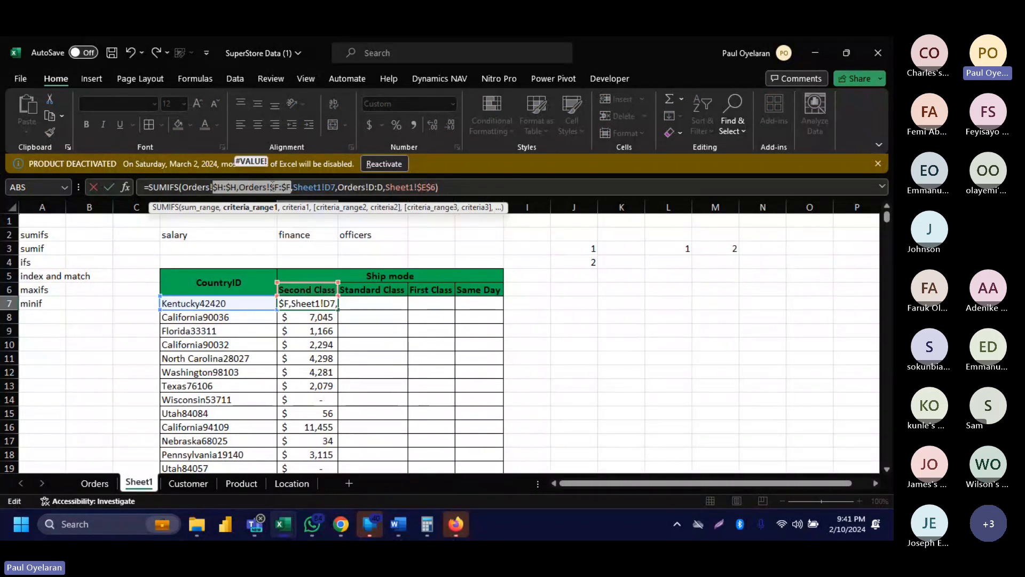
pyautogui.moveTo(368, 187); pyautogui.dragTo(384, 189)
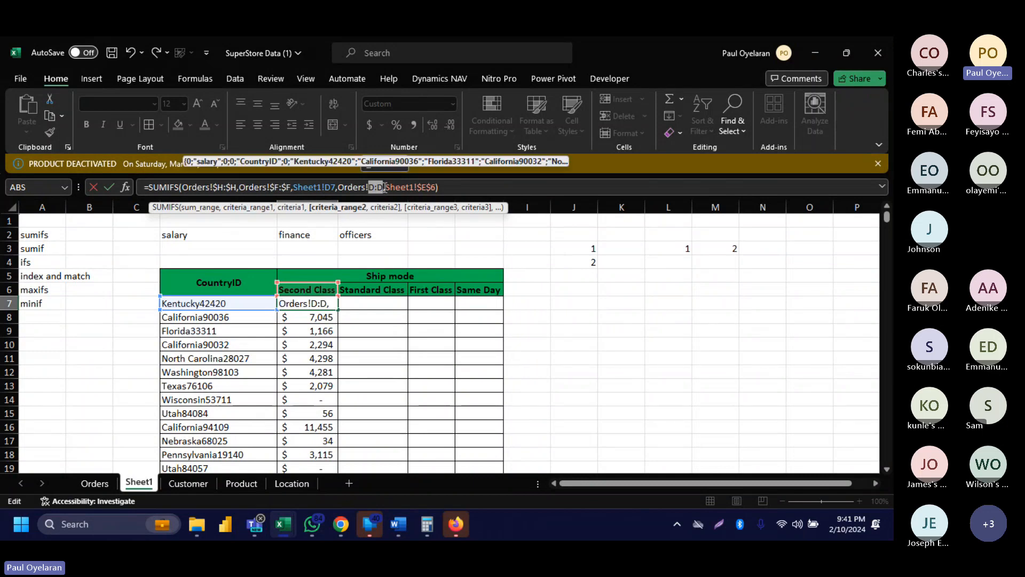
pyautogui.press('F4')
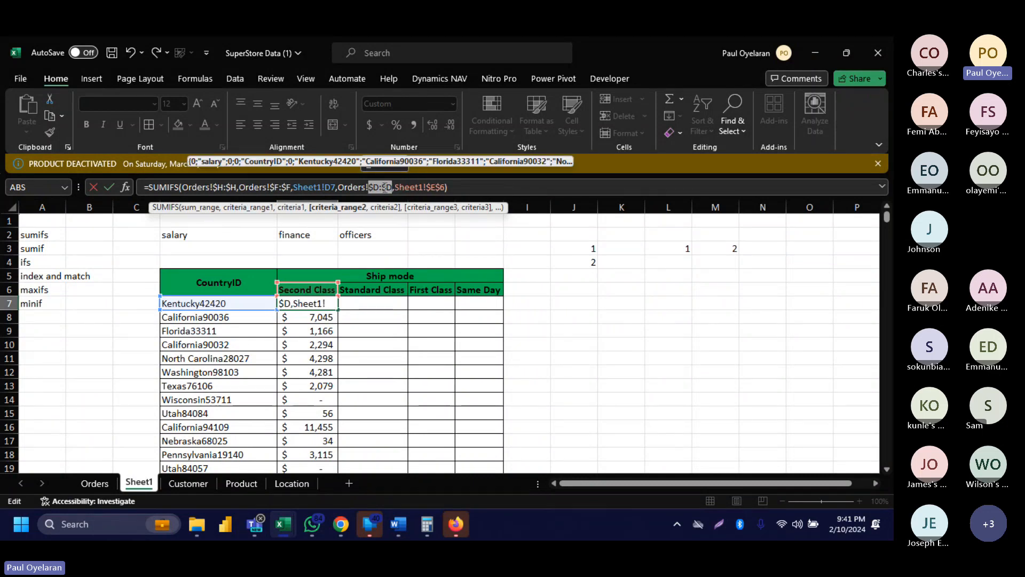
pyautogui.press('Return')
pyautogui.click(306, 300)
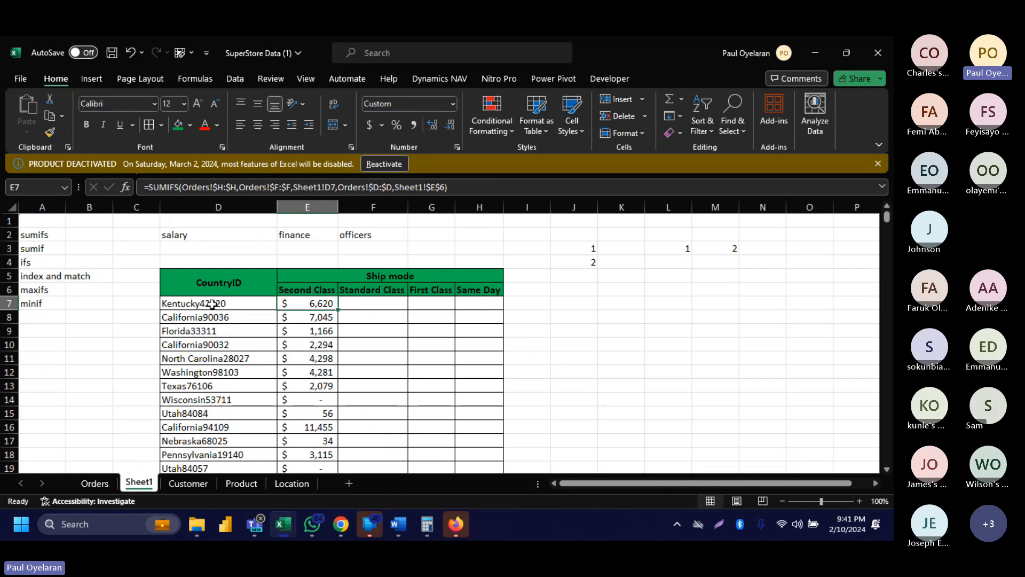
# Lock E7's criteria as column-locked Sheet1!$D7 and row-locked Sheet1!E$6.
pyautogui.click(328, 187)
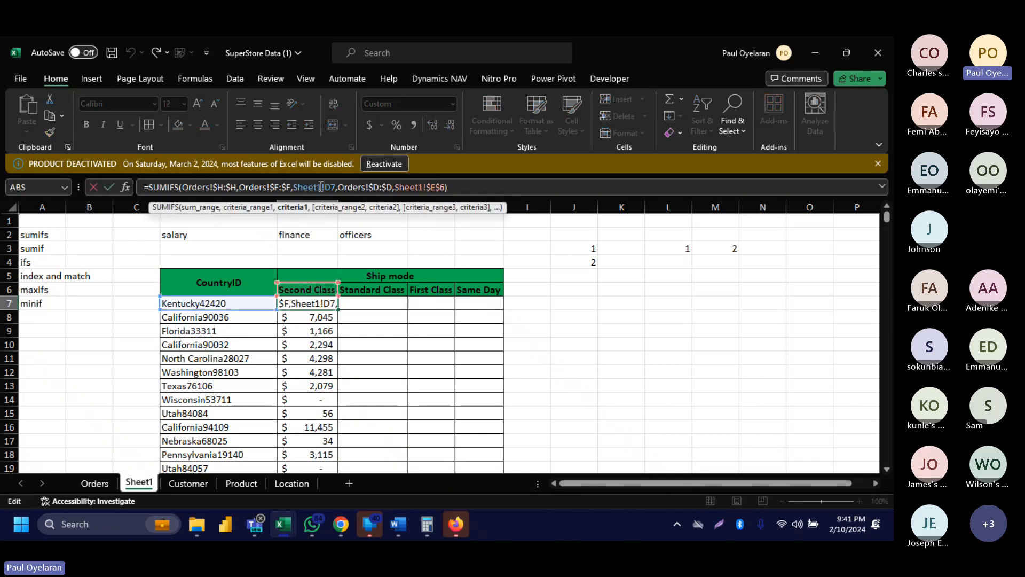
pyautogui.press('F4')
pyautogui.press('F4')
pyautogui.press('F4')
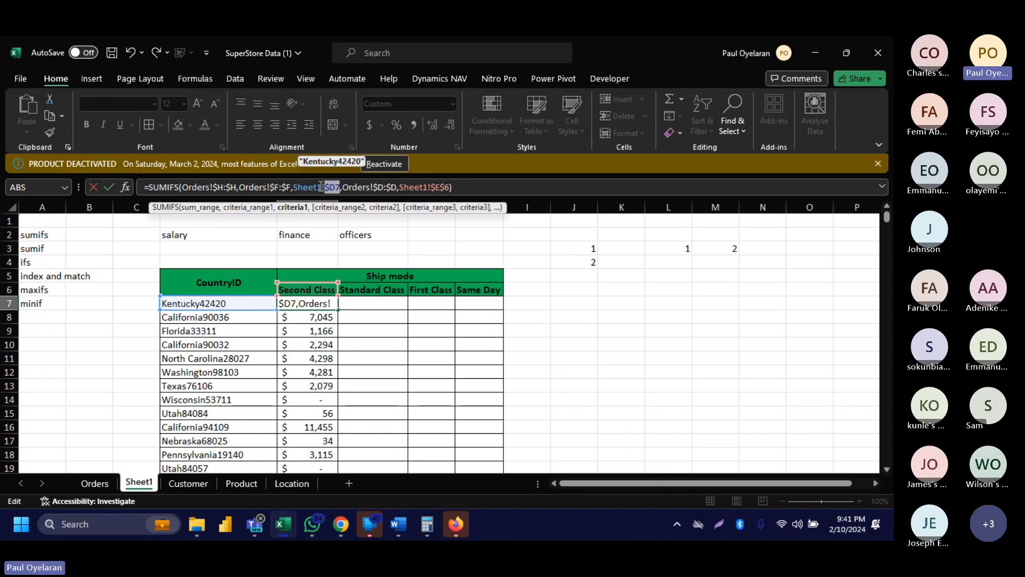
pyautogui.press('Return')
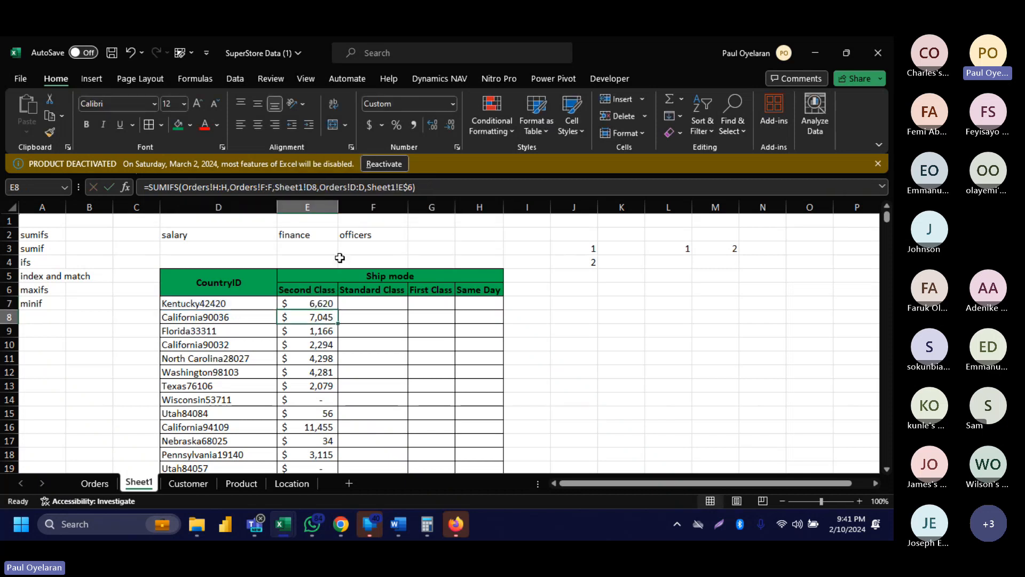
pyautogui.click(320, 300)
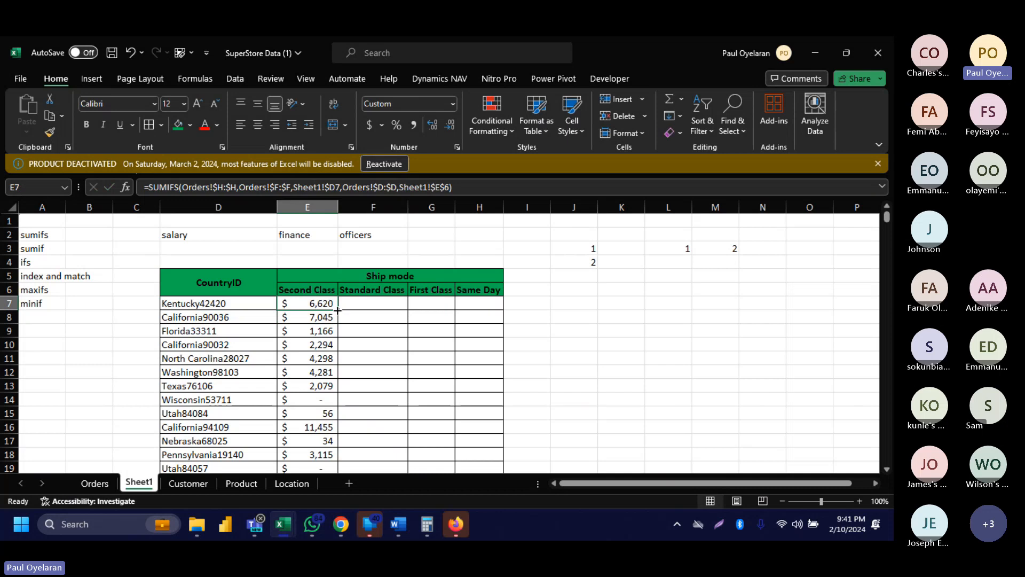
pyautogui.click(438, 183)
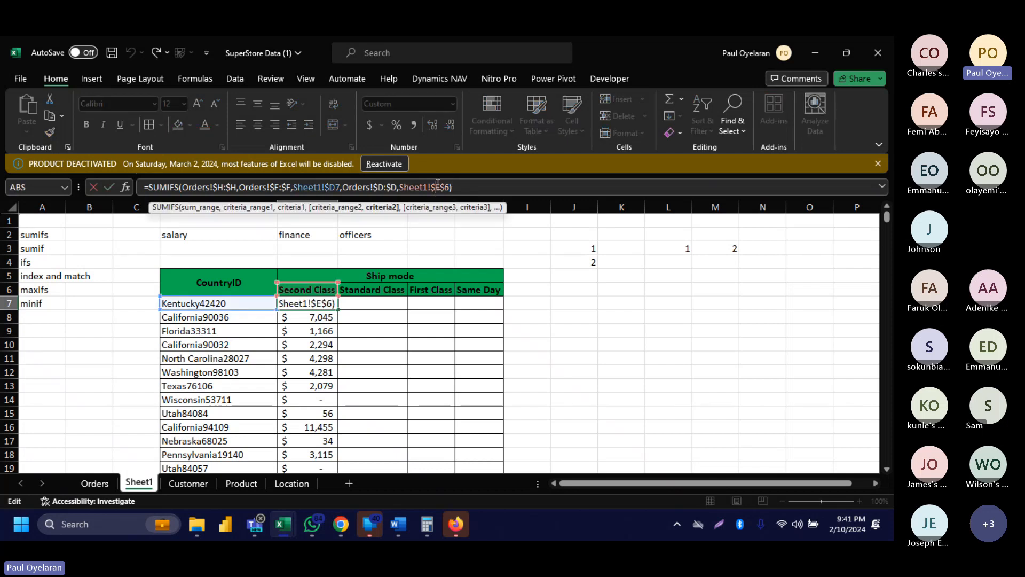
pyautogui.press('BackSpace')
pyautogui.press('Return')
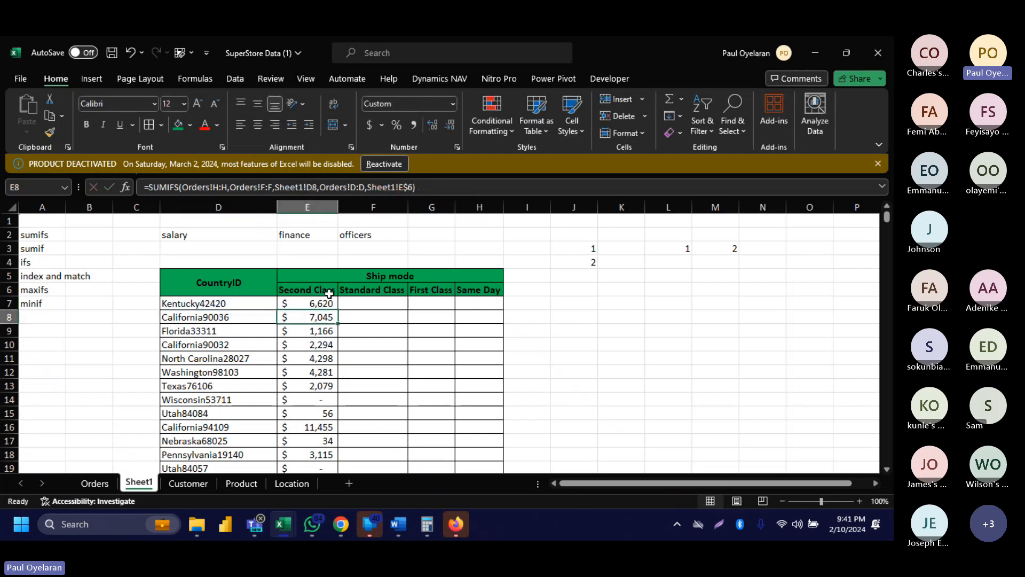
# Fill E7's SUMIFS right to H7, then fill E7:H7 down to row 183.
pyautogui.click(320, 301)
pyautogui.moveTo(341, 309); pyautogui.dragTo(497, 303)
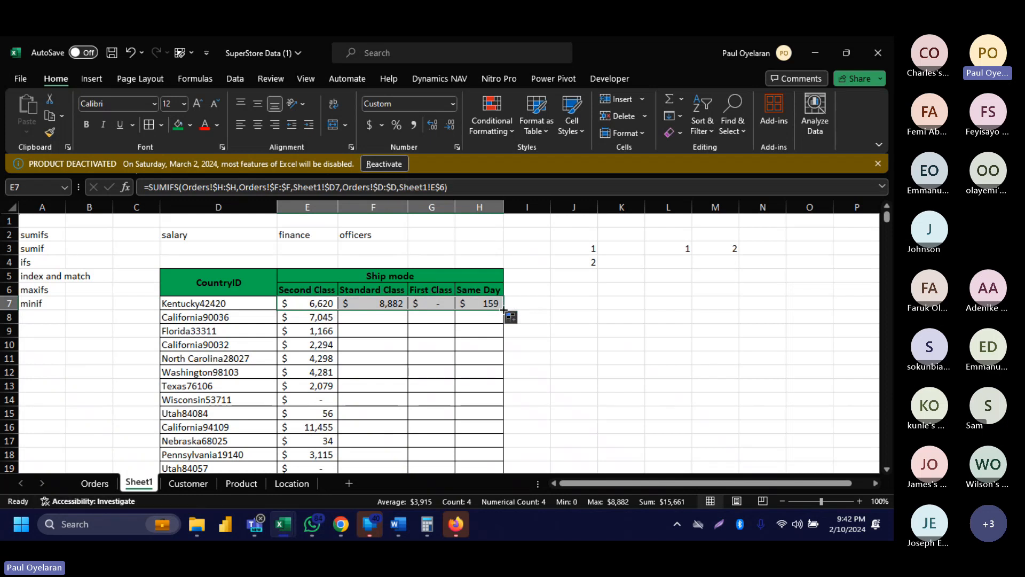
pyautogui.moveTo(503, 310); pyautogui.dragTo(491, 443)
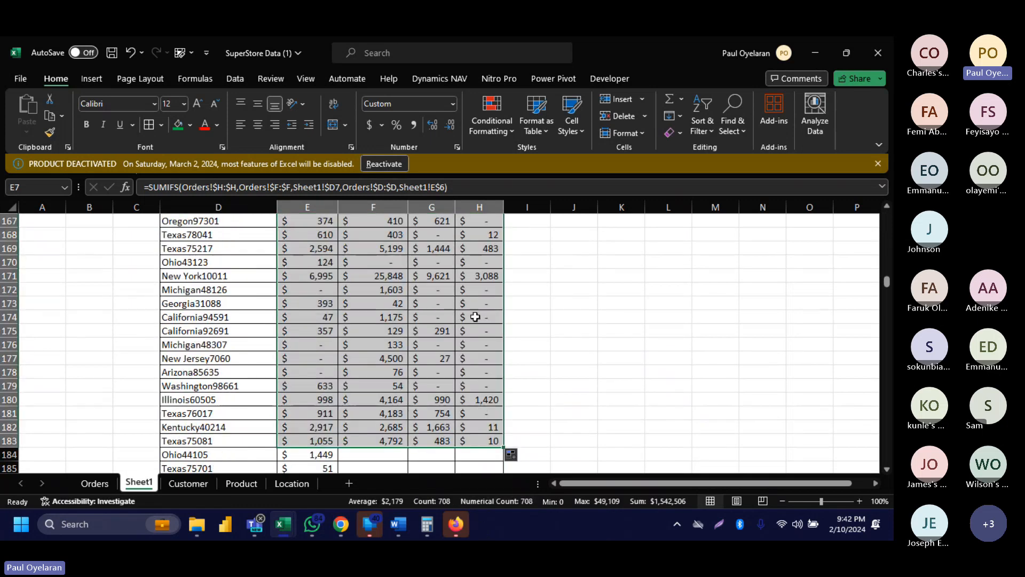
pyautogui.scroll(20, 475, 317)
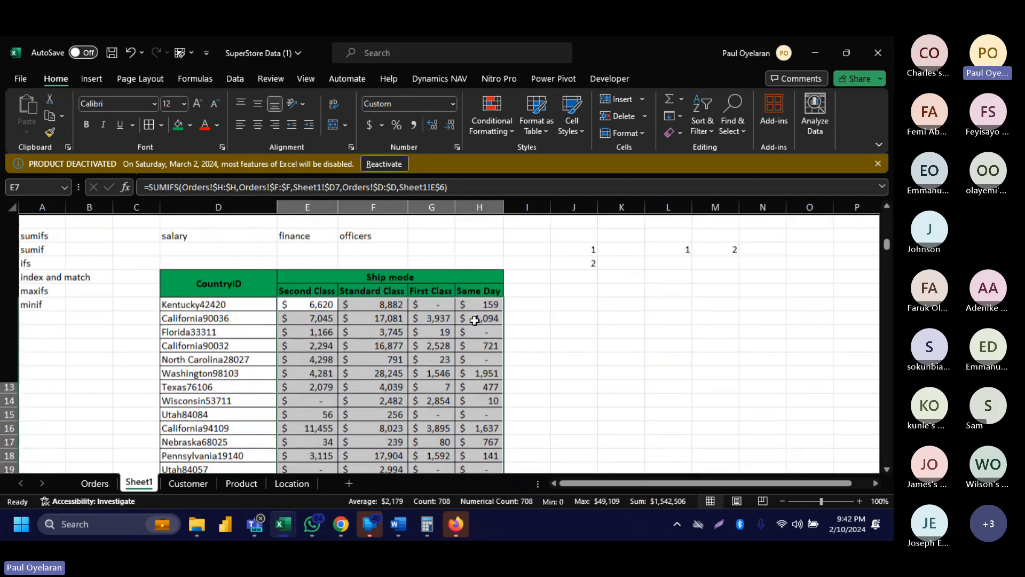
pyautogui.click(431, 315)
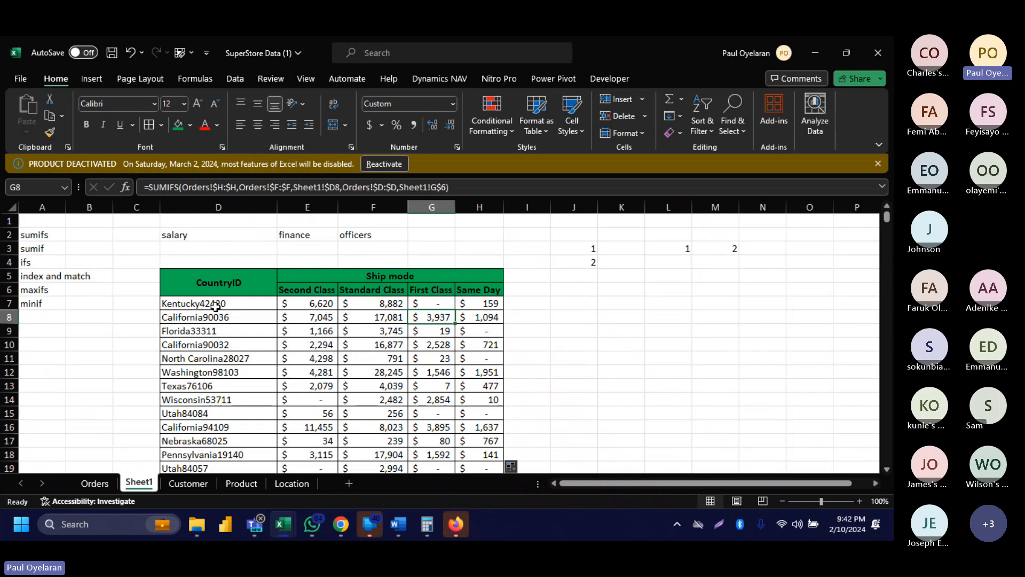
# Filter the Orders table's CountryID to Kentucky42420, copied from D7.
pyautogui.click(213, 301)
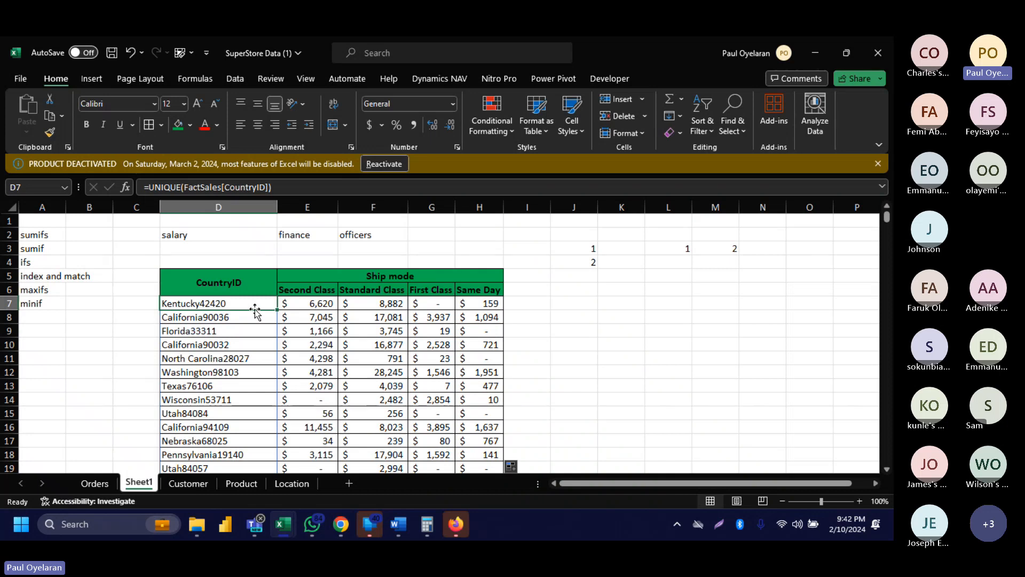
pyautogui.hotkey('ctrl', 'c')
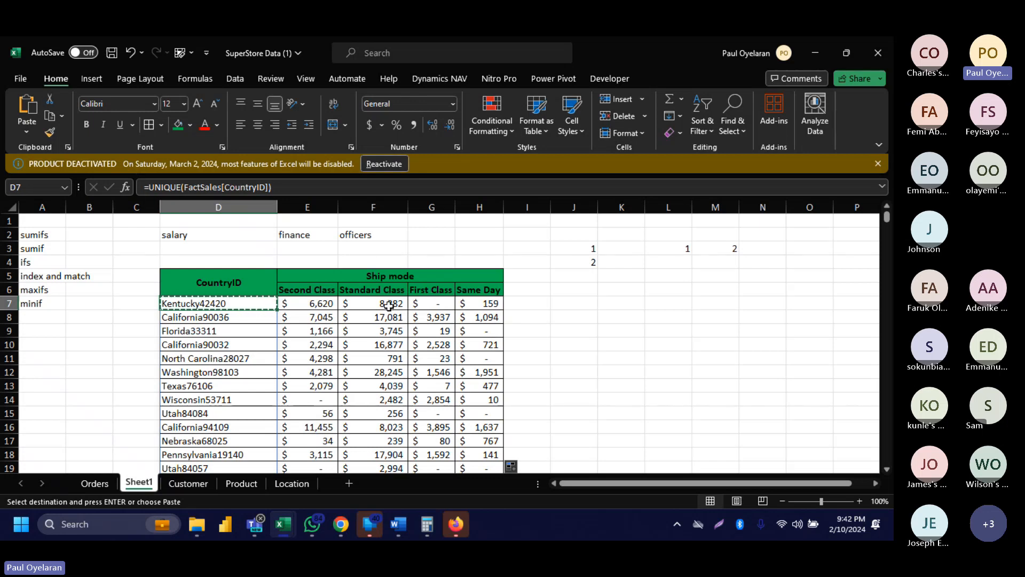
pyautogui.click(100, 483)
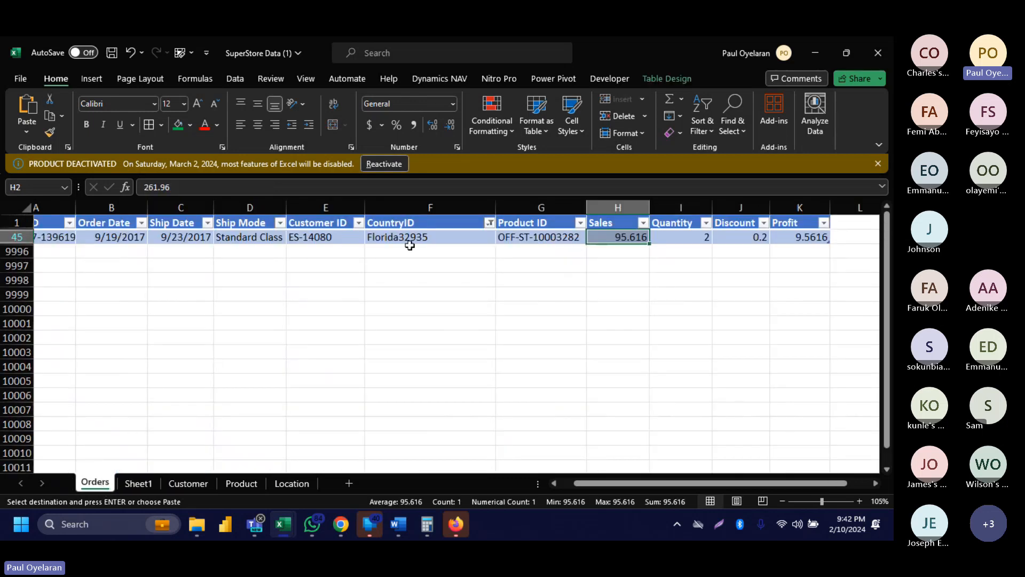
pyautogui.click(489, 223)
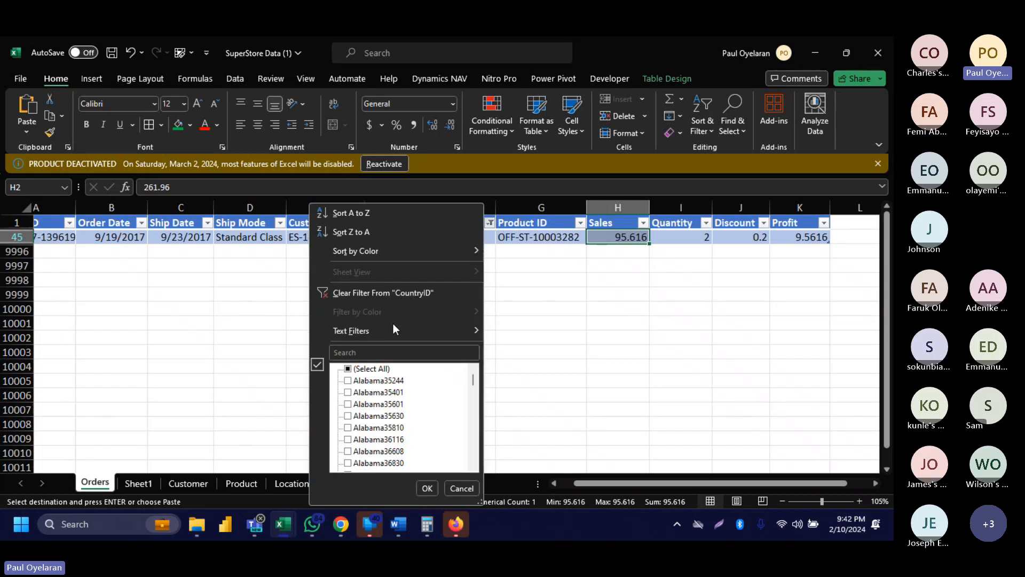
pyautogui.click(380, 348)
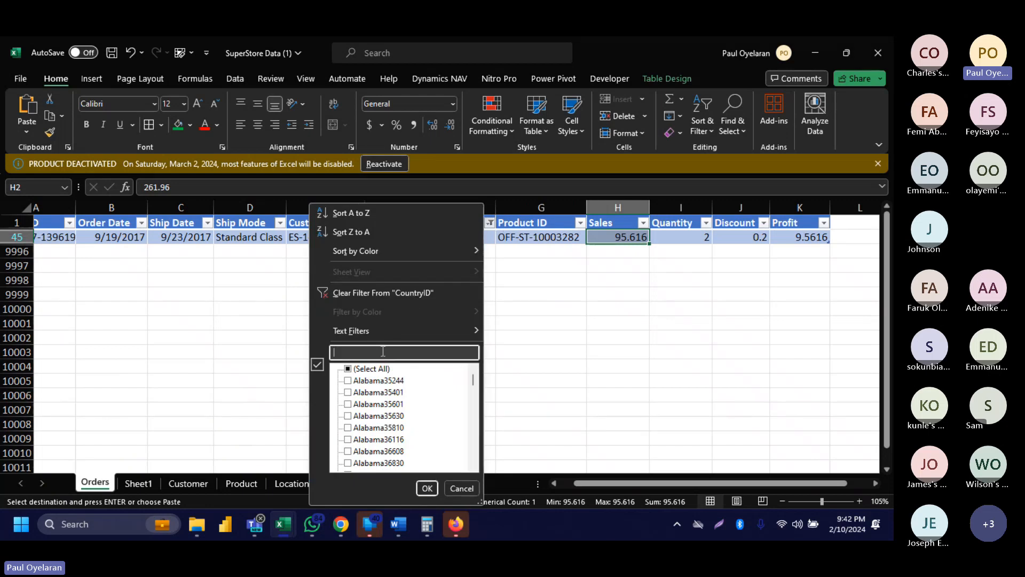
pyautogui.hotkey('ctrl', 'v')
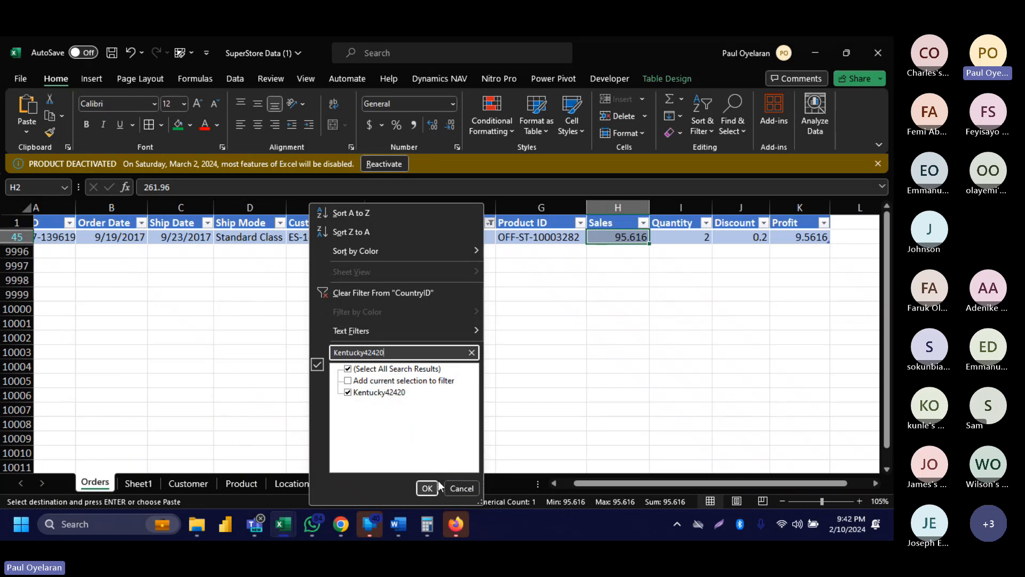
pyautogui.click(427, 488)
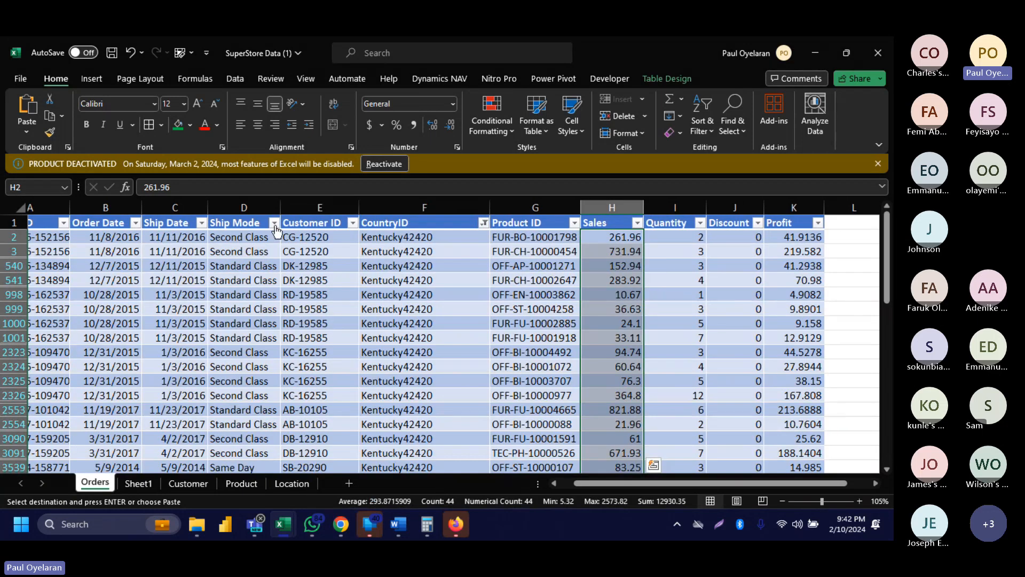
# Limit Ship Mode to Standard Class and select the Sales values, which sum to 8,882.4.
pyautogui.click(274, 222)
pyautogui.click(157, 369)
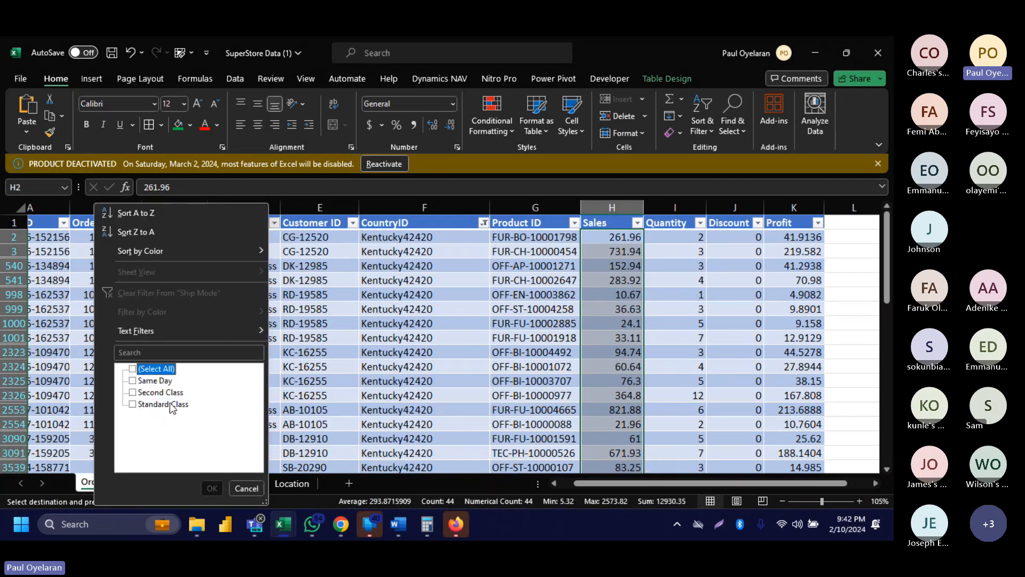
pyautogui.click(170, 406)
pyautogui.click(212, 489)
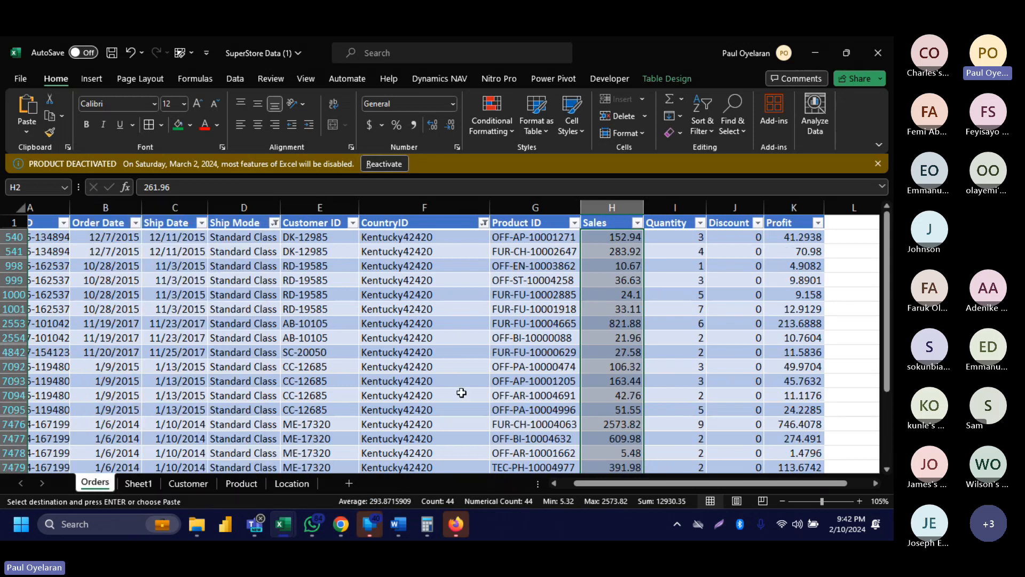
pyautogui.hscroll(3, 667, 283)
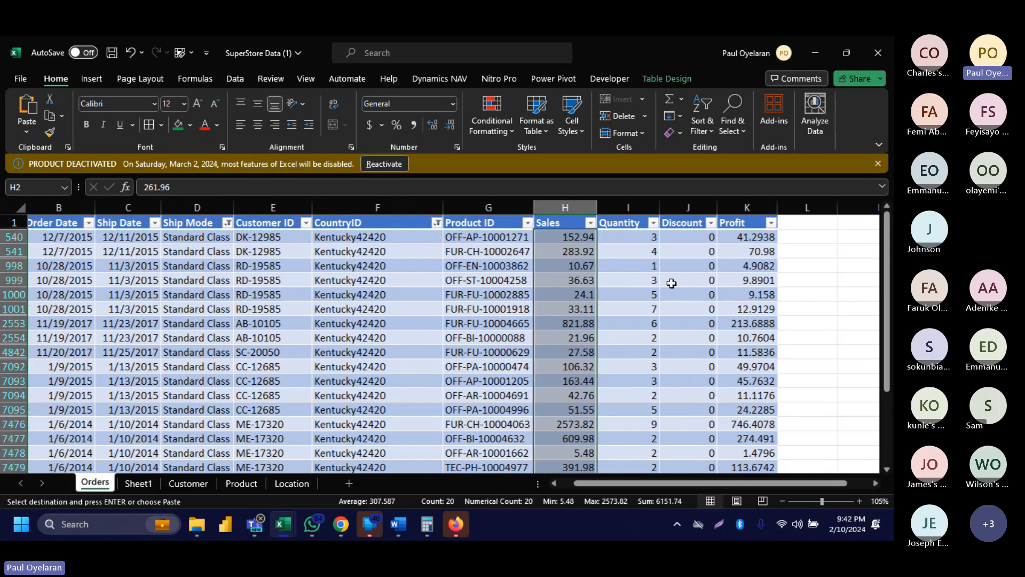
pyautogui.scroll(-4, 671, 284)
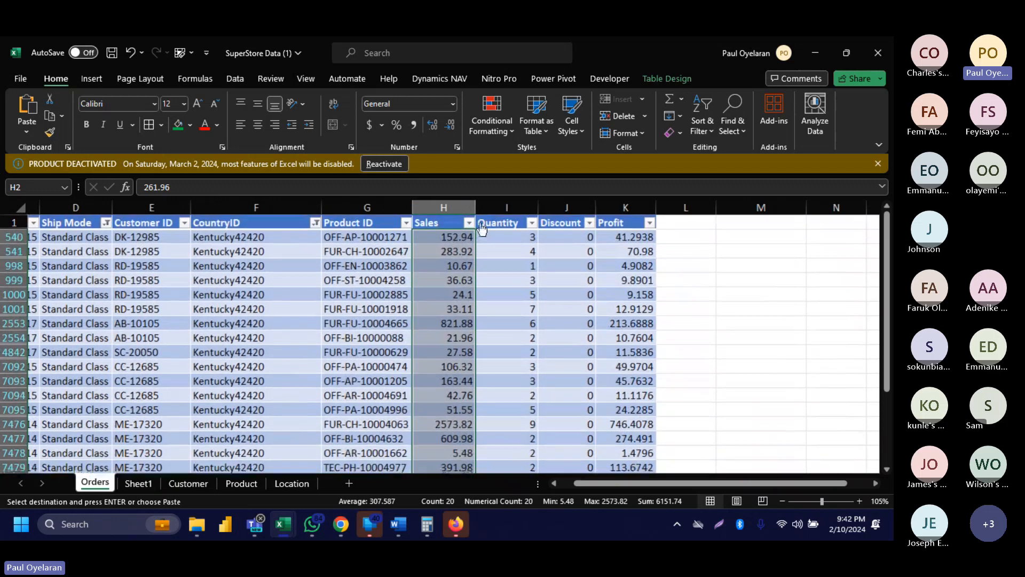
pyautogui.click(451, 235)
pyautogui.hotkey('ctrl', 'shift', 'Down')
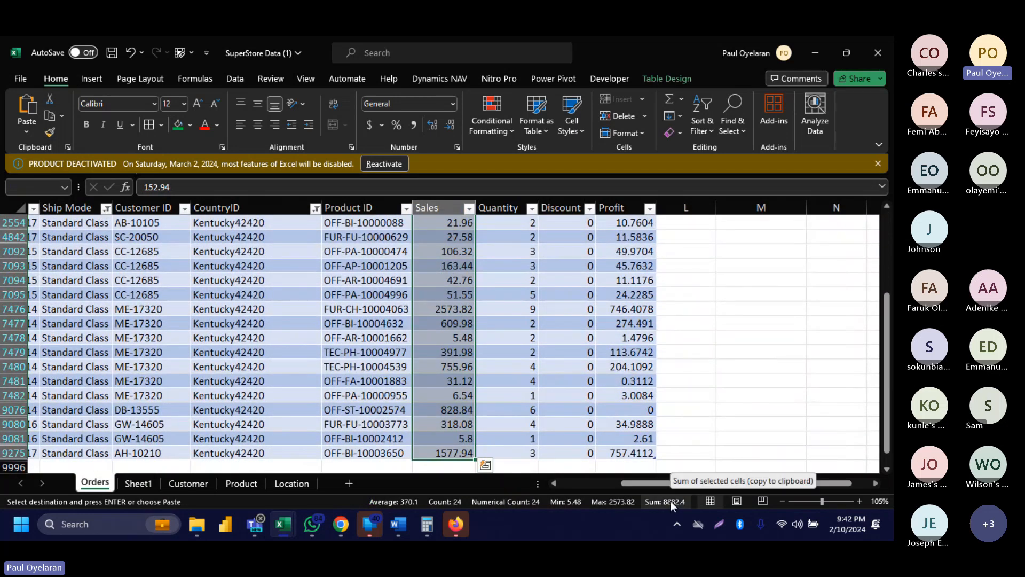
# Show Kentucky42420's Standard Class total in F7 with one decimal (8,882.4).
pyautogui.click(140, 483)
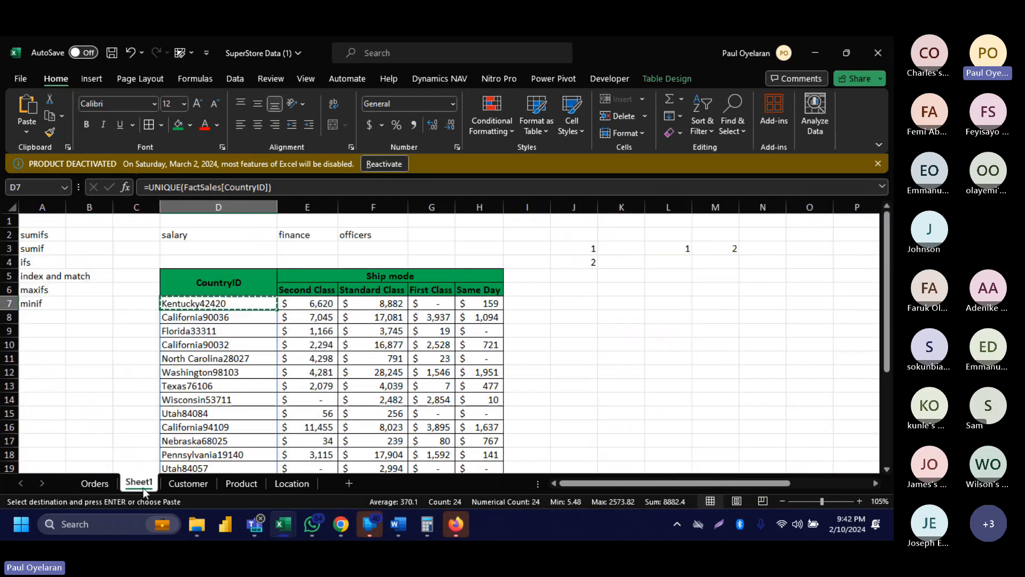
pyautogui.click(399, 305)
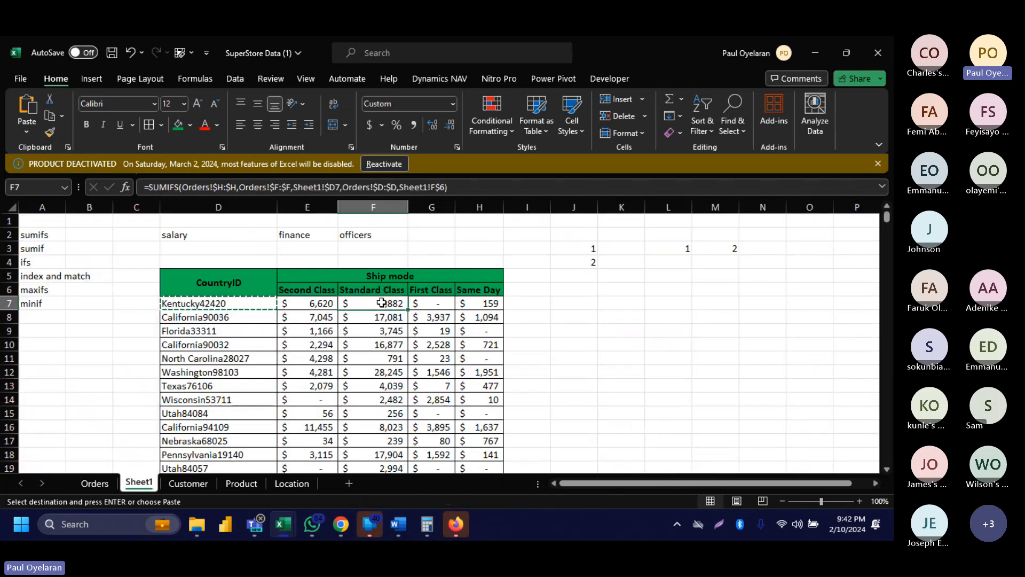
pyautogui.click(434, 124)
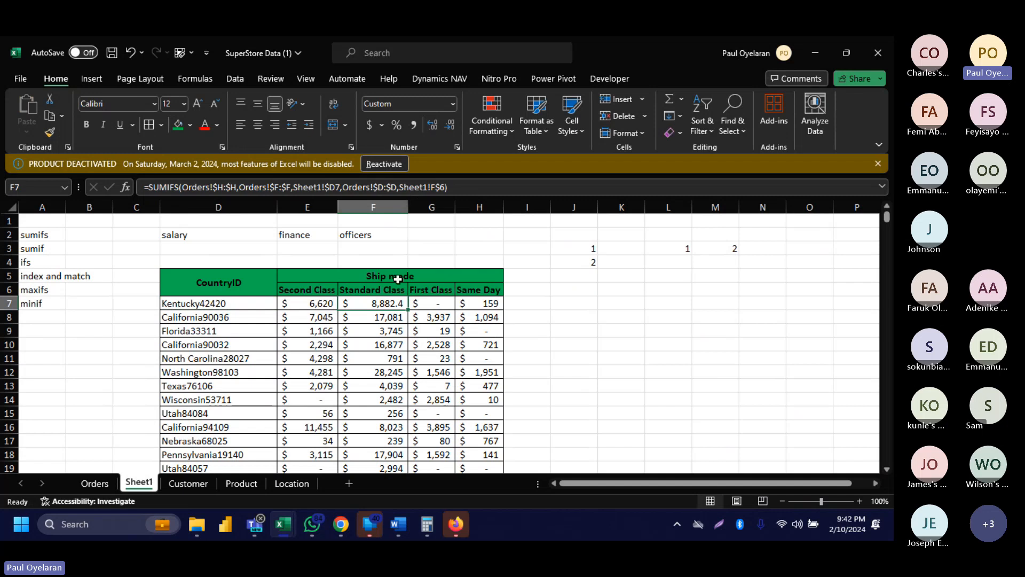
pyautogui.click(400, 388)
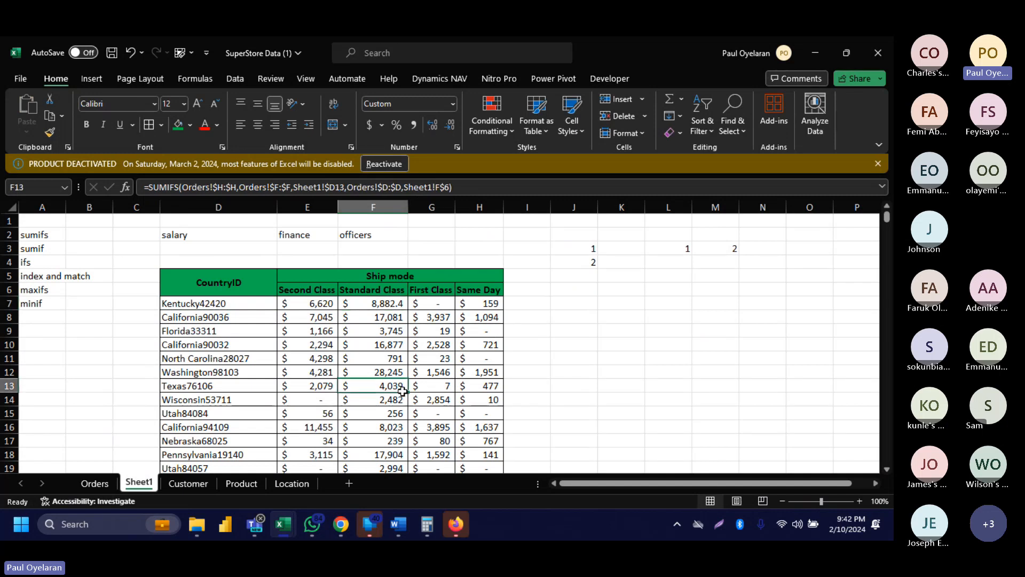
pyautogui.click(331, 302)
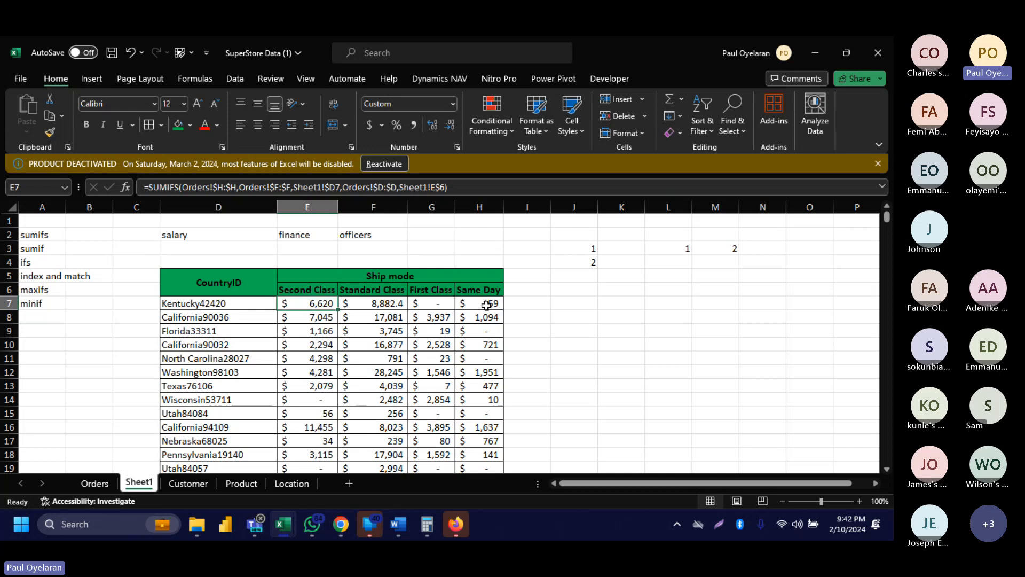
pyautogui.click(404, 304)
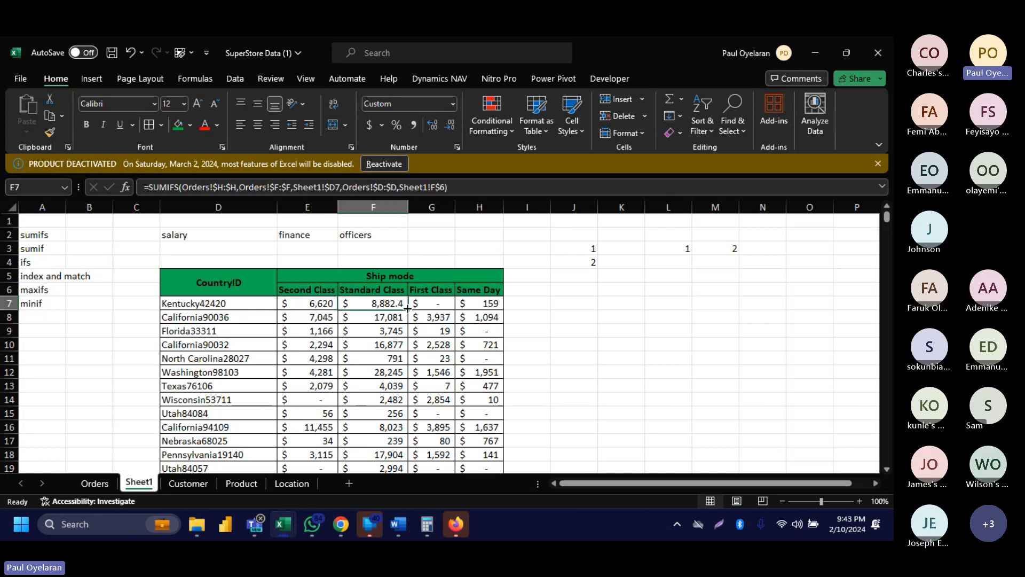
# Fill the F7, G7 and H7 SUMIFS formulas down their columns.
pyautogui.doubleClick(407, 309)
pyautogui.click(439, 305)
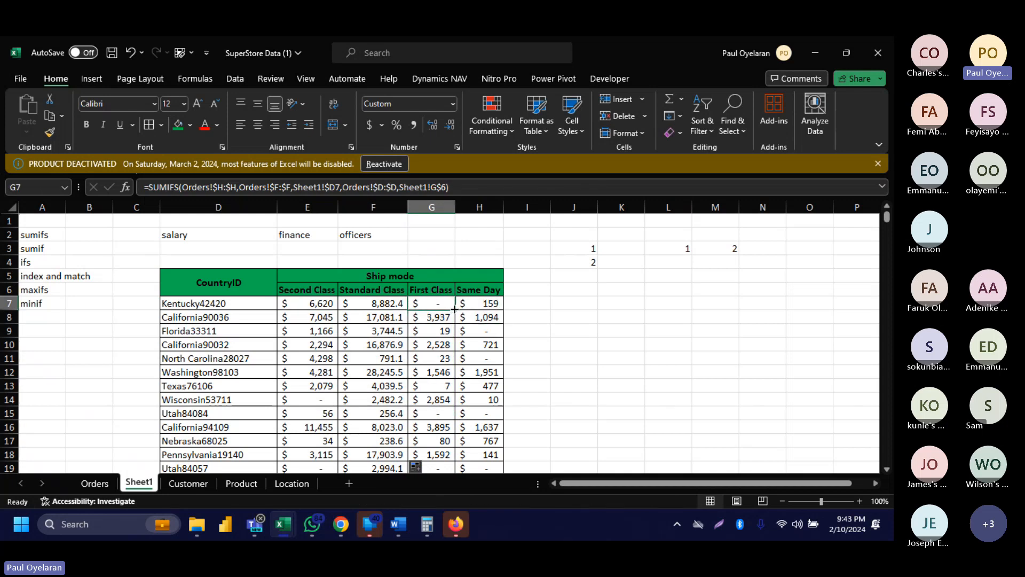
pyautogui.doubleClick(453, 308)
pyautogui.click(473, 305)
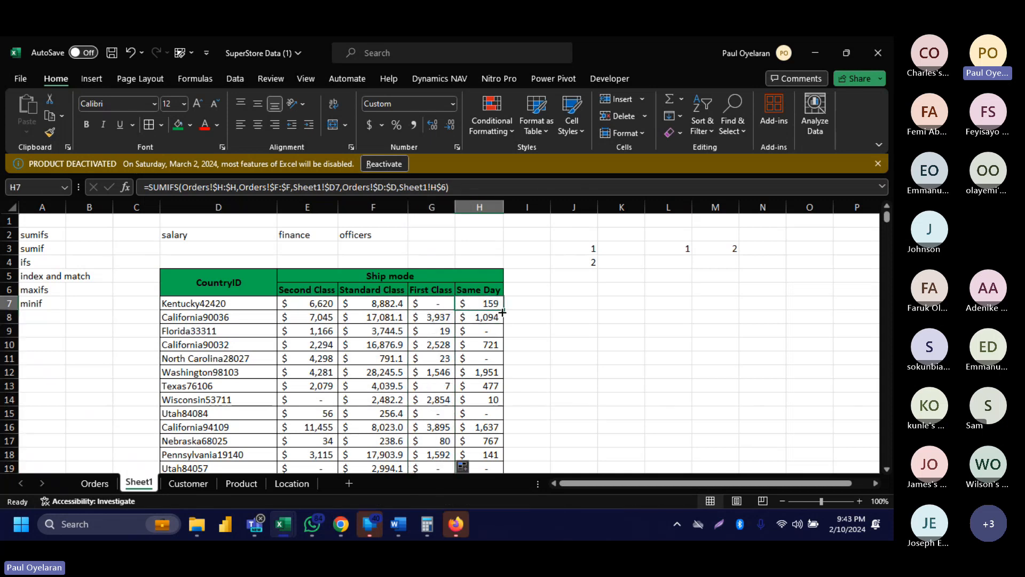
pyautogui.doubleClick(503, 310)
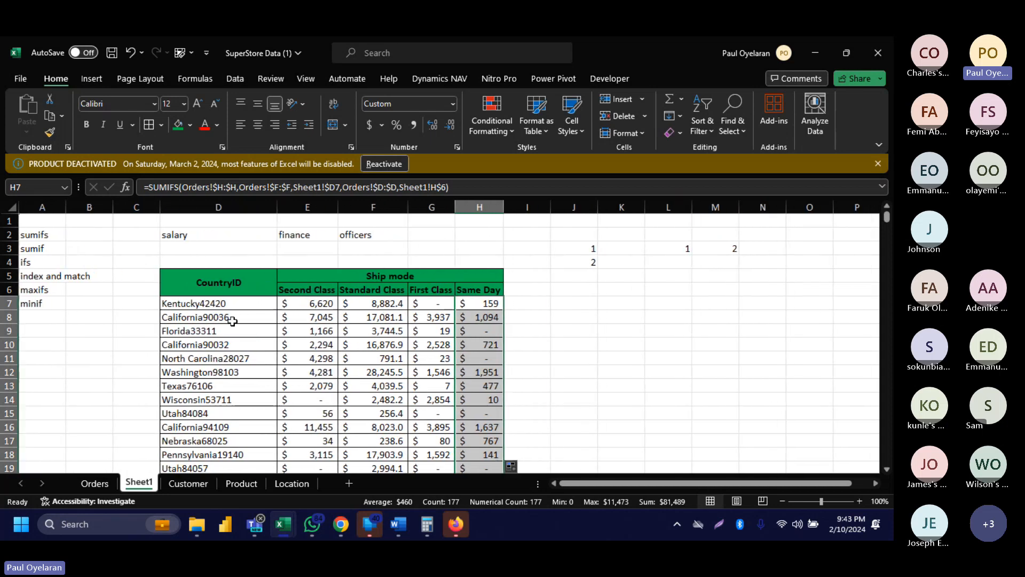
# Copy country IDs D7:D12 to A9 and widen column A to fit them.
pyautogui.moveTo(229, 303); pyautogui.dragTo(214, 374)
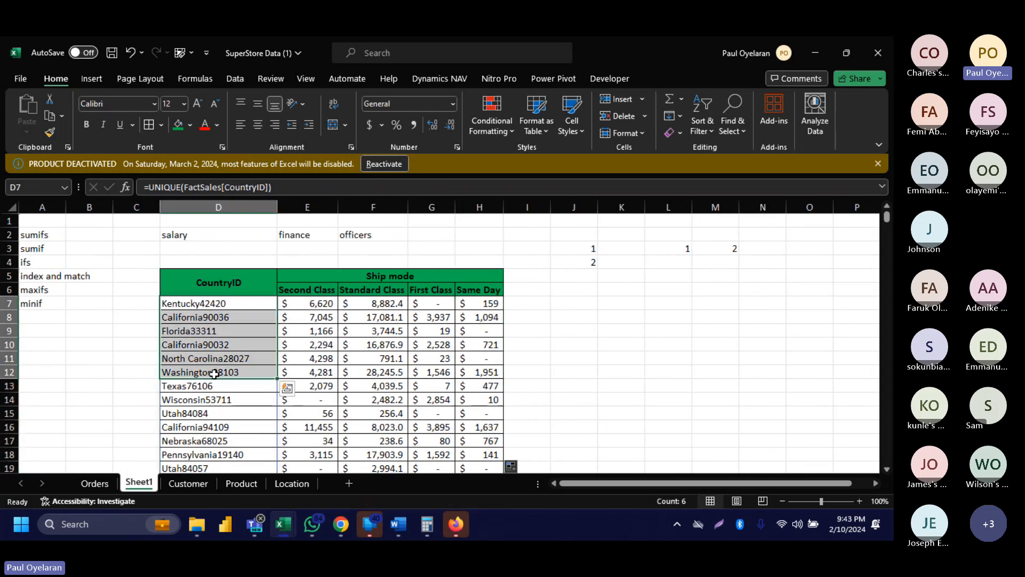
pyautogui.hotkey('ctrl', 'c')
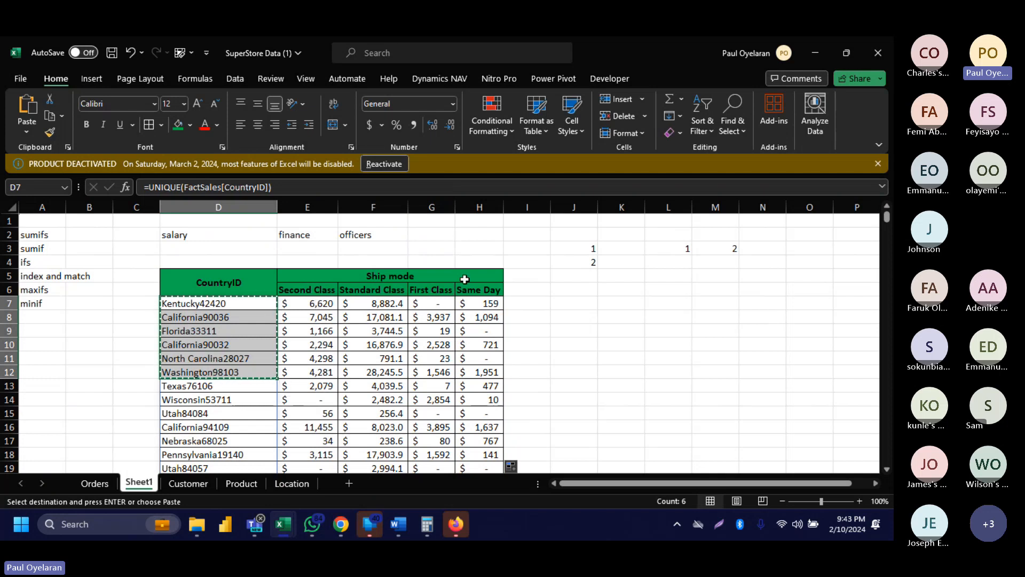
pyautogui.click(35, 329)
pyautogui.hotkey('ctrl', 'v')
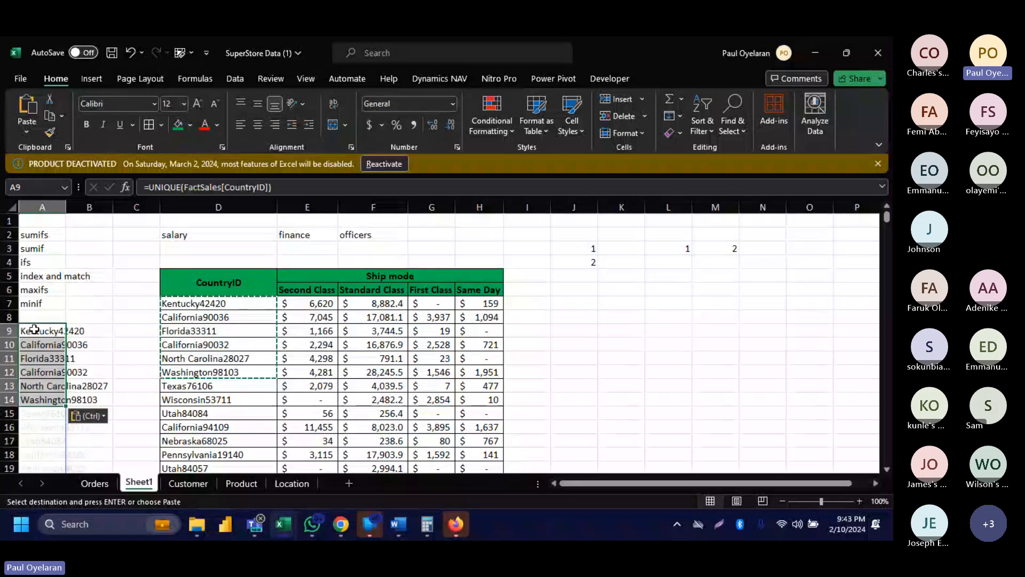
pyautogui.moveTo(66, 207); pyautogui.dragTo(135, 207)
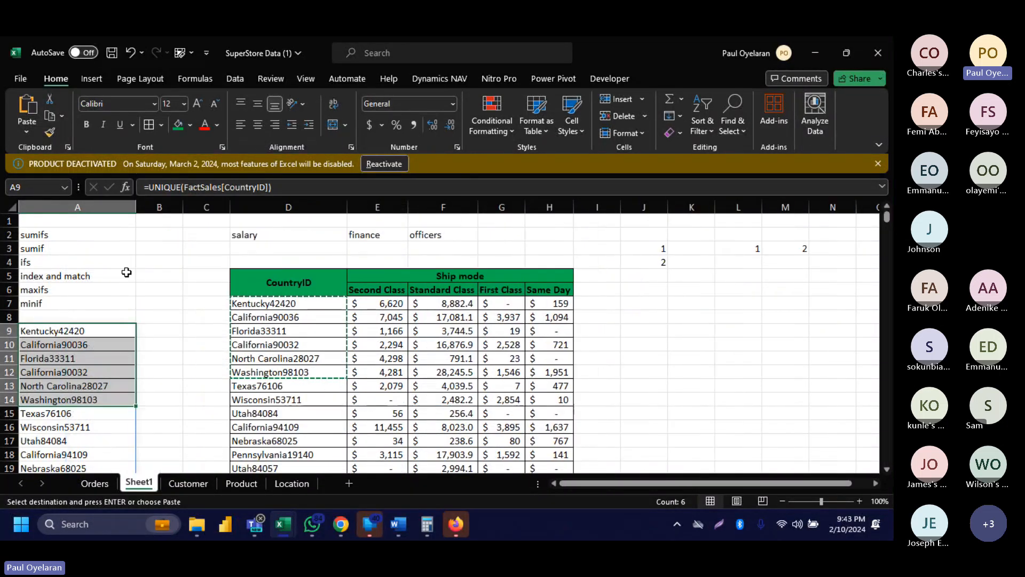
# Enter a SUMIF in B9 totalling Orders Sales for A9's CountryID, giving 15661.01.
pyautogui.click(160, 331)
pyautogui.write('=')
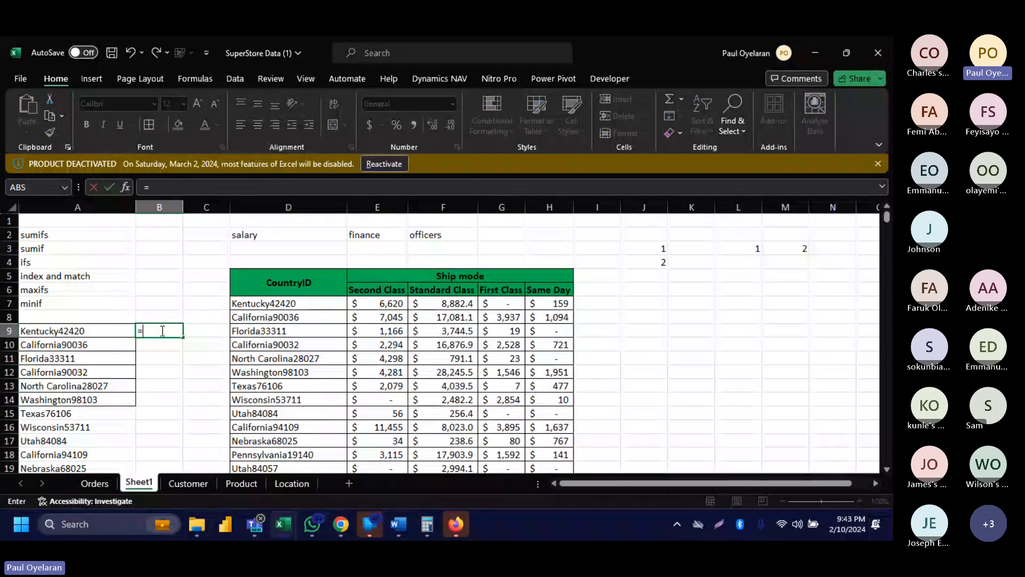
pyautogui.write('sumif')
pyautogui.press('Tab')
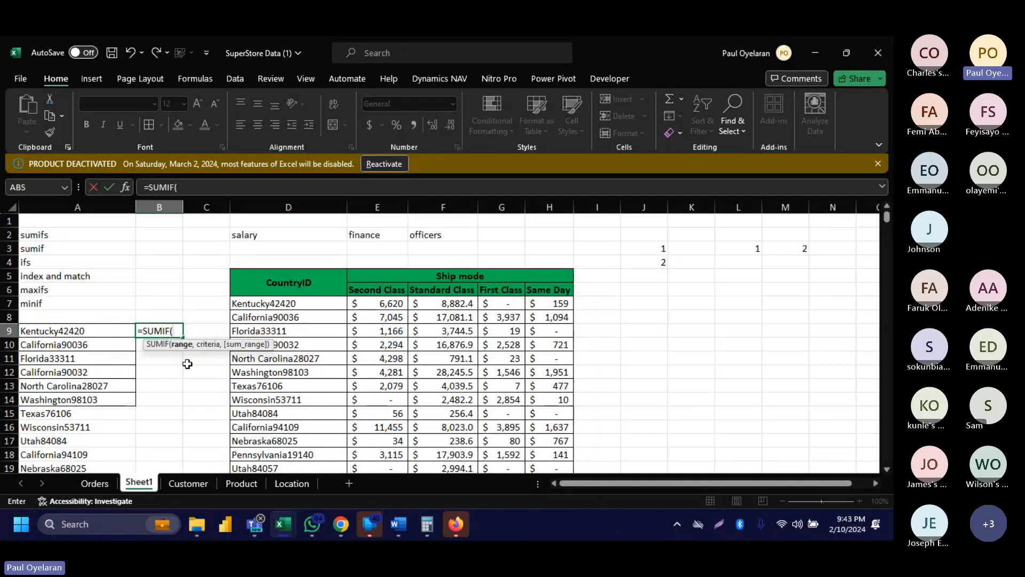
pyautogui.click(105, 485)
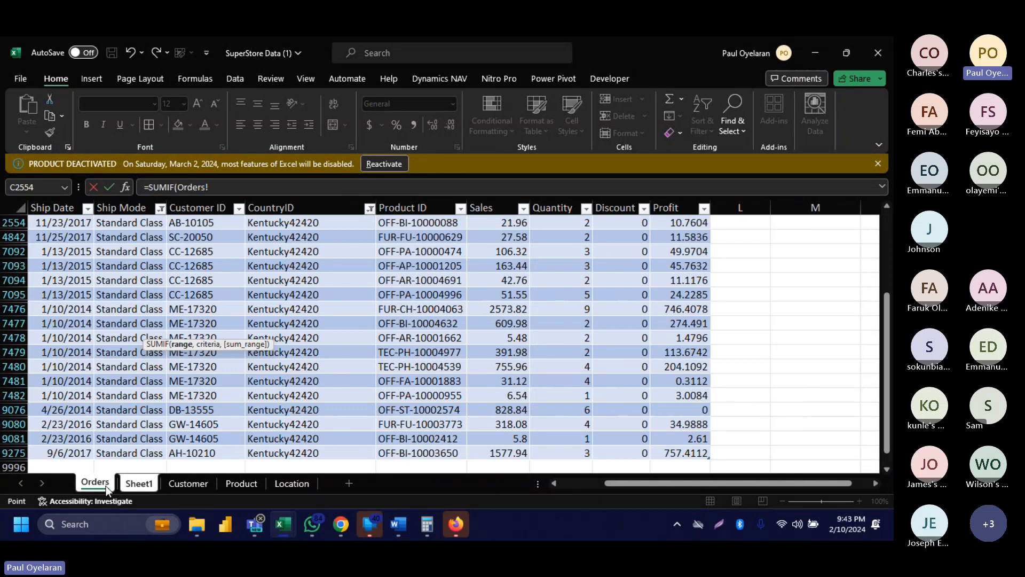
pyautogui.click(300, 205)
pyautogui.write(',')
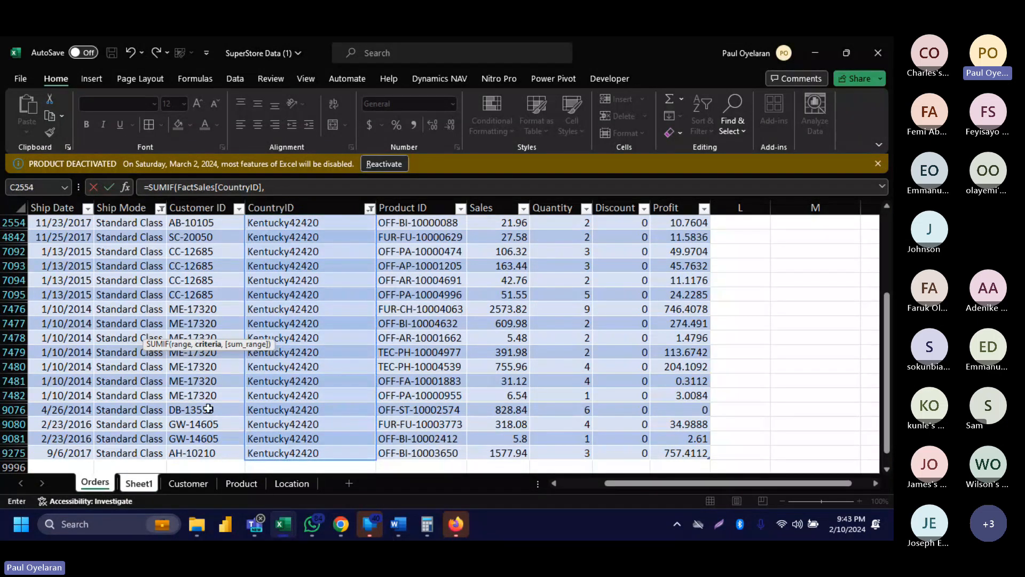
pyautogui.click(139, 483)
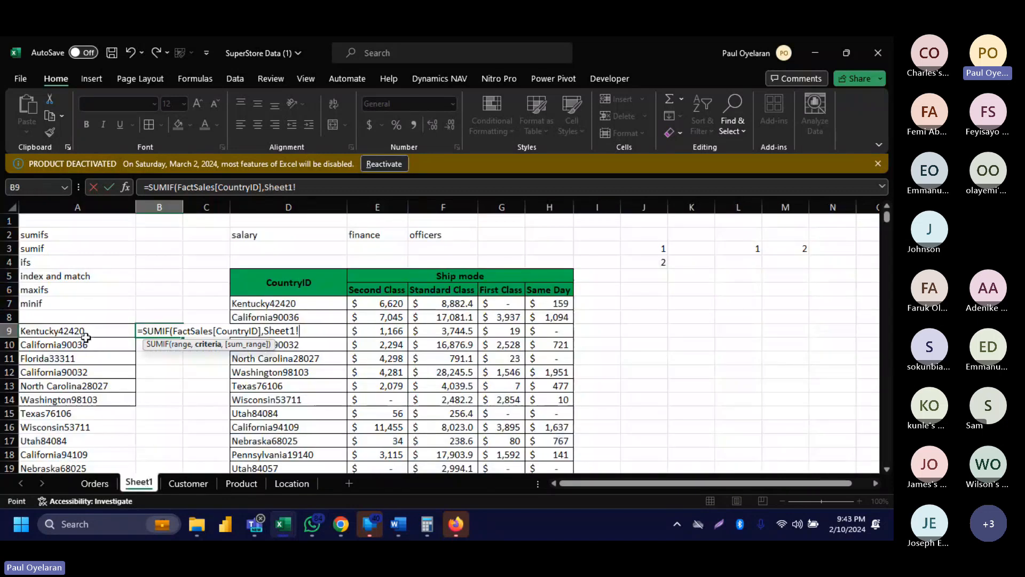
pyautogui.click(84, 331)
pyautogui.write(',')
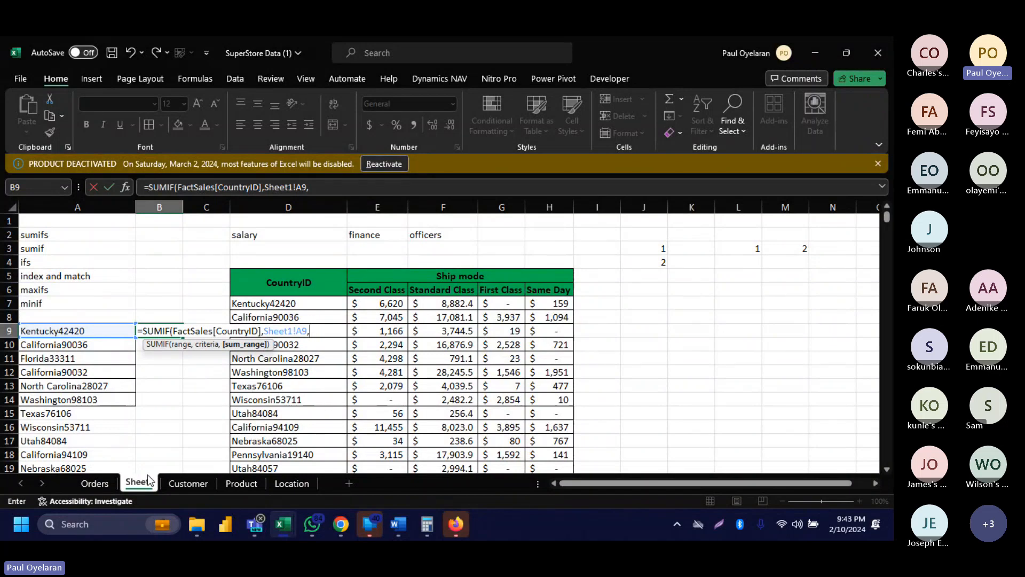
pyautogui.click(90, 485)
pyautogui.click(491, 205)
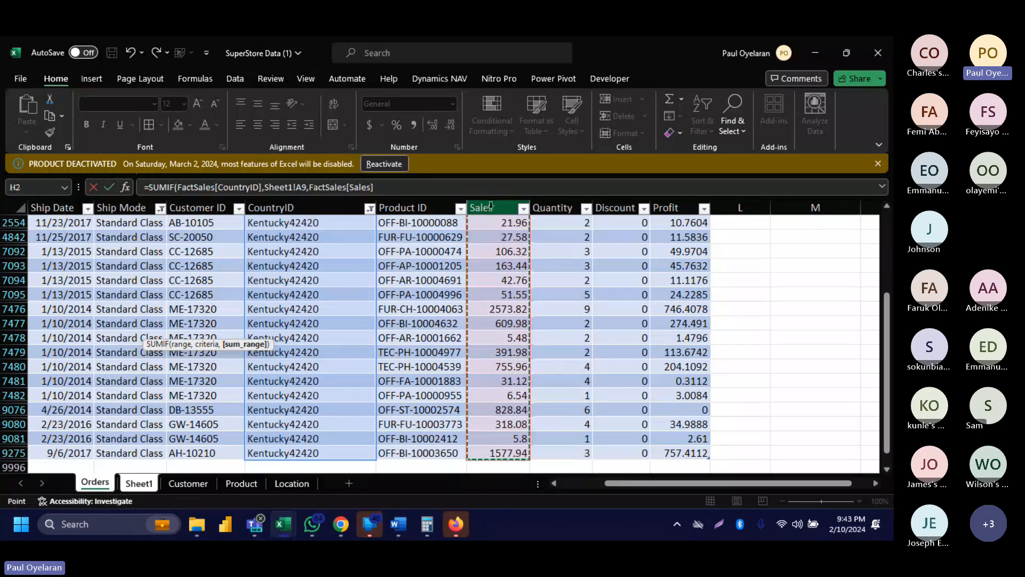
pyautogui.press('Return')
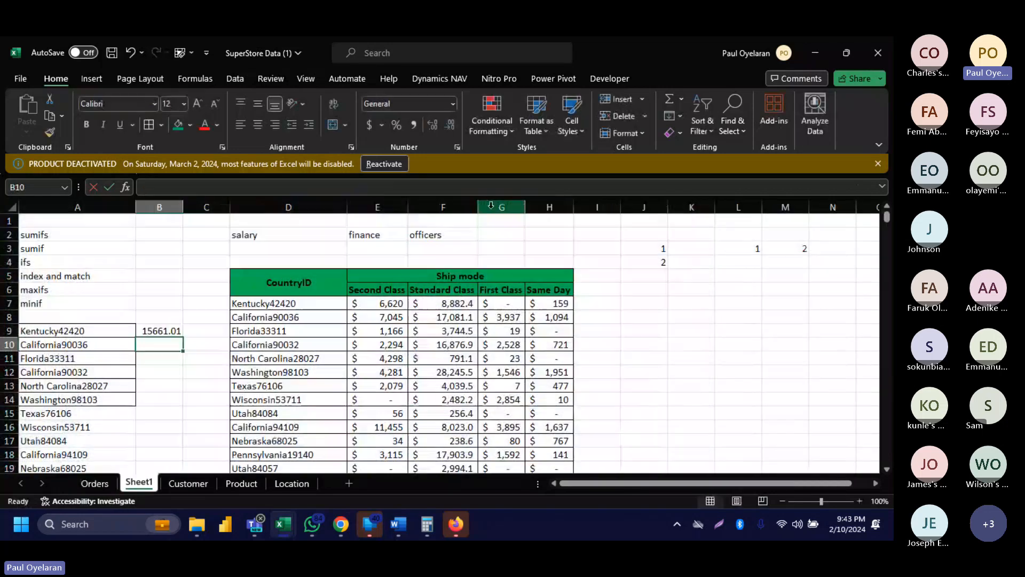
pyautogui.click(154, 329)
# Enter =SUM(E7:H7) in I7 to total Kentucky42420's four ship modes.
pyautogui.moveTo(390, 302); pyautogui.dragTo(558, 305)
pyautogui.click(582, 305)
pyautogui.write('=si')
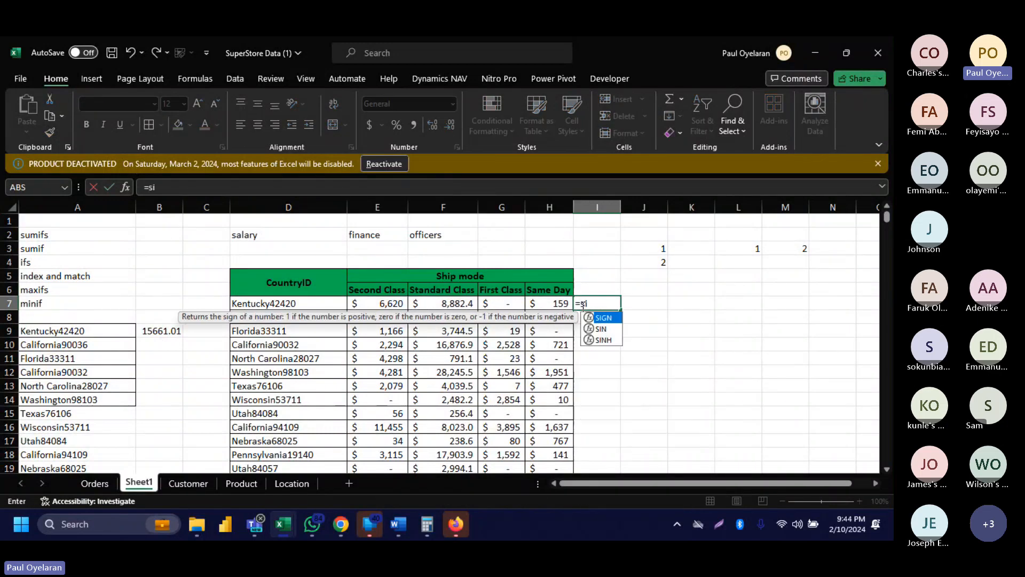
pyautogui.press('BackSpace')
pyautogui.write('um')
pyautogui.press('Tab')
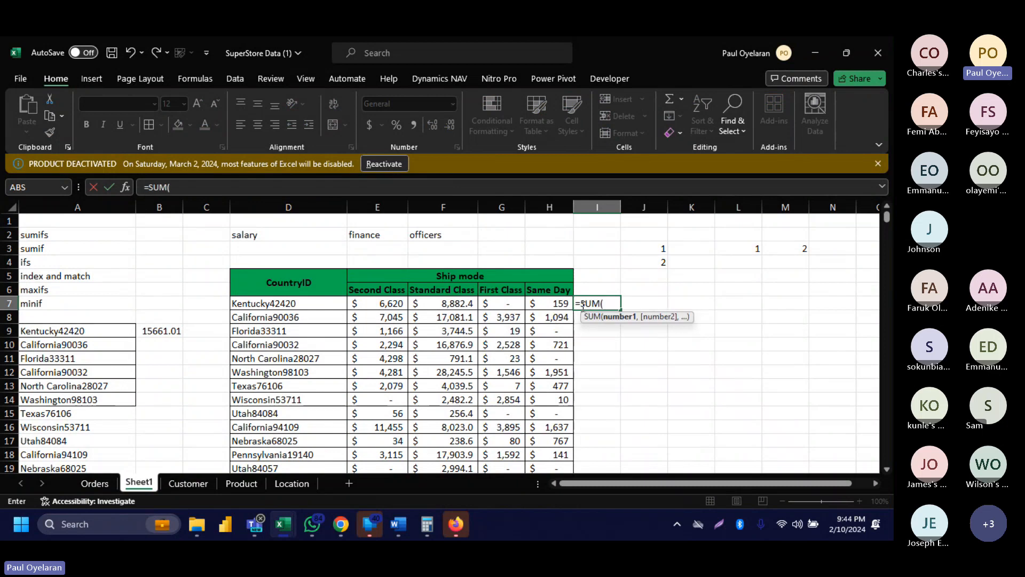
pyautogui.moveTo(387, 304); pyautogui.dragTo(557, 300)
pyautogui.press('Return')
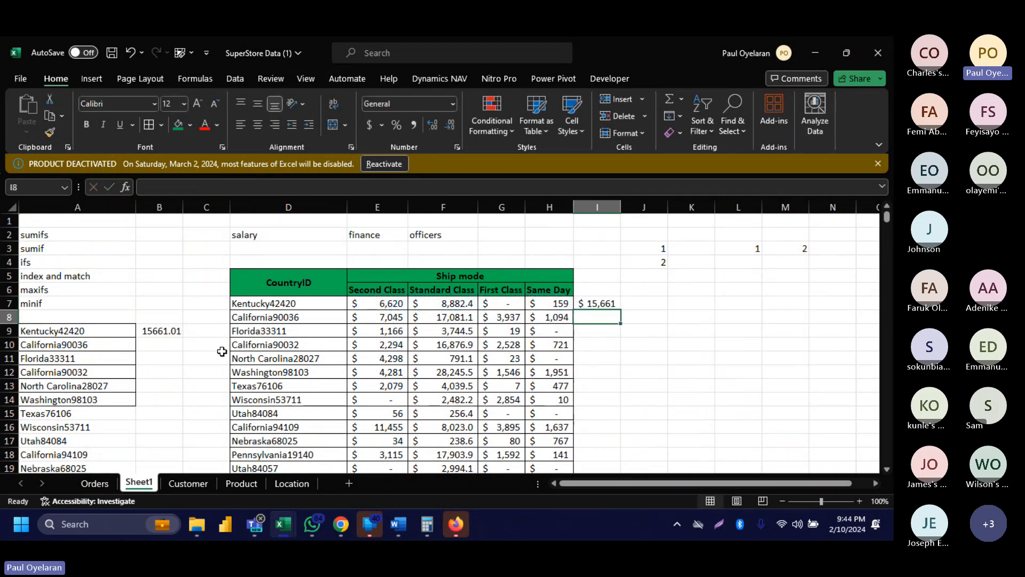
# Format the I7 total as Accounting with two decimals ($15,661.01).
pyautogui.click(159, 331)
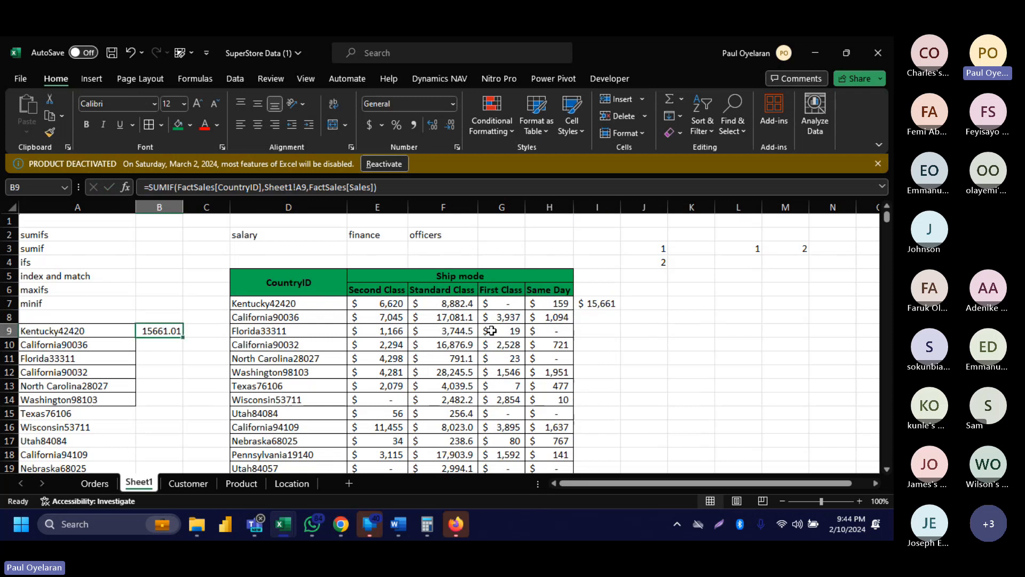
pyautogui.click(597, 303)
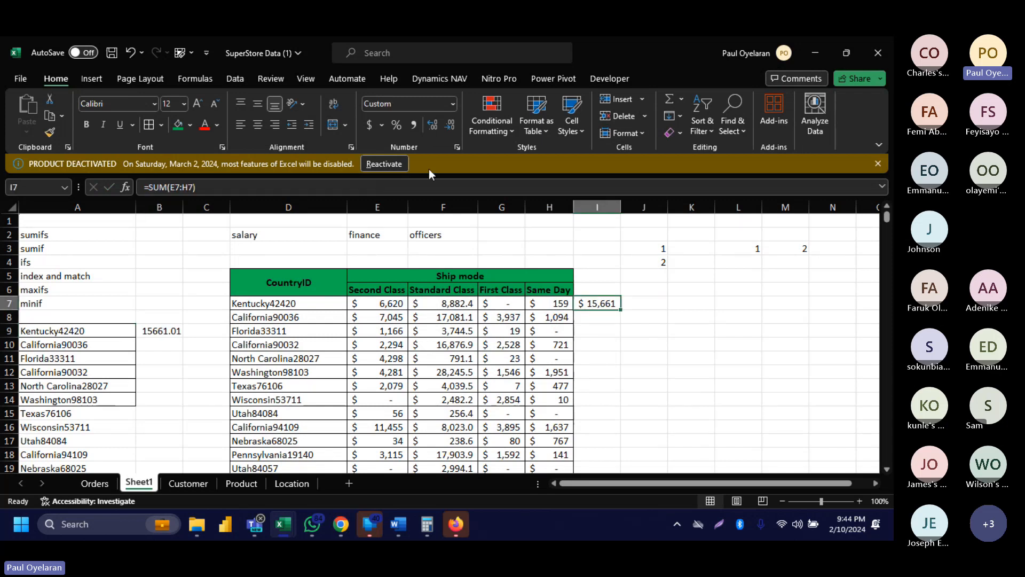
pyautogui.click(432, 125)
pyautogui.click(432, 125)
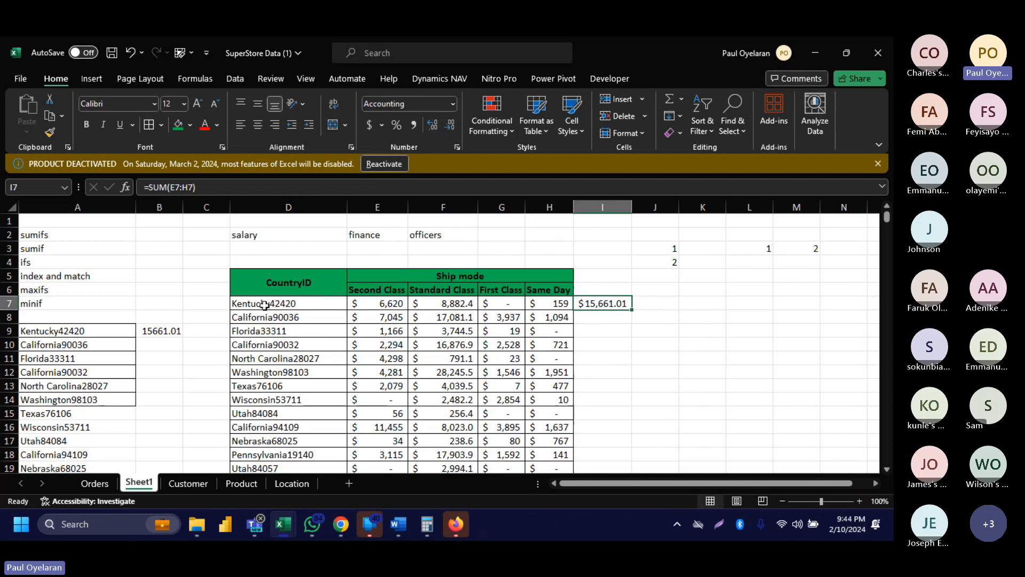
# Fill B9's SUMIF down to B14 for all six countries.
pyautogui.click(147, 331)
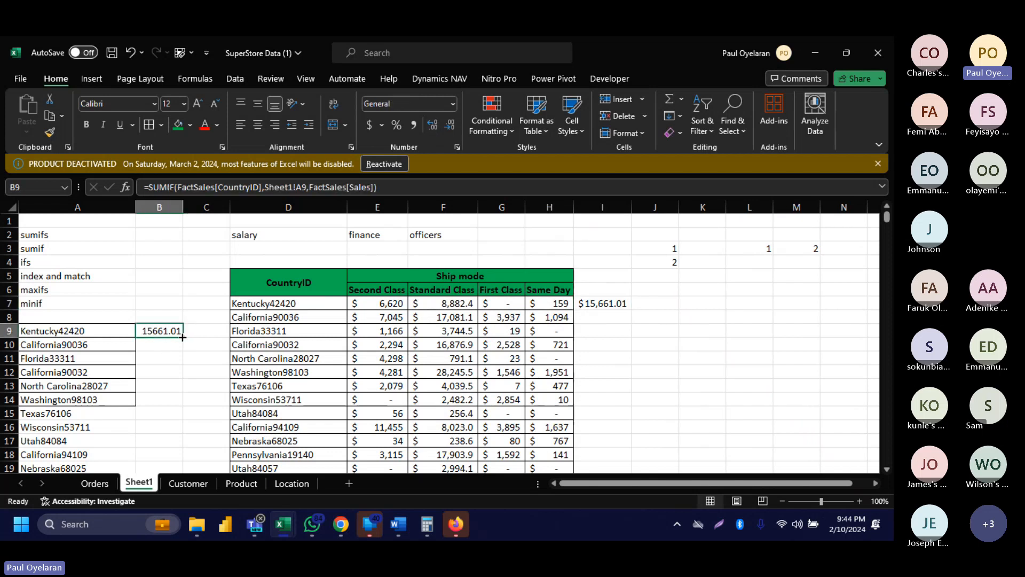
pyautogui.moveTo(182, 337); pyautogui.dragTo(164, 401)
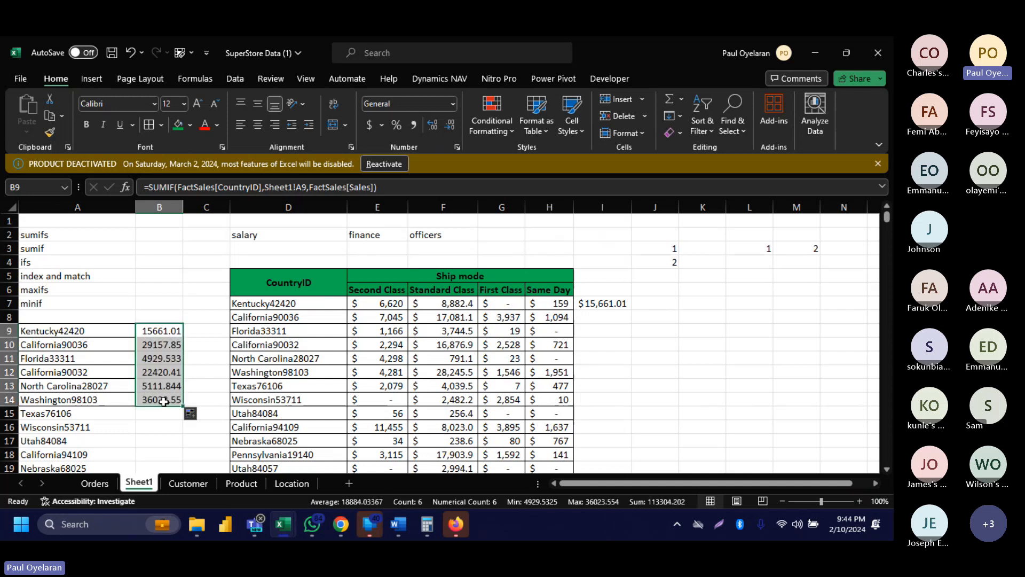
pyautogui.click(602, 305)
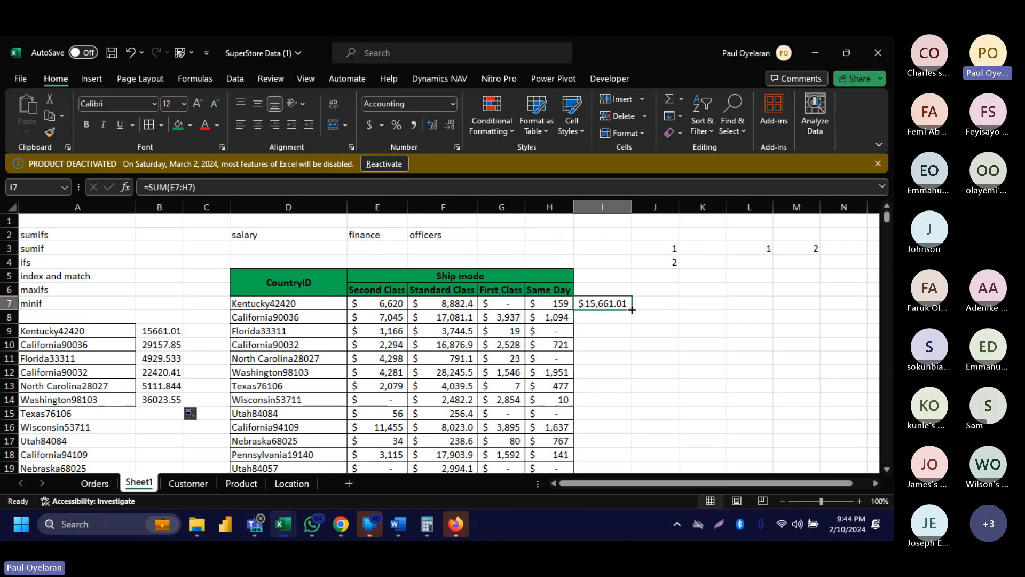
# Fill the I7 row-total SUM down to I12, e.g. Washington98103 $36,023.55.
pyautogui.moveTo(631, 309); pyautogui.dragTo(625, 379)
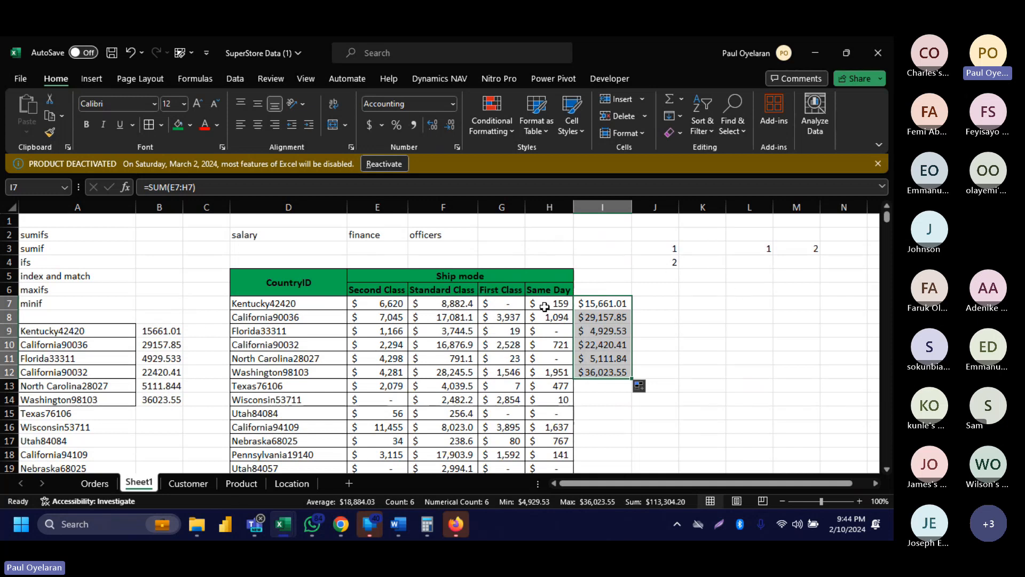
pyautogui.click(600, 303)
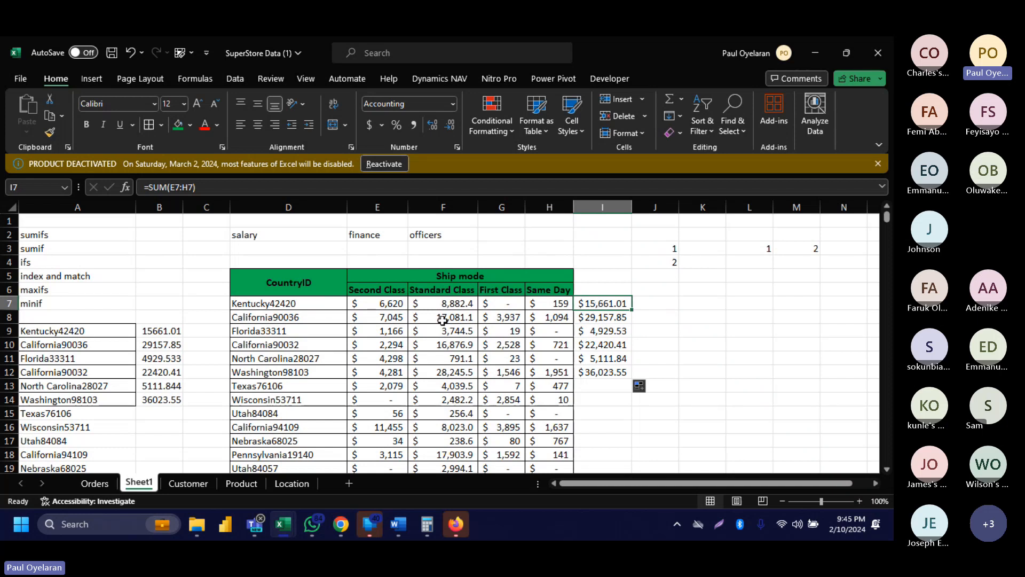
pyautogui.click(179, 313)
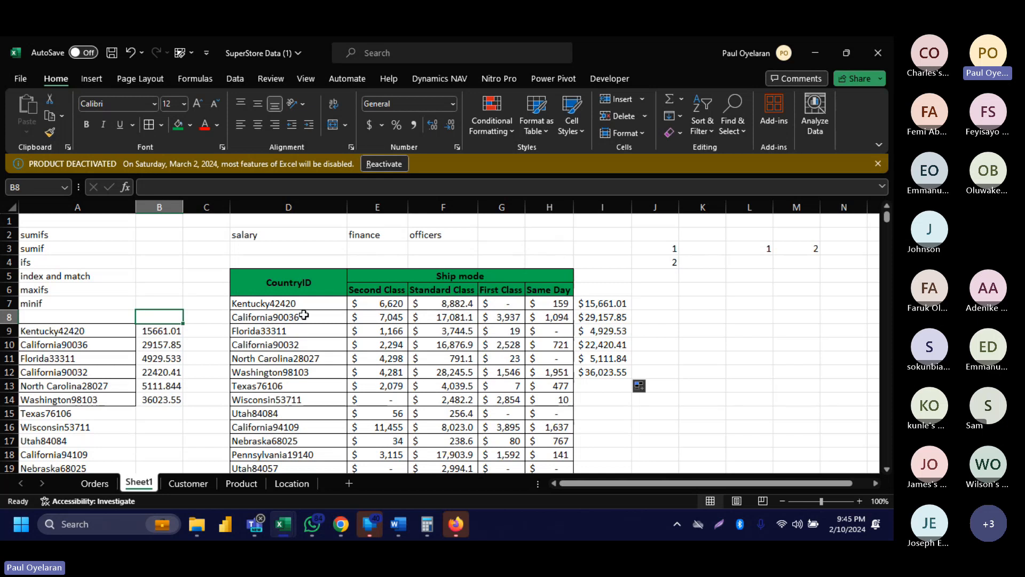
pyautogui.click(65, 263)
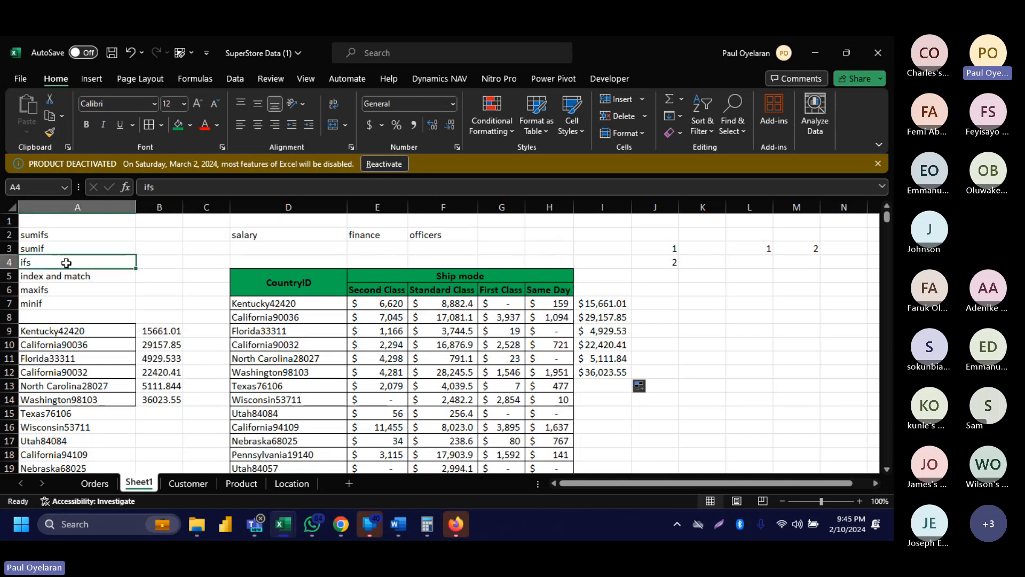
# On the Orders sheet, add headers 'ifs' in L1 and 'if' in M1 after Profit.
pyautogui.click(101, 483)
pyautogui.click(420, 337)
pyautogui.scroll(3, 405, 347)
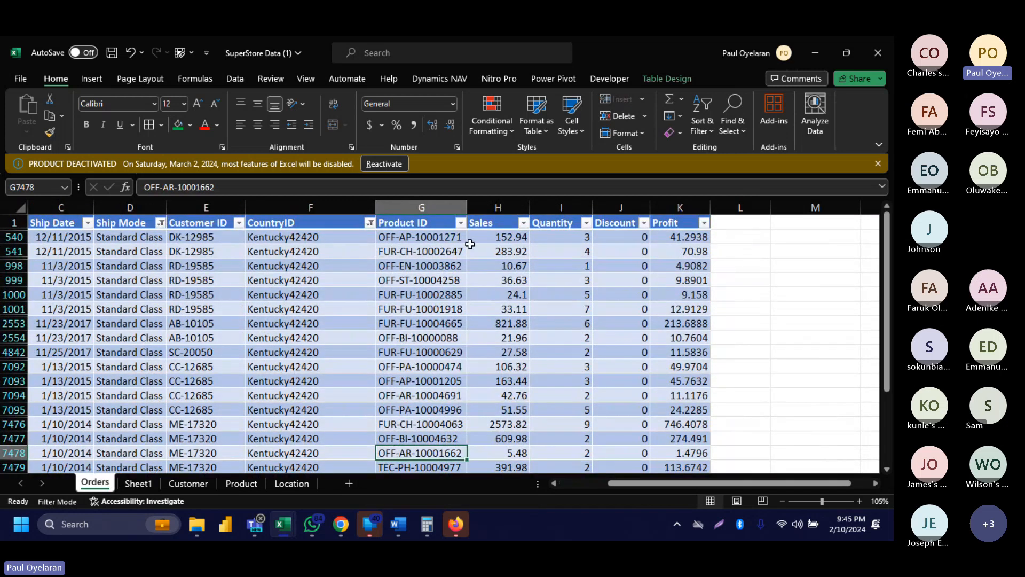
pyautogui.hscroll(3, 720, 230)
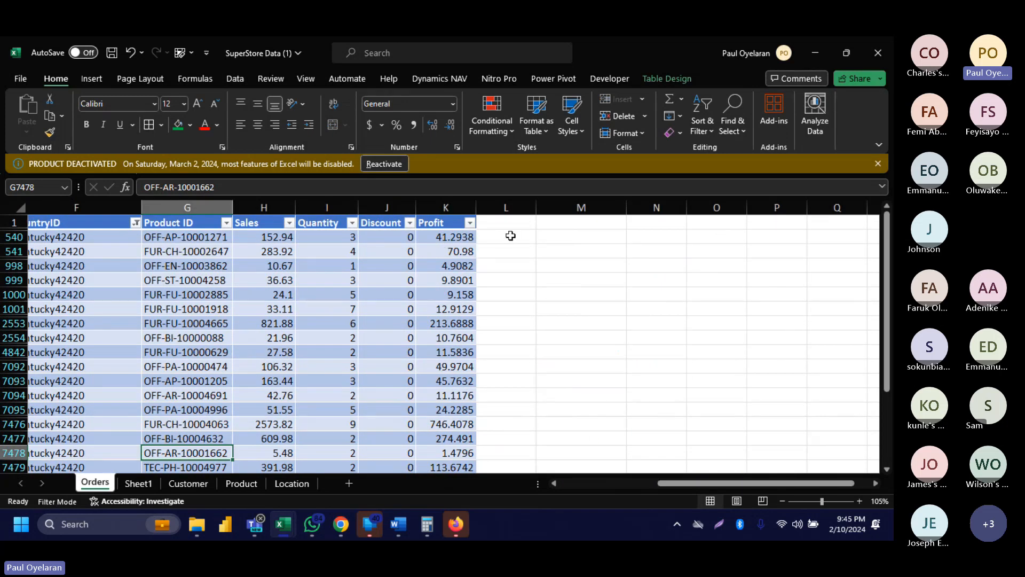
pyautogui.click(510, 235)
pyautogui.click(513, 223)
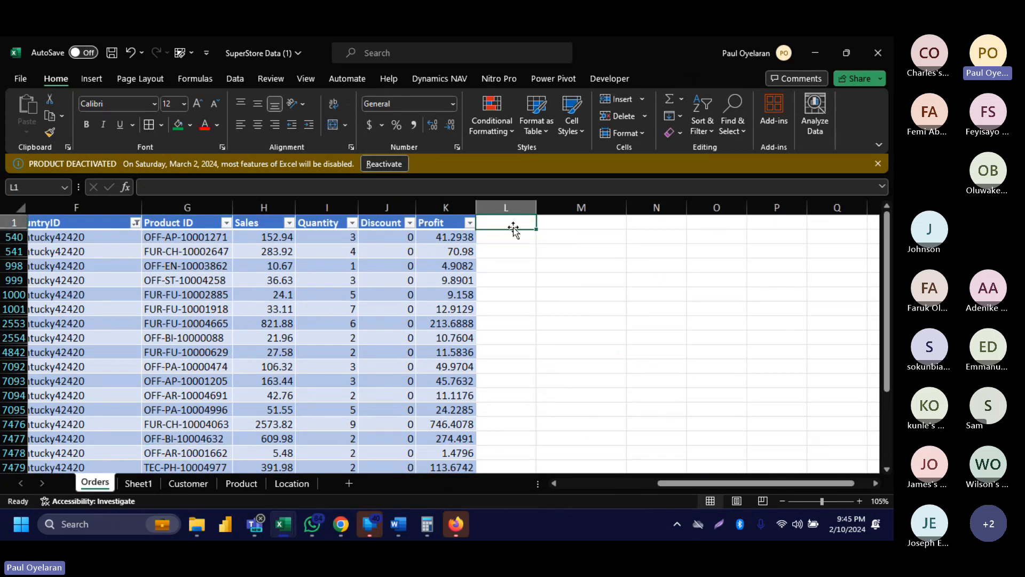
pyautogui.write('ifs')
pyautogui.press('Tab')
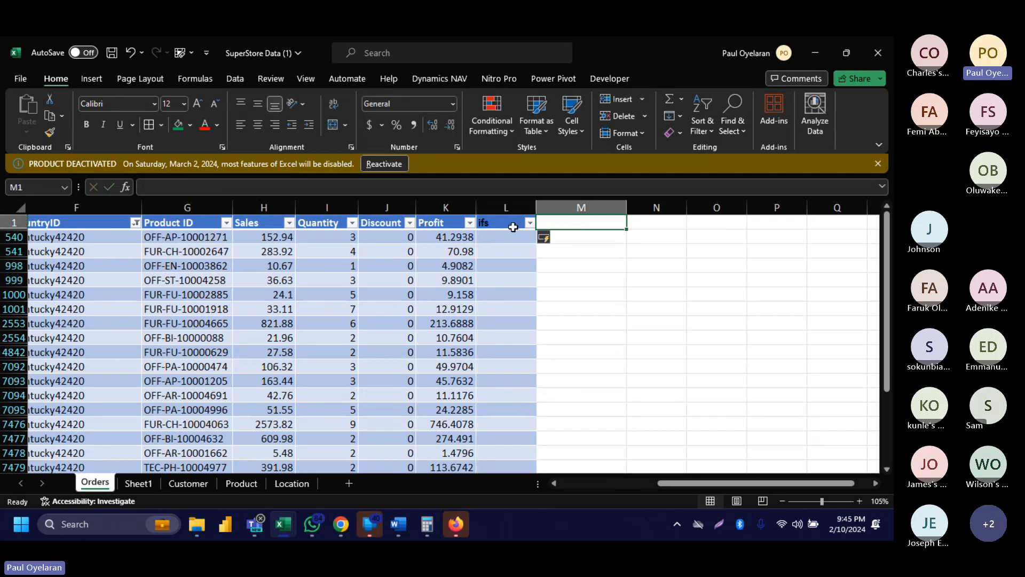
pyautogui.write('if')
pyautogui.press('Return')
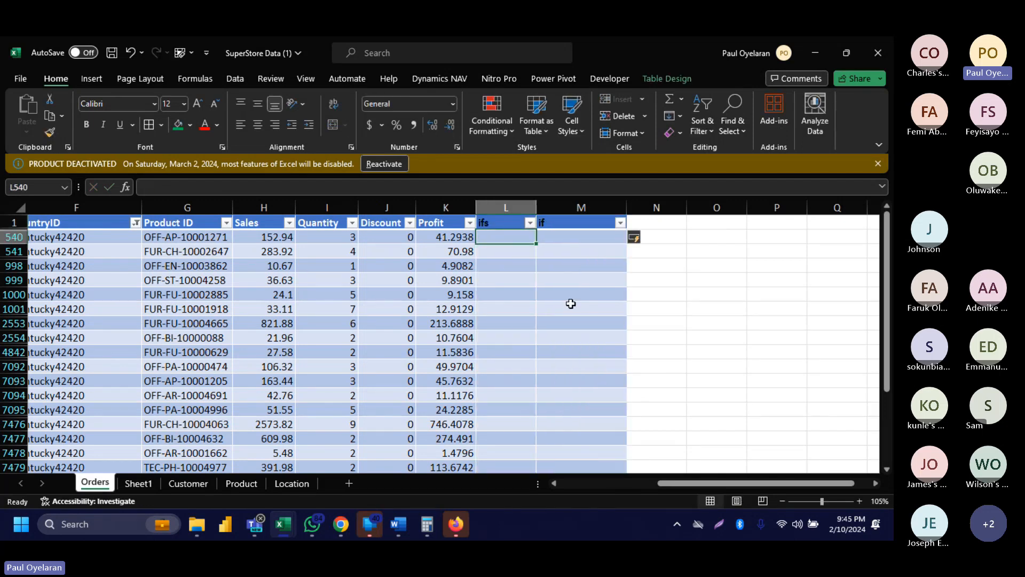
pyautogui.click(847, 444)
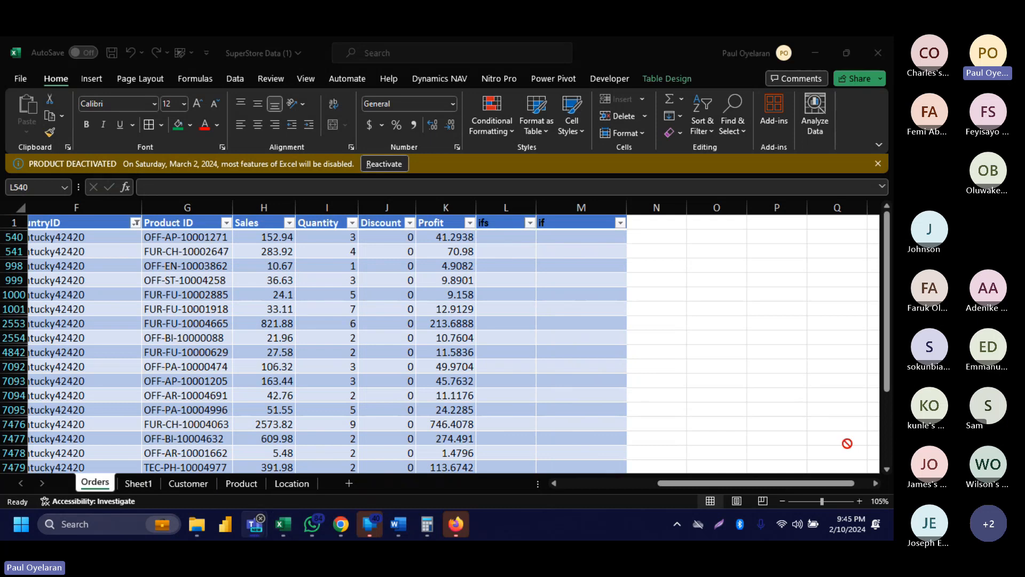
pyautogui.click(508, 236)
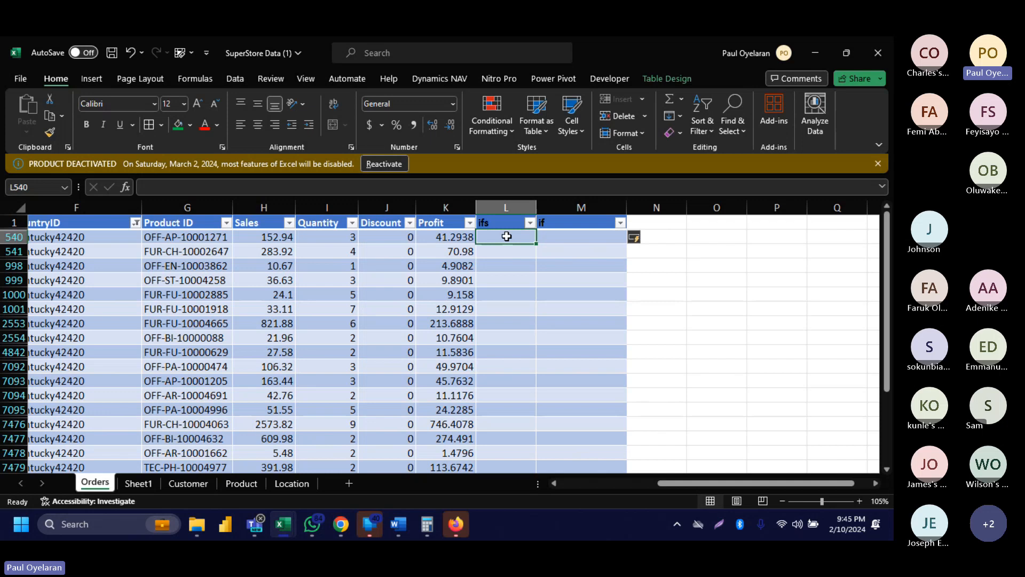
pyautogui.write('=f')
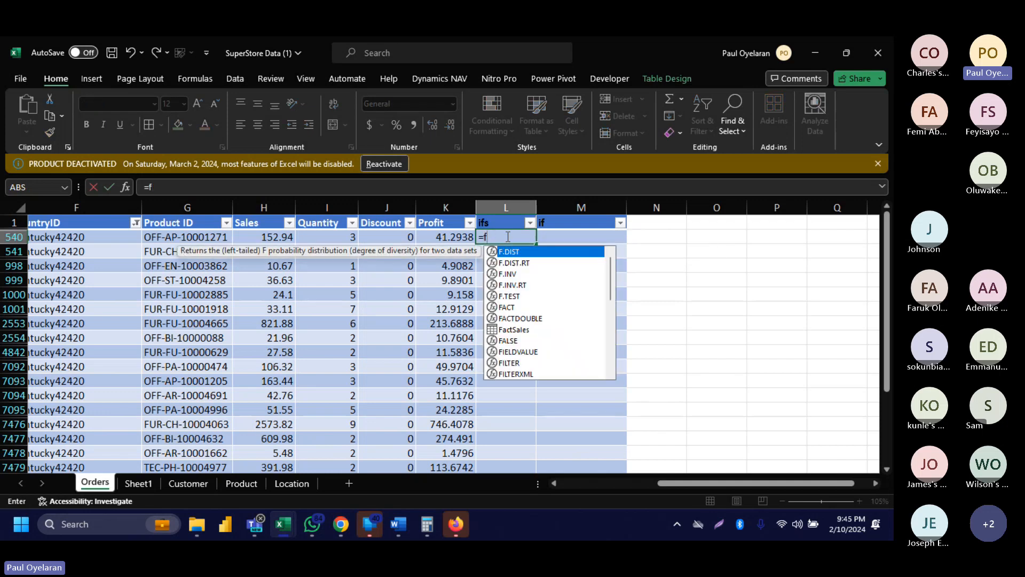
pyautogui.press('BackSpace')
pyautogui.write('it')
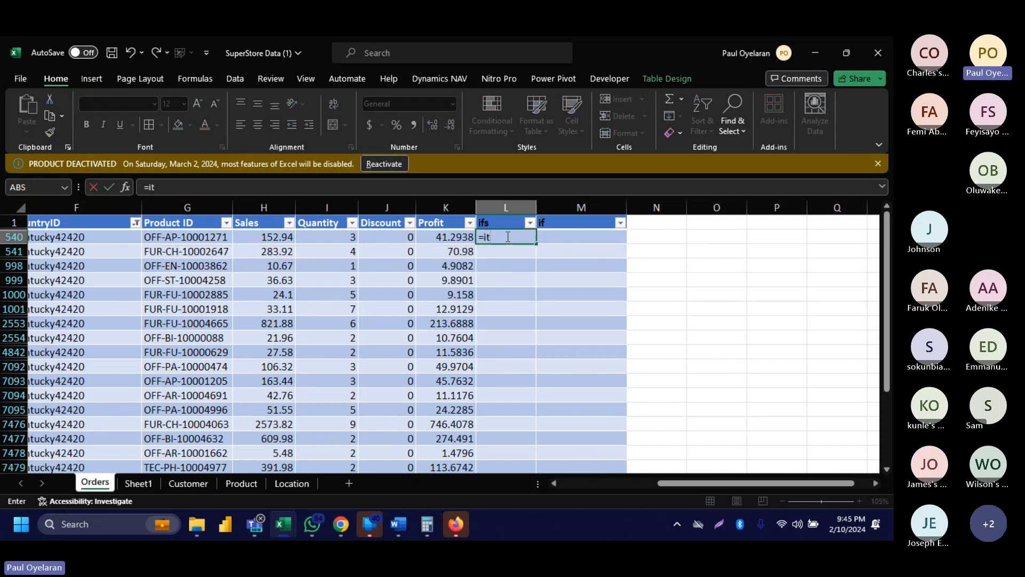
pyautogui.press('BackSpace')
pyautogui.write('fs')
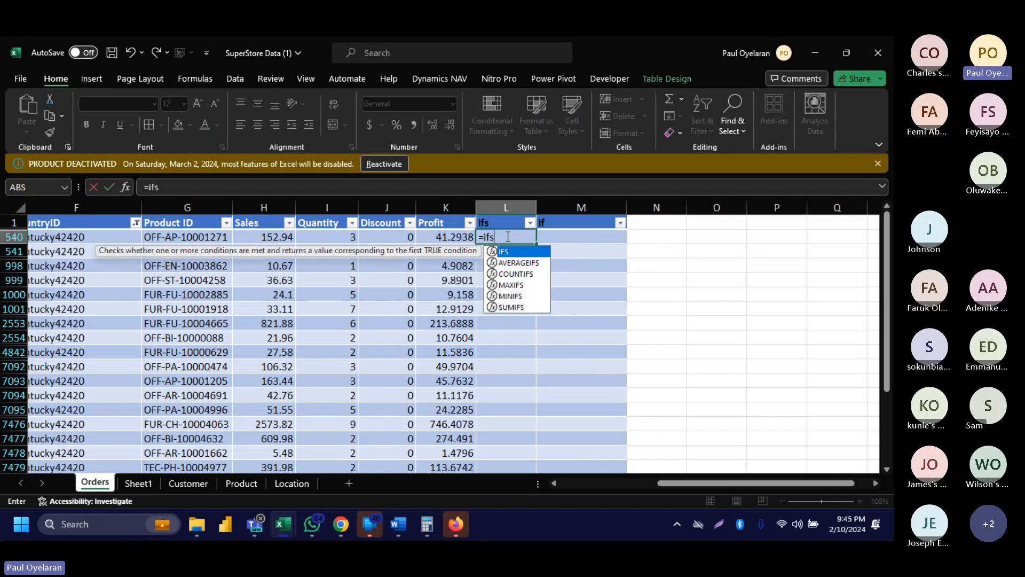
pyautogui.press('Tab')
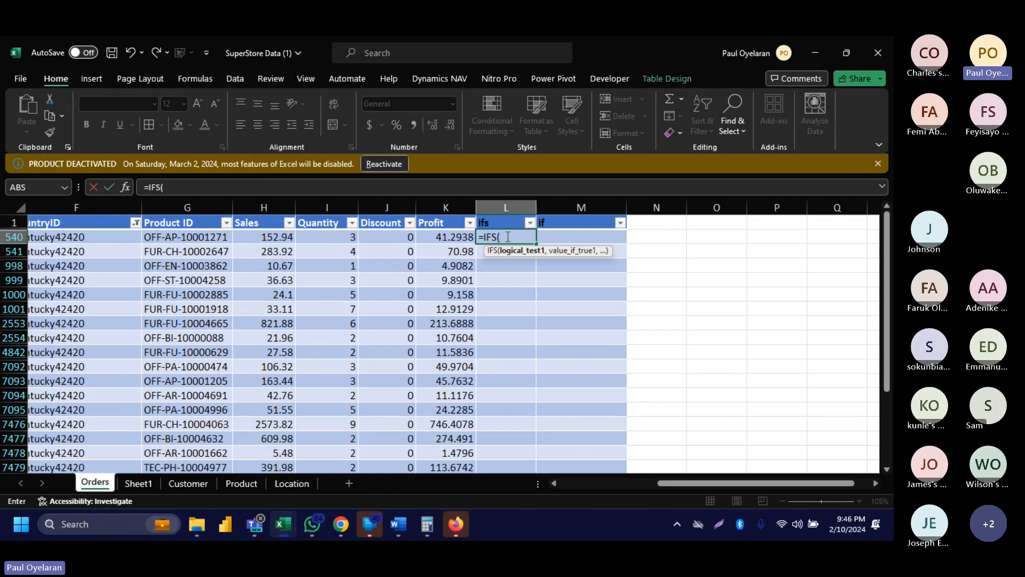
pyautogui.press('Escape')
pyautogui.click(694, 235)
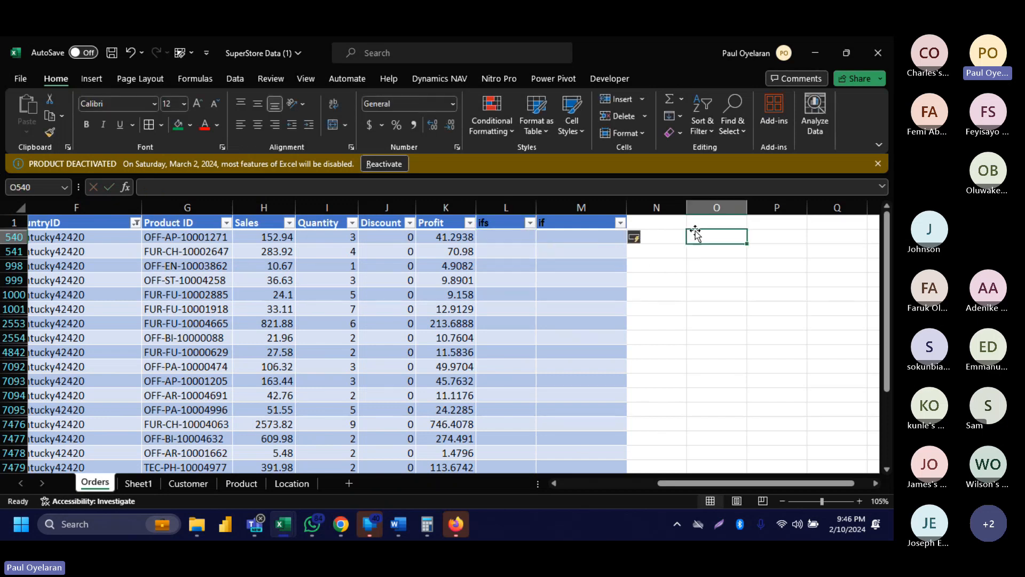
# Label O540, P540 and Q540 as sch date, done date and status, replacing the initial pm date.
pyautogui.write('pm dat')
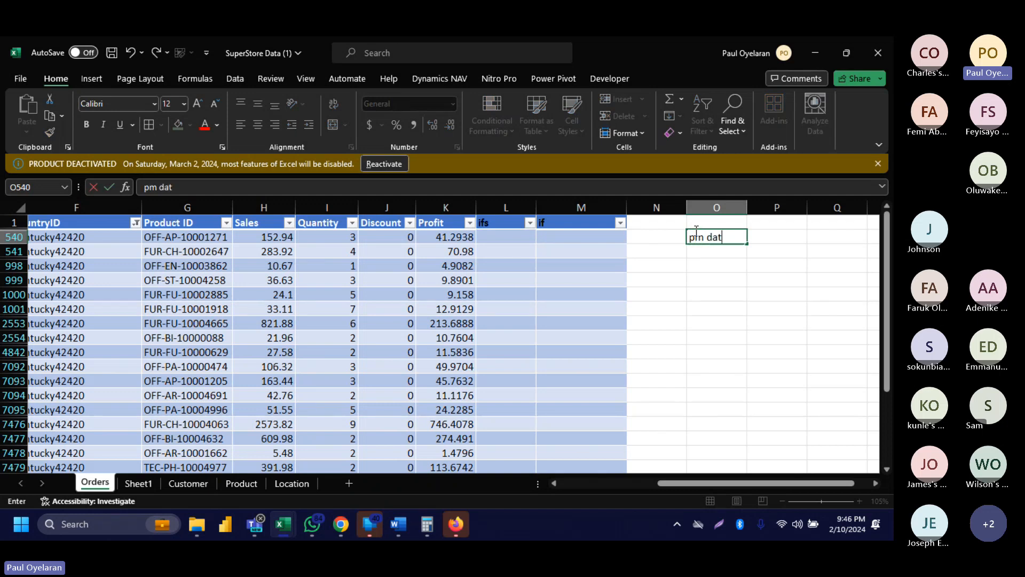
pyautogui.write('e')
pyautogui.press('Tab')
pyautogui.write('pm')
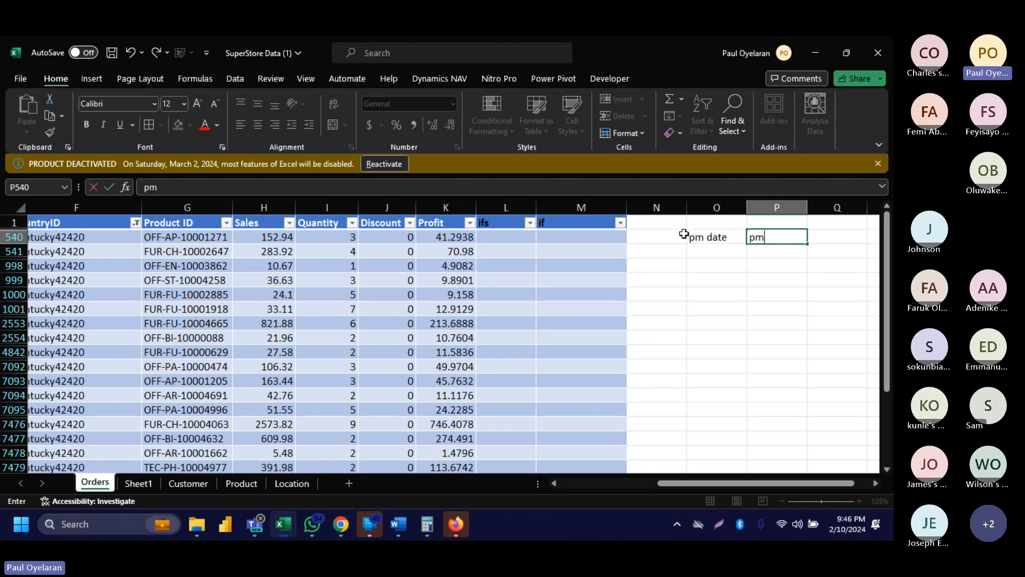
pyautogui.click(694, 235)
pyautogui.write('sche')
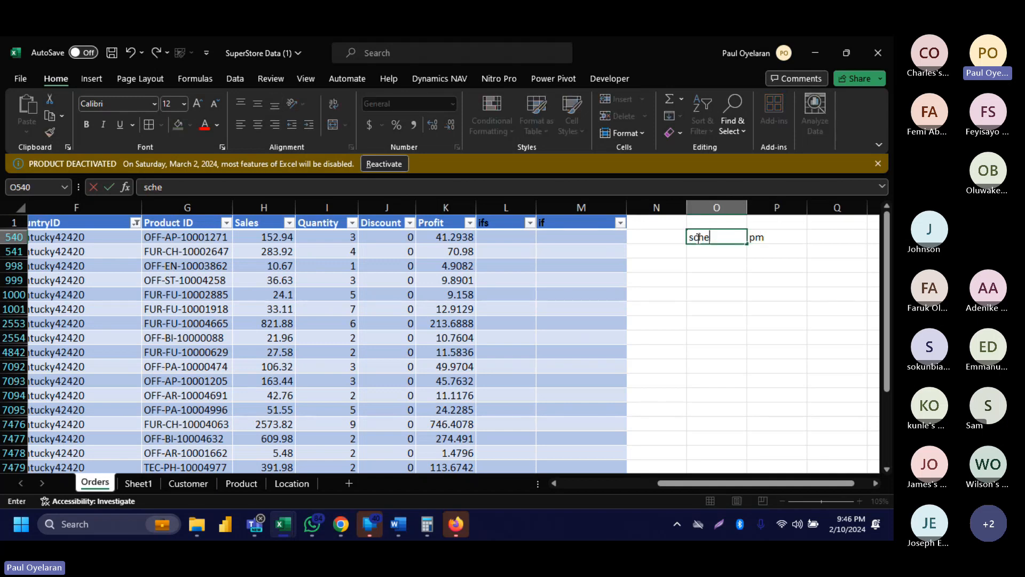
pyautogui.press('BackSpace')
pyautogui.write('date')
pyautogui.press('Tab')
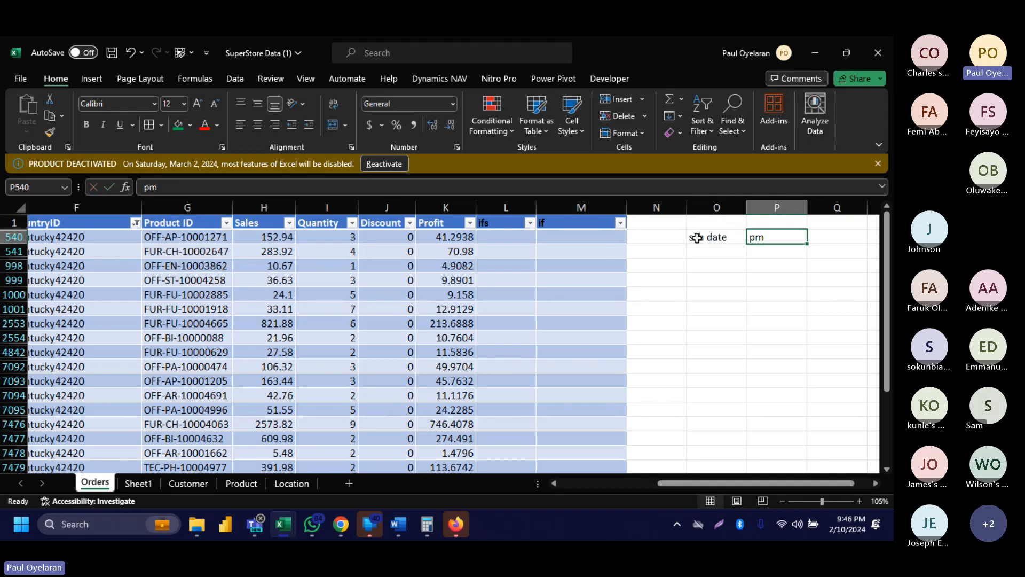
pyautogui.write('done ')
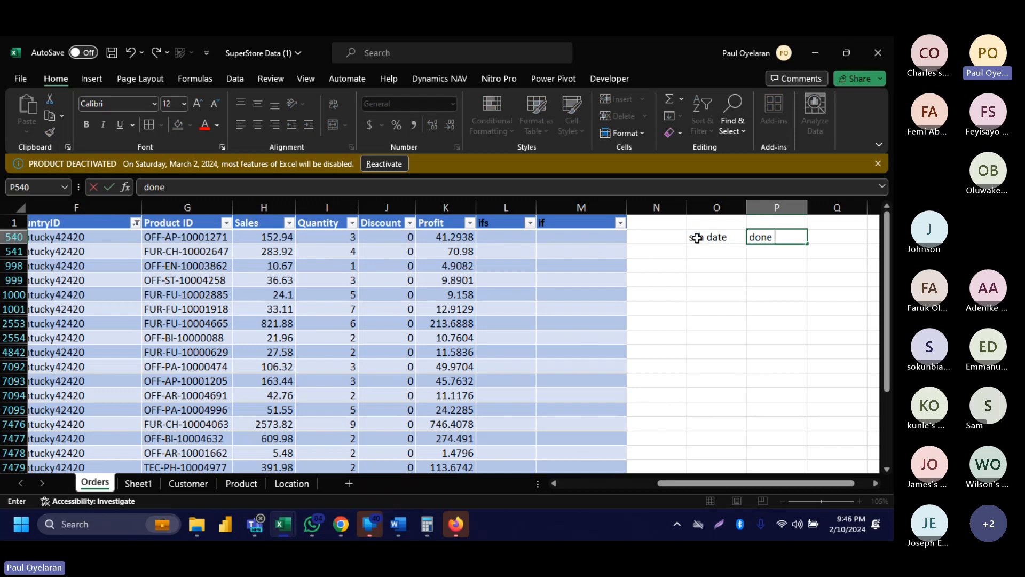
pyautogui.write('date')
pyautogui.click(848, 238)
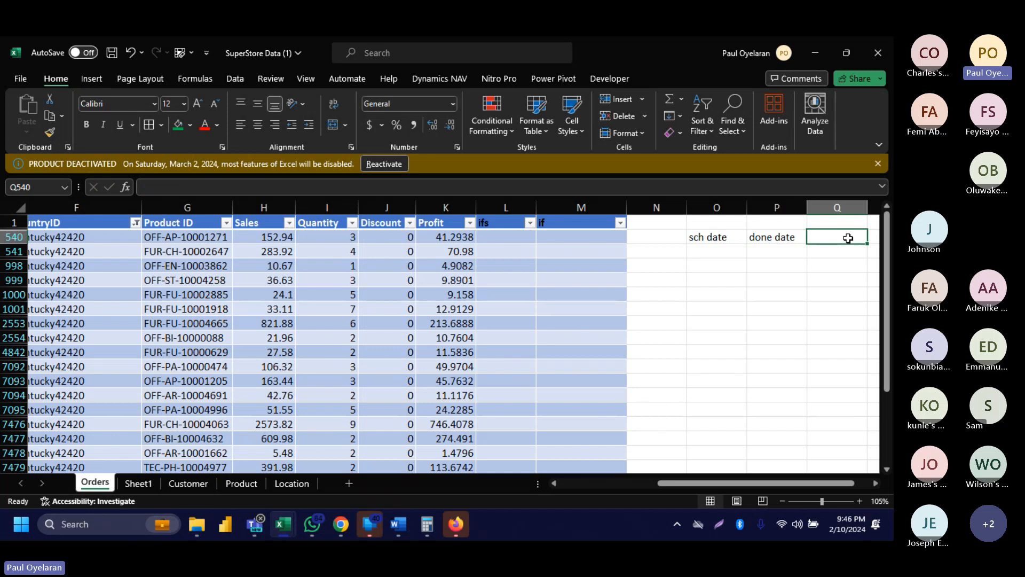
pyautogui.write('status')
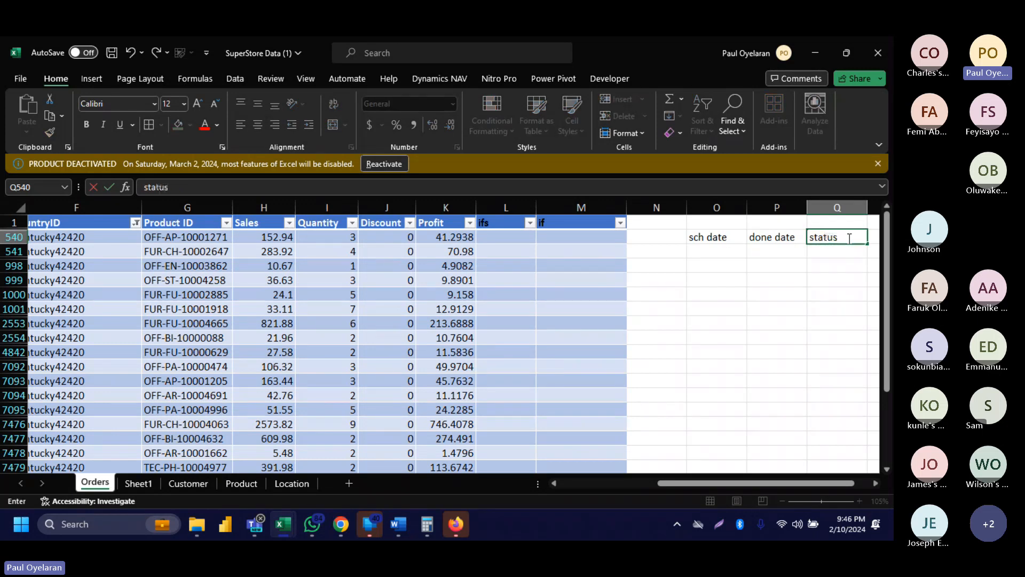
pyautogui.click(653, 251)
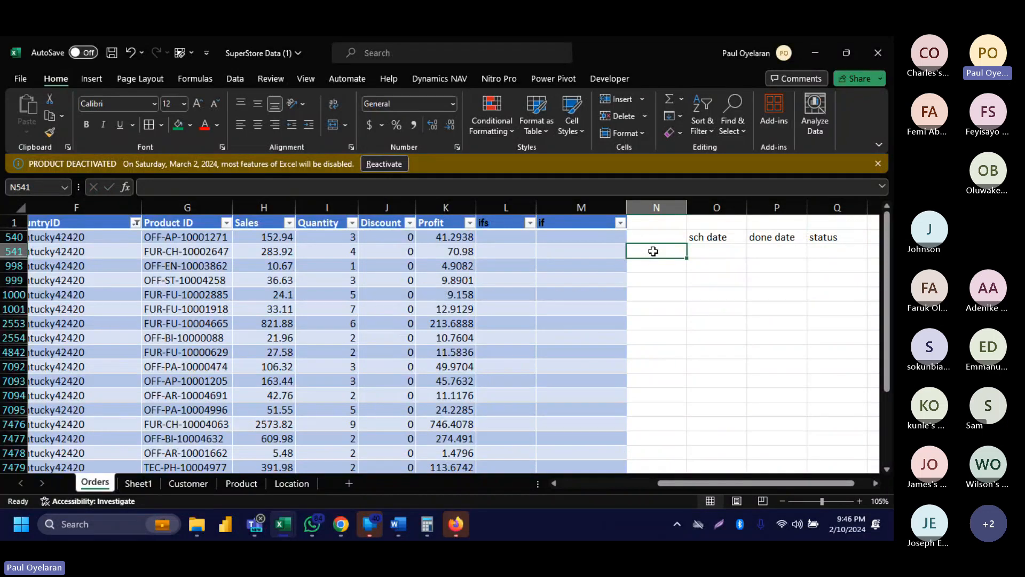
# Enter code bdj205yc in N541, =TODAY() under sch date, and 'done or undone' under status.
pyautogui.write('bj')
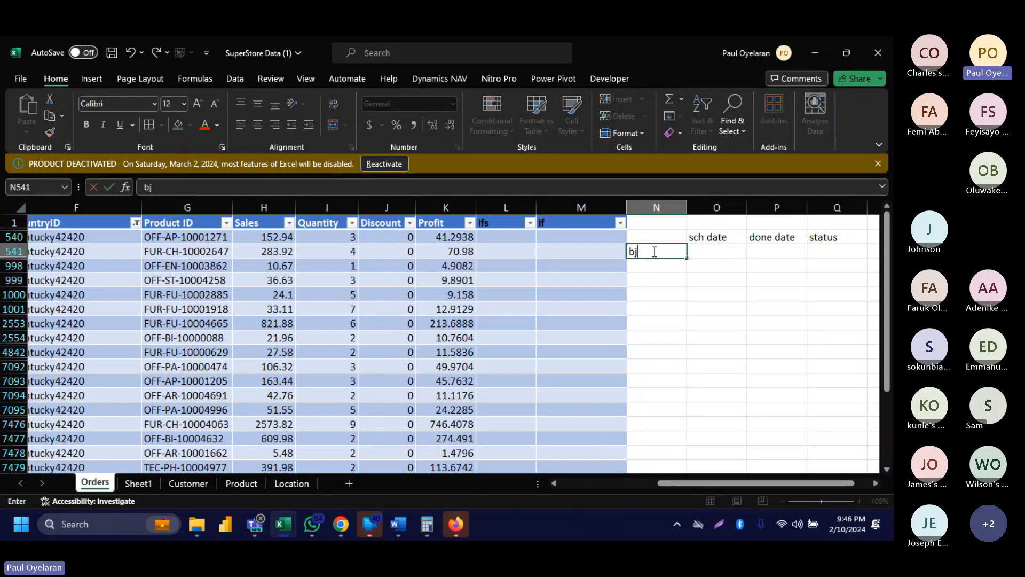
pyautogui.press('BackSpace')
pyautogui.write('dj205yc')
pyautogui.click(716, 251)
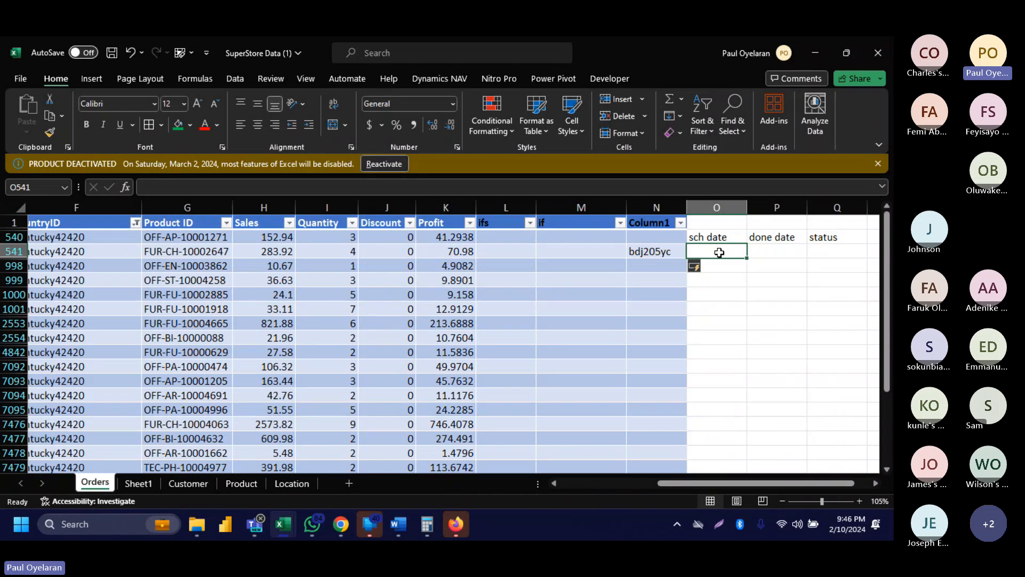
pyautogui.write('=t')
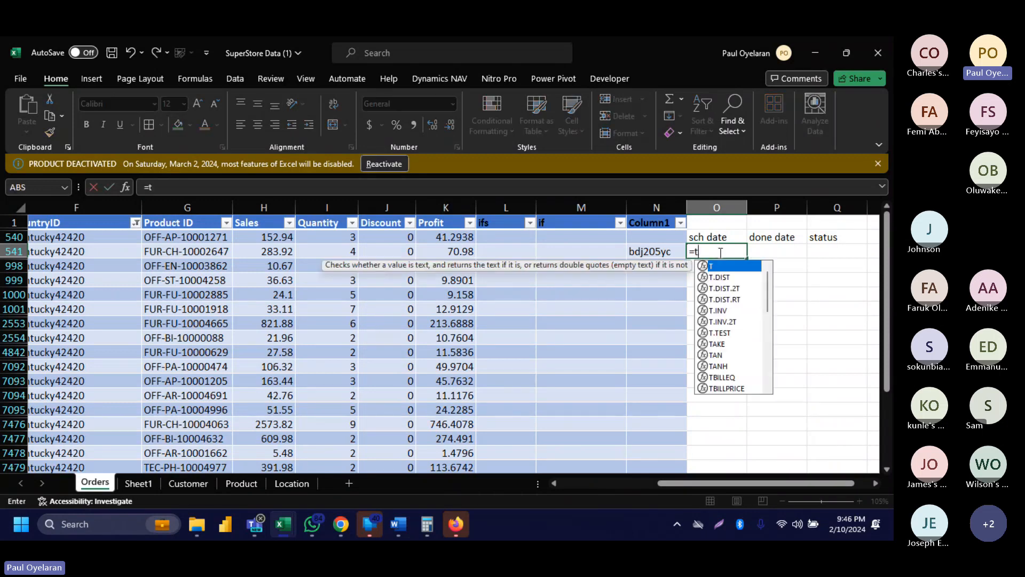
pyautogui.write('oday()')
pyautogui.press('Return')
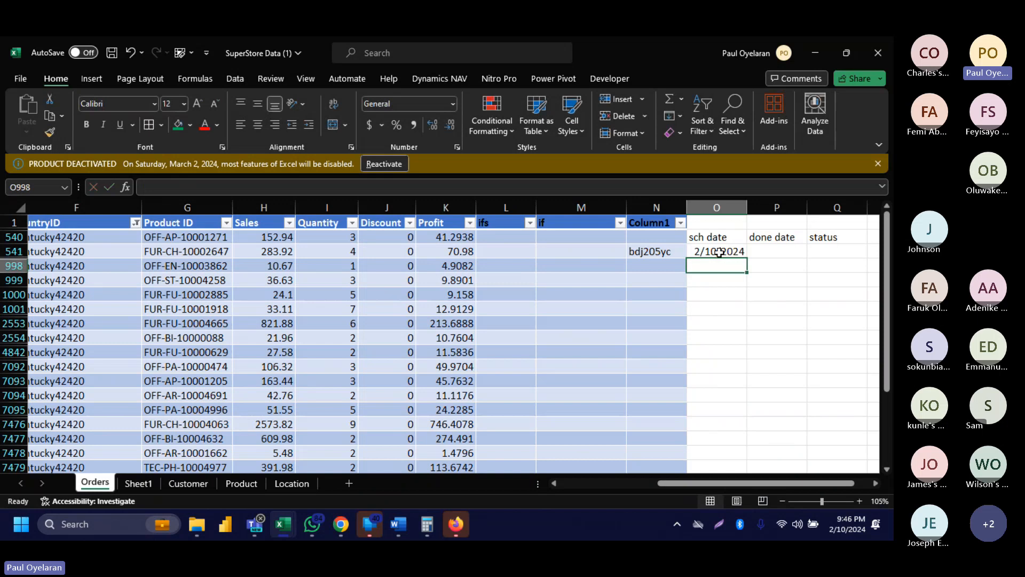
pyautogui.click(764, 251)
pyautogui.click(825, 249)
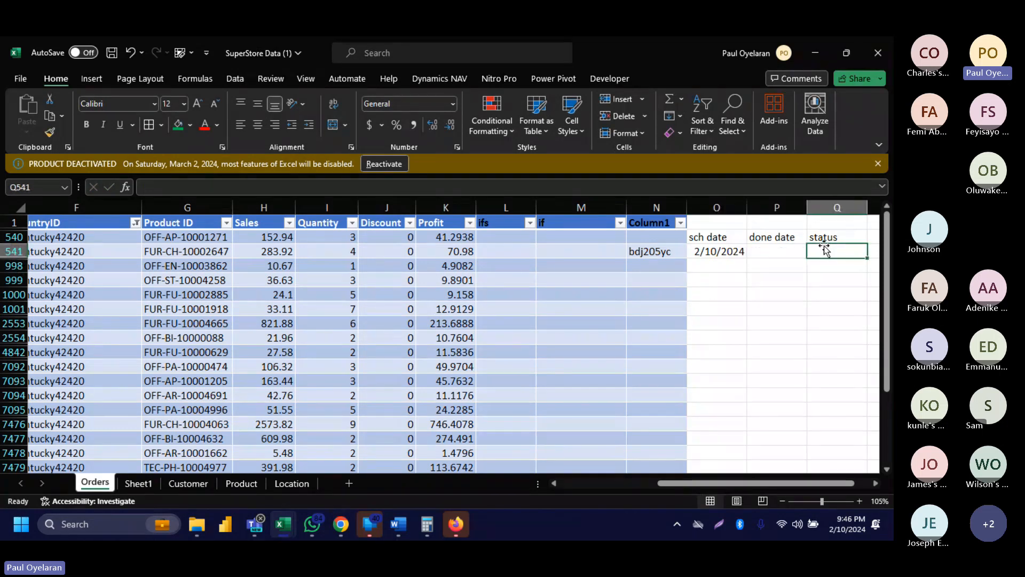
pyautogui.write('done')
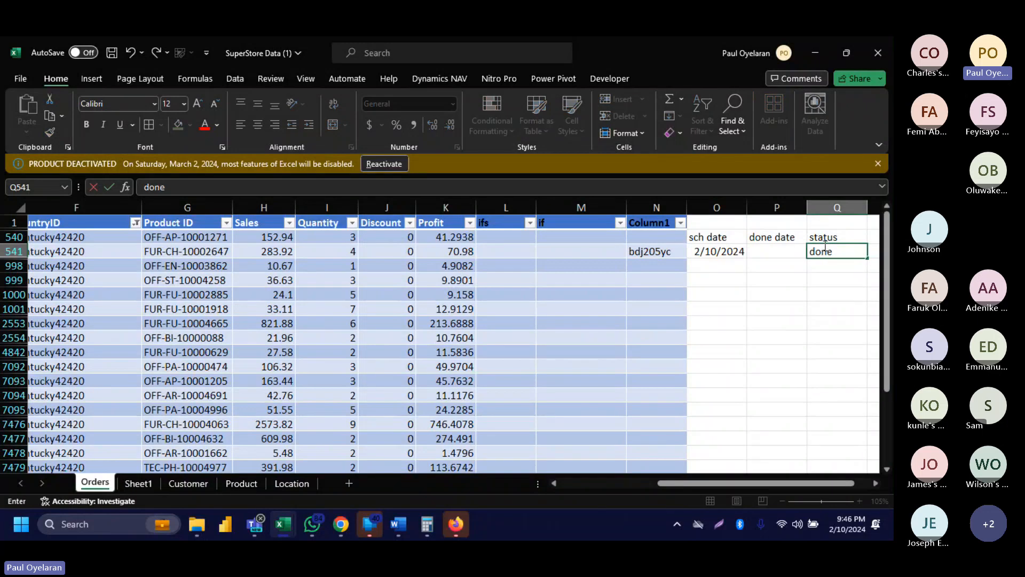
pyautogui.write(' or undone')
pyautogui.press('Return')
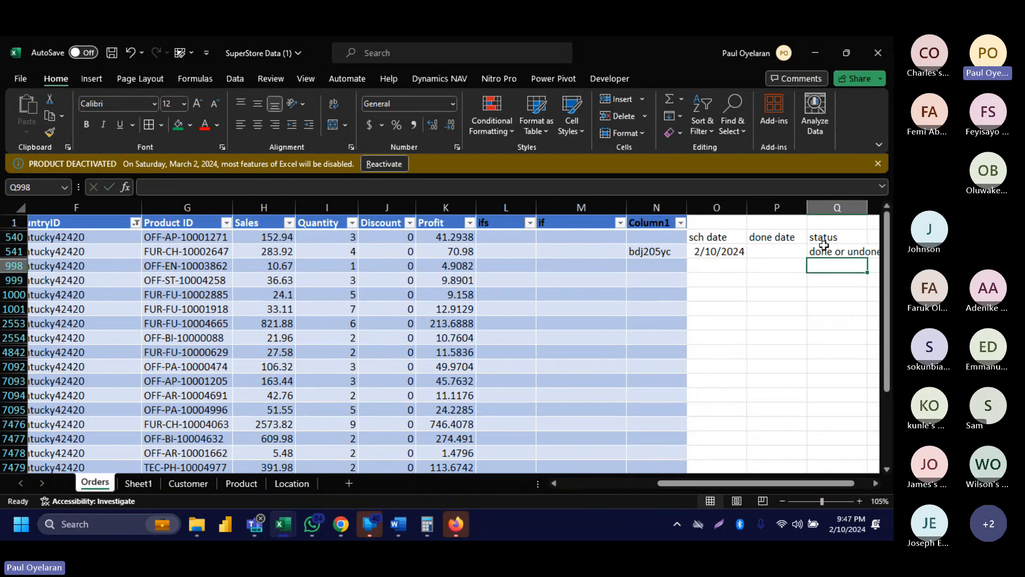
# Review the sch date heading, the TODAY formula, the empty done date cell and the status note.
pyautogui.click(705, 241)
pyautogui.click(703, 254)
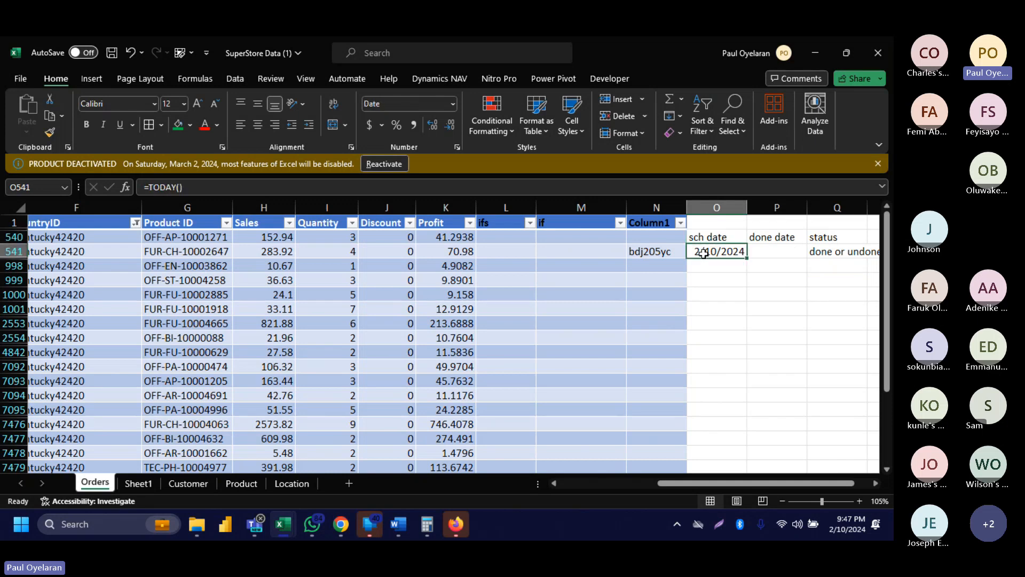
pyautogui.click(762, 249)
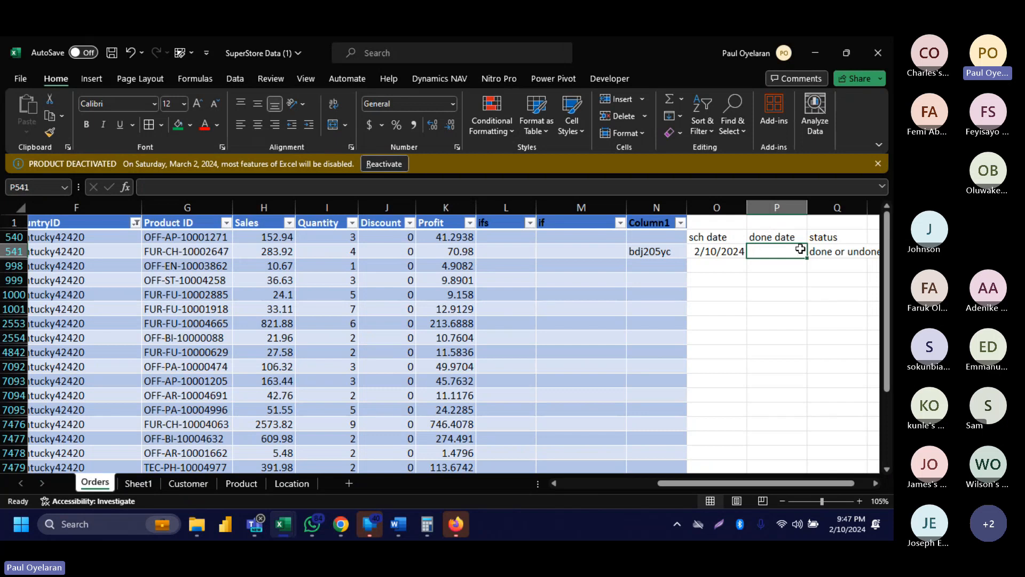
pyautogui.click(825, 252)
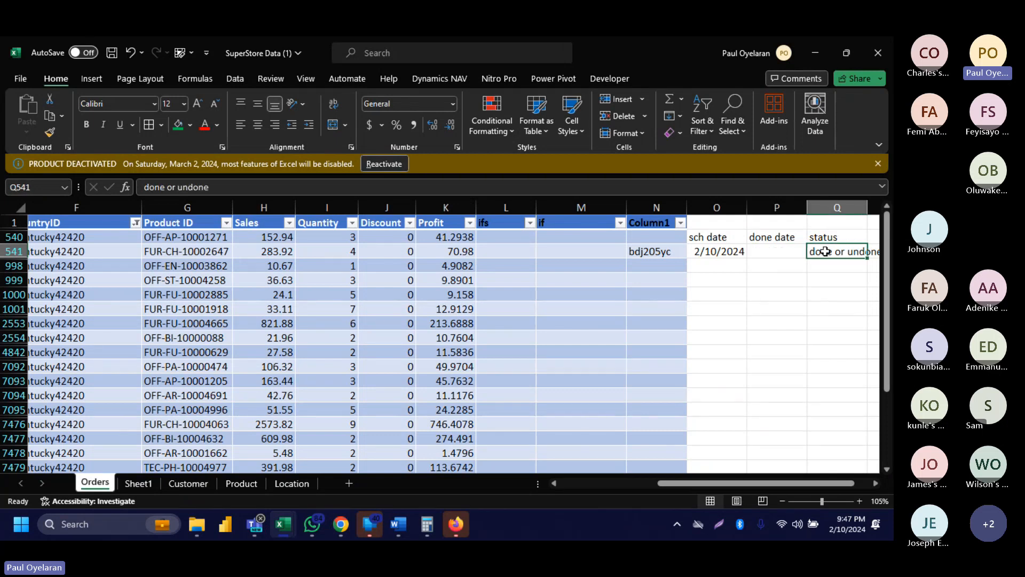
pyautogui.click(780, 251)
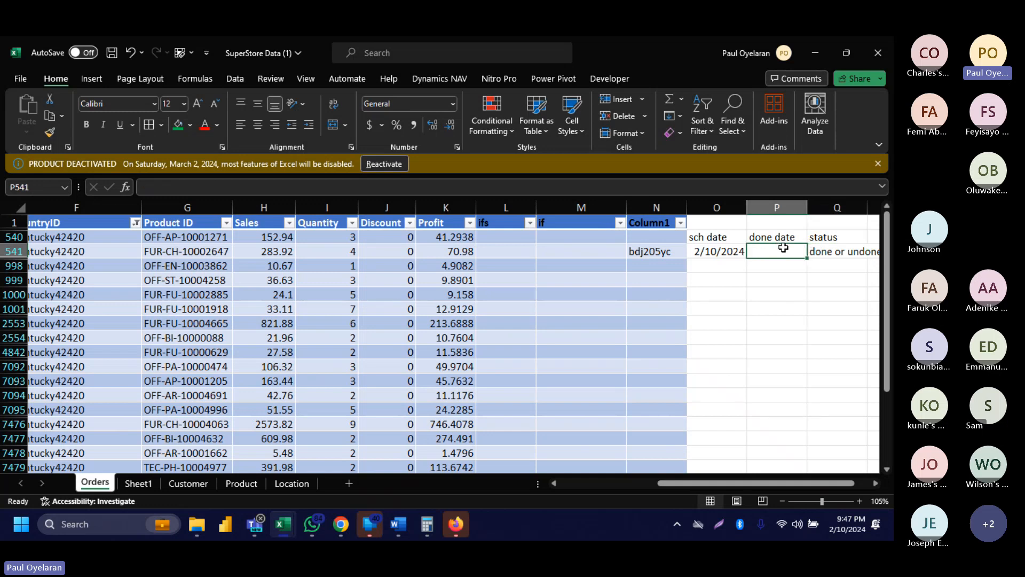
pyautogui.click(840, 252)
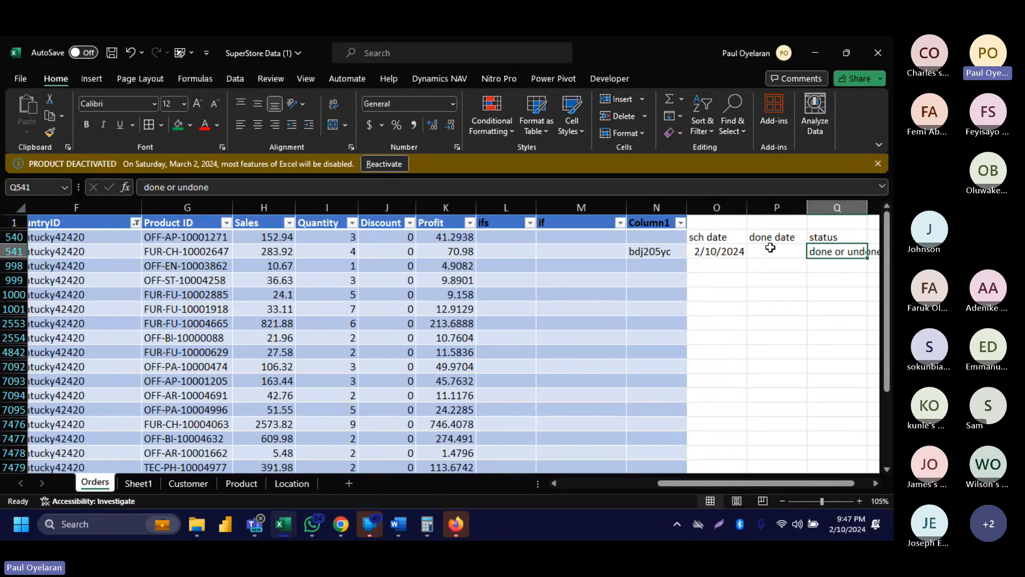
# Enter a sample text sentence in cell O1001.
pyautogui.click(721, 309)
pyautogui.write('p')
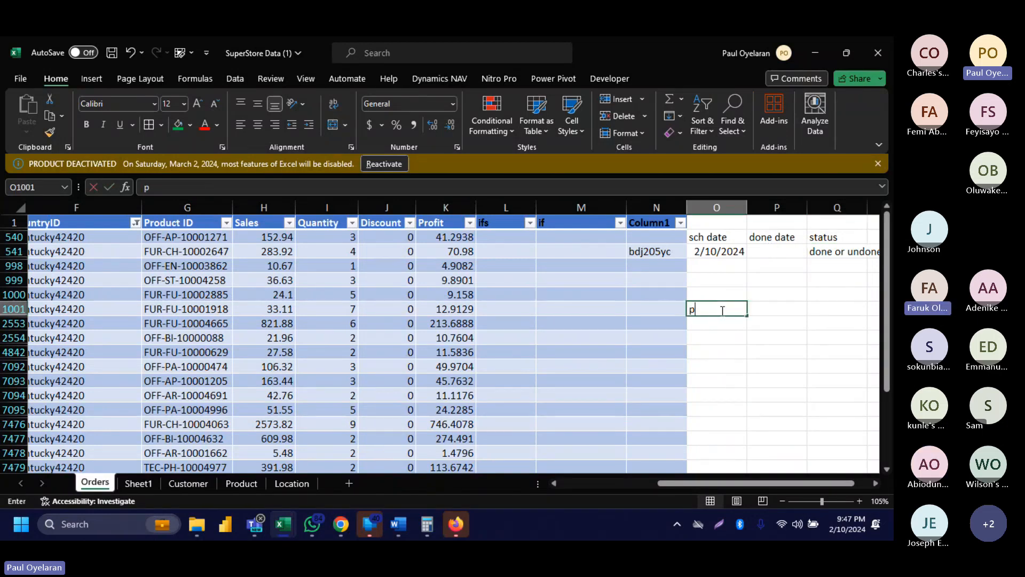
pyautogui.write('aul g')
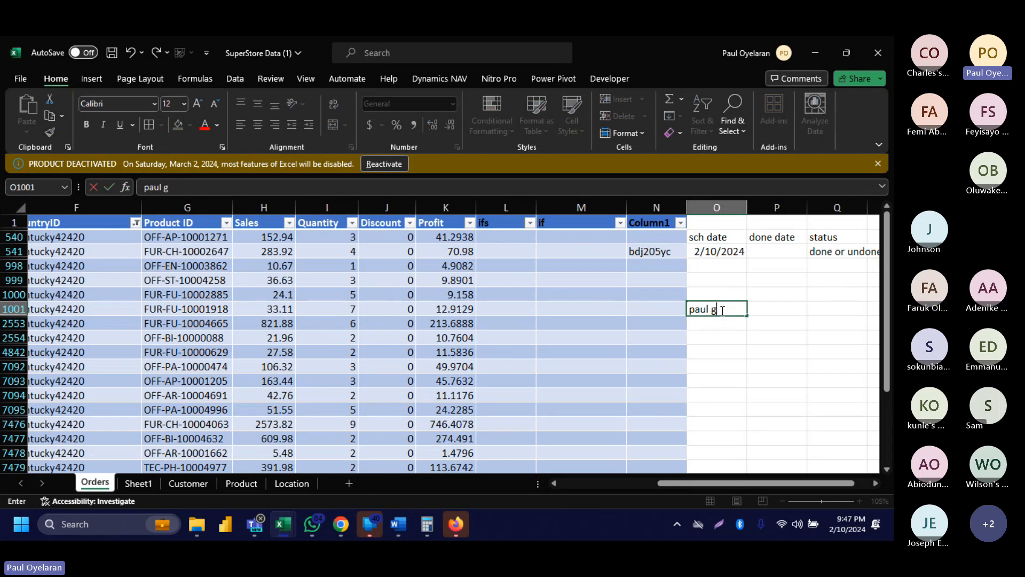
pyautogui.write('o ss3 b finde')
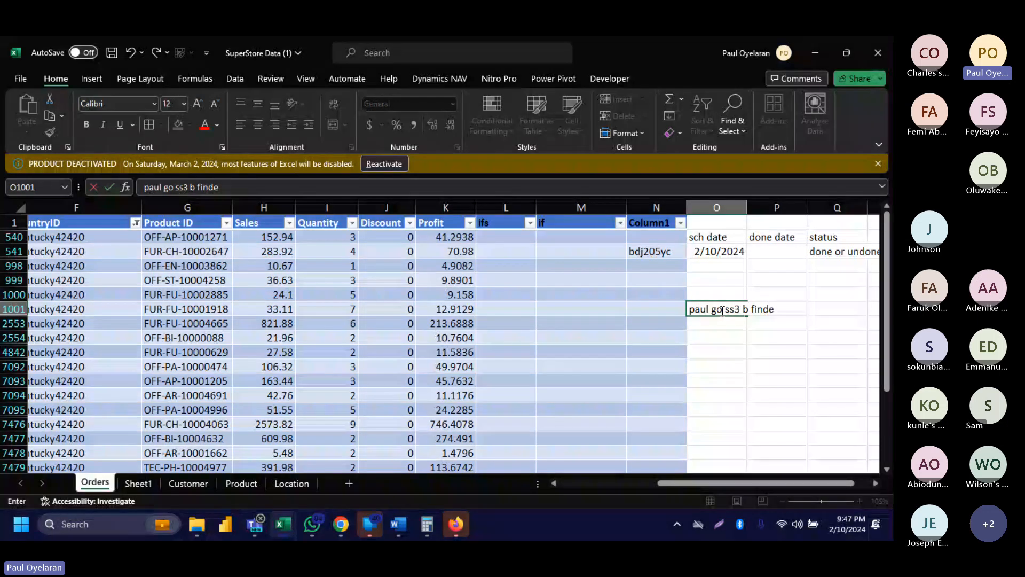
pyautogui.write(' dupe')
pyautogui.press('Return')
pyautogui.click(739, 311)
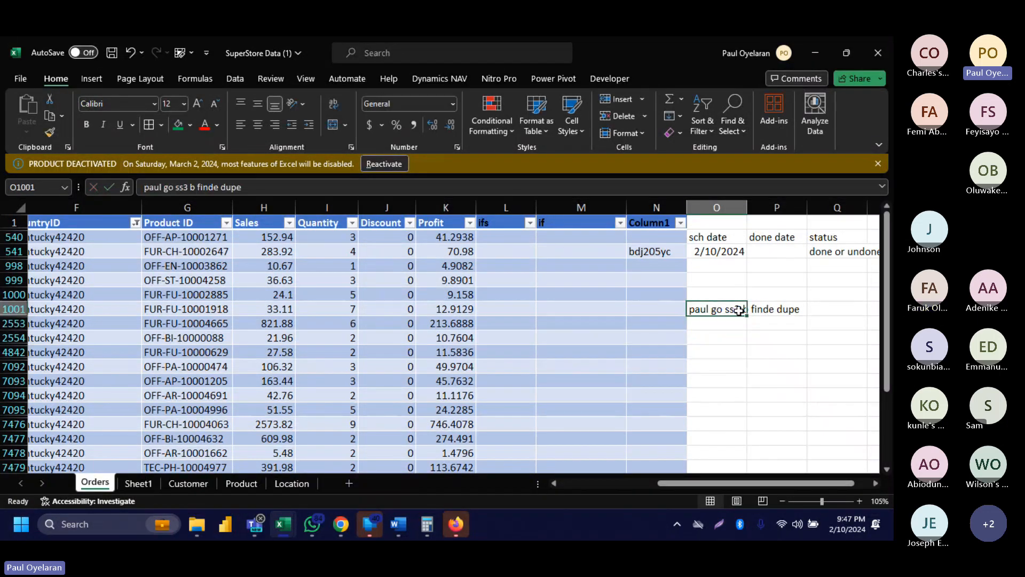
pyautogui.rightClick(739, 311)
pyautogui.click(707, 307)
# Put 'come' in Q1001 and 'go' in R1001, then start an =IF( formula in O998.
pyautogui.click(822, 305)
pyautogui.write('come')
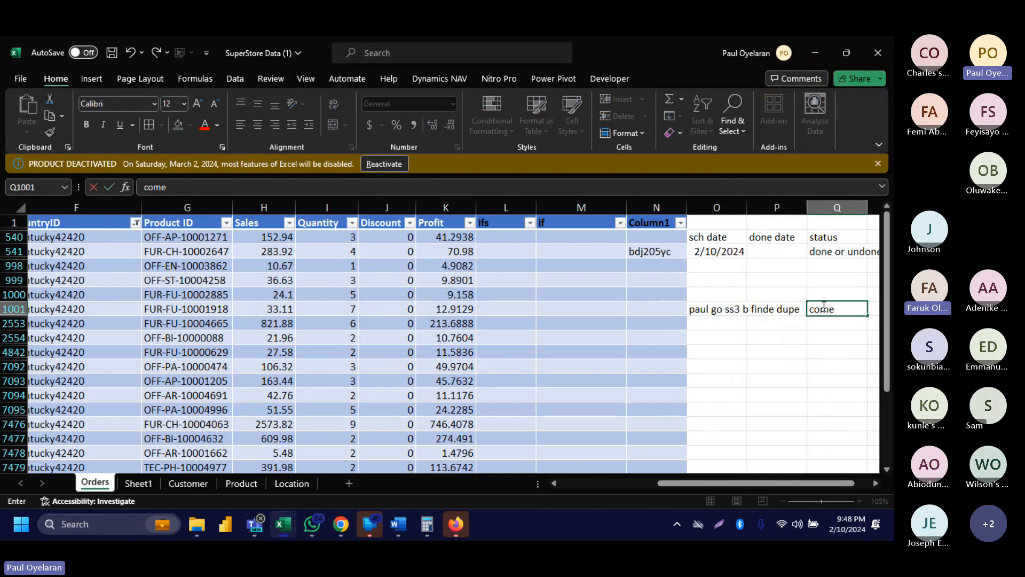
pyautogui.press('Tab')
pyautogui.write('go')
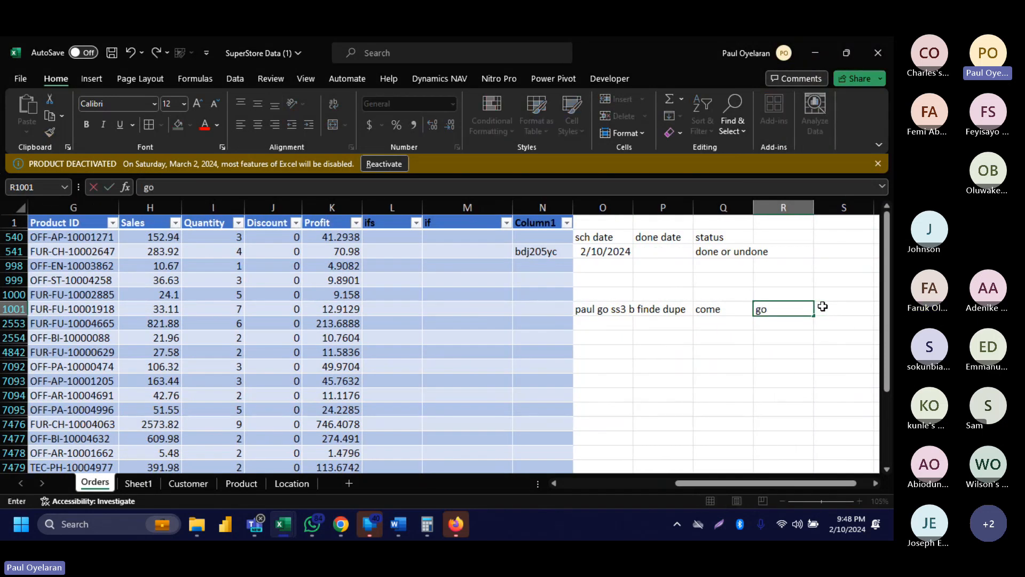
pyautogui.click(599, 308)
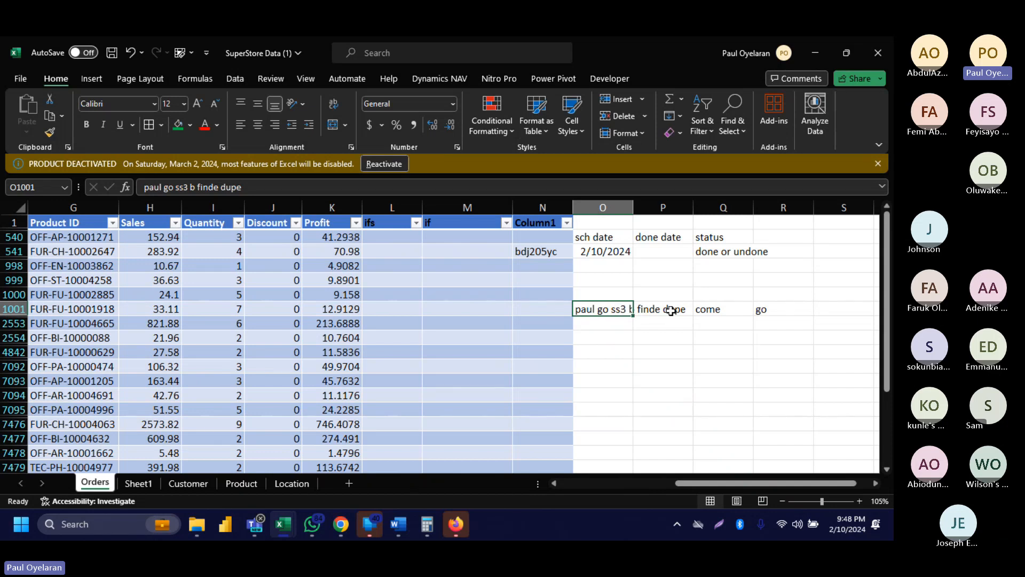
pyautogui.click(700, 309)
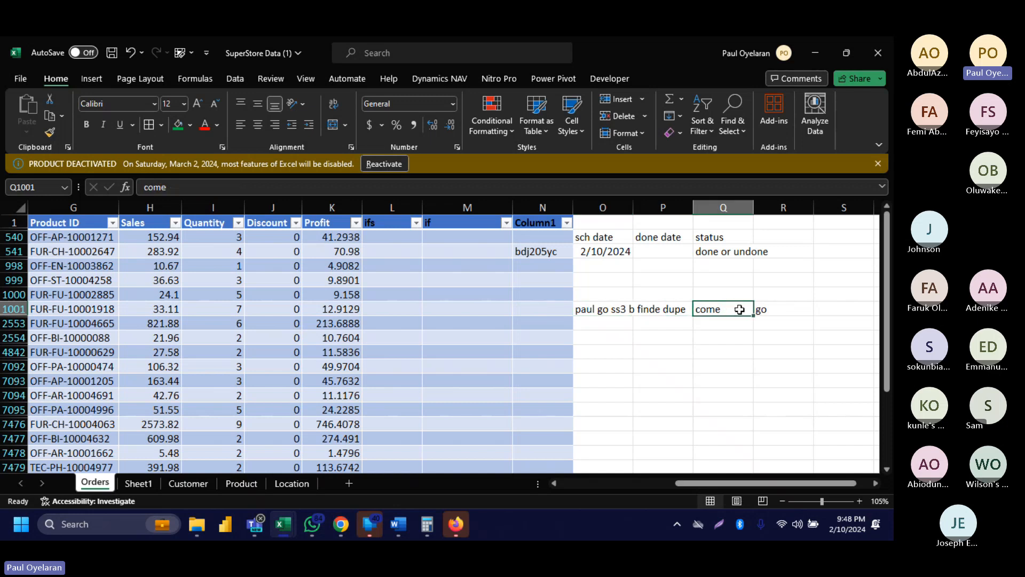
pyautogui.click(775, 319)
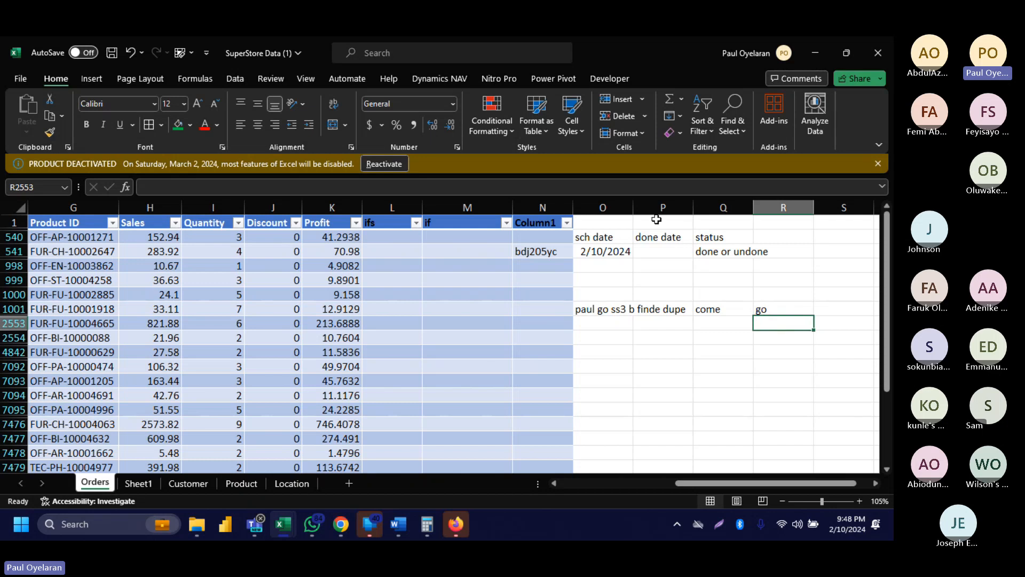
pyautogui.click(597, 271)
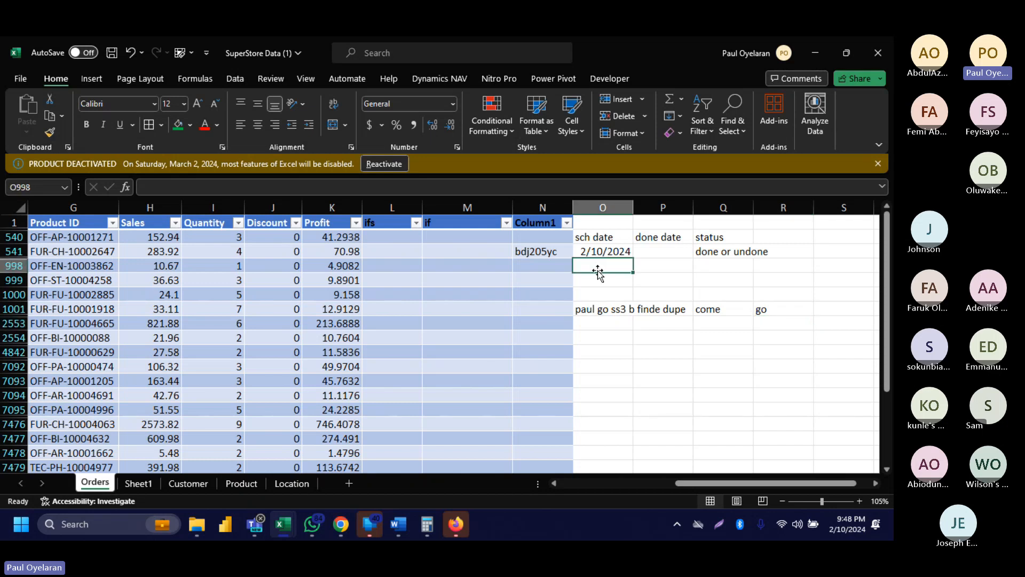
pyautogui.write('=IF(')
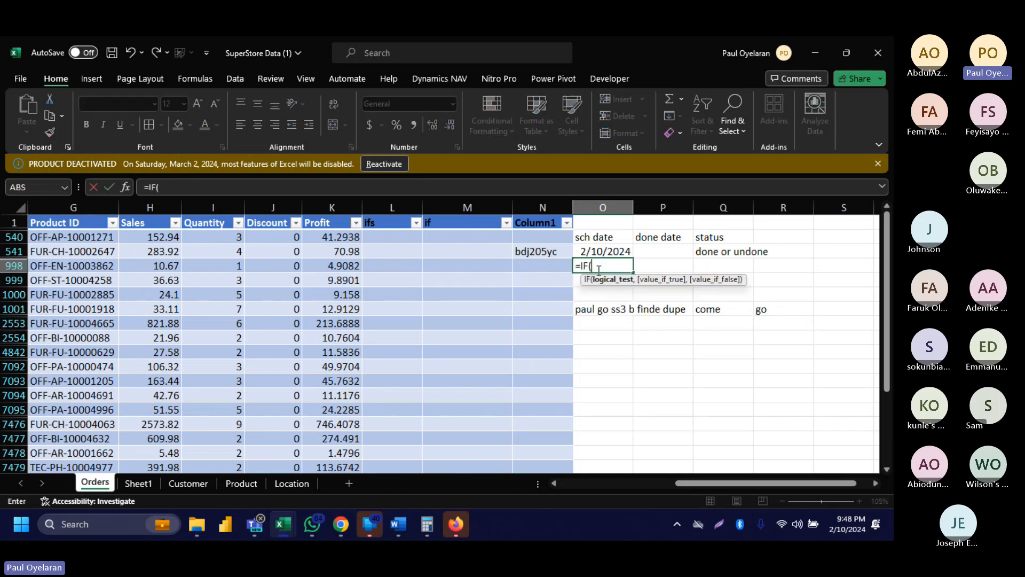
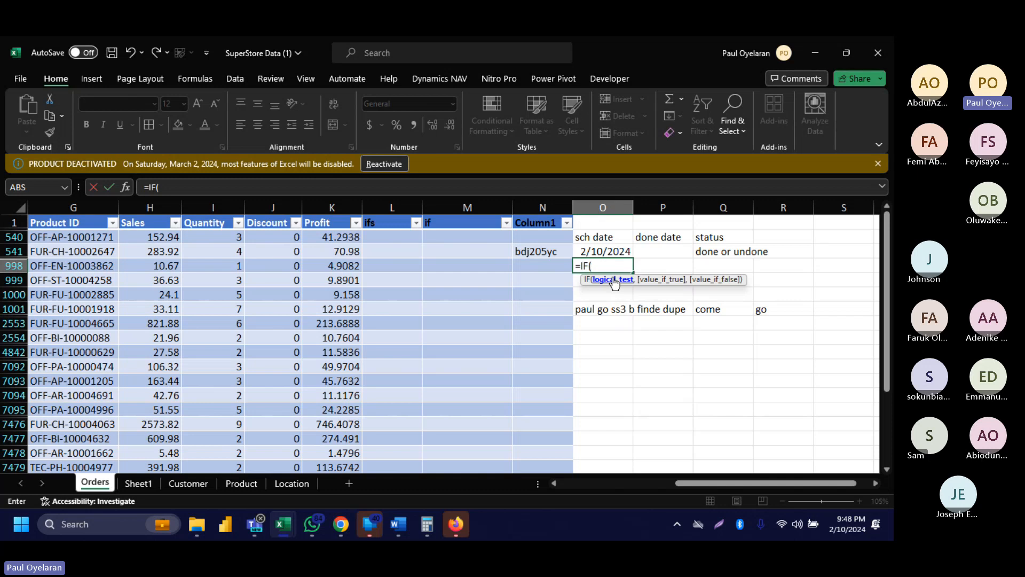
# Cancel the unfinished O998 formula and enter =TODAY()-1 as the done date in P541.
pyautogui.press('XF86AudioMute')
pyautogui.press('Escape')
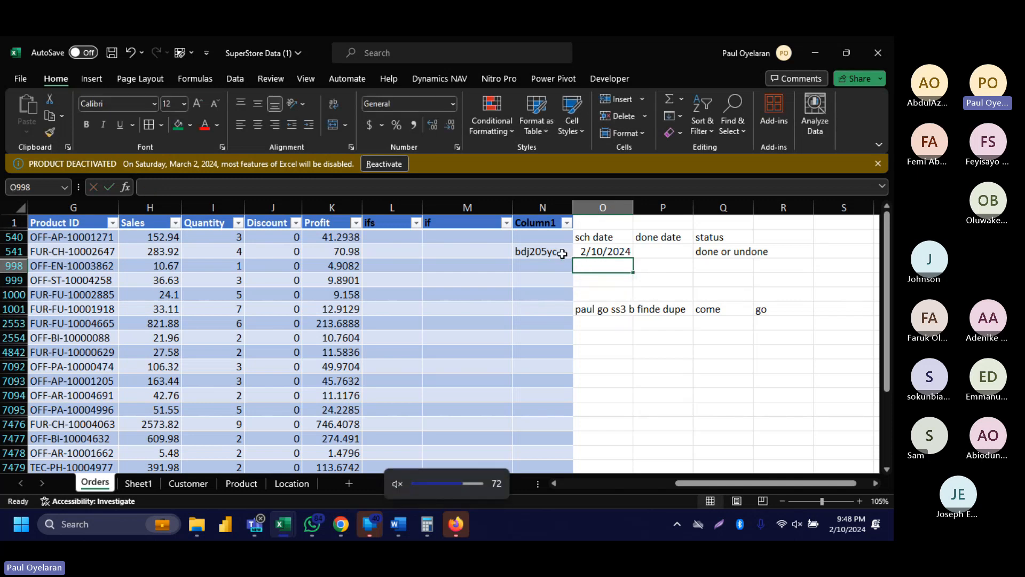
pyautogui.click(562, 254)
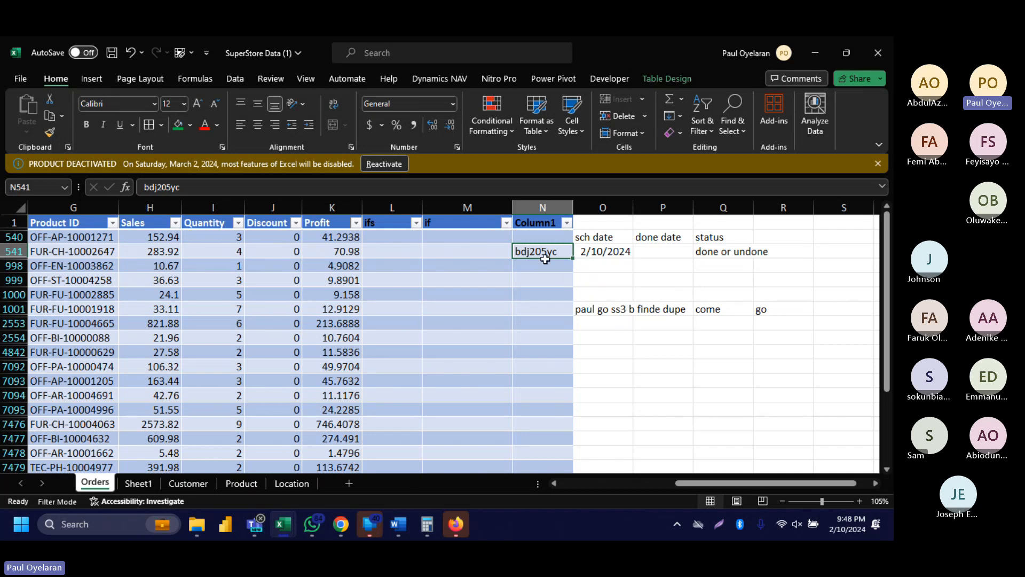
pyautogui.click(662, 250)
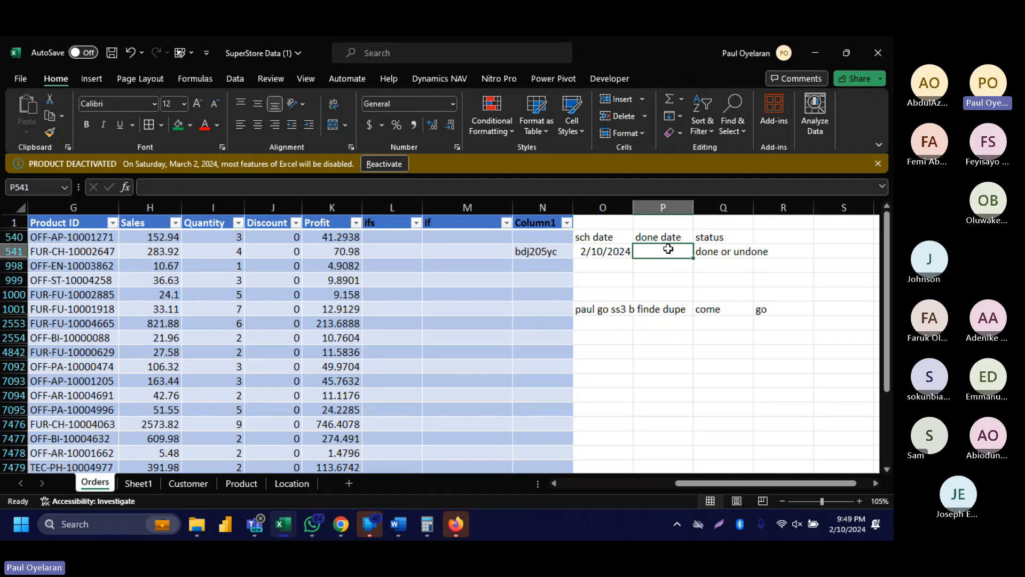
pyautogui.write('=today')
pyautogui.press('Tab')
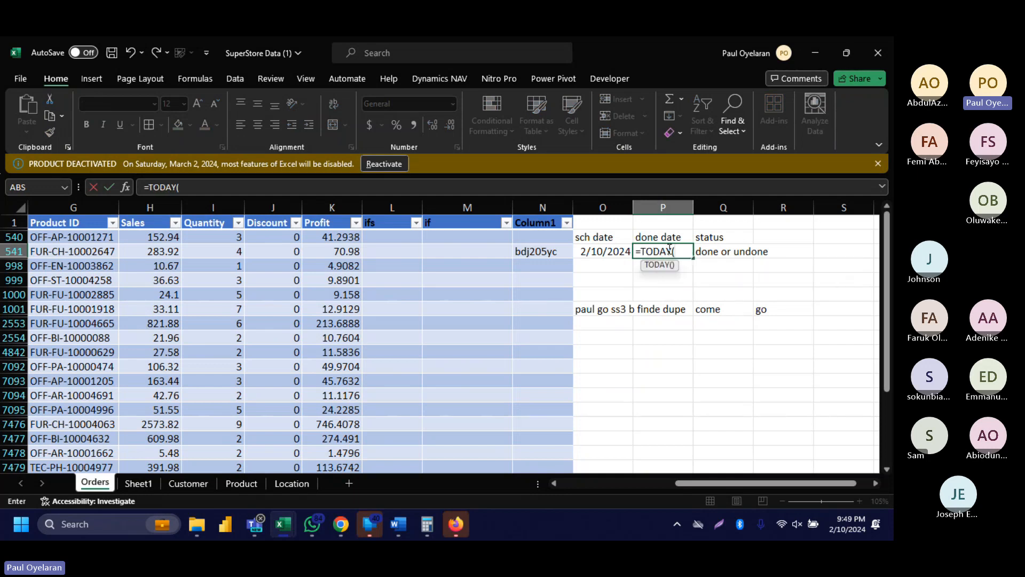
pyautogui.write(')-')
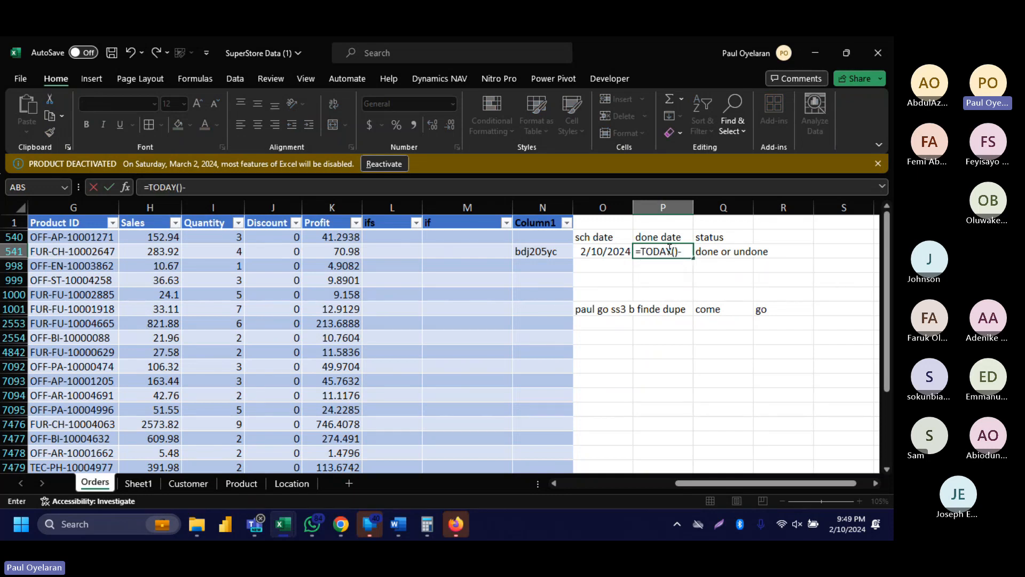
pyautogui.write('1')
pyautogui.press('Return')
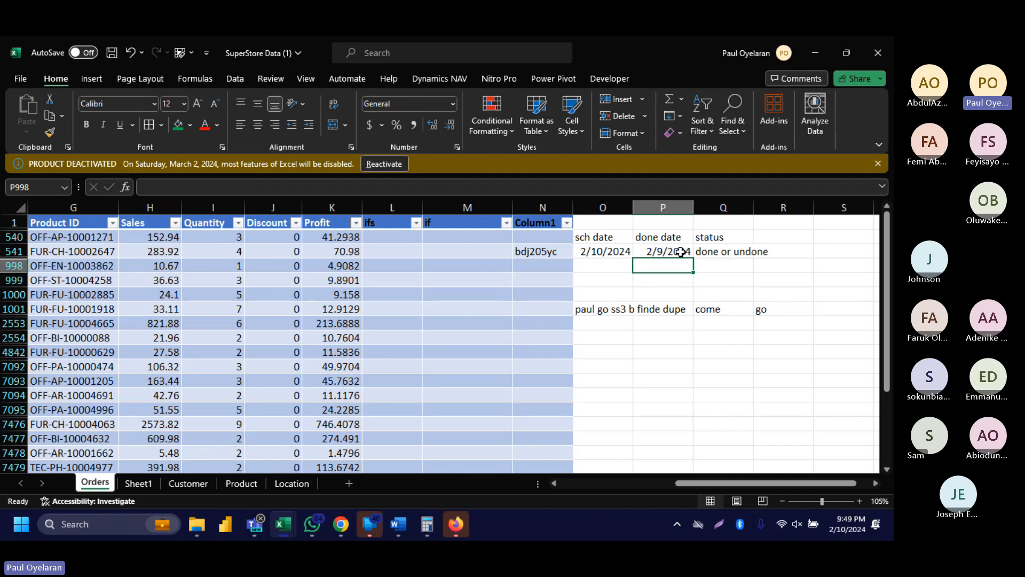
pyautogui.click(662, 249)
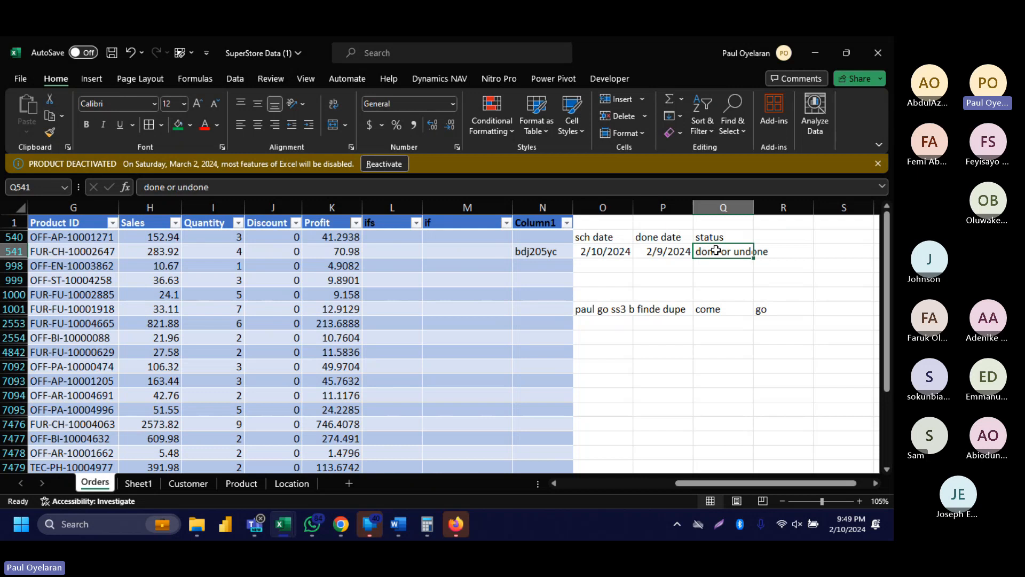
# Enter done as the status in Q541 and clear the date from P541.
pyautogui.write('done')
pyautogui.press('Return')
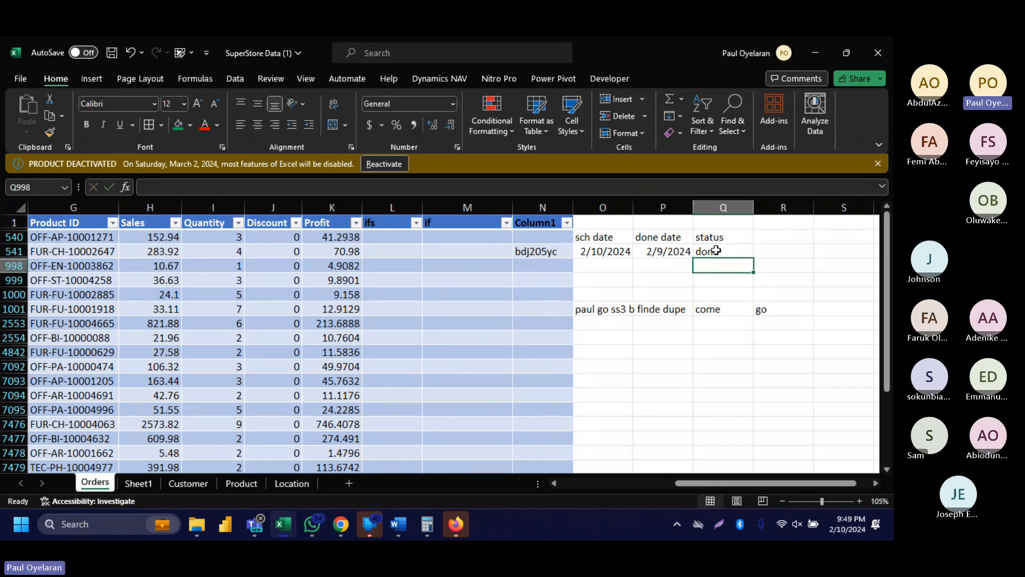
pyautogui.click(710, 251)
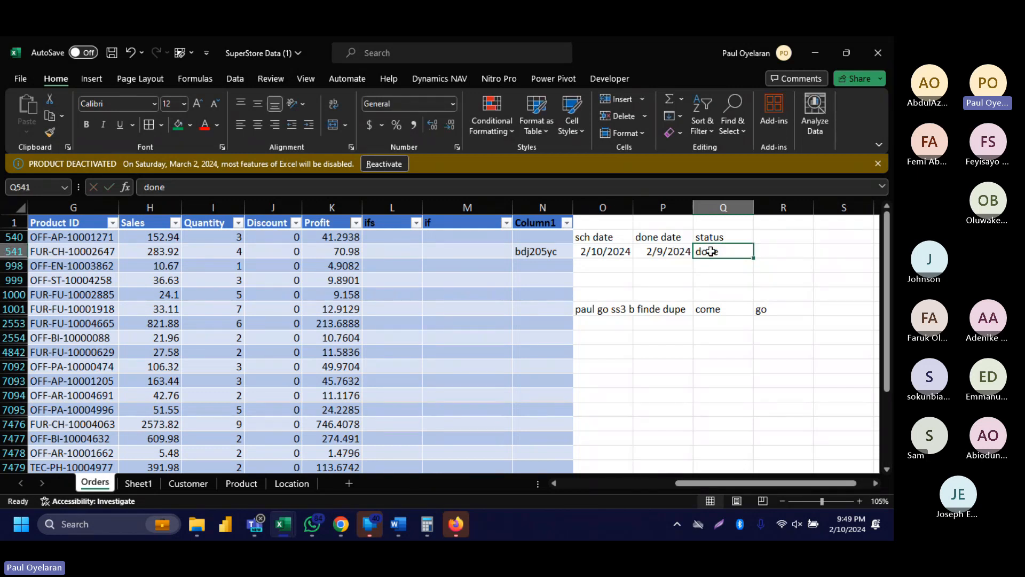
pyautogui.click(653, 247)
pyautogui.press('Delete')
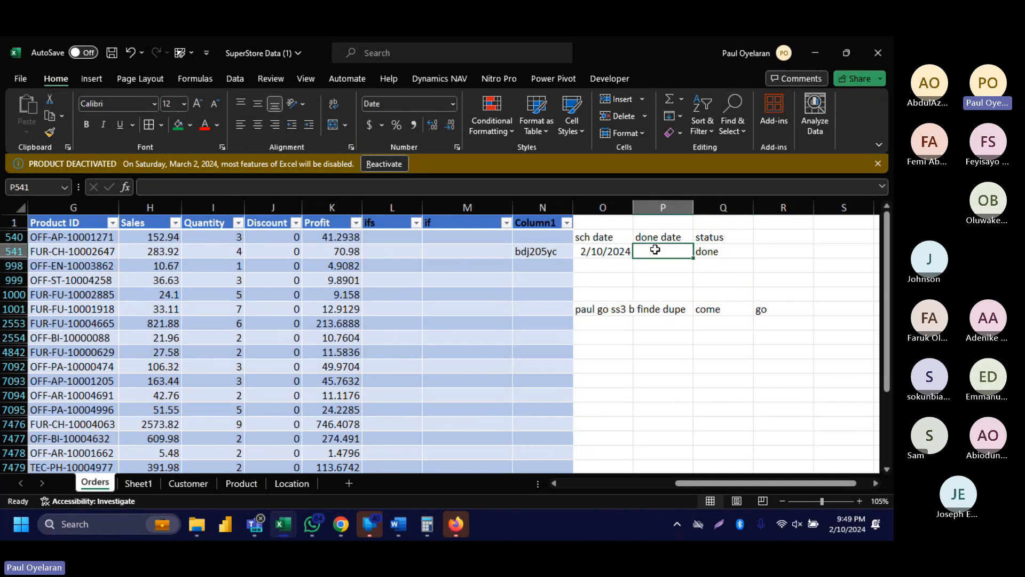
# Replace Q541's value with =IF(P541="",Undone,"done"), which shows a #NAME? error.
pyautogui.click(698, 251)
pyautogui.press('Delete')
pyautogui.write('-')
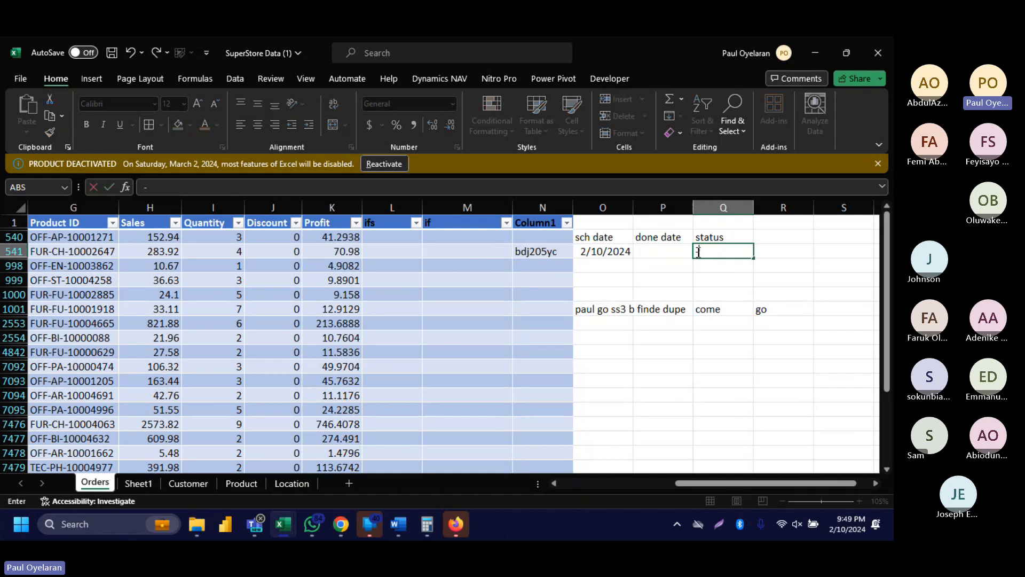
pyautogui.press('BackSpace')
pyautogui.write('=f')
pyautogui.press('BackSpace')
pyautogui.write('if')
pyautogui.press('Tab')
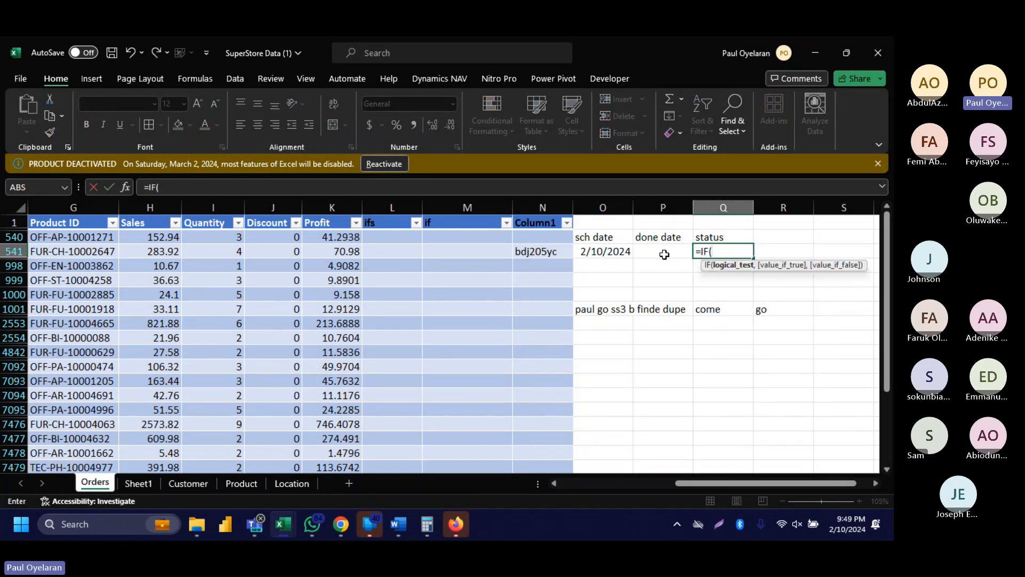
pyautogui.click(664, 255)
pyautogui.write(',')
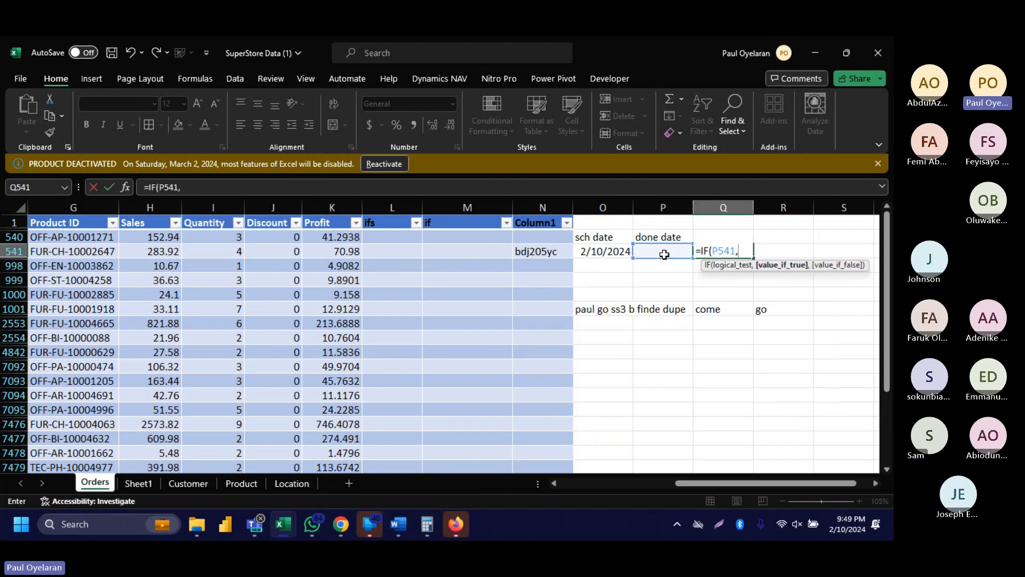
pyautogui.press('BackSpace')
pyautogui.write('=')
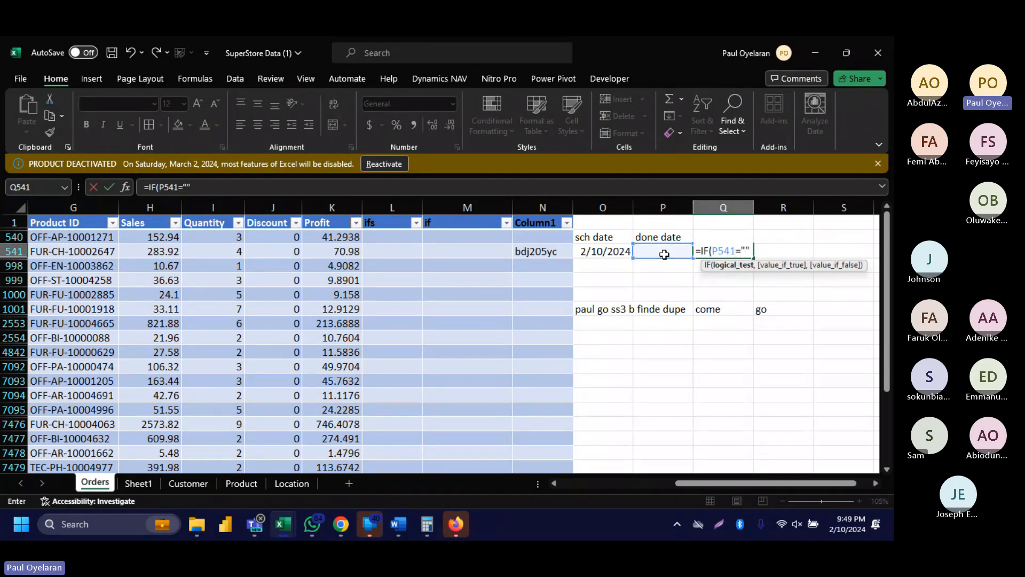
pyautogui.write('"",')
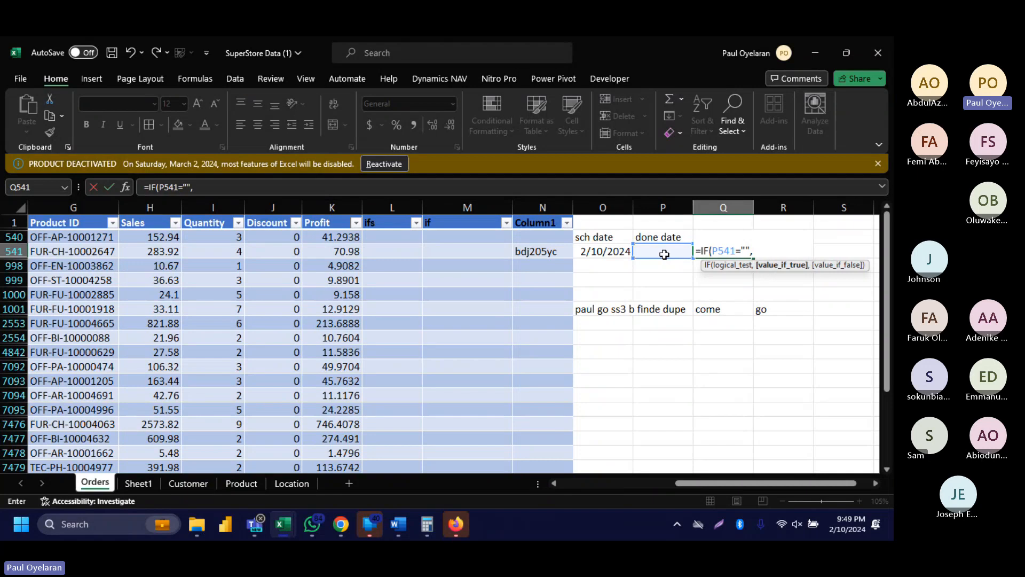
pyautogui.write('Undone,')
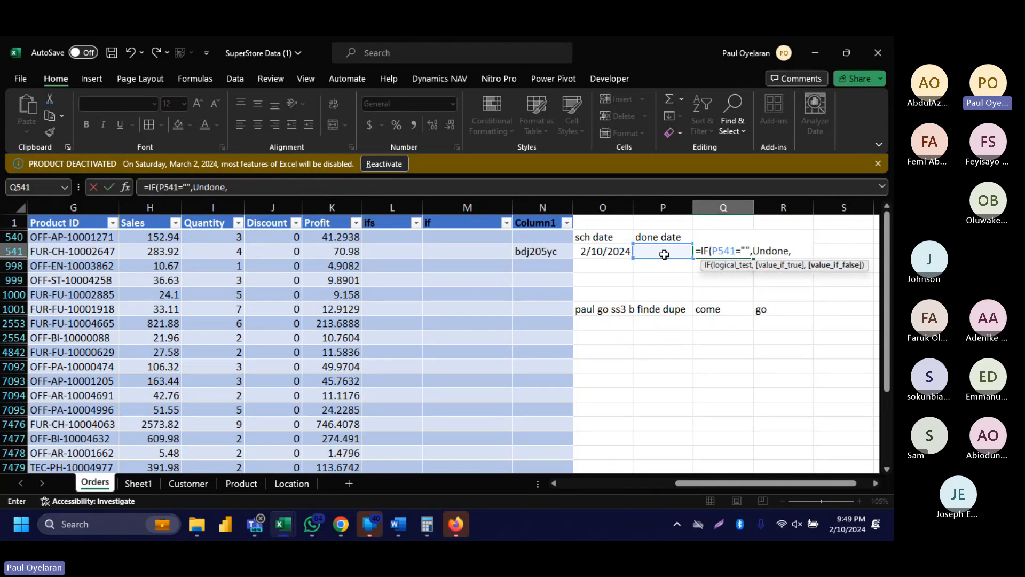
pyautogui.write('"done")')
pyautogui.press('Return')
pyautogui.click(716, 250)
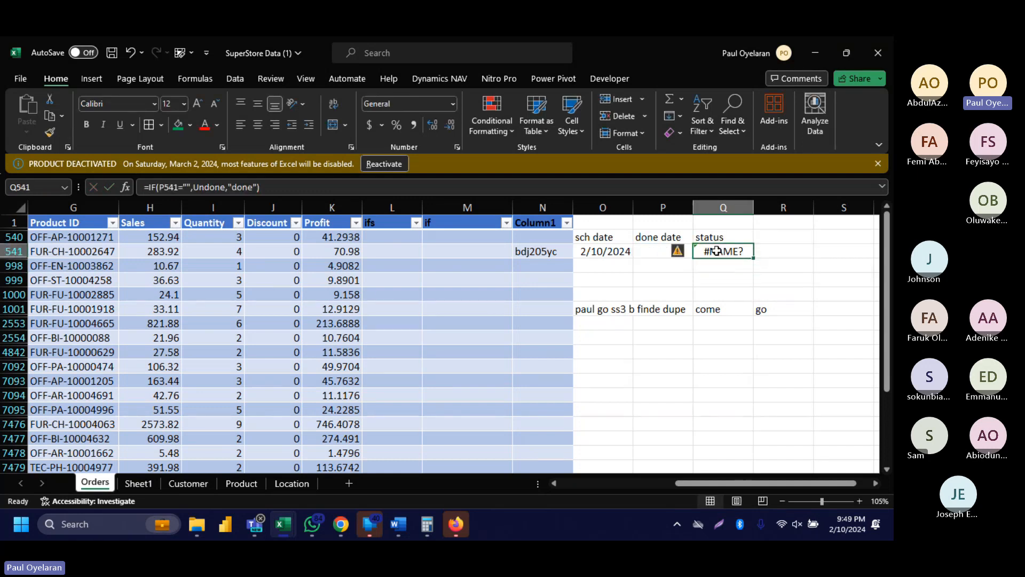
# Add the missing quotes around Undone so Q541 correctly shows Undone.
pyautogui.click(193, 187)
pyautogui.write(',"')
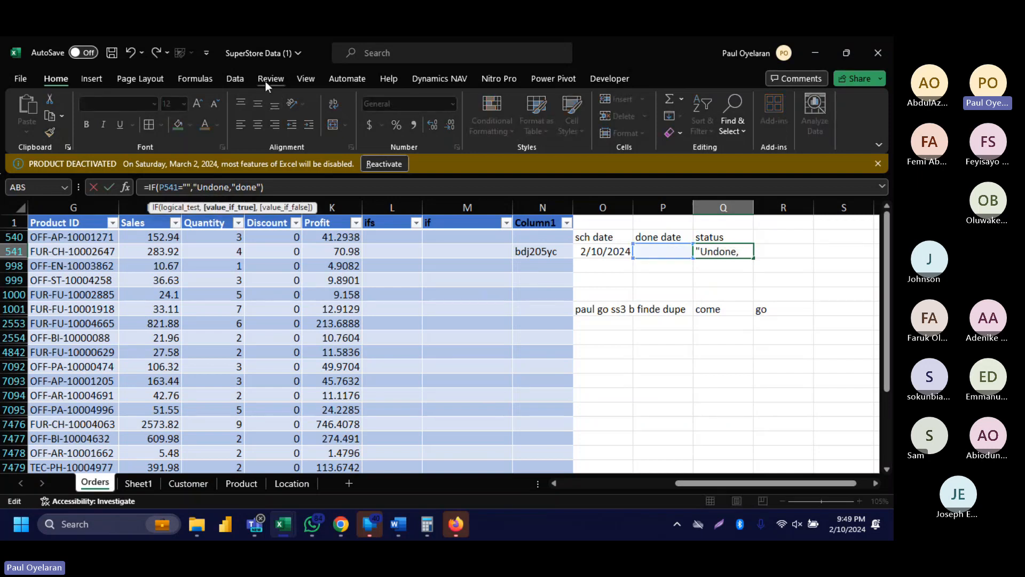
pyautogui.press('Right')
pyautogui.press('Right')
pyautogui.press('Left')
pyautogui.write('"')
pyautogui.press('Return')
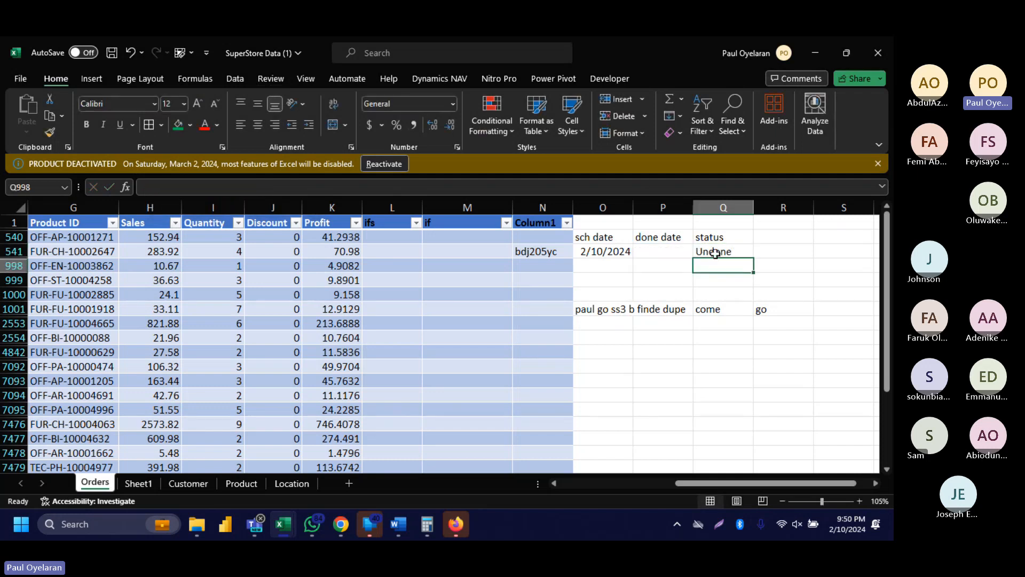
pyautogui.click(715, 253)
# Copy code bdj205yc into N998 and fill the sch date down column O to row 2553.
pyautogui.click(544, 251)
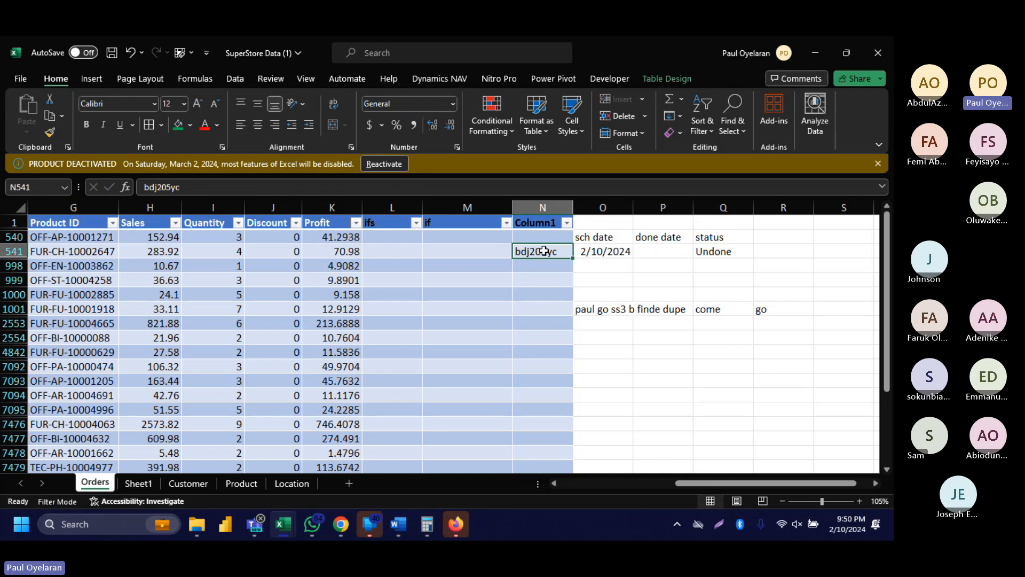
pyautogui.hotkey('ctrl', 'c')
pyautogui.press('Down')
pyautogui.hotkey('ctrl', 'v')
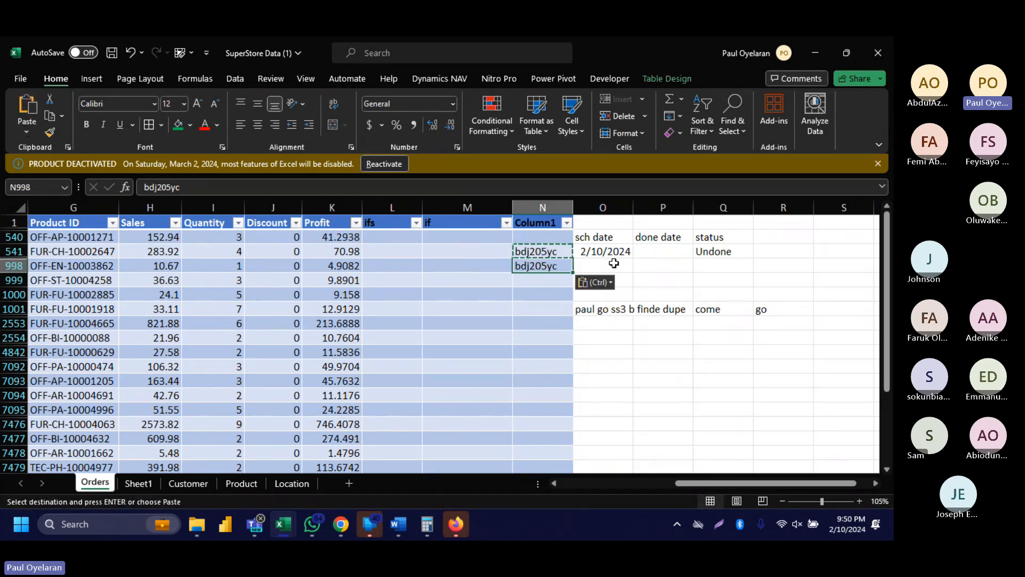
pyautogui.click(609, 254)
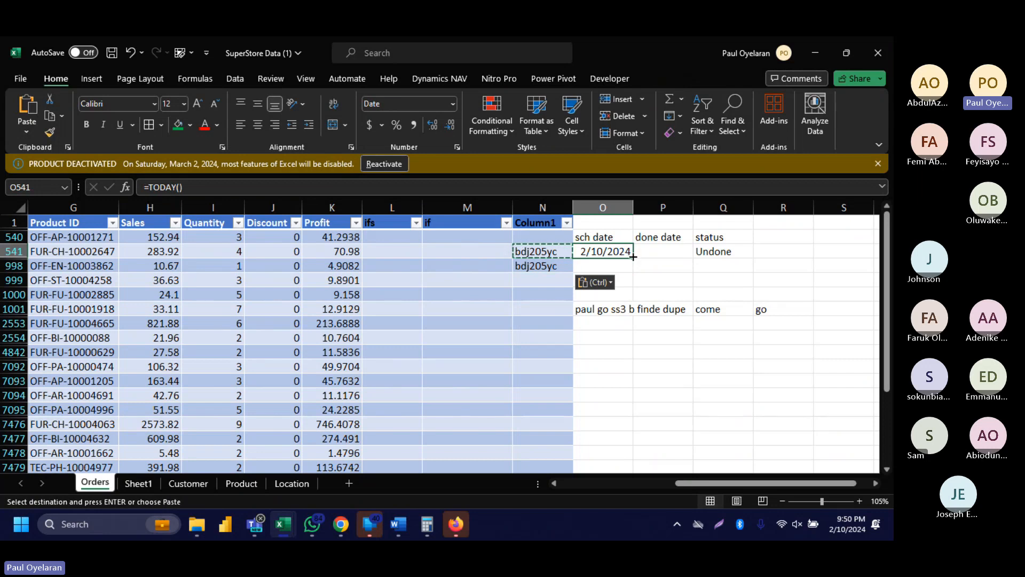
pyautogui.moveTo(633, 258); pyautogui.dragTo(618, 327)
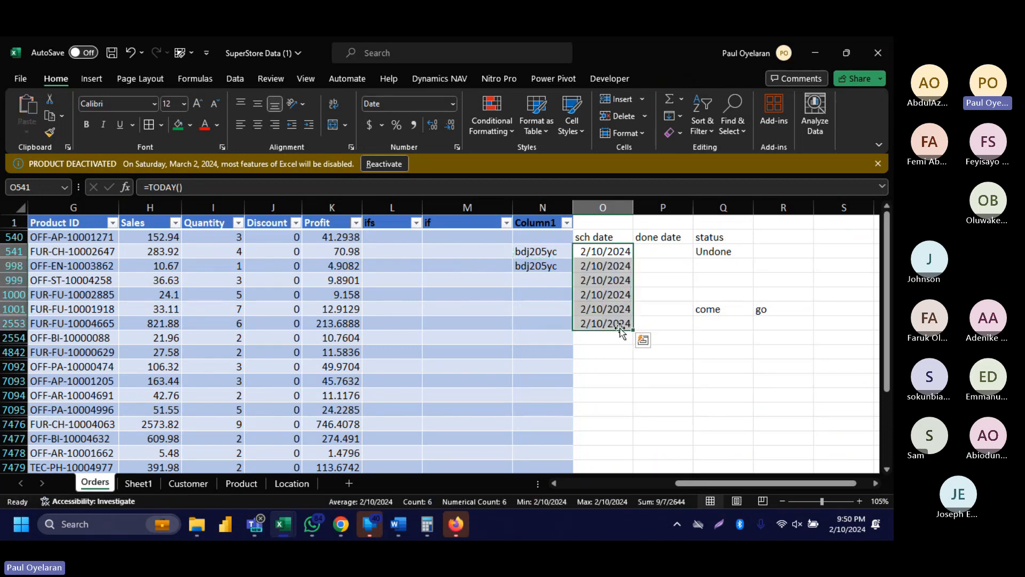
# Copy the O998 date into the done date cells P998 through P1001.
pyautogui.click(667, 251)
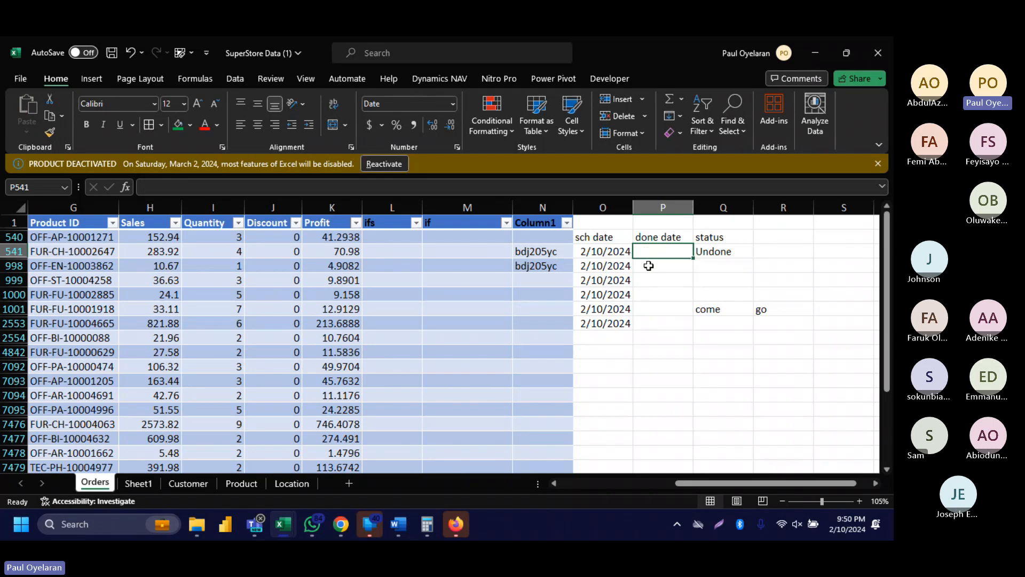
pyautogui.click(649, 265)
pyautogui.press('Left')
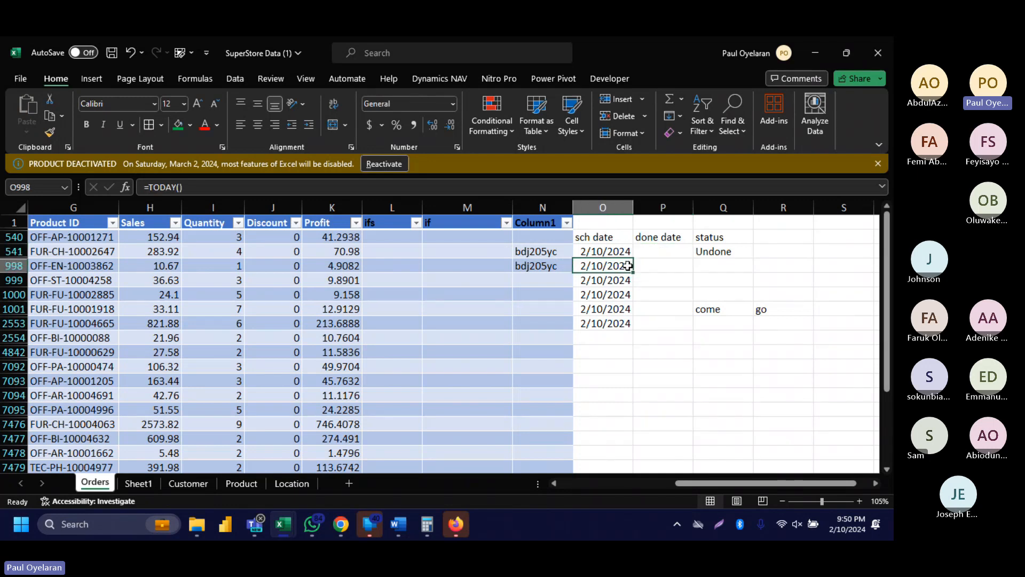
pyautogui.hotkey('ctrl', 'c')
pyautogui.click(641, 266)
pyautogui.hotkey('ctrl', 'v')
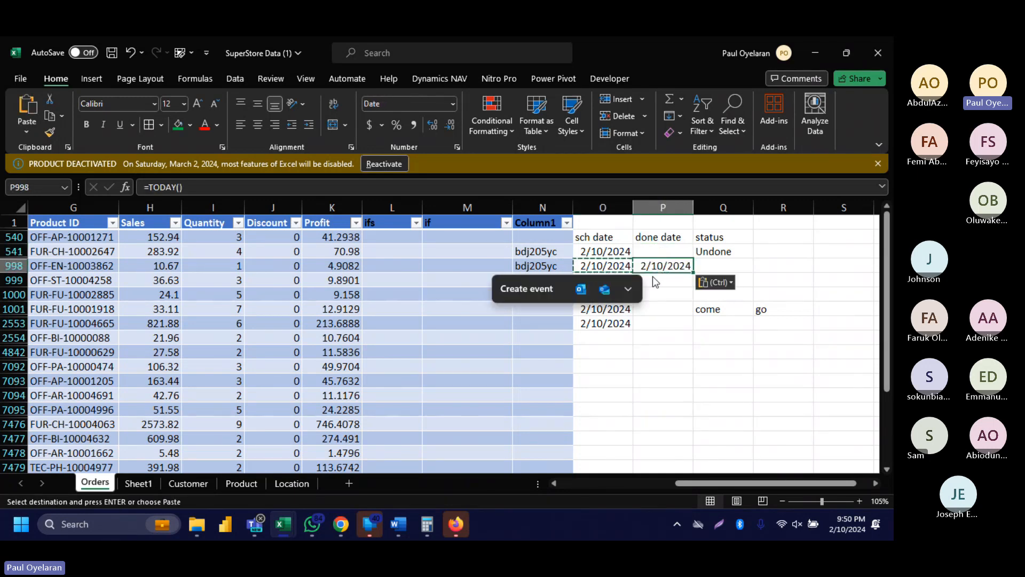
pyautogui.click(653, 276)
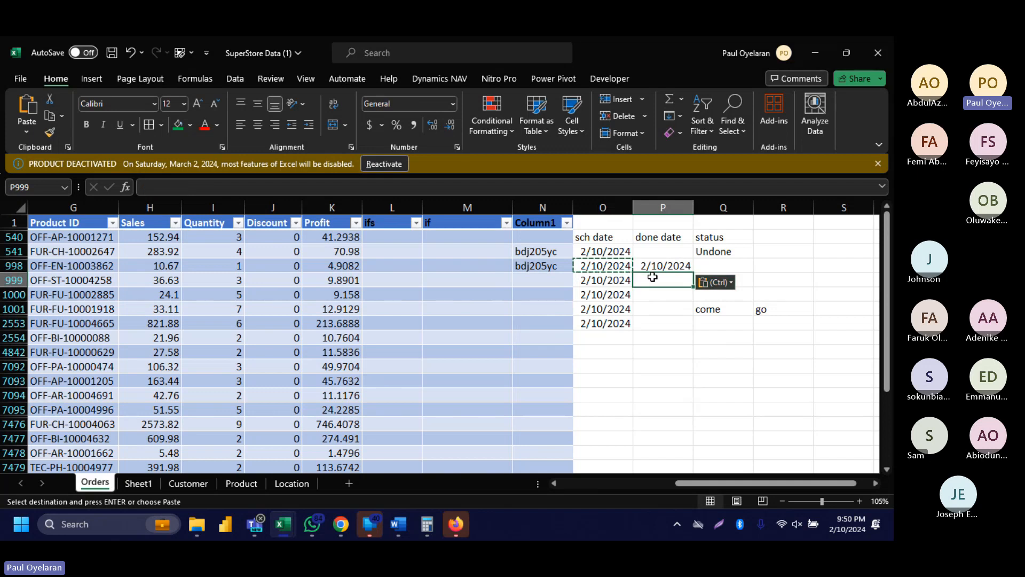
pyautogui.moveTo(652, 277); pyautogui.dragTo(657, 304)
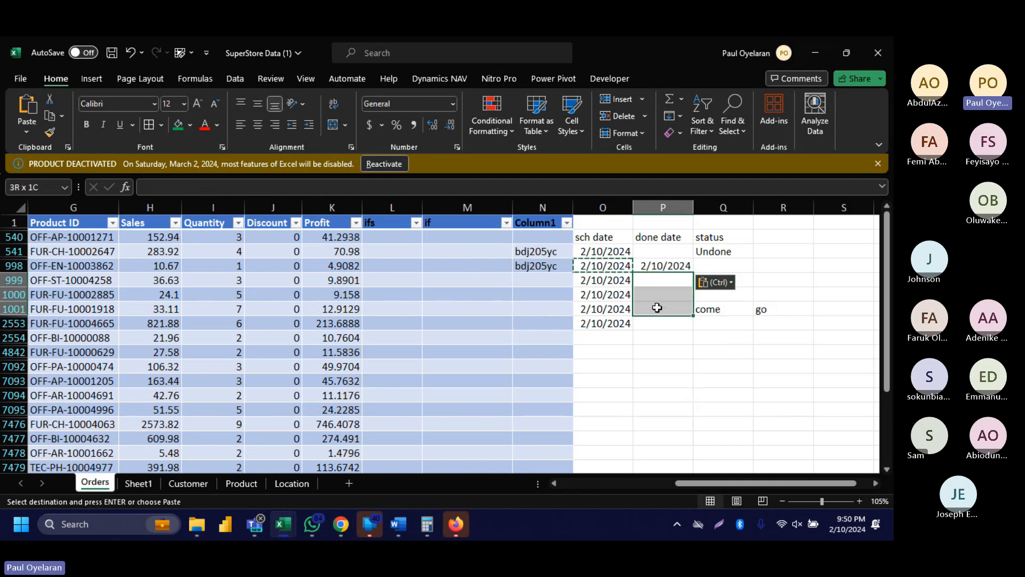
pyautogui.hotkey('ctrl', 'v')
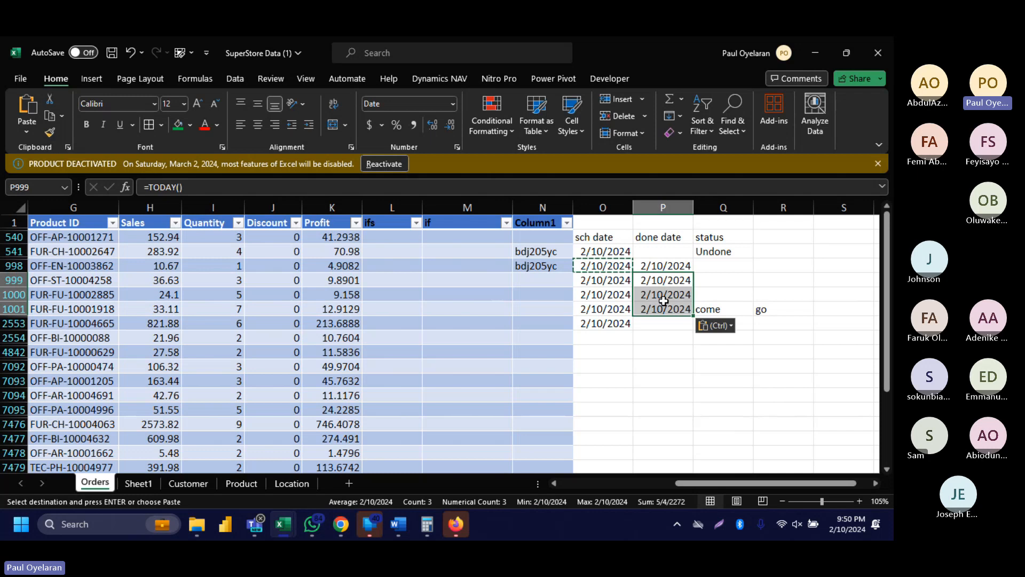
# Fill Q541's IF status formula down to row 2553 and check the blank done dates.
pyautogui.click(723, 252)
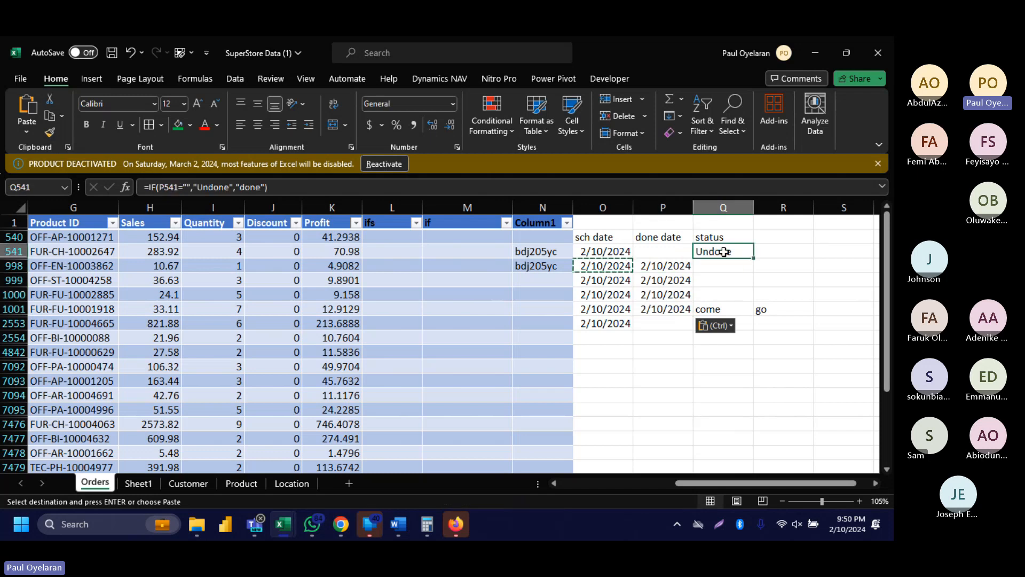
pyautogui.click(655, 252)
pyautogui.click(714, 250)
pyautogui.moveTo(755, 257); pyautogui.dragTo(737, 331)
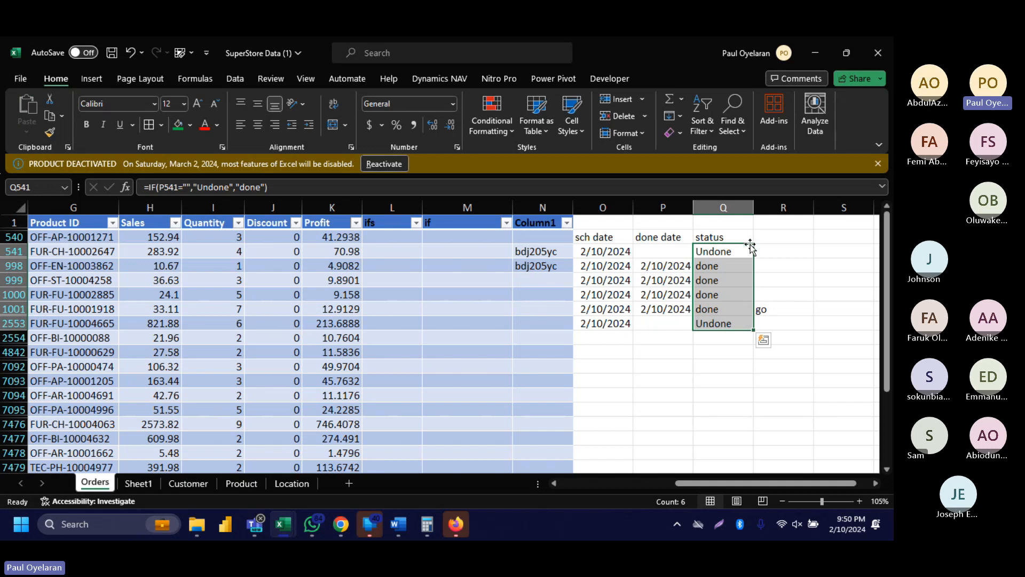
pyautogui.click(678, 250)
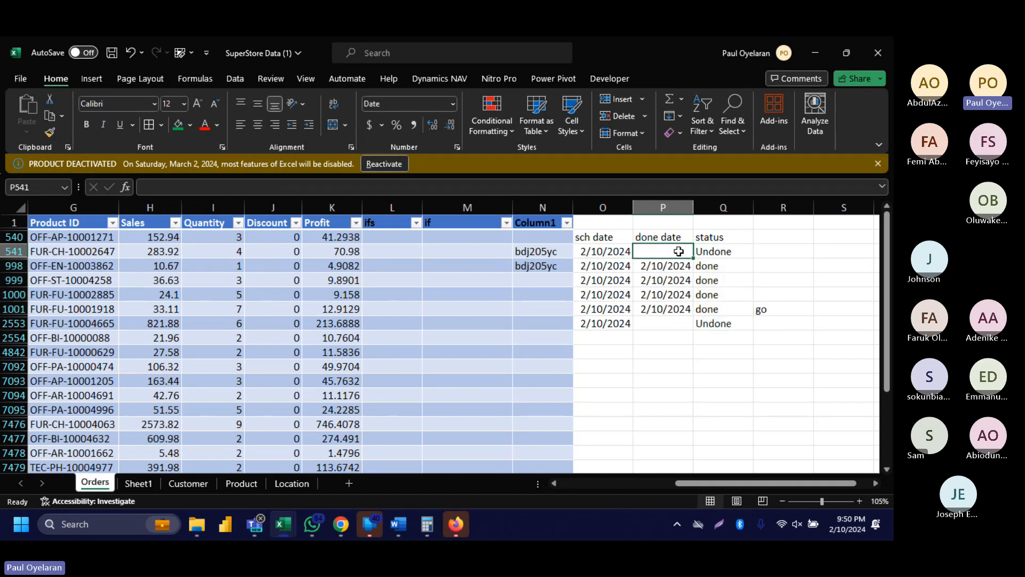
pyautogui.click(673, 322)
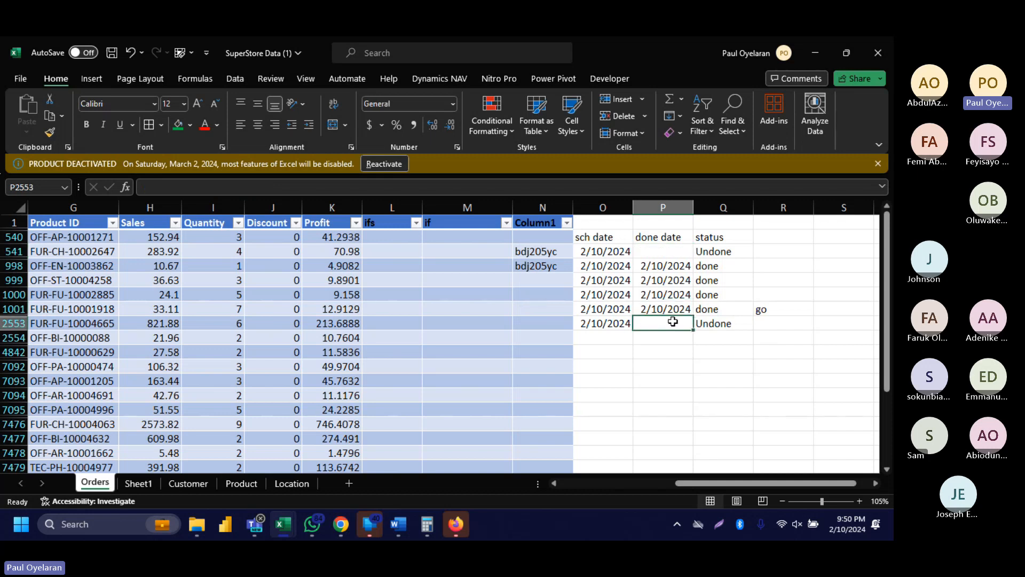
pyautogui.click(673, 251)
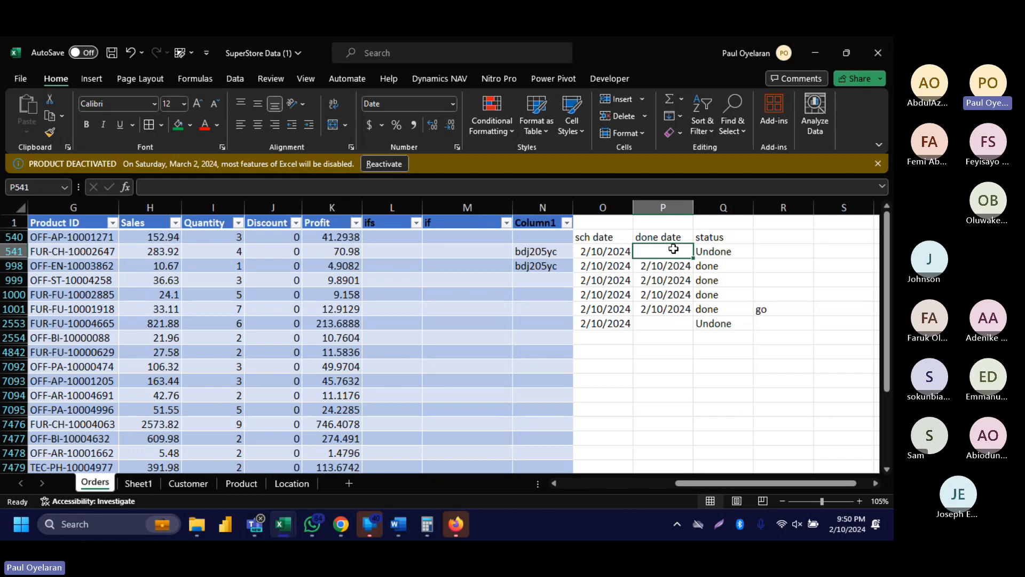
# Overwrite Q541 with the plain value undone and Q998 with done.
pyautogui.moveTo(674, 248)
pyautogui.mouseDown()
pyautogui.moveTo(665, 309)
pyautogui.moveTo(666, 250)
pyautogui.mouseUp()
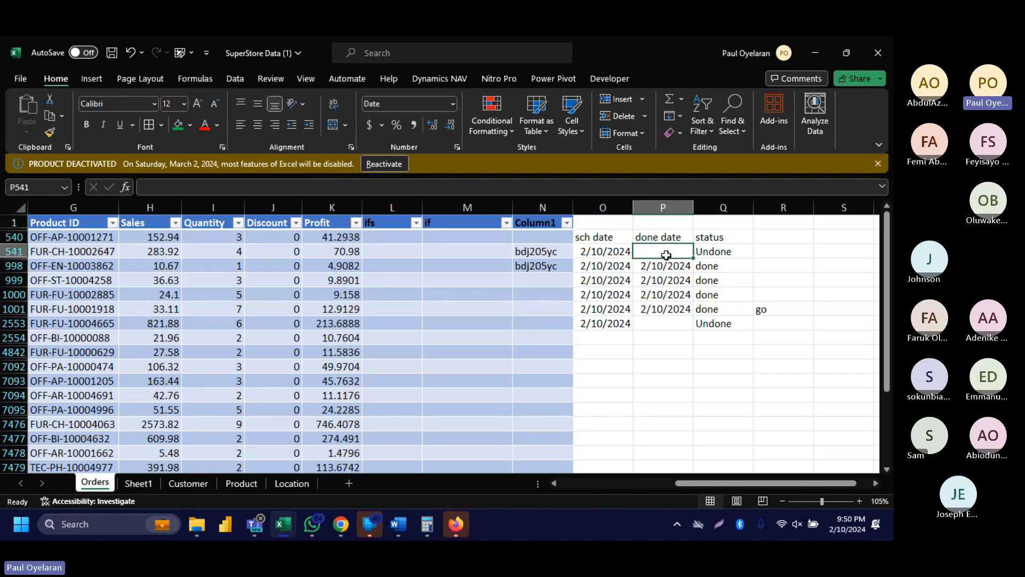
pyautogui.click(721, 252)
pyautogui.write('undone')
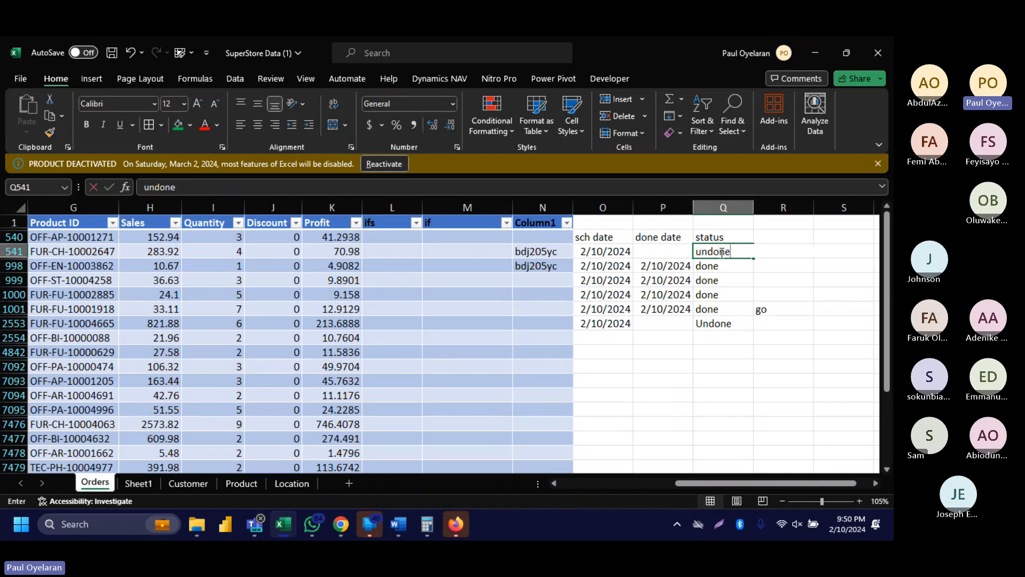
pyautogui.press('Return')
pyautogui.write('done')
pyautogui.press('Return')
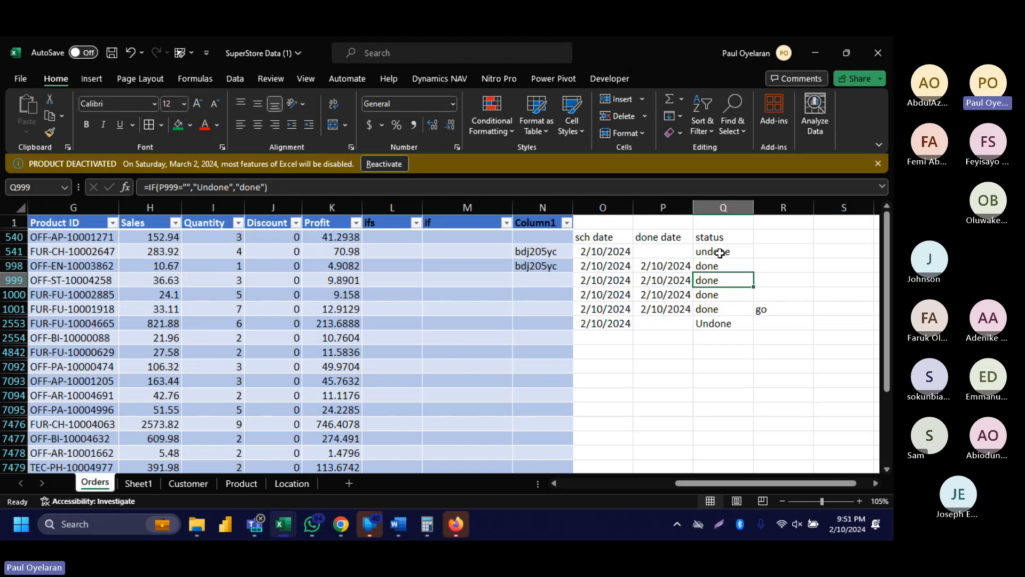
pyautogui.hscroll(5, 720, 253)
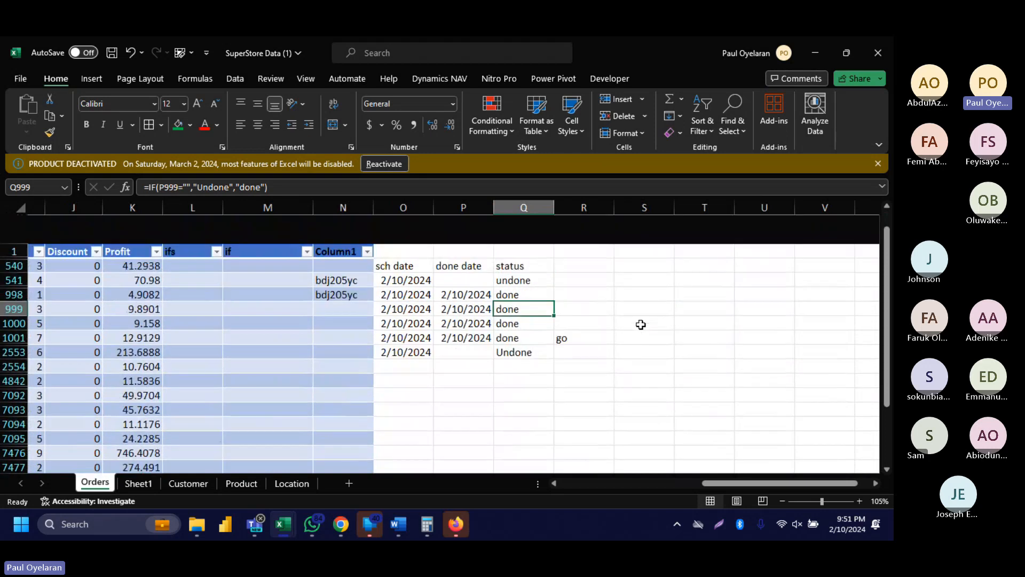
pyautogui.scroll(-1, 641, 324)
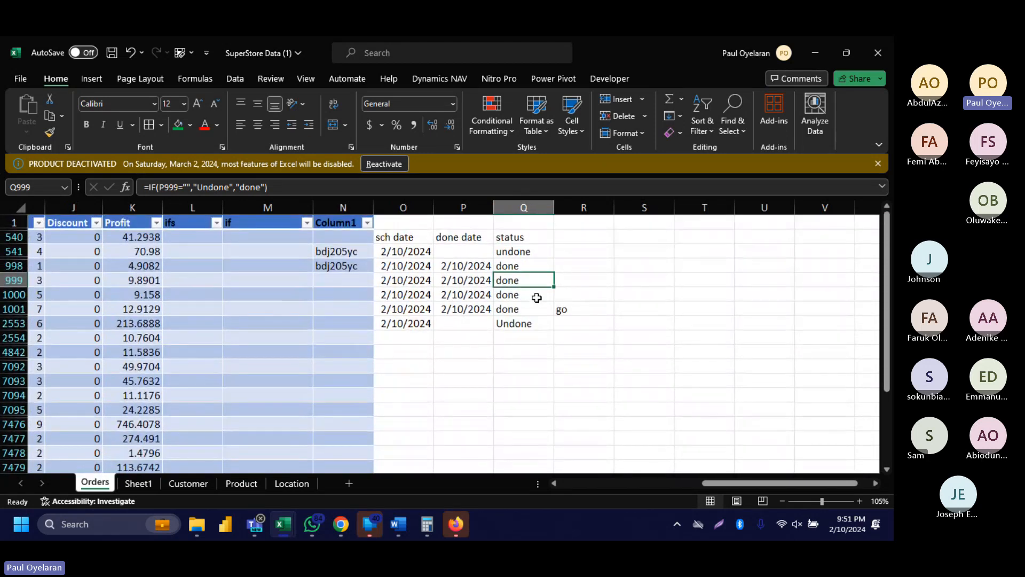
# Start a new table with 1000 in S541 and the placeholder label male beside it.
pyautogui.click(629, 254)
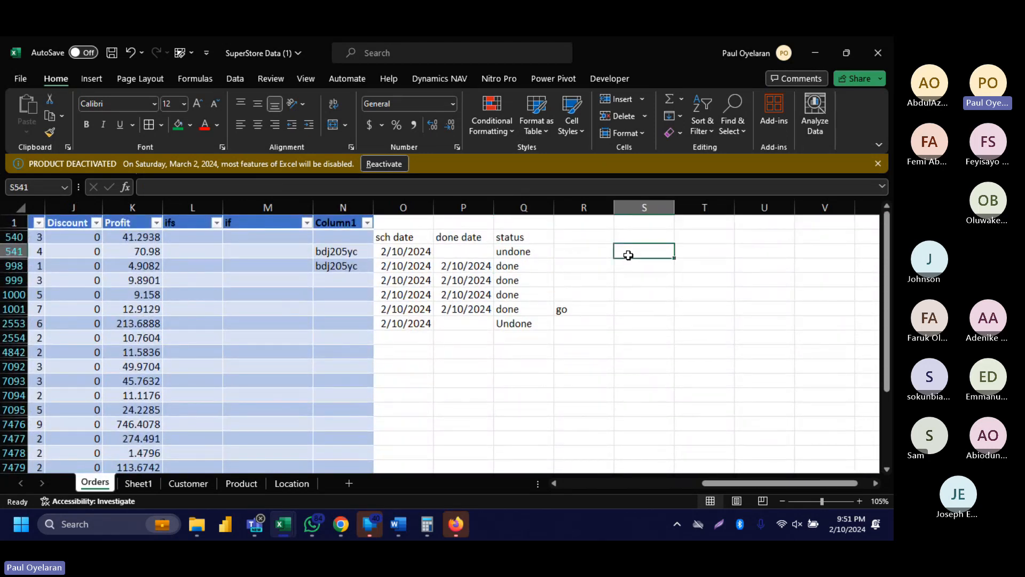
pyautogui.write('male')
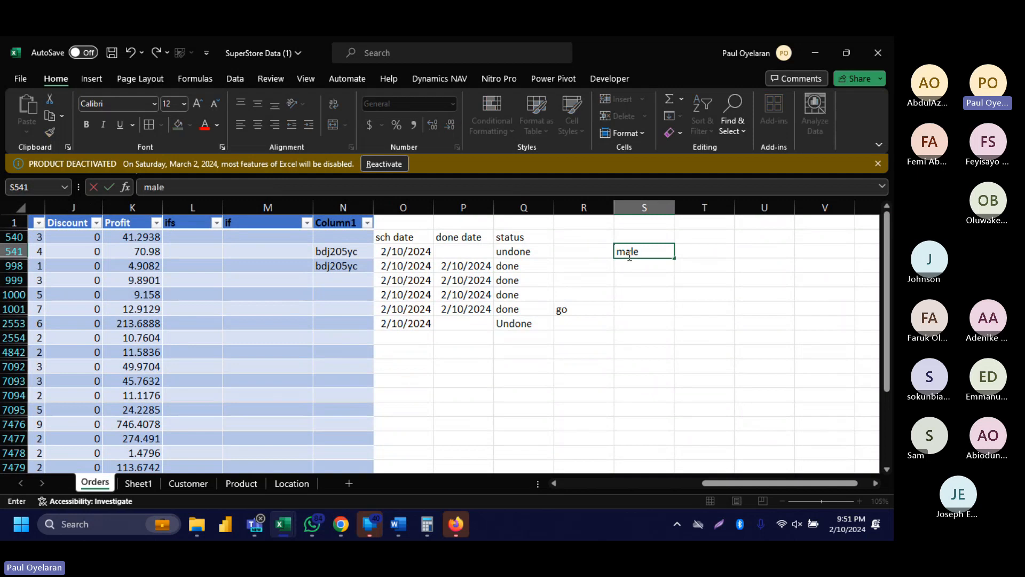
pyautogui.press('Tab')
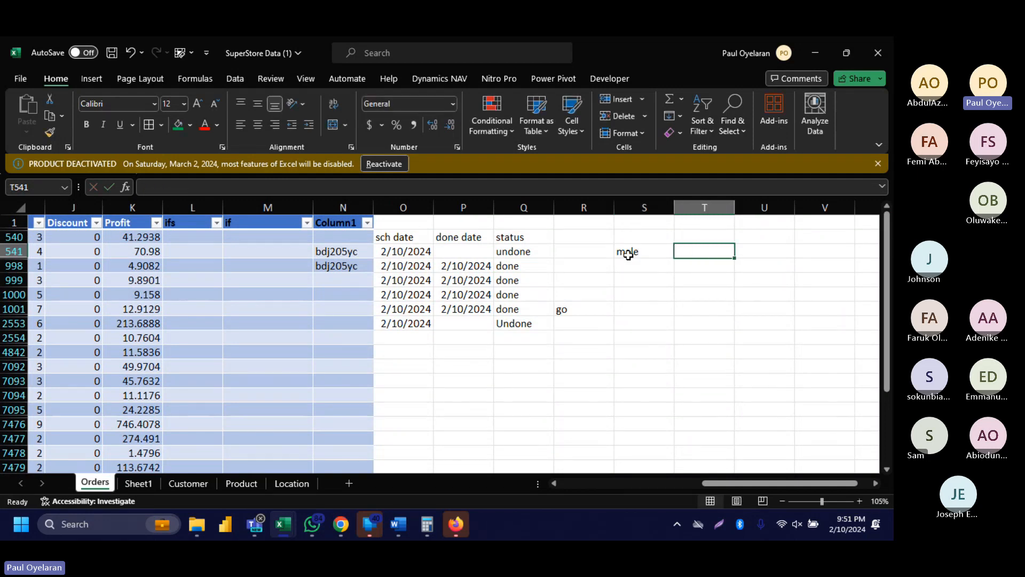
pyautogui.click(628, 255)
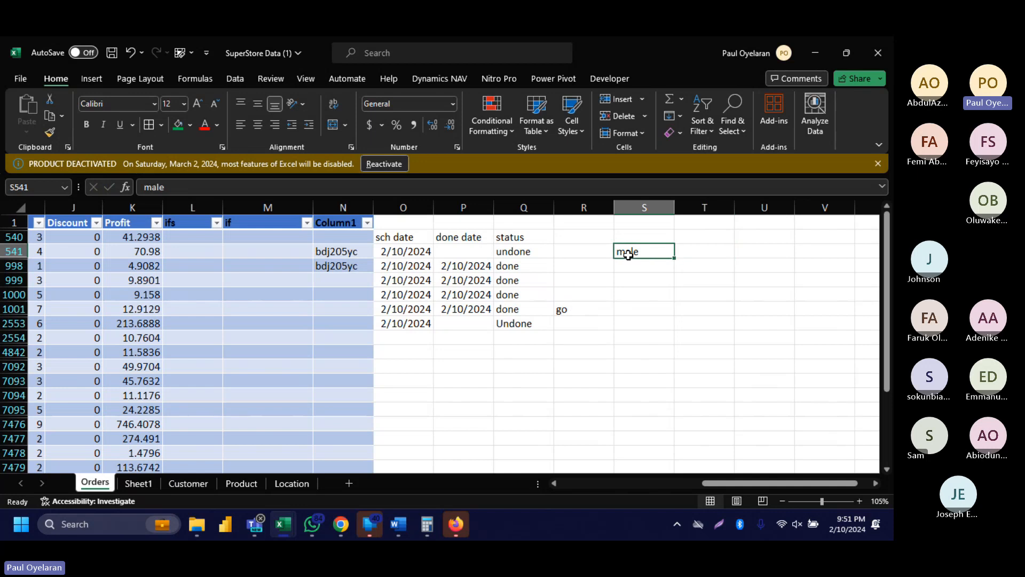
pyautogui.write('1')
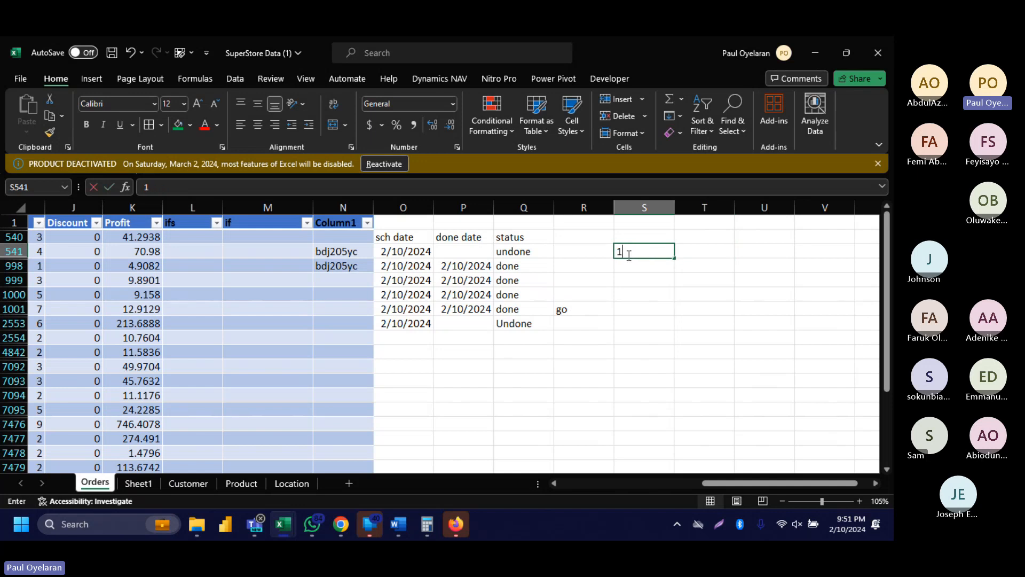
pyautogui.write('000')
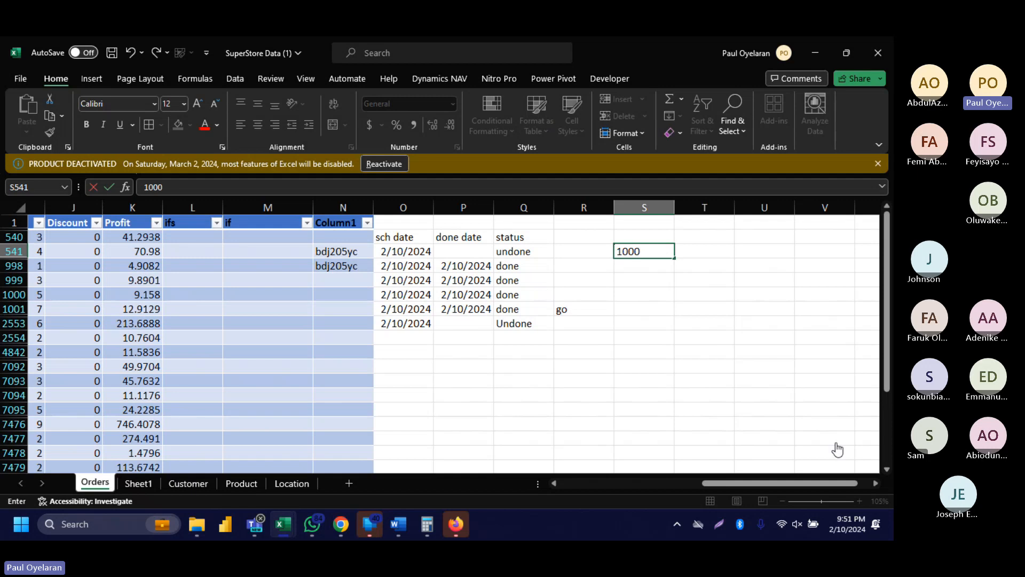
pyautogui.click(588, 253)
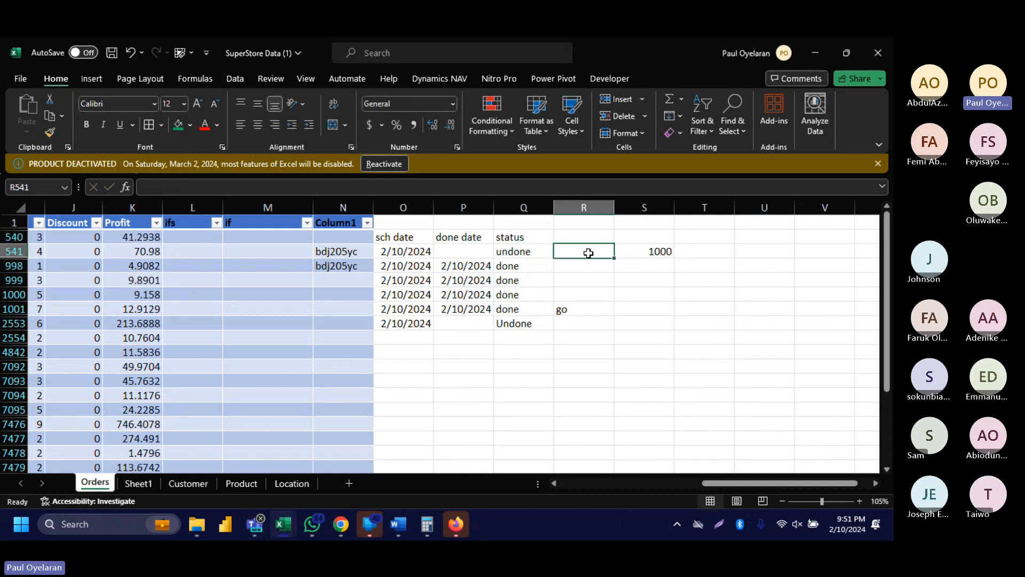
pyautogui.write('male')
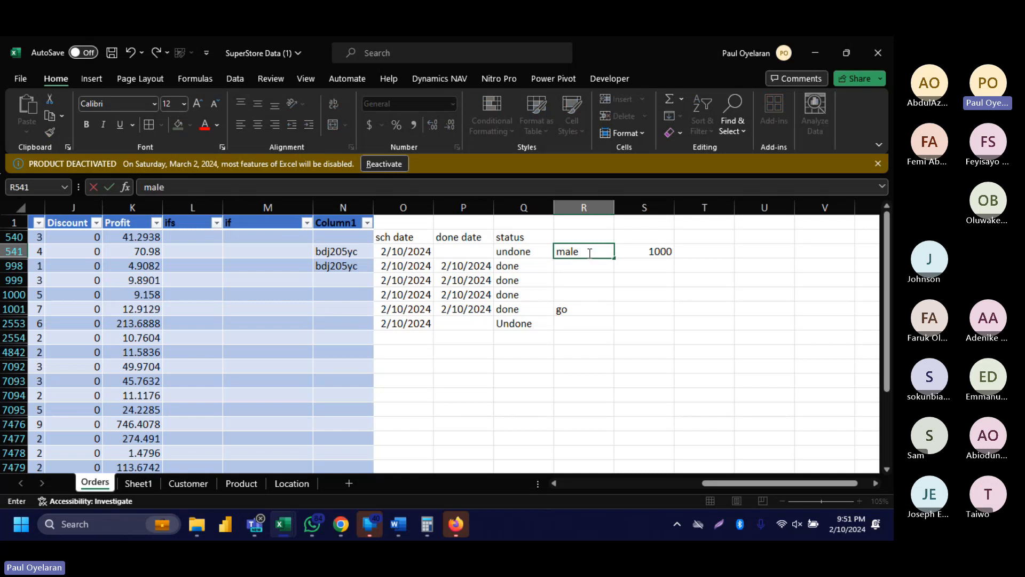
pyautogui.click(589, 265)
# Add rows female with 20000 and Tall with 50000 below it.
pyautogui.write('female')
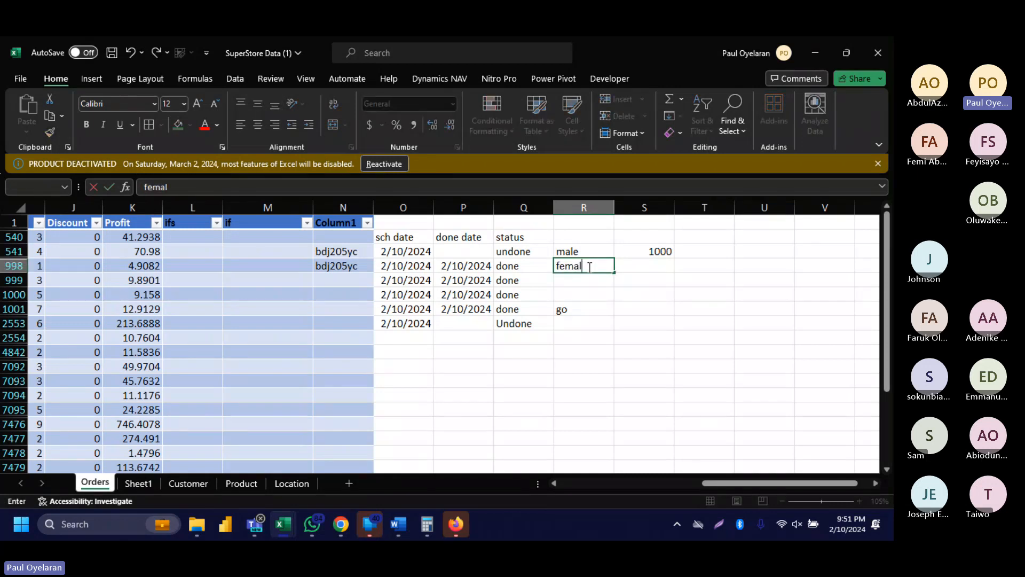
pyautogui.press('Tab')
pyautogui.write('20000')
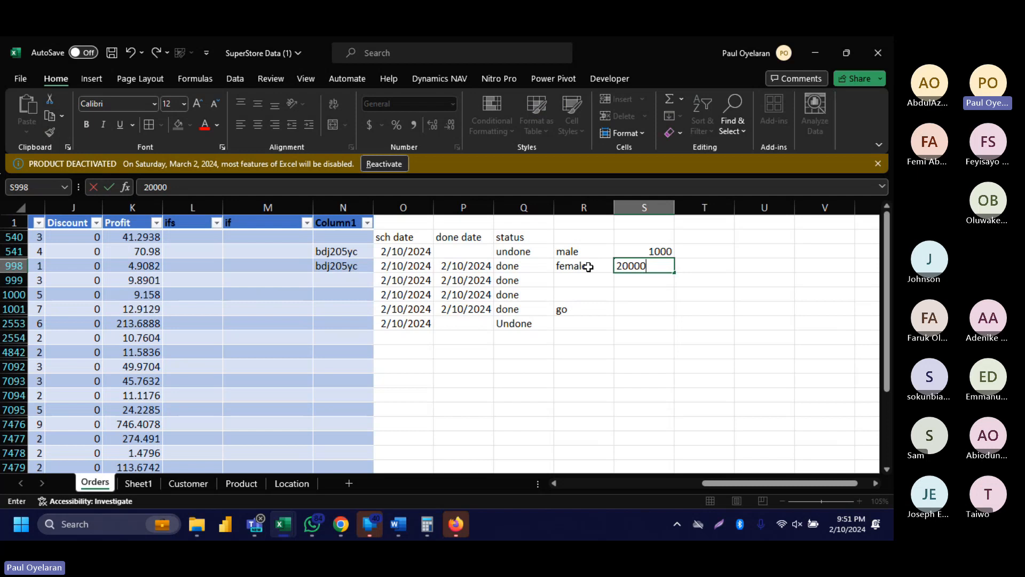
pyautogui.press('Return')
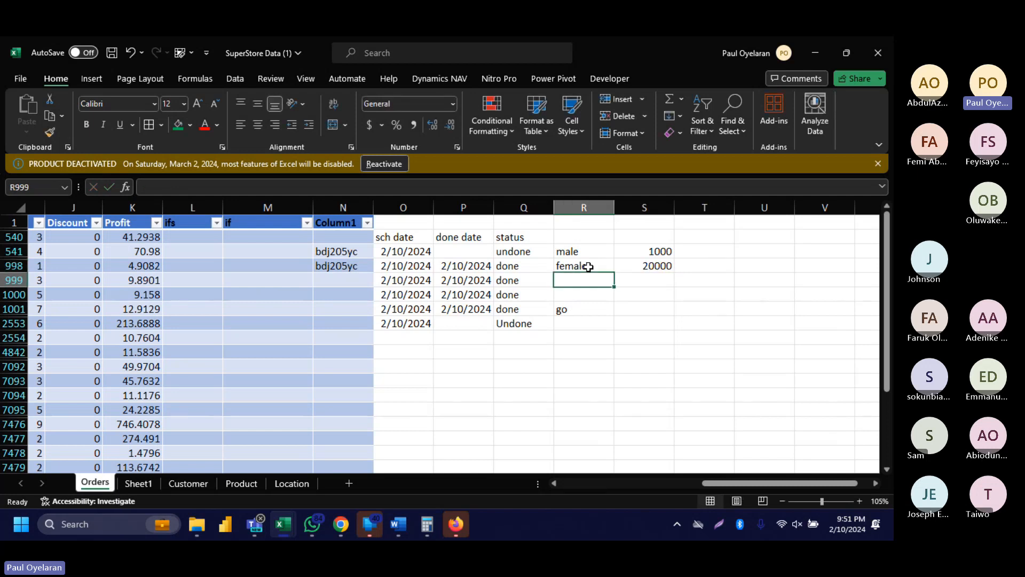
pyautogui.write('Tall')
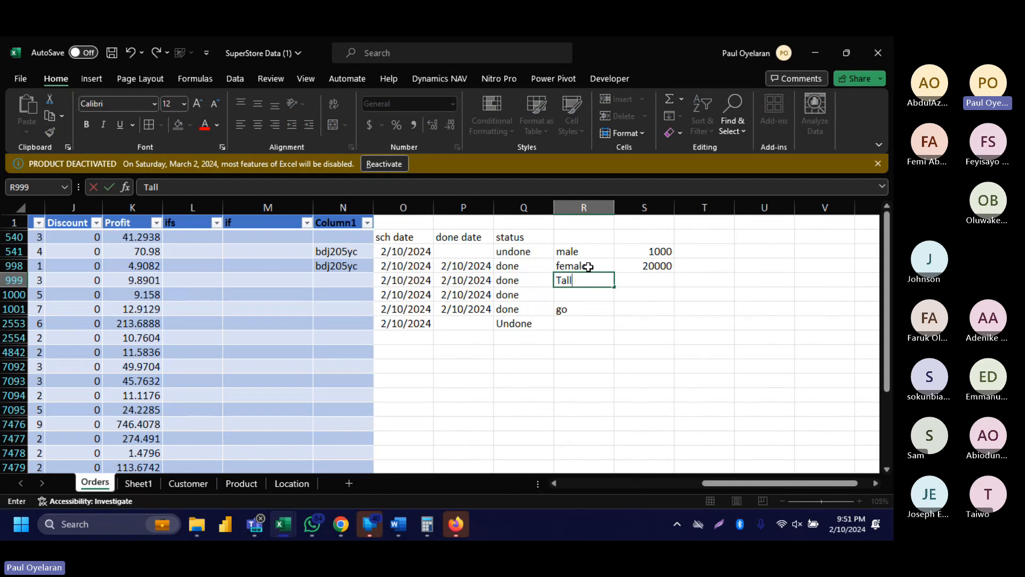
pyautogui.press('Tab')
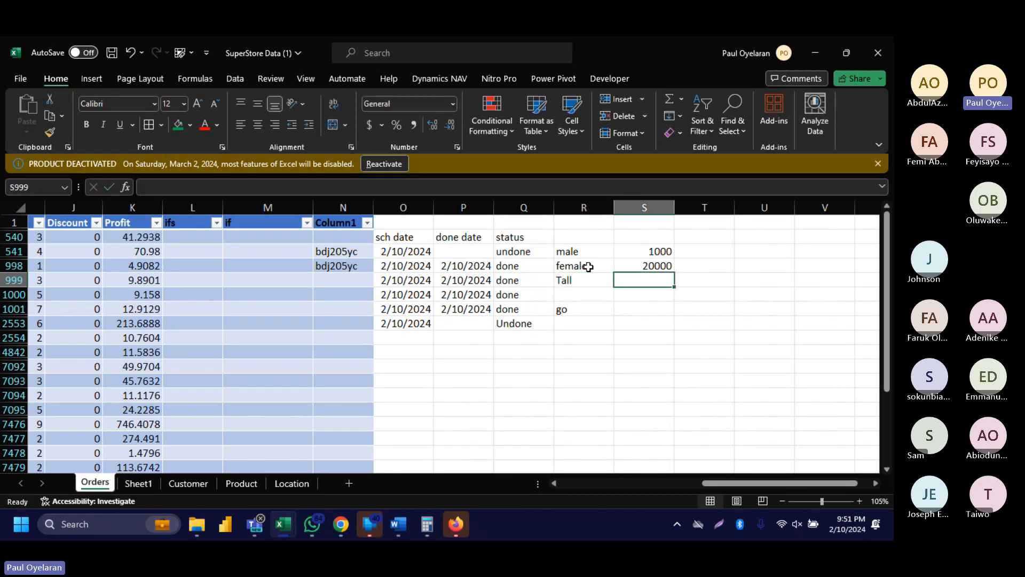
pyautogui.write('50000')
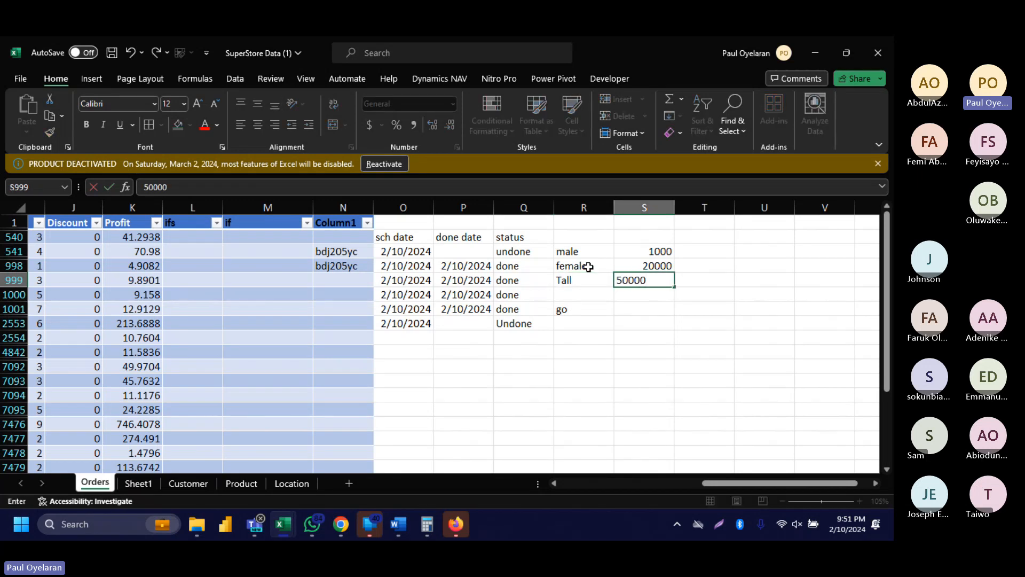
pyautogui.press('Return')
# Replace the three labels with brand names Mercedes, Howo and Daf.
pyautogui.moveTo(575, 251); pyautogui.dragTo(569, 280)
pyautogui.write('Mercedes')
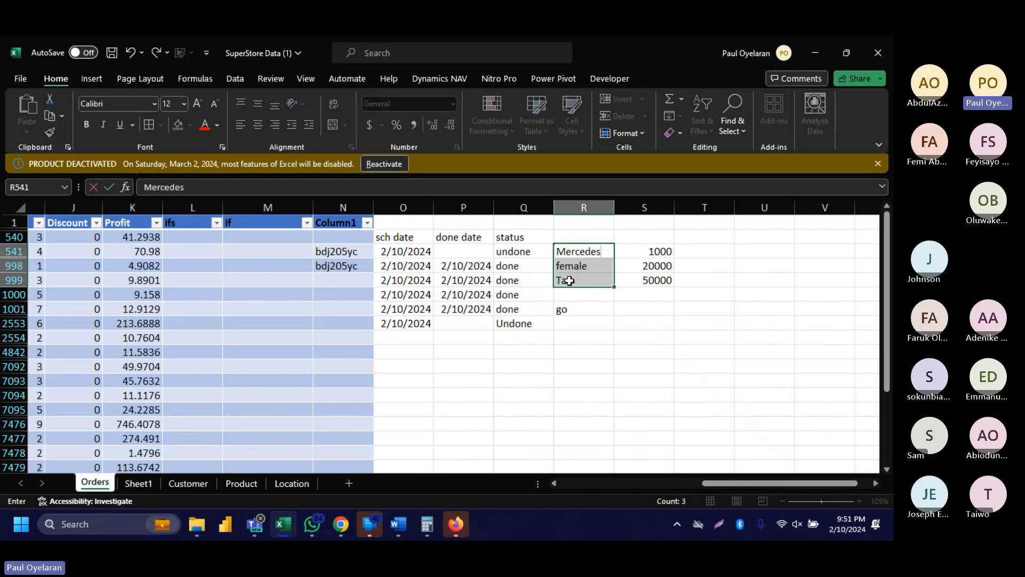
pyautogui.press('Return')
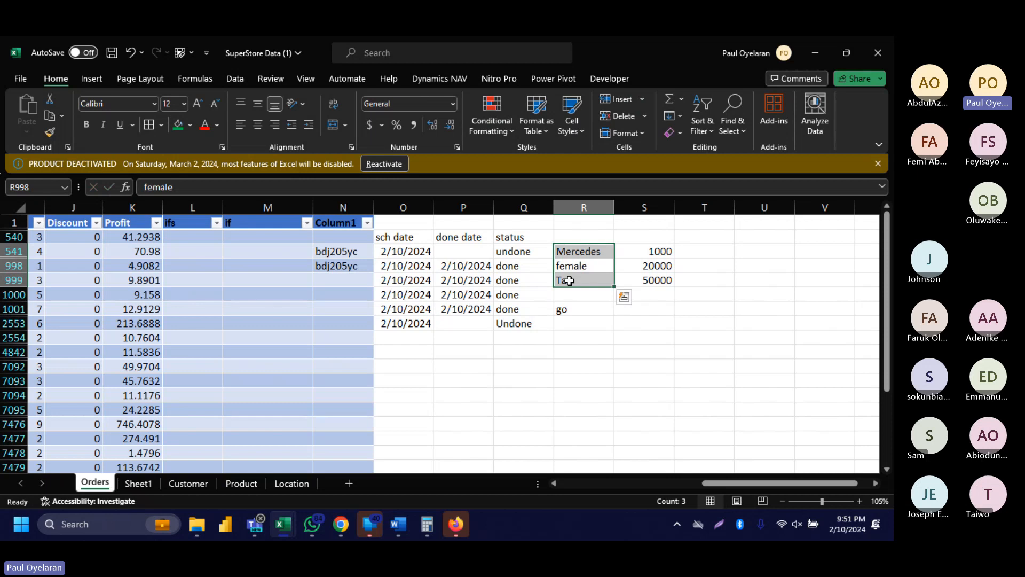
pyautogui.write('Howo')
pyautogui.press('Return')
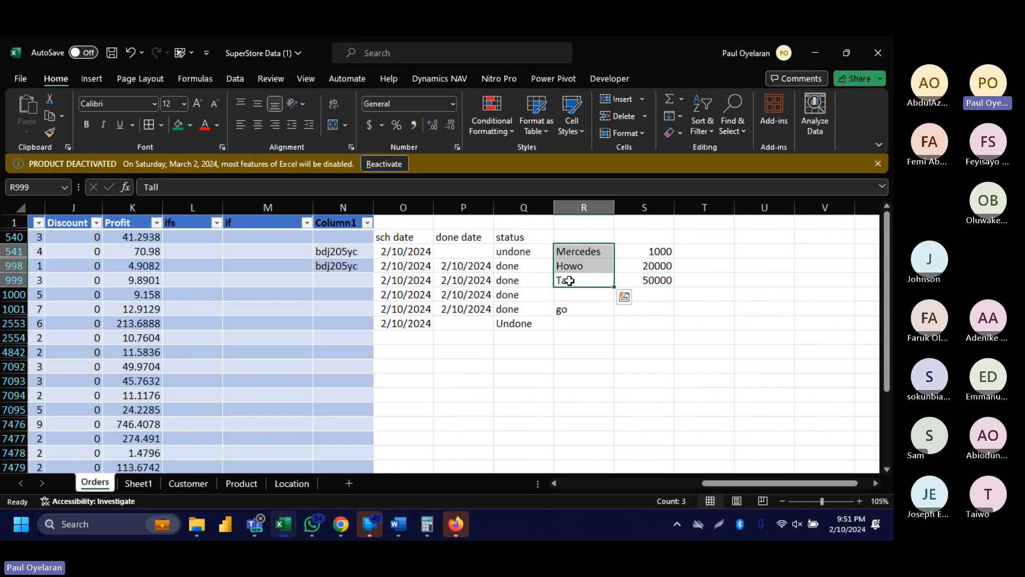
pyautogui.write('D')
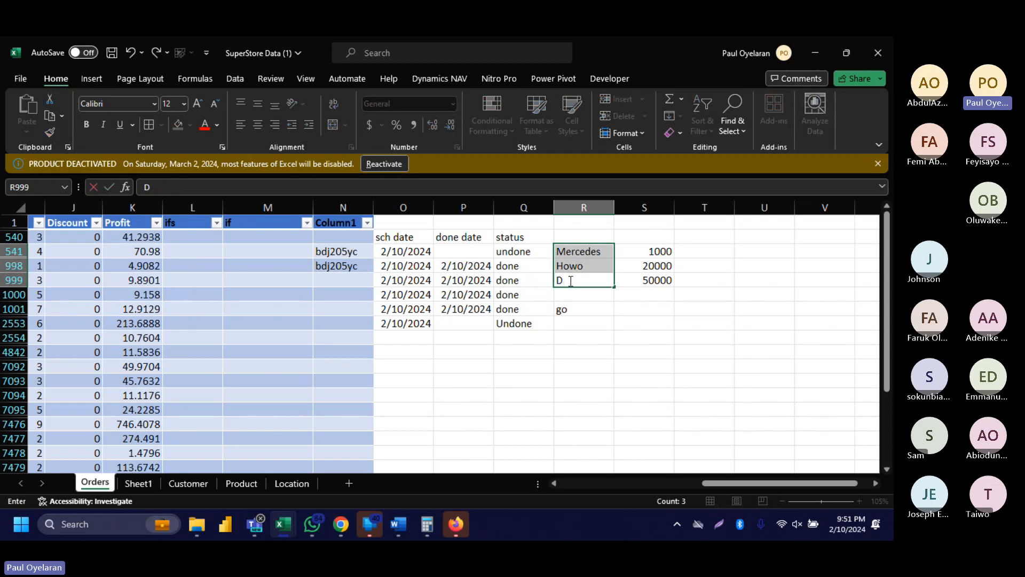
pyautogui.write('af')
pyautogui.press('Return')
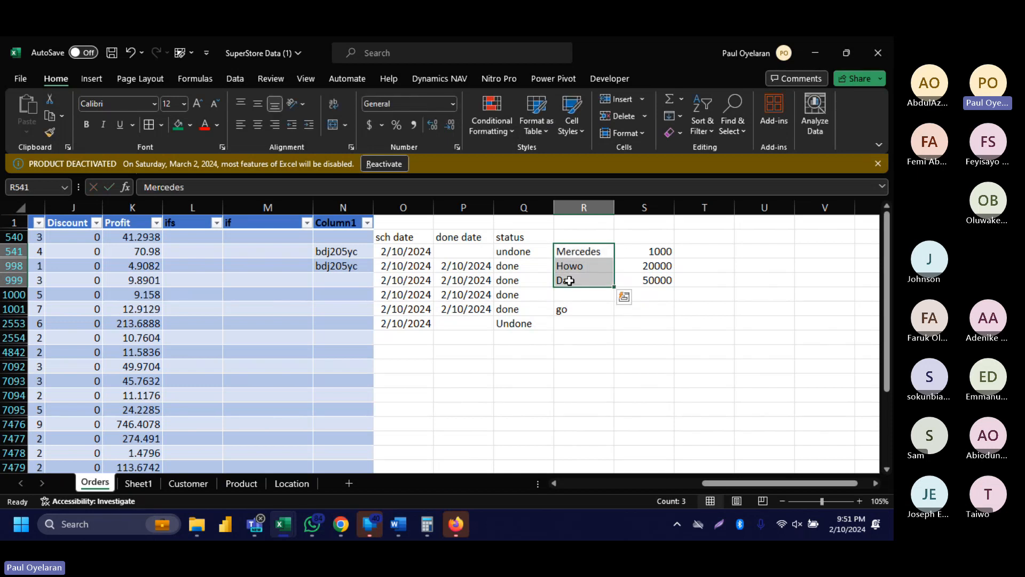
# Add the headers litre in S540 and Brand in R540.
pyautogui.click(658, 234)
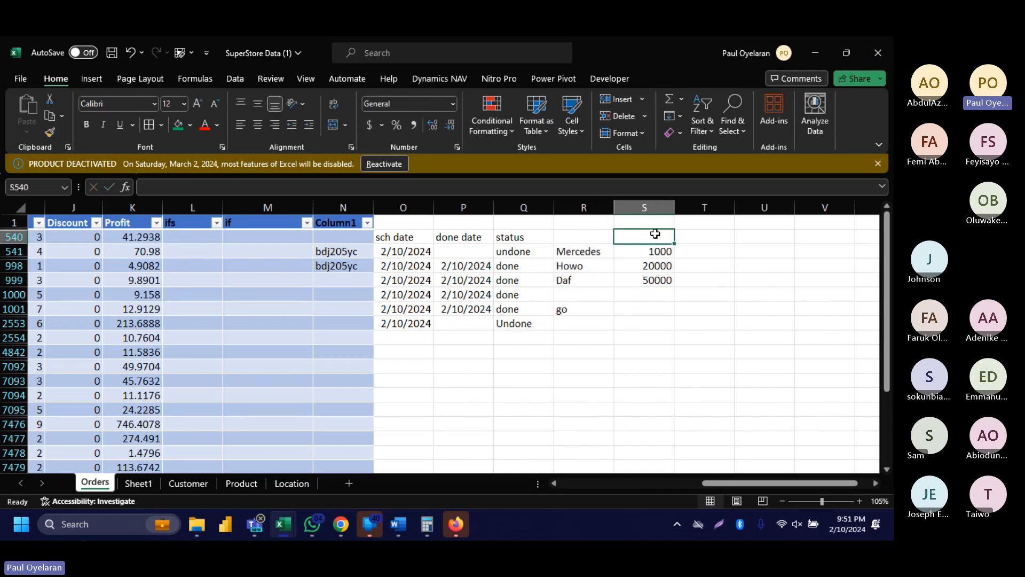
pyautogui.write('litre')
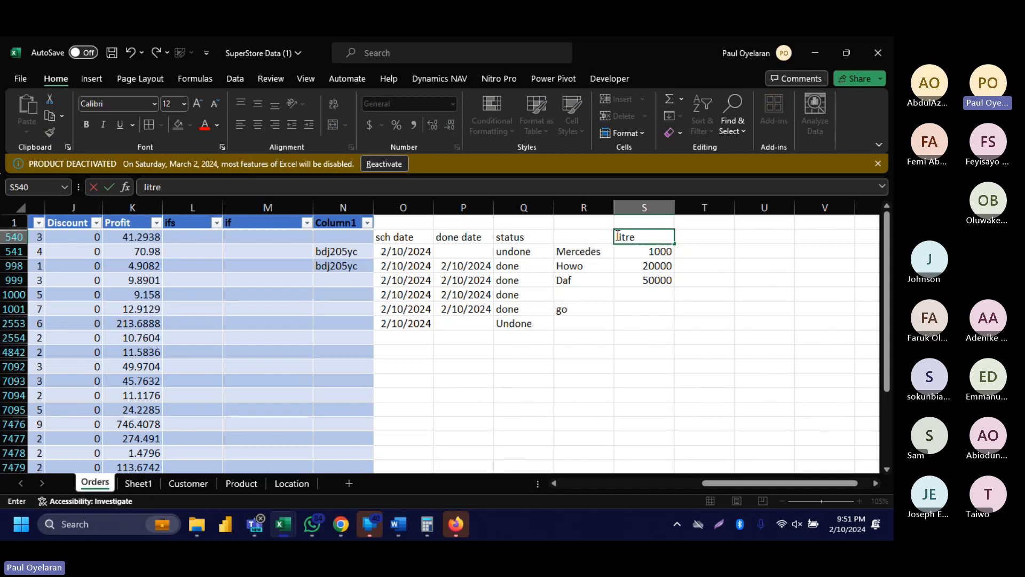
pyautogui.click(576, 238)
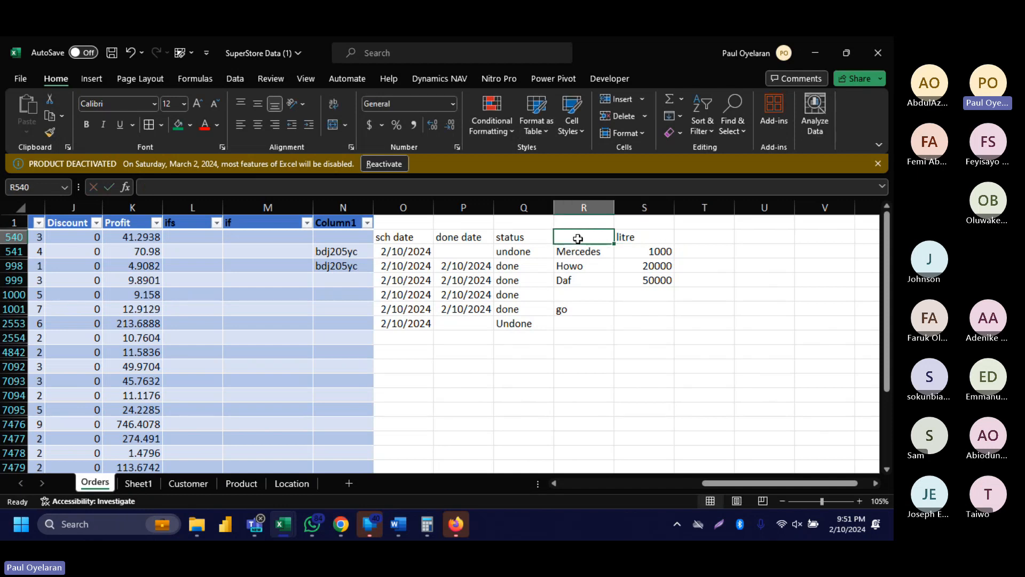
pyautogui.write('Brand')
pyautogui.press('Return')
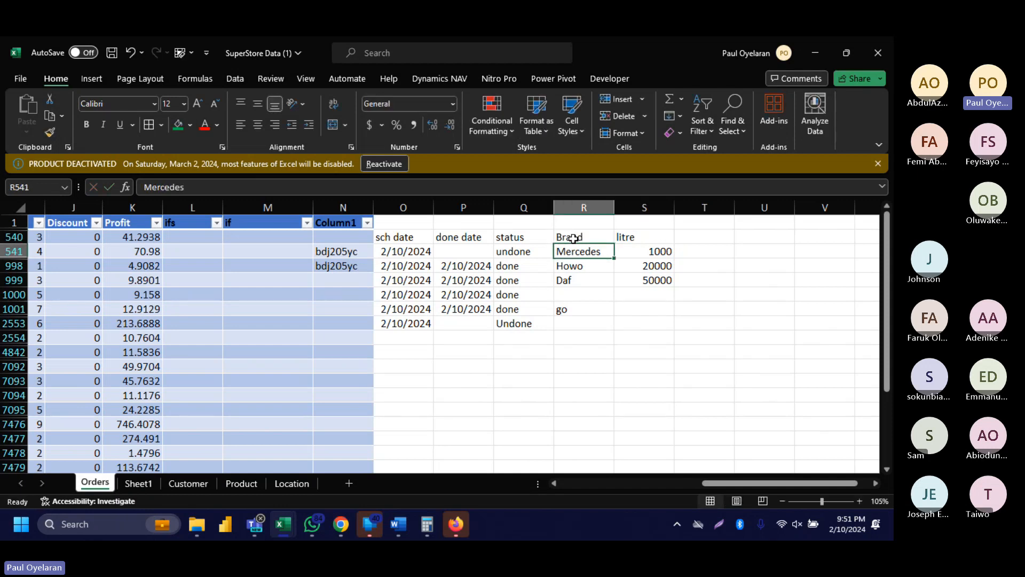
# Insert a blank column at R before the Brand/litre table.
pyautogui.rightClick(580, 208)
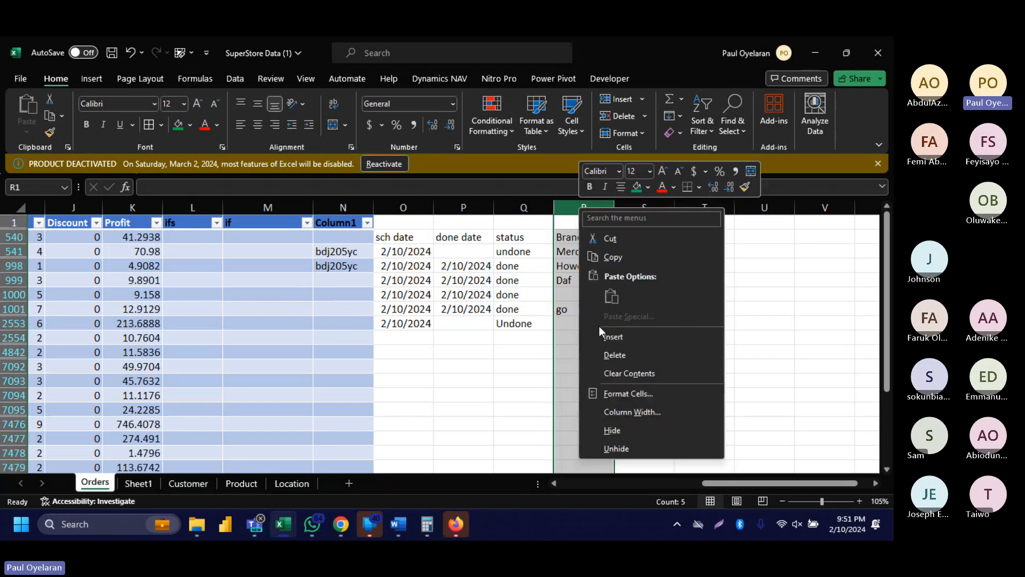
pyautogui.click(617, 339)
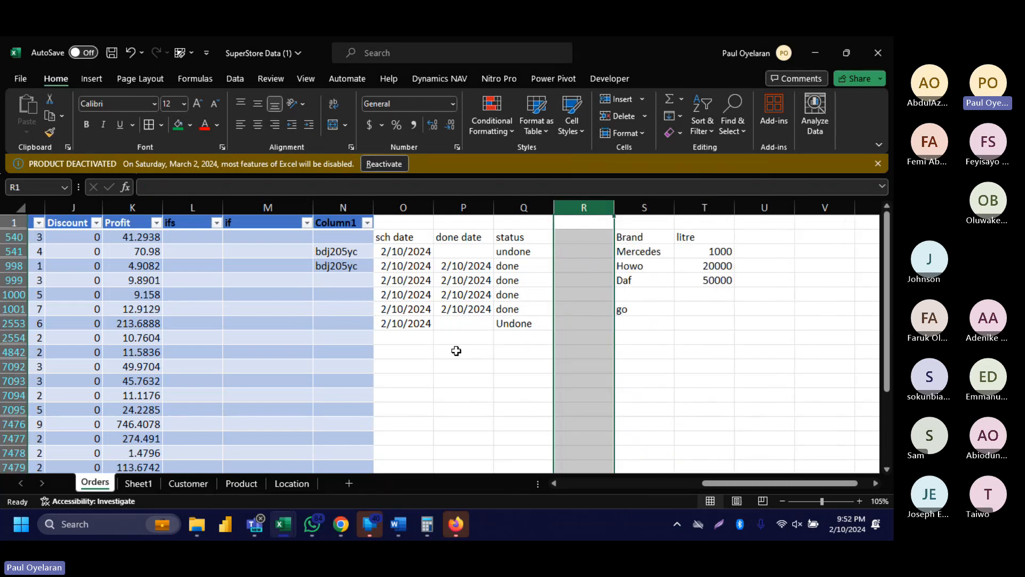
pyautogui.click(424, 356)
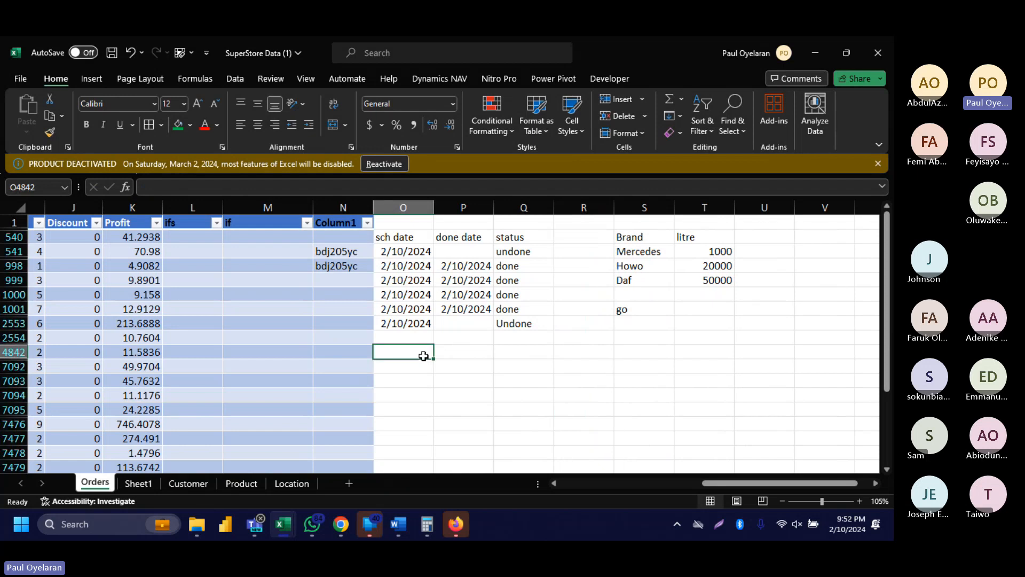
# Copy the brand names Mercedes to Daf and paste them into O4842.
pyautogui.moveTo(634, 251); pyautogui.dragTo(629, 281)
pyautogui.hotkey('ctrl', 'c')
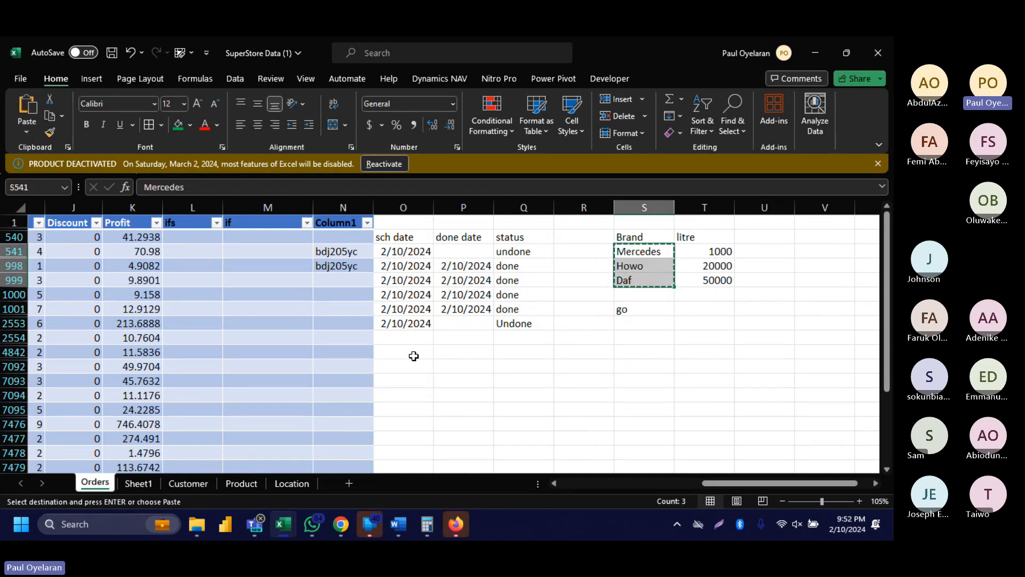
pyautogui.click(413, 356)
pyautogui.hotkey('ctrl', 'v')
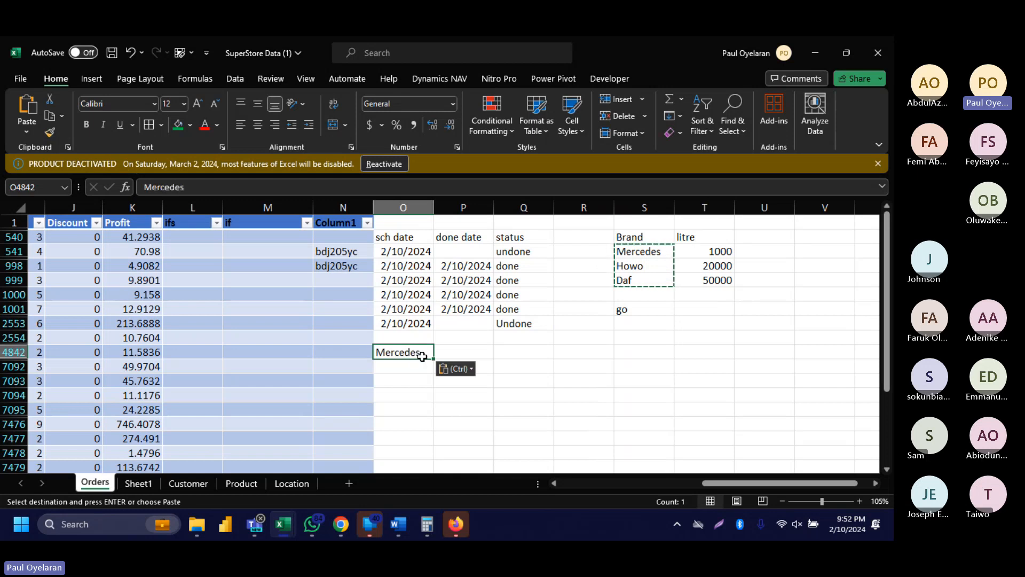
pyautogui.press('Escape')
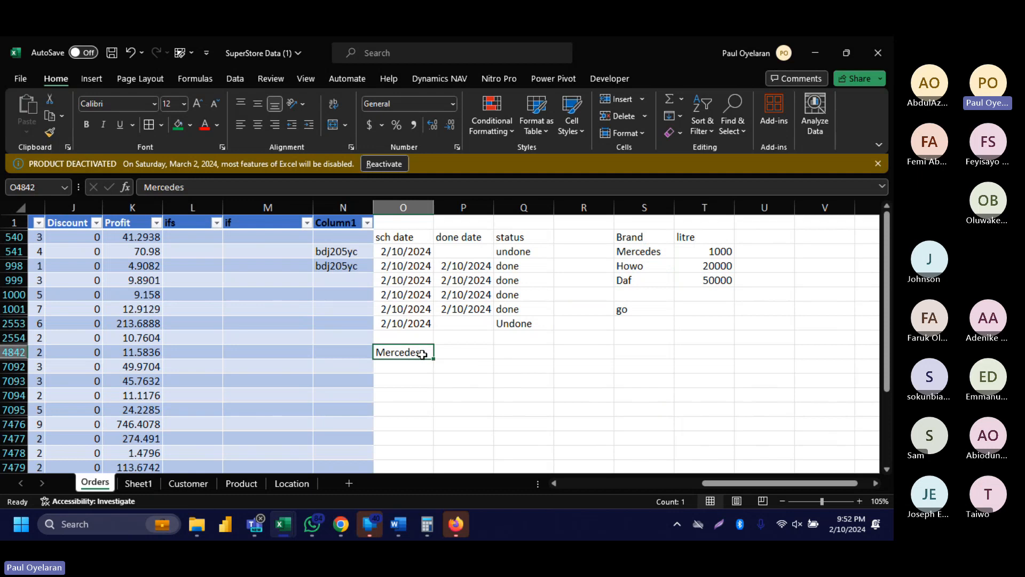
pyautogui.moveTo(636, 250); pyautogui.dragTo(638, 279)
pyautogui.hotkey('ctrl', 'c')
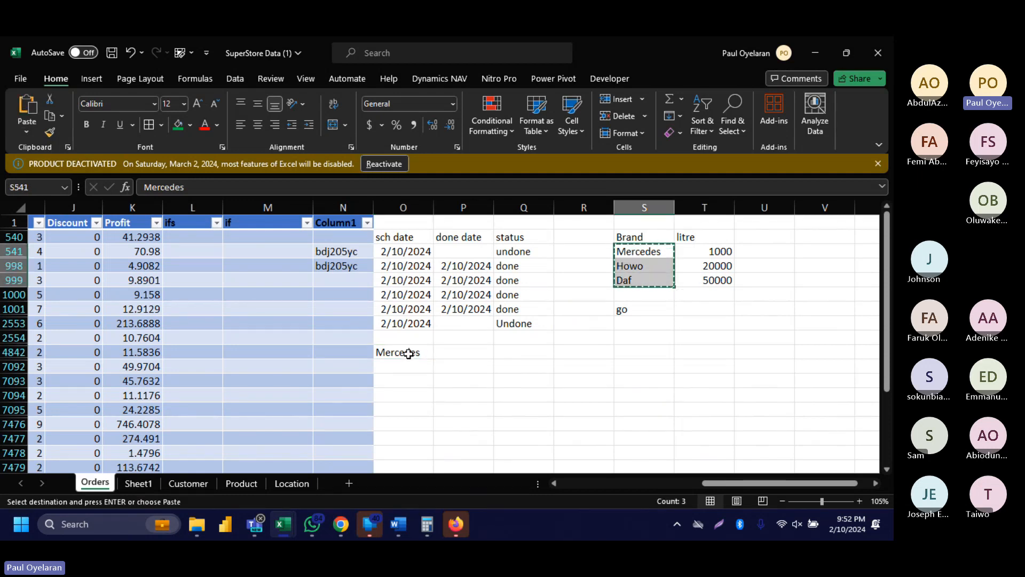
pyautogui.click(410, 354)
pyautogui.hotkey('ctrl', 'v')
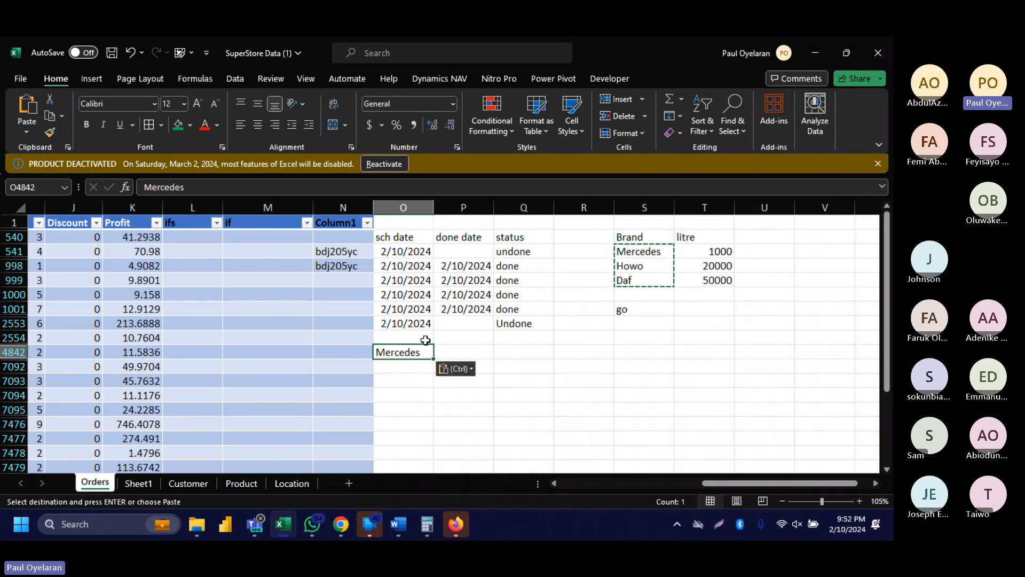
# Paste the copied brand into O7092 and dismiss the paste options.
pyautogui.click(414, 367)
pyautogui.hotkey('ctrl', 'v')
pyautogui.scroll(-10, 459, 395)
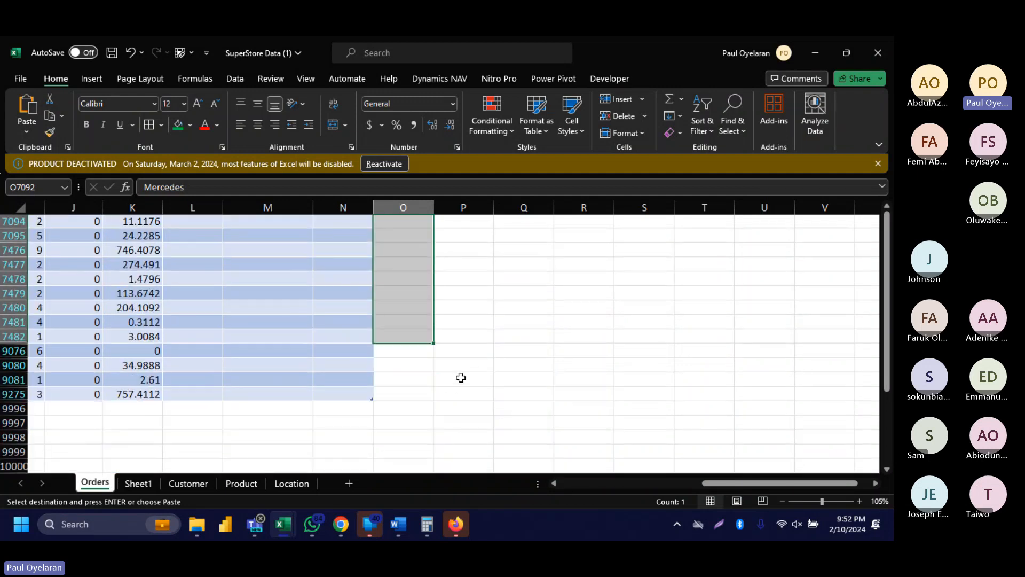
pyautogui.hotkey('ctrl', 'BackSpace')
pyautogui.press('ctrl')
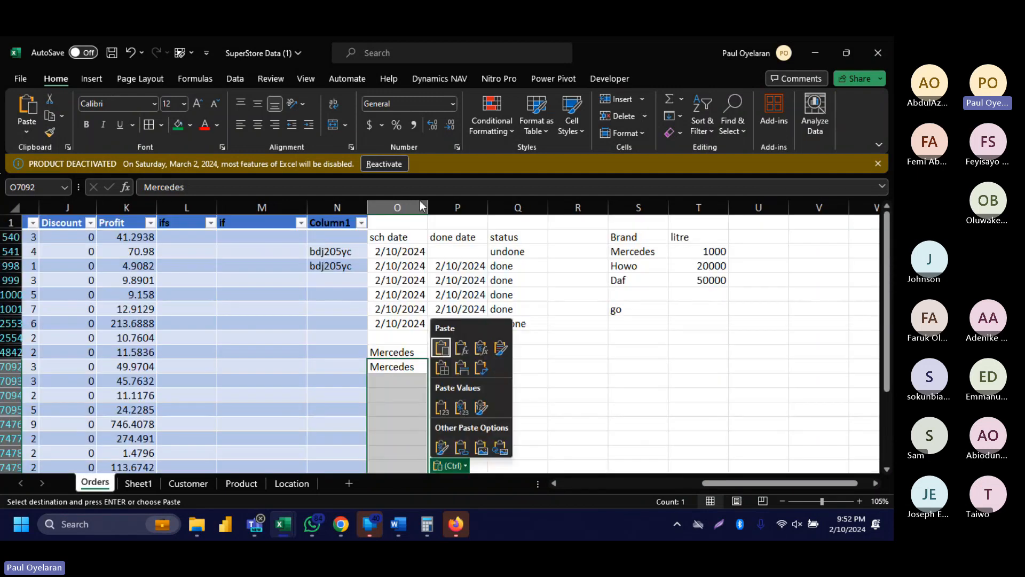
pyautogui.click(222, 246)
# Clear the table filter from M541 with Ctrl+Shift+L so all order rows show.
pyautogui.click(222, 247)
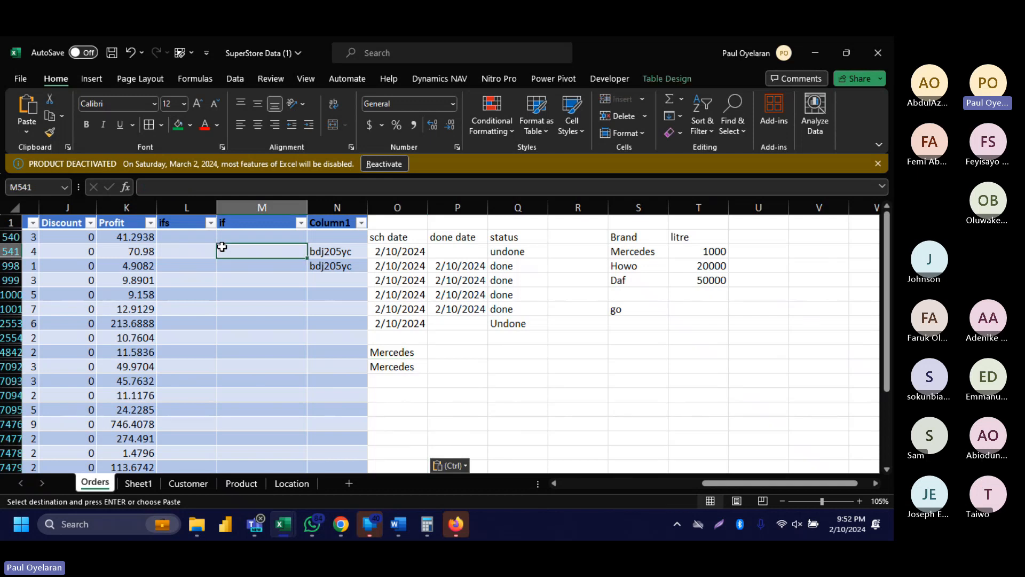
pyautogui.hotkey('ctrl', 'shift', 'l')
pyautogui.scroll(-20, 528, 348)
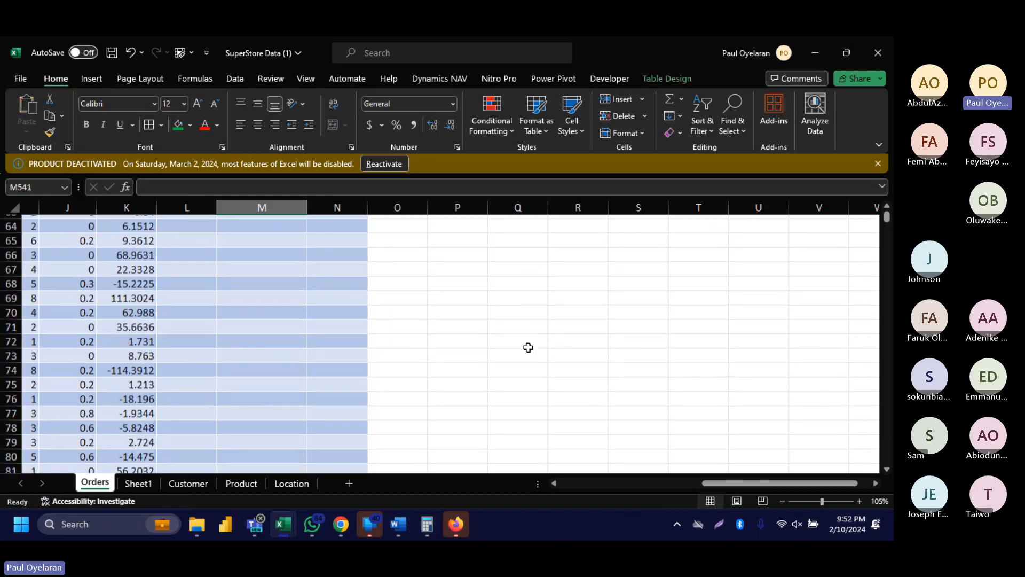
pyautogui.scroll(-20, 528, 347)
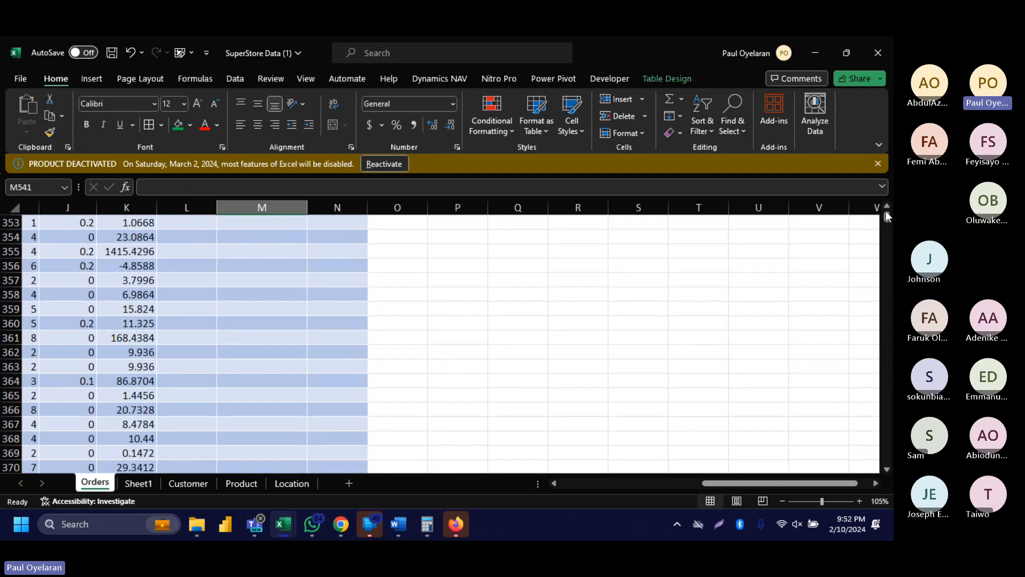
pyautogui.moveTo(885, 211); pyautogui.dragTo(856, 230)
pyautogui.scroll(7, 500, 234)
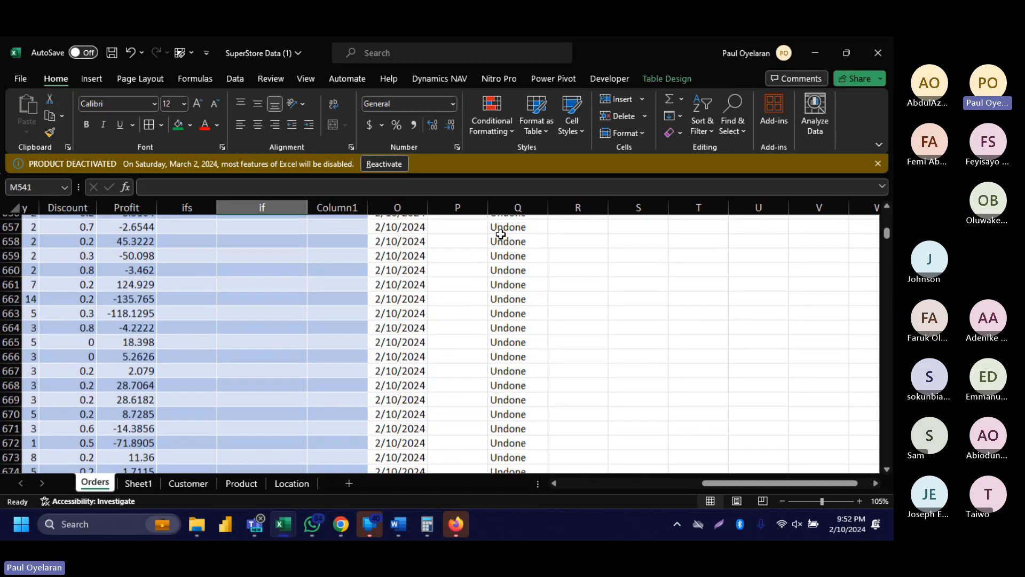
pyautogui.scroll(20, 500, 234)
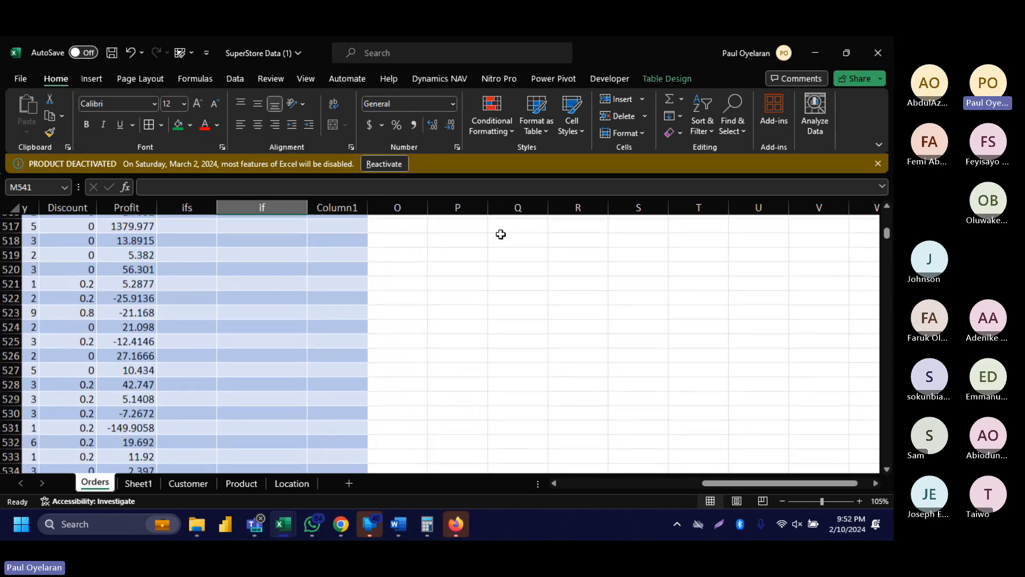
pyautogui.scroll(-4, 500, 234)
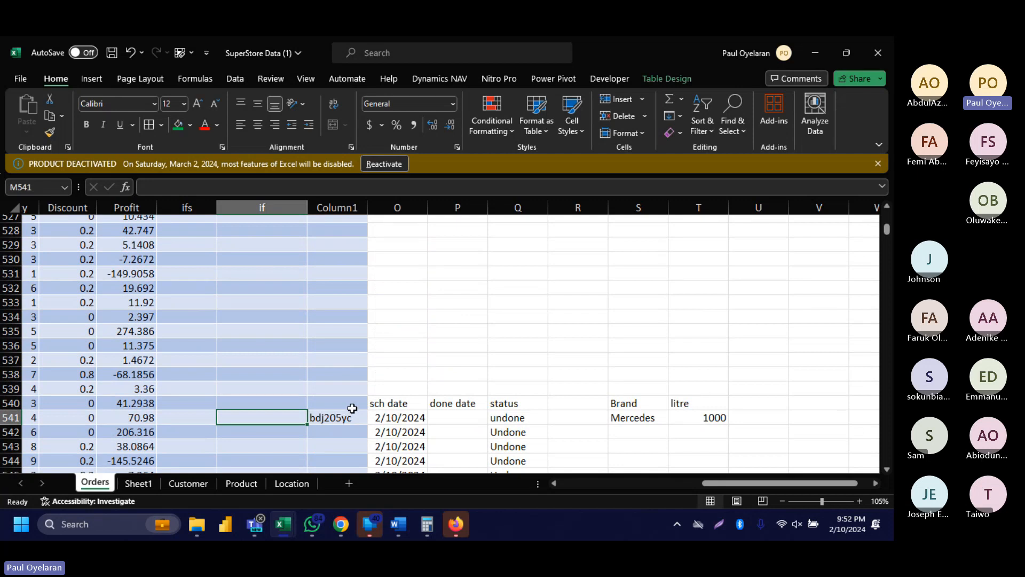
pyautogui.click(354, 406)
# Copy the block from N540 through column T and paste it starting at R2.
pyautogui.moveTo(354, 406); pyautogui.dragTo(689, 460)
pyautogui.hotkey('ctrl', 'c')
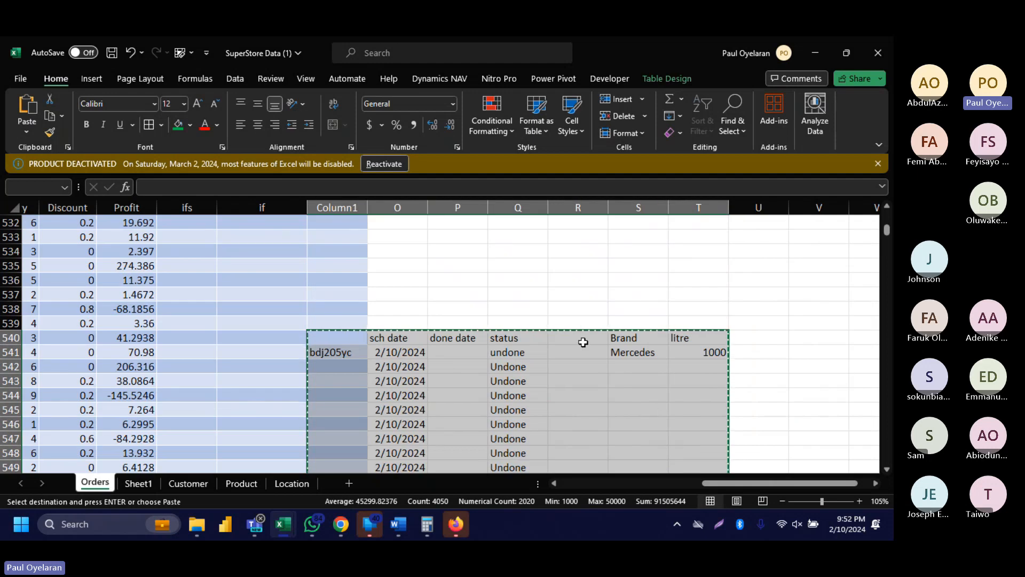
pyautogui.hotkey('ctrl', 'Home')
pyautogui.hscroll(10, 534, 286)
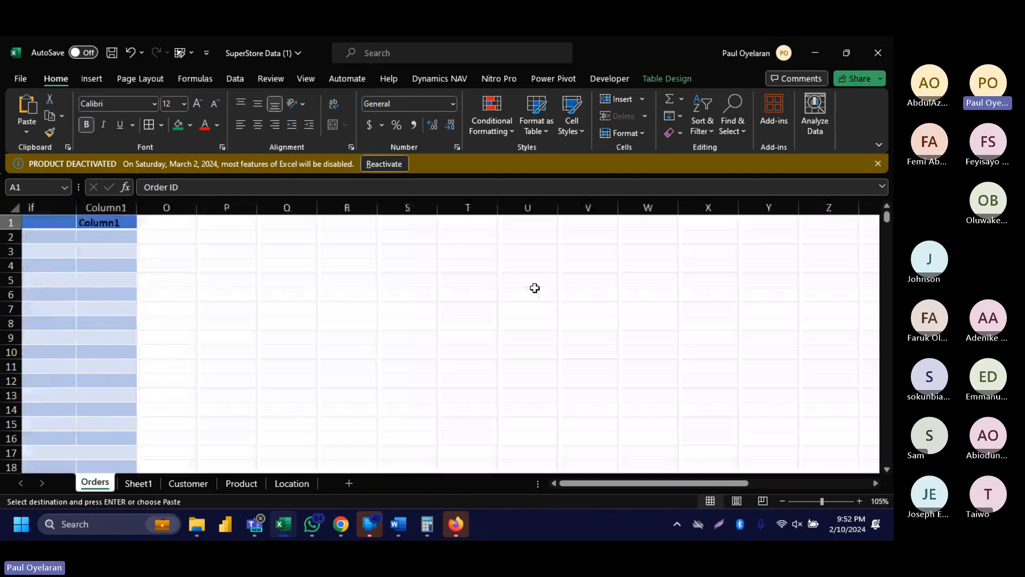
pyautogui.click(223, 235)
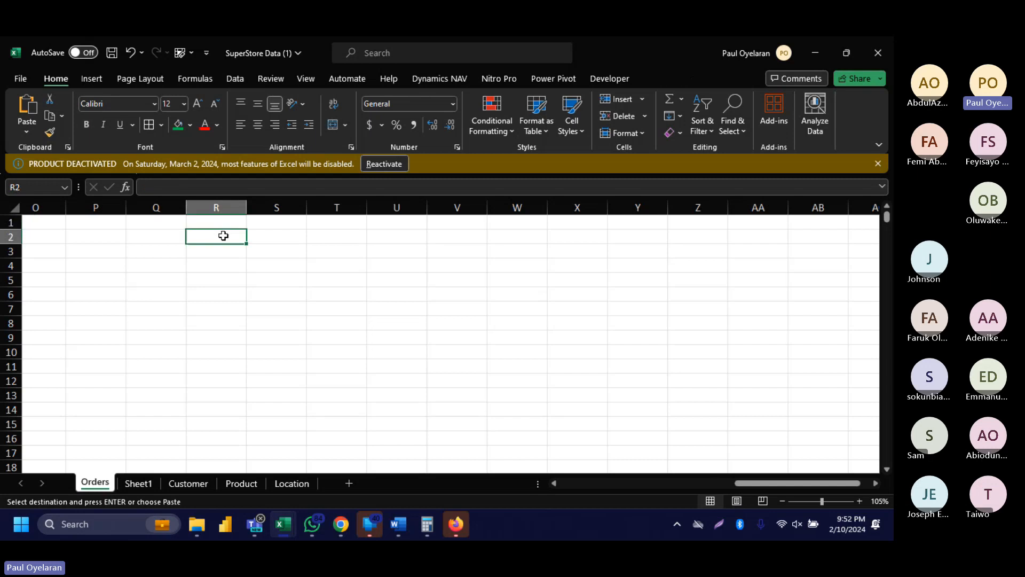
pyautogui.rightClick(223, 236)
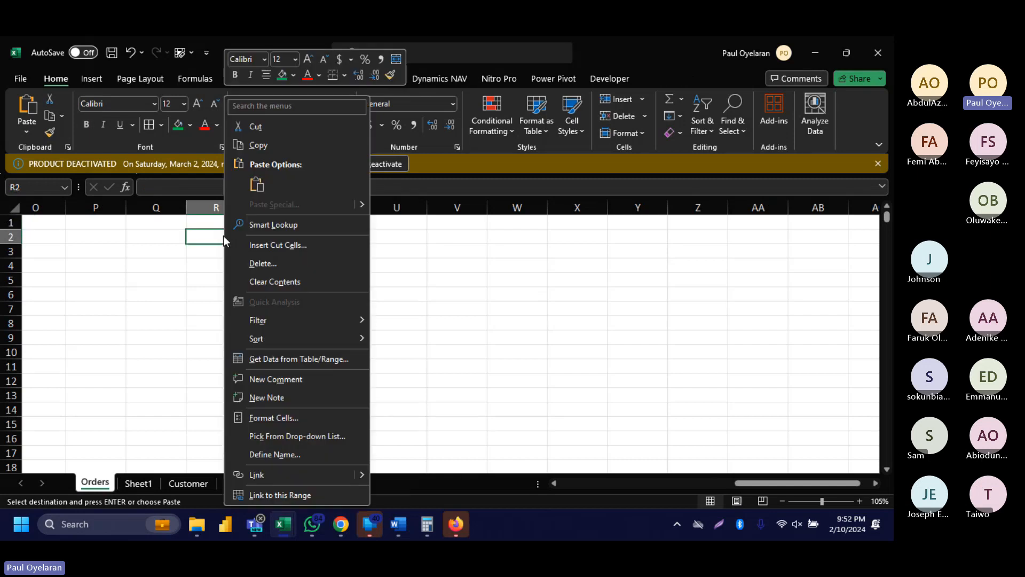
pyautogui.click(260, 182)
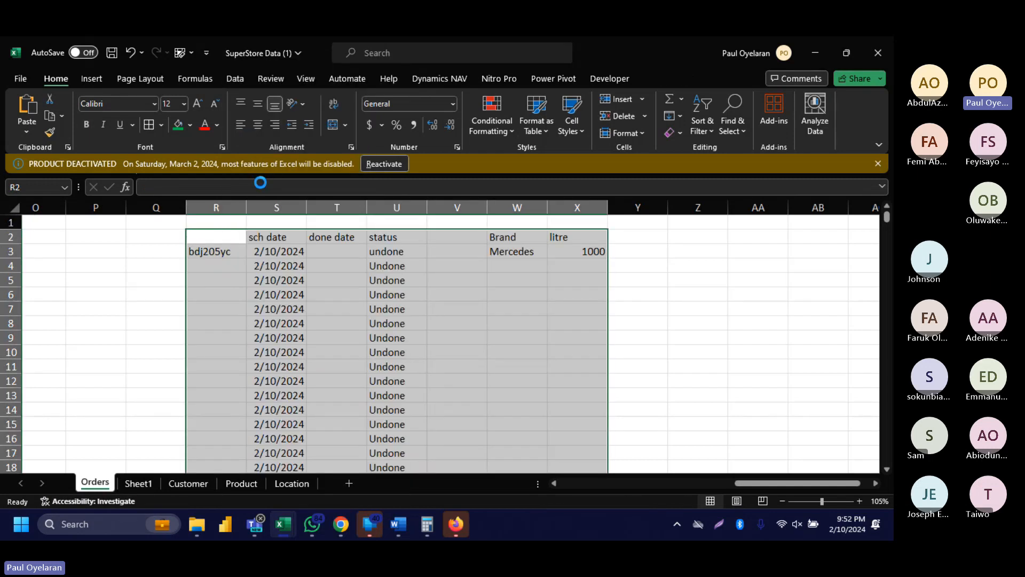
pyautogui.click(478, 299)
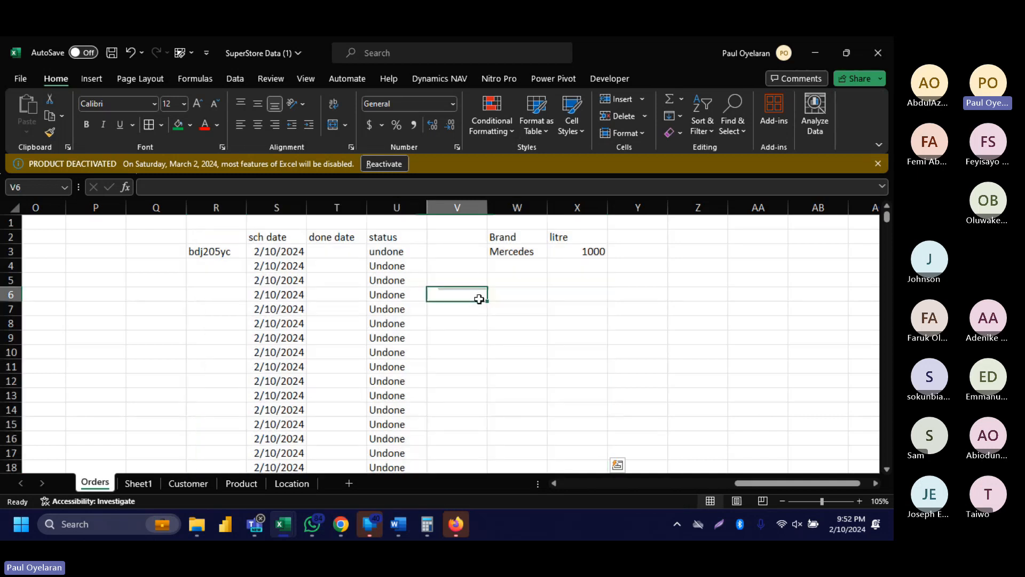
# Add Scania with 5000 litres below Mercedes in the Brand/litre table.
pyautogui.click(526, 252)
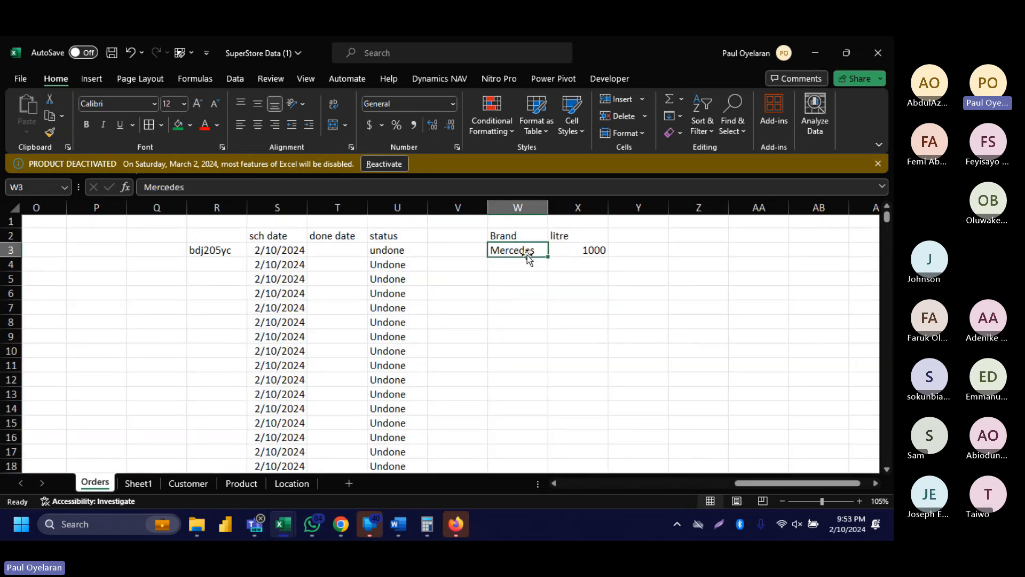
pyautogui.click(520, 265)
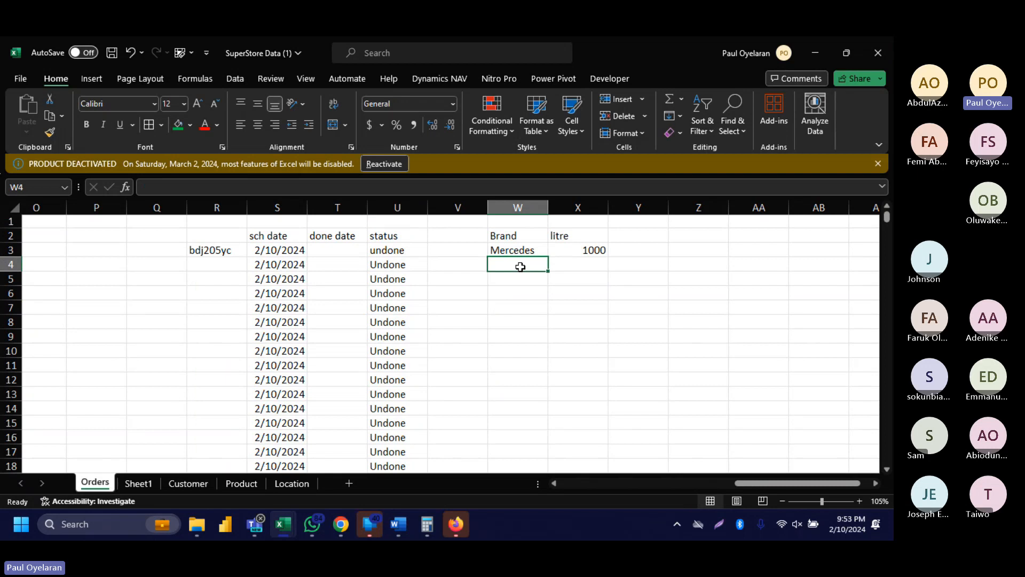
pyautogui.write('Scania')
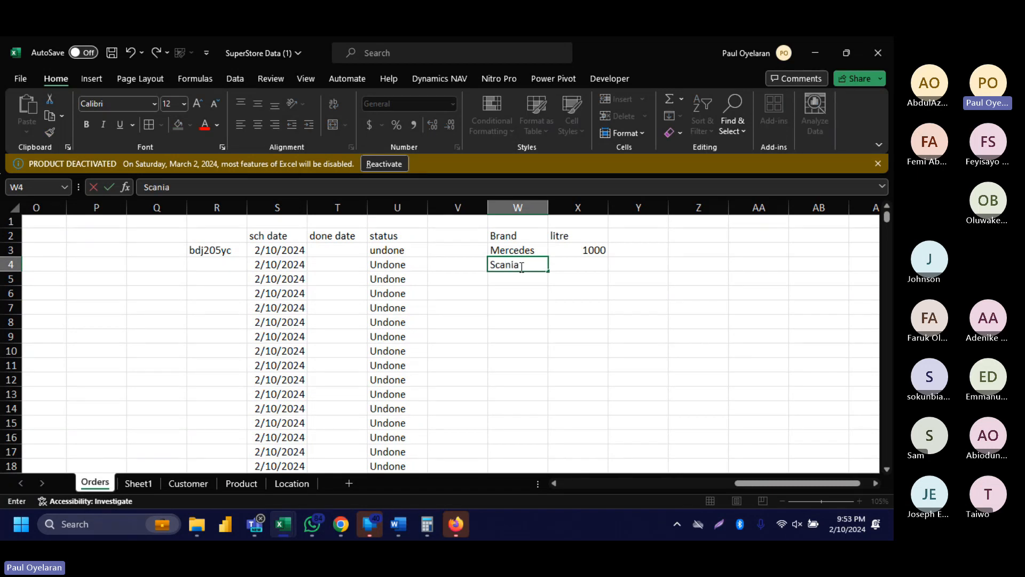
pyautogui.press('Tab')
pyautogui.write('5000')
pyautogui.hotkey('ctrl', 'Return')
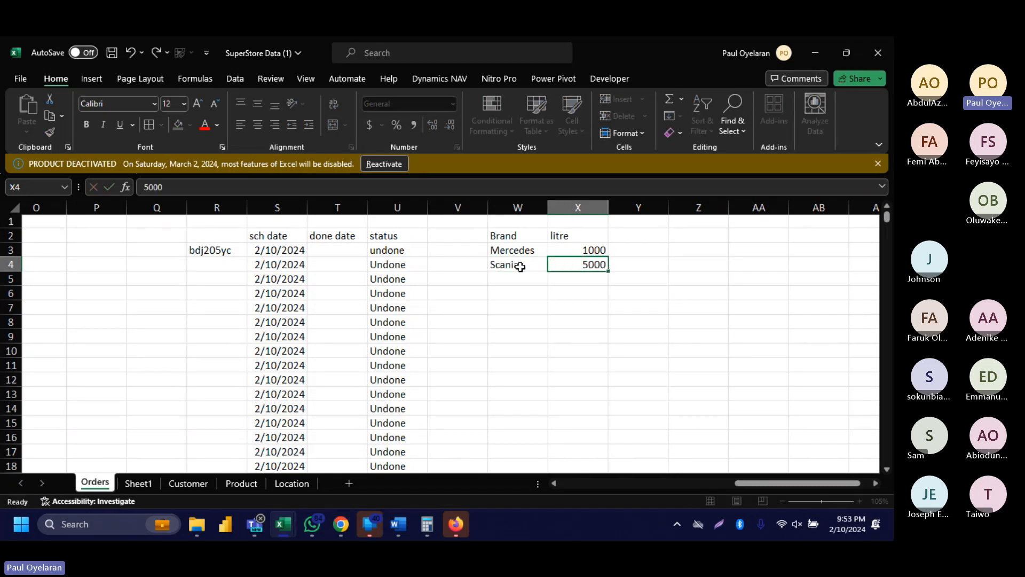
pyautogui.press('Return')
# Add DAF with 2000 litres and Howo with 15000 litres to the table.
pyautogui.write('DAF')
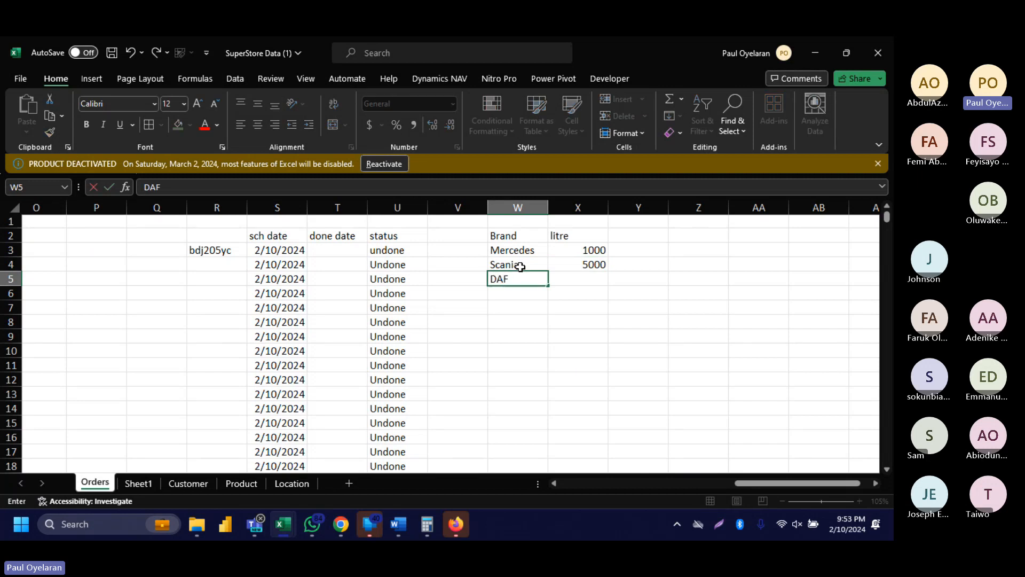
pyautogui.press('Tab')
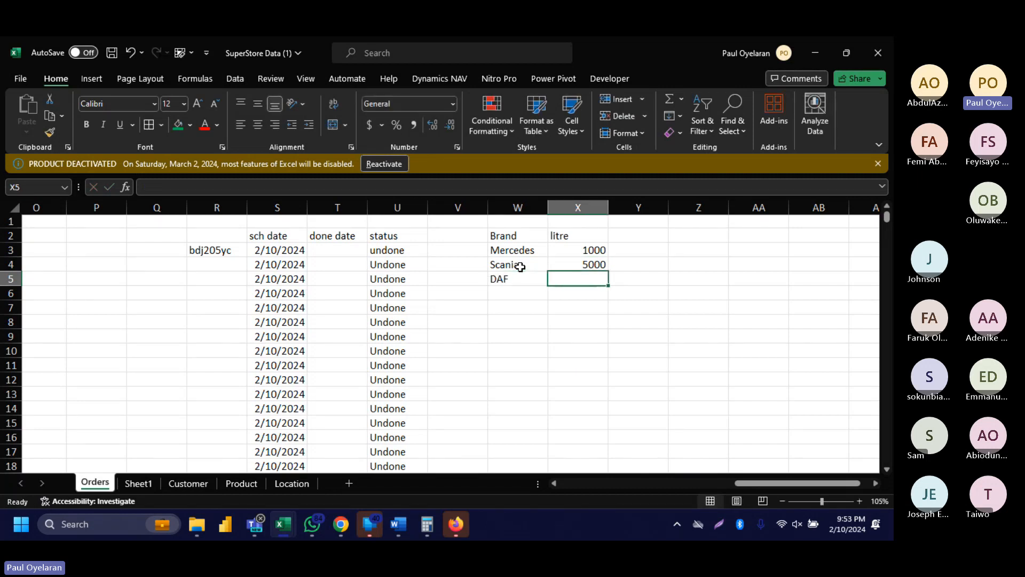
pyautogui.write('2000')
pyautogui.press('Return')
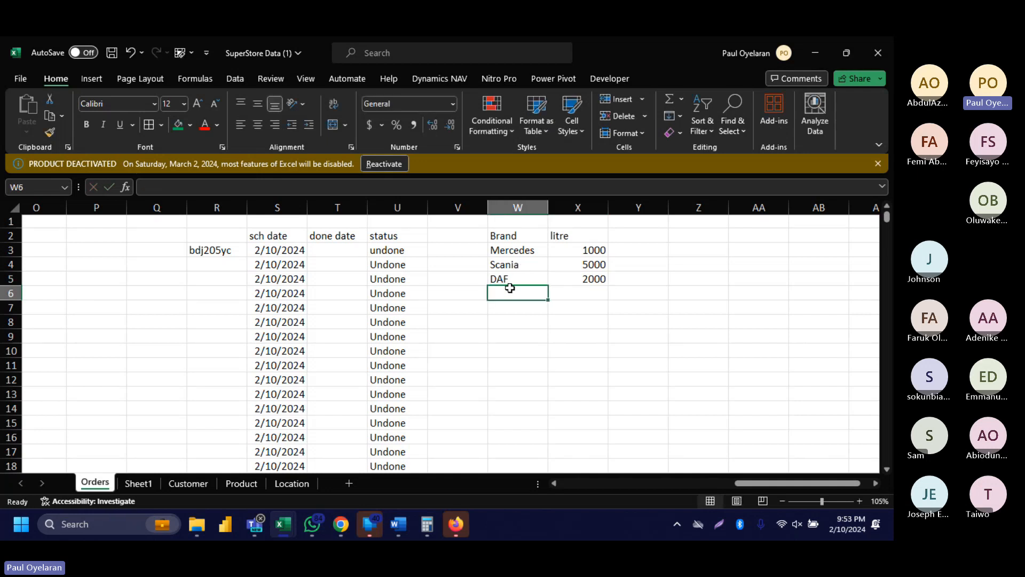
pyautogui.write('Howo')
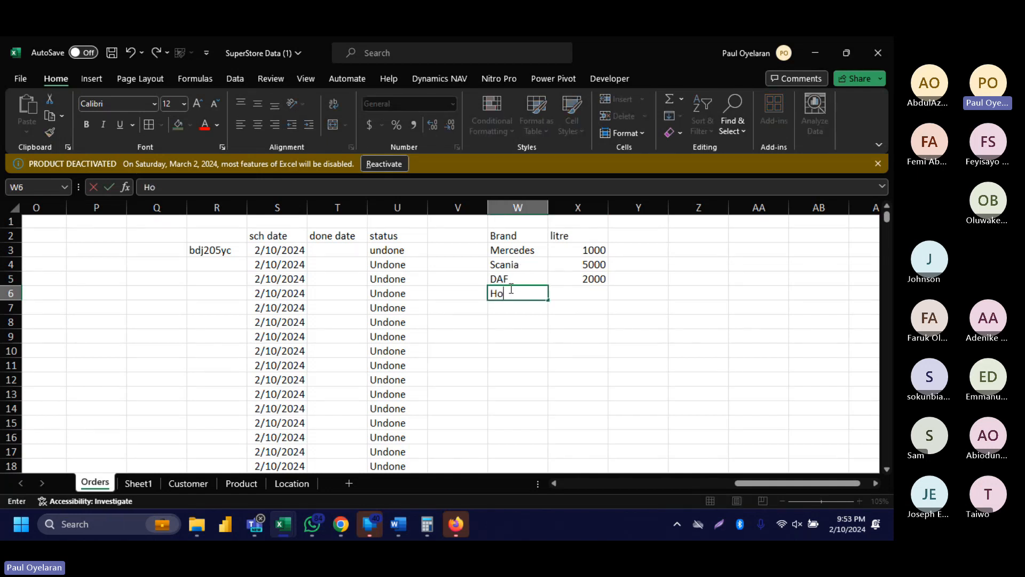
pyautogui.press('Tab')
pyautogui.press('Tab')
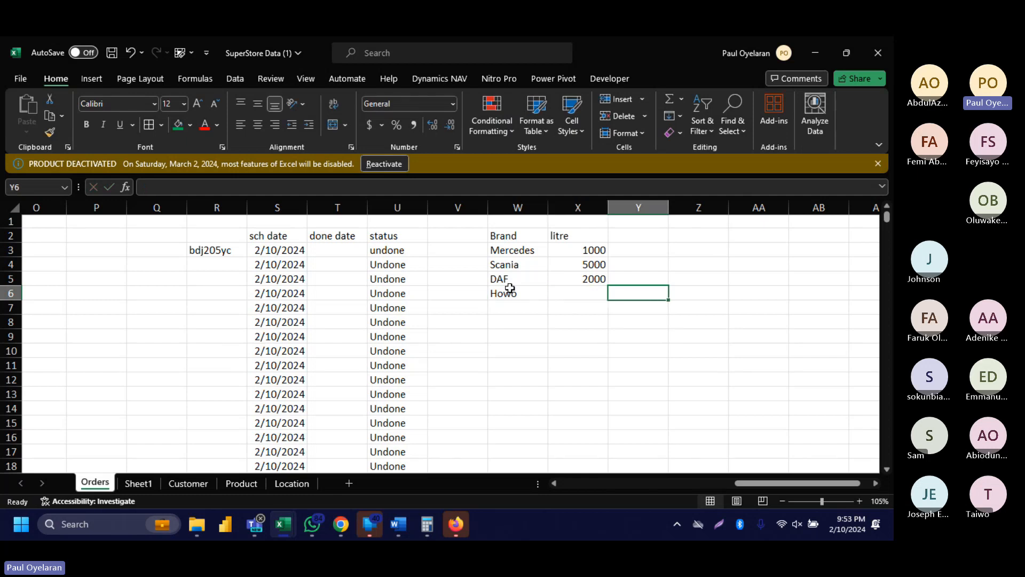
pyautogui.press('Left')
pyautogui.write('15')
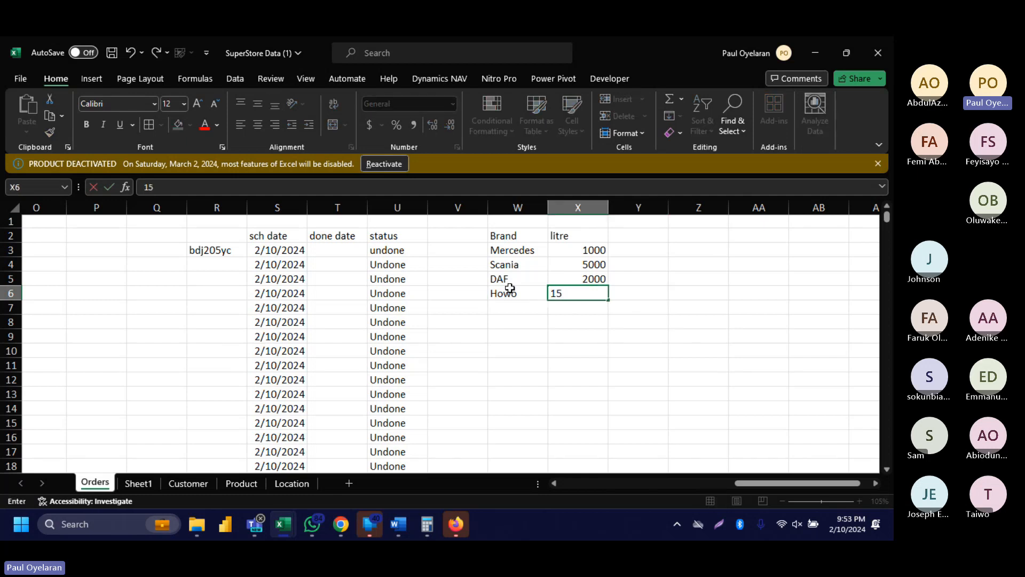
pyautogui.write('000')
pyautogui.press('Return')
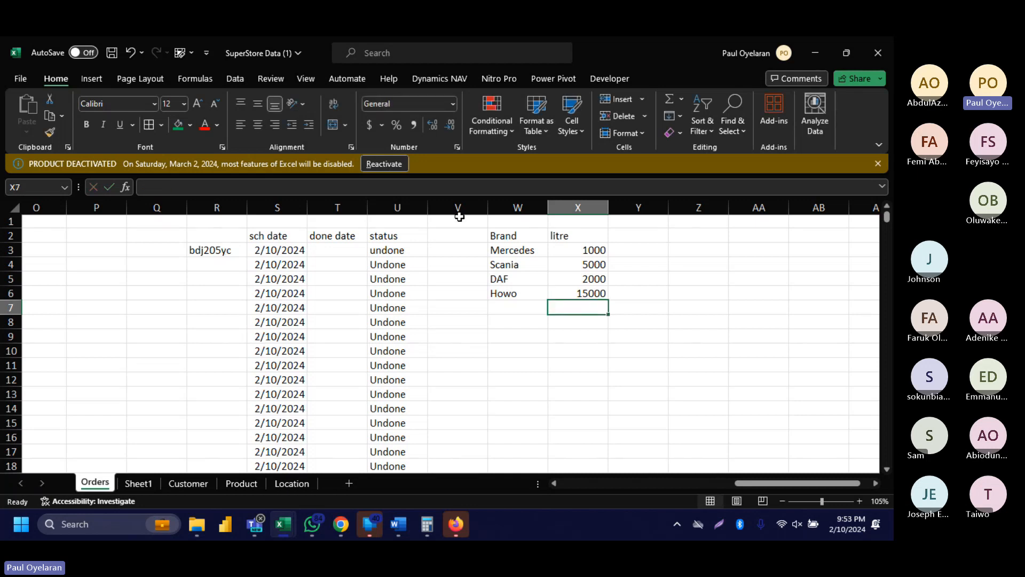
# Replace the bdj205yc value in R3 with =RANDBETWEEN(101,200).
pyautogui.click(220, 251)
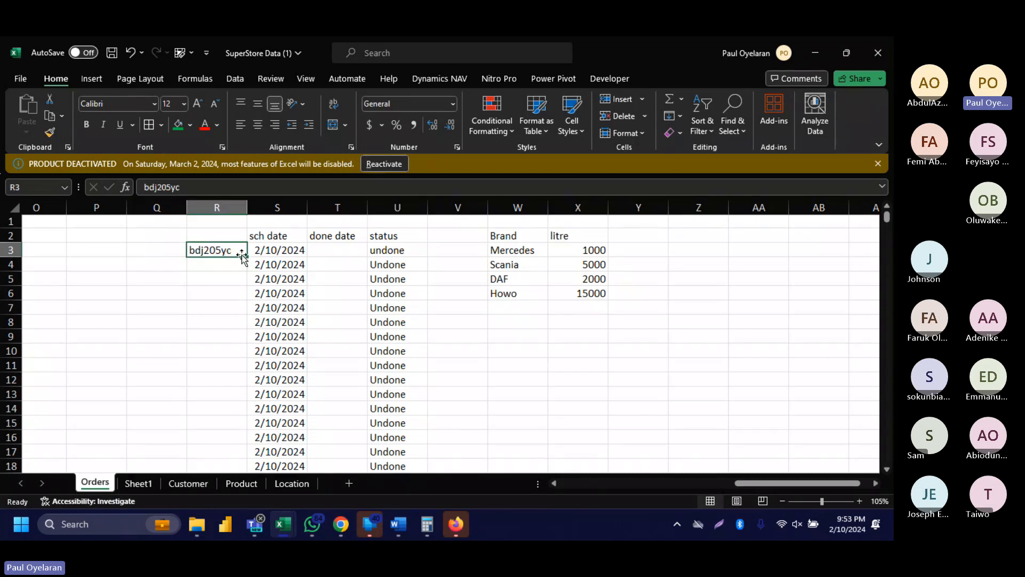
pyautogui.press('Delete')
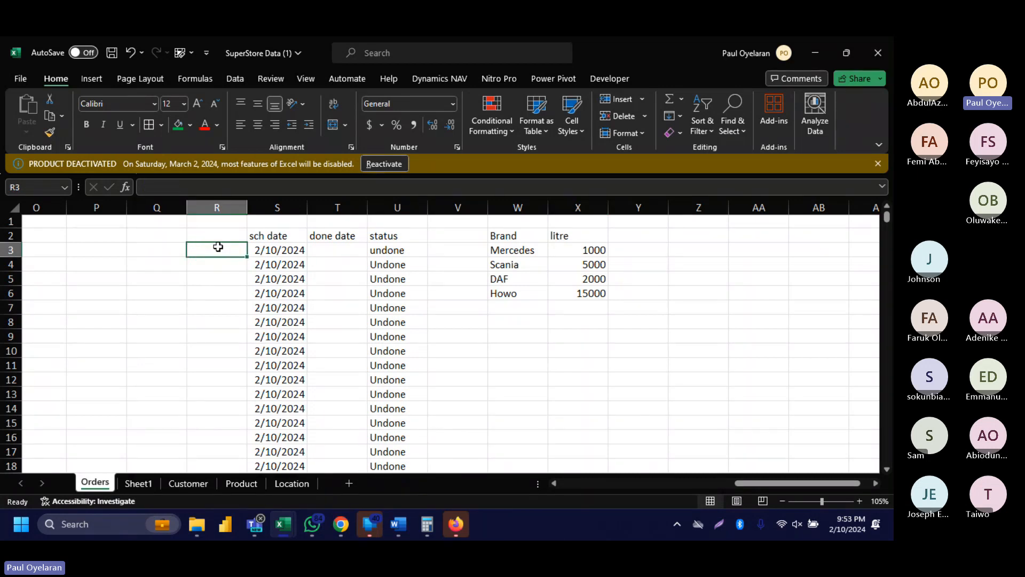
pyautogui.write('=')
pyautogui.press('Escape')
pyautogui.write('1')
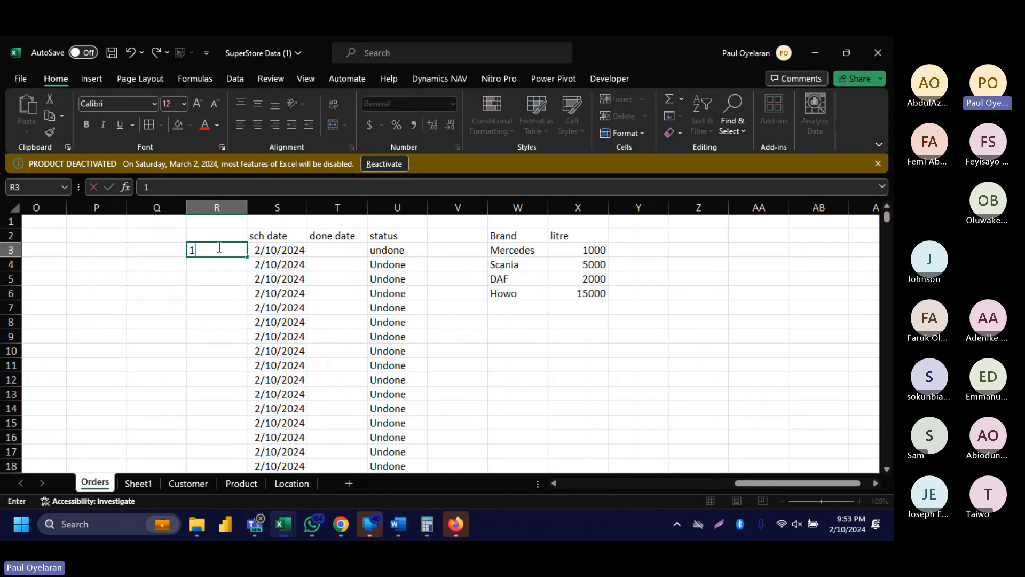
pyautogui.press('BackSpace')
pyautogui.write('=rand')
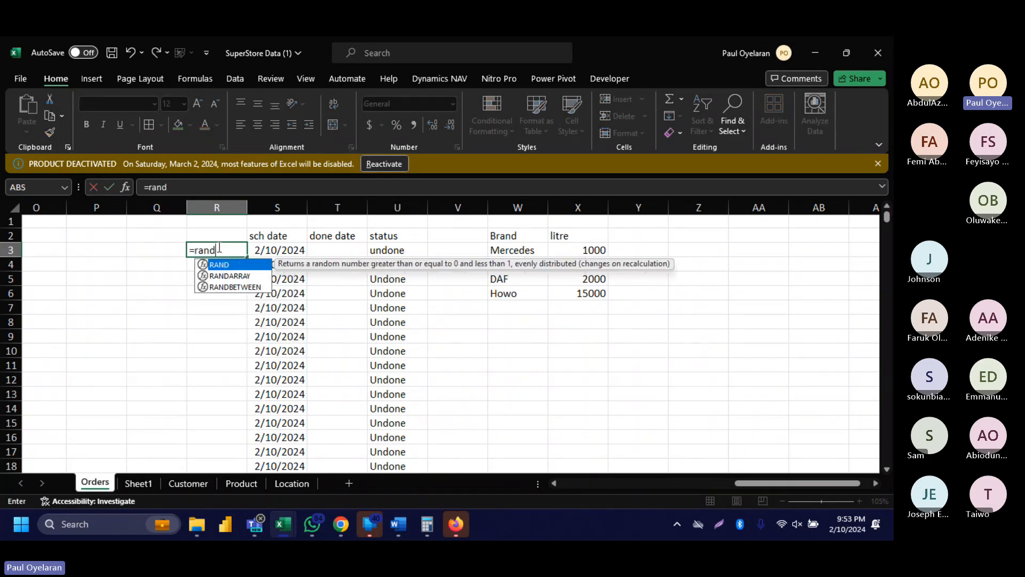
pyautogui.press('Down')
pyautogui.press('Down')
pyautogui.press('Tab')
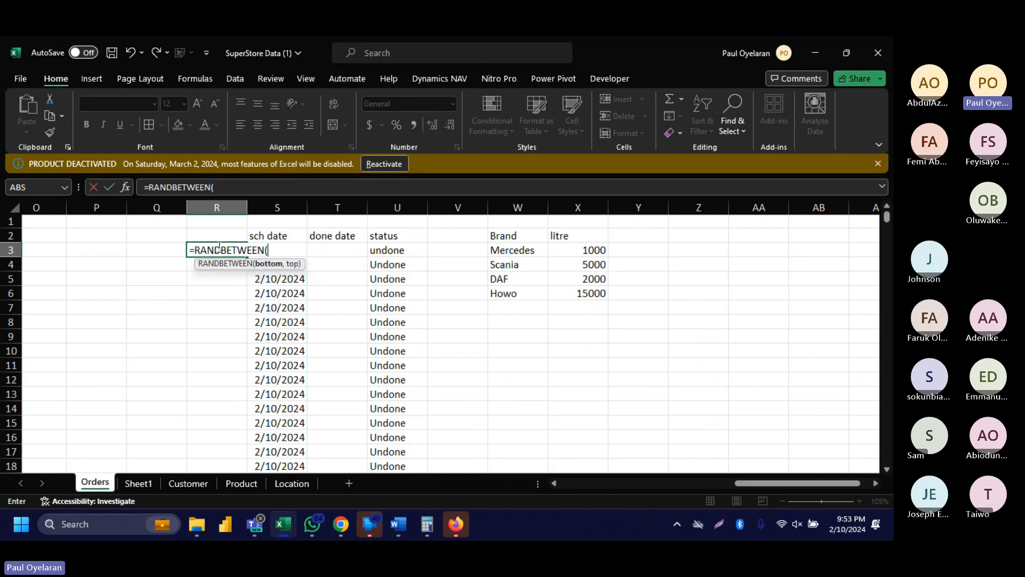
pyautogui.write('101,200')
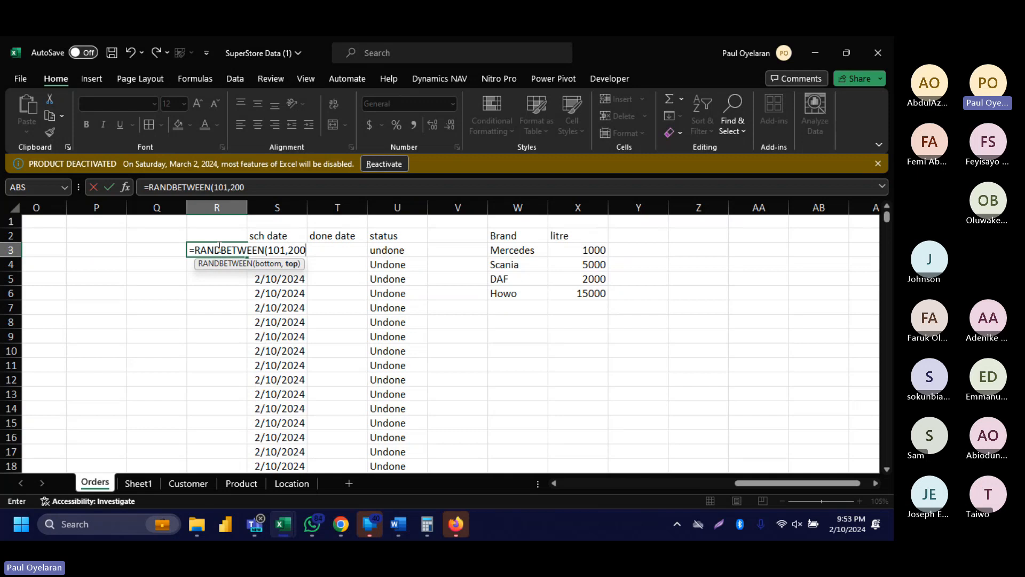
pyautogui.press('Return')
pyautogui.click(218, 246)
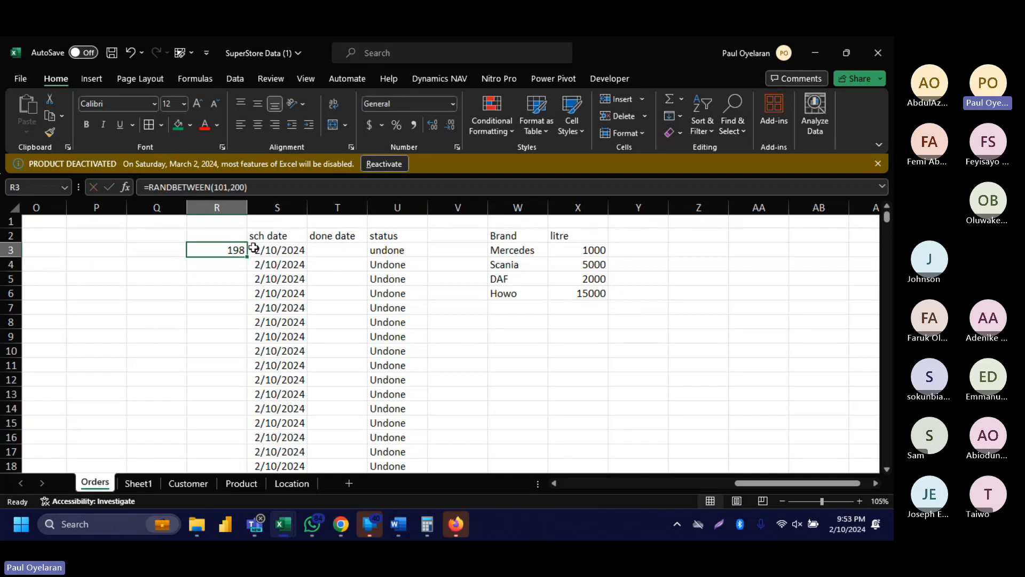
# Insert an empty column before the sch date column.
pyautogui.click(269, 206)
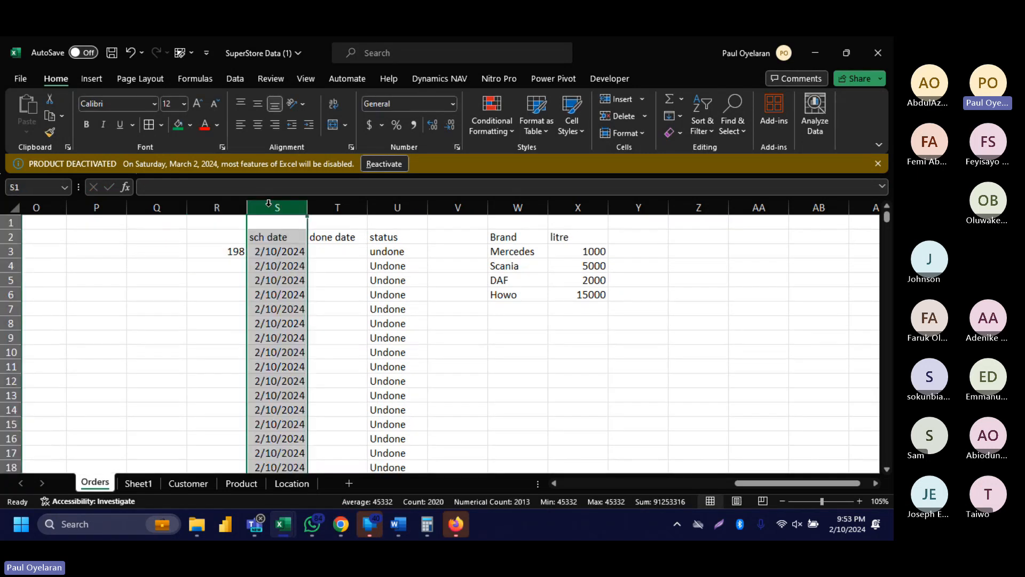
pyautogui.hotkey('ctrl', 'shift', '+')
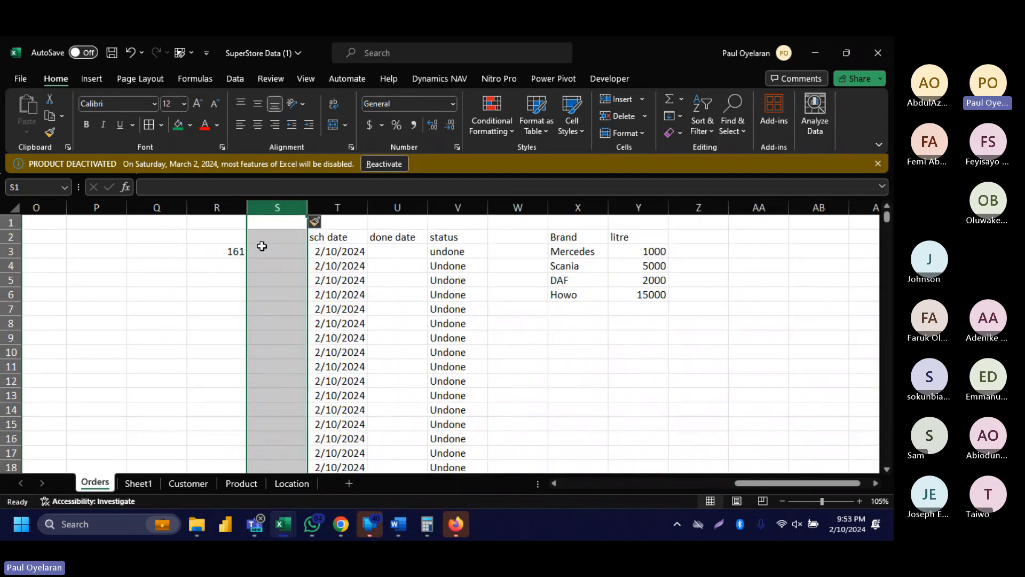
pyautogui.click(262, 247)
pyautogui.write('=')
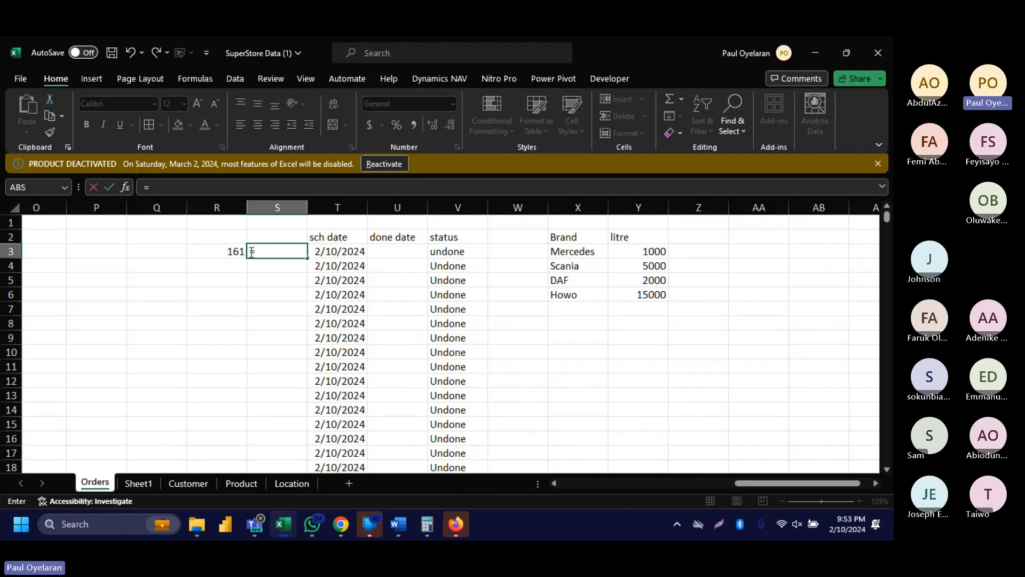
pyautogui.write('"YN')
pyautogui.press('Escape')
# Copy the RANDBETWEEN formula from R3 down to R18.
pyautogui.click(235, 251)
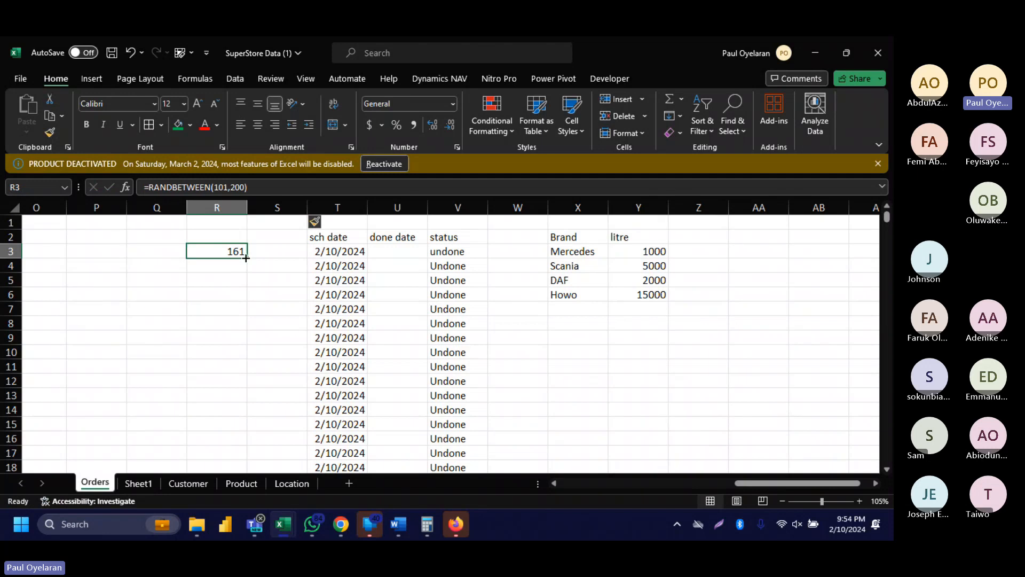
pyautogui.moveTo(246, 257); pyautogui.dragTo(225, 473)
pyautogui.click(260, 253)
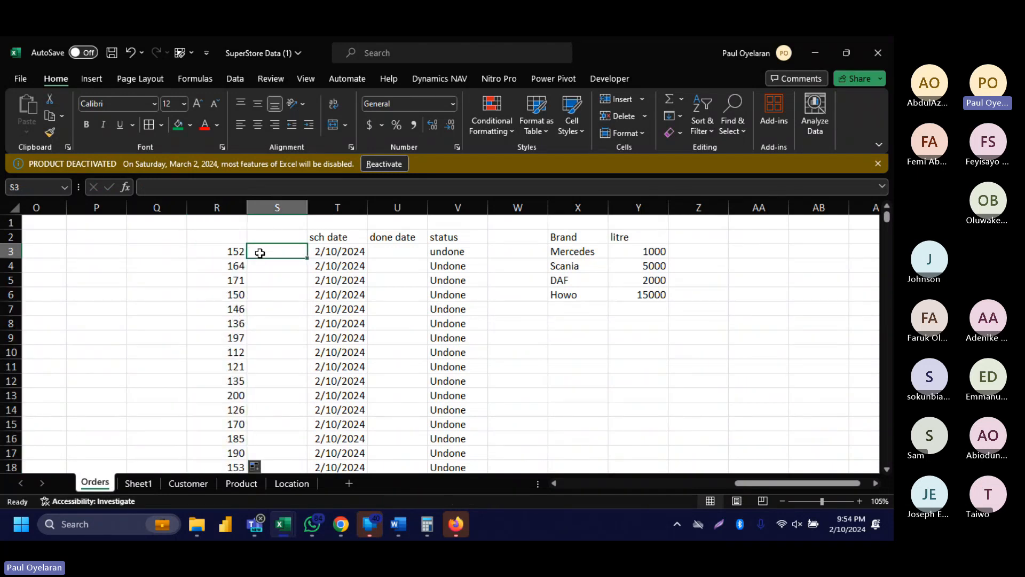
# Type the letters A, B, C into column Q starting at Q3.
pyautogui.click(188, 251)
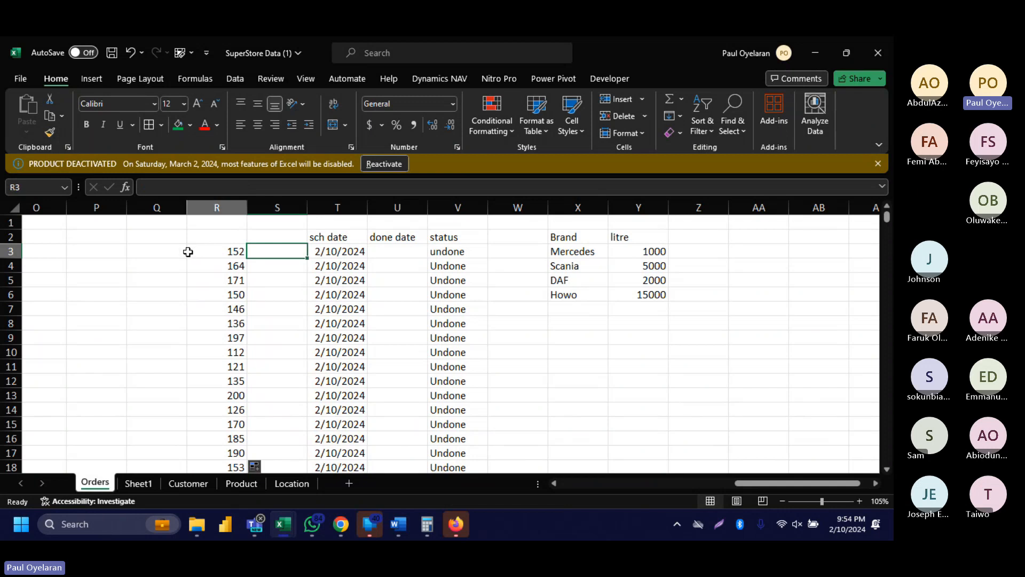
pyautogui.click(179, 252)
pyautogui.write('1')
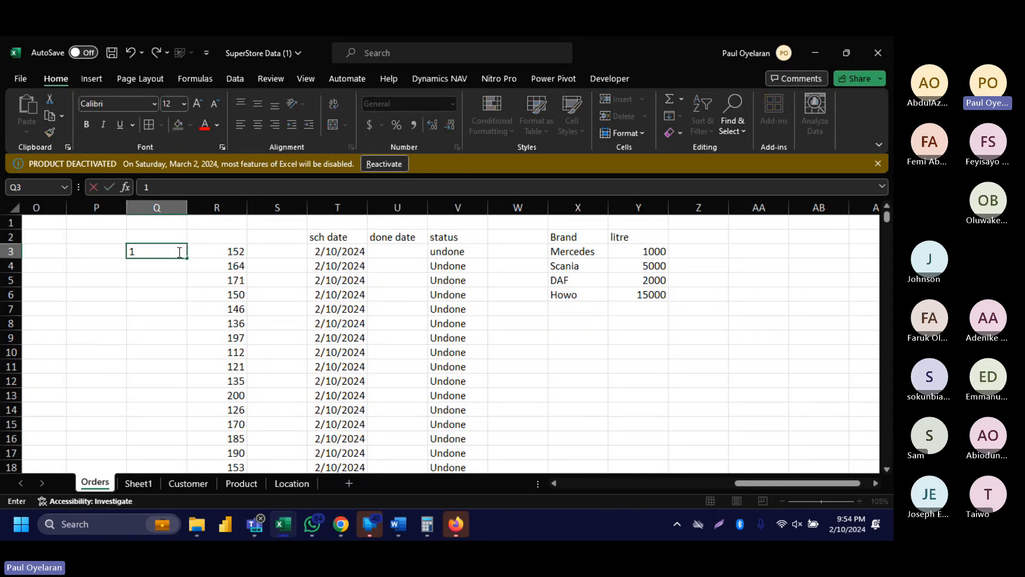
pyautogui.write('a')
pyautogui.press('BackSpace')
pyautogui.write('A')
pyautogui.press('Return')
pyautogui.write('B')
pyautogui.hotkey('shift', 'Down')
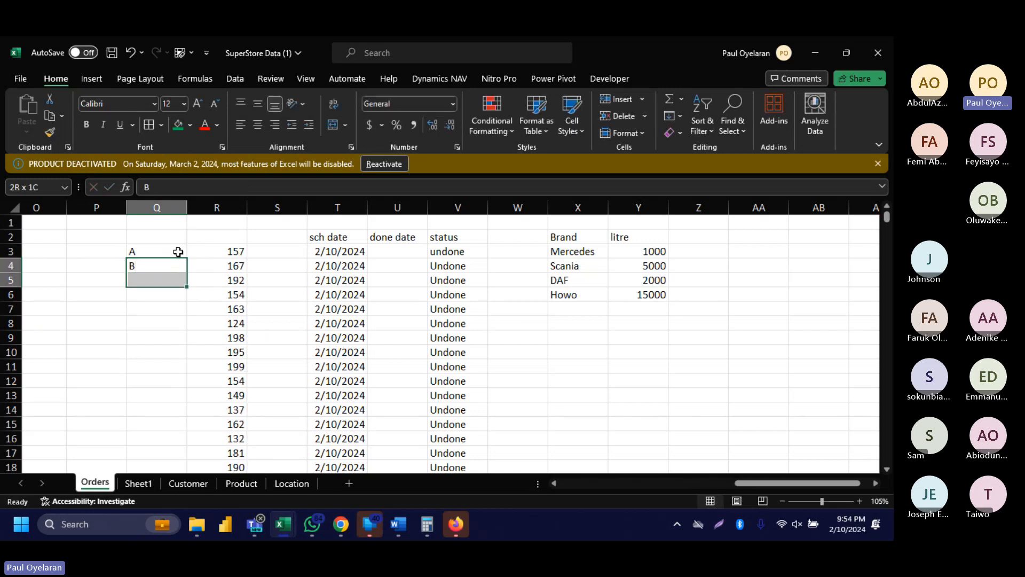
pyautogui.write('C')
pyautogui.press('Return')
# Correct Q4 and Q5 so the list reads A, B, C.
pyautogui.click(166, 268)
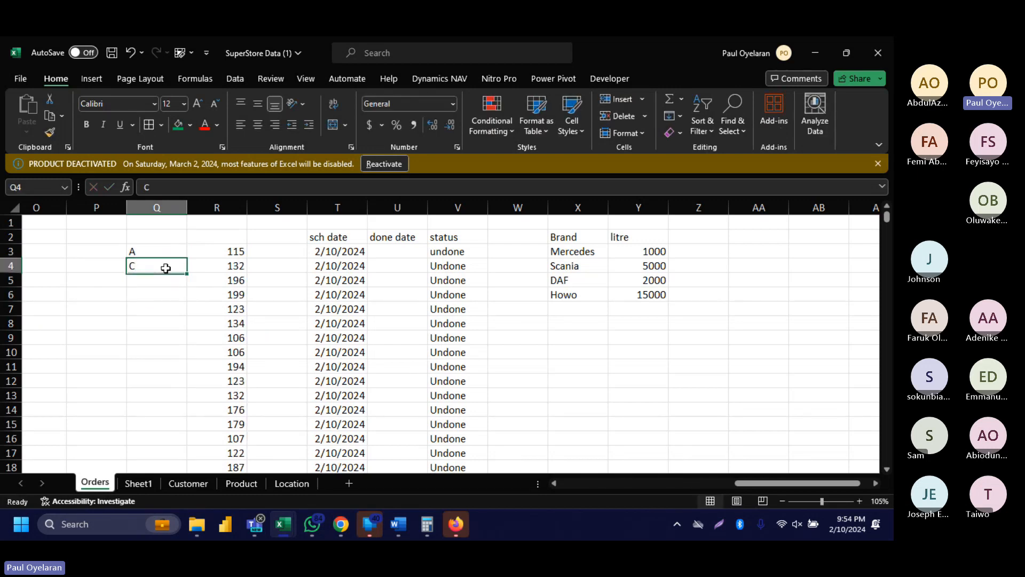
pyautogui.write('C')
pyautogui.press('Return')
pyautogui.write('B')
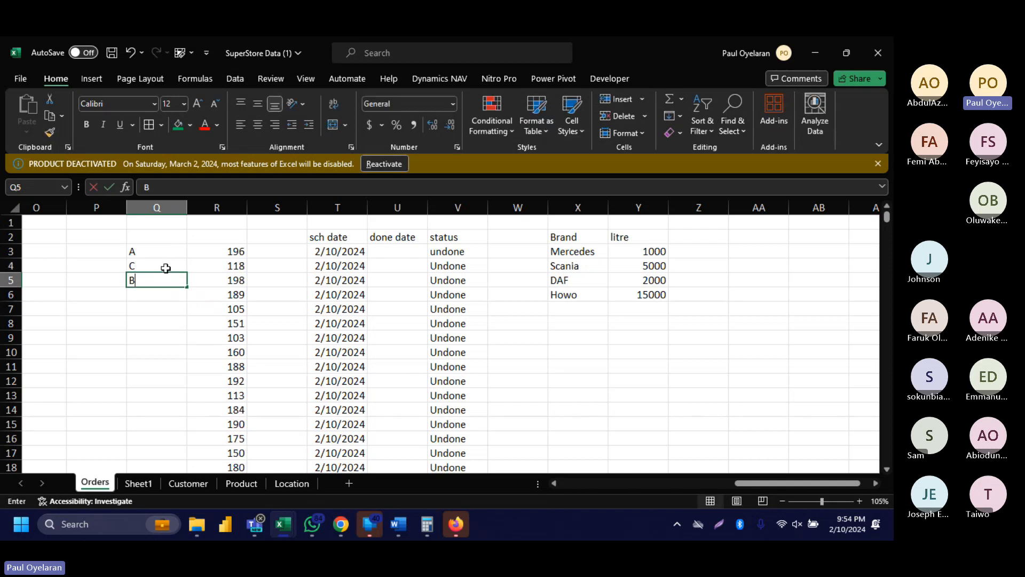
pyautogui.press('Return')
pyautogui.click(150, 260)
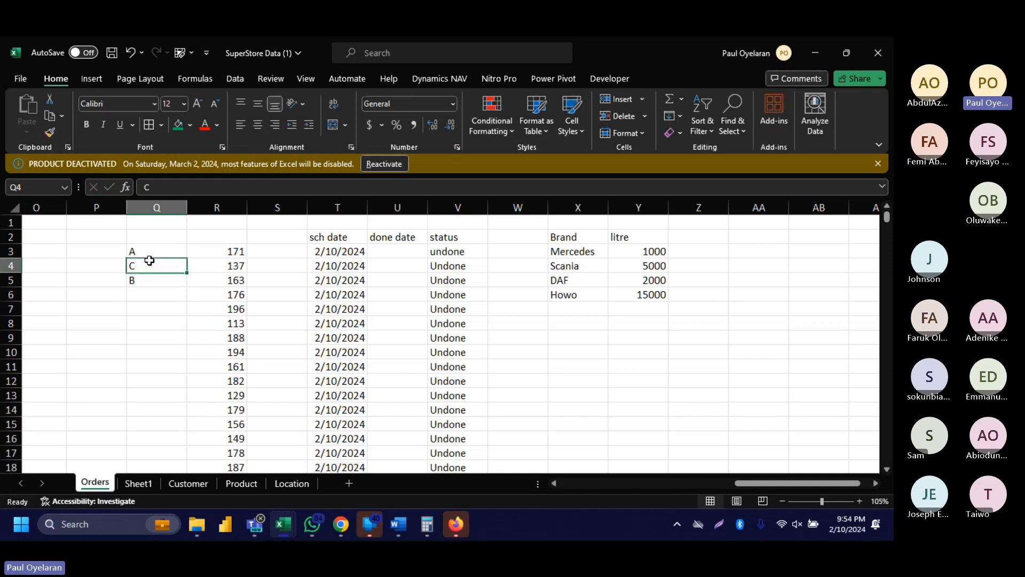
pyautogui.write('B')
pyautogui.click(150, 280)
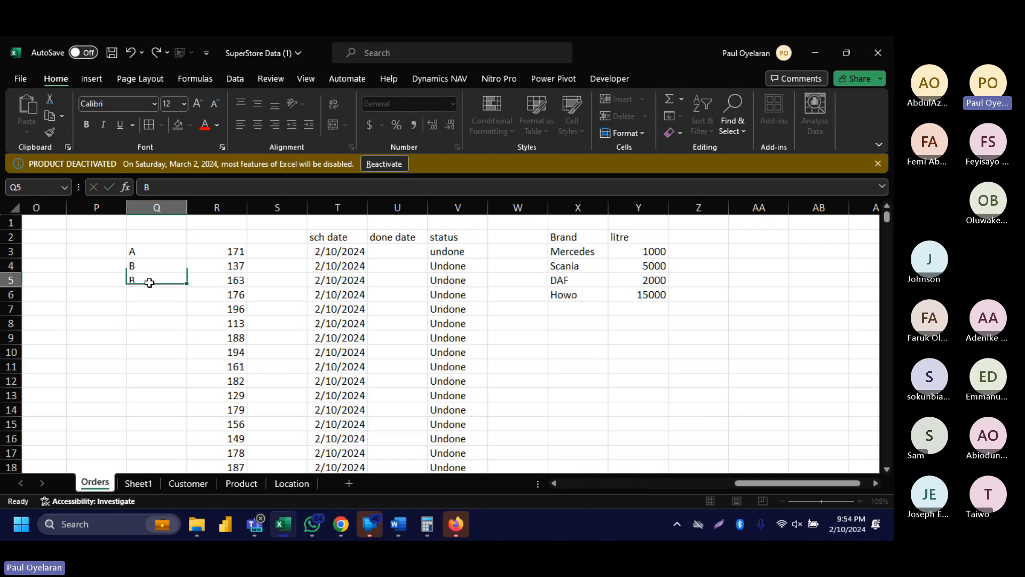
pyautogui.write('C')
pyautogui.press('Return')
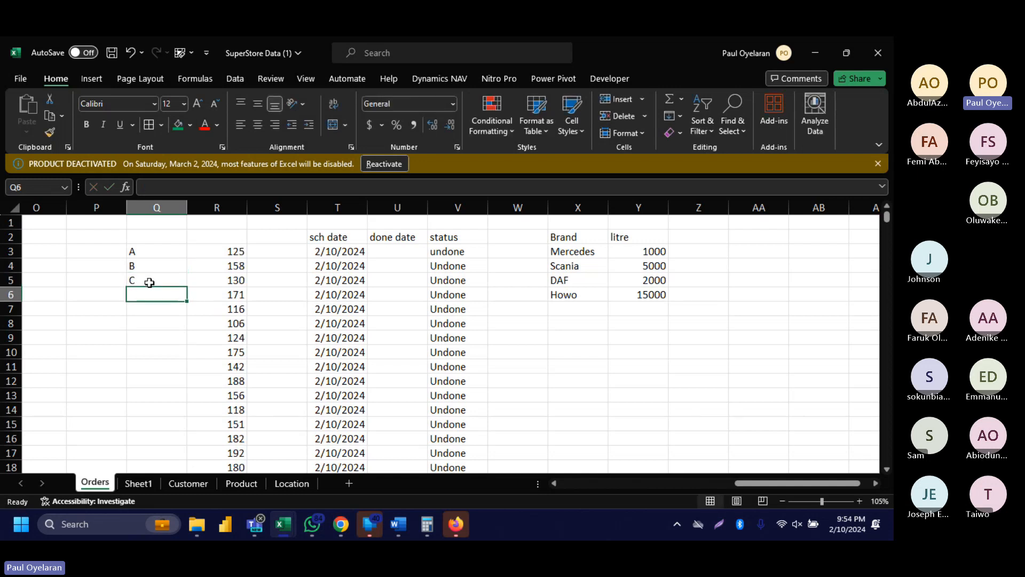
# Fill C down column Q, then undo that fill.
pyautogui.click(144, 251)
pyautogui.moveTo(144, 251); pyautogui.dragTo(181, 288)
pyautogui.click(182, 281)
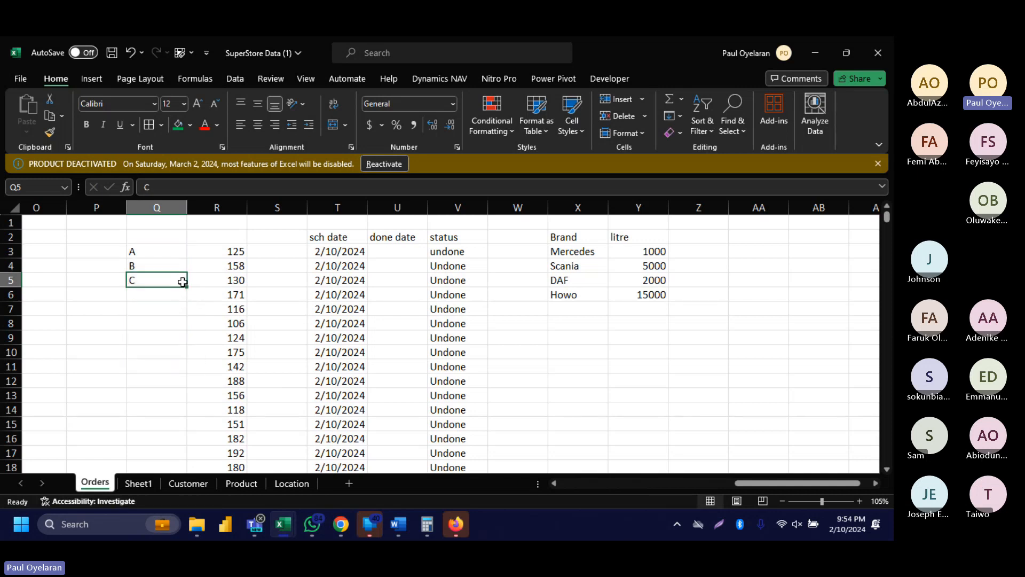
pyautogui.doubleClick(187, 286)
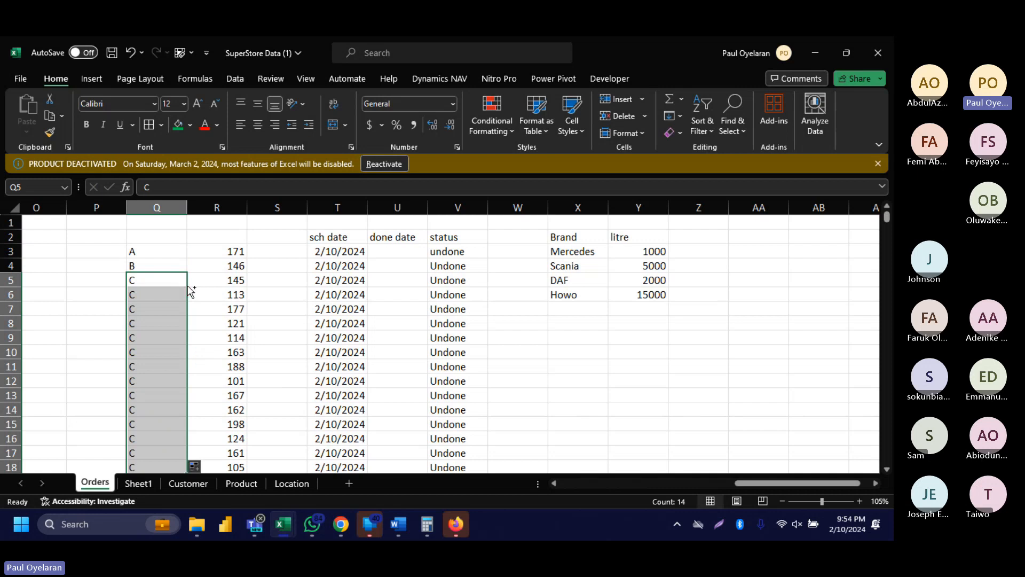
pyautogui.hotkey('ctrl', 'z')
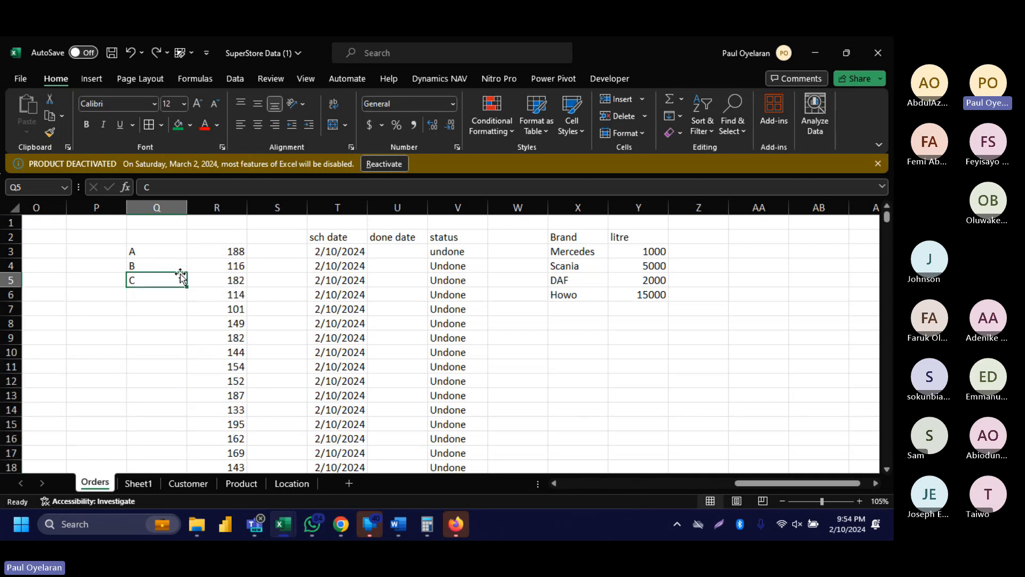
# Add D in Q6 and select the labels A to D in Q3:Q6.
pyautogui.click(154, 292)
pyautogui.write('D')
pyautogui.press('Return')
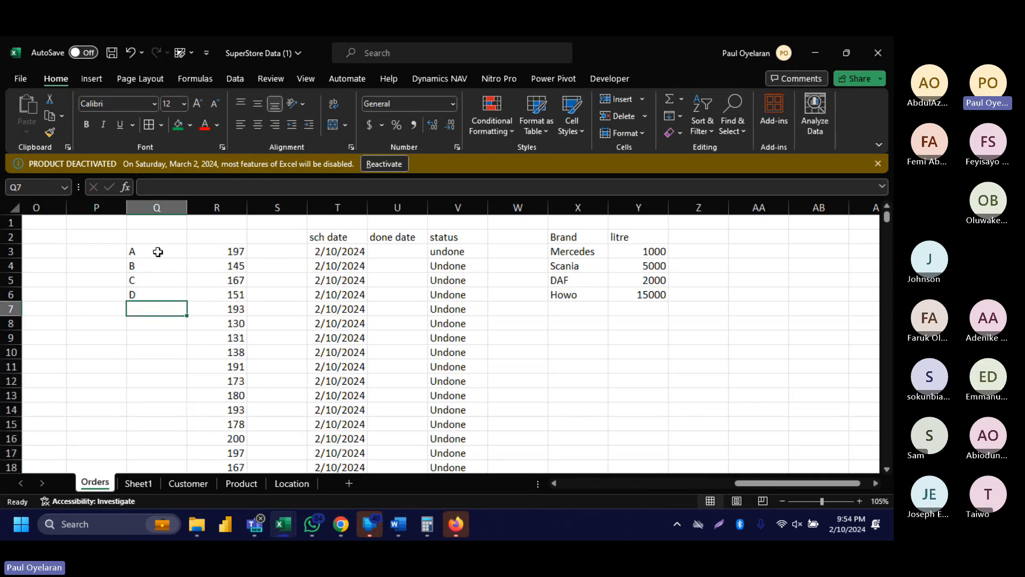
pyautogui.moveTo(158, 252); pyautogui.dragTo(151, 299)
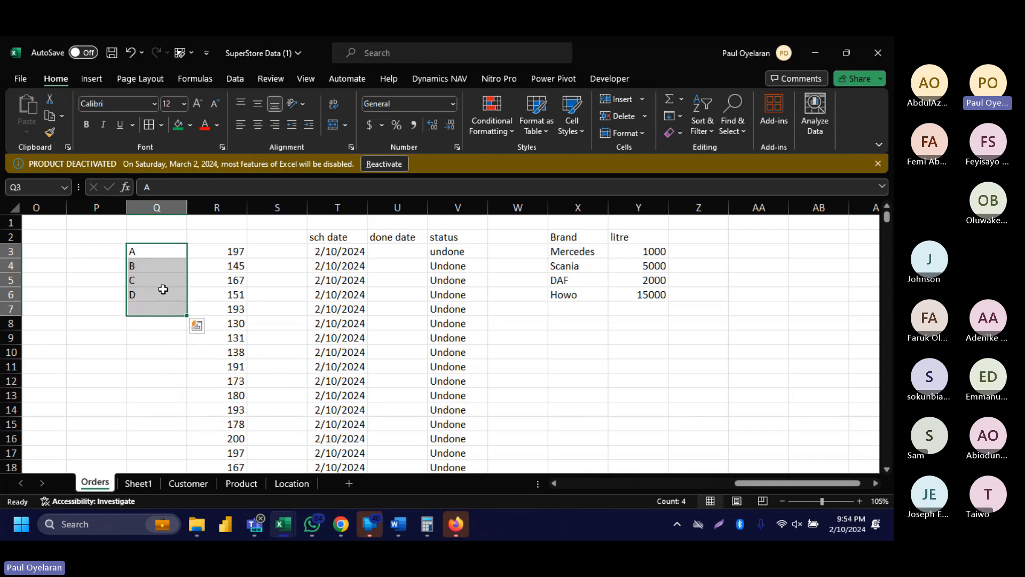
pyautogui.moveTo(158, 251); pyautogui.dragTo(178, 351)
# Extend the labels to row 10, try Flash Fill and Fill Formatting Only, then undo.
pyautogui.click(195, 367)
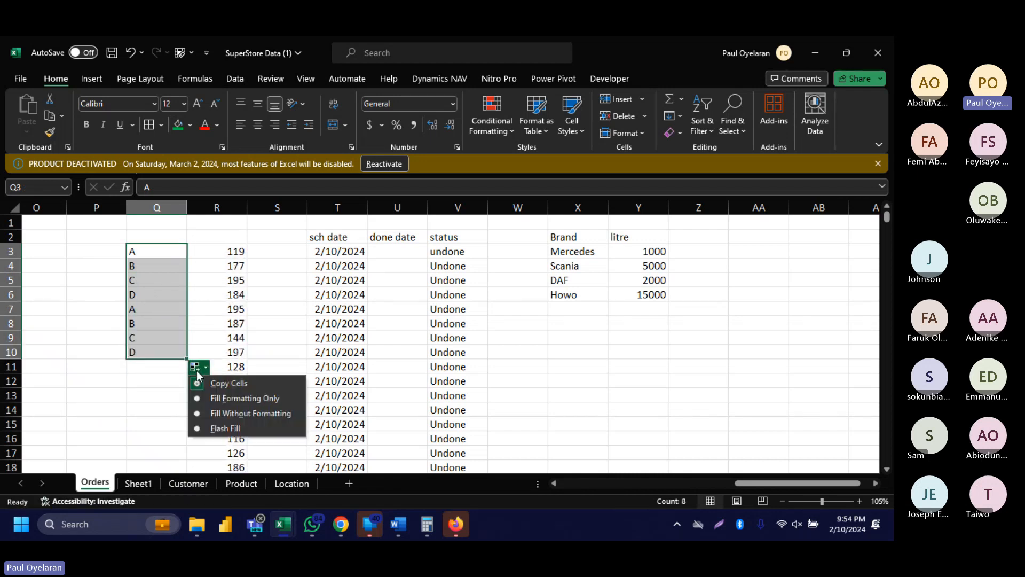
pyautogui.click(226, 425)
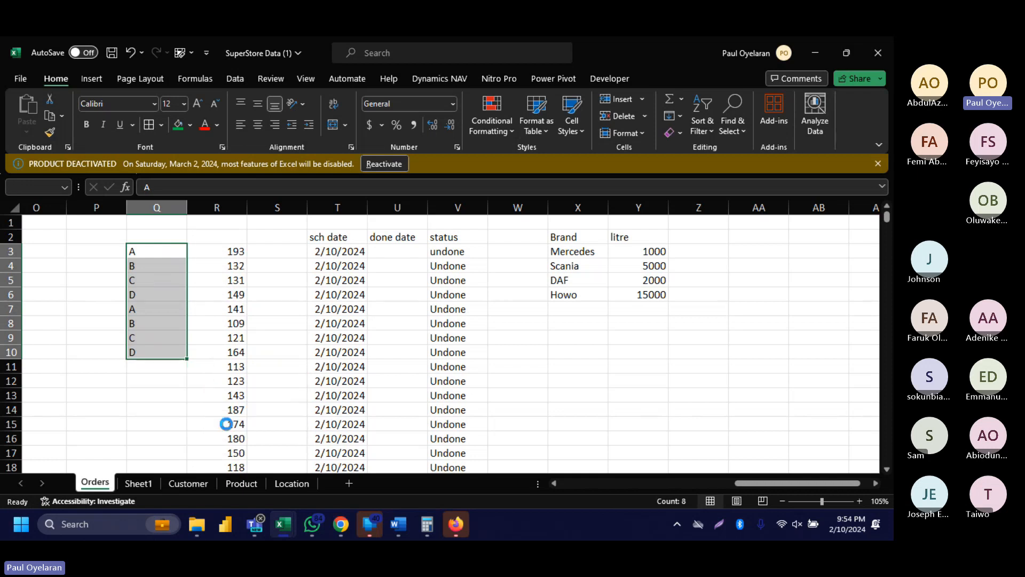
pyautogui.press('Return')
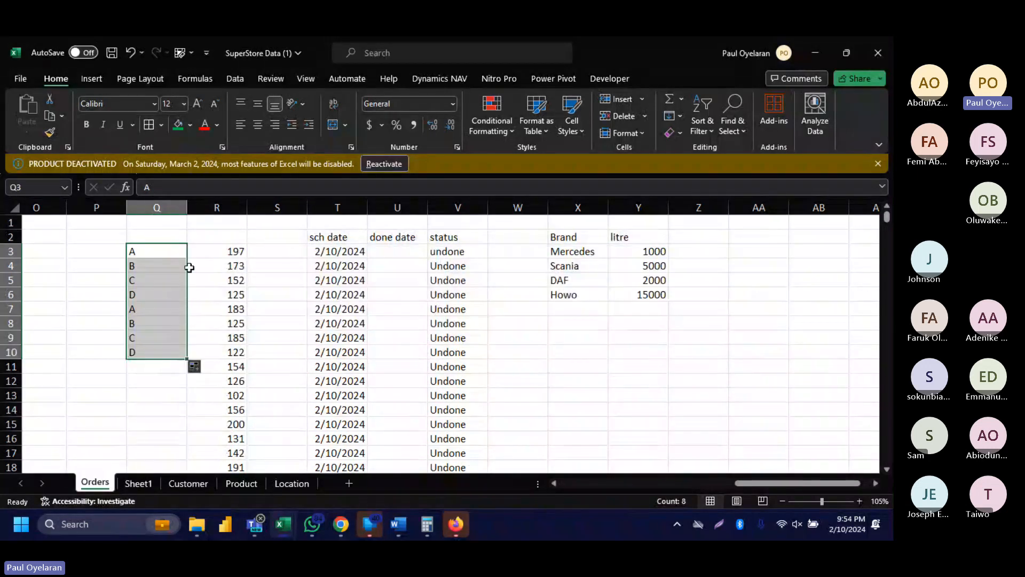
pyautogui.click(203, 373)
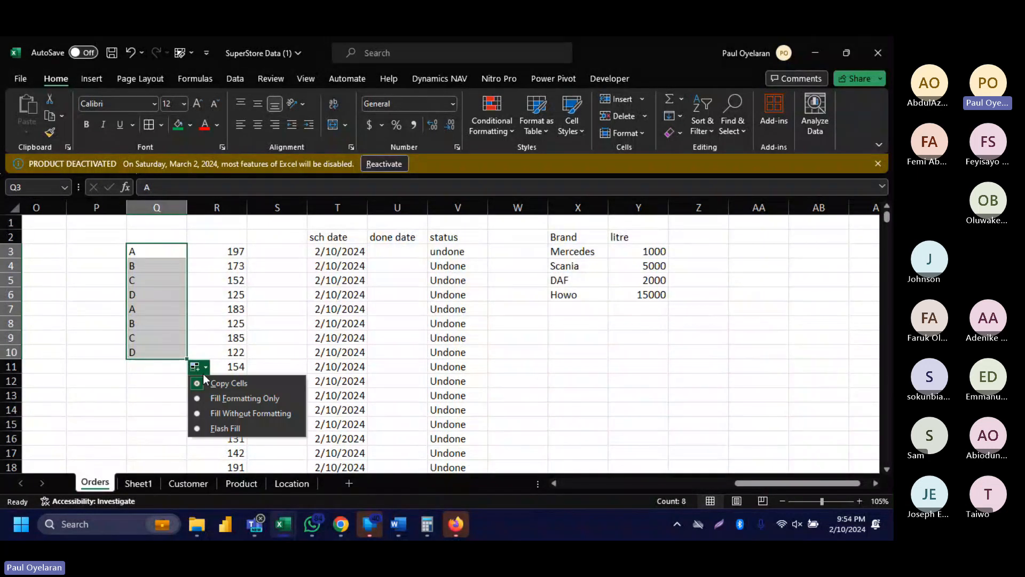
pyautogui.click(228, 399)
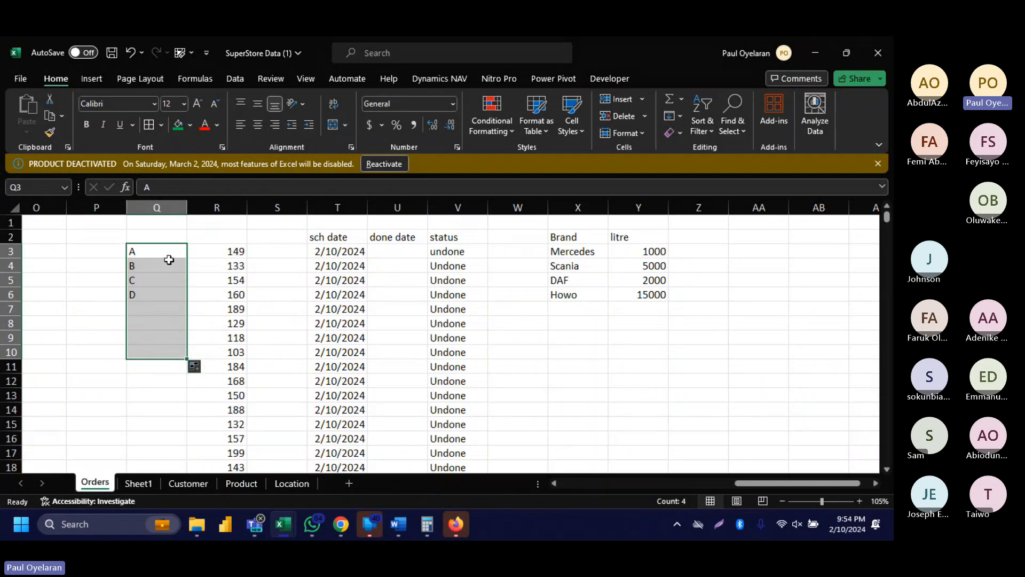
pyautogui.hotkey('ctrl', 'z')
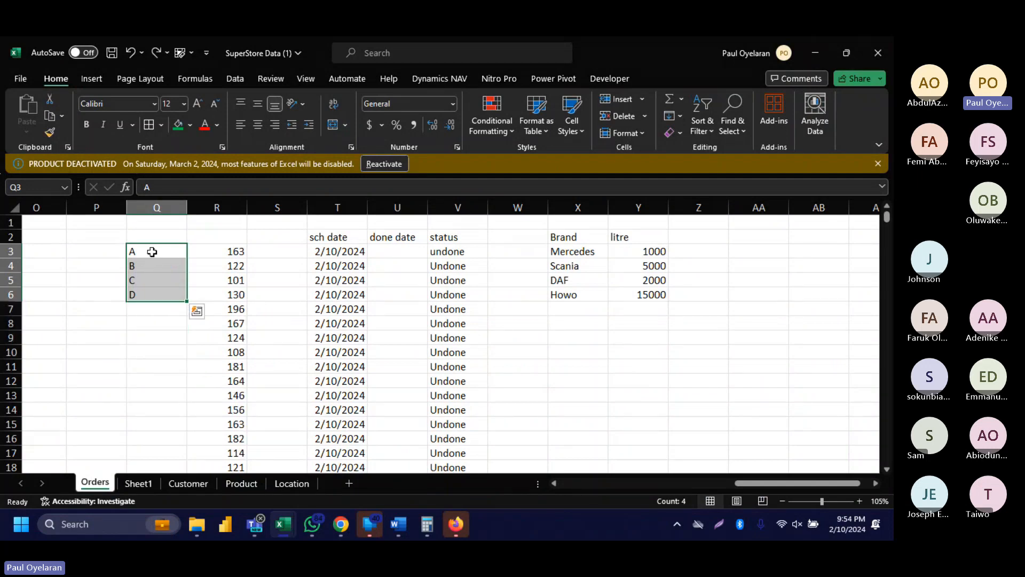
# Retype Q3 and Q4 as a and B and select the label range.
pyautogui.click(152, 251)
pyautogui.write('a')
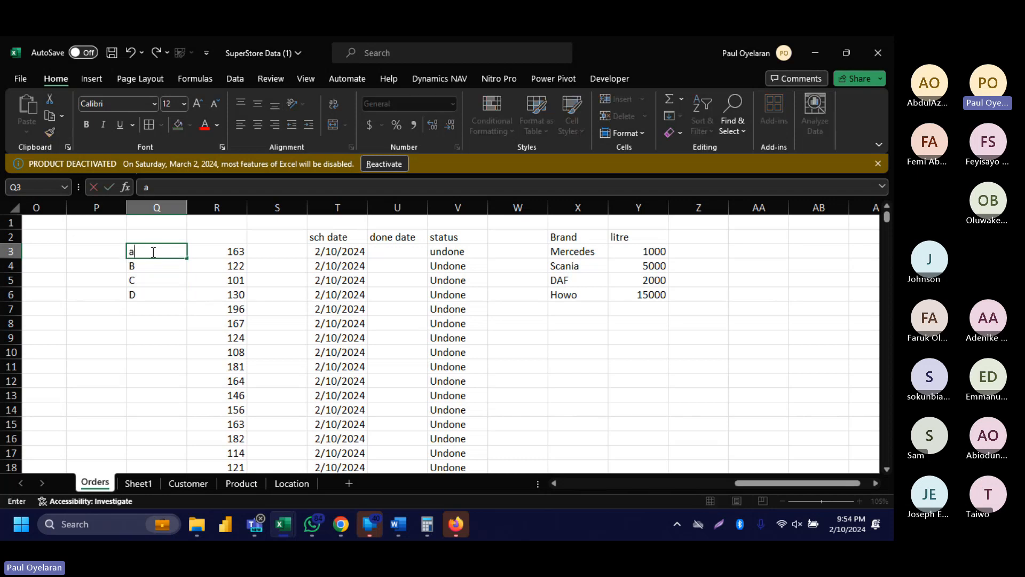
pyautogui.press('Return')
pyautogui.write('B')
pyautogui.press('Return')
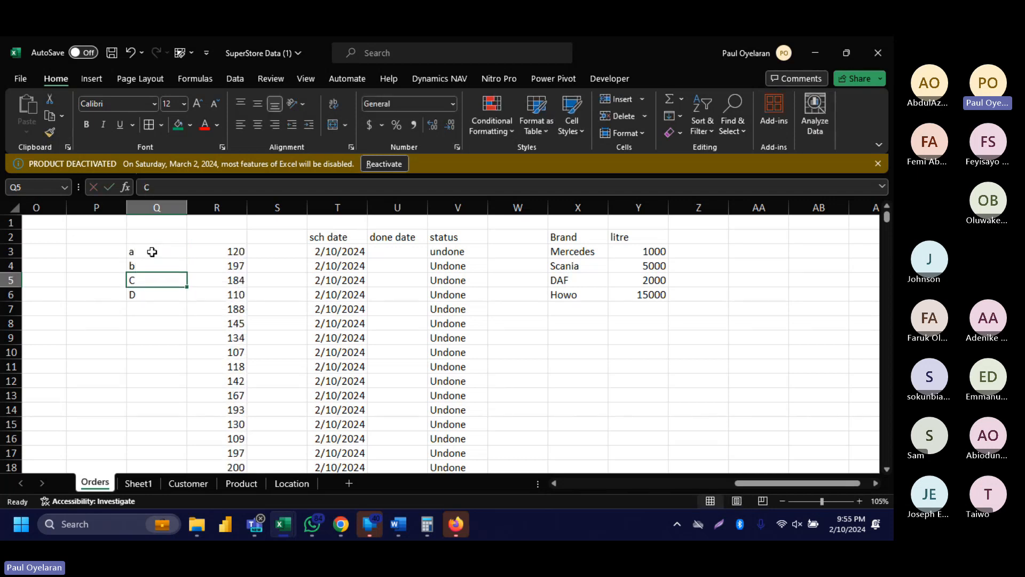
pyautogui.moveTo(152, 251); pyautogui.dragTo(178, 452)
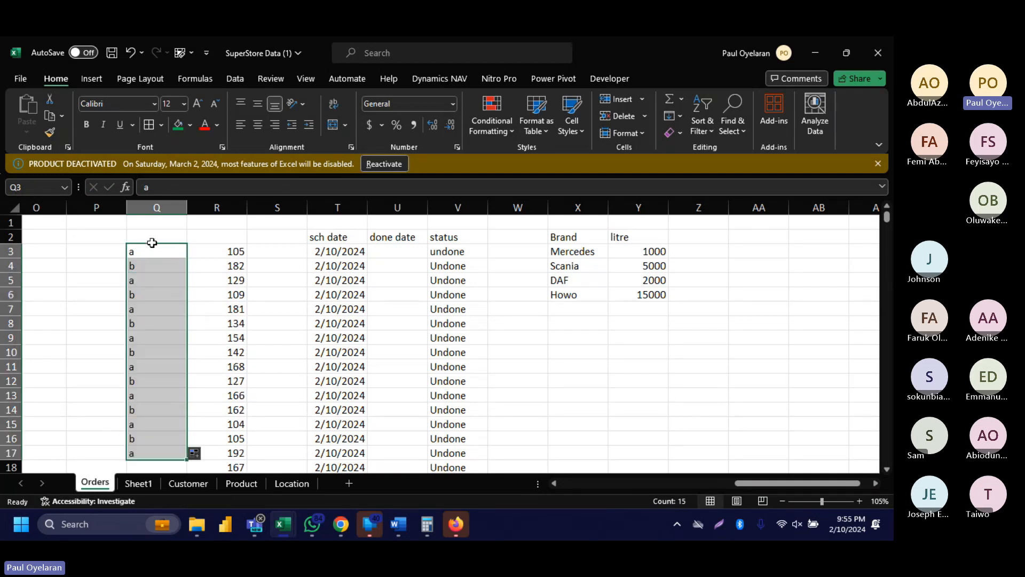
# Enter the joining formula =Q3&""&R3 in S3.
pyautogui.click(267, 256)
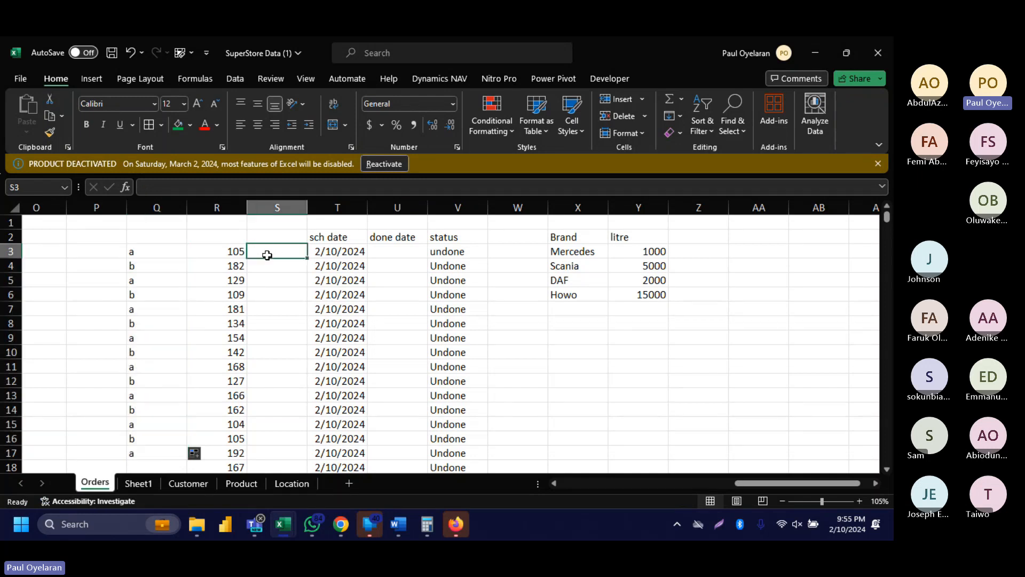
pyautogui.doubleClick(267, 255)
pyautogui.write('=')
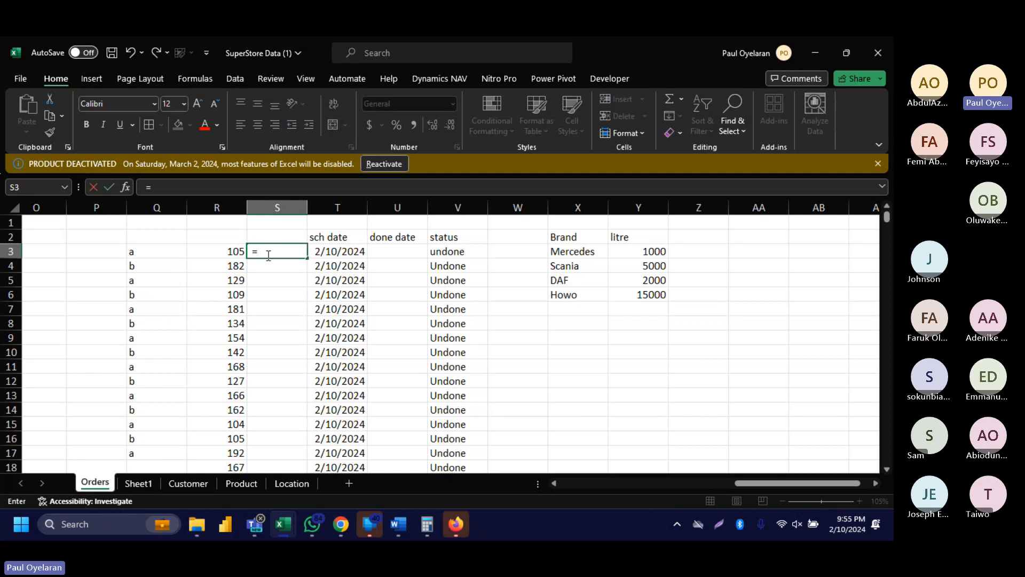
pyautogui.click(156, 250)
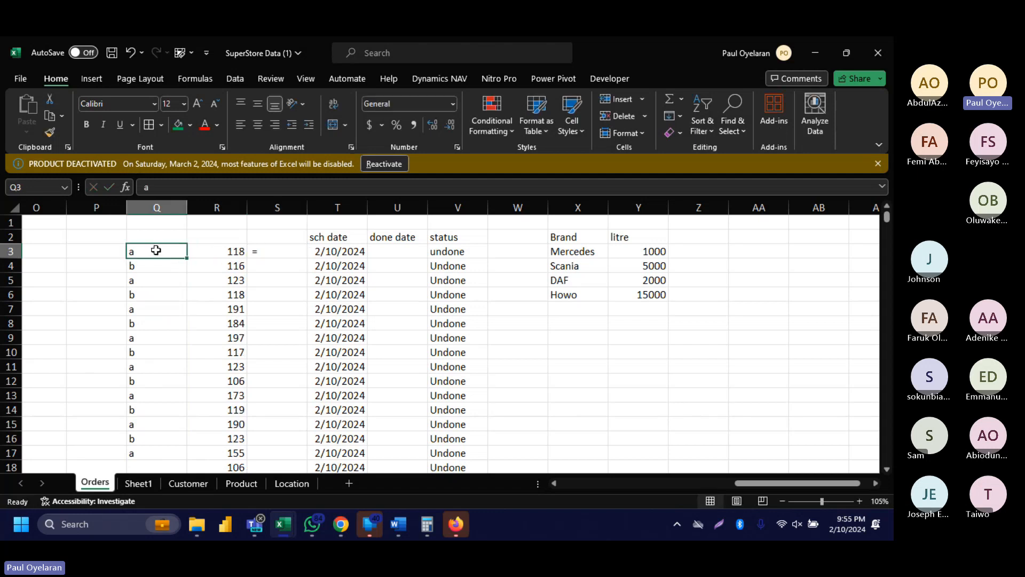
pyautogui.doubleClick(271, 249)
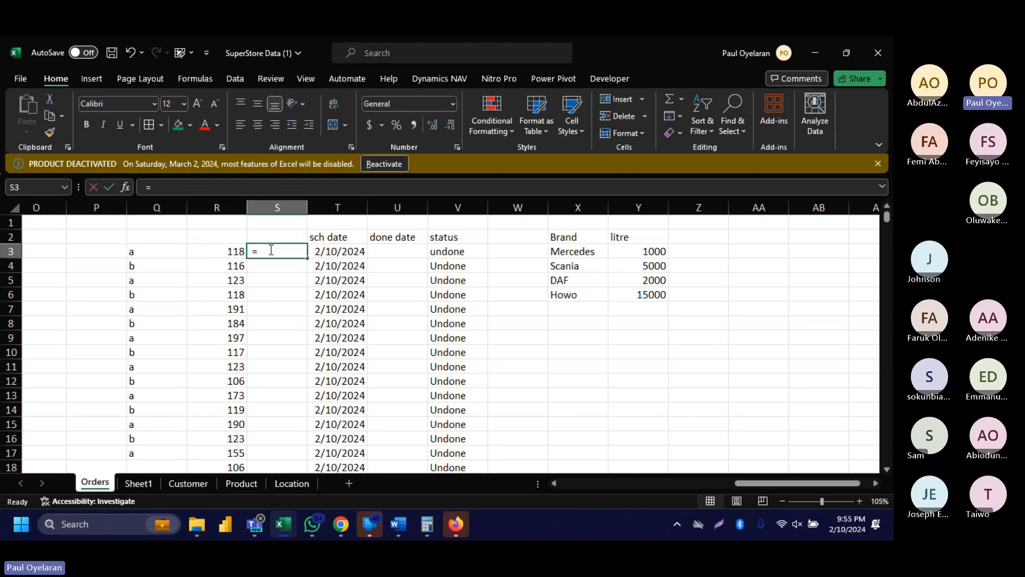
pyautogui.click(153, 248)
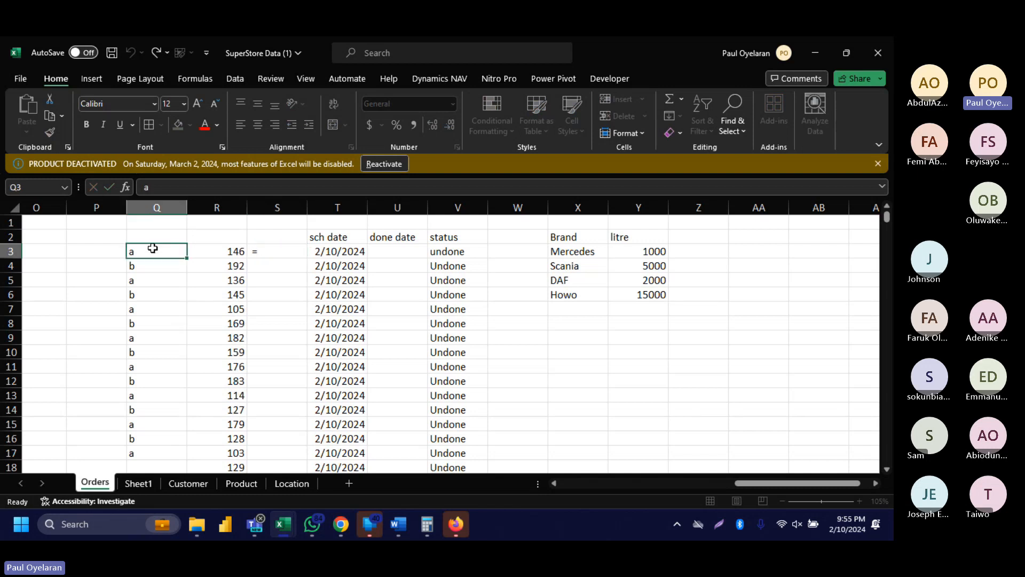
pyautogui.click(265, 251)
pyautogui.write('=')
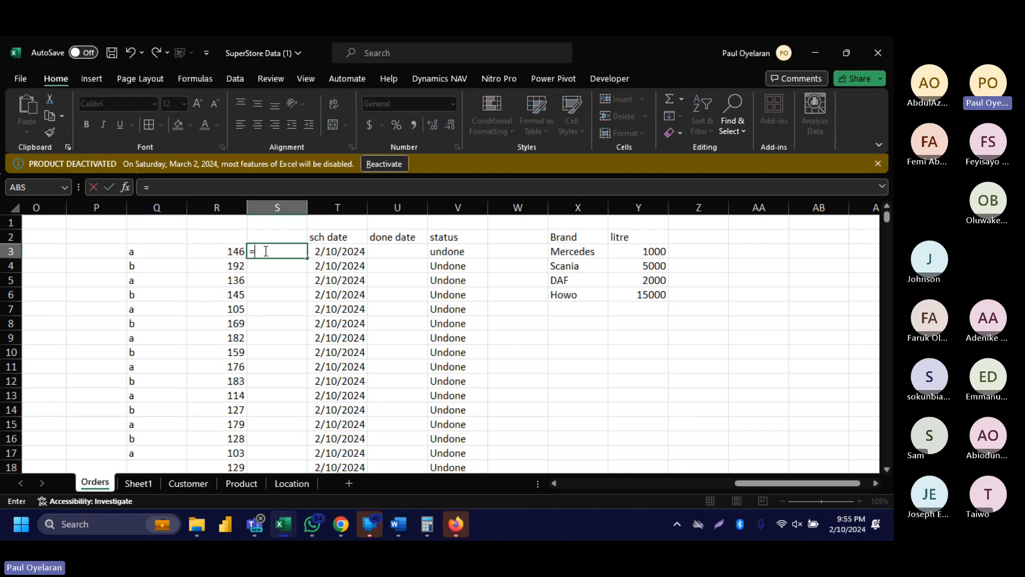
pyautogui.click(146, 254)
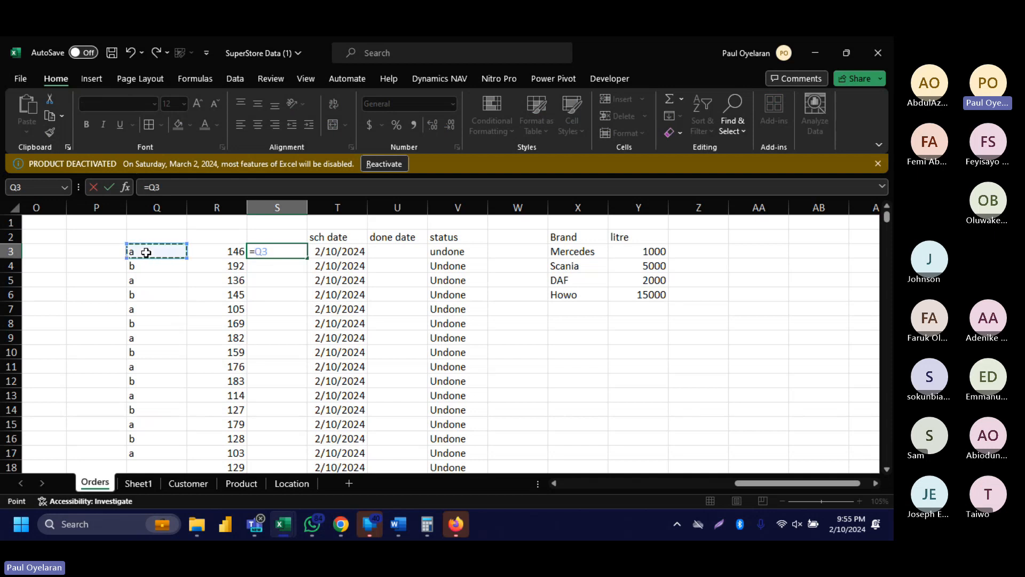
pyautogui.write('&')
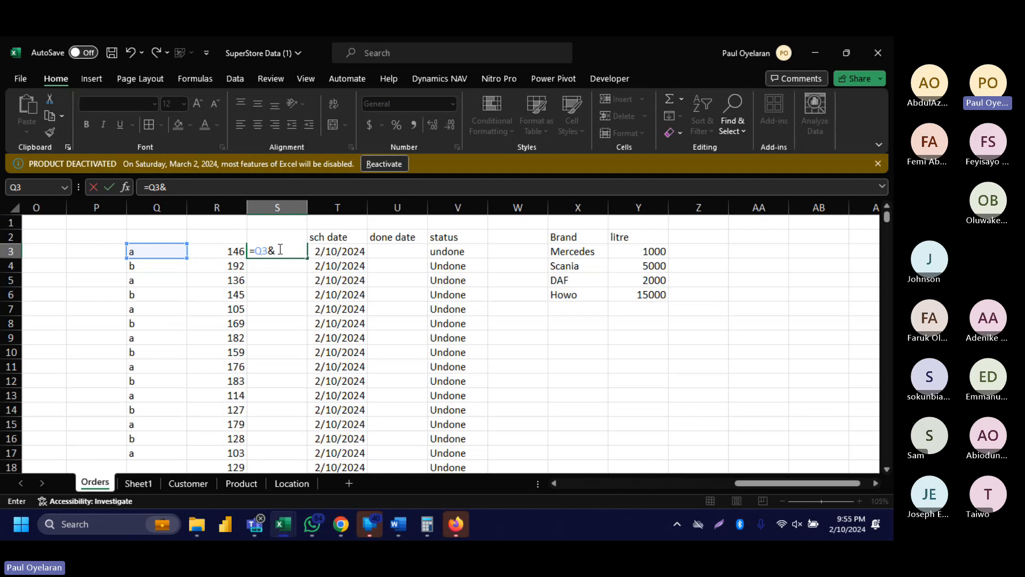
pyautogui.write('""&')
pyautogui.click(235, 253)
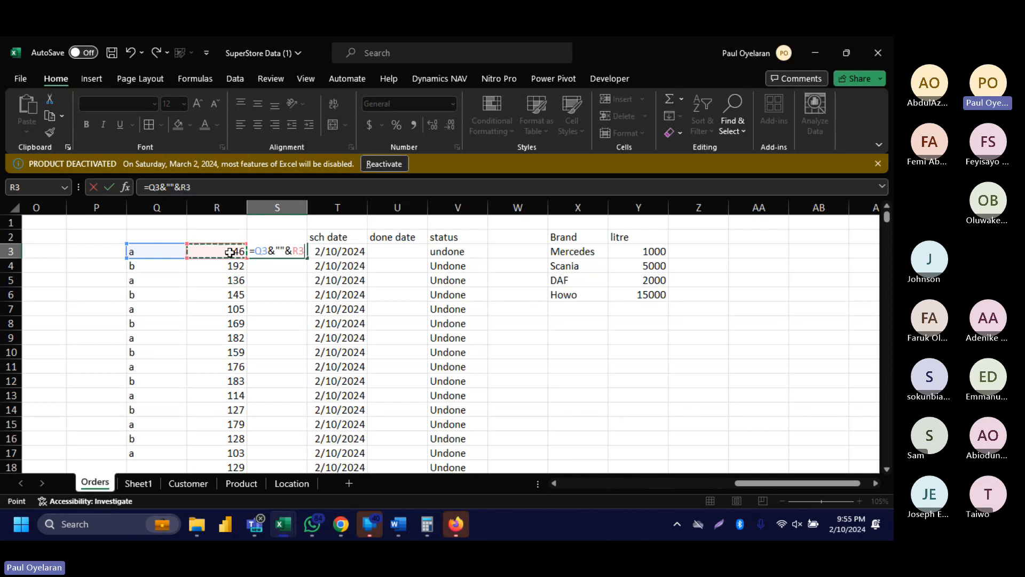
pyautogui.press('Return')
# Copy R3:R18 and paste it back as values to freeze the random numbers.
pyautogui.click(238, 251)
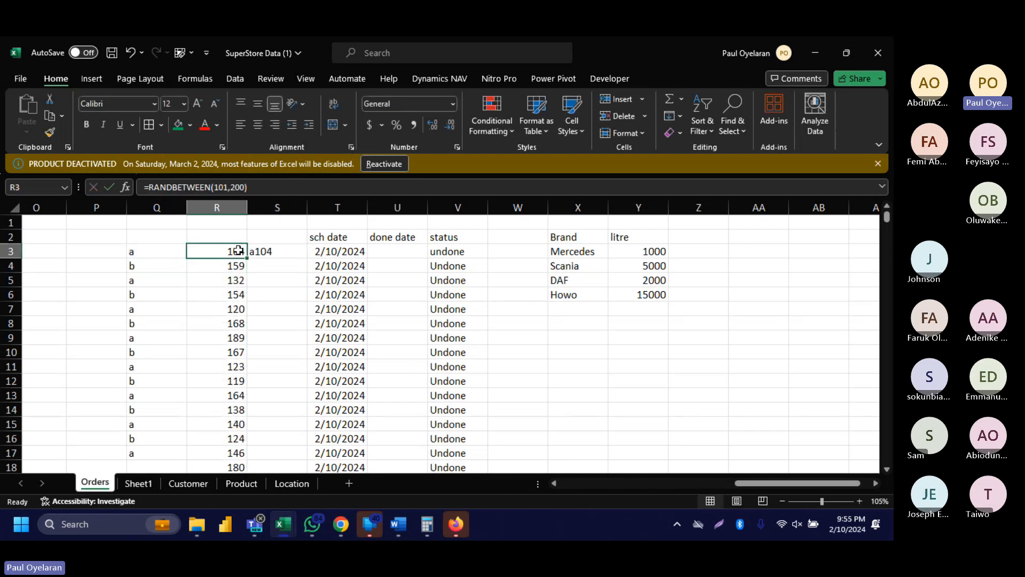
pyautogui.hotkey('ctrl', 'shift', 'Down')
pyautogui.hotkey('ctrl', 'c')
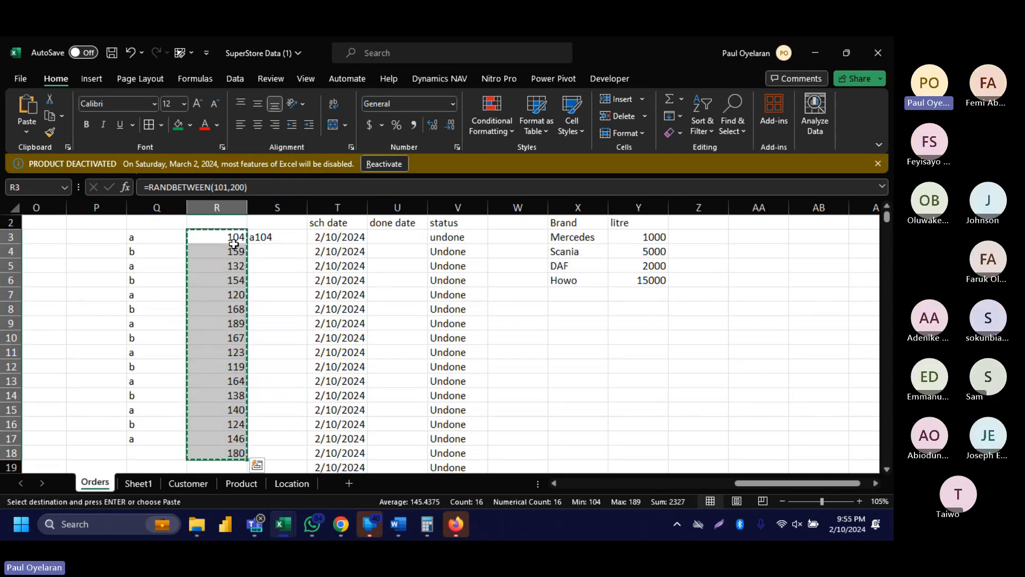
pyautogui.rightClick(235, 241)
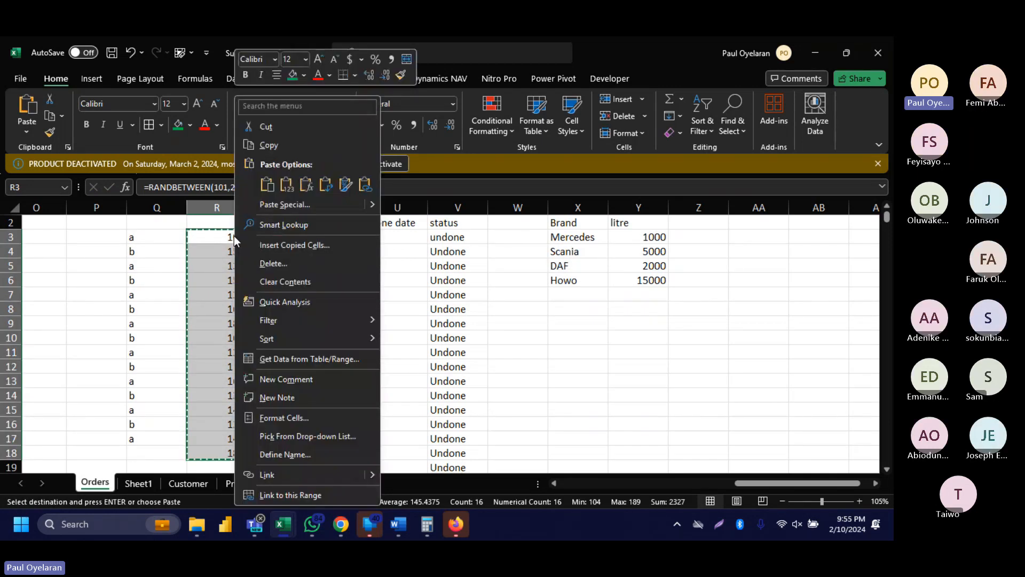
pyautogui.click(286, 185)
pyautogui.hotkey('ctrl', 'v')
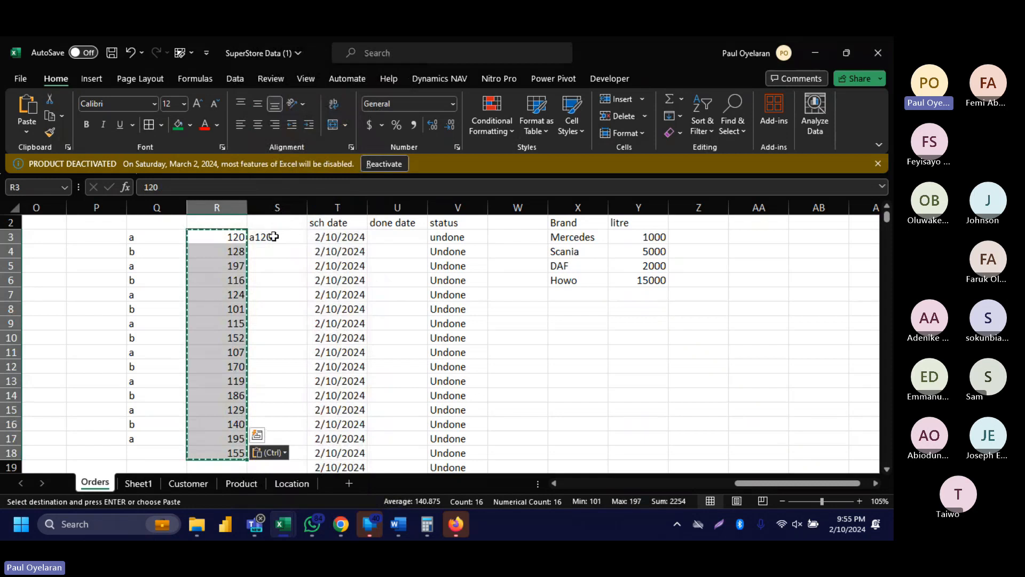
# Retype Q3:Q5 as capital A, B, C and select the repeating pattern.
pyautogui.click(251, 237)
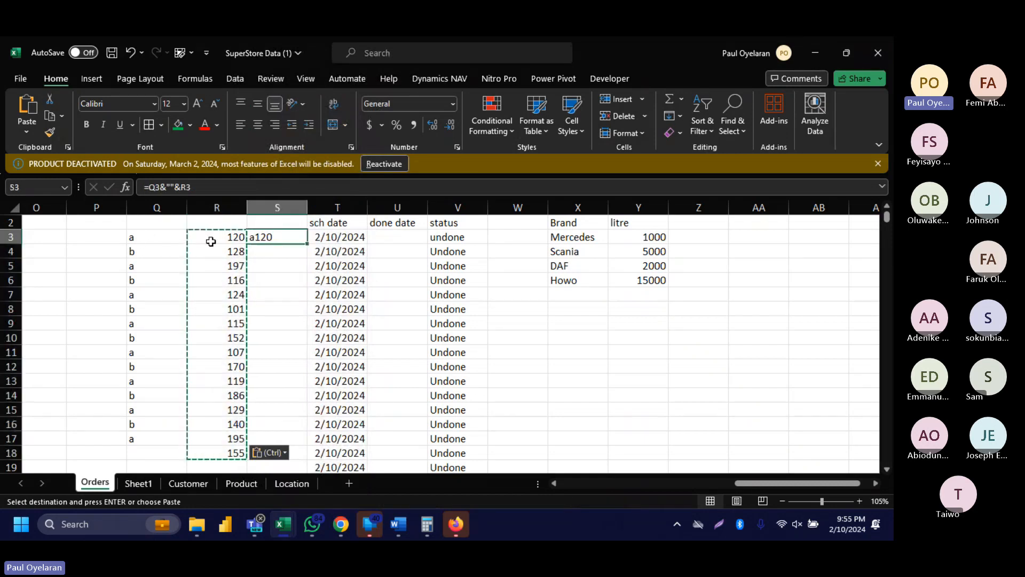
pyautogui.click(136, 240)
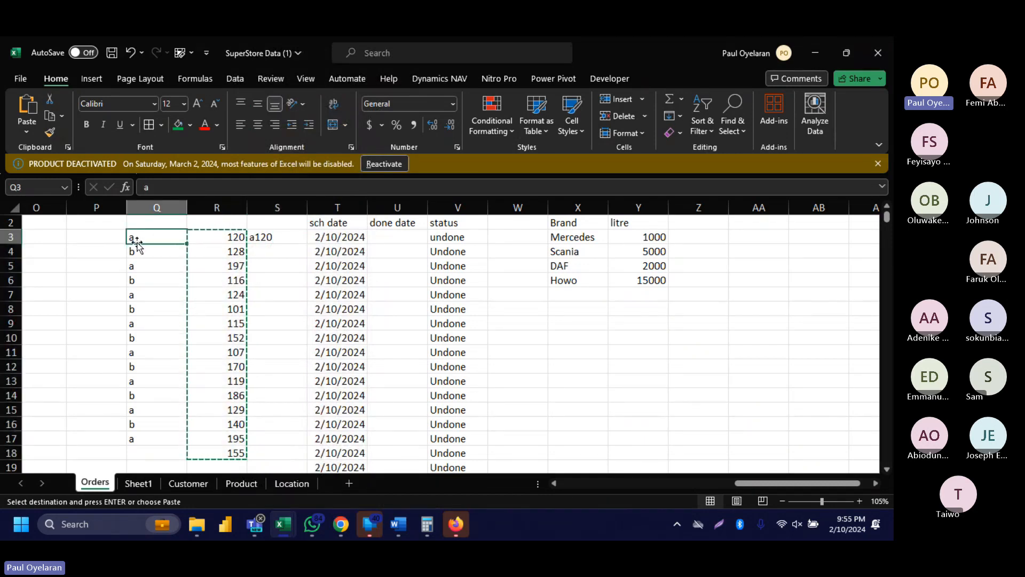
pyautogui.write('A')
pyautogui.press('Return')
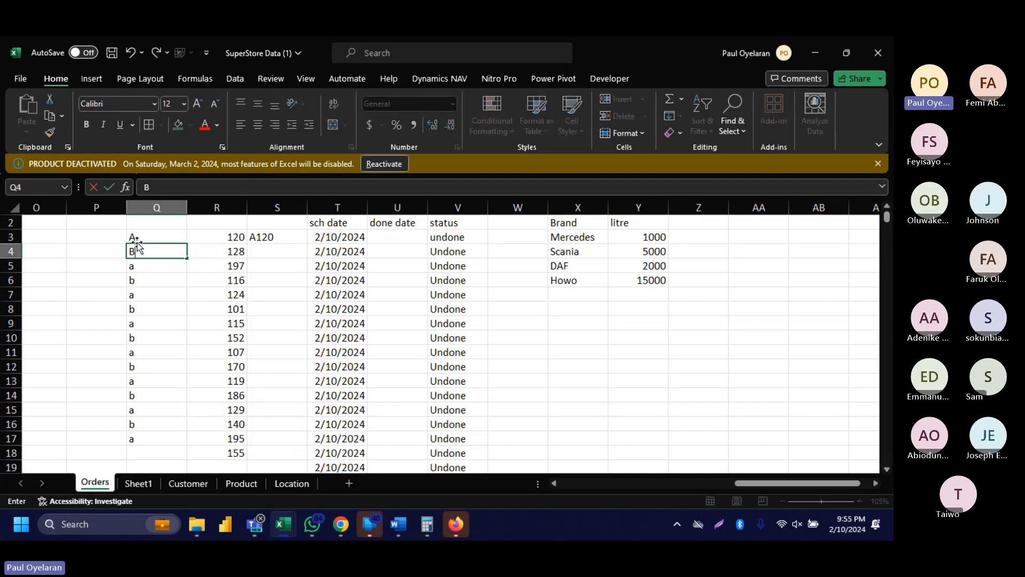
pyautogui.write('B')
pyautogui.press('Return')
pyautogui.write('C')
pyautogui.press('Return')
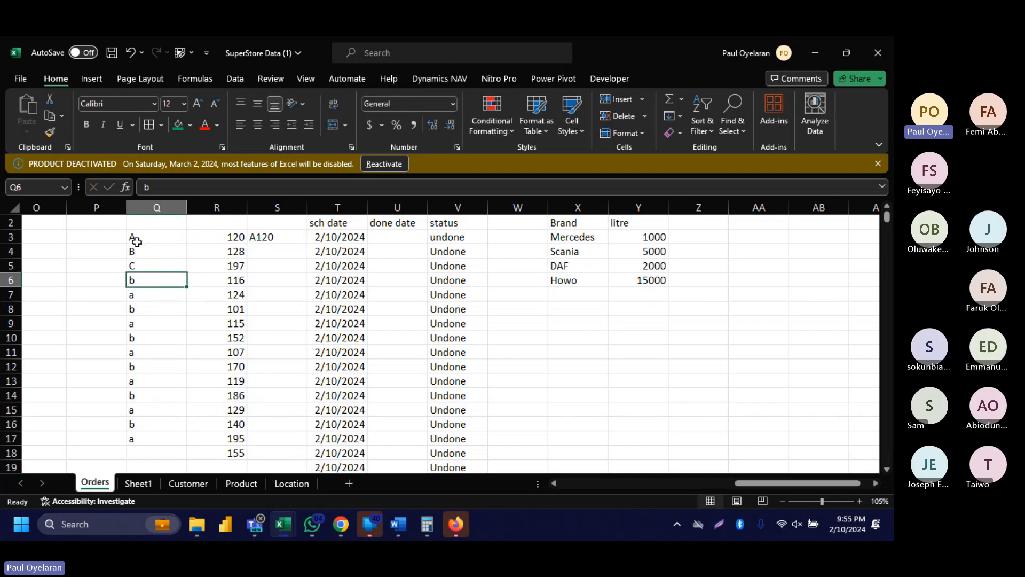
pyautogui.moveTo(137, 241); pyautogui.dragTo(187, 444)
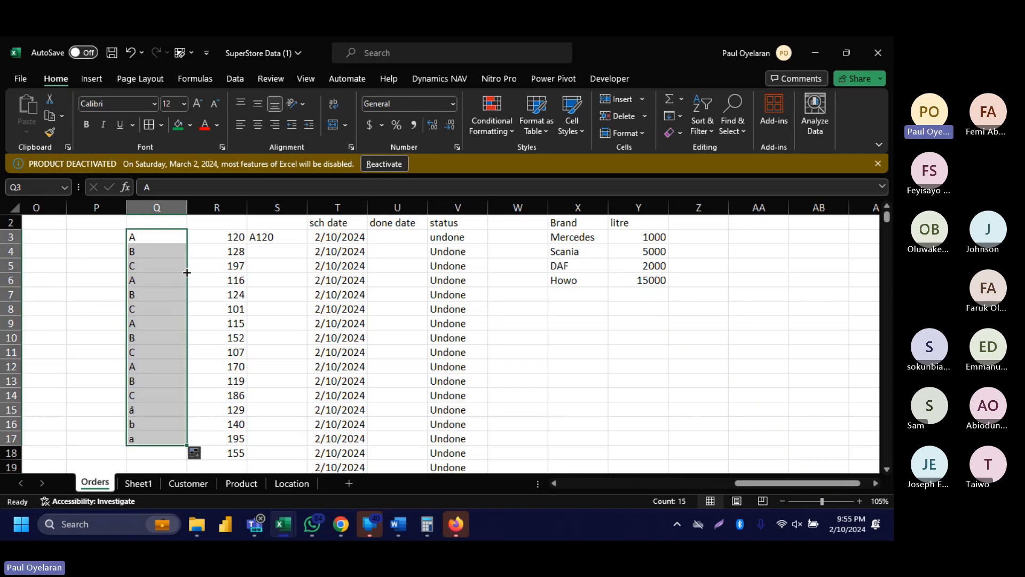
# Fill the S3 formula down column S to produce codes like A120.
pyautogui.click(280, 237)
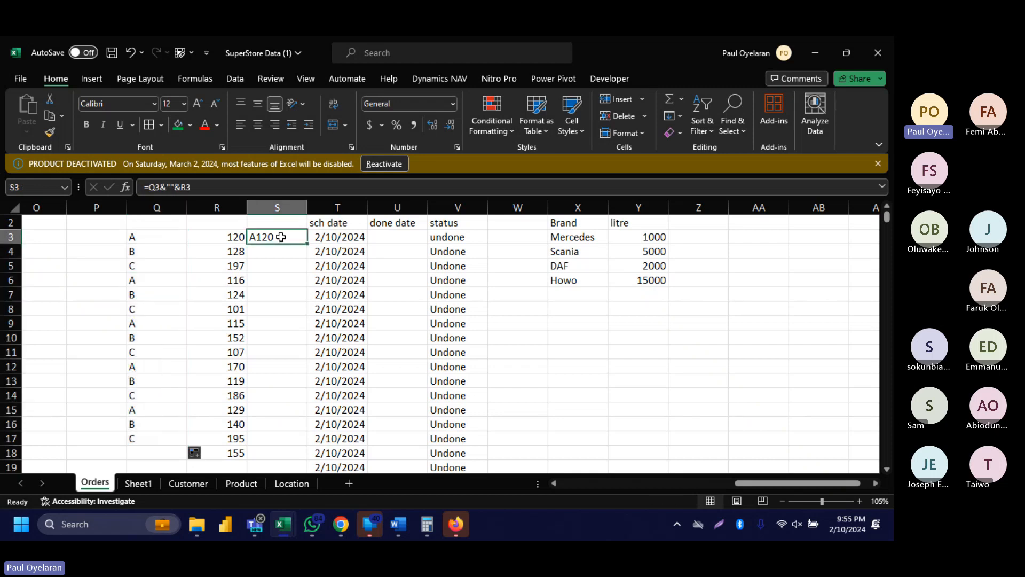
pyautogui.doubleClick(307, 242)
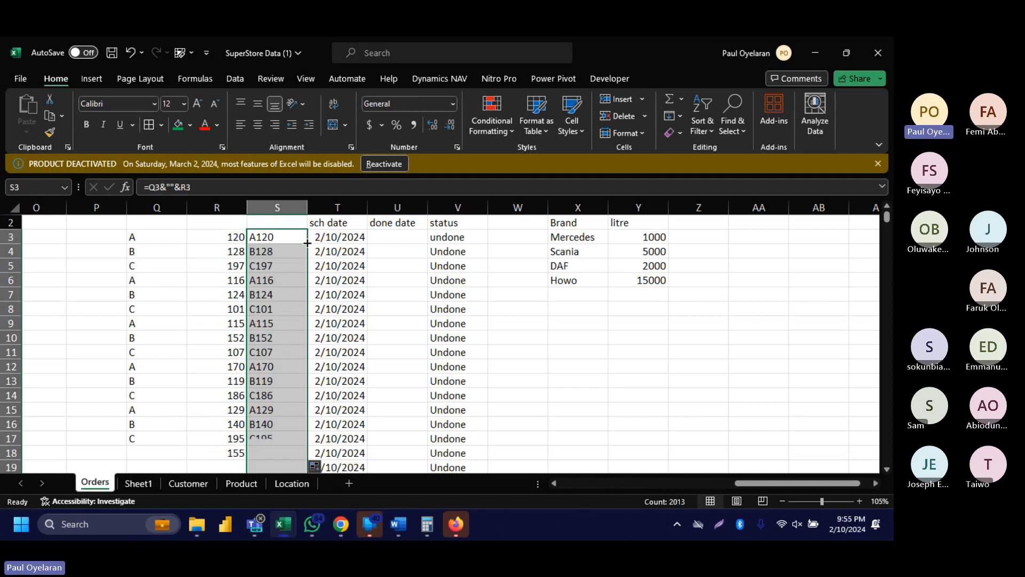
pyautogui.click(352, 201)
# Insert a blank column T before sch date.
pyautogui.rightClick(346, 205)
pyautogui.click(379, 332)
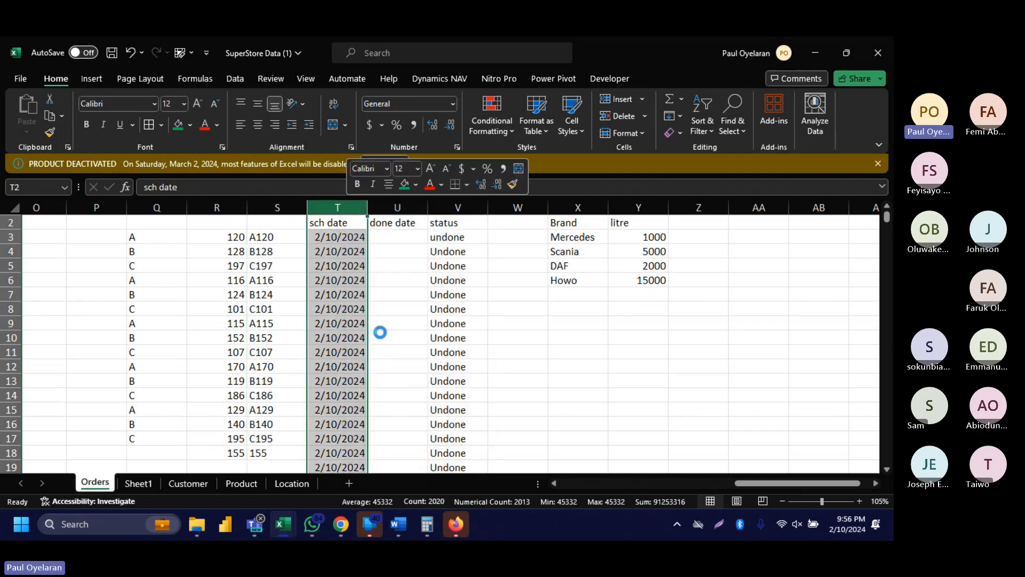
pyautogui.rightClick(339, 207)
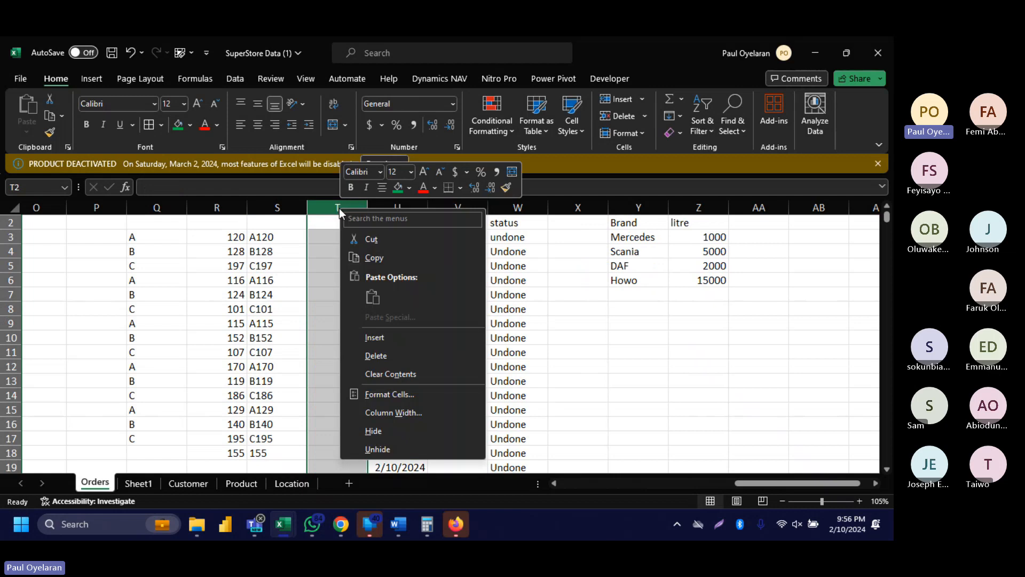
pyautogui.click(399, 331)
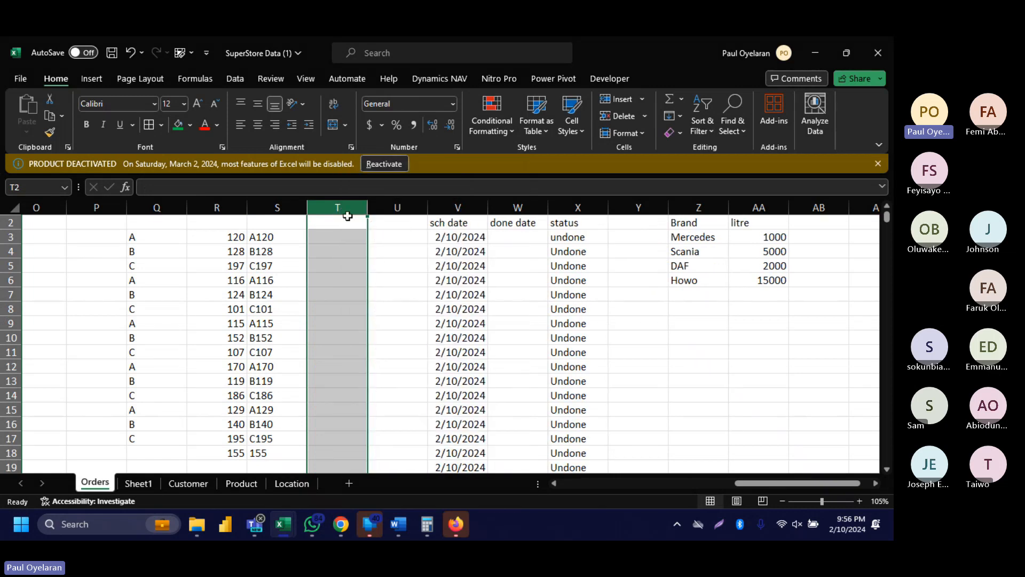
pyautogui.click(331, 236)
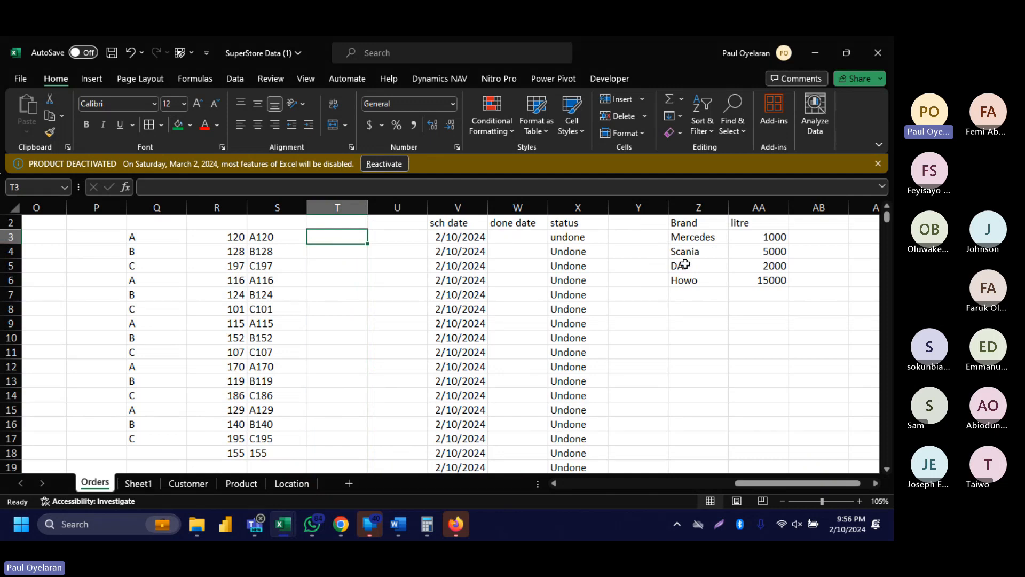
# Copy the brand names Z3:Z6 and paste them into T3:T6.
pyautogui.moveTo(685, 236); pyautogui.dragTo(685, 280)
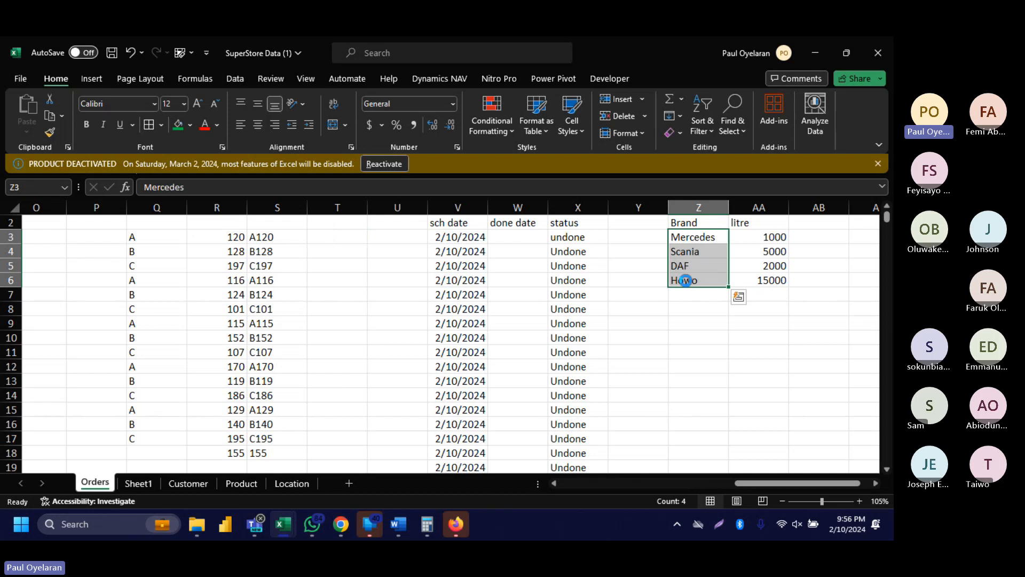
pyautogui.hotkey('ctrl', 'c')
pyautogui.click(324, 237)
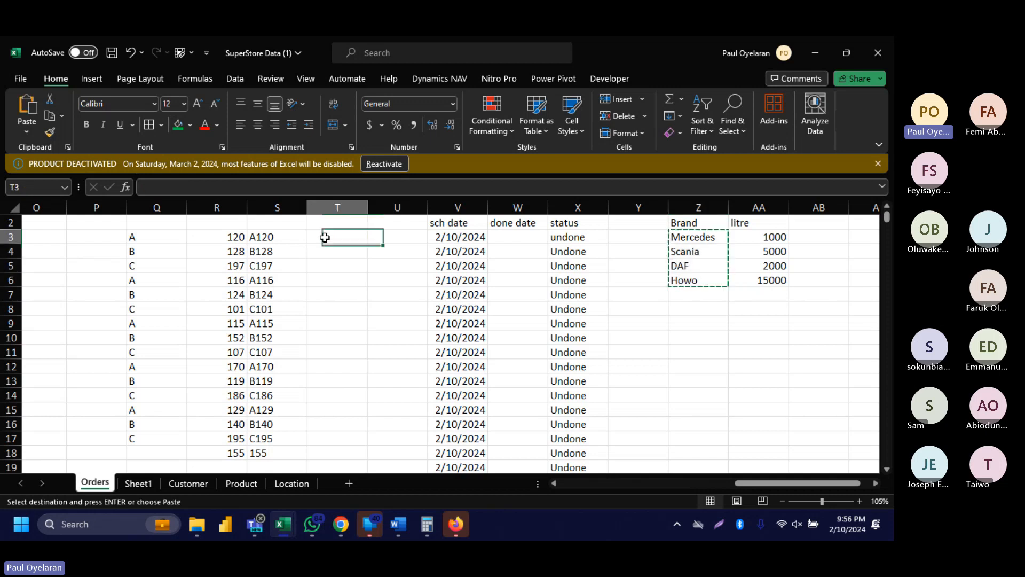
pyautogui.moveTo(324, 237); pyautogui.dragTo(311, 440)
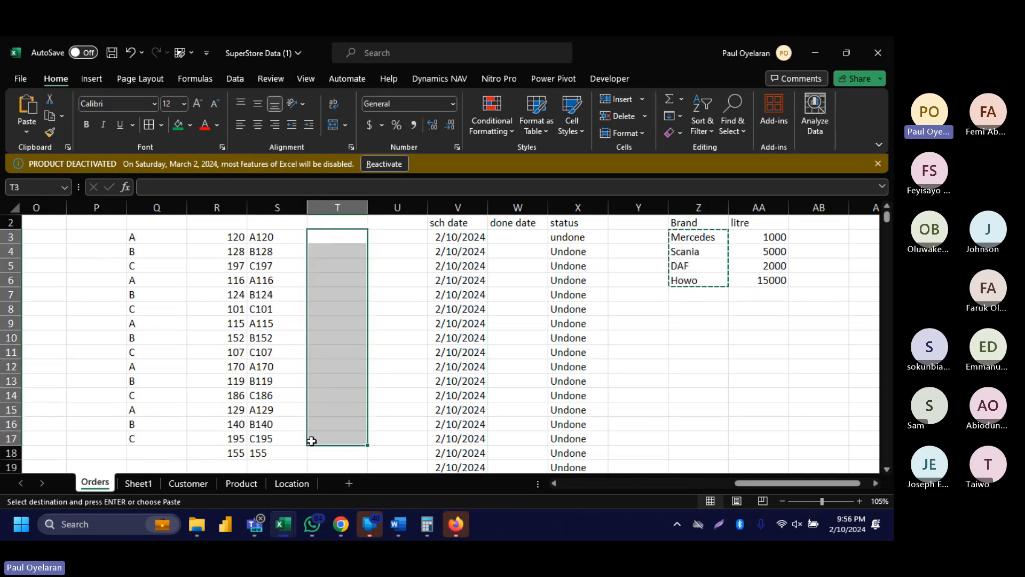
pyautogui.hotkey('ctrl', 'v')
pyautogui.press('ctrl')
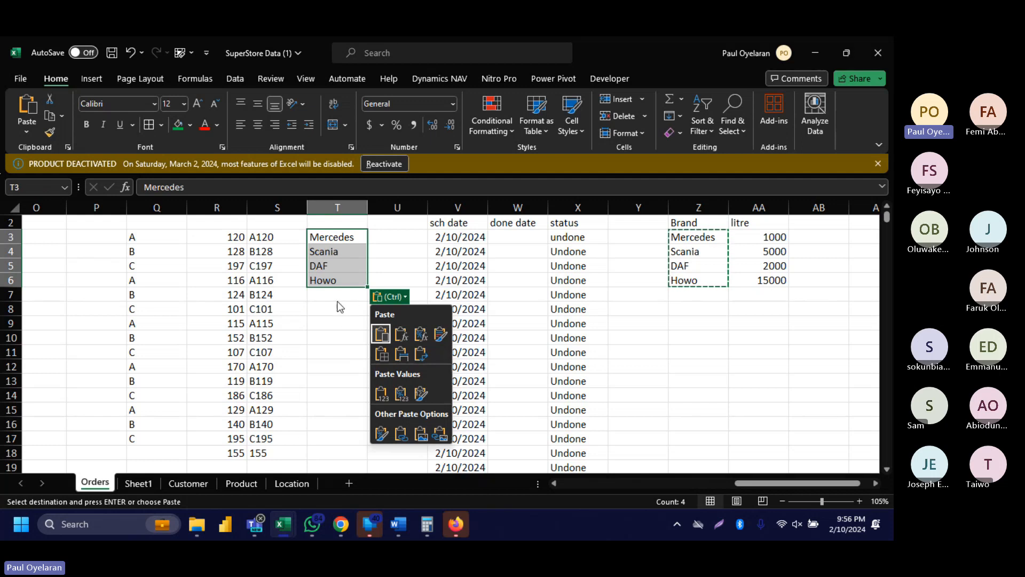
pyautogui.click(337, 299)
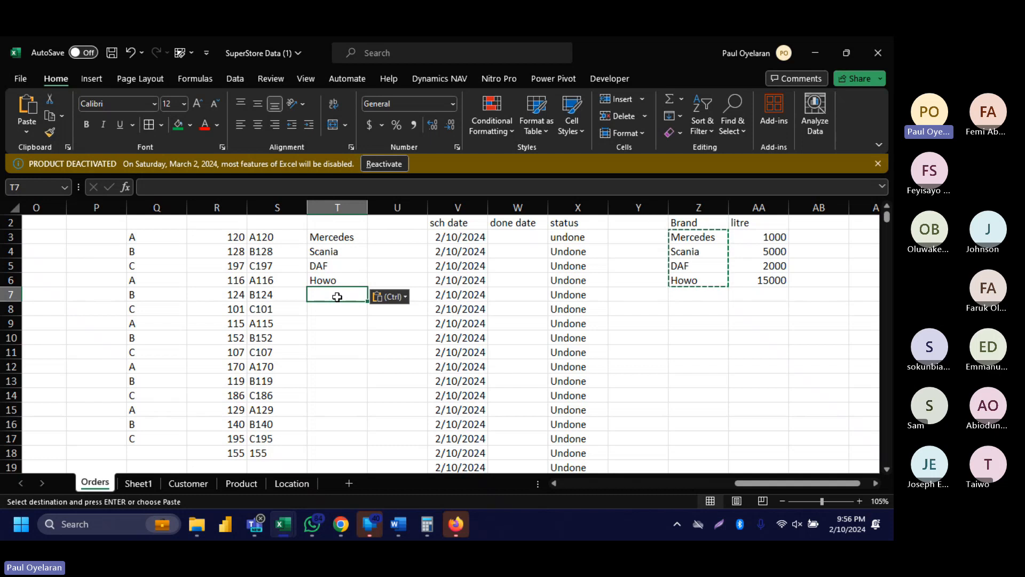
# Paste the four brands again at T7, T11 and T15 to reach row 18.
pyautogui.hotkey('ctrl', 'v')
pyautogui.moveTo(327, 350); pyautogui.dragTo(321, 438)
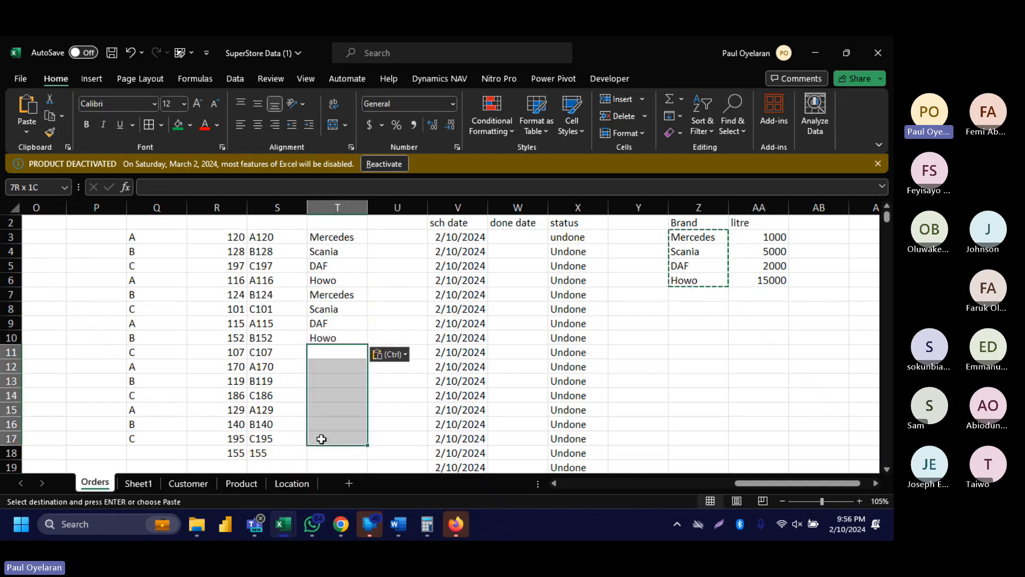
pyautogui.hotkey('ctrl', 'v')
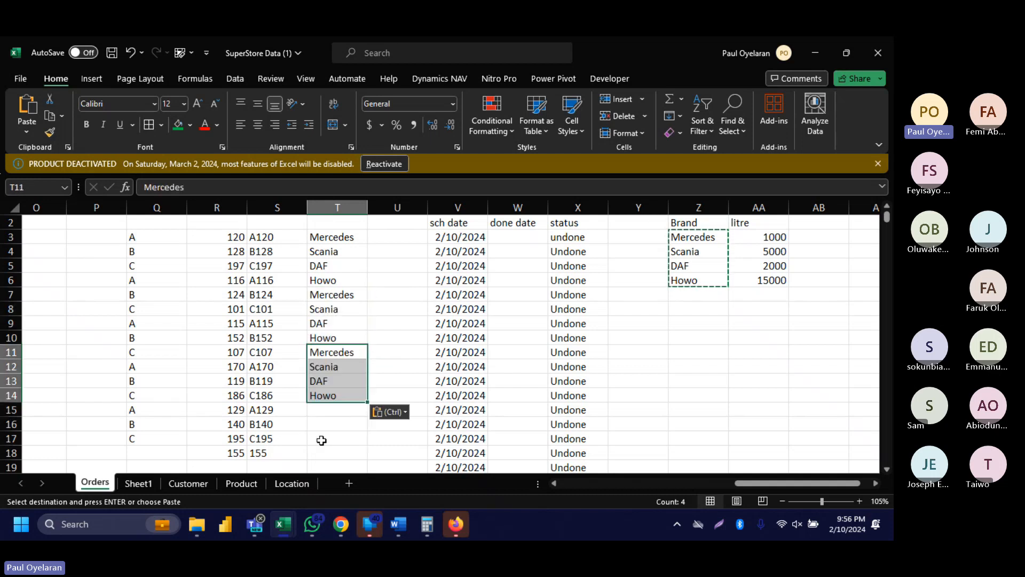
pyautogui.click(326, 409)
pyautogui.hotkey('ctrl', 'v')
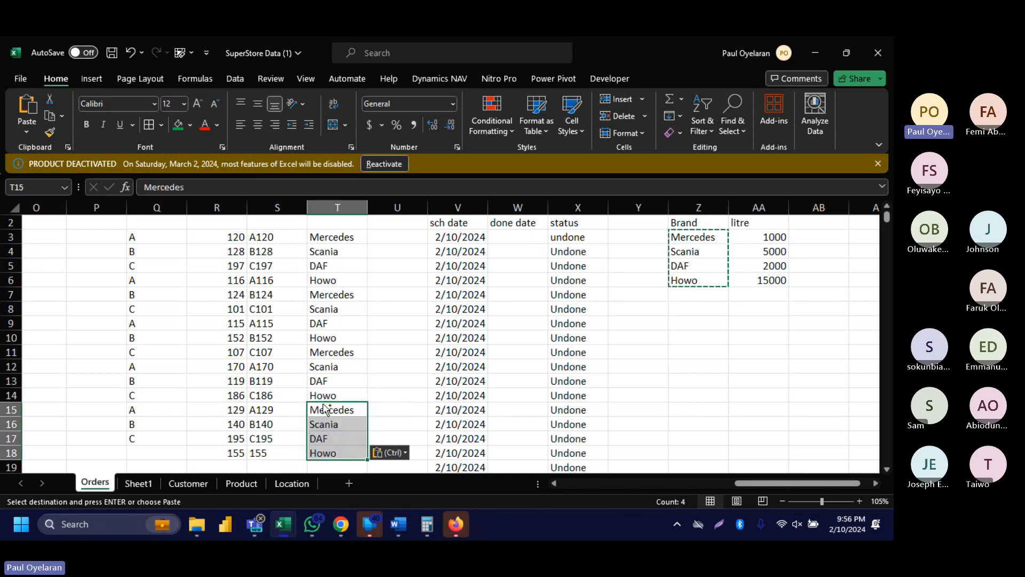
pyautogui.click(386, 233)
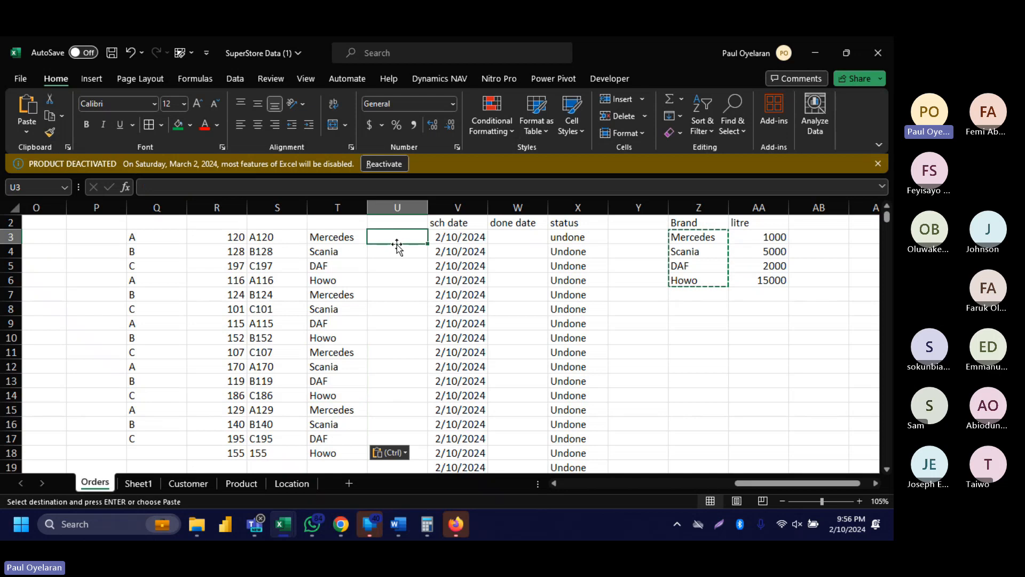
# Review the Mercedes and Scania entries in column T against the Brand/litre table.
pyautogui.click(330, 236)
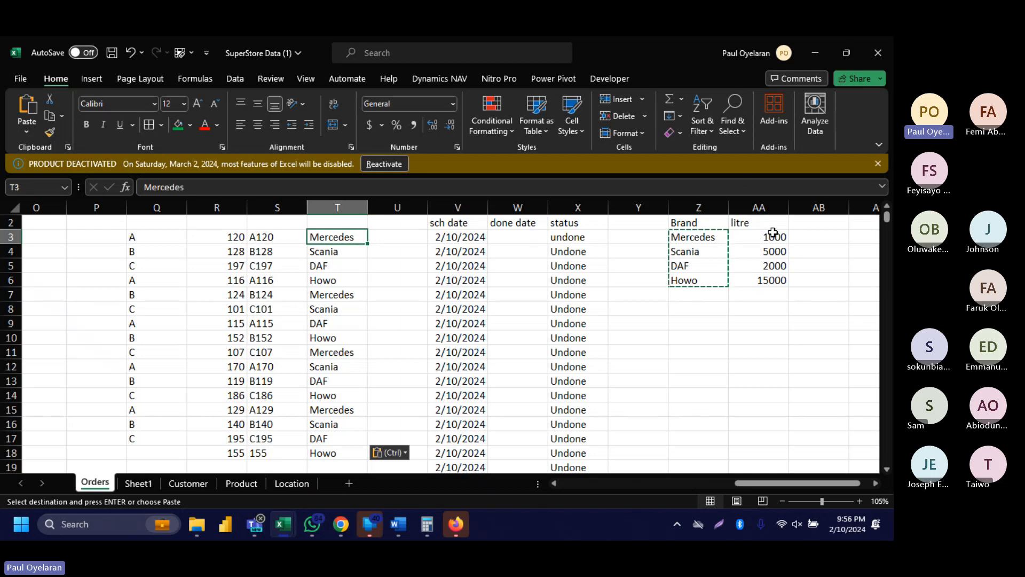
pyautogui.click(348, 256)
pyautogui.moveTo(348, 256); pyautogui.dragTo(694, 281)
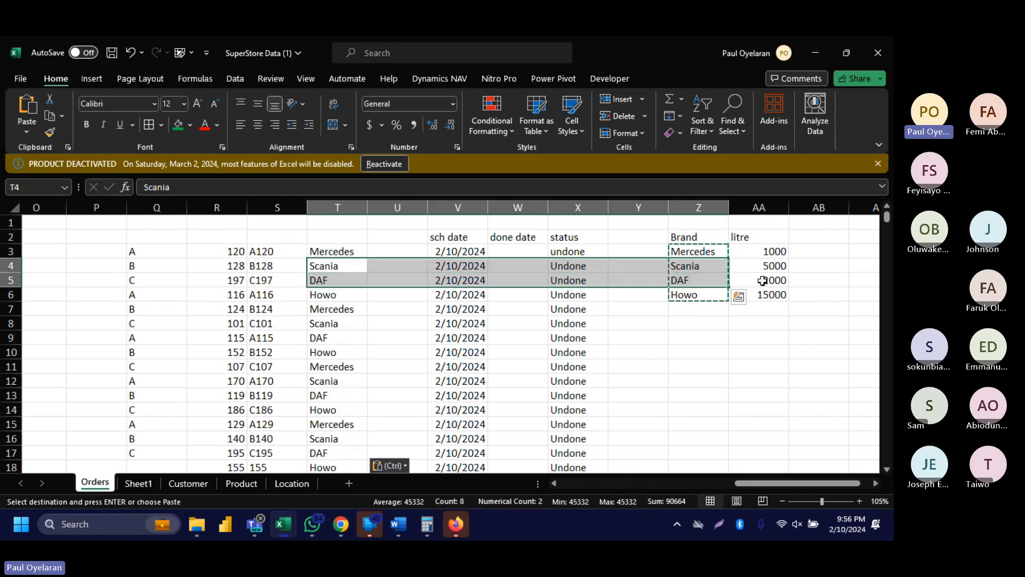
# Enter =IF(T3=Z3,AA3) in U3 so the Mercedes row returns 1000 litres.
pyautogui.click(396, 255)
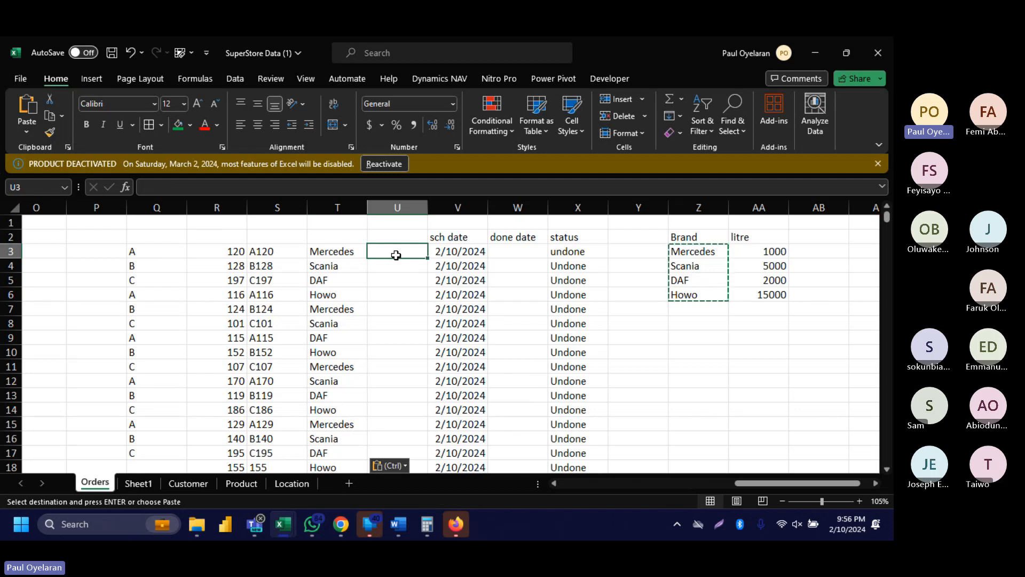
pyautogui.write('=if')
pyautogui.press('Tab')
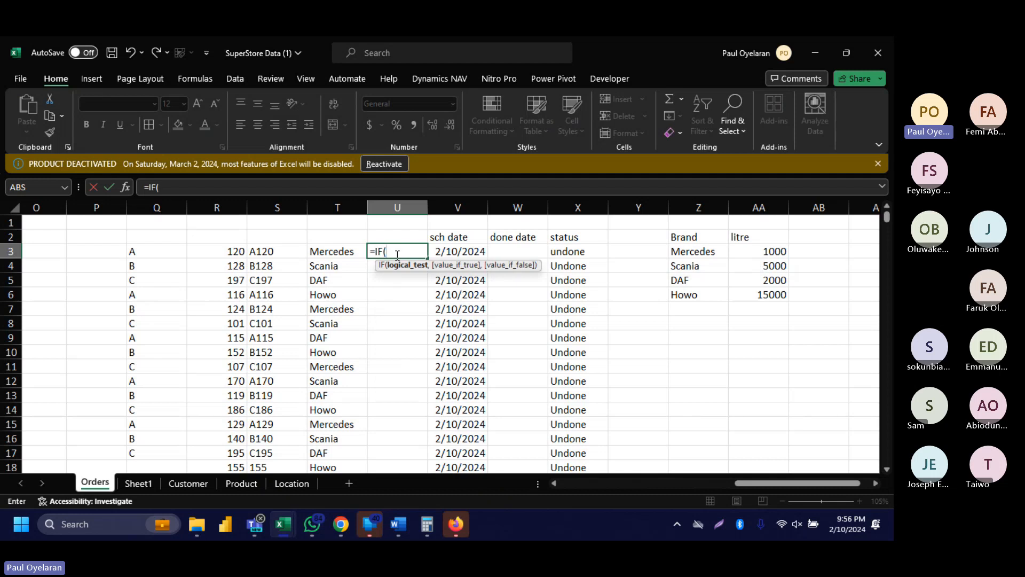
pyautogui.click(339, 253)
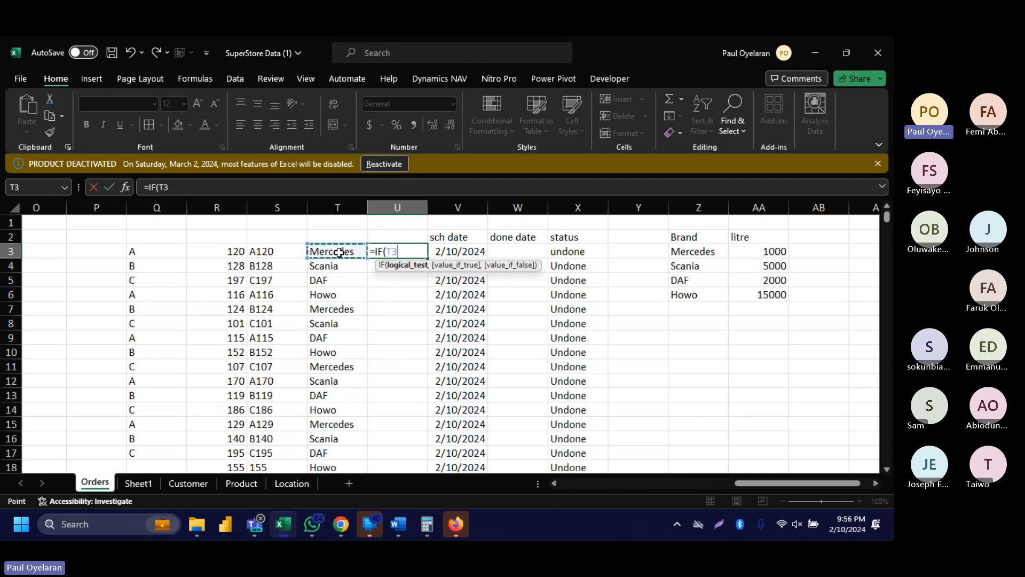
pyautogui.write('=')
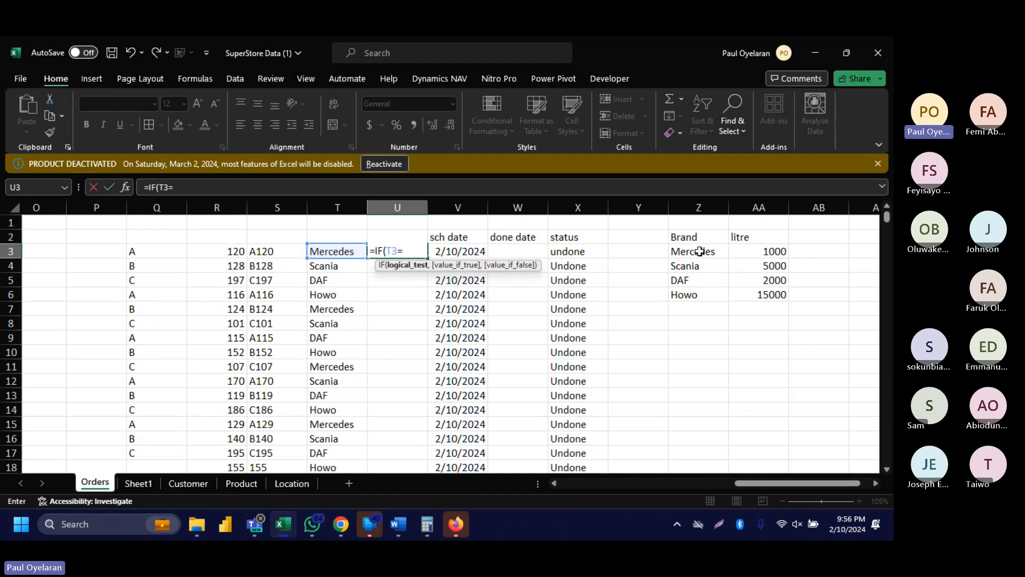
pyautogui.moveTo(712, 246); pyautogui.dragTo(701, 293)
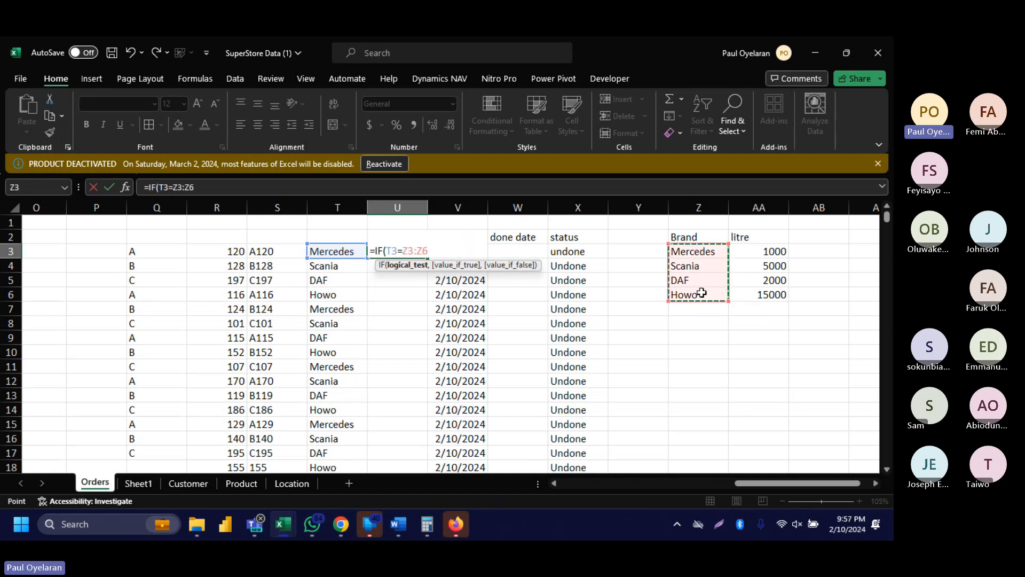
pyautogui.write(',')
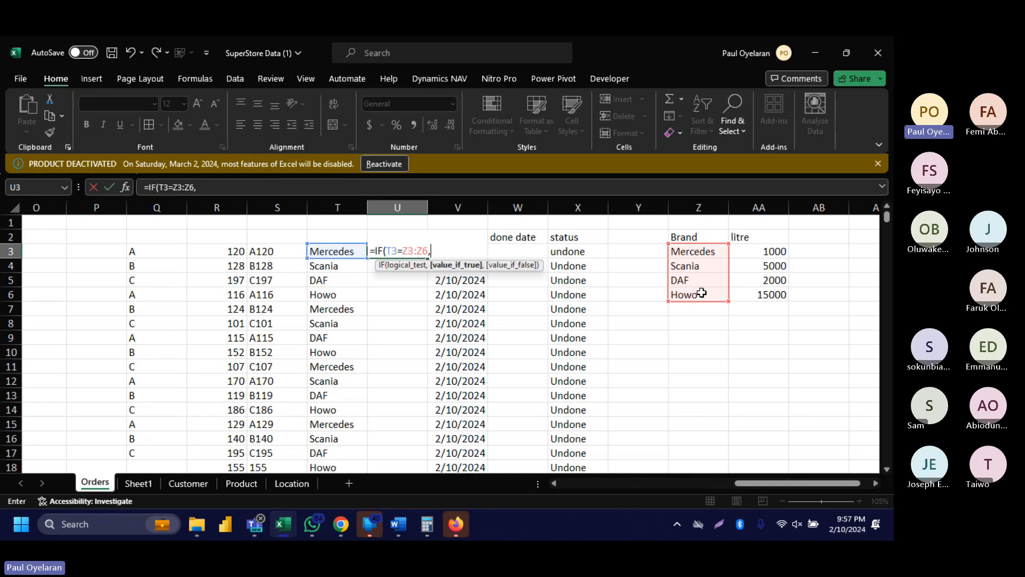
pyautogui.press('BackSpace')
pyautogui.press('BackSpace')
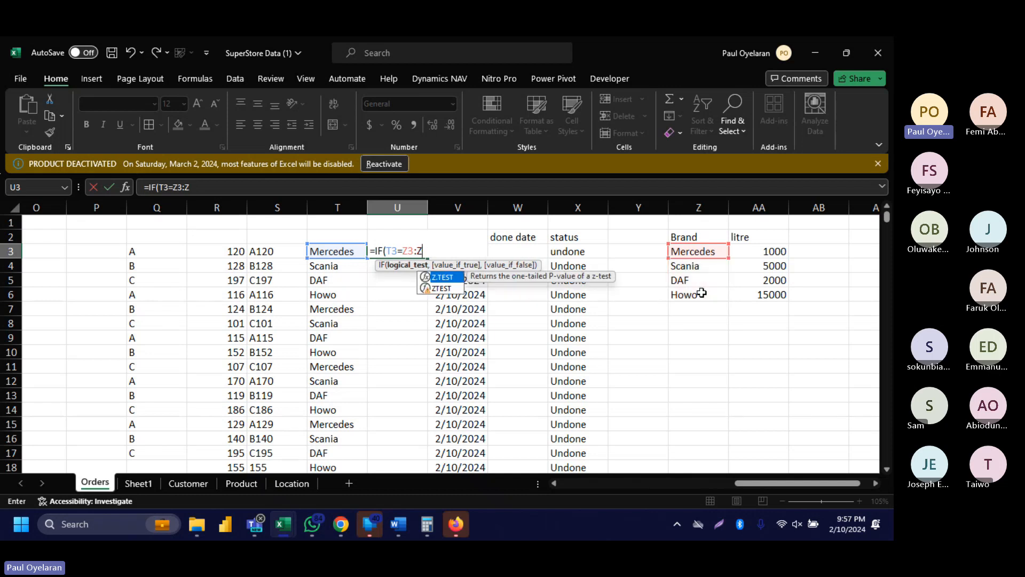
pyautogui.press('BackSpace')
pyautogui.press('BackSpace')
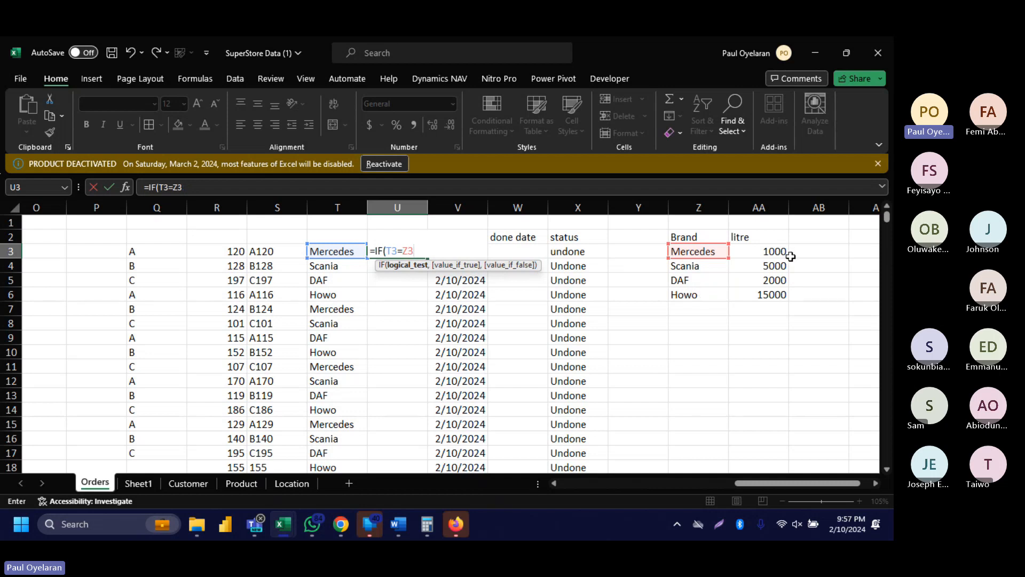
pyautogui.write(',')
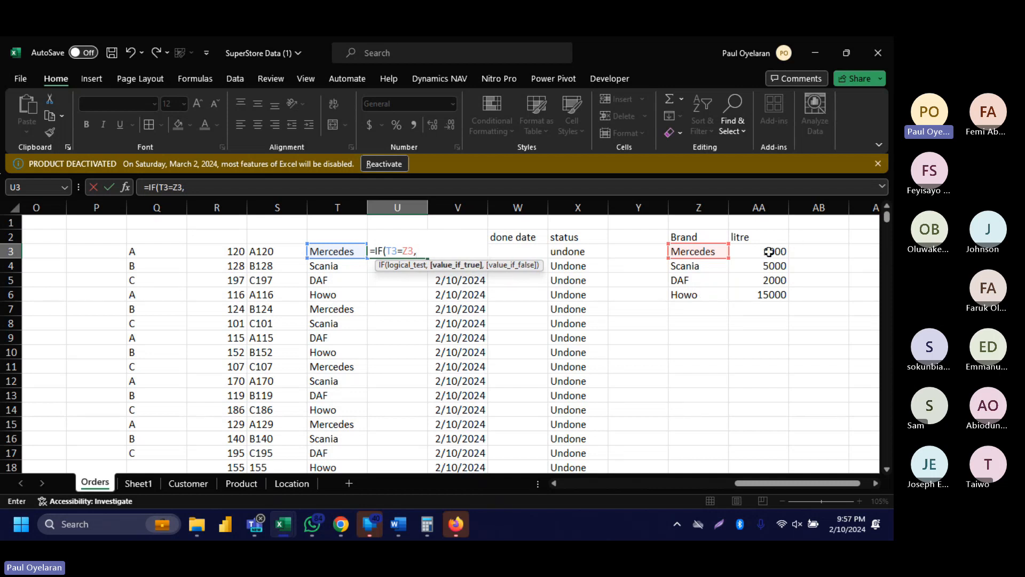
pyautogui.click(769, 251)
pyautogui.press('Return')
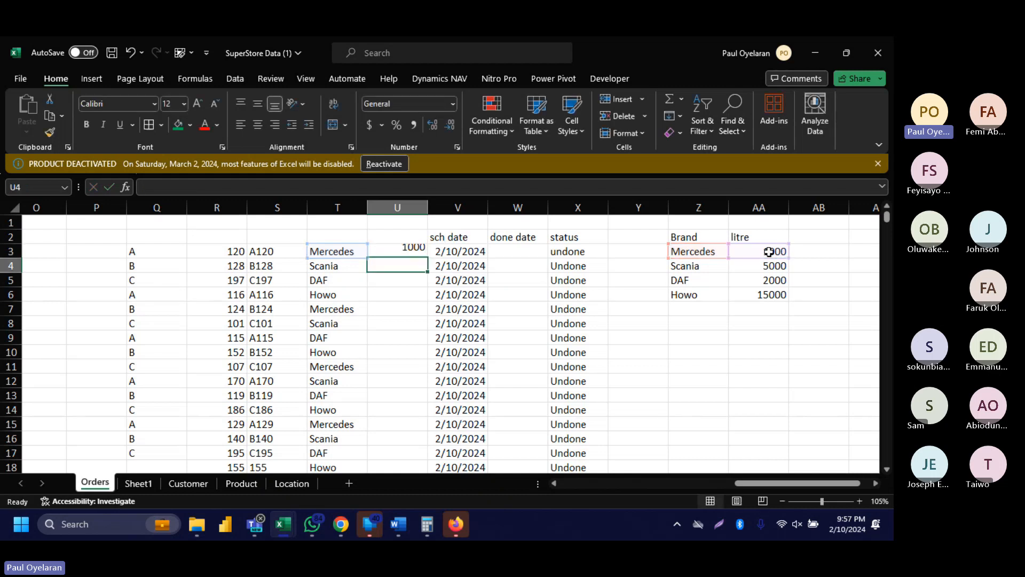
pyautogui.click(408, 255)
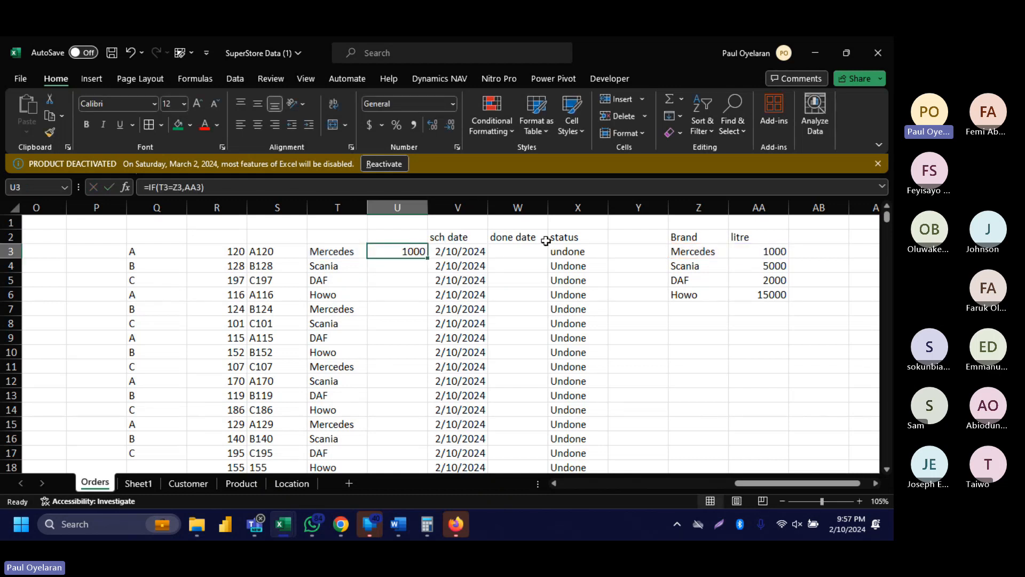
# Check AA3's 1000 litres and the Z2:AA6 table, then edit U3's =IF(T3=Z3,AA3) in the formula bar.
pyautogui.click(777, 252)
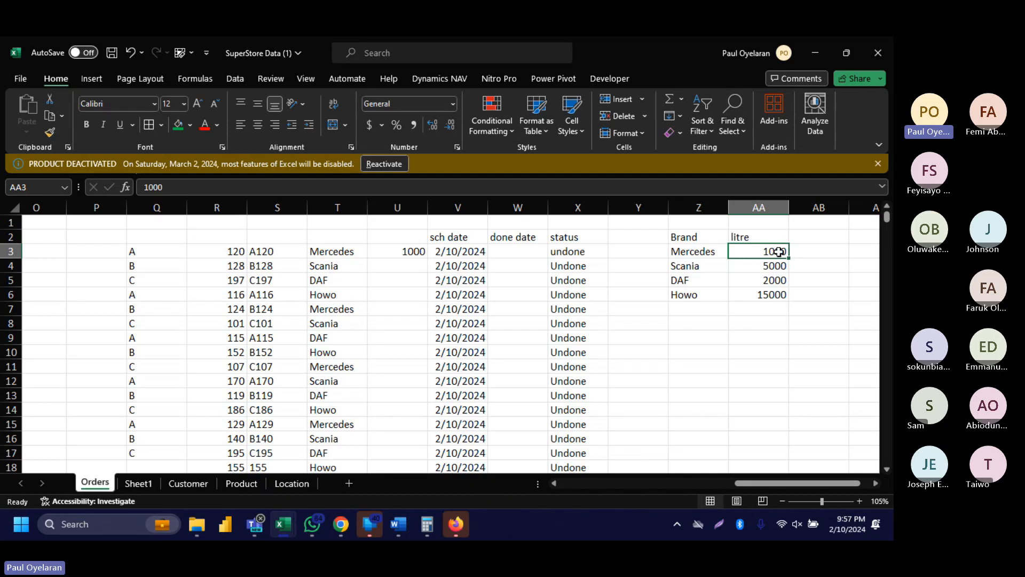
pyautogui.moveTo(697, 237); pyautogui.dragTo(775, 294)
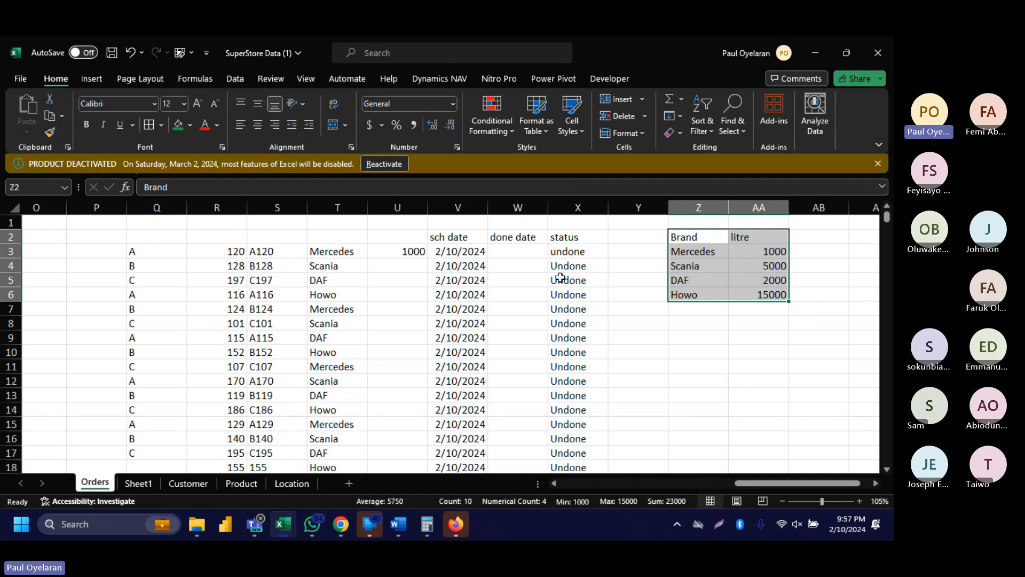
pyautogui.click(409, 249)
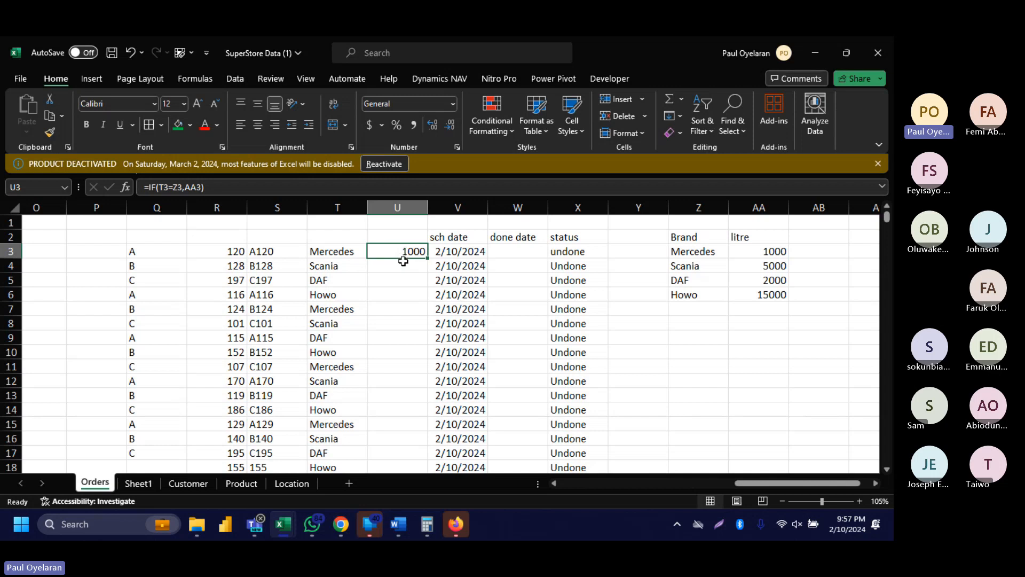
pyautogui.click(405, 262)
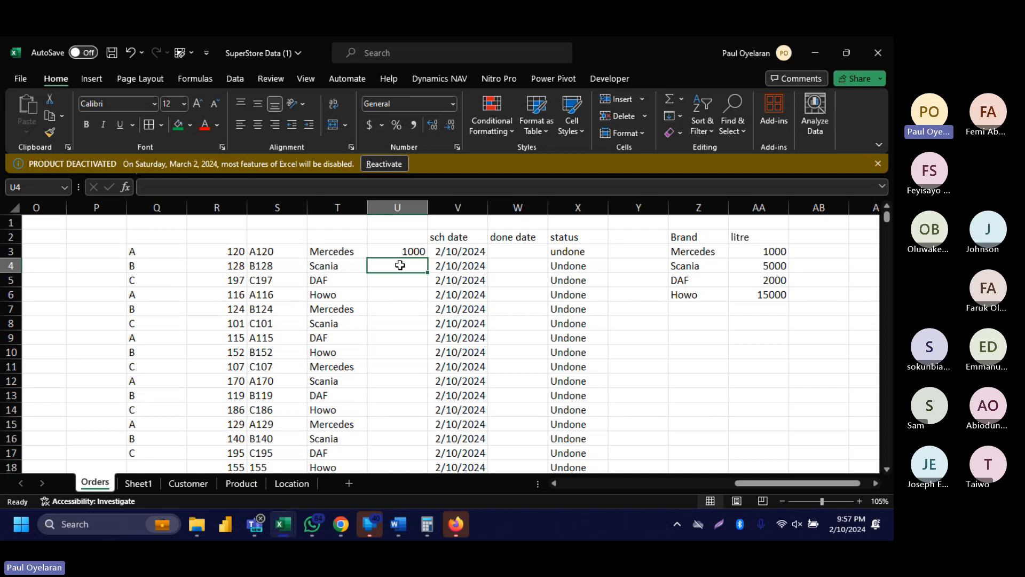
pyautogui.click(403, 251)
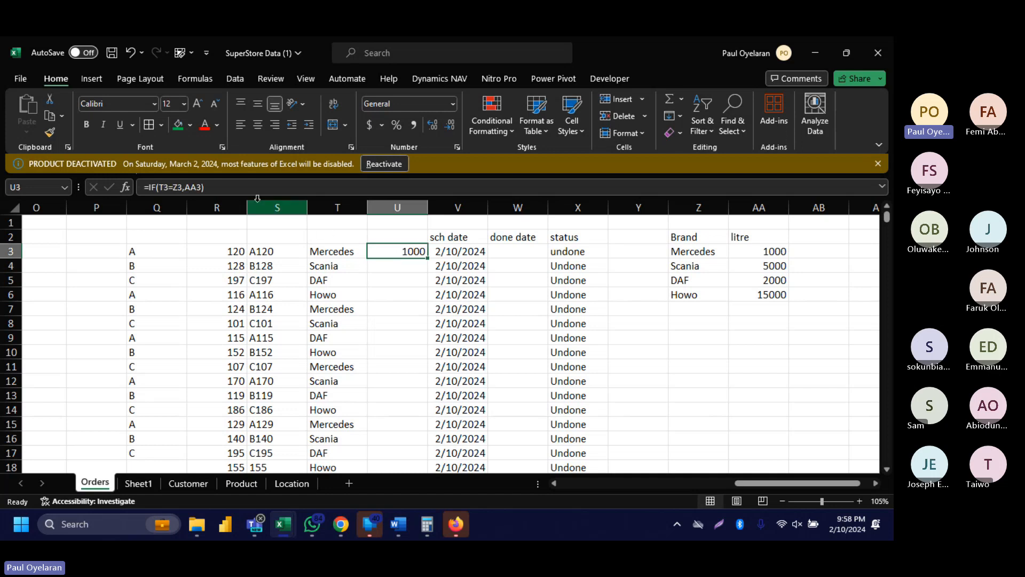
pyautogui.click(299, 188)
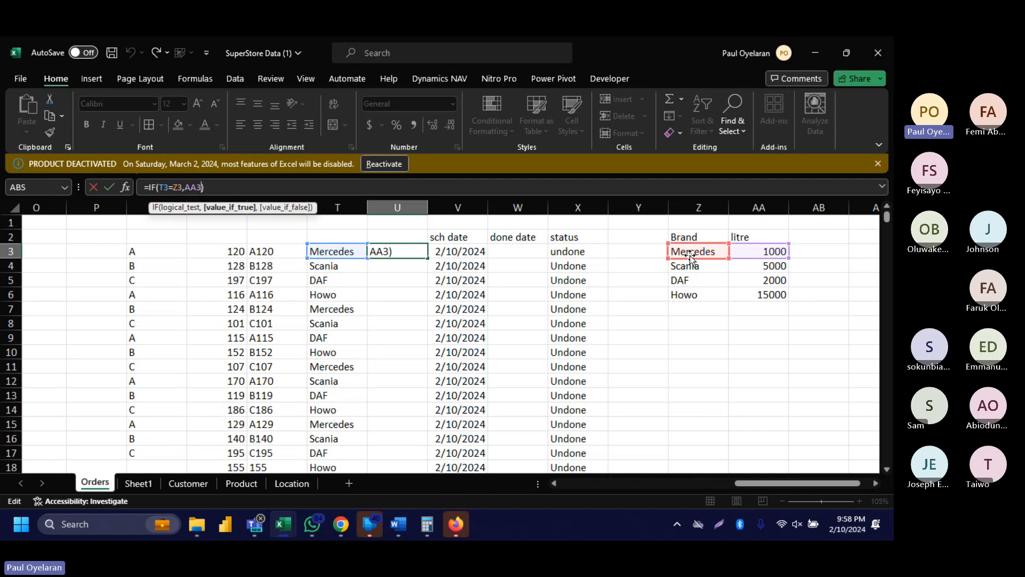
# Nest a second IF in U3 returning AA4 when T3 equals Scania in Z4.
pyautogui.write(',ifs')
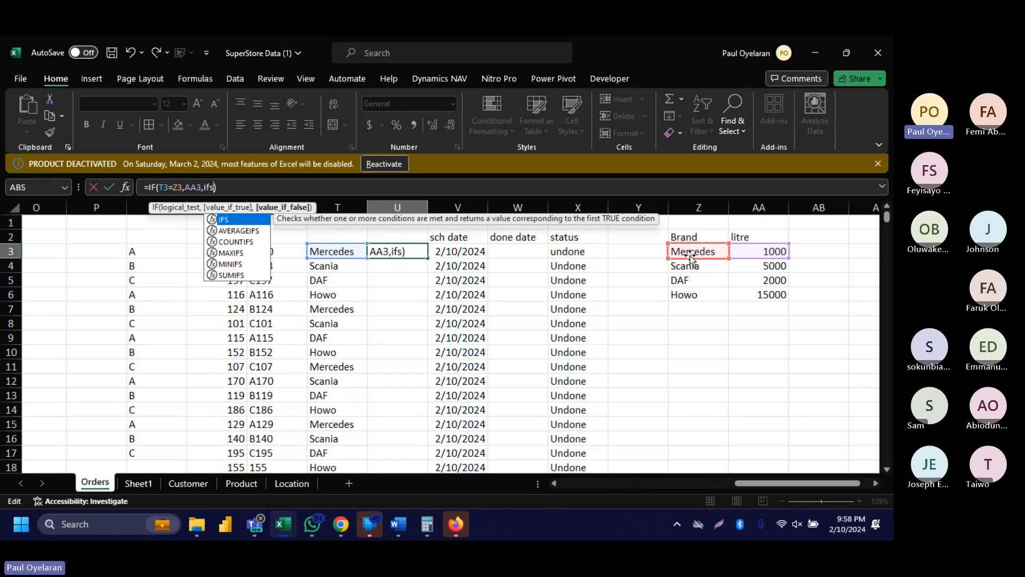
pyautogui.press('Tab')
pyautogui.press('BackSpace')
pyautogui.press('BackSpace')
pyautogui.write('(')
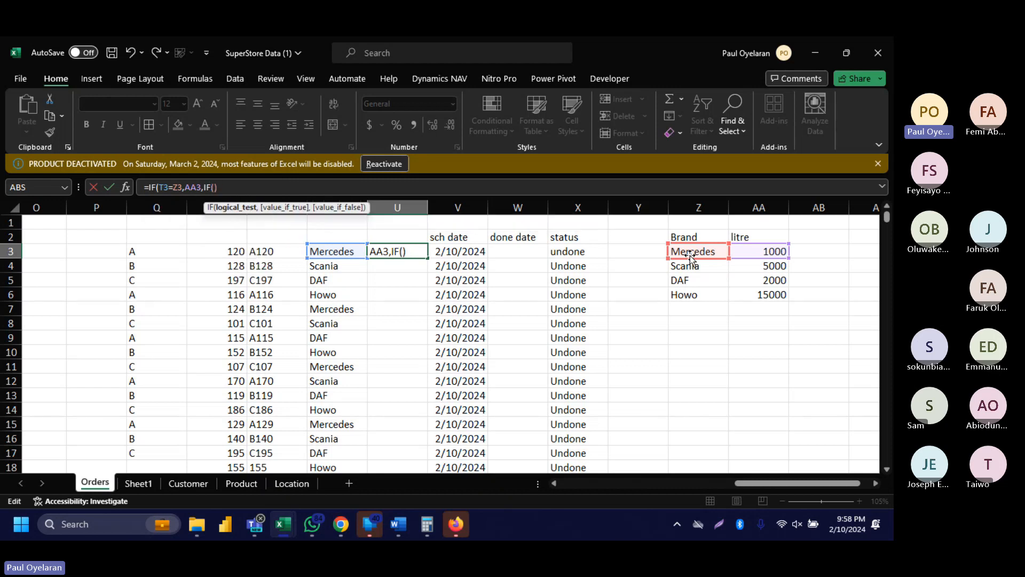
pyautogui.click(347, 251)
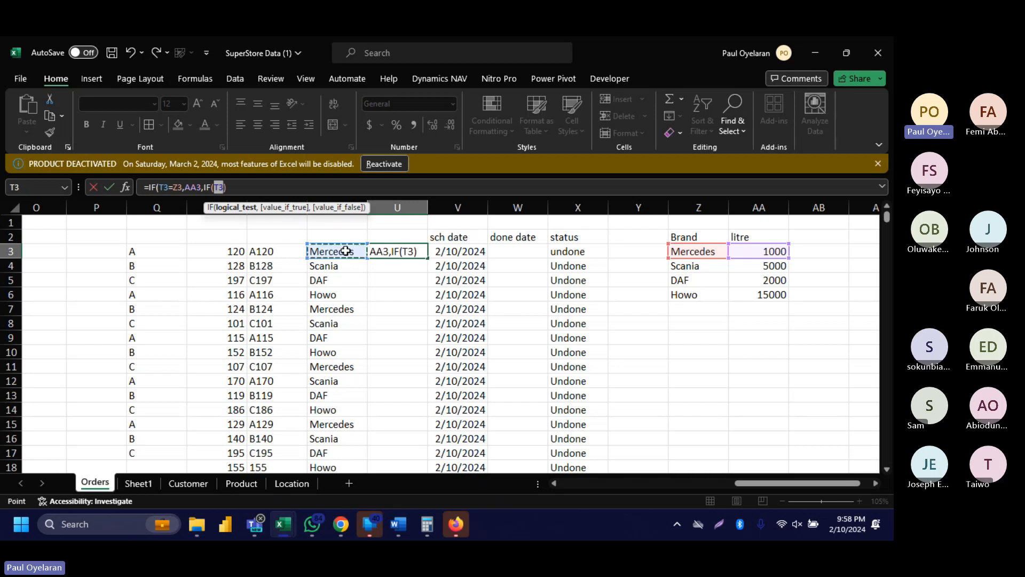
pyautogui.write('=')
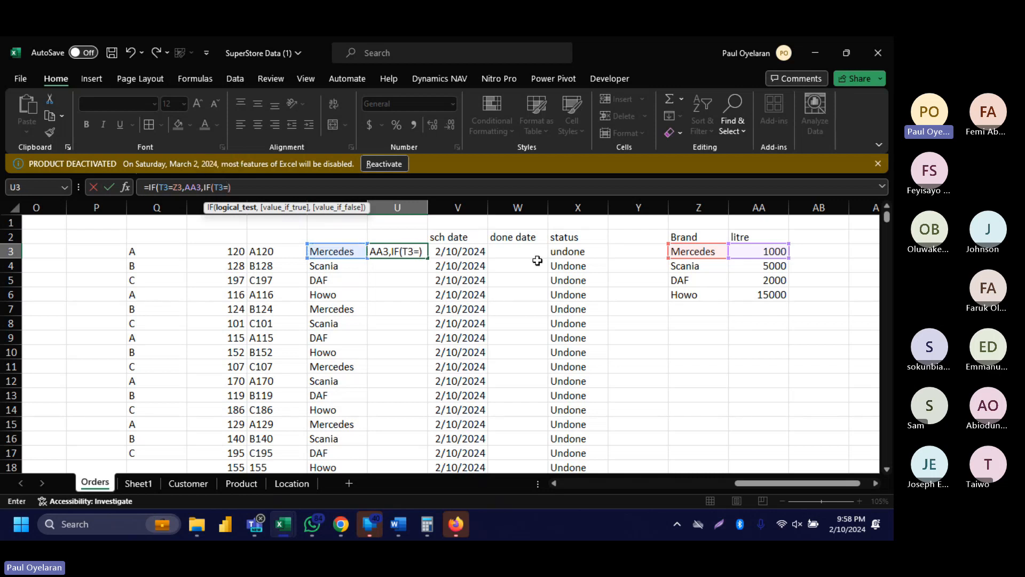
pyautogui.click(704, 266)
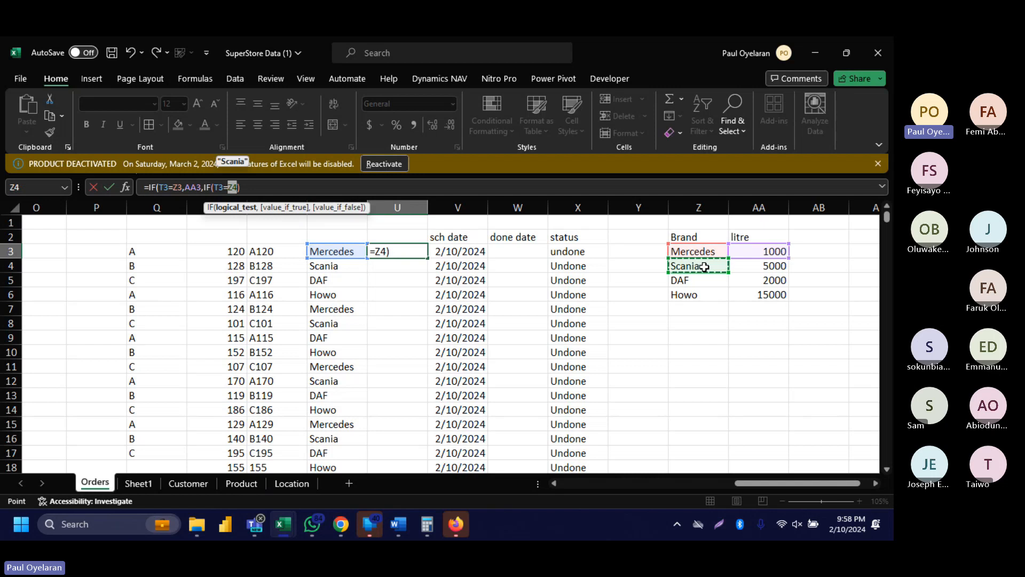
pyautogui.write(',')
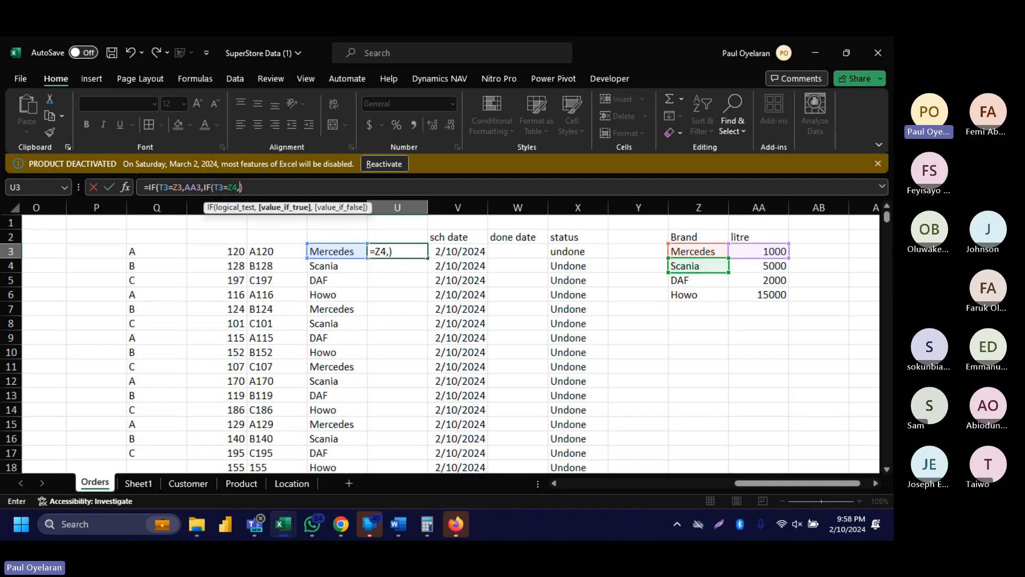
pyautogui.click(768, 266)
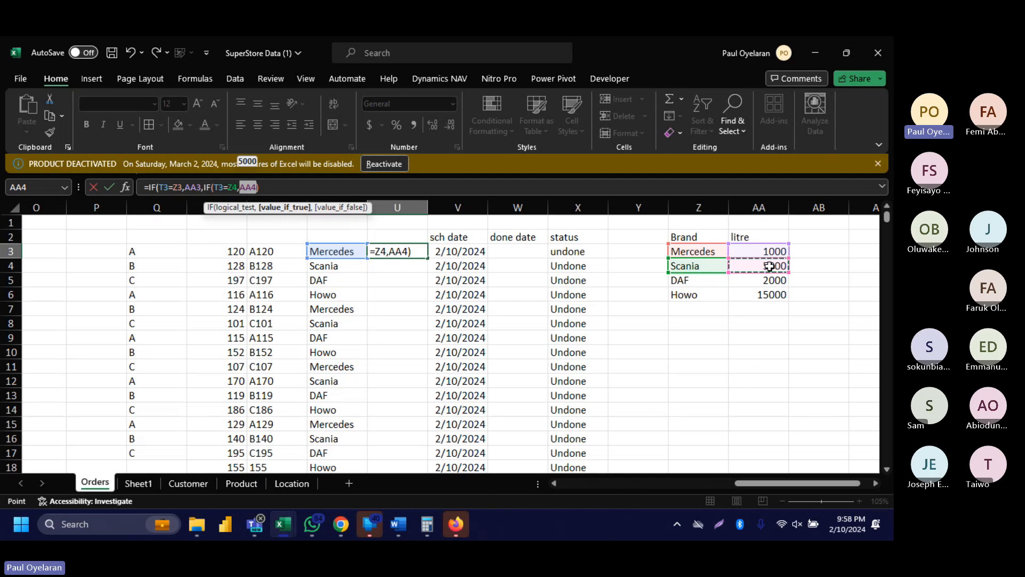
# Nest a third IF returning DAF's litres from AA5 when T3 equals Z5.
pyautogui.write(',')
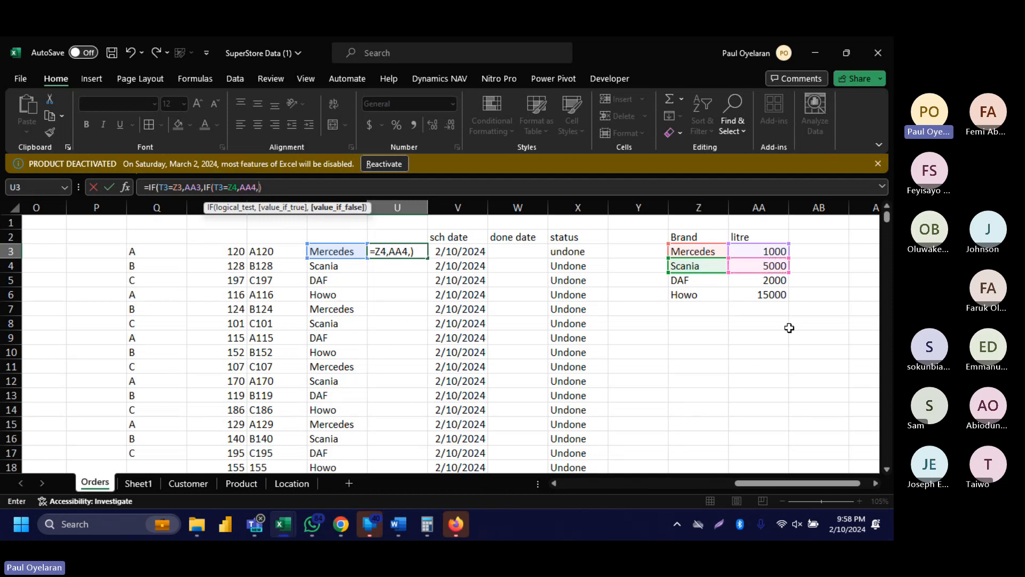
pyautogui.write('if')
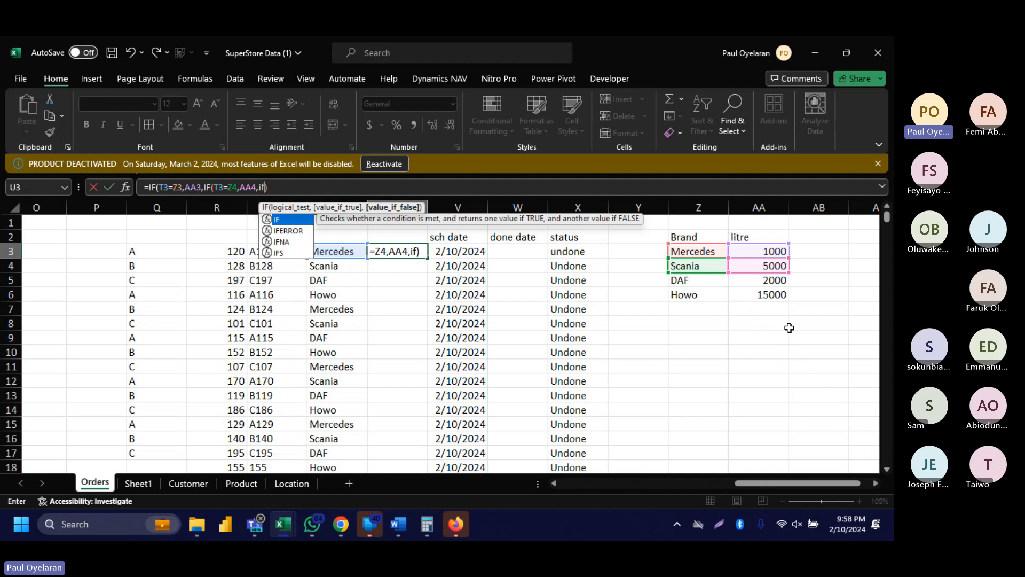
pyautogui.press('Tab')
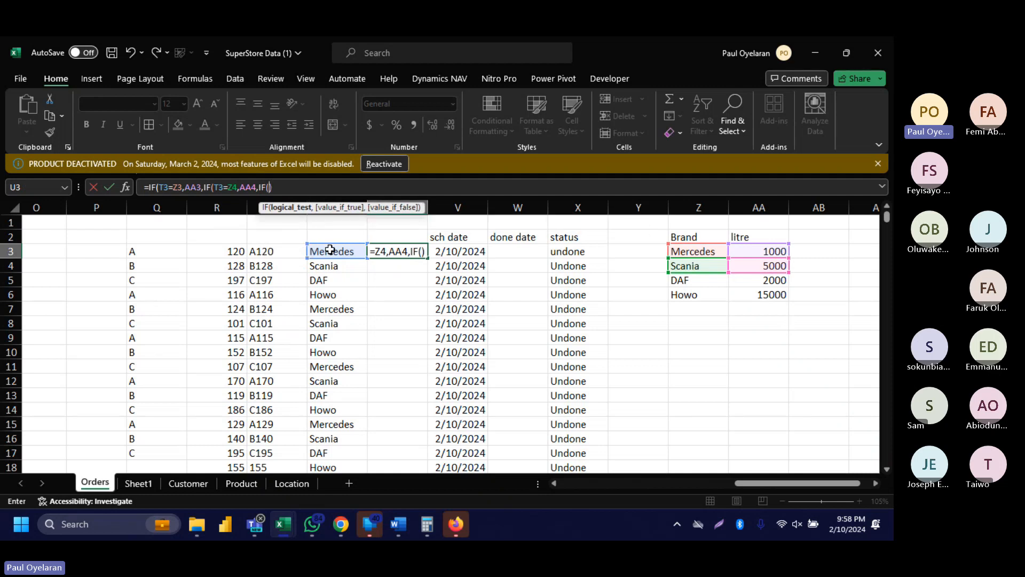
pyautogui.click(331, 250)
pyautogui.write('=')
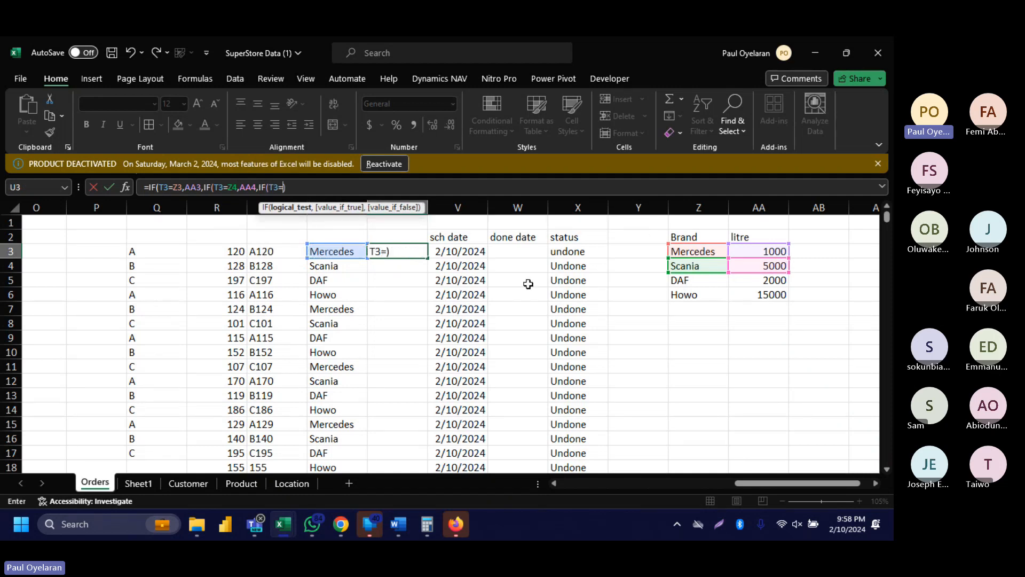
pyautogui.click(705, 281)
pyautogui.write(',')
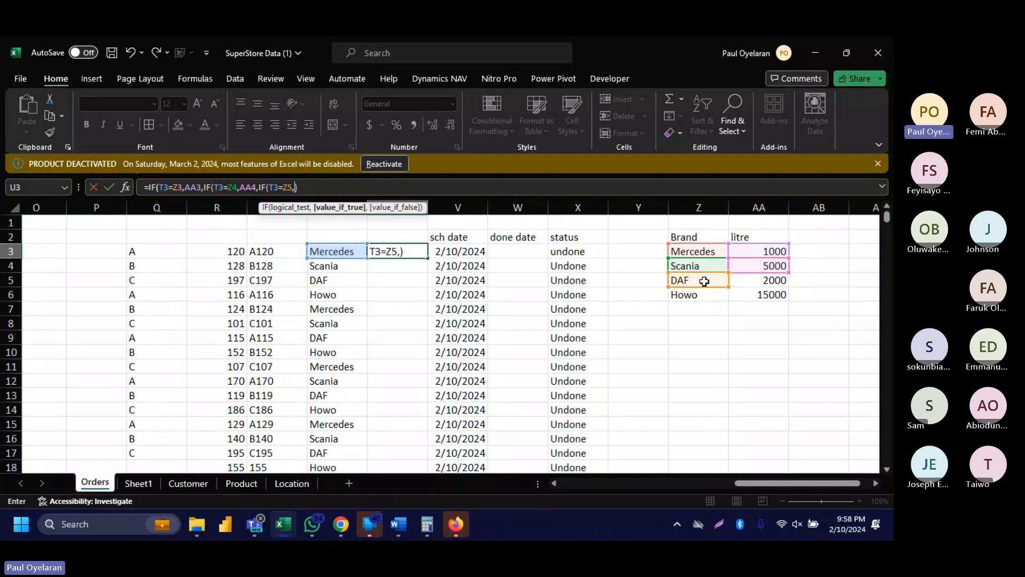
pyautogui.click(779, 281)
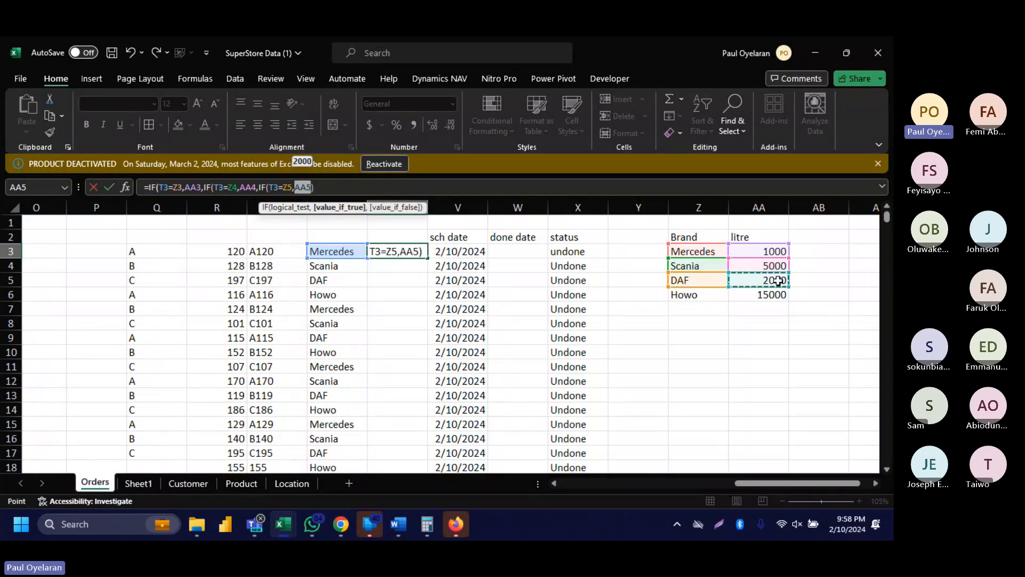
# Nest a fourth IF returning Howo's litres from AA6 when T3 equals Z6.
pyautogui.write(',')
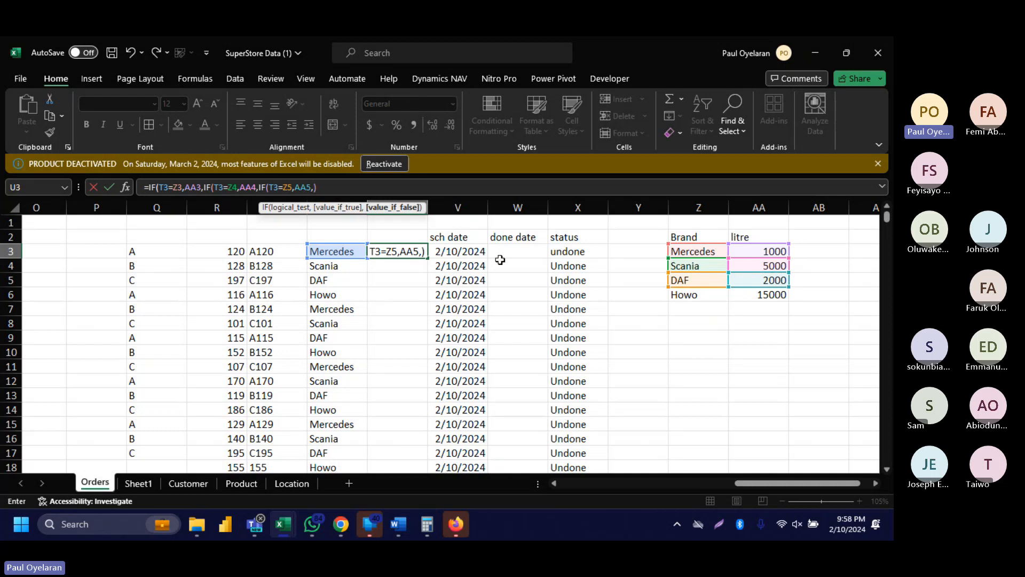
pyautogui.write('if')
pyautogui.press('Tab')
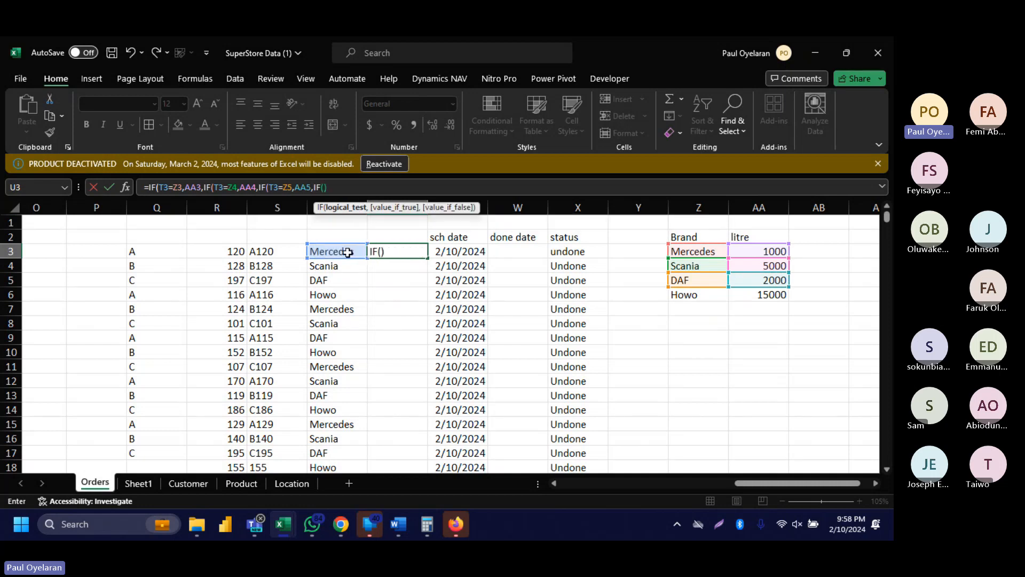
pyautogui.click(326, 251)
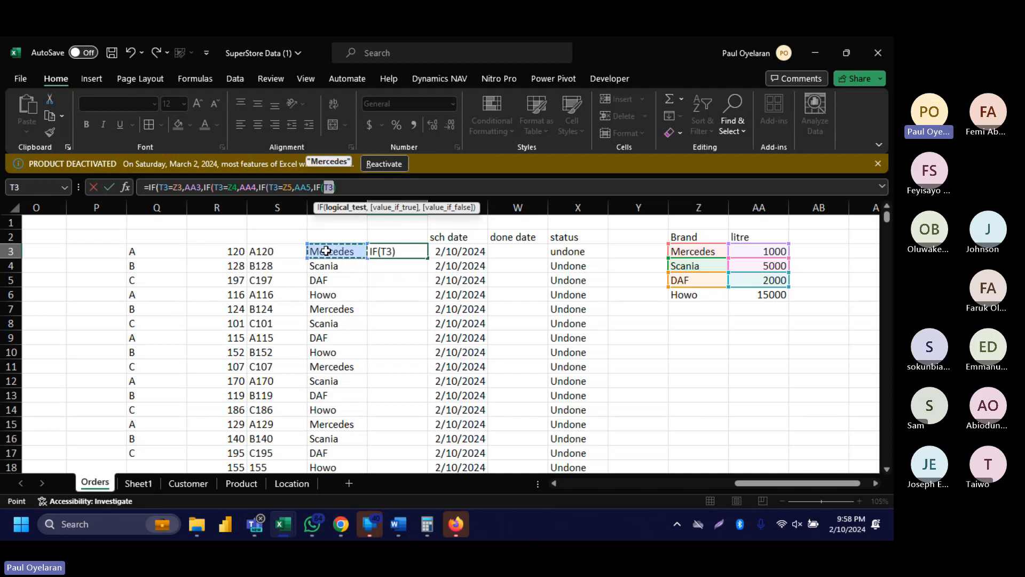
pyautogui.write('=')
pyautogui.click(713, 293)
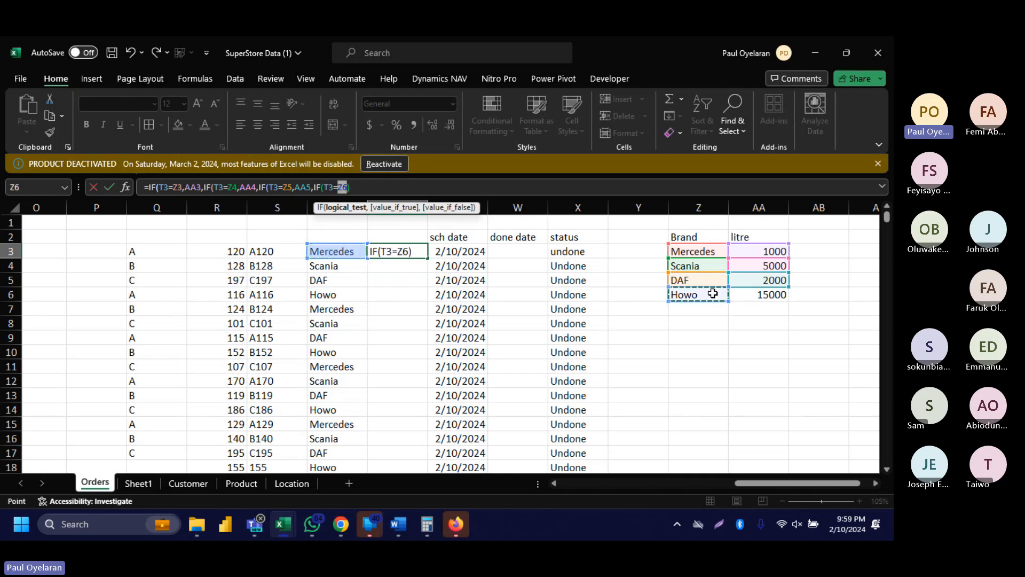
pyautogui.write(',')
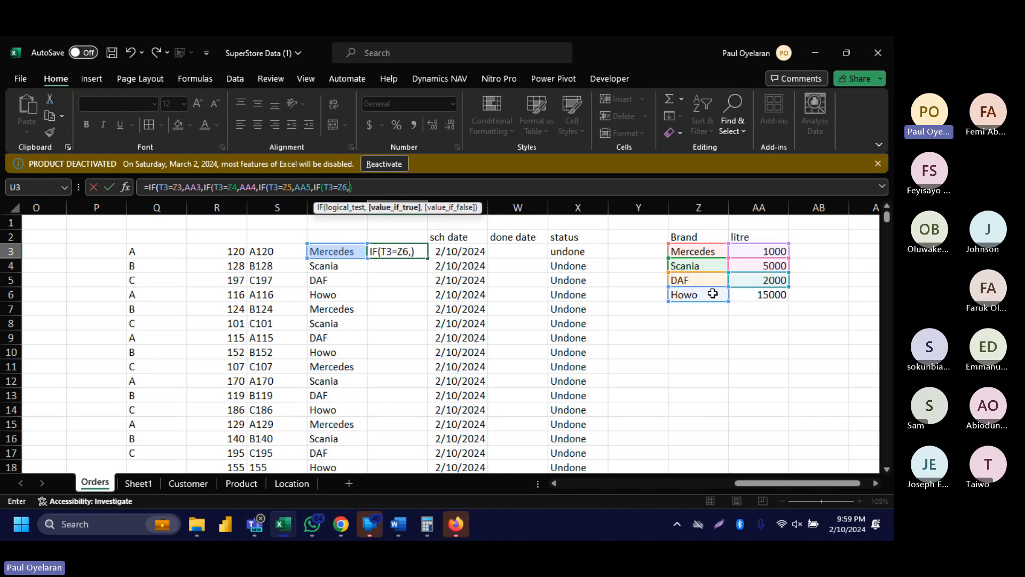
pyautogui.click(762, 293)
# Commit the nested IF with Excel's closing-parenthesis correction and fill U3 down to U18.
pyautogui.press('Return')
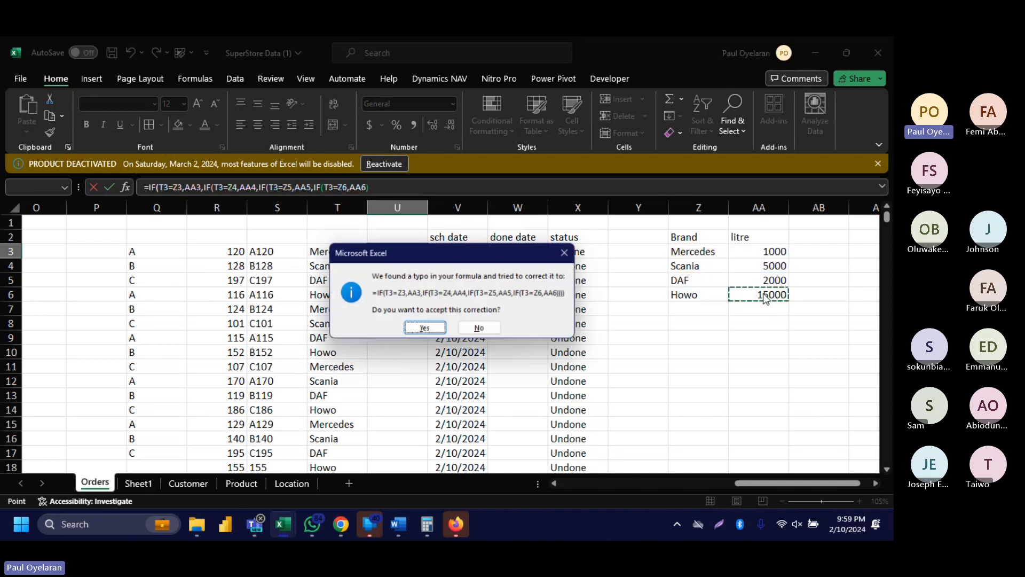
pyautogui.press('Return')
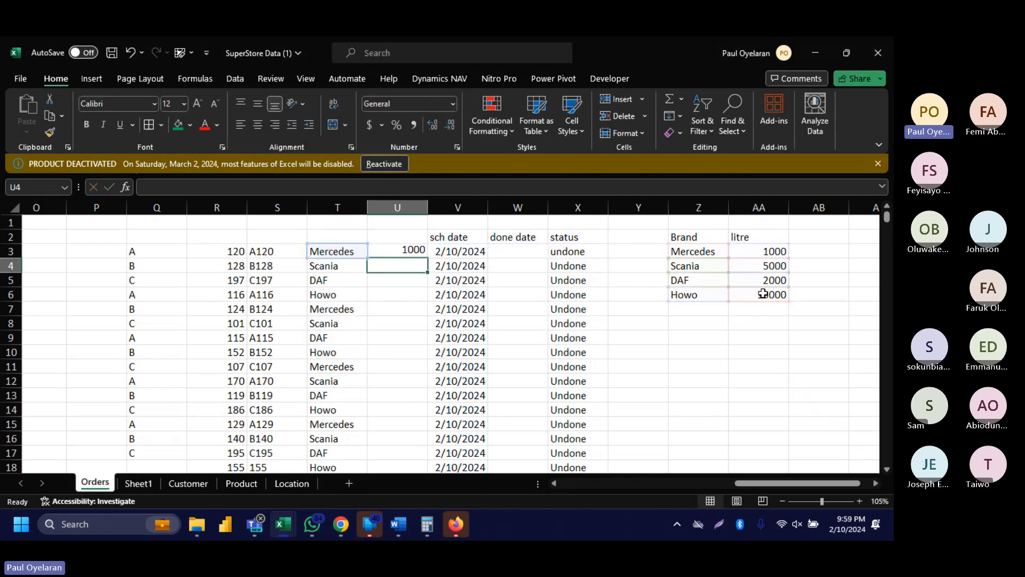
pyautogui.click(413, 251)
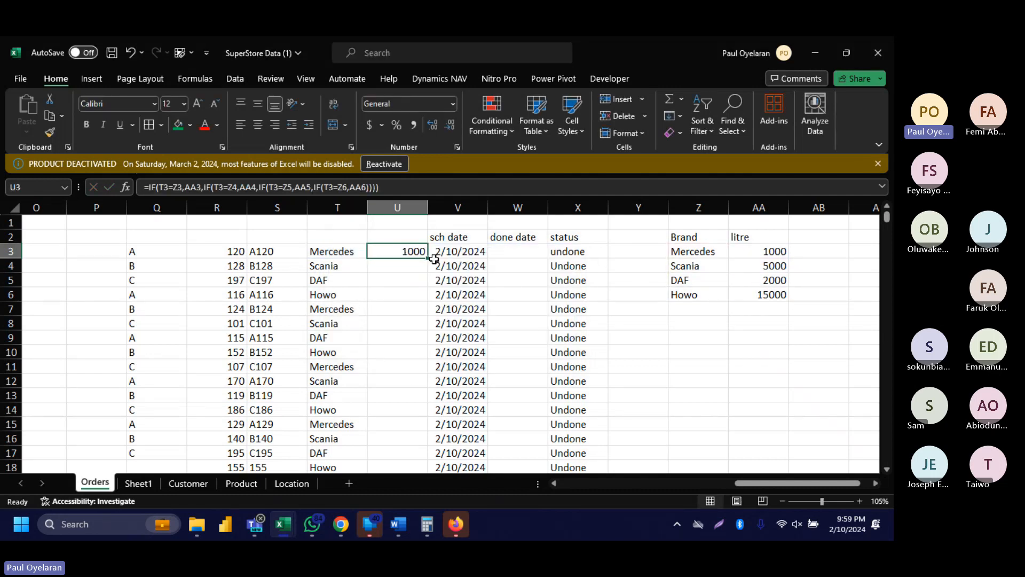
pyautogui.moveTo(425, 257); pyautogui.dragTo(378, 358)
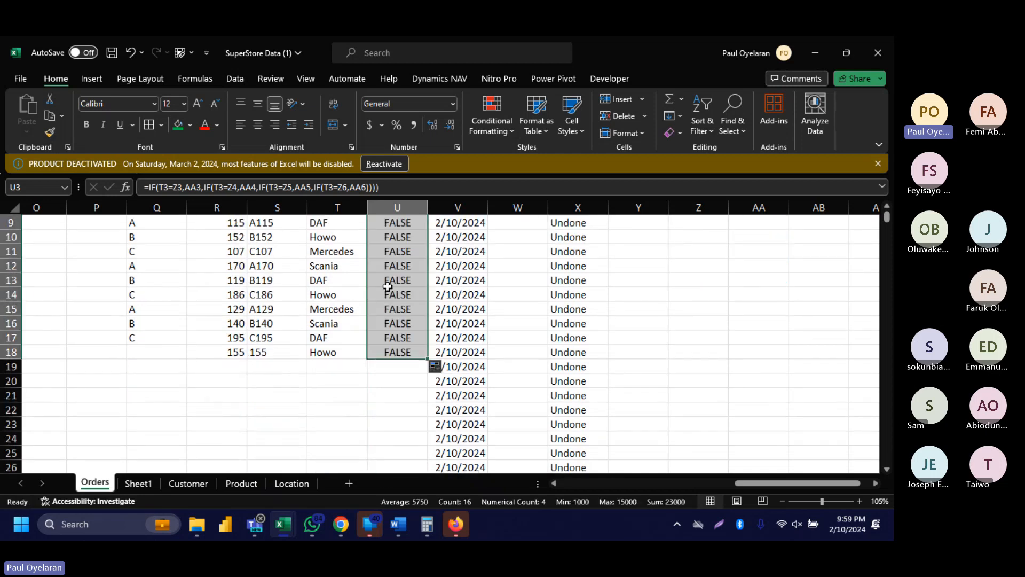
# Inspect U6's shifted references against the Howo entry in Z6, then return to U3.
pyautogui.scroll(3, 393, 279)
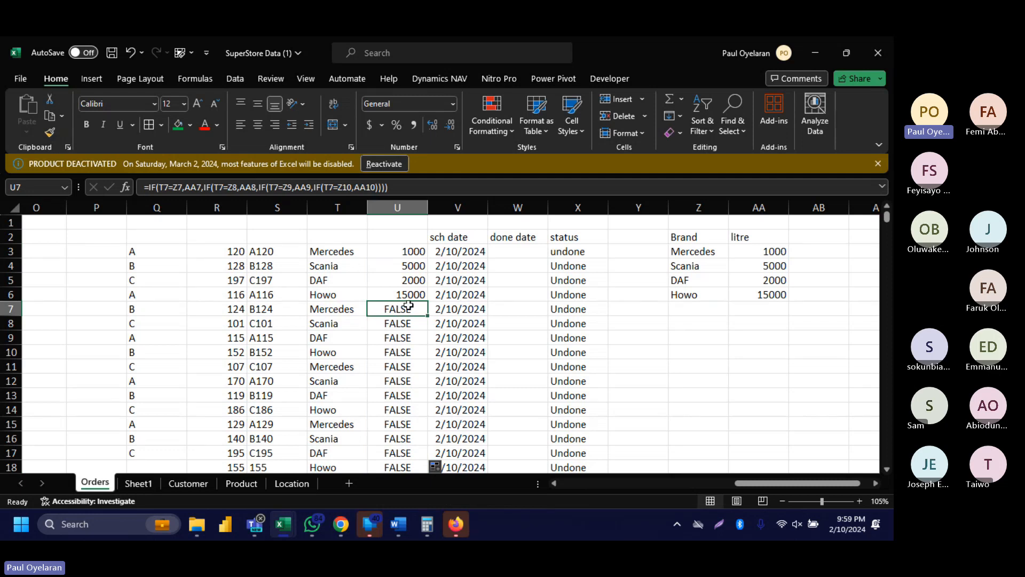
pyautogui.click(413, 296)
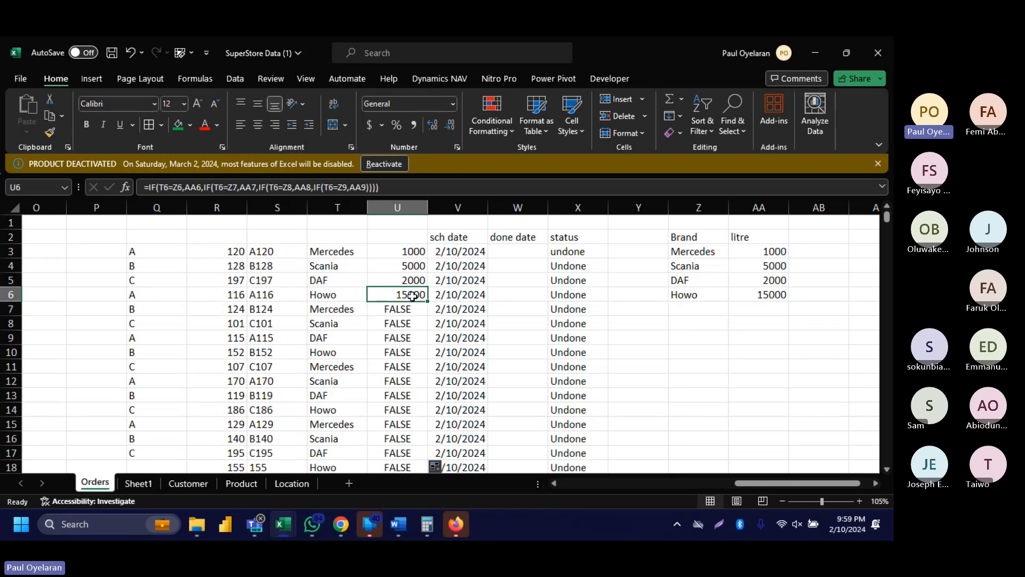
pyautogui.click(706, 295)
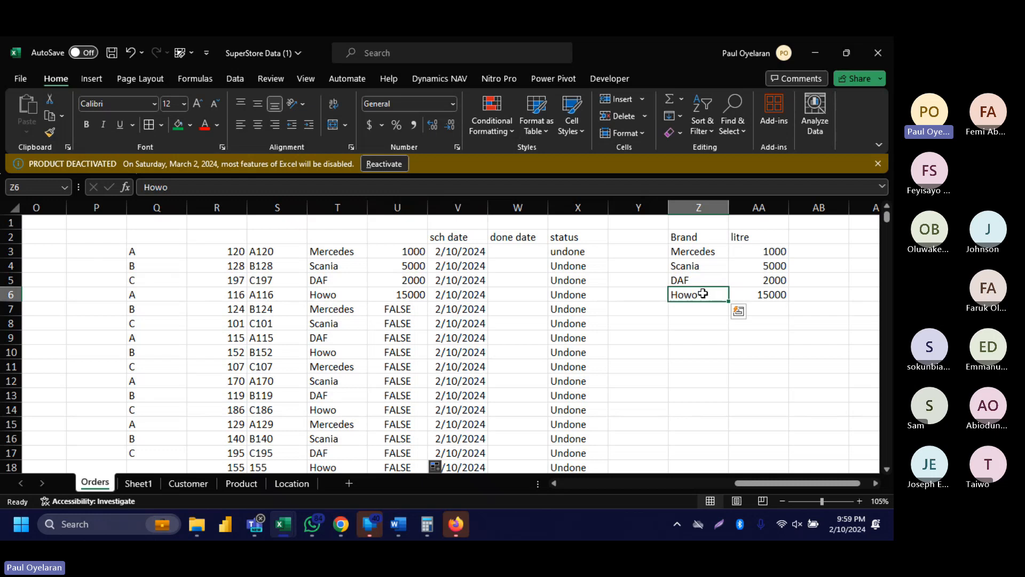
pyautogui.click(412, 252)
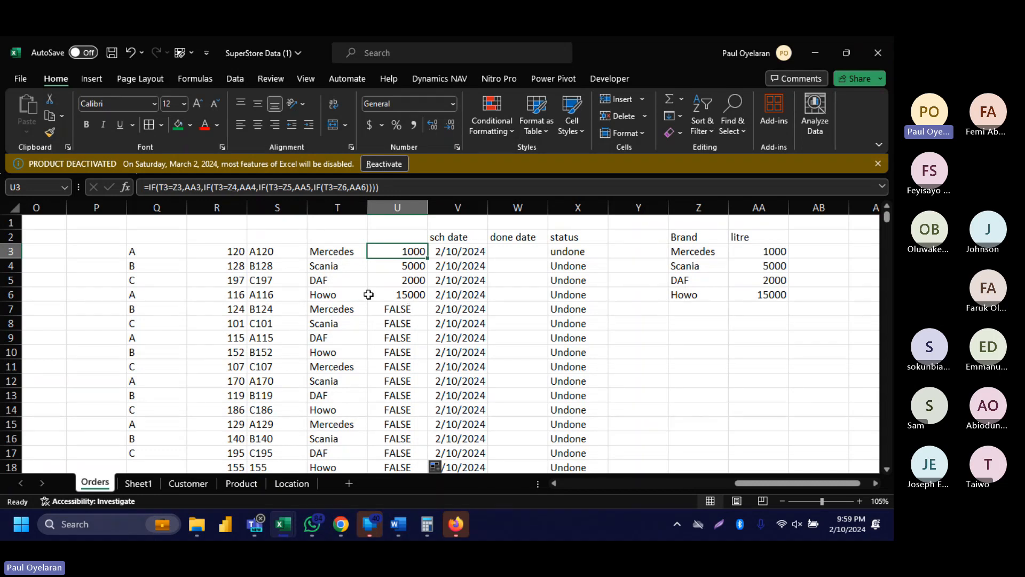
# Lock Z3, Z4, Z5 and Z6 in U3's formula as $Z$3–$Z$6 using F4.
pyautogui.doubleClick(174, 186)
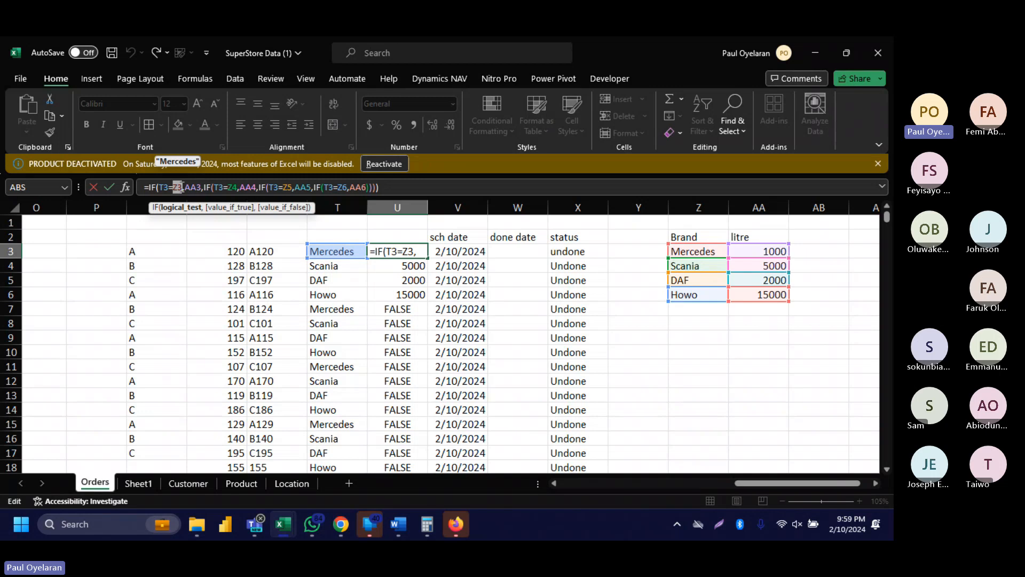
pyautogui.press('F4')
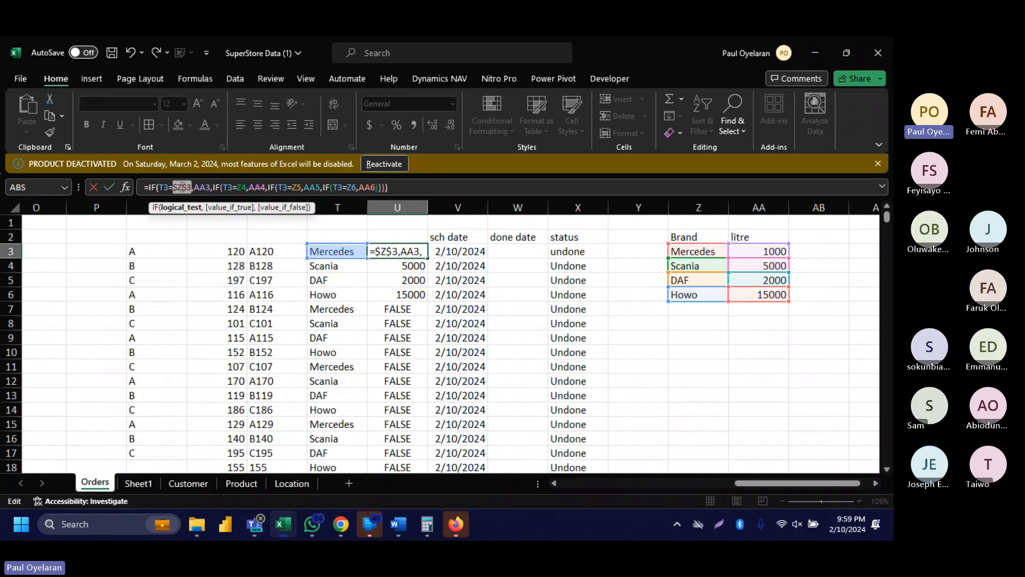
pyautogui.doubleClick(239, 187)
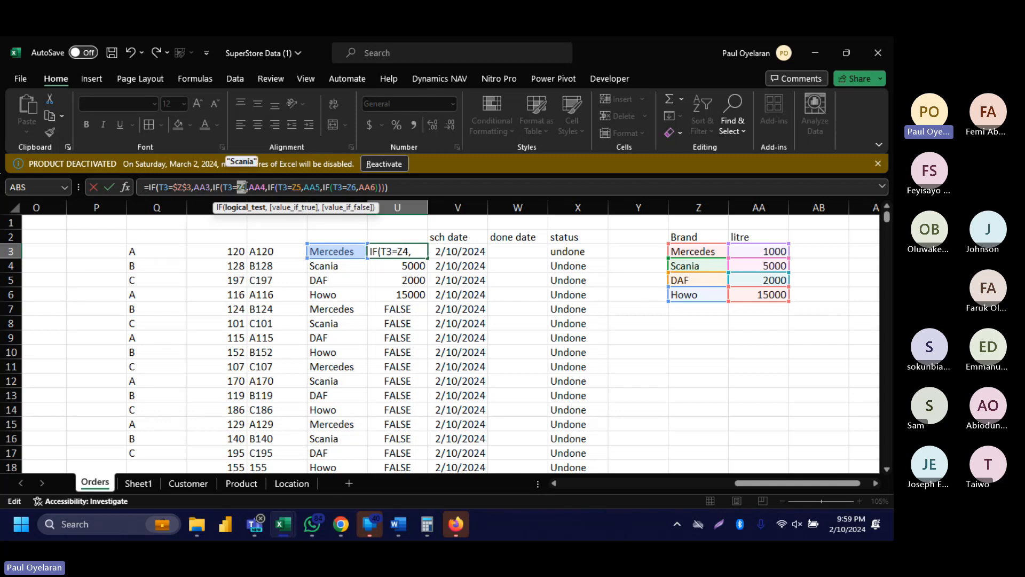
pyautogui.press('F4')
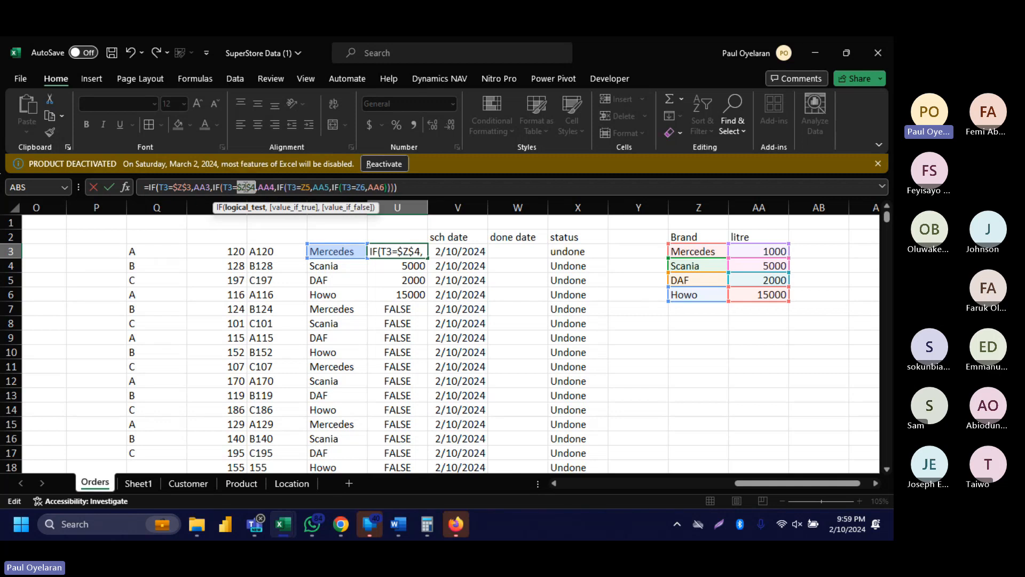
pyautogui.click(301, 187)
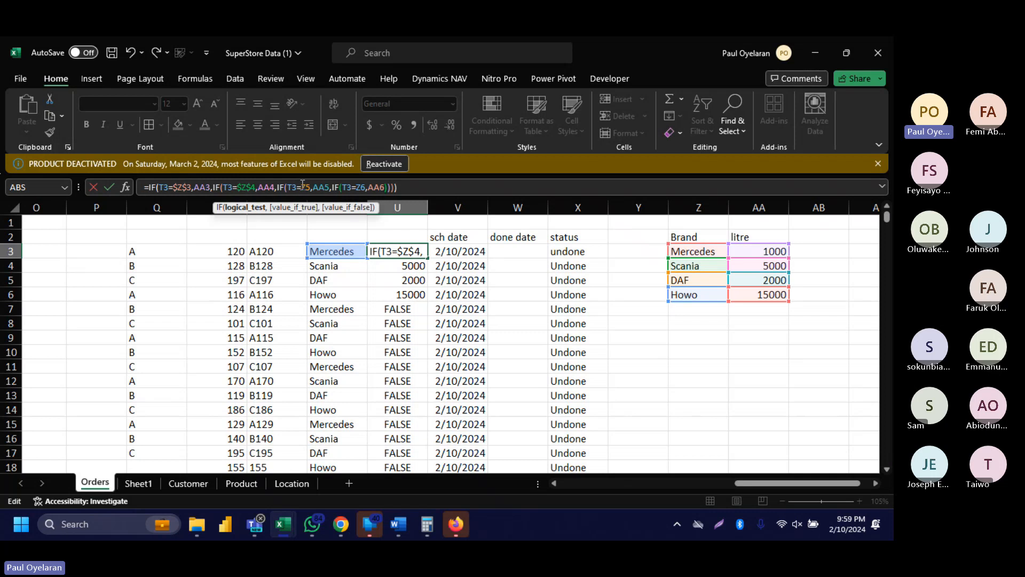
pyautogui.moveTo(302, 187); pyautogui.dragTo(311, 187)
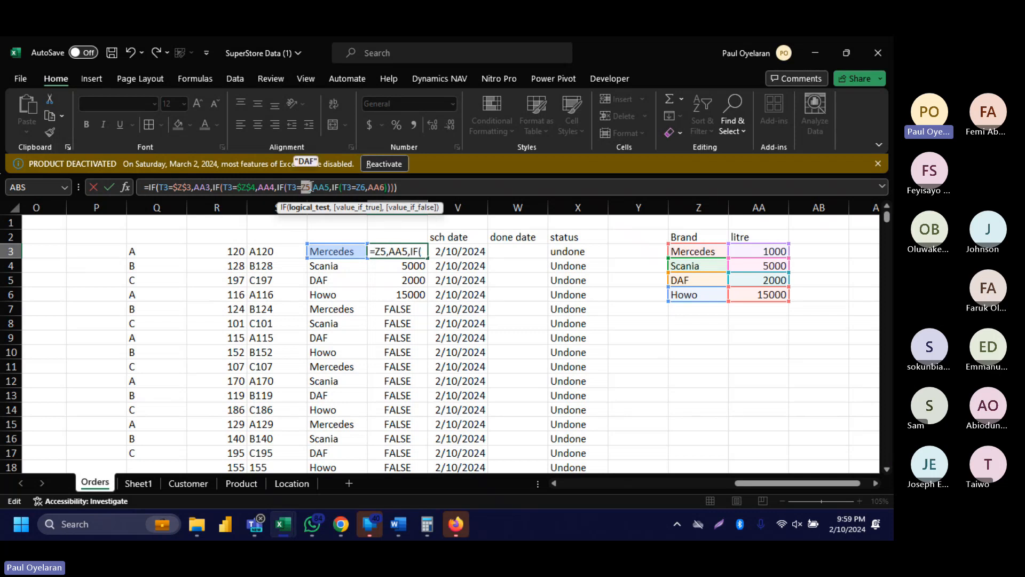
pyautogui.press('F4')
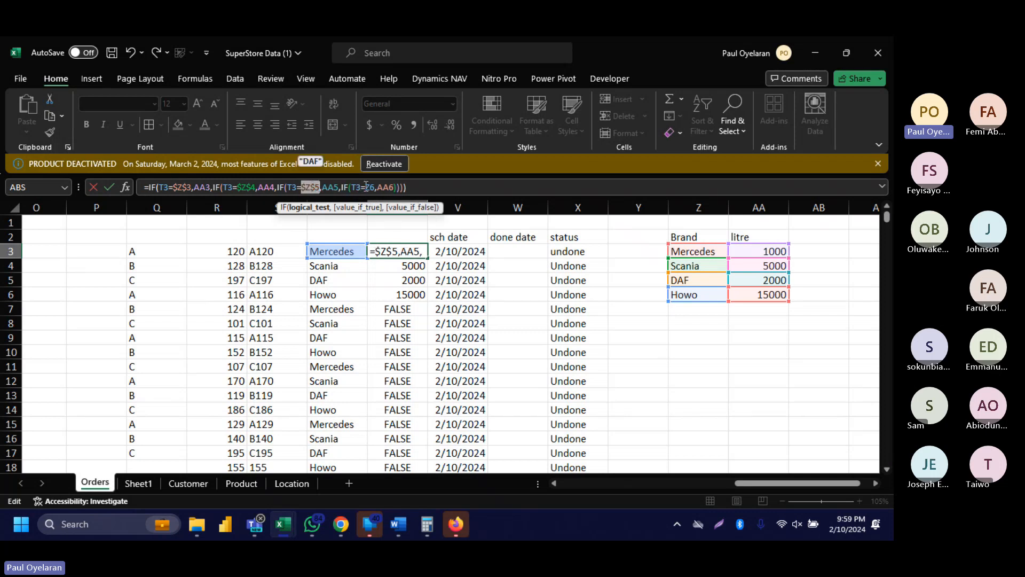
pyautogui.moveTo(365, 187); pyautogui.dragTo(375, 187)
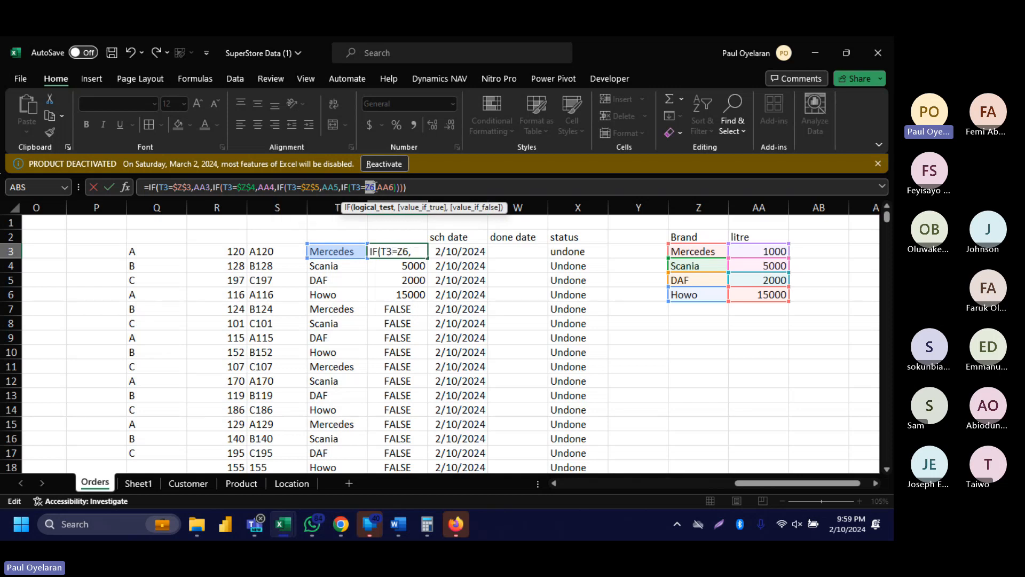
pyautogui.press('F4')
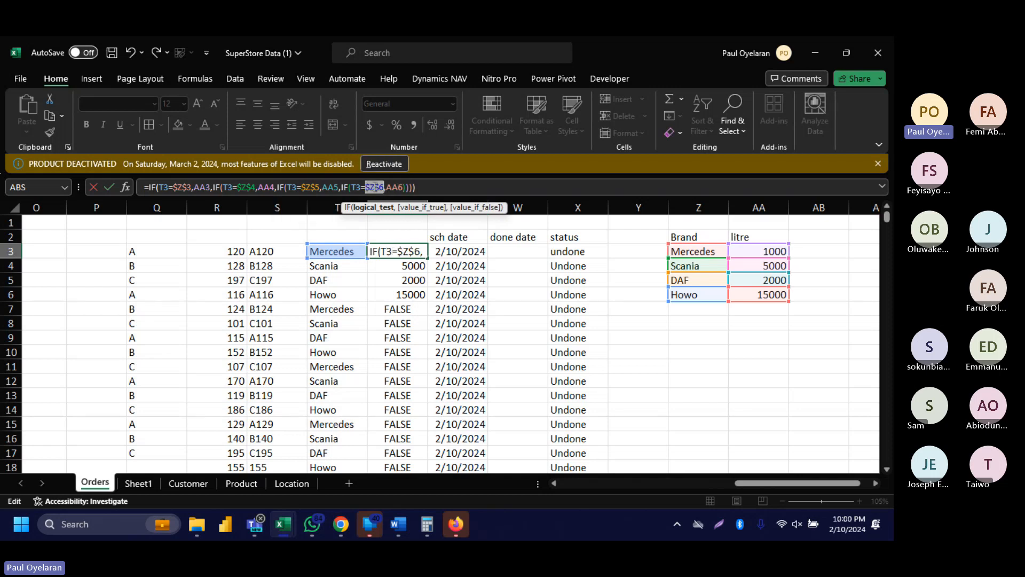
pyautogui.press('Return')
pyautogui.click(408, 252)
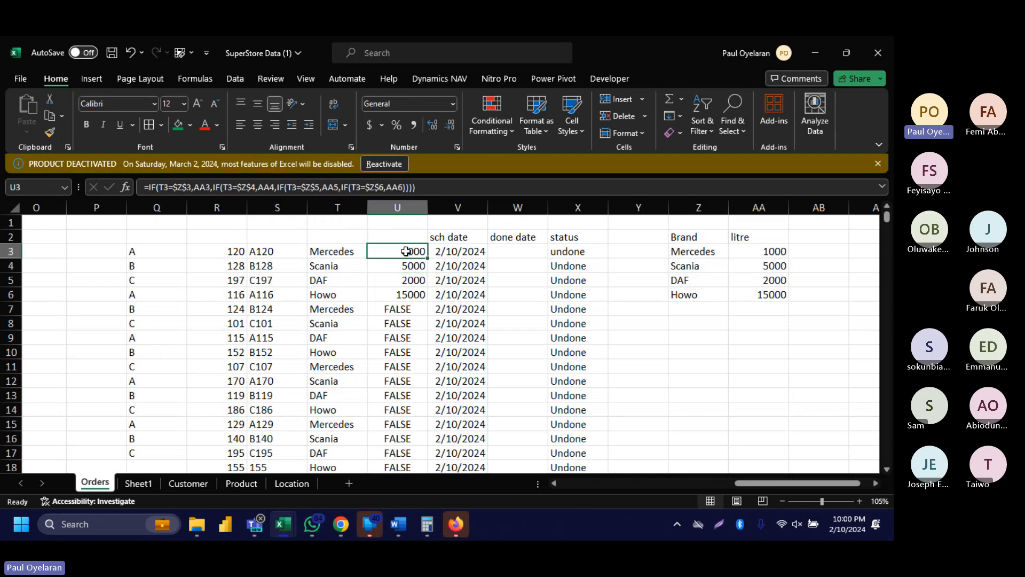
pyautogui.doubleClick(427, 258)
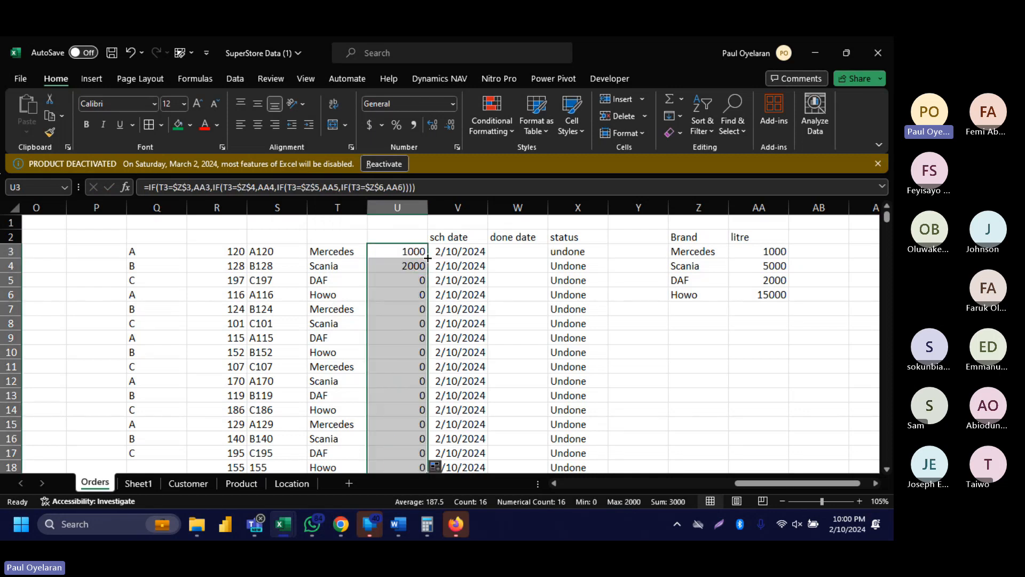
pyautogui.click(415, 252)
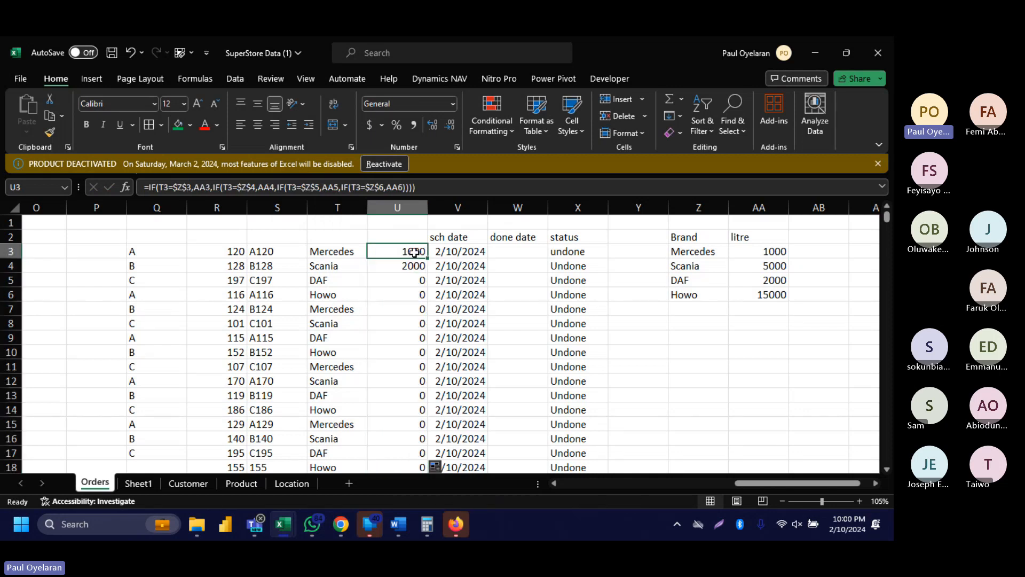
pyautogui.click(404, 293)
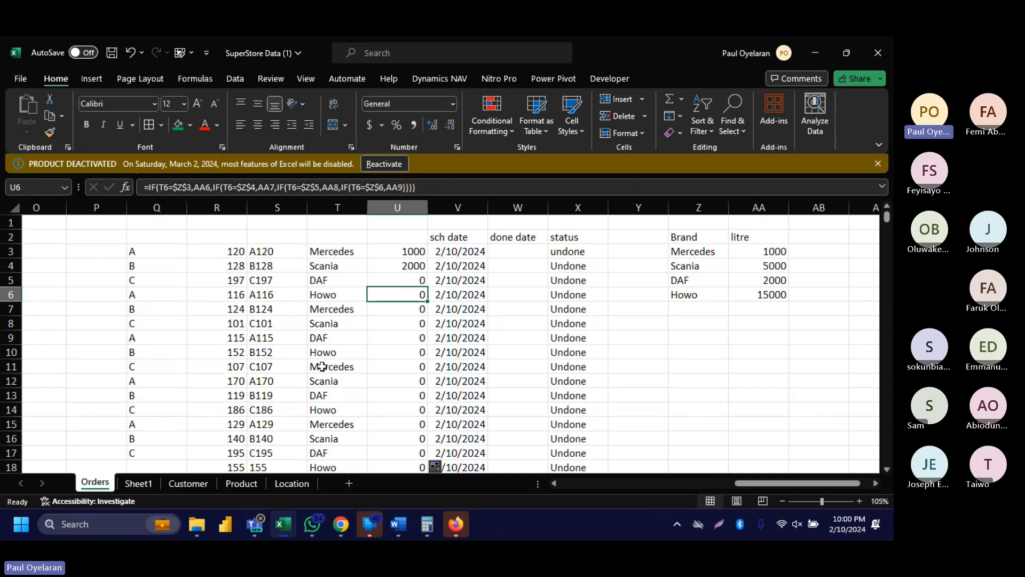
pyautogui.click(416, 252)
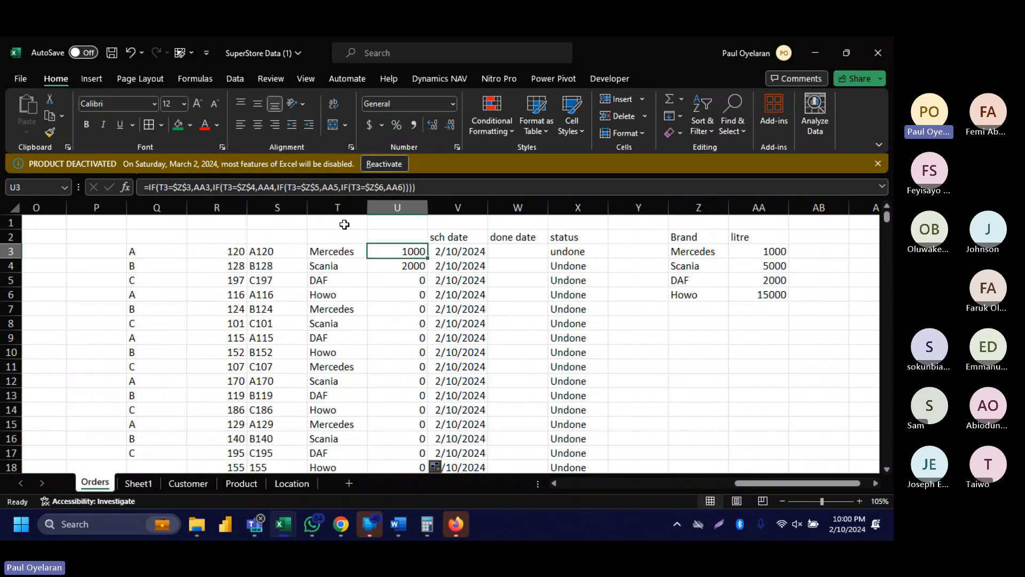
pyautogui.hotkey('ctrl', 'z')
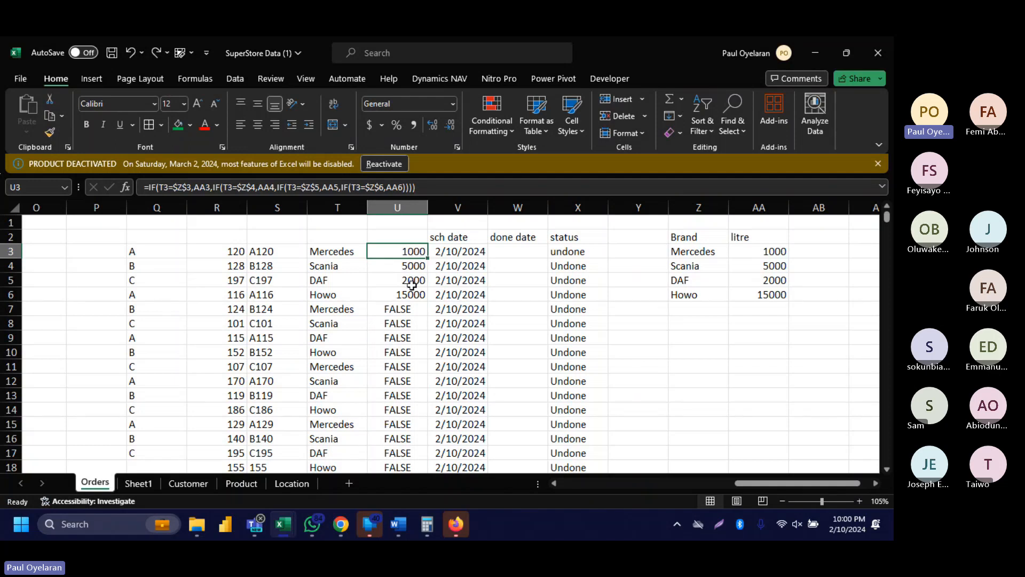
pyautogui.click(406, 306)
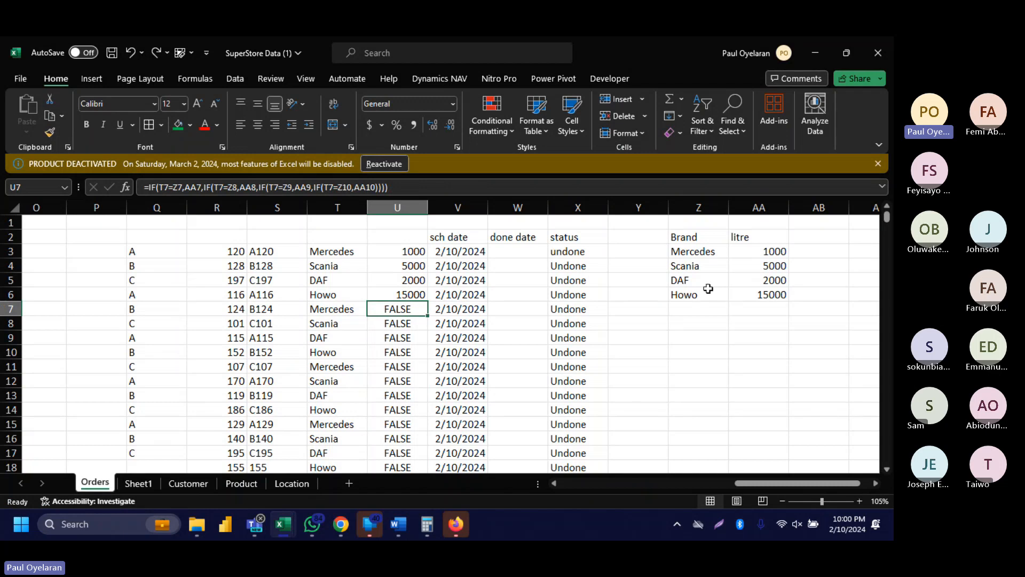
pyautogui.moveTo(692, 307); pyautogui.dragTo(687, 350)
pyautogui.moveTo(401, 251); pyautogui.dragTo(401, 293)
pyautogui.click(399, 308)
pyautogui.click(412, 293)
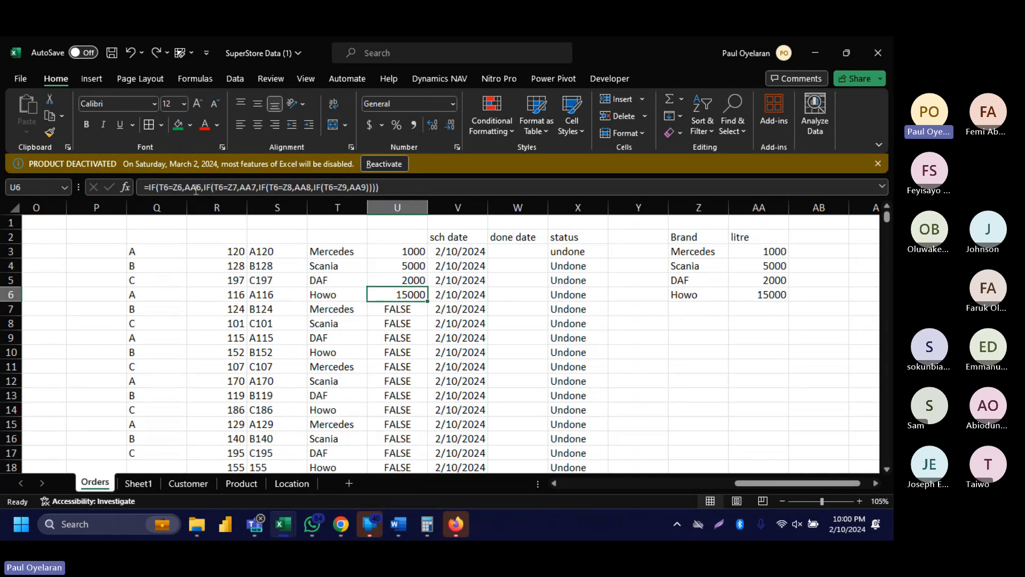
pyautogui.click(390, 310)
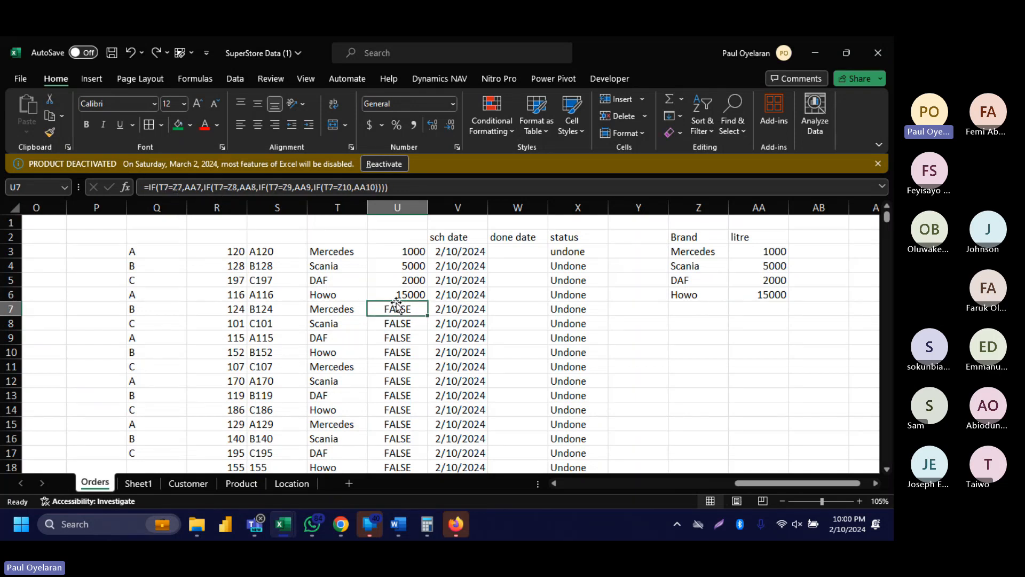
# Make the Z6, Z7 and Z8 references in U6's nested IF absolute.
pyautogui.click(401, 292)
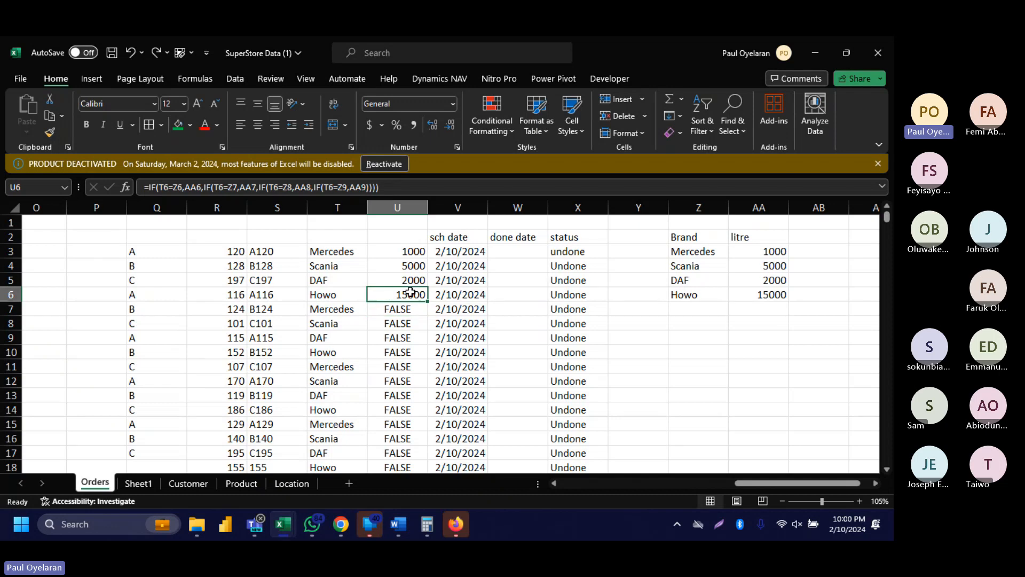
pyautogui.click(176, 186)
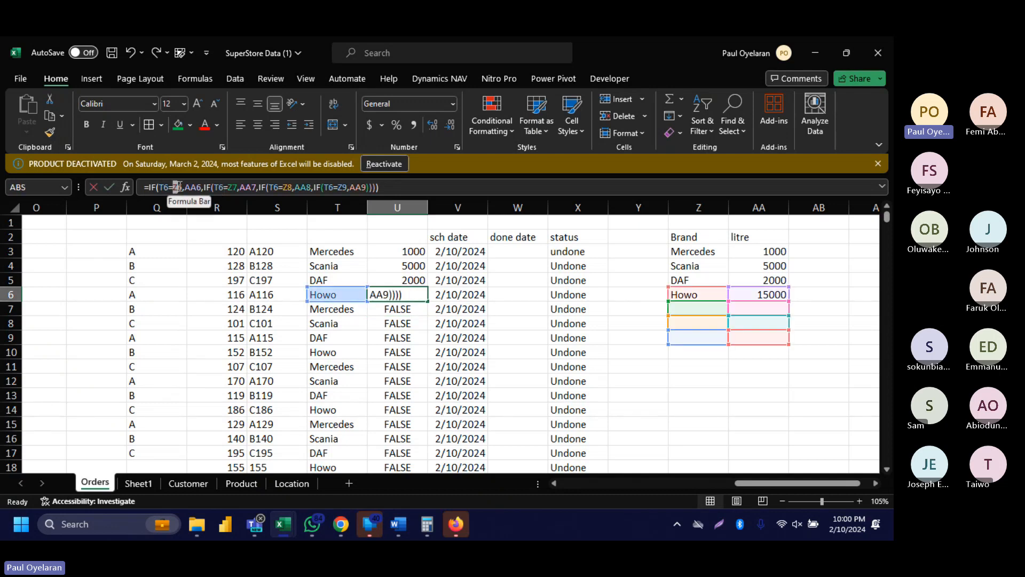
pyautogui.doubleClick(177, 187)
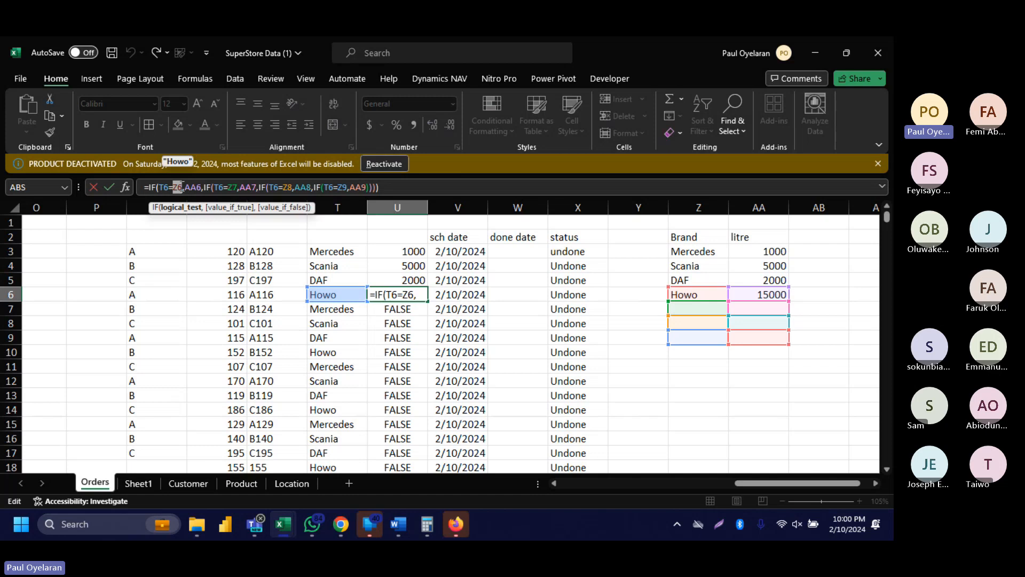
pyautogui.press('F4')
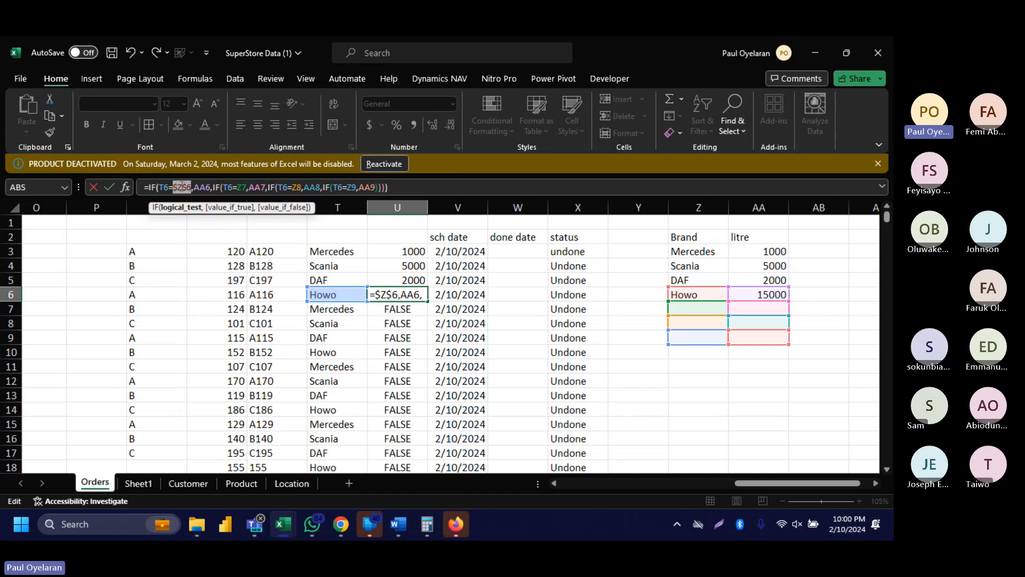
pyautogui.doubleClick(241, 186)
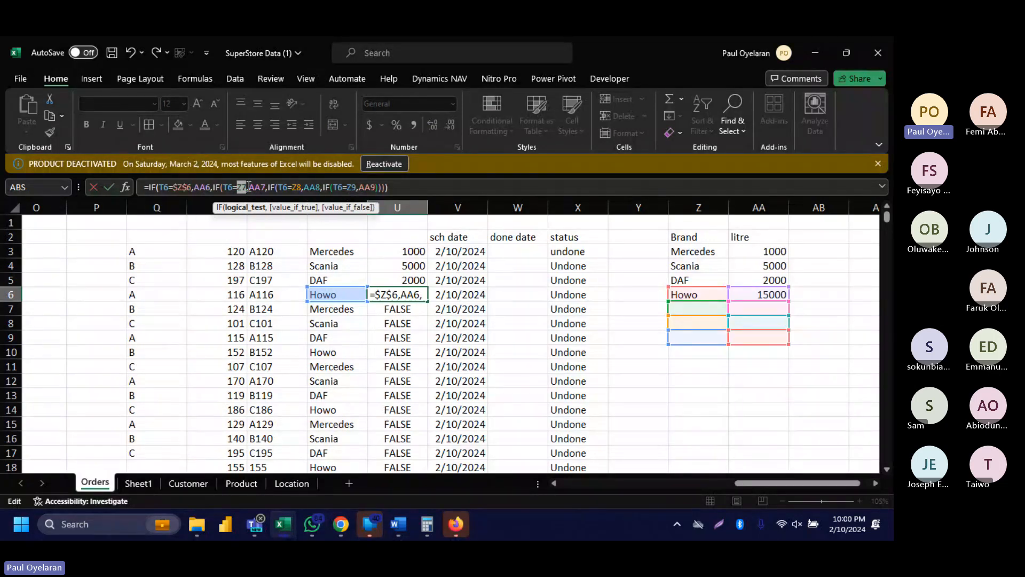
pyautogui.press('F4')
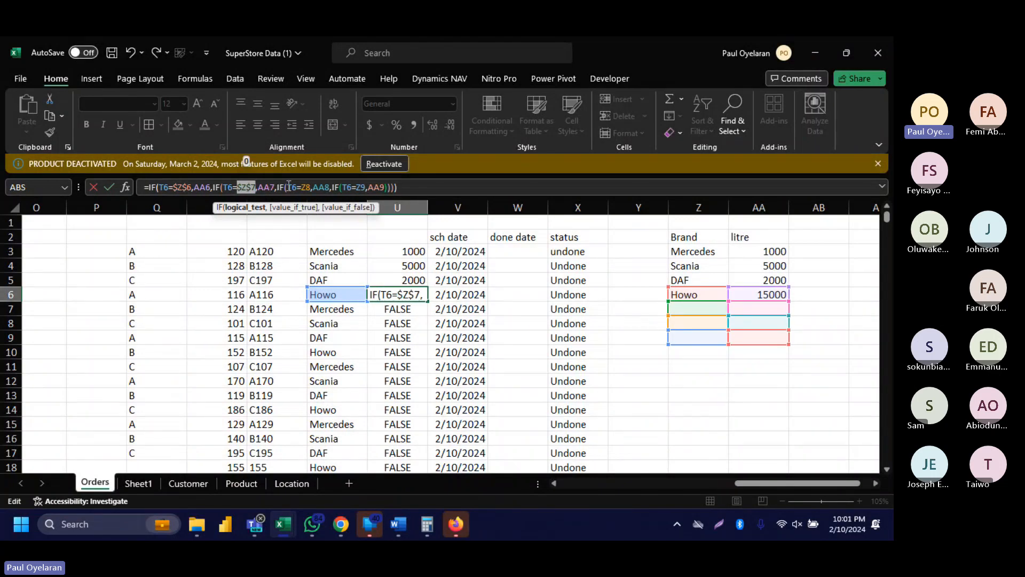
pyautogui.doubleClick(305, 188)
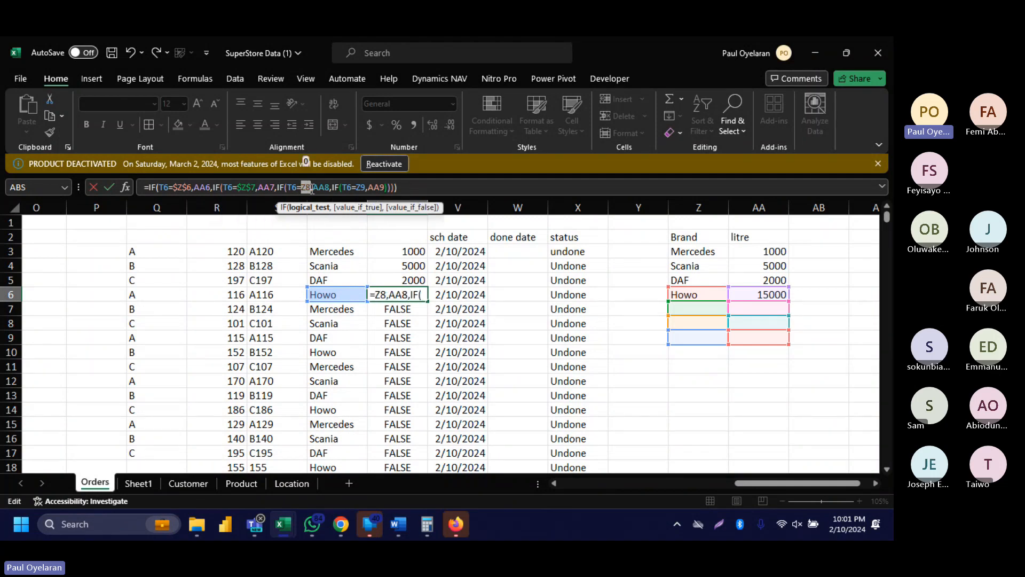
pyautogui.press('F4')
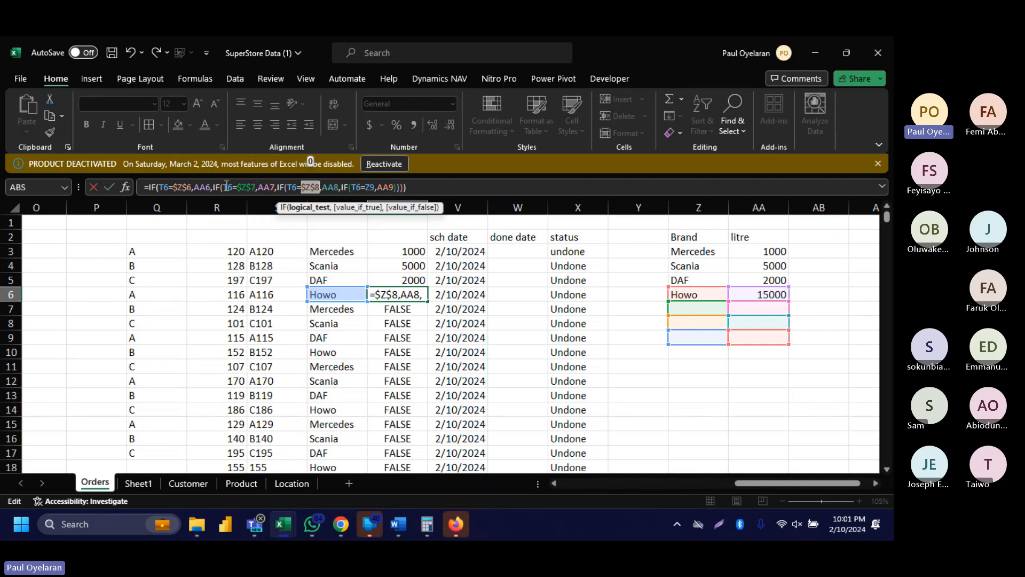
# Make AA6, AA7, AA8, Z9 and AA9 absolute in U6's formula and commit it.
pyautogui.moveTo(194, 187); pyautogui.dragTo(208, 190)
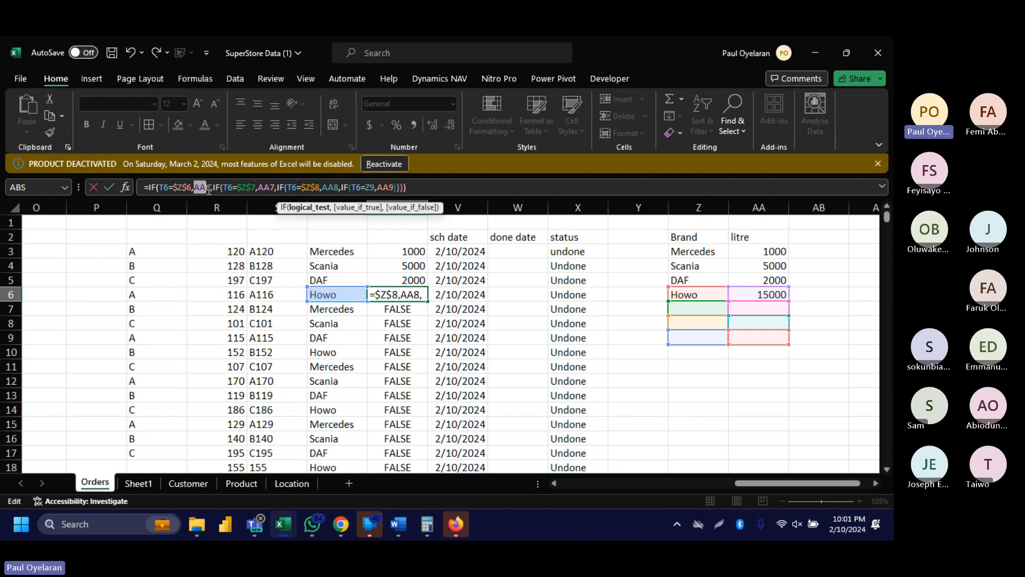
pyautogui.press('F4')
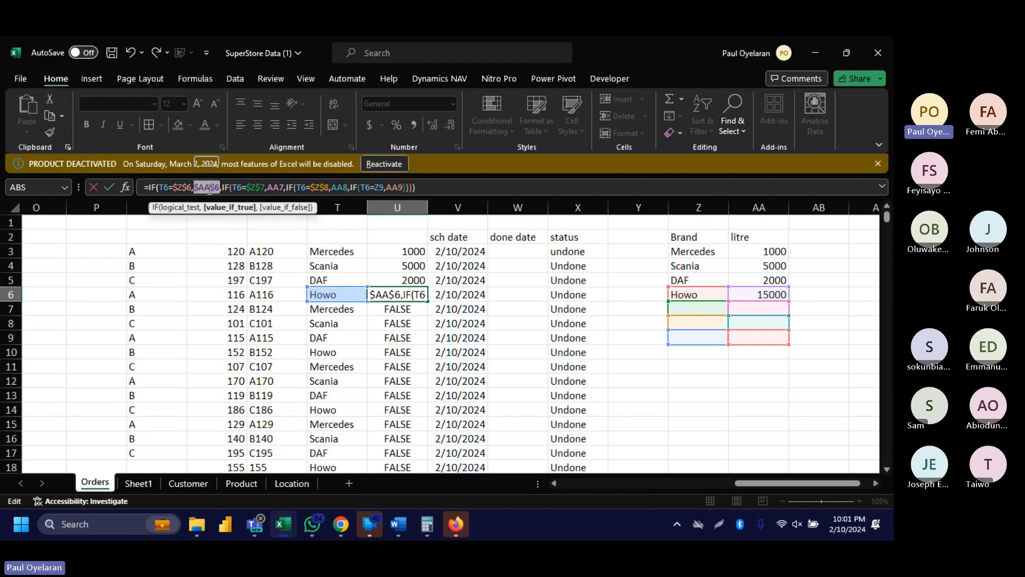
pyautogui.moveTo(268, 186); pyautogui.dragTo(284, 187)
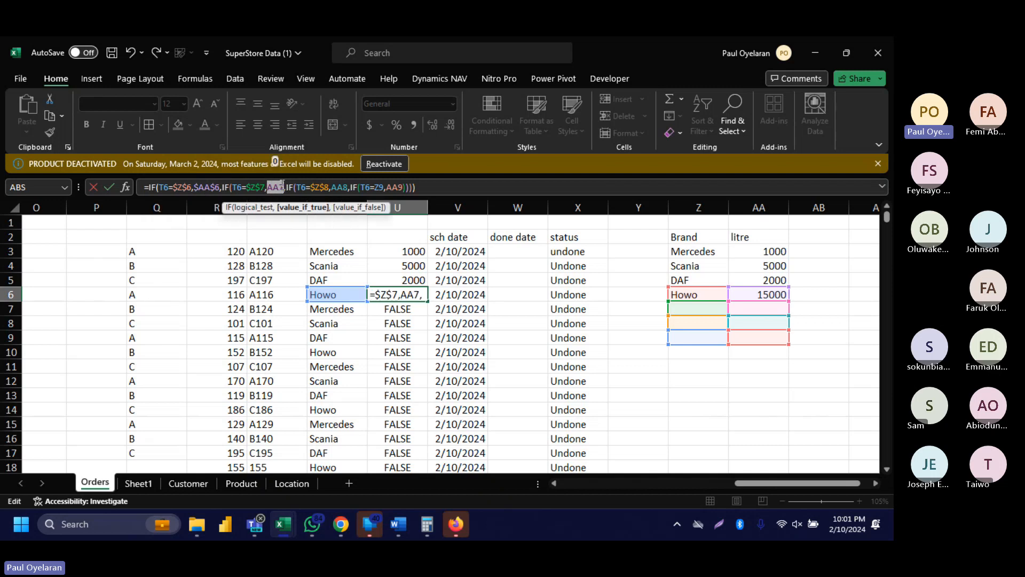
pyautogui.press('F4')
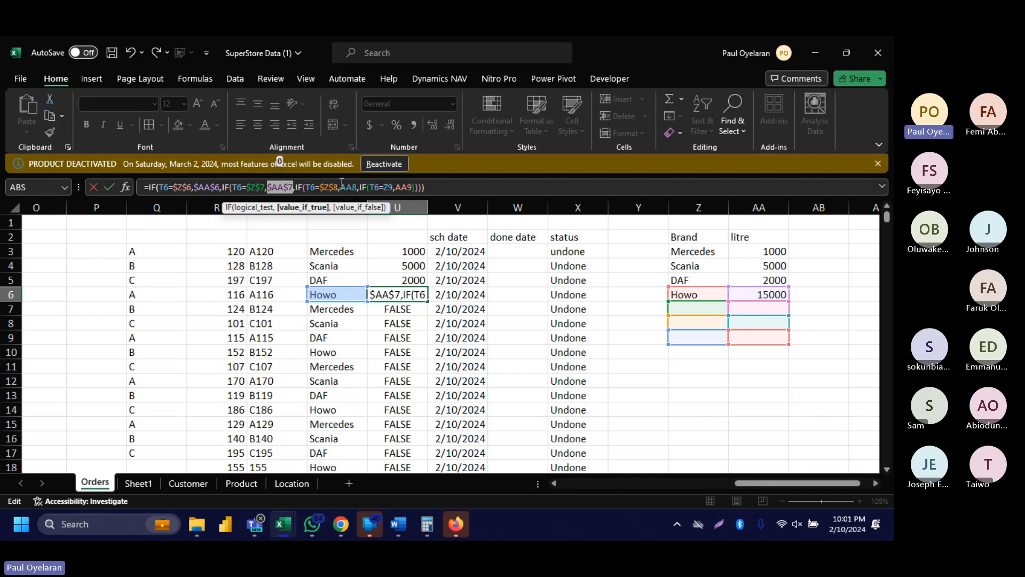
pyautogui.moveTo(340, 188); pyautogui.dragTo(358, 186)
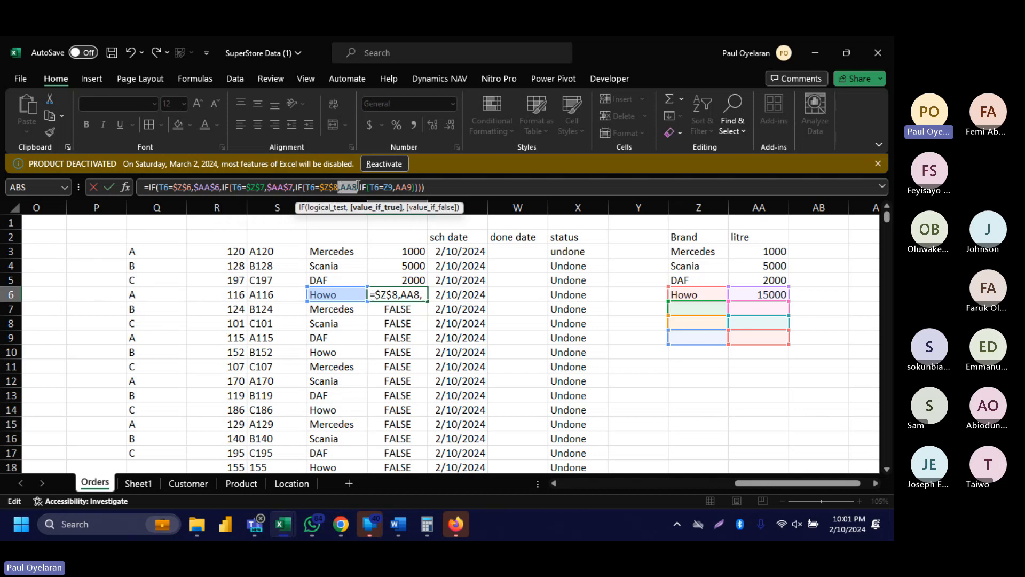
pyautogui.press('F4')
pyautogui.moveTo(383, 187); pyautogui.dragTo(412, 186)
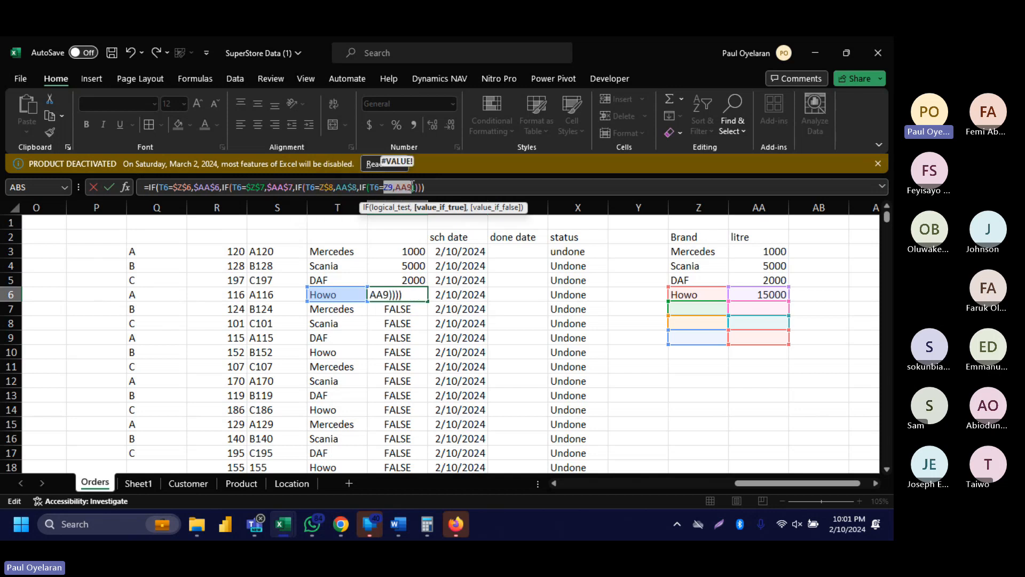
pyautogui.press('F4')
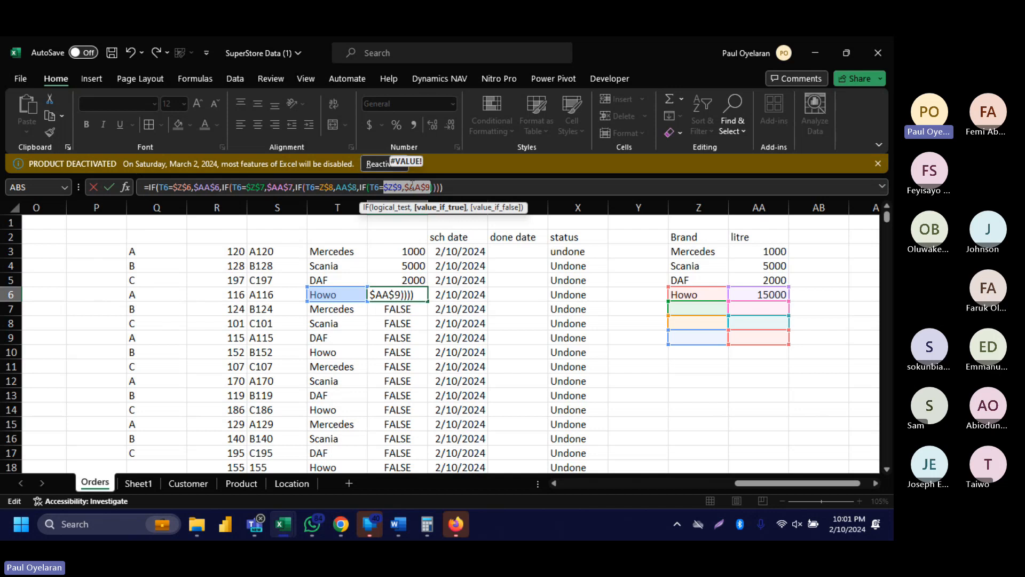
pyautogui.press('Return')
# Copy U6's formula down column U to row 18.
pyautogui.click(416, 296)
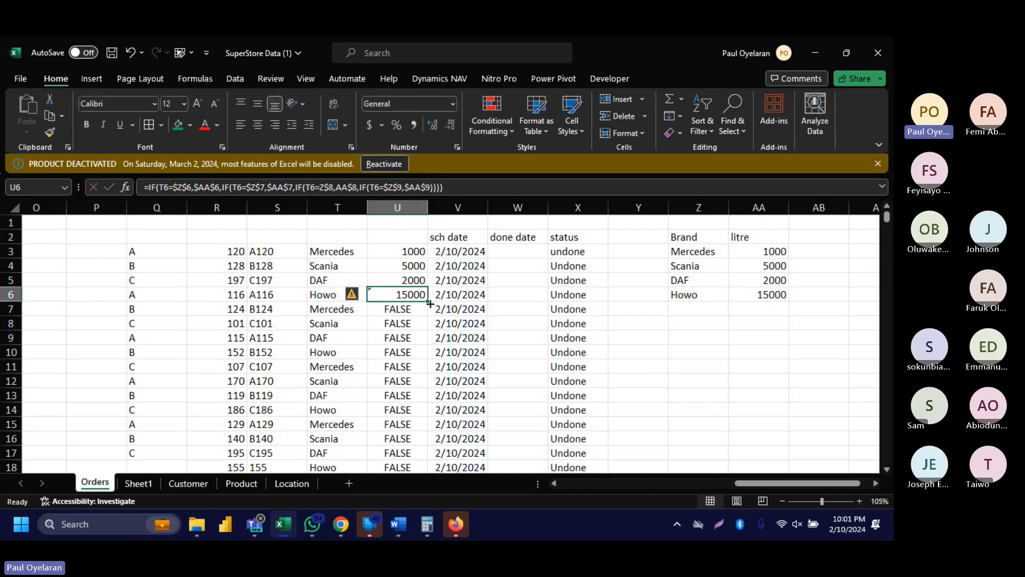
pyautogui.doubleClick(431, 303)
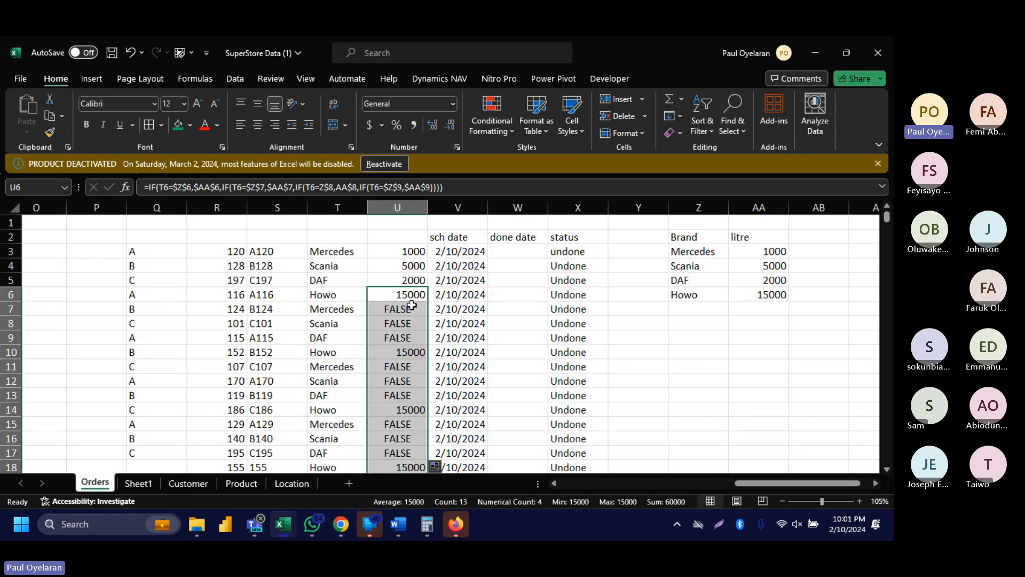
pyautogui.click(413, 295)
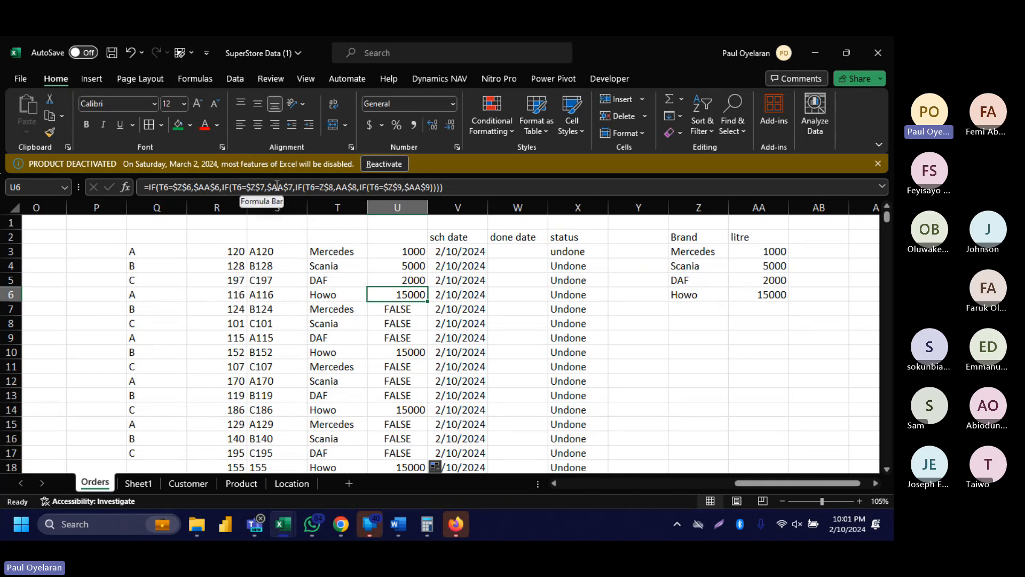
# Change U6's third brand check to use $Z8 and $AA$8.
pyautogui.click(322, 186)
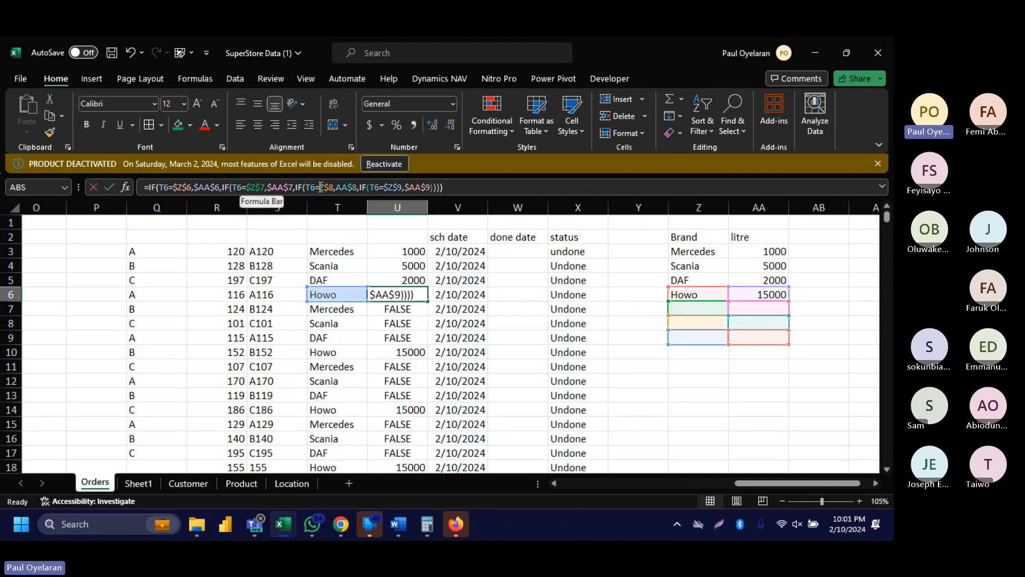
pyautogui.doubleClick(323, 187)
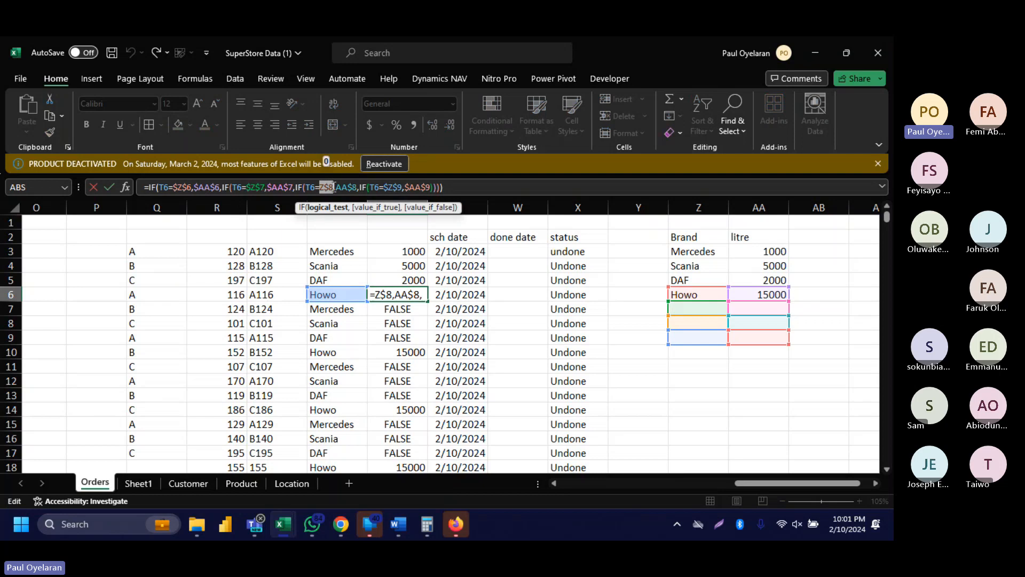
pyautogui.press('F4')
pyautogui.doubleClick(345, 187)
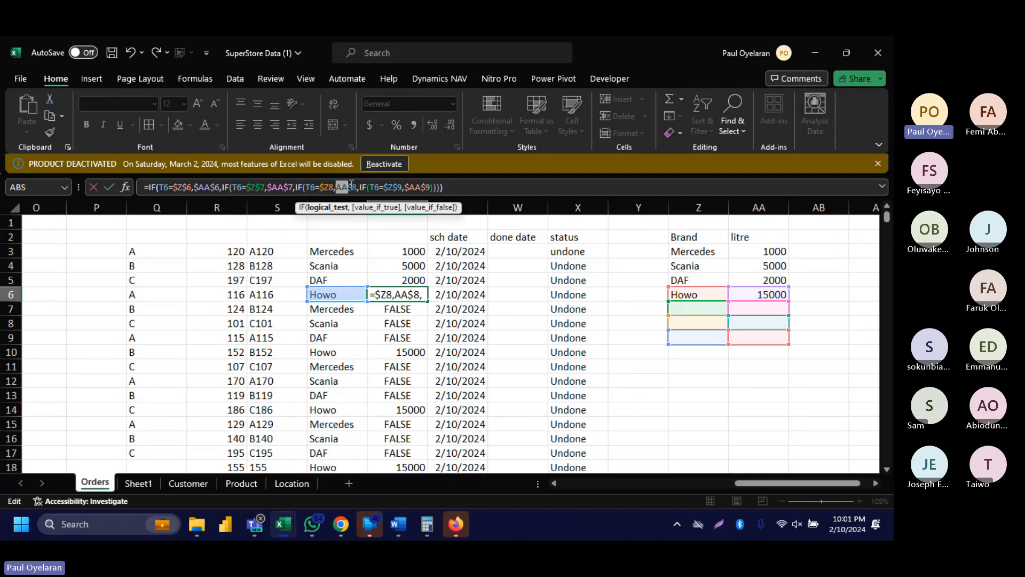
pyautogui.press('F4')
pyautogui.press('F4')
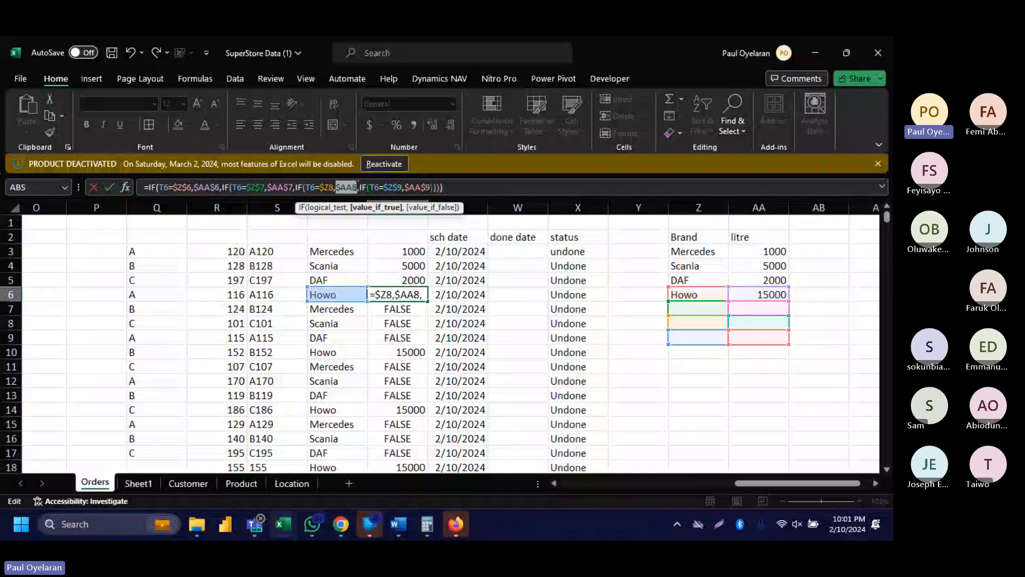
pyautogui.press('F4')
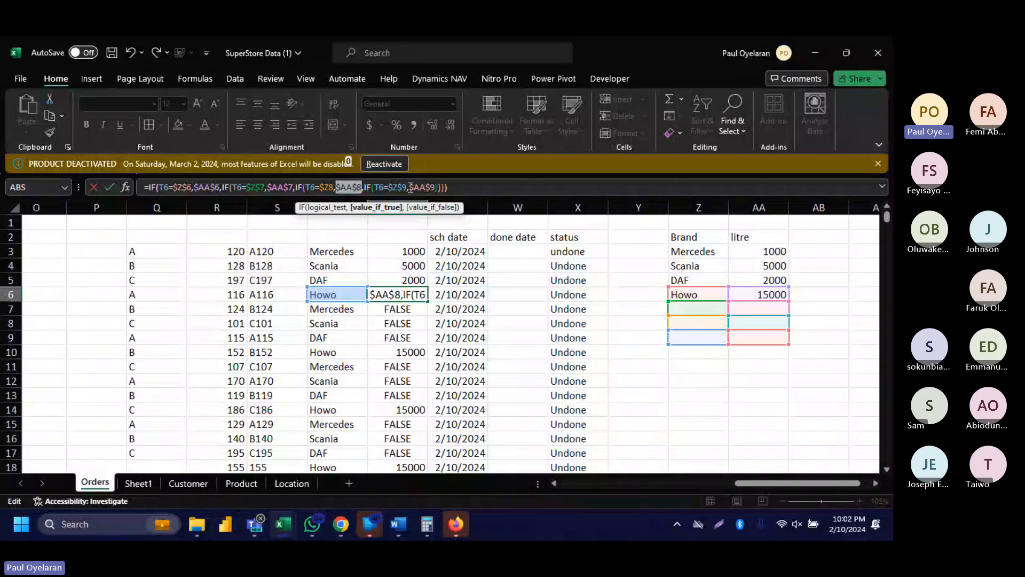
pyautogui.press('Return')
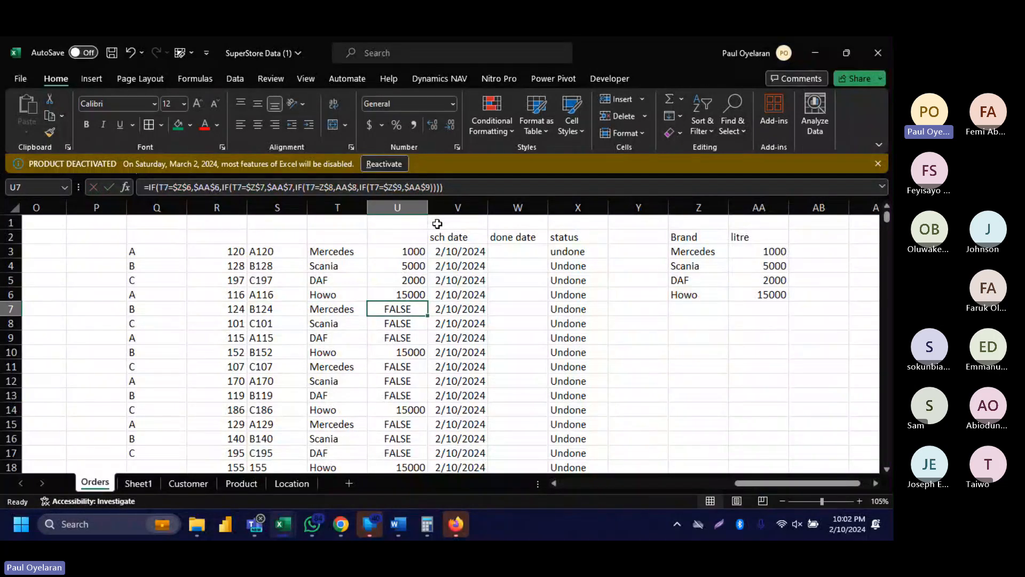
# Fill U6's revised formula down to U18 and compare U7's copy with the Mercedes entry.
pyautogui.click(417, 296)
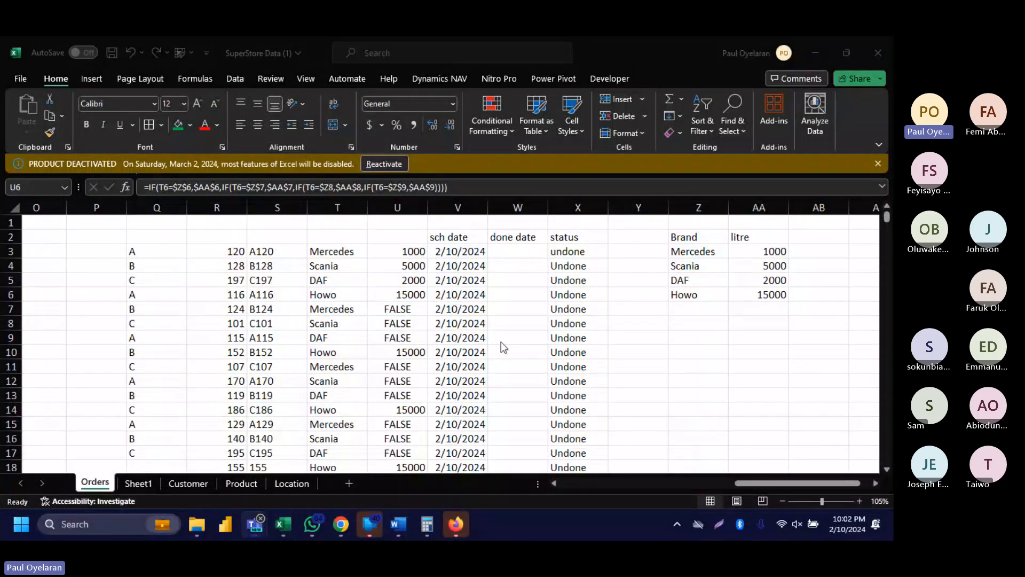
pyautogui.doubleClick(427, 301)
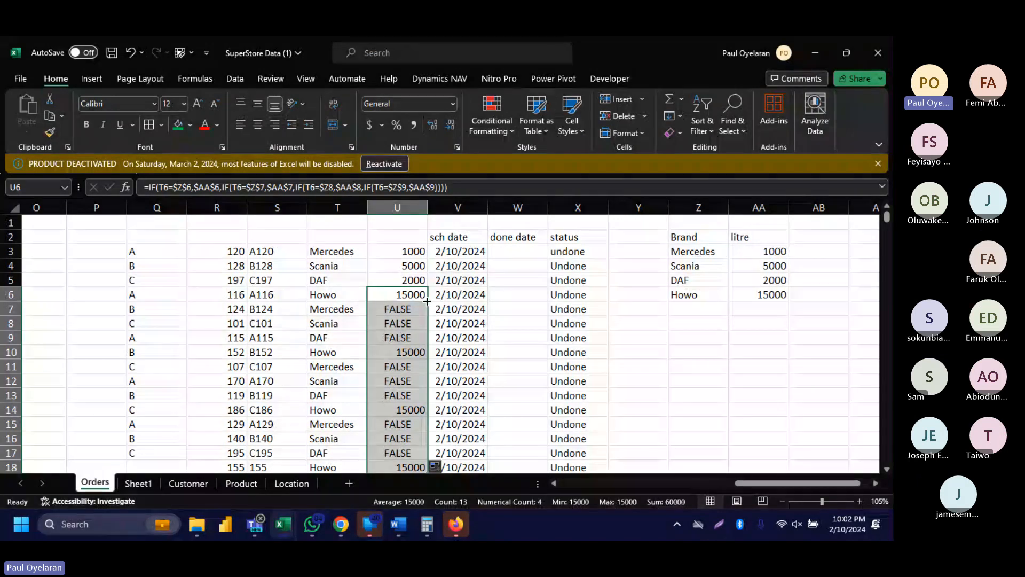
pyautogui.click(415, 300)
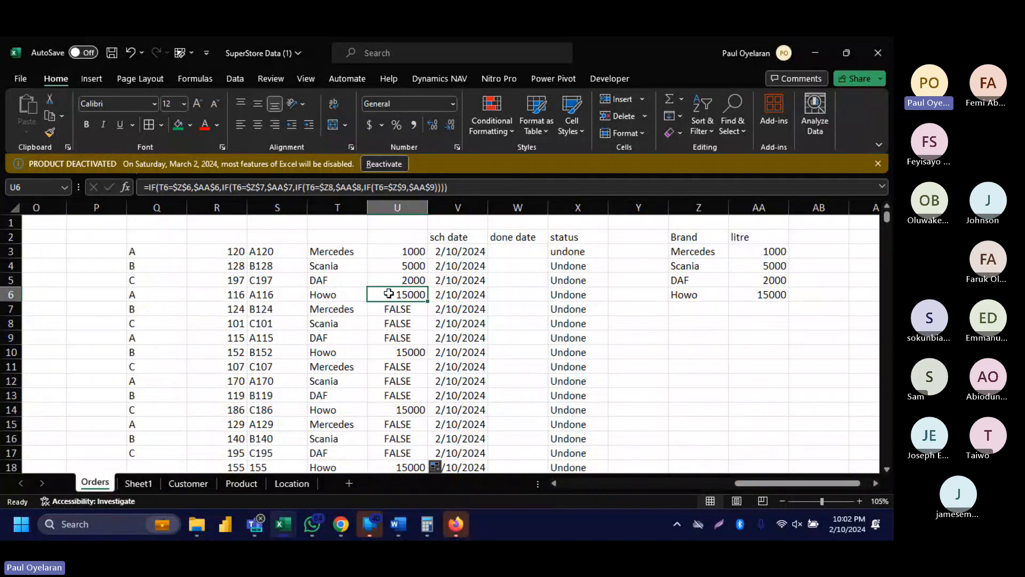
pyautogui.click(405, 310)
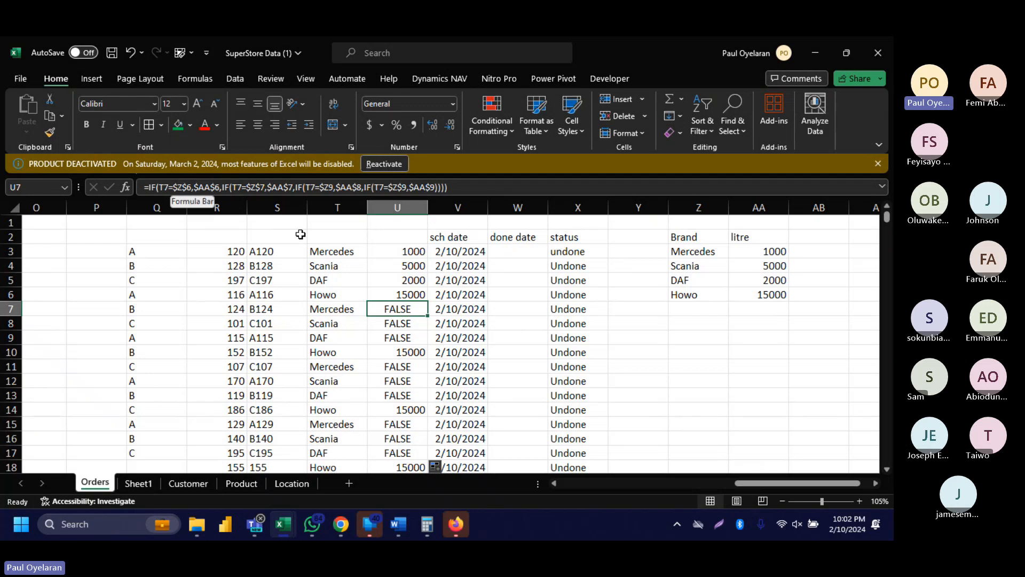
pyautogui.click(686, 251)
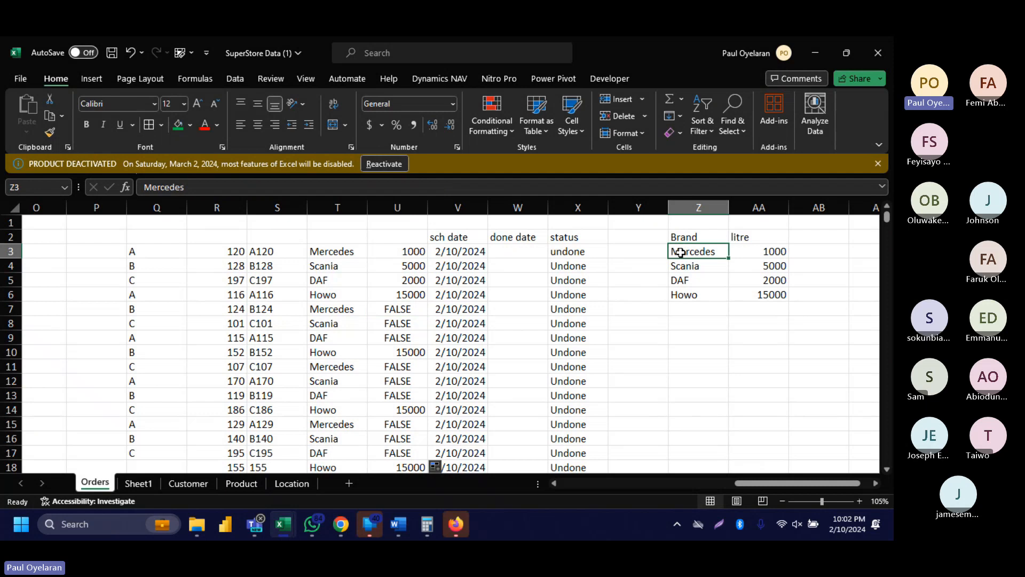
pyautogui.click(402, 310)
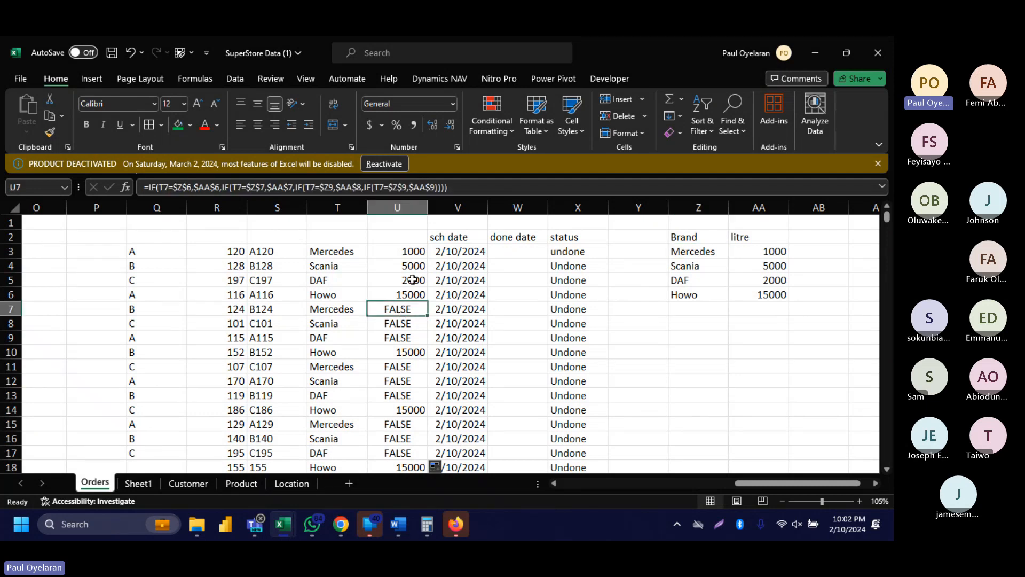
pyautogui.click(416, 255)
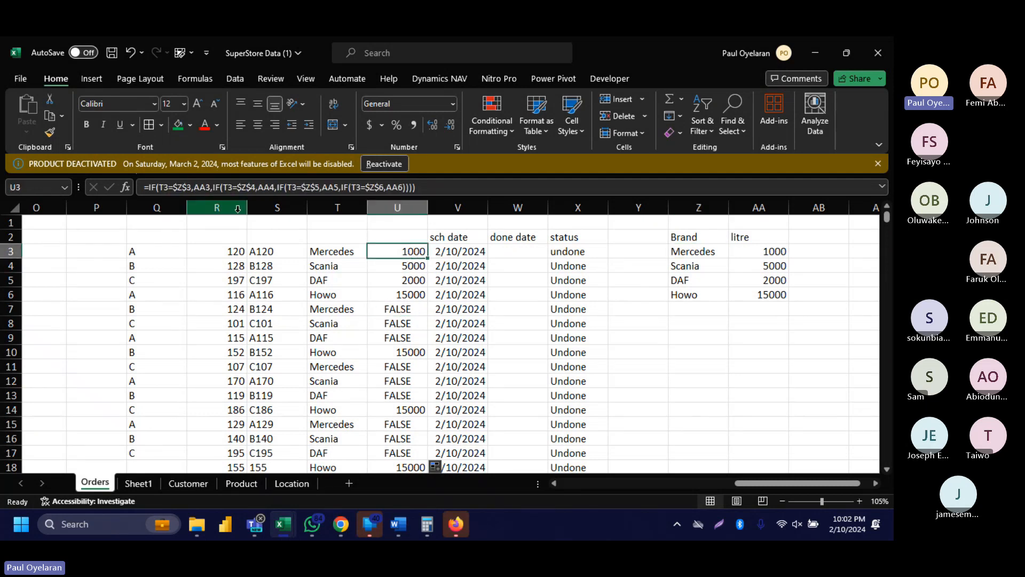
# Fill U3 down to row 18, then change U3's AA3 reference to $AA$3.
pyautogui.doubleClick(429, 259)
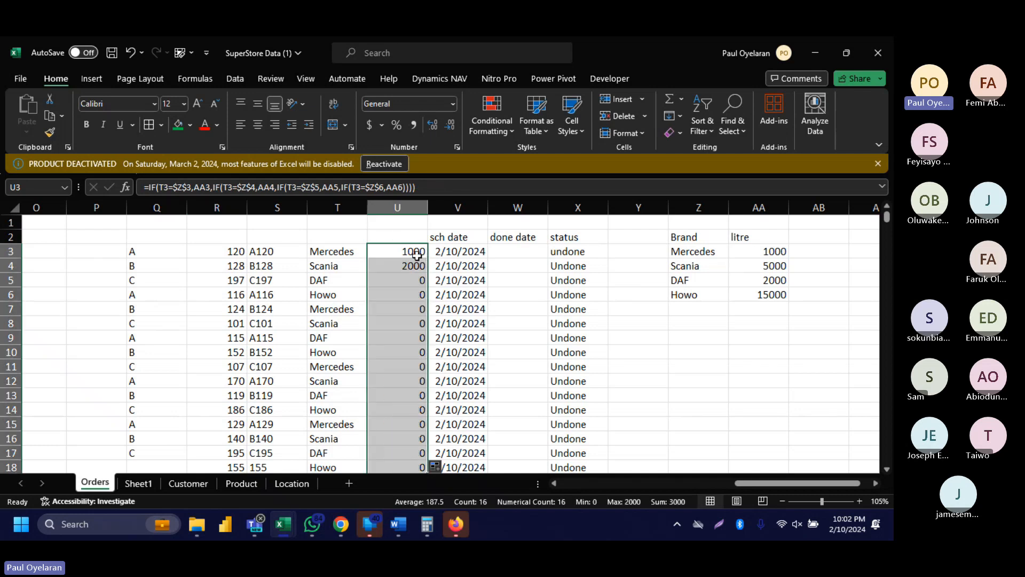
pyautogui.click(413, 252)
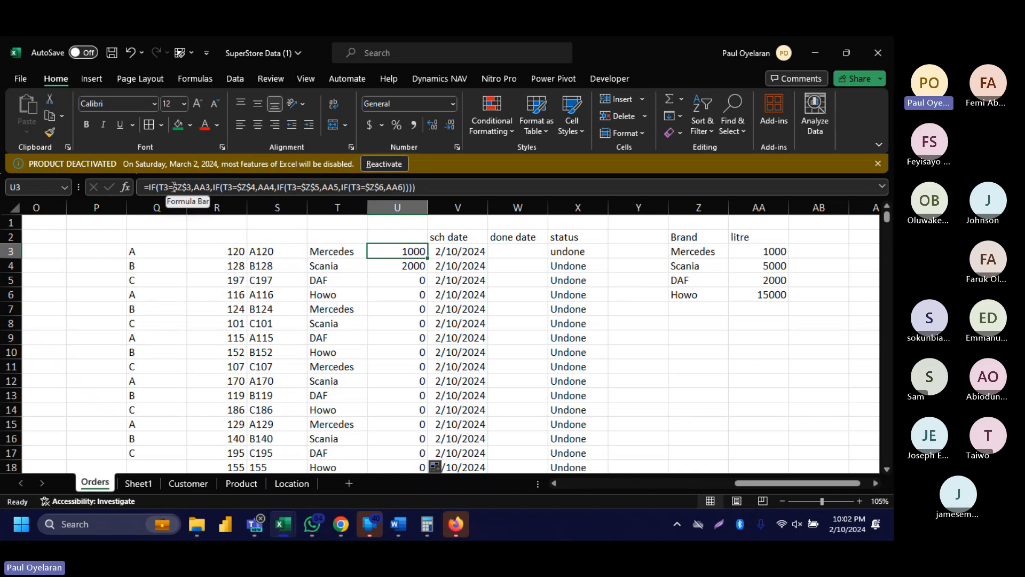
pyautogui.click(204, 185)
pyautogui.doubleClick(206, 186)
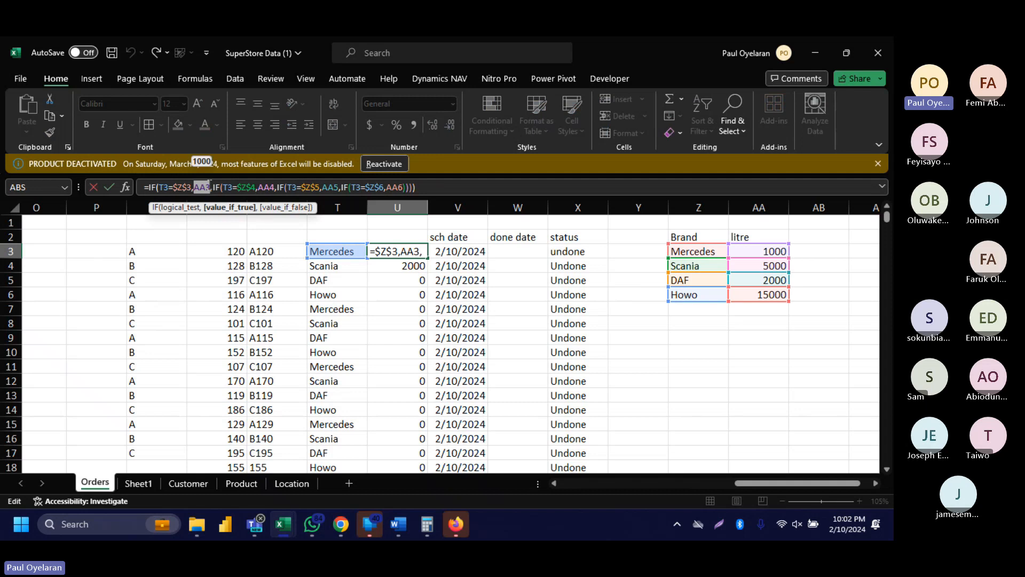
pyautogui.press('F4')
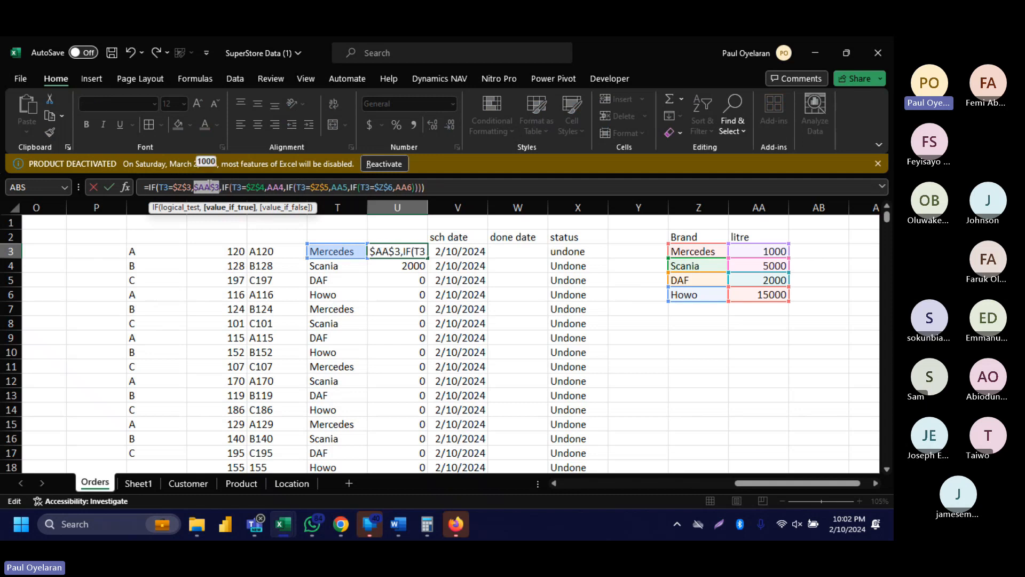
pyautogui.press('Return')
# Make AA4, AA5 and AA6 absolute in U3 and fill the formula down to row 18.
pyautogui.click(409, 251)
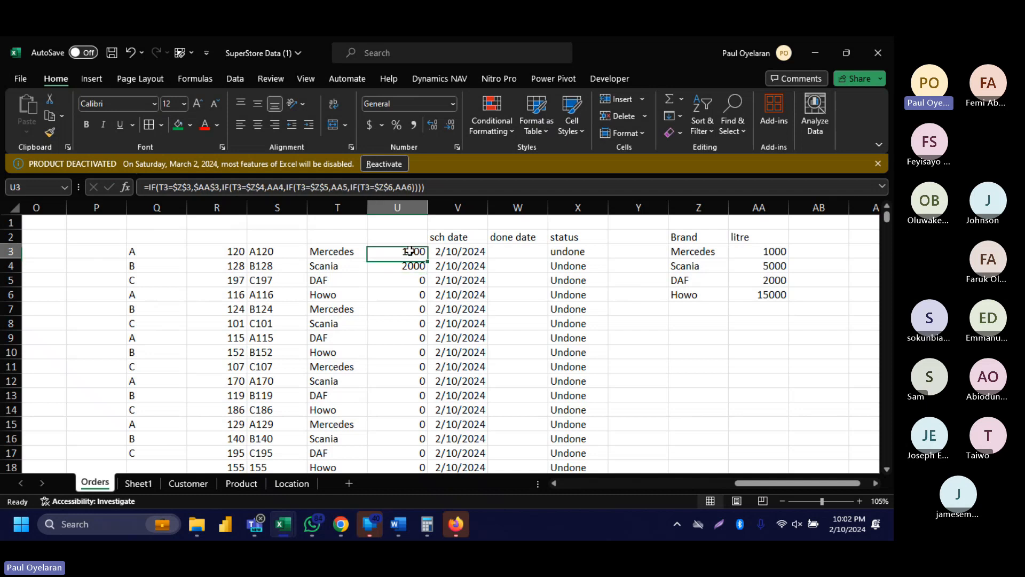
pyautogui.doubleClick(282, 187)
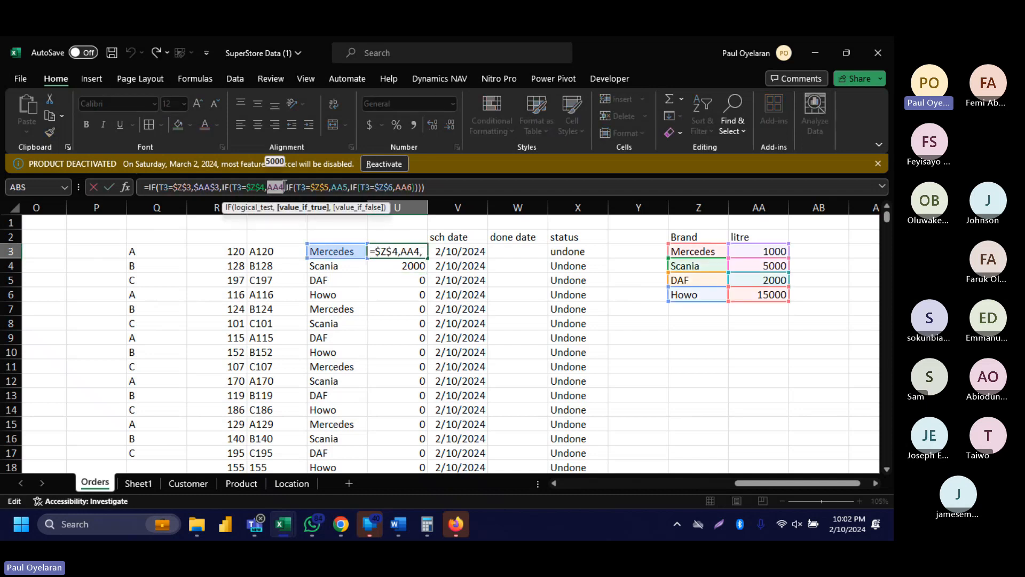
pyautogui.press('F4')
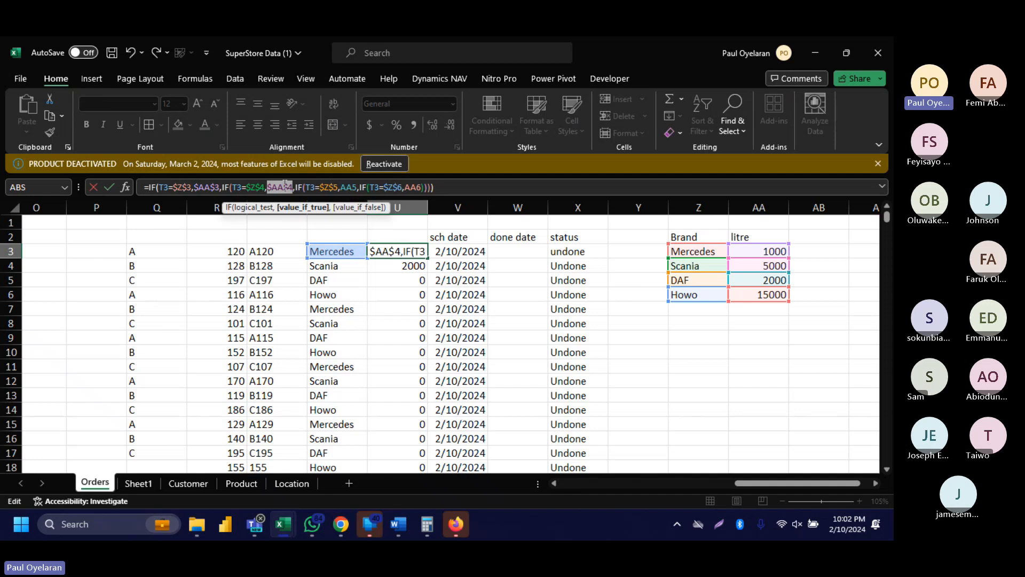
pyautogui.doubleClick(348, 187)
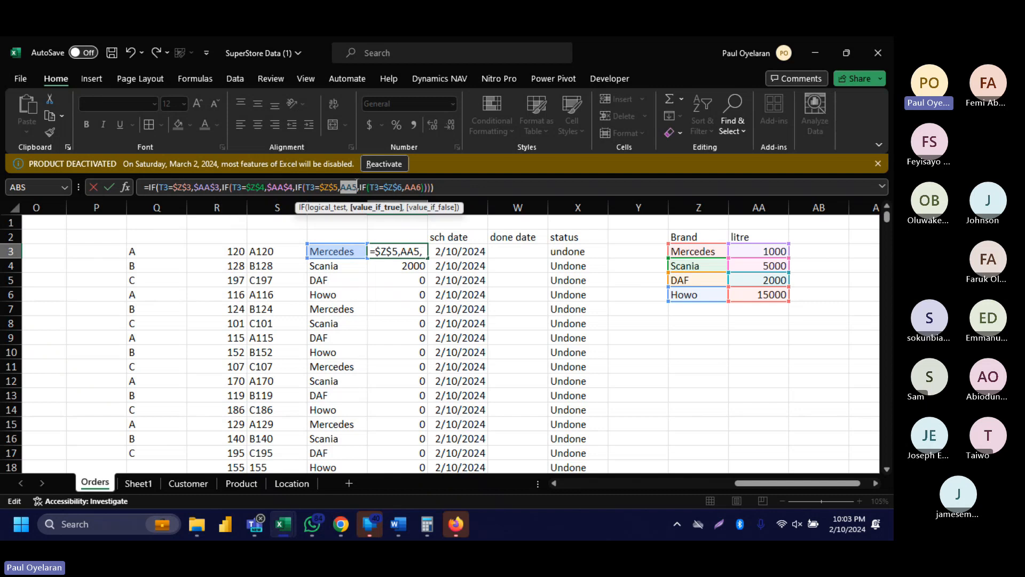
pyautogui.press('F4')
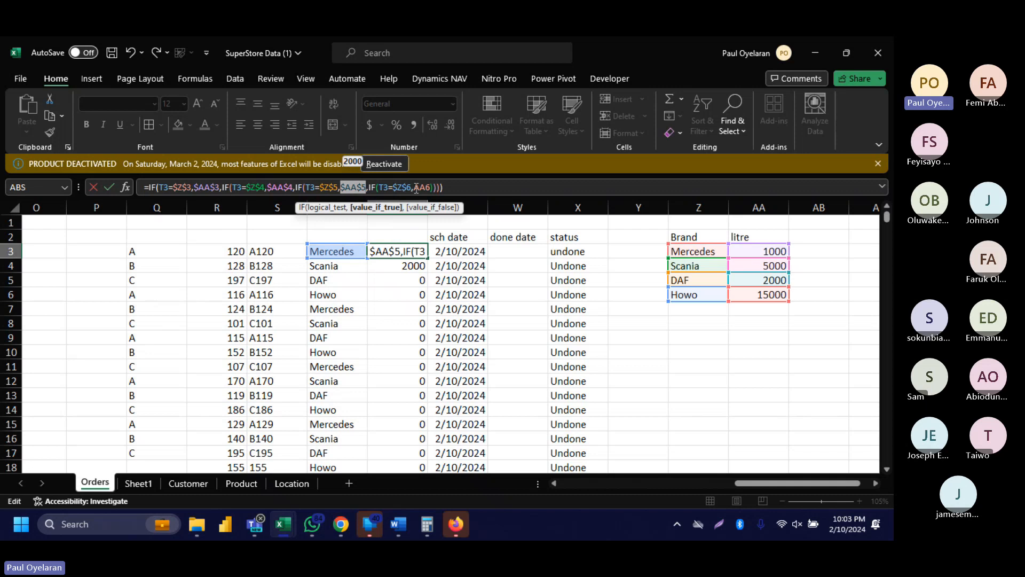
pyautogui.moveTo(413, 188); pyautogui.dragTo(431, 188)
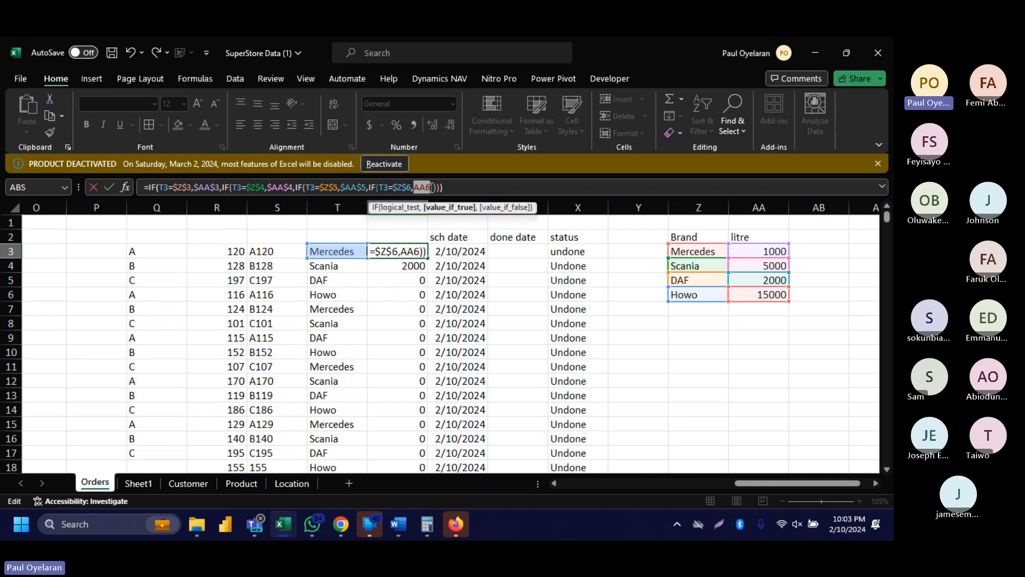
pyautogui.press('F4')
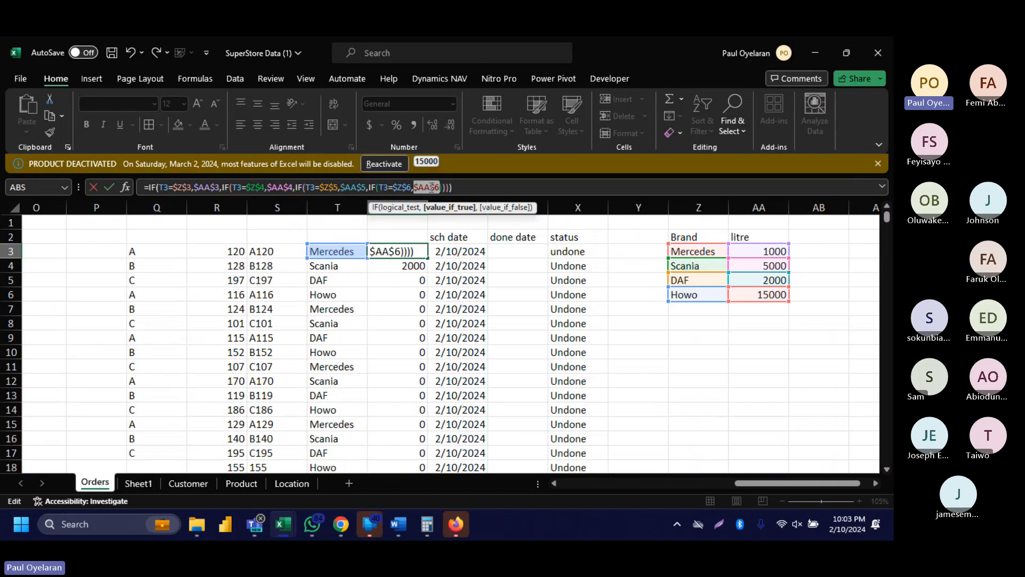
pyautogui.press('Return')
pyautogui.click(394, 251)
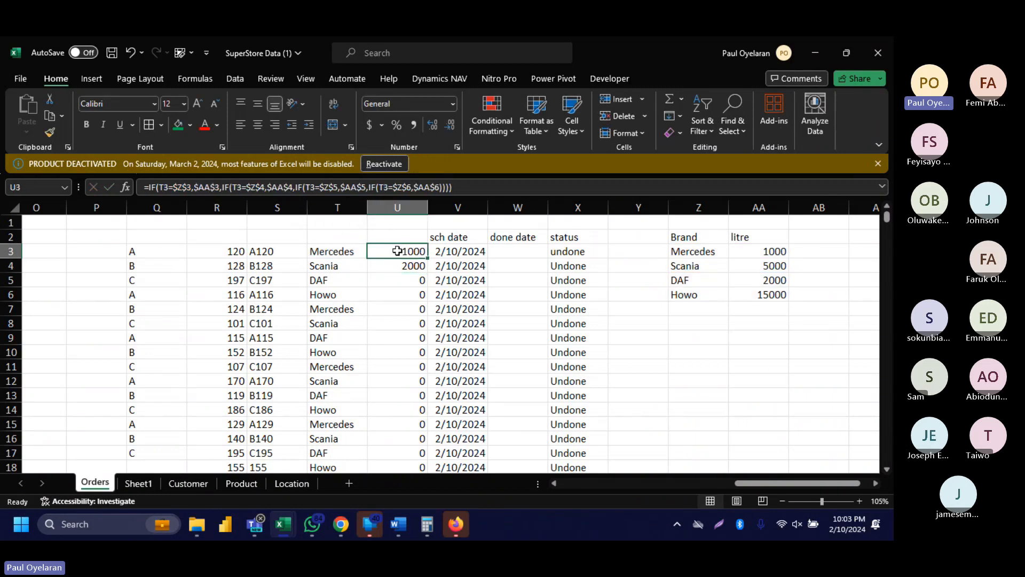
pyautogui.doubleClick(432, 253)
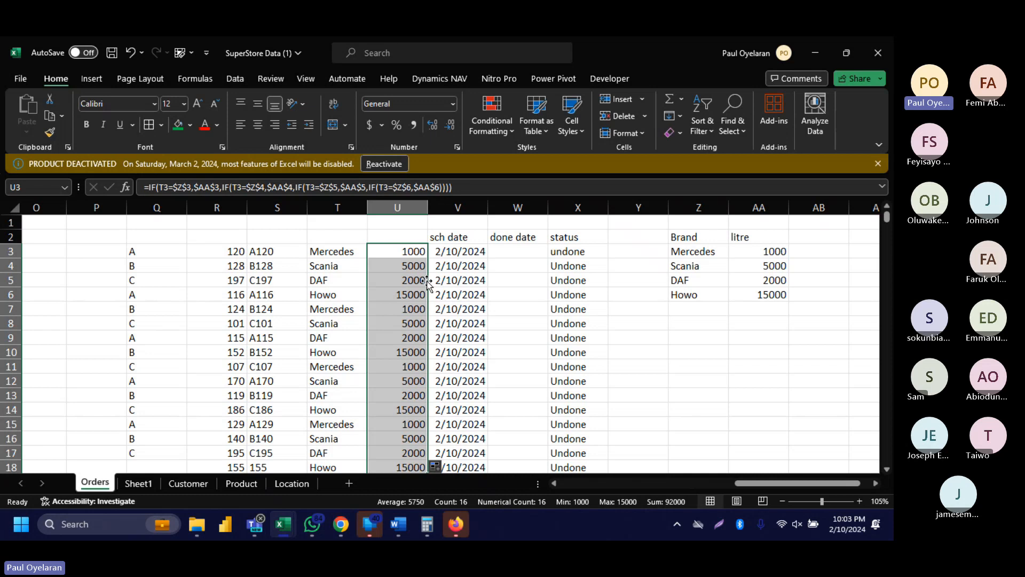
# Look over the Brand/litre lookup table, then return to the first Profit value in the table.
pyautogui.click(407, 250)
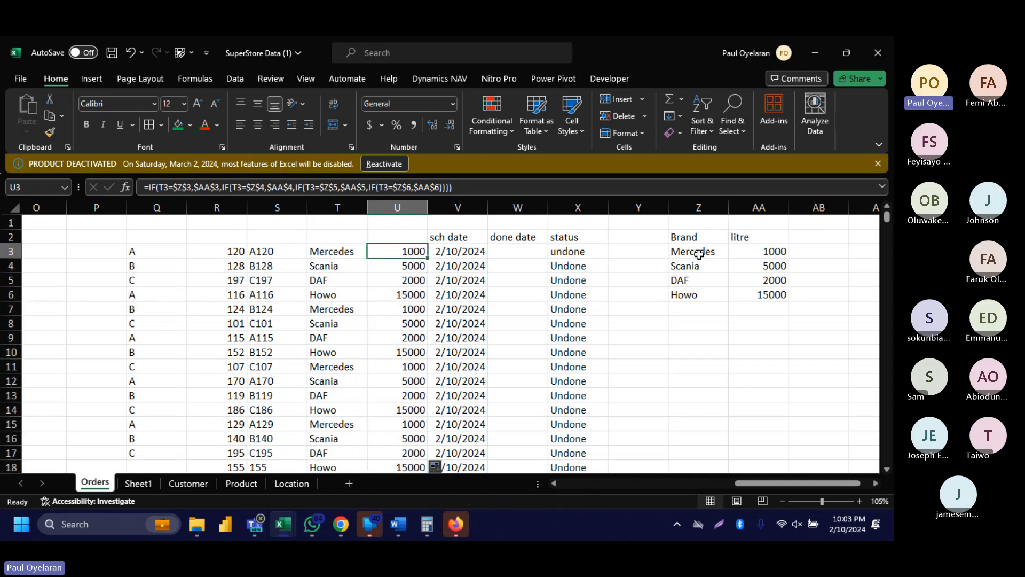
pyautogui.moveTo(694, 239); pyautogui.dragTo(776, 295)
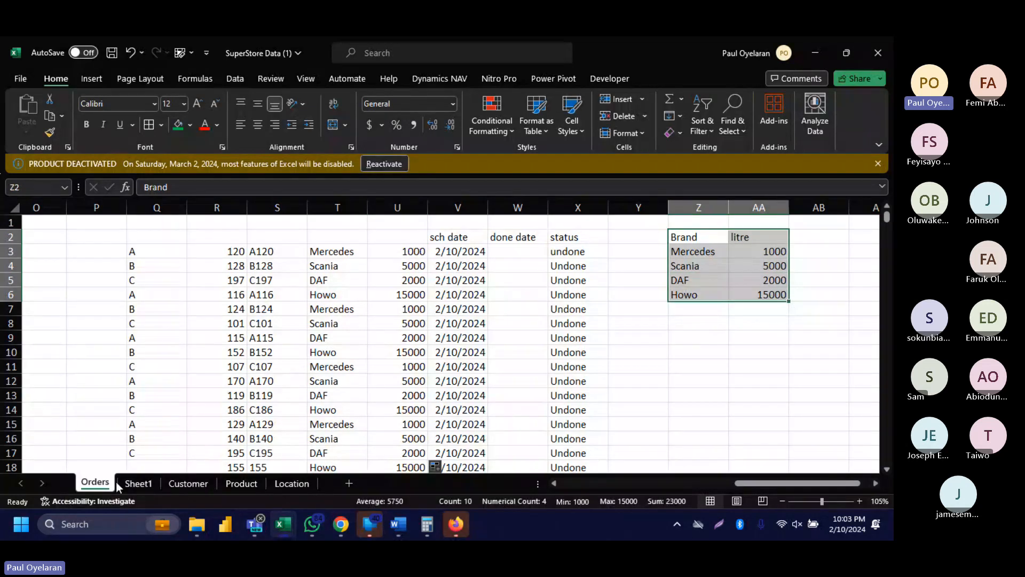
pyautogui.hscroll(-3, 190, 392)
pyautogui.hscroll(-6, 190, 391)
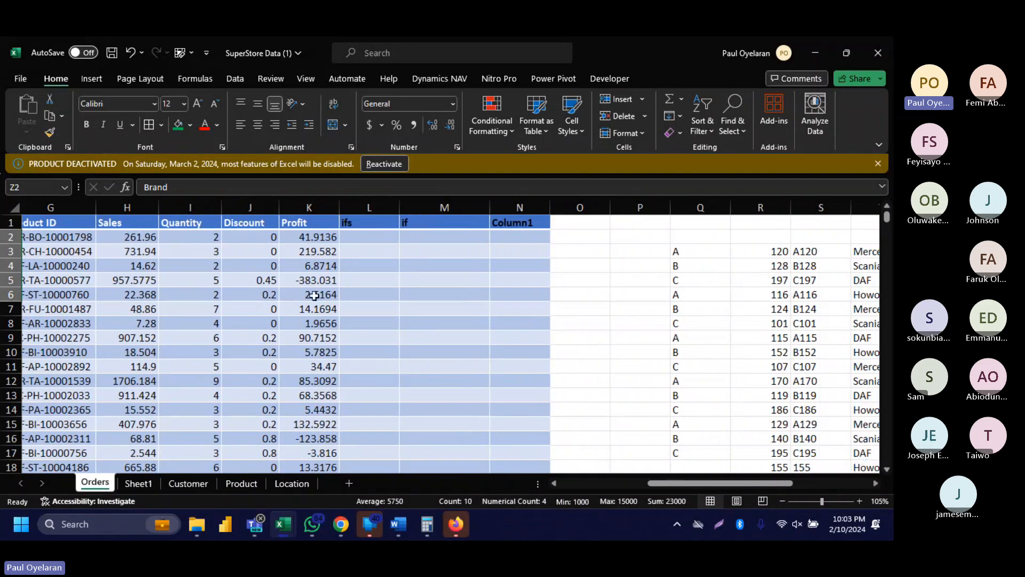
pyautogui.hscroll(10, 505, 274)
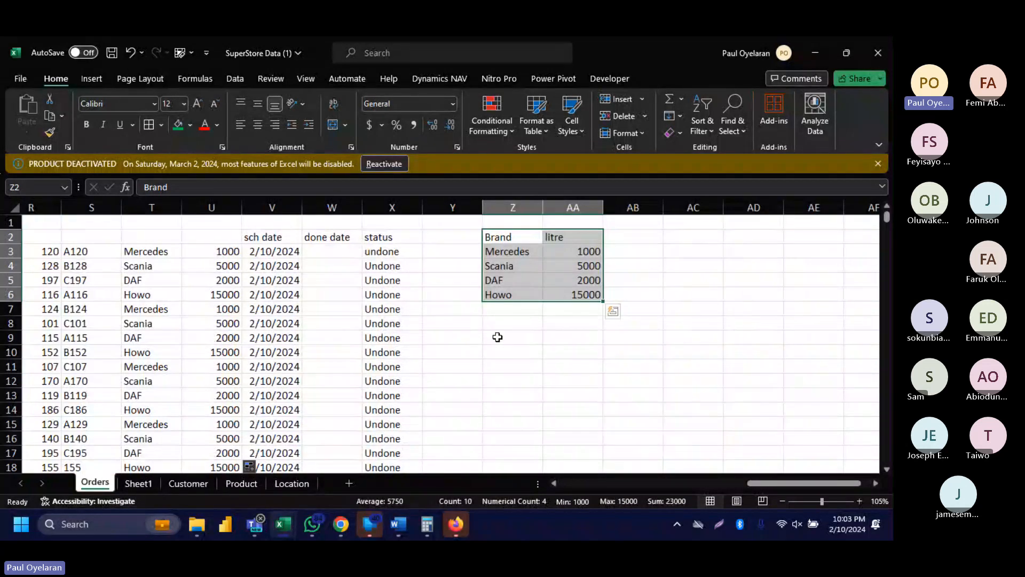
pyautogui.click(496, 337)
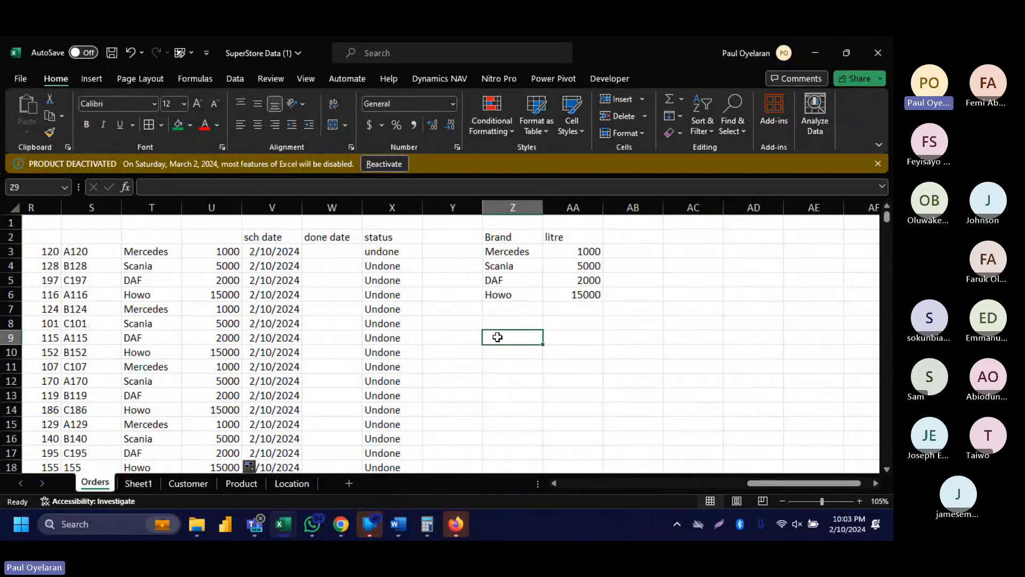
pyautogui.hscroll(-8, 497, 337)
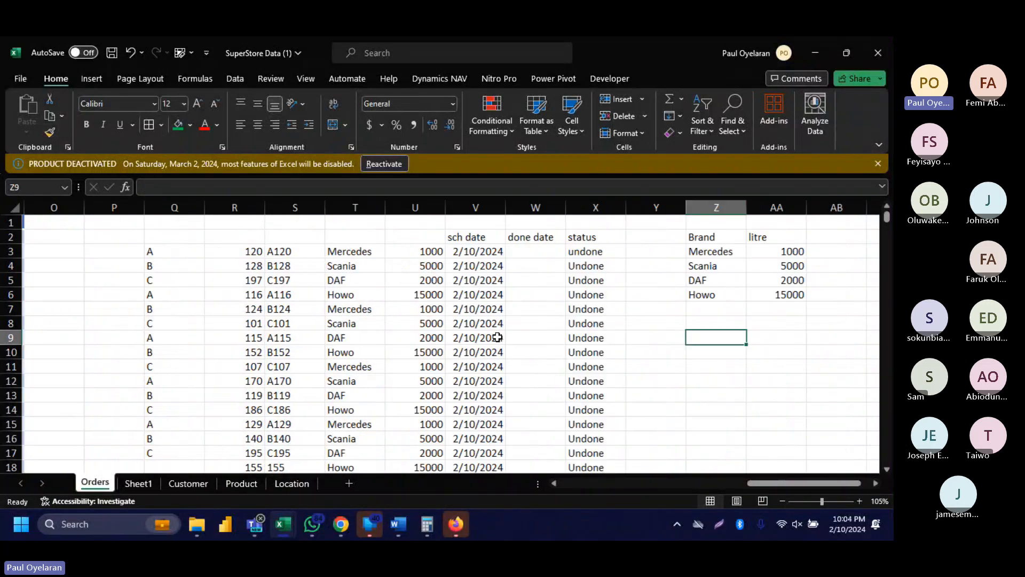
pyautogui.hscroll(-2, 162, 260)
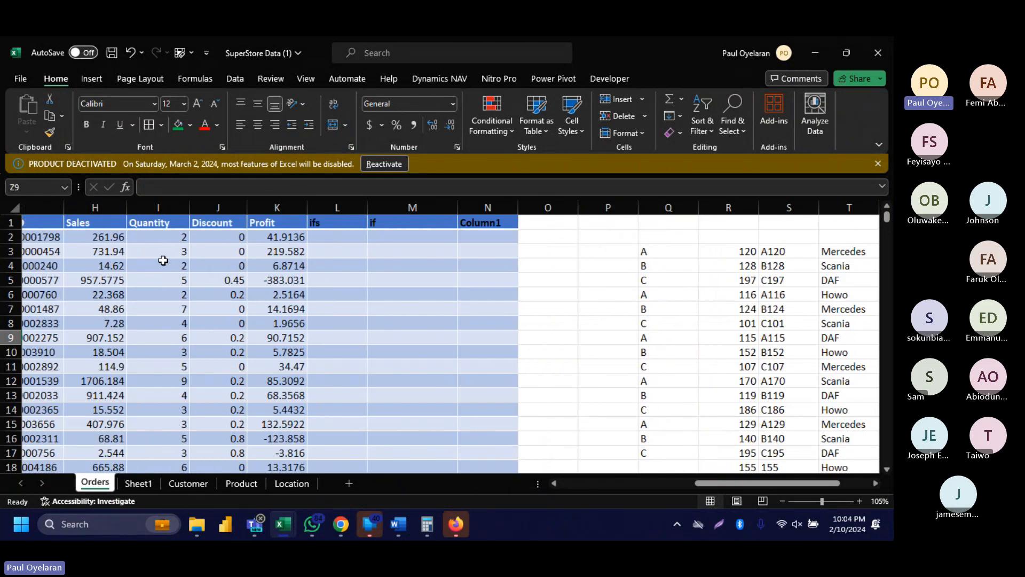
pyautogui.click(288, 237)
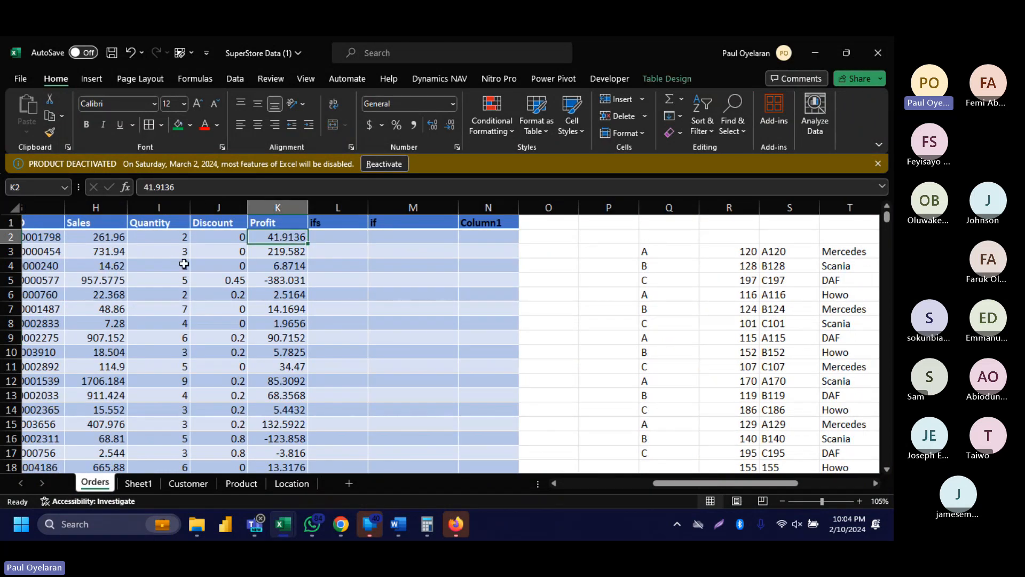
pyautogui.hscroll(-3, 184, 264)
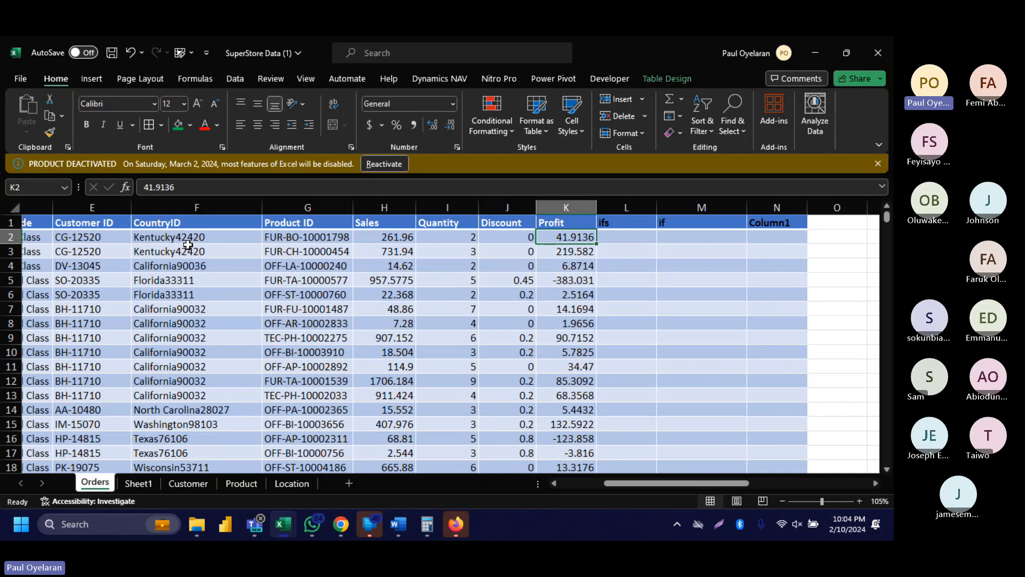
# Rename the Quantity header in I1 to Service.
pyautogui.click(454, 221)
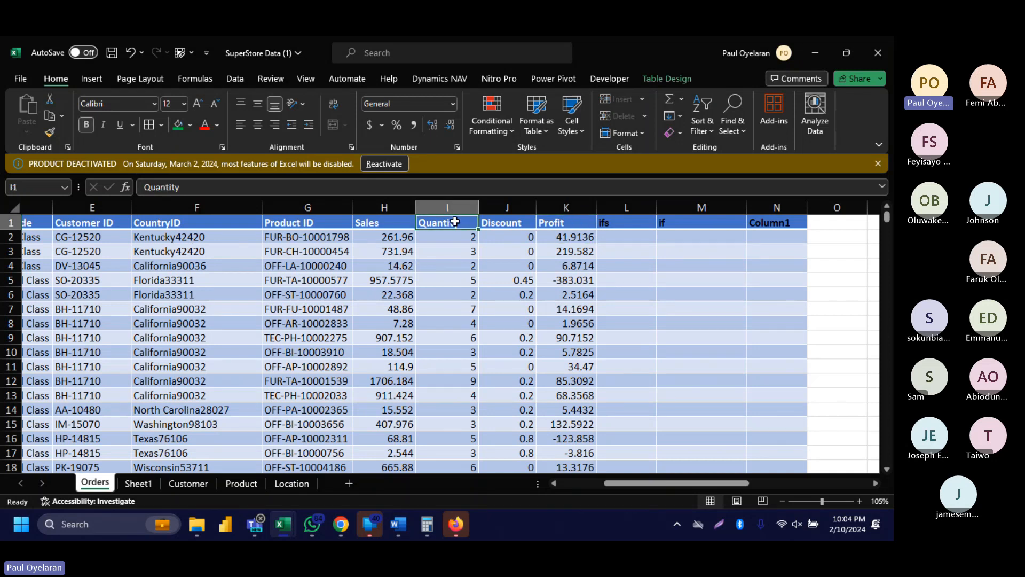
pyautogui.write('year')
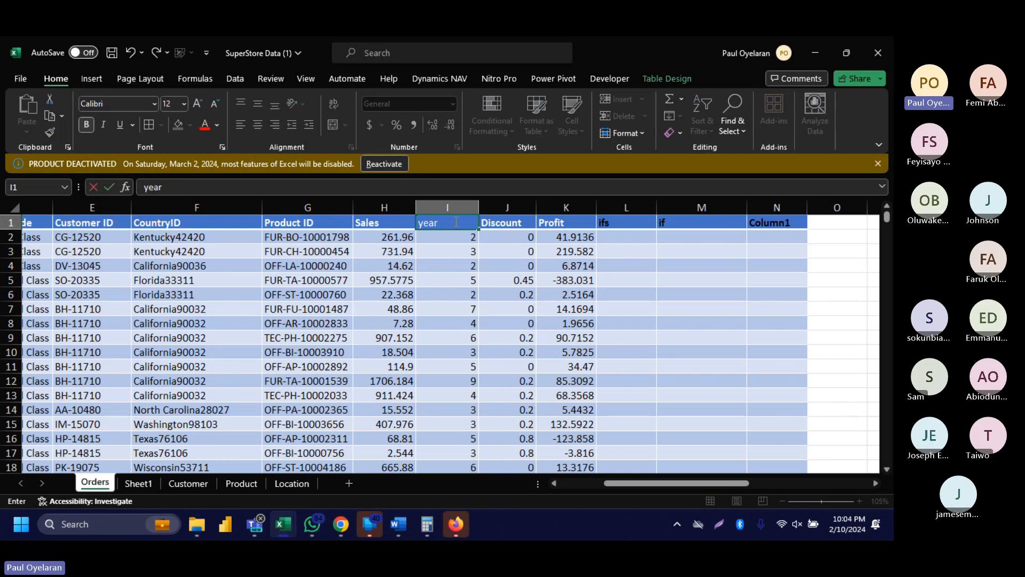
pyautogui.press('BackSpace')
pyautogui.press('BackSpace')
pyautogui.press('BackSpace')
pyautogui.press('BackSpace')
pyautogui.write('Service')
# Clear header cells L1:O1 so they reset to Column1, Column2 and Column3.
pyautogui.hscroll(3, 449, 270)
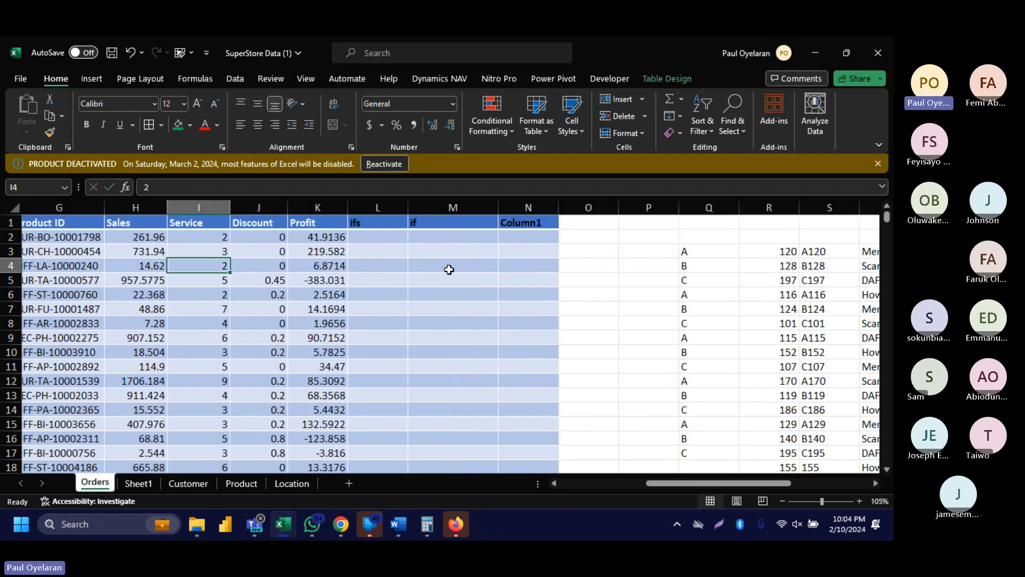
pyautogui.click(374, 221)
pyautogui.moveTo(374, 221); pyautogui.dragTo(560, 222)
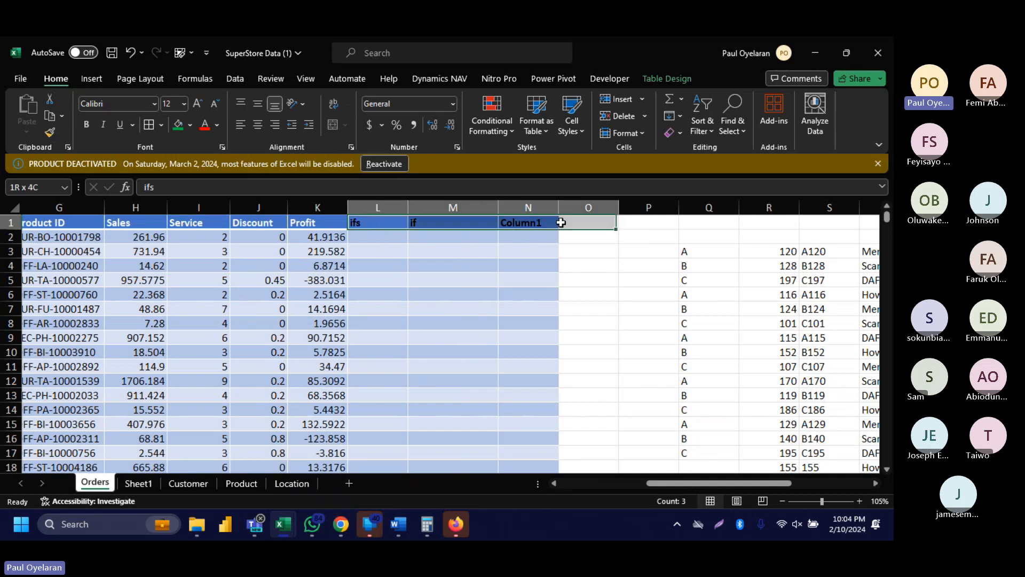
pyautogui.press('Delete')
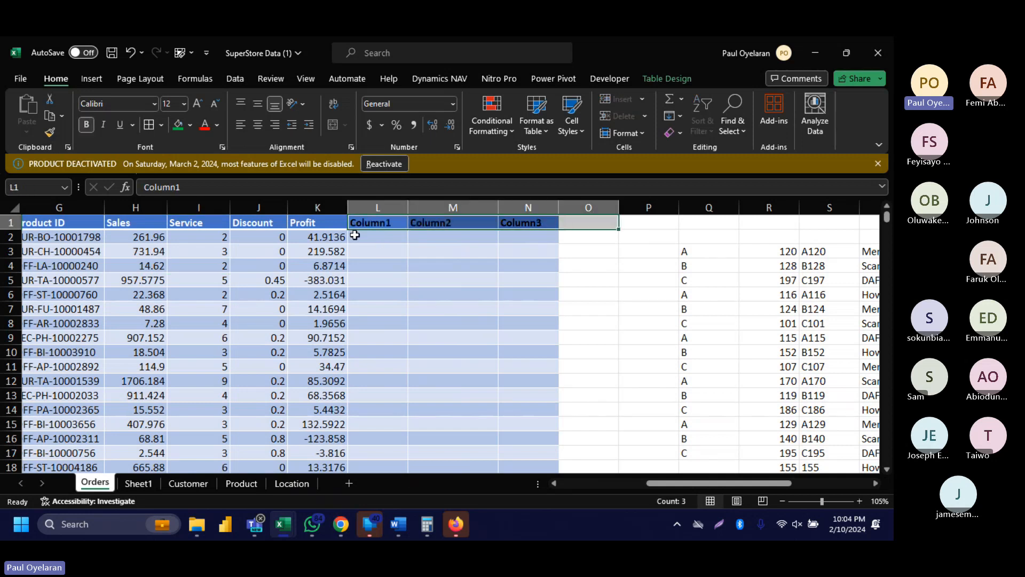
pyautogui.click(369, 237)
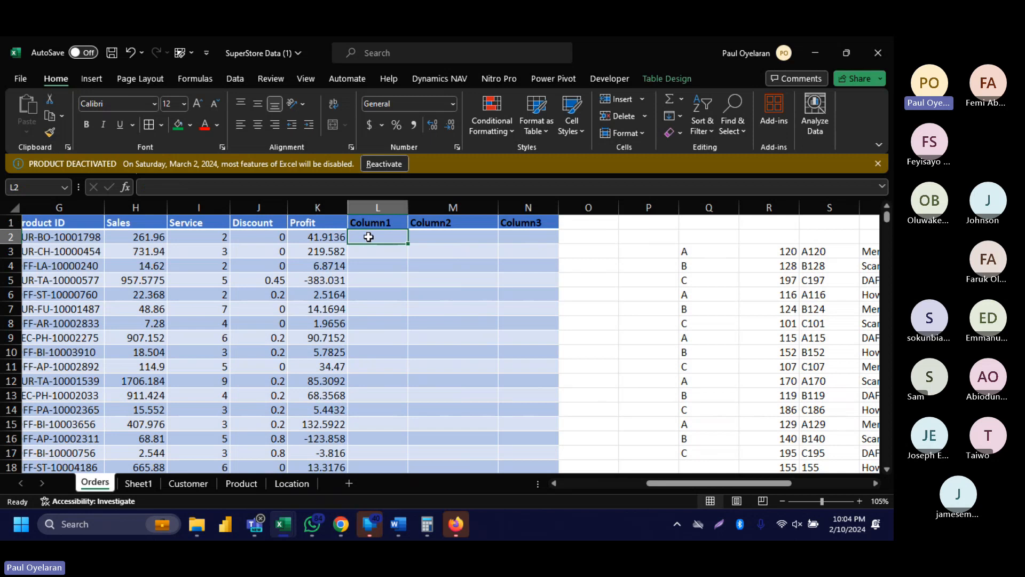
# Enter 10% in O1 to add a new 10% column to the table.
pyautogui.click(591, 220)
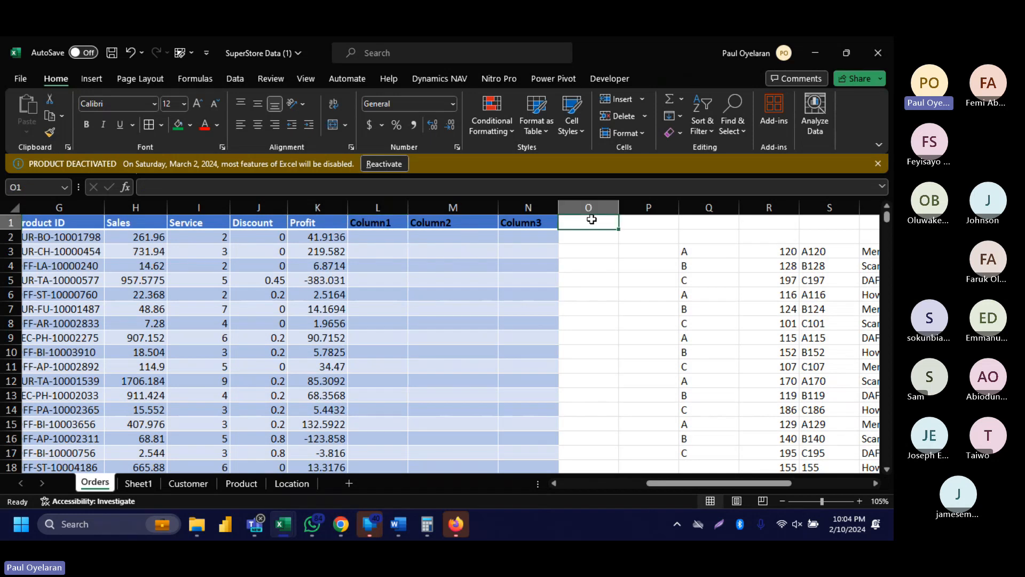
pyautogui.write('10%')
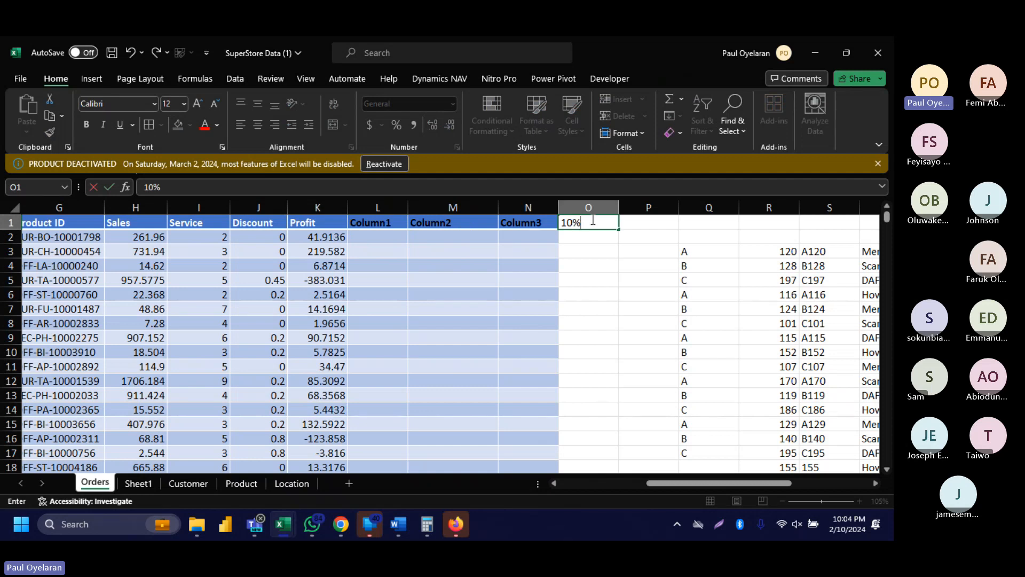
pyautogui.click(383, 234)
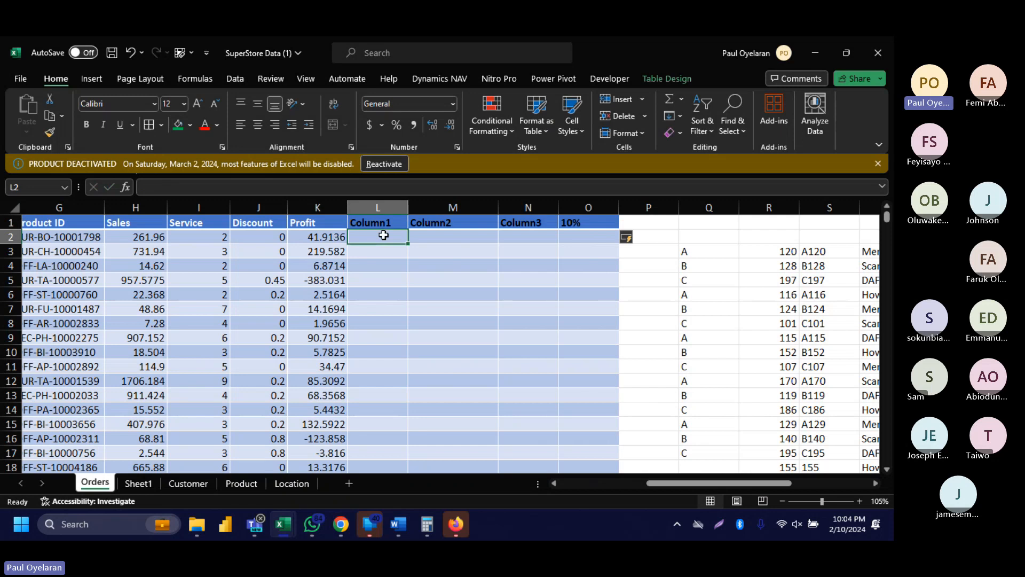
pyautogui.click(594, 221)
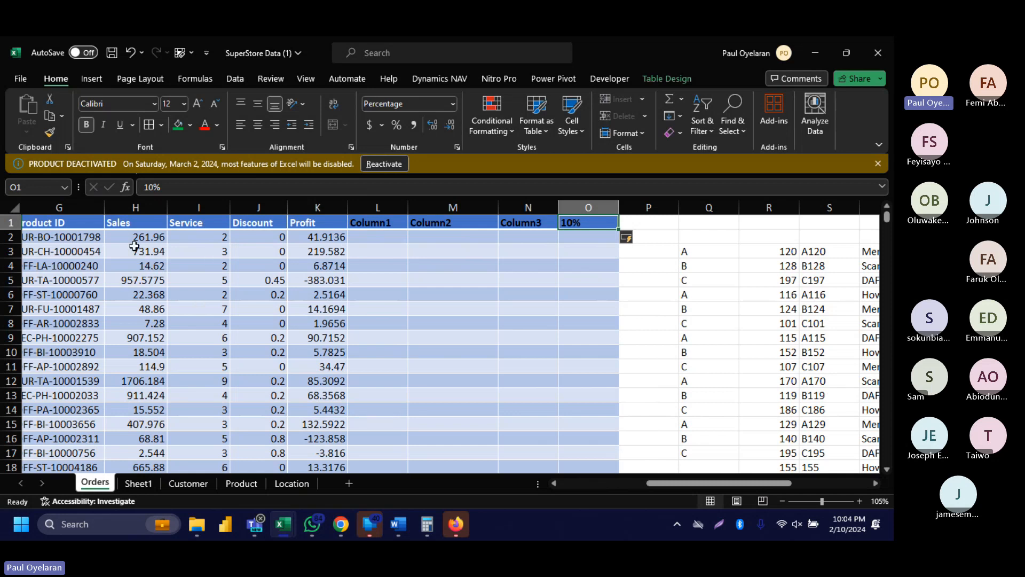
pyautogui.hscroll(-1, 134, 245)
pyautogui.hscroll(-1, 134, 245)
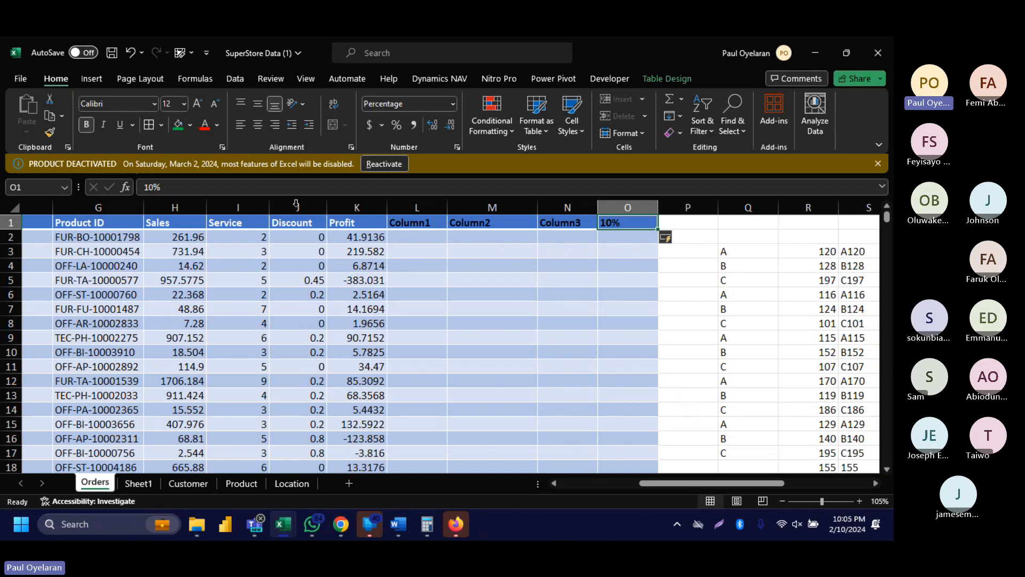
# Delete the empty Column1 and Column2 columns, then retype the Column3 header as New salary.
pyautogui.click(477, 241)
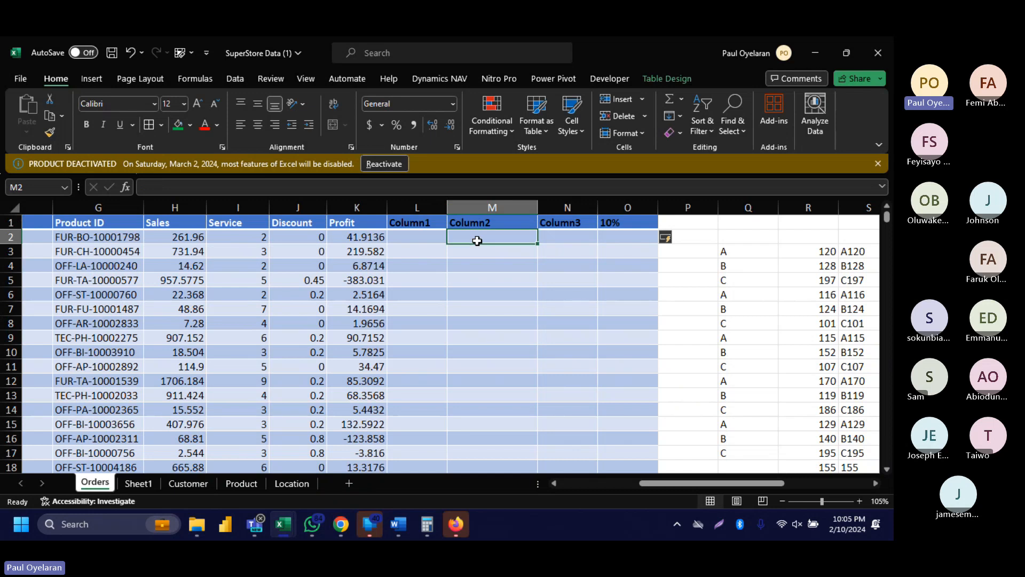
pyautogui.doubleClick(439, 224)
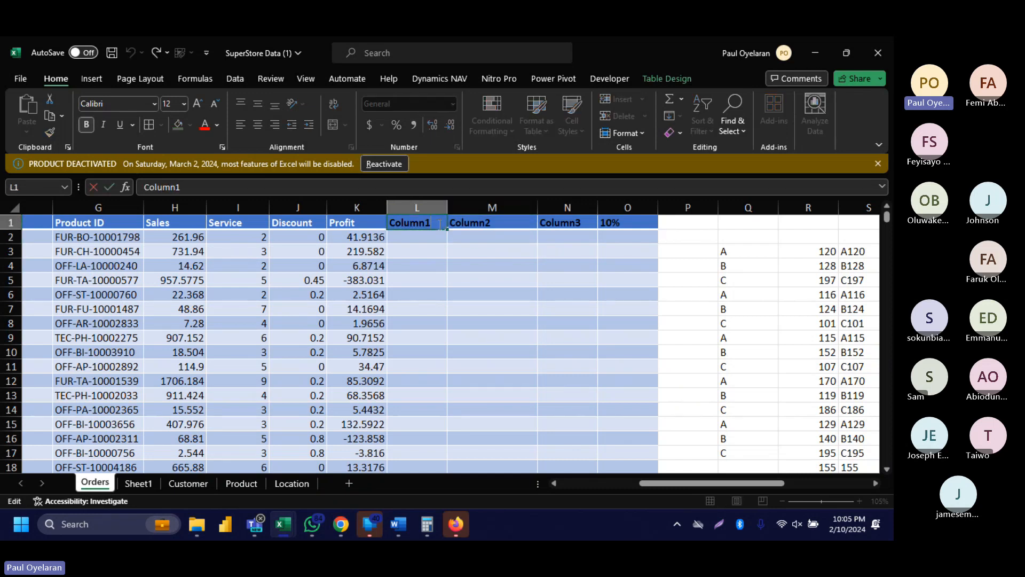
pyautogui.click(490, 238)
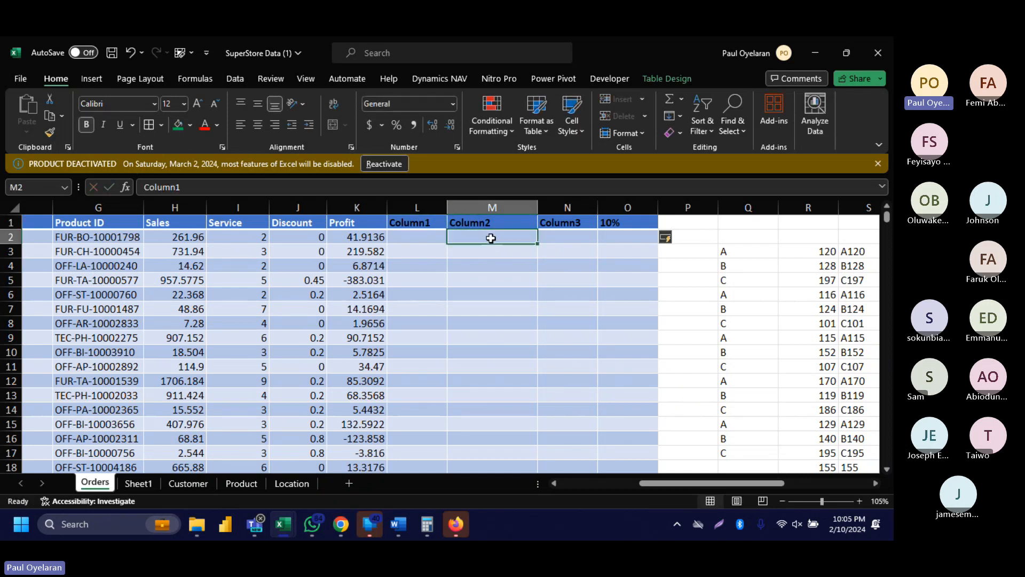
pyautogui.click(438, 212)
pyautogui.rightClick(438, 212)
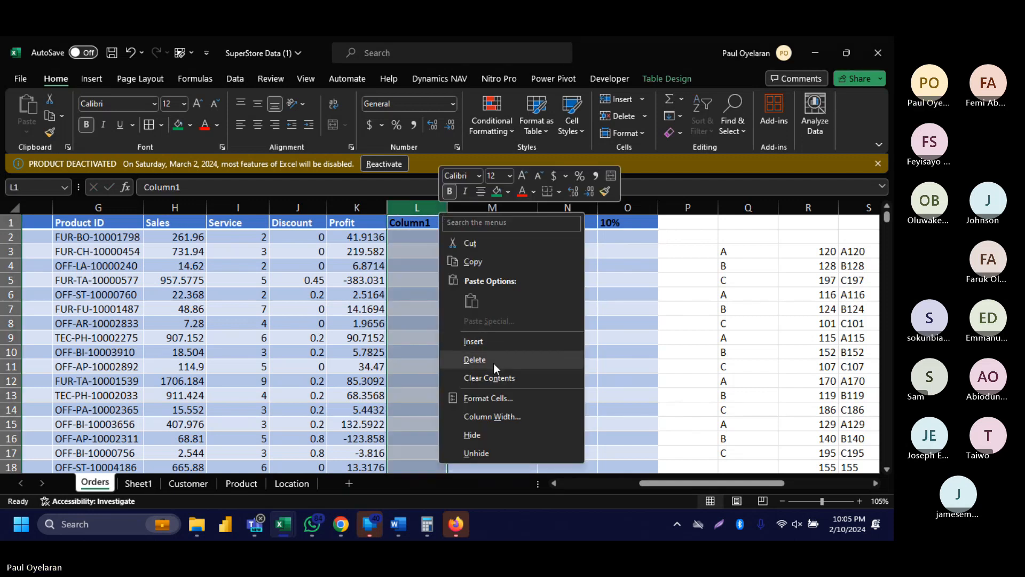
pyautogui.click(475, 360)
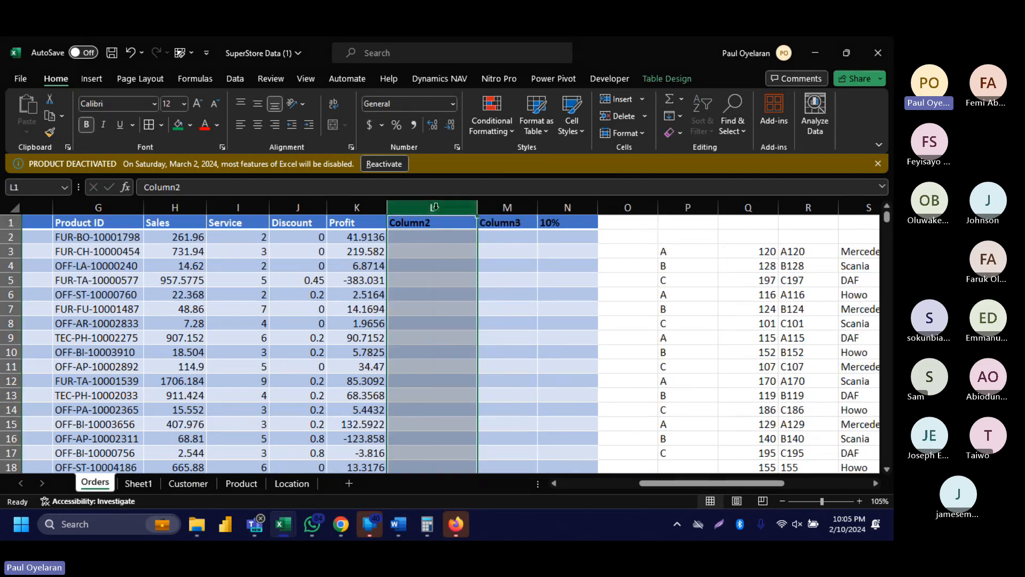
pyautogui.rightClick(434, 207)
pyautogui.click(483, 352)
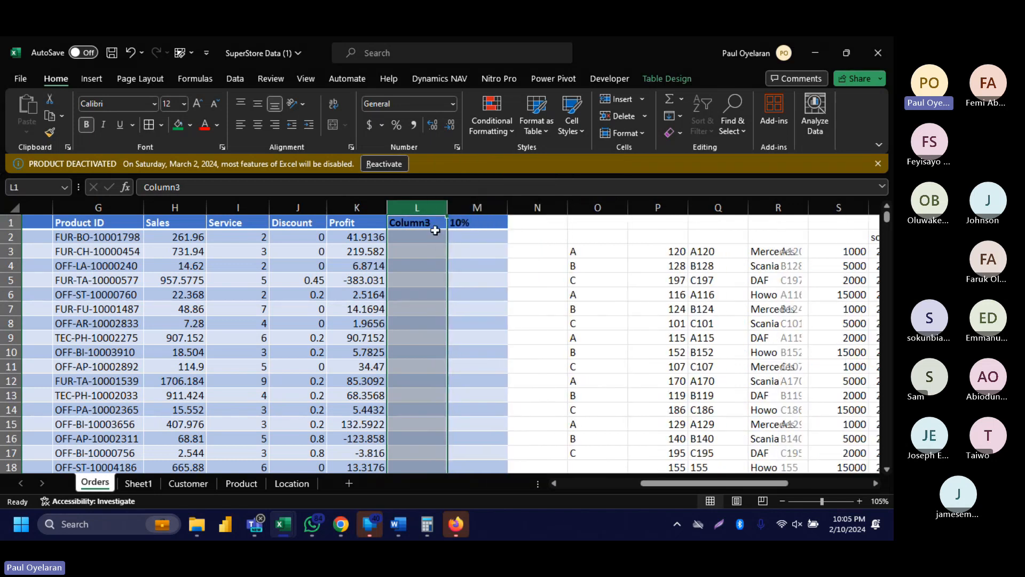
pyautogui.click(422, 220)
pyautogui.write('Ne')
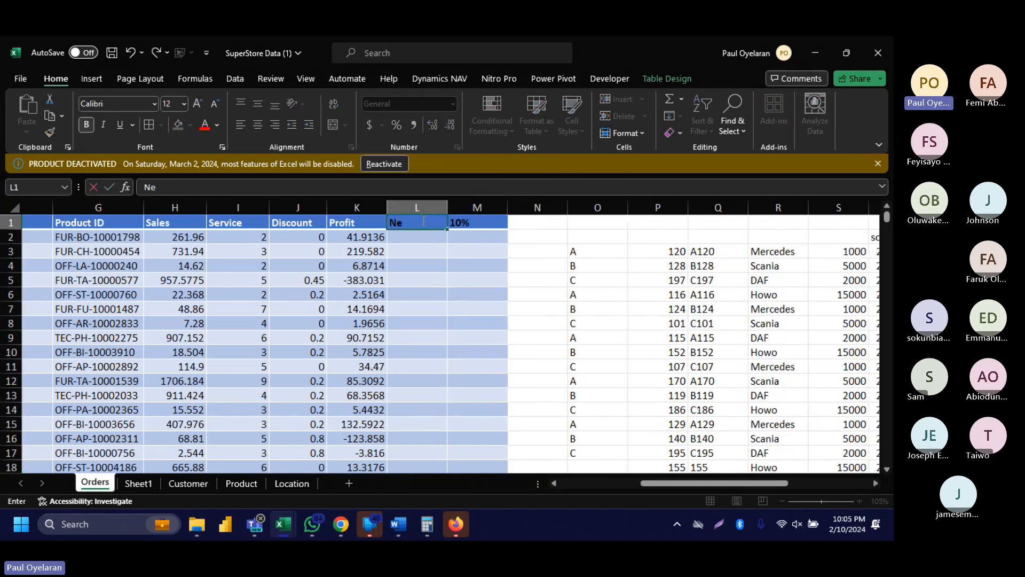
pyautogui.write('w salary')
pyautogui.click(420, 236)
pyautogui.write('=f')
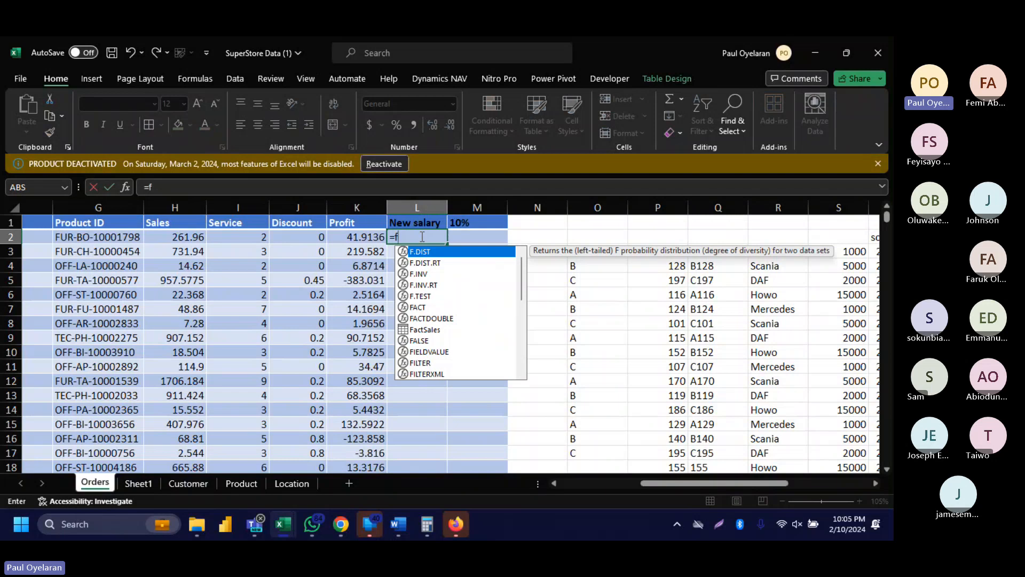
pyautogui.press('BackSpace')
pyautogui.write('if')
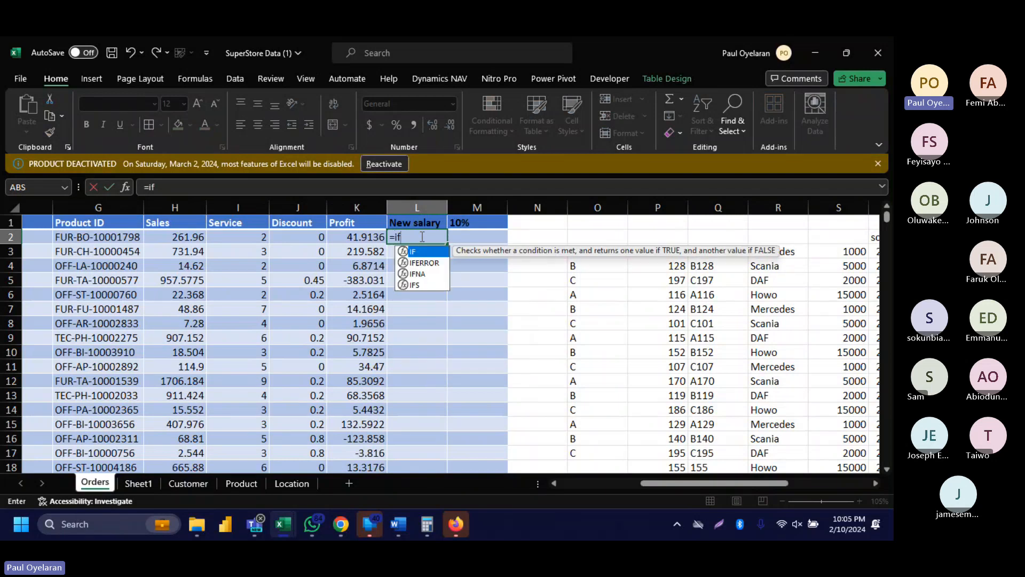
pyautogui.press('Tab')
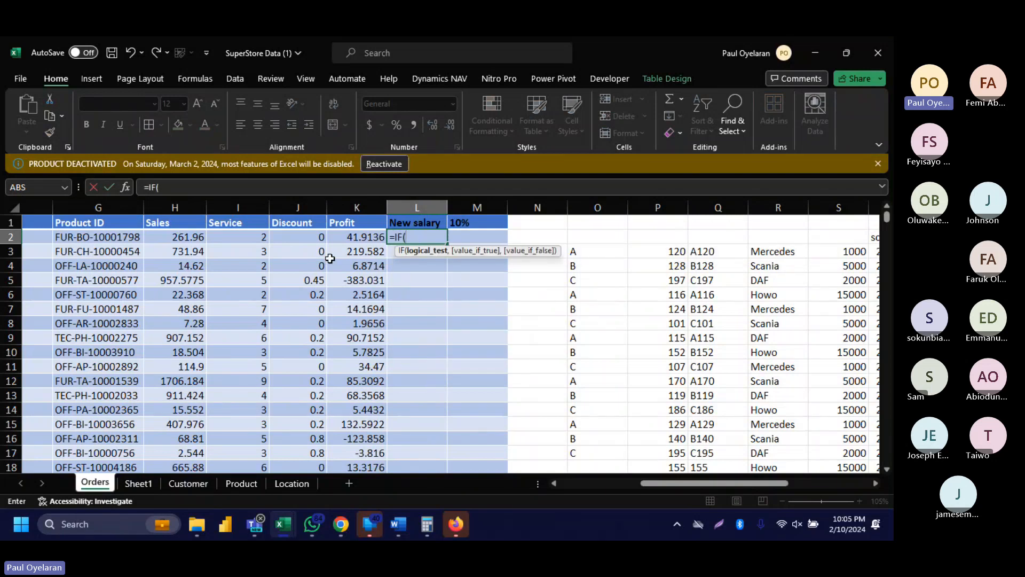
pyautogui.click(254, 237)
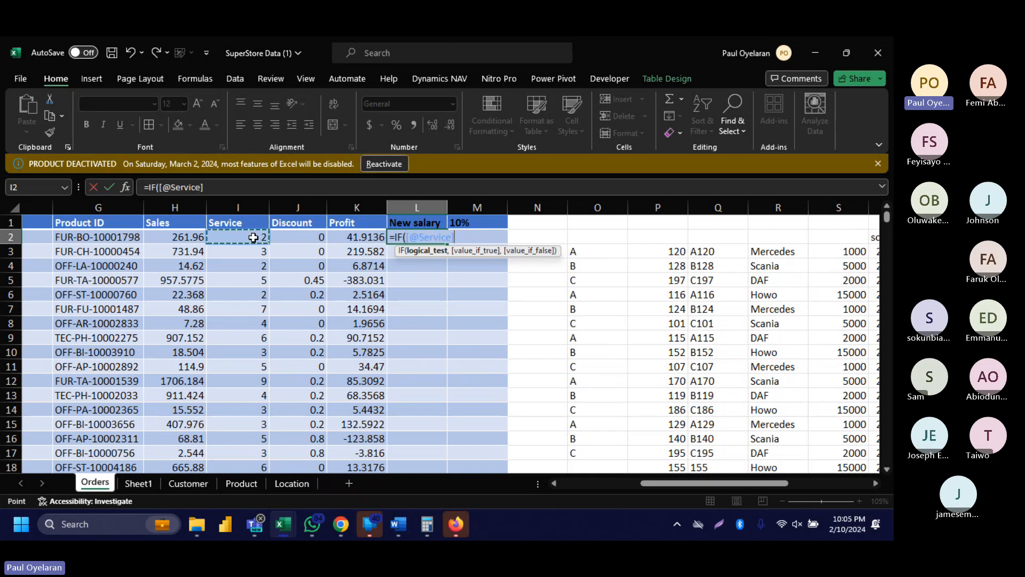
pyautogui.write('>')
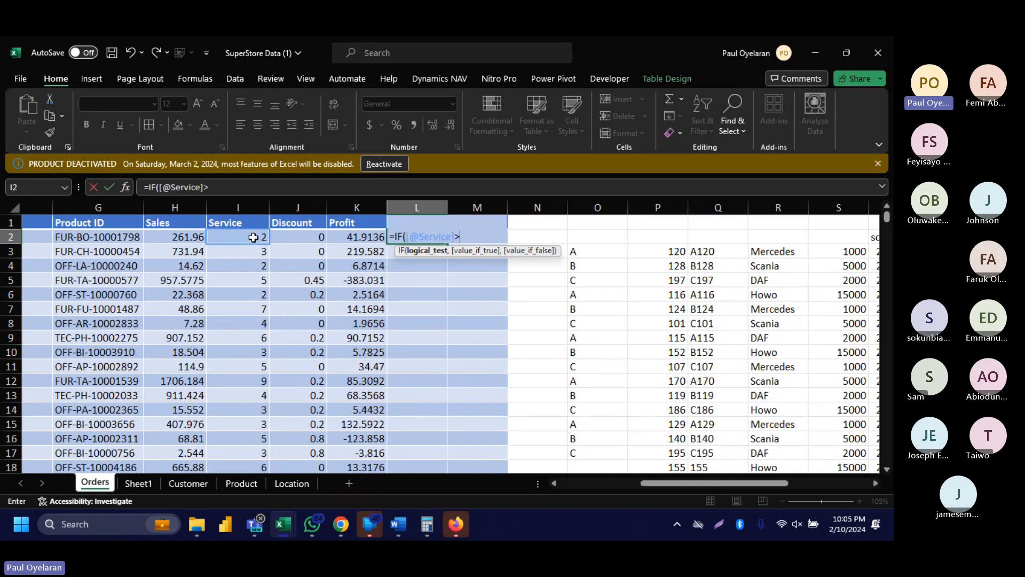
pyautogui.write('2,')
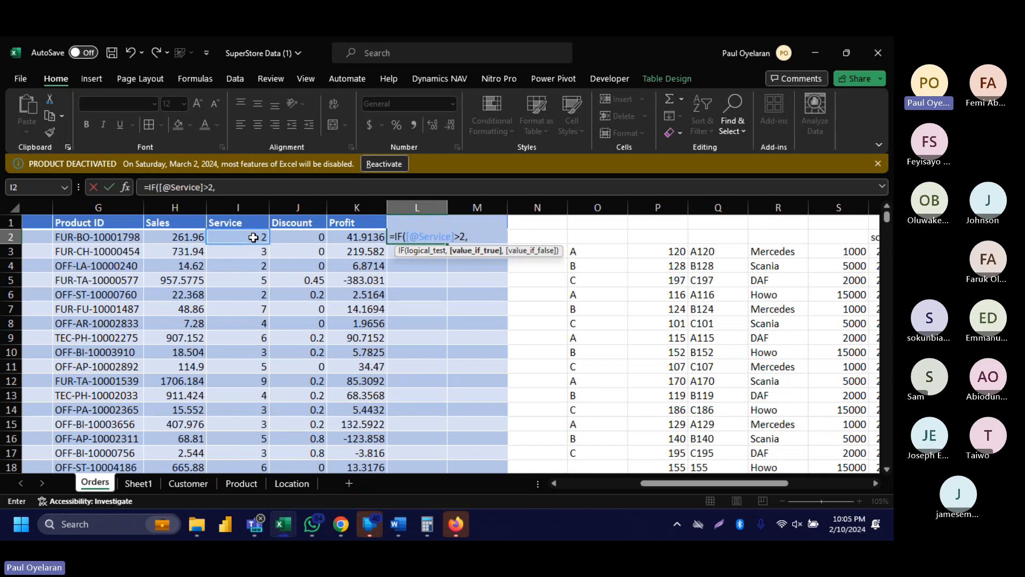
pyautogui.click(350, 240)
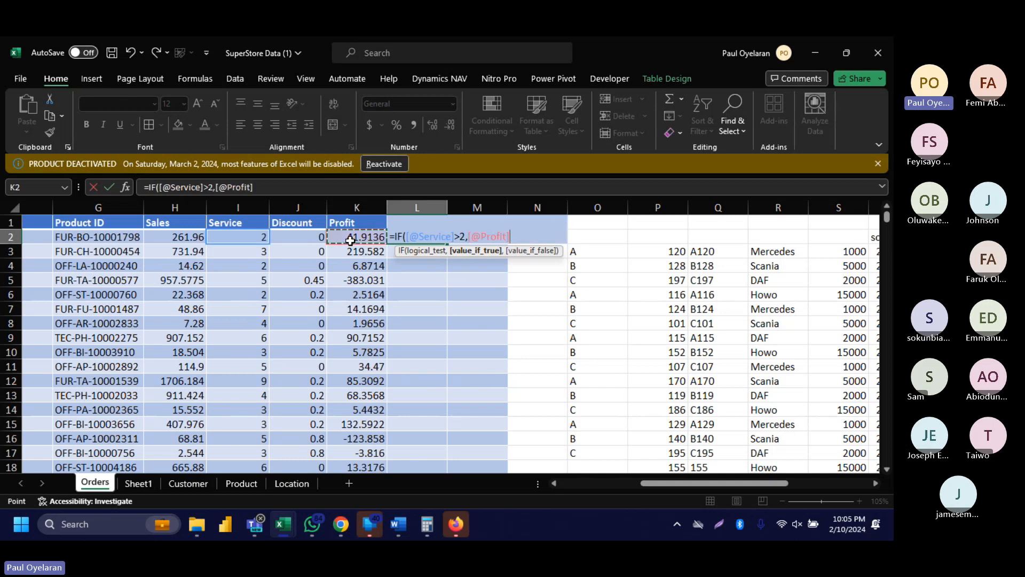
pyautogui.write('*m1')
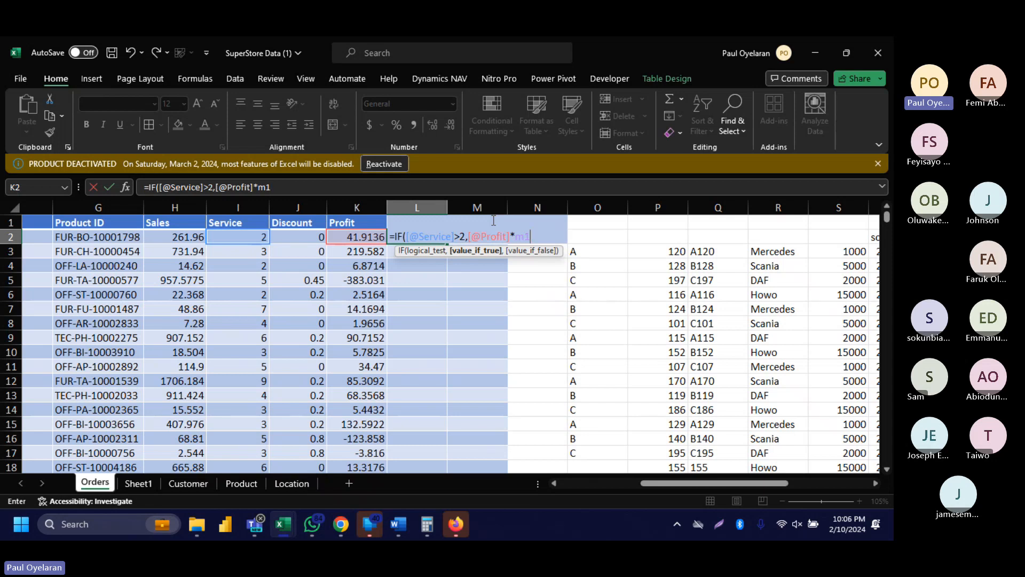
pyautogui.write(')')
pyautogui.press('Return')
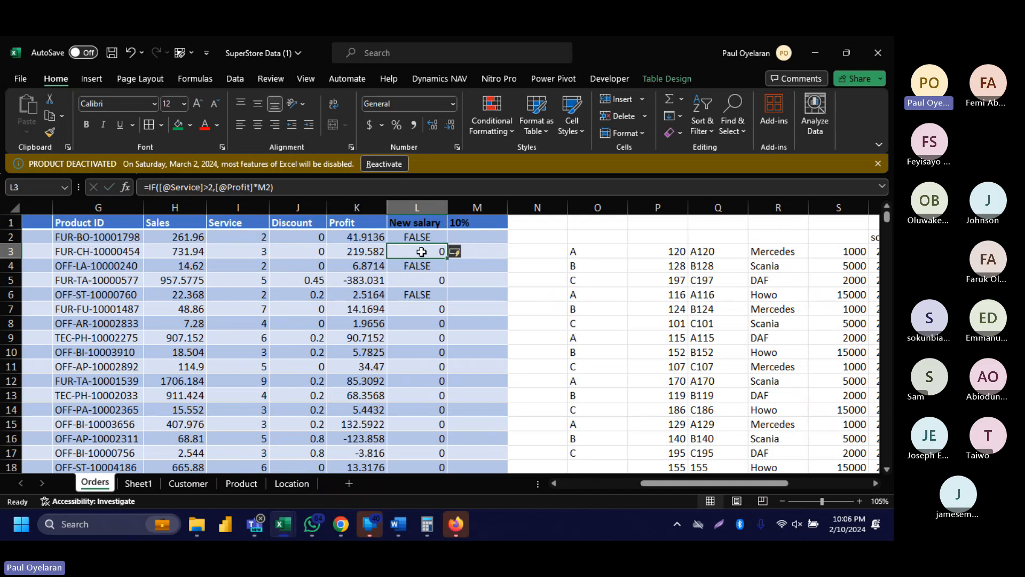
pyautogui.moveTo(418, 242); pyautogui.dragTo(418, 242)
# Lock the rate reference in the New salary formula as absolute $M$1.
pyautogui.press('Return')
pyautogui.click(427, 313)
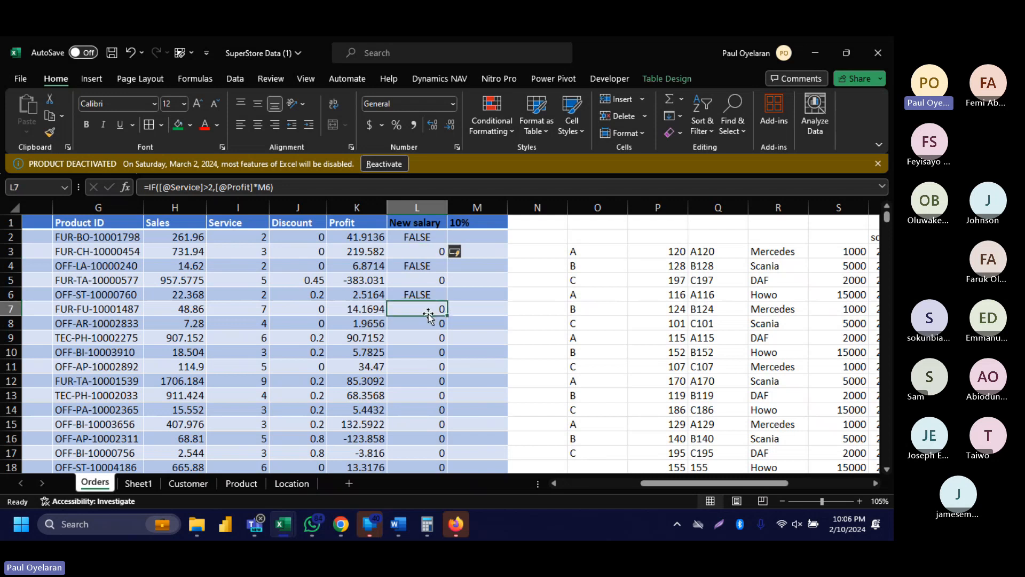
pyautogui.click(478, 214)
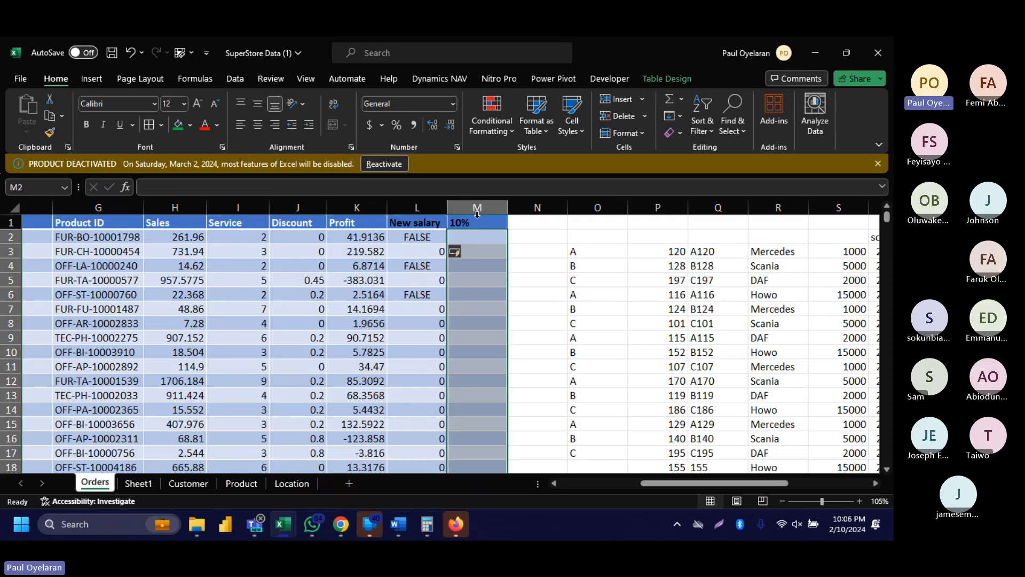
pyautogui.click(475, 222)
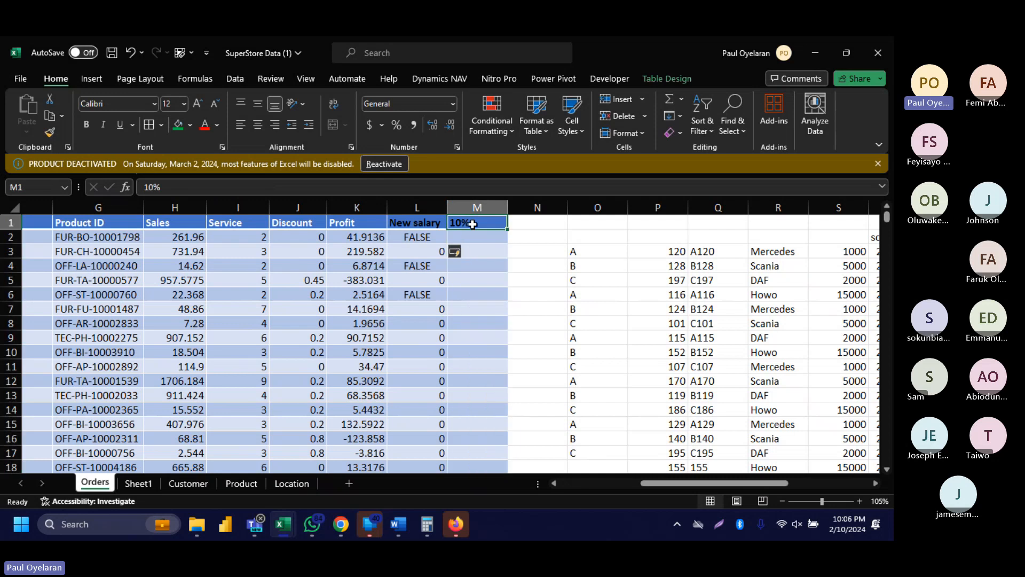
pyautogui.click(432, 232)
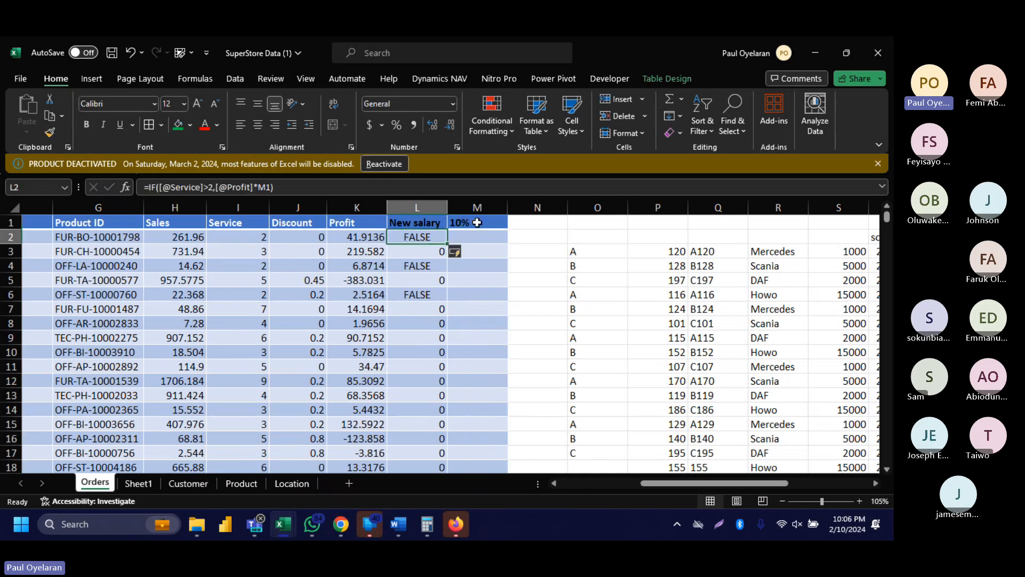
pyautogui.doubleClick(261, 187)
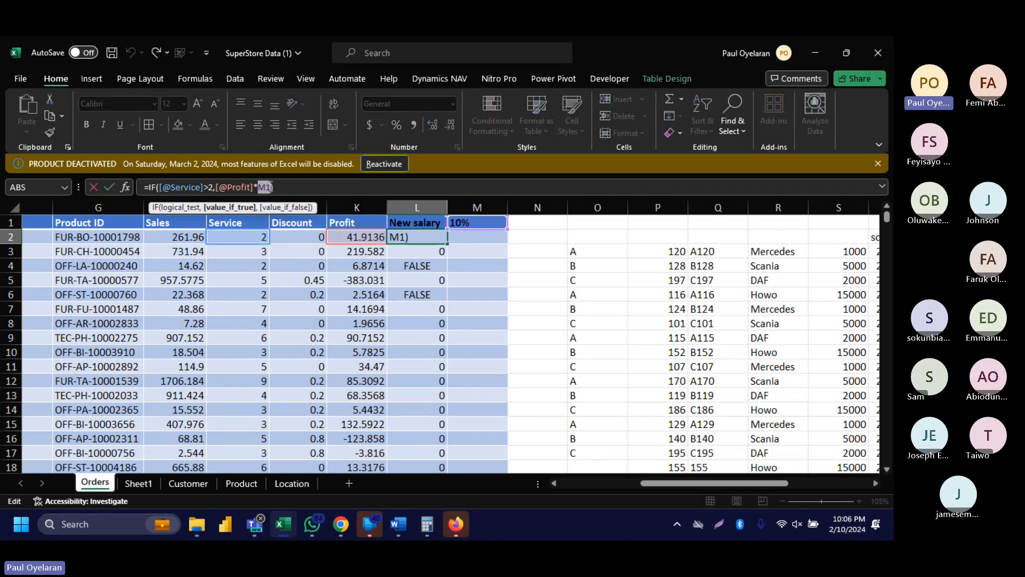
pyautogui.press('F4')
pyautogui.press('Return')
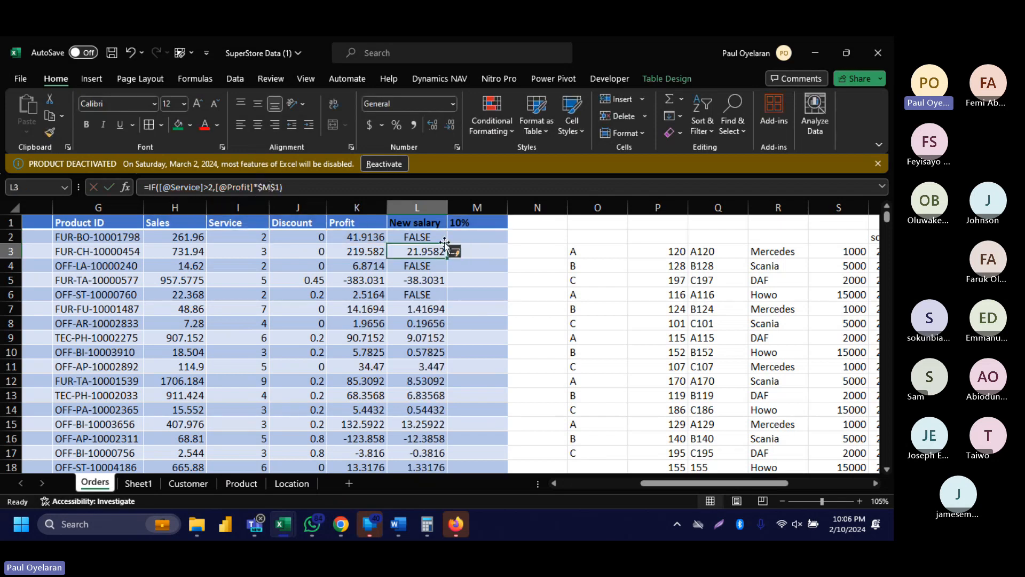
pyautogui.click(430, 236)
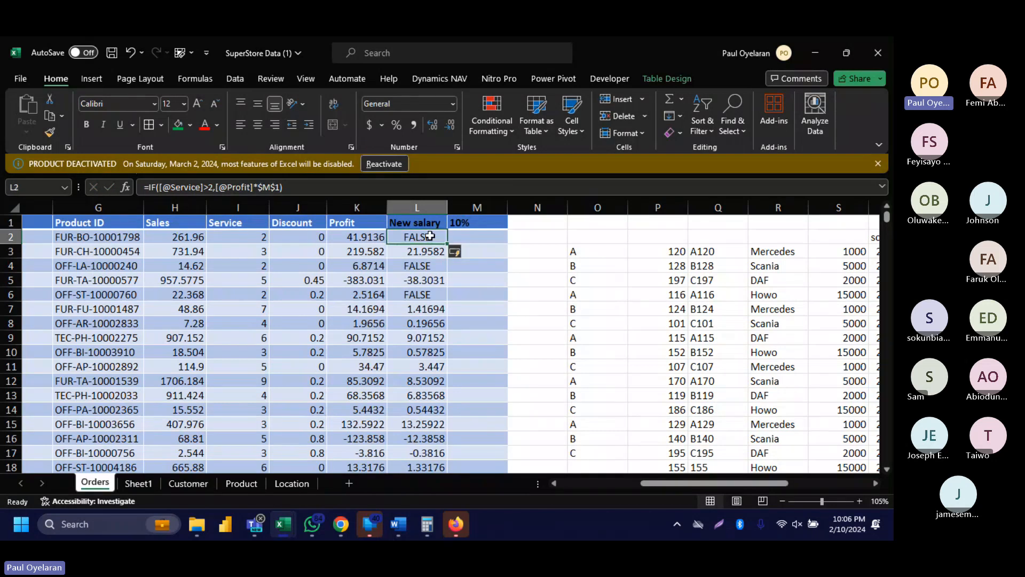
pyautogui.click(280, 187)
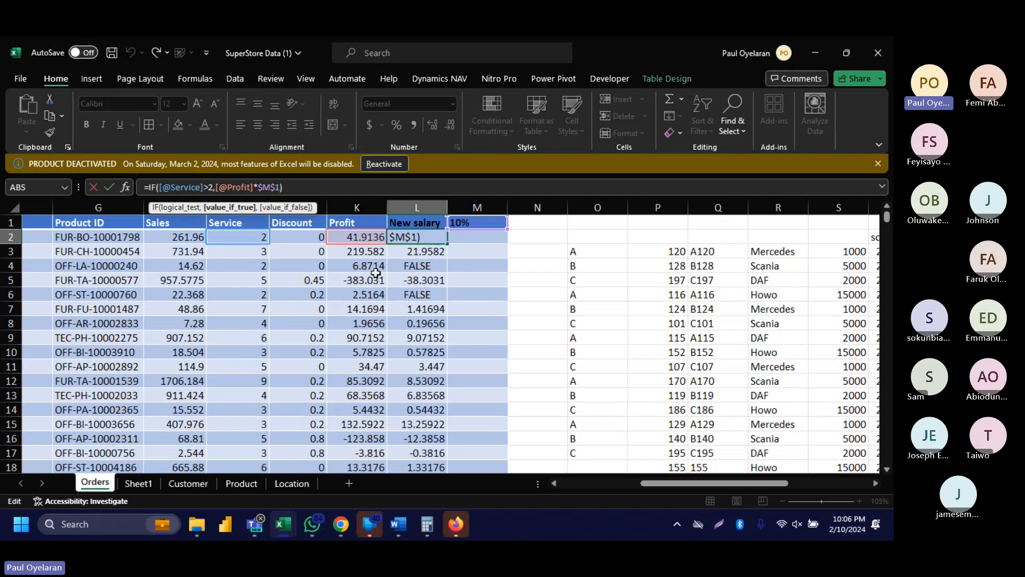
pyautogui.write(',')
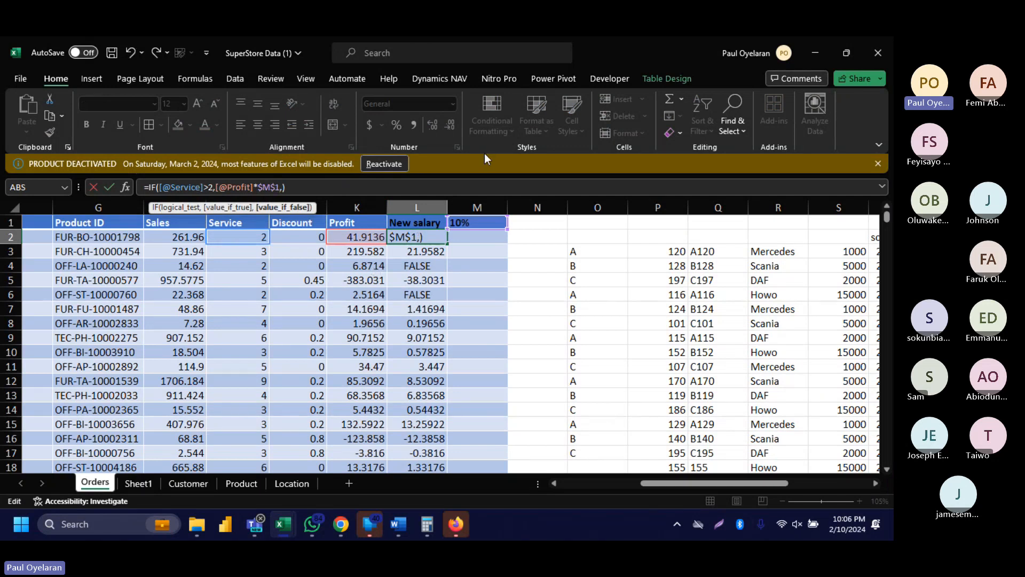
pyautogui.click(357, 235)
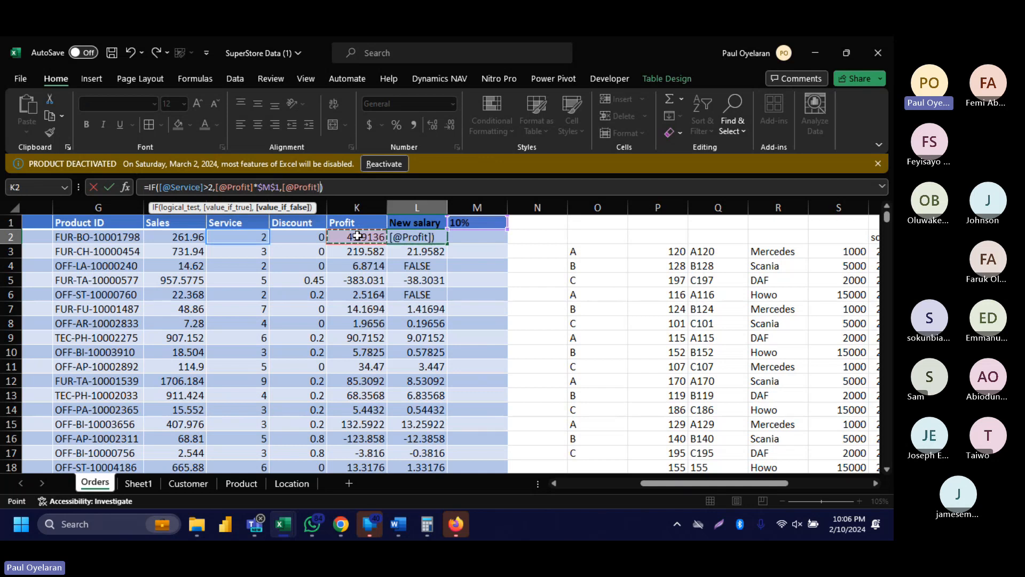
pyautogui.press('Return')
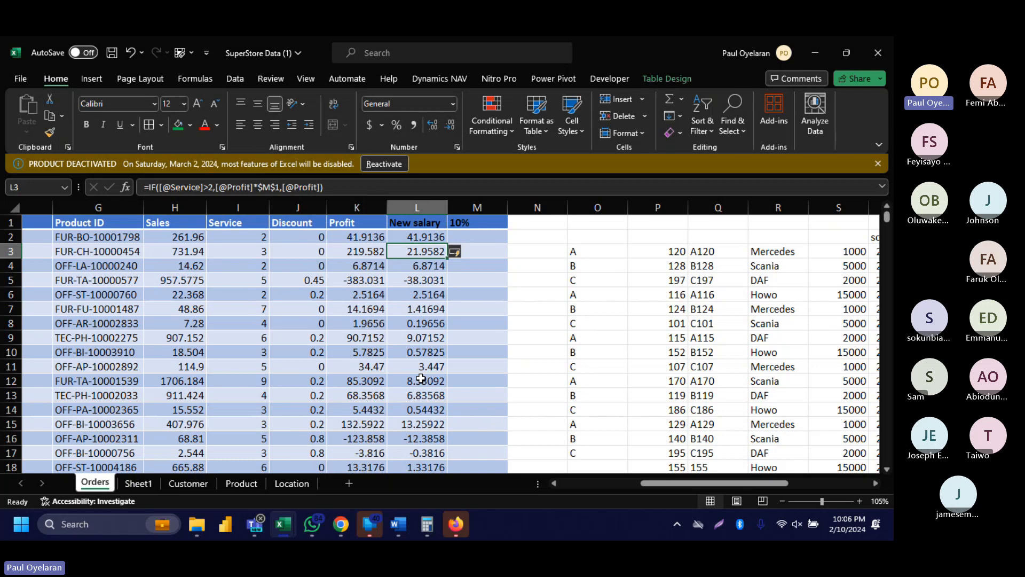
# Scroll to the Brand/litre lookup table and inspect S3's nested IF litre formula.
pyautogui.hscroll(5, 421, 378)
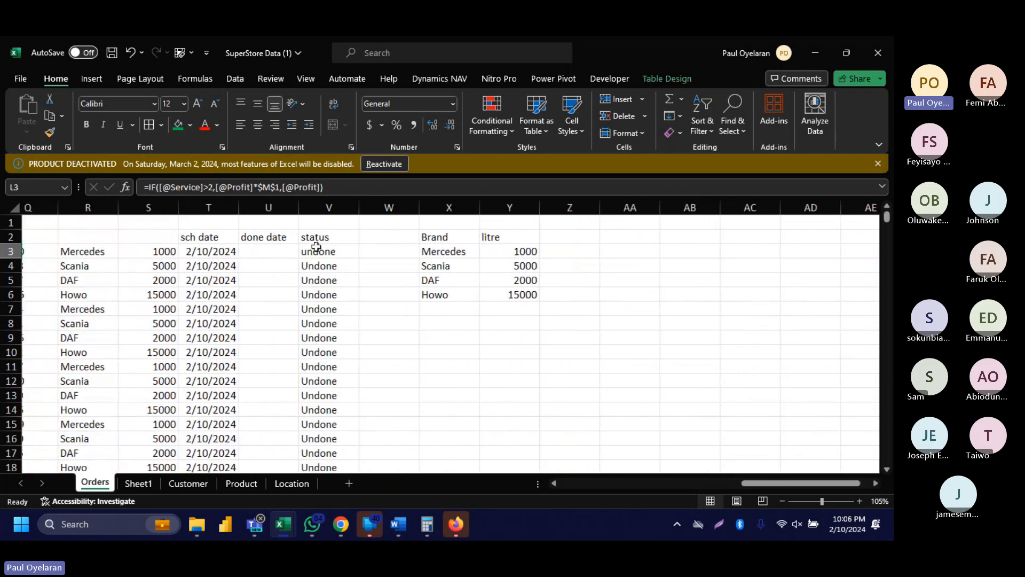
pyautogui.hscroll(-2, 315, 277)
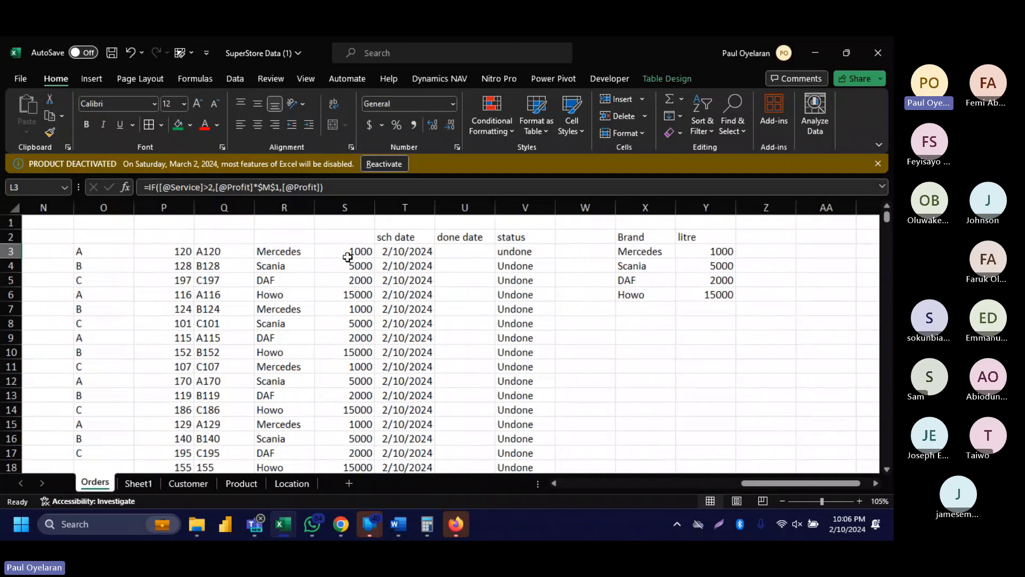
pyautogui.click(347, 254)
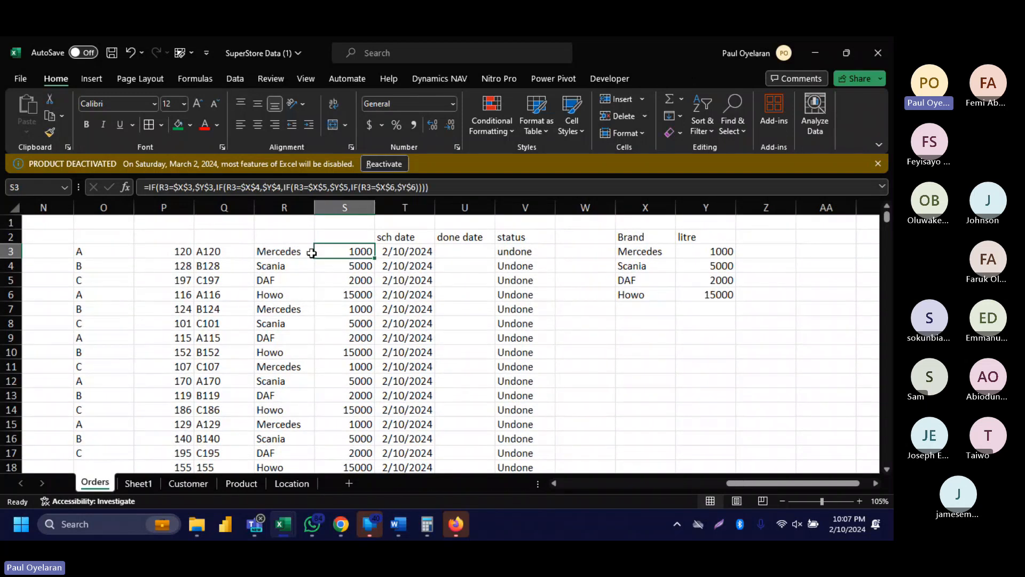
# Insert a new column T and start T3's IFS formula with the Mercedes (Y3/Z3) and Scania (Y4/Z4) tests.
pyautogui.rightClick(411, 212)
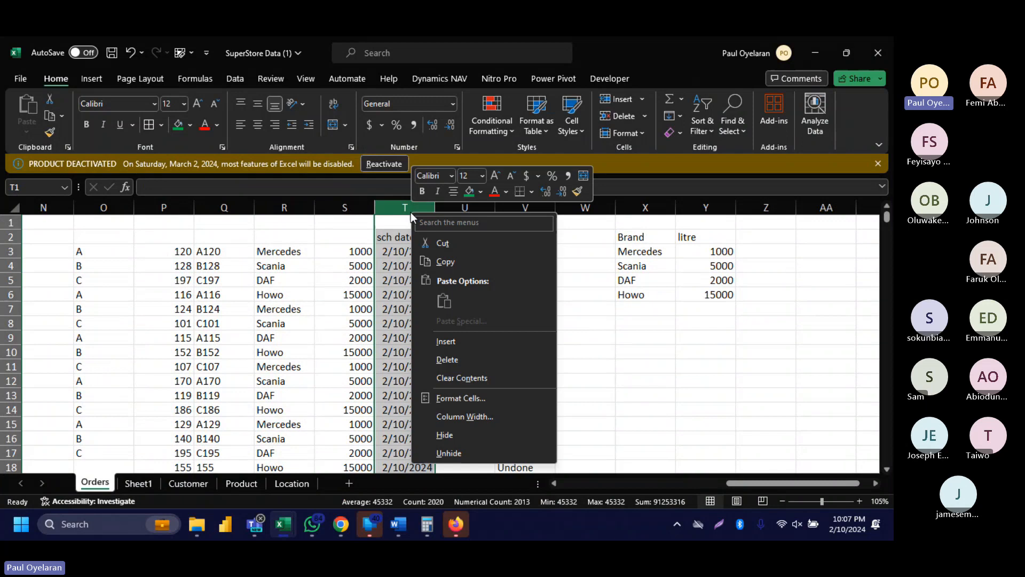
pyautogui.click(450, 340)
pyautogui.click(393, 249)
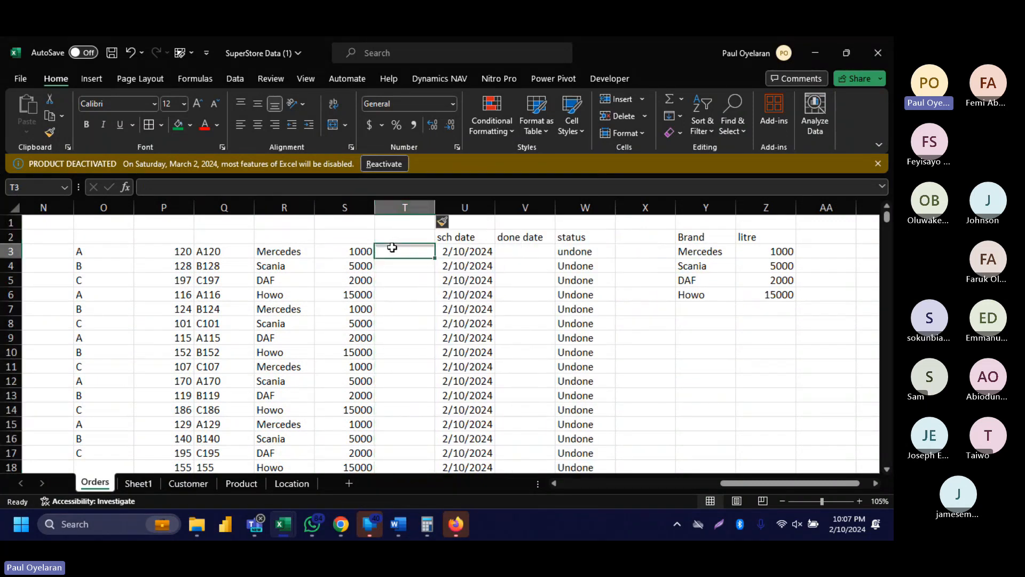
pyautogui.write('=IFS(')
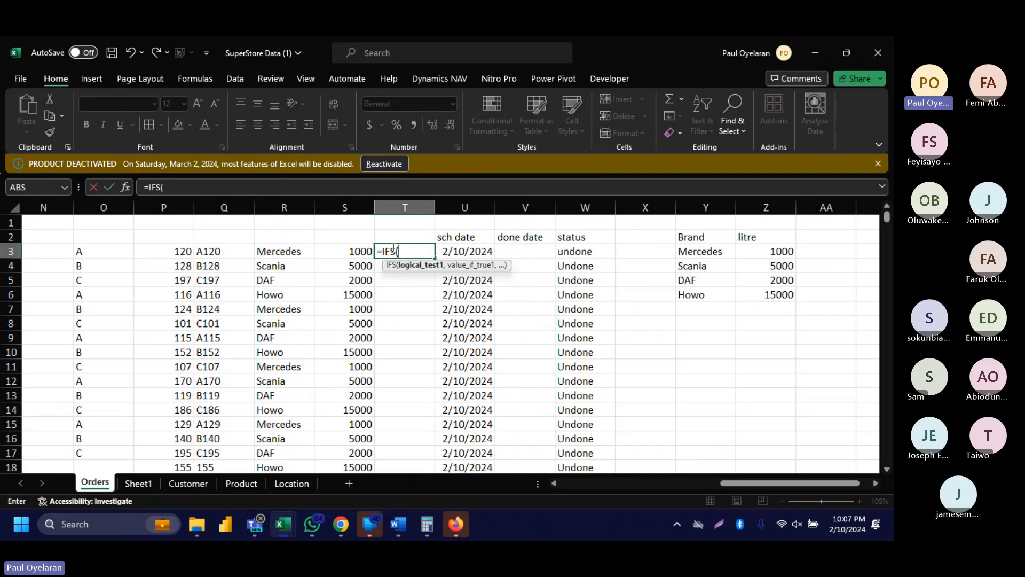
pyautogui.click(309, 254)
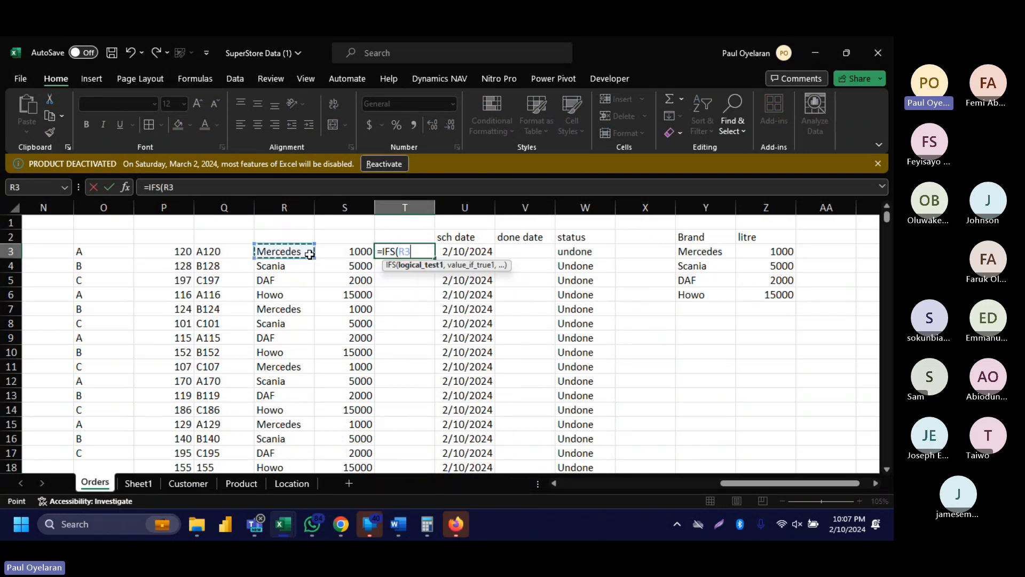
pyautogui.write('=')
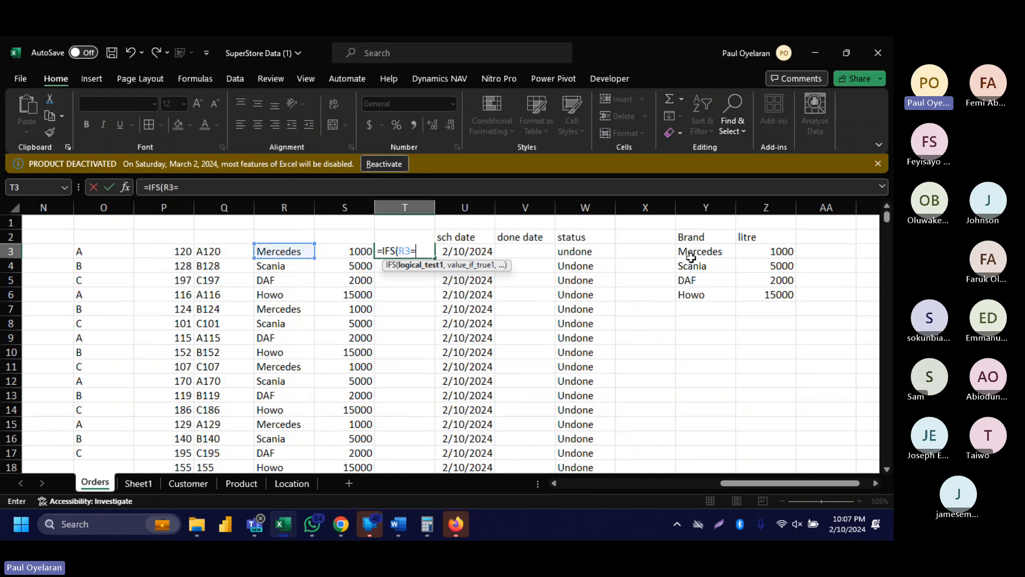
pyautogui.click(695, 251)
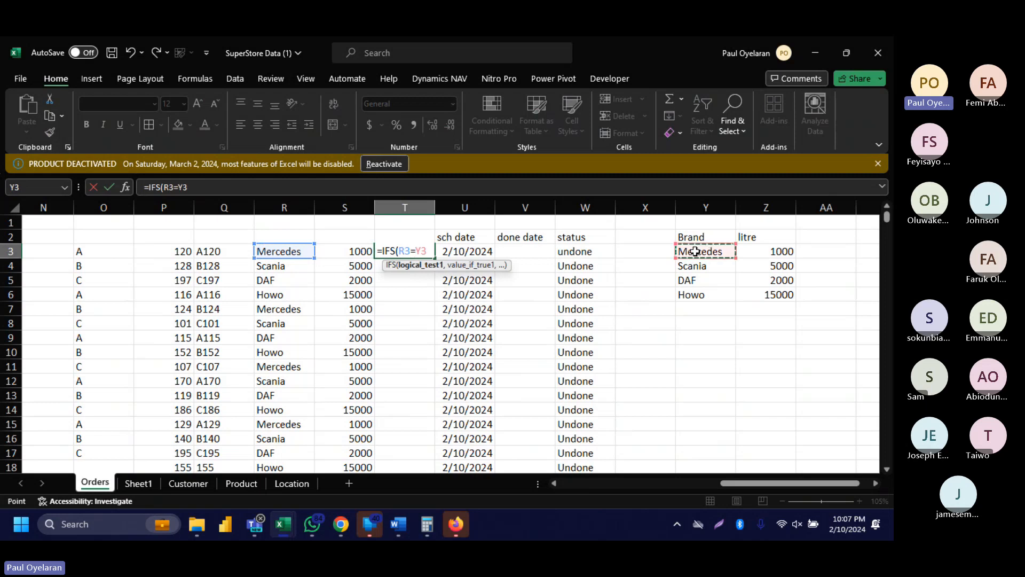
pyautogui.write(',')
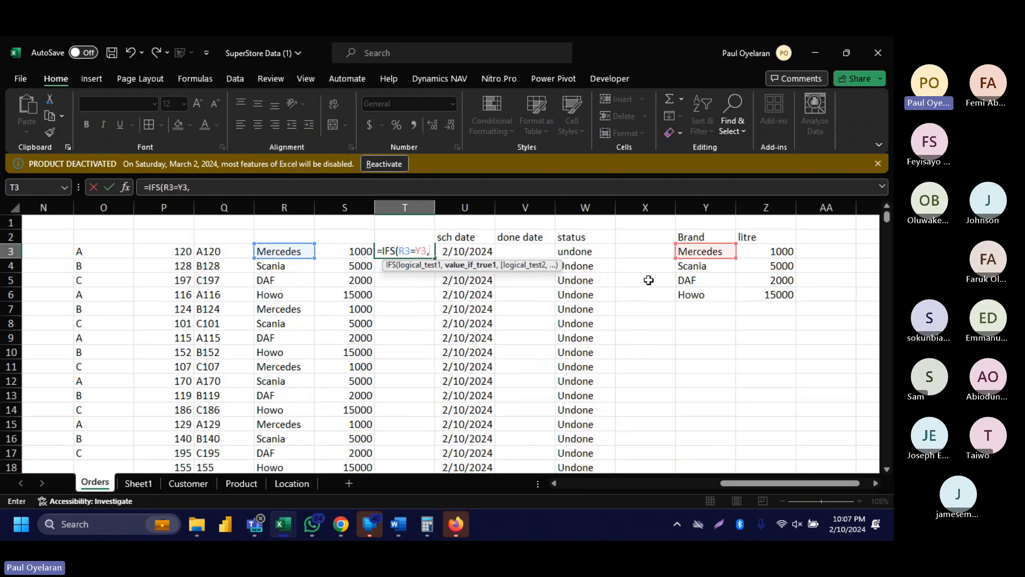
pyautogui.click(780, 259)
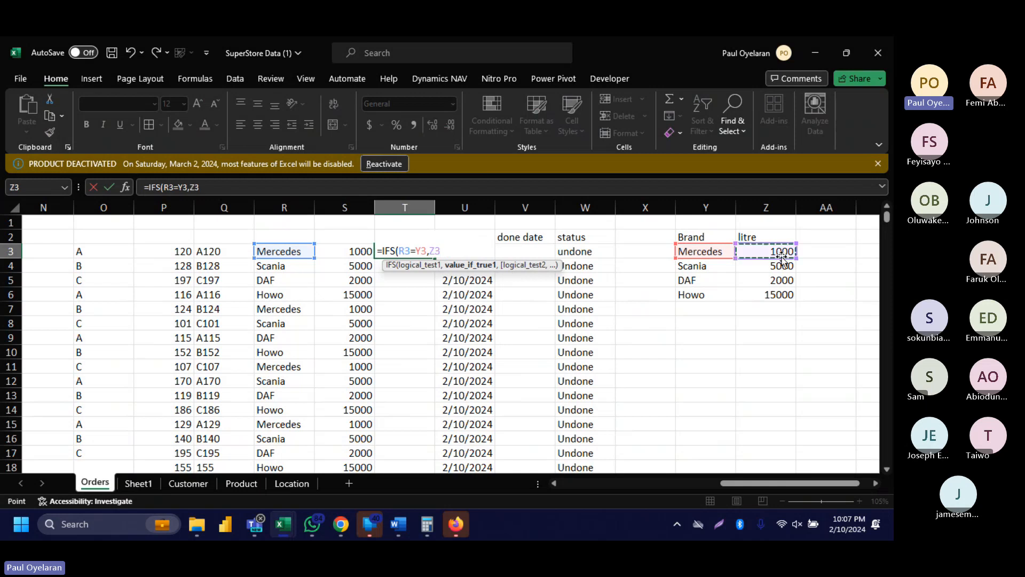
pyautogui.write(',')
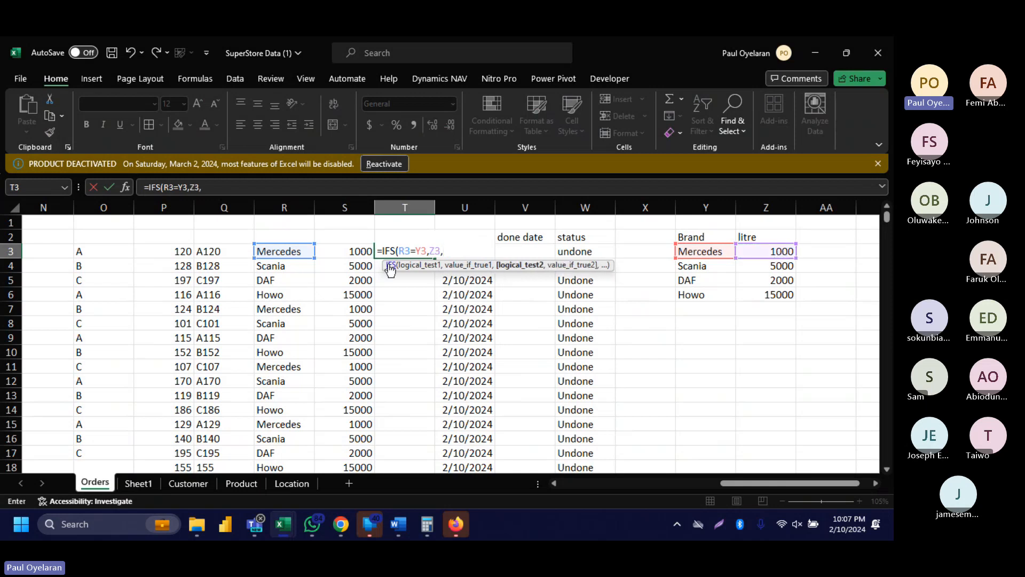
pyautogui.click(295, 251)
pyautogui.write('=')
pyautogui.click(697, 265)
pyautogui.write(',')
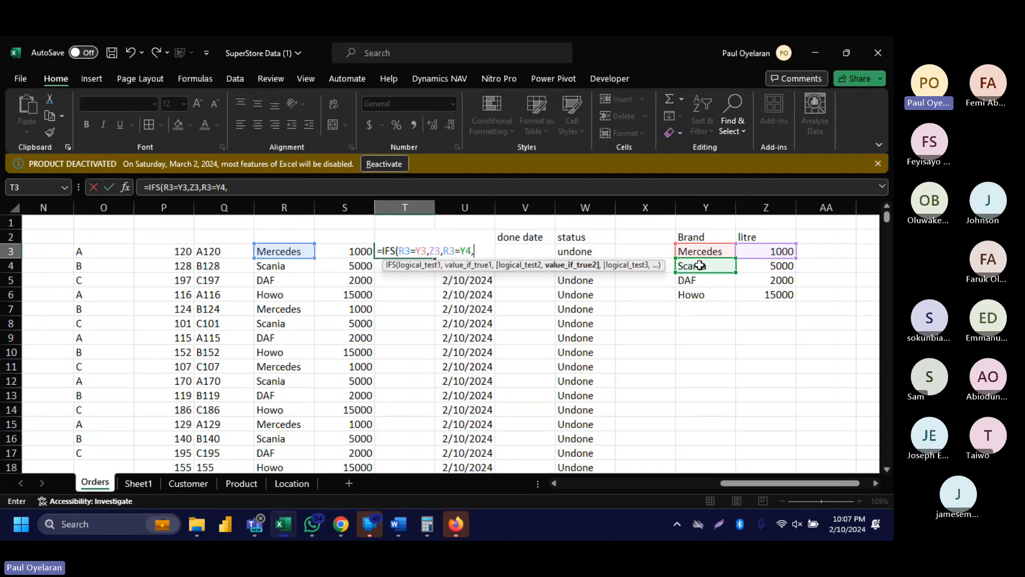
pyautogui.click(755, 266)
pyautogui.write(',')
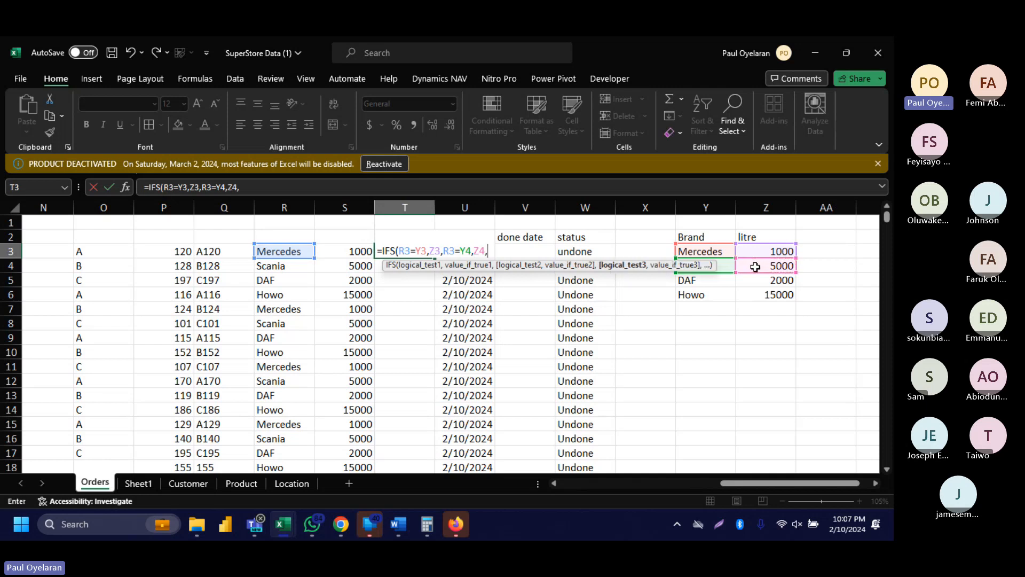
# Add the DAF (Y5/Z5) and Howo (Y6/Z6) tests and commit T3's IFS formula.
pyautogui.click(289, 253)
pyautogui.write(',')
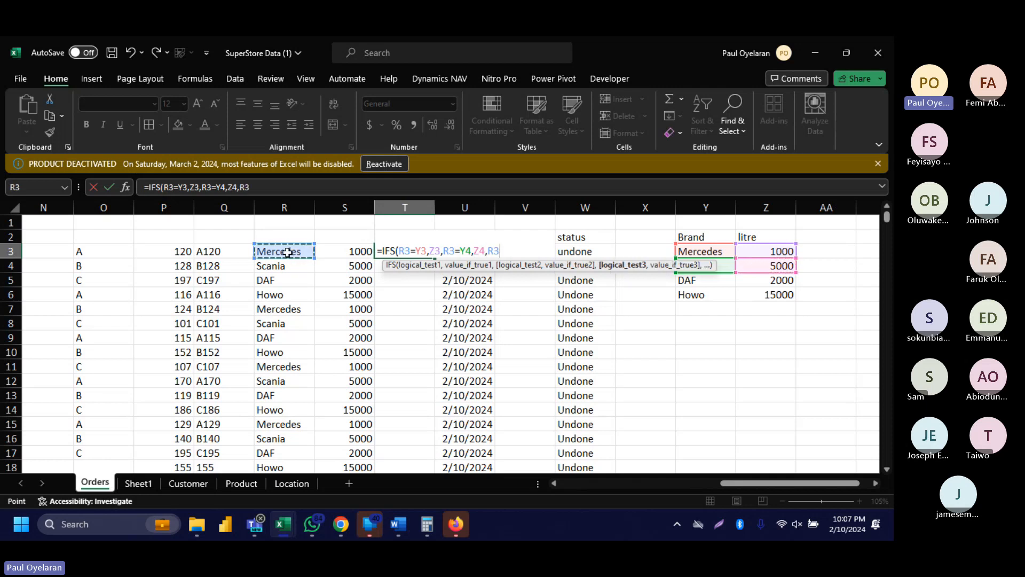
pyautogui.click(682, 279)
pyautogui.write(',')
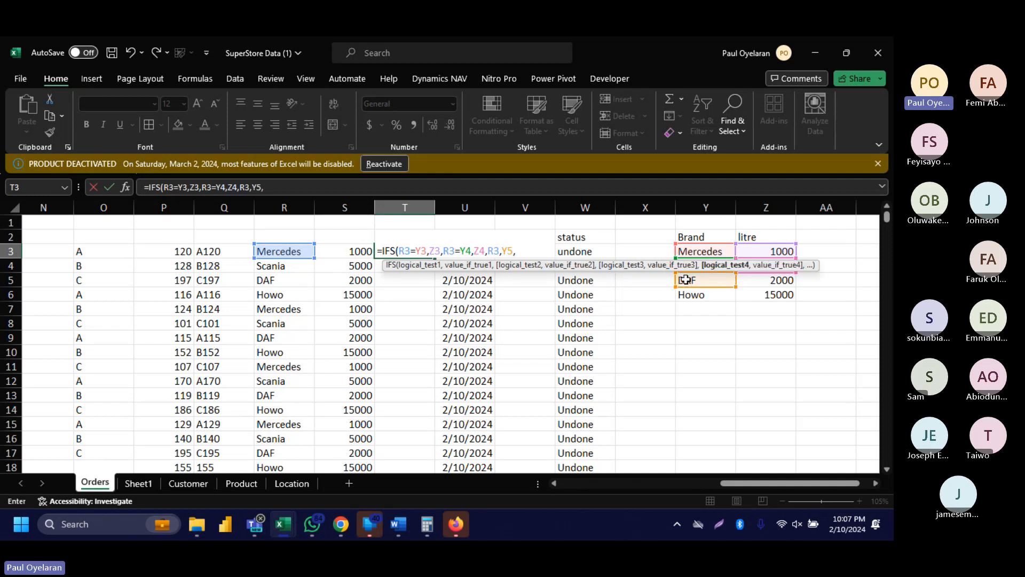
pyautogui.click(755, 277)
pyautogui.write(',')
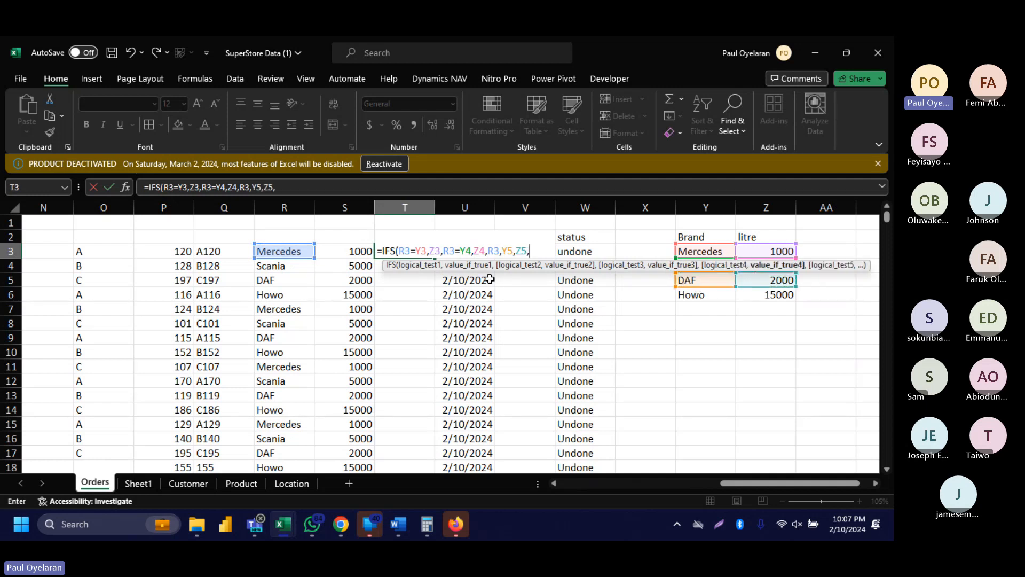
pyautogui.click(289, 251)
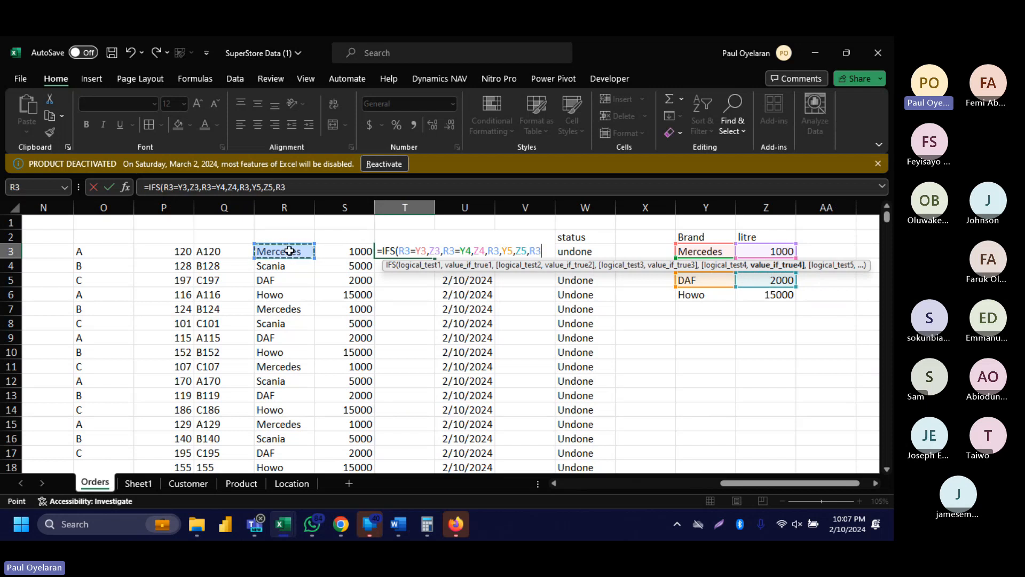
pyautogui.write(',')
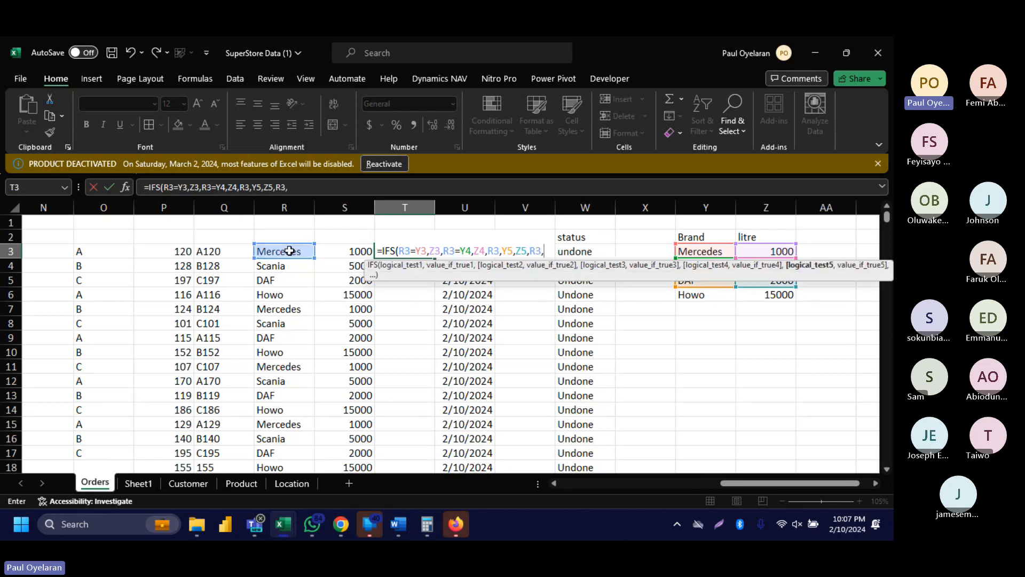
pyautogui.click(697, 292)
pyautogui.write(',')
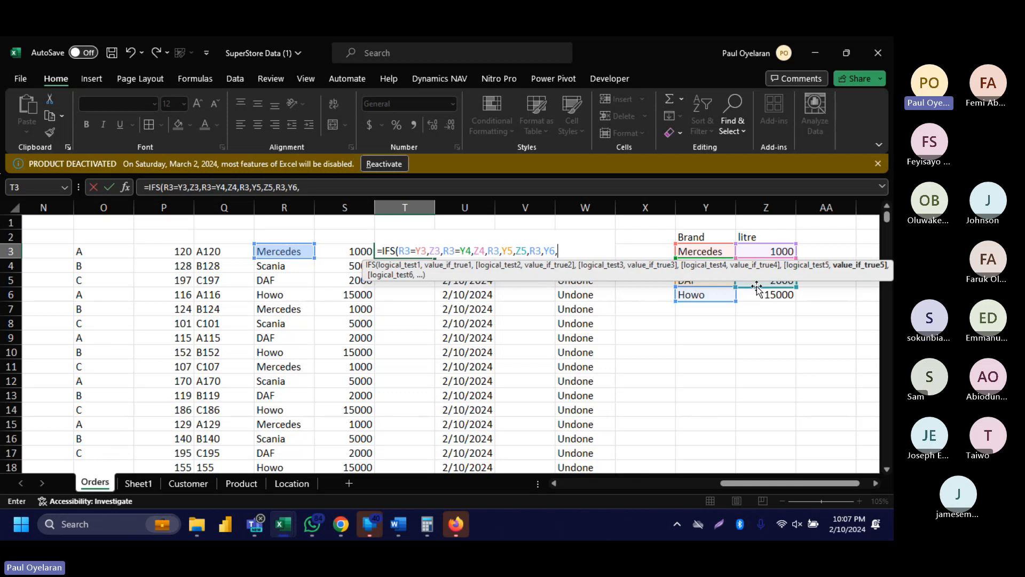
pyautogui.click(776, 292)
pyautogui.press('Return')
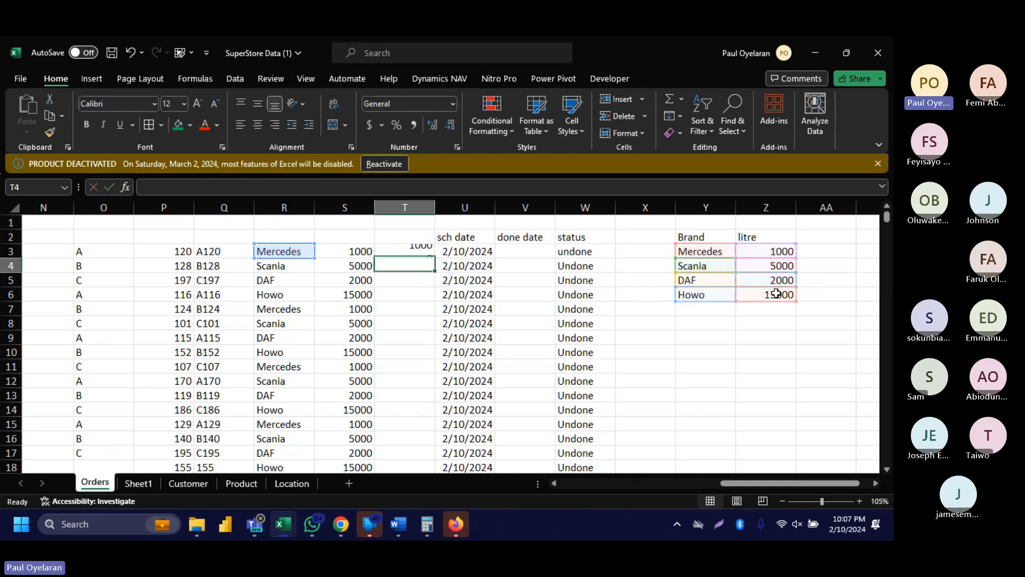
pyautogui.click(389, 253)
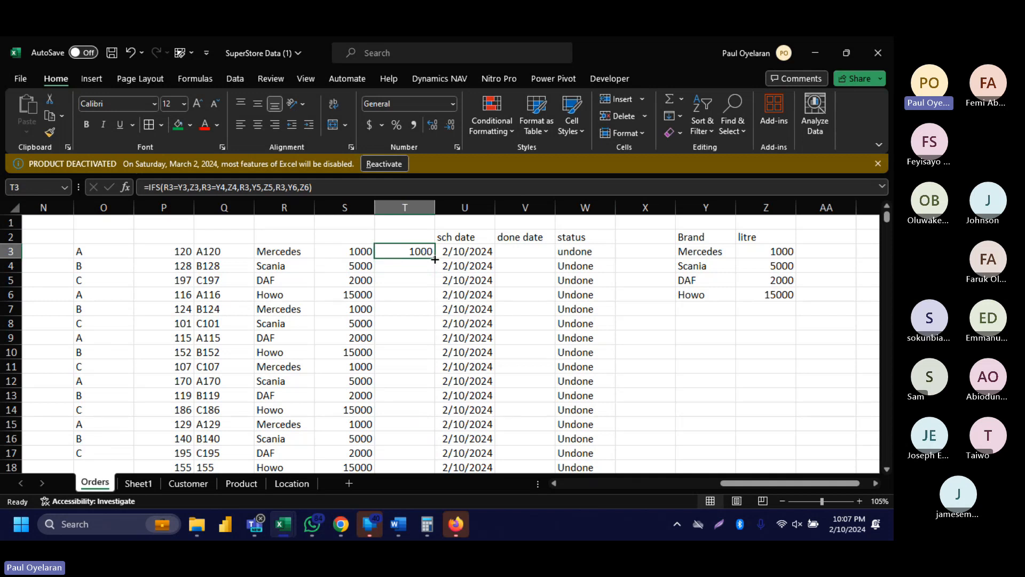
# Fill T3's IFS formula down to T6 and view S3's full nested IF formula.
pyautogui.moveTo(434, 257); pyautogui.dragTo(433, 297)
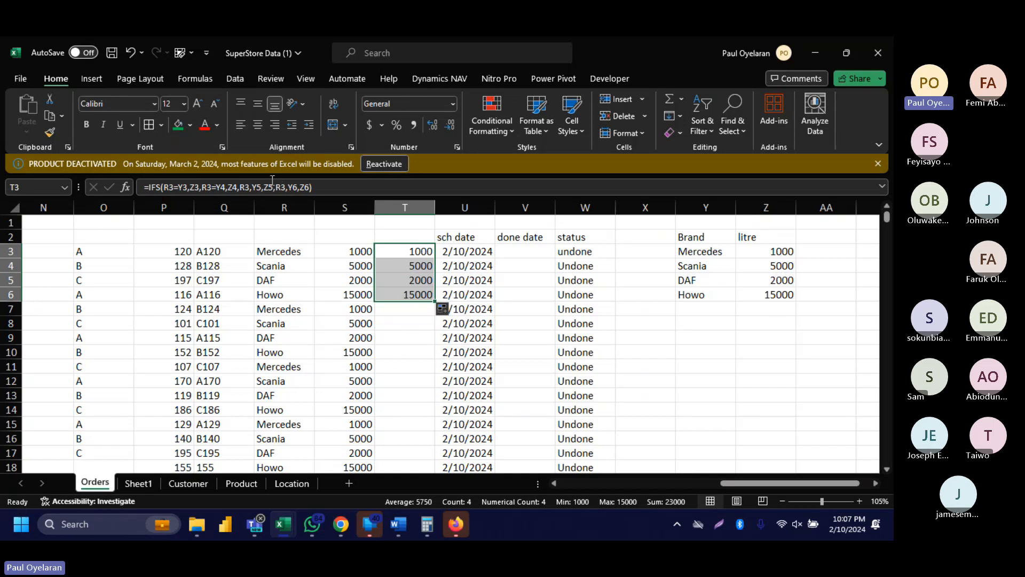
pyautogui.click(421, 253)
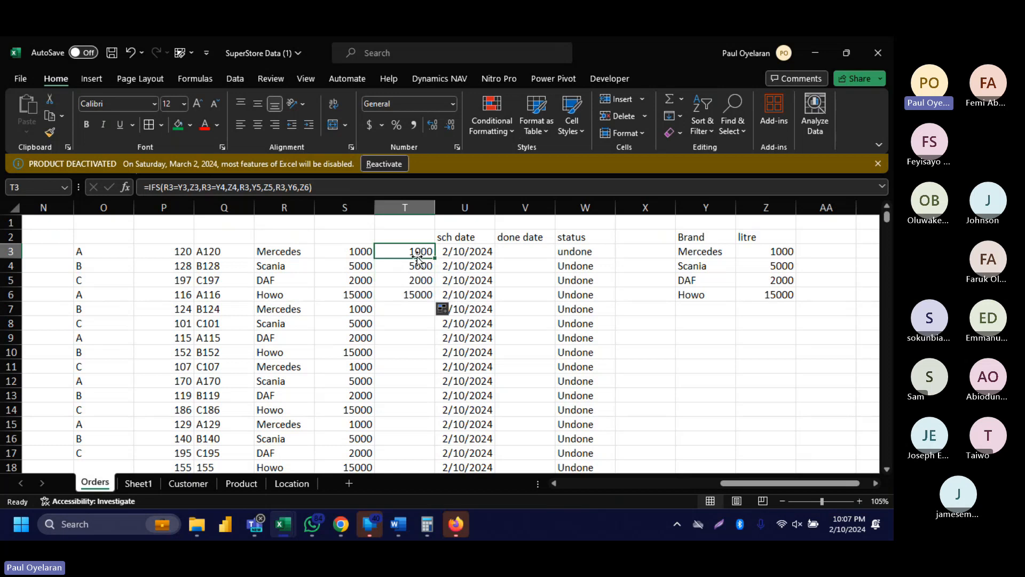
pyautogui.click(351, 248)
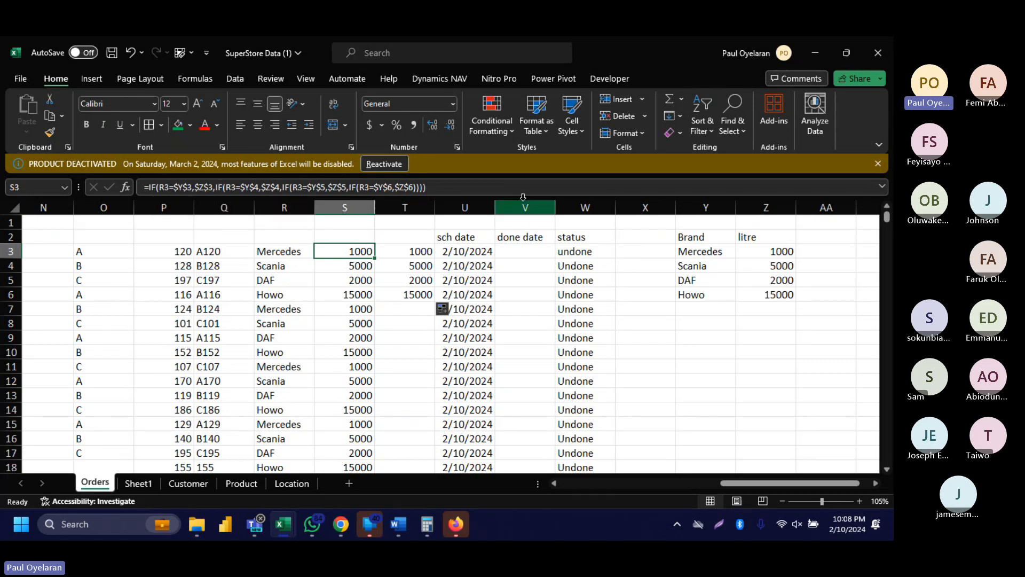
pyautogui.click(882, 187)
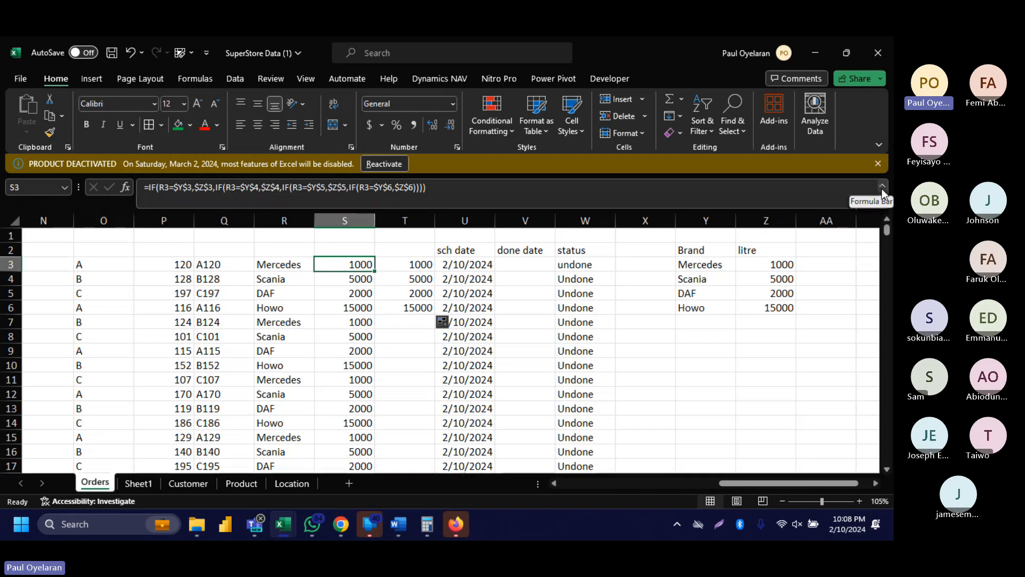
pyautogui.click(882, 187)
pyautogui.click(882, 187)
pyautogui.click(882, 186)
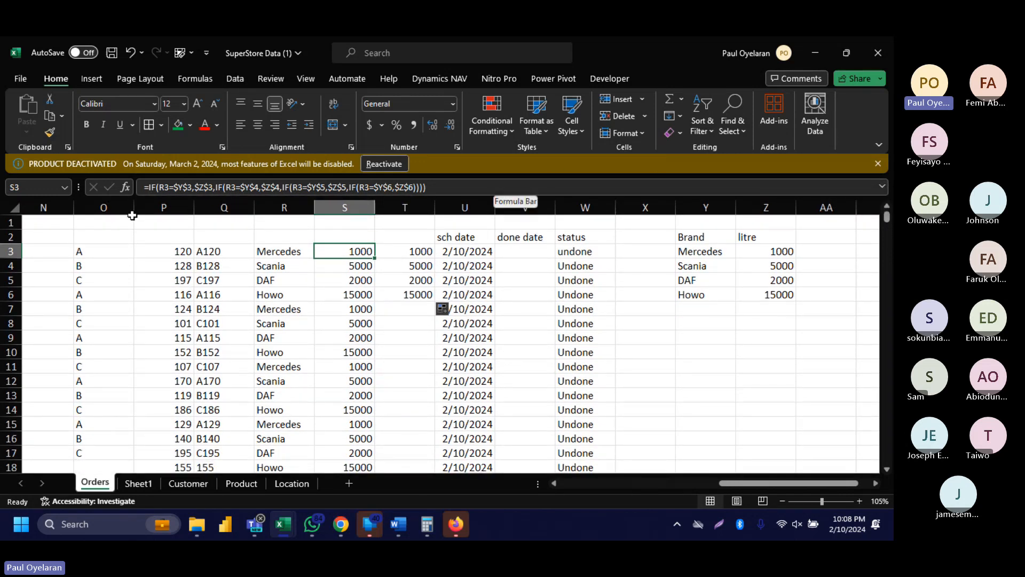
# Re-enter S3's nested IF and T3's IFS formulas unchanged to compare them.
pyautogui.click(203, 188)
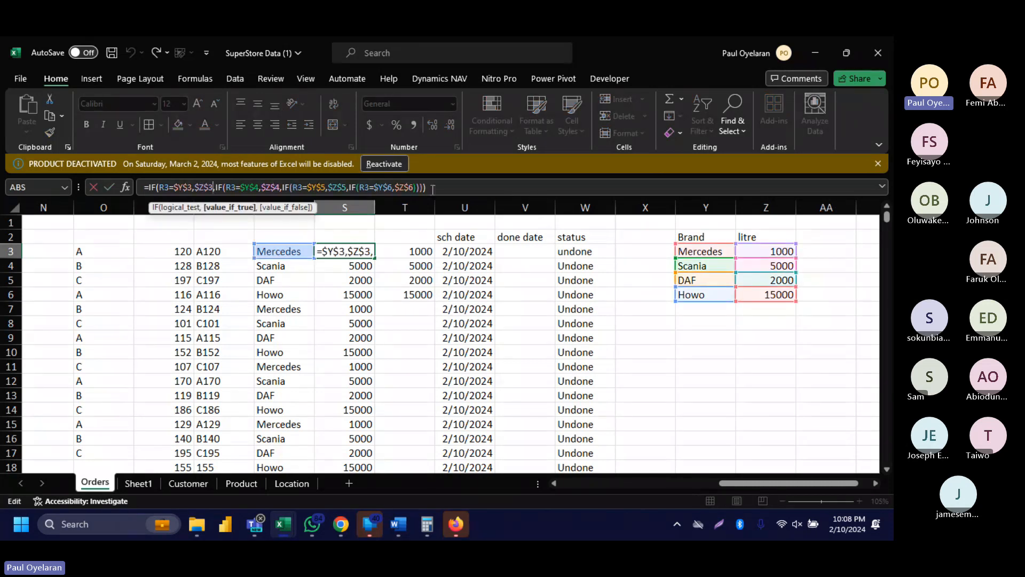
pyautogui.hotkey('ctrl', 'Return')
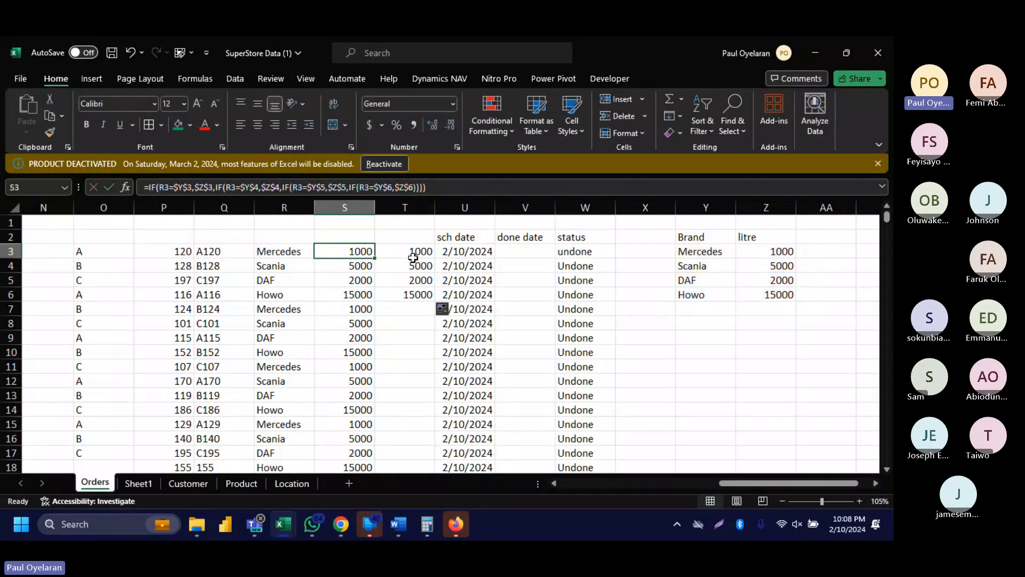
pyautogui.click(412, 256)
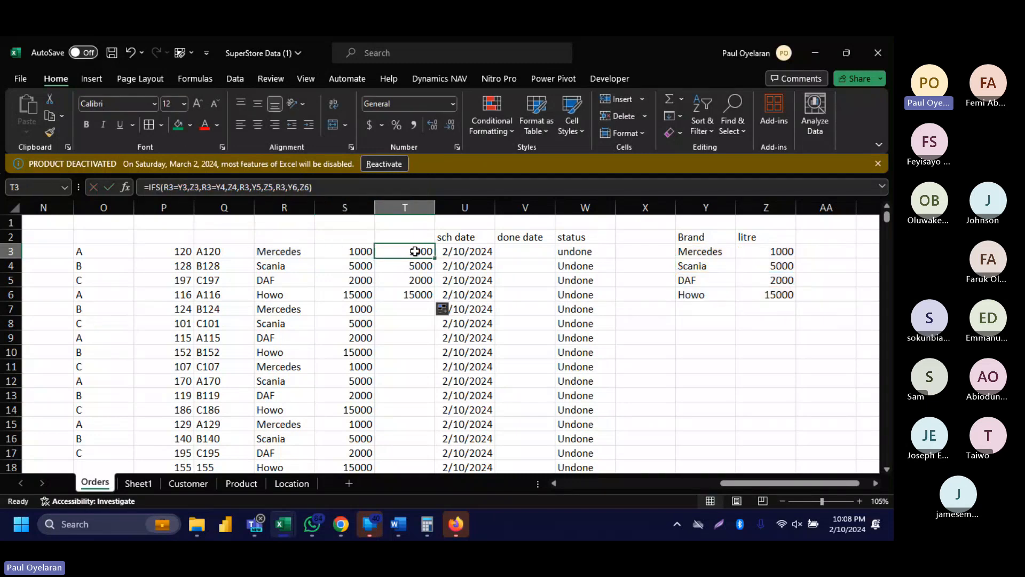
pyautogui.click(180, 187)
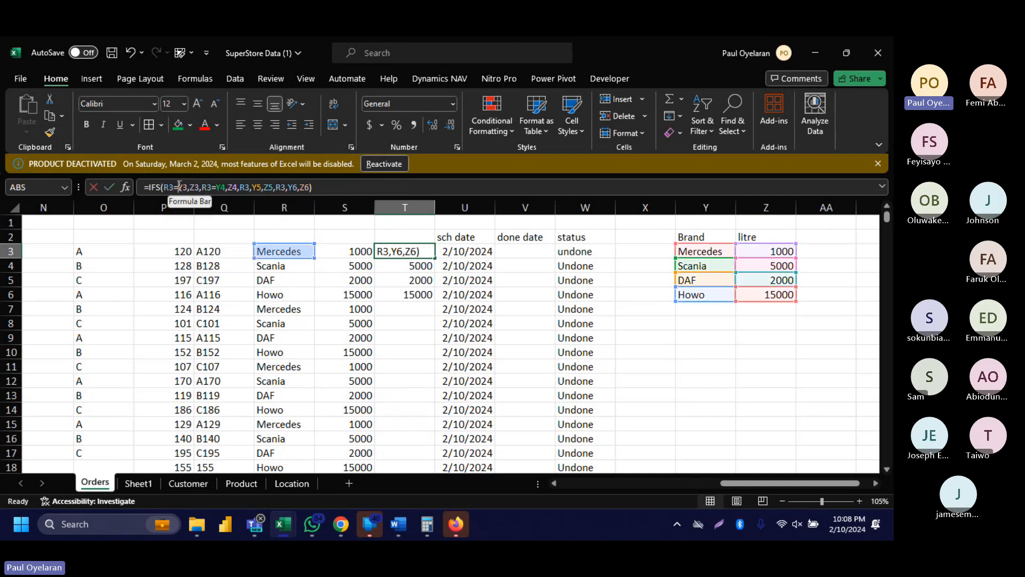
pyautogui.doubleClick(182, 186)
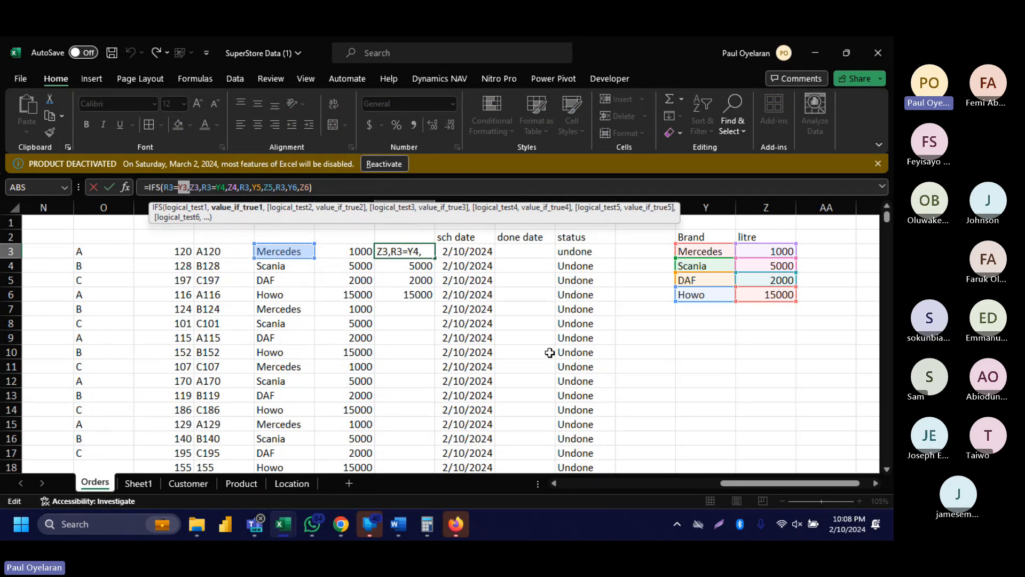
pyautogui.hotkey('ctrl', 'Return')
# Type sumifs, sumif, if, ifs and tranpose into AB3:AB7.
pyautogui.hscroll(-10, 432, 287)
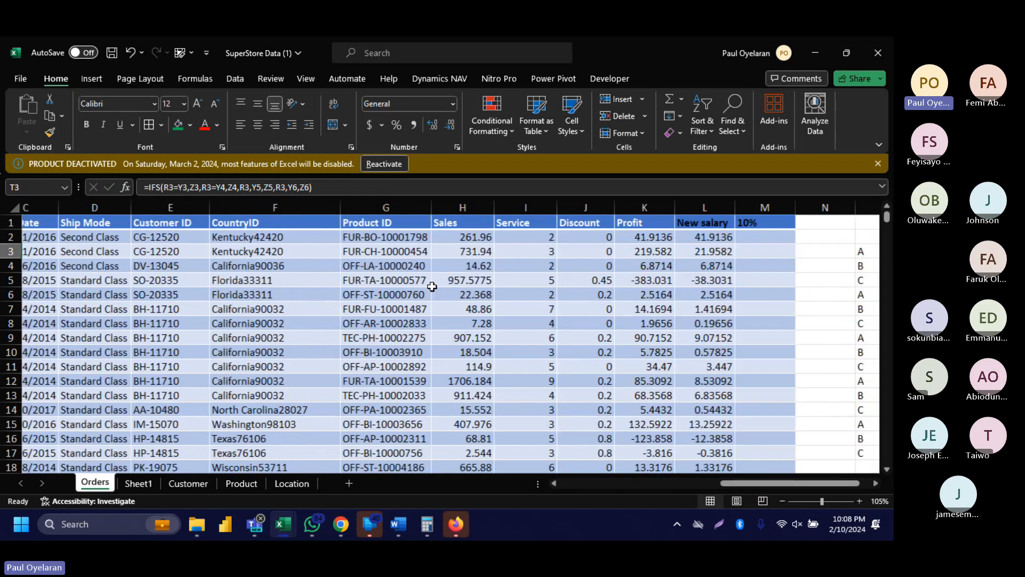
pyautogui.hscroll(5, 431, 287)
pyautogui.hscroll(5, 523, 282)
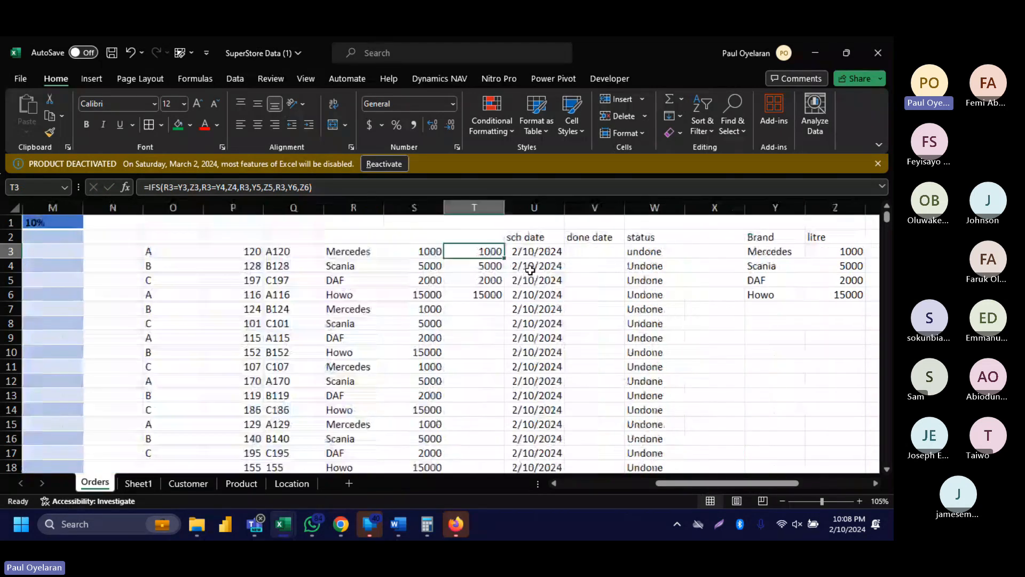
pyautogui.hscroll(3, 530, 270)
pyautogui.click(766, 247)
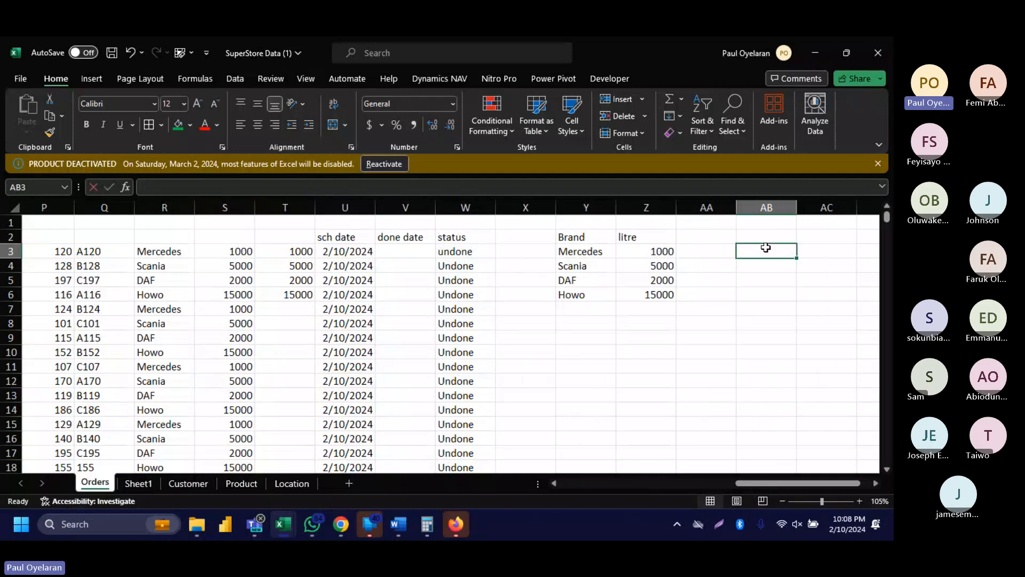
pyautogui.write('sumifs')
pyautogui.press('Return')
pyautogui.write('sum')
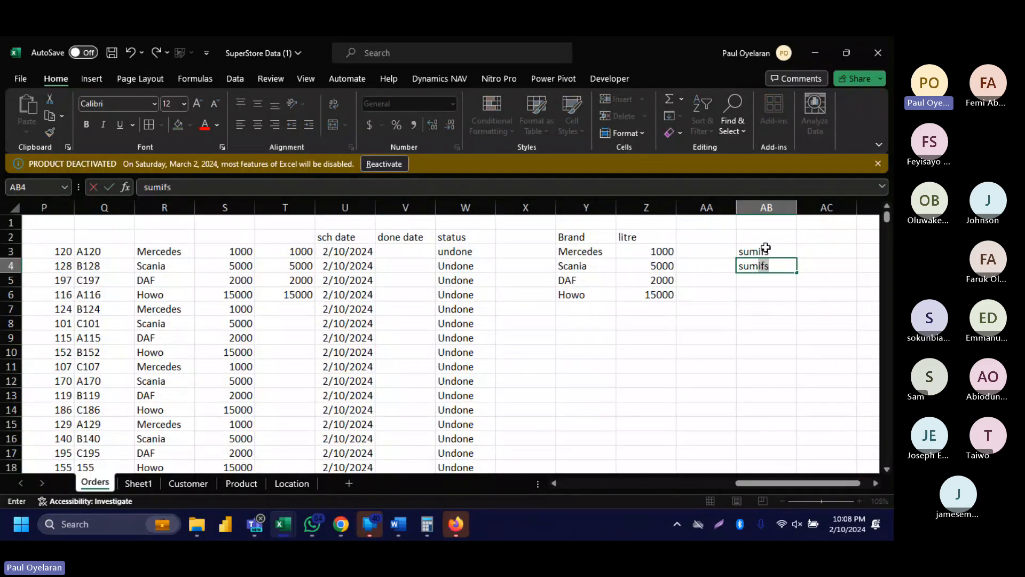
pyautogui.write('ifs')
pyautogui.press('BackSpace')
pyautogui.press('Return')
pyautogui.write('if')
pyautogui.press('Return')
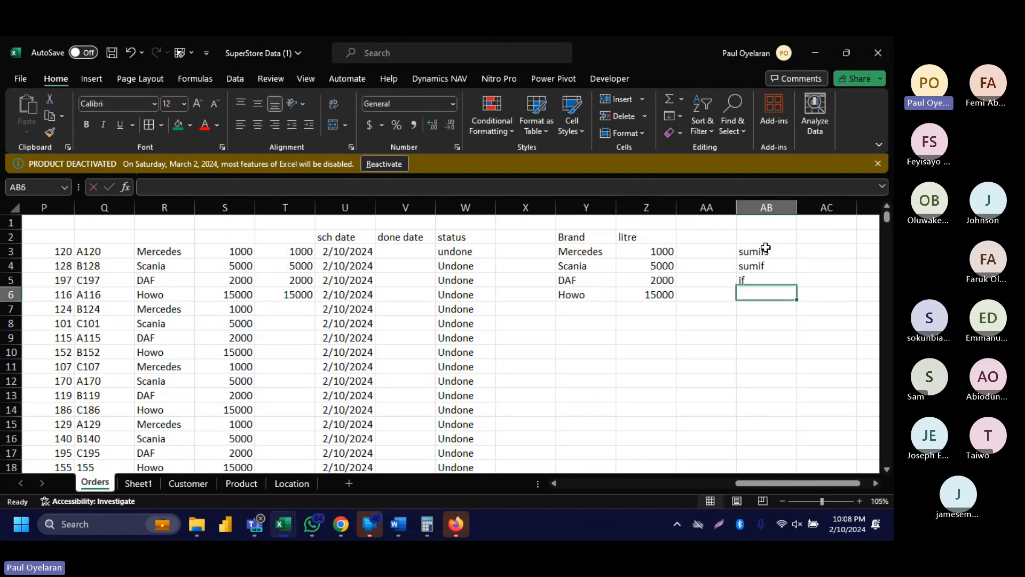
pyautogui.write('ifs')
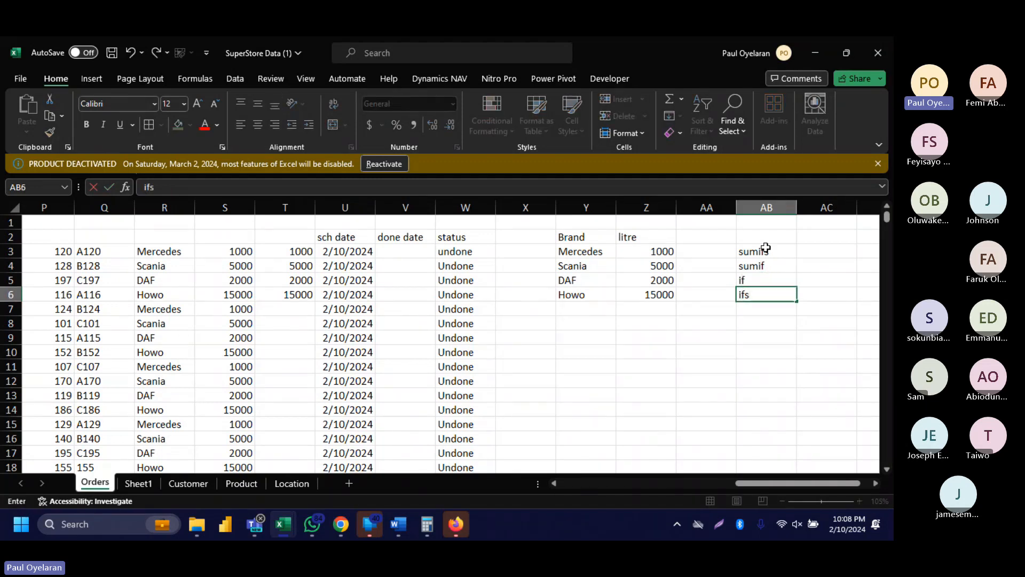
pyautogui.press('Return')
pyautogui.write('trans')
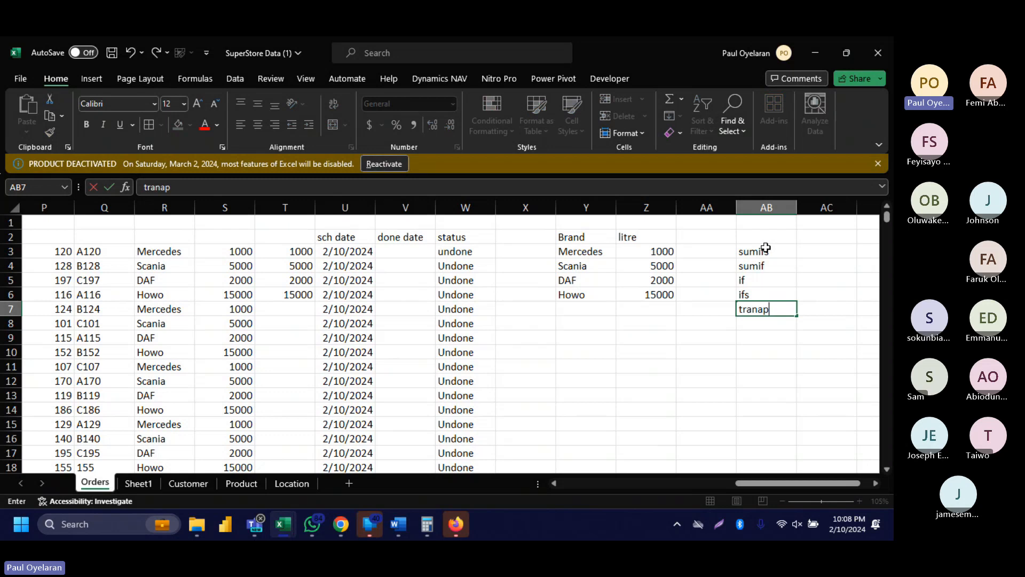
pyautogui.press('BackSpace')
pyautogui.write('pose')
pyautogui.press('Return')
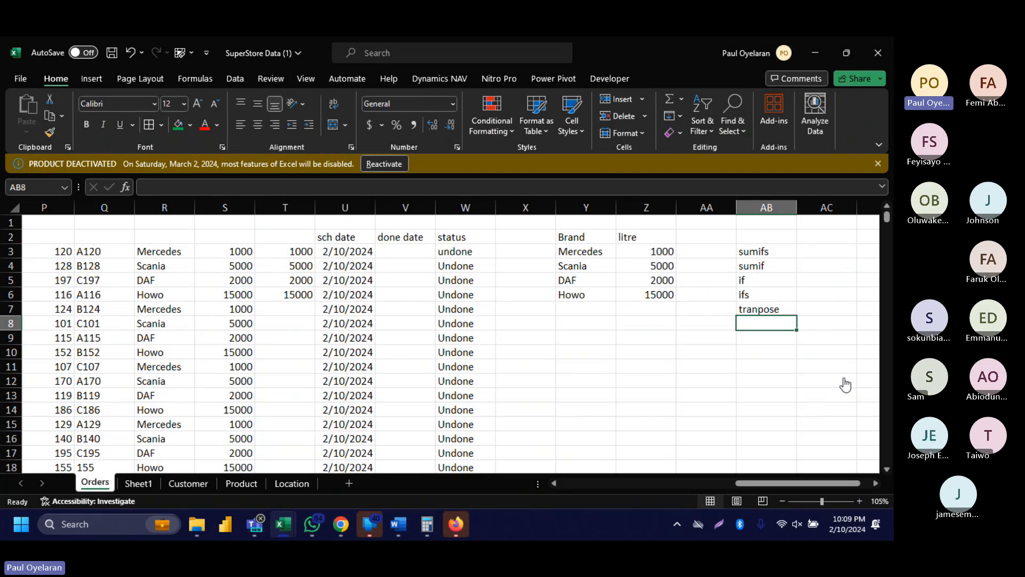
pyautogui.click(870, 356)
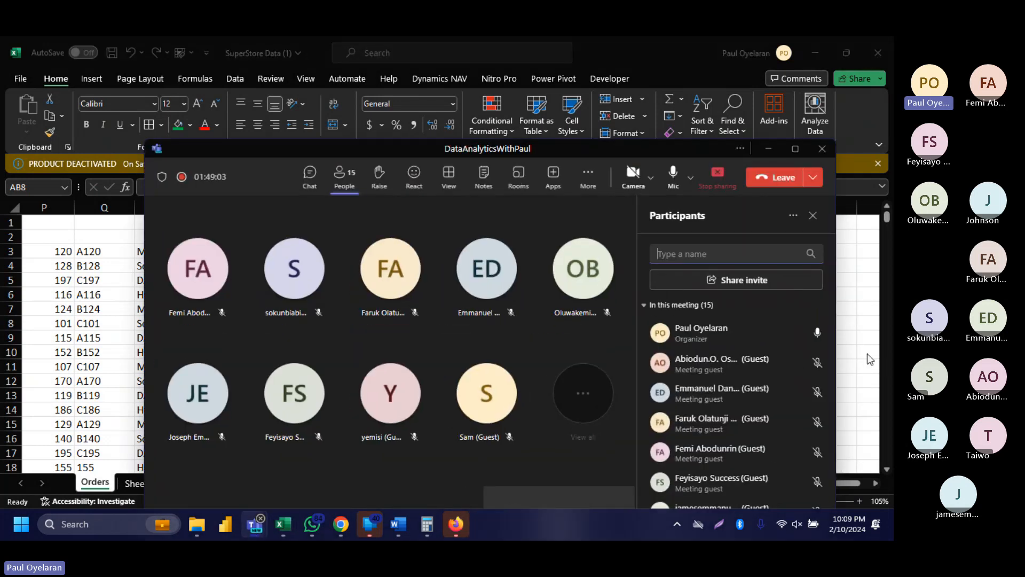
pyautogui.moveTo(594, 267)
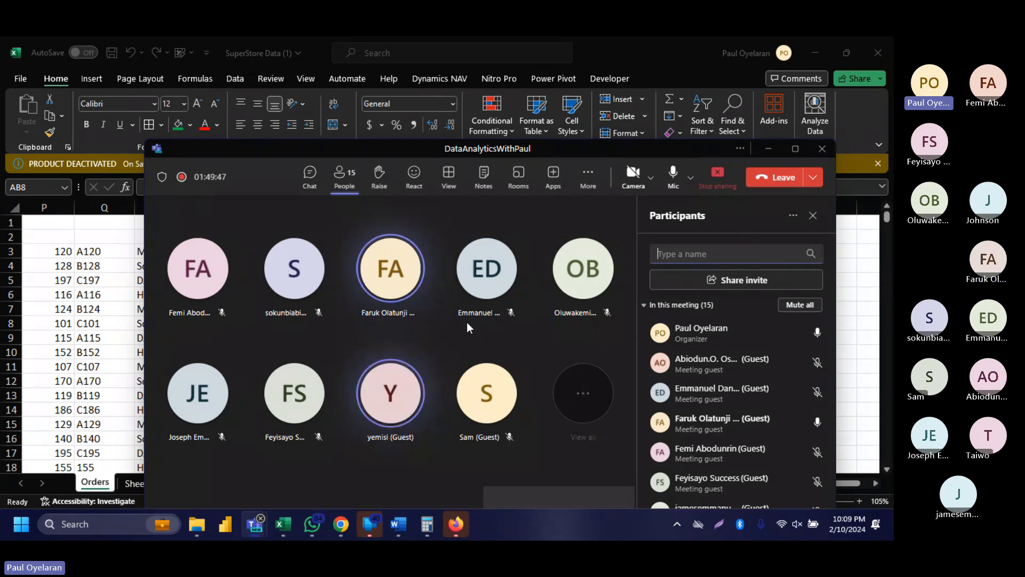
pyautogui.press('XF86AudioRaiseVolume')
pyautogui.press('XF86AudioRaiseVolume')
pyautogui.press('XF86AudioRaiseVolume')
pyautogui.press('XF86AudioRaiseVolume')
pyautogui.press('XF86AudioRaiseVolume')
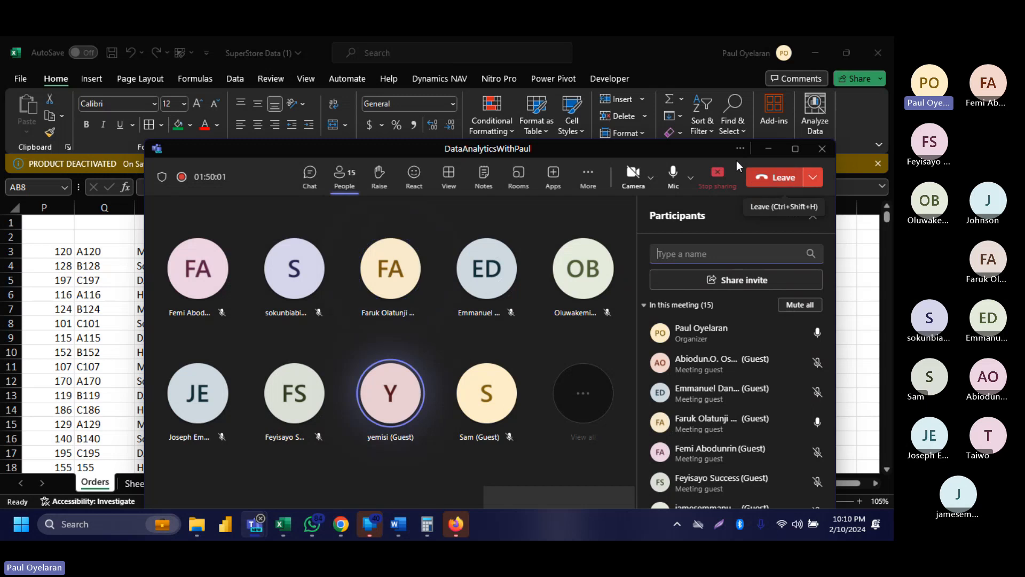
pyautogui.moveTo(286, 153); pyautogui.dragTo(762, 271)
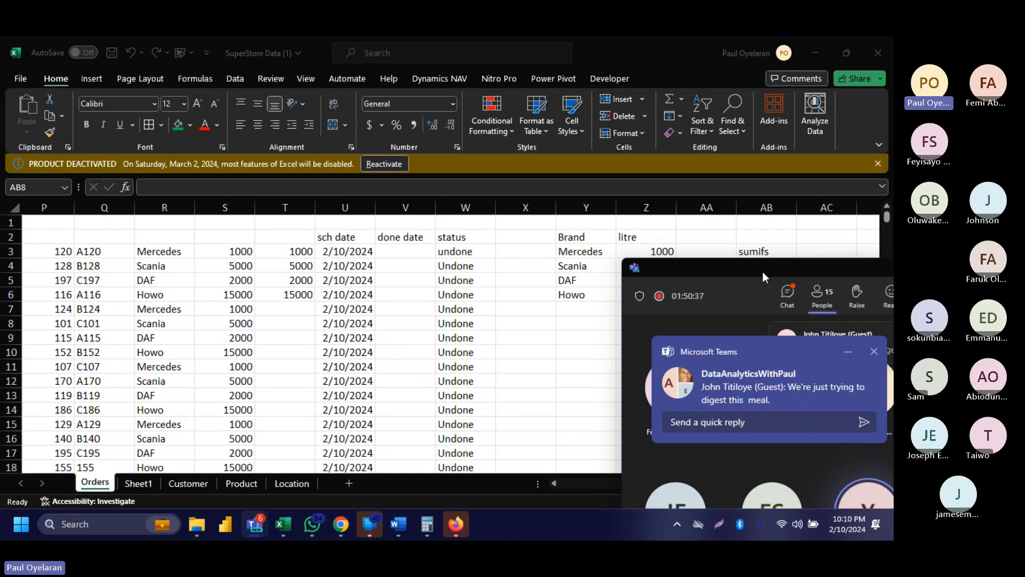
pyautogui.moveTo(762, 271); pyautogui.dragTo(677, 257)
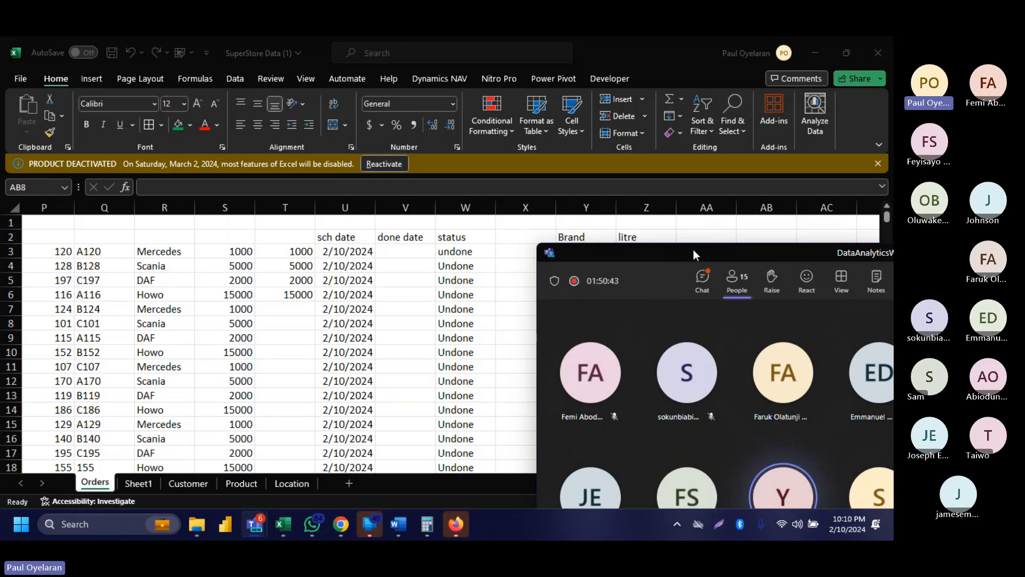
pyautogui.moveTo(693, 249); pyautogui.dragTo(510, 253)
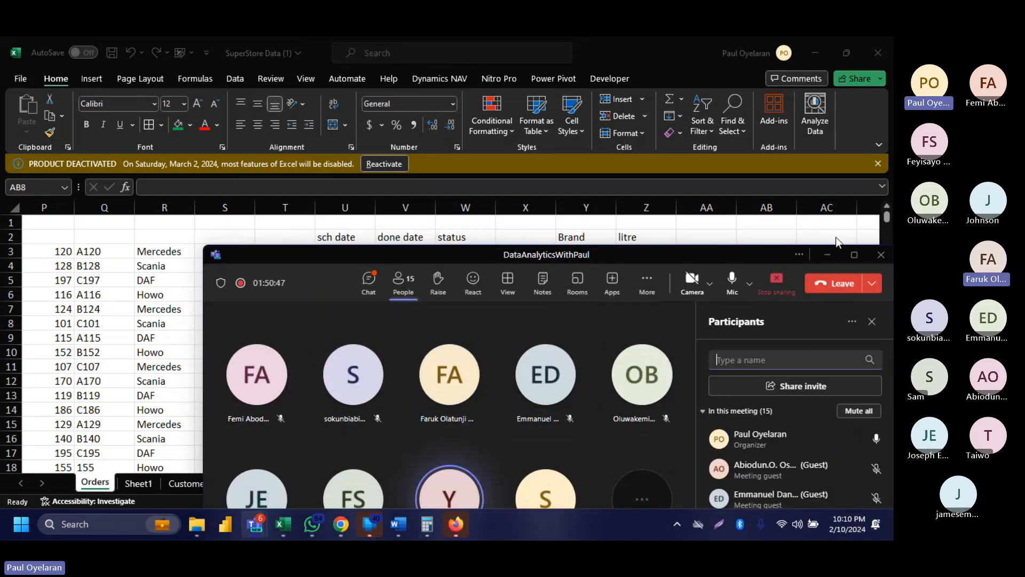
pyautogui.click(828, 255)
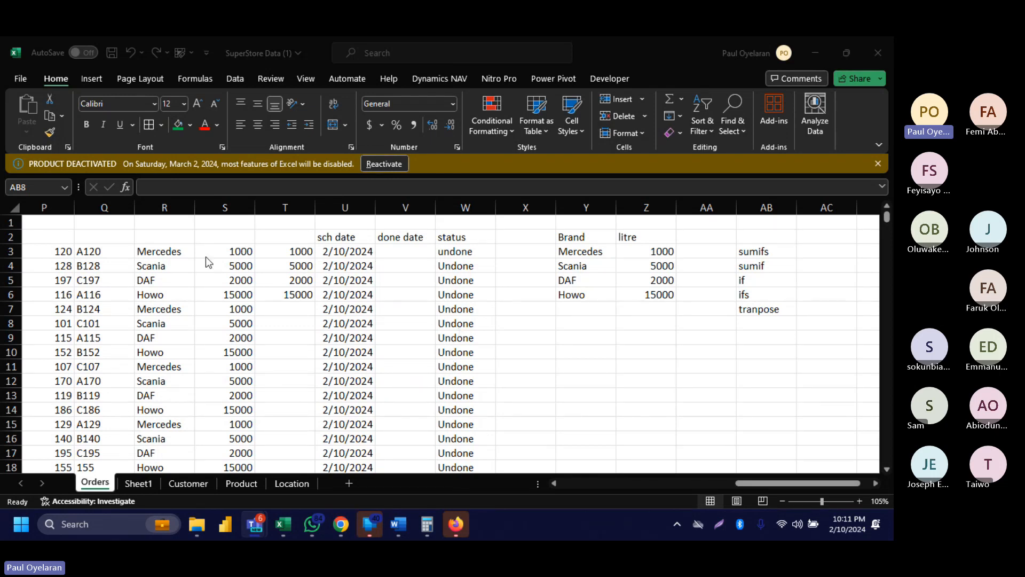
# Change R3's brand to Howo, then DAF, and confirm S3 now returns 2000.
pyautogui.click(179, 250)
pyautogui.click(179, 248)
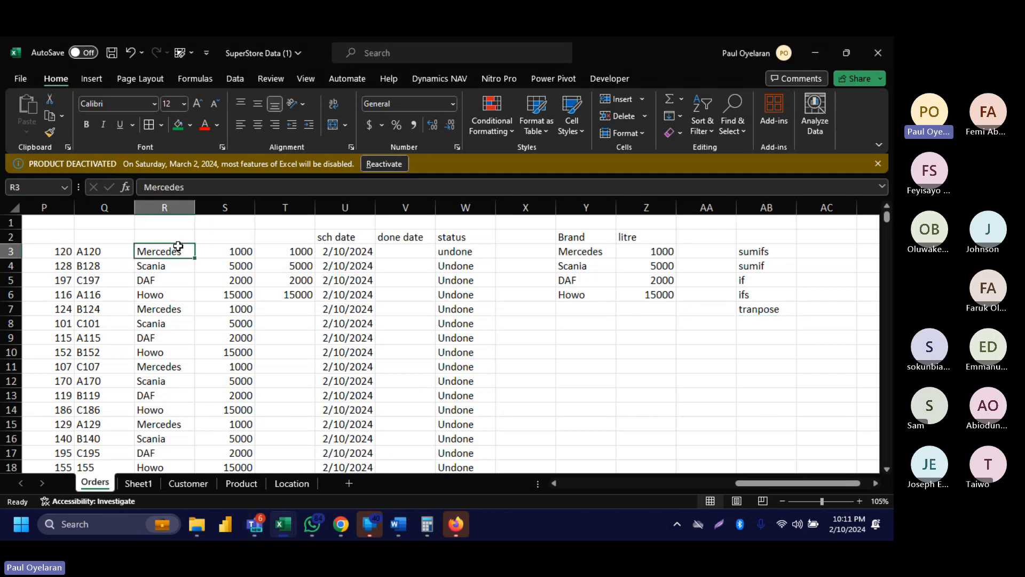
pyautogui.write('Howo')
pyautogui.press('Return')
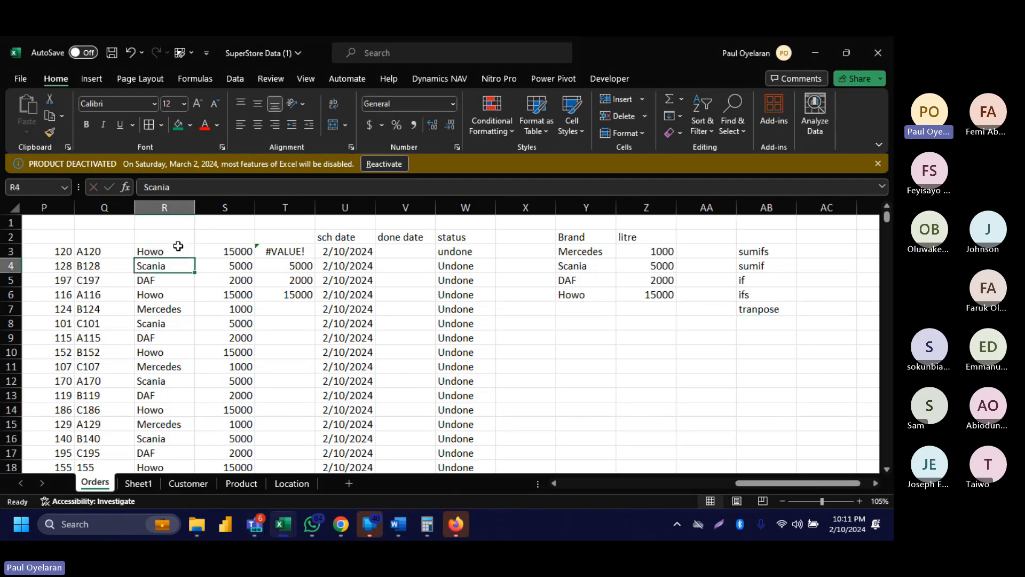
pyautogui.click(237, 249)
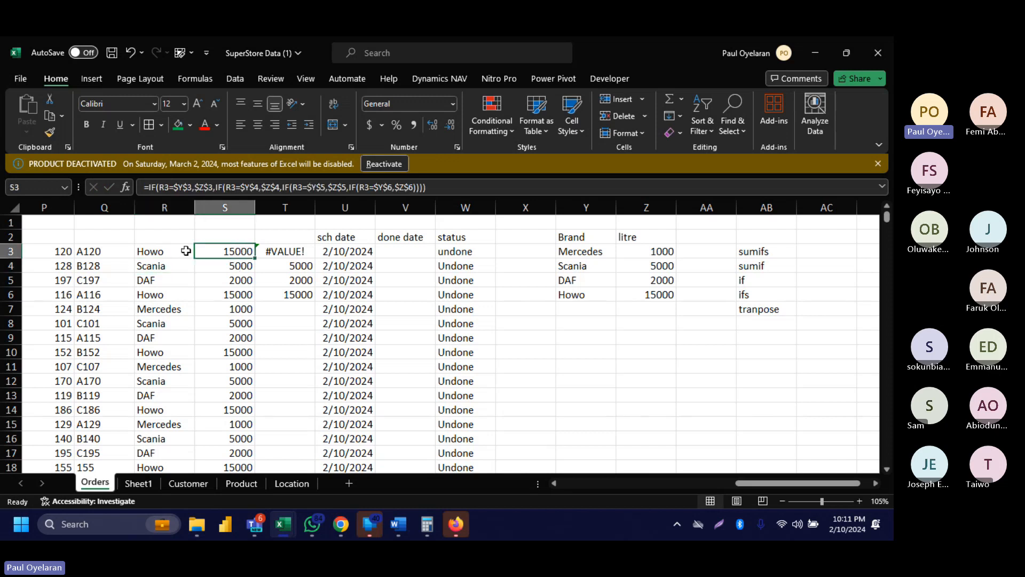
pyautogui.click(169, 254)
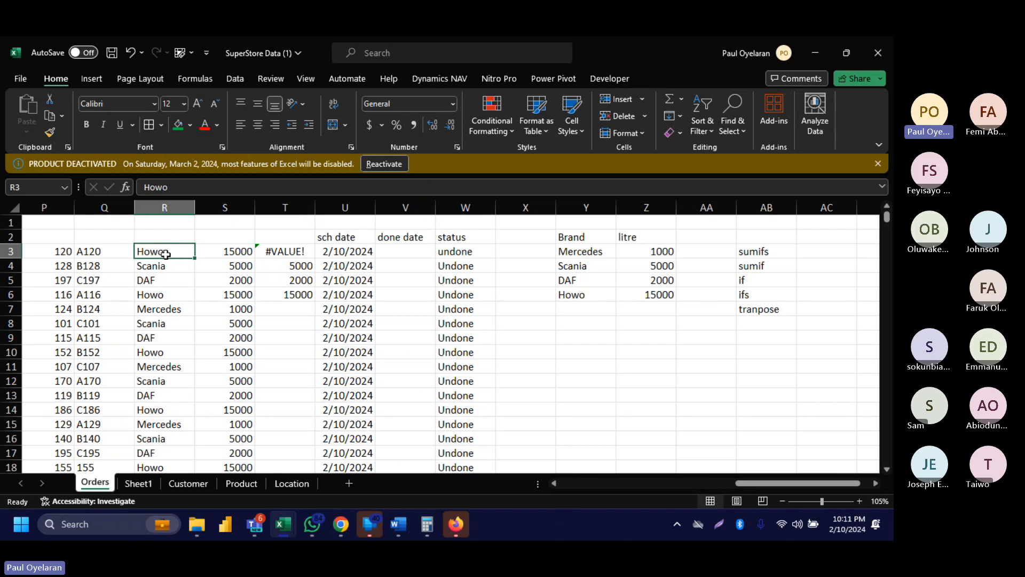
pyautogui.write('DAF')
pyautogui.press('Return')
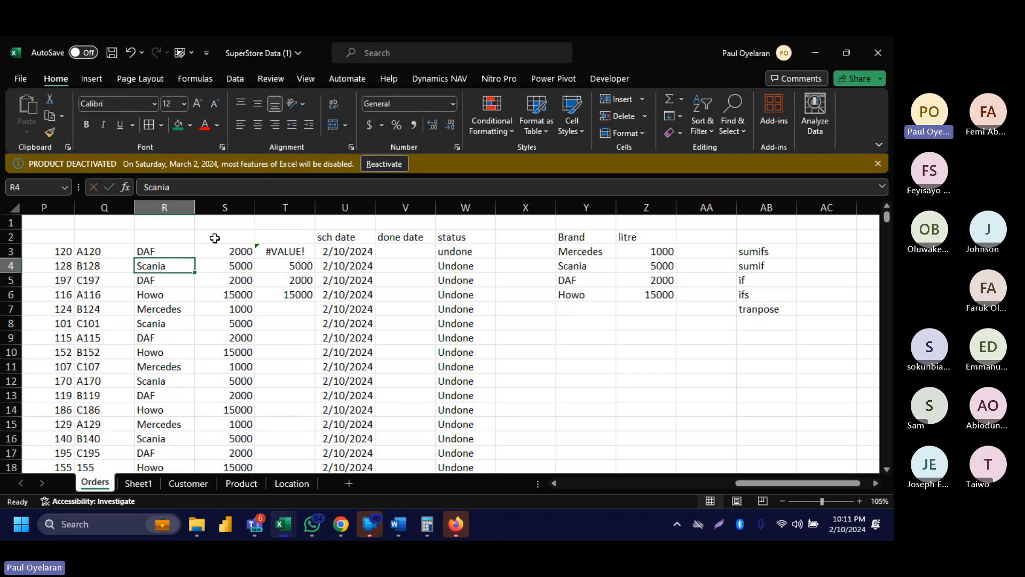
pyautogui.click(241, 251)
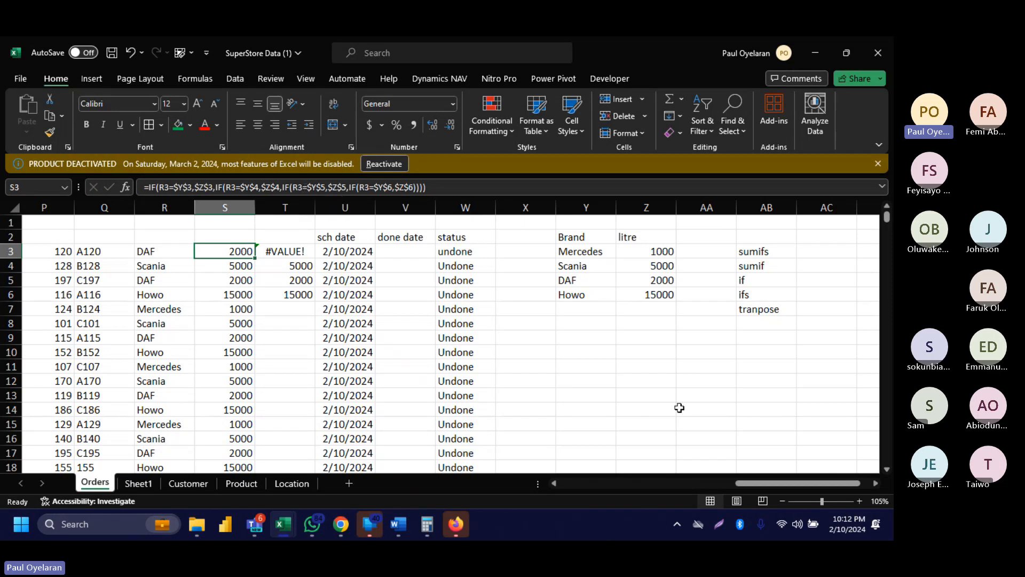
# Type the notes countifs, countif, sumif and sumifs down Y12:Y15.
pyautogui.click(567, 378)
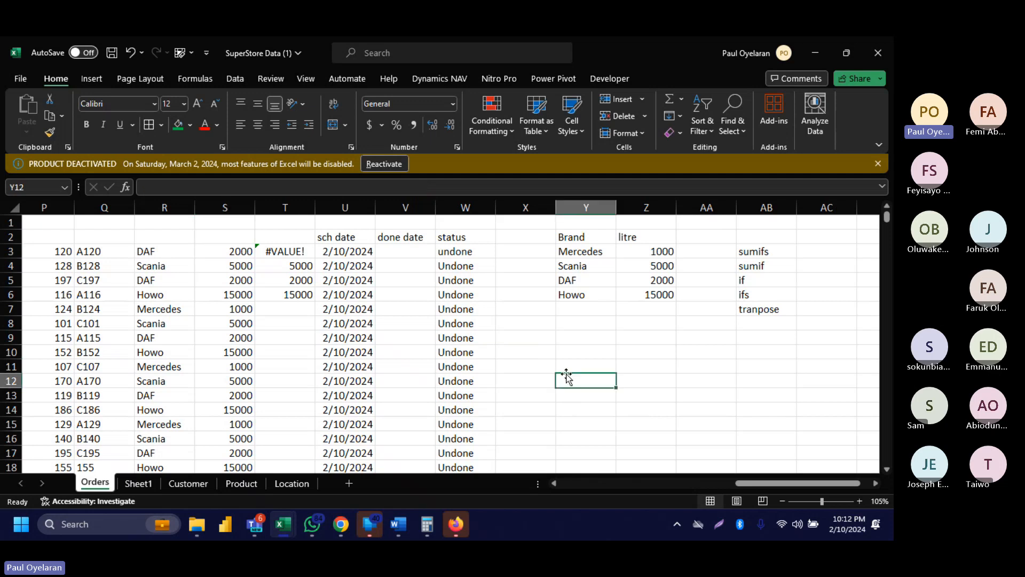
pyautogui.write('counti')
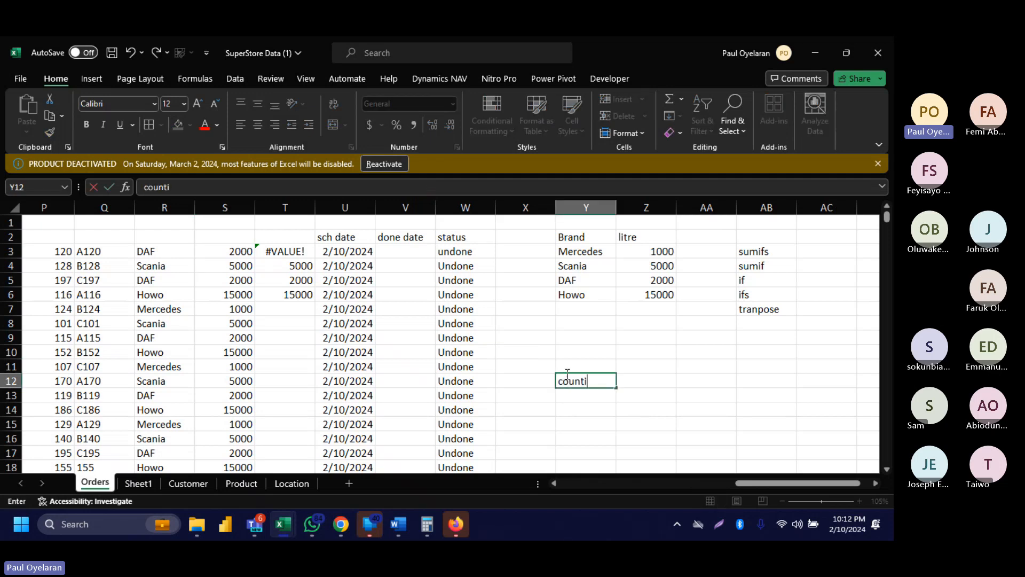
pyautogui.write('fs')
pyautogui.press('Return')
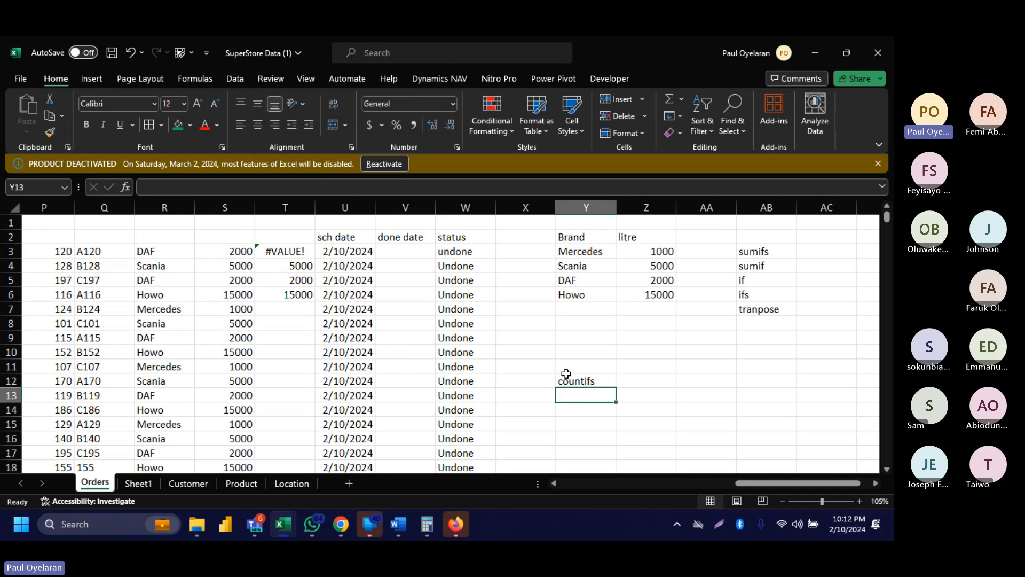
pyautogui.write('countifs')
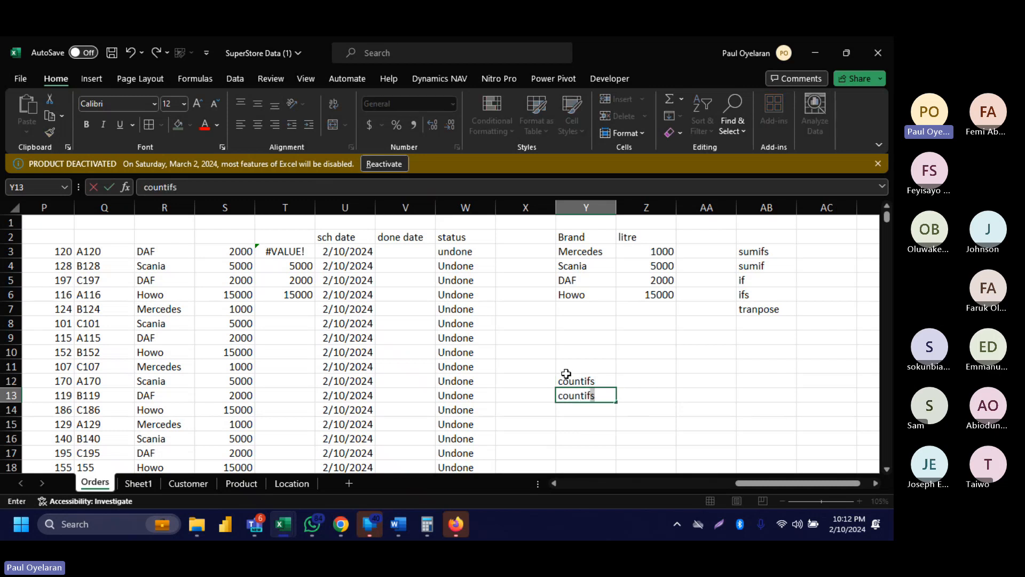
pyautogui.press('BackSpace')
pyautogui.press('Return')
pyautogui.write('sumif')
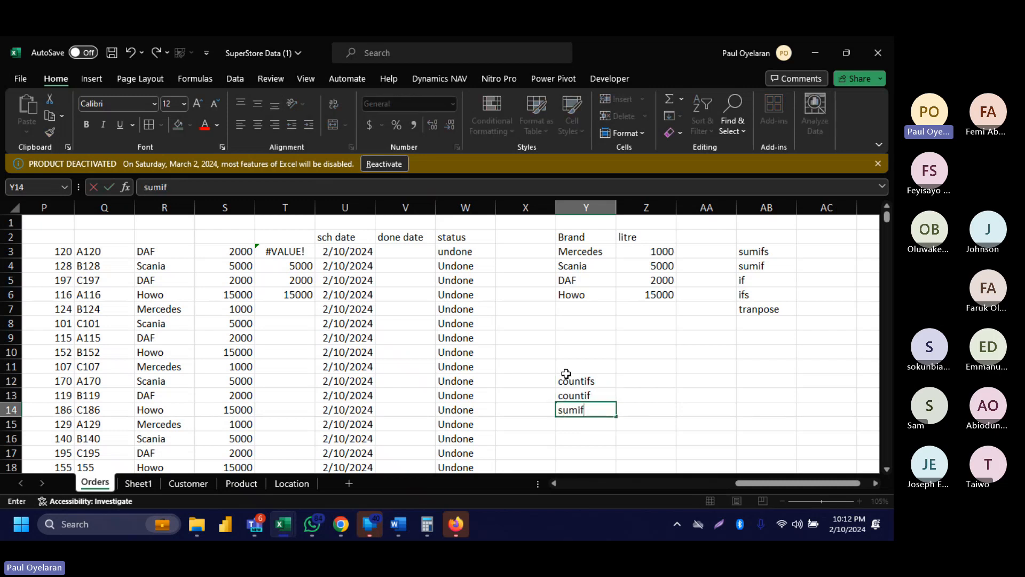
pyautogui.press('Return')
pyautogui.write('sumi')
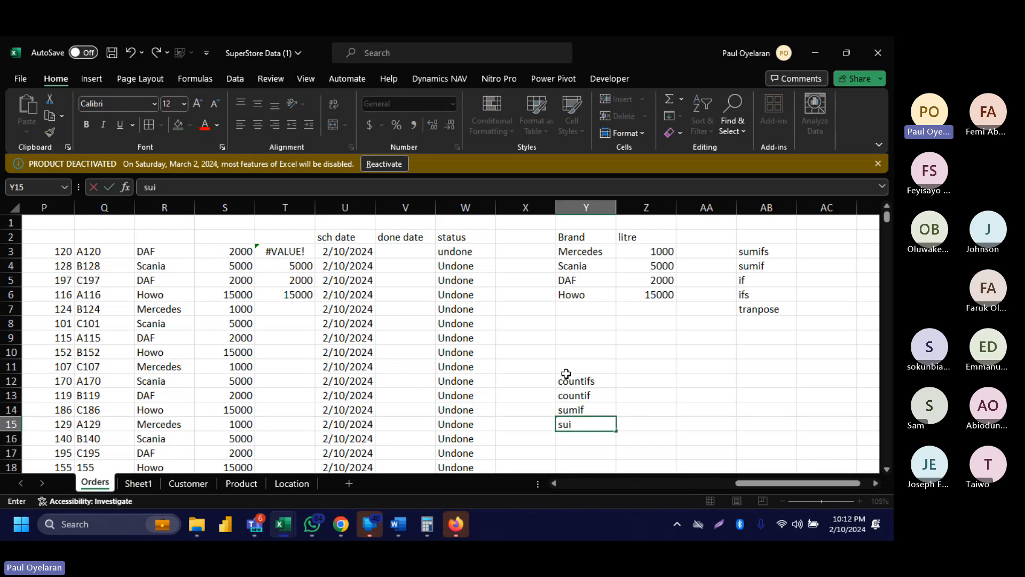
pyautogui.write('f')
pyautogui.press('BackSpace')
pyautogui.press('BackSpace')
pyautogui.write('mifs')
pyautogui.press('Return')
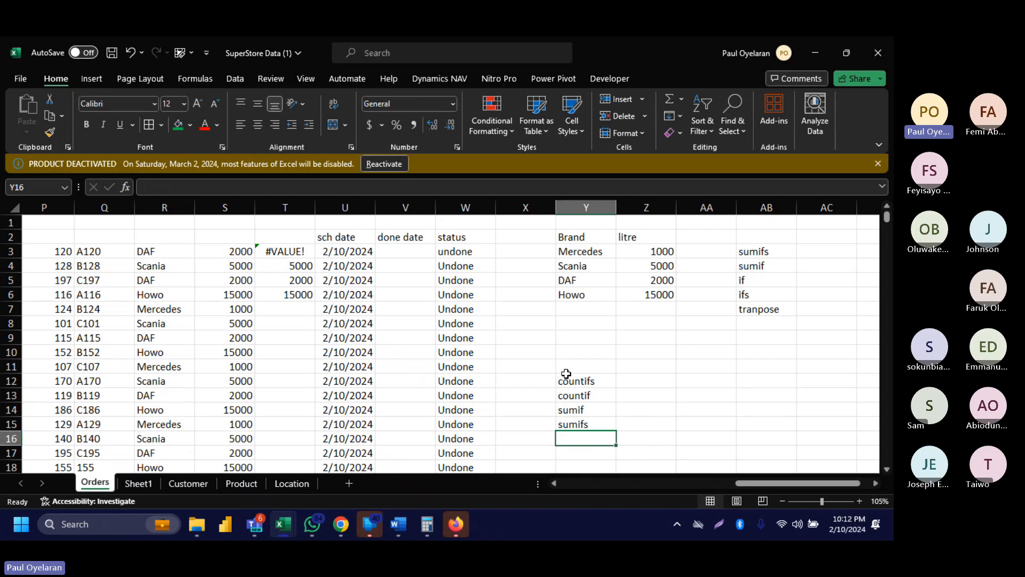
# Clear countifs and countif from Y12:Y13, keeping sumif and sumifs.
pyautogui.click(652, 382)
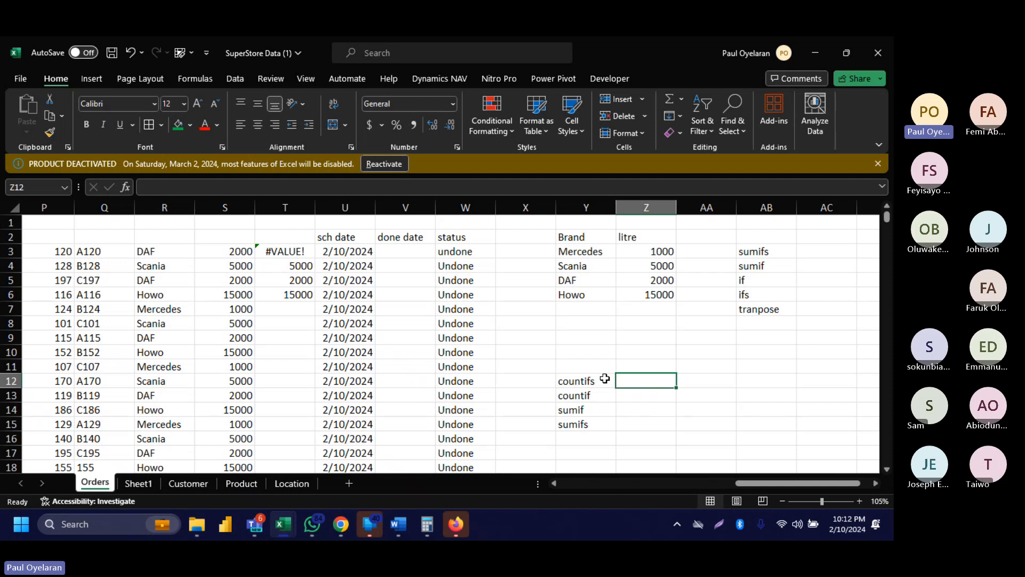
pyautogui.click(640, 404)
pyautogui.moveTo(602, 377); pyautogui.dragTo(602, 394)
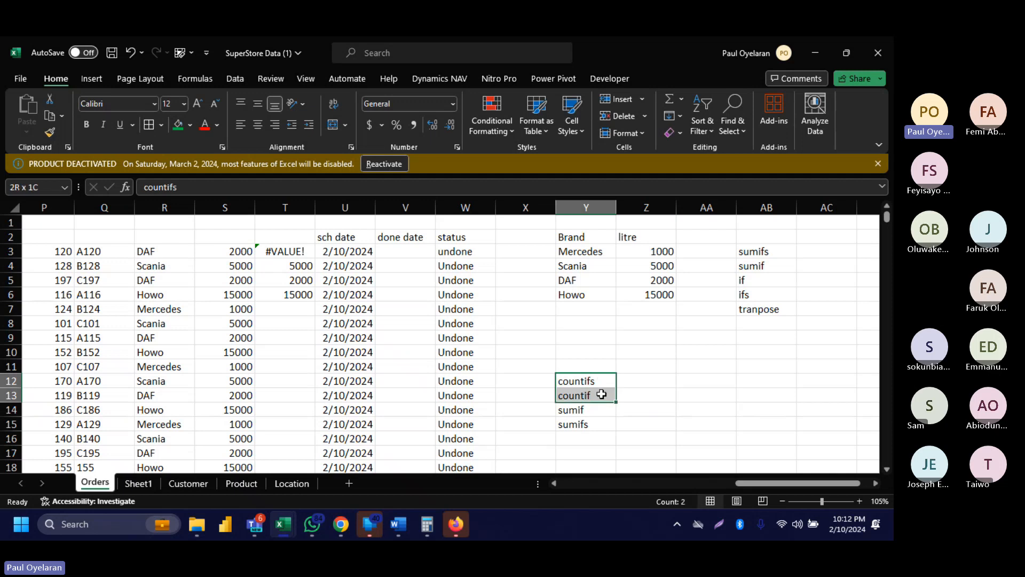
pyautogui.press('Delete')
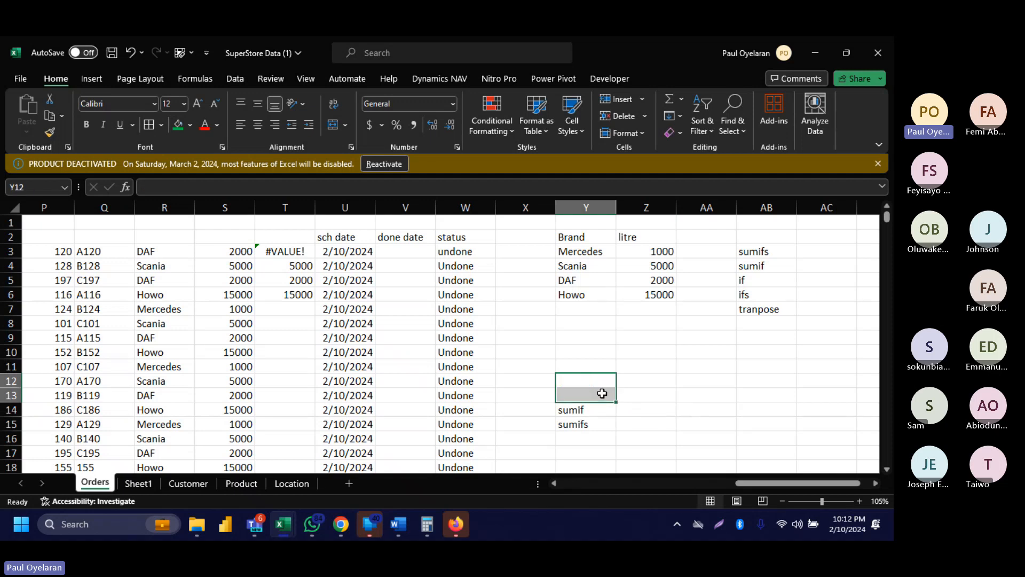
pyautogui.click(624, 409)
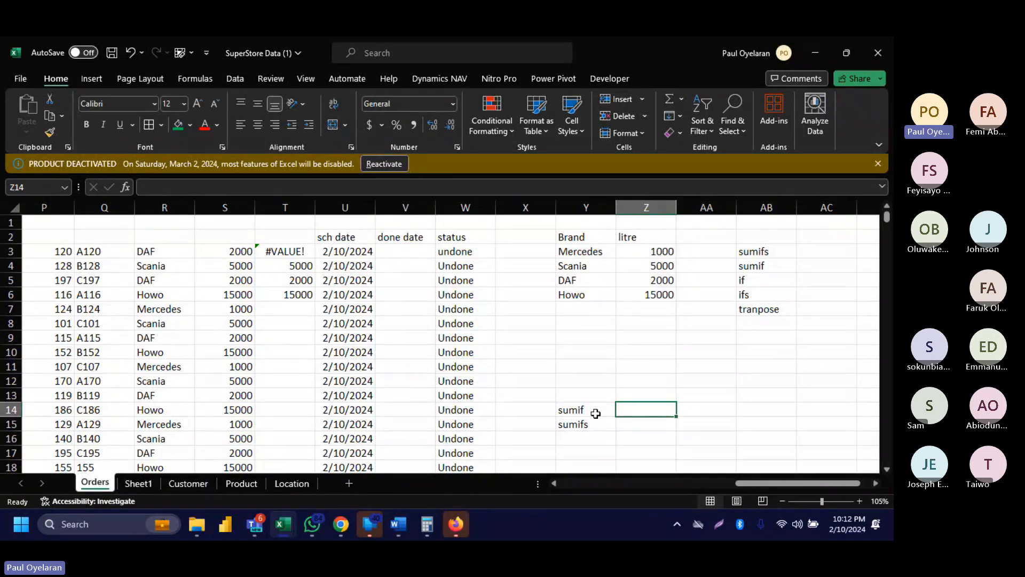
pyautogui.click(564, 320)
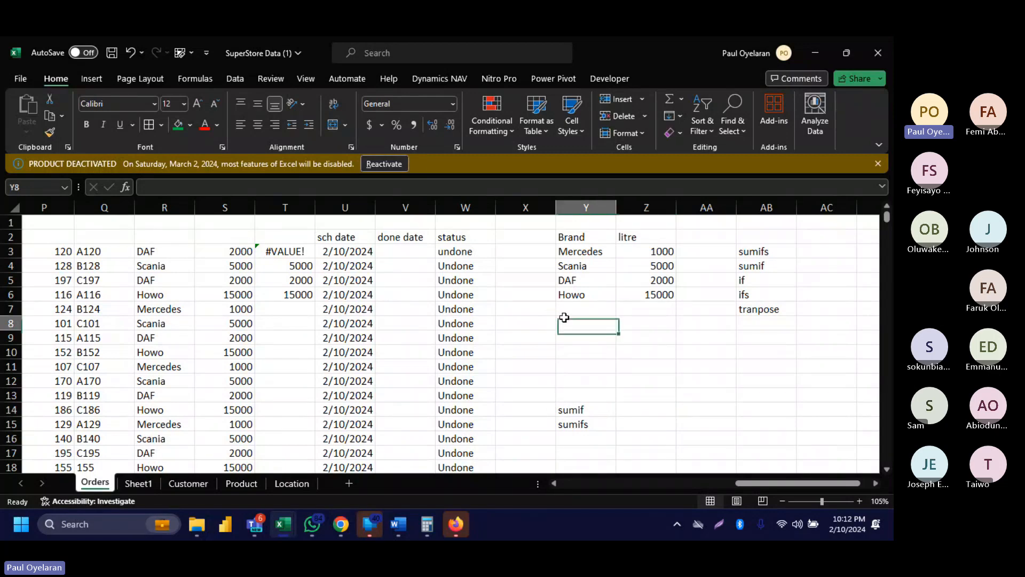
# Enter the region labels wes in X8 and east in X9.
pyautogui.click(521, 320)
pyautogui.write('wes')
pyautogui.press('Return')
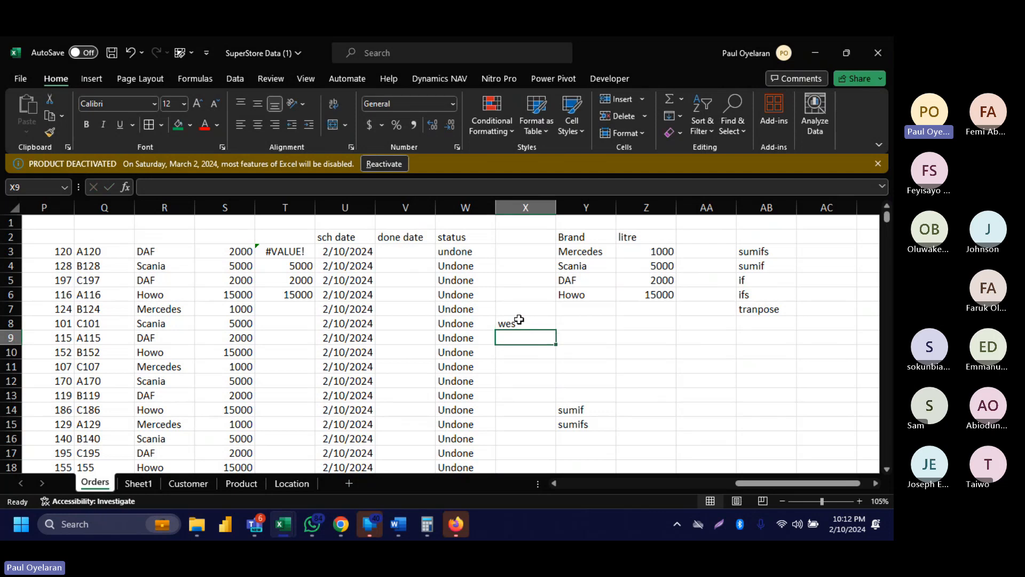
pyautogui.write('east')
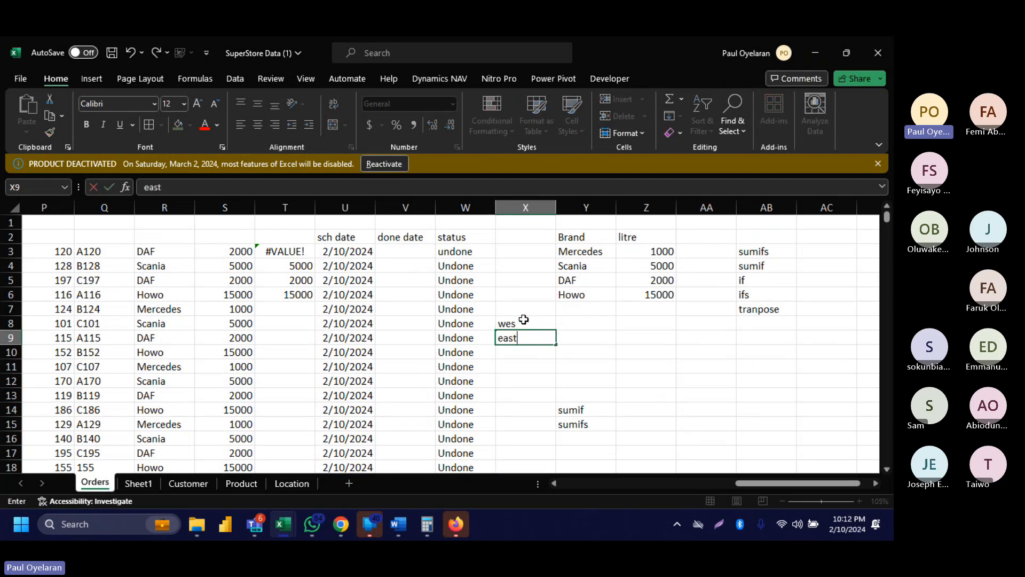
# Enter the value 12000 in Y7.
pyautogui.click(573, 305)
pyautogui.write('12000')
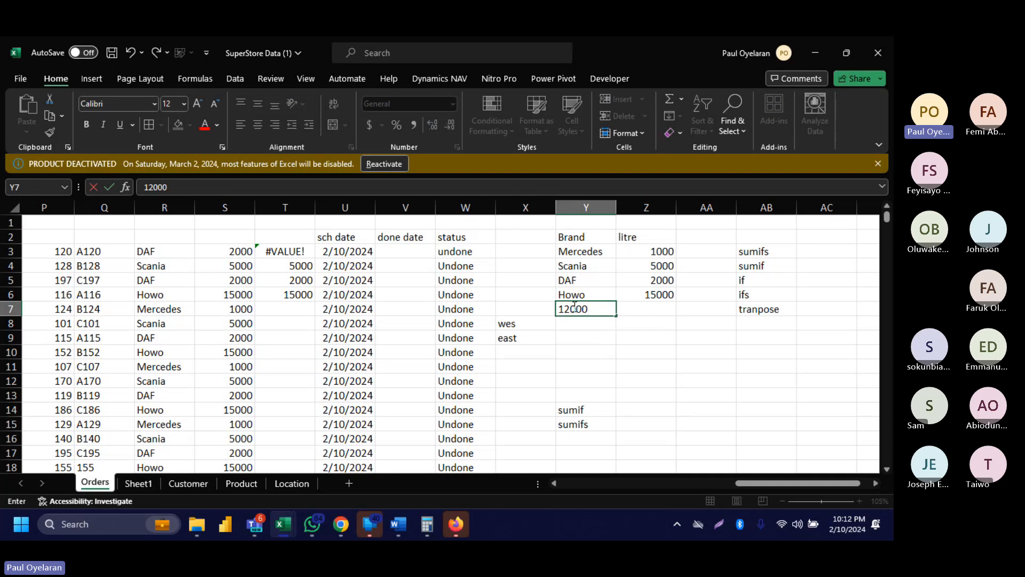
pyautogui.press('Return')
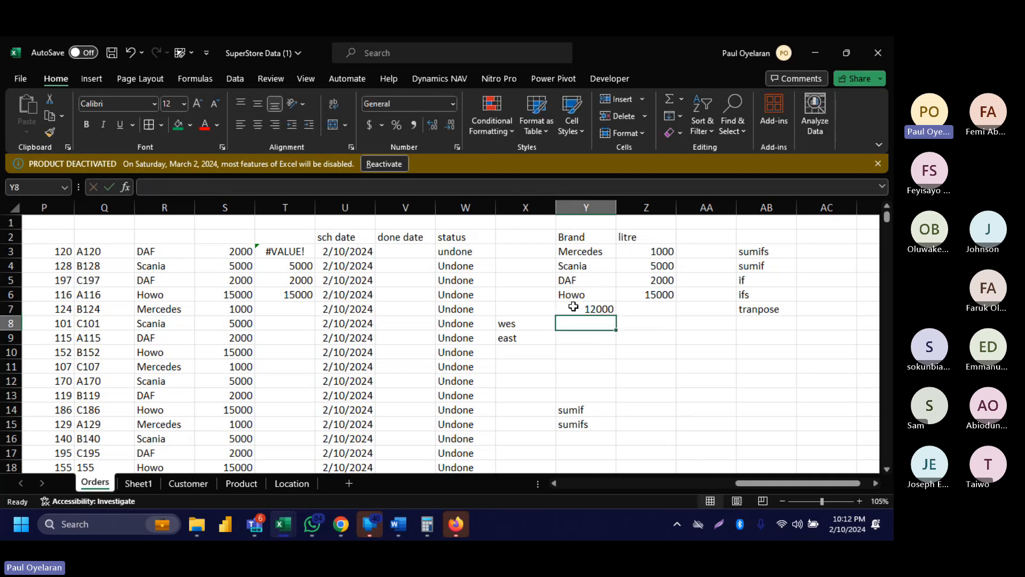
pyautogui.click(602, 311)
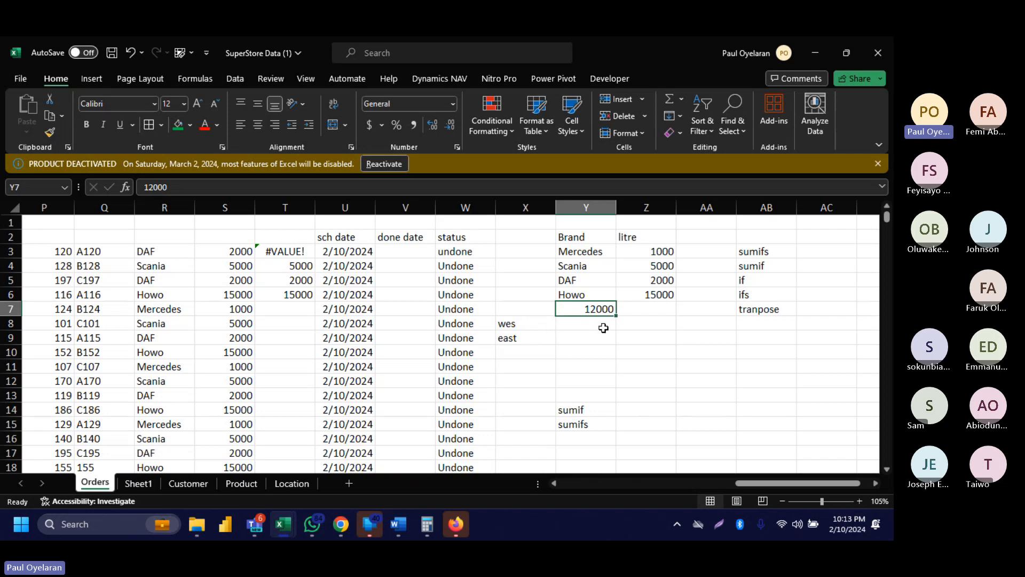
# Try a SUMIF formula in Y8 using column W, criterion X8 and Y7.
pyautogui.click(602, 321)
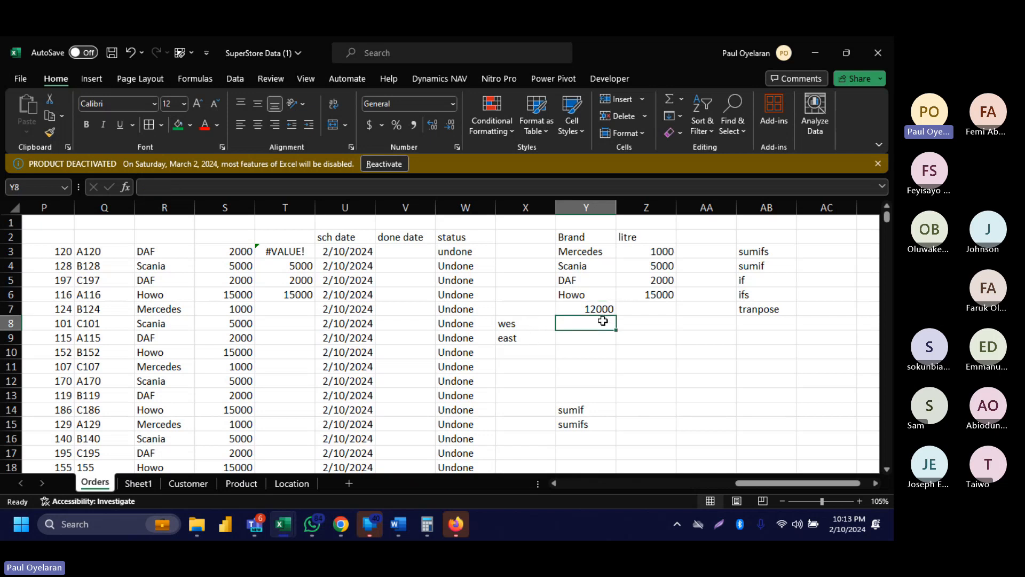
pyautogui.write('=sumif')
pyautogui.press('Tab')
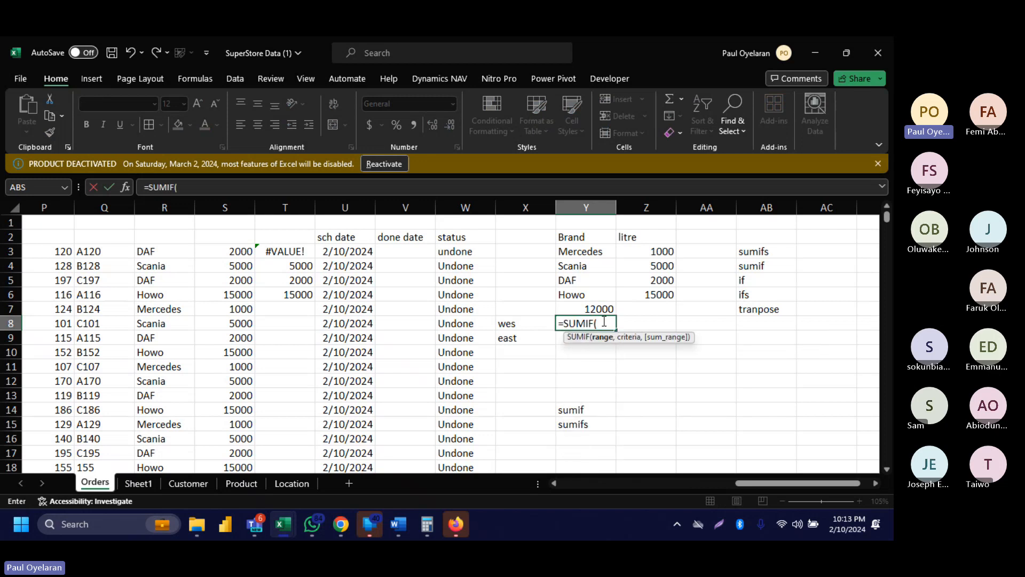
pyautogui.click(458, 209)
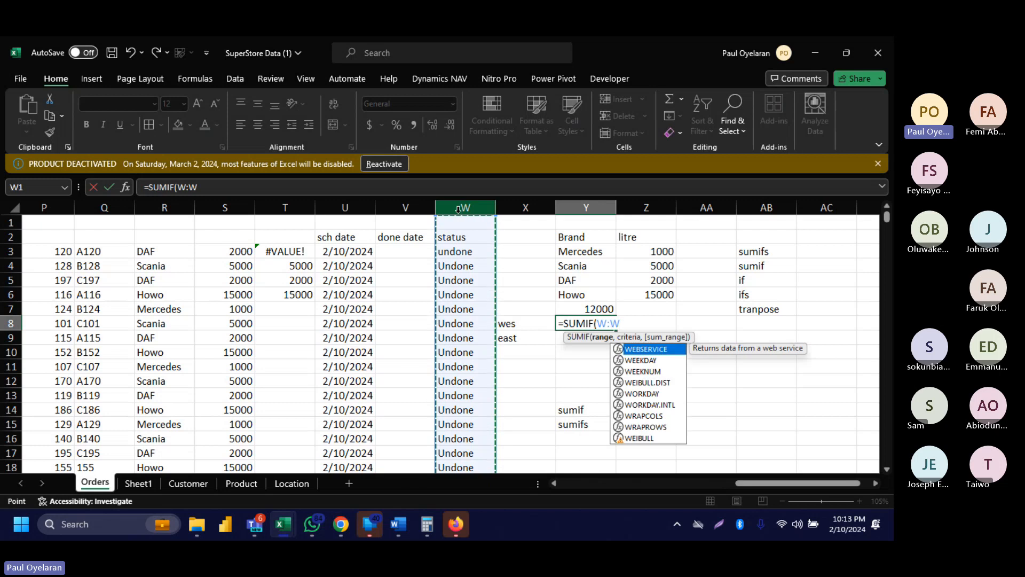
pyautogui.write(',')
pyautogui.click(526, 322)
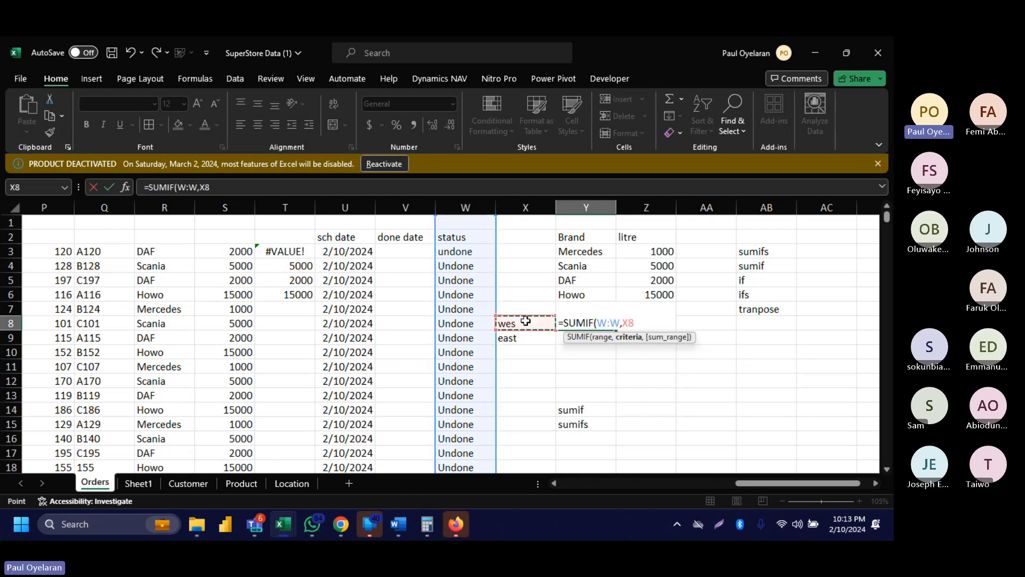
pyautogui.write(',')
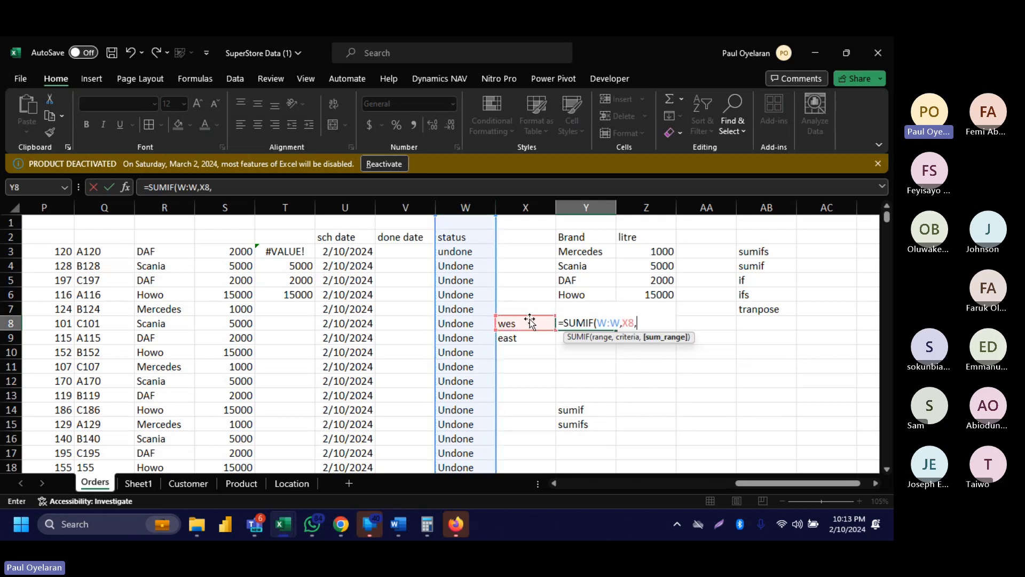
pyautogui.click(574, 305)
pyautogui.write('y7')
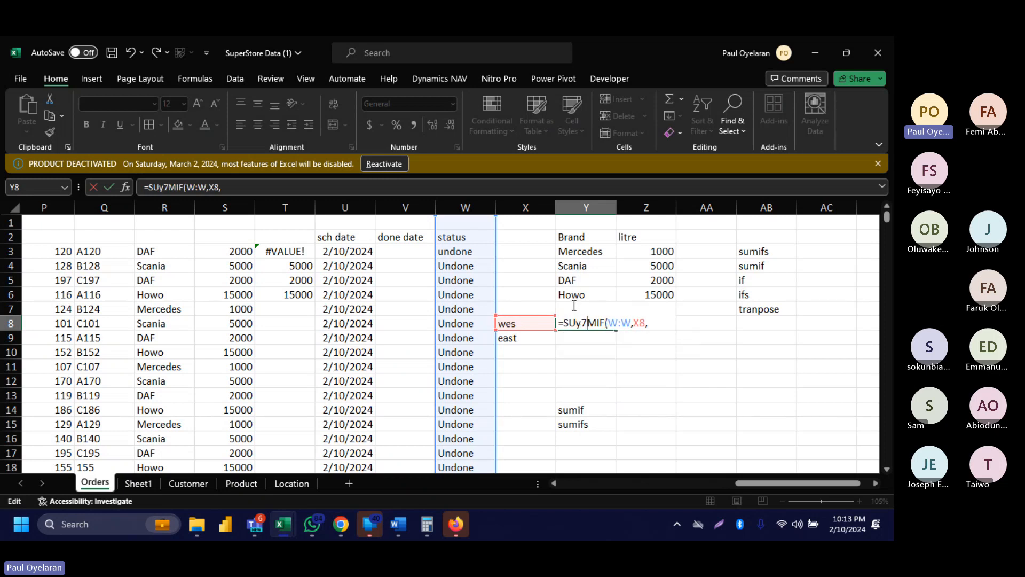
pyautogui.press('Return')
# Delete the #NAME? formula from Y8 and the 12000 from Y7.
pyautogui.click(596, 320)
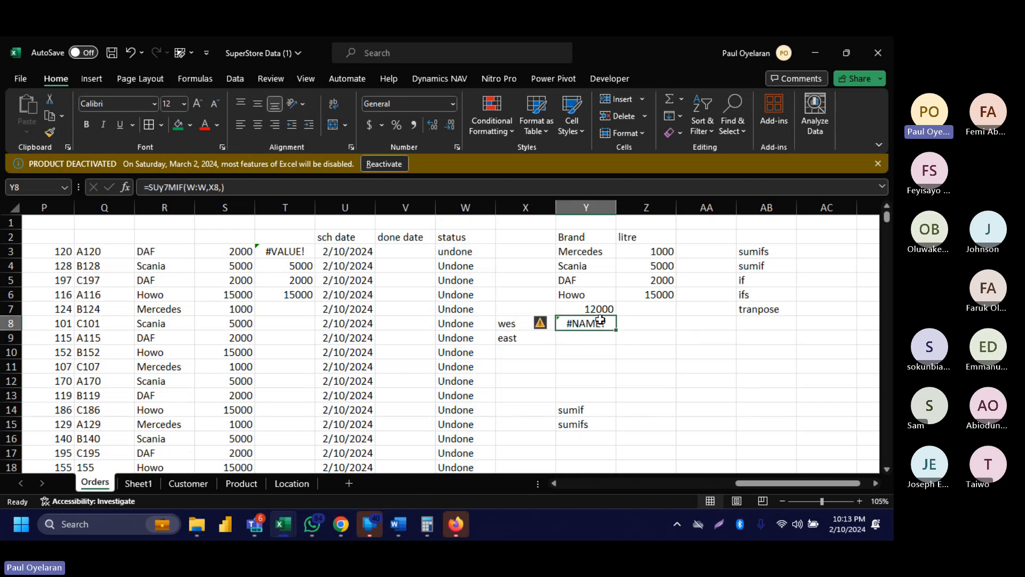
pyautogui.press('Delete')
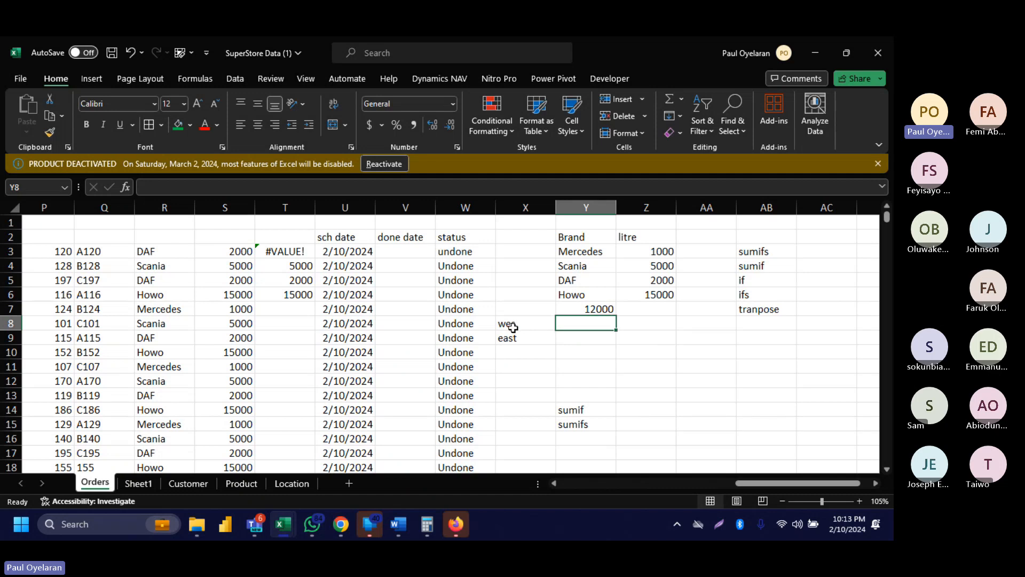
pyautogui.click(599, 305)
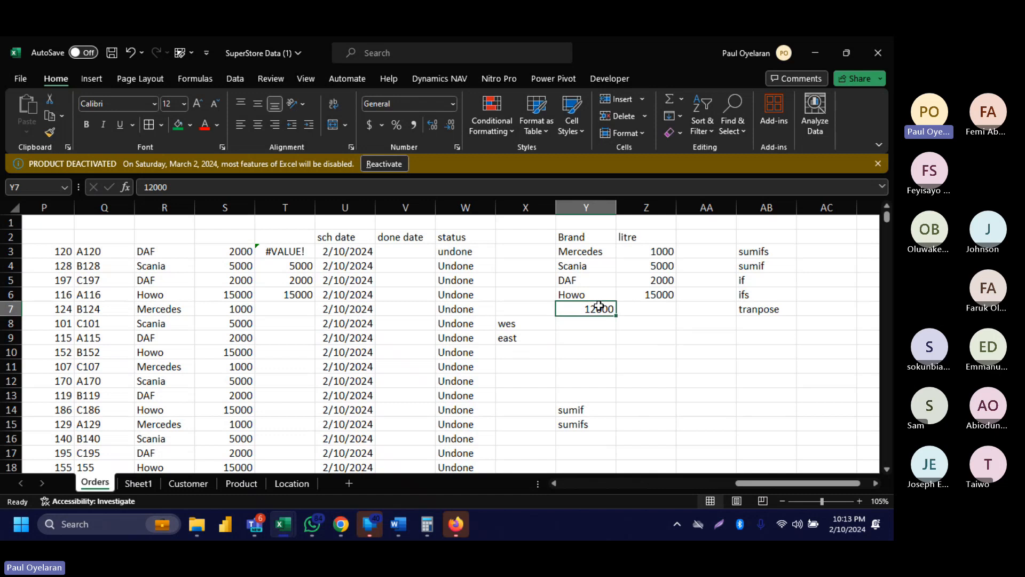
pyautogui.press('Delete')
# Enter oyo in Y8 and ebonyi in Y9.
pyautogui.click(574, 322)
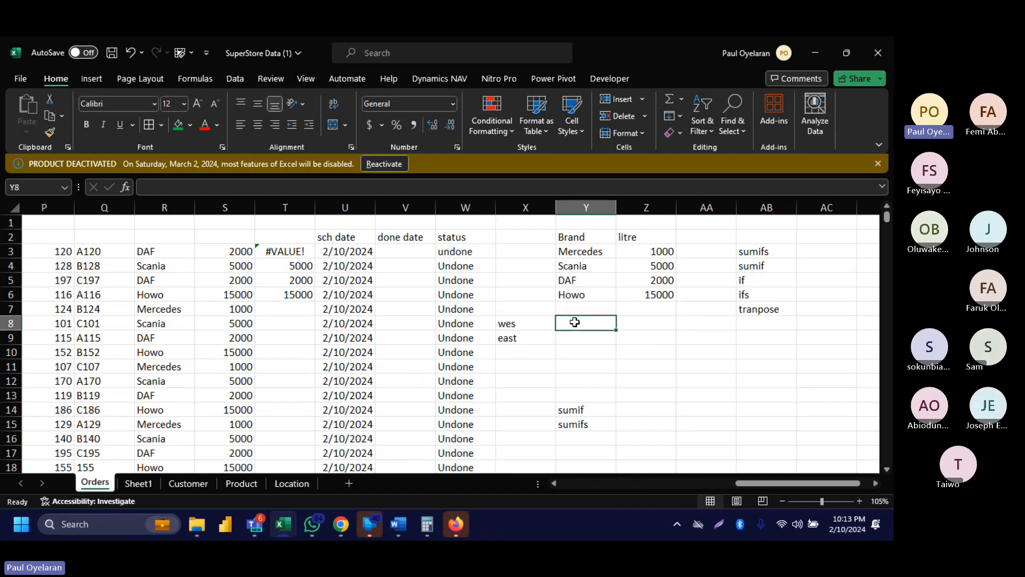
pyautogui.write('oyo')
pyautogui.press('Return')
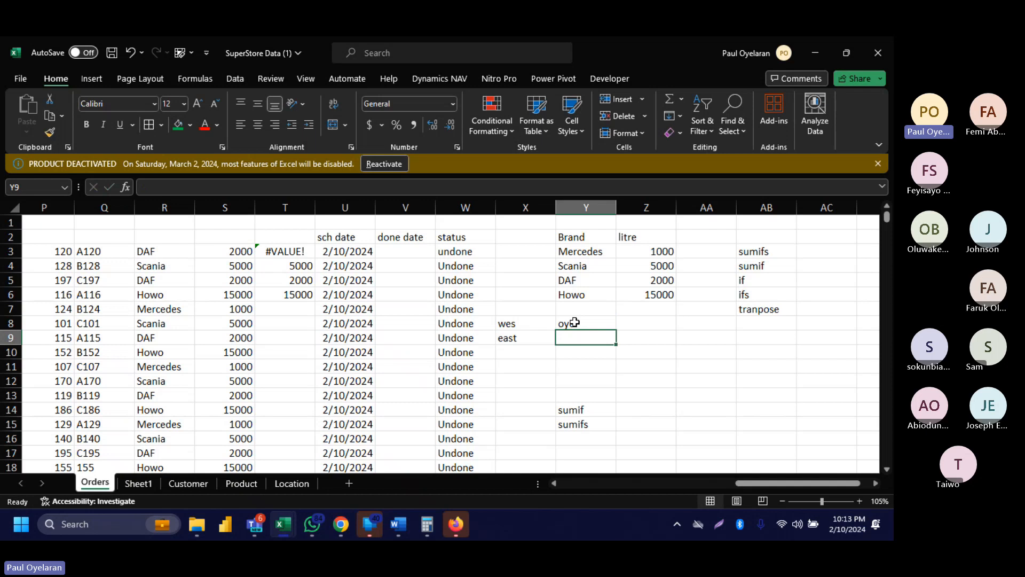
pyautogui.write('ebo')
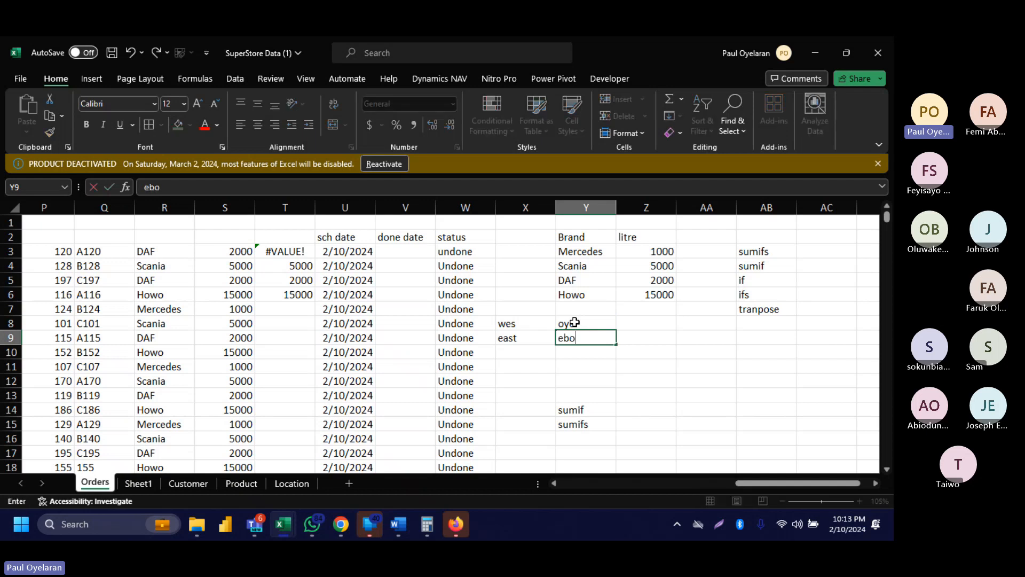
pyautogui.write('nyi')
pyautogui.press('Return')
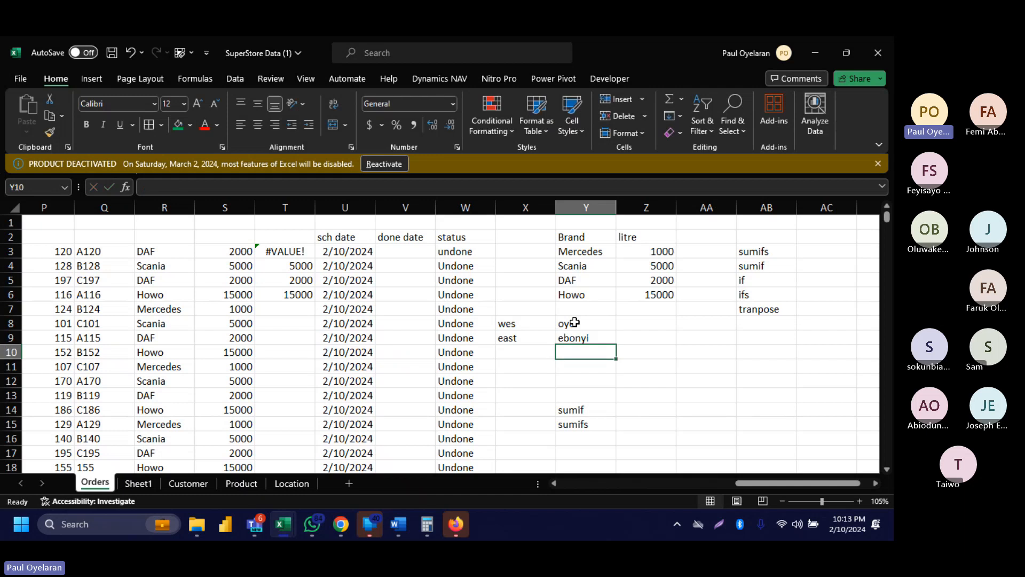
# Fill X10:Y11 with west/osun and west/ibadan.
pyautogui.click(524, 351)
pyautogui.write('est')
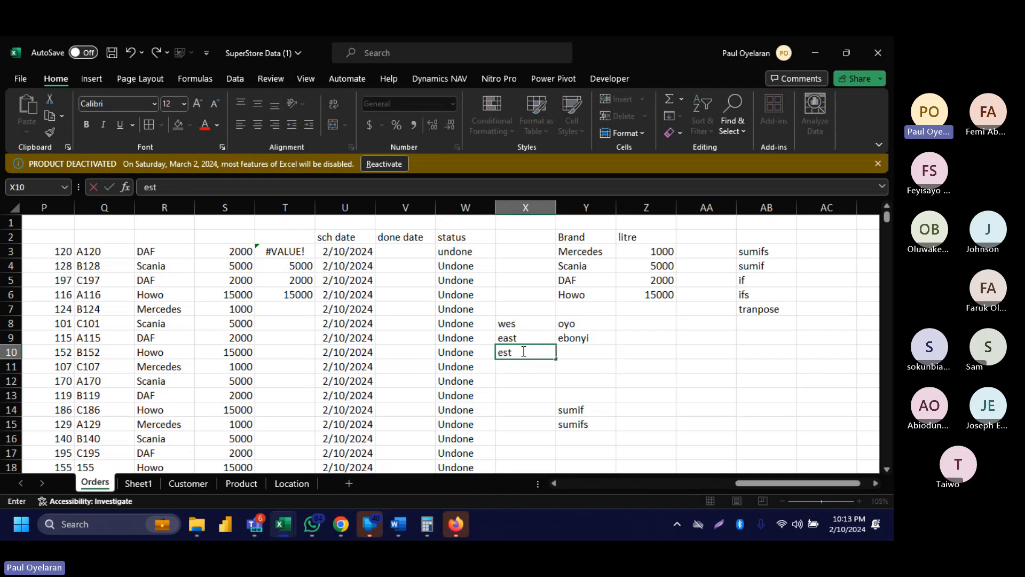
pyautogui.press('BackSpace')
pyautogui.press('BackSpace')
pyautogui.press('BackSpace')
pyautogui.write('west')
pyautogui.press('Tab')
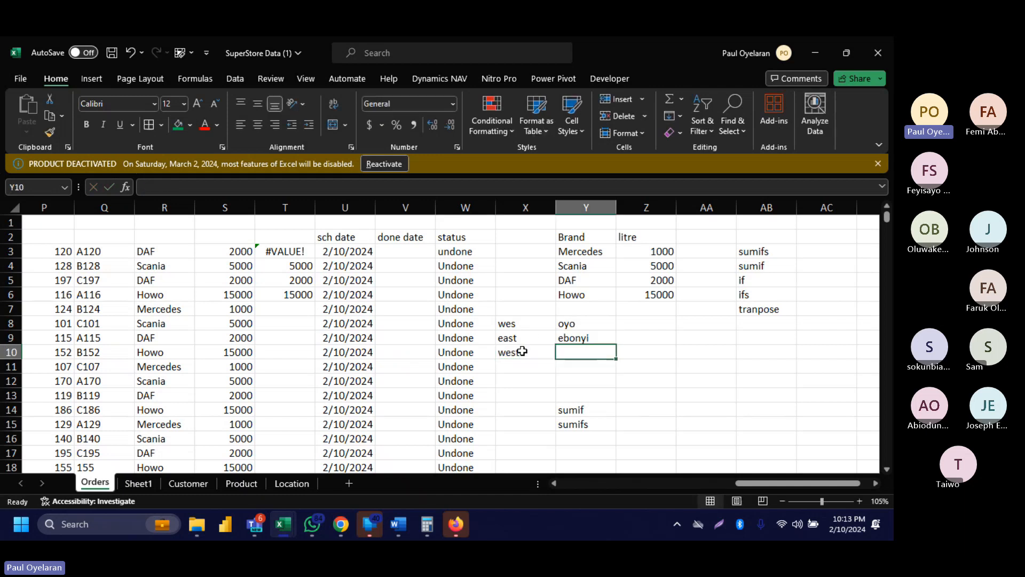
pyautogui.write('osun')
pyautogui.press('Return')
pyautogui.write('w')
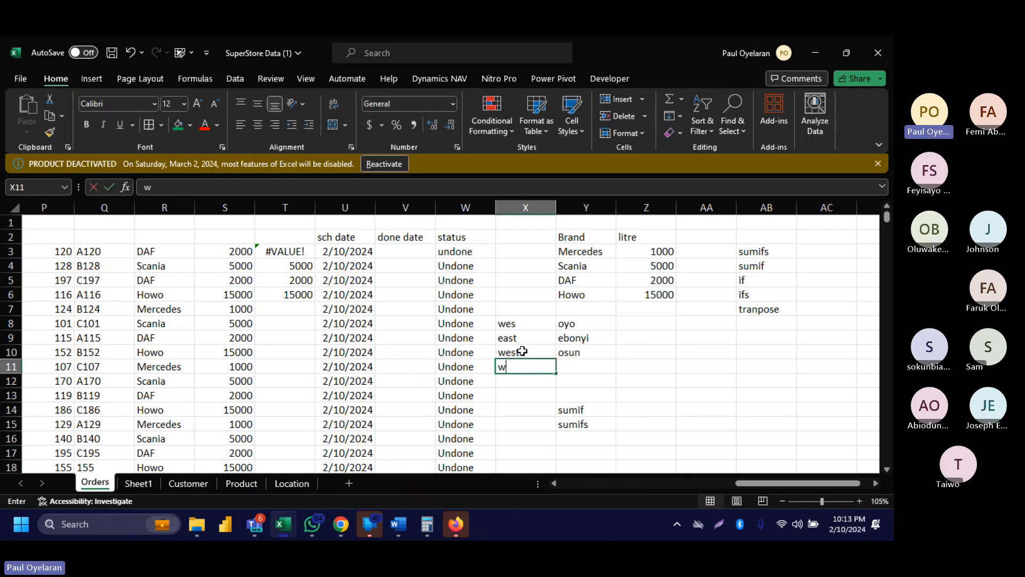
pyautogui.write('est')
pyautogui.press('Tab')
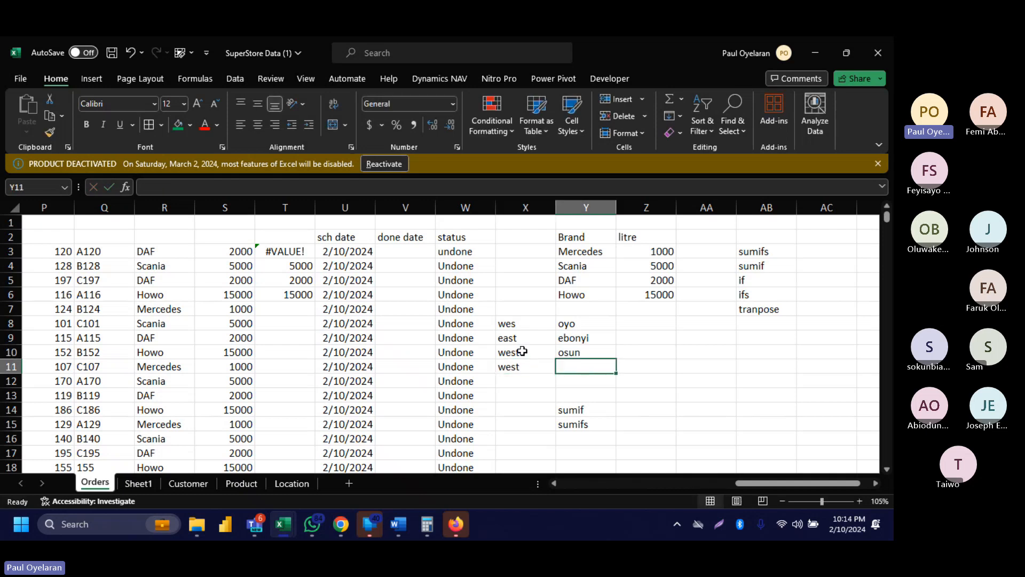
pyautogui.write('ibada')
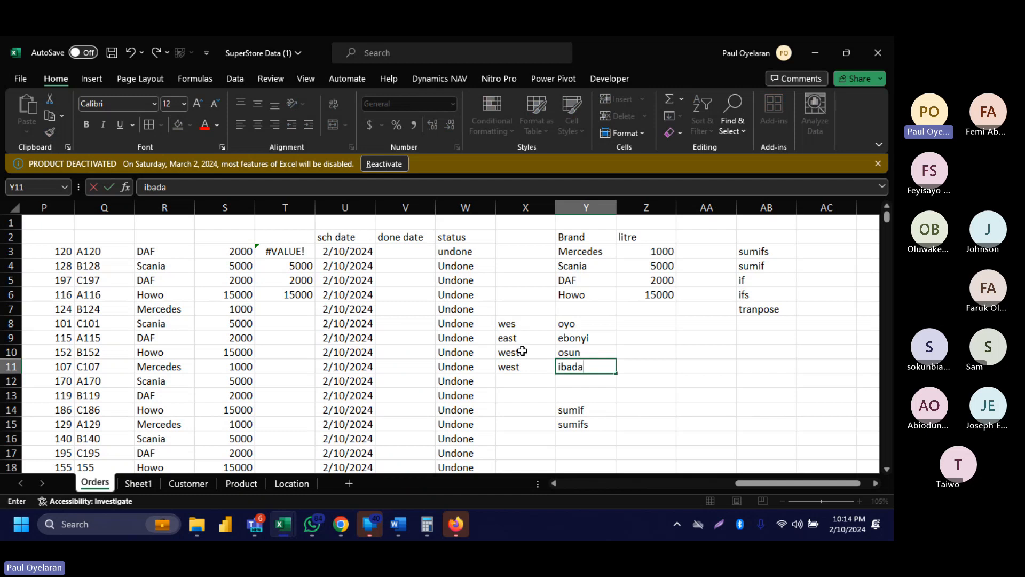
pyautogui.write('n')
pyautogui.press('Return')
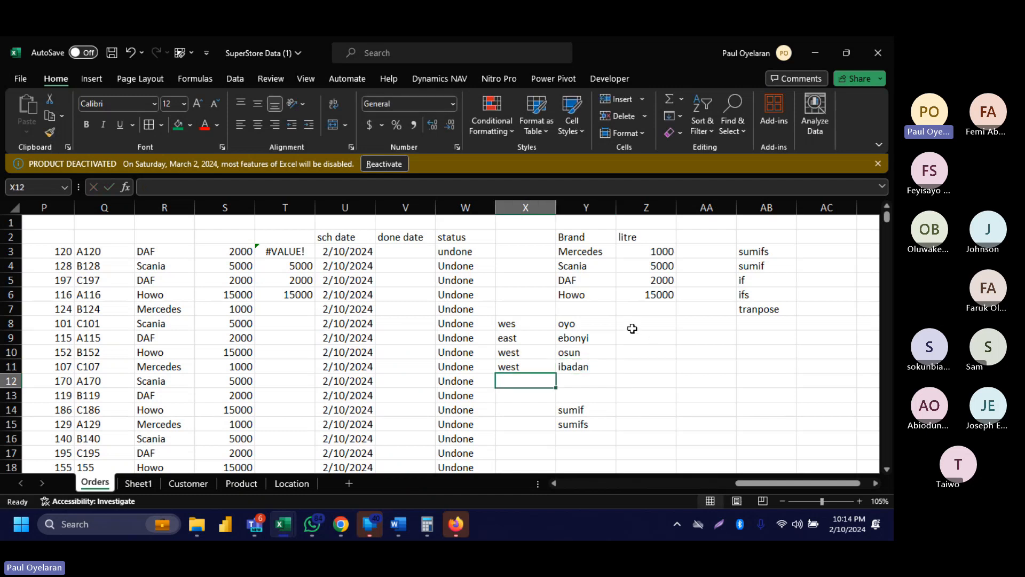
# Start typing the West row label in AA10.
pyautogui.click(646, 310)
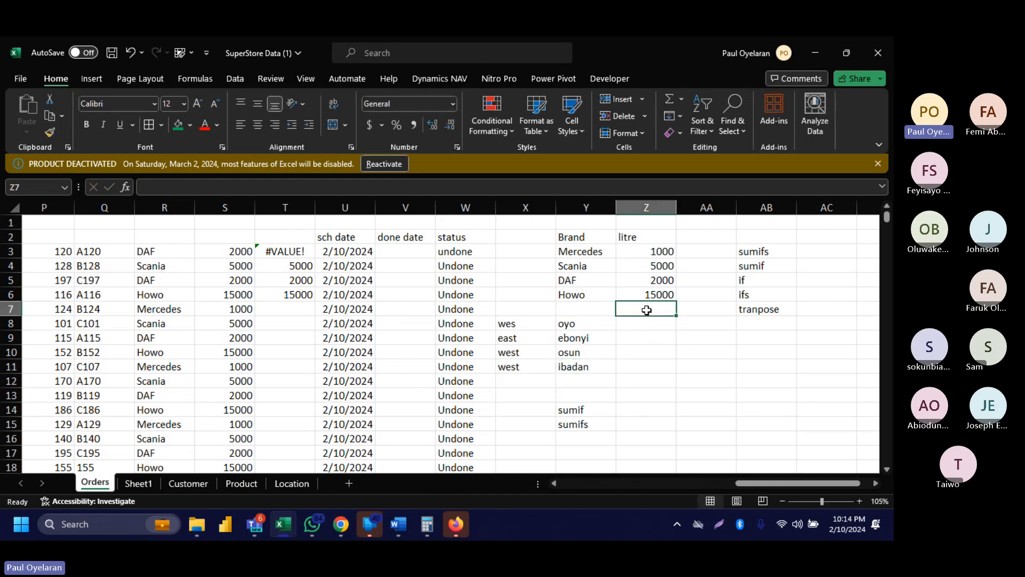
pyautogui.hscroll(2, 662, 338)
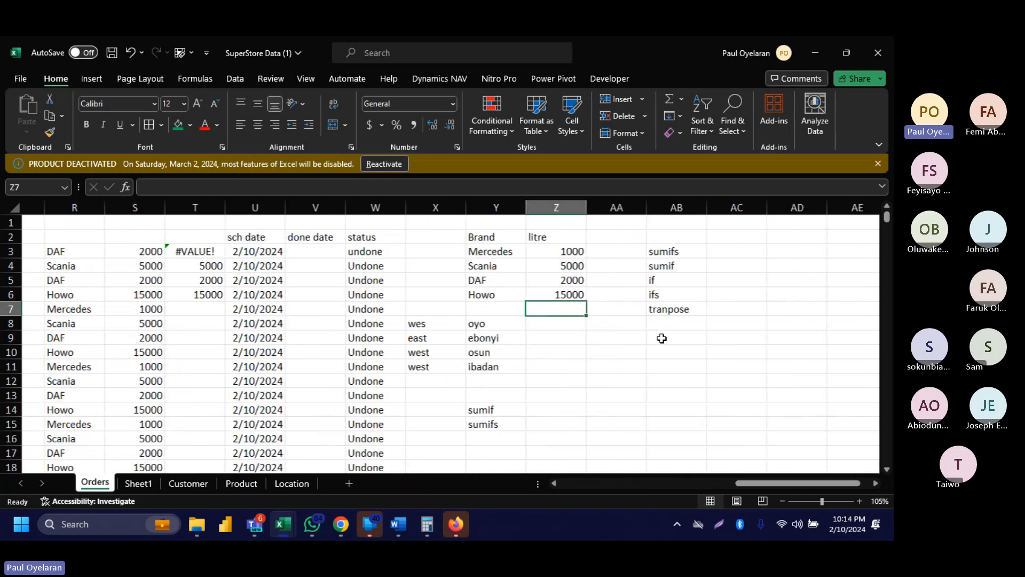
pyautogui.click(600, 356)
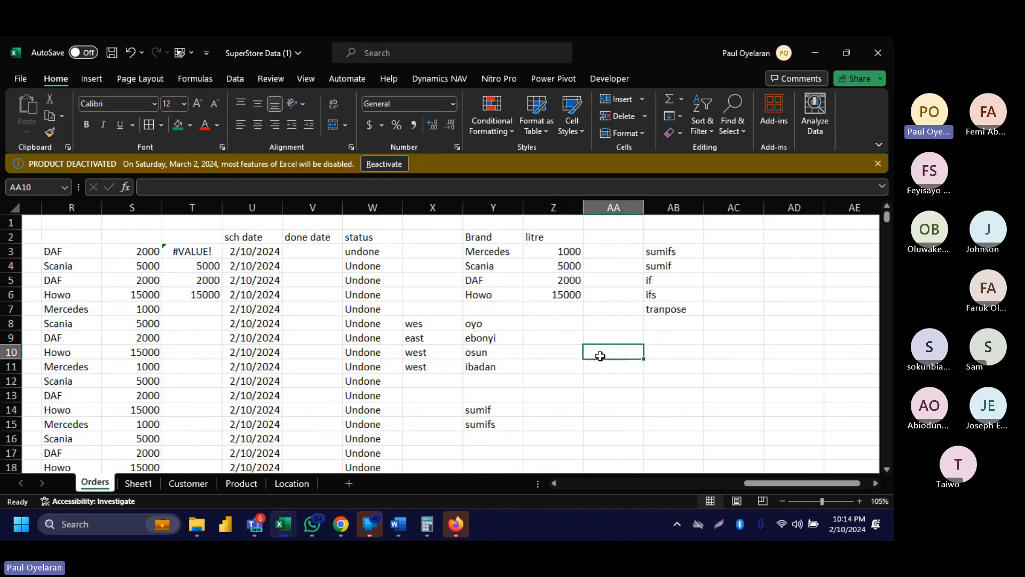
pyautogui.write('WES')
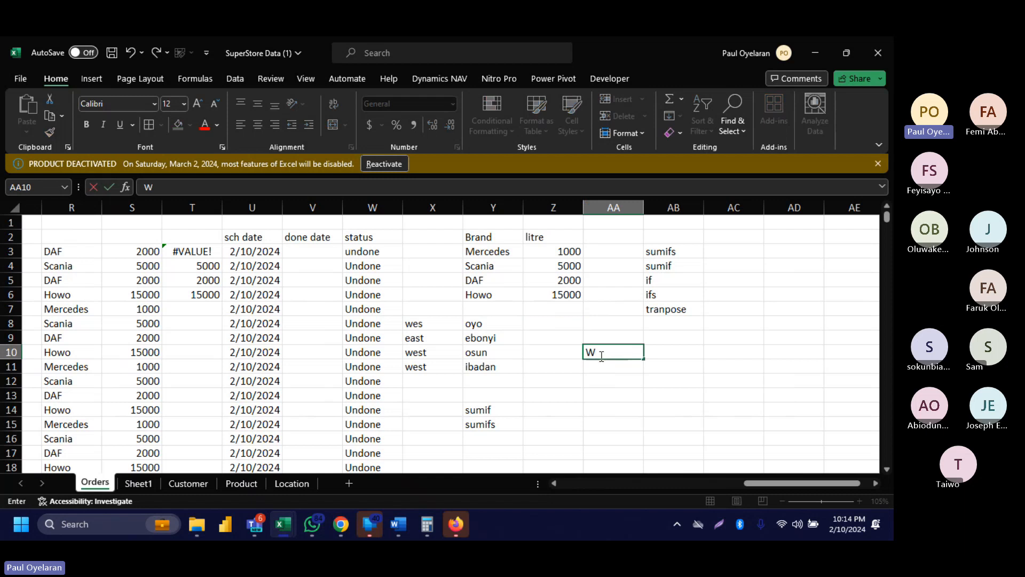
pyautogui.press('BackSpace')
pyautogui.press('BackSpace')
pyautogui.write('s')
pyautogui.press('BackSpace')
pyautogui.write('est')
# Commit West in AA10 and enter headers Oyo, Osun and Ibadan across AB9:AD9.
pyautogui.click(664, 338)
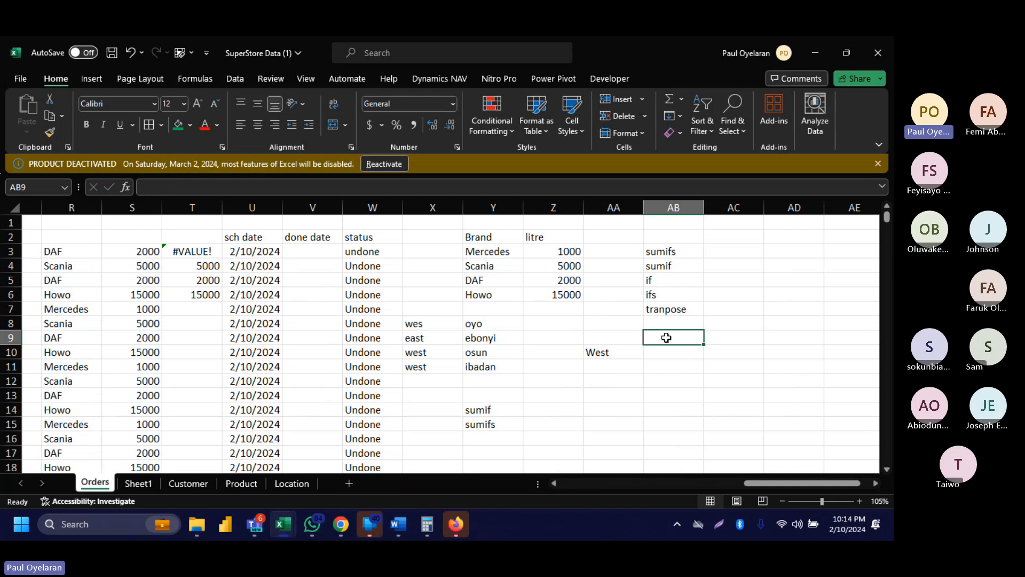
pyautogui.write('Oy')
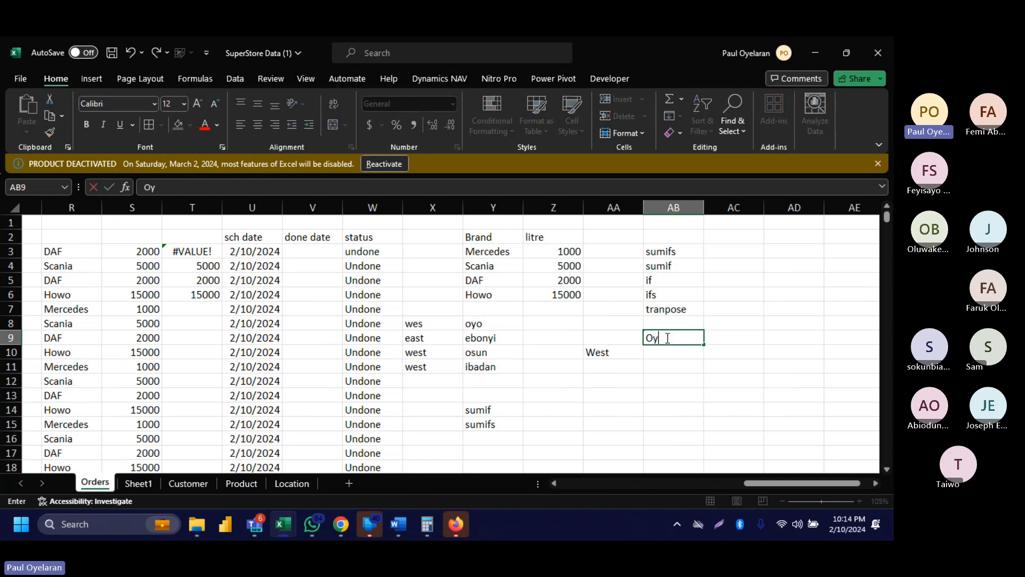
pyautogui.write('o')
pyautogui.press('Tab')
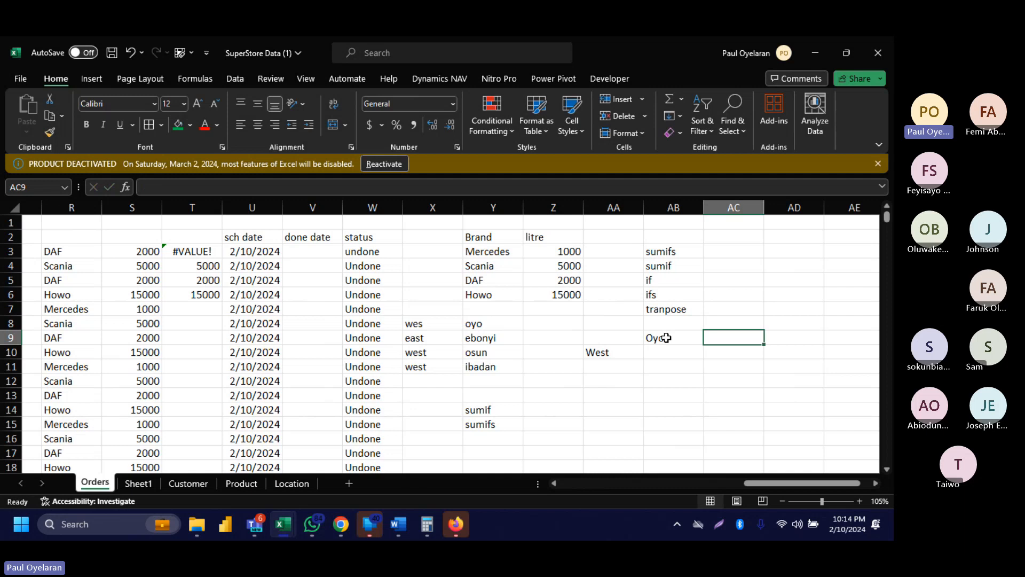
pyautogui.write('Osun')
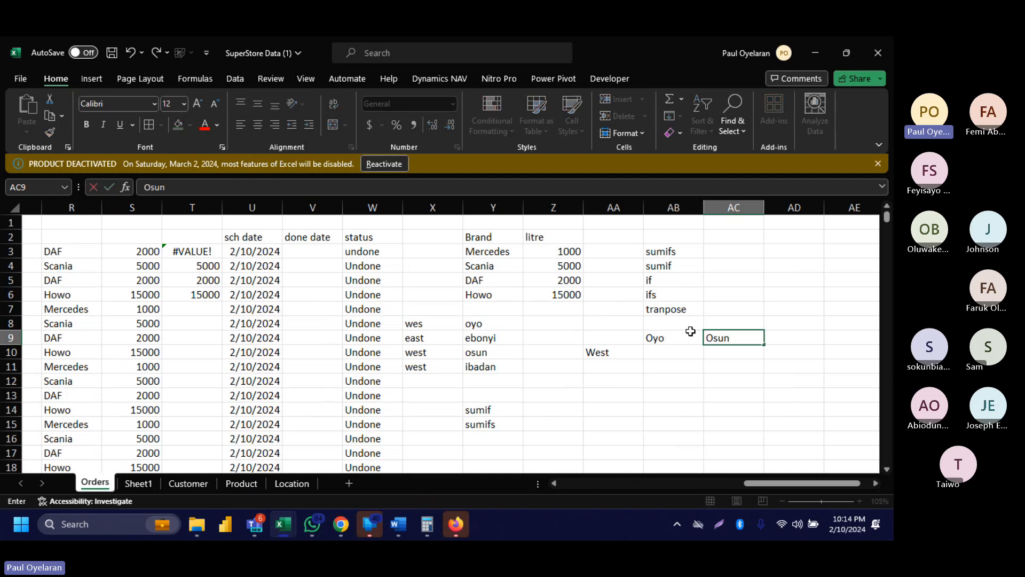
pyautogui.press('Tab')
pyautogui.write('I')
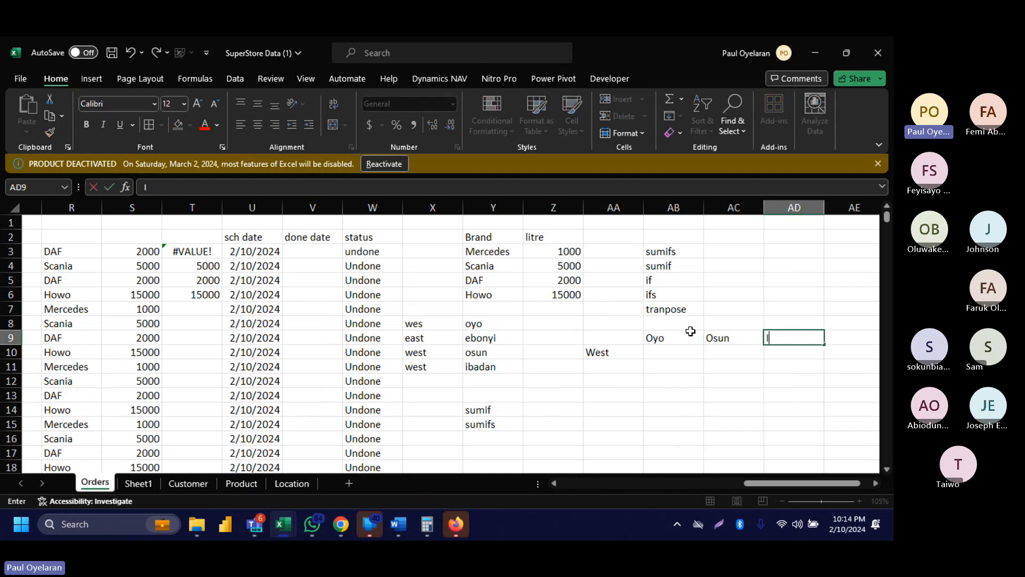
pyautogui.write('badan')
pyautogui.press('Return')
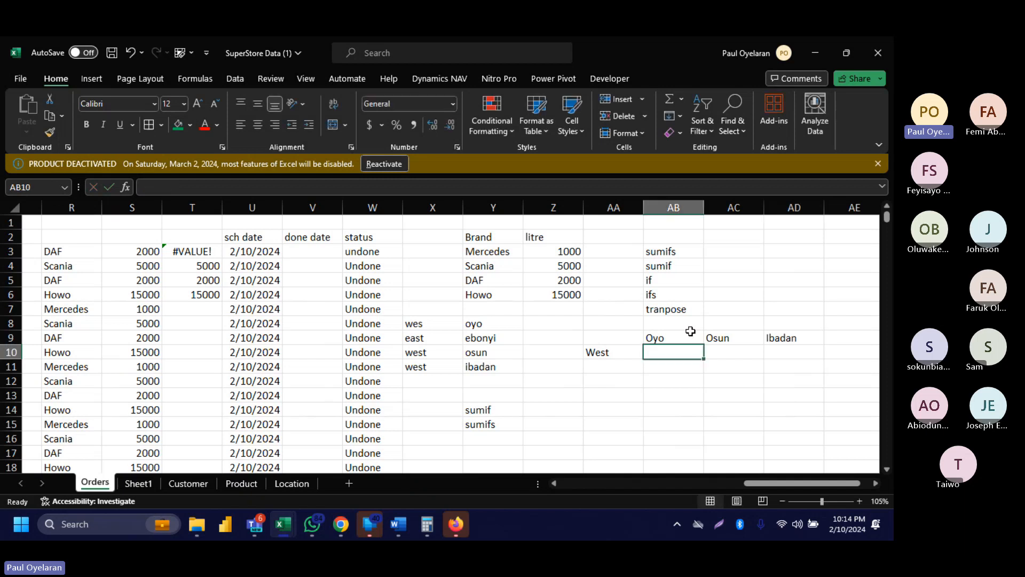
pyautogui.hscroll(3, 682, 334)
pyautogui.hscroll(1, 682, 333)
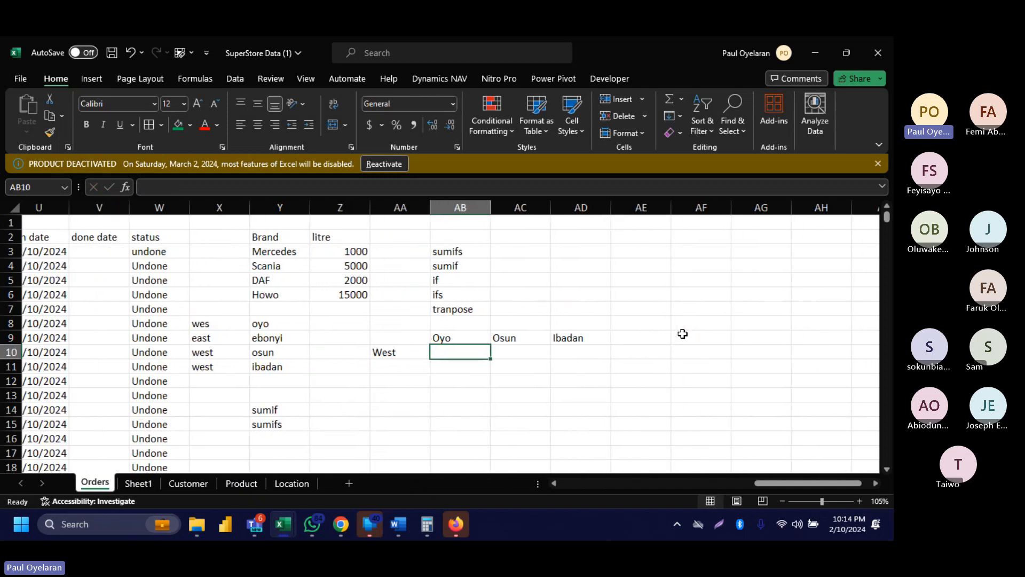
pyautogui.click(400, 352)
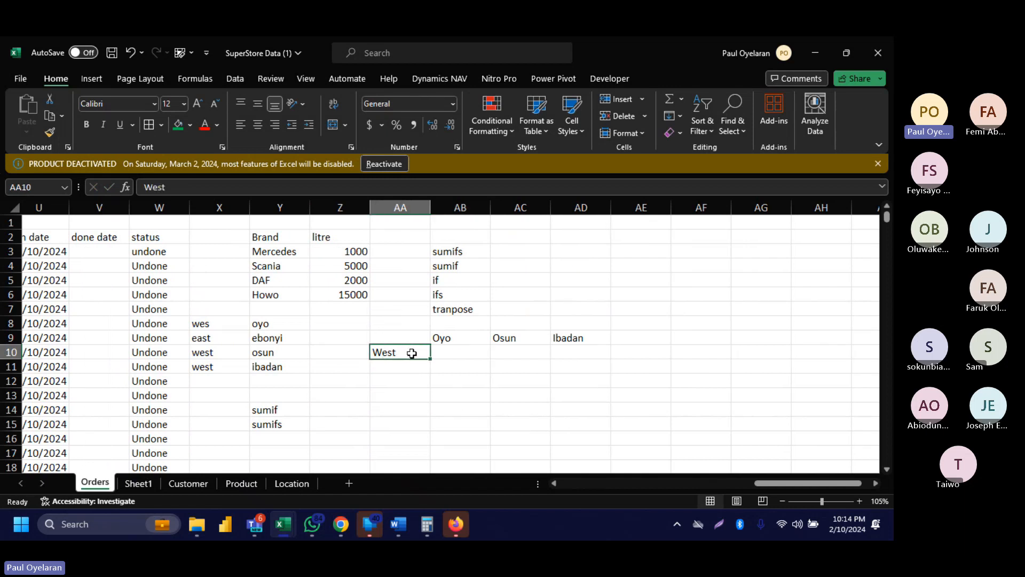
# Start a SUMIFS formula in AB10, switching from the initial SUMIF.
pyautogui.click(466, 353)
pyautogui.write('=s')
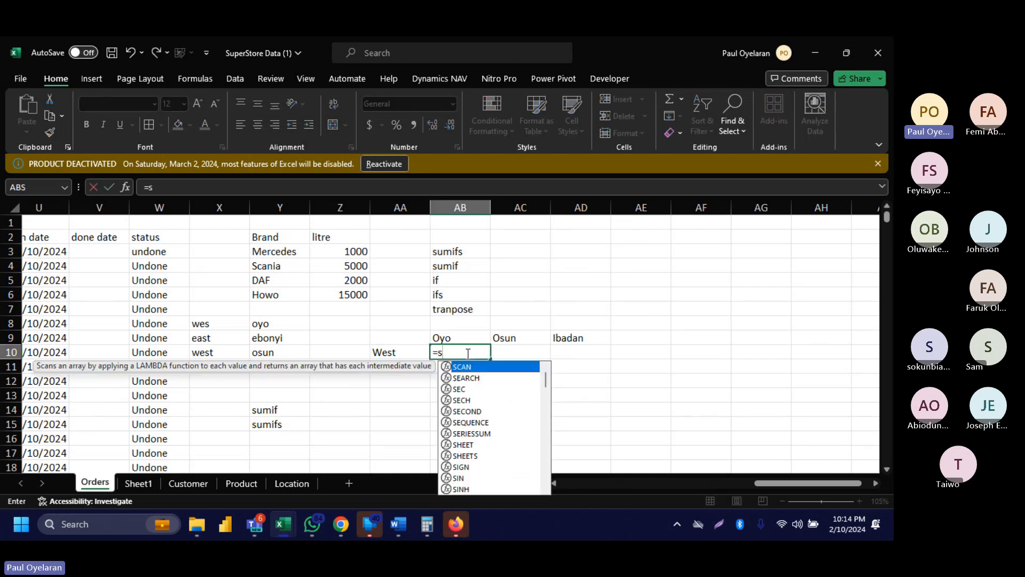
pyautogui.write('umif')
pyautogui.press('Tab')
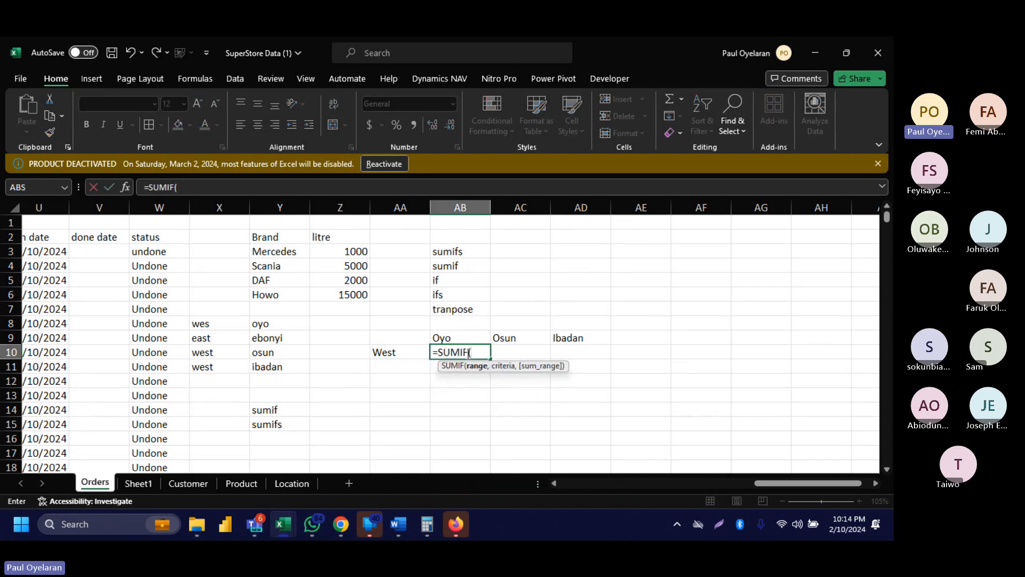
pyautogui.click(393, 355)
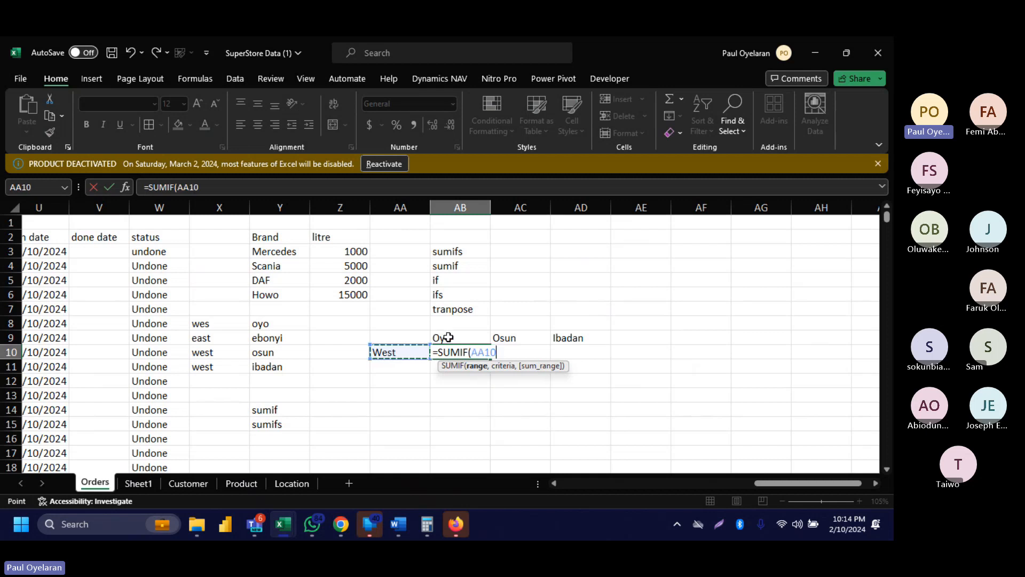
pyautogui.press('BackSpace')
pyautogui.press('BackSpace')
pyautogui.press('BackSpace')
pyautogui.press('BackSpace')
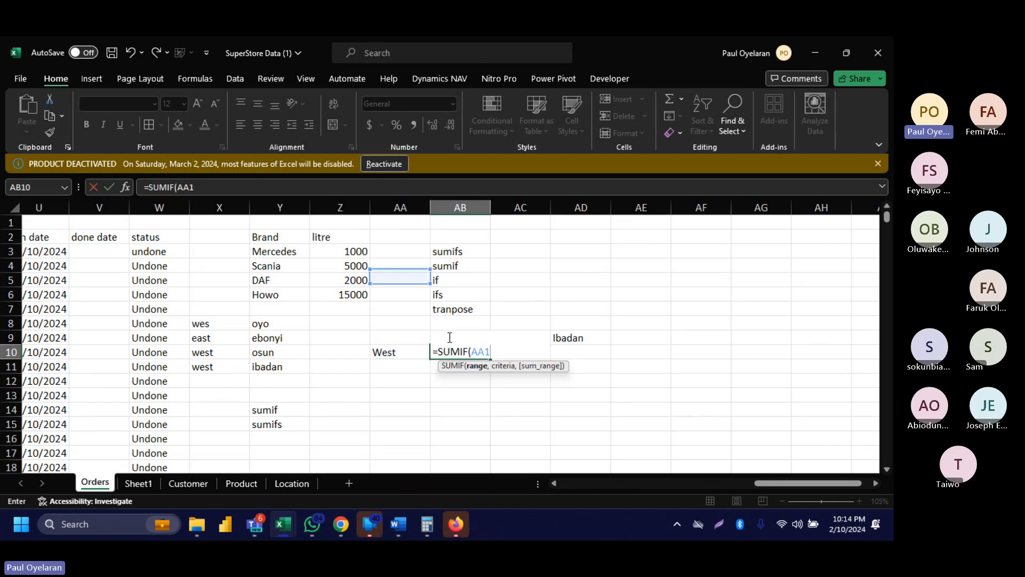
pyautogui.write('A')
pyautogui.press('BackSpace')
pyautogui.press('BackSpace')
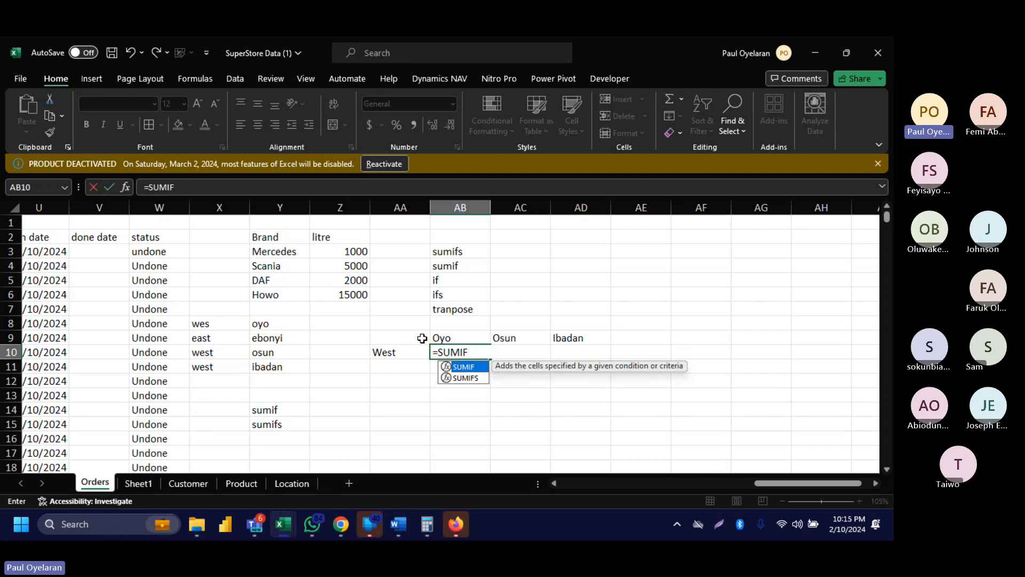
pyautogui.write('s')
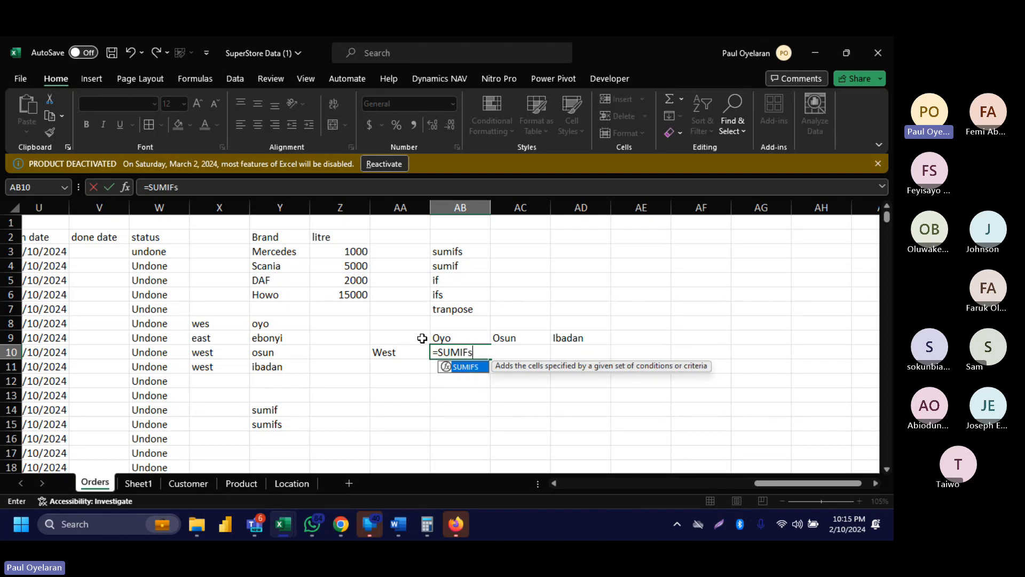
pyautogui.press('Tab')
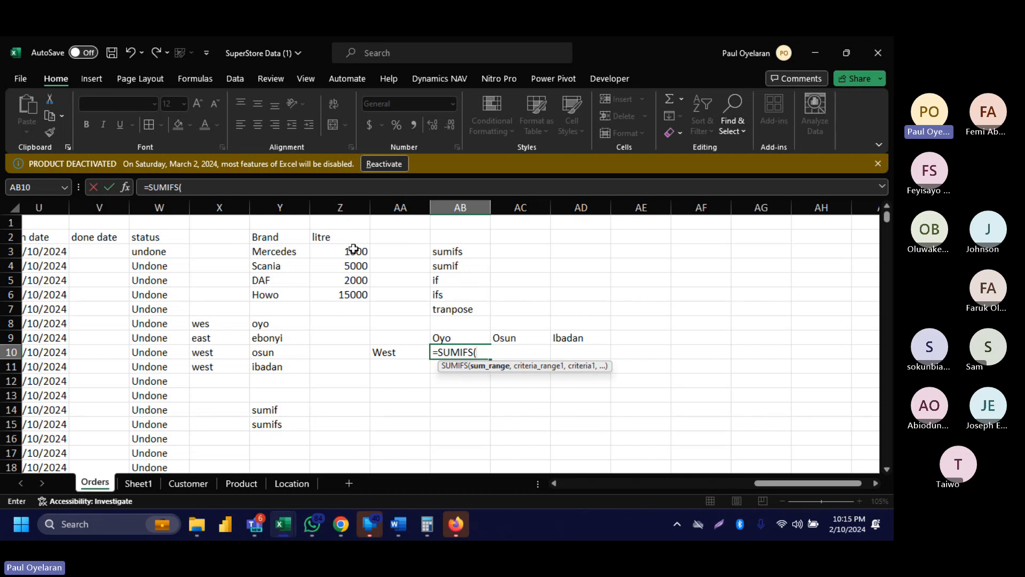
# Complete =SUMIFS(Z3:Z6,X8:X11,AA10,Y8:Y11,AB9) in AB10, returning 0 for West and Oyo.
pyautogui.moveTo(353, 249); pyautogui.dragTo(353, 294)
pyautogui.write(',')
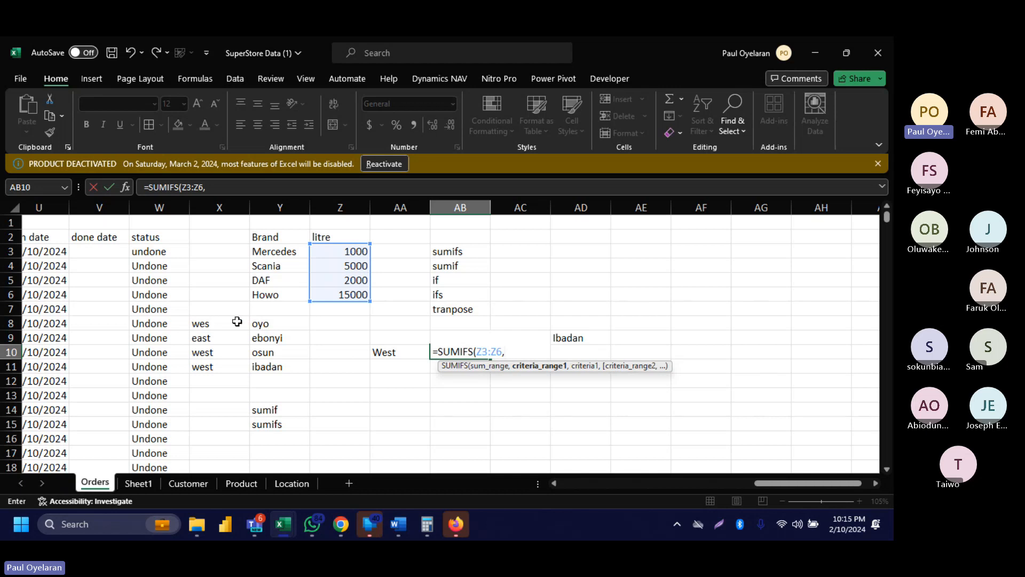
pyautogui.moveTo(229, 322); pyautogui.dragTo(219, 363)
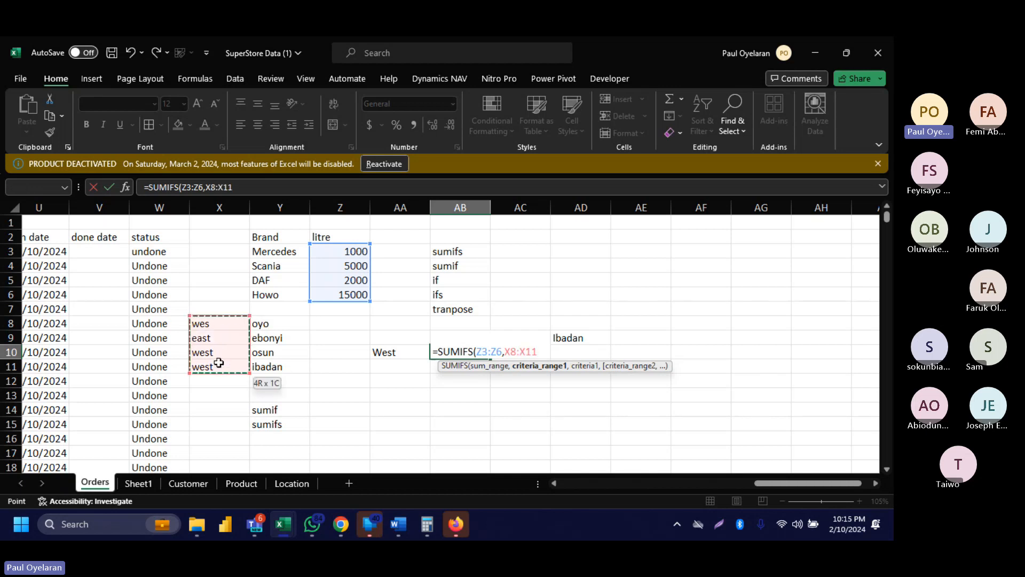
pyautogui.write(',')
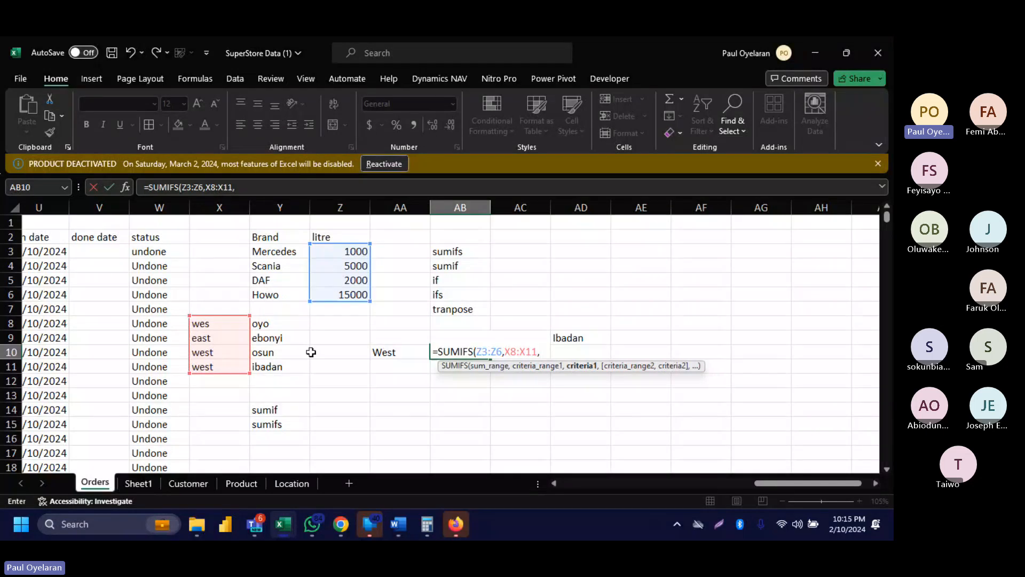
pyautogui.click(389, 351)
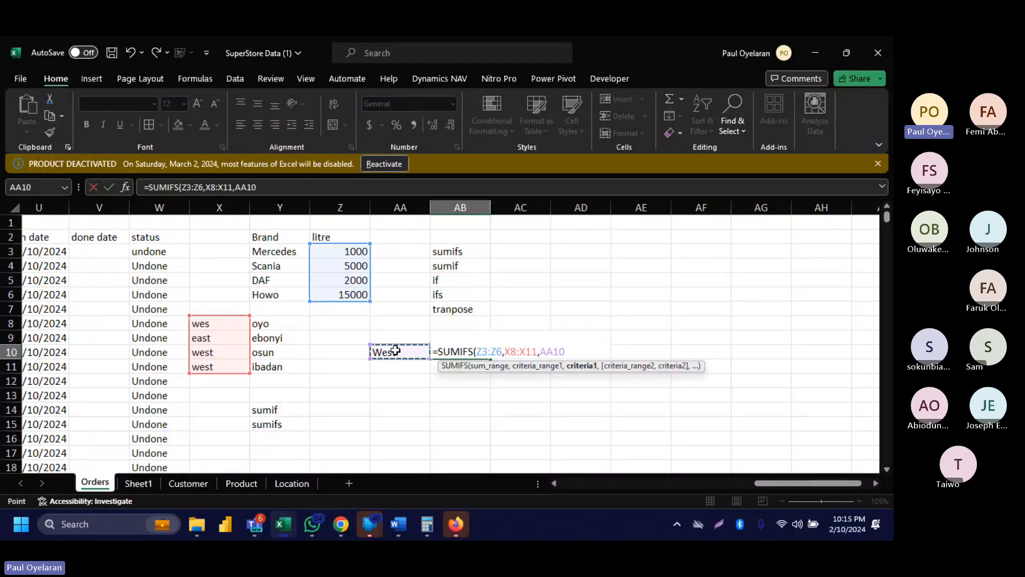
pyautogui.write(',')
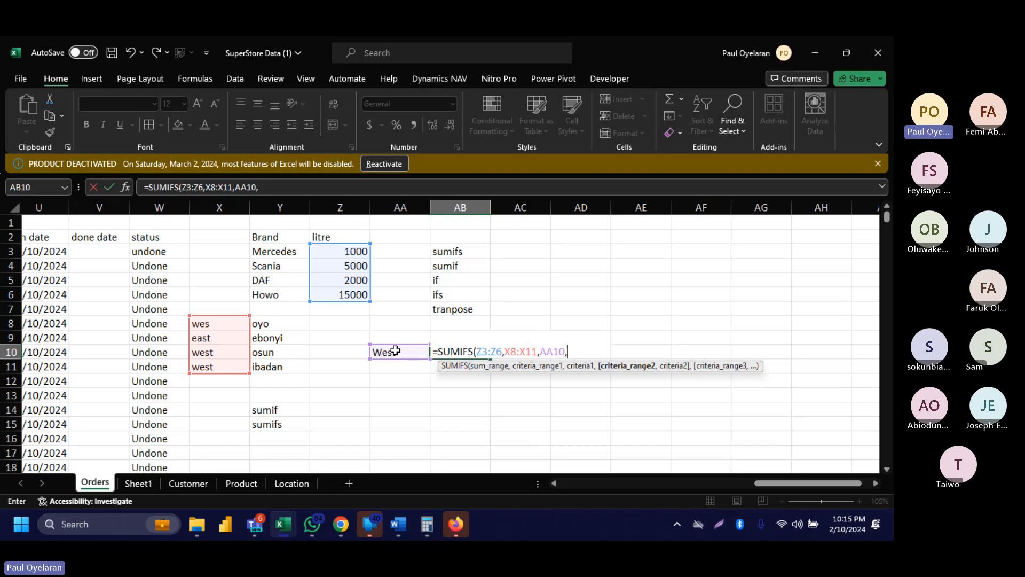
pyautogui.moveTo(272, 323); pyautogui.dragTo(272, 364)
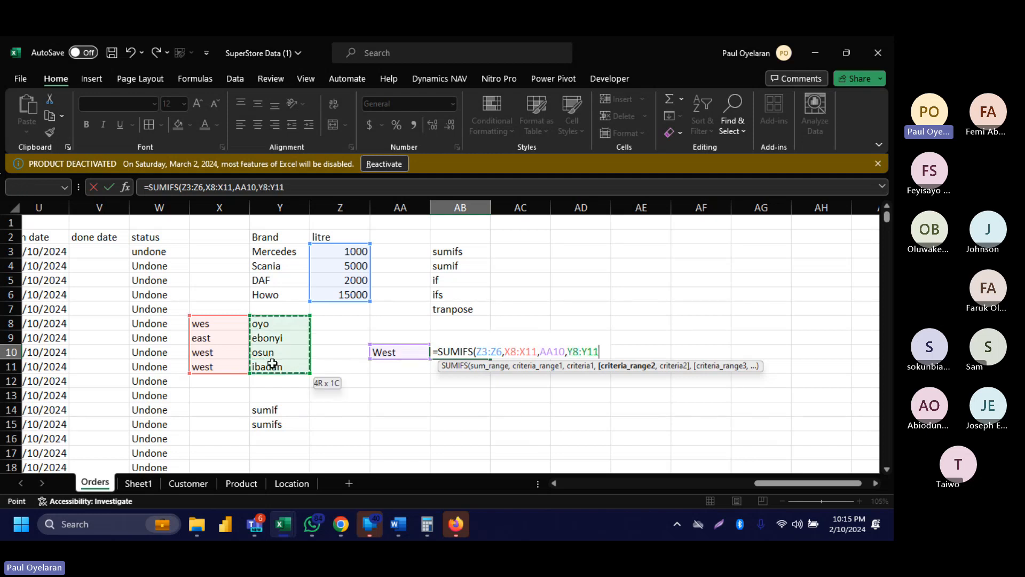
pyautogui.write(',')
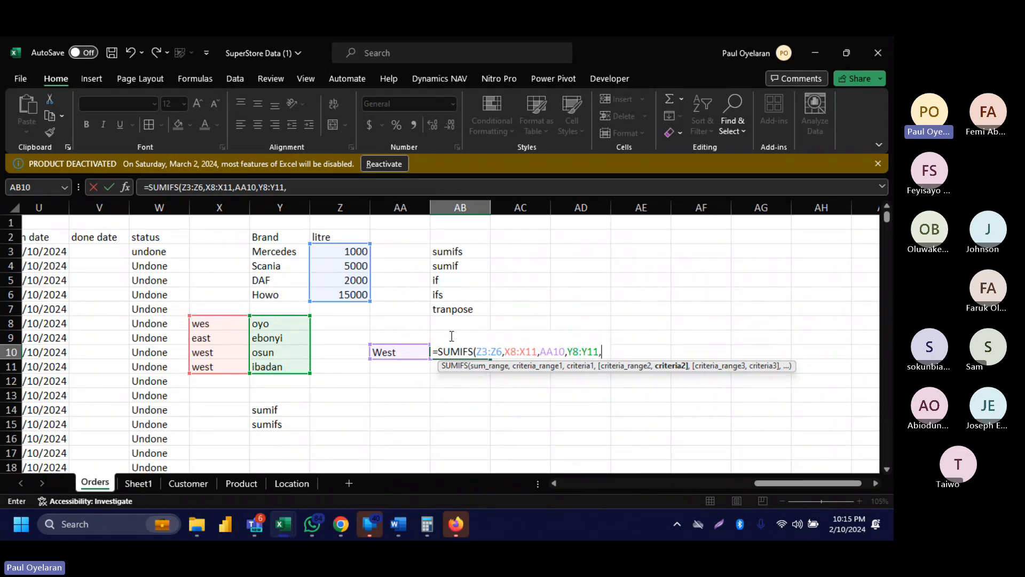
pyautogui.press('F2')
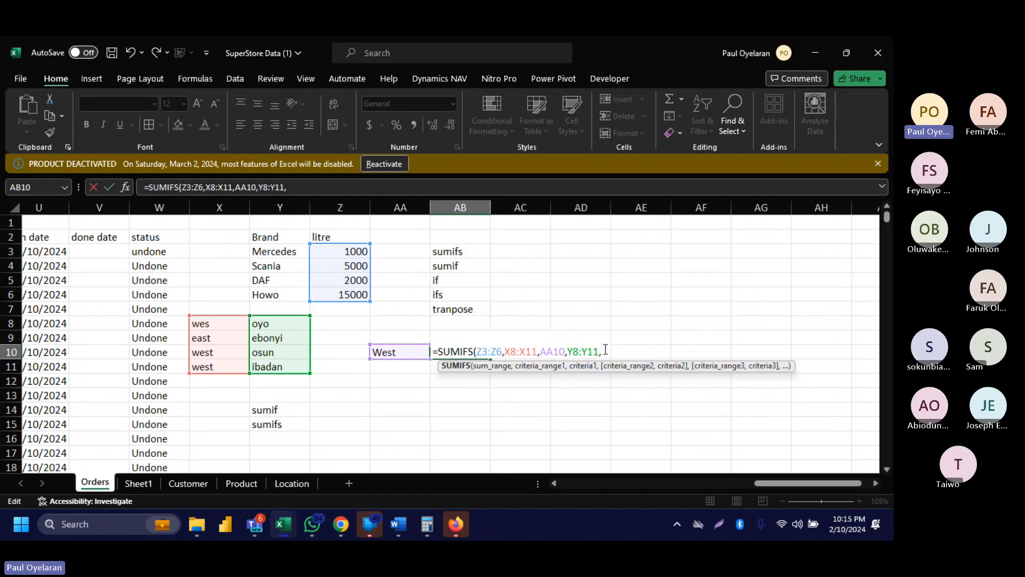
pyautogui.write('ab')
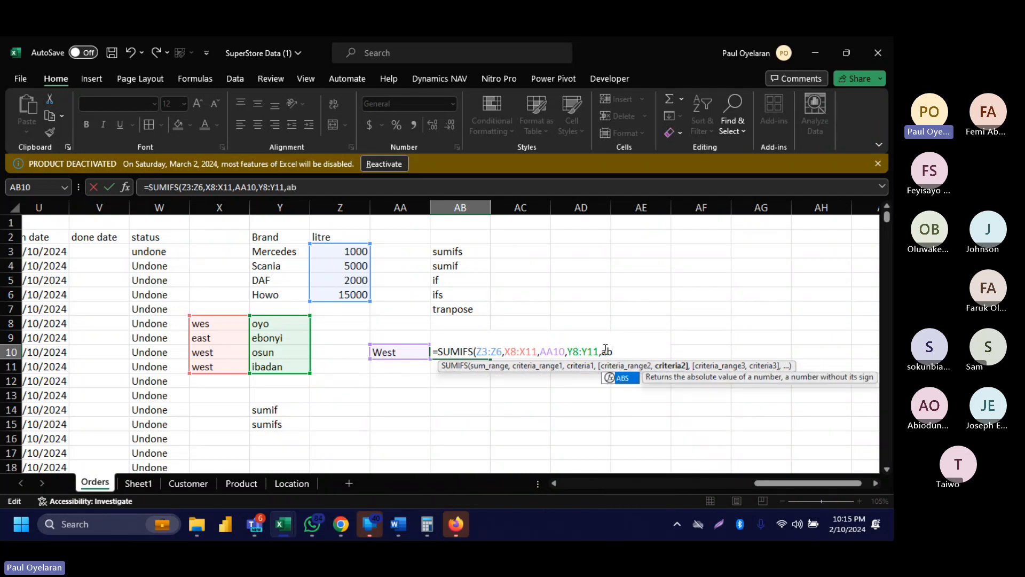
pyautogui.write('9')
pyautogui.press('Return')
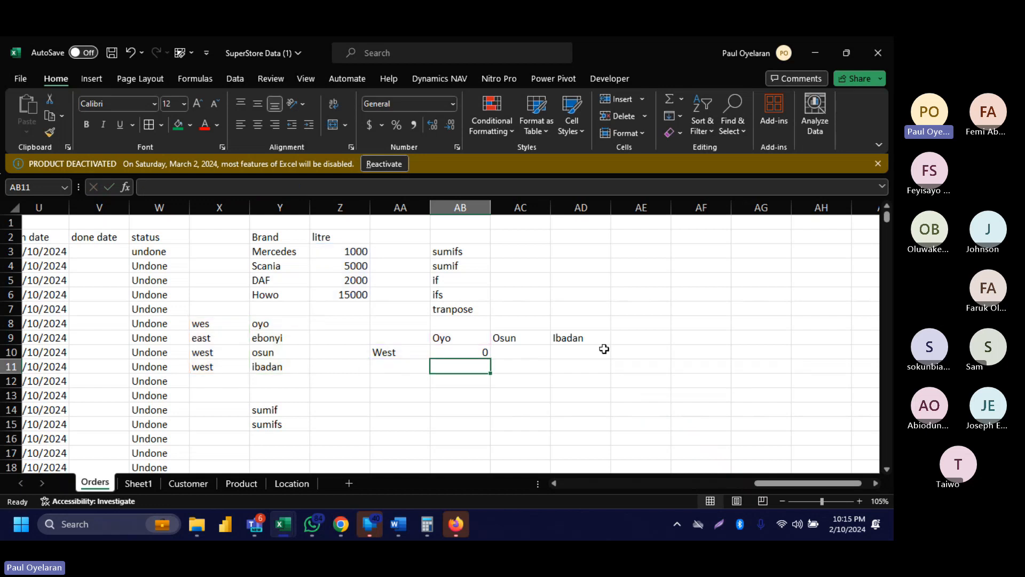
pyautogui.click(482, 350)
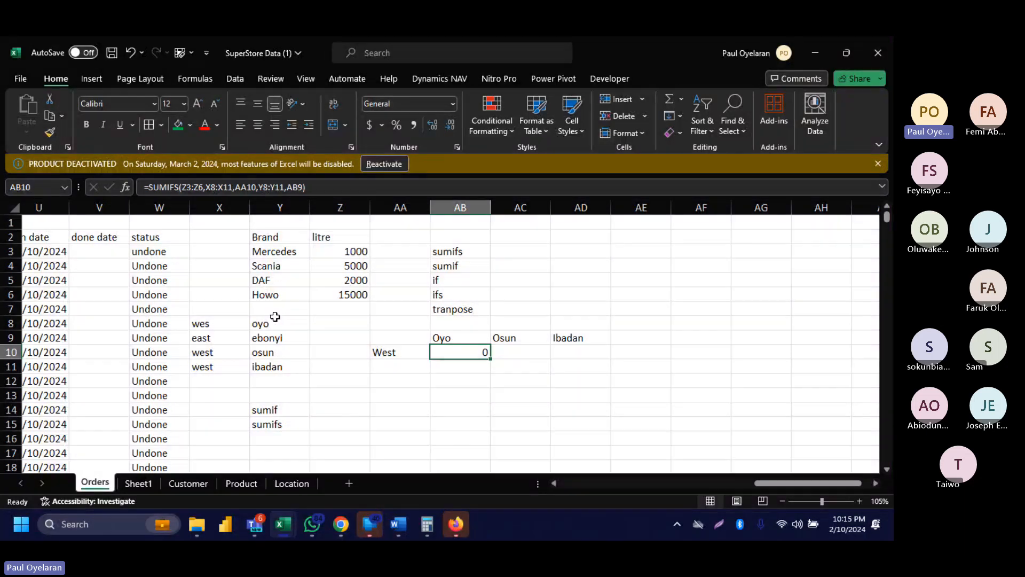
pyautogui.hscroll(-10, 275, 317)
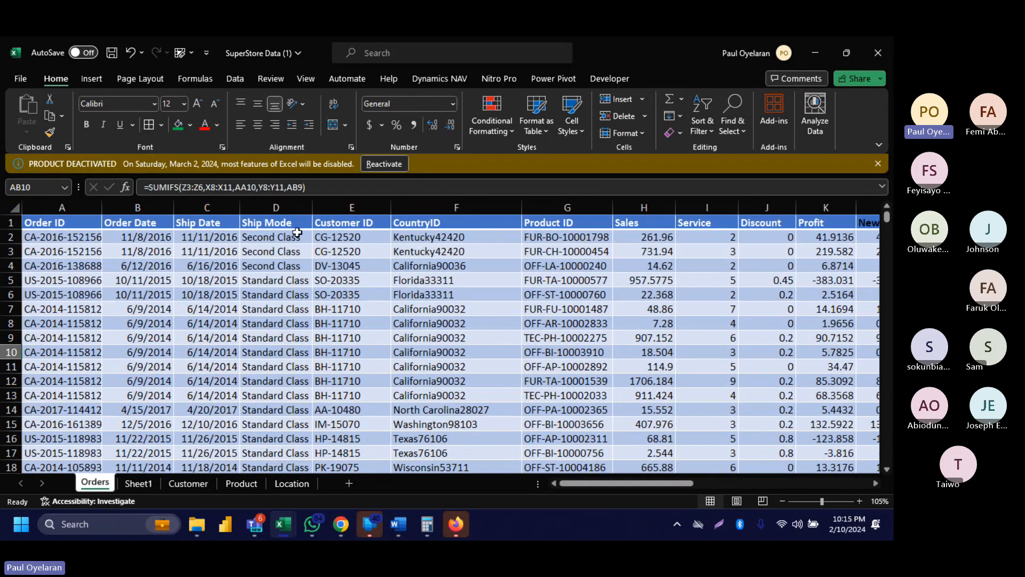
pyautogui.hscroll(10, 297, 233)
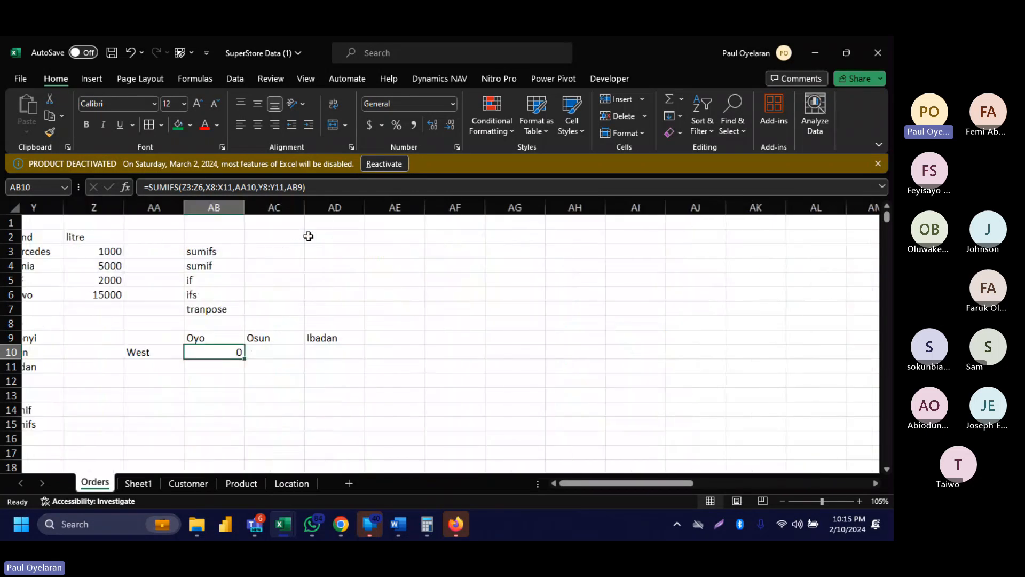
# Enter =UNIQUE(D2:D1048576) in AG5 to list Second Class, Standard Class, First Class and Same Day.
pyautogui.click(528, 285)
pyautogui.write('=uni')
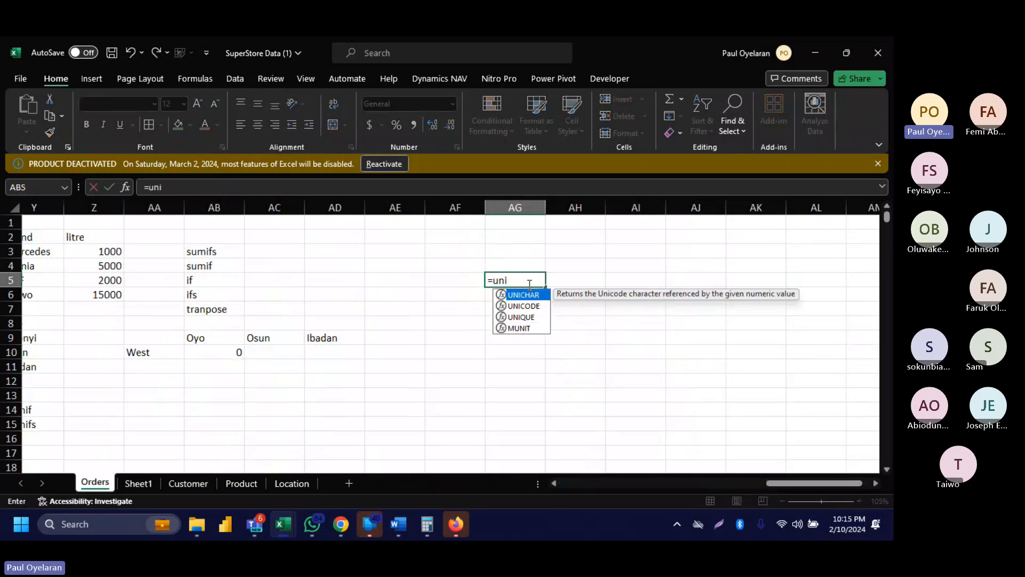
pyautogui.press('Down')
pyautogui.press('Down')
pyautogui.press('Tab')
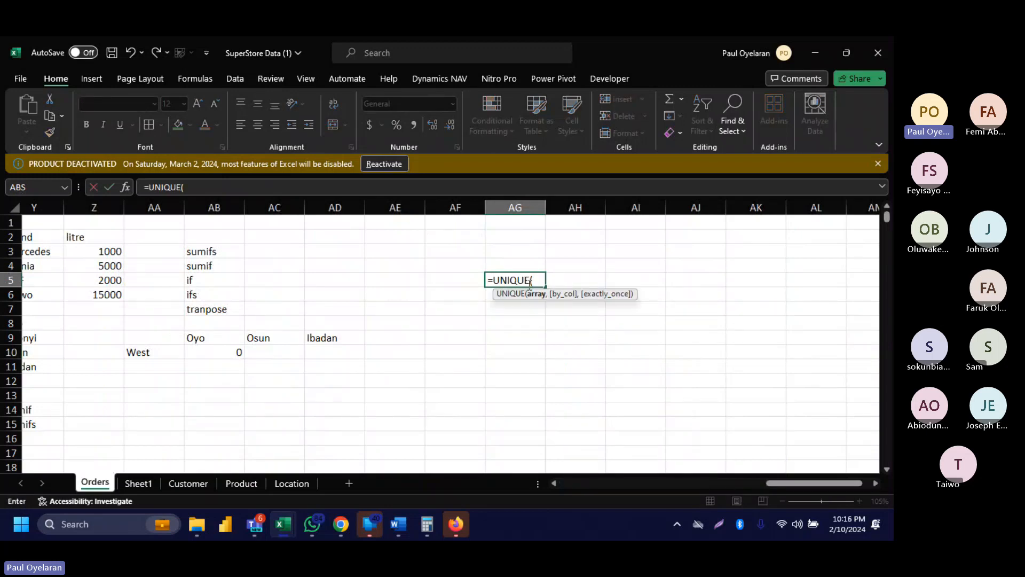
pyautogui.hscroll(-4, 345, 304)
pyautogui.hscroll(-3, 344, 304)
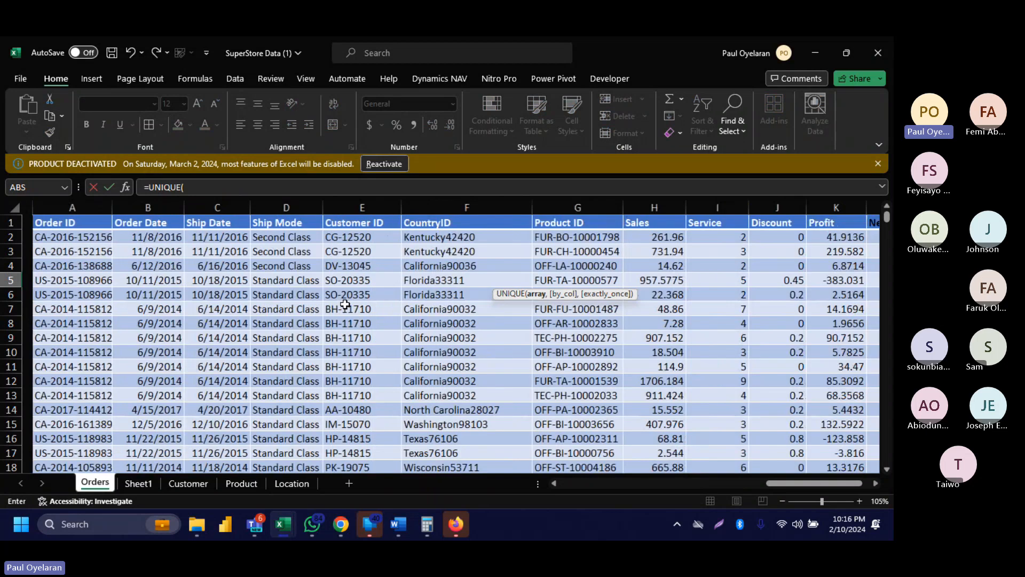
pyautogui.click(268, 236)
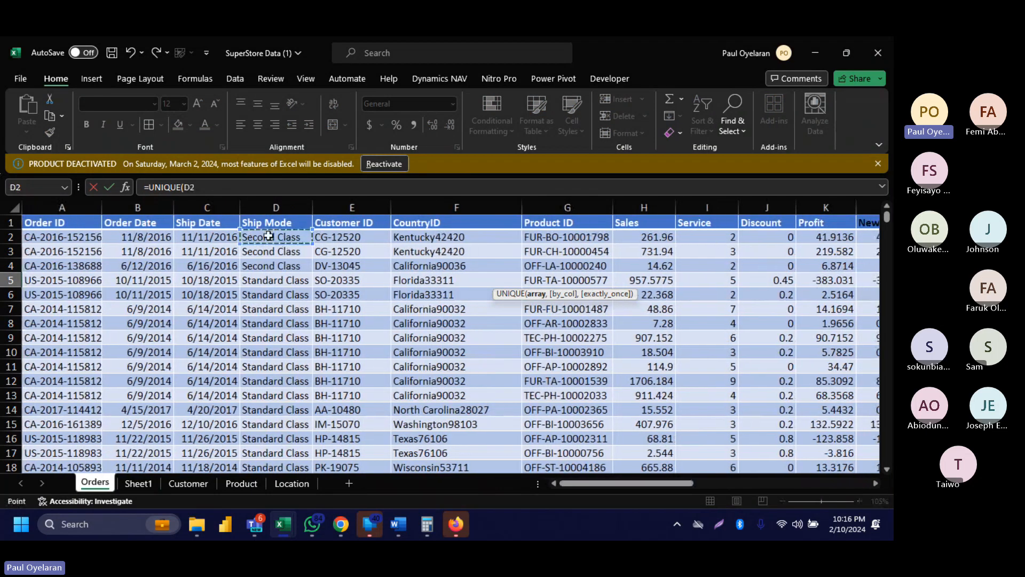
pyautogui.hotkey('ctrl', 'shift', 'Down')
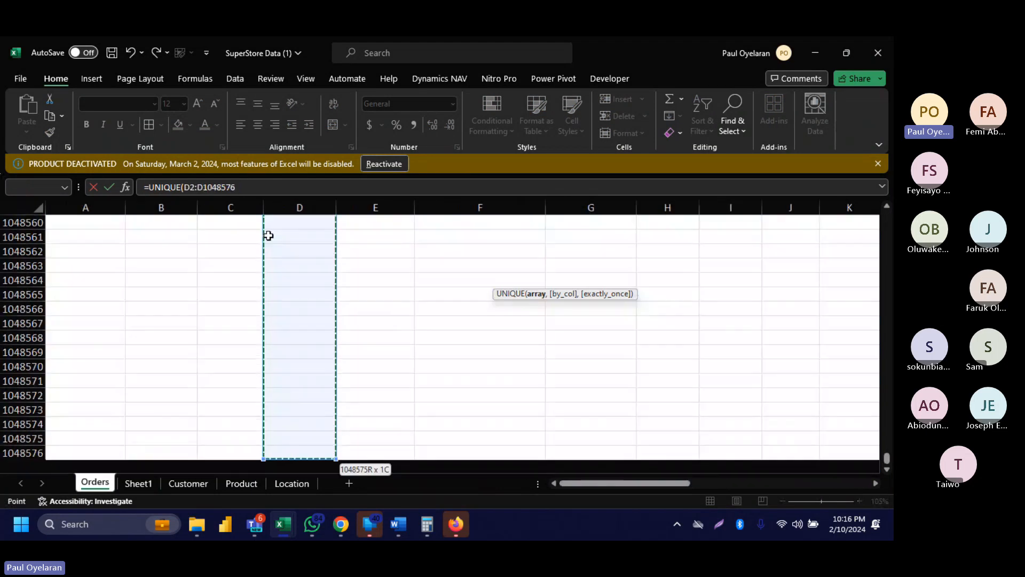
pyautogui.press('Return')
# Select the first order IDs in column A, then return to the ship-mode list.
pyautogui.hscroll(3, 499, 284)
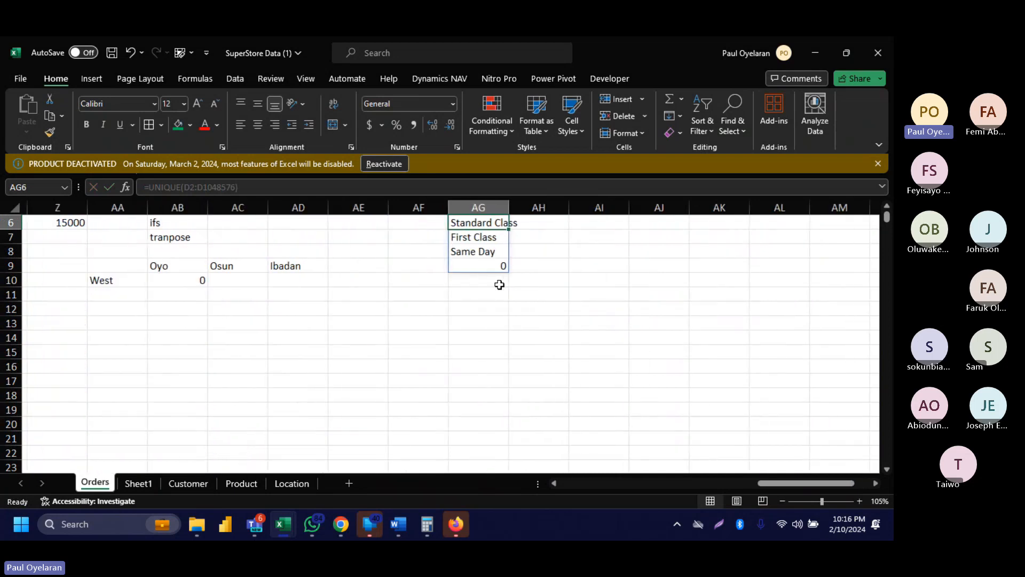
pyautogui.scroll(2, 496, 275)
pyautogui.click(525, 277)
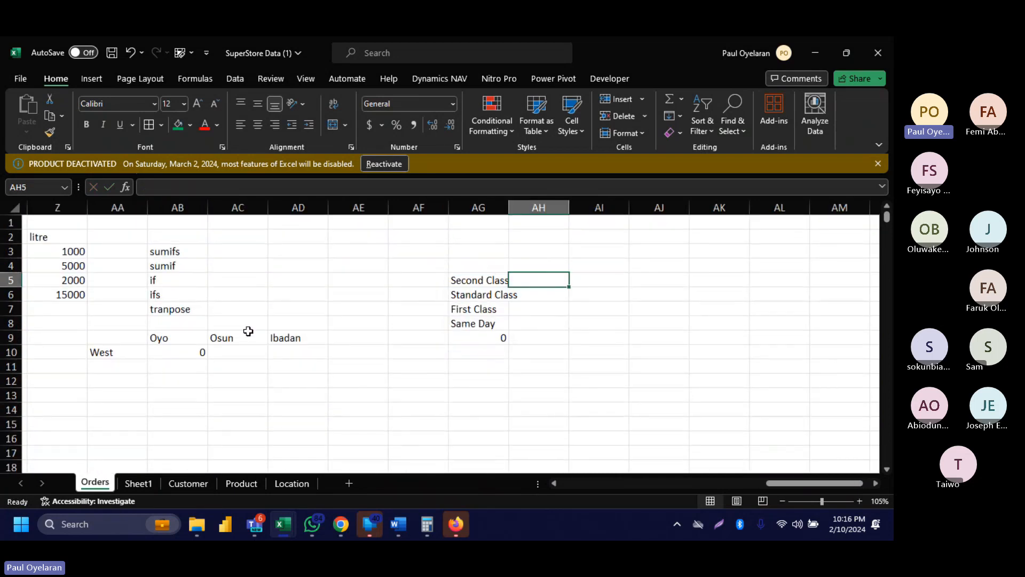
pyautogui.hscroll(-10, 179, 332)
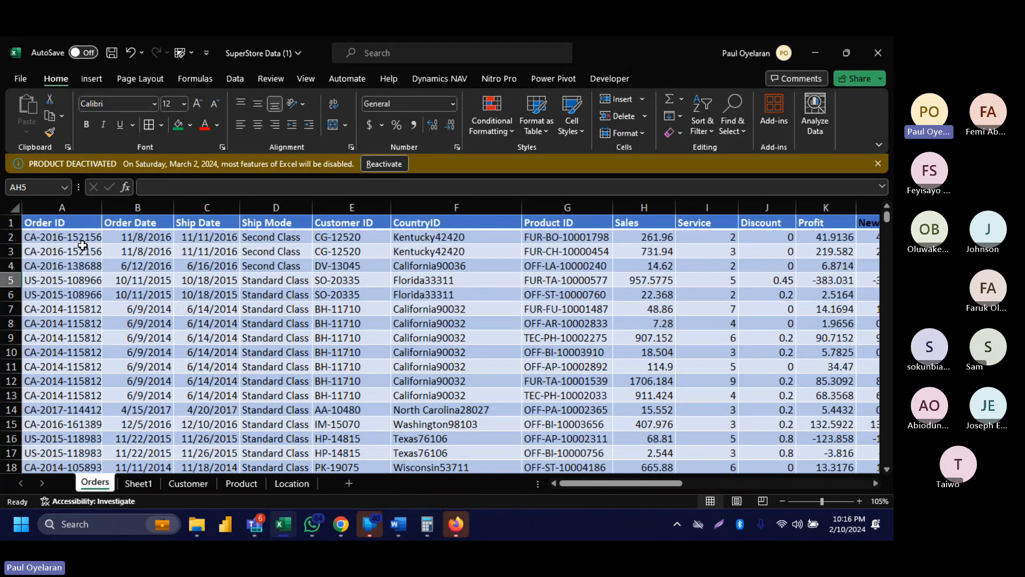
pyautogui.moveTo(80, 236); pyautogui.dragTo(51, 396)
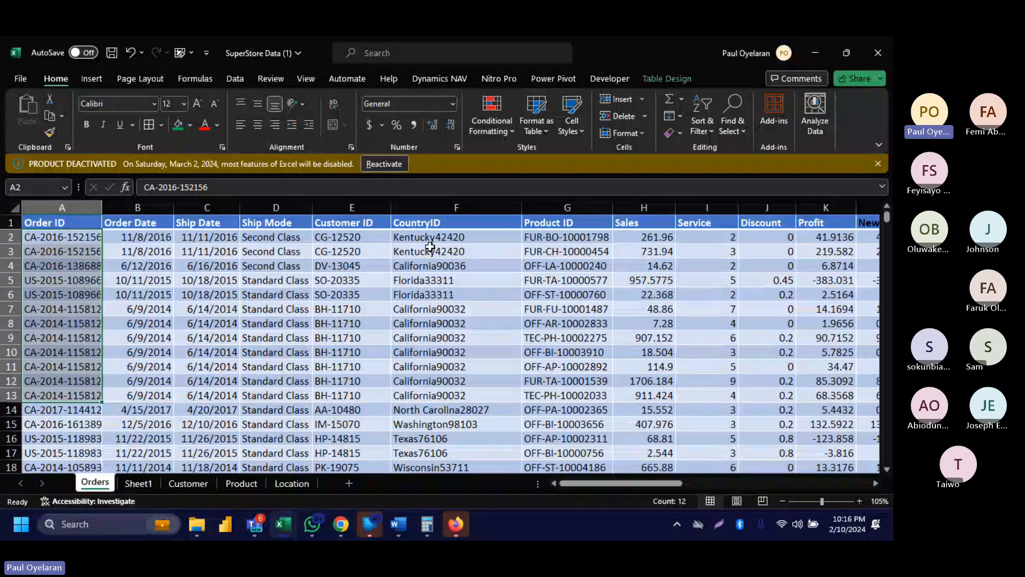
pyautogui.hscroll(3, 429, 246)
pyautogui.hscroll(-1, 369, 245)
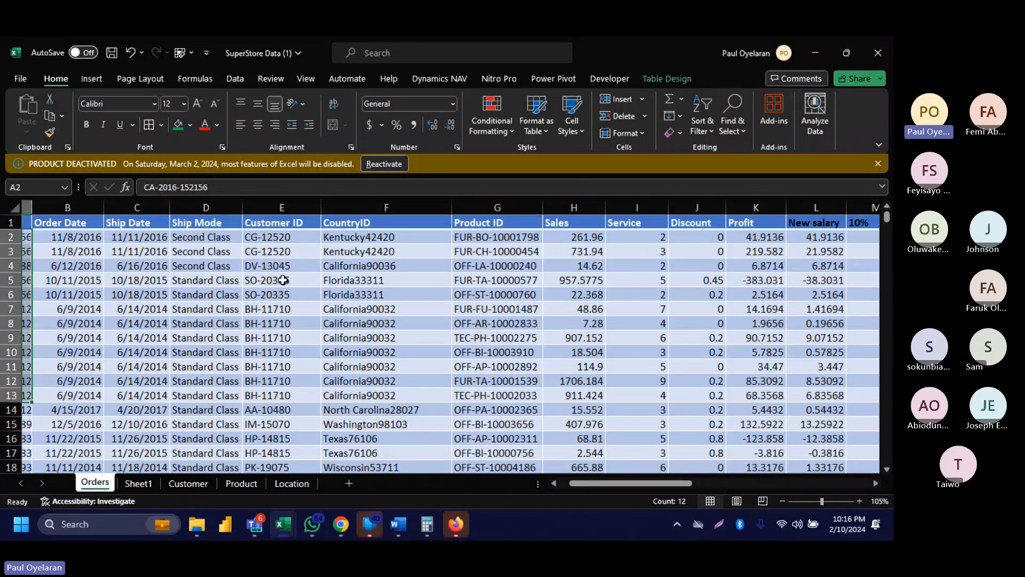
pyautogui.hscroll(10, 283, 280)
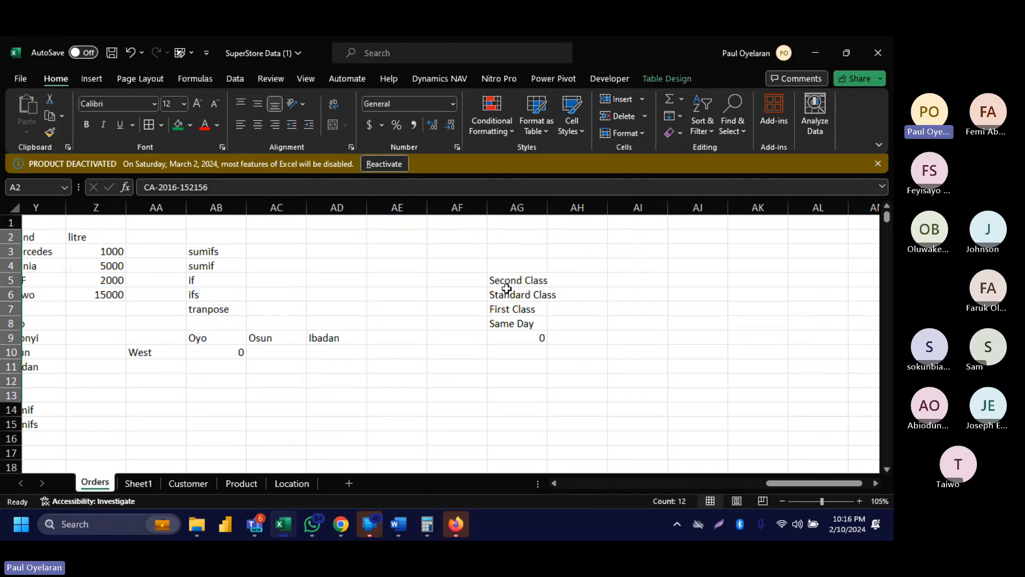
# Change AG5 to =TRANSPOSE(UNIQUE(D2:D1048576)) so the ship modes span AG5:AK5.
pyautogui.click(508, 280)
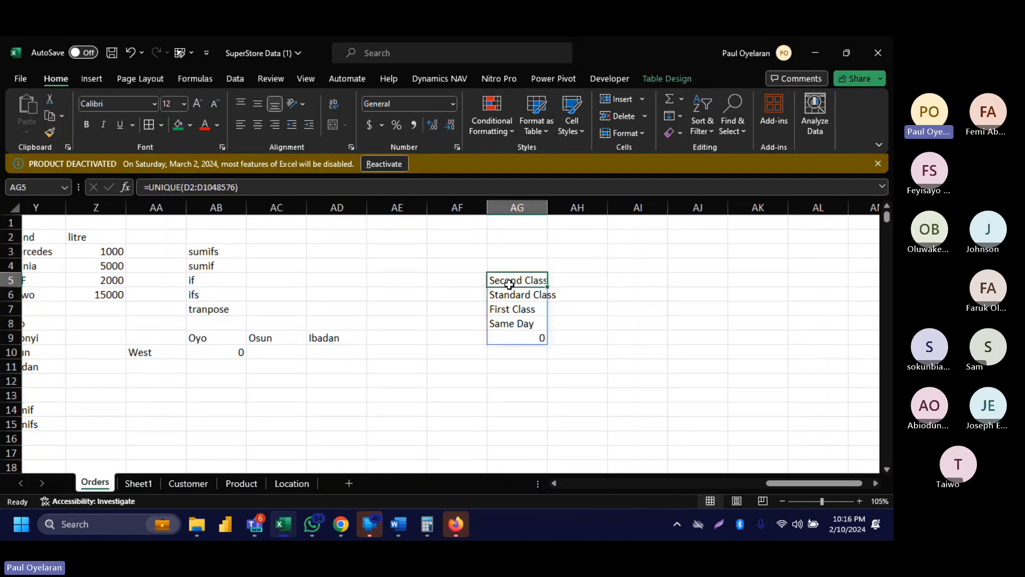
pyautogui.click(149, 186)
pyautogui.write('tra')
pyautogui.write('nspo')
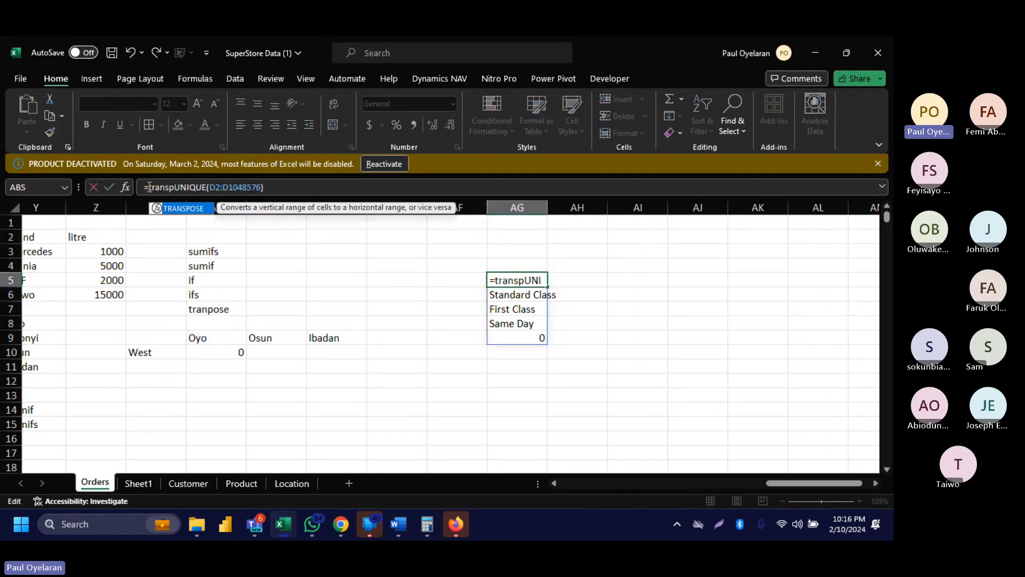
pyautogui.press('Tab')
pyautogui.press('End')
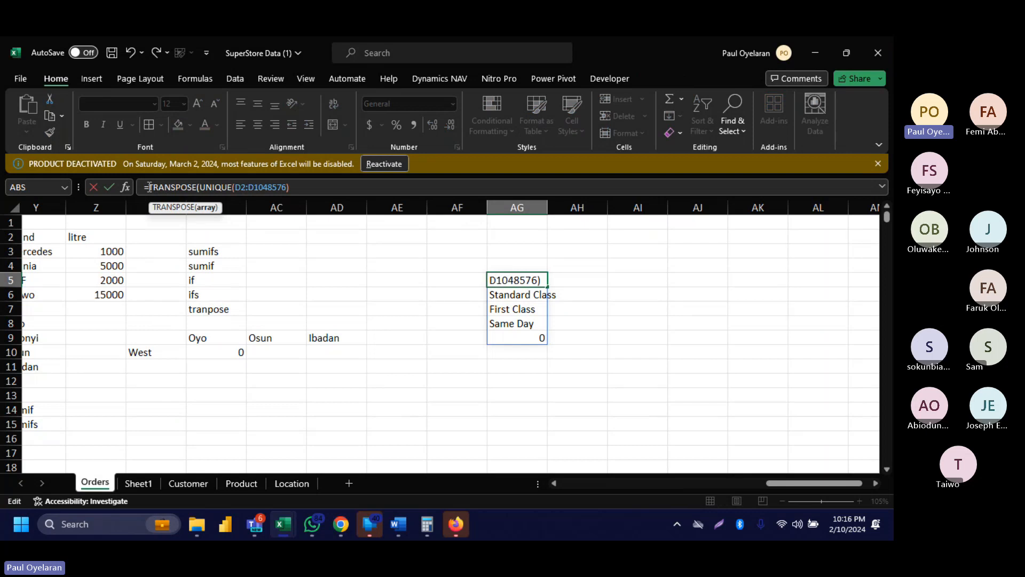
pyautogui.write(')')
pyautogui.press('Return')
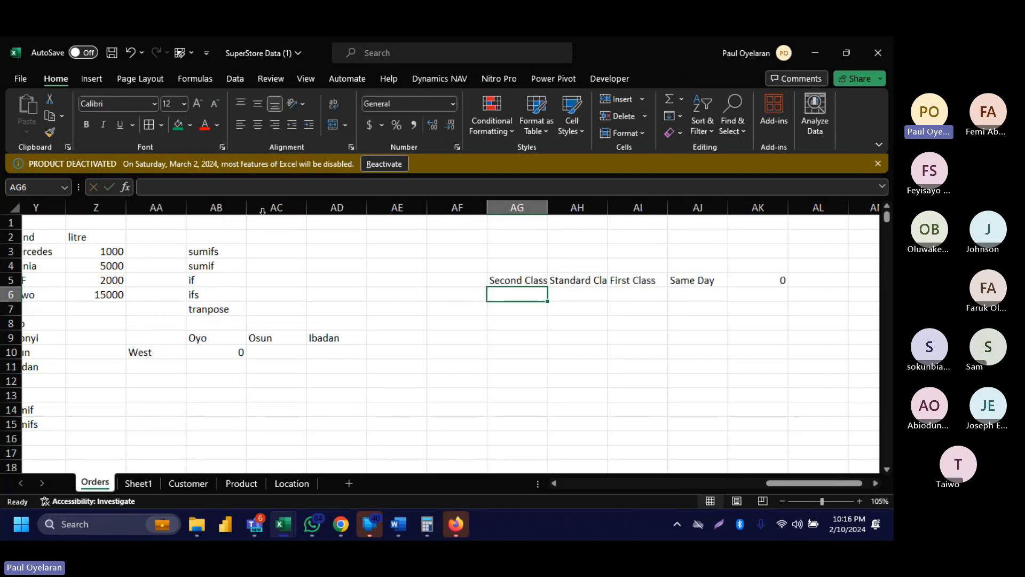
pyautogui.click(450, 295)
# Enter =UNIQUE on the whole Product ID column in AF6 to list distinct product IDs.
pyautogui.write('=uni')
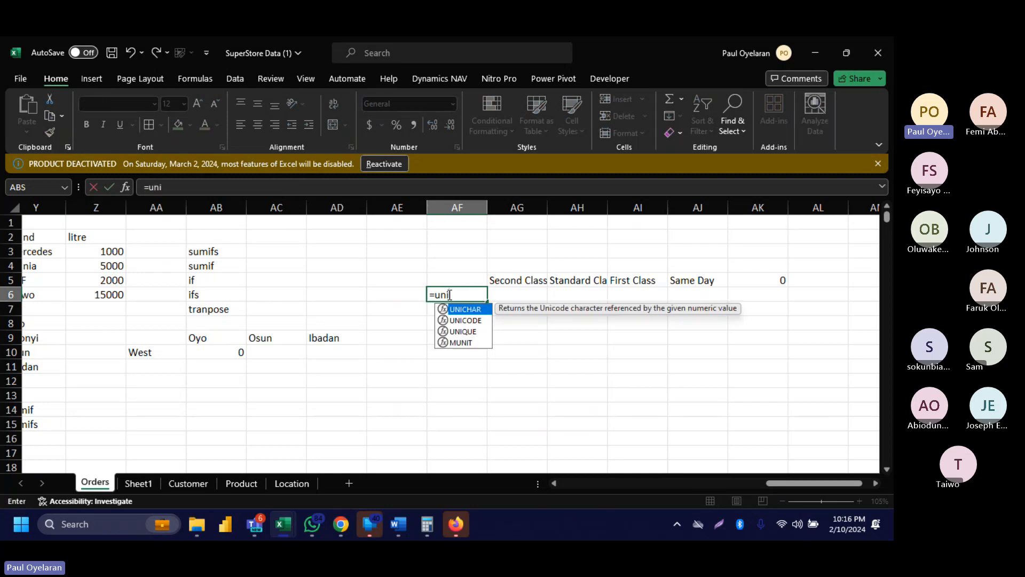
pyautogui.press('Down')
pyautogui.press('Down')
pyautogui.press('Tab')
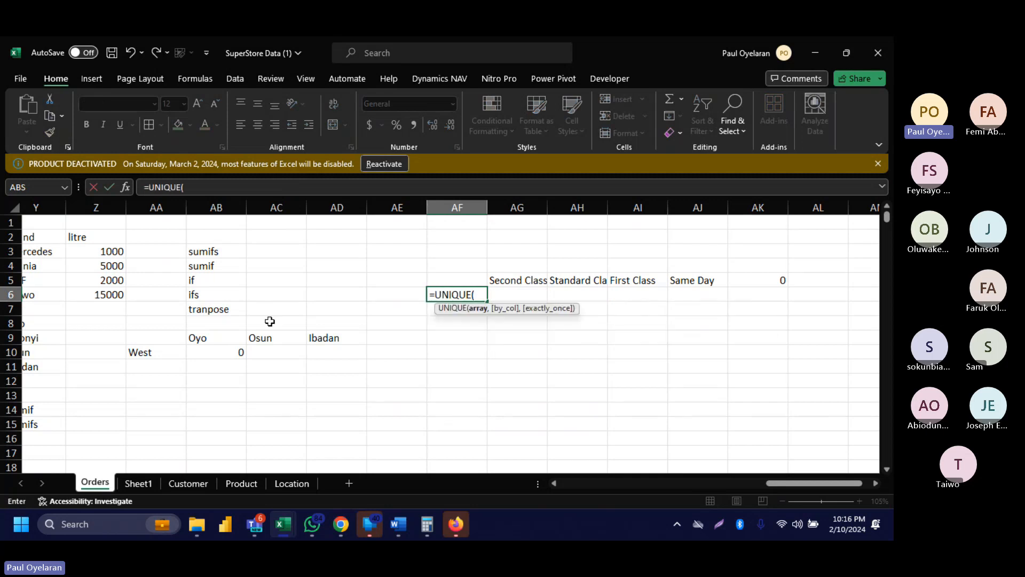
pyautogui.hscroll(-10, 270, 321)
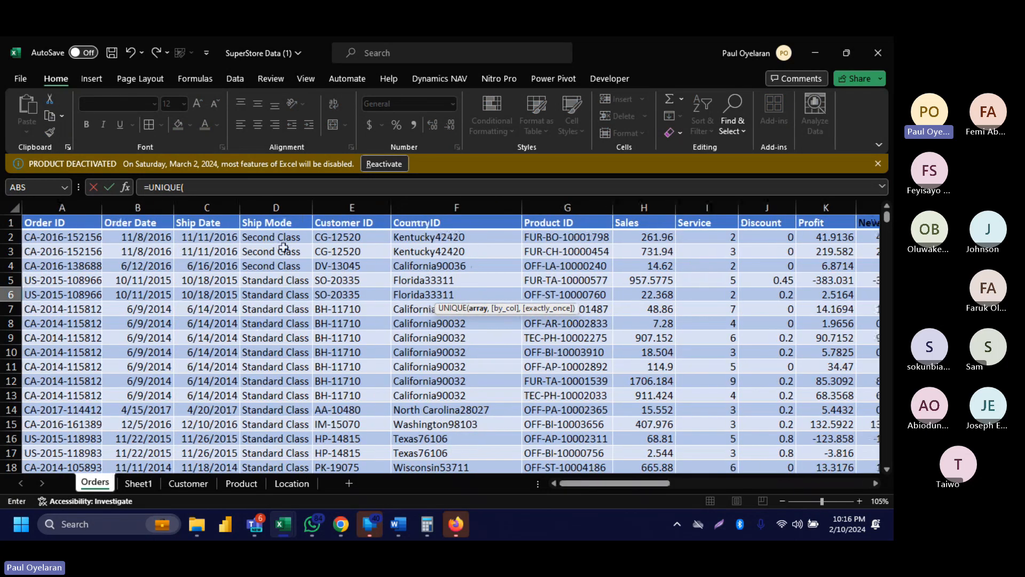
pyautogui.click(567, 237)
pyautogui.hotkey('ctrl', 'shift', 'Down')
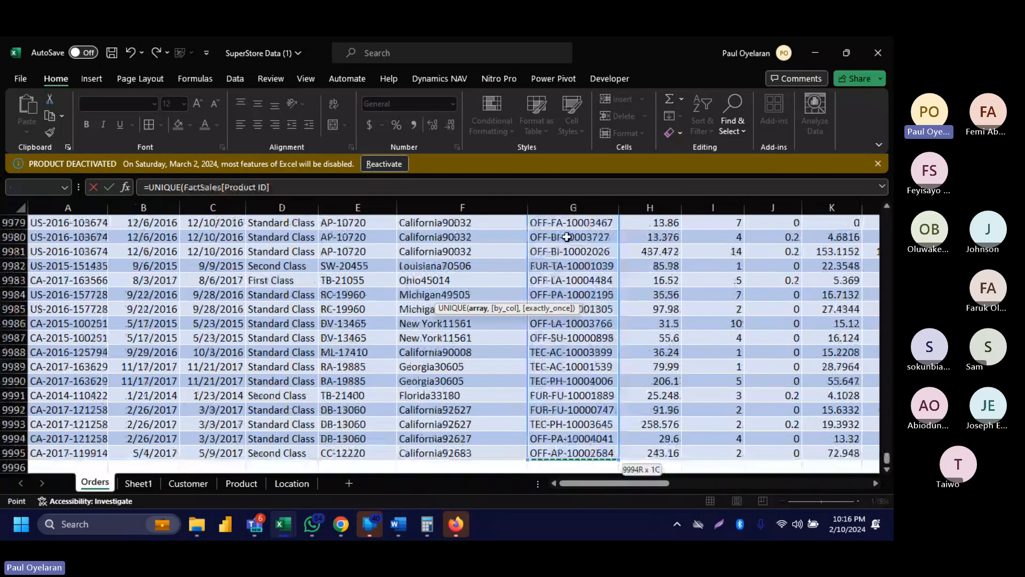
pyautogui.press('Return')
# Widen columns AF and AG to fit the product IDs and the Second Class heading.
pyautogui.hscroll(4, 567, 237)
pyautogui.scroll(3, 566, 237)
pyautogui.hscroll(-3, 567, 237)
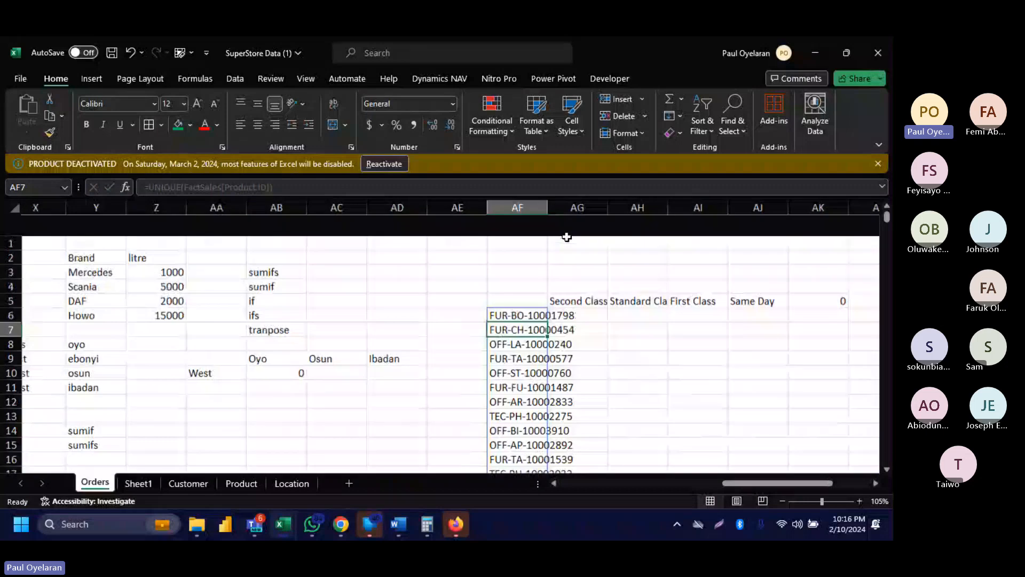
pyautogui.doubleClick(546, 209)
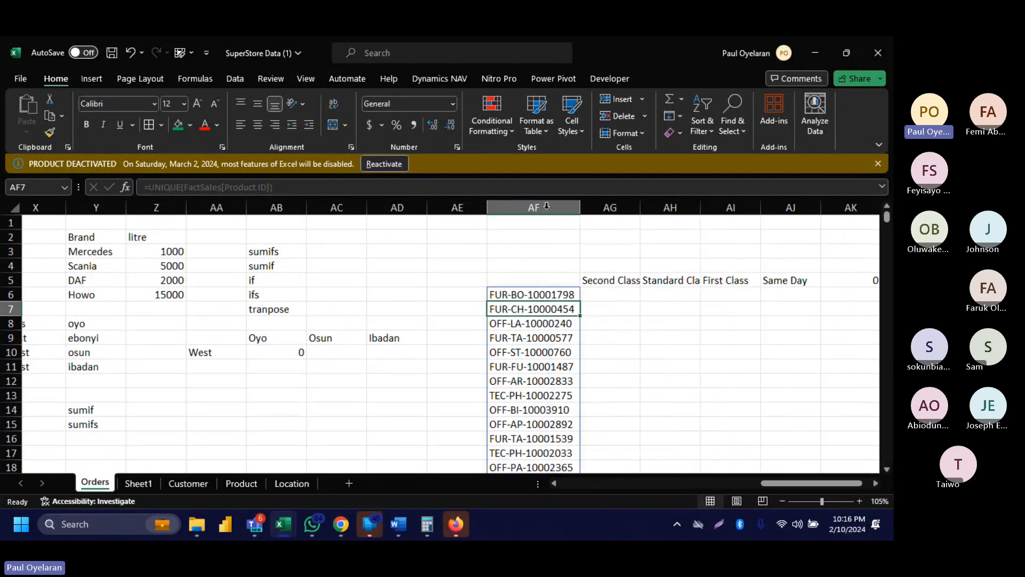
pyautogui.moveTo(561, 295); pyautogui.dragTo(529, 296)
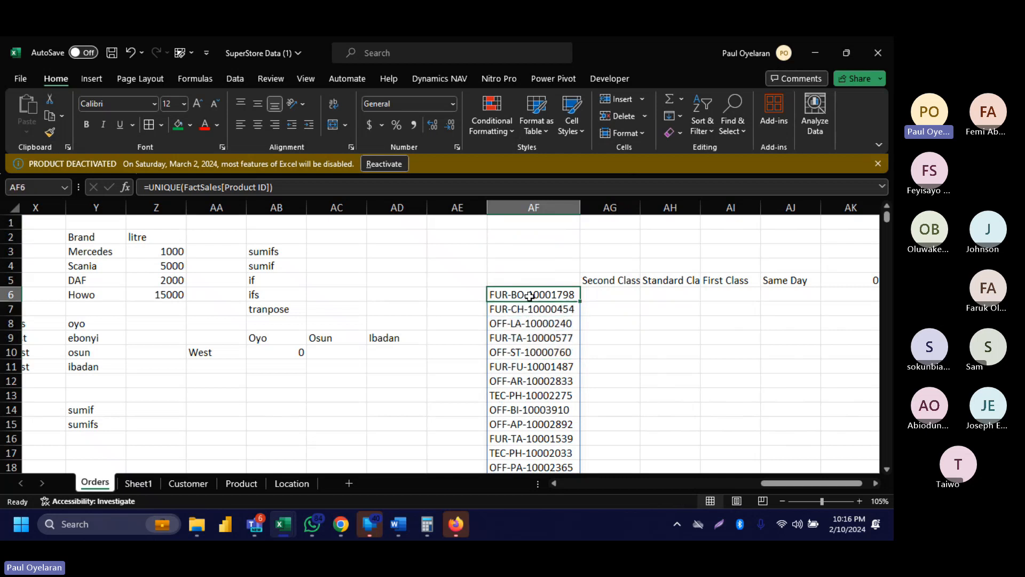
pyautogui.doubleClick(641, 208)
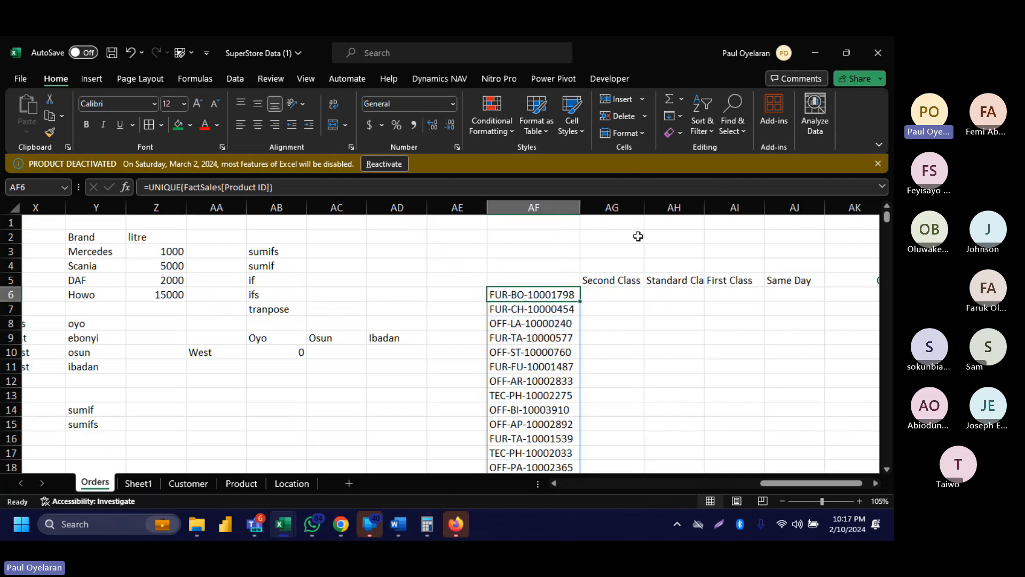
# Review the Sales and Product ID columns, then check the formulas in AF6 and AG5.
pyautogui.hscroll(-6, 286, 340)
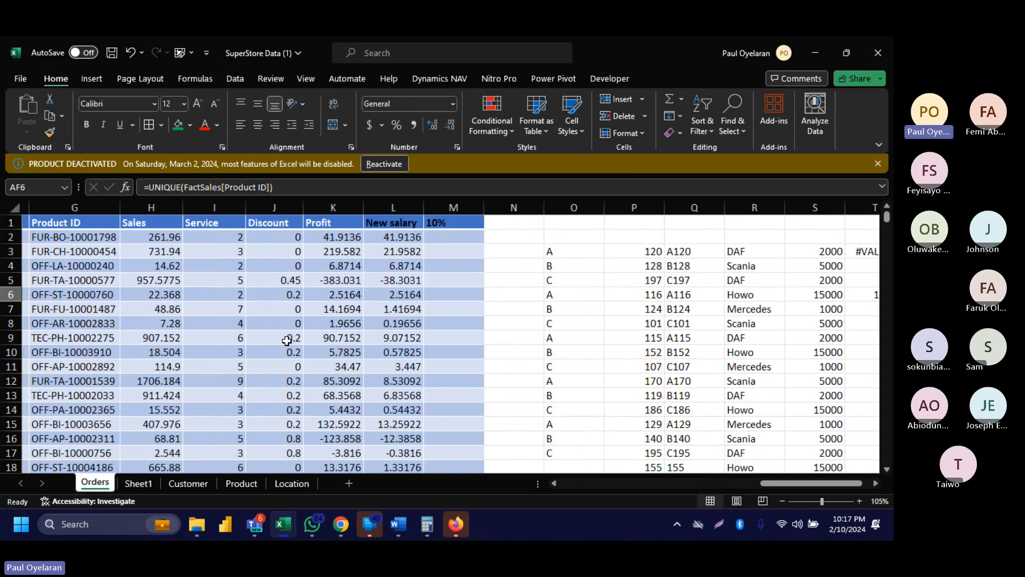
pyautogui.click(151, 203)
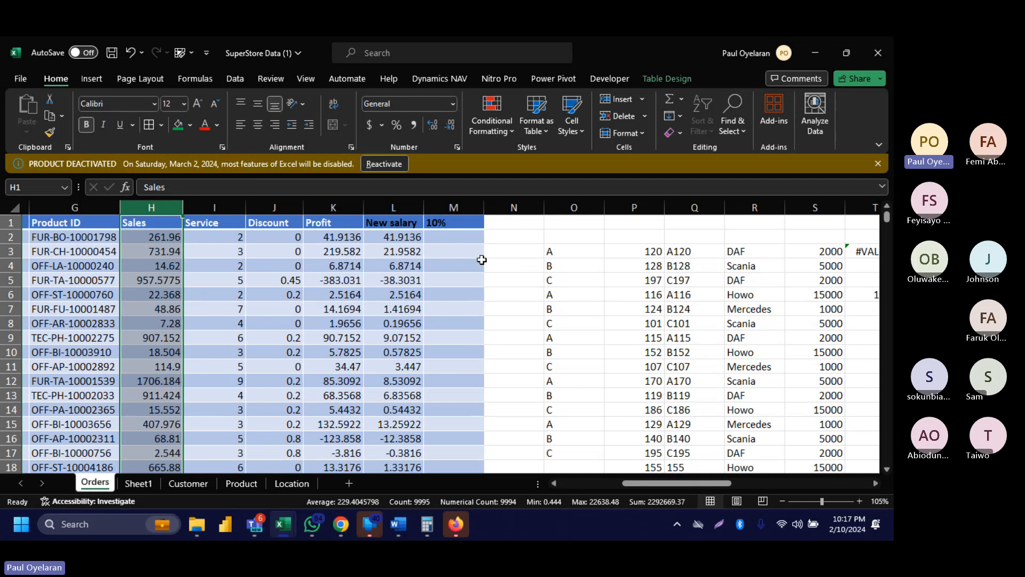
pyautogui.click(70, 207)
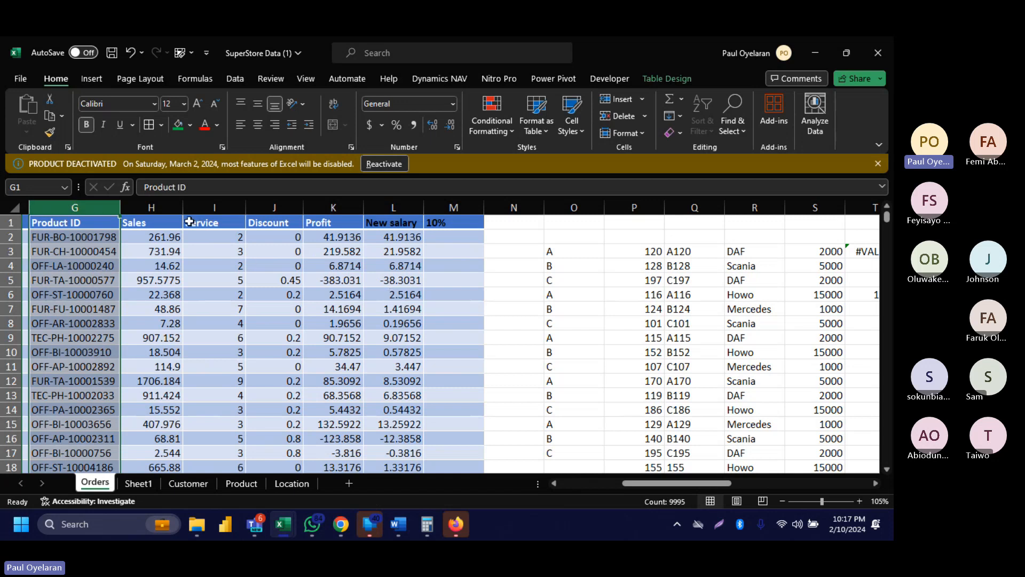
pyautogui.click(151, 207)
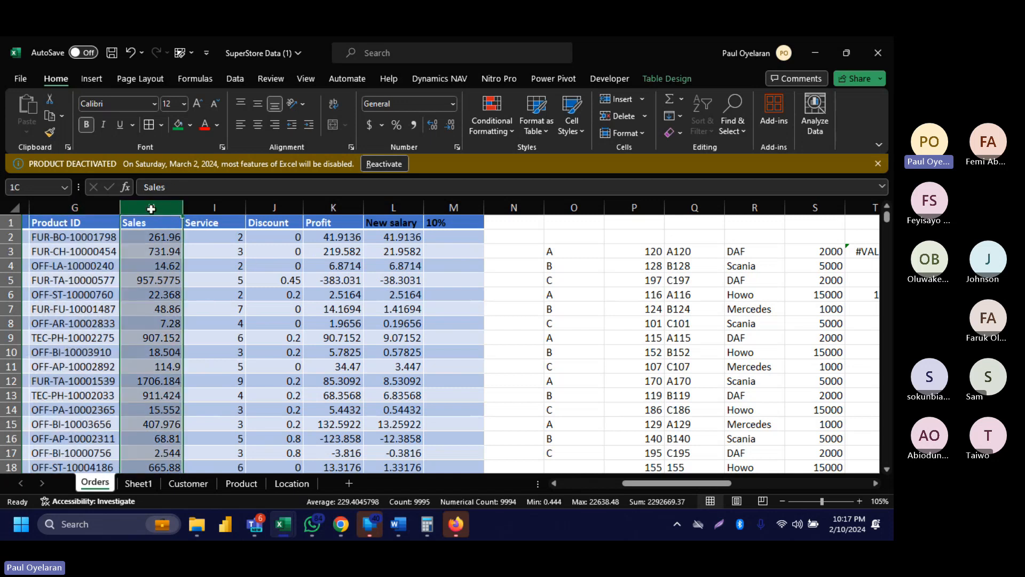
pyautogui.hscroll(10, 508, 266)
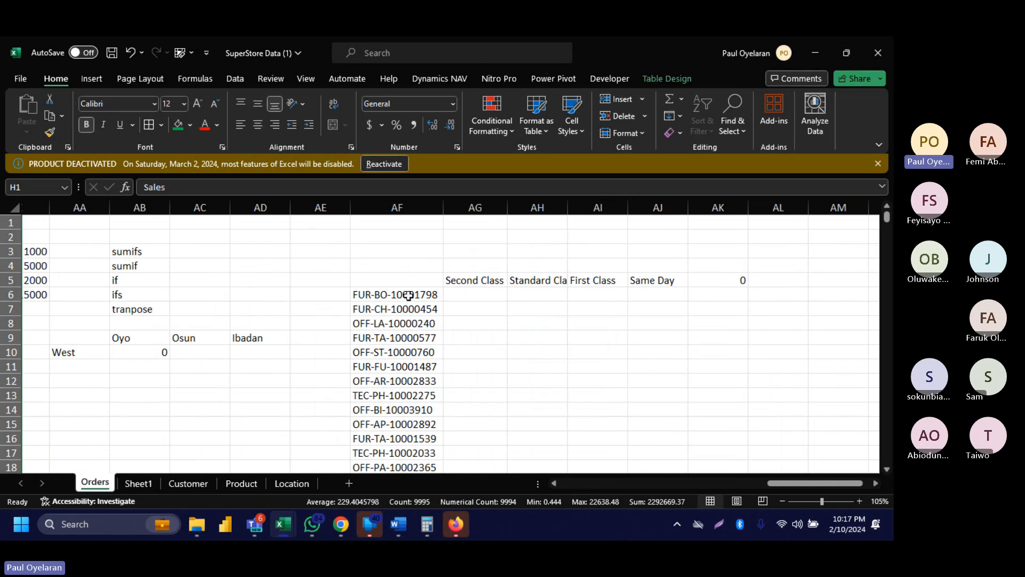
pyautogui.click(408, 295)
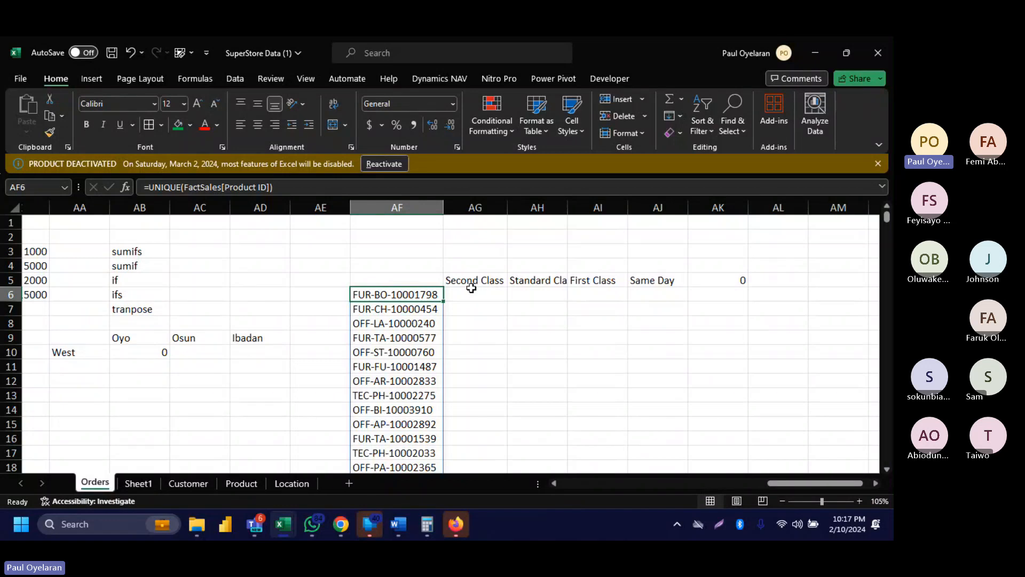
pyautogui.click(471, 283)
# Begin a =SUMIFS( formula in AG6, beside the first product ID under Second Class.
pyautogui.click(473, 291)
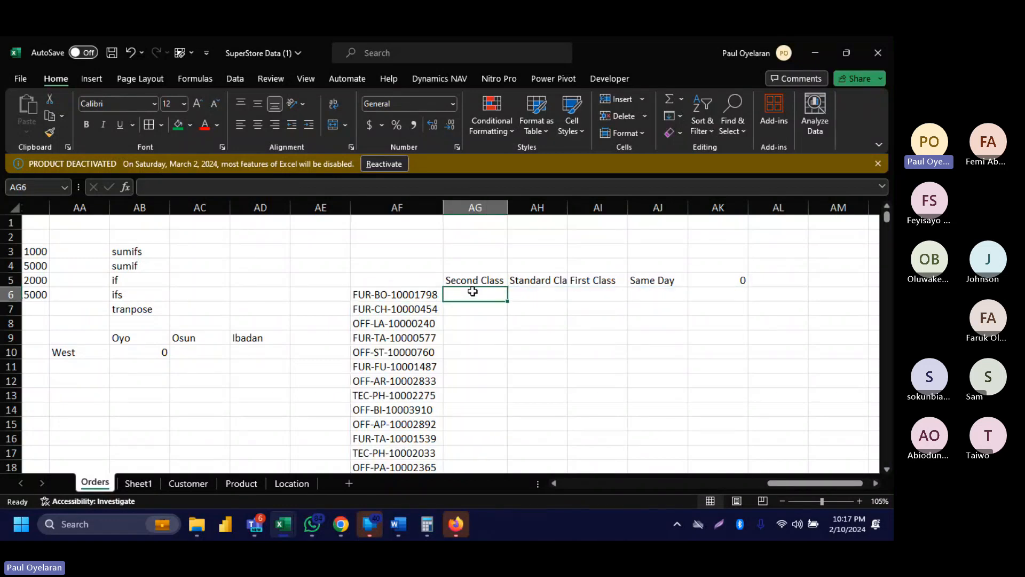
pyautogui.write('=sumifs')
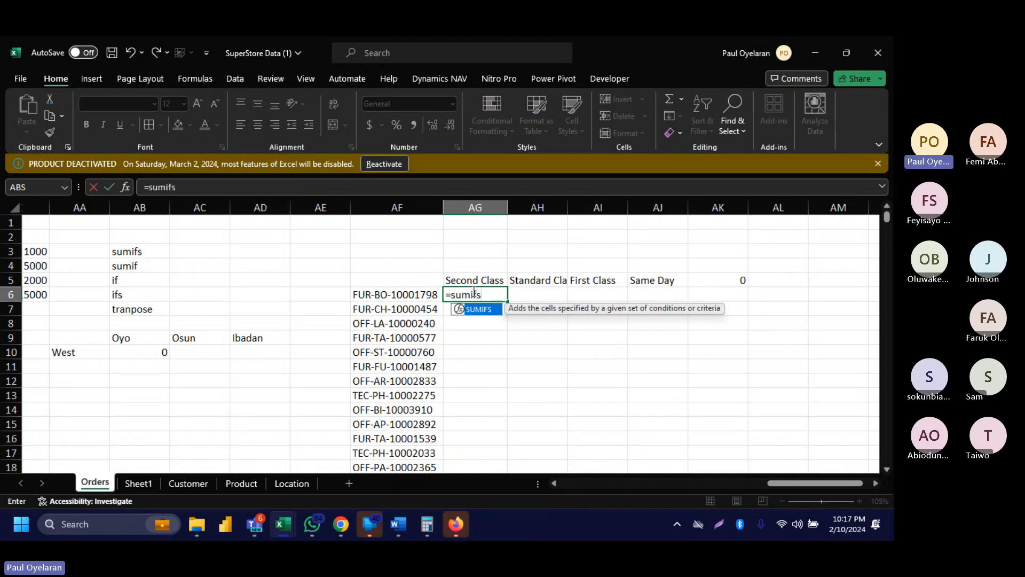
pyautogui.press('Tab')
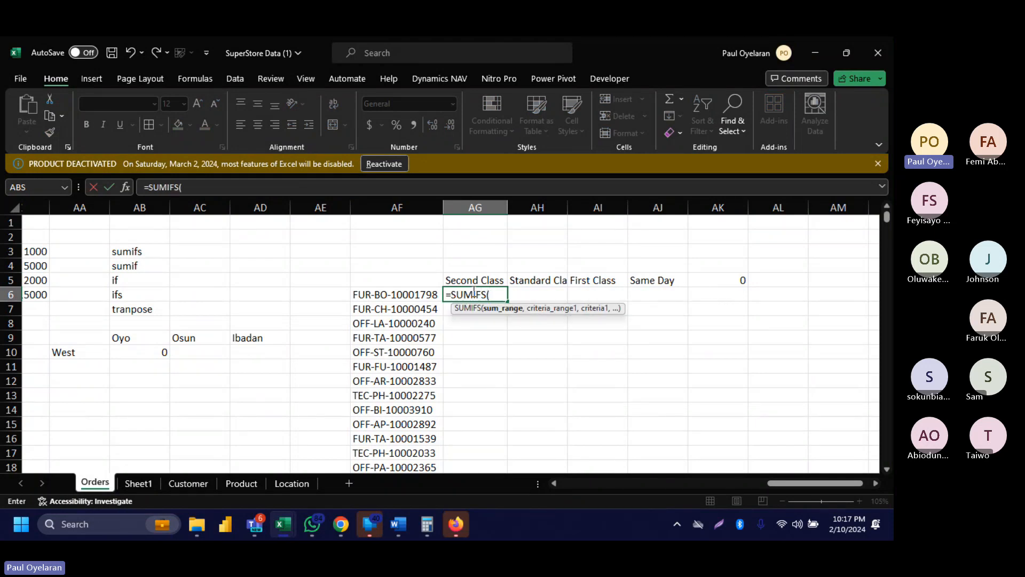
pyautogui.press('BackSpace')
pyautogui.press('BackSpace')
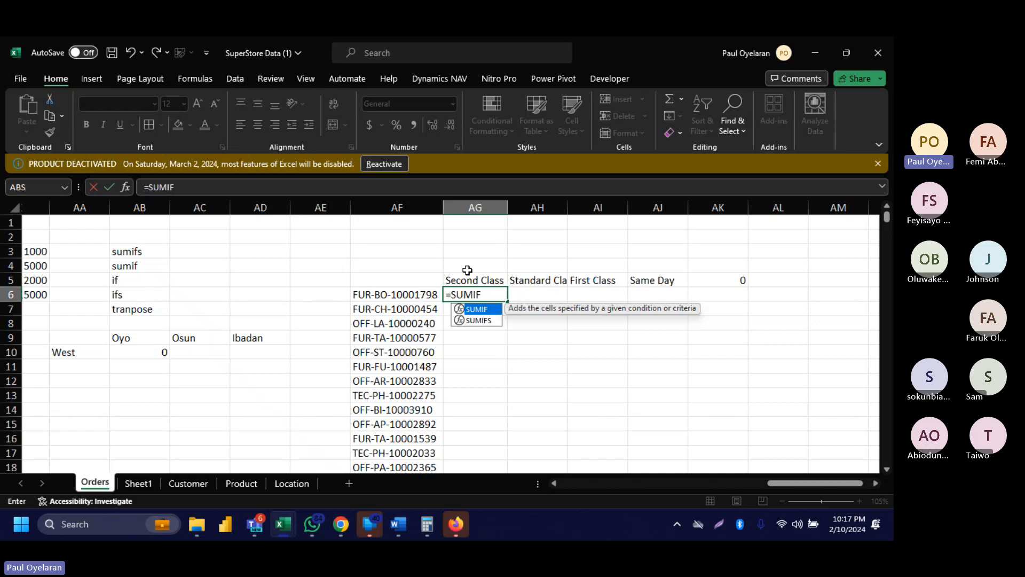
pyautogui.doubleClick(486, 317)
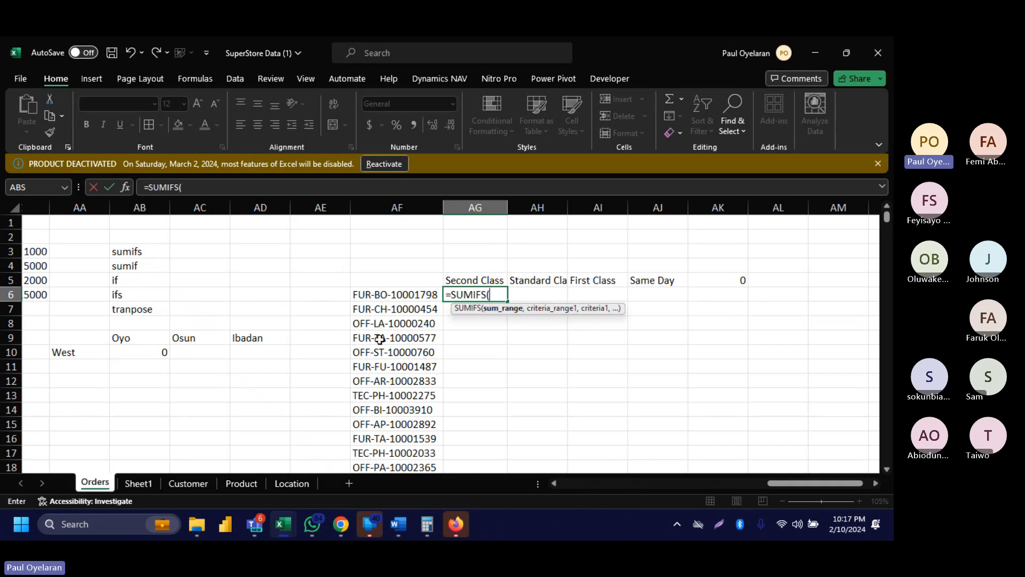
pyautogui.hscroll(-8, 379, 339)
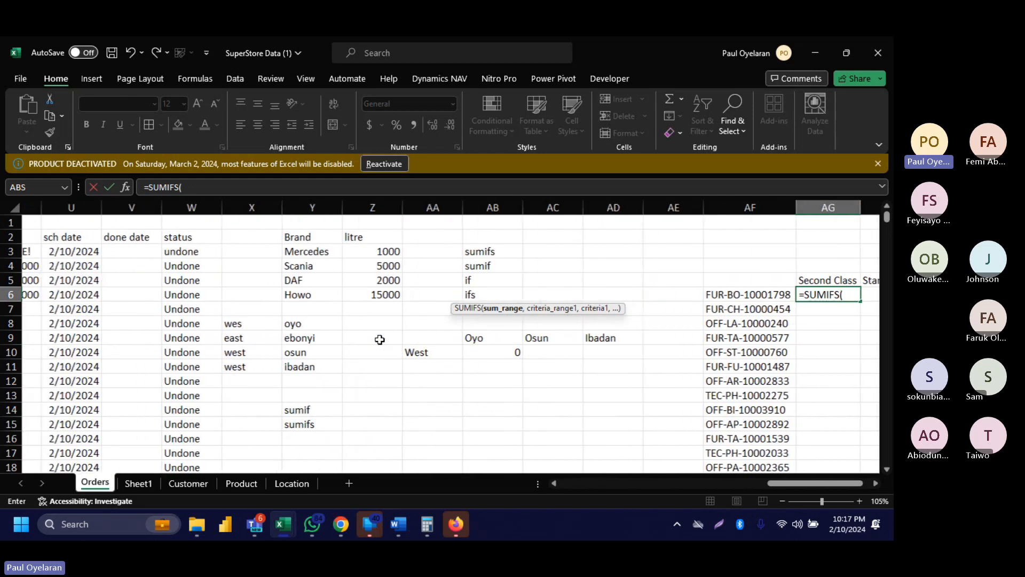
pyautogui.hscroll(-6, 380, 339)
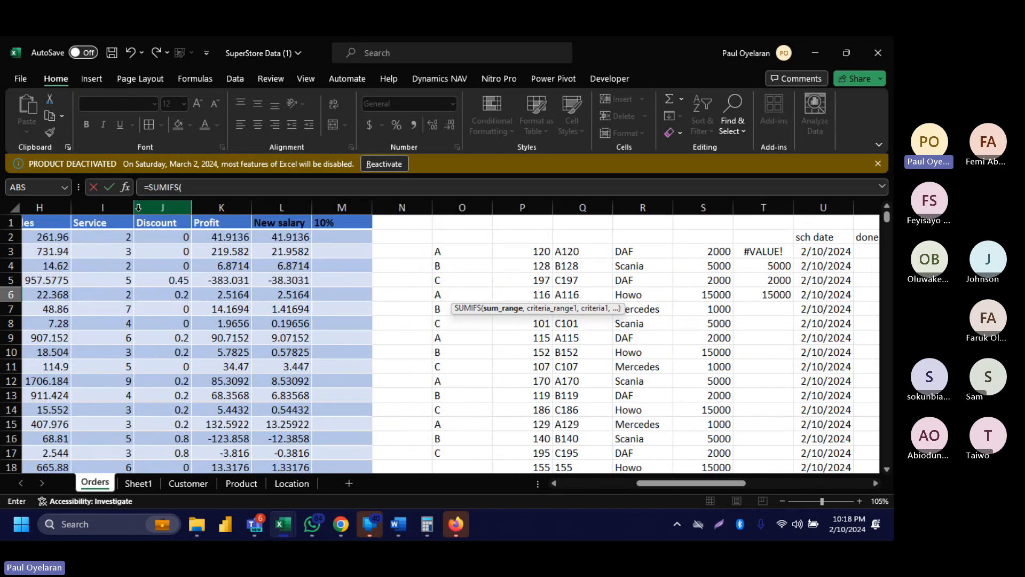
pyautogui.hscroll(-6, 138, 208)
pyautogui.hscroll(-1, 138, 207)
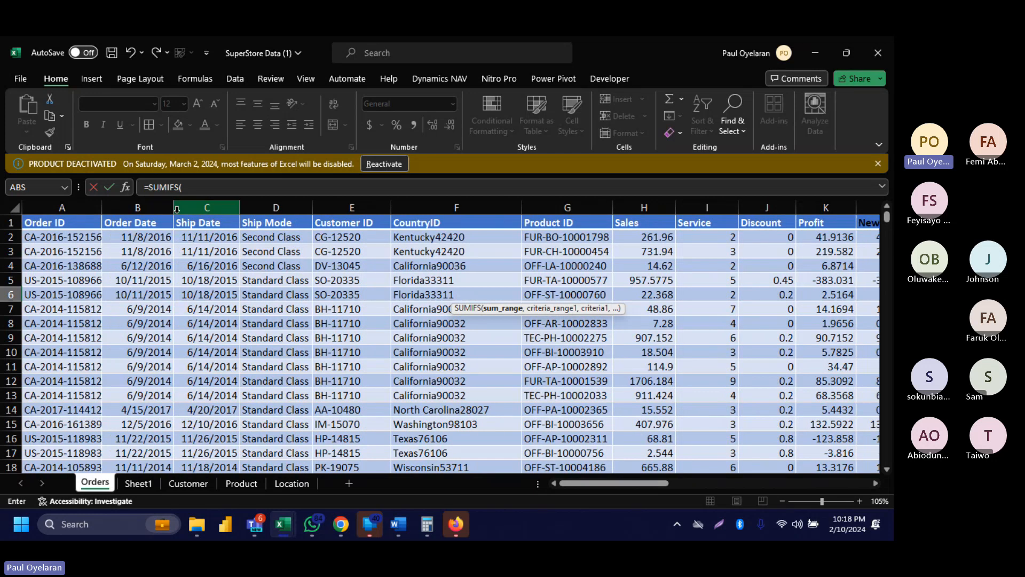
pyautogui.hscroll(1, 177, 209)
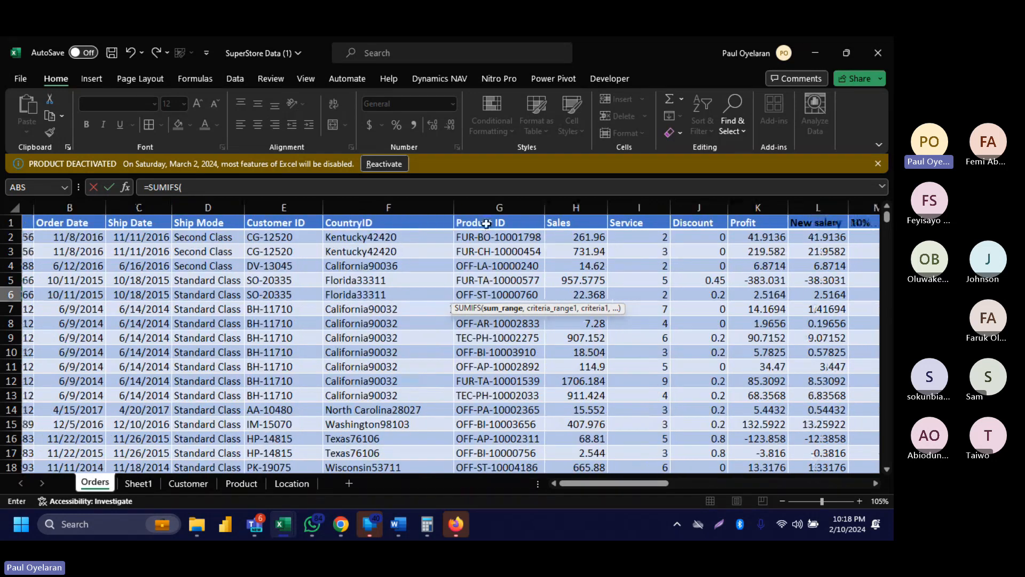
# Add Sales column H as sum range and Product ID column G matched to AF6.
pyautogui.click(599, 206)
pyautogui.write(',')
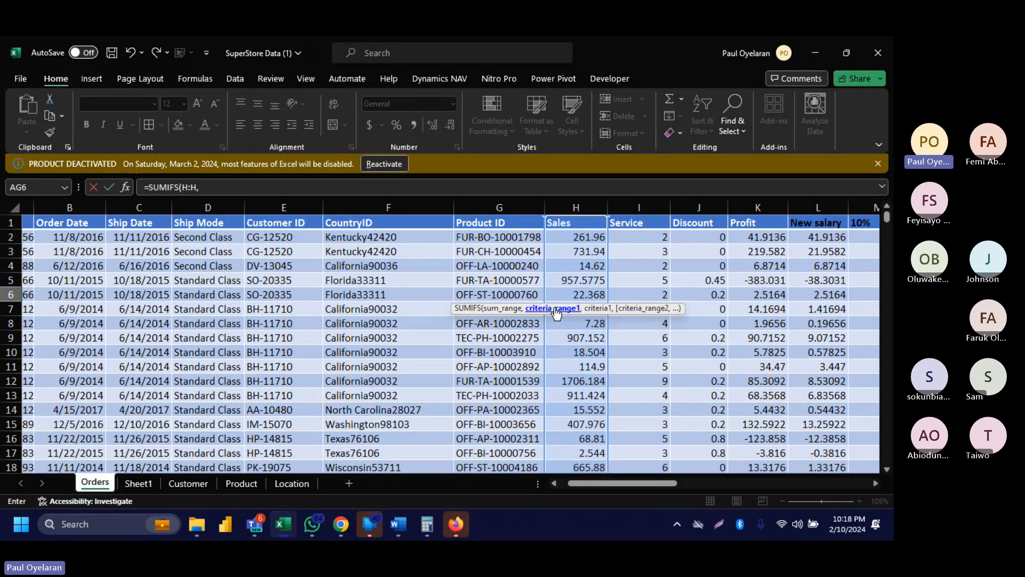
pyautogui.click(495, 208)
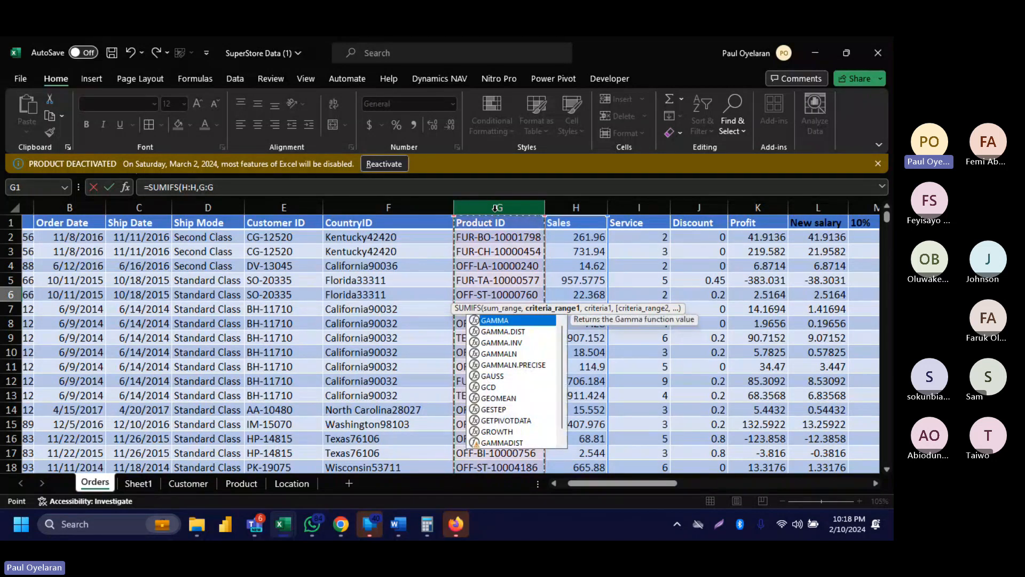
pyautogui.write(',')
pyautogui.hscroll(2, 626, 290)
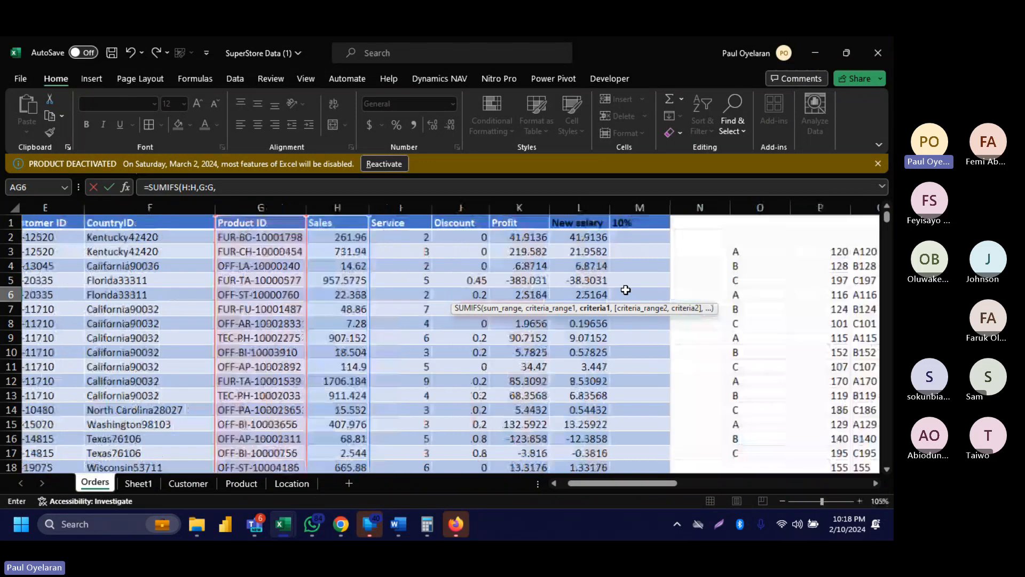
pyautogui.hscroll(8, 625, 290)
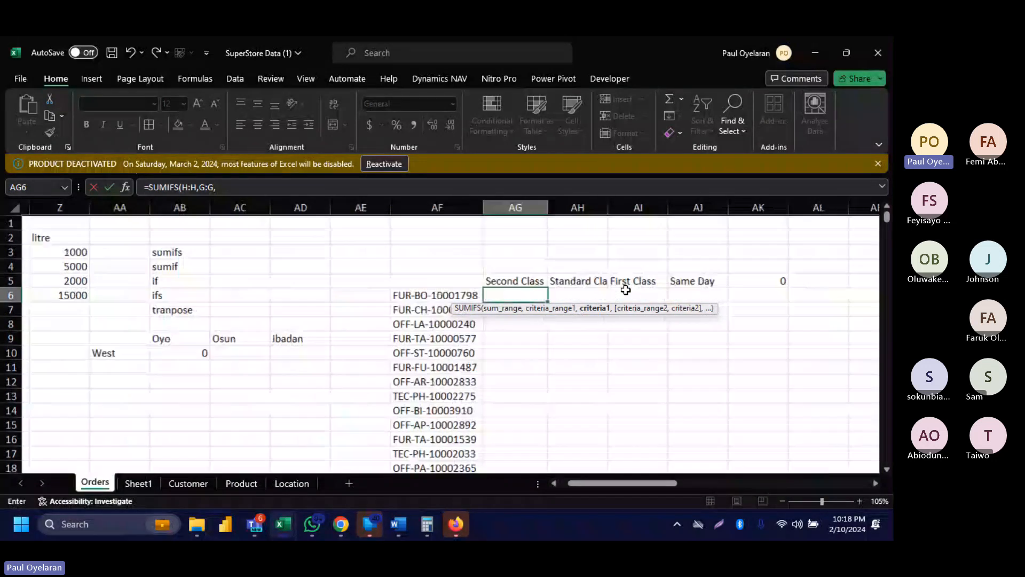
pyautogui.hscroll(1, 626, 290)
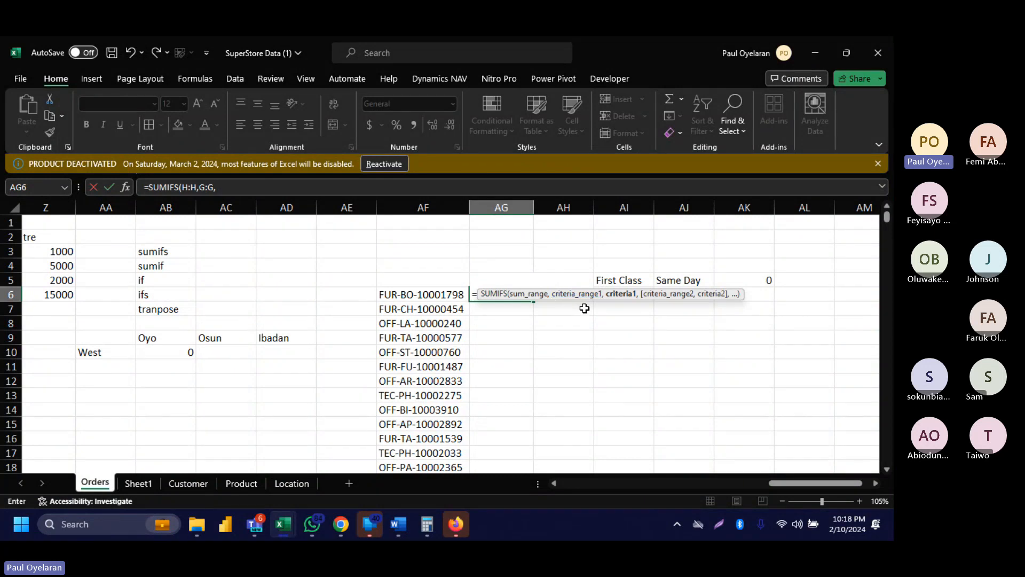
pyautogui.click(436, 295)
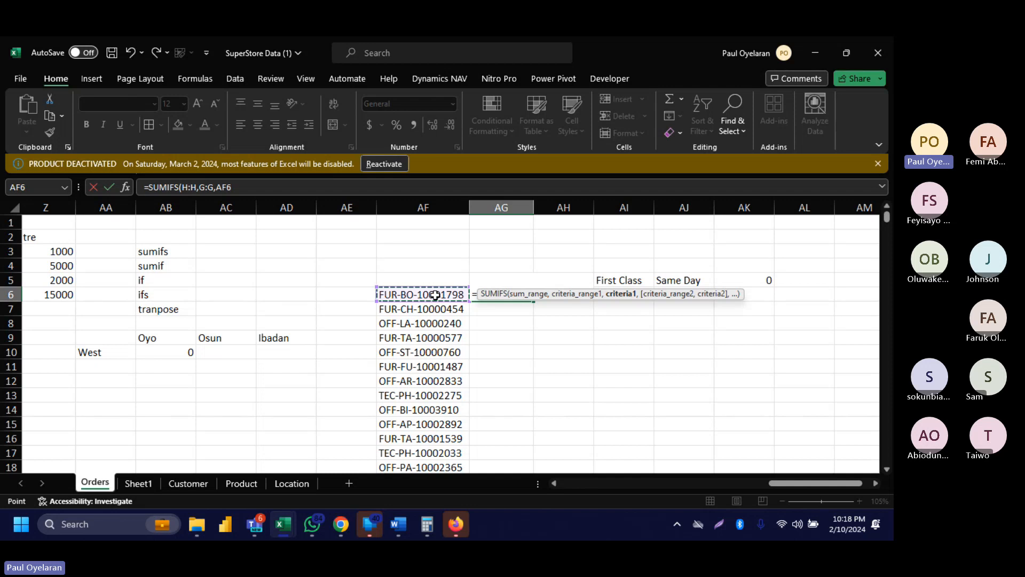
pyautogui.write(',')
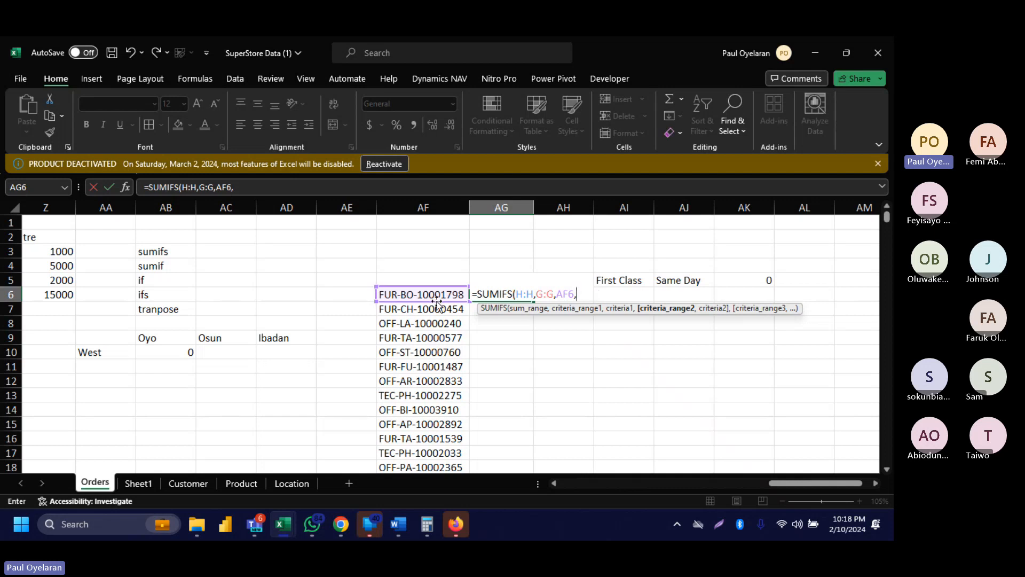
# Add Ship Mode column D matched to AG5 and commit, giving 261.96.
pyautogui.hscroll(-8, 437, 299)
pyautogui.hscroll(-1, 437, 301)
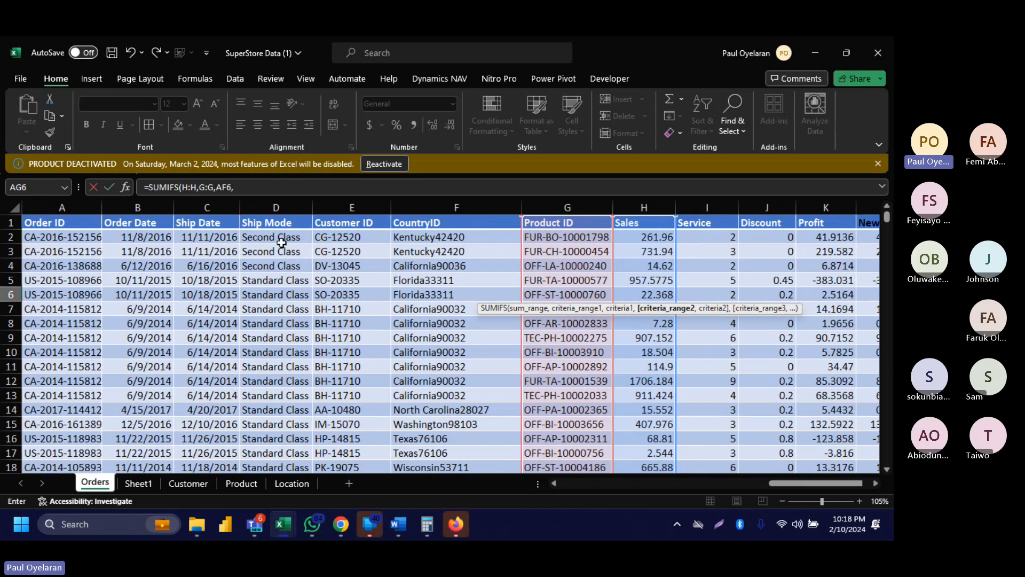
pyautogui.click(263, 208)
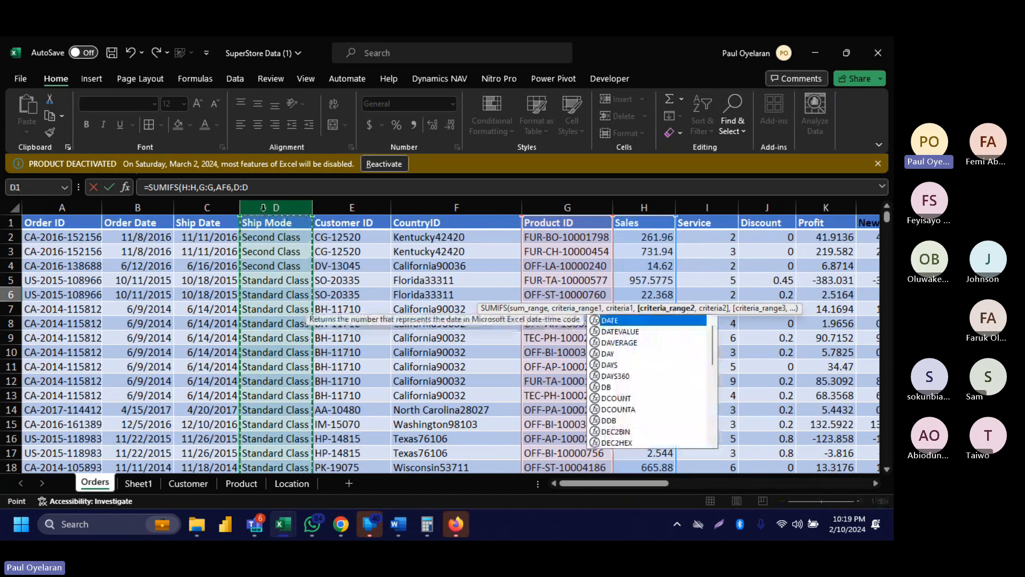
pyautogui.write(',')
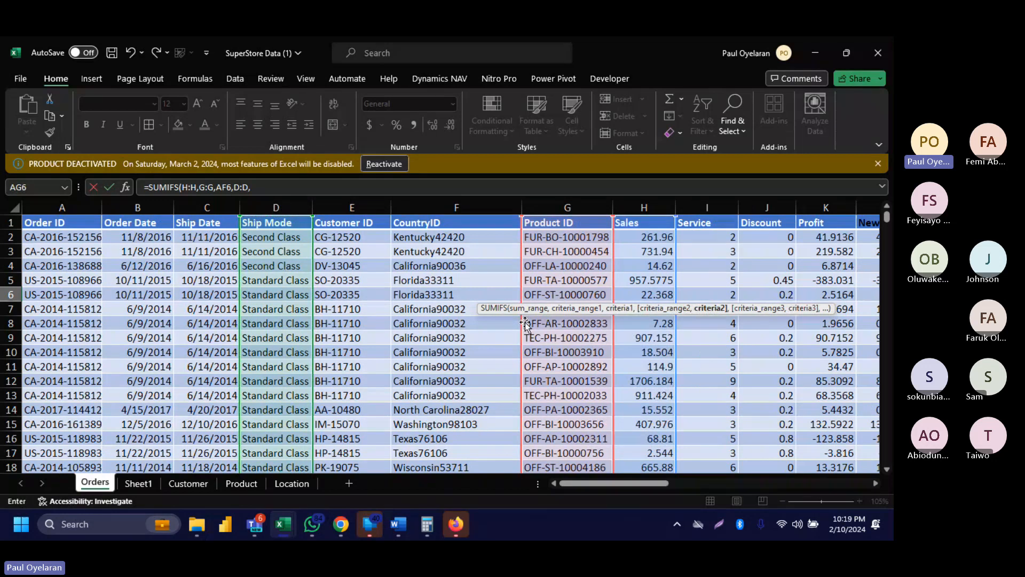
pyautogui.hscroll(8, 525, 325)
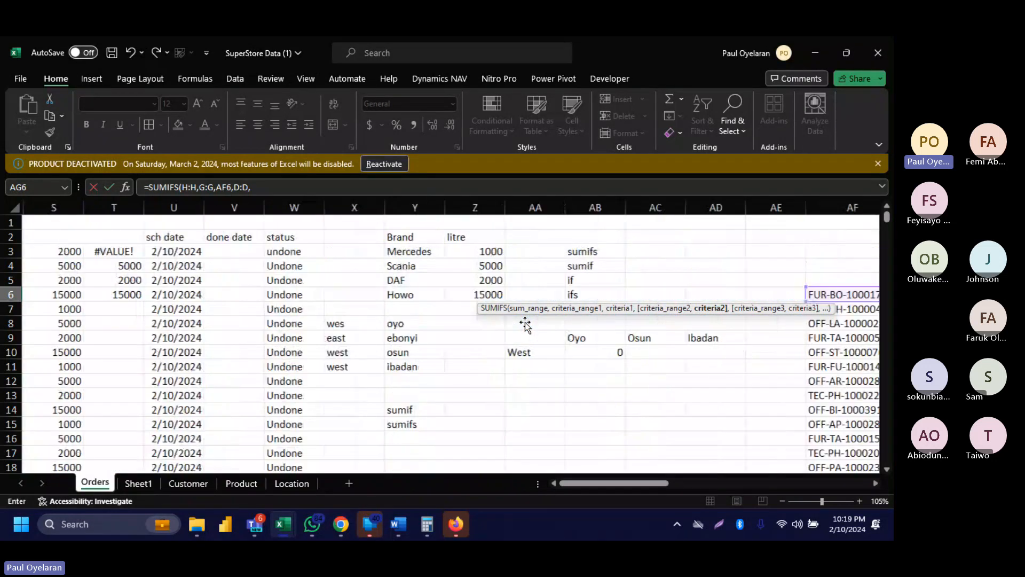
pyautogui.hscroll(4, 525, 325)
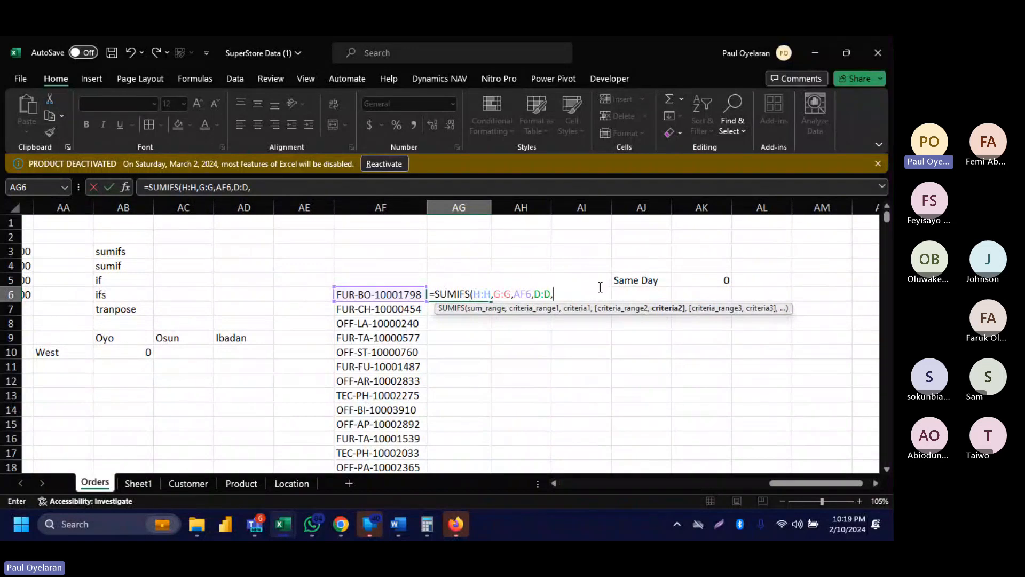
pyautogui.write('ag5')
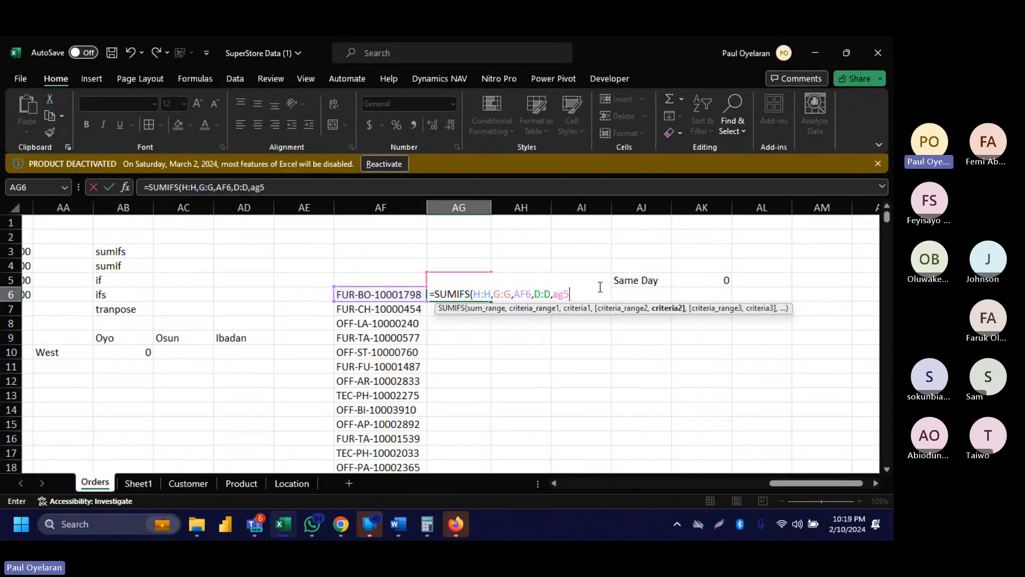
pyautogui.press('Return')
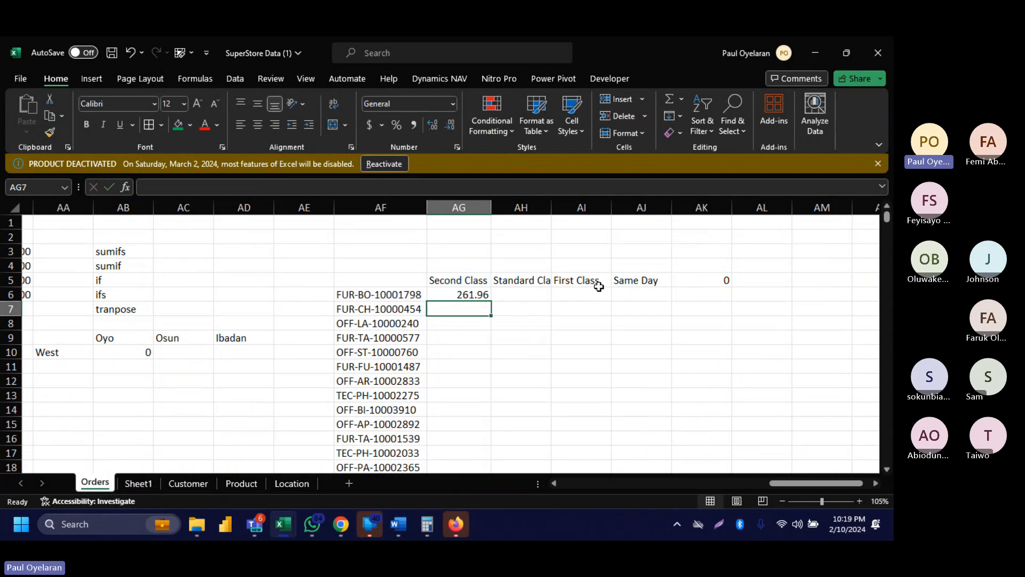
pyautogui.click(471, 294)
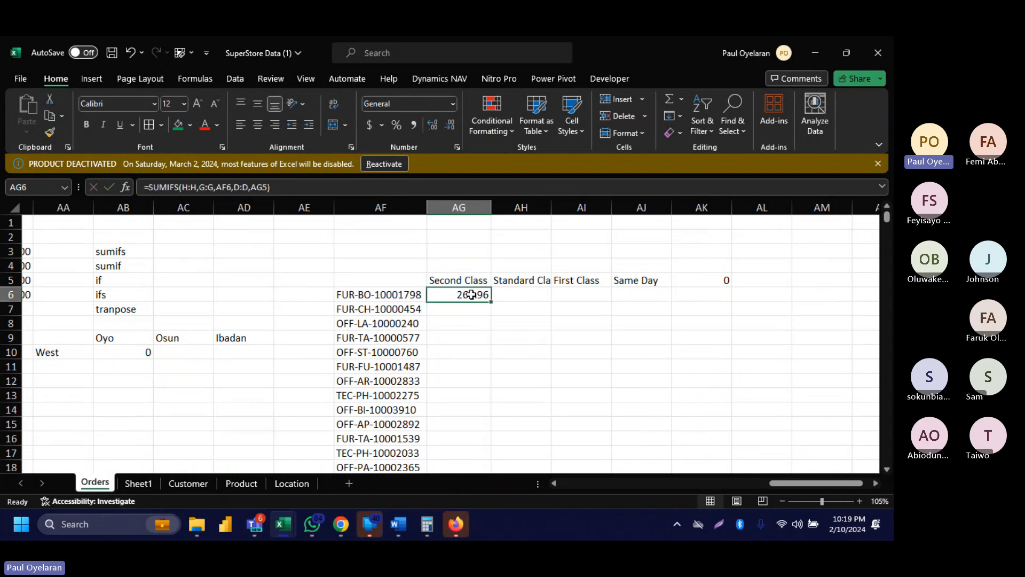
pyautogui.click(383, 293)
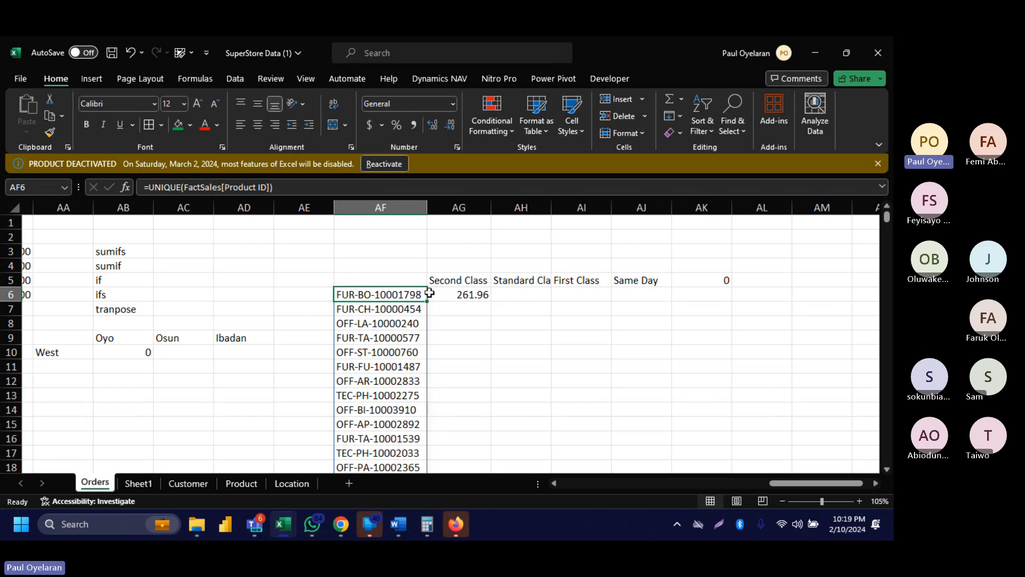
pyautogui.click(477, 293)
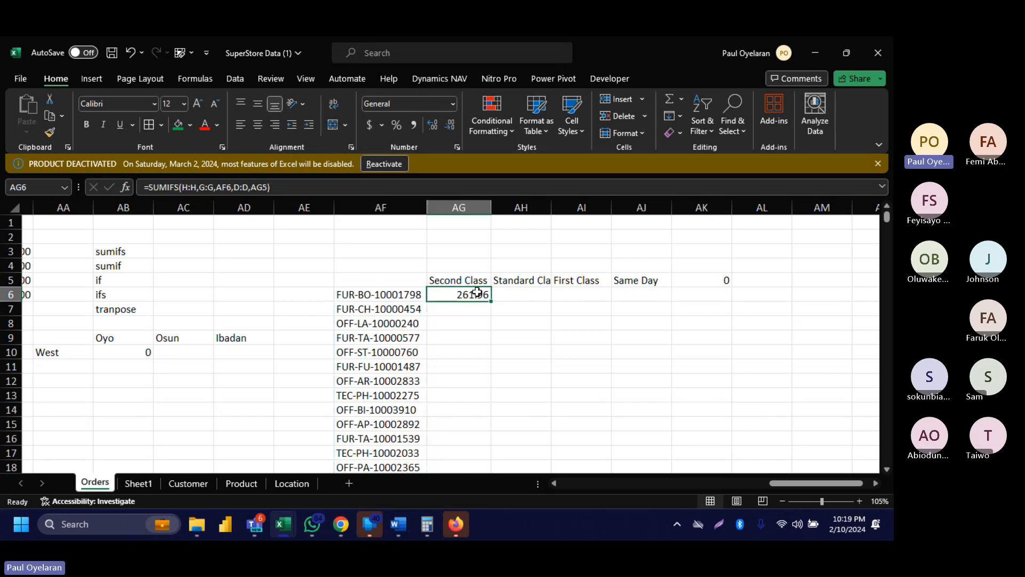
pyautogui.click(271, 222)
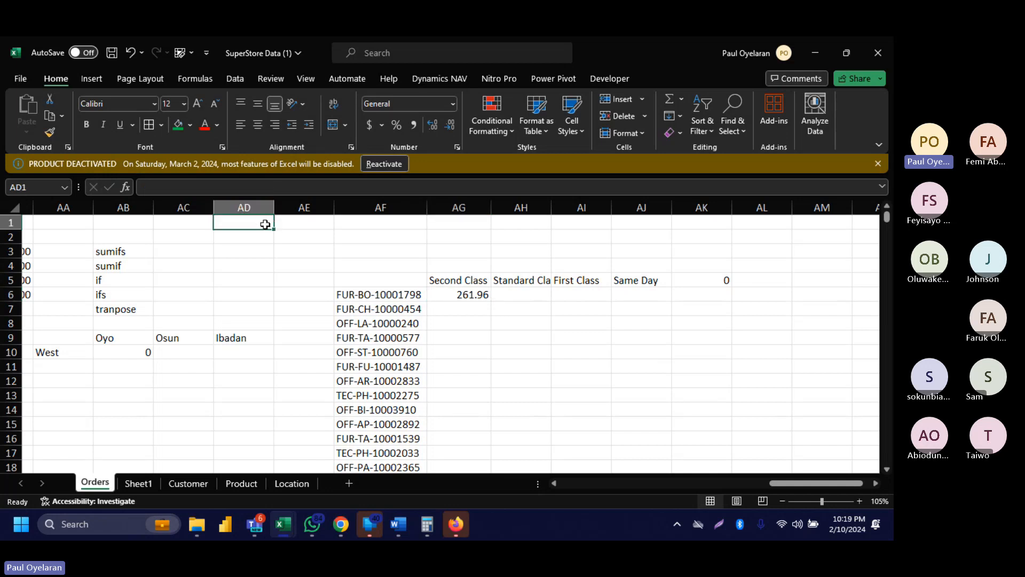
pyautogui.write('=and')
pyautogui.press('Tab')
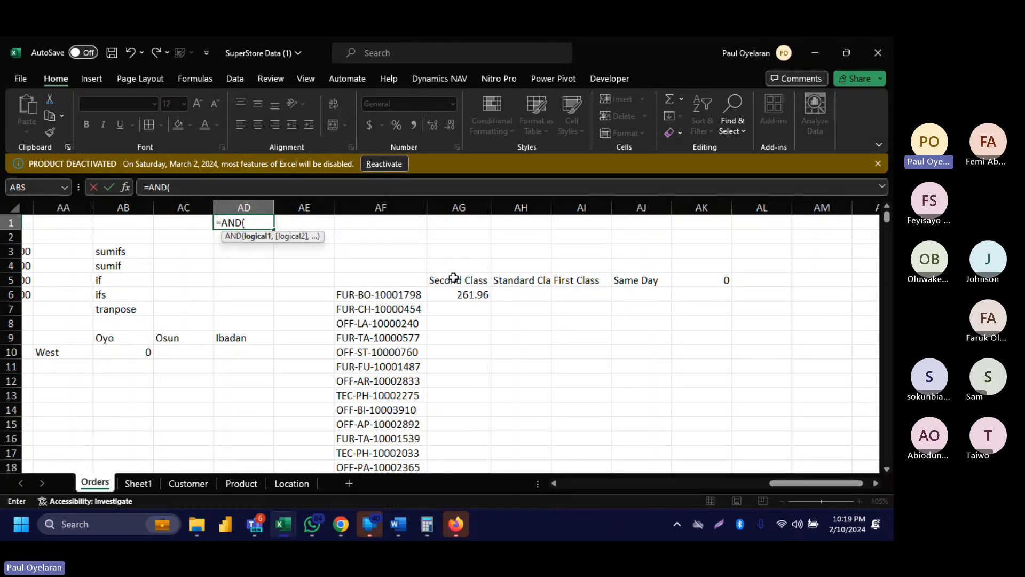
# Cancel the unfinished AND formula and copy the first product ID from AF6.
pyautogui.press('Escape')
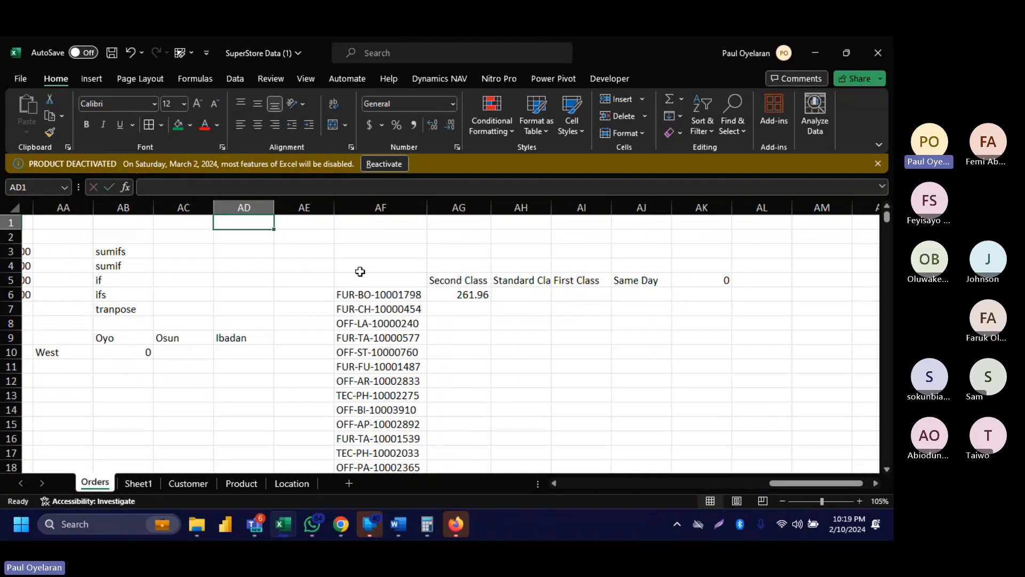
pyautogui.hscroll(-10, 360, 272)
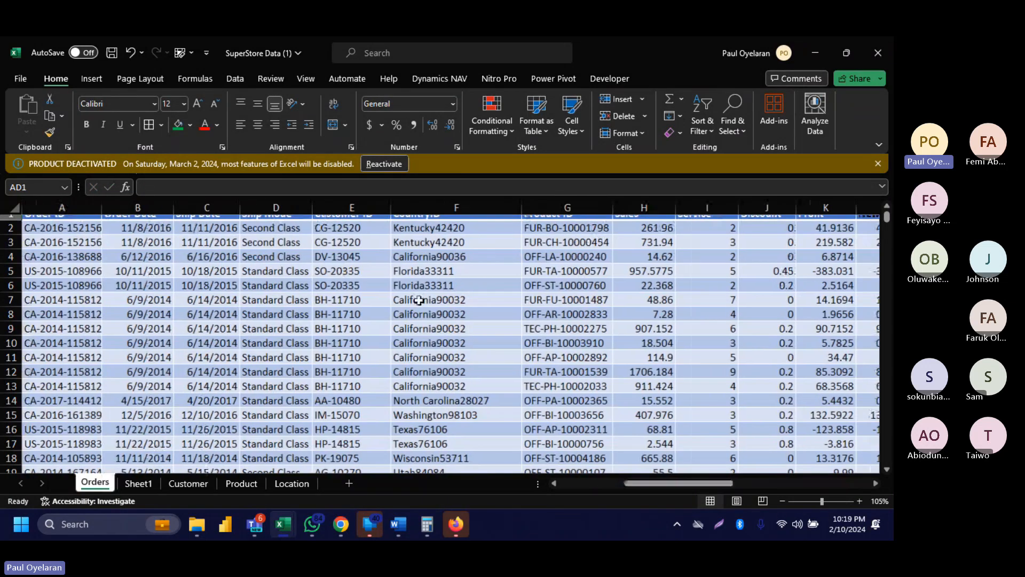
pyautogui.hscroll(3, 470, 407)
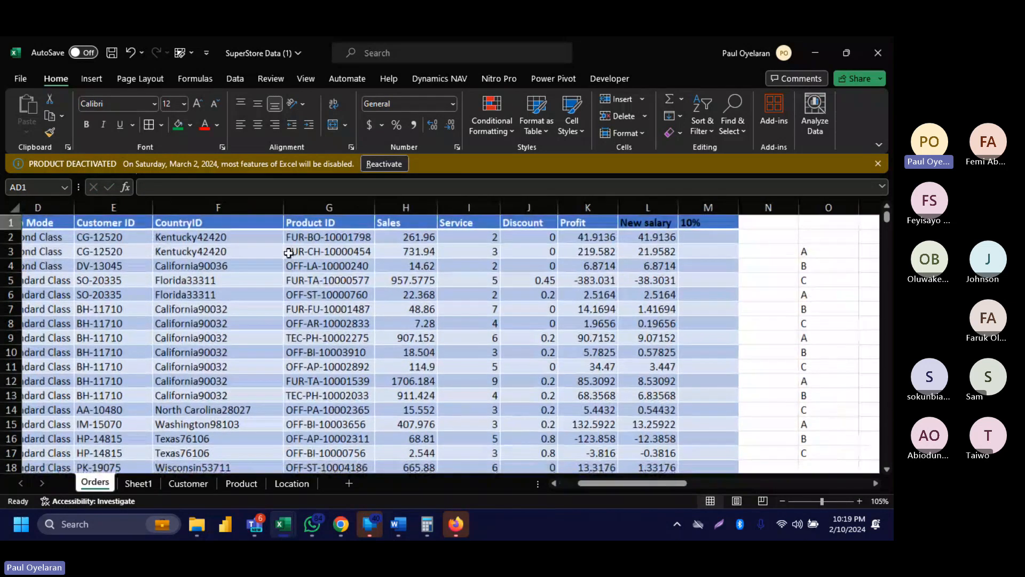
pyautogui.click(332, 226)
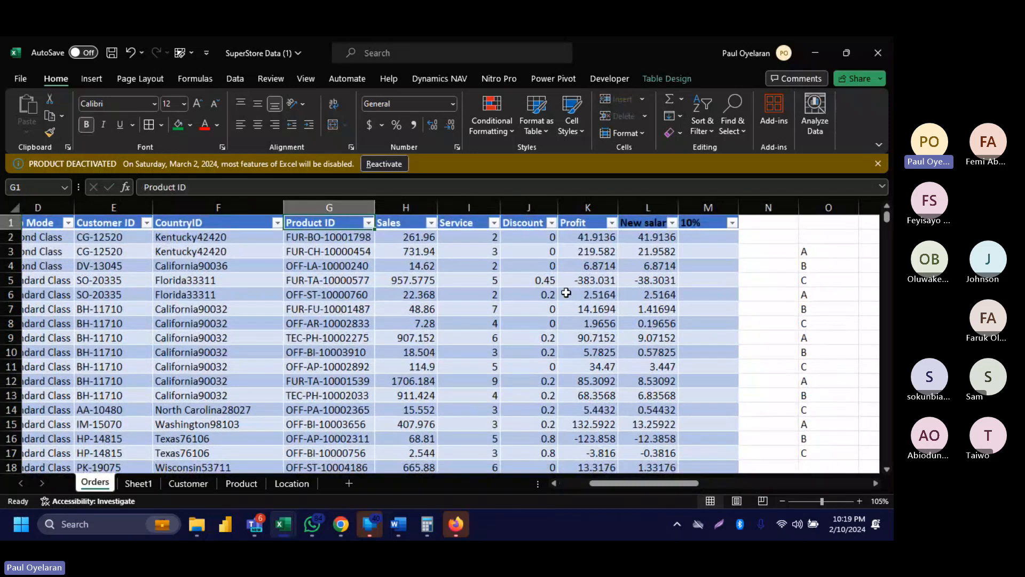
pyautogui.hscroll(8, 566, 292)
pyautogui.hscroll(1, 566, 293)
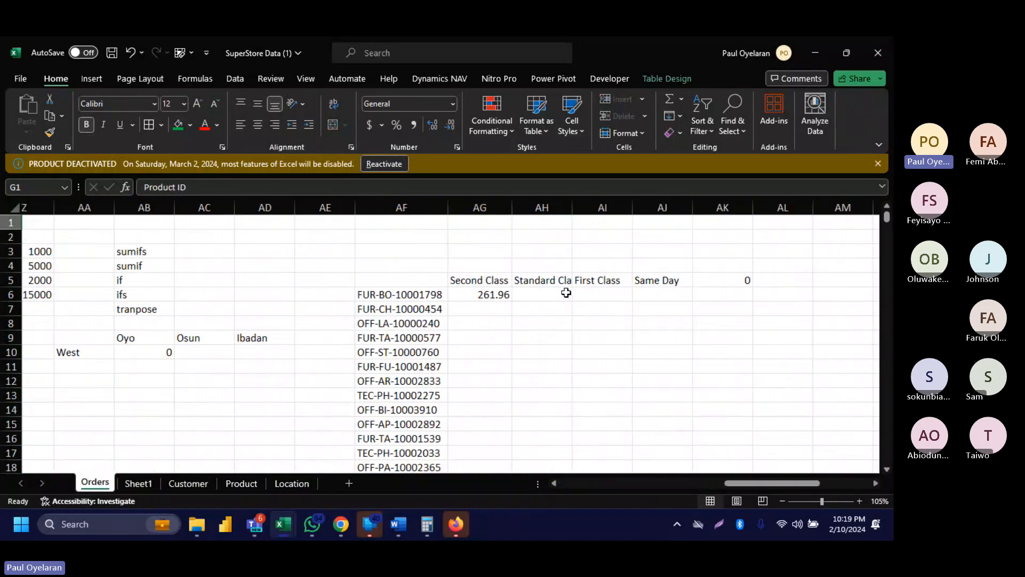
pyautogui.click(394, 292)
pyautogui.hotkey('ctrl', 'c')
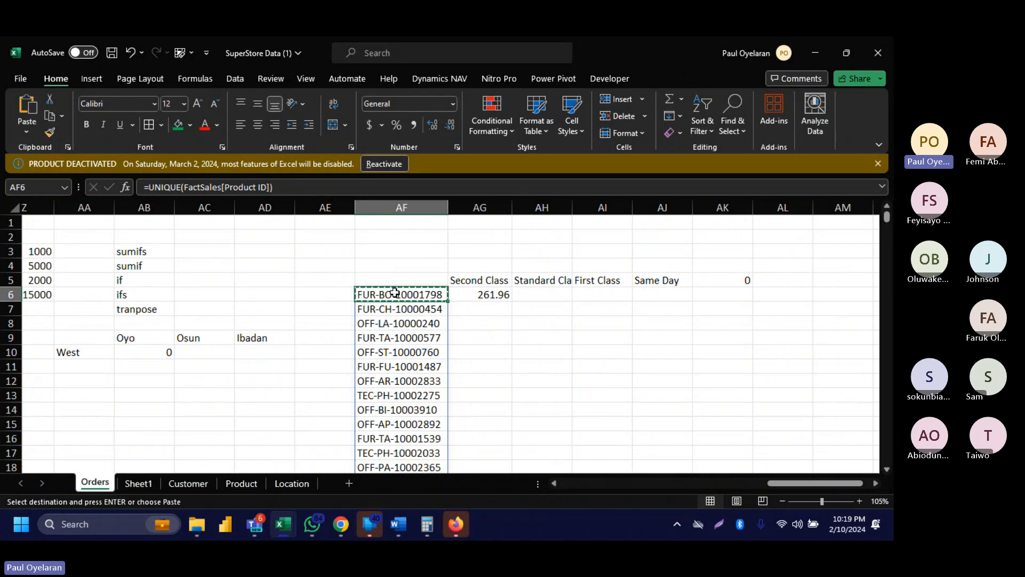
pyautogui.hscroll(-9, 394, 293)
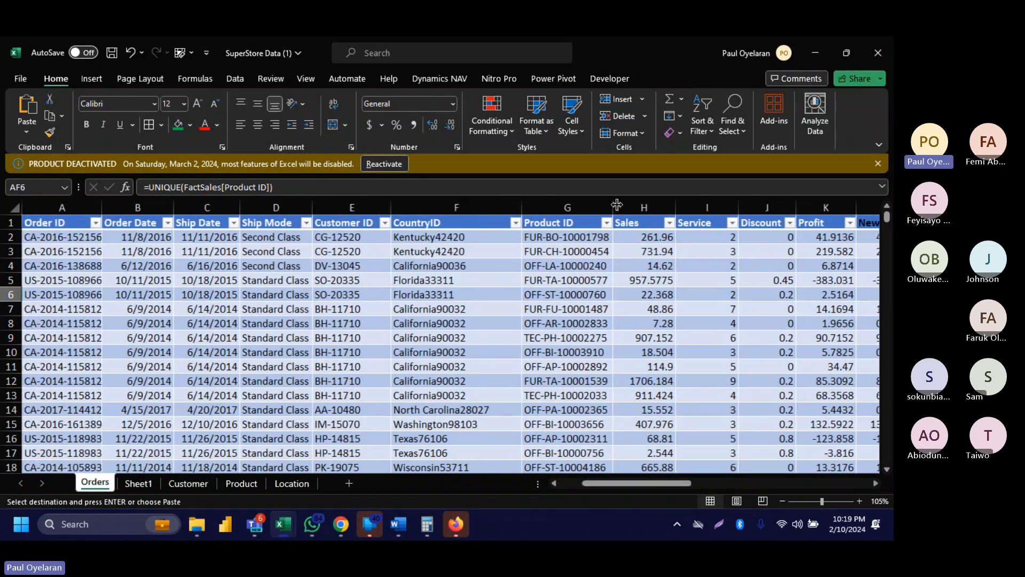
# Filter the Product ID column to FUR-BO-10001798 by pasting it into the filter search.
pyautogui.click(606, 223)
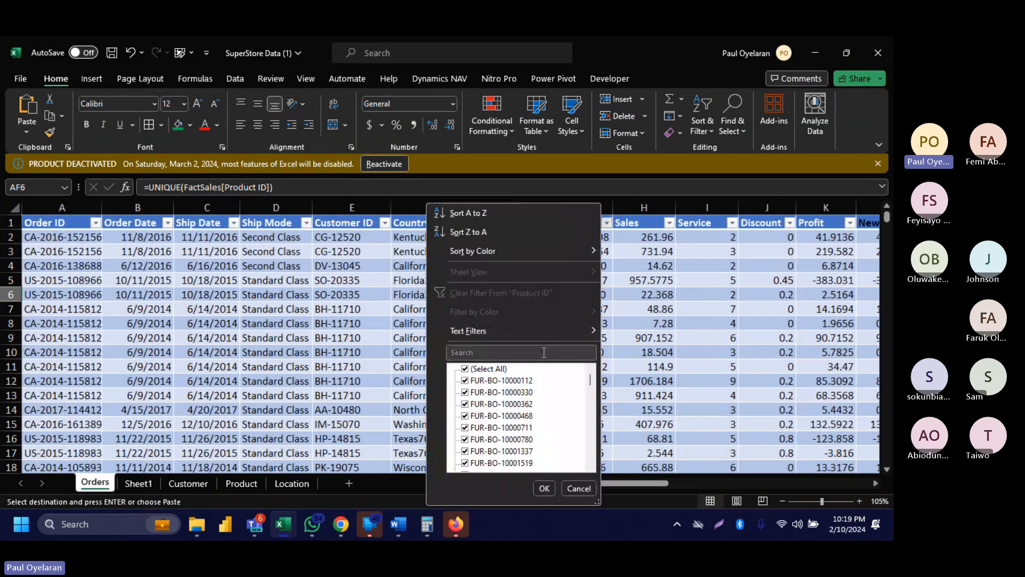
pyautogui.hotkey('ctrl', 'v')
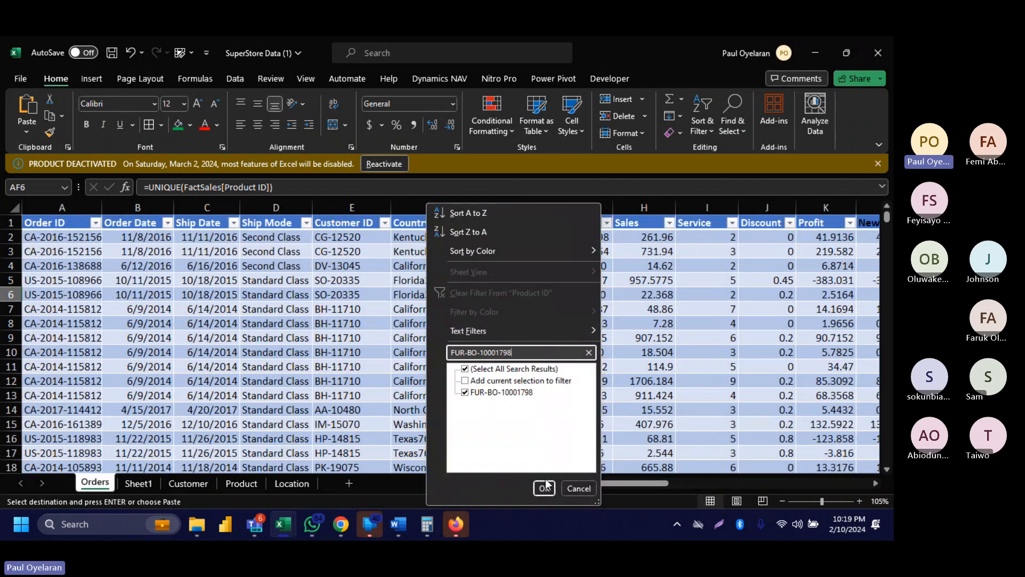
pyautogui.click(544, 487)
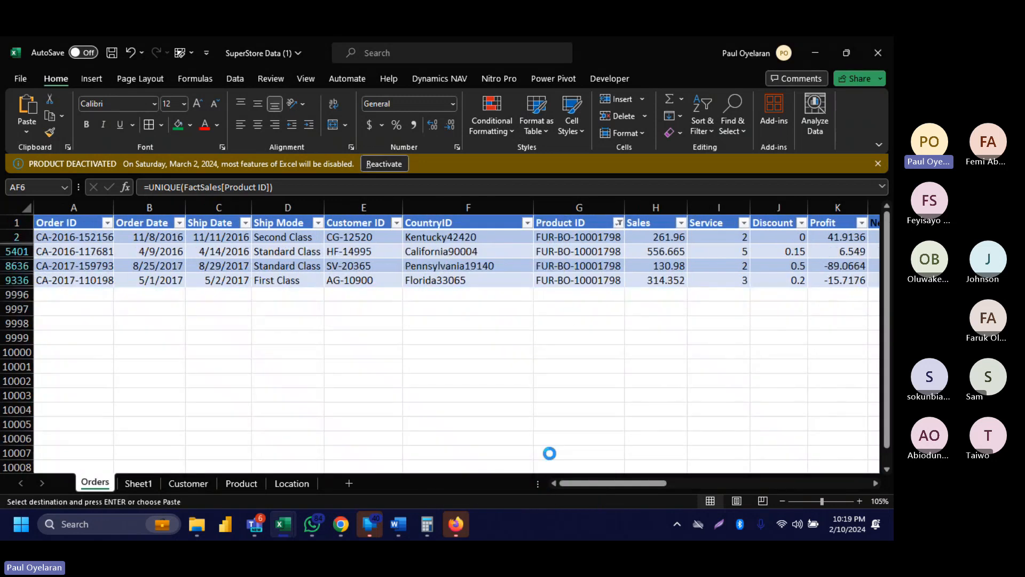
pyautogui.hscroll(3, 575, 326)
pyautogui.hscroll(-3, 575, 326)
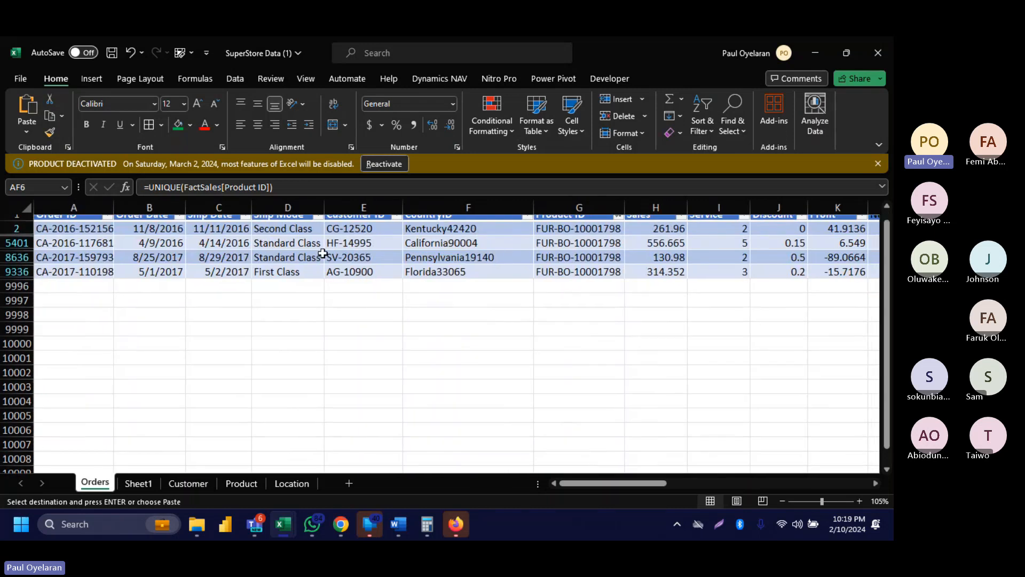
pyautogui.scroll(2, 318, 286)
# Check the Ship Mode filter without changing it, then select the visible Sales values to see their total.
pyautogui.click(317, 222)
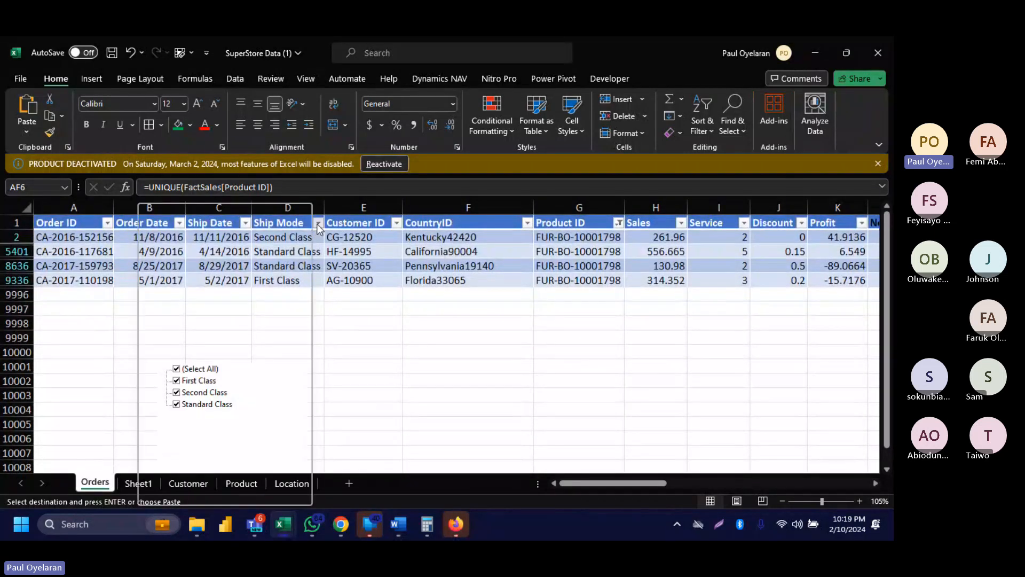
pyautogui.click(191, 370)
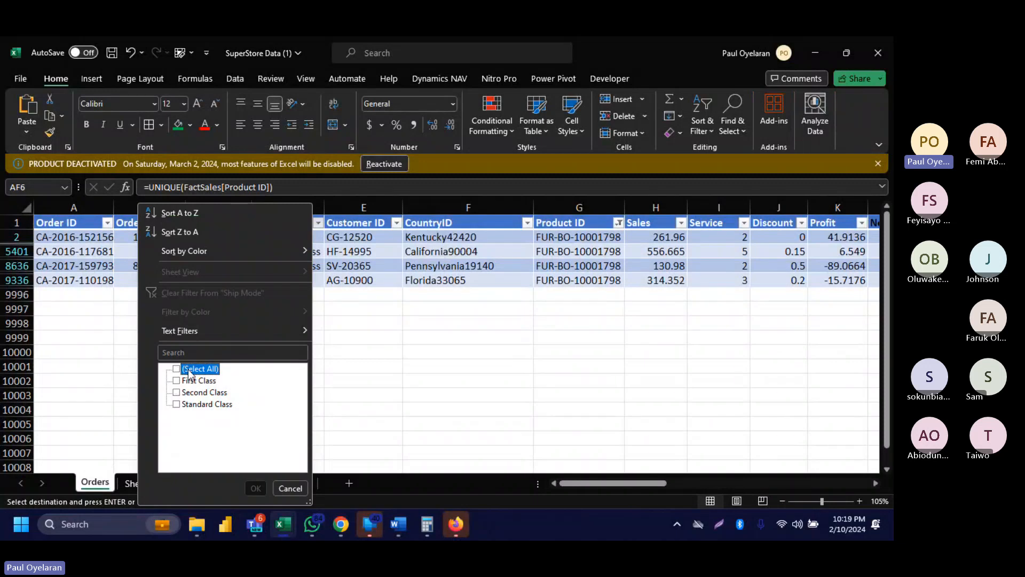
pyautogui.click(634, 303)
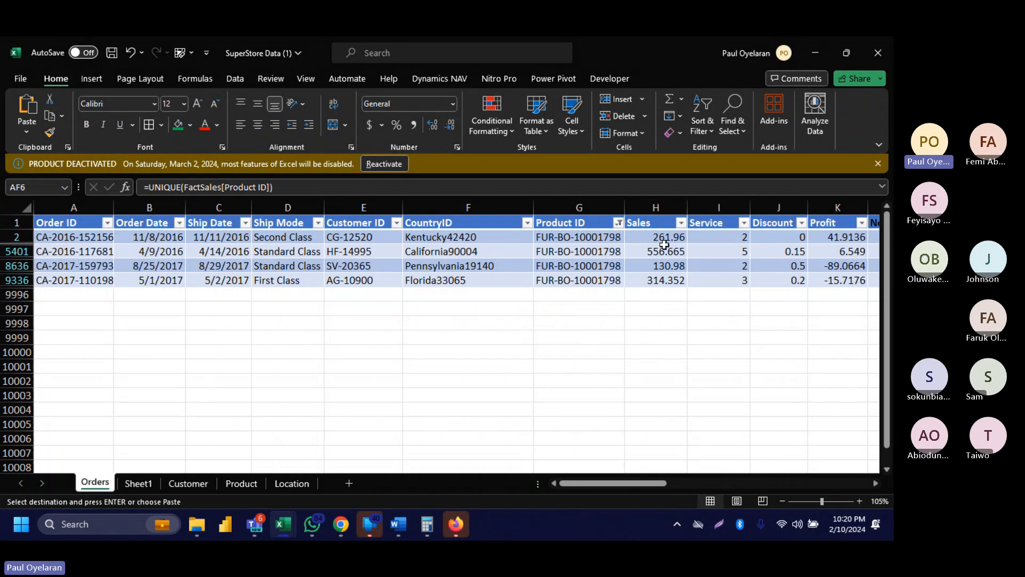
pyautogui.moveTo(662, 237); pyautogui.dragTo(663, 281)
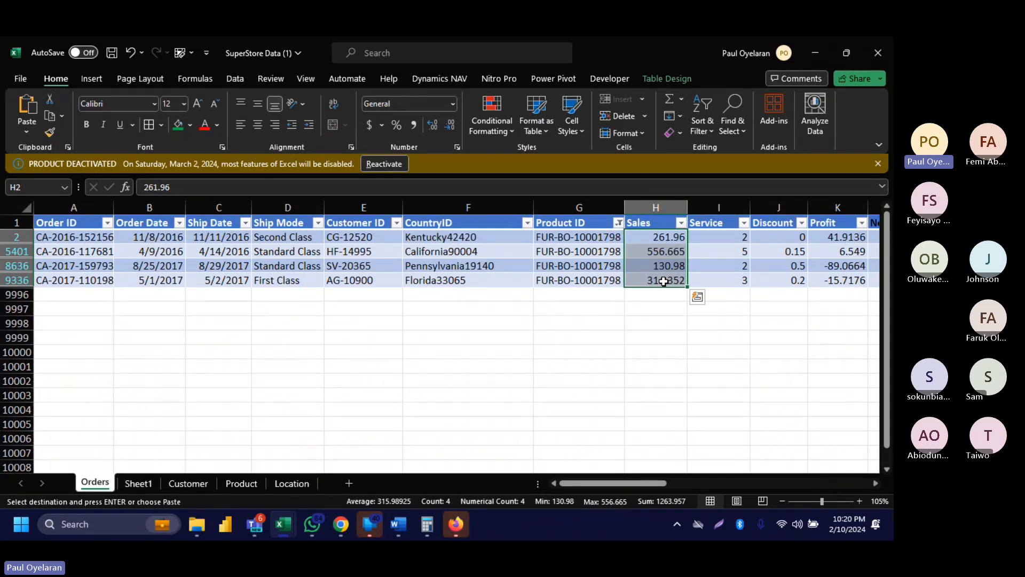
# Filter Ship Mode to Second Class only and check the single 261.96 sale.
pyautogui.click(318, 223)
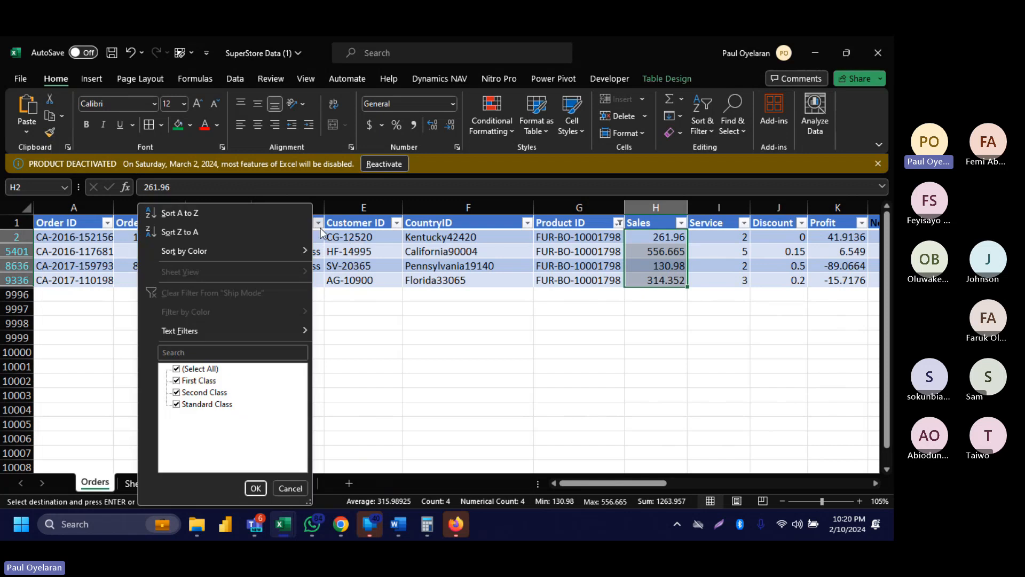
pyautogui.click(201, 368)
pyautogui.click(196, 394)
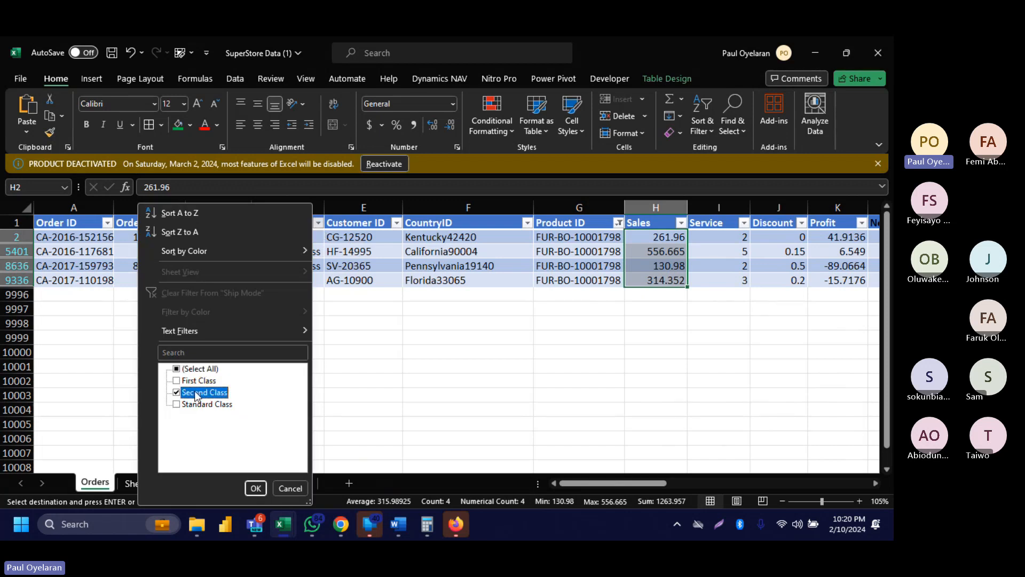
pyautogui.click(255, 493)
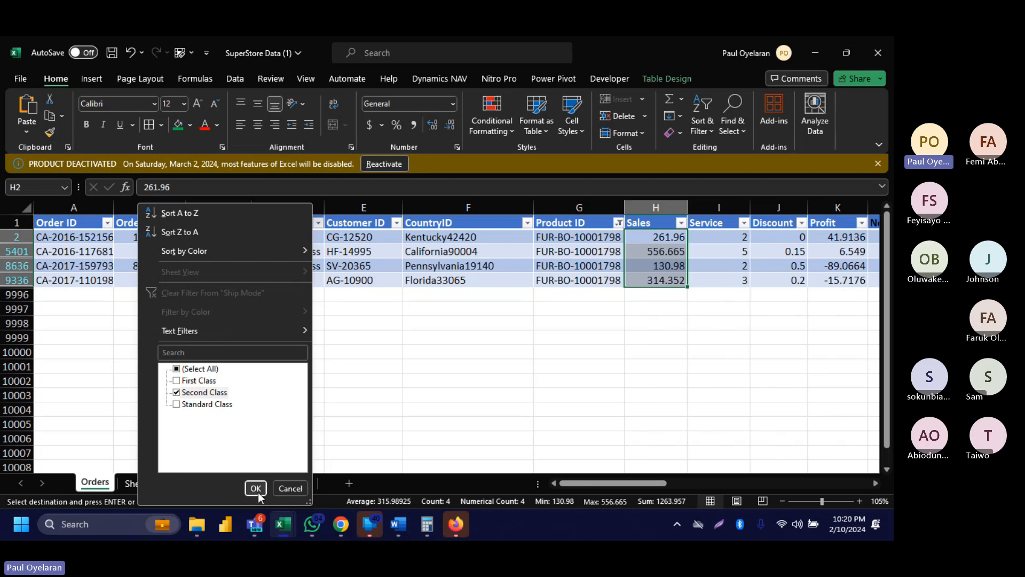
pyautogui.click(256, 490)
pyautogui.click(718, 337)
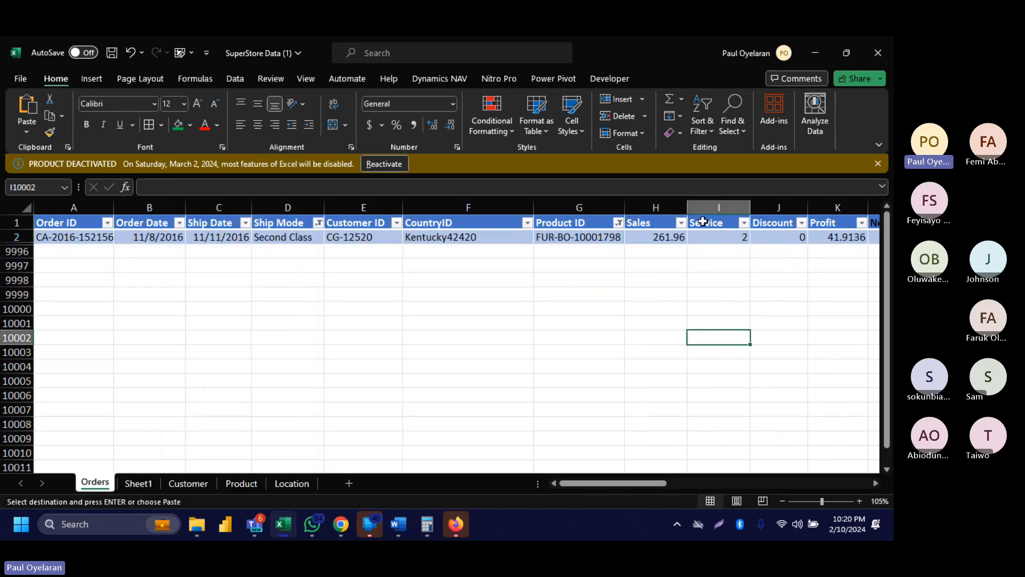
pyautogui.click(673, 236)
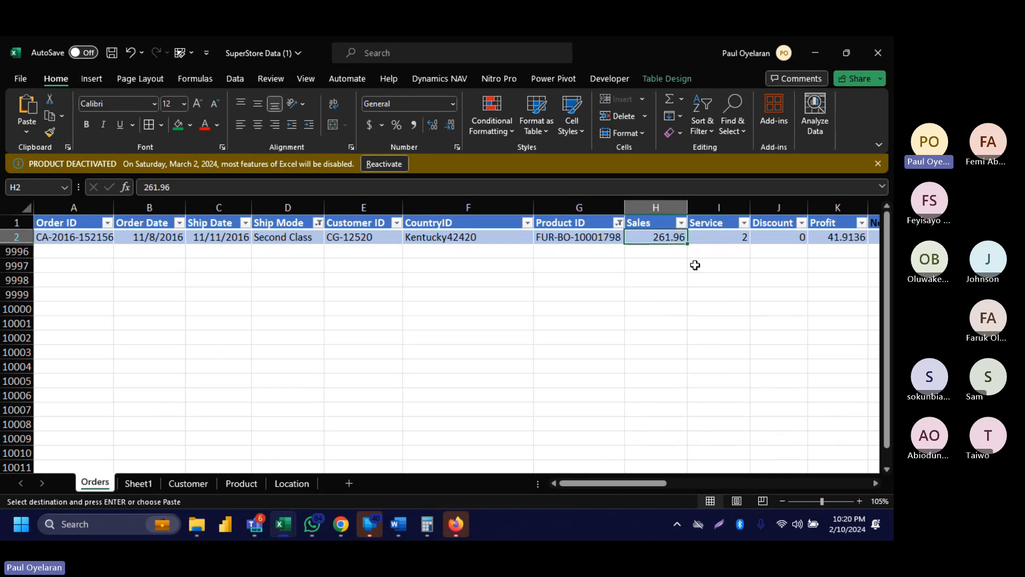
# Remove the table filters with Ctrl+Shift+L and return to AG6.
pyautogui.hscroll(5, 694, 265)
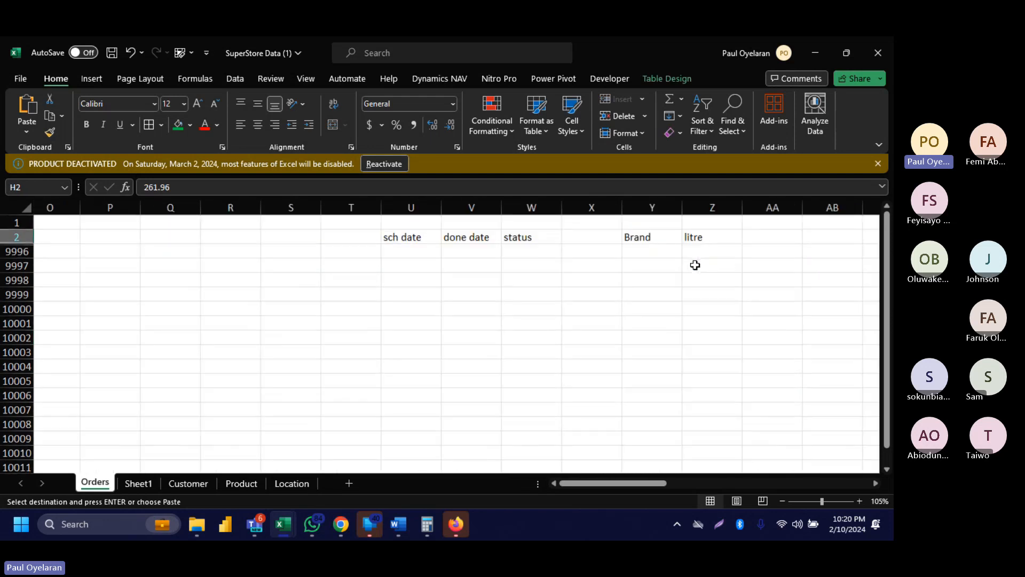
pyautogui.hscroll(-5, 694, 265)
pyautogui.hotkey('ctrl', 'shift', 'l')
pyautogui.hscroll(3, 695, 265)
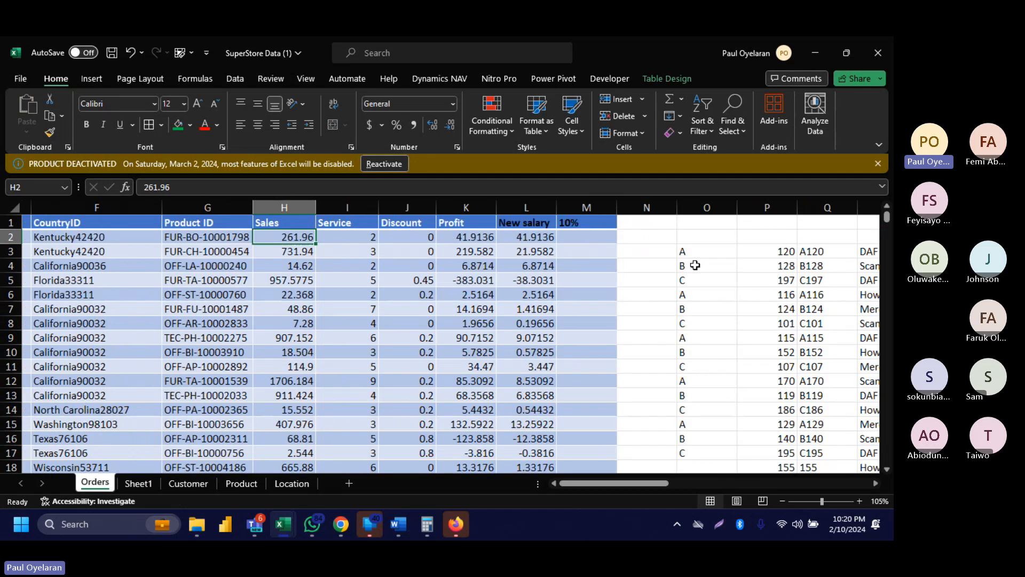
pyautogui.hscroll(-1, 695, 265)
pyautogui.hscroll(6, 695, 265)
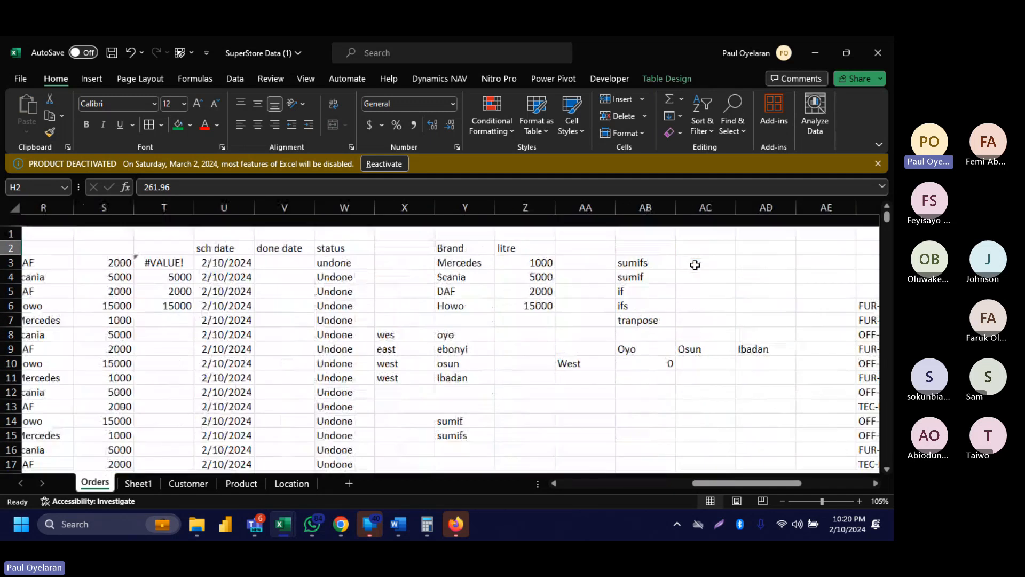
pyautogui.hscroll(1, 695, 265)
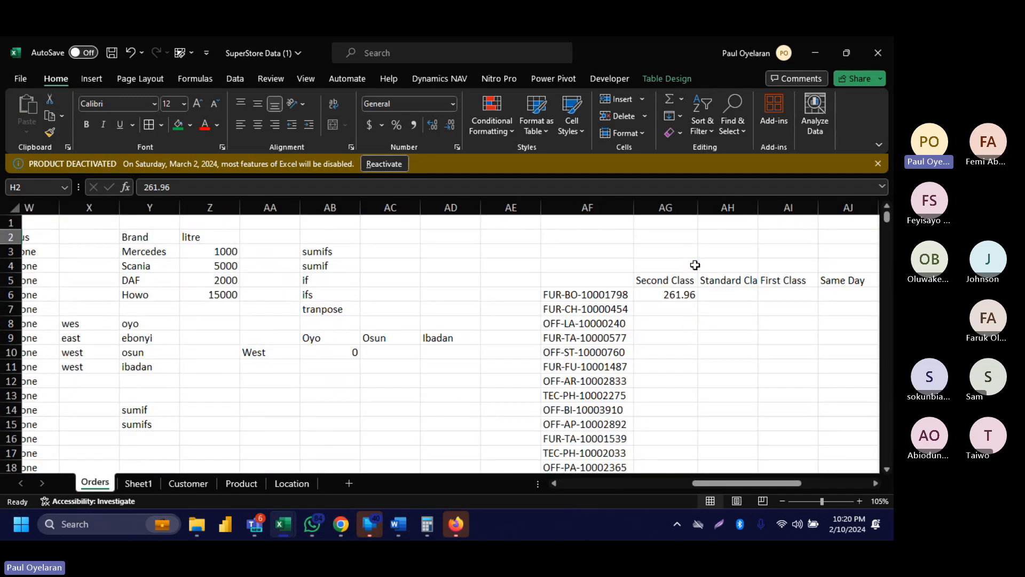
pyautogui.click(682, 294)
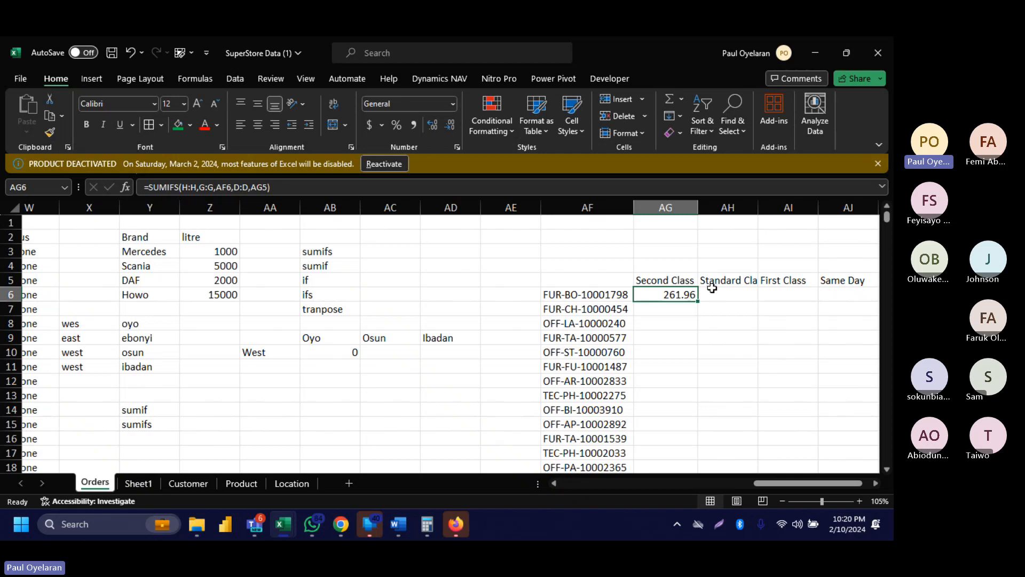
pyautogui.hscroll(-6, 321, 298)
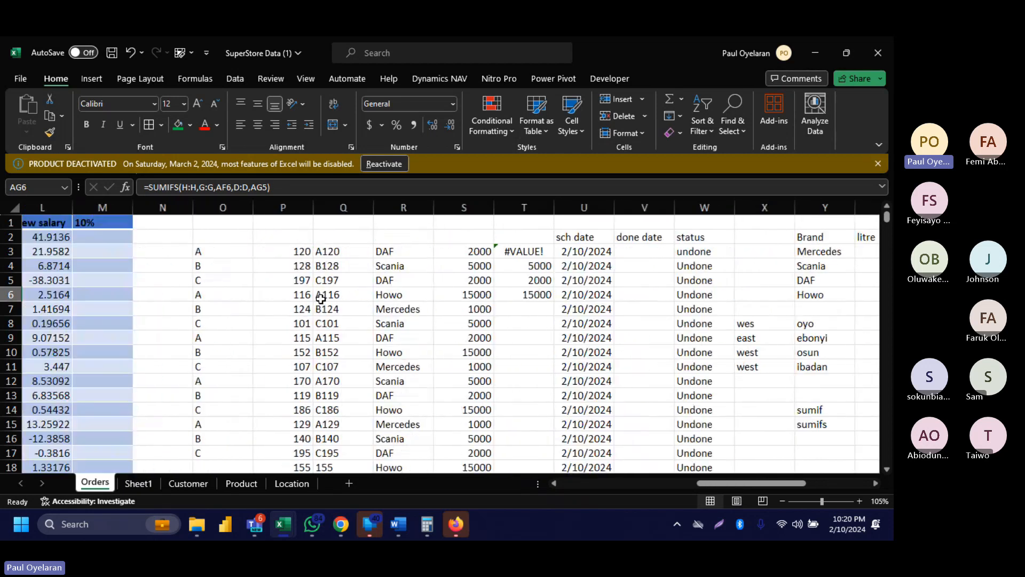
pyautogui.hscroll(-1, 321, 298)
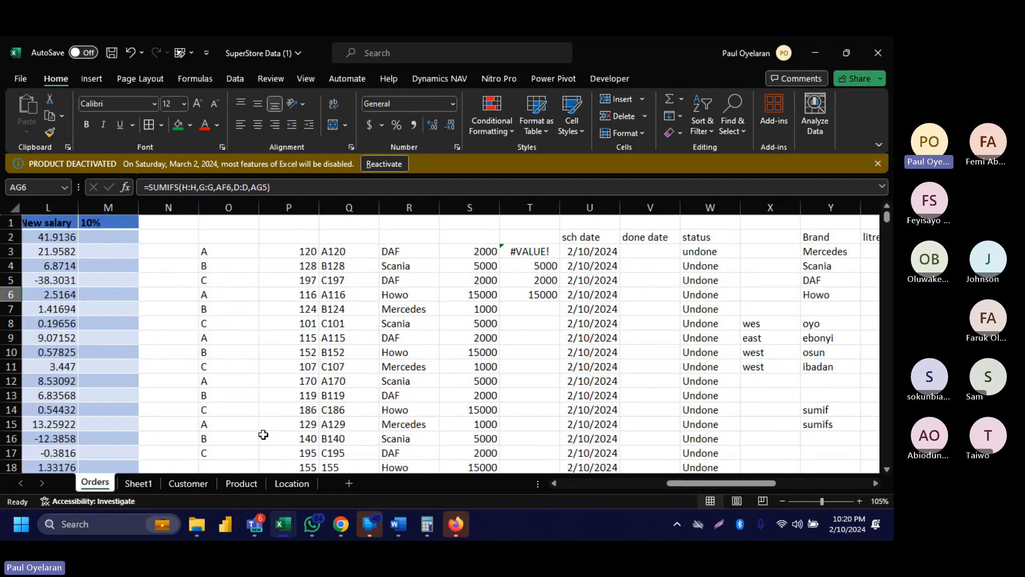
pyautogui.click(127, 484)
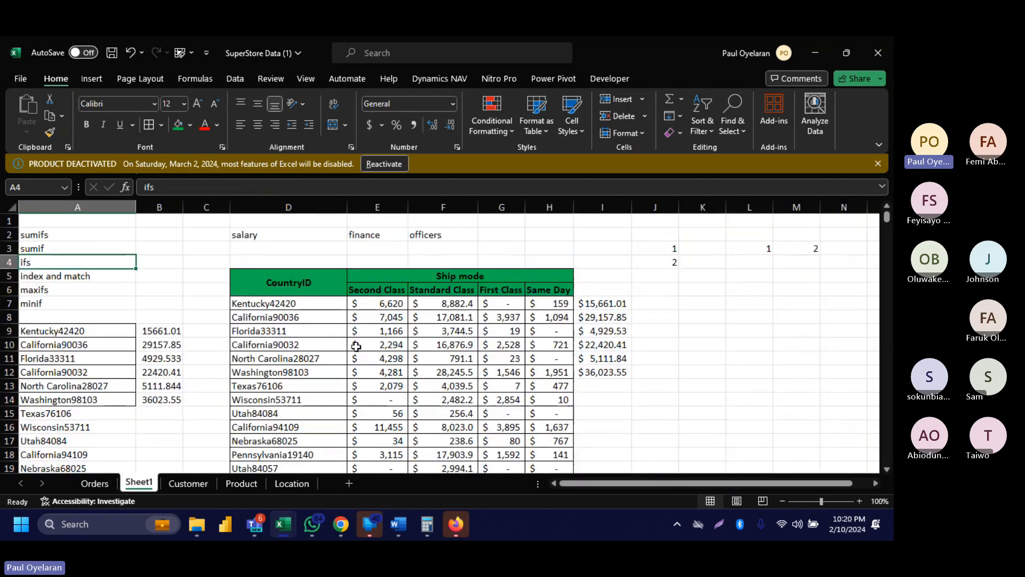
pyautogui.click(615, 304)
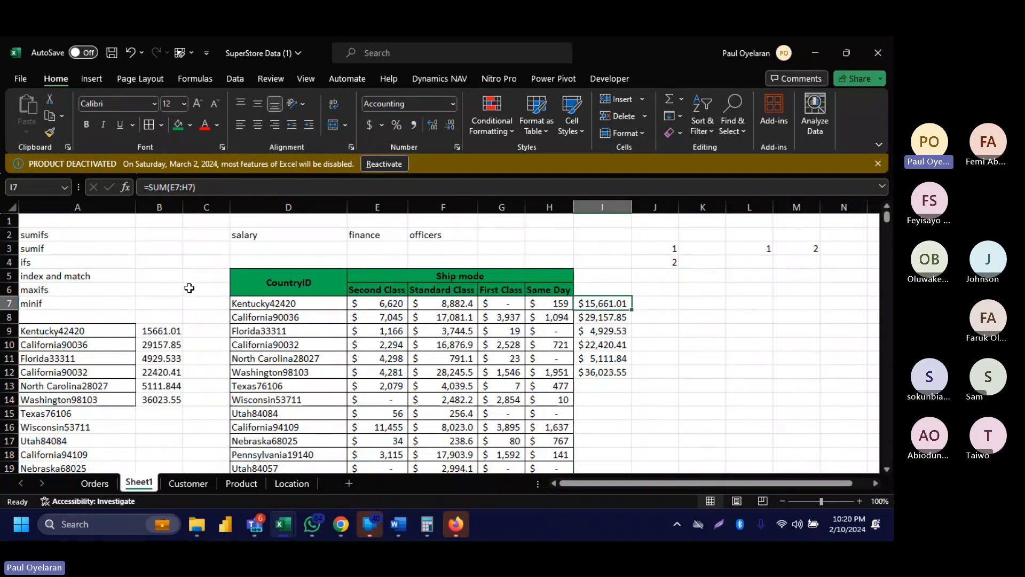
pyautogui.click(71, 328)
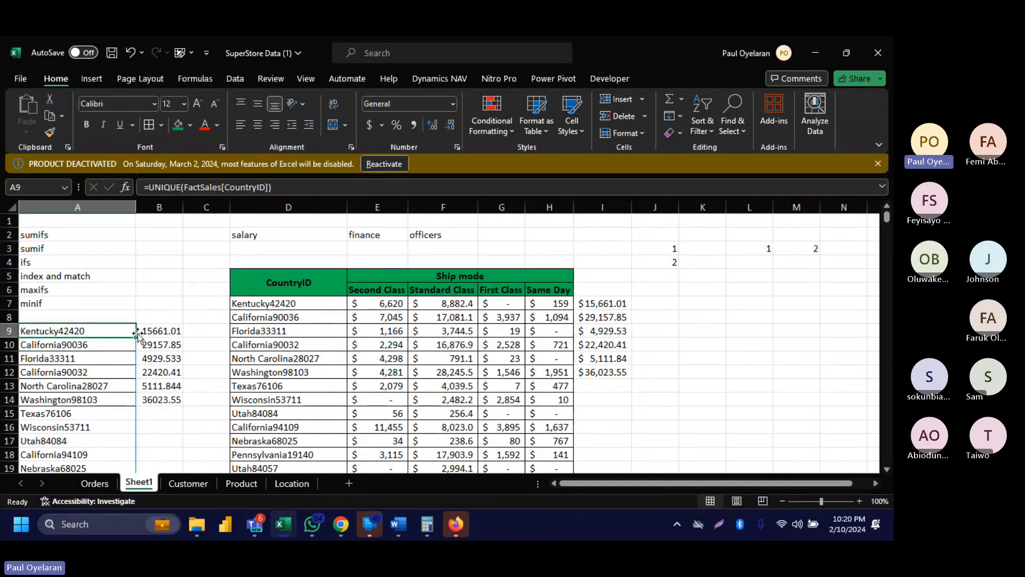
pyautogui.click(170, 329)
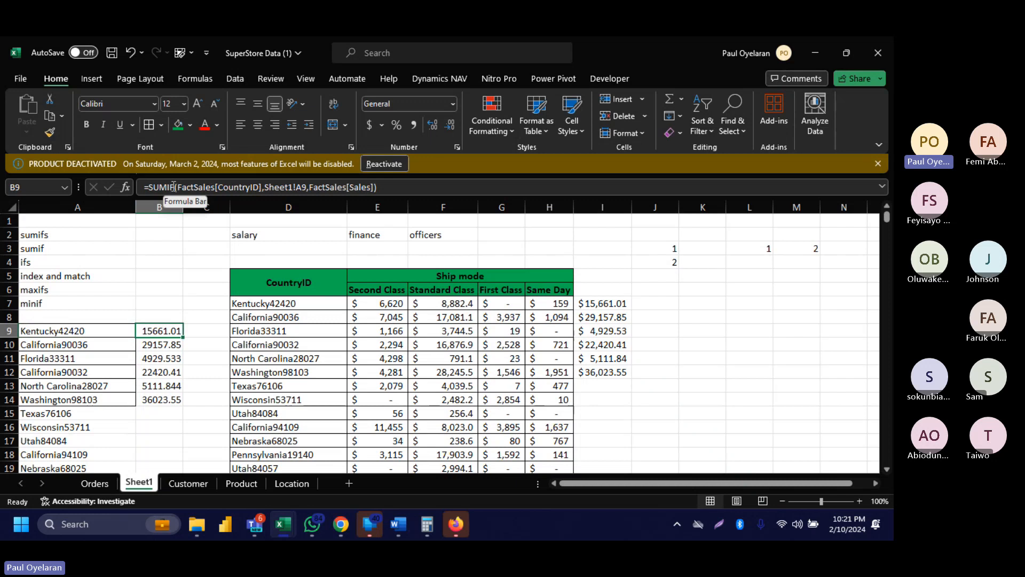
pyautogui.click(374, 304)
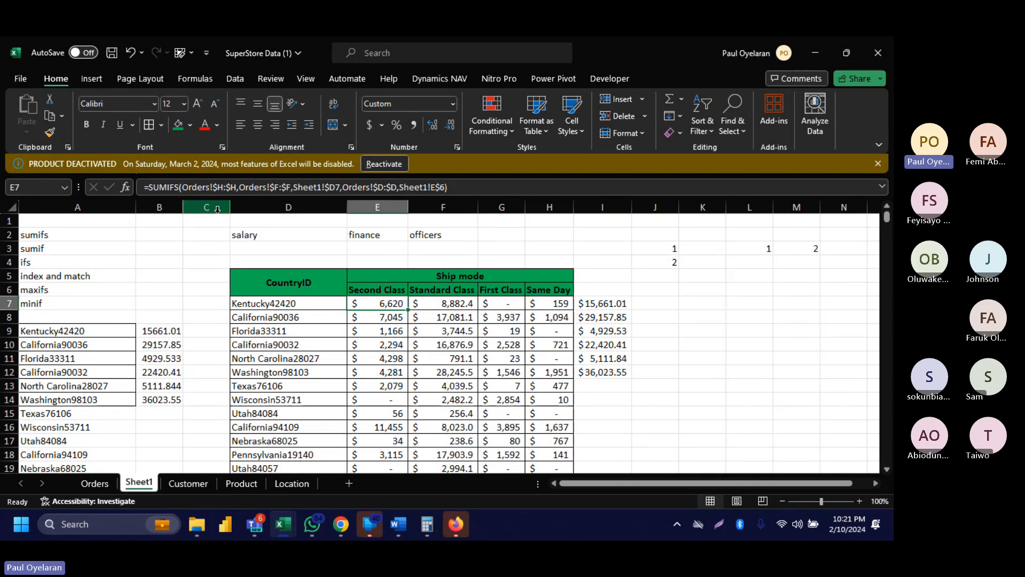
pyautogui.click(157, 329)
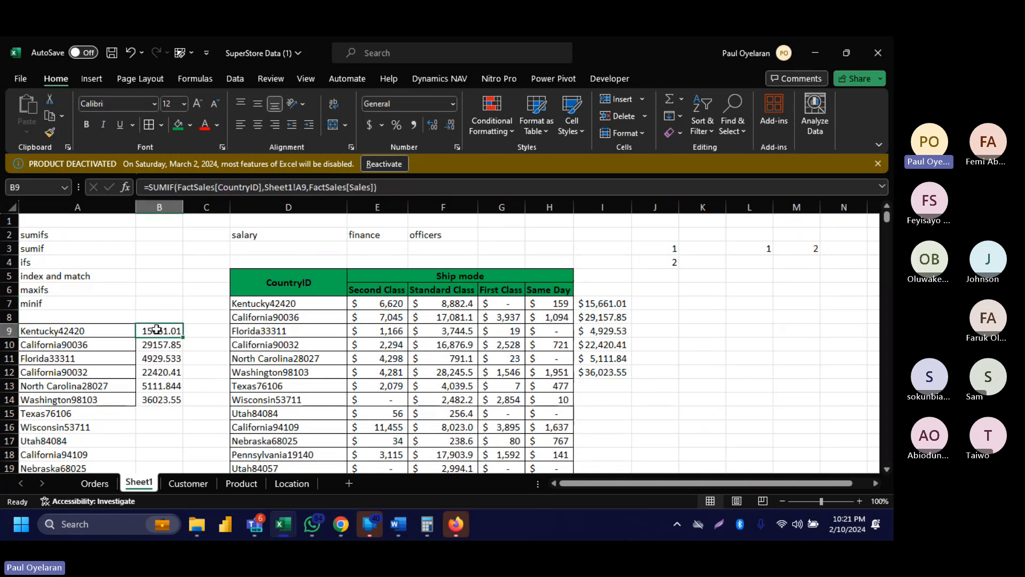
# Enter =SUMIFS(Orders!H:H,Orders!F:F,Sheet1!A9) in C9 to total sales for A9's CountryID.
pyautogui.click(202, 327)
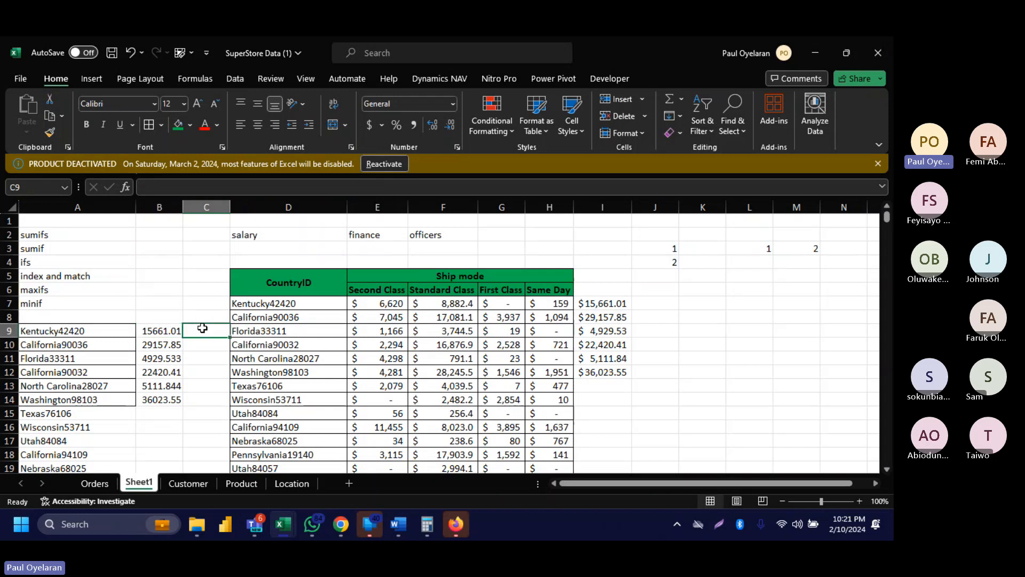
pyautogui.write('=sumifs')
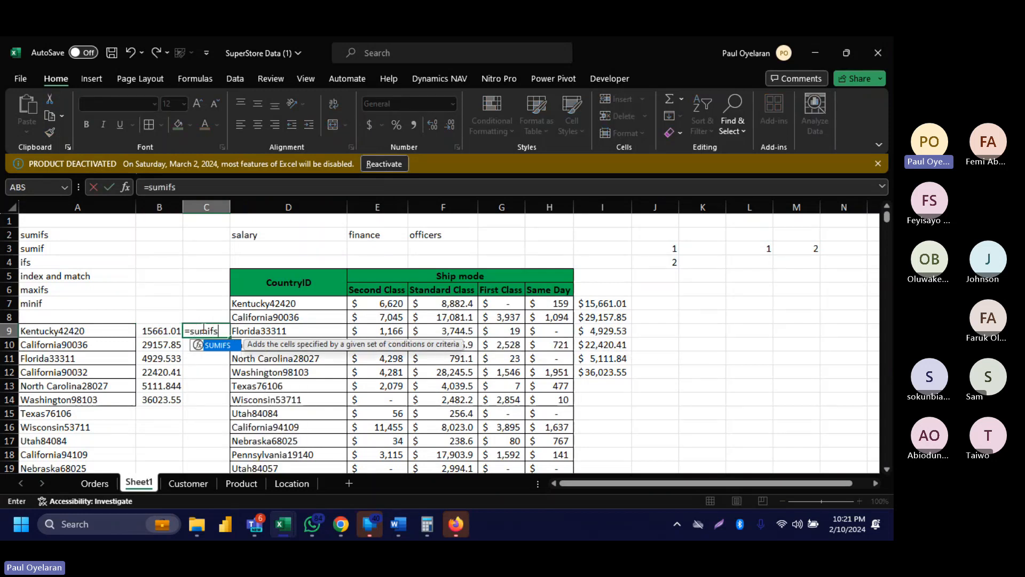
pyautogui.press('Tab')
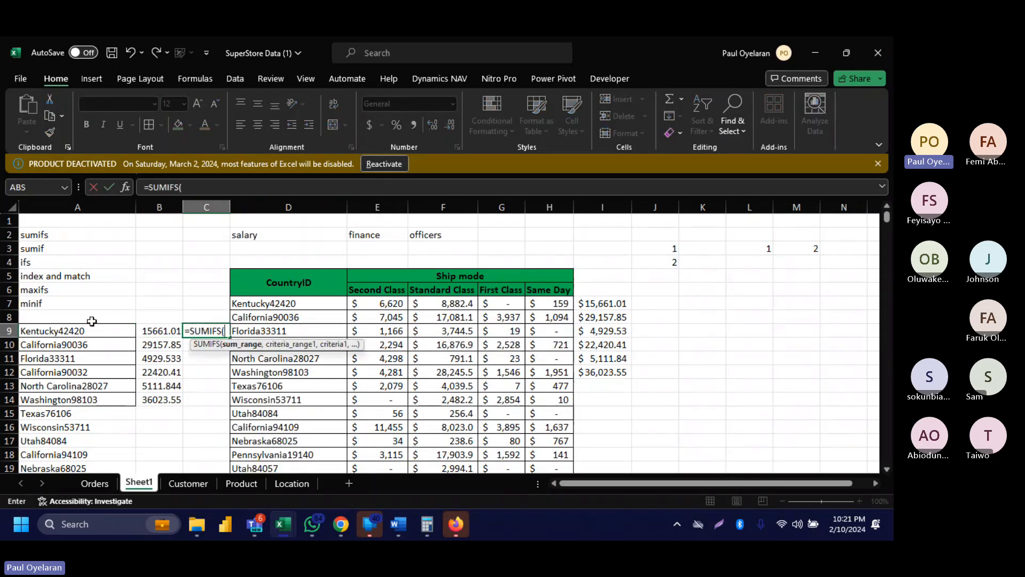
pyautogui.click(95, 482)
pyautogui.hscroll(-8, 141, 294)
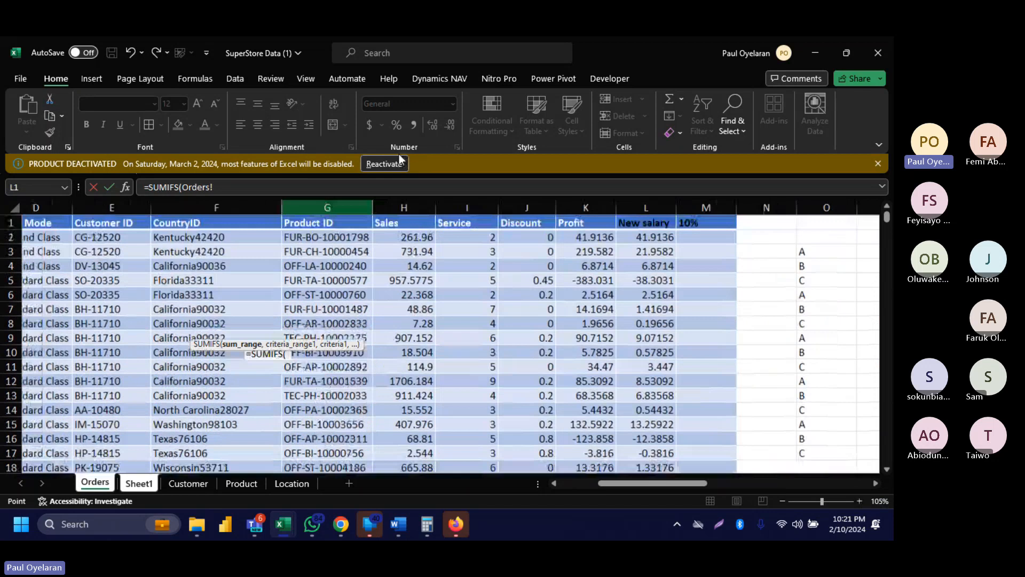
pyautogui.click(394, 203)
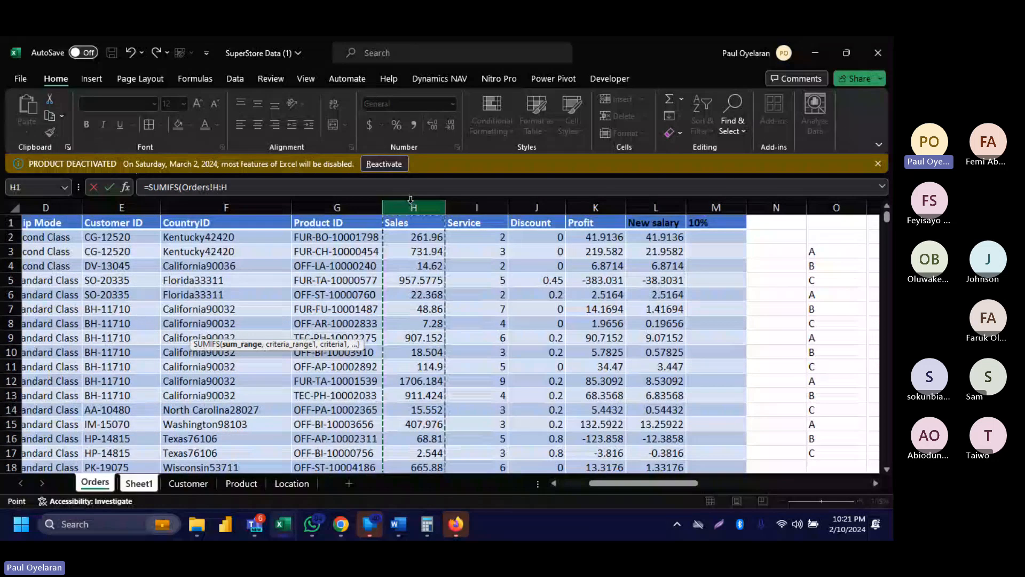
pyautogui.write(',')
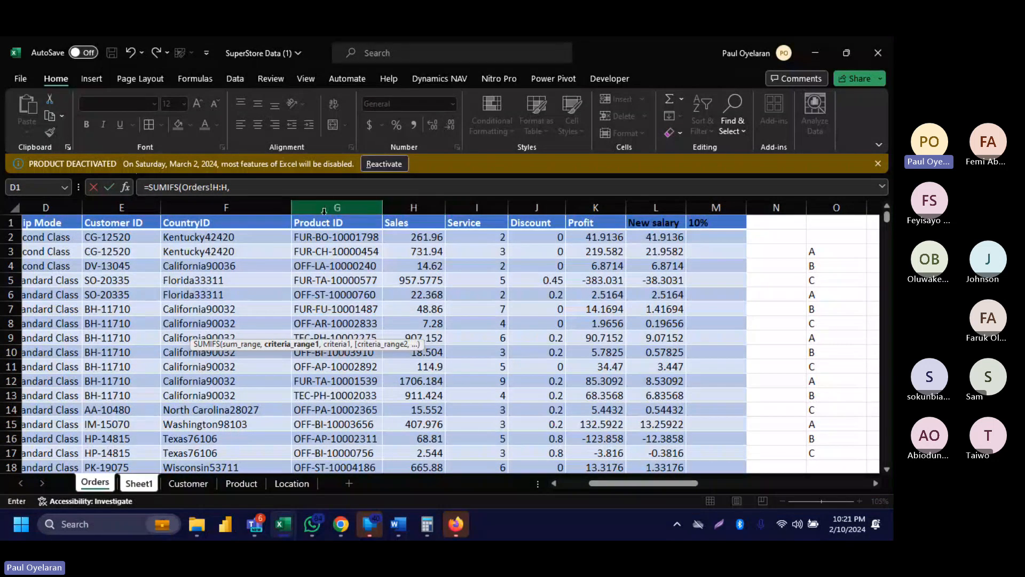
pyautogui.click(236, 208)
pyautogui.write(',')
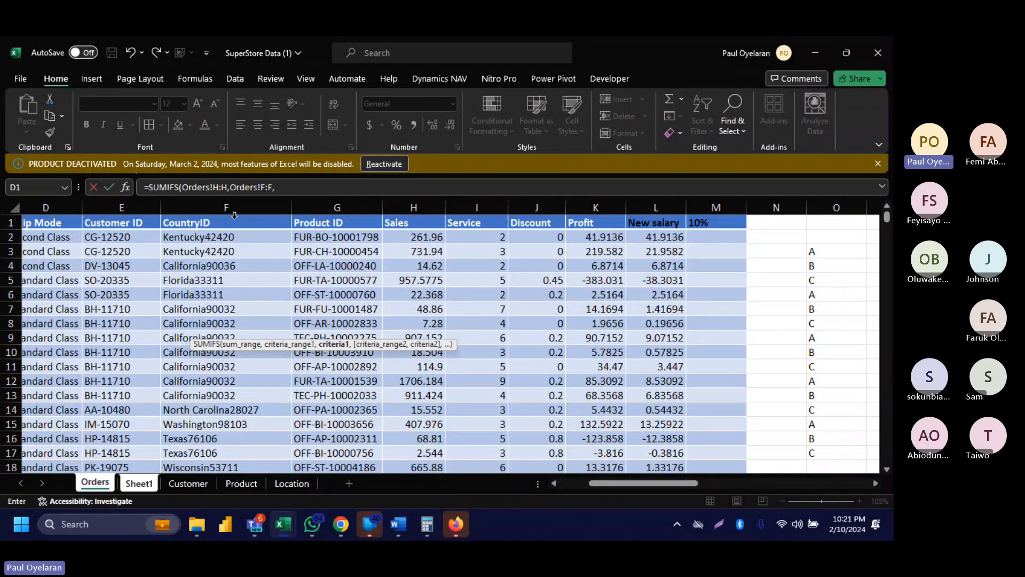
pyautogui.click(133, 483)
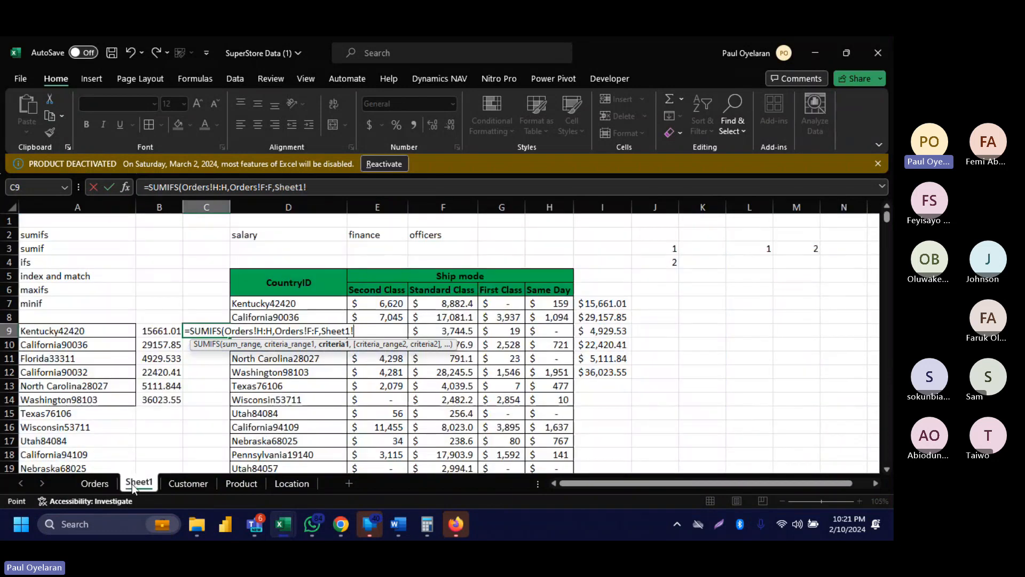
pyautogui.click(75, 331)
pyautogui.press('Return')
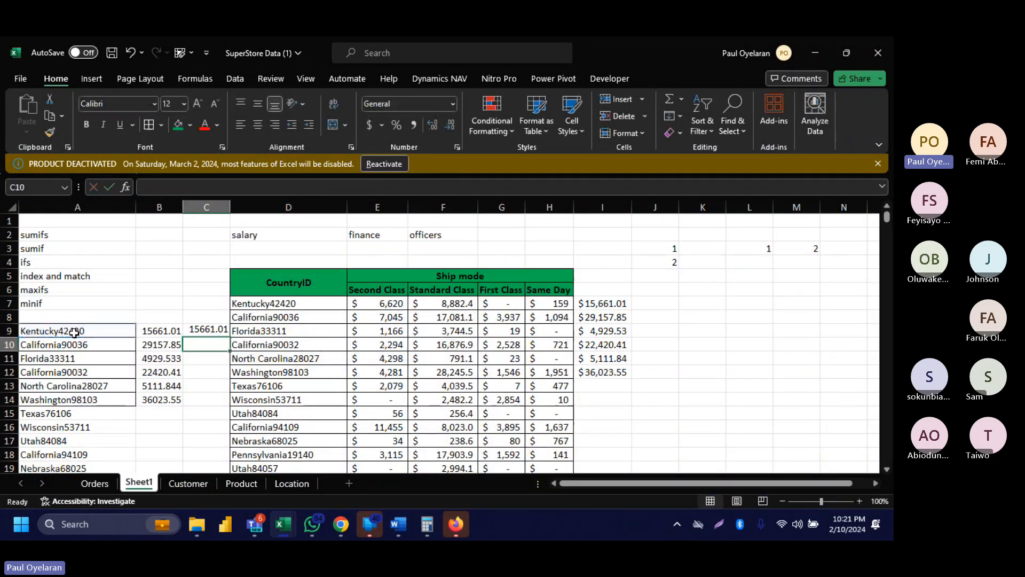
# Re-edit C9's formula, removing a stray comma, and compare it with B9's SUMIF.
pyautogui.click(216, 332)
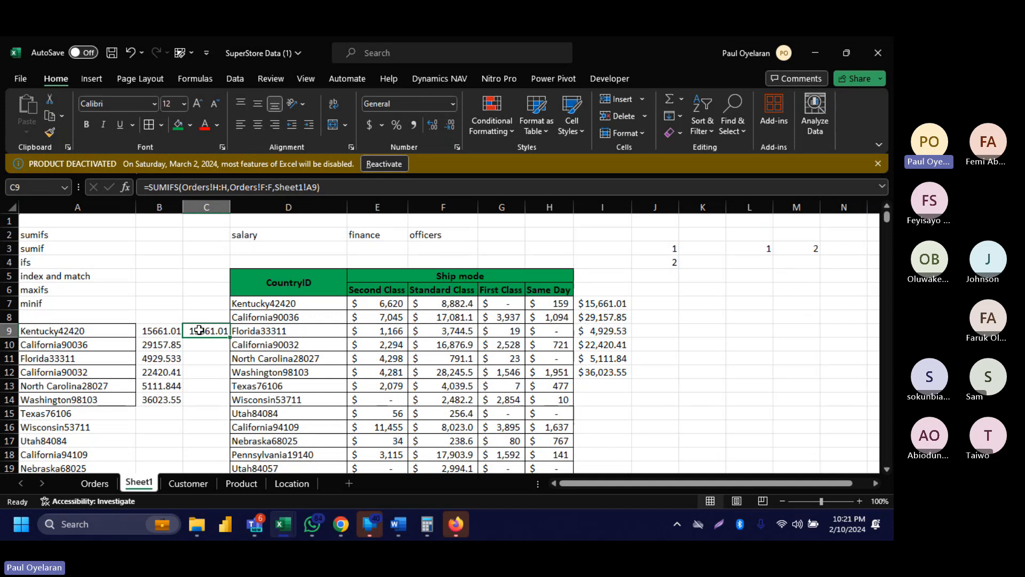
pyautogui.click(319, 186)
pyautogui.write(',,')
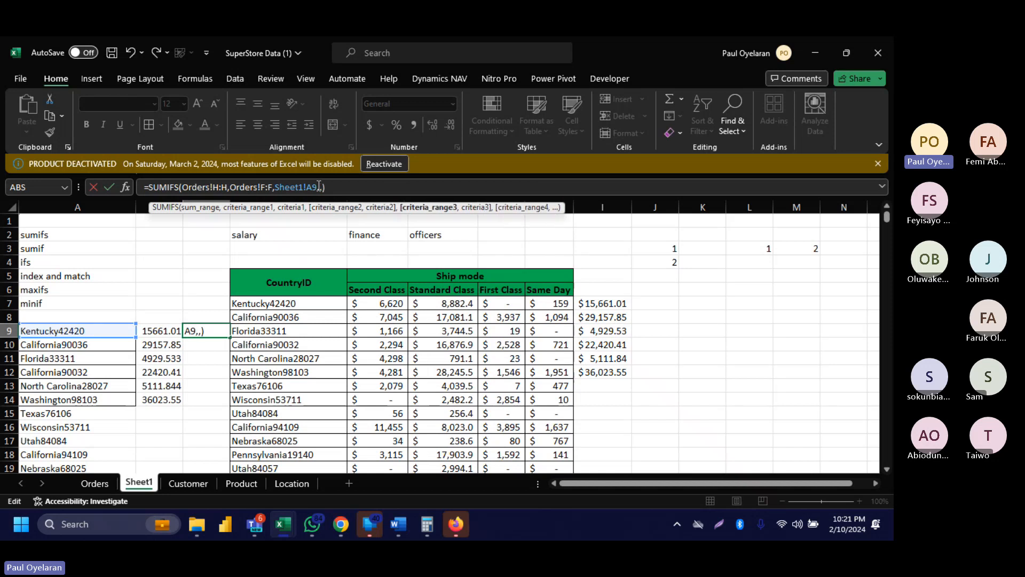
pyautogui.press('BackSpace')
pyautogui.hotkey('ctrl', 'Return')
pyautogui.click(158, 333)
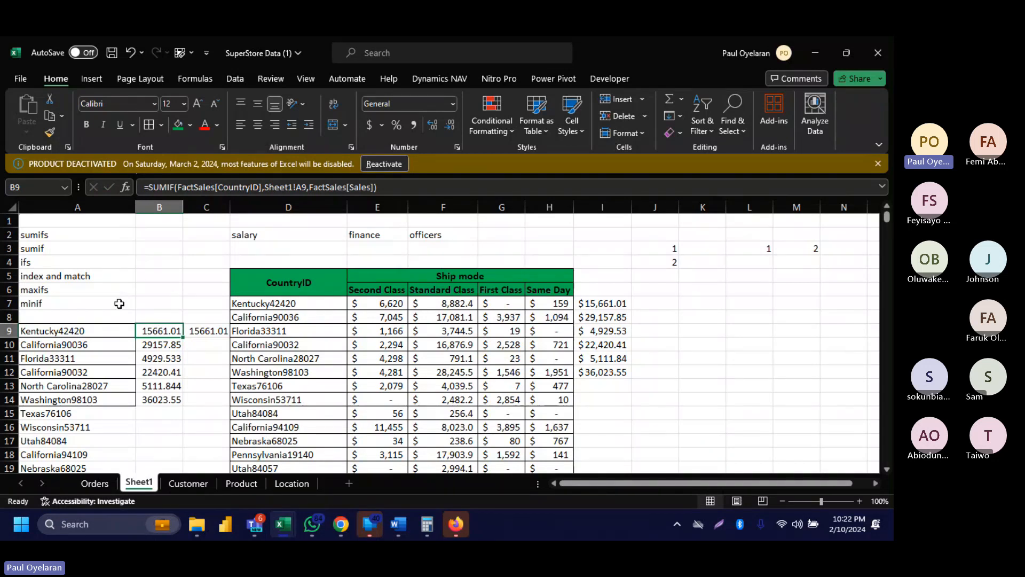
pyautogui.click(144, 258)
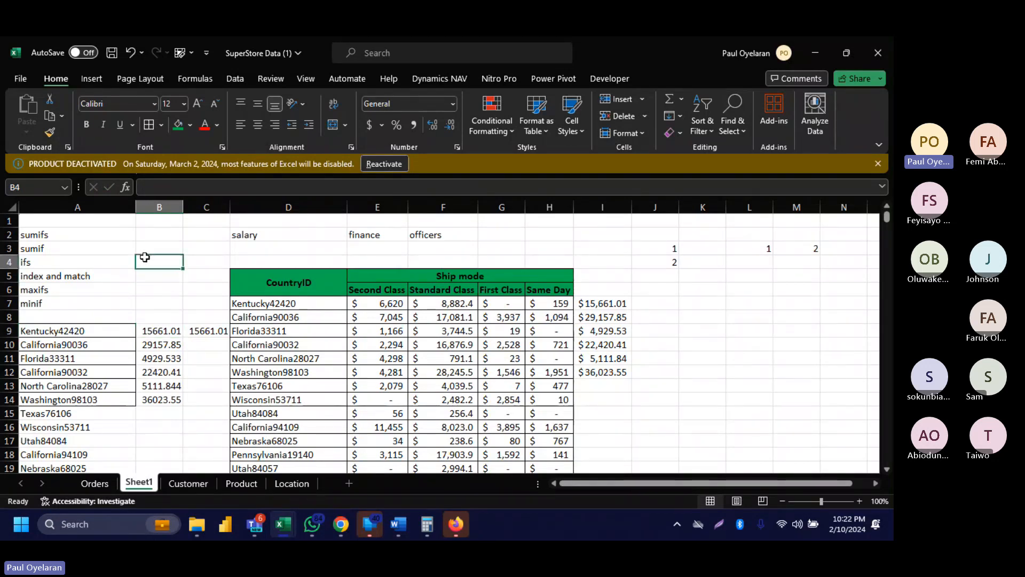
pyautogui.write('=sumif')
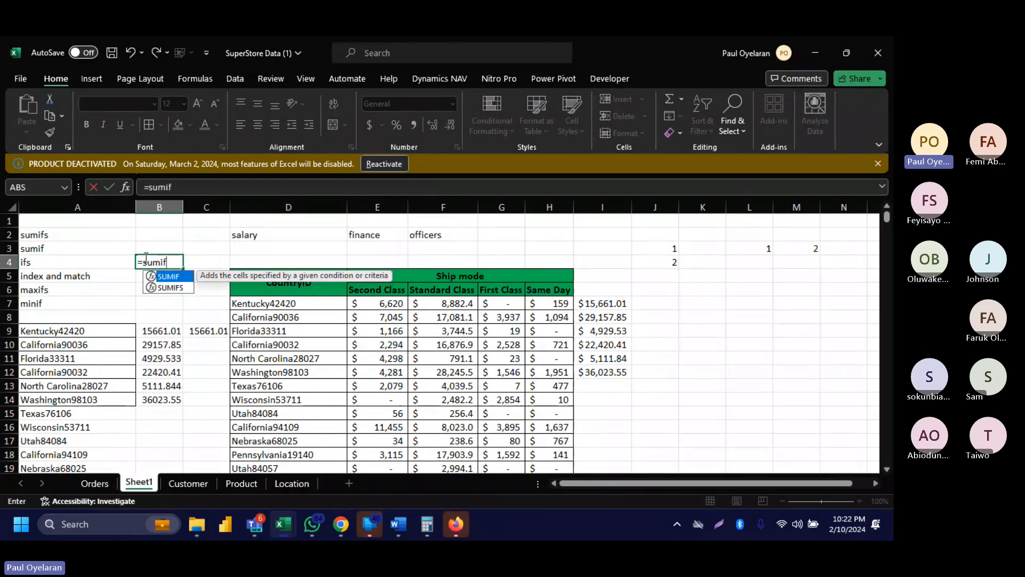
pyautogui.press('Tab')
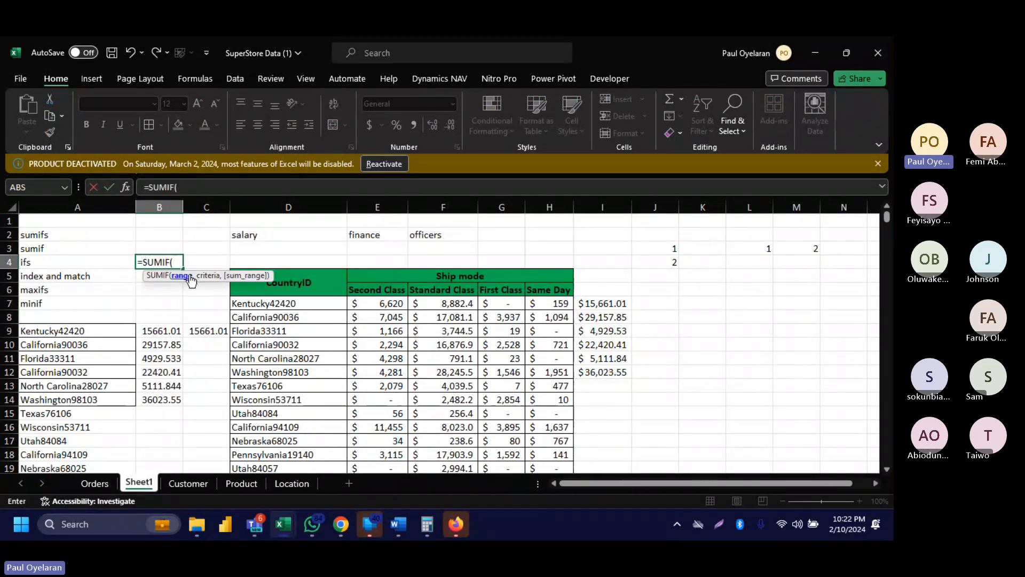
pyautogui.press('Escape')
pyautogui.click(161, 289)
pyautogui.write('=')
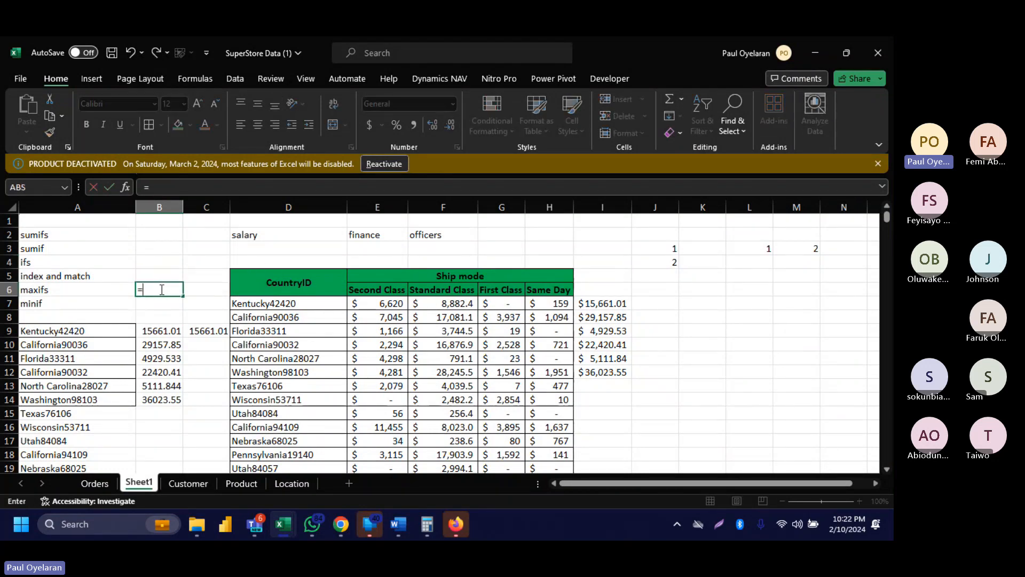
pyautogui.write('sumifs')
pyautogui.press('Tab')
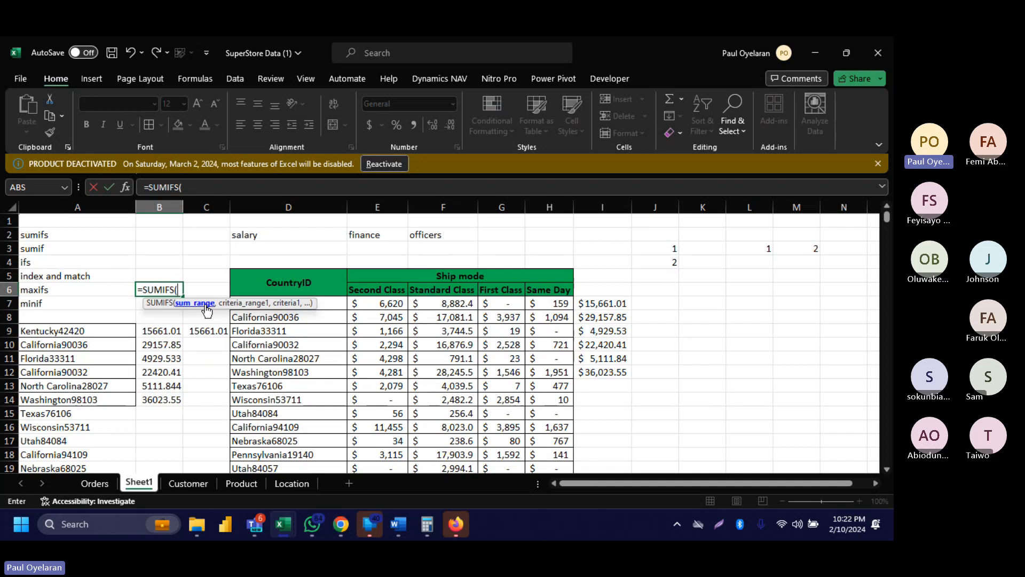
pyautogui.press('Escape')
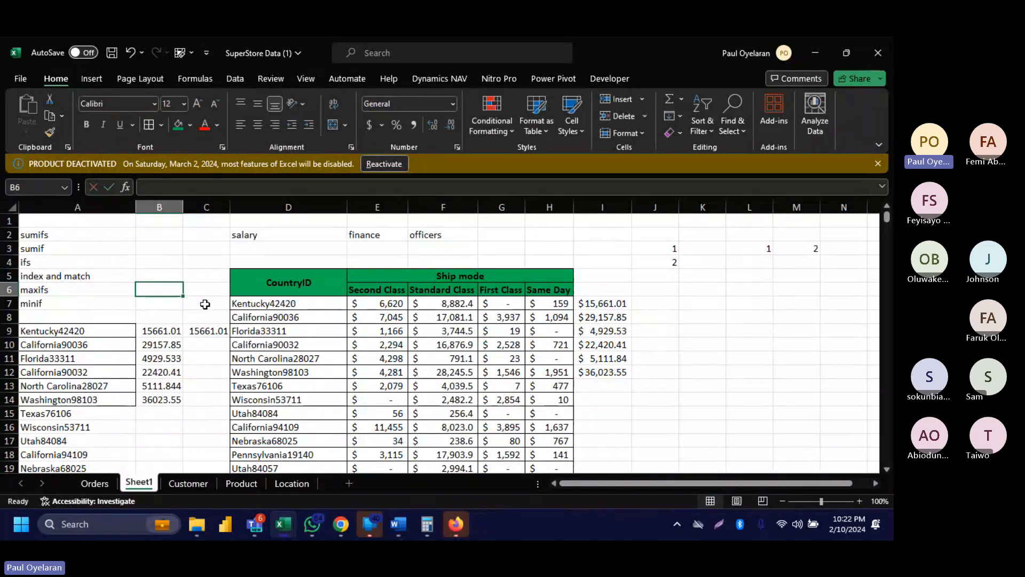
pyautogui.write('=sumif')
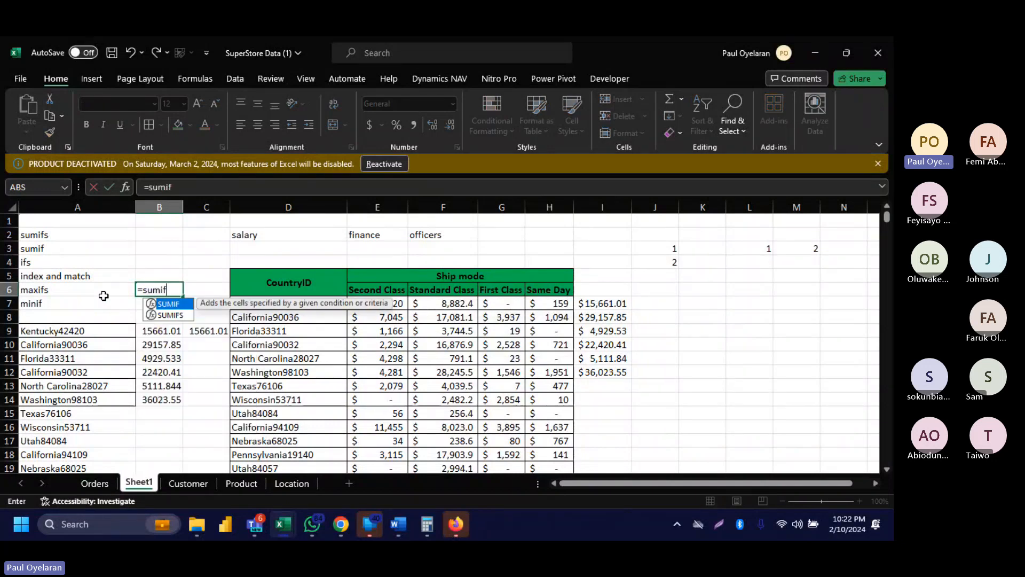
pyautogui.press('Tab')
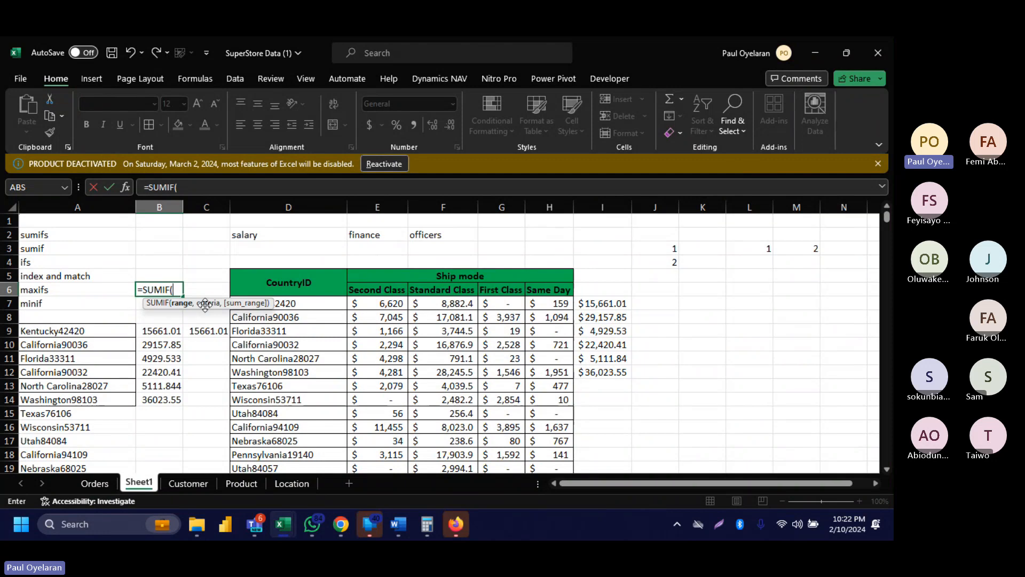
pyautogui.press('Escape')
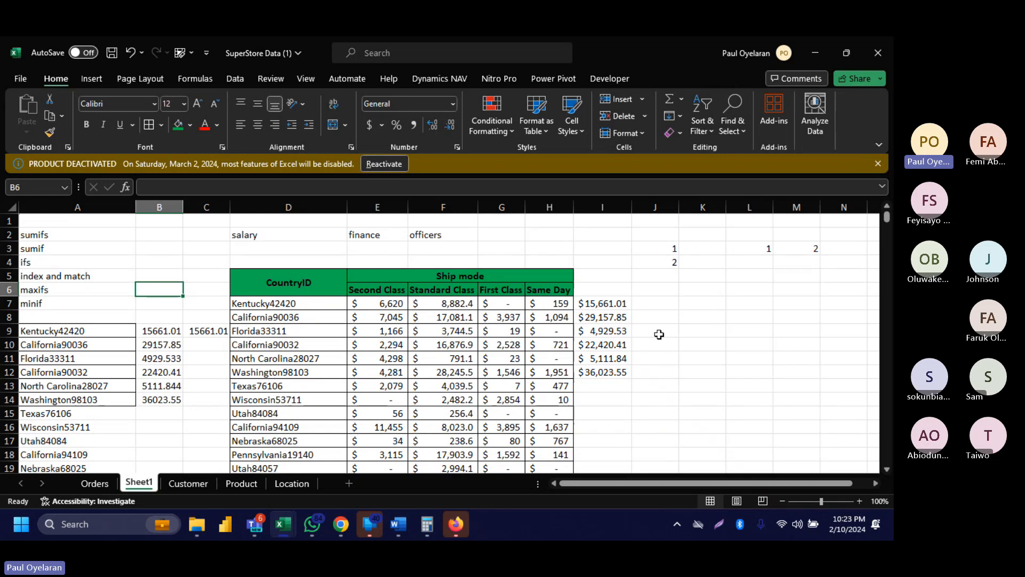
# On the Orders sheet, delete everything in columns N:X, including the old N1:X13 block.
pyautogui.click(98, 486)
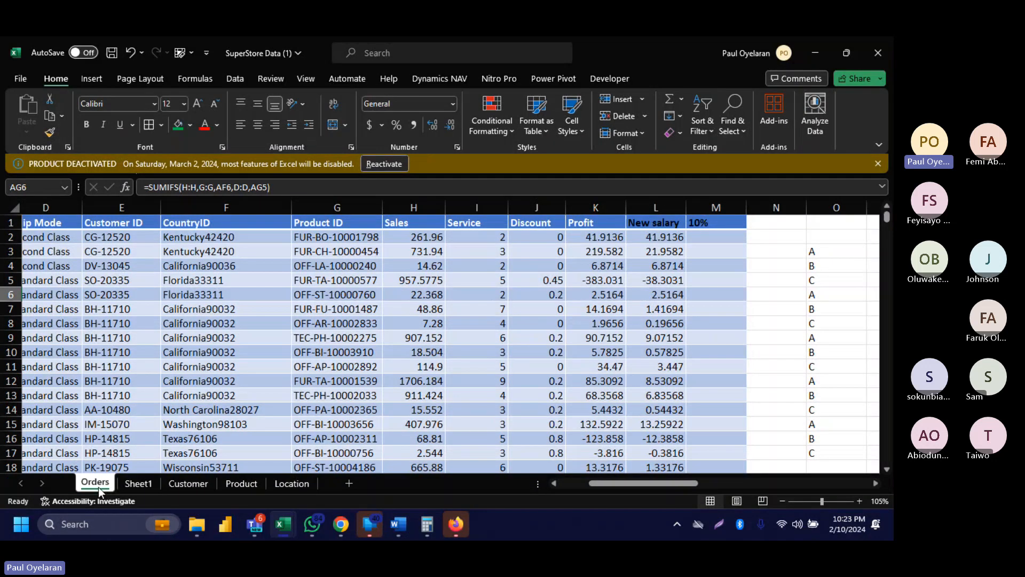
pyautogui.hscroll(4, 384, 425)
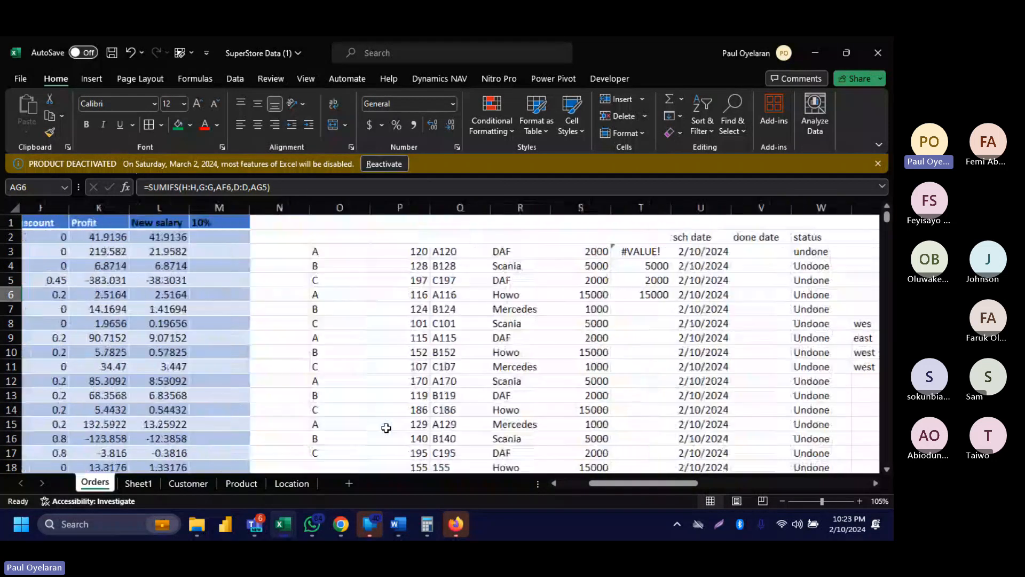
pyautogui.moveTo(275, 223); pyautogui.dragTo(876, 395)
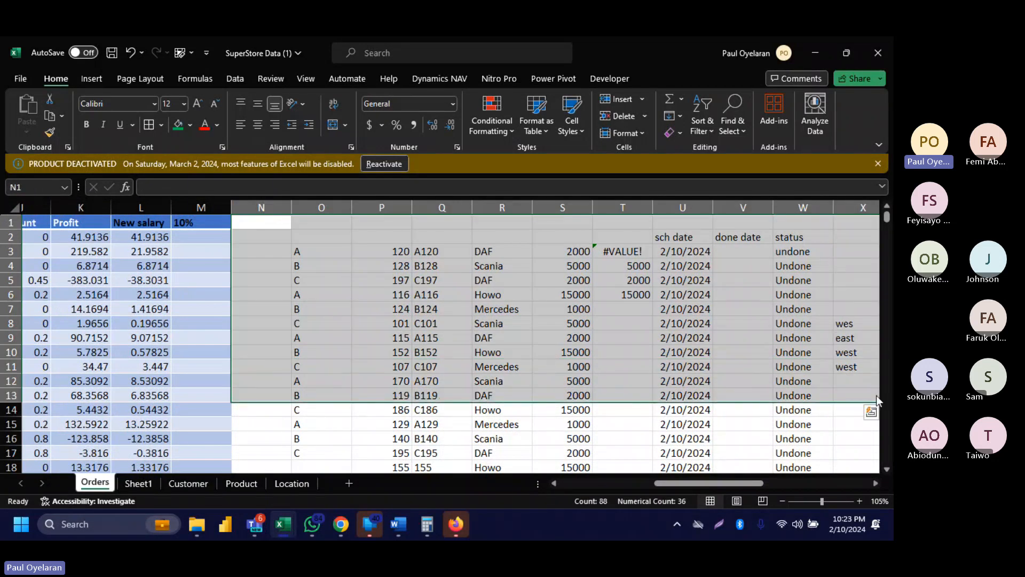
pyautogui.hotkey('ctrl', 'q')
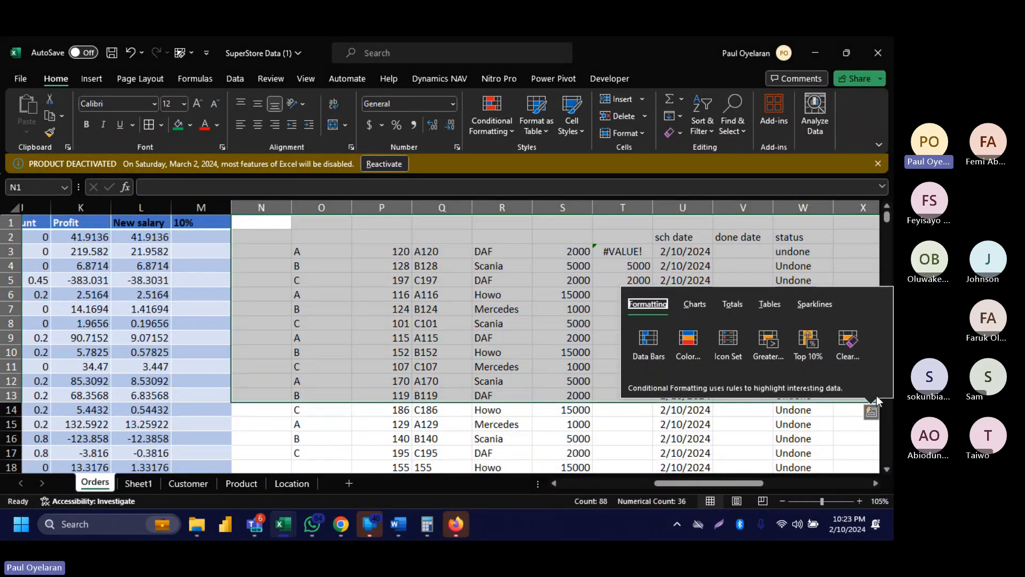
pyautogui.press('Escape')
pyautogui.hotkey('ctrl', 'space')
pyautogui.press('Delete')
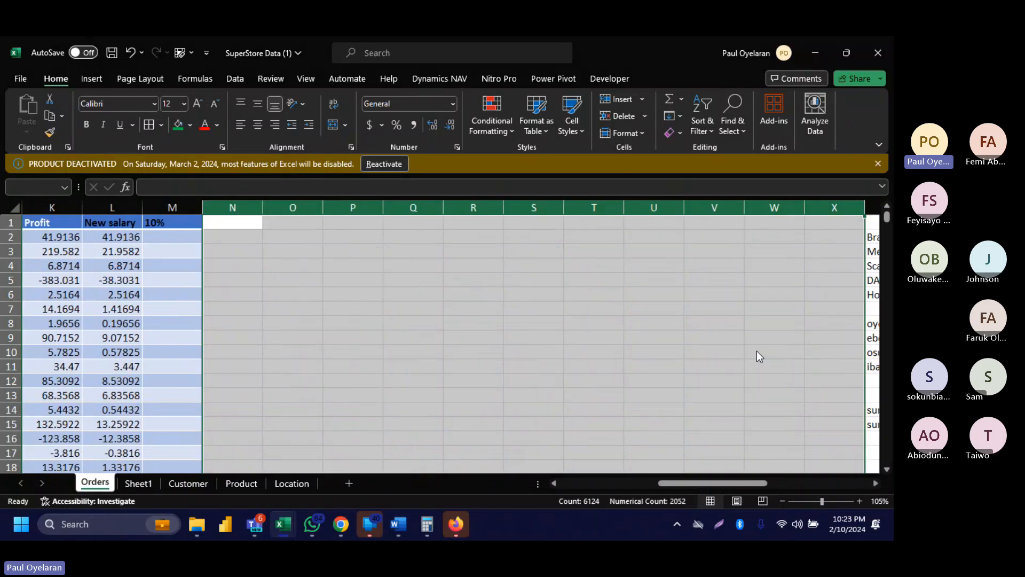
# Enter the ID bdj105yc in O2 and copy it into O3:O6.
pyautogui.click(287, 242)
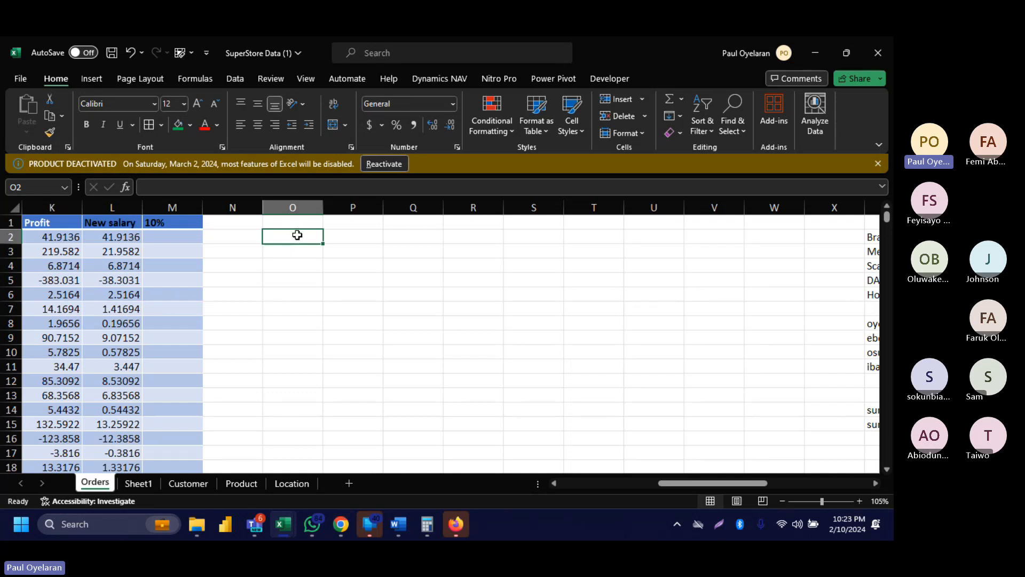
pyautogui.write('b')
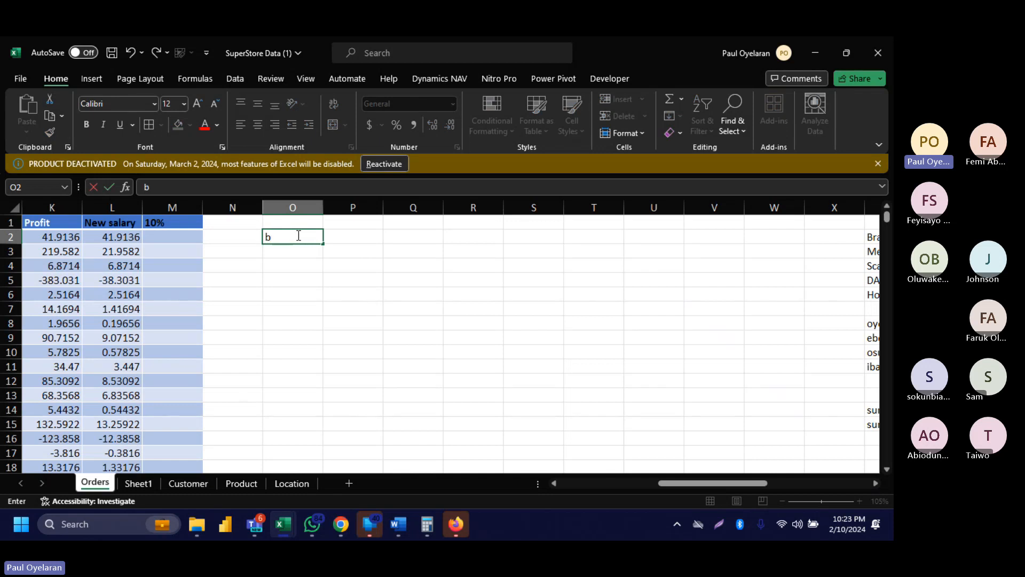
pyautogui.write('dj105yc')
pyautogui.click(354, 236)
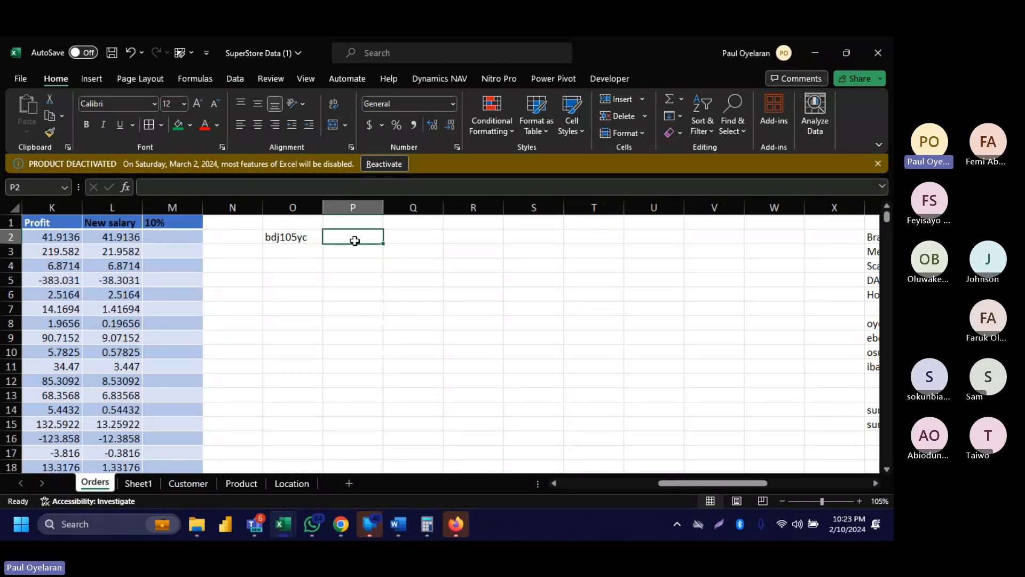
pyautogui.click(291, 241)
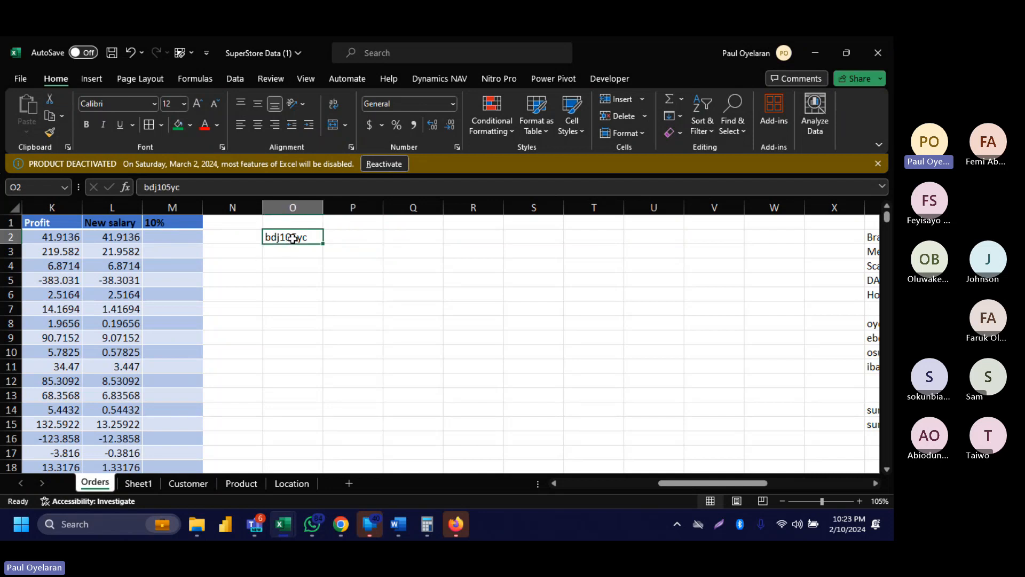
pyautogui.hotkey('ctrl', 'c')
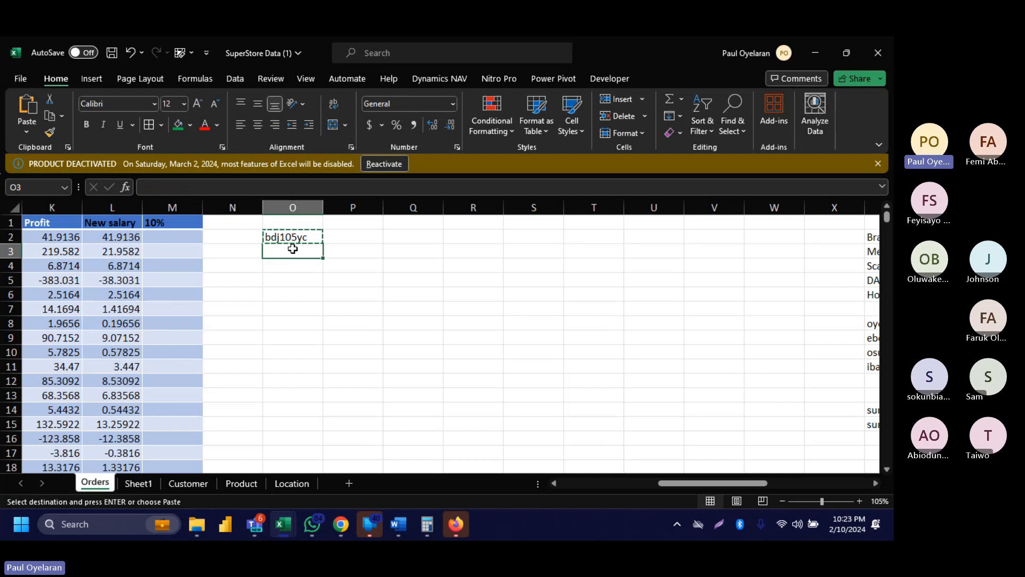
pyautogui.moveTo(293, 249); pyautogui.dragTo(292, 288)
pyautogui.hotkey('ctrl', 'v')
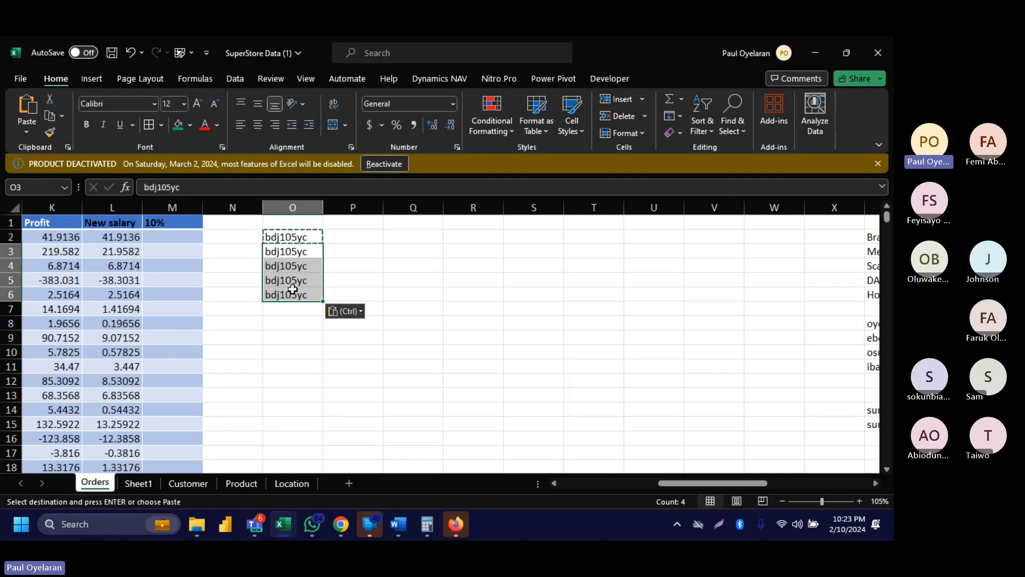
# Enter the ID Bdj111yc in O7 and fill it down to O10.
pyautogui.click(287, 305)
pyautogui.write('Bdj111')
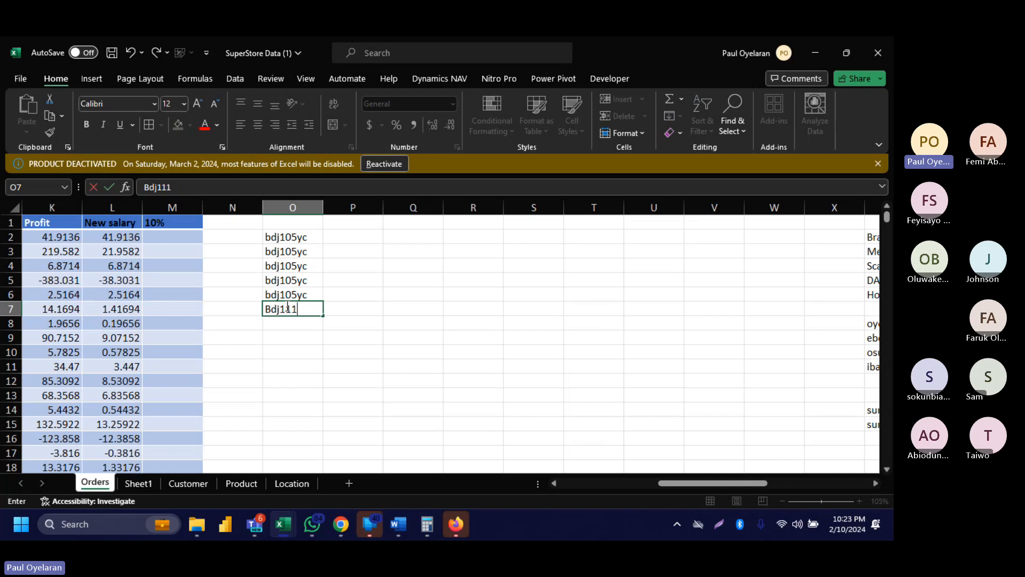
pyautogui.write('yc')
pyautogui.press('Return')
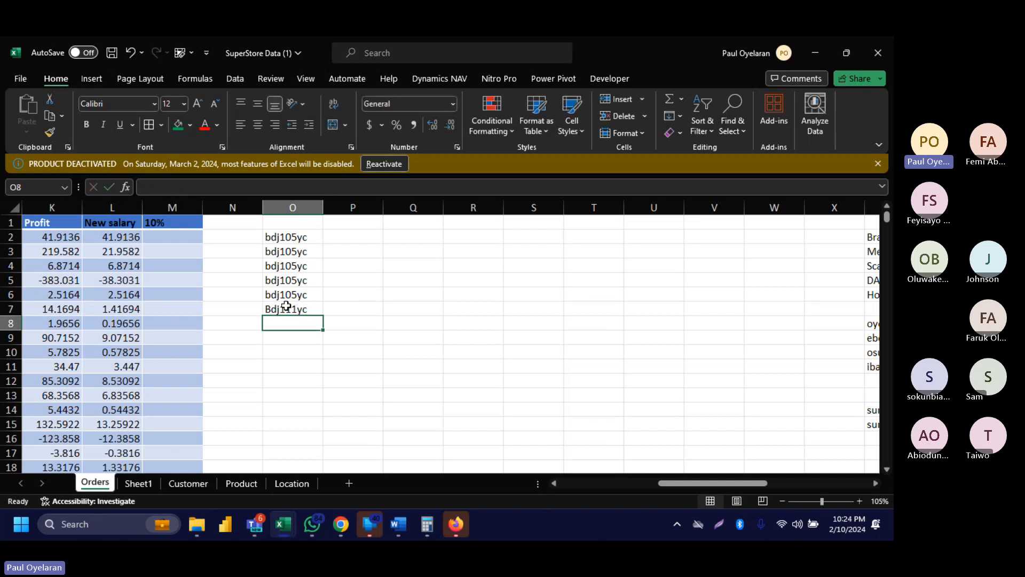
pyautogui.moveTo(313, 305); pyautogui.dragTo(299, 363)
pyautogui.click(305, 314)
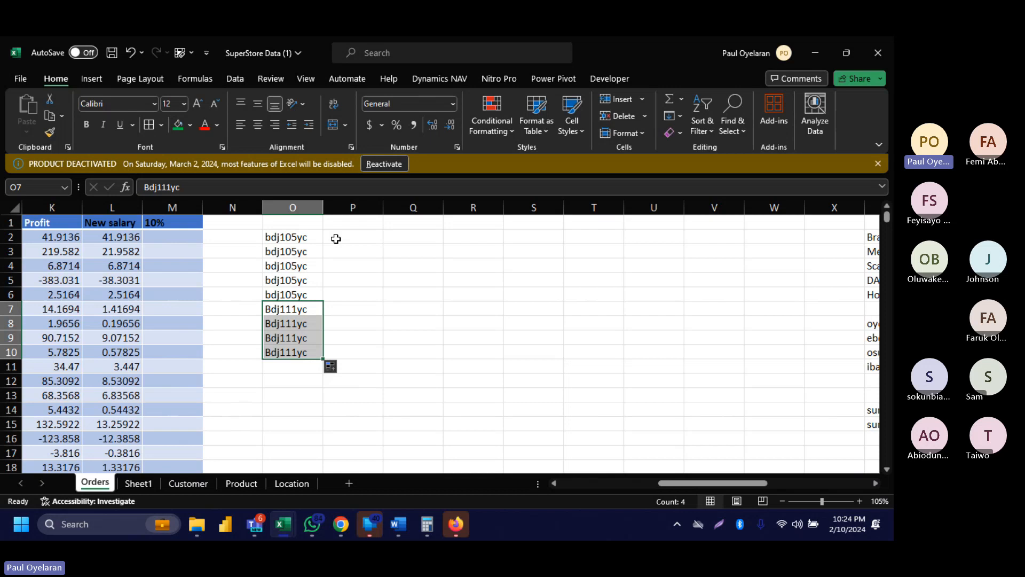
pyautogui.click(336, 238)
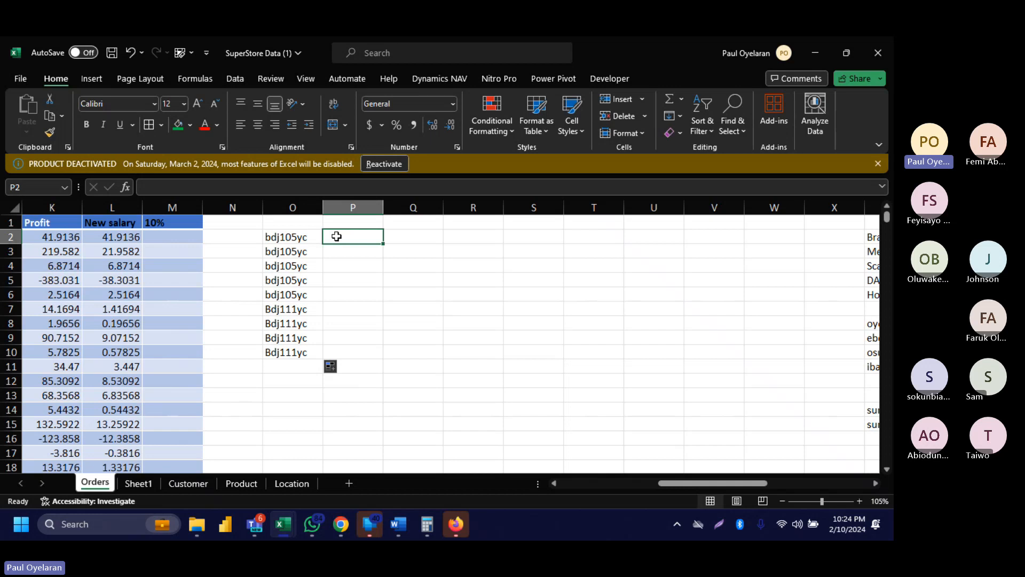
# Enter dates 1/3/2024, 3/3/2023 and 1/8/2022 in P2:P4, and shift two ID cells into O5:O6.
pyautogui.write('1/3/')
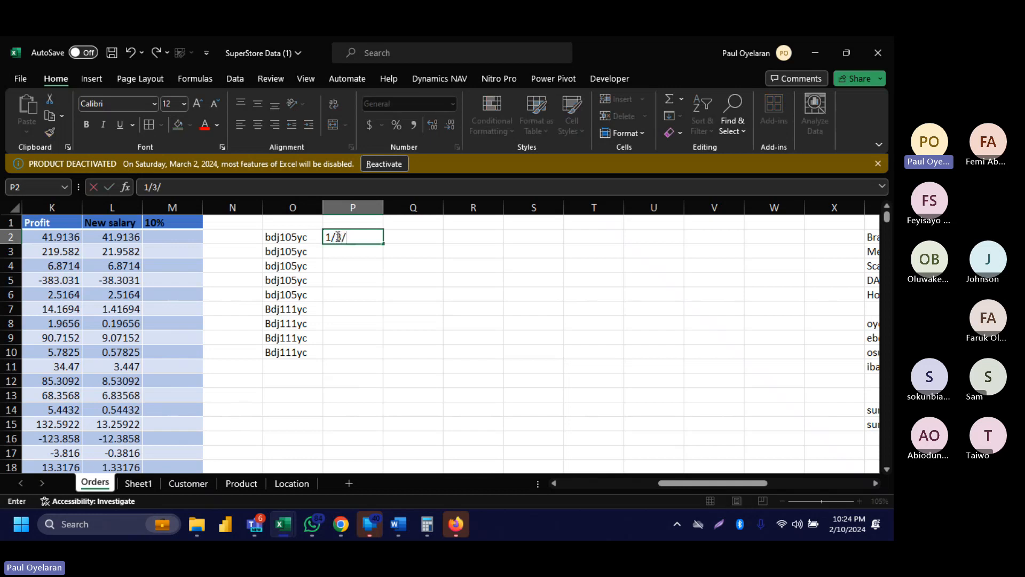
pyautogui.write('2024')
pyautogui.press('Return')
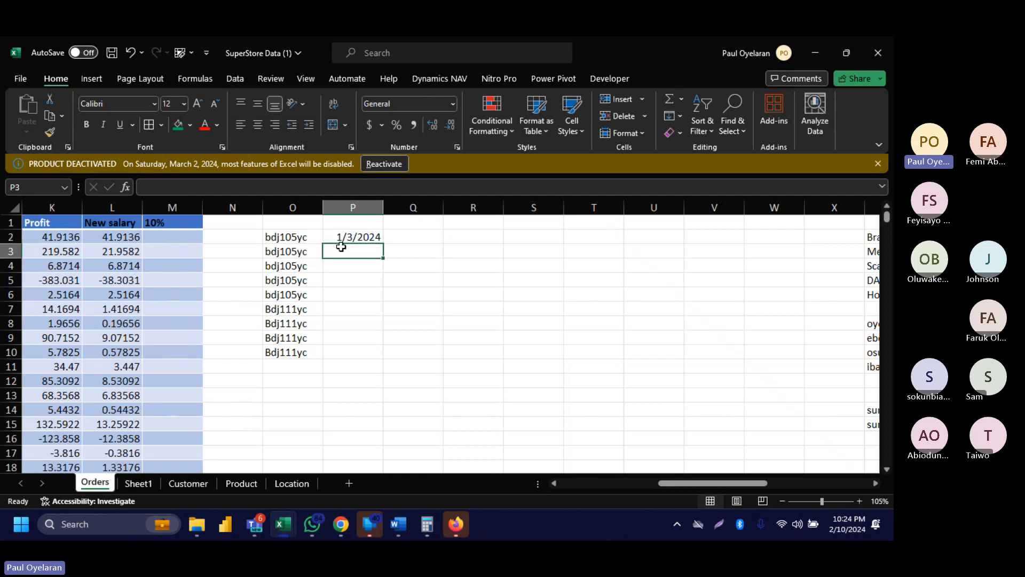
pyautogui.write('3')
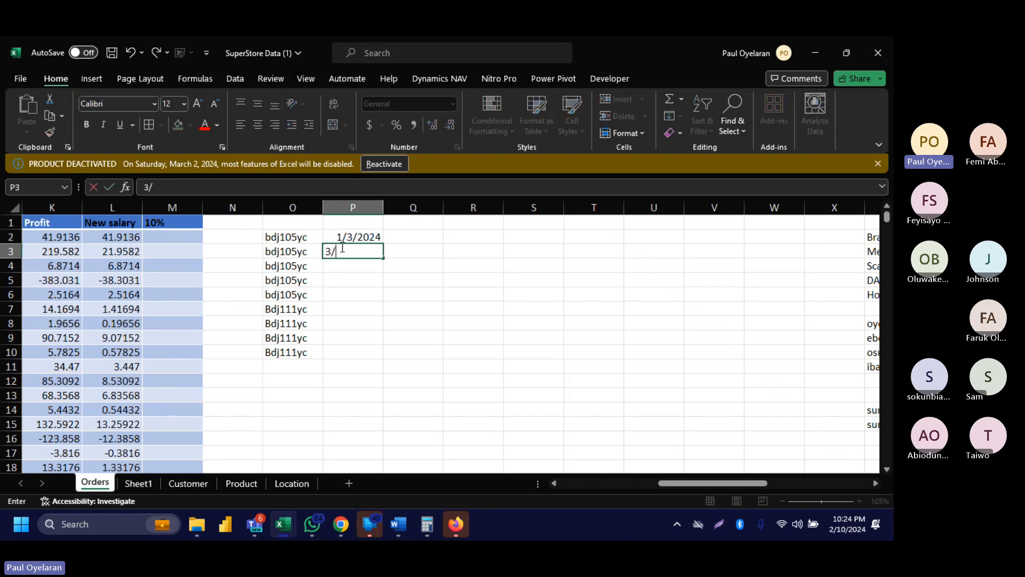
pyautogui.write('/3/2023')
pyautogui.press('Return')
pyautogui.write('\\')
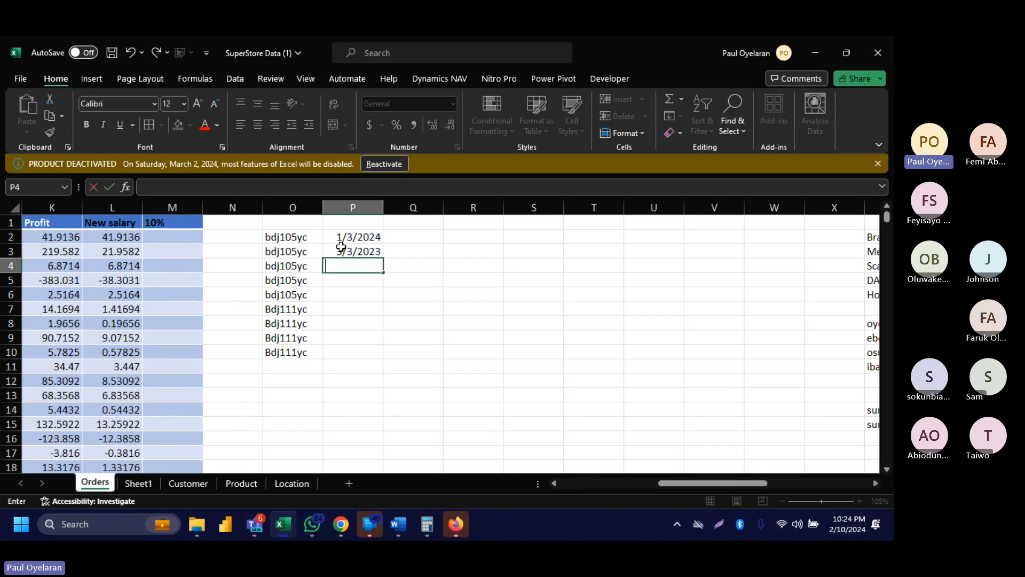
pyautogui.write('/')
pyautogui.press('BackSpace')
pyautogui.write('1/8/2022')
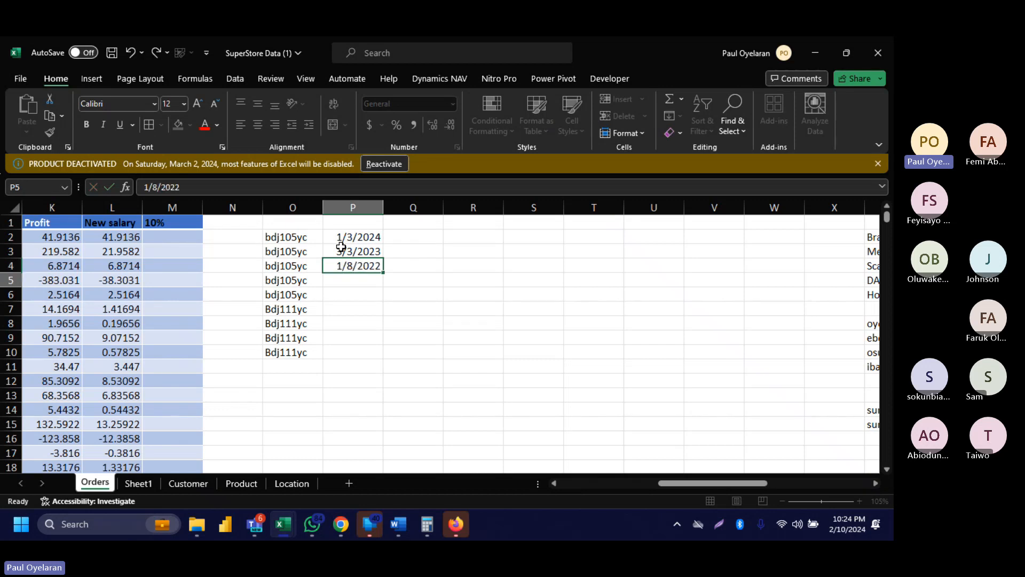
pyautogui.press('Return')
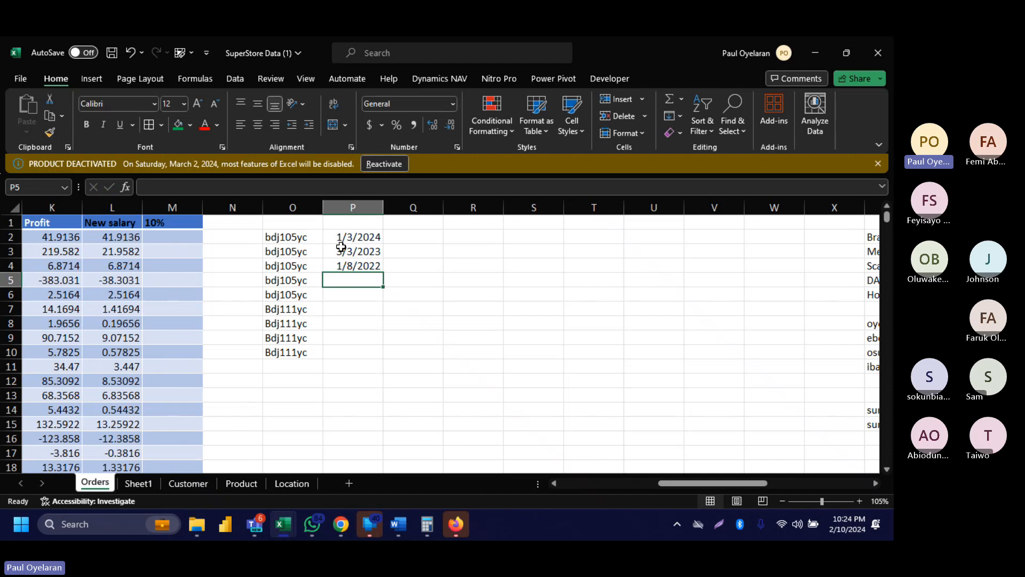
pyautogui.moveTo(293, 279)
pyautogui.mouseDown()
pyautogui.moveTo(295, 329)
pyautogui.moveTo(291, 277)
pyautogui.mouseUp()
pyautogui.press('Delete')
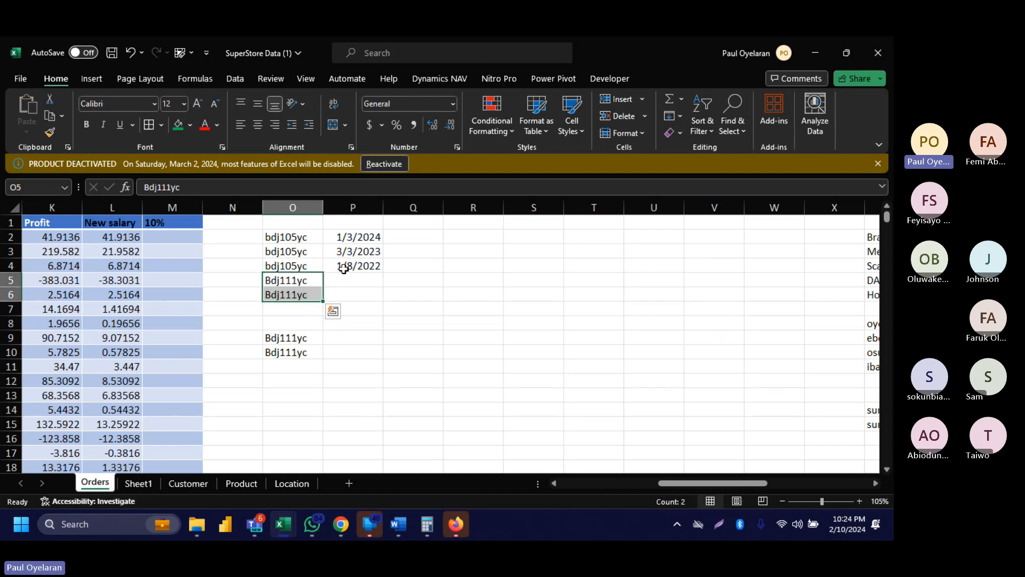
# Enter =TODAY() in both P5 and P6.
pyautogui.click(358, 277)
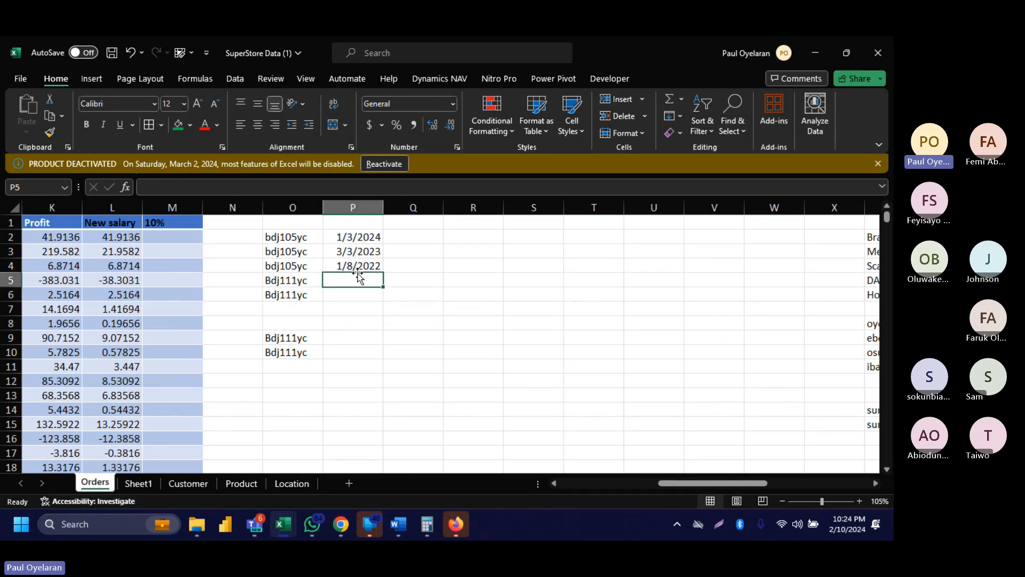
pyautogui.write('=today()')
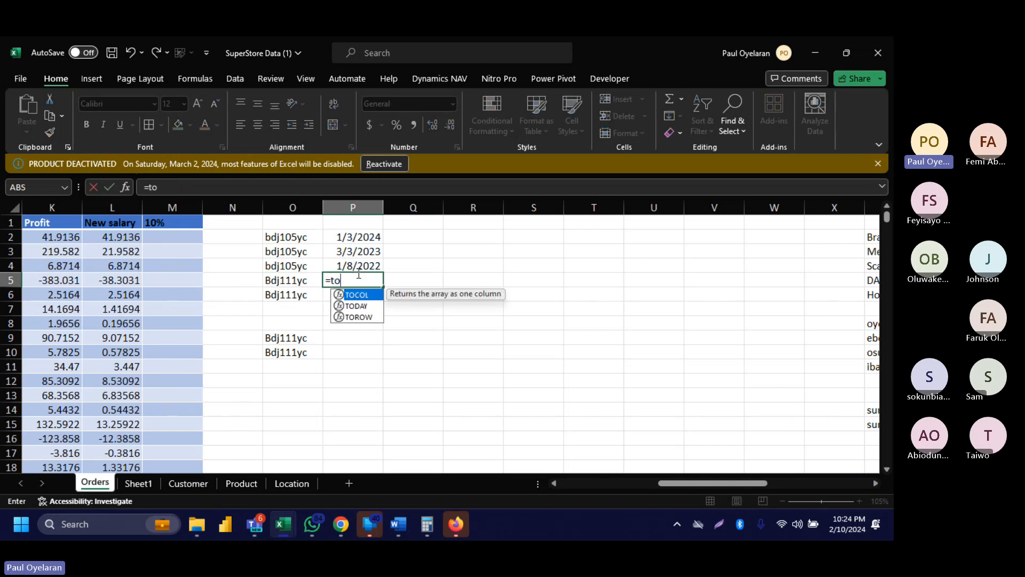
pyautogui.press('Return')
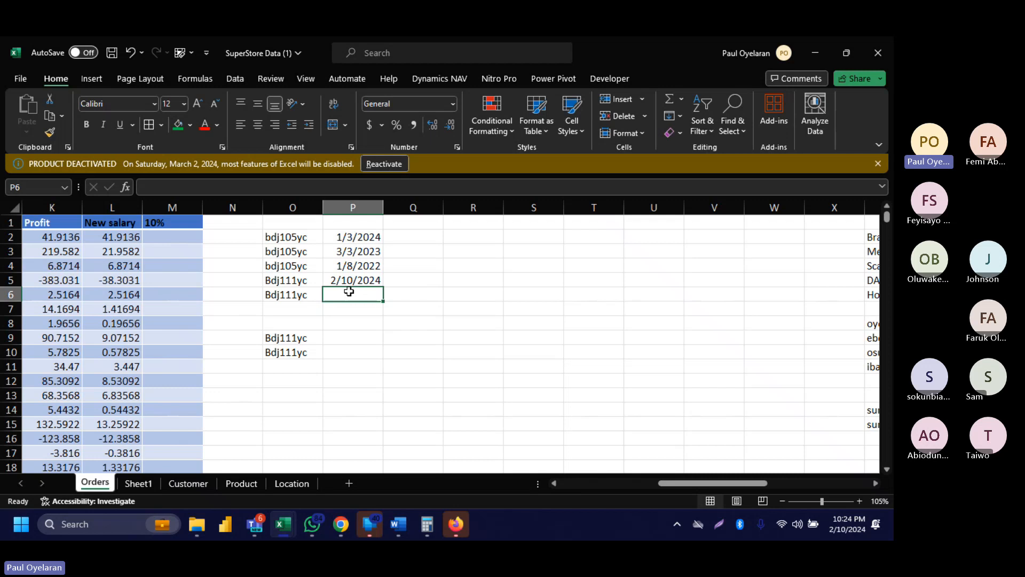
pyautogui.write('today')
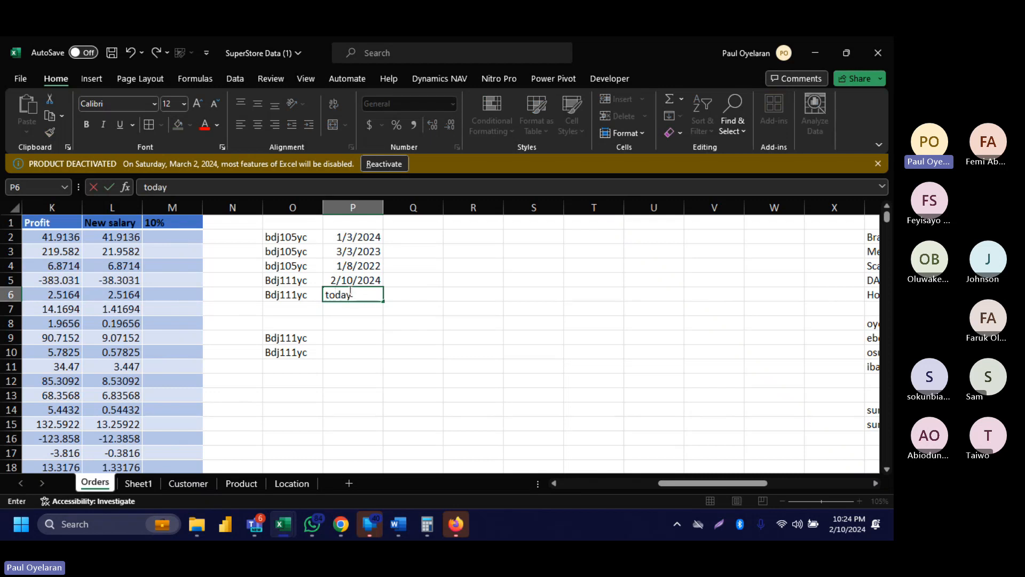
pyautogui.press('BackSpace')
pyautogui.press('BackSpace')
pyautogui.press('BackSpace')
pyautogui.press('BackSpace')
pyautogui.press('BackSpace')
pyautogui.write('=tod')
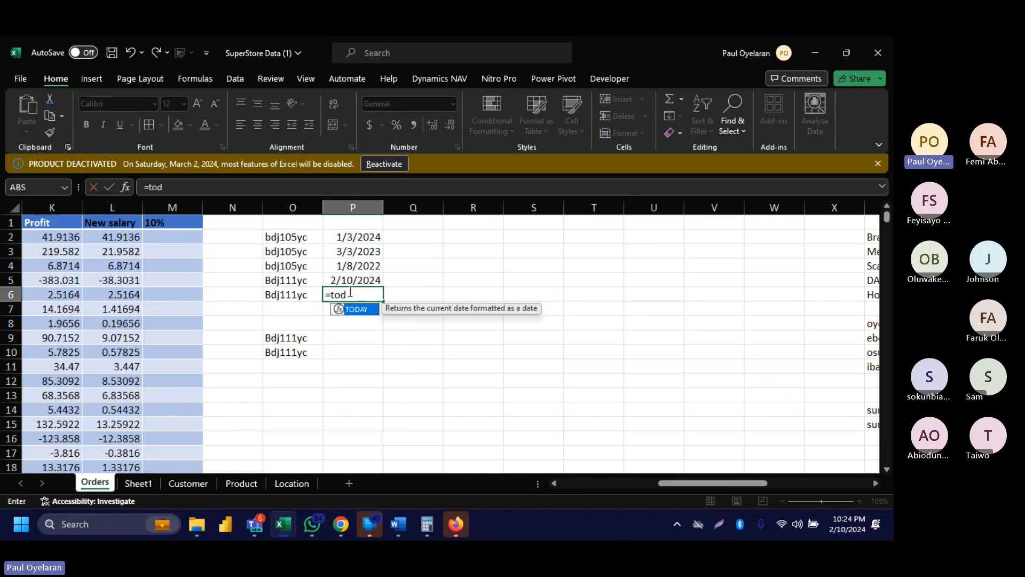
pyautogui.press('Tab')
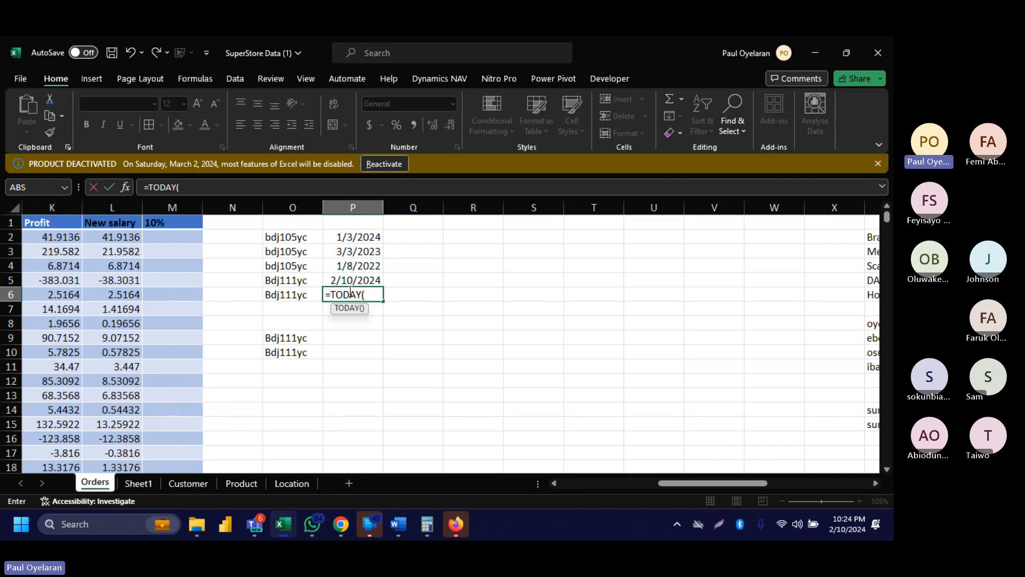
pyautogui.press('Return')
# Edit P6's TODAY formula to subtract days so it shows 1/21/2024.
pyautogui.click(349, 291)
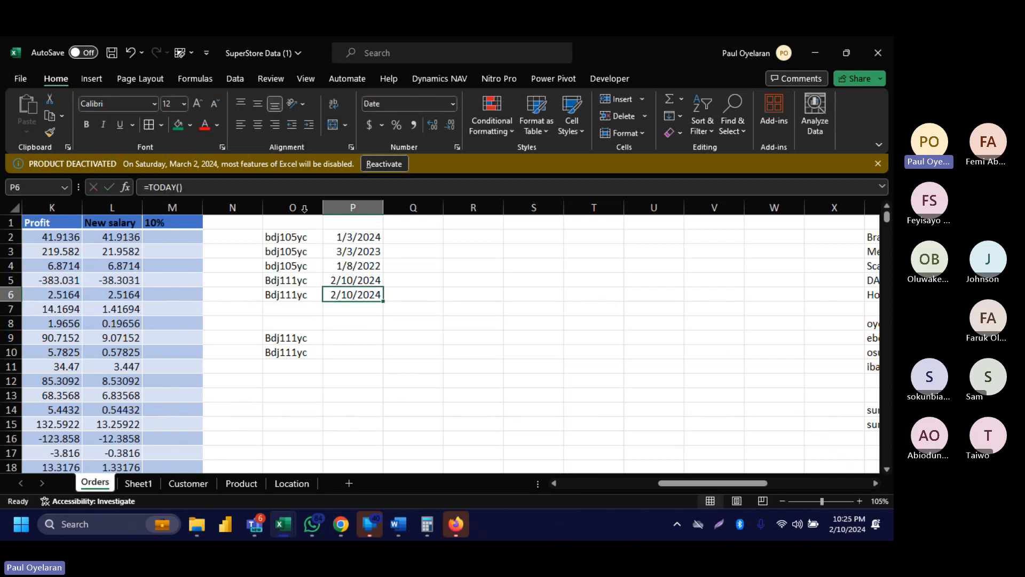
pyautogui.click(273, 189)
pyautogui.write('1')
pyautogui.press('BackSpace')
pyautogui.write('20')
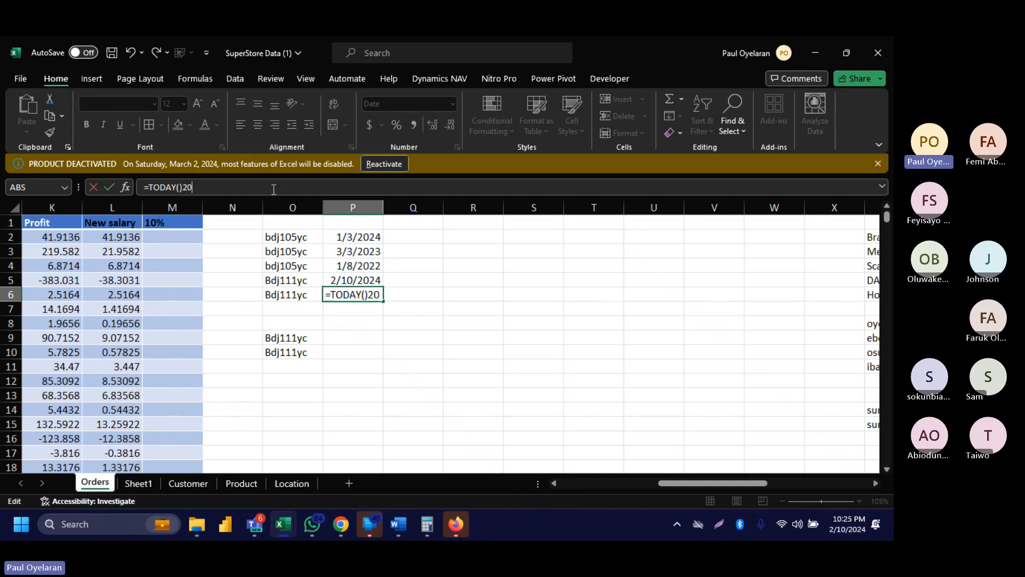
pyautogui.press('Return')
pyautogui.press('Return')
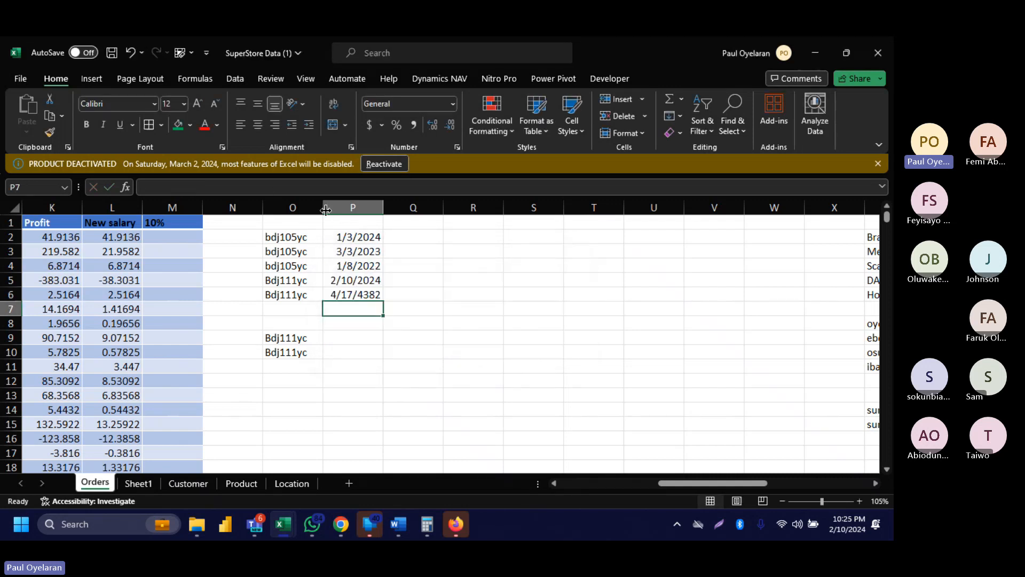
pyautogui.press('Up')
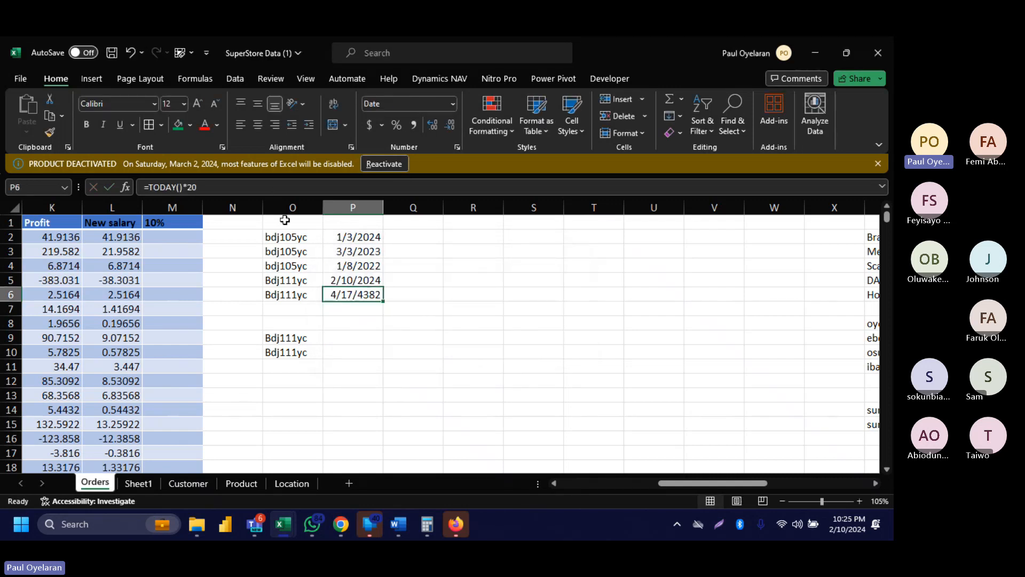
pyautogui.click(226, 187)
pyautogui.press('BackSpace')
pyautogui.press('BackSpace')
pyautogui.press('BackSpace')
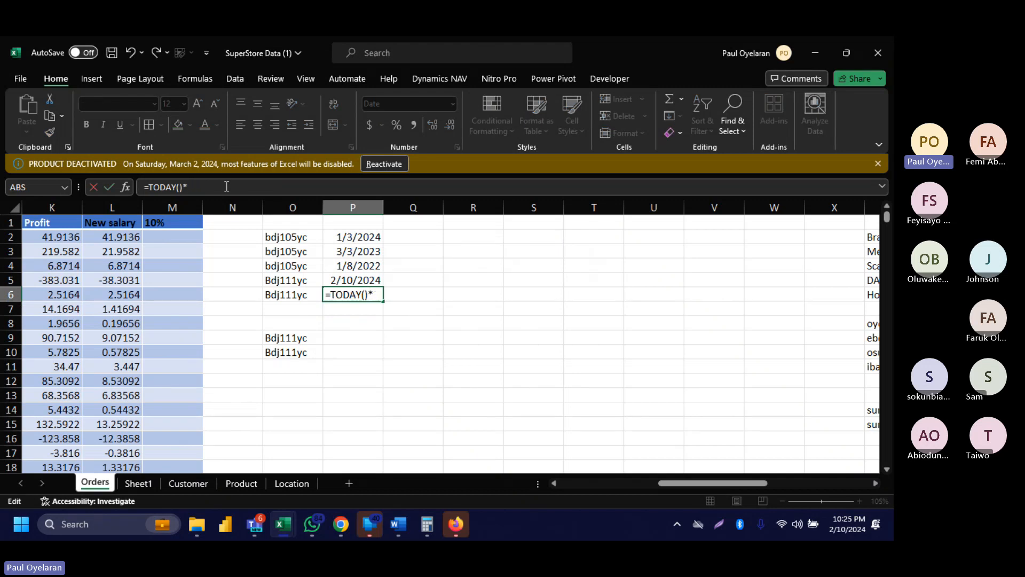
pyautogui.write('-2')
pyautogui.press('Return')
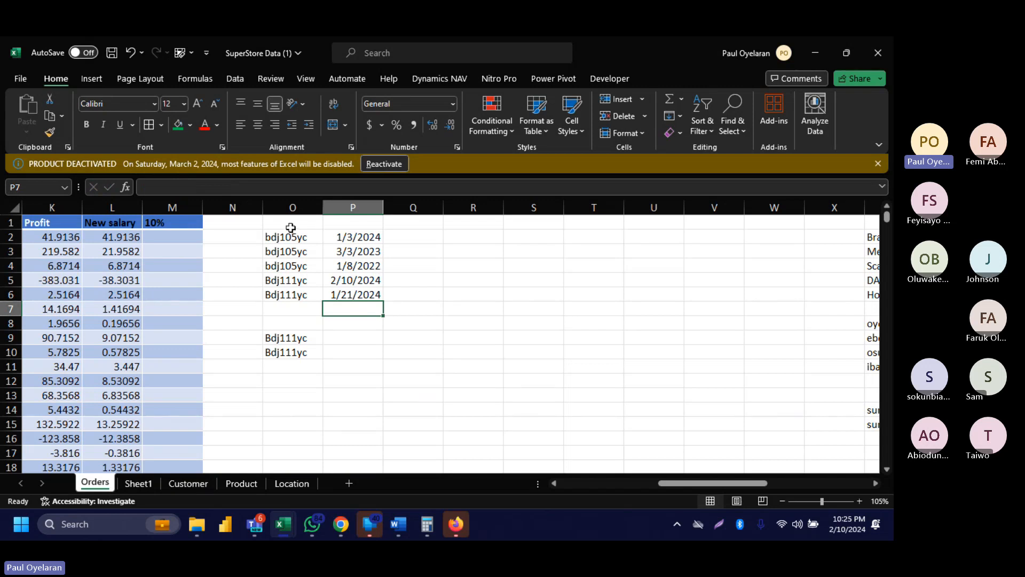
# Copy bdj105yc from O2 into O9, replacing Bdj111yc.
pyautogui.click(274, 338)
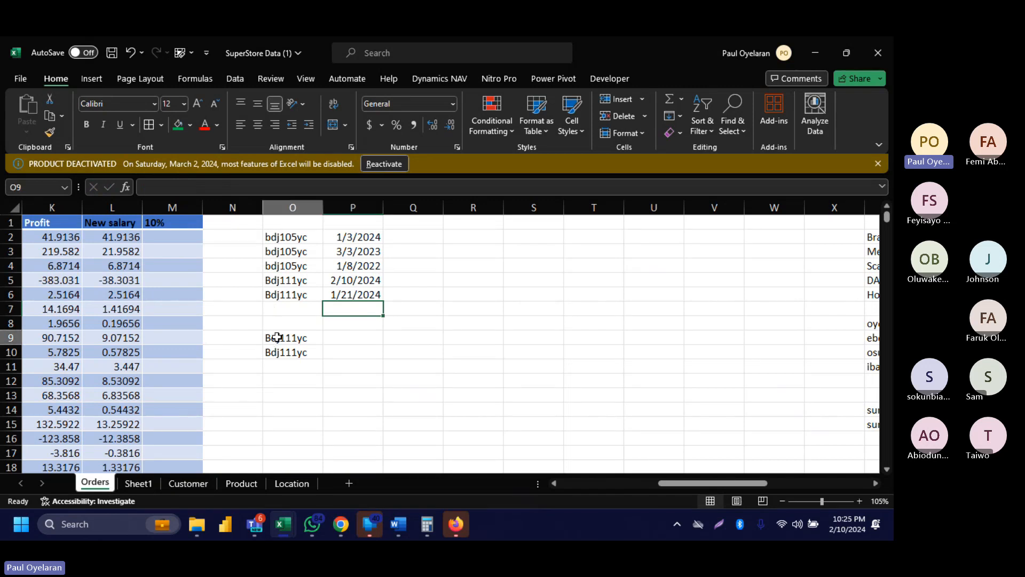
pyautogui.click(288, 238)
pyautogui.hotkey('ctrl', 'c')
pyautogui.click(295, 337)
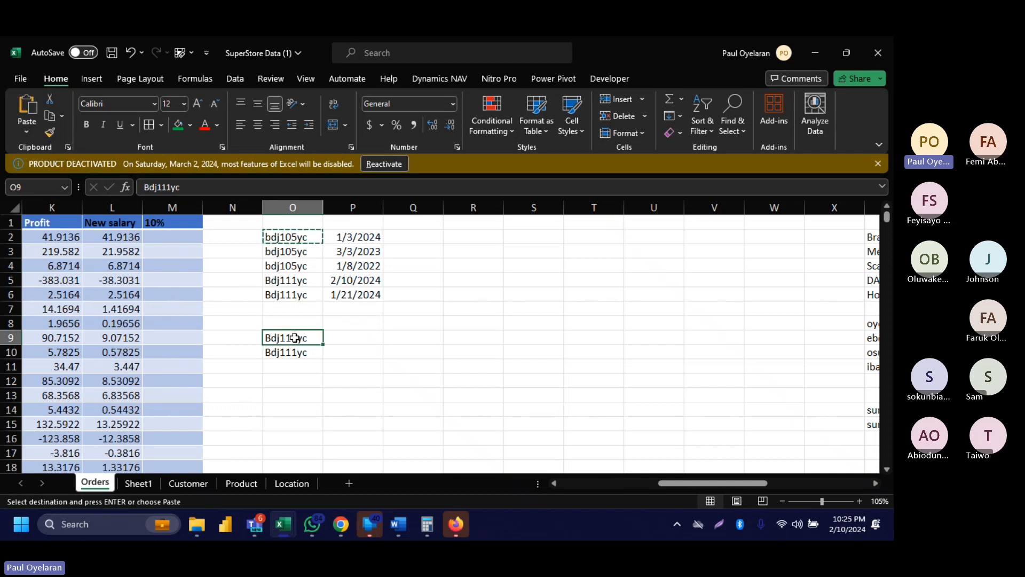
pyautogui.hotkey('ctrl', 'v')
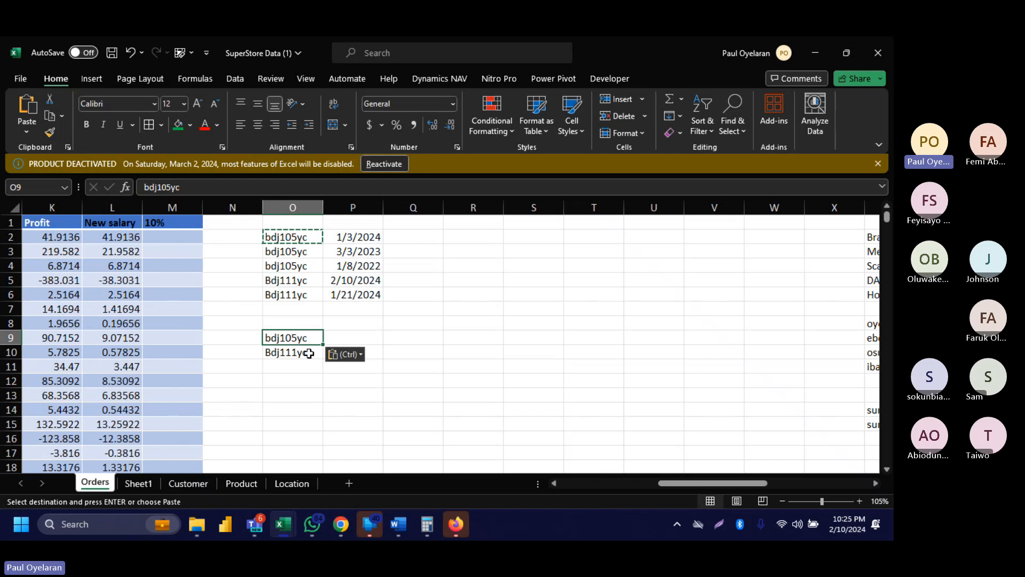
# Begin a MAXIFS formula in P9.
pyautogui.click(349, 332)
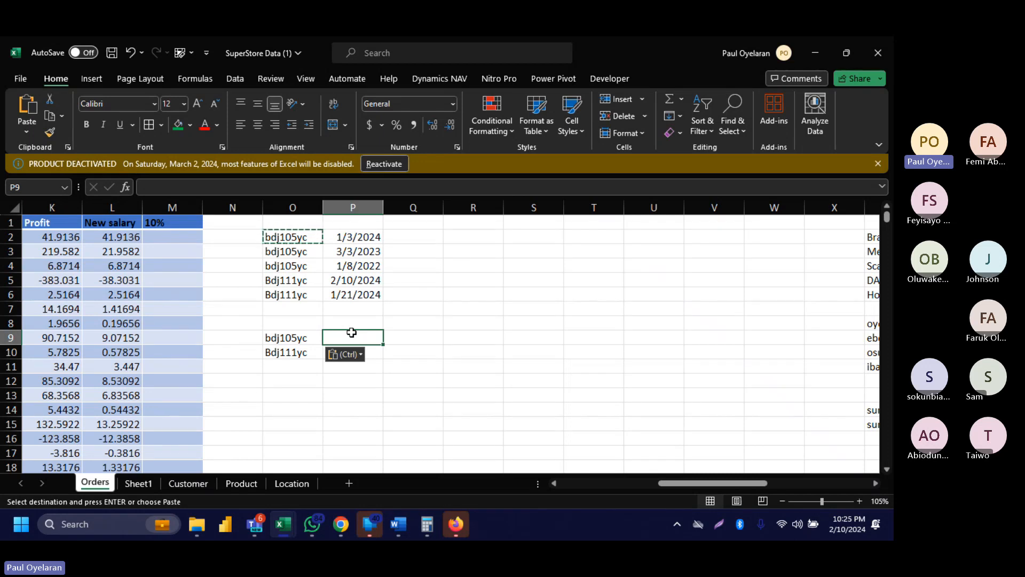
pyautogui.write('=maxifs')
pyautogui.press('Tab')
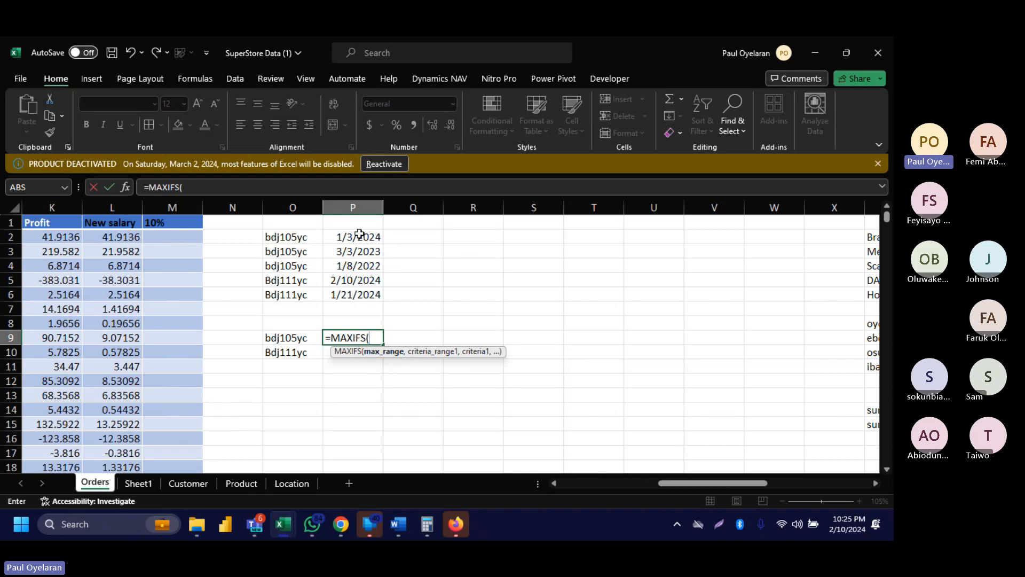
# Complete =MAXIFS(P2:P6,O2:O6,O9) in P9 to return the ID's latest date.
pyautogui.moveTo(356, 237); pyautogui.dragTo(355, 294)
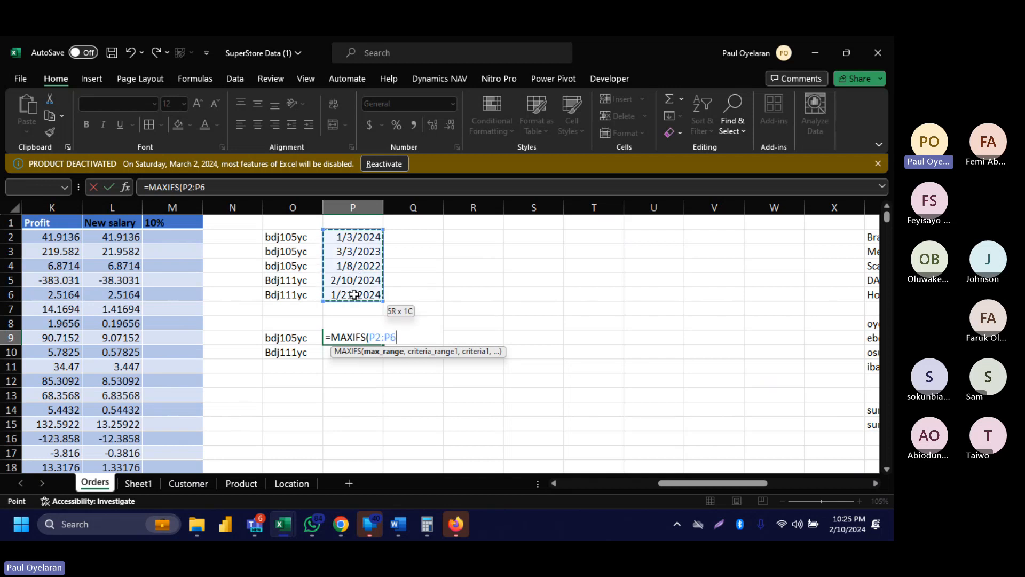
pyautogui.write(',')
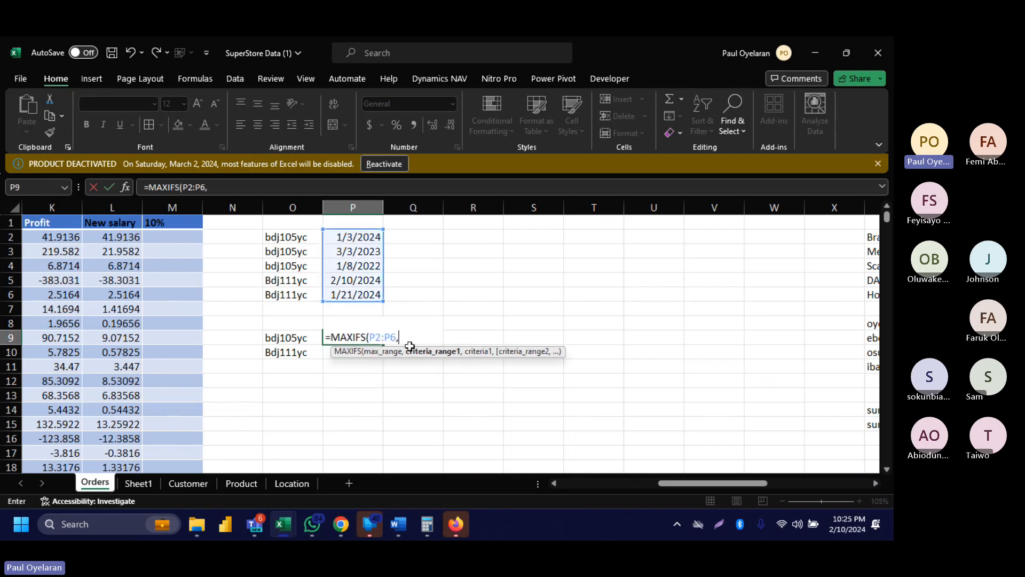
pyautogui.moveTo(279, 235); pyautogui.dragTo(291, 297)
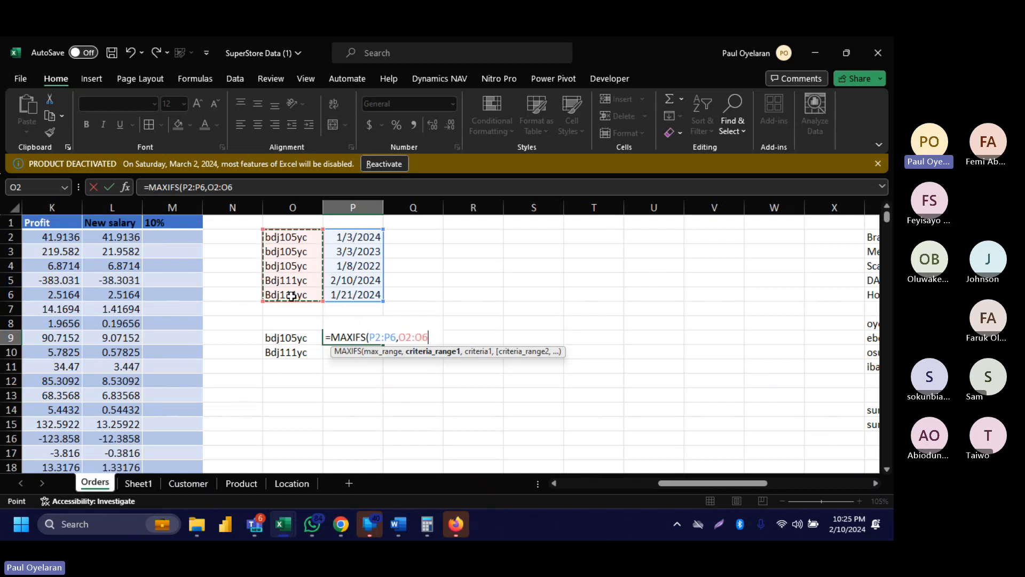
pyautogui.write(',')
pyautogui.click(288, 335)
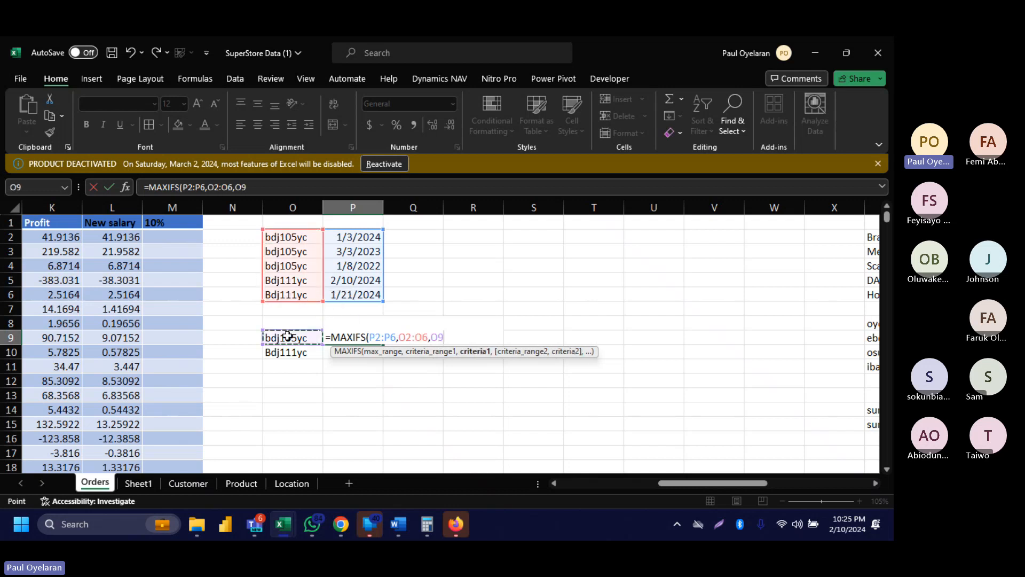
pyautogui.press('Return')
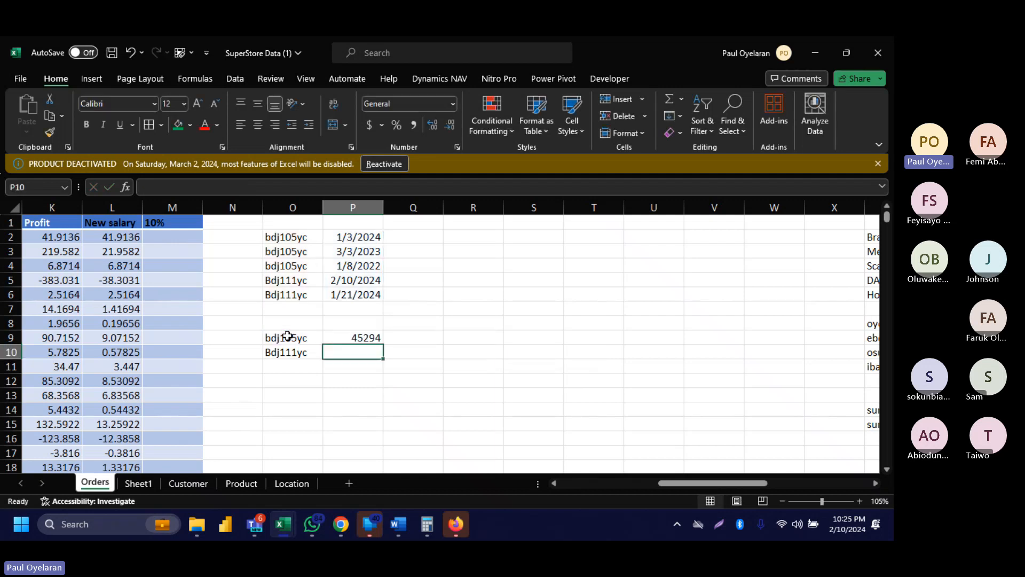
# Lock the criteria range as $O$2:$O$6 and fill the MAXIFS formula down to P10.
pyautogui.click(376, 340)
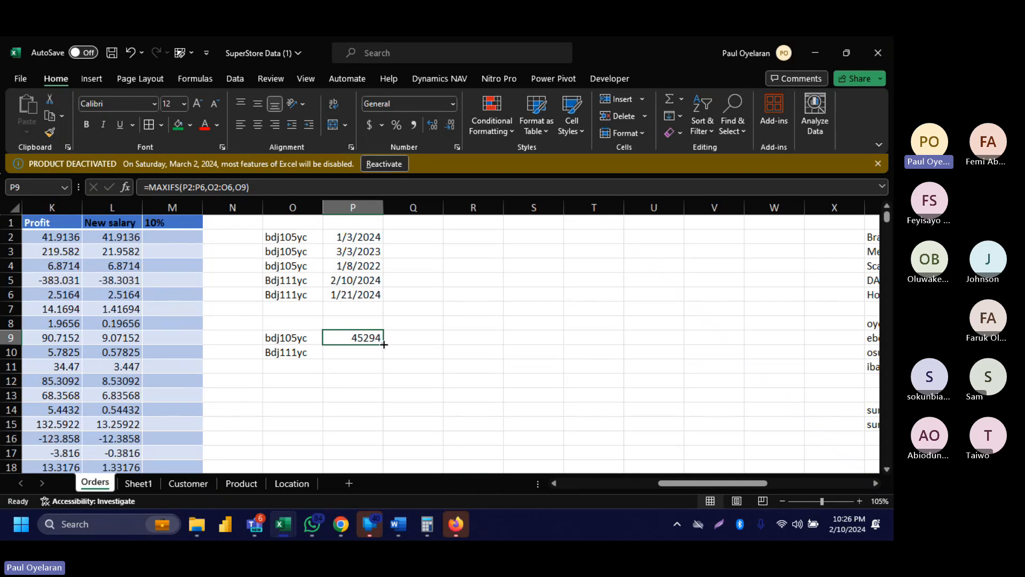
pyautogui.moveTo(382, 344); pyautogui.dragTo(384, 344)
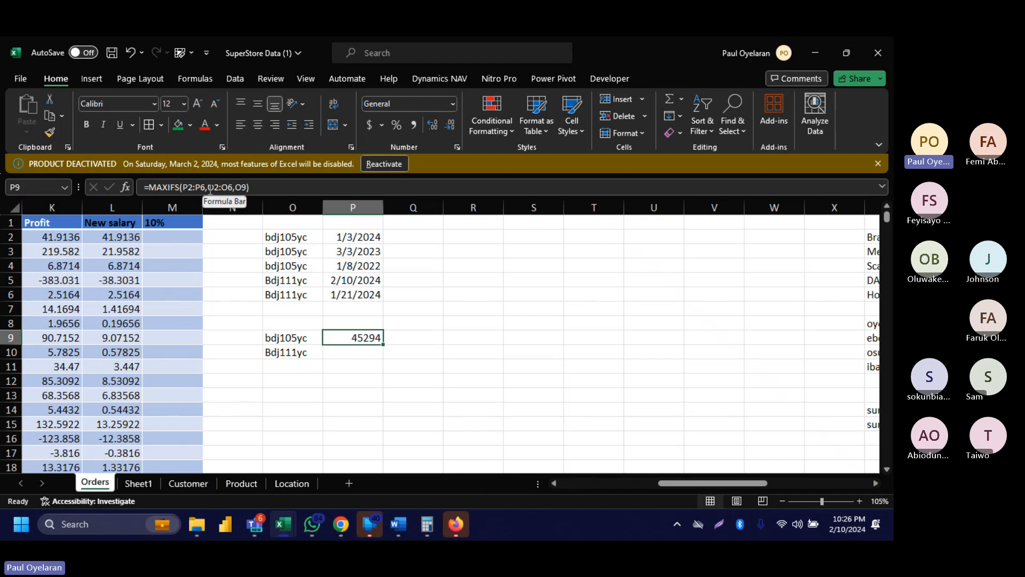
pyautogui.moveTo(208, 187); pyautogui.dragTo(233, 184)
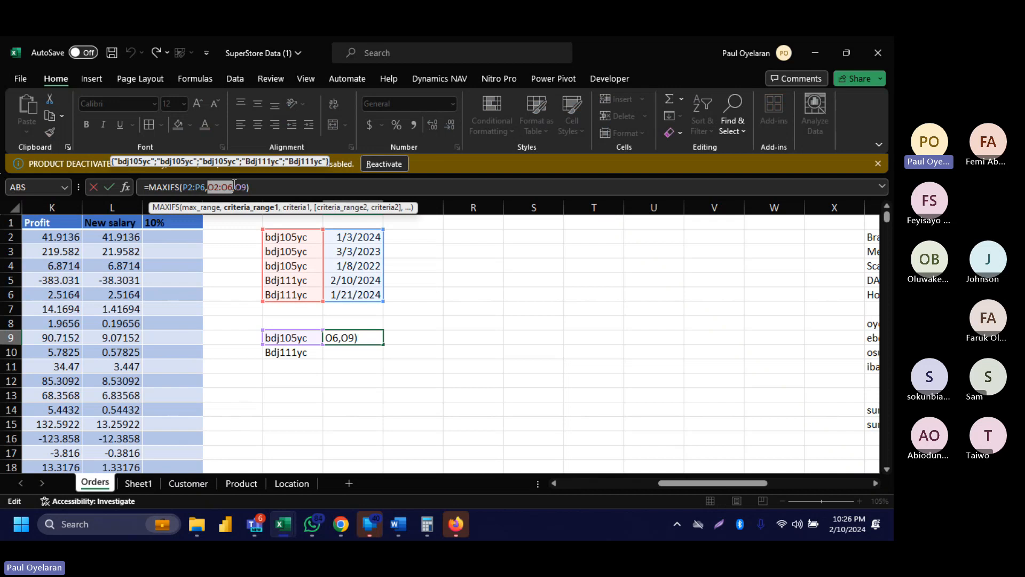
pyautogui.press('Return')
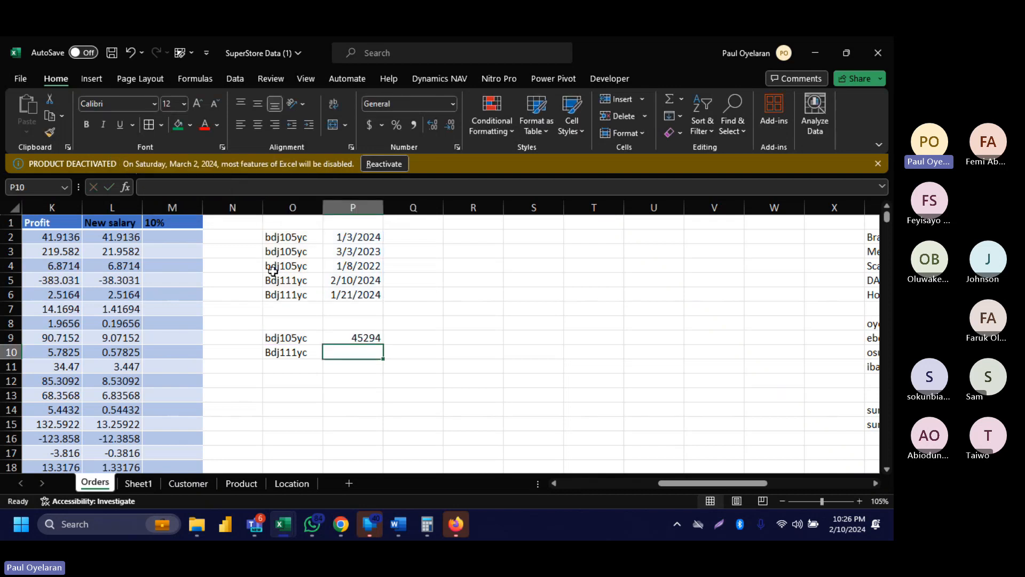
pyautogui.click(355, 336)
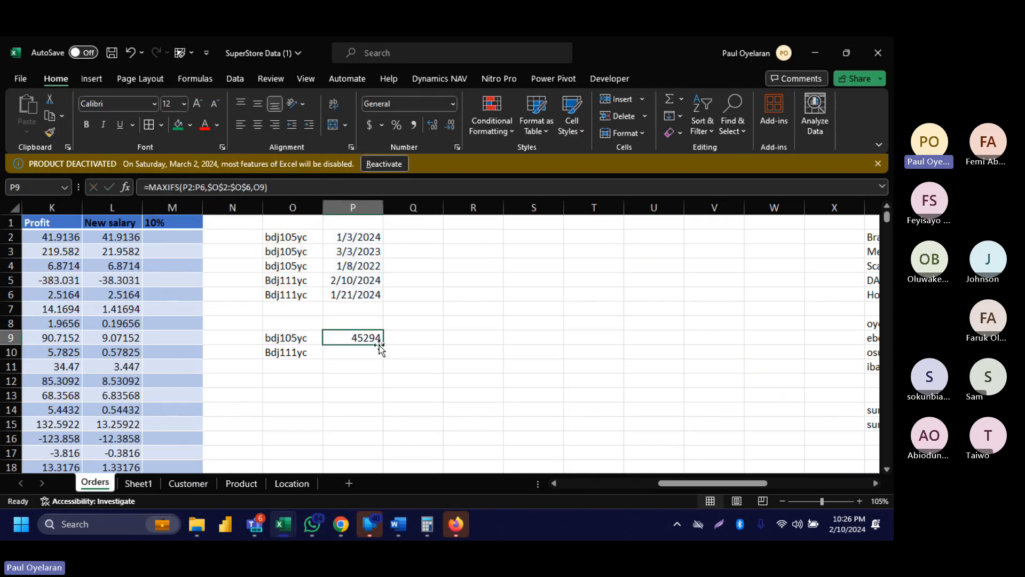
pyautogui.moveTo(379, 347); pyautogui.dragTo(379, 356)
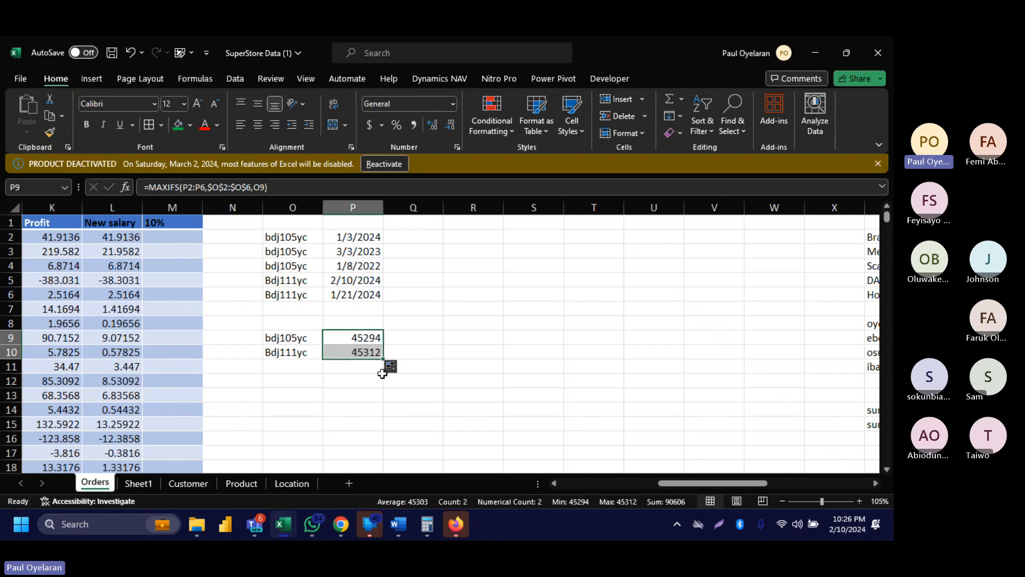
# Format the MAXIFS results in P9:P10 as Short Date.
pyautogui.click(454, 104)
pyautogui.click(423, 258)
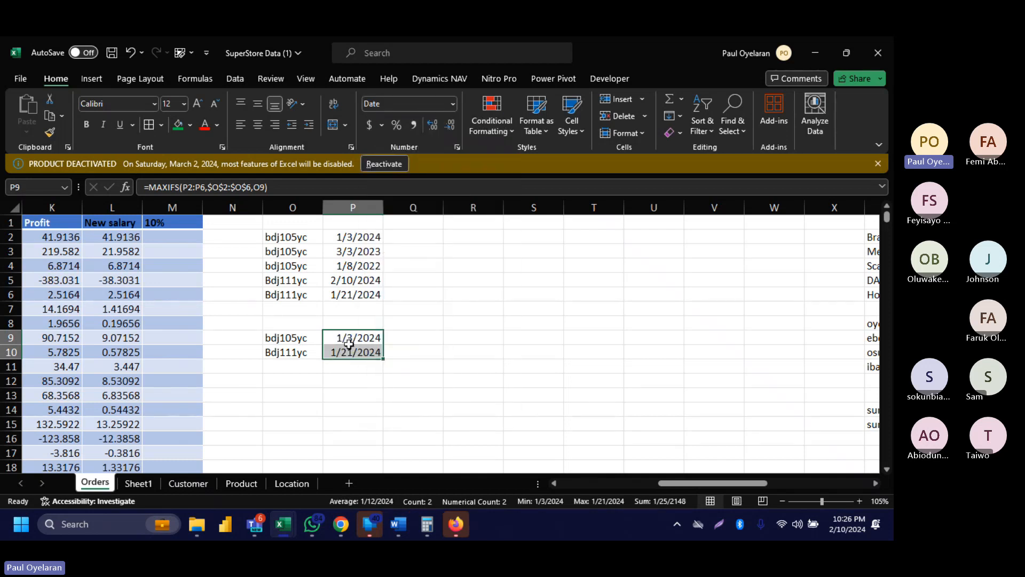
pyautogui.click(394, 335)
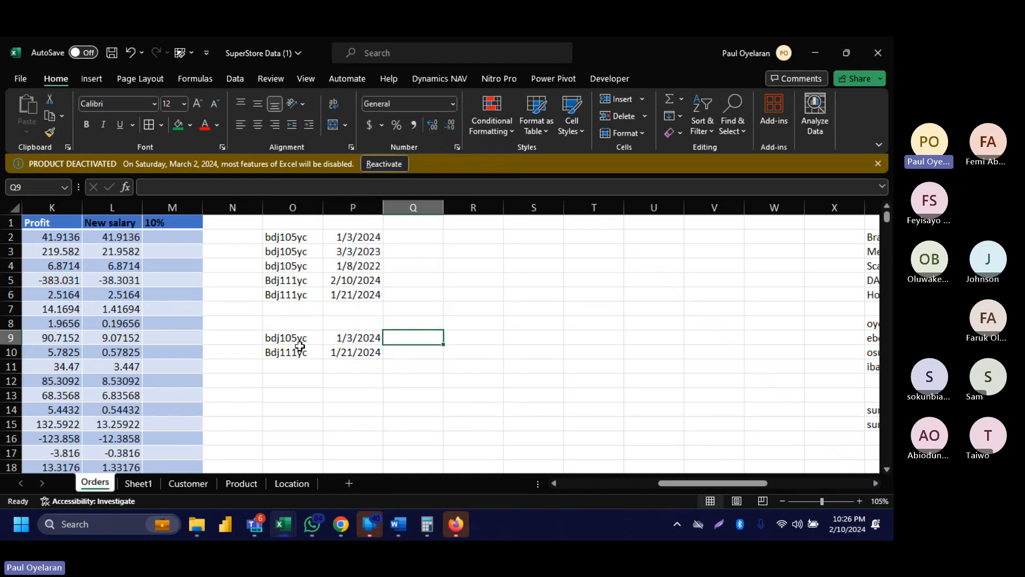
pyautogui.moveTo(359, 336)
pyautogui.mouseDown()
pyautogui.moveTo(392, 333)
pyautogui.moveTo(342, 336)
pyautogui.mouseUp()
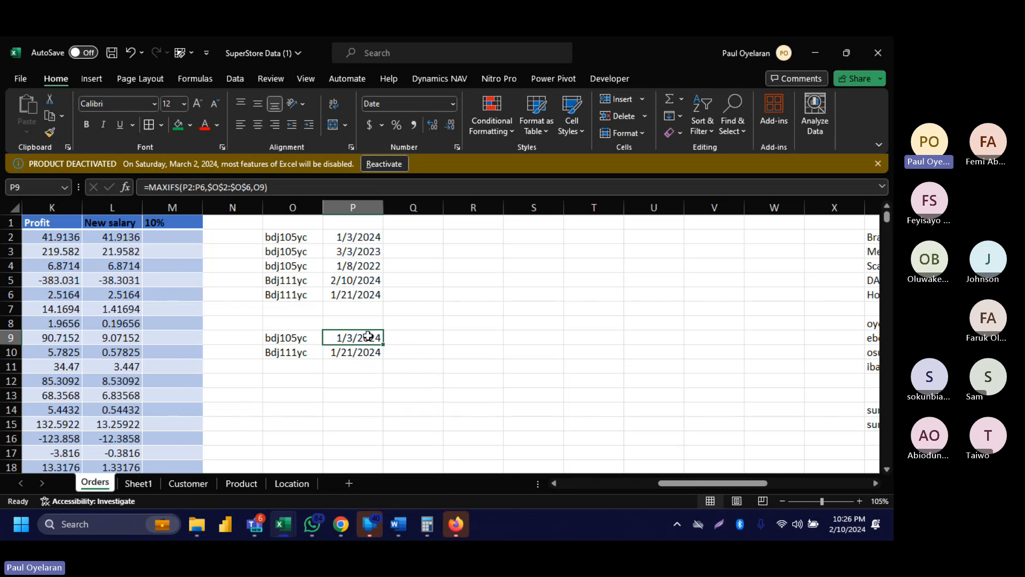
# Change P2's date to 1/3/2022, which updates P9 to 3/3/2023.
pyautogui.click(377, 237)
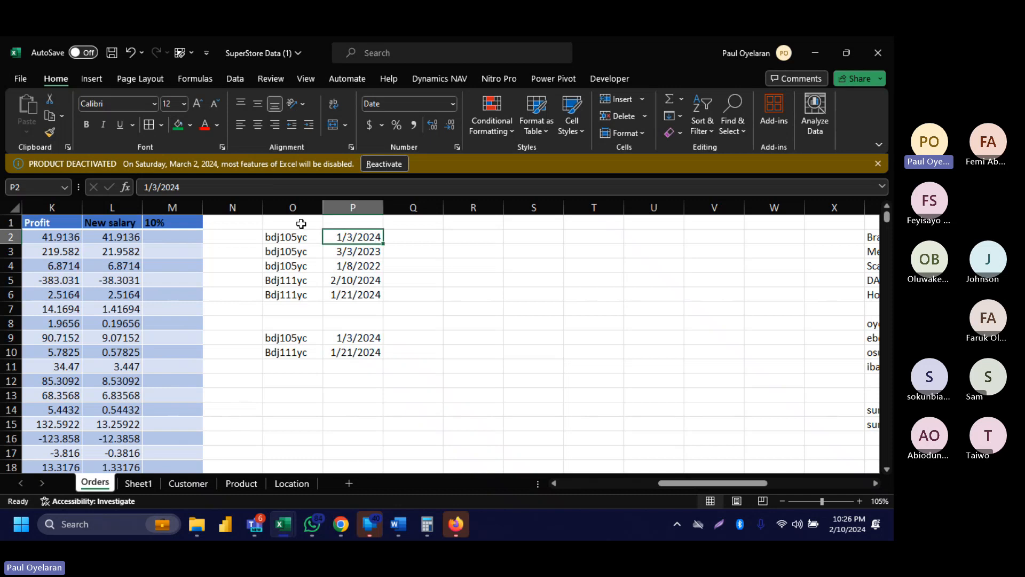
pyautogui.click(238, 192)
pyautogui.press('BackSpace')
pyautogui.write('2')
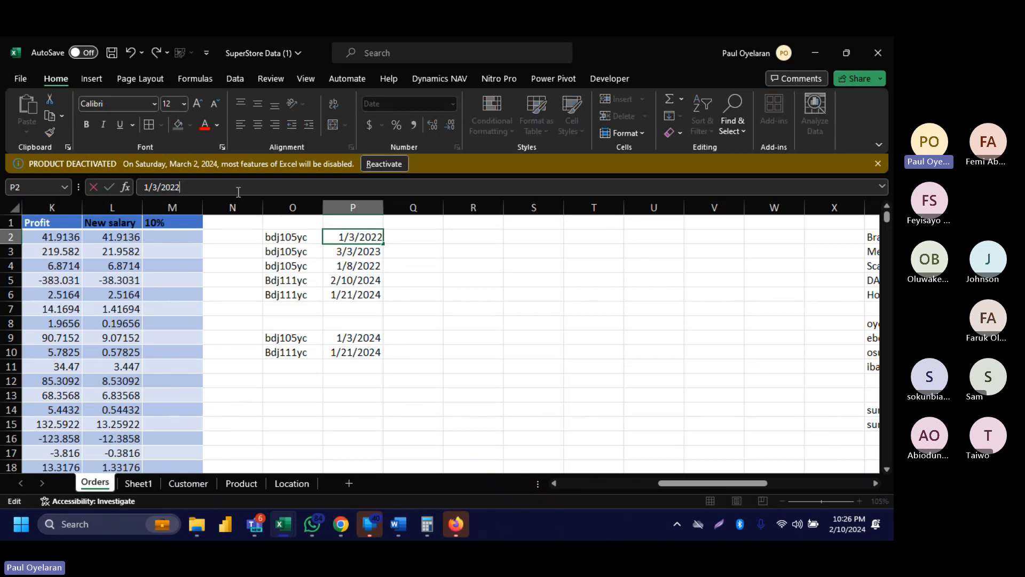
pyautogui.press('Return')
pyautogui.moveTo(371, 343); pyautogui.dragTo(373, 254)
pyautogui.click(372, 254)
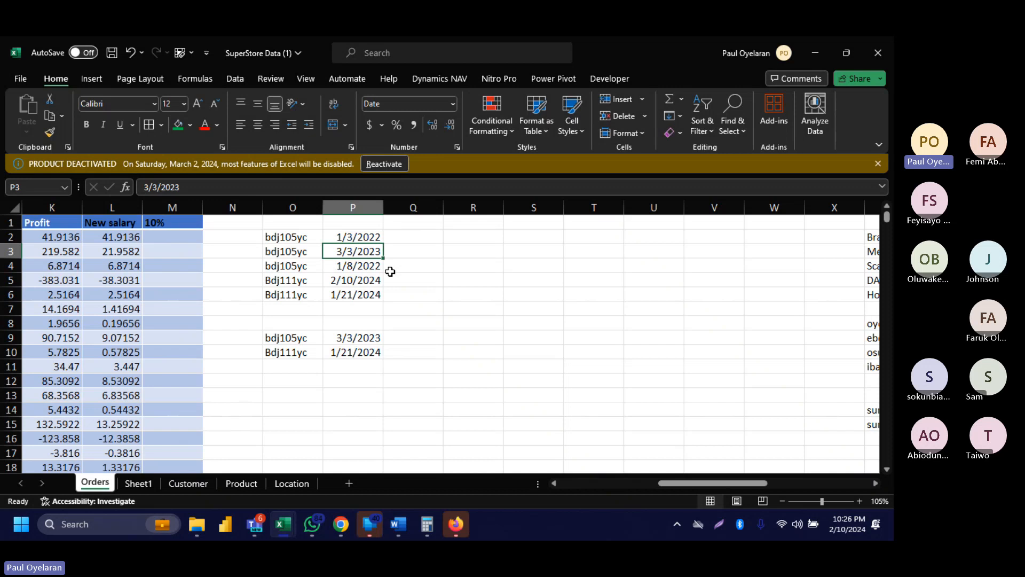
# Add the headings Maxif in P8 and minifs in Q8.
pyautogui.click(359, 320)
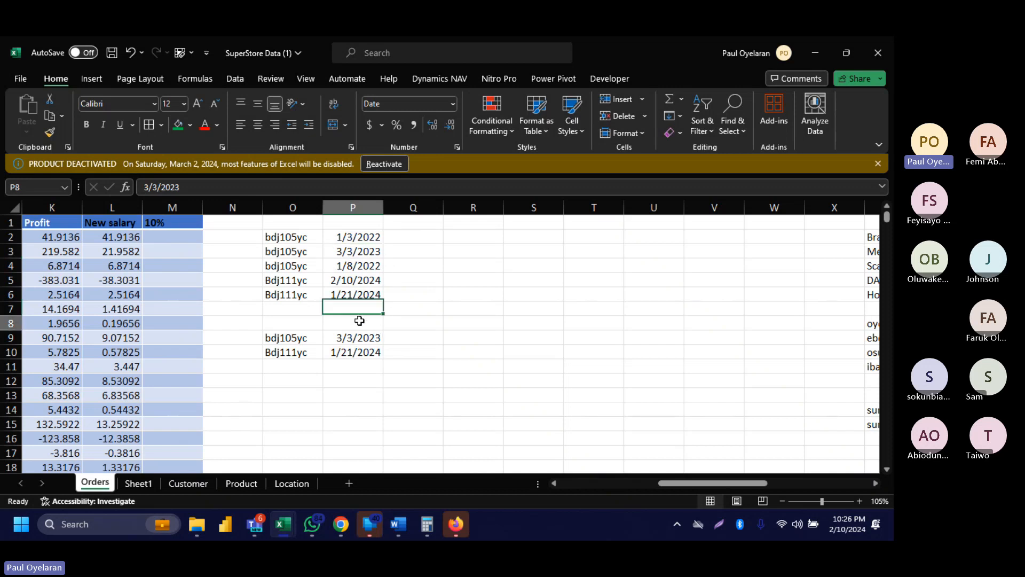
pyautogui.write('Maxif')
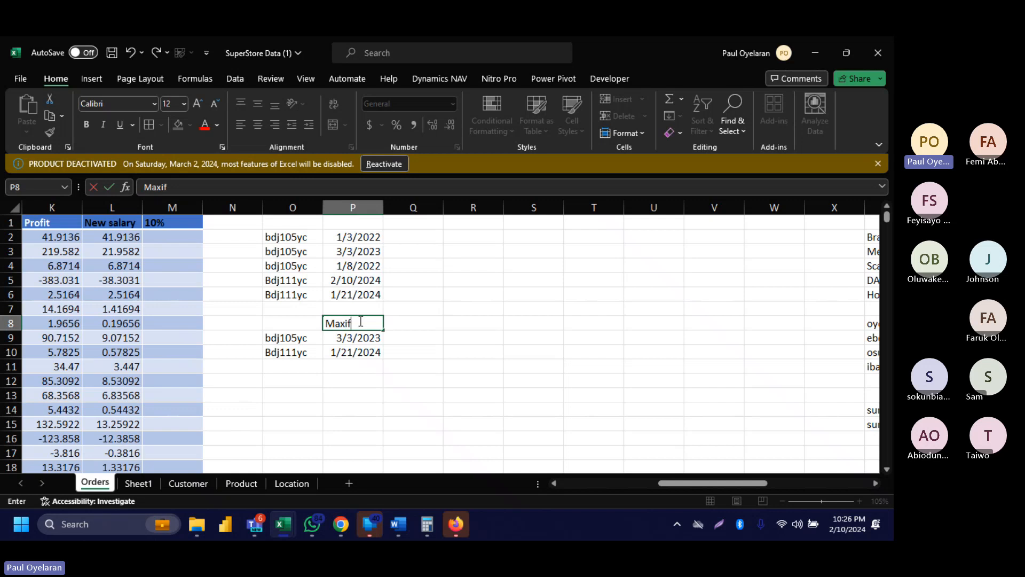
pyautogui.press('Tab')
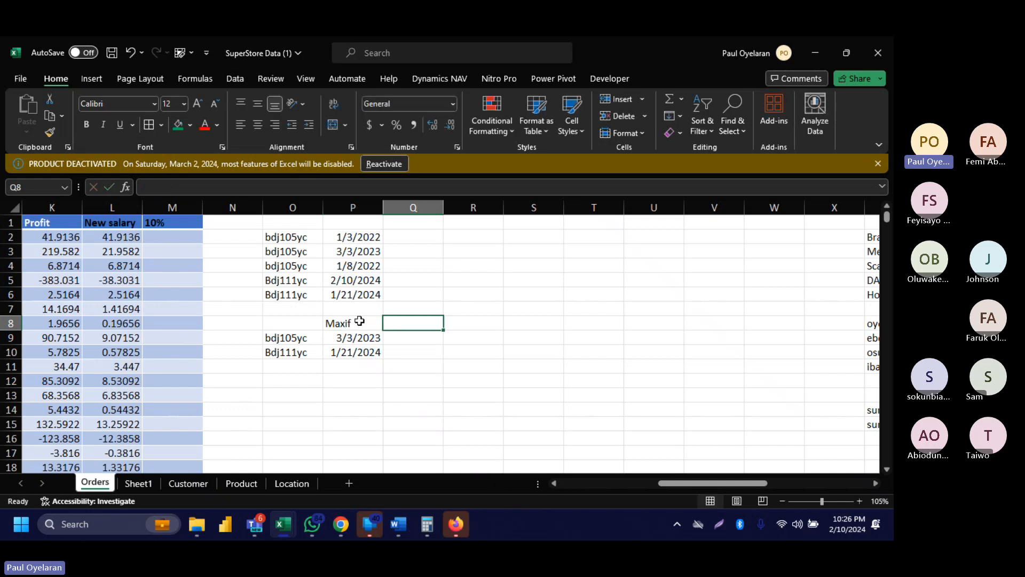
pyautogui.write('ma')
pyautogui.write('in')
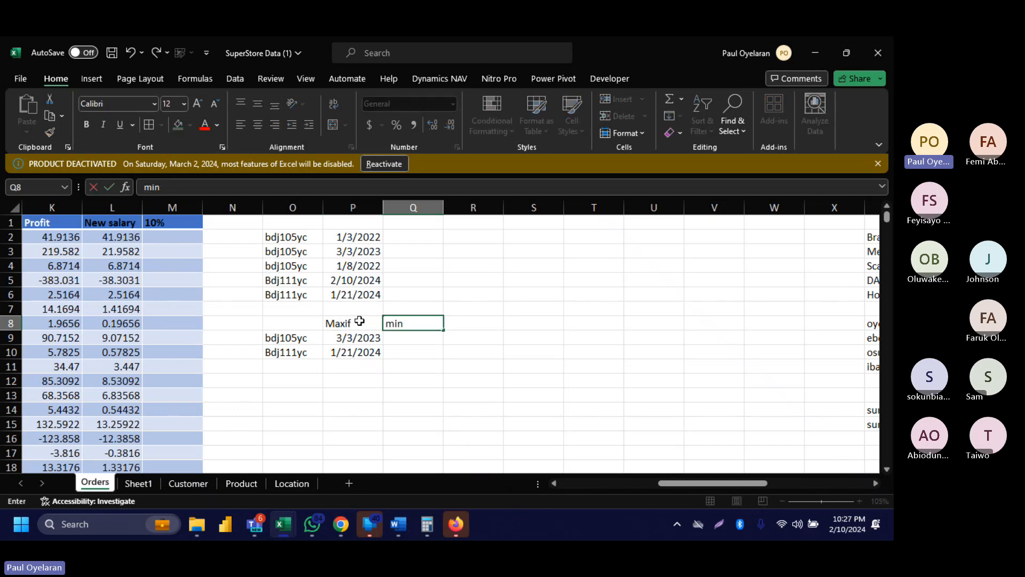
pyautogui.write('fs')
pyautogui.press('Return')
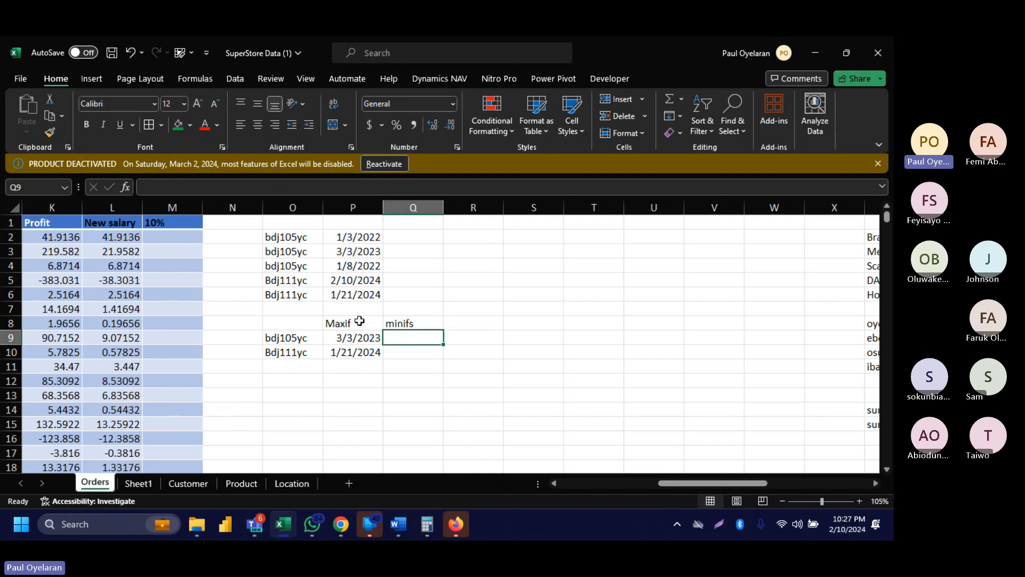
# Enter =MINIFS(P2:P6,O2:O6,O9) in Q9 to return the ID's earliest date.
pyautogui.write('=mi')
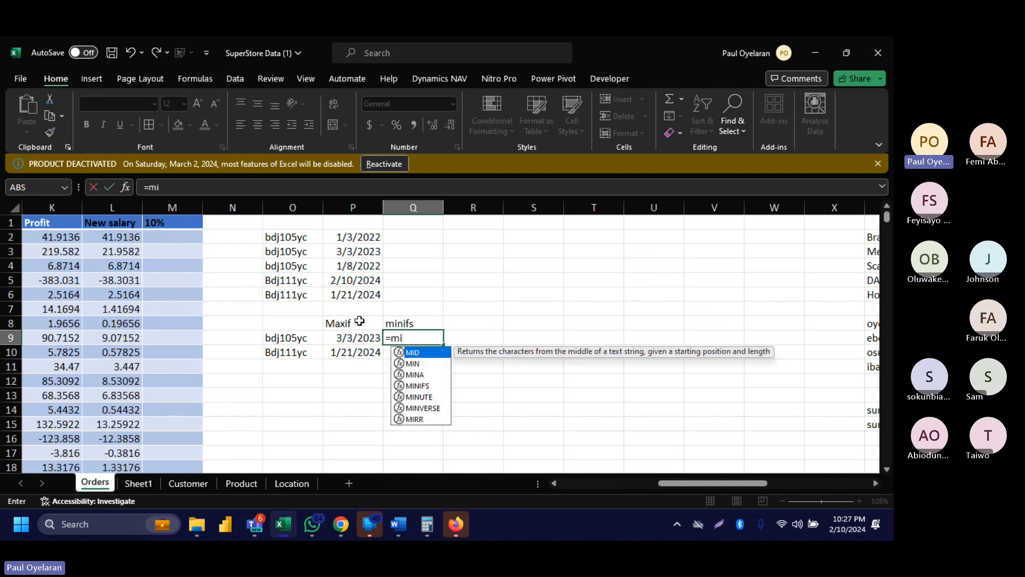
pyautogui.write('ni')
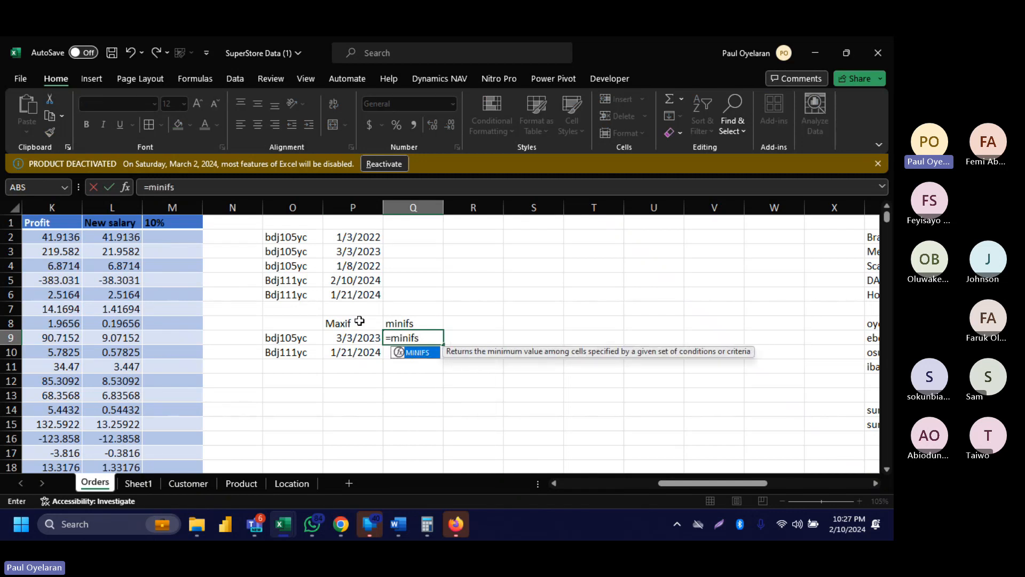
pyautogui.write('fs')
pyautogui.press('Tab')
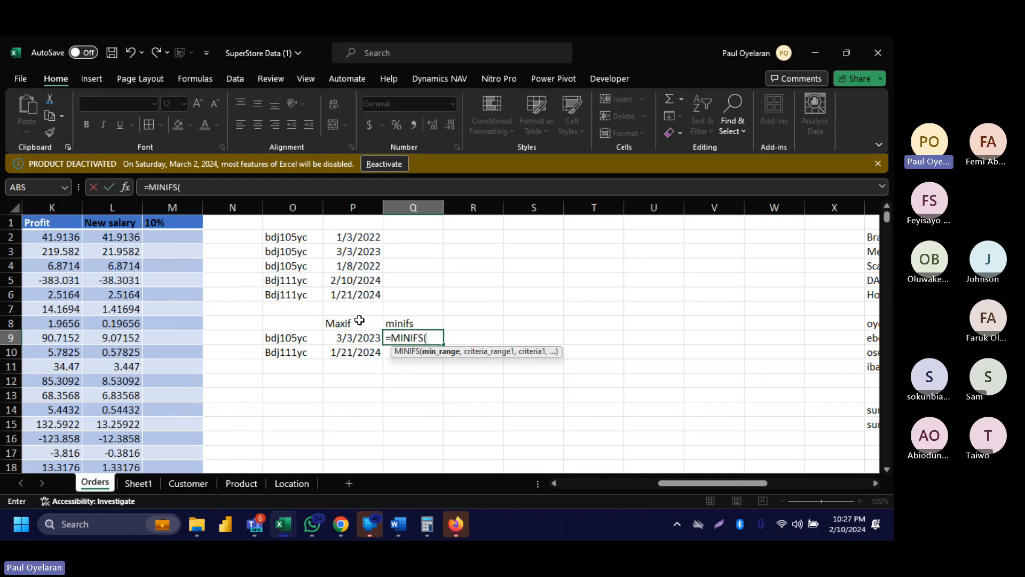
pyautogui.moveTo(344, 237); pyautogui.dragTo(343, 291)
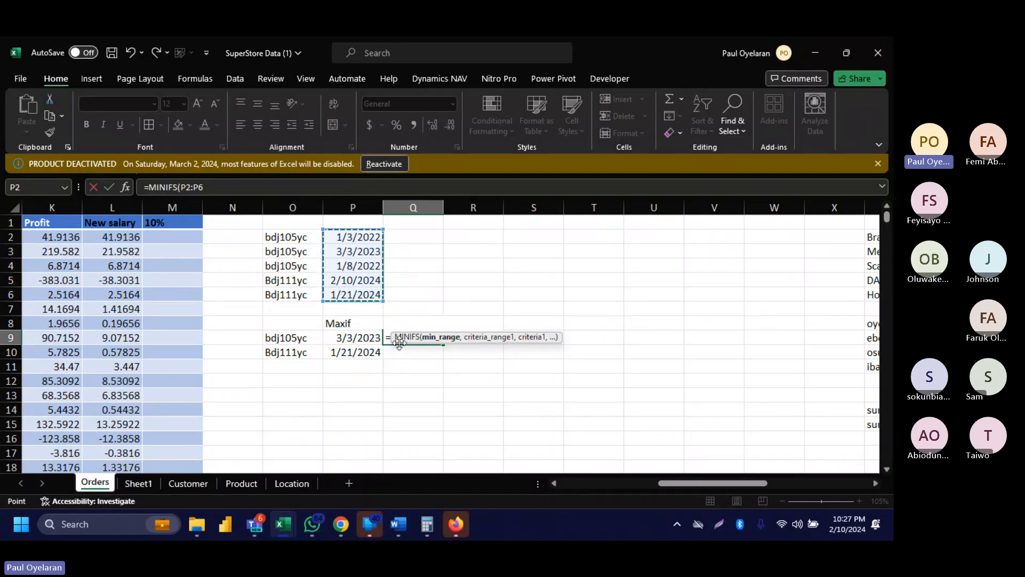
pyautogui.write(',')
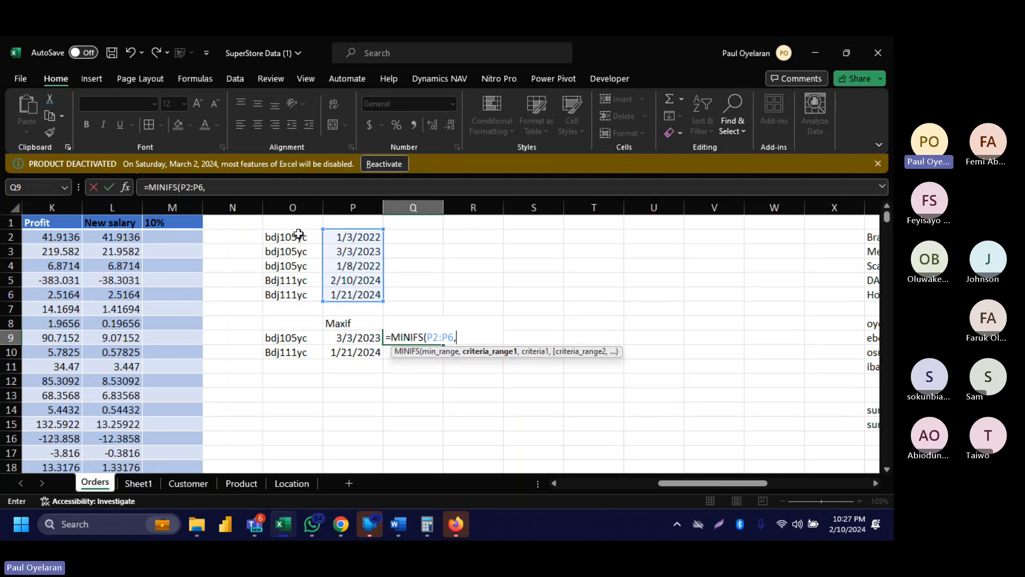
pyautogui.moveTo(299, 234); pyautogui.dragTo(304, 303)
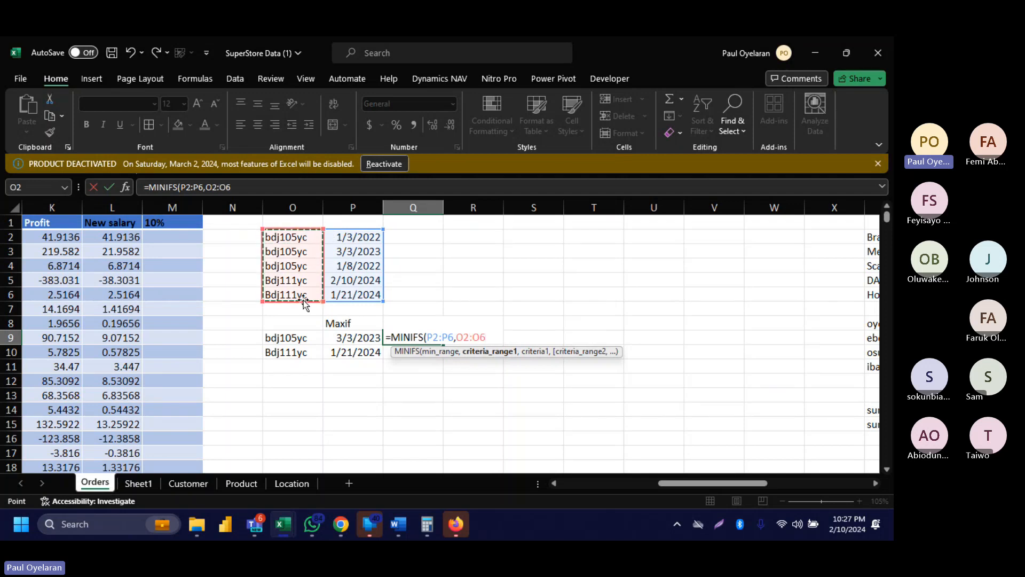
pyautogui.write(',')
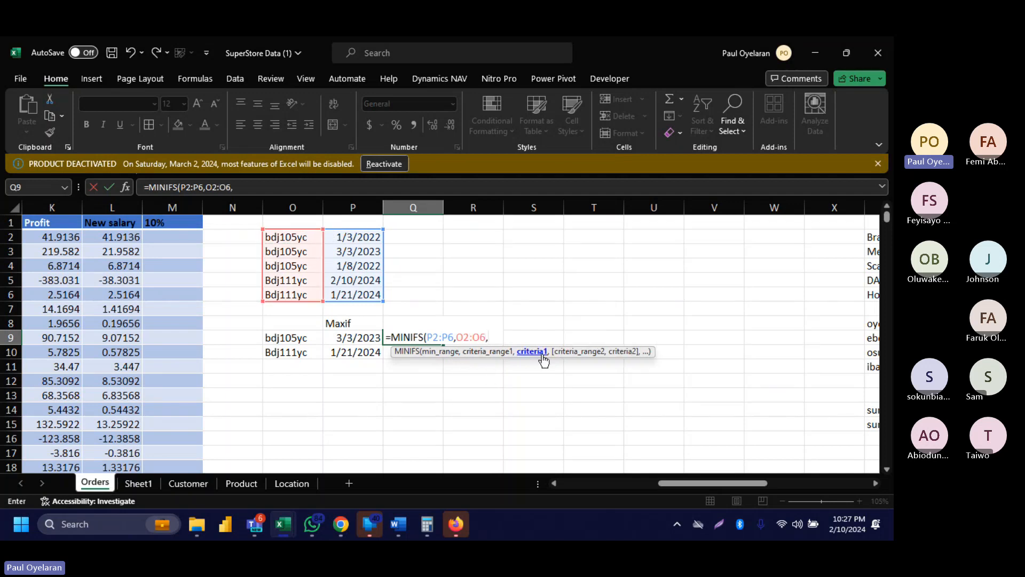
pyautogui.click(292, 340)
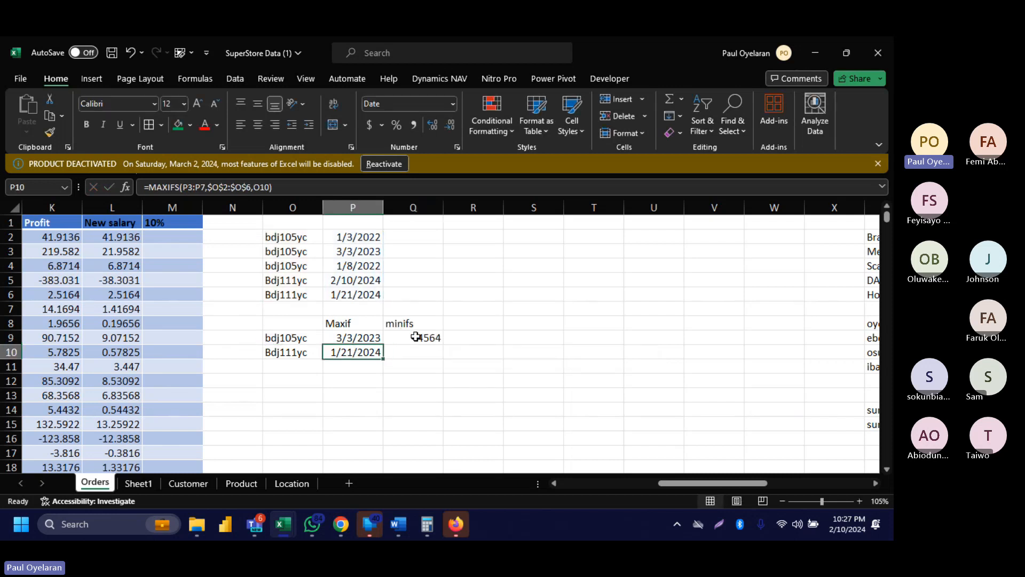
# Fill the MINIFS formula down to Q10 and Format Painter P9's date format onto Q9:Q10.
pyautogui.click(415, 337)
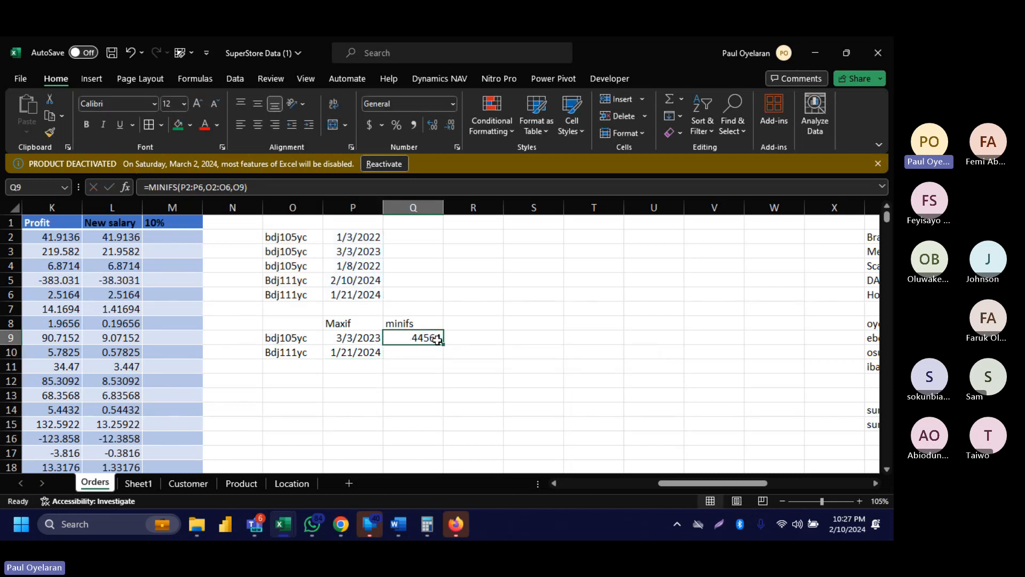
pyautogui.moveTo(443, 345); pyautogui.dragTo(450, 361)
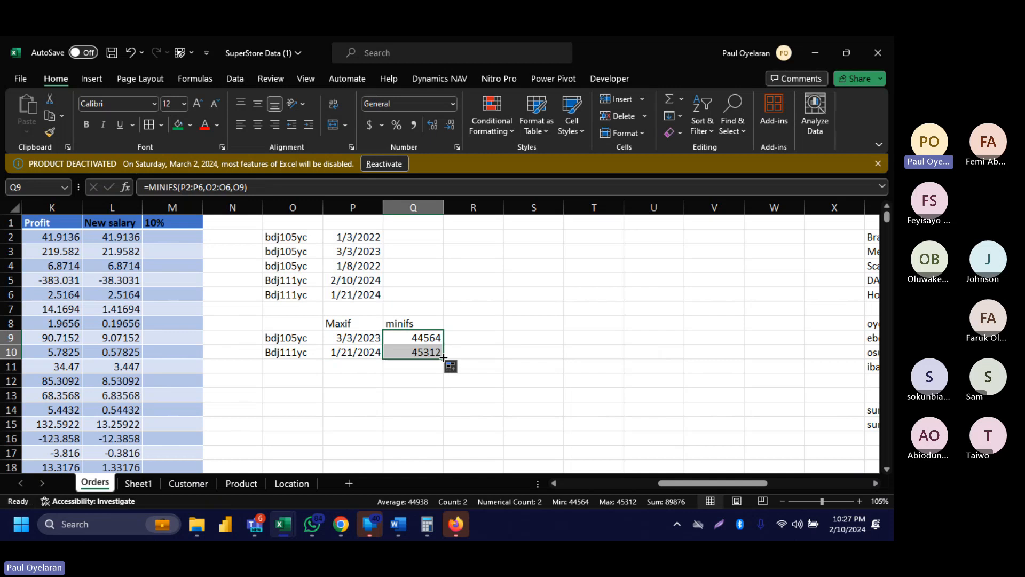
pyautogui.click(339, 337)
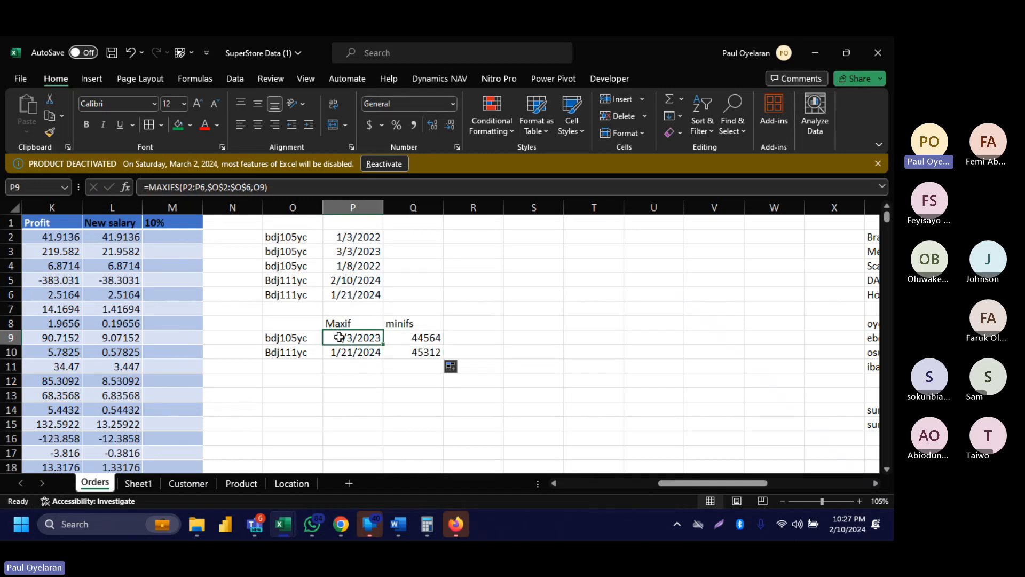
pyautogui.click(50, 131)
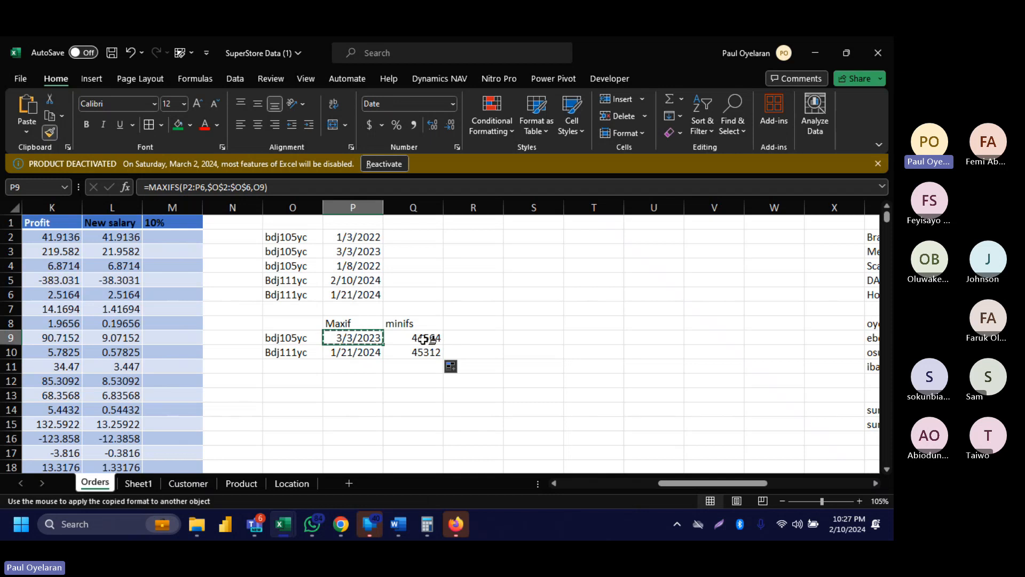
pyautogui.moveTo(420, 340); pyautogui.dragTo(424, 347)
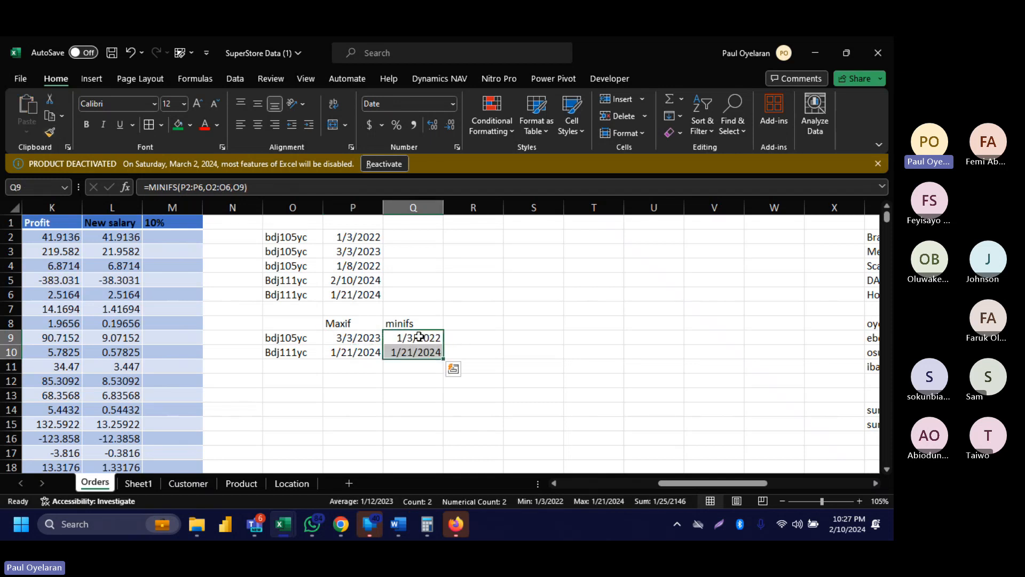
pyautogui.click(419, 336)
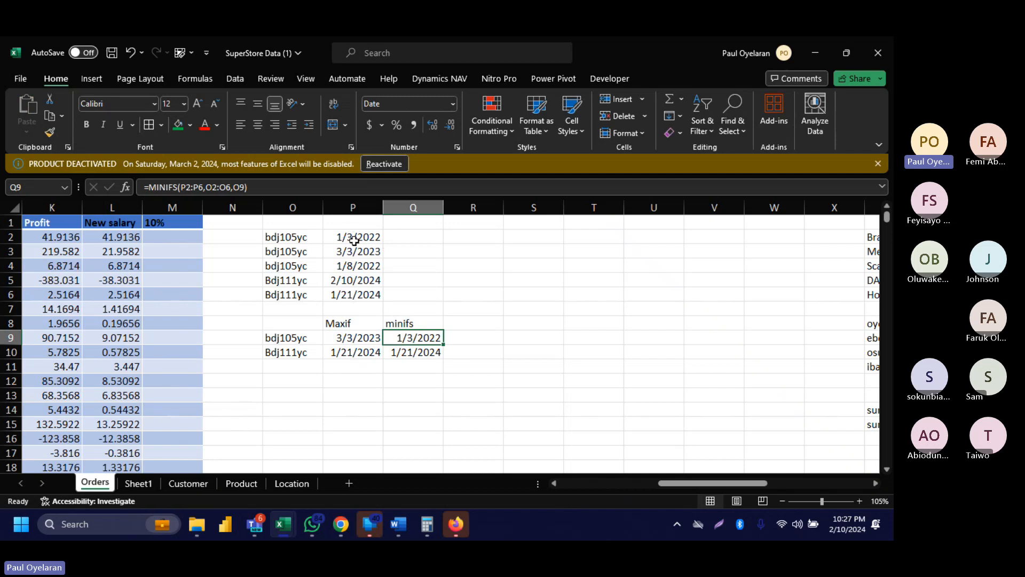
# Change P4's date from 1/8/2022 to 1/8/2021.
pyautogui.click(373, 267)
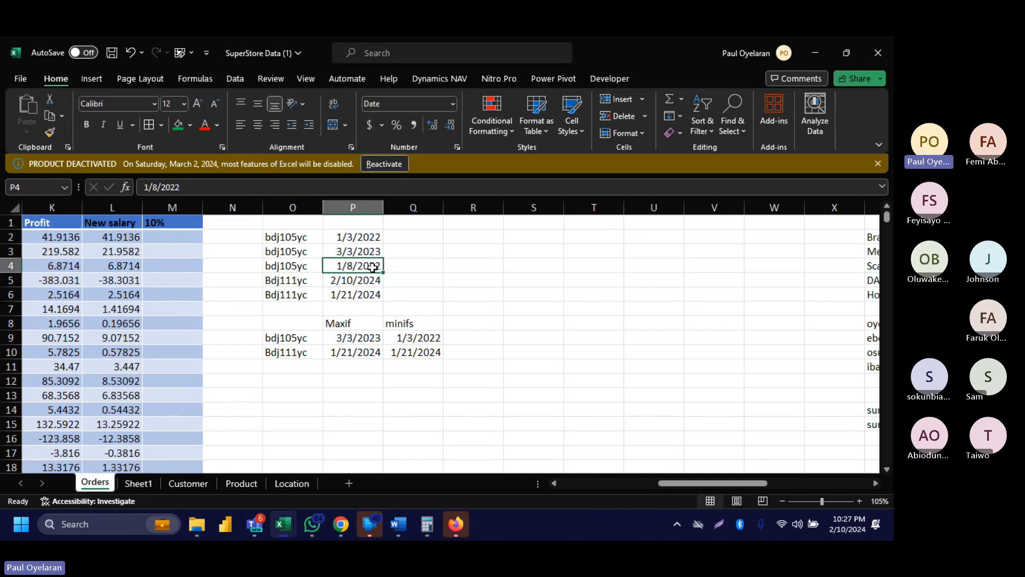
pyautogui.click(246, 188)
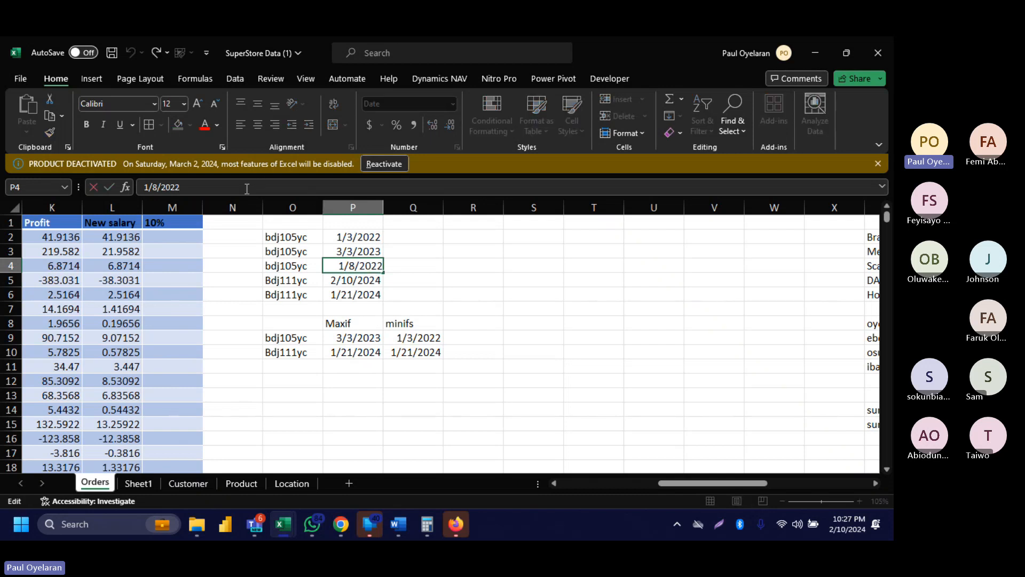
pyautogui.press('BackSpace')
pyautogui.write('1')
pyautogui.press('Return')
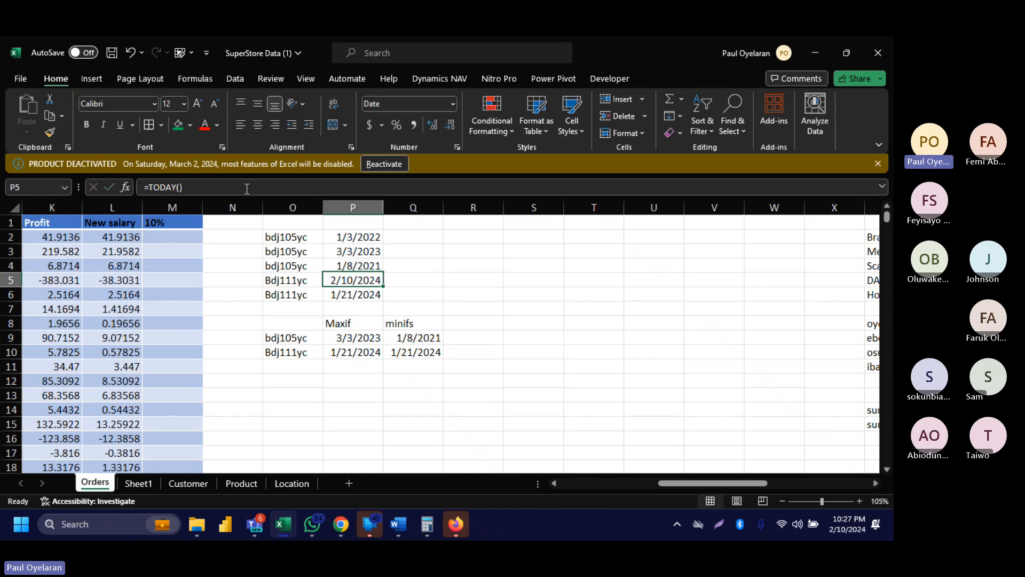
# Check the formulas behind Q9, Q10 and P6.
pyautogui.click(427, 339)
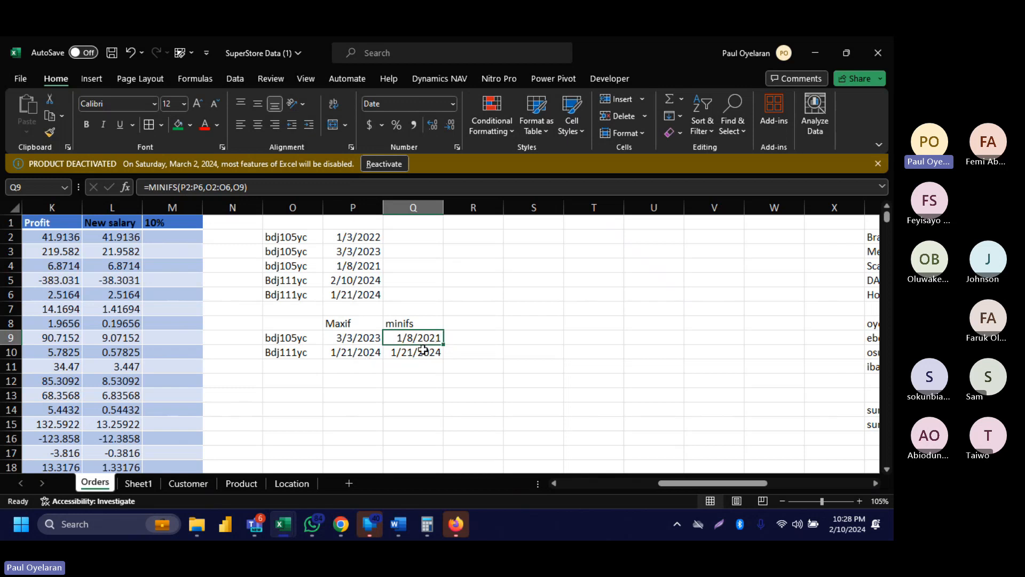
pyautogui.click(423, 350)
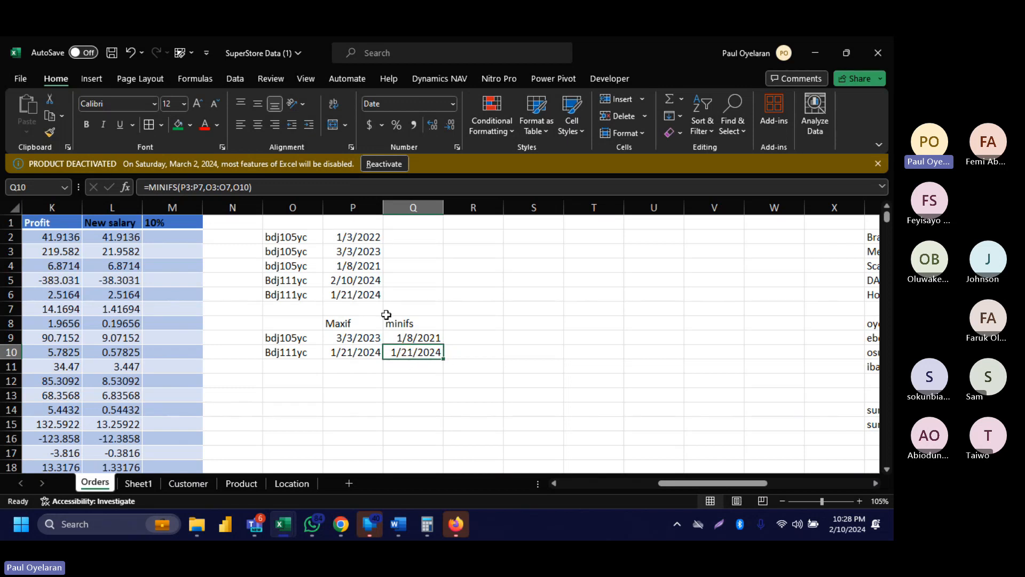
pyautogui.click(361, 294)
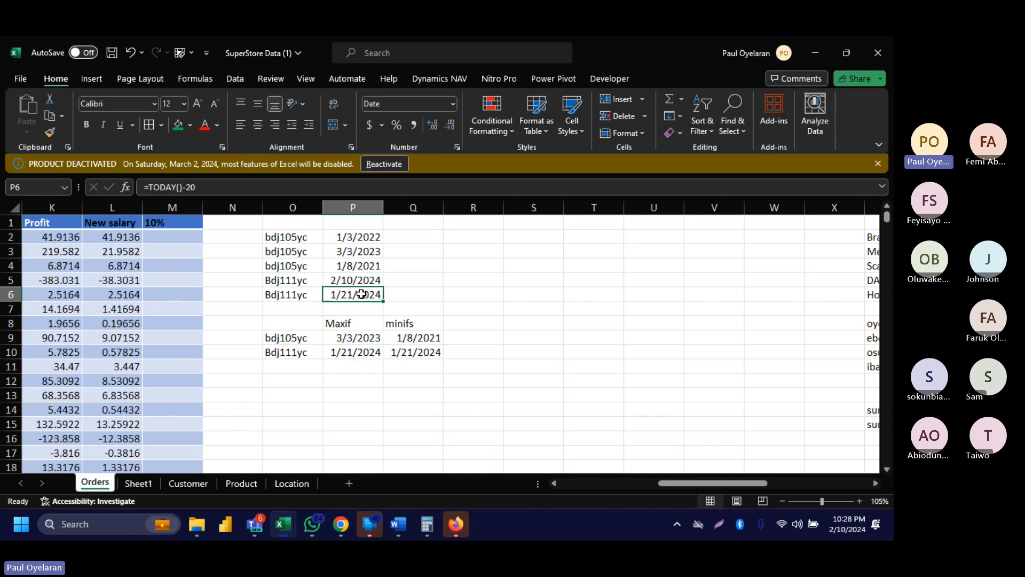
# Copy the Sales values H2:H11 and paste them into column S starting at S4.
pyautogui.click(341, 393)
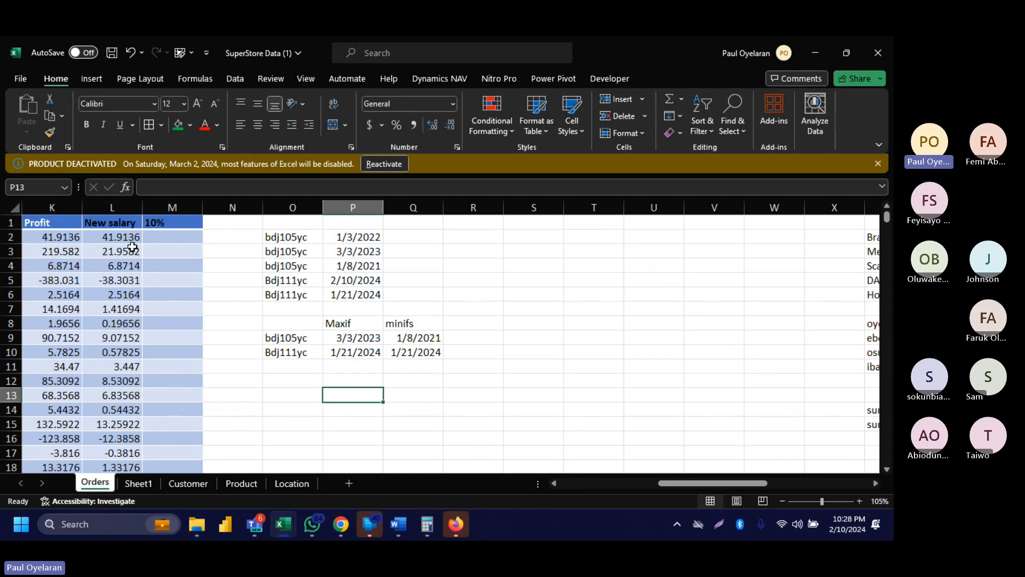
pyautogui.moveTo(127, 238); pyautogui.dragTo(122, 323)
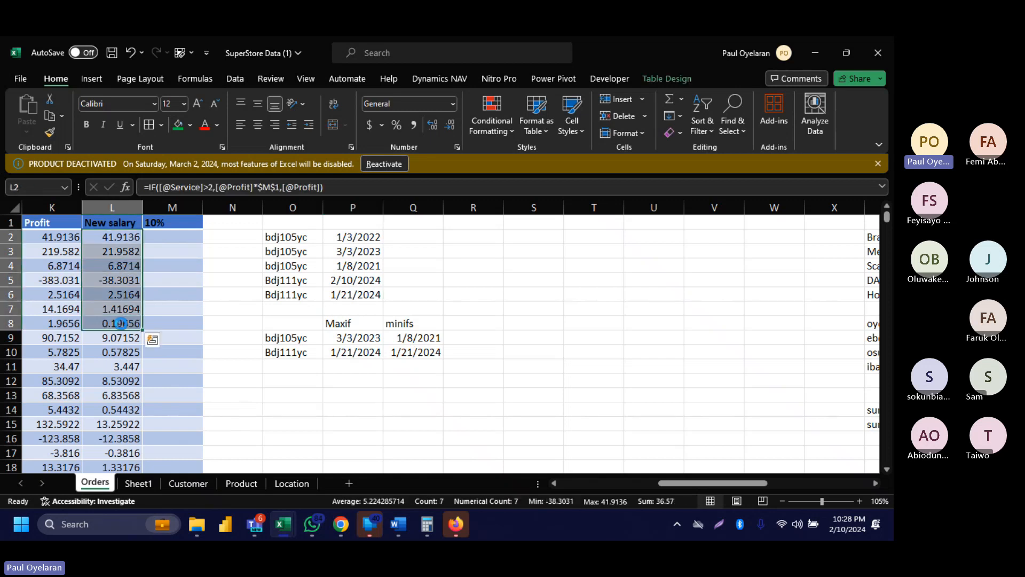
pyautogui.hotkey('ctrl', 'c')
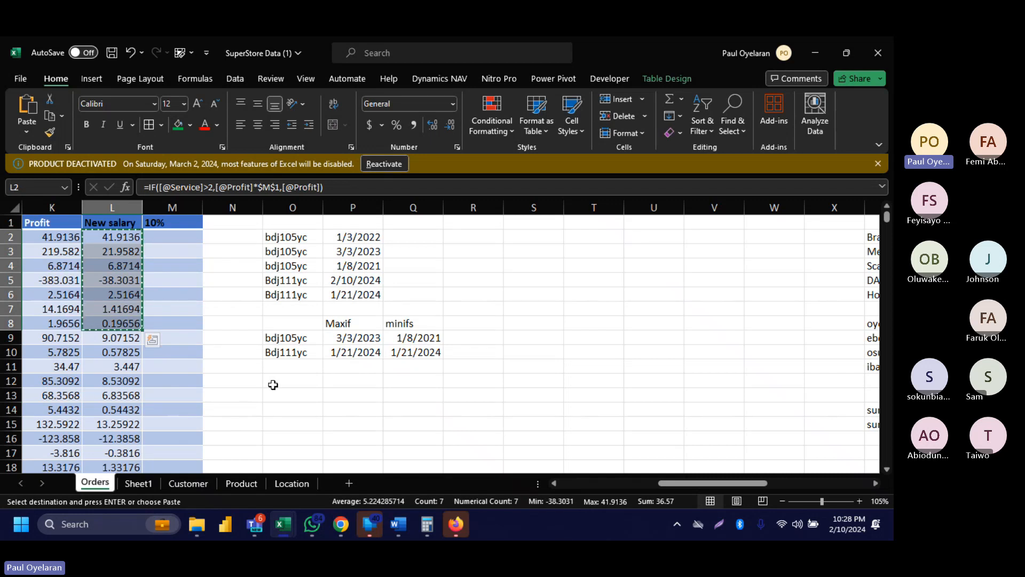
pyautogui.press('Escape')
pyautogui.hscroll(-4, 70, 238)
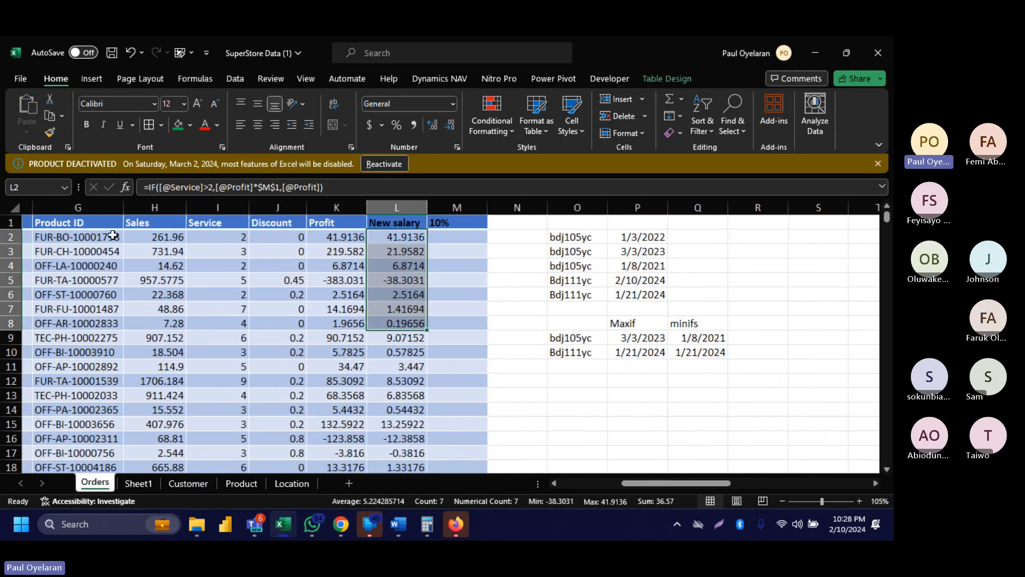
pyautogui.moveTo(160, 237); pyautogui.dragTo(150, 363)
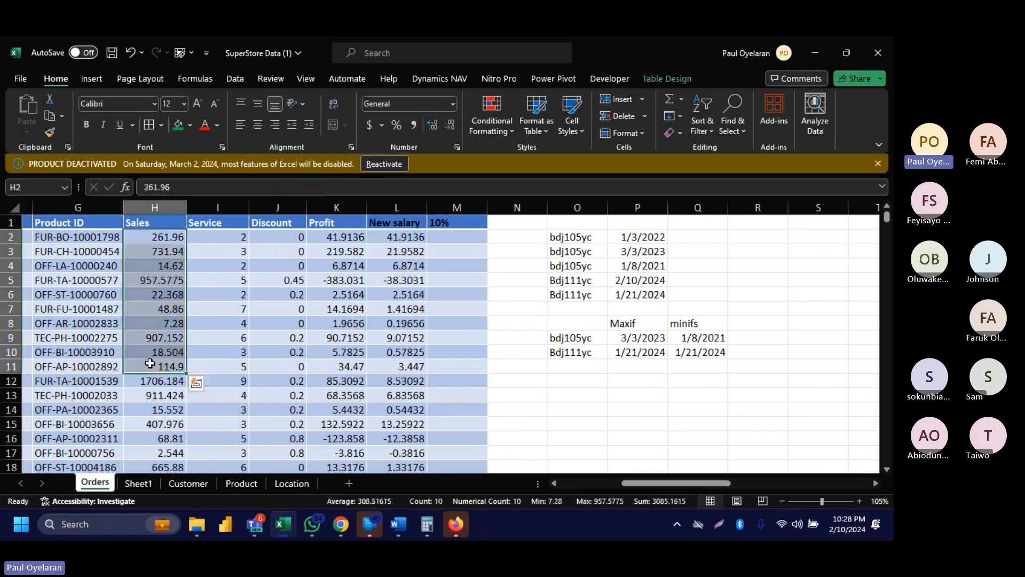
pyautogui.hotkey('ctrl', 'c')
pyautogui.hscroll(7, 377, 395)
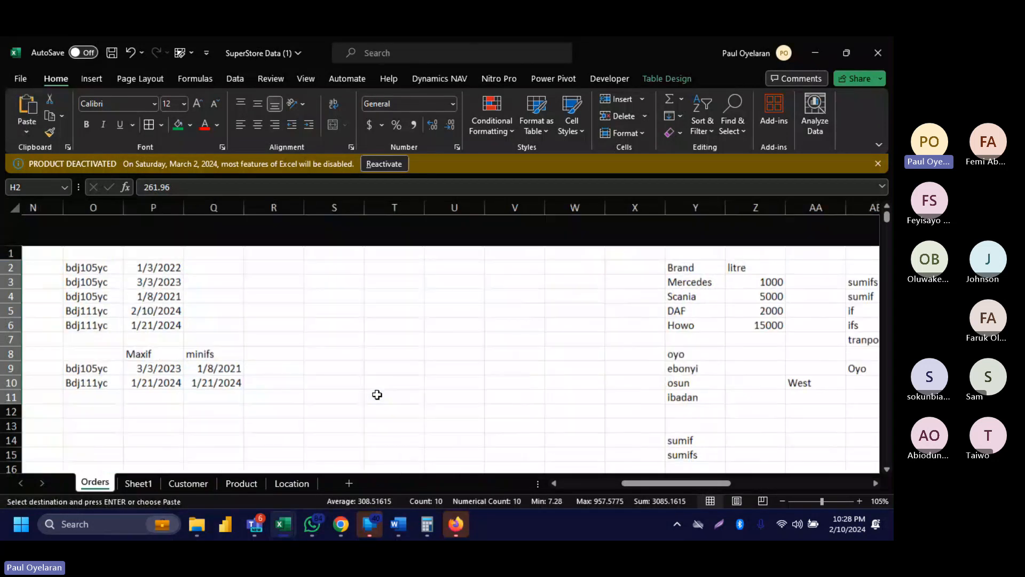
pyautogui.click(325, 261)
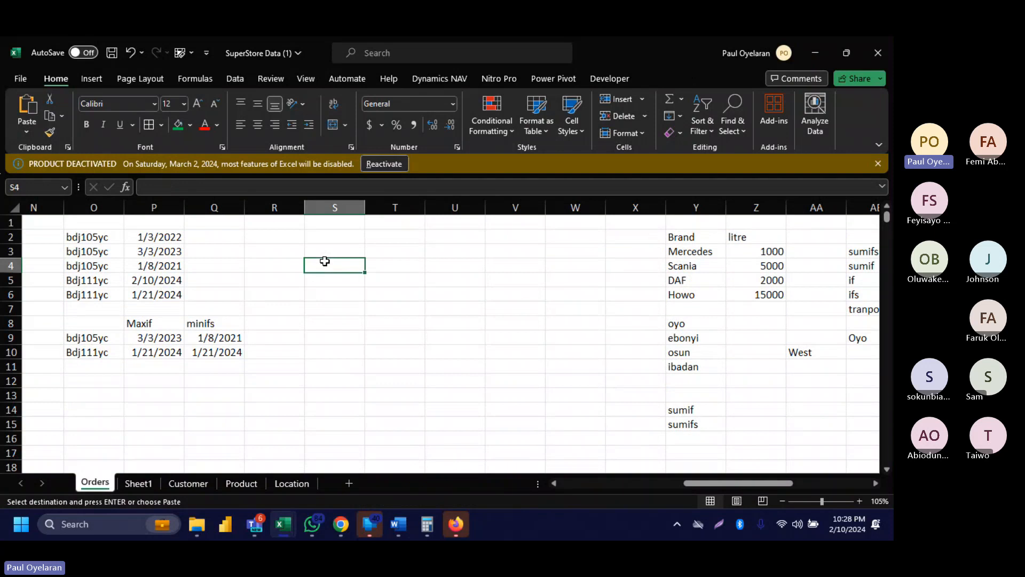
pyautogui.hotkey('ctrl', 'v')
# Enter =AVERAGE(S4:S13) in T4 to get 308.51615, then enter 1 in R4.
pyautogui.click(408, 267)
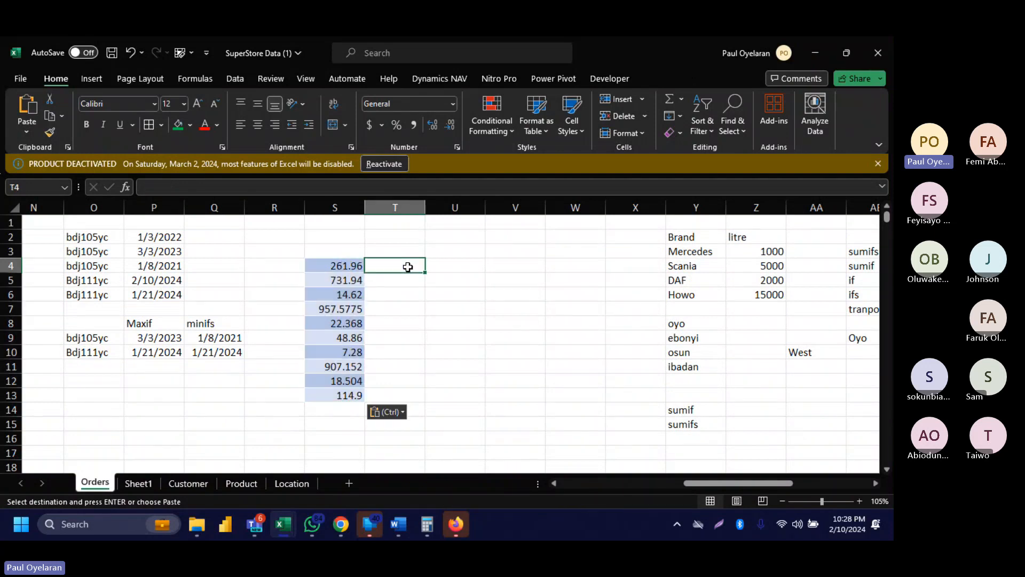
pyautogui.write('=aver')
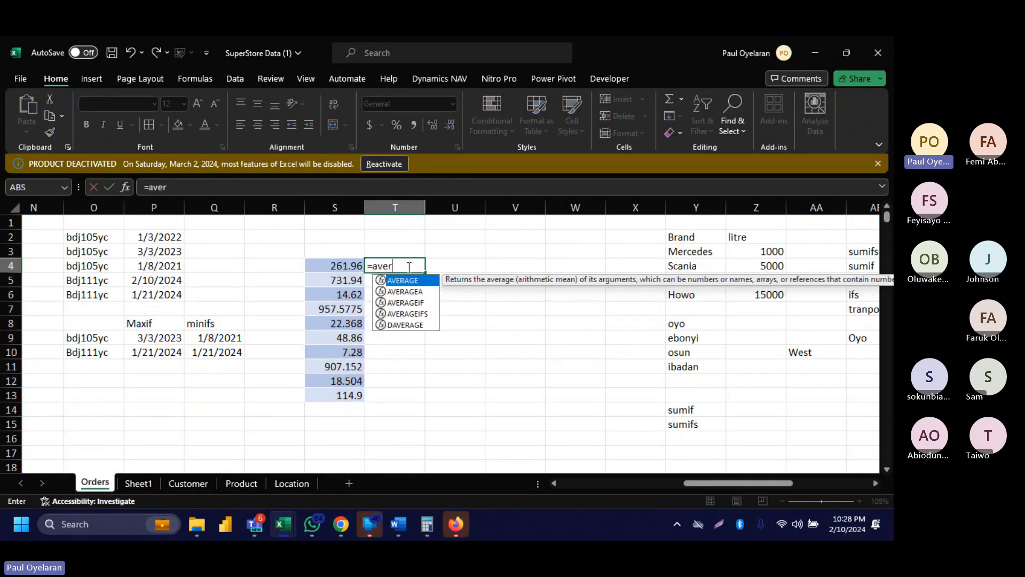
pyautogui.press('Tab')
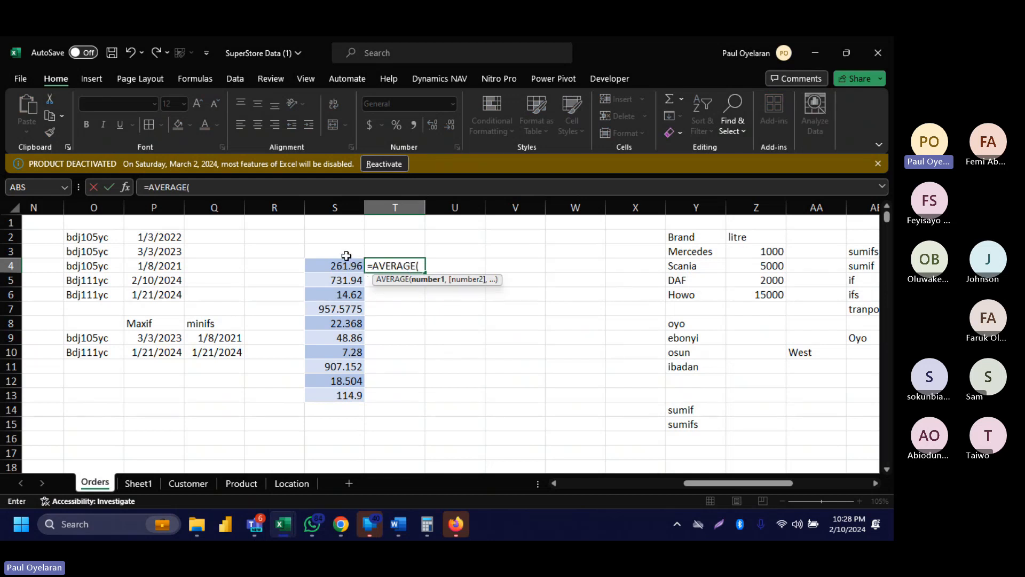
pyautogui.moveTo(337, 265); pyautogui.dragTo(325, 395)
pyautogui.press('Return')
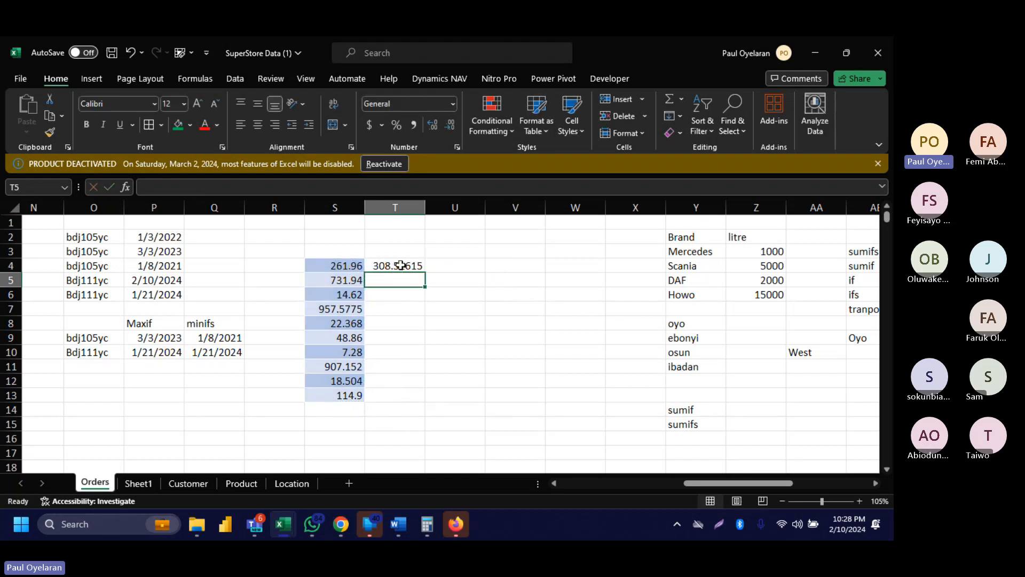
pyautogui.click(276, 264)
pyautogui.write('1')
pyautogui.press('Return')
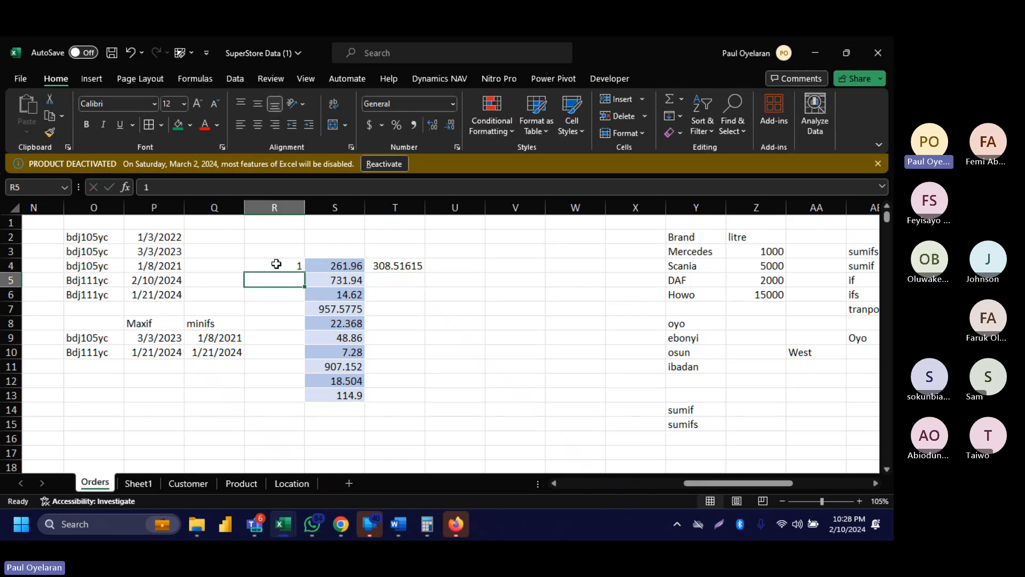
# Number R5:R13 from 2 to 10 and format the T4 average as Accounting, $ 308.52.
pyautogui.write('2')
pyautogui.press('Return')
pyautogui.write('3')
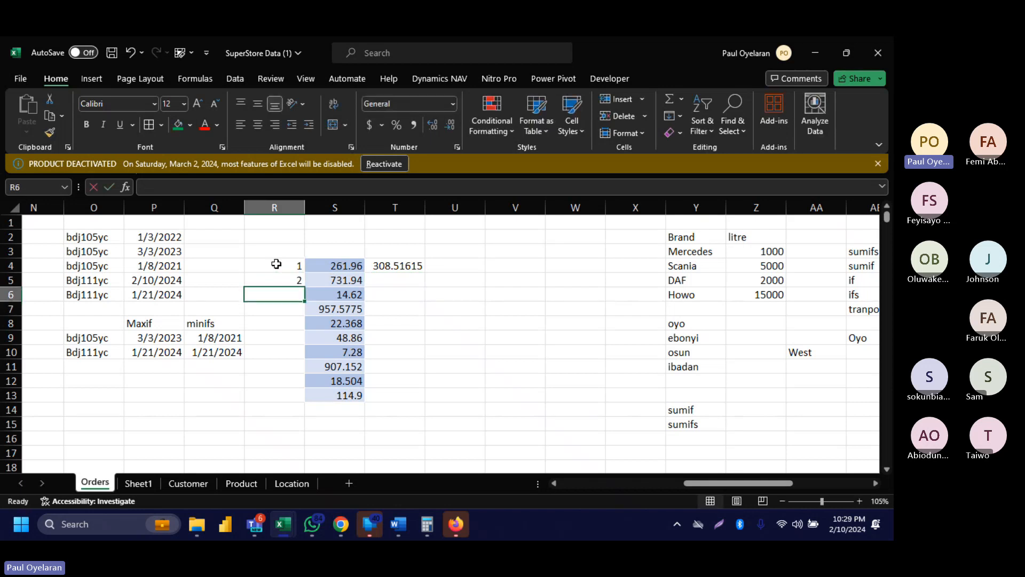
pyautogui.press('Return')
pyautogui.write('4')
pyautogui.press('Return')
pyautogui.write('5')
pyautogui.press('Return')
pyautogui.write('6')
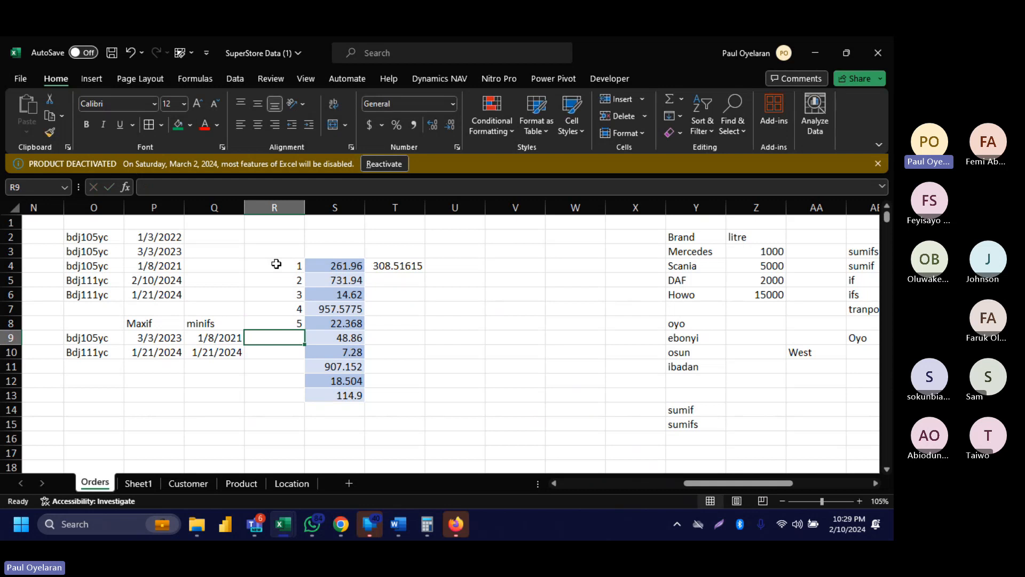
pyautogui.press('Return')
pyautogui.press('Return')
pyautogui.write('7')
pyautogui.press('Return')
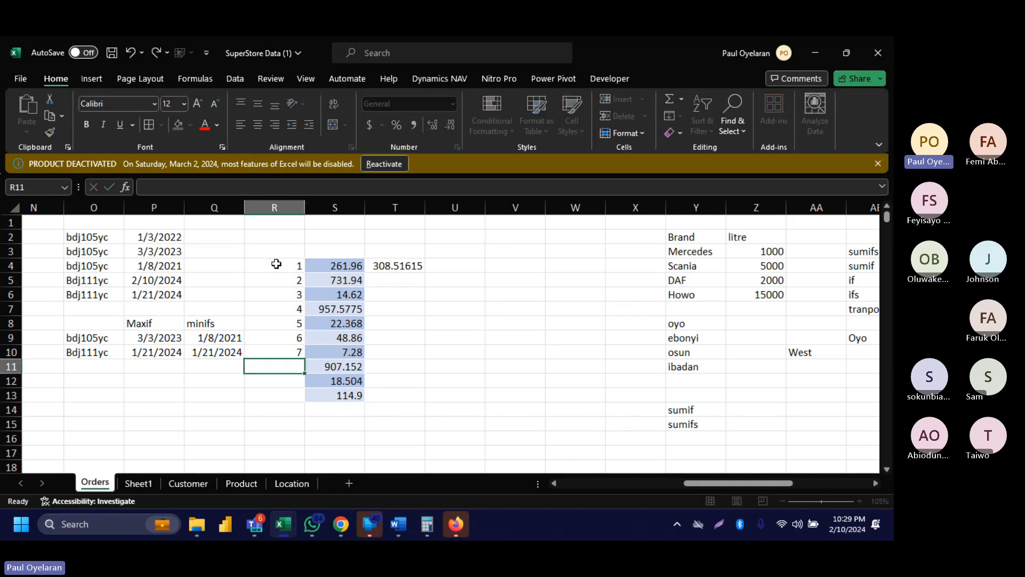
pyautogui.write('8')
pyautogui.press('Return')
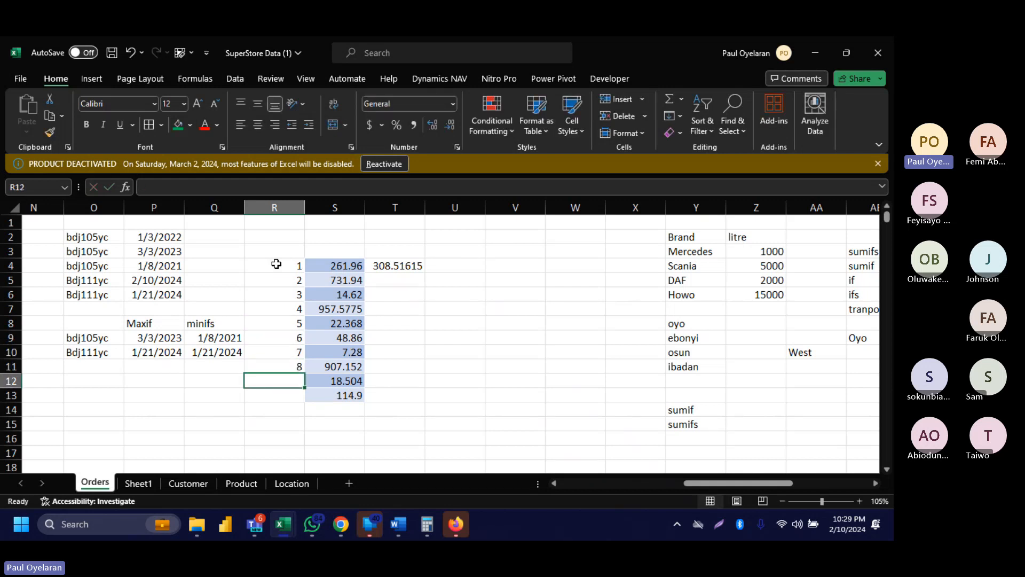
pyautogui.write('9')
pyautogui.press('Return')
pyautogui.write('10')
pyautogui.press('Return')
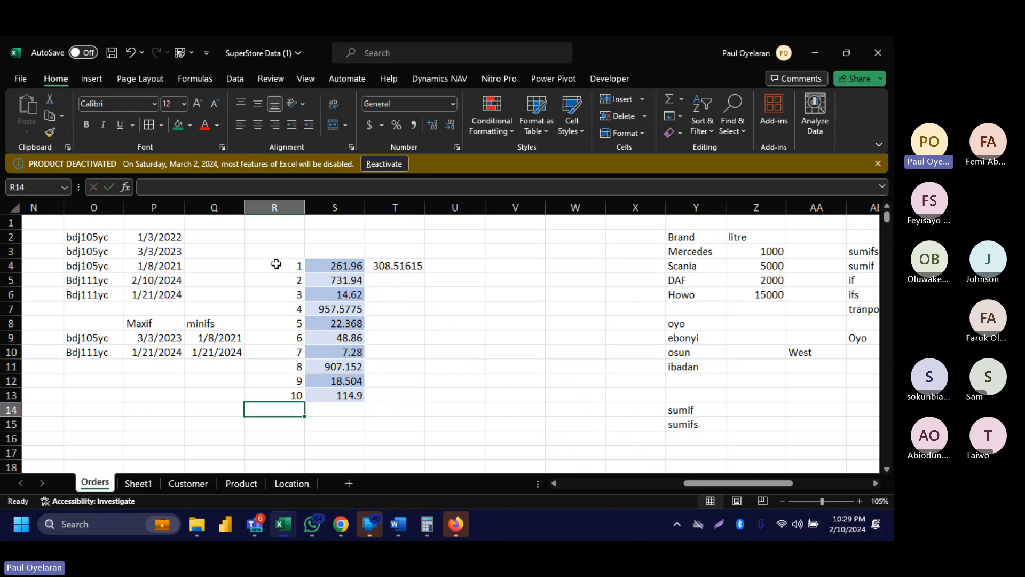
pyautogui.click(399, 263)
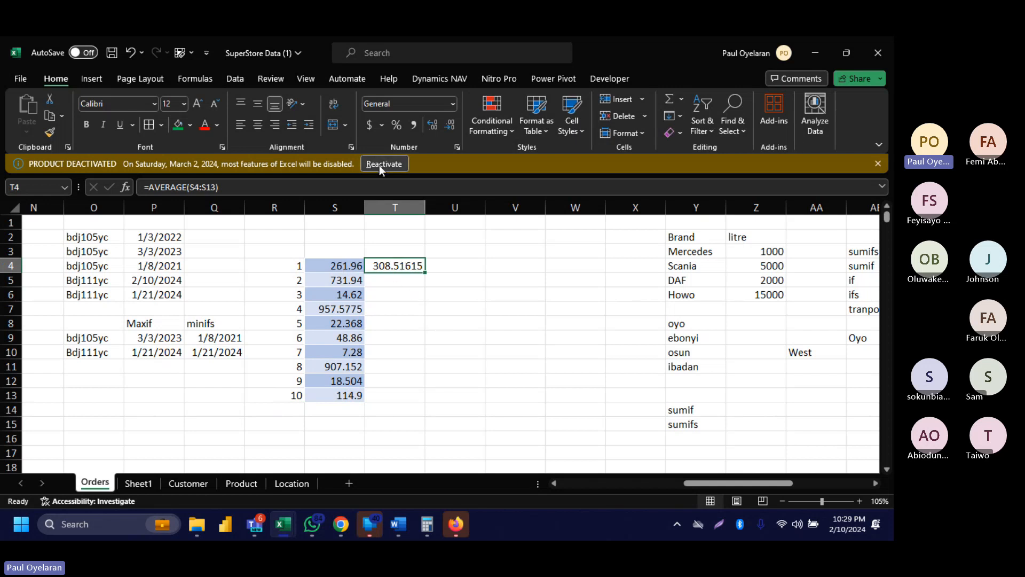
pyautogui.click(372, 124)
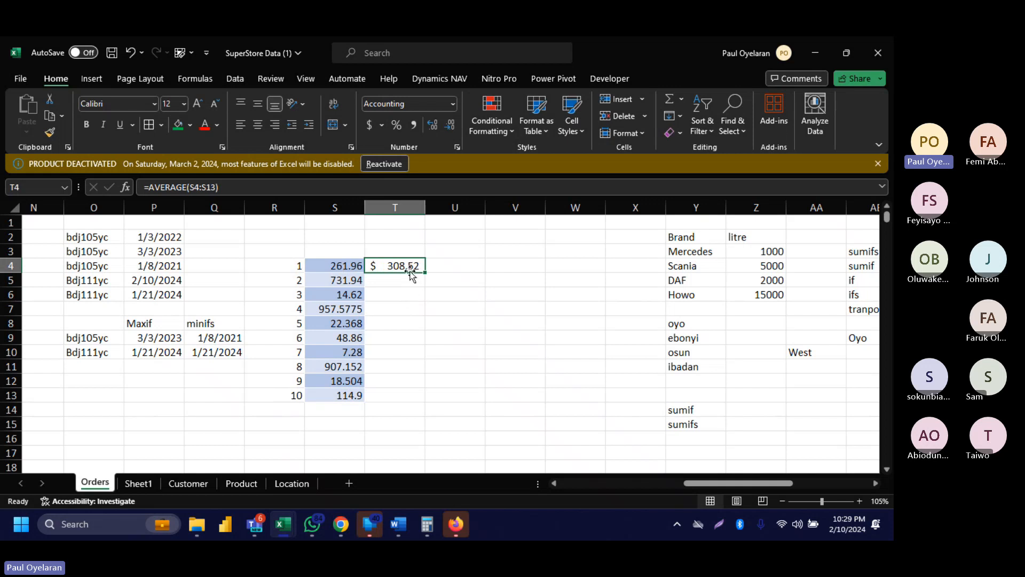
# Enter =SUM(S4:S13)/10 in U5 to average the ten sales values.
pyautogui.click(444, 274)
pyautogui.write('=')
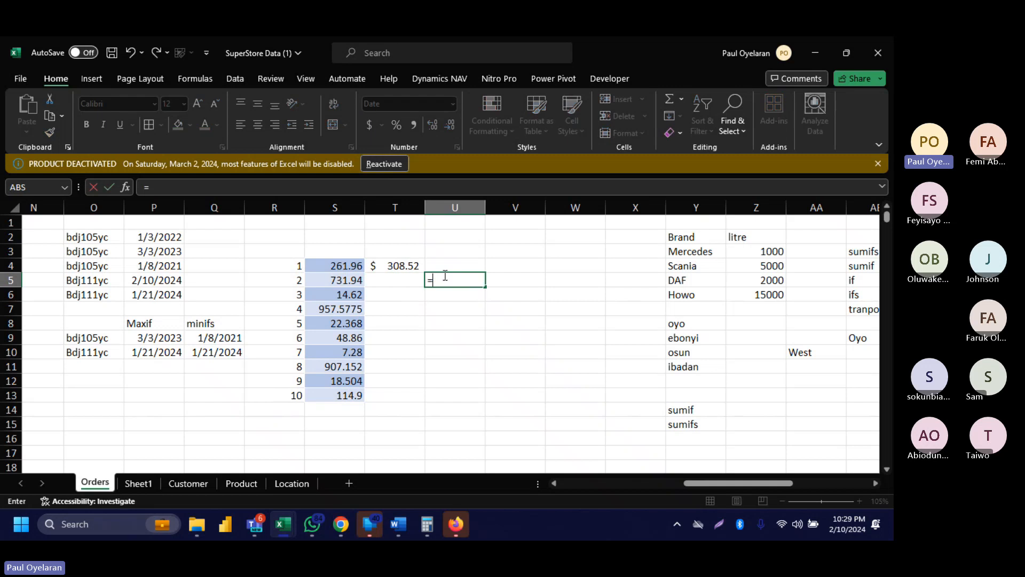
pyautogui.moveTo(343, 265); pyautogui.dragTo(339, 369)
pyautogui.press('Escape')
pyautogui.write('==sumif')
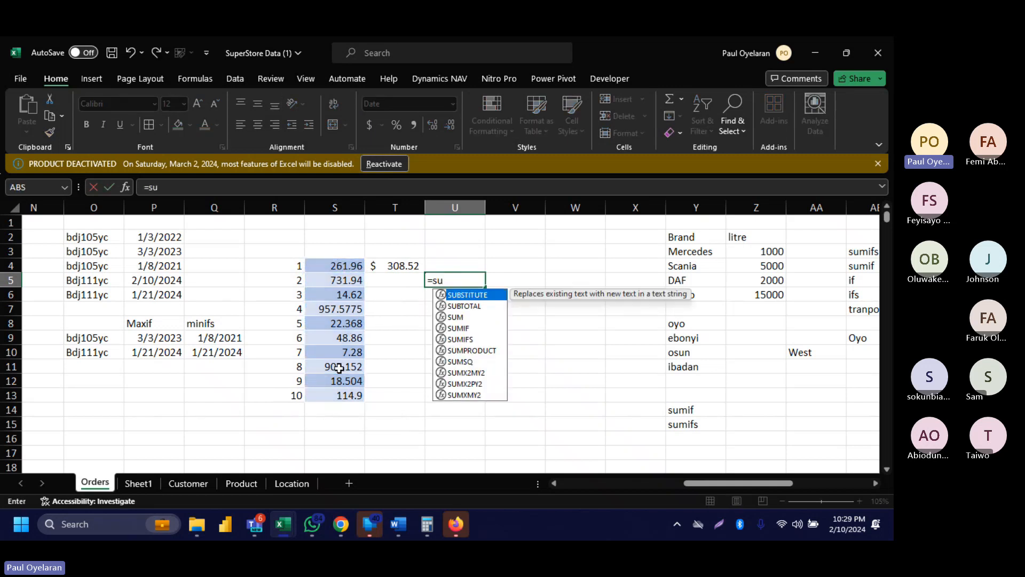
pyautogui.press('Tab')
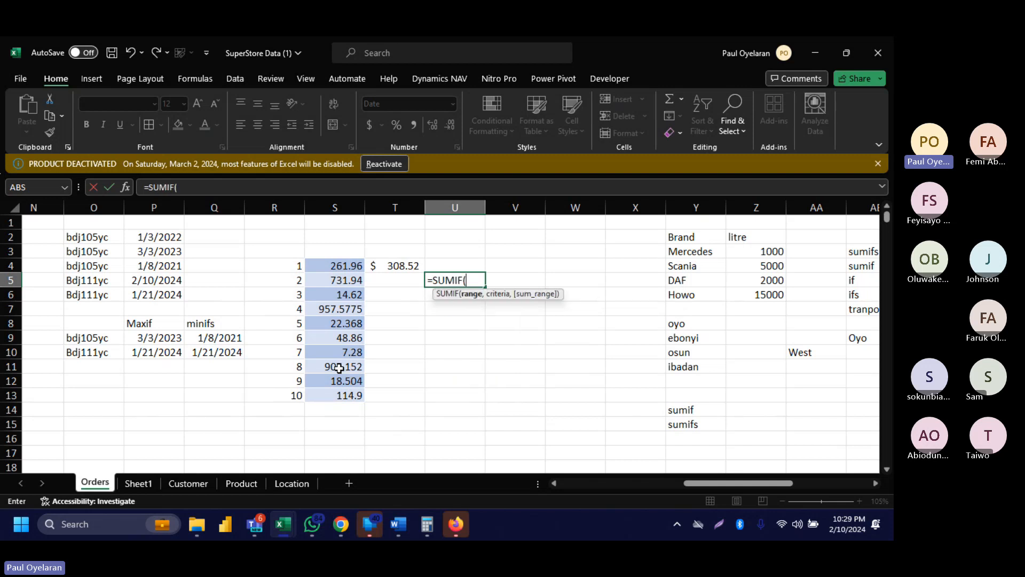
pyautogui.press('BackSpace')
pyautogui.press('BackSpace')
pyautogui.press('BackSpace')
pyautogui.write('(')
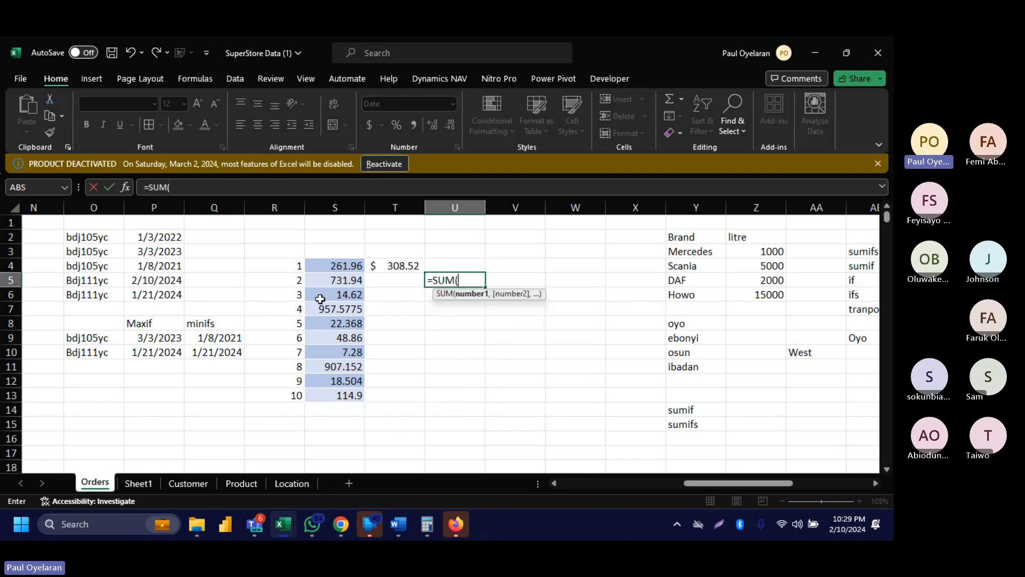
pyautogui.moveTo(334, 265); pyautogui.dragTo(325, 394)
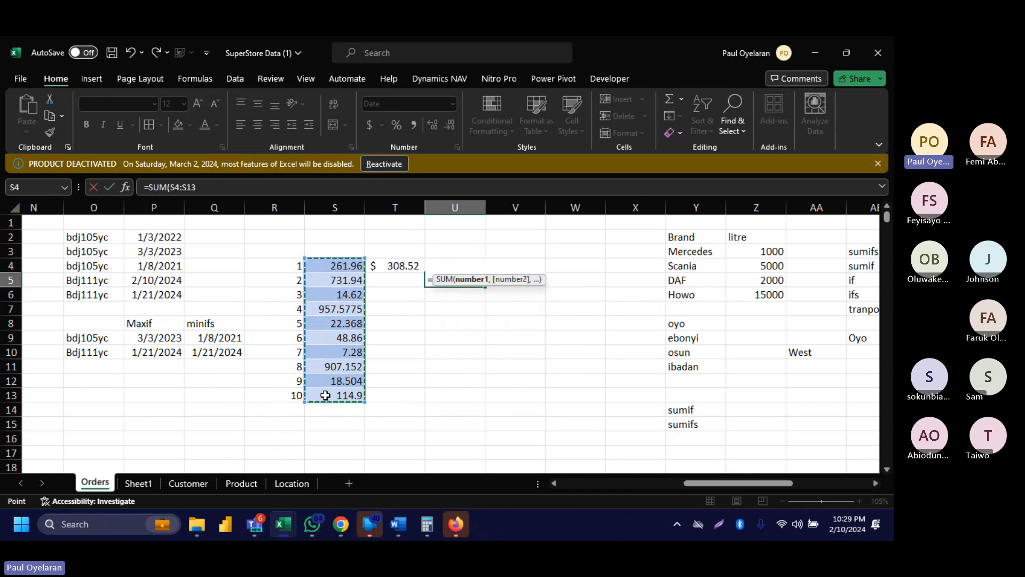
pyautogui.write(')')
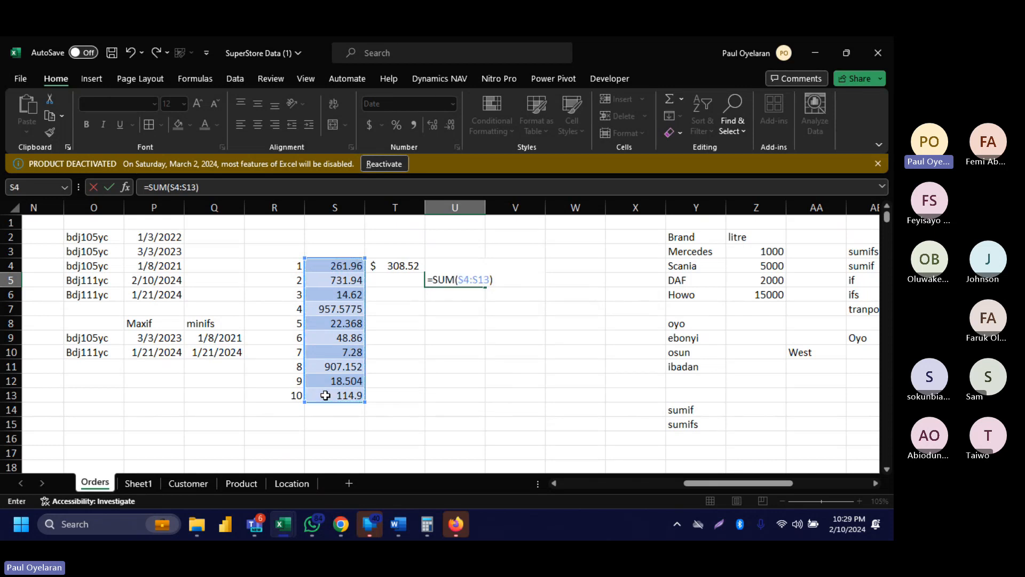
pyautogui.write('/10')
pyautogui.press('Return')
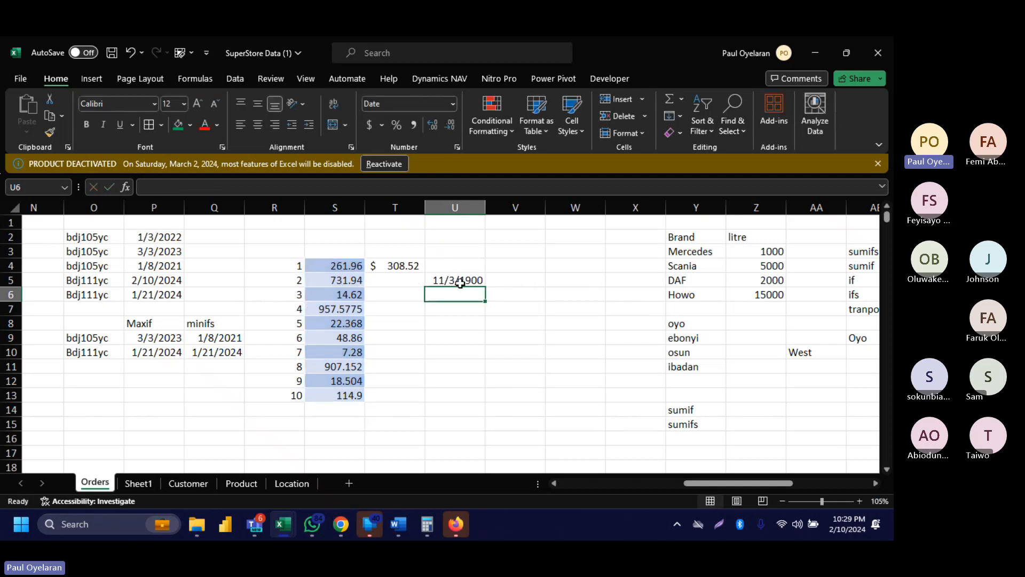
# Format U5 as Number to show 308.52, then check the sales values' sum and average in the status bar.
pyautogui.click(460, 282)
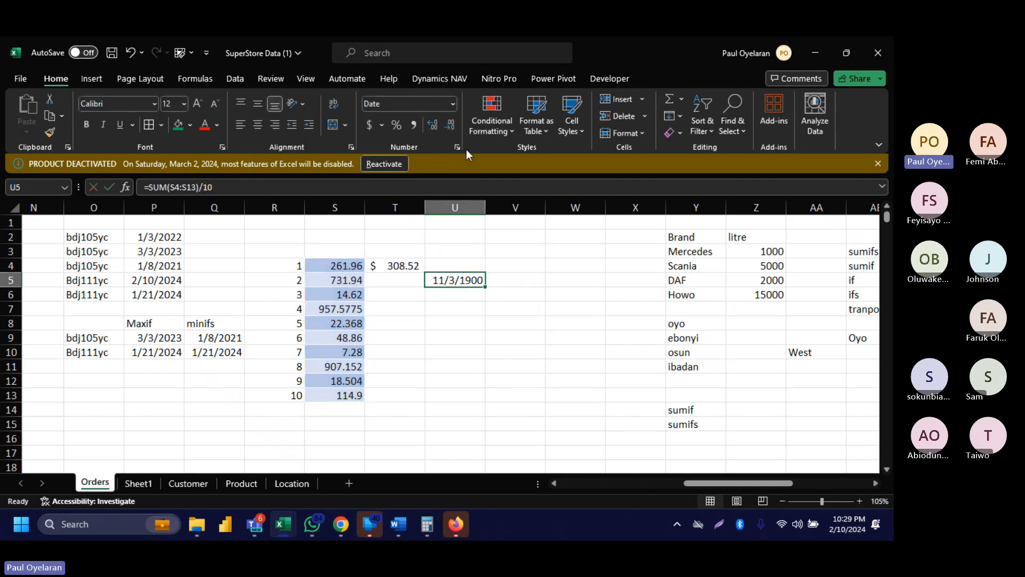
pyautogui.click(453, 104)
pyautogui.click(440, 155)
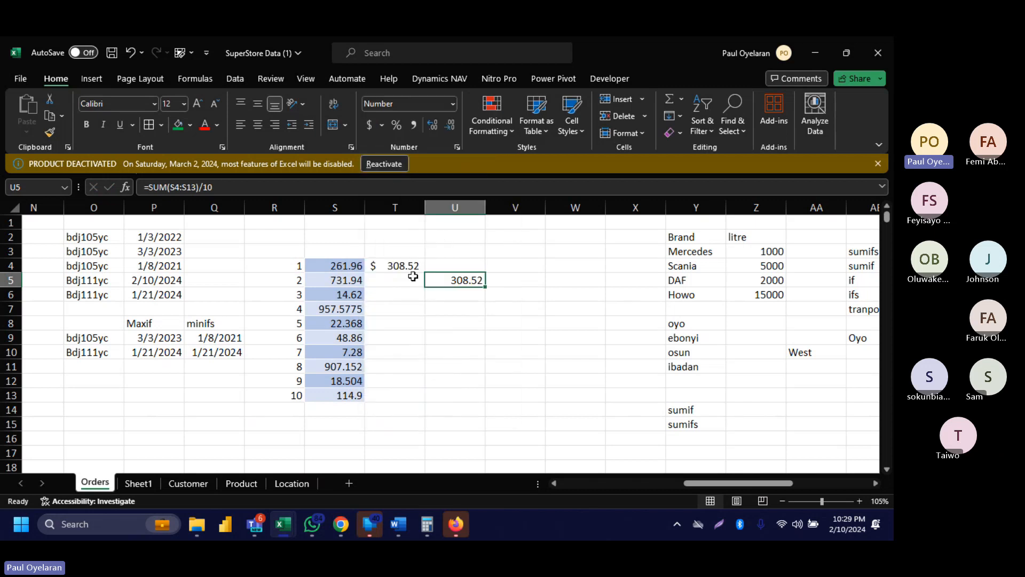
pyautogui.moveTo(346, 269); pyautogui.dragTo(363, 412)
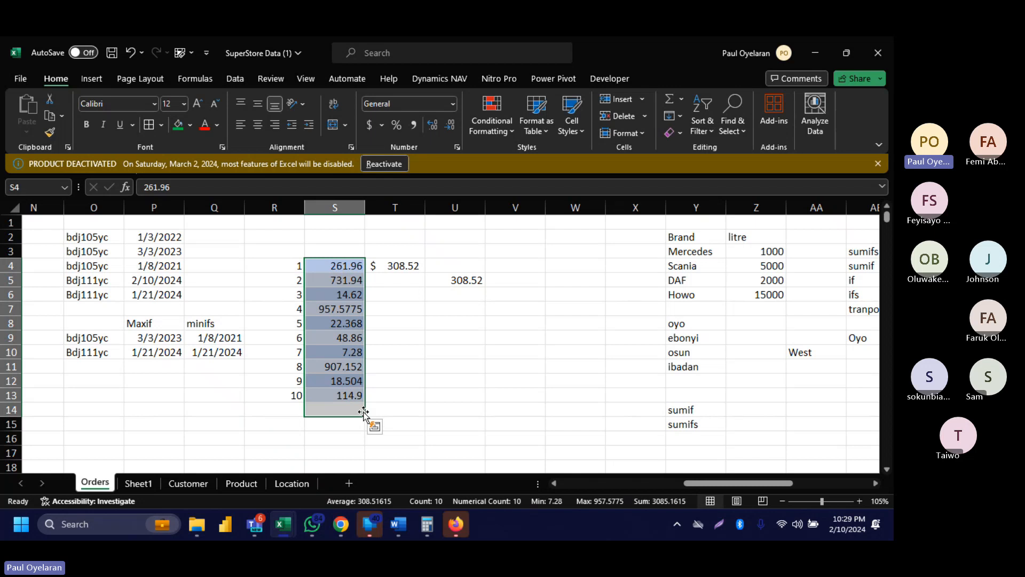
pyautogui.click(312, 370)
# Enter the first person's full name in Q25.
pyautogui.scroll(-2, 312, 370)
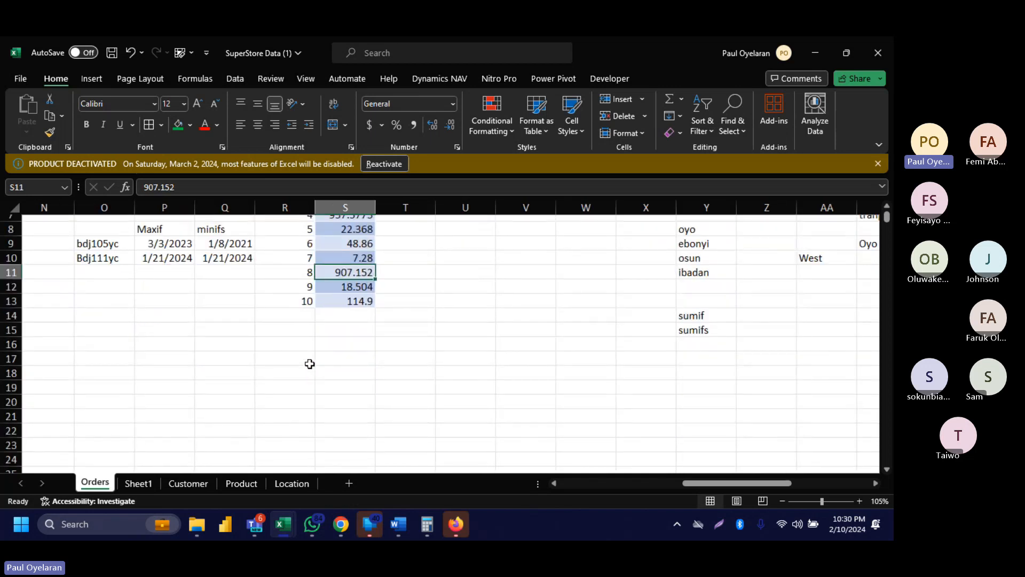
pyautogui.click(298, 339)
pyautogui.scroll(-2, 297, 339)
pyautogui.scroll(-3, 298, 340)
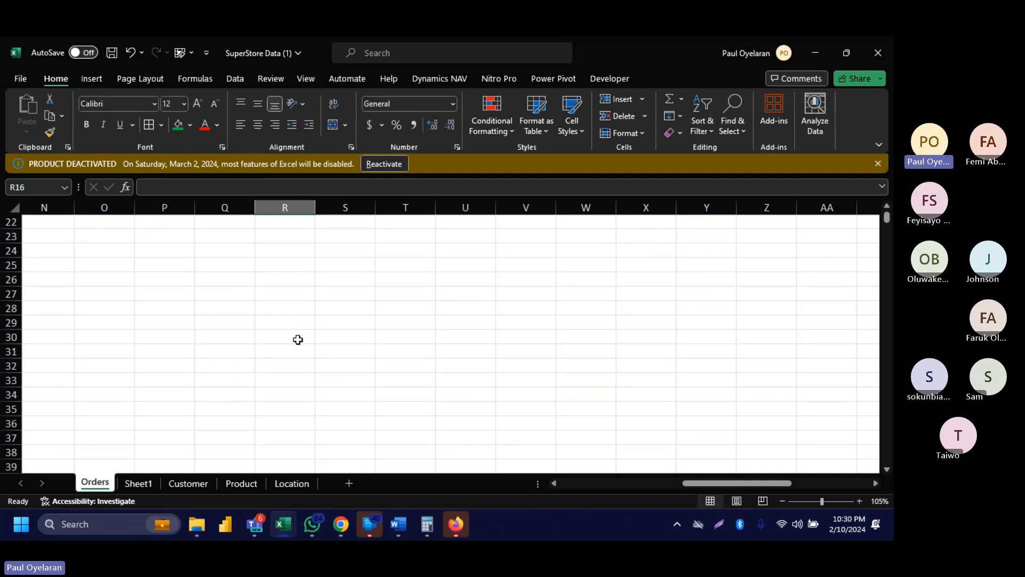
pyautogui.click(242, 263)
pyautogui.write('Pau')
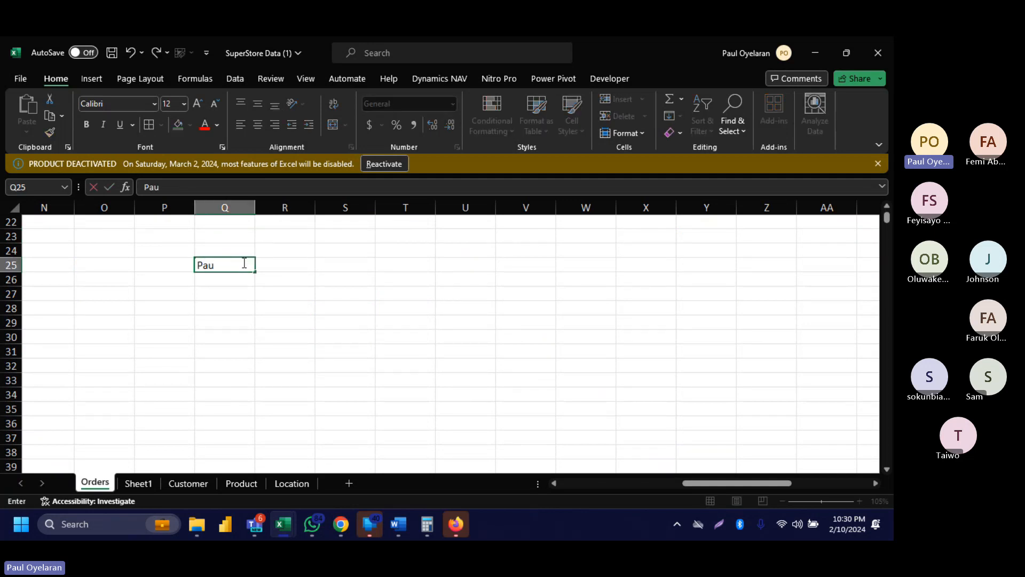
pyautogui.write('l')
pyautogui.press('capslock')
pyautogui.write('N')
pyautogui.press('BackSpace')
pyautogui.write('BUN')
pyautogui.press('BackSpace')
pyautogui.press('BackSpace')
pyautogui.write('UNMI')
pyautogui.press('Return')
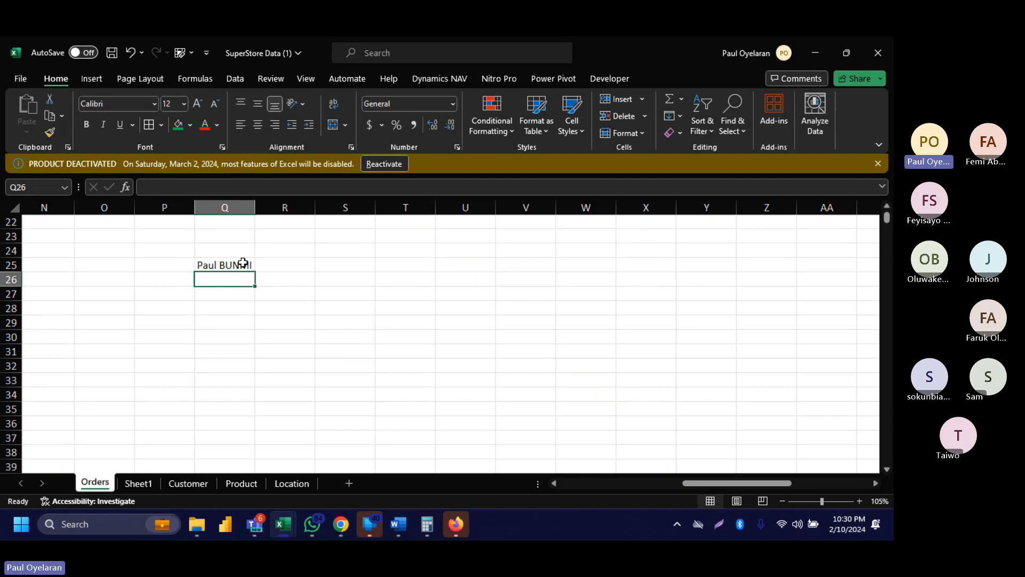
# Enter the remaining three full names in Q26:Q28, then begin a text formula in R25.
pyautogui.write('SEUN')
pyautogui.press('capslock')
pyautogui.press('BackSpace')
pyautogui.press('BackSpace')
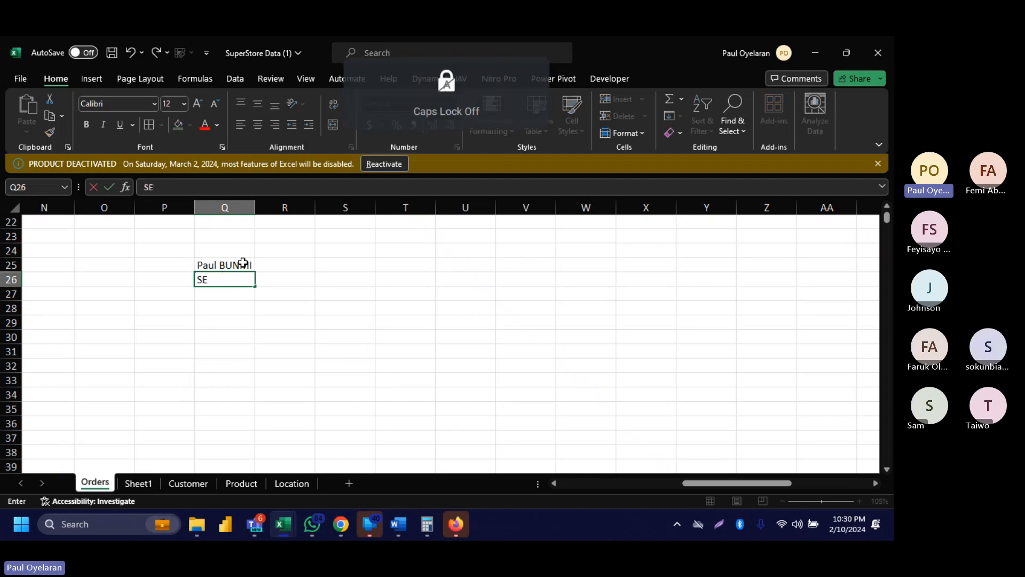
pyautogui.press('BackSpace')
pyautogui.write('eun')
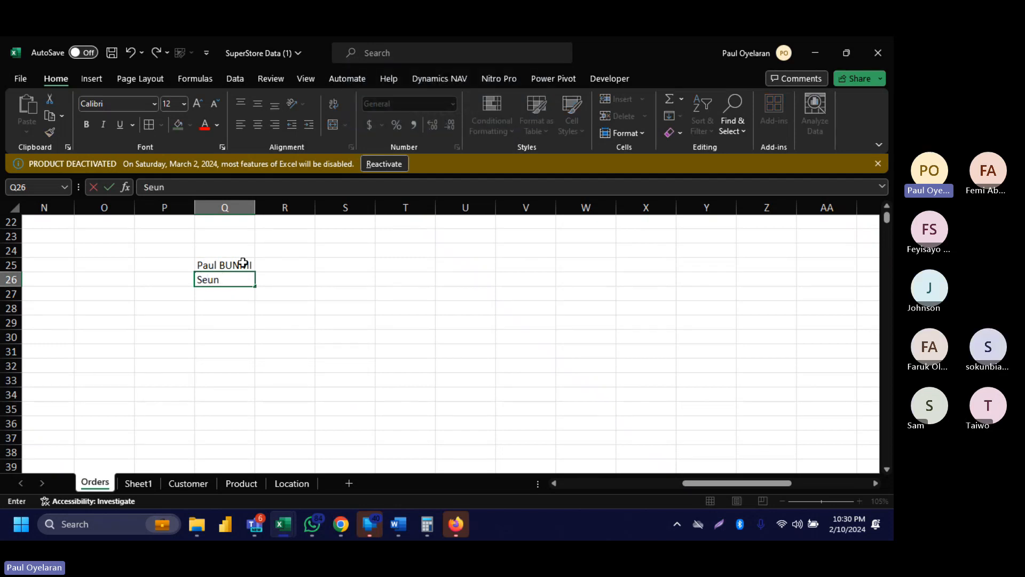
pyautogui.write(' ebenerzer')
pyautogui.click(234, 294)
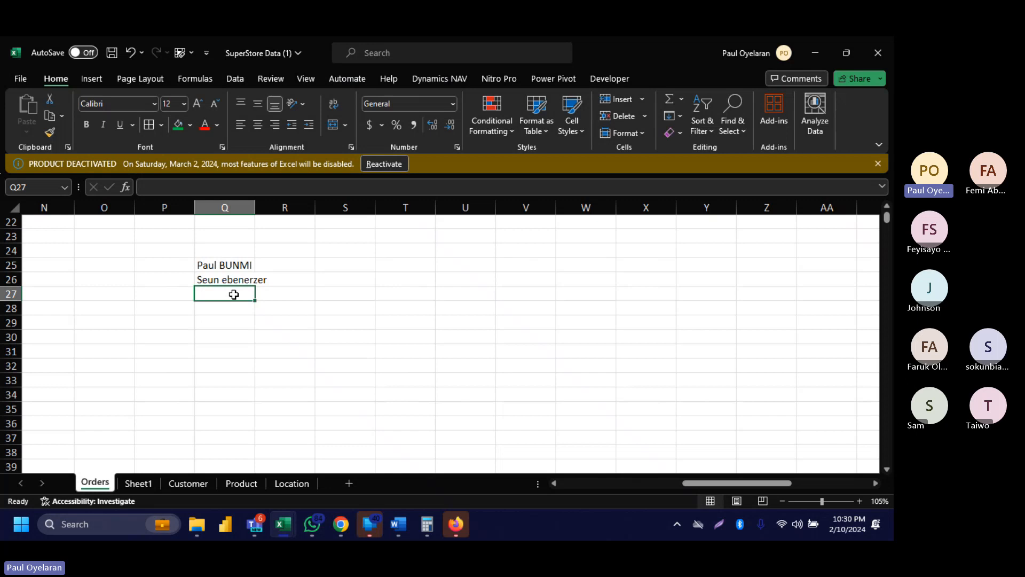
pyautogui.write('yemisi')
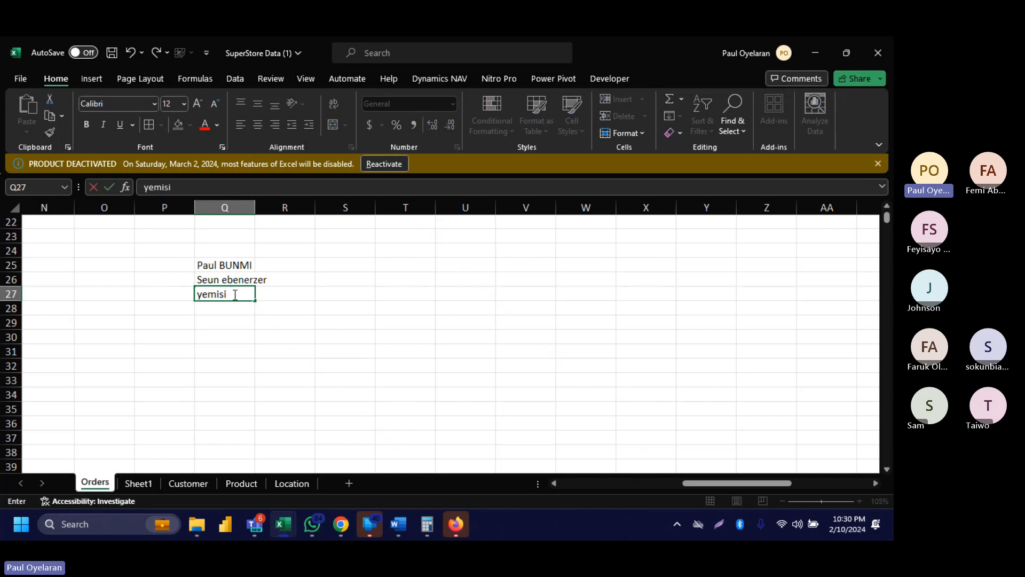
pyautogui.write(' adeola')
pyautogui.click(216, 305)
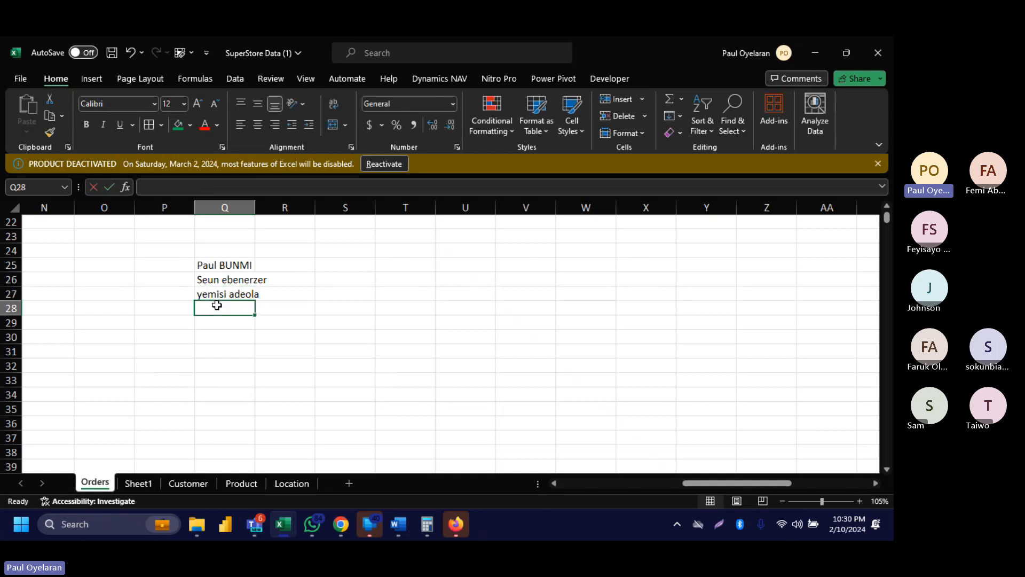
pyautogui.write('Jigi')
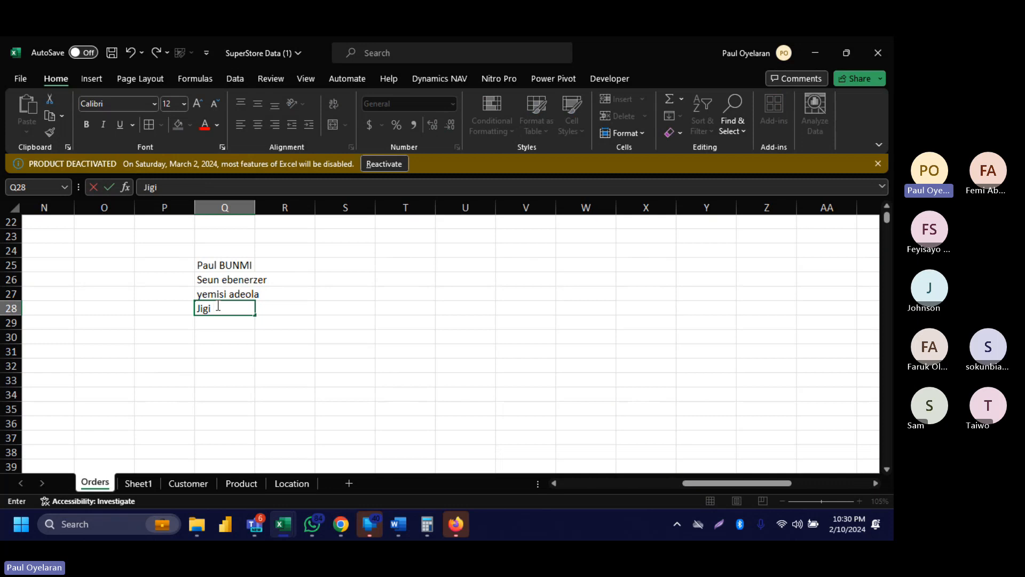
pyautogui.write(' olamide')
pyautogui.press('Return')
pyautogui.click(287, 261)
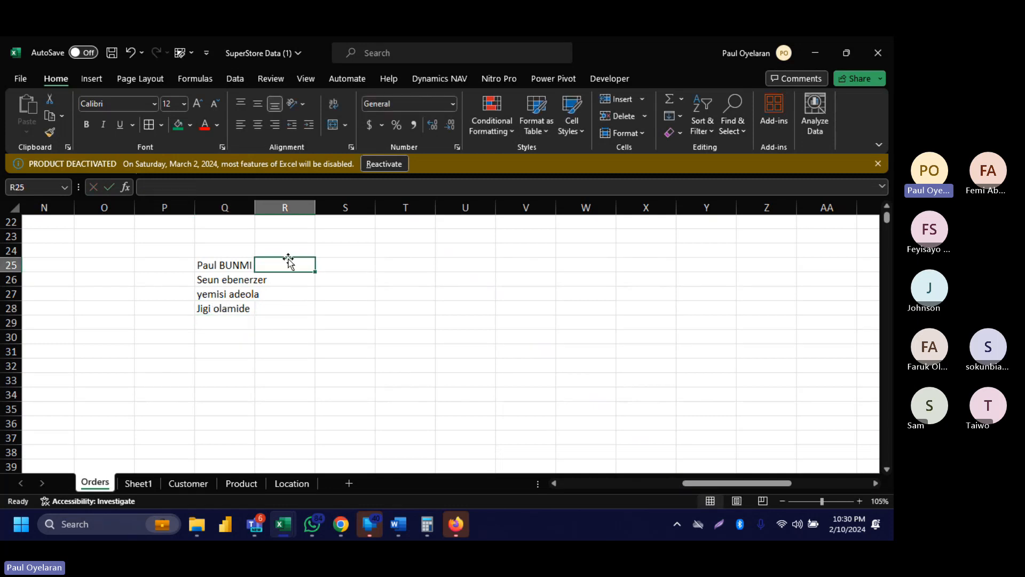
pyautogui.write('=tex')
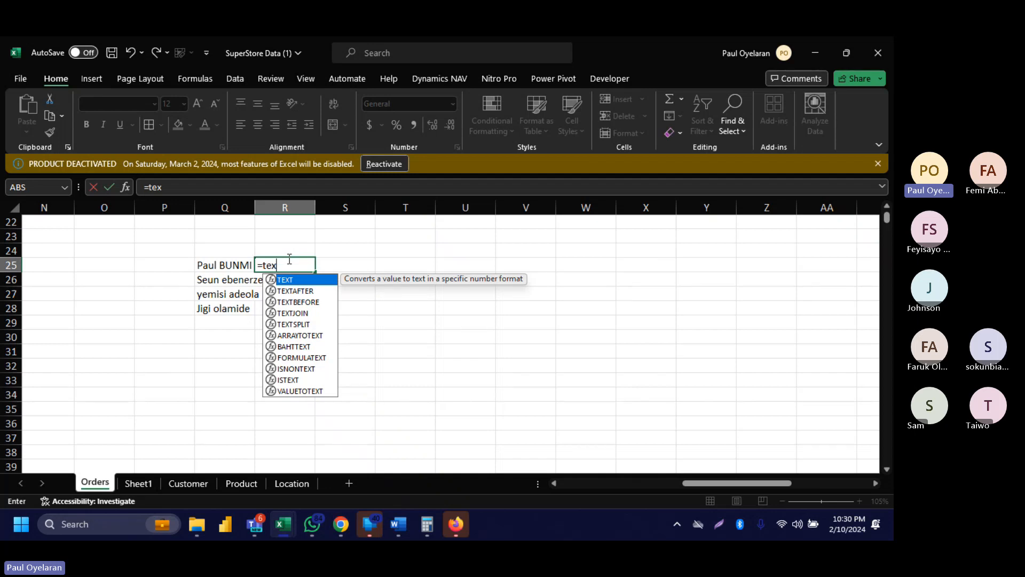
# Start a TEXTAFTER formula in R25, then cancel it.
pyautogui.write('`')
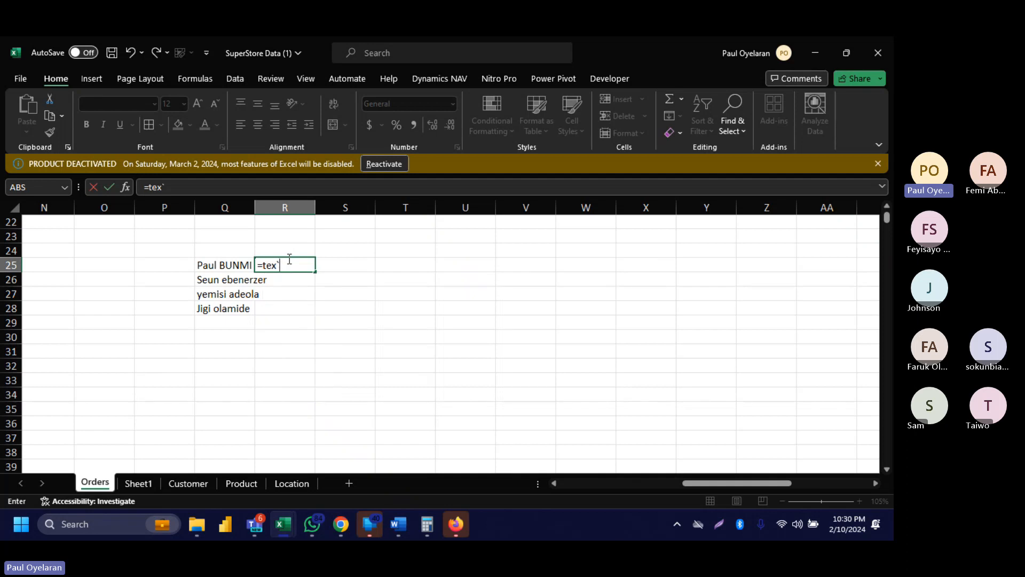
pyautogui.press('BackSpace')
pyautogui.write('t')
pyautogui.press('Down')
pyautogui.press('Tab')
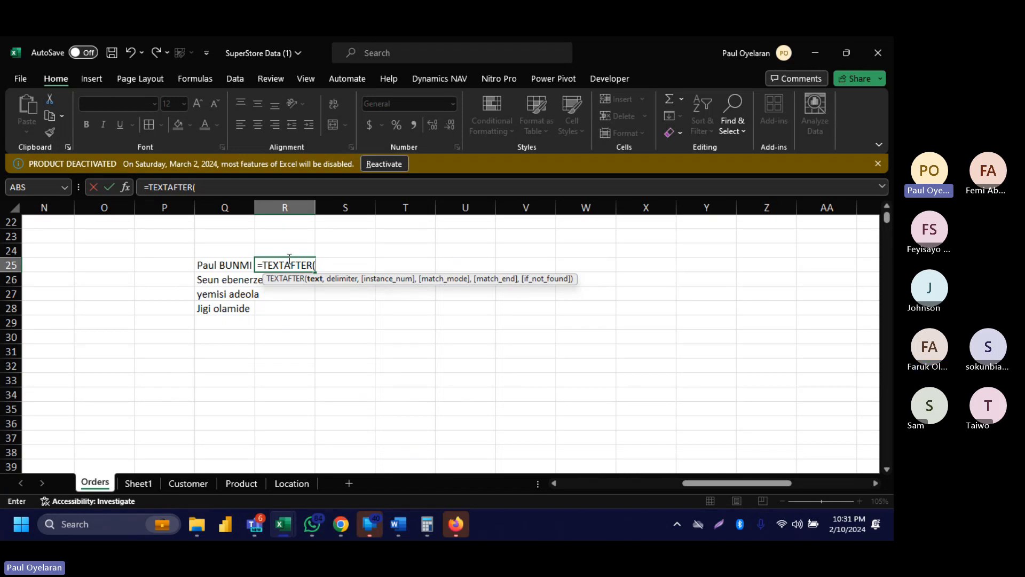
pyautogui.press('Escape')
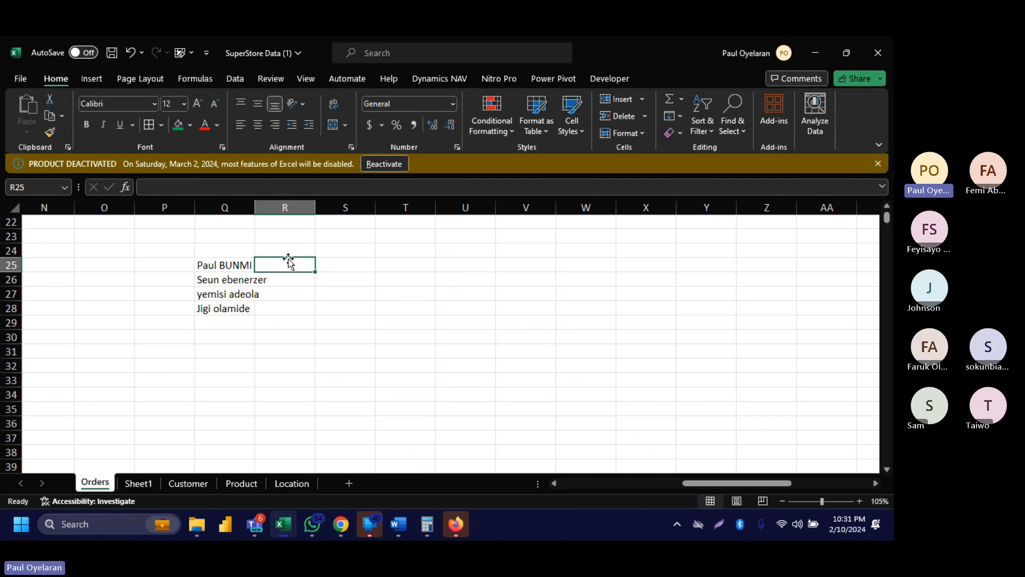
# Enter =TEXTAFTER(Q25,"",,,) in R25, which returns the full name unchanged.
pyautogui.write('=t')
pyautogui.press('BackSpace')
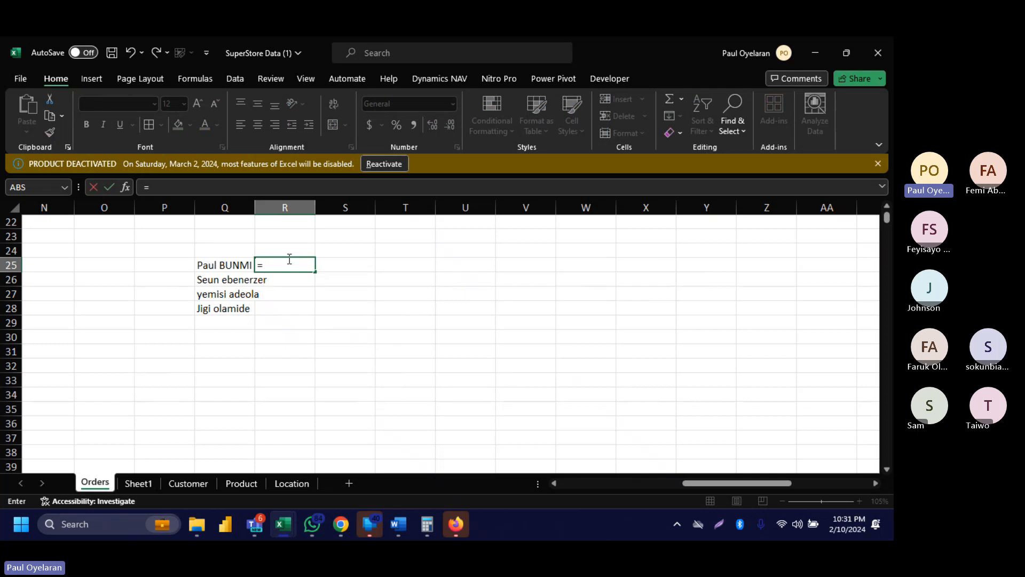
pyautogui.write('tex')
pyautogui.press('Down')
pyautogui.press('Tab')
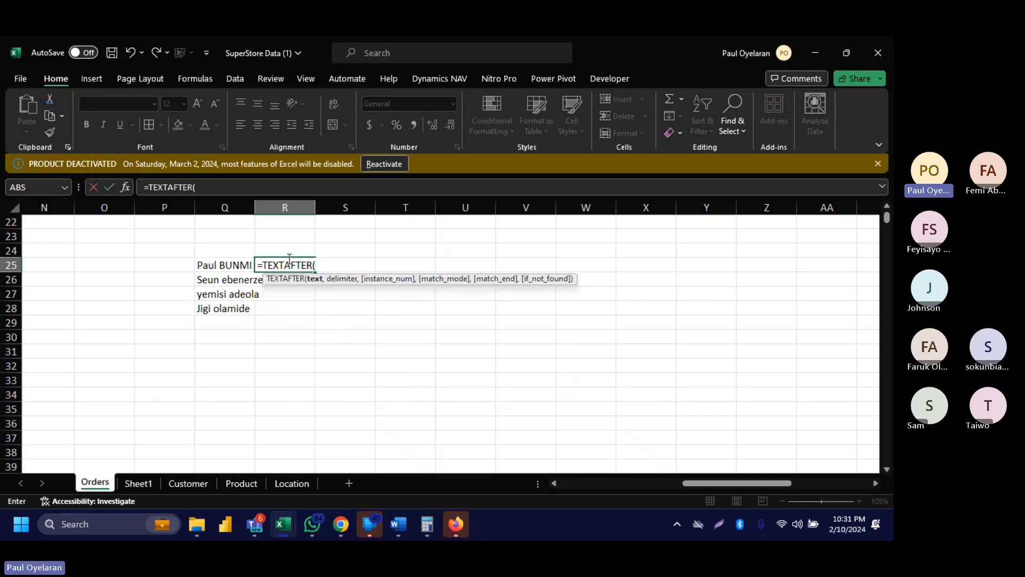
pyautogui.click(244, 264)
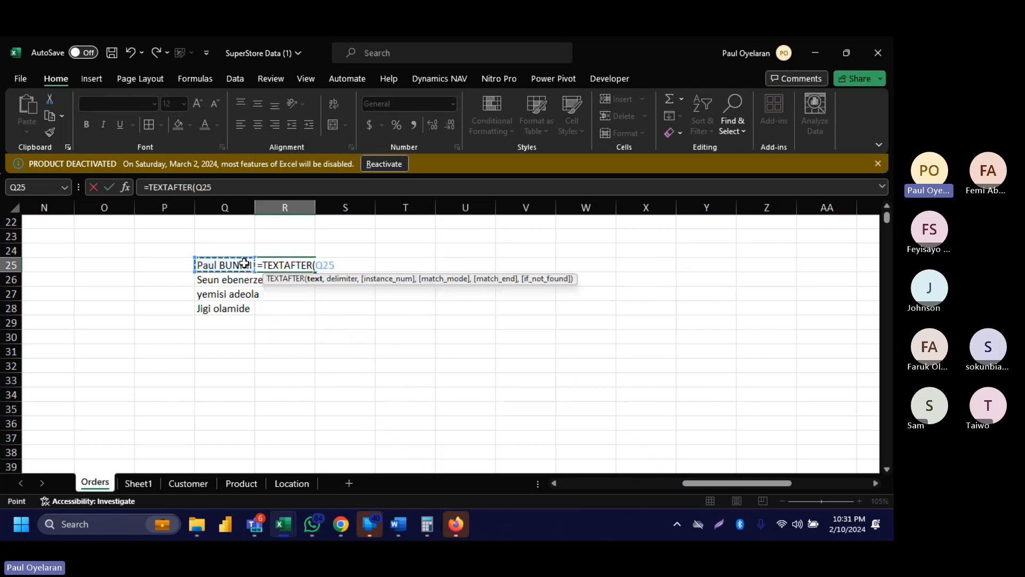
pyautogui.write(',')
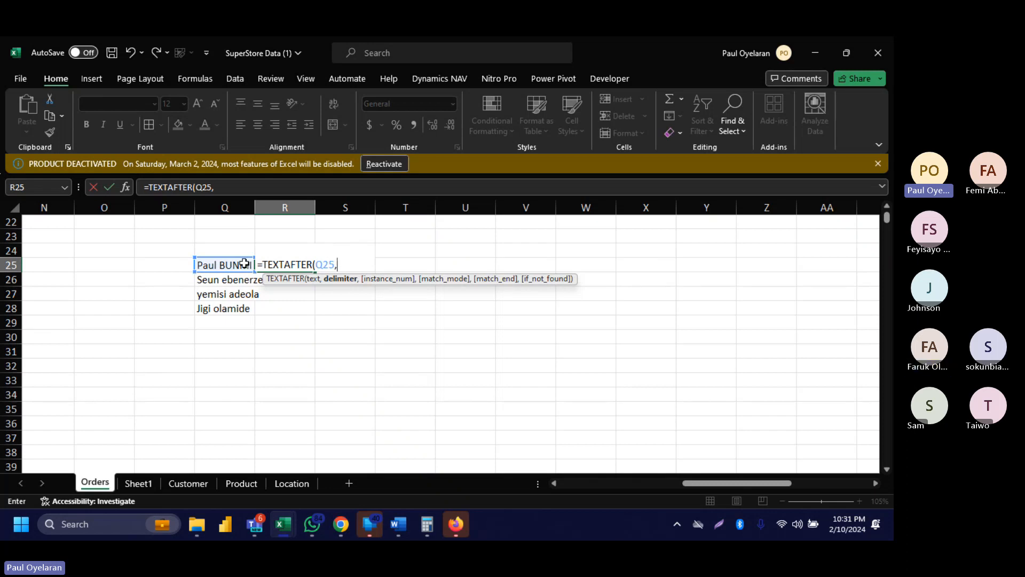
pyautogui.write('"",,,')
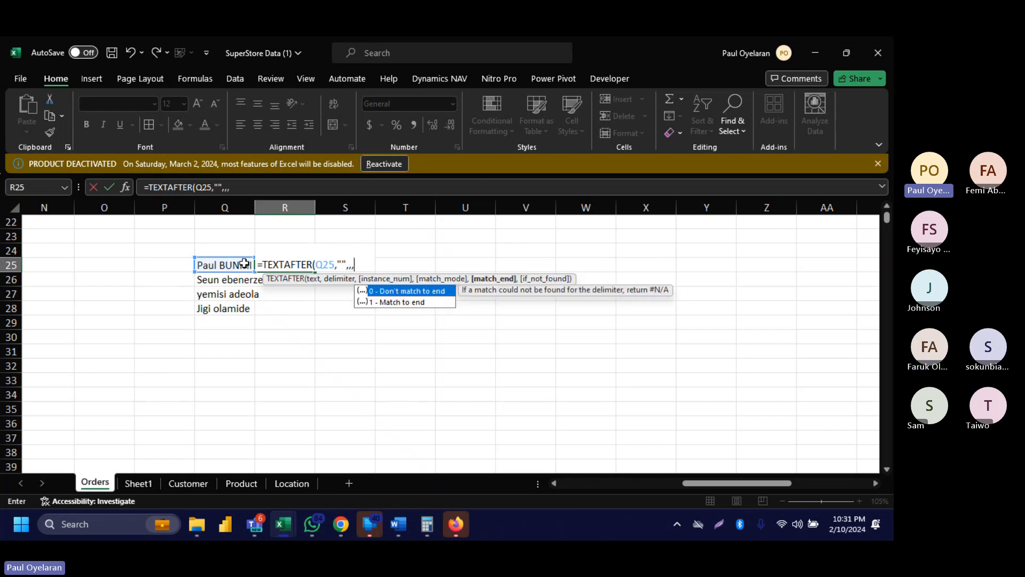
pyautogui.press('Escape')
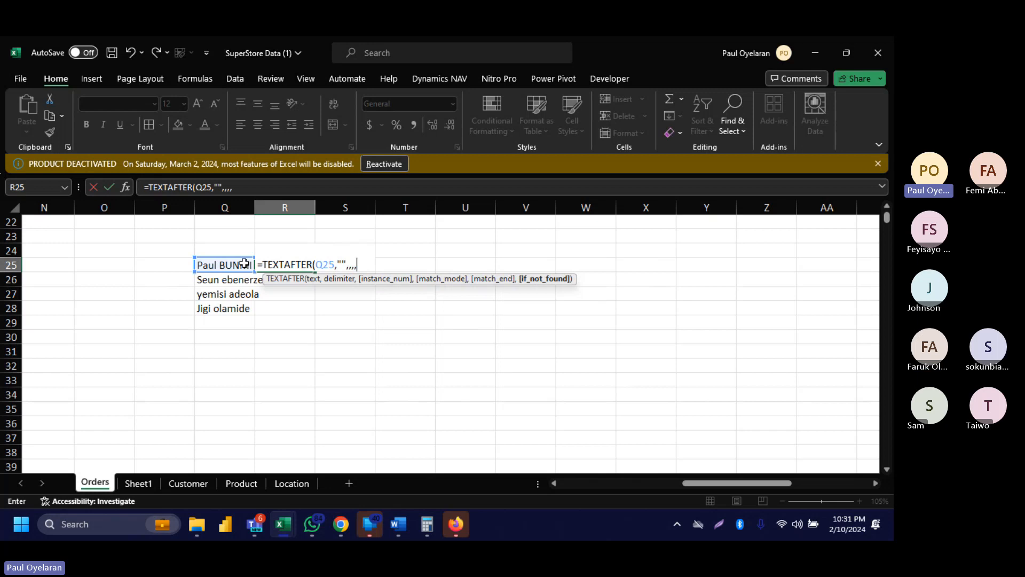
pyautogui.press('Return')
pyautogui.click(283, 265)
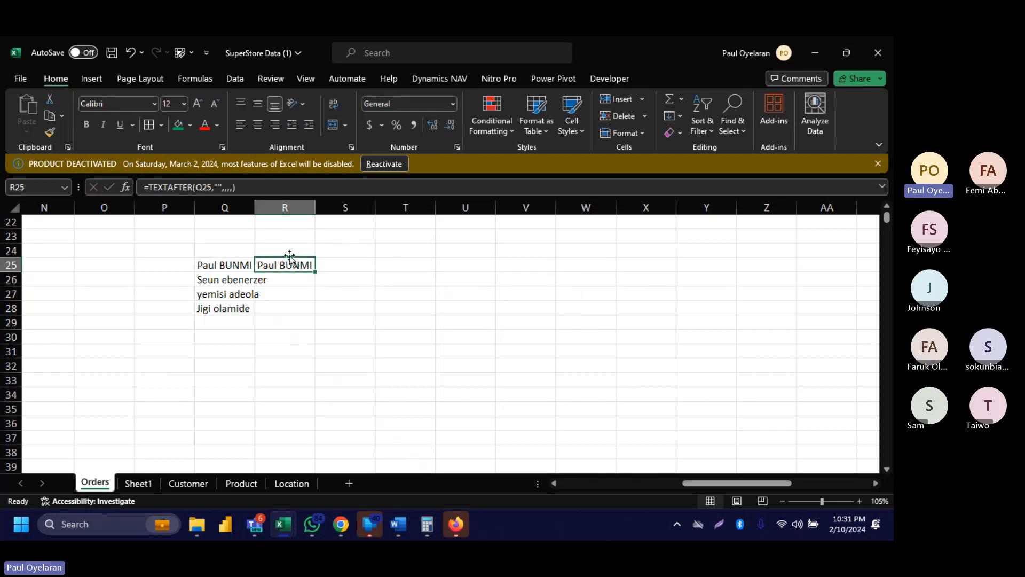
# Change R25 to =TEXTAFTER(Q25," ") and fill it down to R28.
pyautogui.click(235, 187)
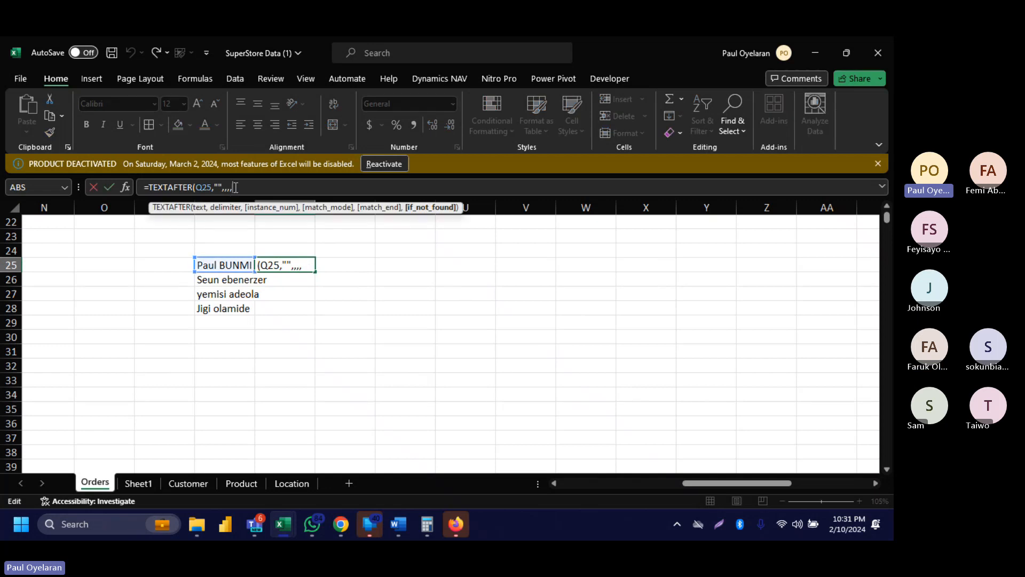
pyautogui.press('BackSpace')
pyautogui.press('BackSpace')
pyautogui.press('BackSpace')
pyautogui.press('BackSpace')
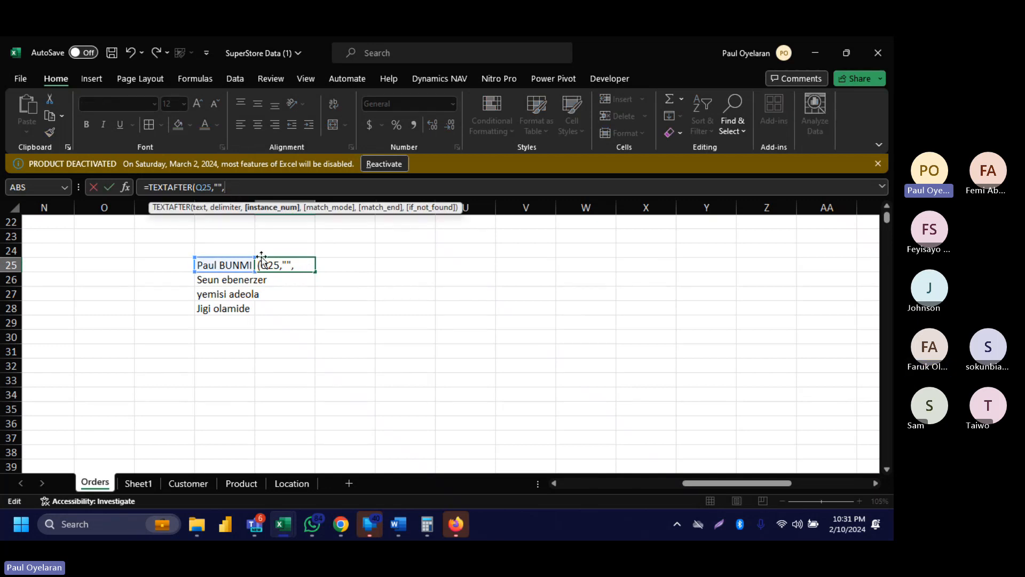
pyautogui.click(288, 263)
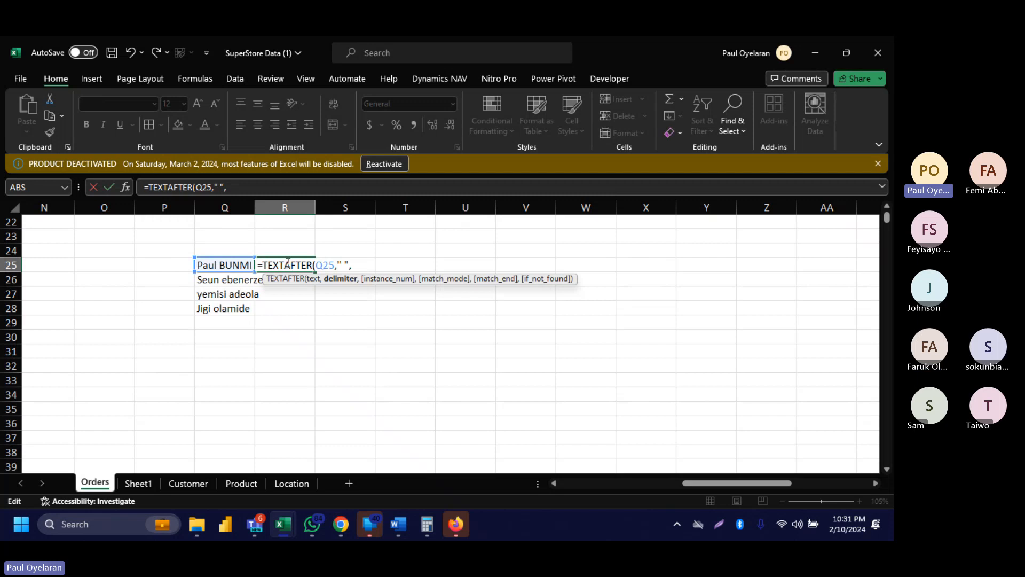
pyautogui.press('BackSpace')
pyautogui.write(')')
pyautogui.press('Return')
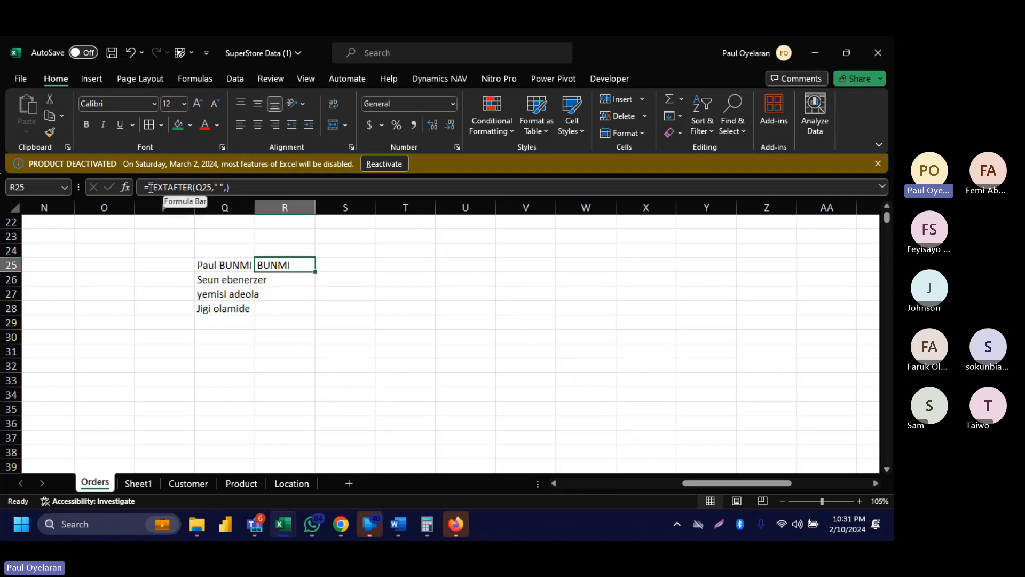
pyautogui.click(218, 186)
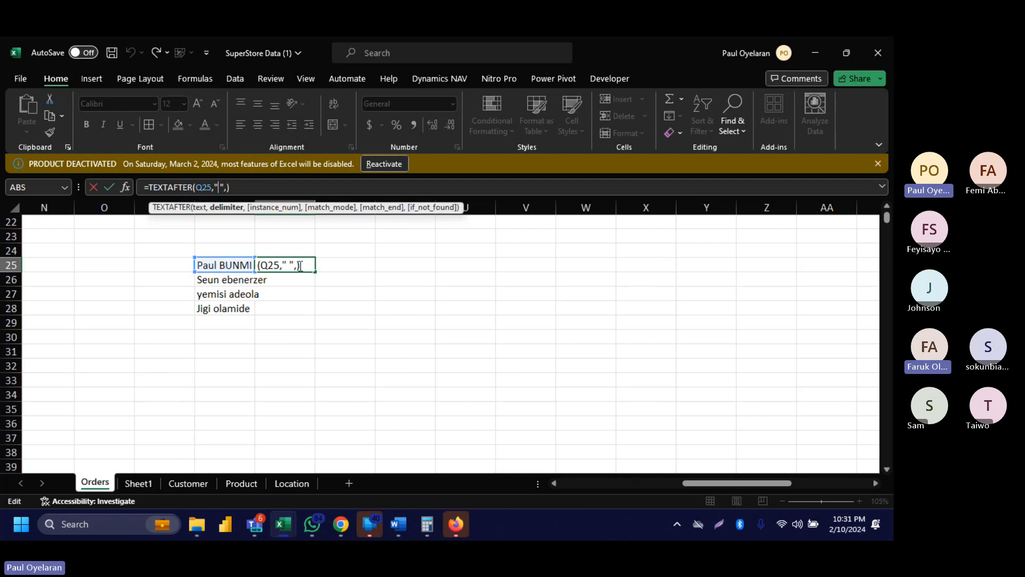
pyautogui.hotkey('ctrl', 'Return')
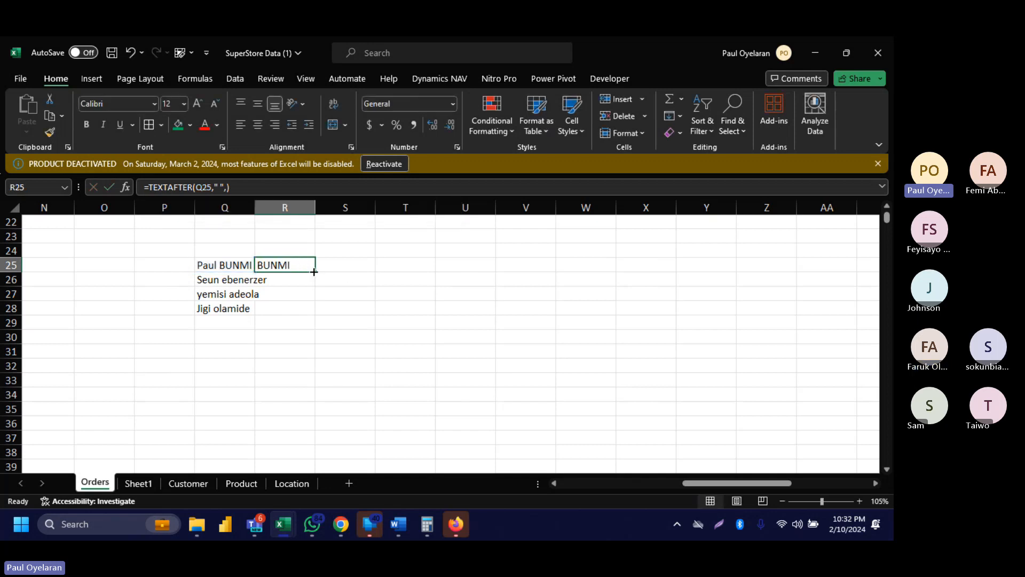
pyautogui.moveTo(313, 272); pyautogui.dragTo(311, 319)
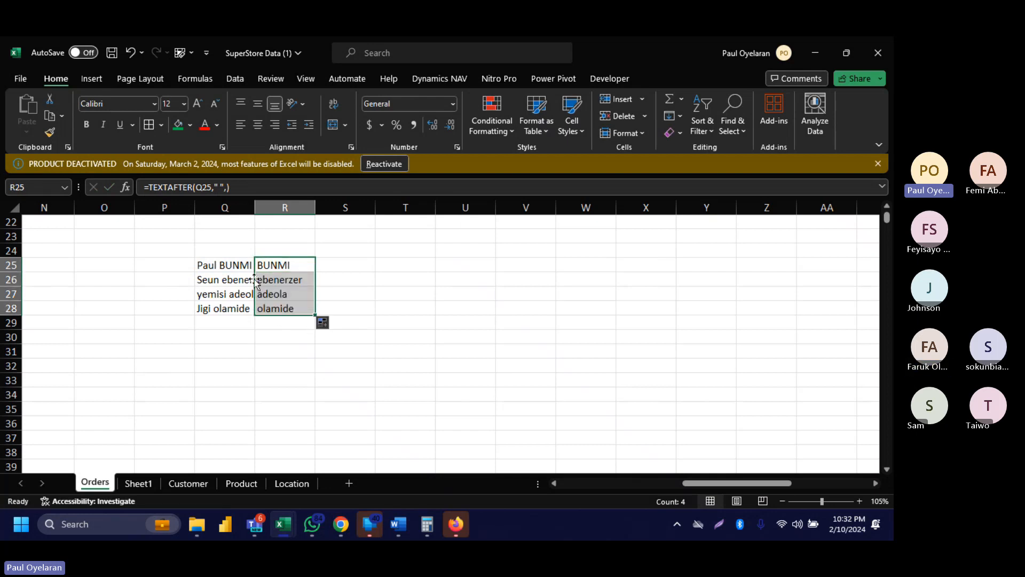
pyautogui.click(274, 282)
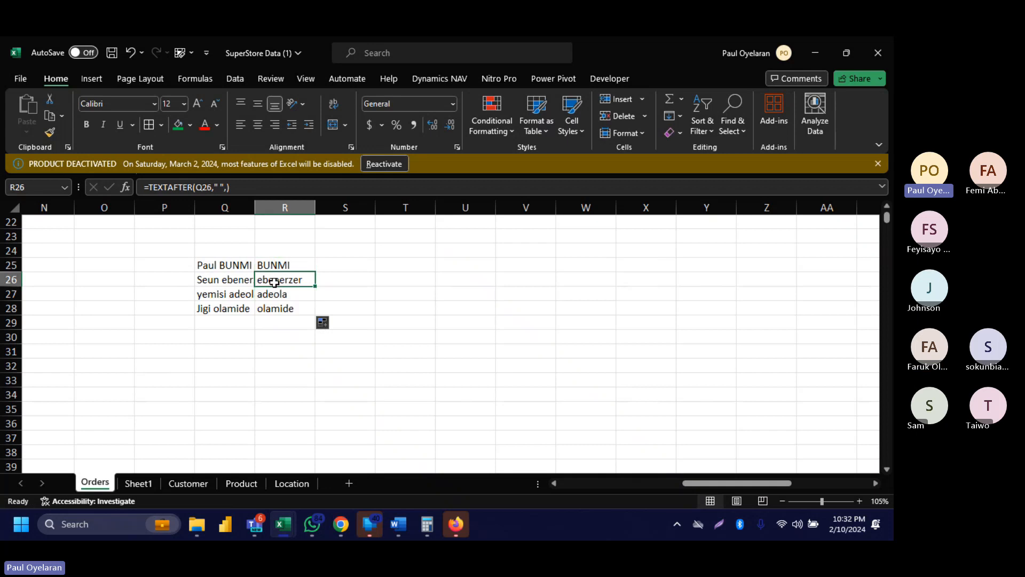
pyautogui.click(223, 282)
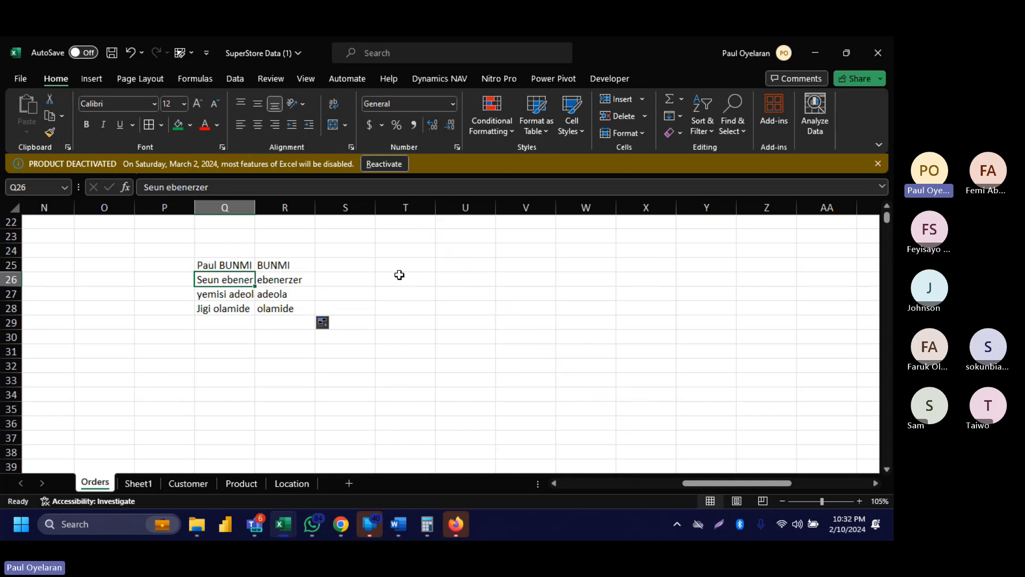
pyautogui.click(284, 264)
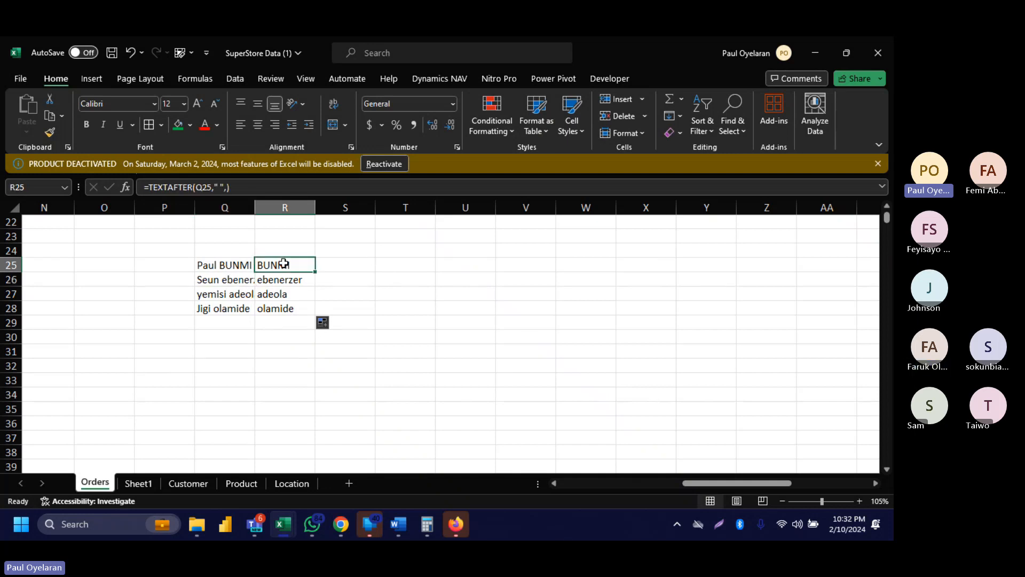
pyautogui.click(169, 186)
pyautogui.moveTo(169, 186); pyautogui.dragTo(193, 187)
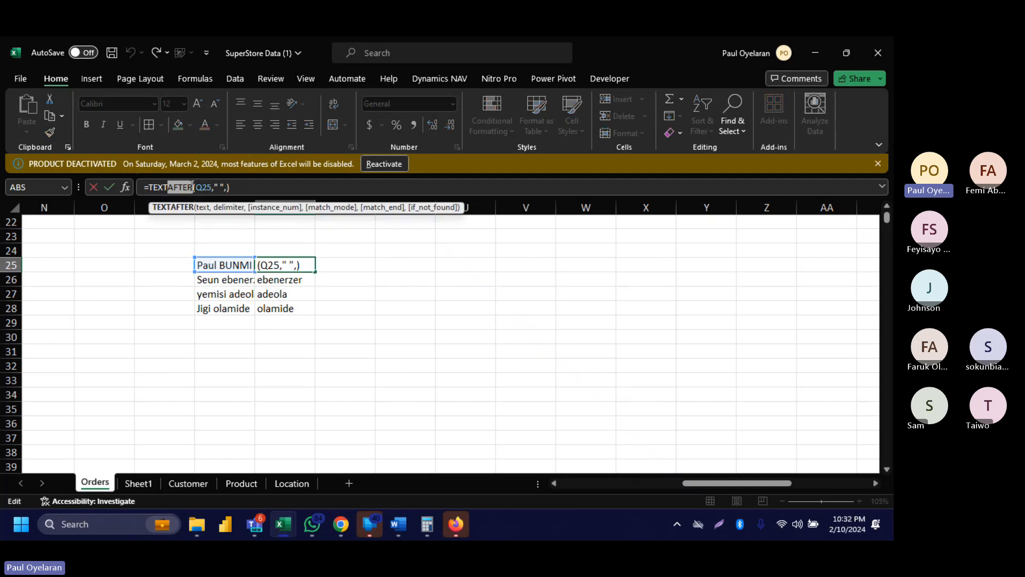
pyautogui.write('before')
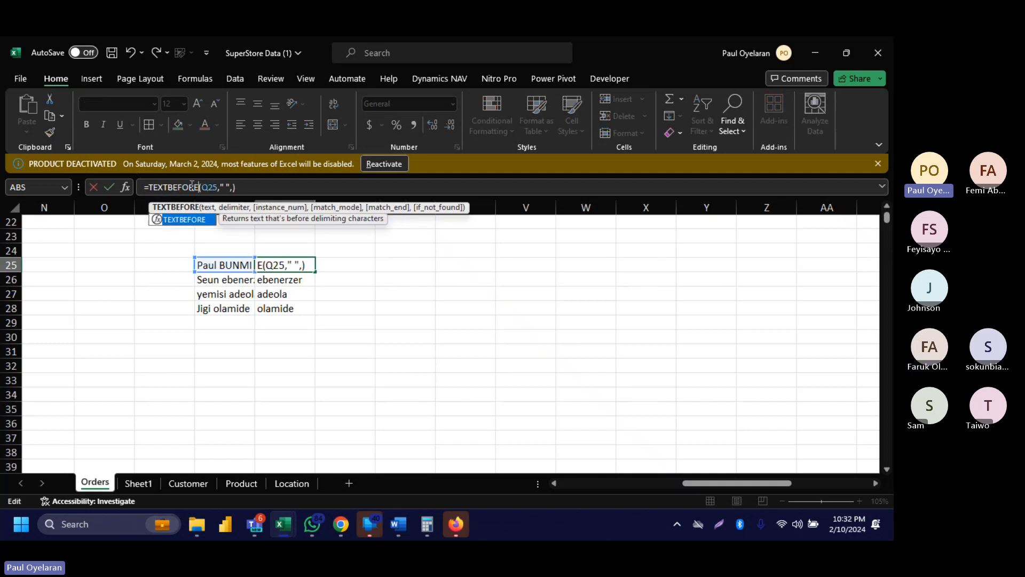
pyautogui.press('Return')
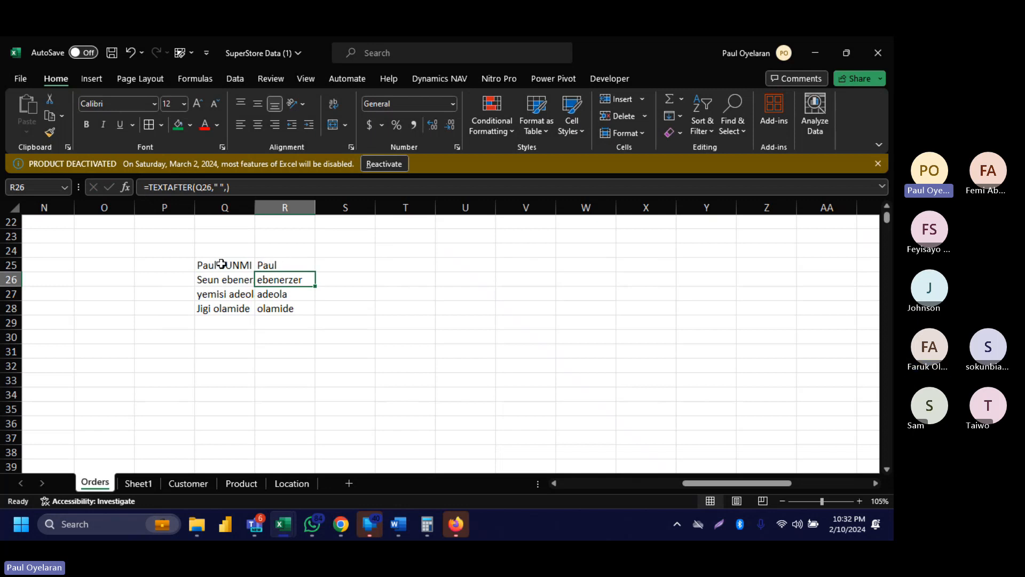
pyautogui.press('Up')
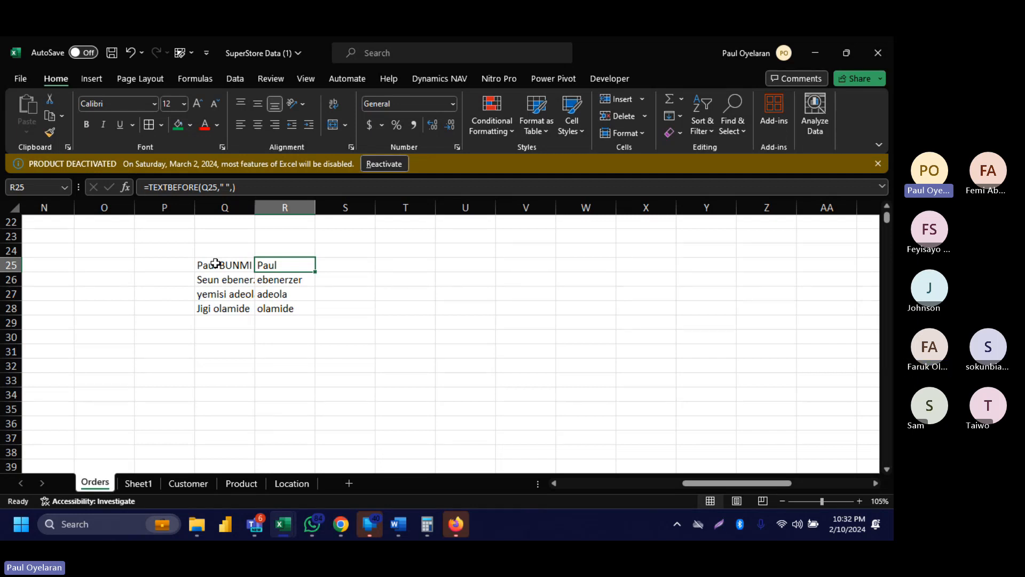
pyautogui.click(342, 262)
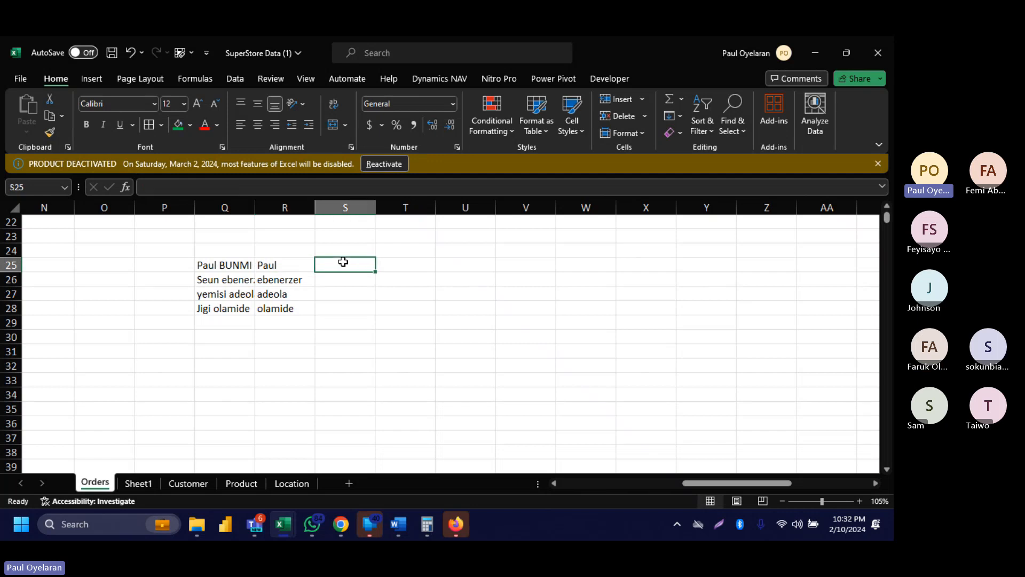
# Enter =LEFT(R25,1) in S25 to show the first letter, P.
pyautogui.write('=LEFT(')
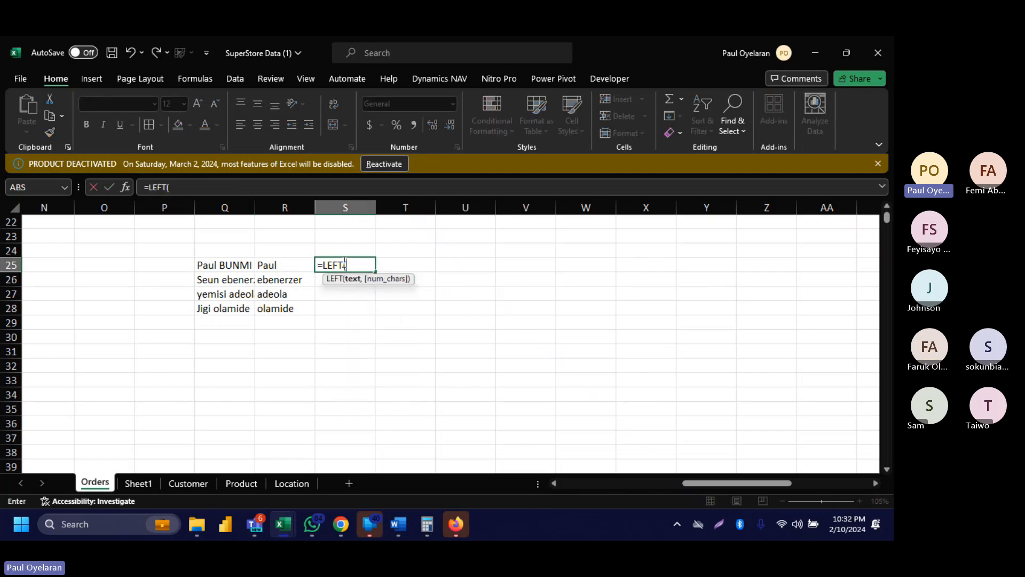
pyautogui.click(273, 263)
pyautogui.write(',')
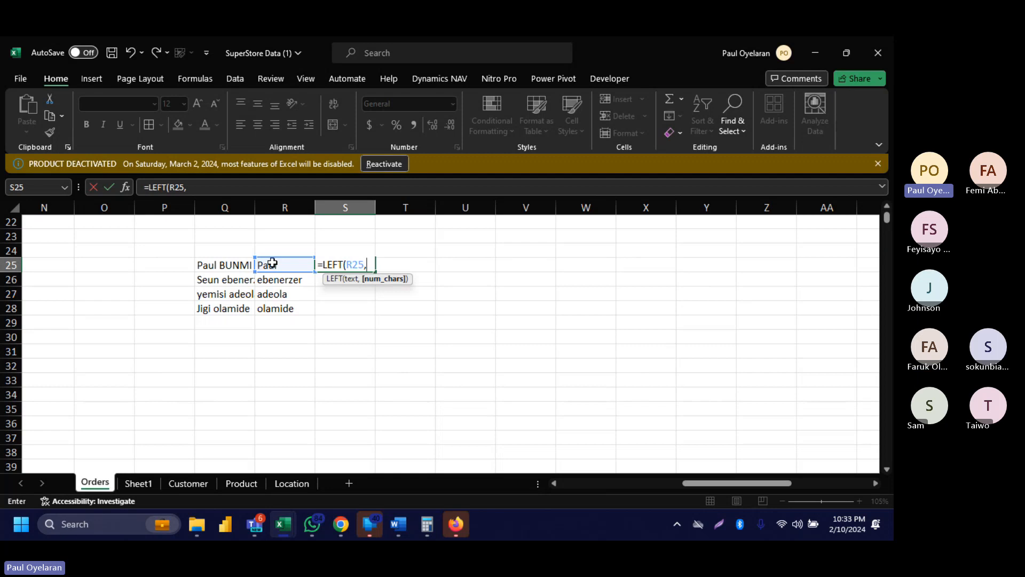
pyautogui.write('1)')
pyautogui.press('Return')
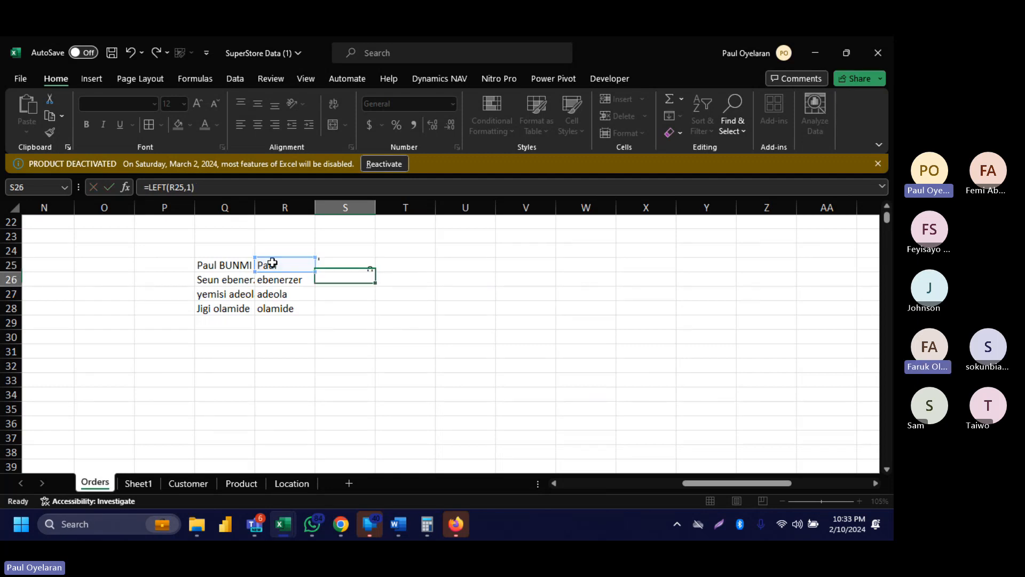
# Copy the S25 formula down to S28, then clear S26:S28 again.
pyautogui.click(340, 266)
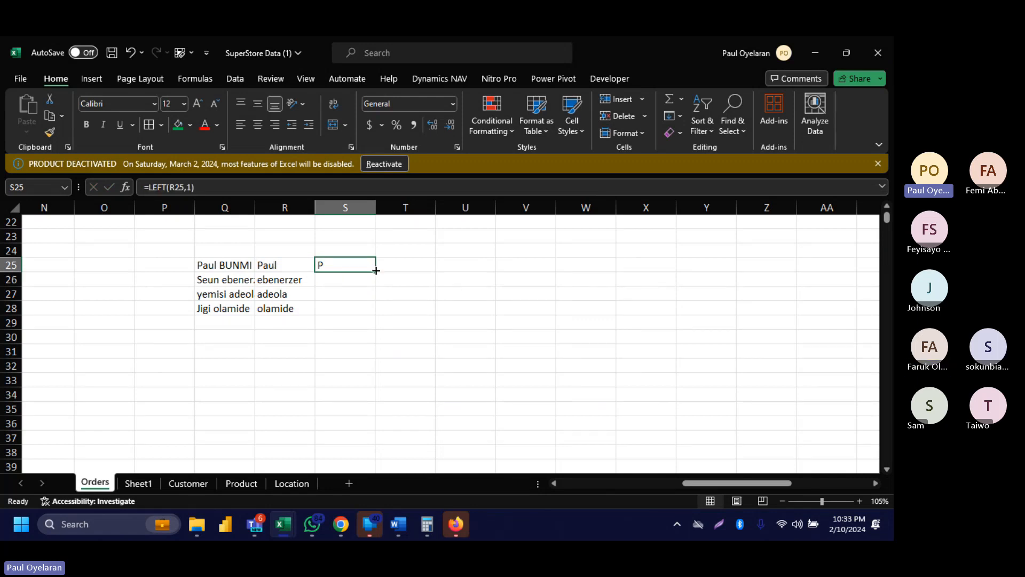
pyautogui.moveTo(376, 271); pyautogui.dragTo(372, 311)
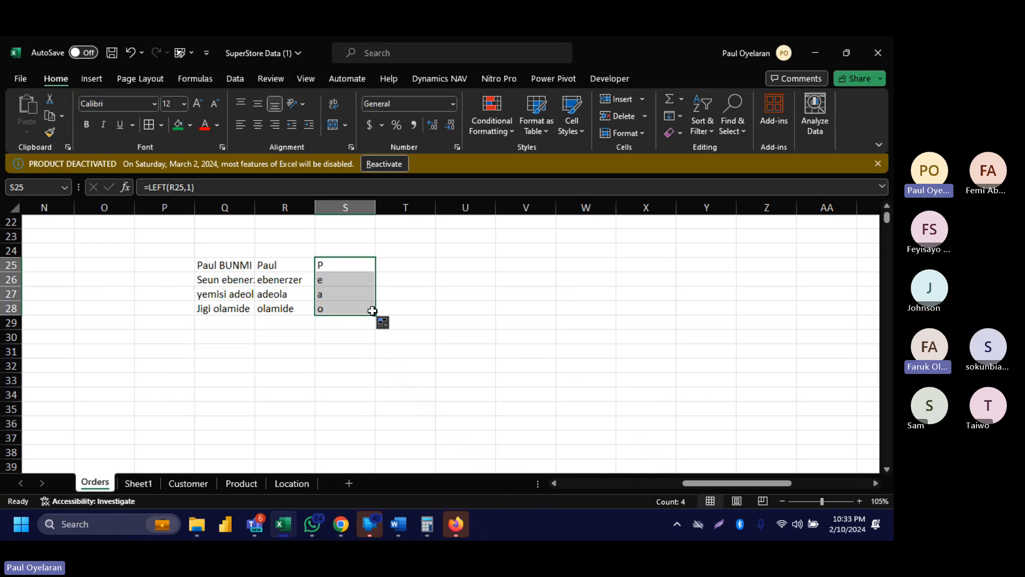
pyautogui.click(327, 279)
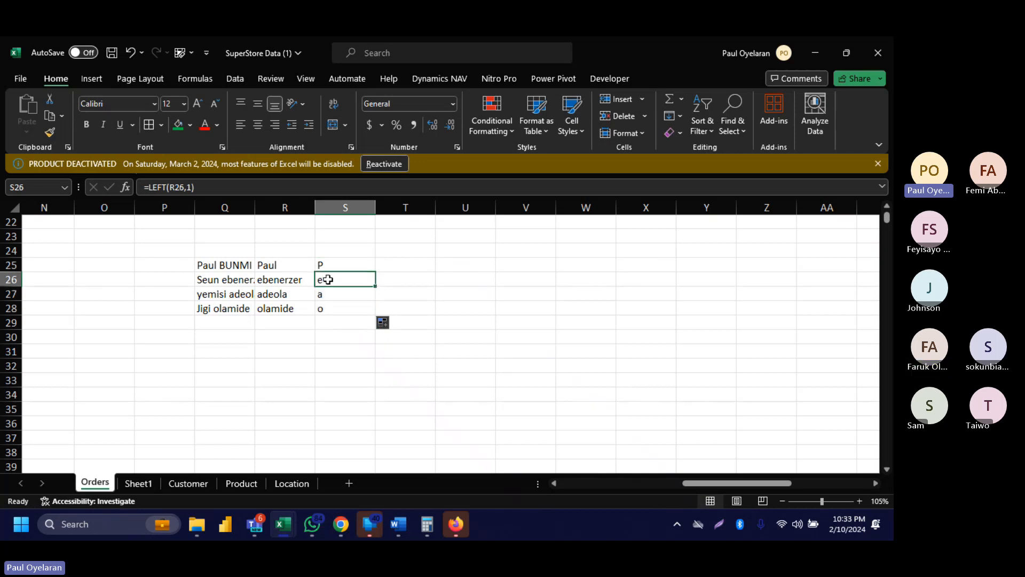
pyautogui.hotkey('ctrl', 'shift', 'Down')
pyautogui.hotkey('ctrl', 'shift', 'Down')
pyautogui.press('Delete')
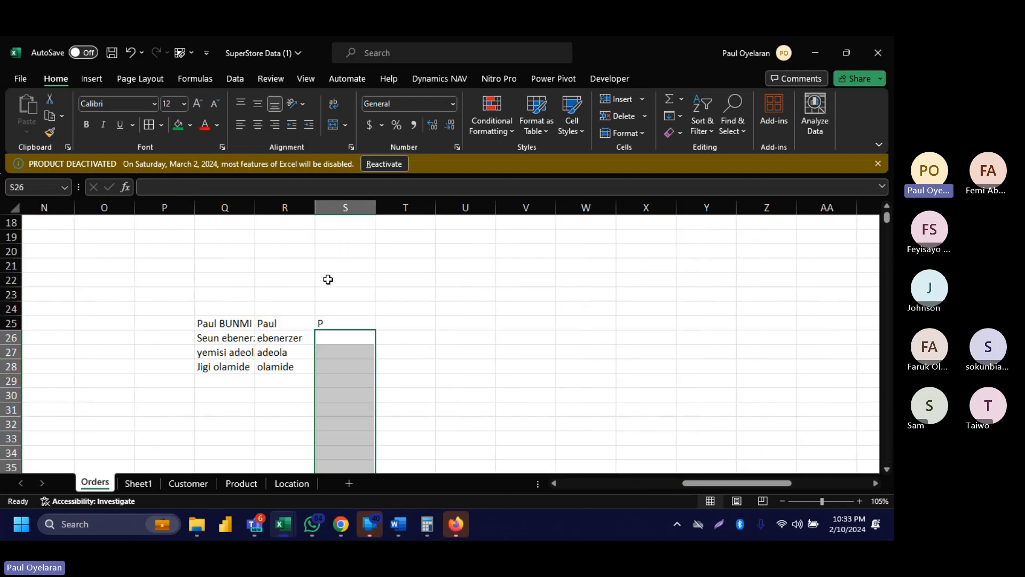
pyautogui.click(328, 335)
# Try Flash Fill for S26:S28 from the S25 example, then undo it.
pyautogui.hotkey('ctrl', 'e')
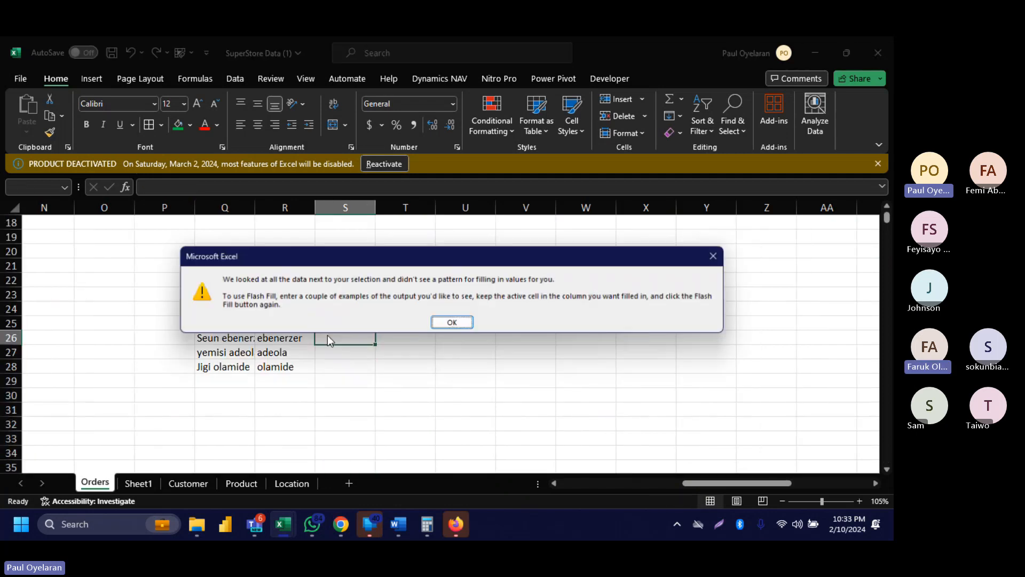
pyautogui.press('Return')
pyautogui.click(328, 323)
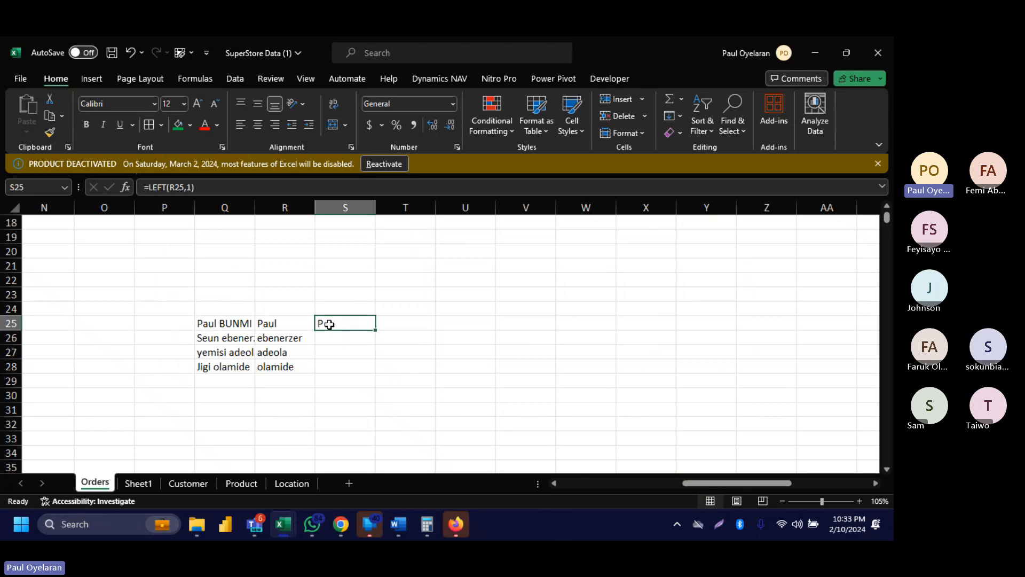
pyautogui.doubleClick(328, 324)
pyautogui.press('Return')
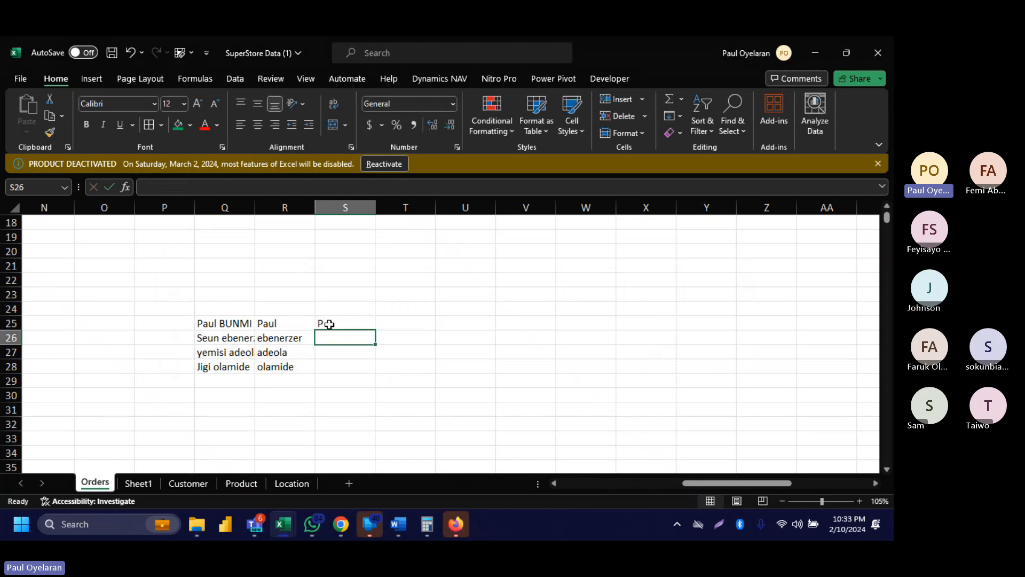
pyautogui.hotkey('ctrl', 'e')
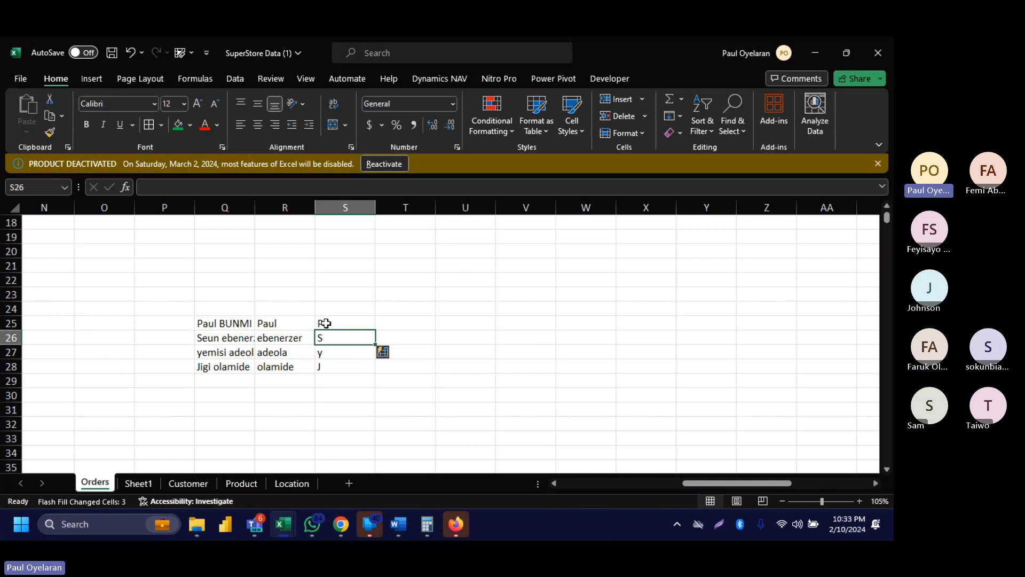
pyautogui.moveTo(206, 324); pyautogui.dragTo(206, 366)
pyautogui.click(323, 322)
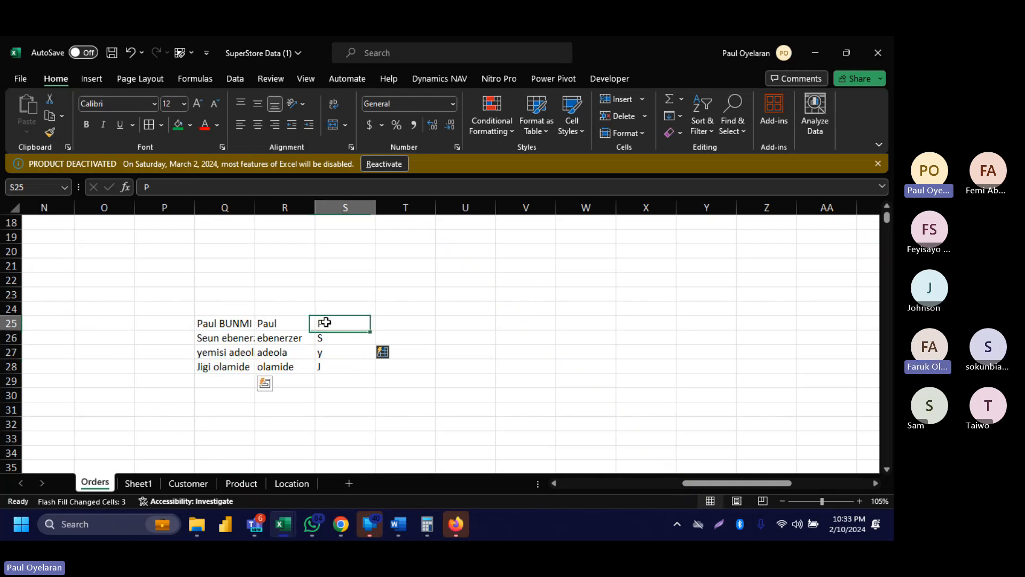
pyautogui.hotkey('ctrl', 'z')
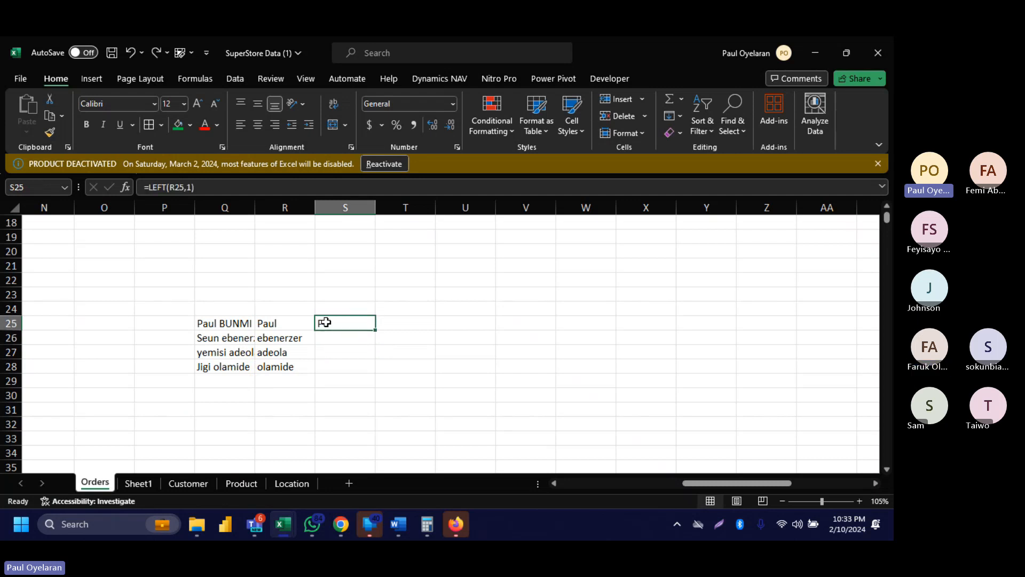
# Copy the first-letter formula from S25 down to S28, showing P, e, a and o.
pyautogui.click(291, 322)
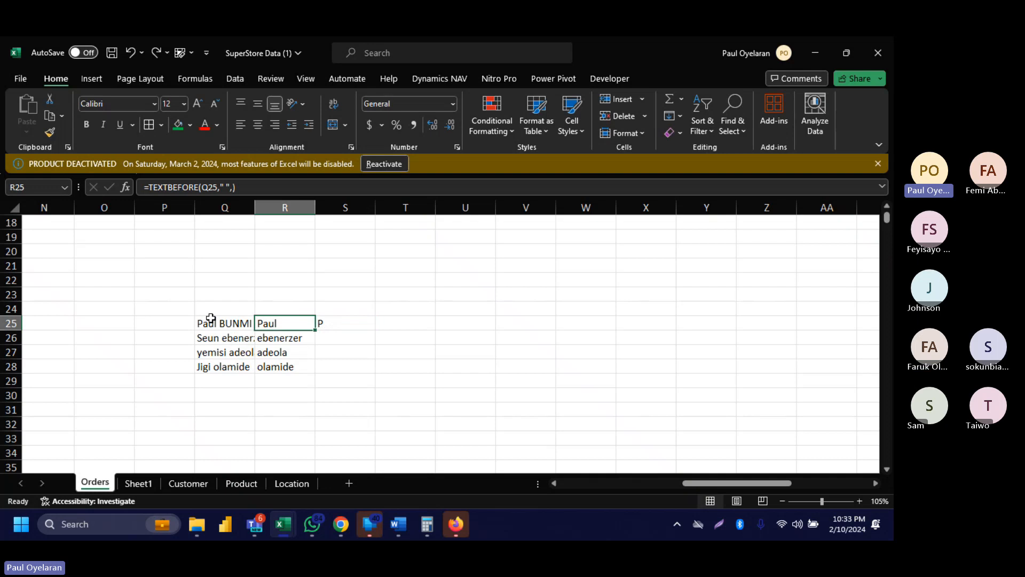
pyautogui.moveTo(210, 319); pyautogui.dragTo(222, 351)
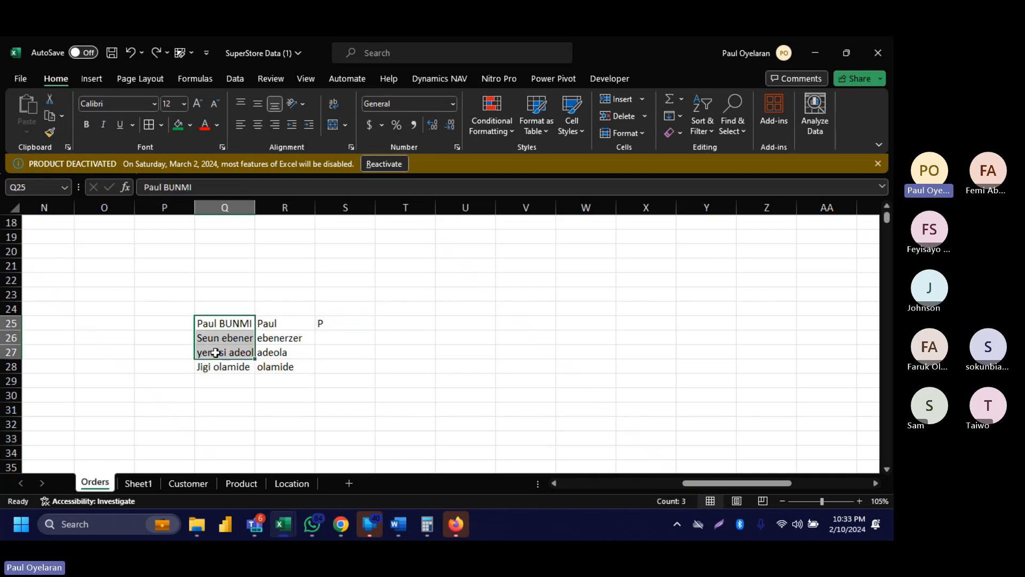
pyautogui.click(340, 328)
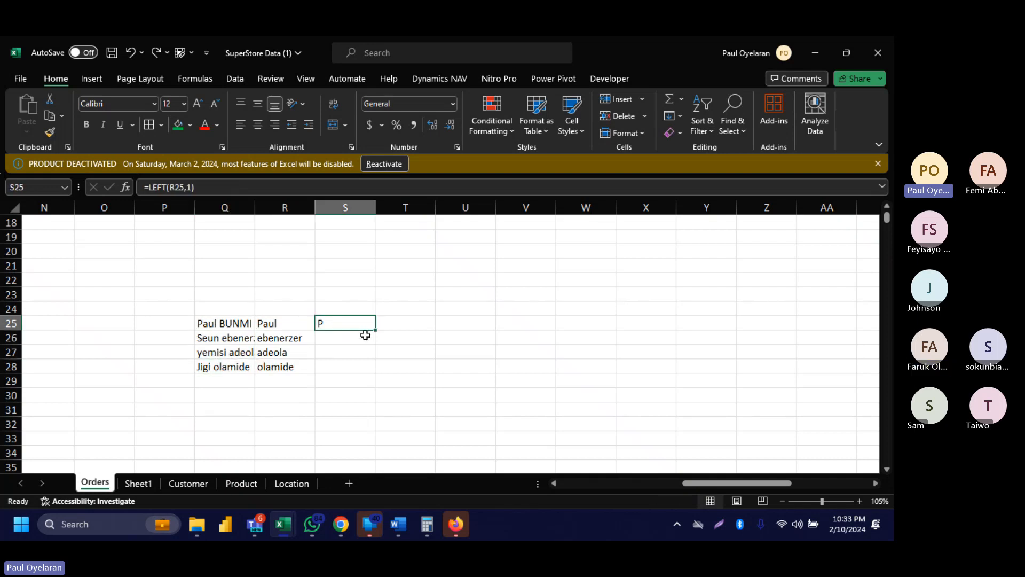
pyautogui.moveTo(373, 329); pyautogui.dragTo(364, 368)
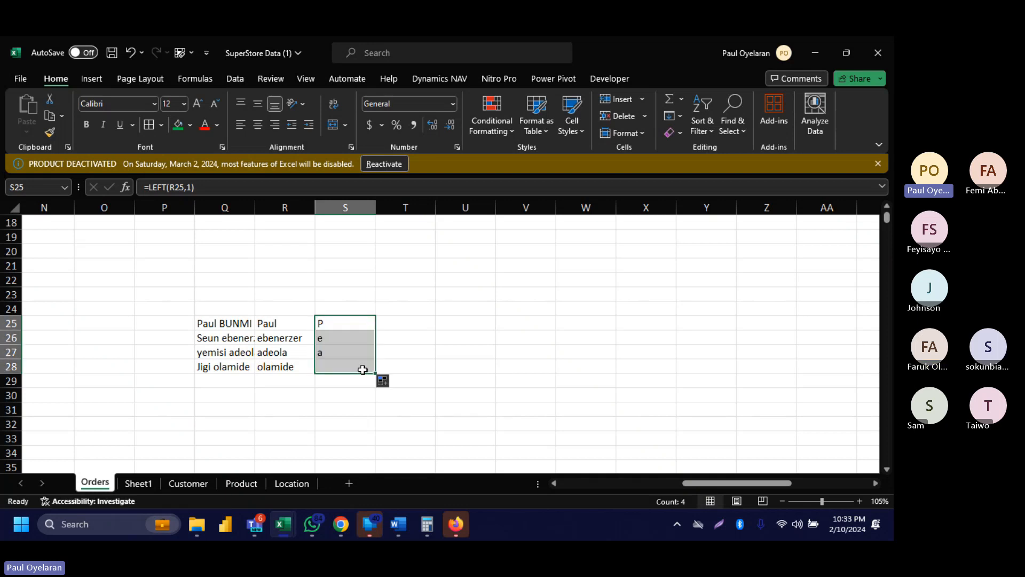
pyautogui.click(389, 326)
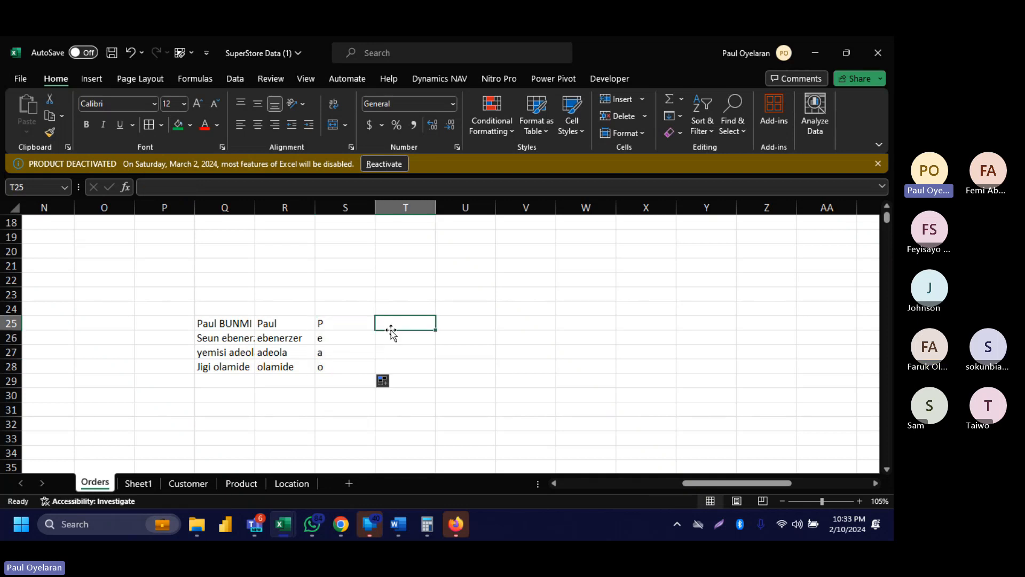
# Enter =RIGHT(R25,2) in T25 to return the first name's last two letters, ul.
pyautogui.write('=right(')
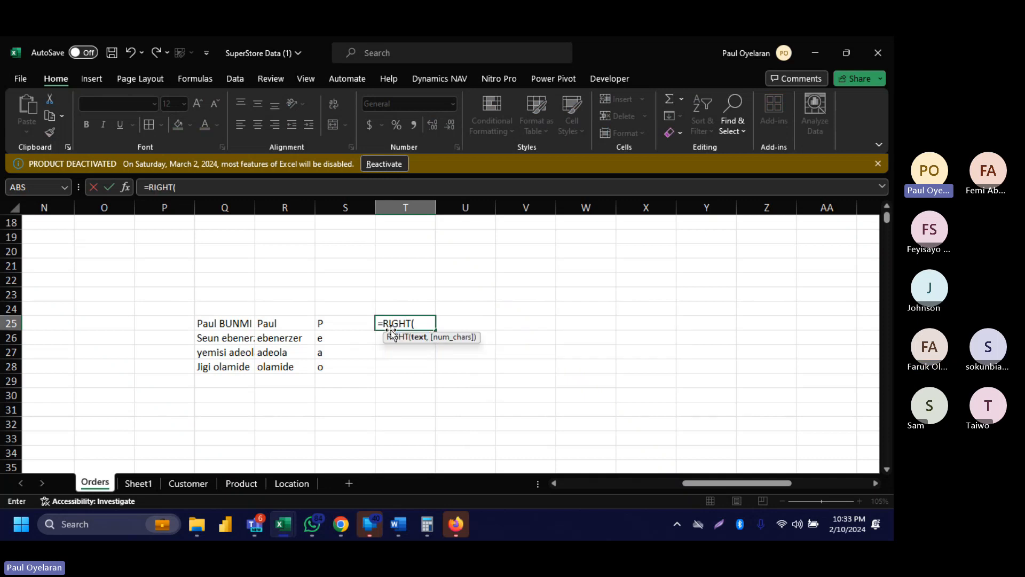
pyautogui.click(274, 322)
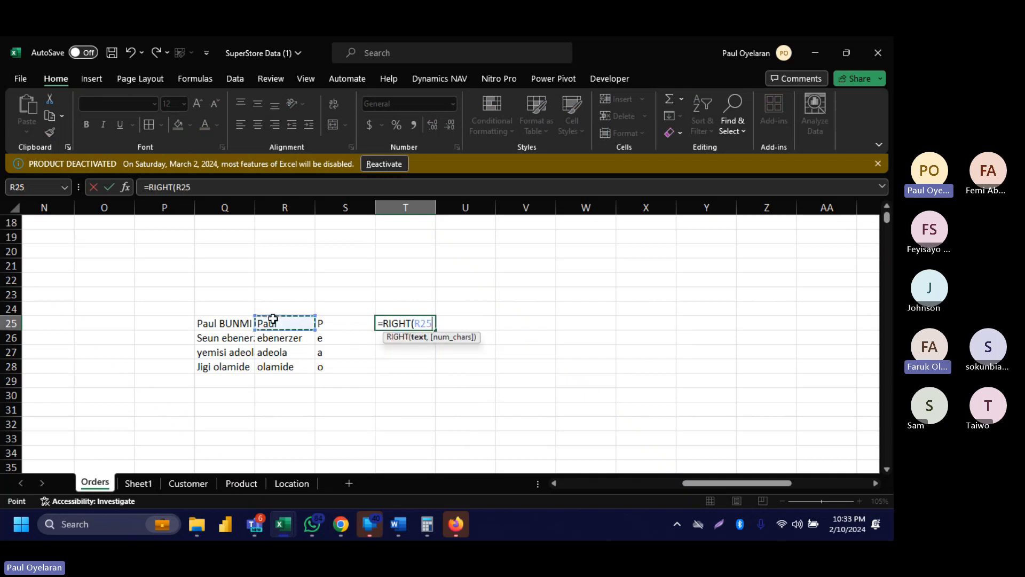
pyautogui.write(',')
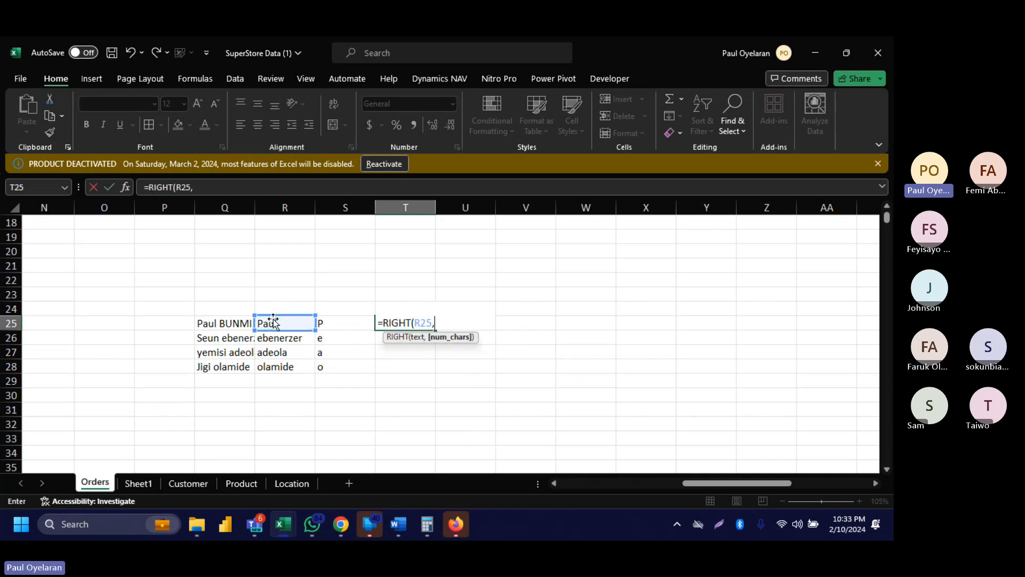
pyautogui.write('2')
pyautogui.press('Return')
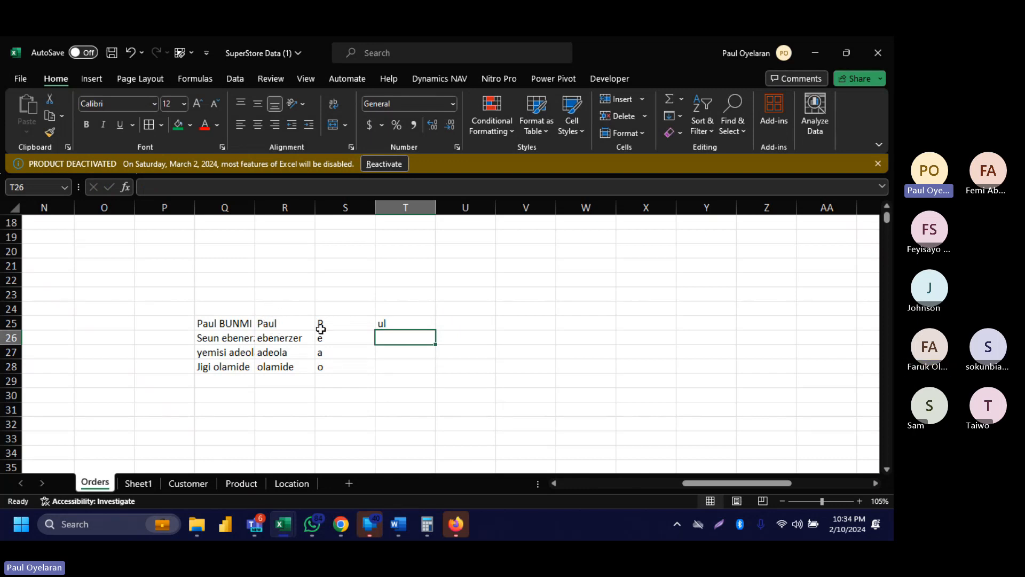
pyautogui.click(398, 322)
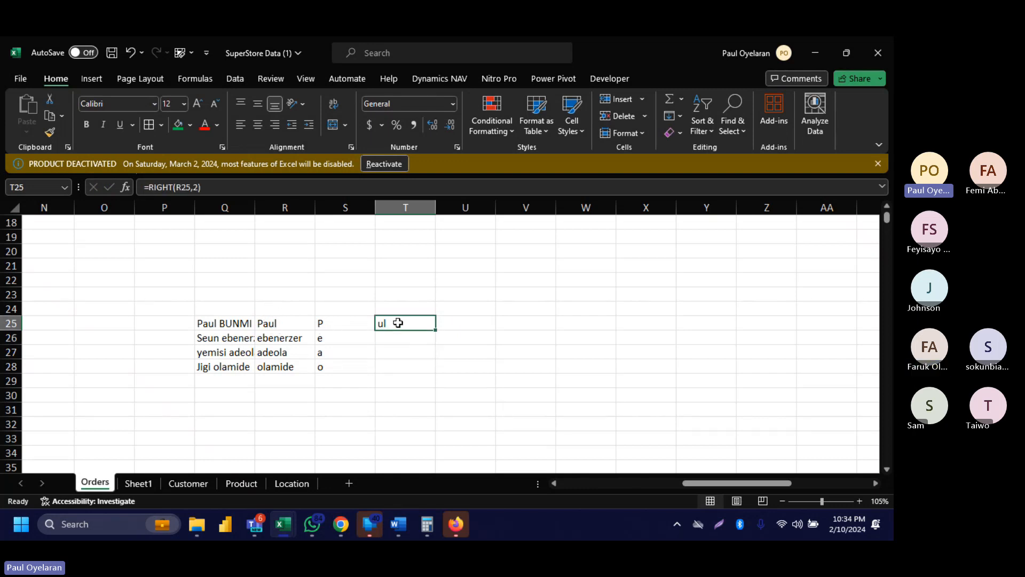
pyautogui.press('Down')
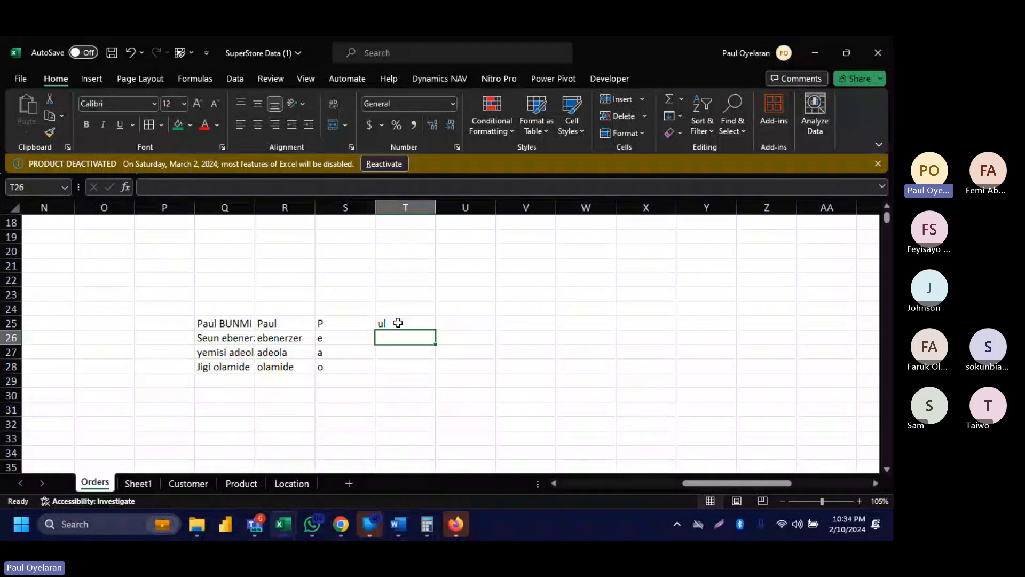
pyautogui.click(230, 323)
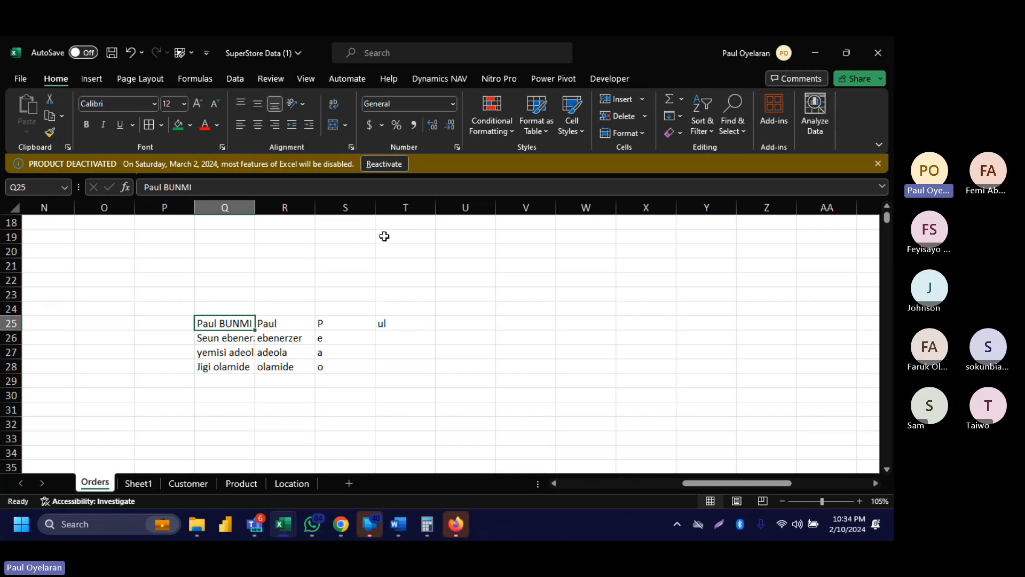
# Add the headings 'Employment Date' in Q20 and 'Resign Date' in R20.
pyautogui.moveTo(195, 295); pyautogui.dragTo(446, 403)
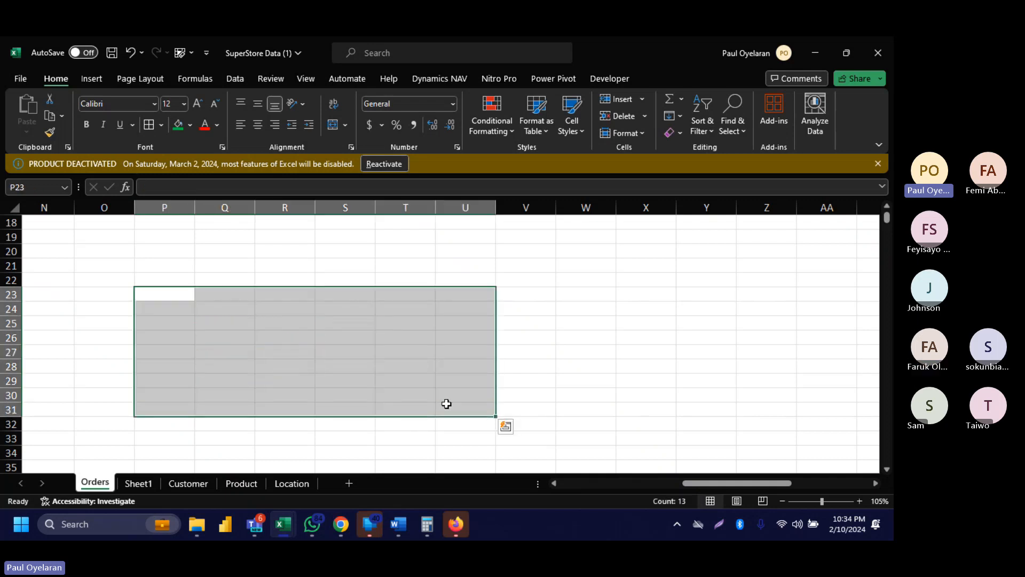
pyautogui.click(232, 247)
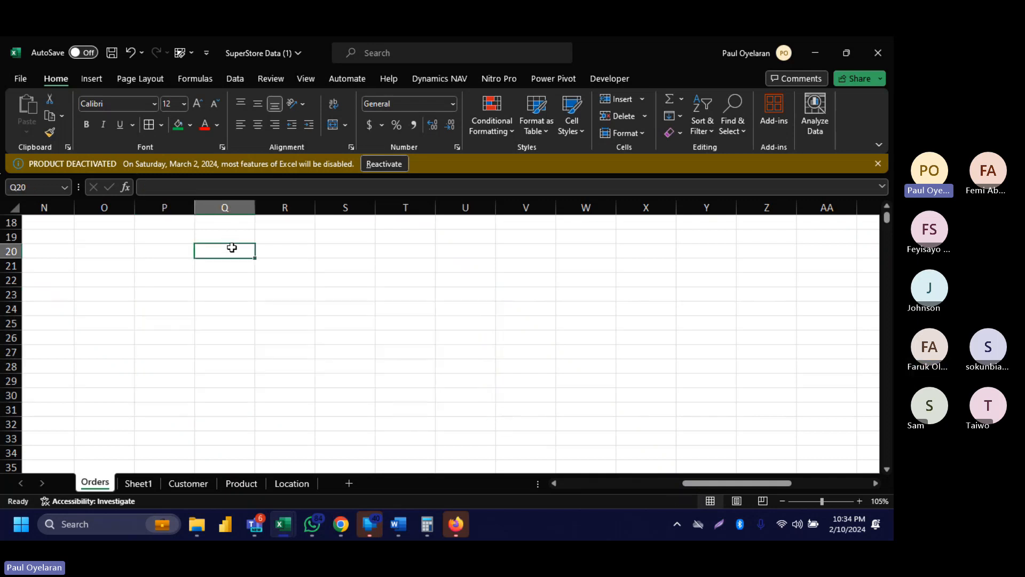
pyautogui.write('Employe')
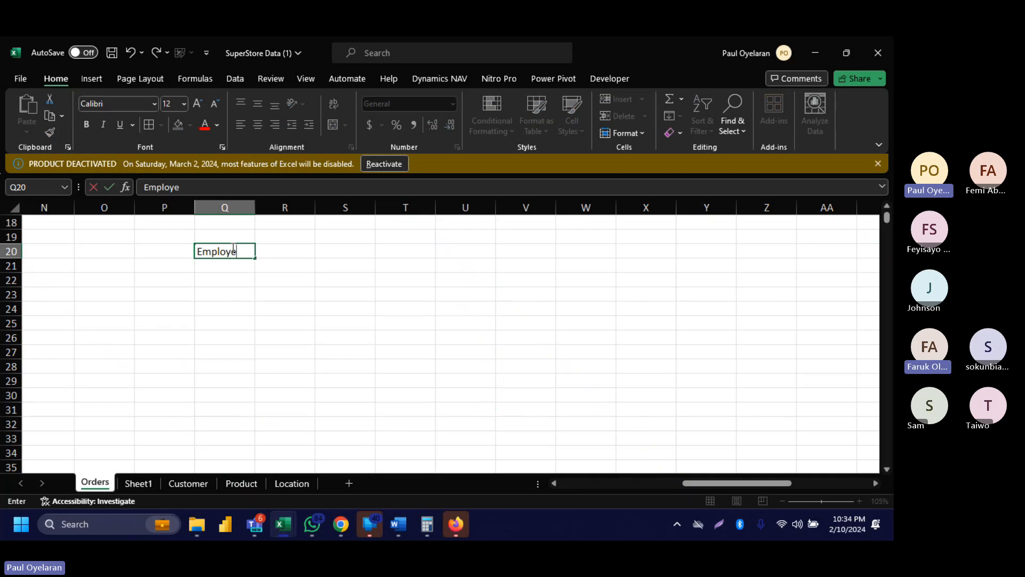
pyautogui.write('e')
pyautogui.press('capslock')
pyautogui.write('D')
pyautogui.press('capslock')
pyautogui.press('BackSpace')
pyautogui.press('BackSpace')
pyautogui.press('BackSpace')
pyautogui.press('BackSpace')
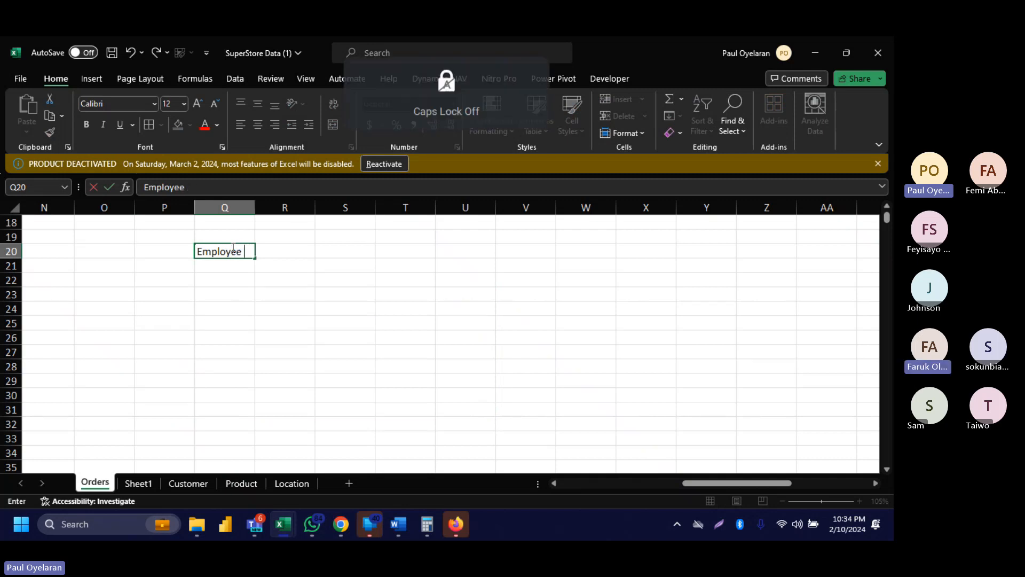
pyautogui.write('ment')
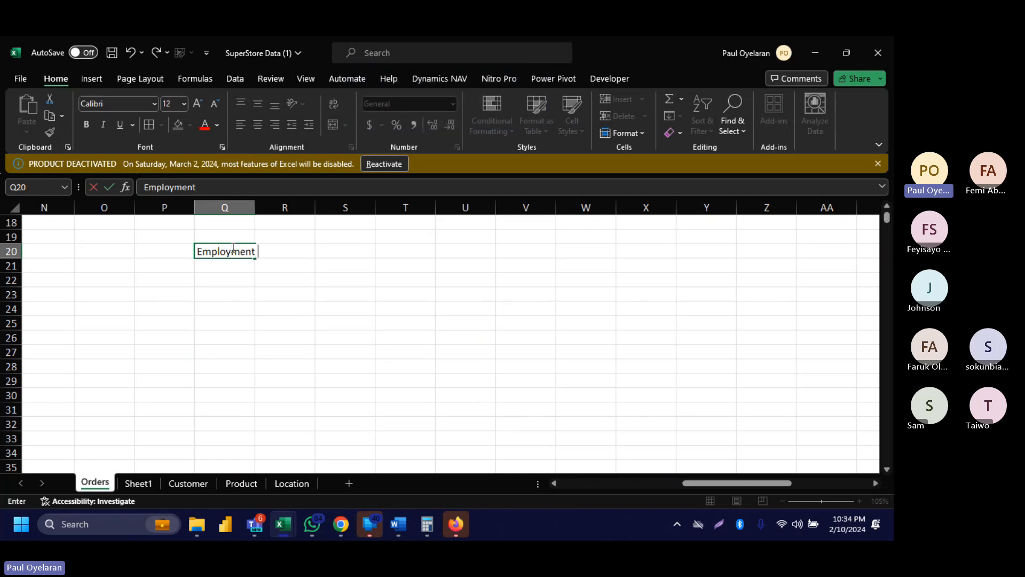
pyautogui.write(' Date')
pyautogui.press('Tab')
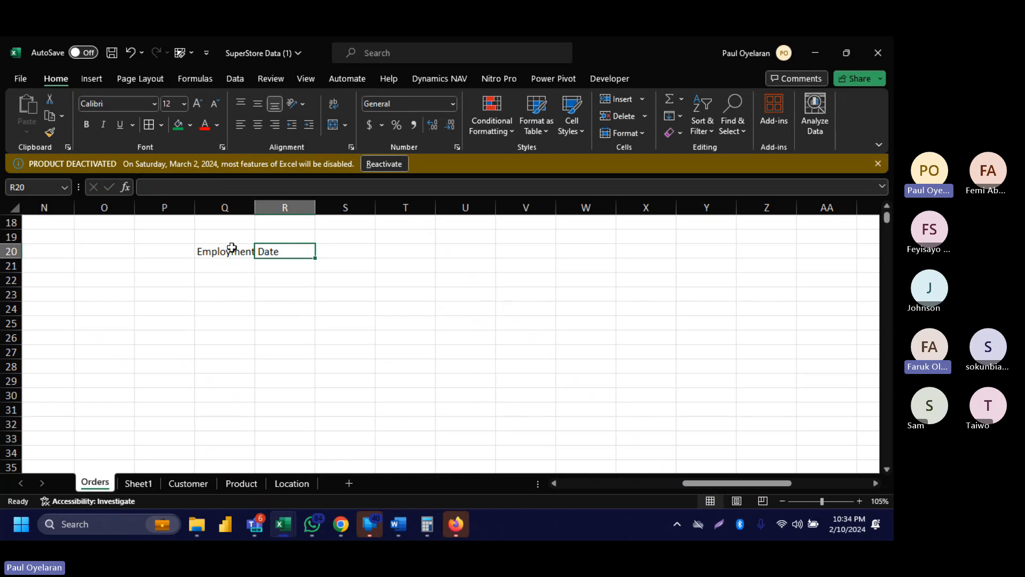
pyautogui.write('Res')
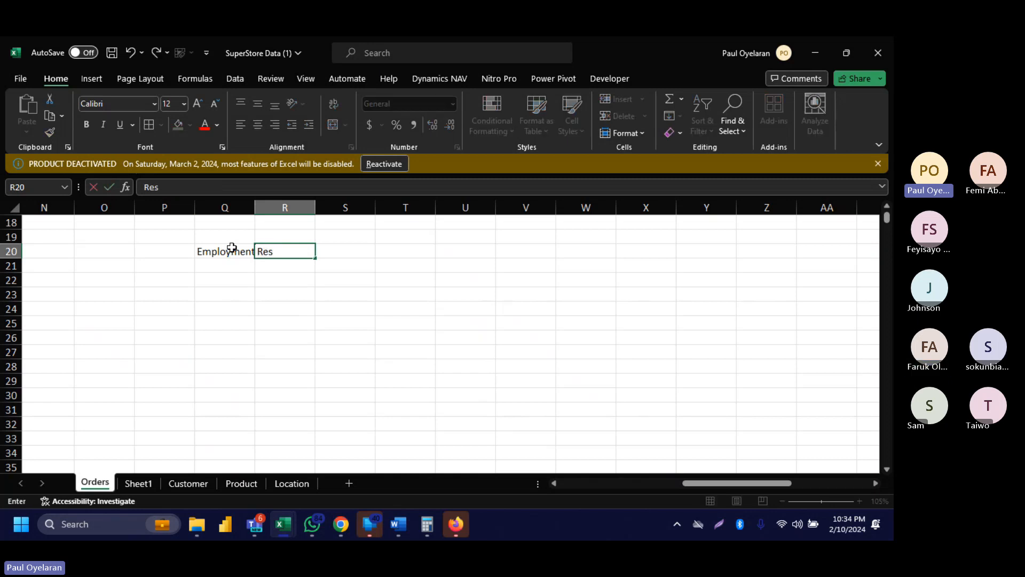
pyautogui.write('ign Date')
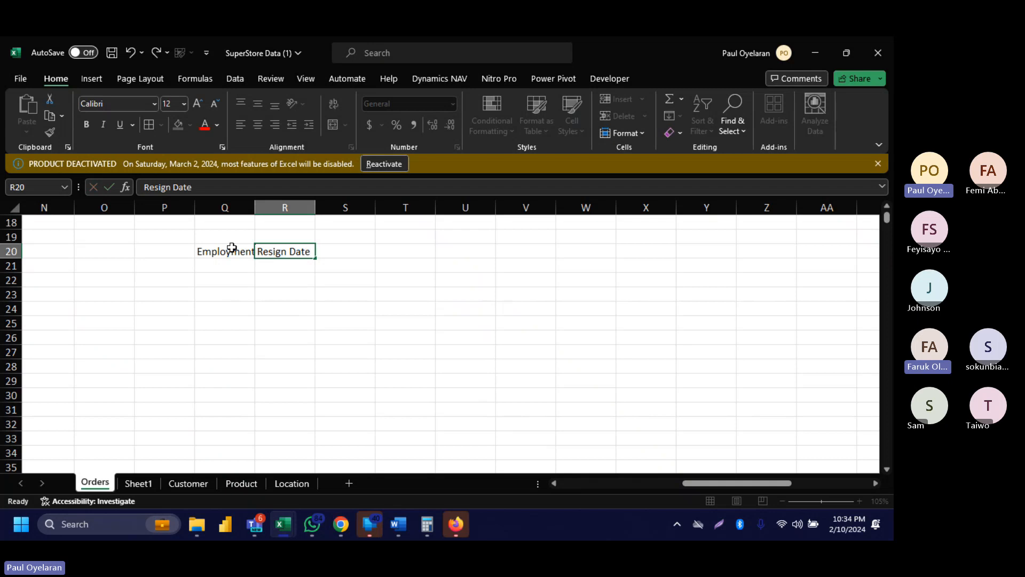
pyautogui.press('Down')
# Enter 1/1/2022 in Q21 and =TODAY() in R21 as the resign date.
pyautogui.press('Left')
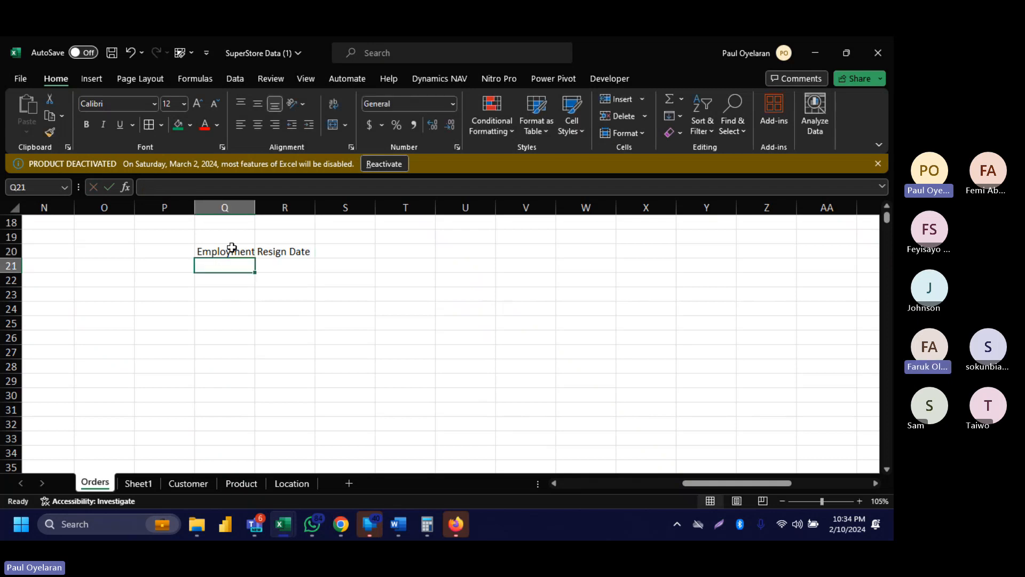
pyautogui.write('1/1')
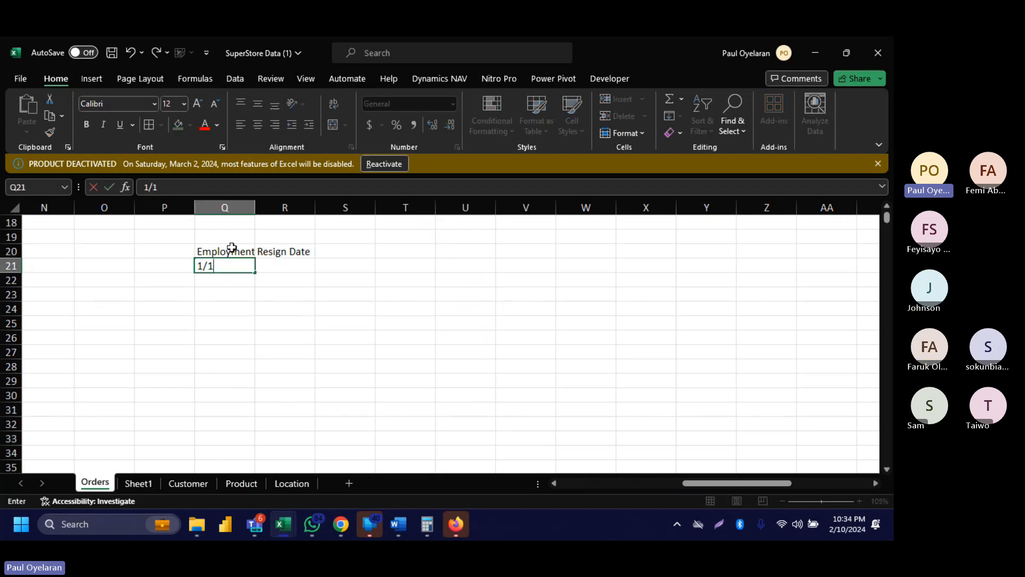
pyautogui.write('/2022')
pyautogui.press('Right')
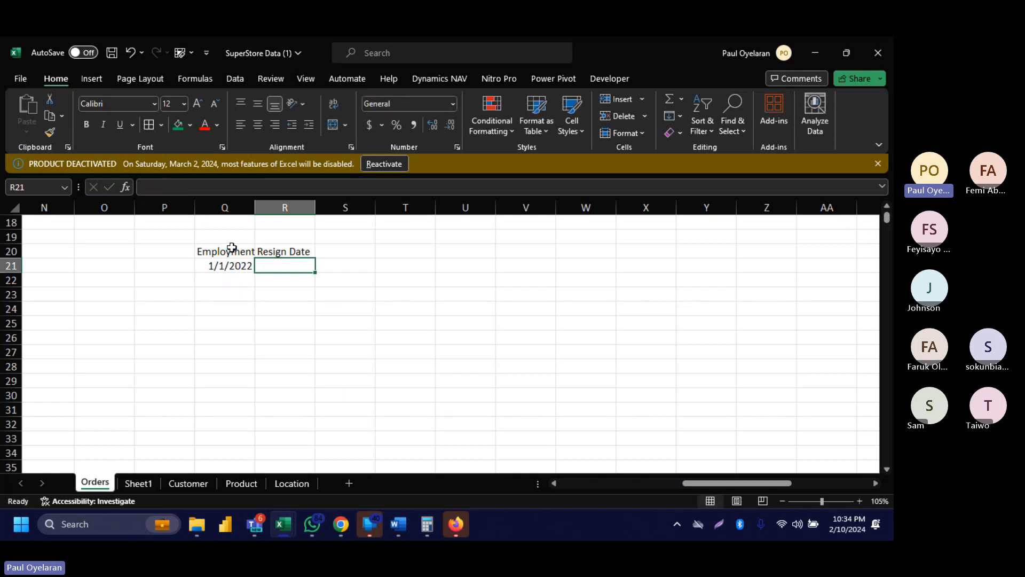
pyautogui.write('=tod')
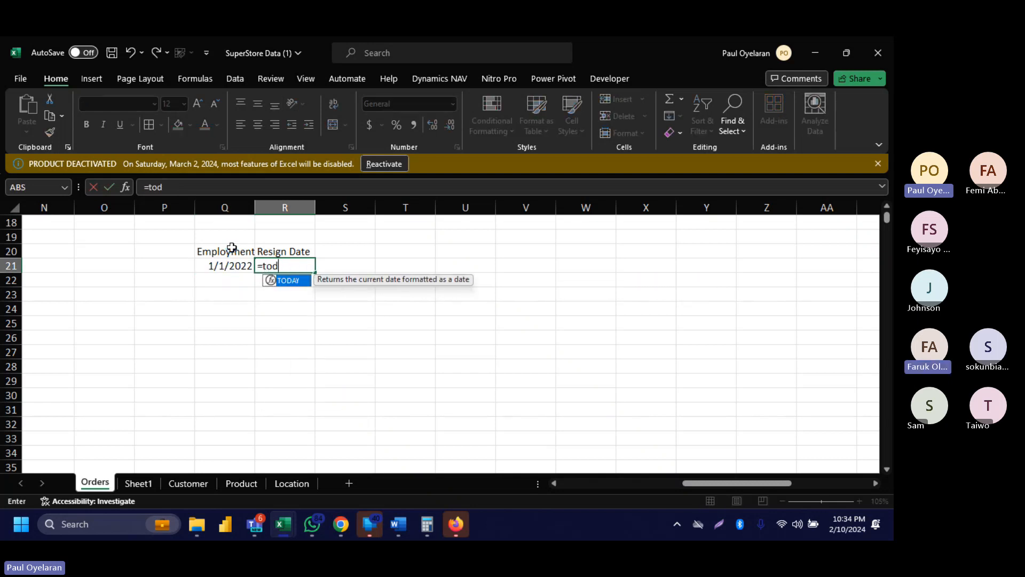
pyautogui.press('Tab')
pyautogui.press('Return')
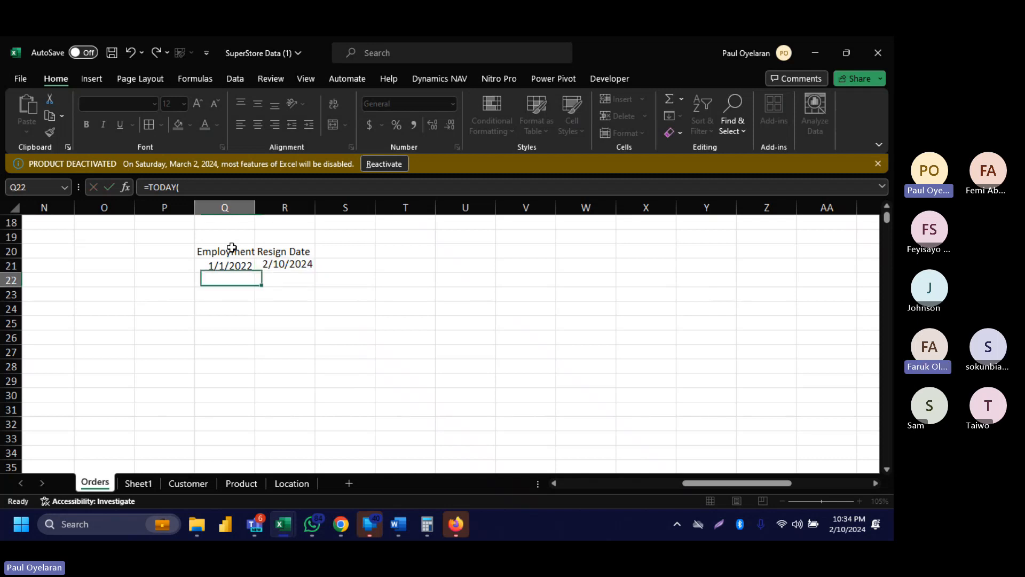
pyautogui.click(339, 250)
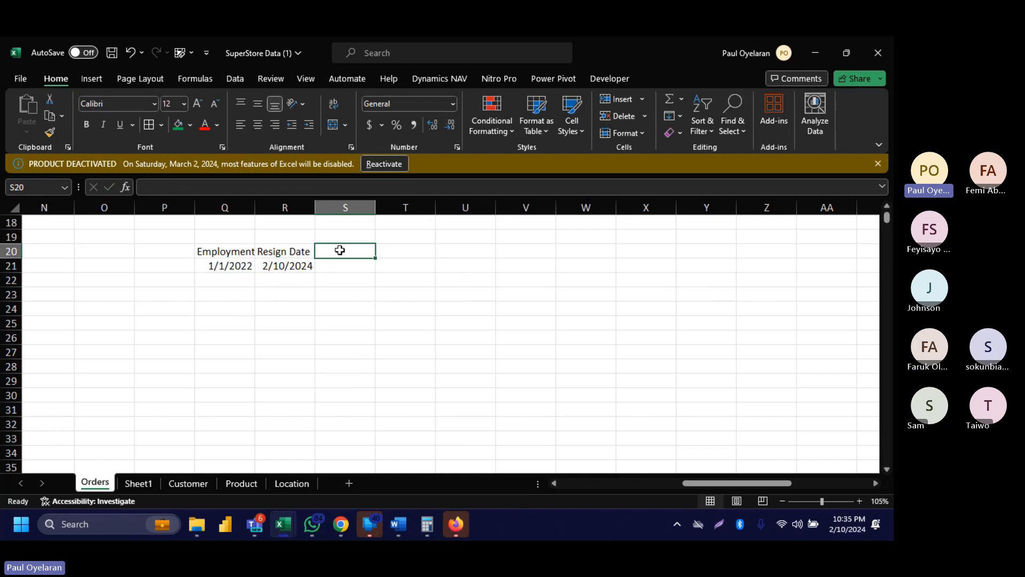
# Confirm the S20 heading and enter a DATEDIF formula in S21 with reversed dates and unit "Y".
pyautogui.write('Yead')
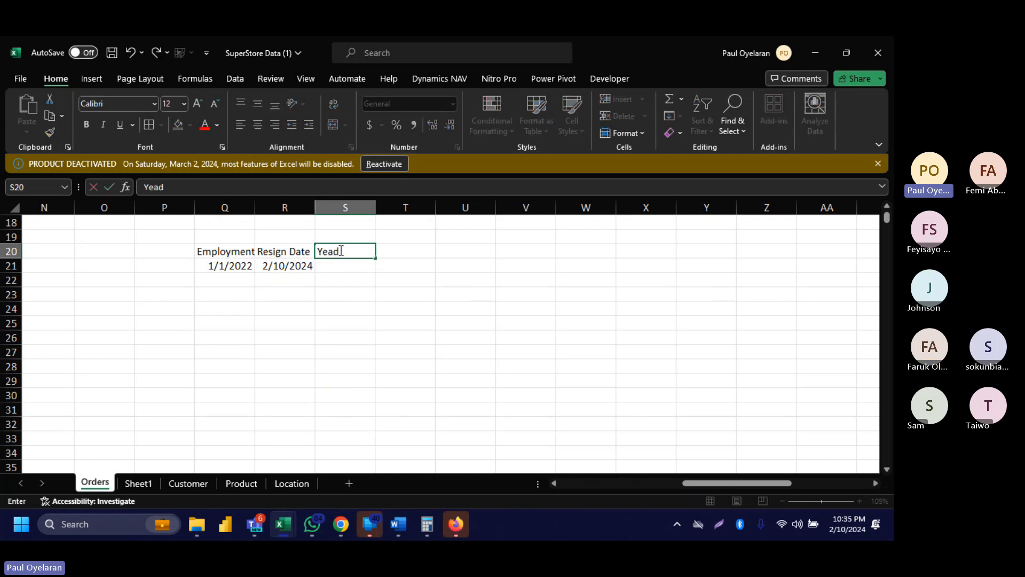
pyautogui.press('Return')
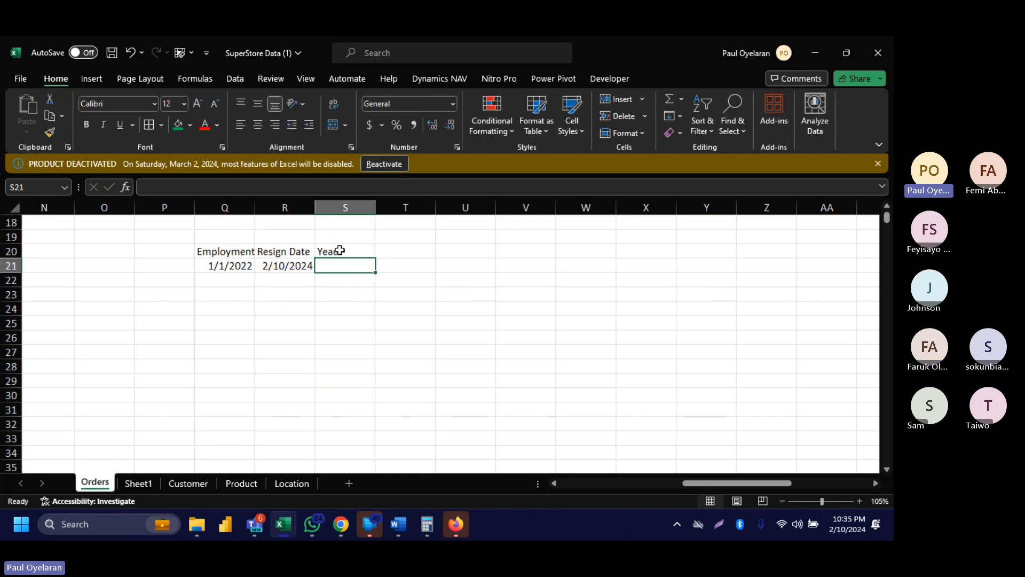
pyautogui.write('=datedif')
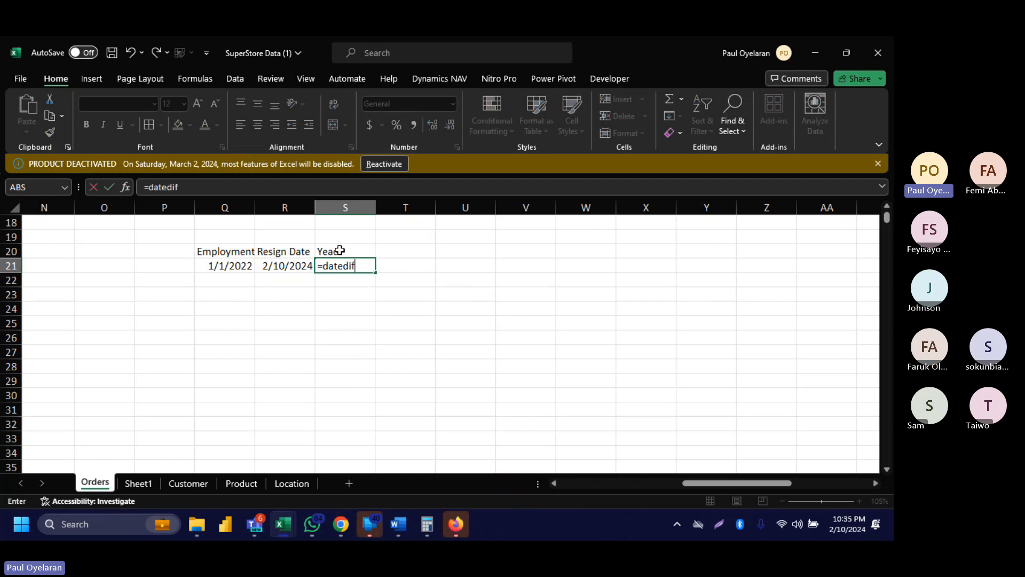
pyautogui.write('(')
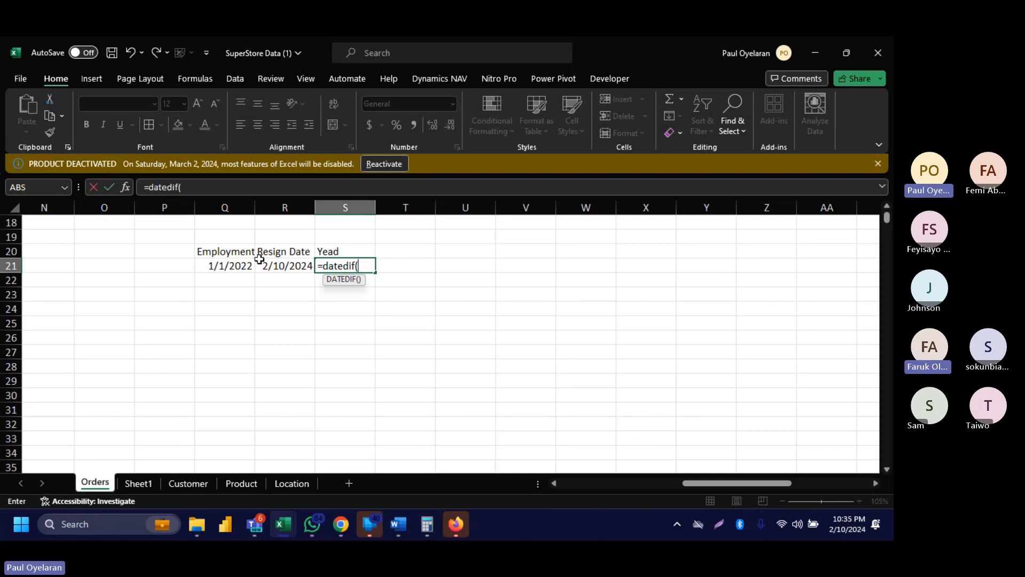
pyautogui.click(293, 267)
pyautogui.write(',')
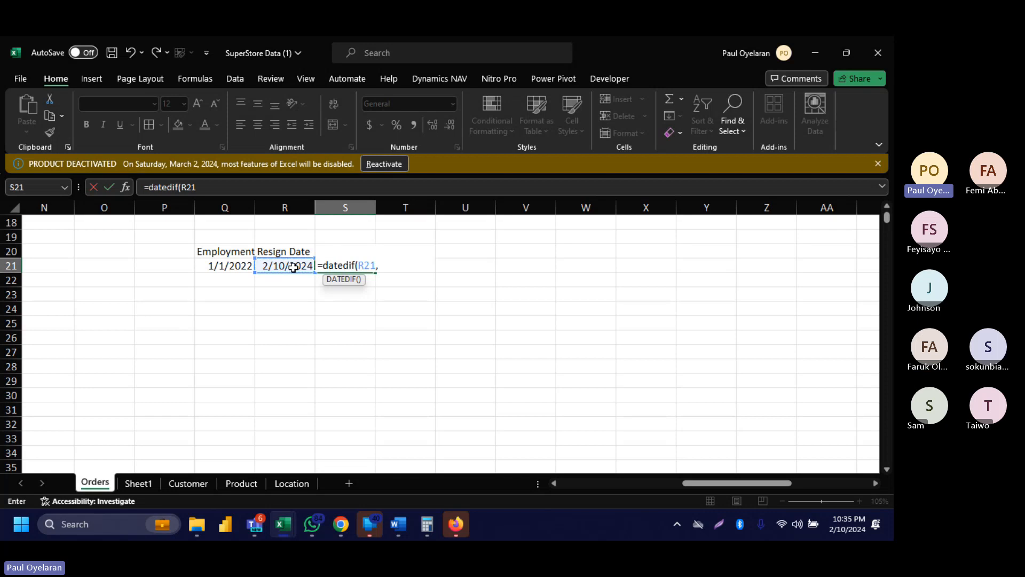
pyautogui.click(230, 267)
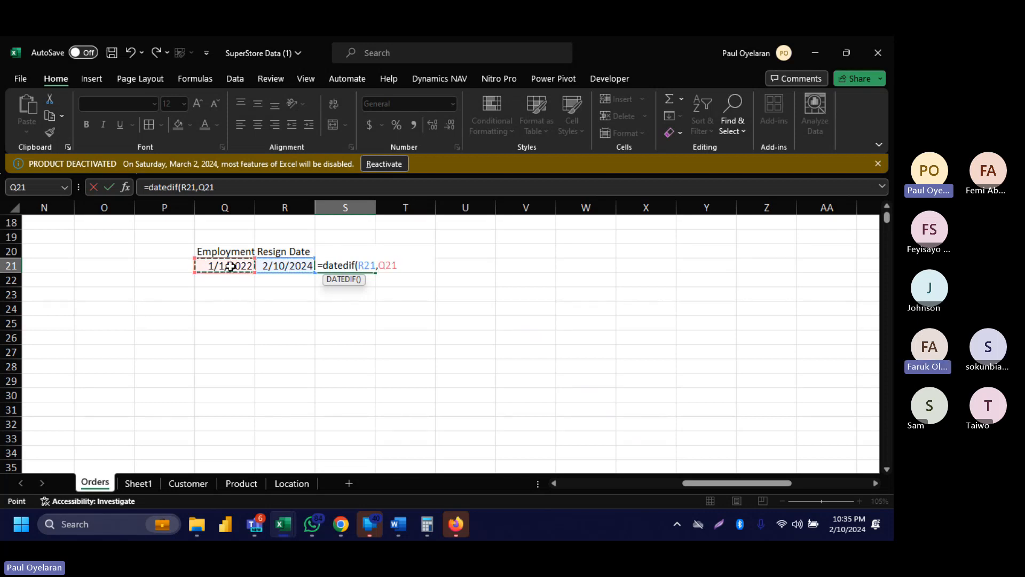
pyautogui.write(',')
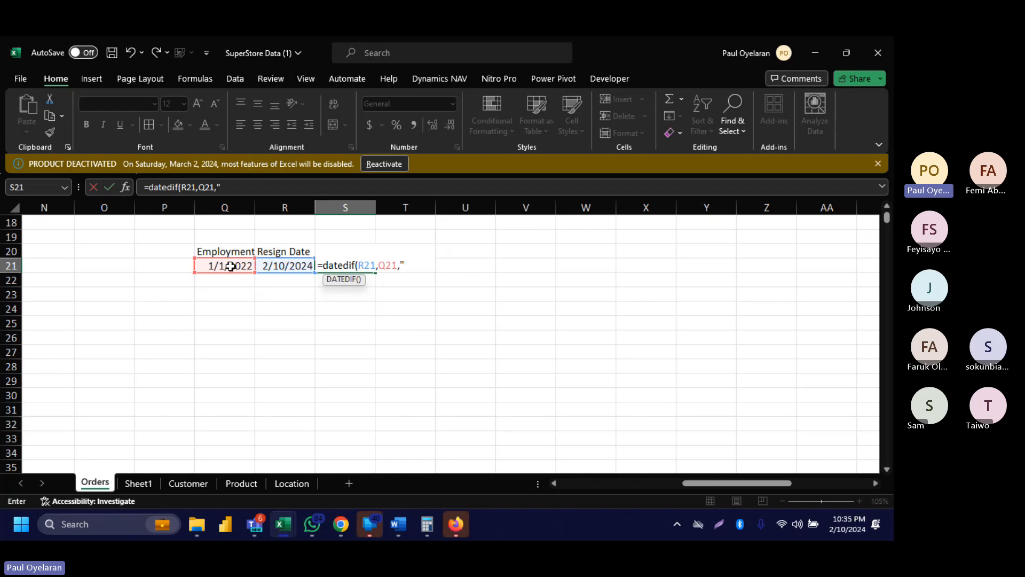
pyautogui.write('"Y')
pyautogui.press('Return')
# Fix the #NUM! error by reordering the S21 formula to =DATEDIF(Q21,R21,"Y"), returning 2.
pyautogui.click(334, 263)
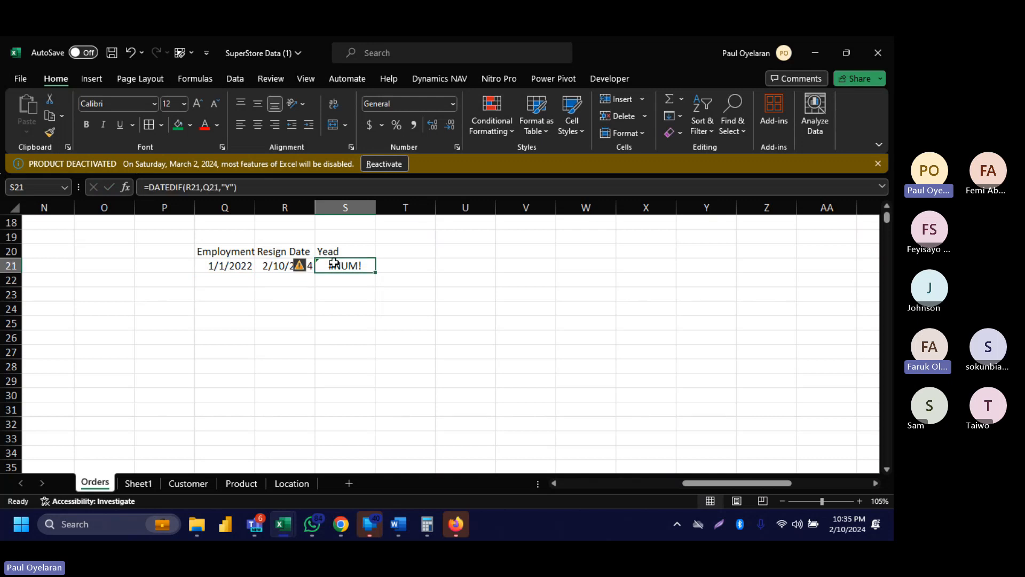
pyautogui.click(201, 187)
pyautogui.press('BackSpace')
pyautogui.press('BackSpace')
pyautogui.press('BackSpace')
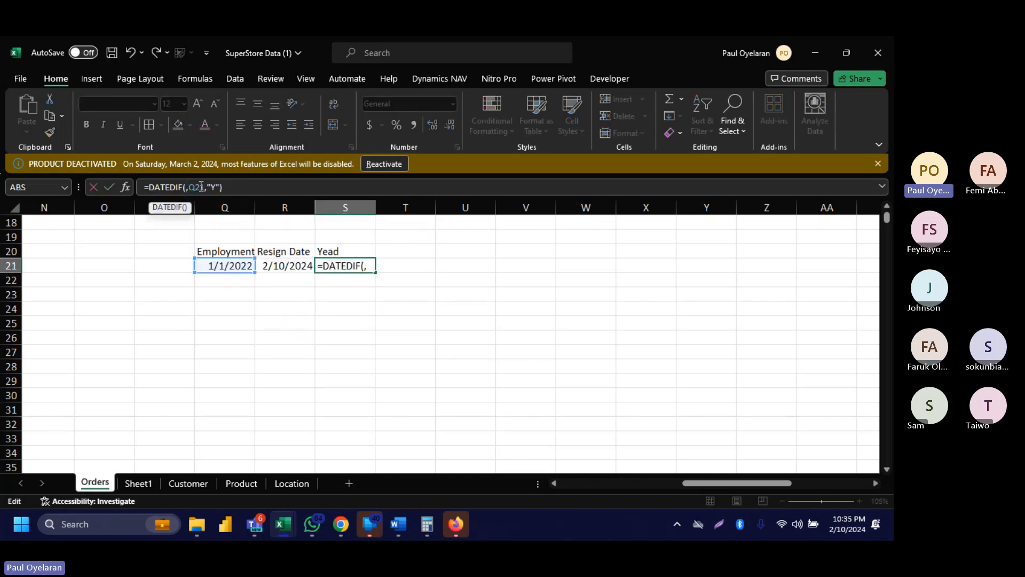
pyautogui.press('Delete')
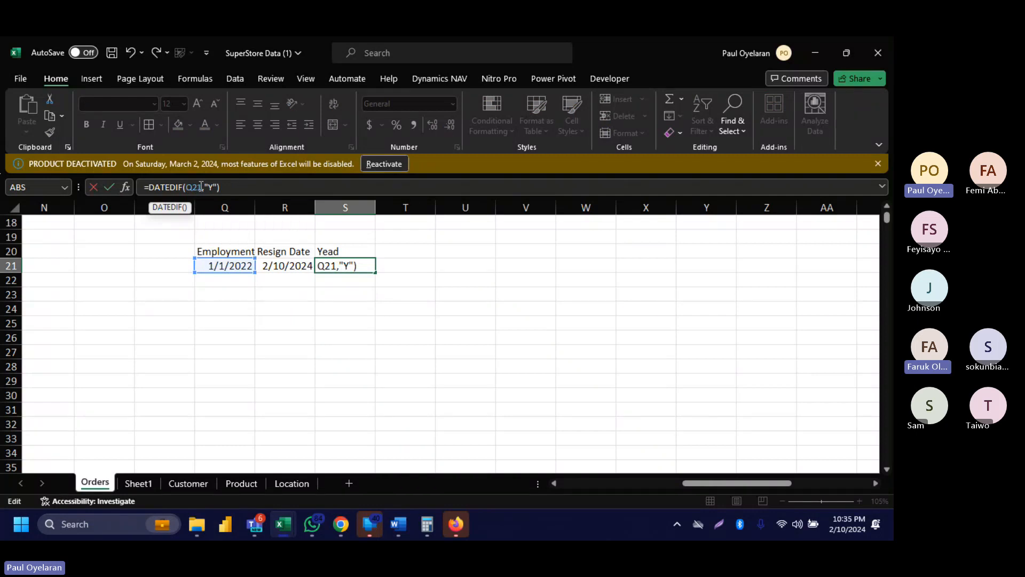
pyautogui.click(275, 263)
pyautogui.write(',')
pyautogui.press('Return')
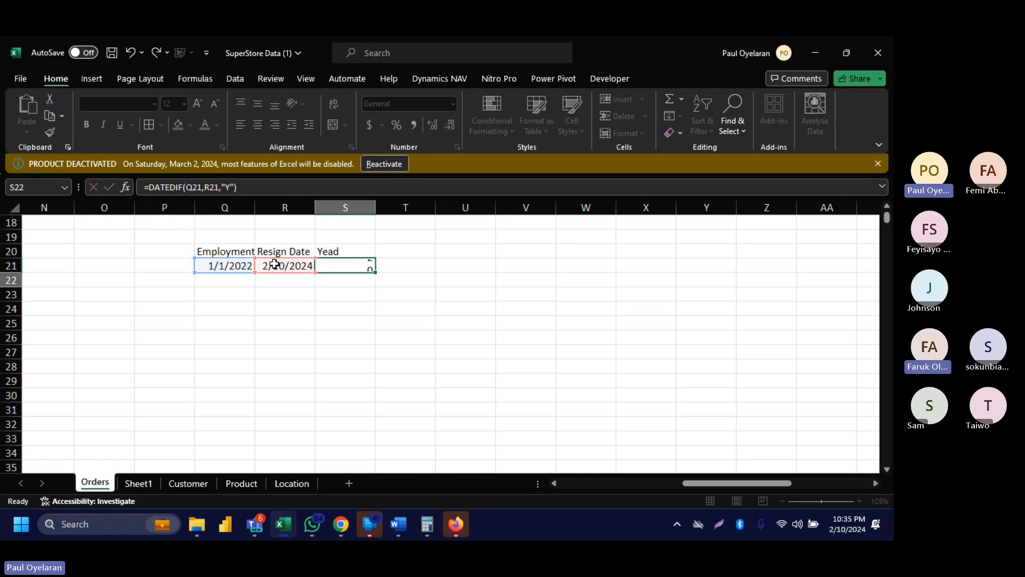
pyautogui.click(370, 262)
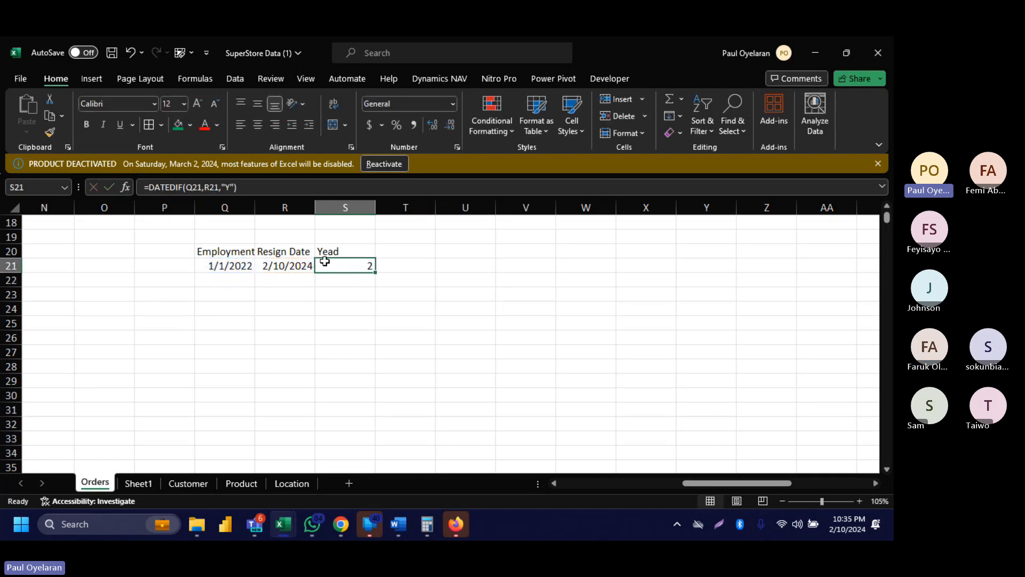
pyautogui.doubleClick(364, 244)
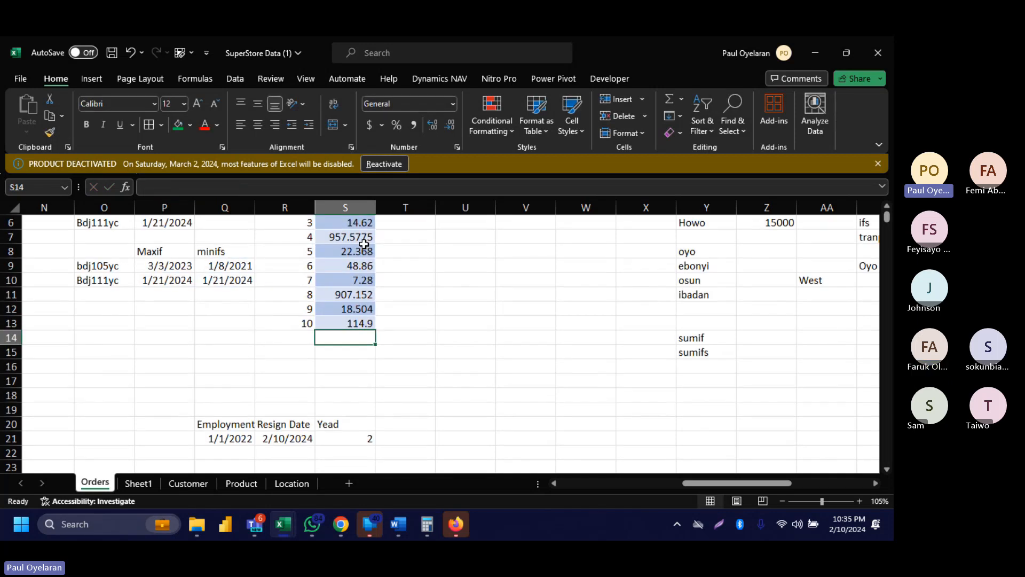
# Correct the misspelled S20 heading from Yead to Year.
pyautogui.click(352, 417)
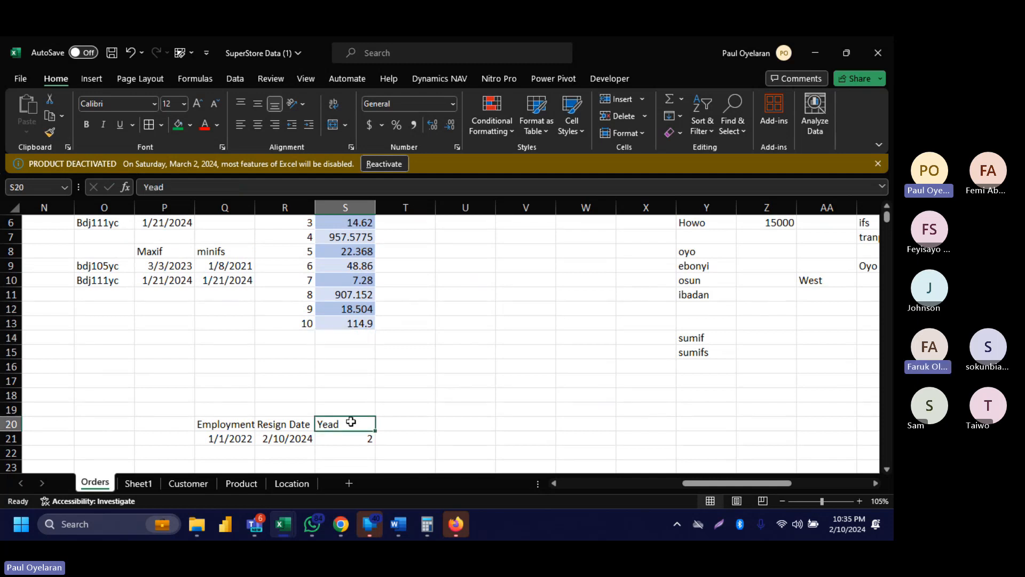
pyautogui.doubleClick(351, 422)
pyautogui.press('BackSpace')
pyautogui.write('r')
pyautogui.press('Return')
pyautogui.scroll(-2, 351, 422)
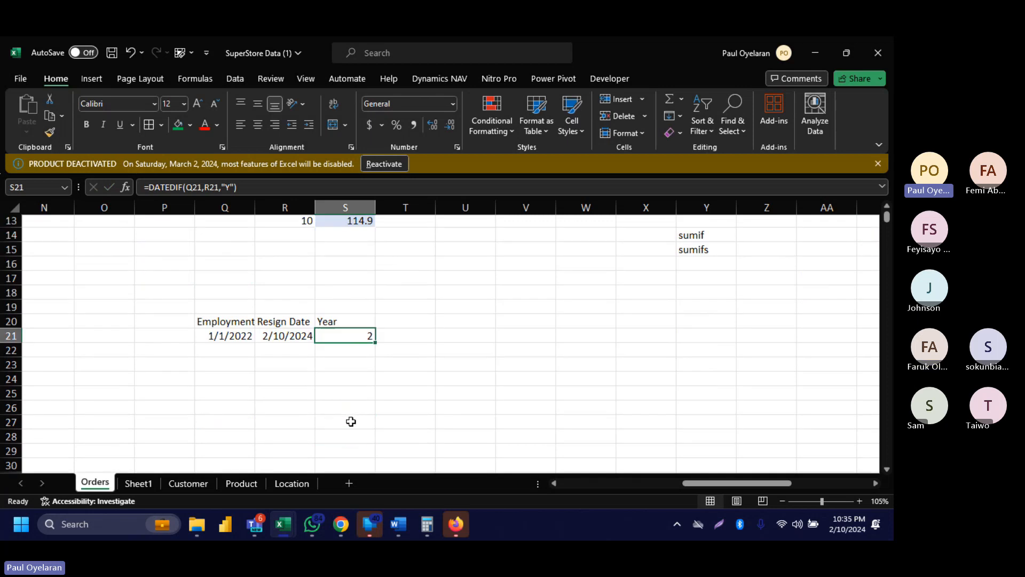
pyautogui.scroll(-1, 255, 339)
# Change S21 to =DATEDIF(Q21,R21,"M") so the tenure shows 25 months.
pyautogui.click(241, 328)
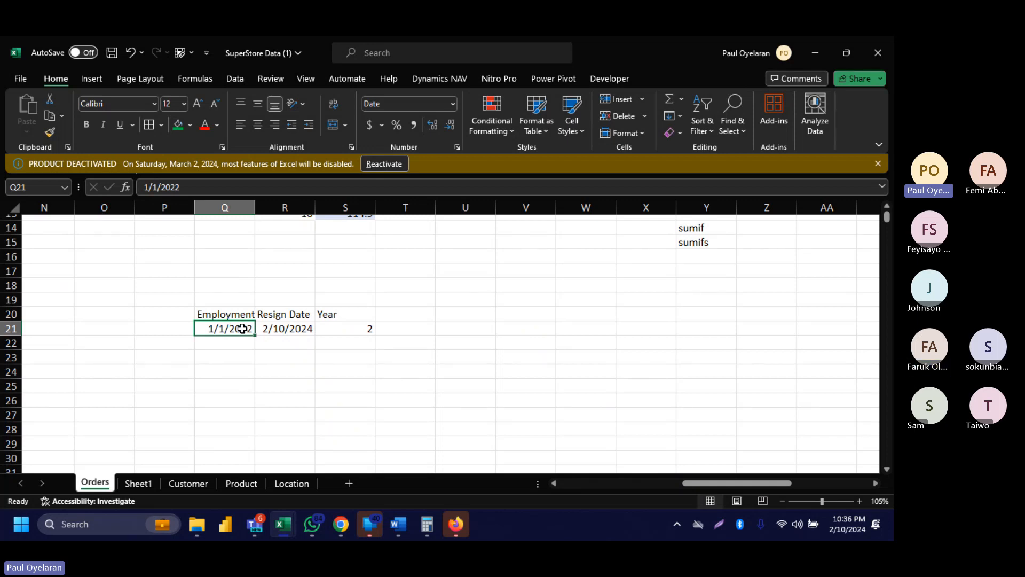
pyautogui.click(261, 327)
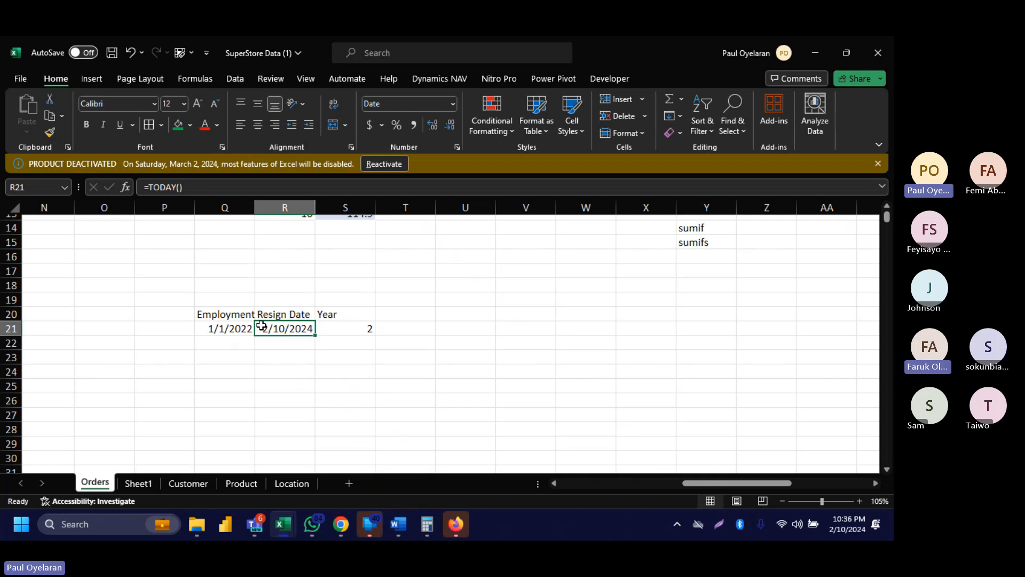
pyautogui.click(327, 325)
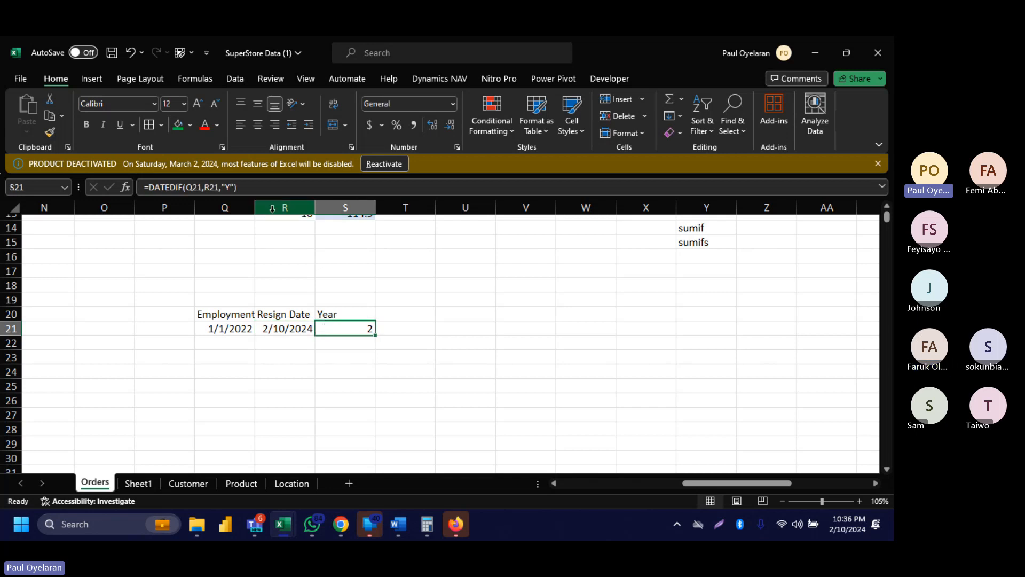
pyautogui.click(231, 187)
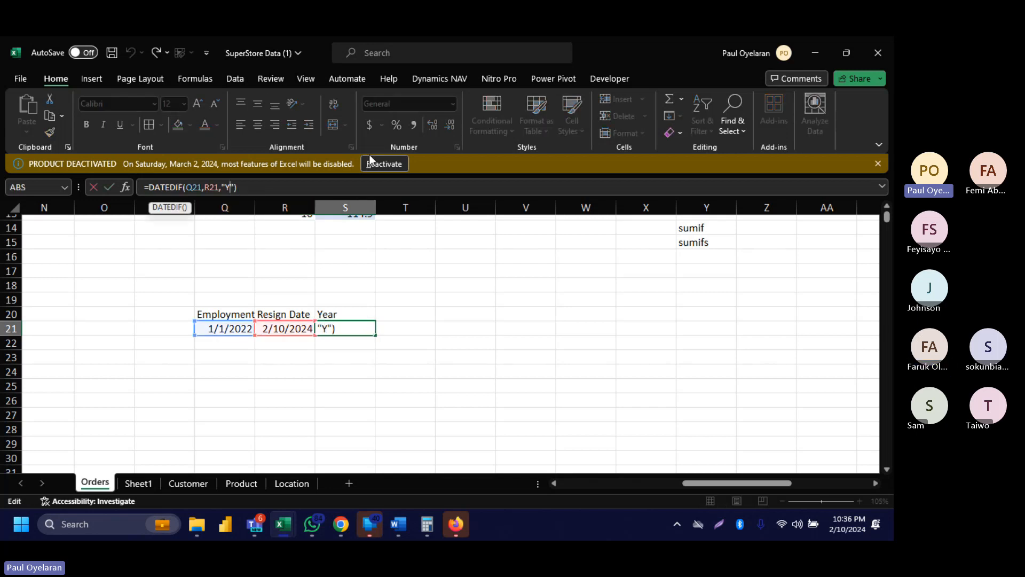
pyautogui.press('BackSpace')
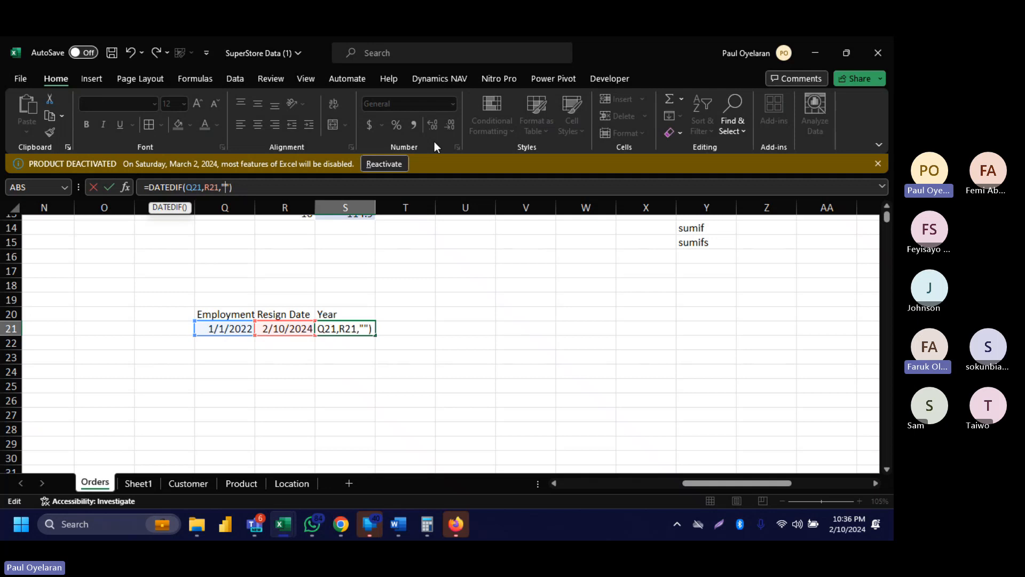
pyautogui.write('M')
pyautogui.press('Return')
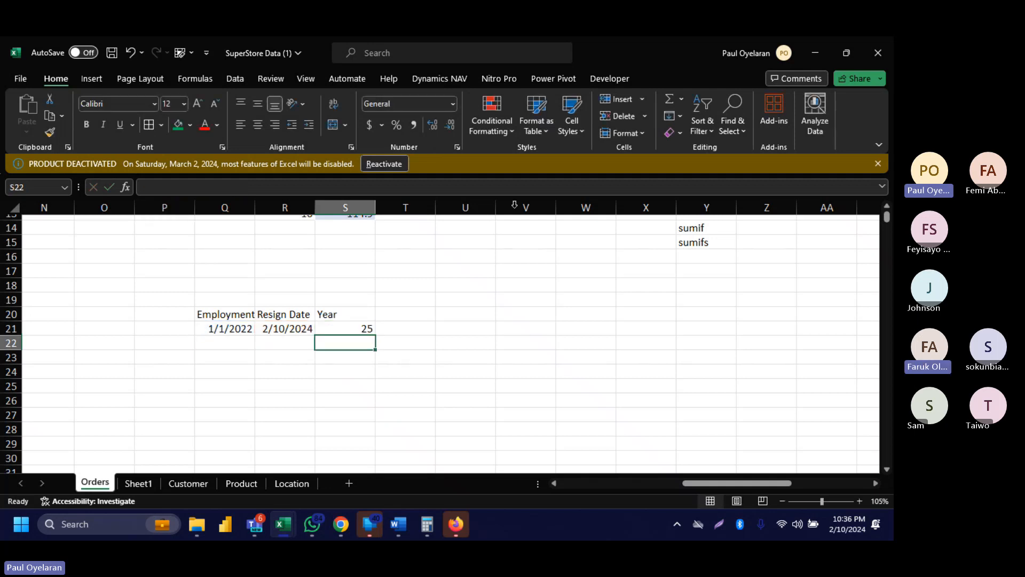
pyautogui.click(350, 325)
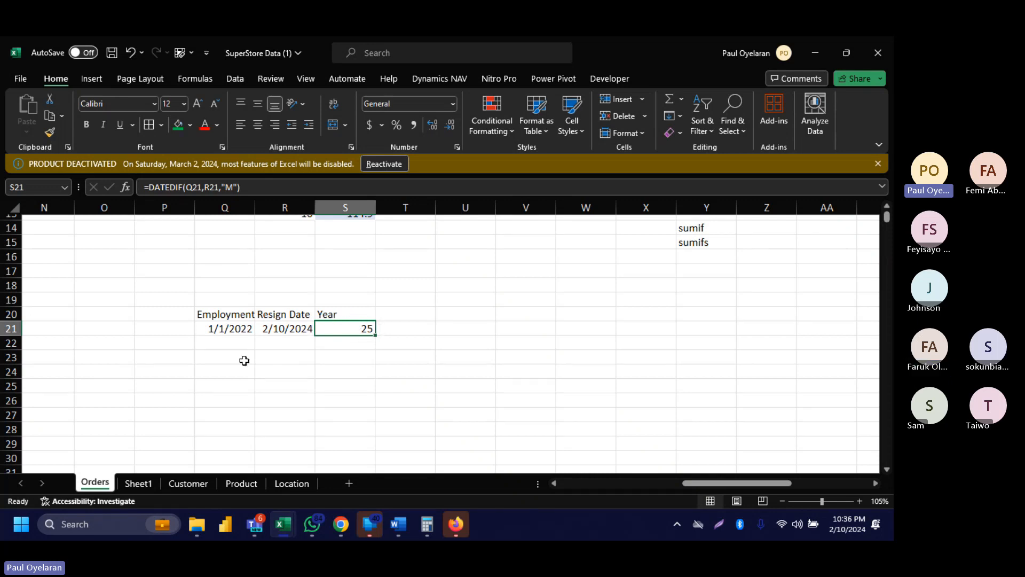
pyautogui.click(215, 356)
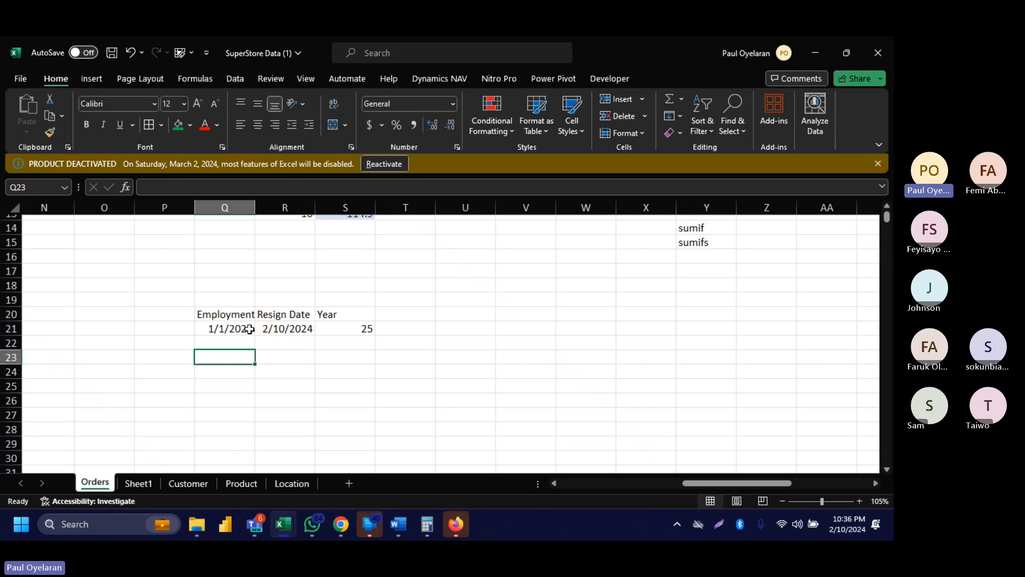
# Enter =YEAR(Q21) in Q23 to get the employment year 2022.
pyautogui.write('=year')
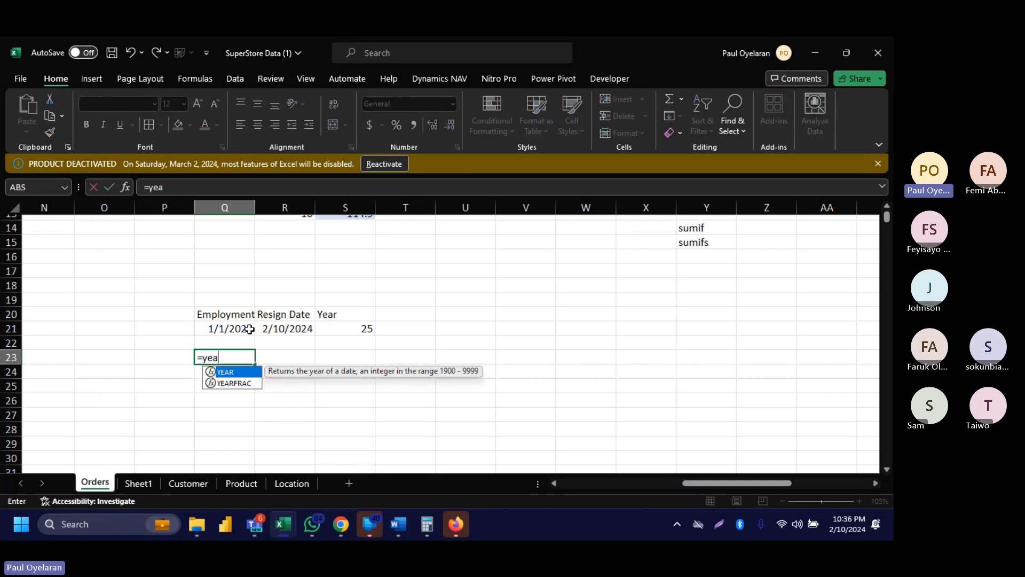
pyautogui.press('Tab')
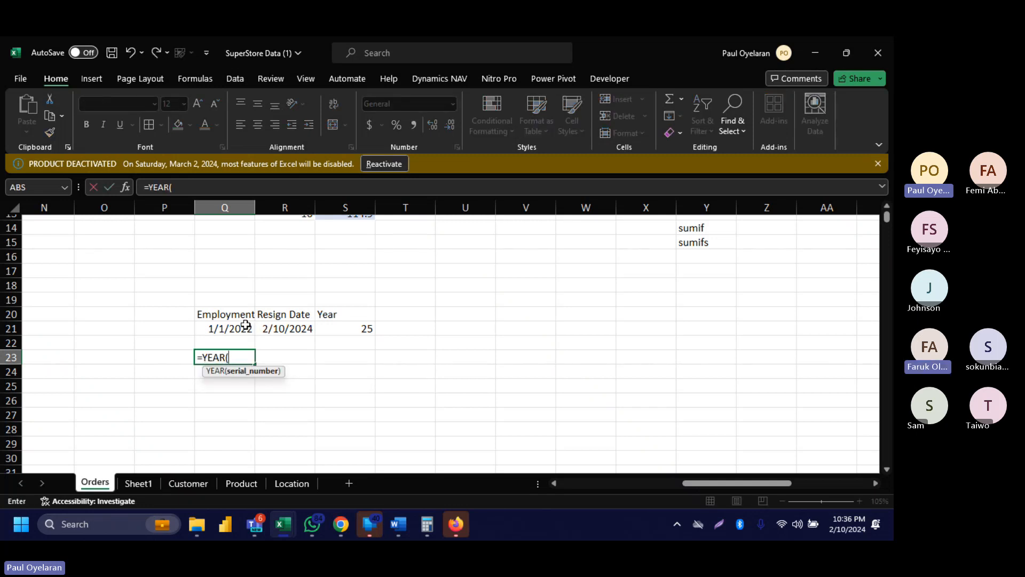
pyautogui.click(245, 326)
pyautogui.press('Return')
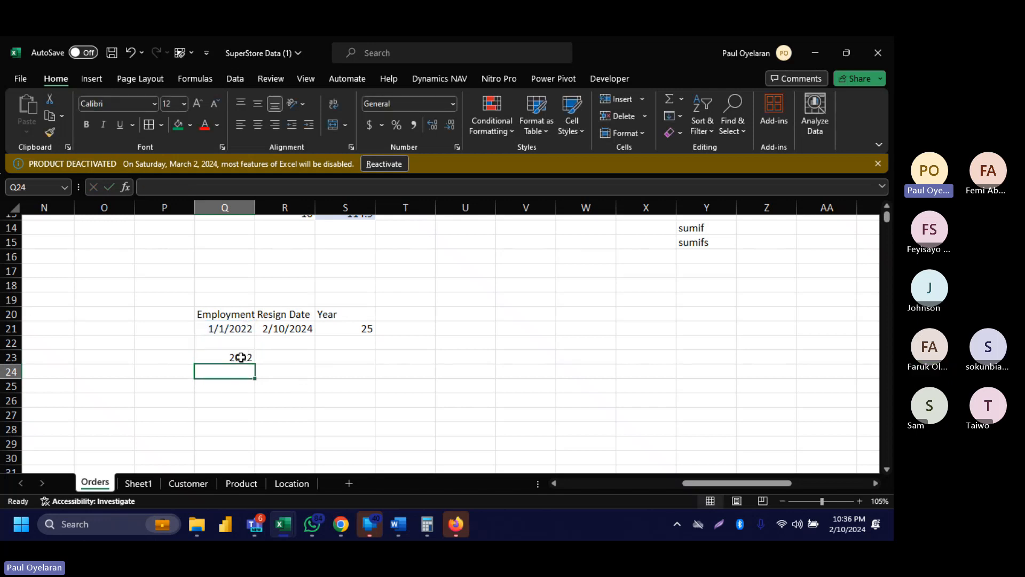
pyautogui.click(241, 357)
# Enter =YEAR(R21) in R23 to get the resign year 2024.
pyautogui.click(282, 358)
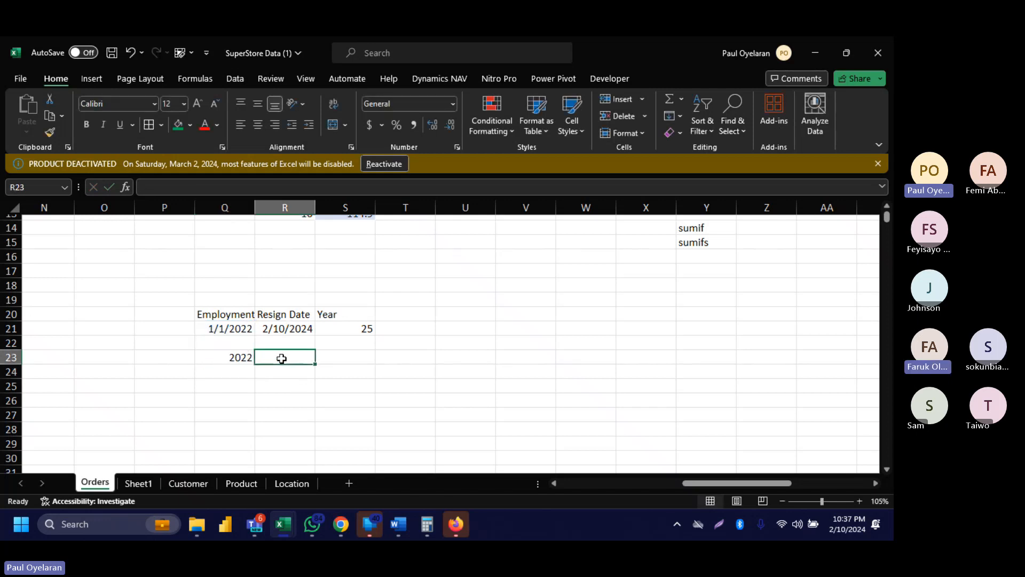
pyautogui.write('=year')
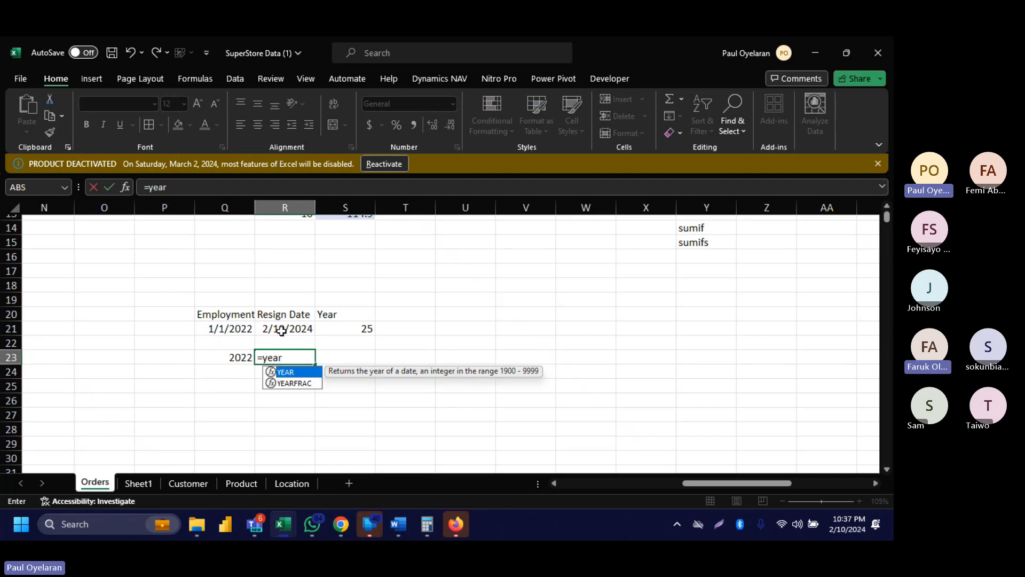
pyautogui.click(281, 331)
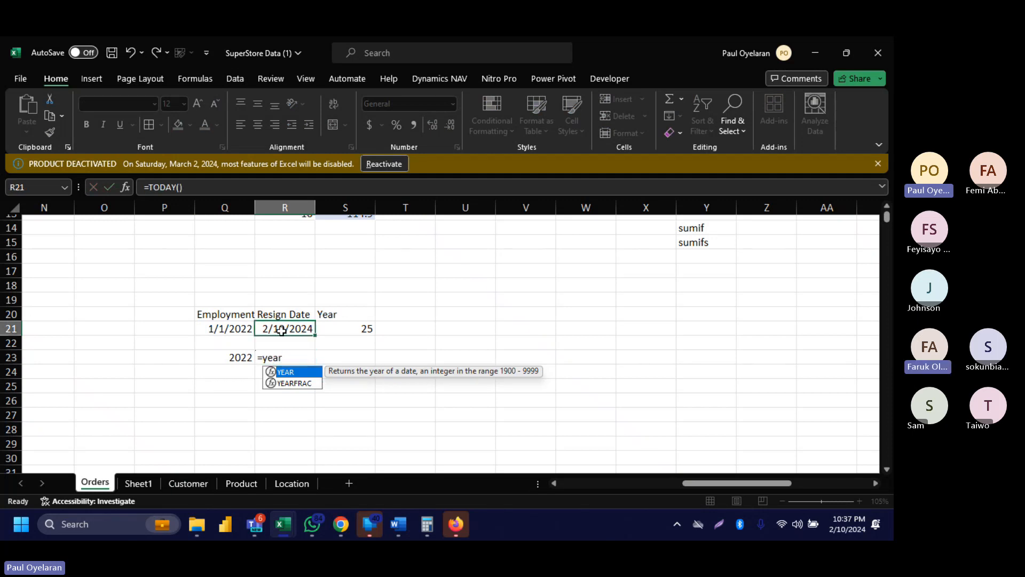
pyautogui.click(300, 356)
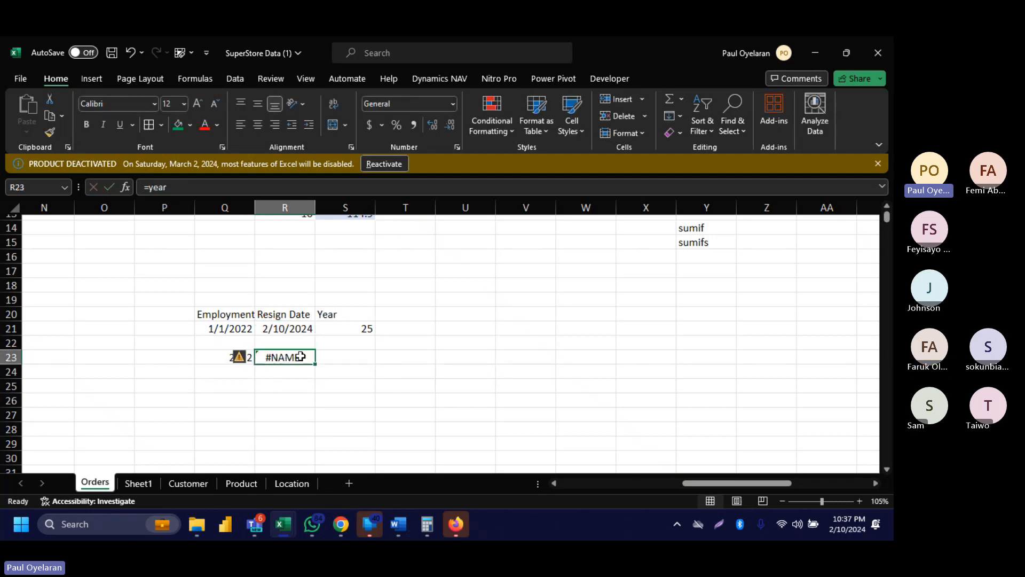
pyautogui.write('=t')
pyautogui.press('BackSpace')
pyautogui.write('year')
pyautogui.press('Tab')
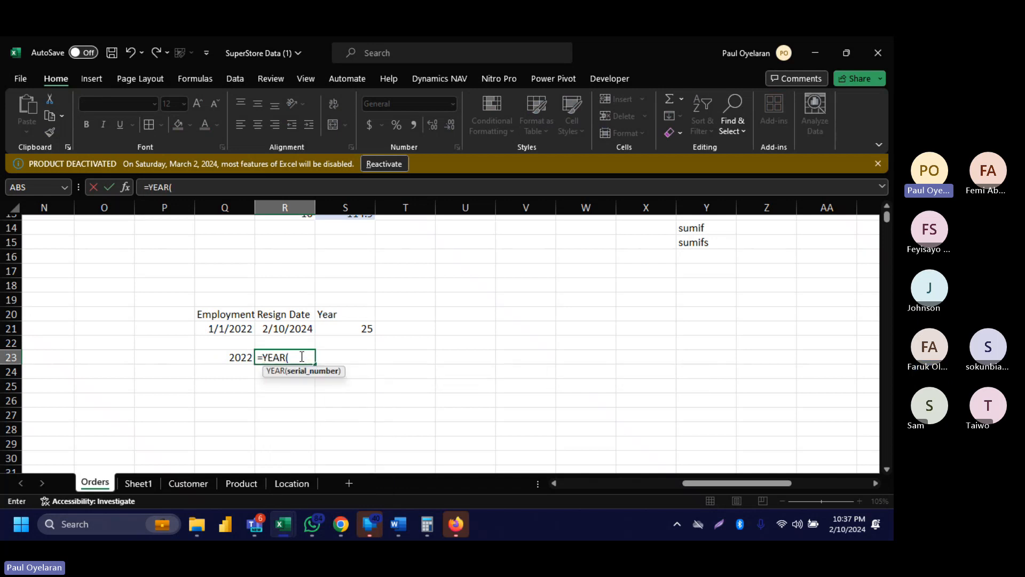
pyautogui.click(289, 330)
pyautogui.press('Return')
# Enter =R23-Q23 in S23 to show the year difference of 2.
pyautogui.click(336, 358)
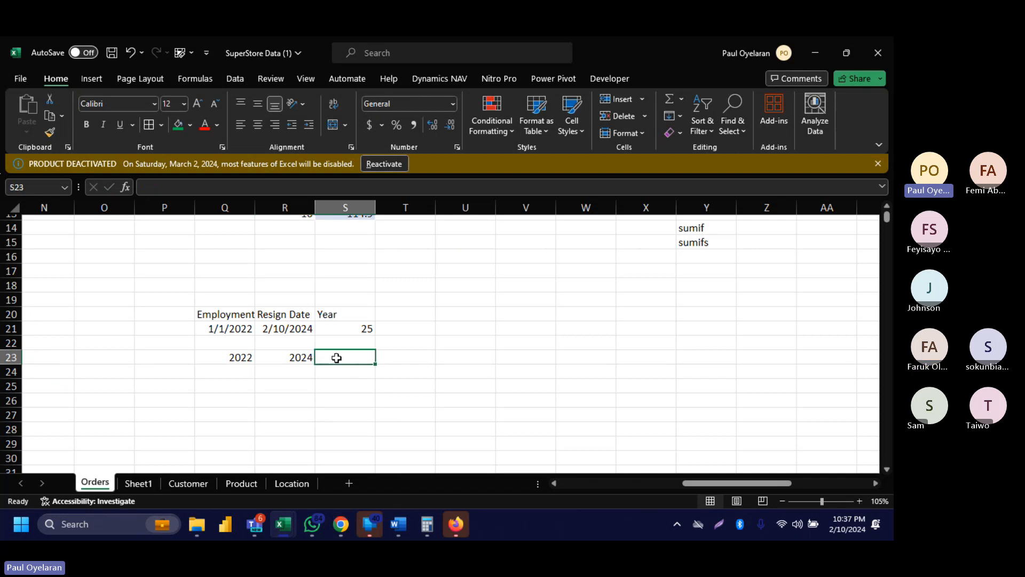
pyautogui.write('=')
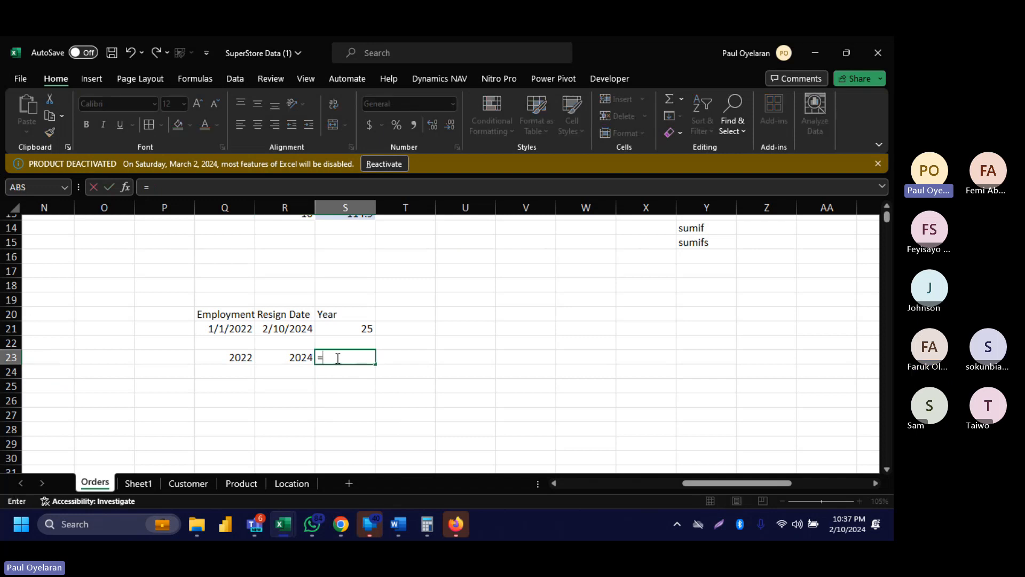
pyautogui.click(298, 355)
pyautogui.write('-')
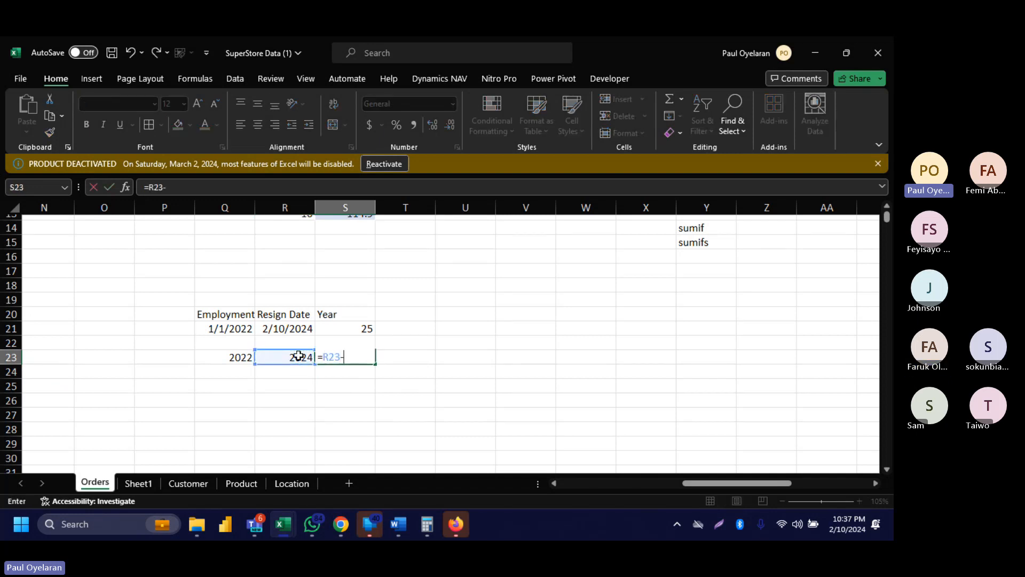
pyautogui.click(235, 357)
pyautogui.press('Return')
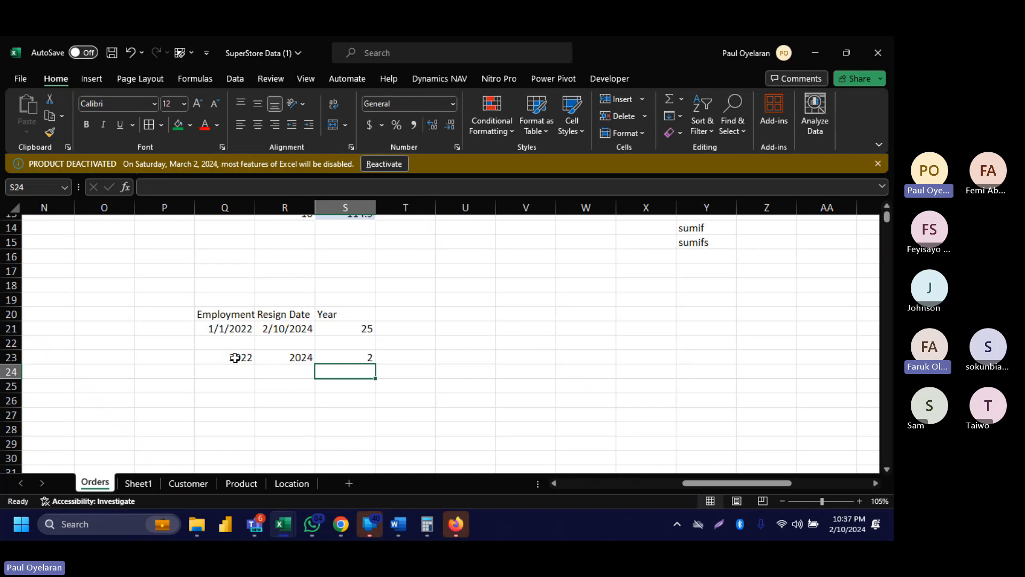
# Change S21's DATEDIF unit from "M" to "d" so it returns 770 days.
pyautogui.click(353, 324)
pyautogui.click(238, 189)
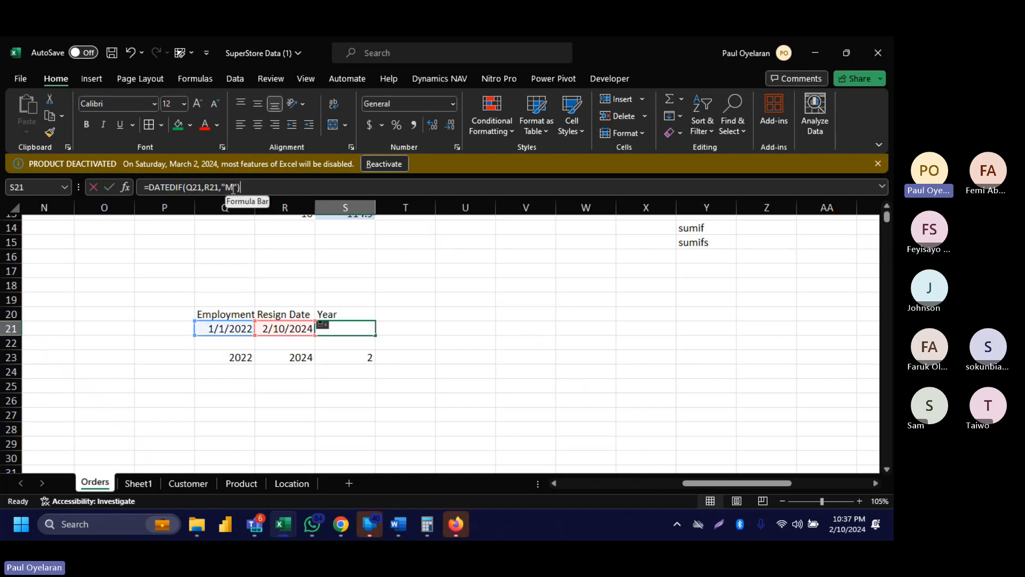
pyautogui.press('BackSpace')
pyautogui.write('d')
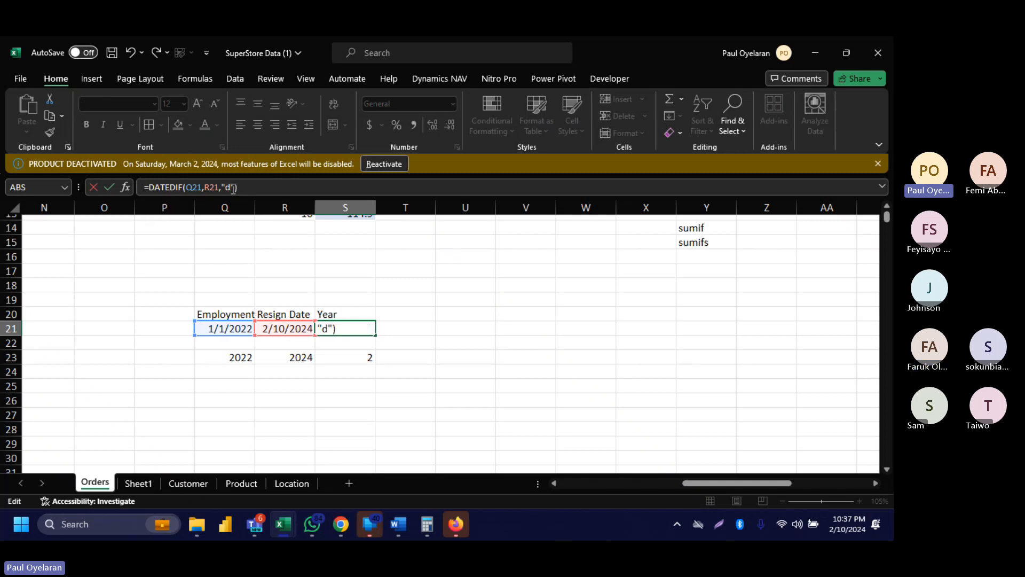
pyautogui.press('Return')
pyautogui.click(359, 355)
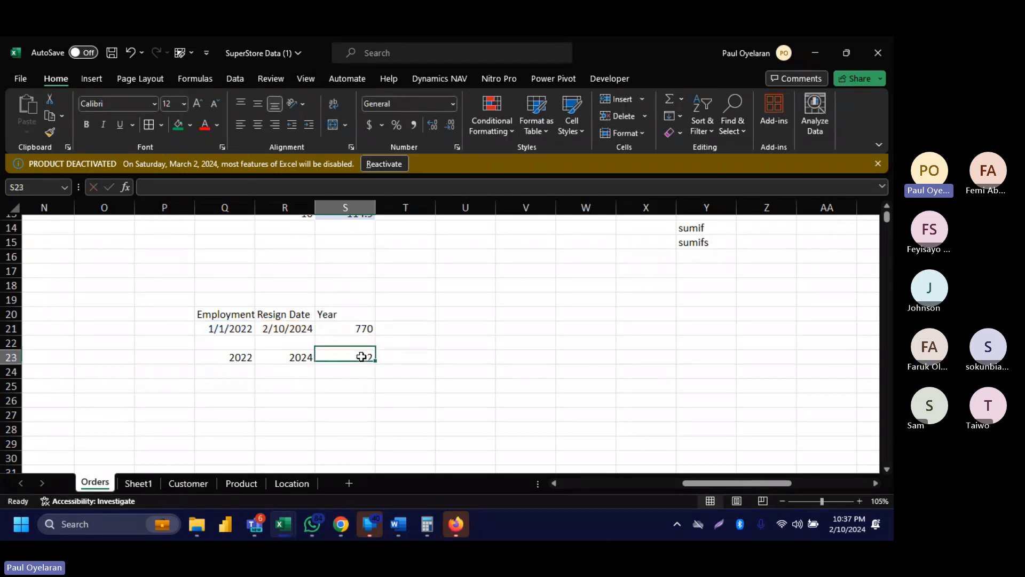
# Enter =DAYS(R21,Q21) in Q24, returning 770 days.
pyautogui.click(238, 371)
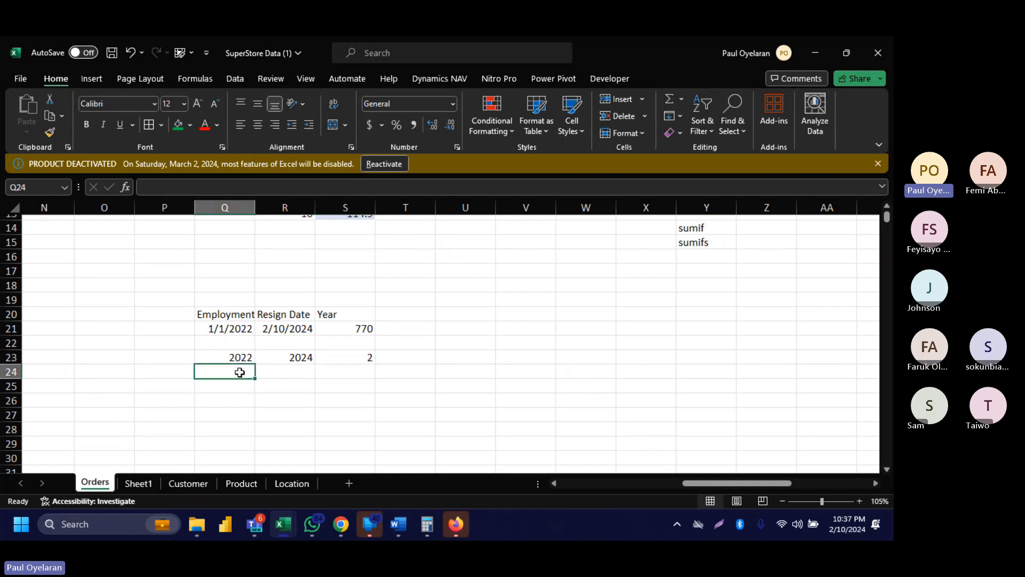
pyautogui.write('=days')
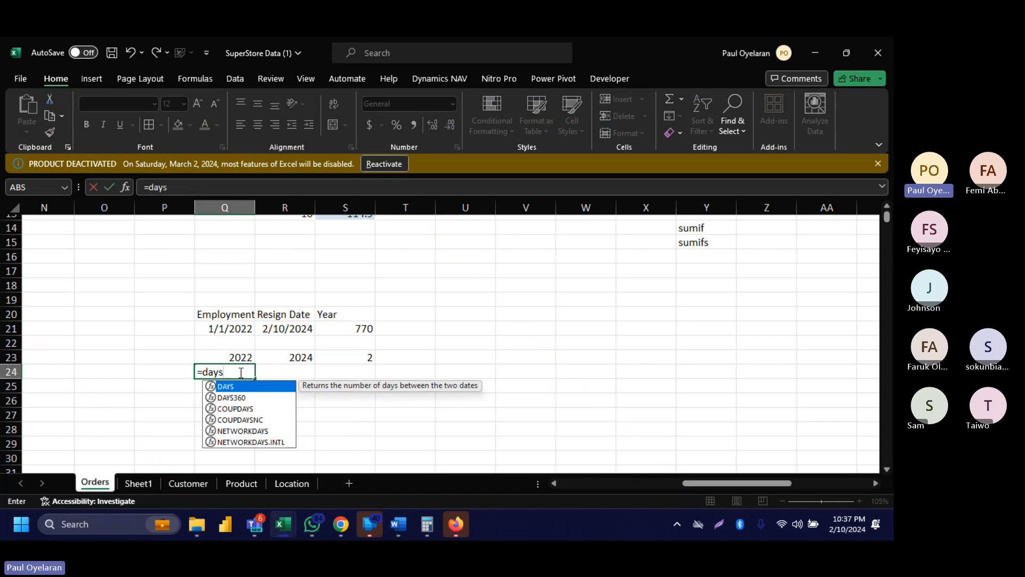
pyautogui.press('Tab')
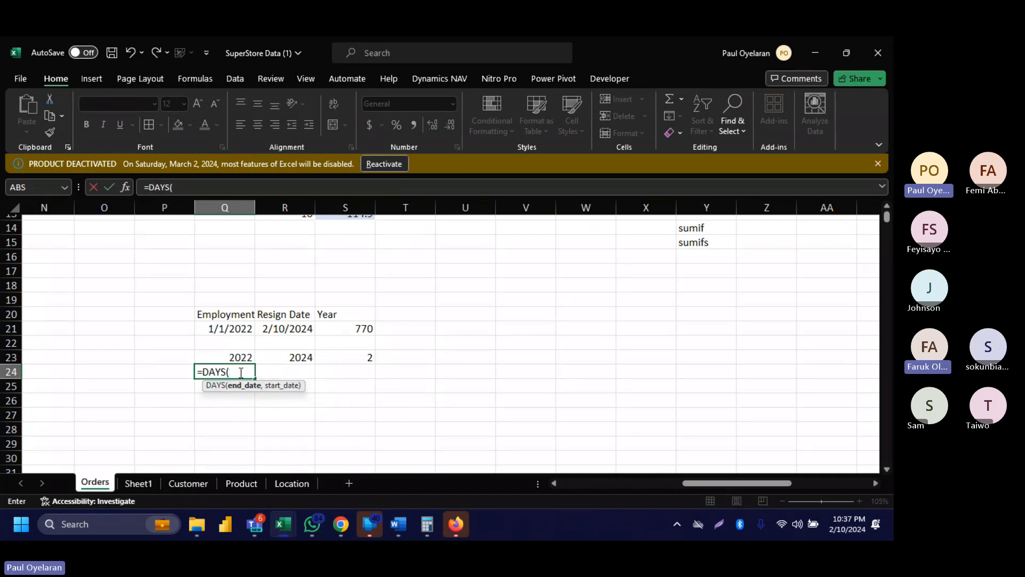
pyautogui.click(291, 330)
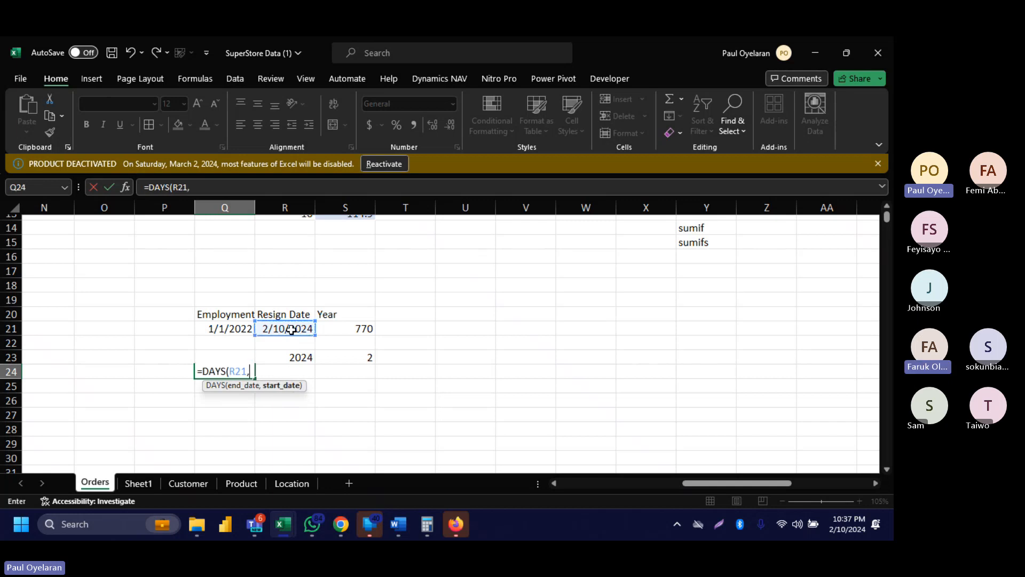
pyautogui.write(',')
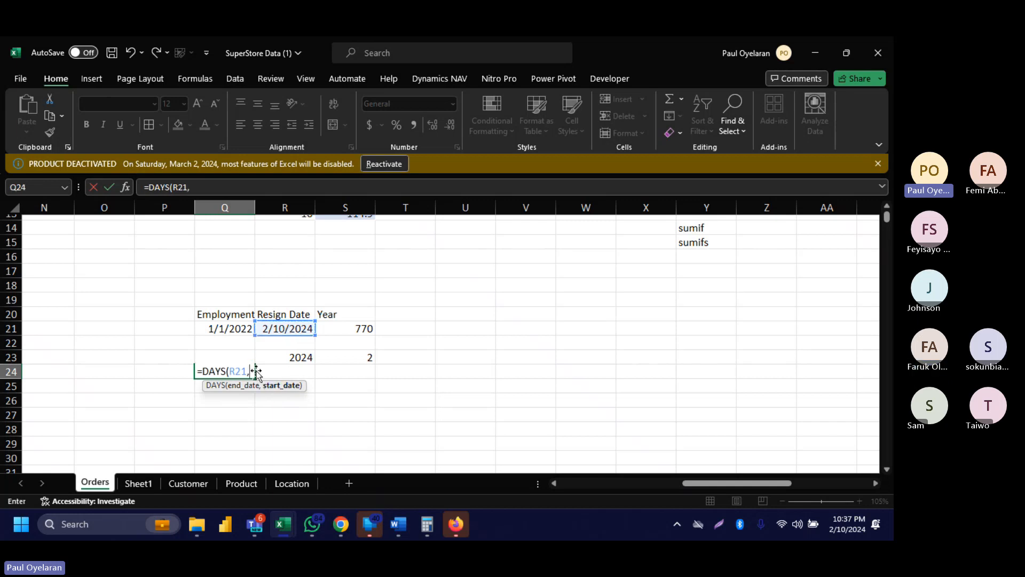
pyautogui.click(212, 331)
pyautogui.press('Return')
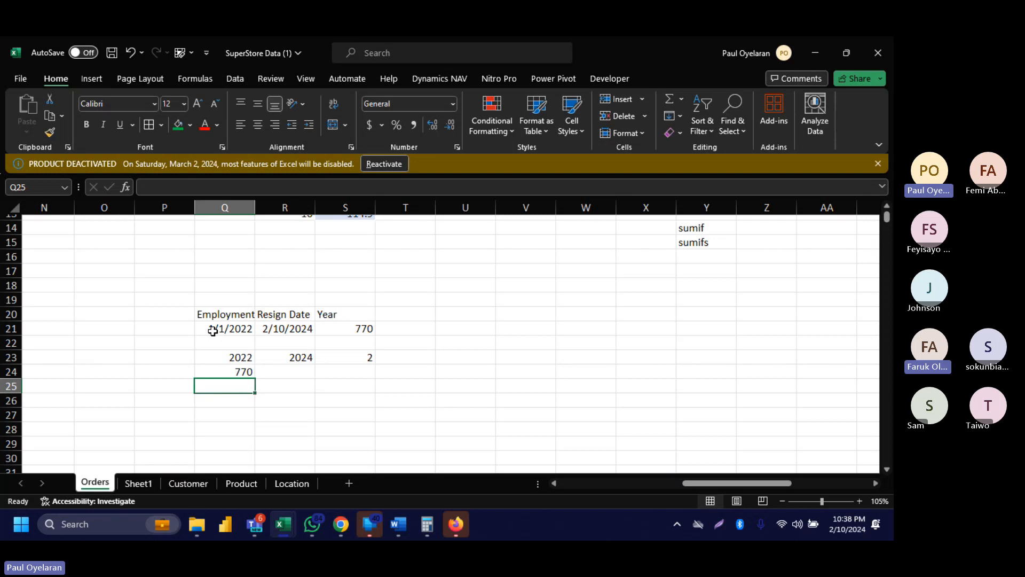
# Copy the eleven CountryIDs in D7:D17 on Sheet1.
pyautogui.hscroll(-10, 212, 331)
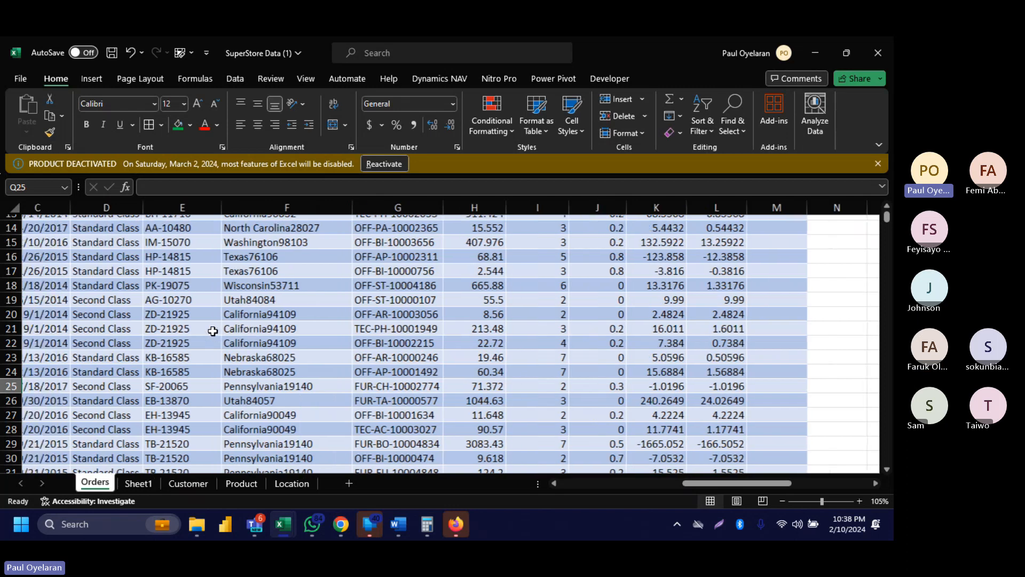
pyautogui.click(138, 483)
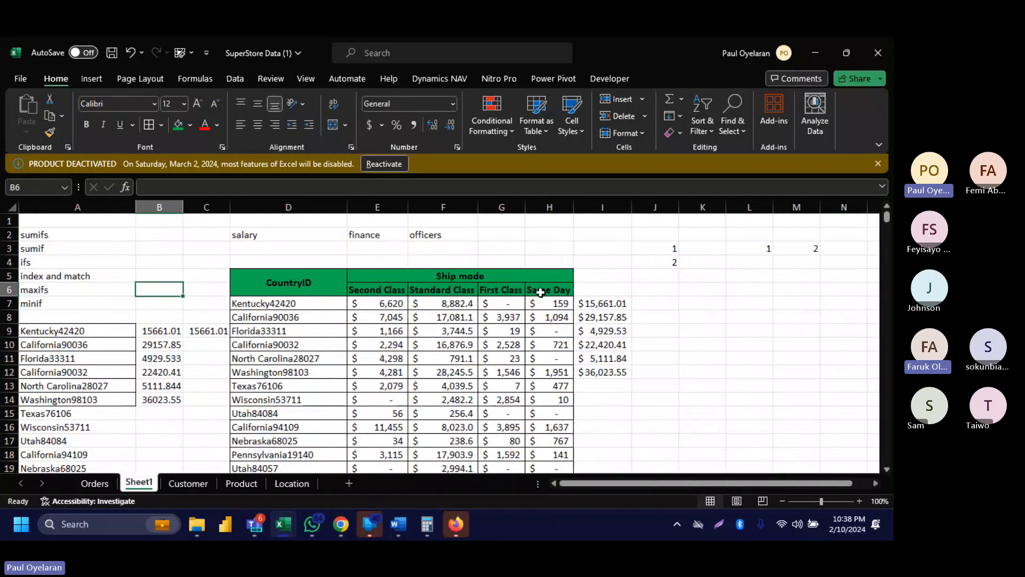
pyautogui.hscroll(3, 586, 283)
pyautogui.hscroll(-3, 586, 283)
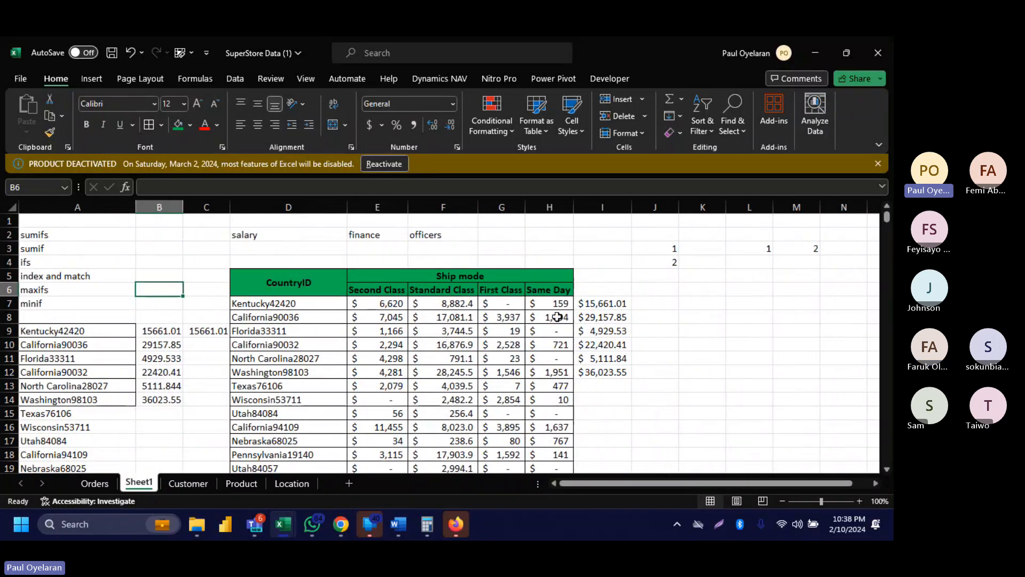
pyautogui.moveTo(291, 304); pyautogui.dragTo(299, 440)
pyautogui.hotkey('ctrl', 'c')
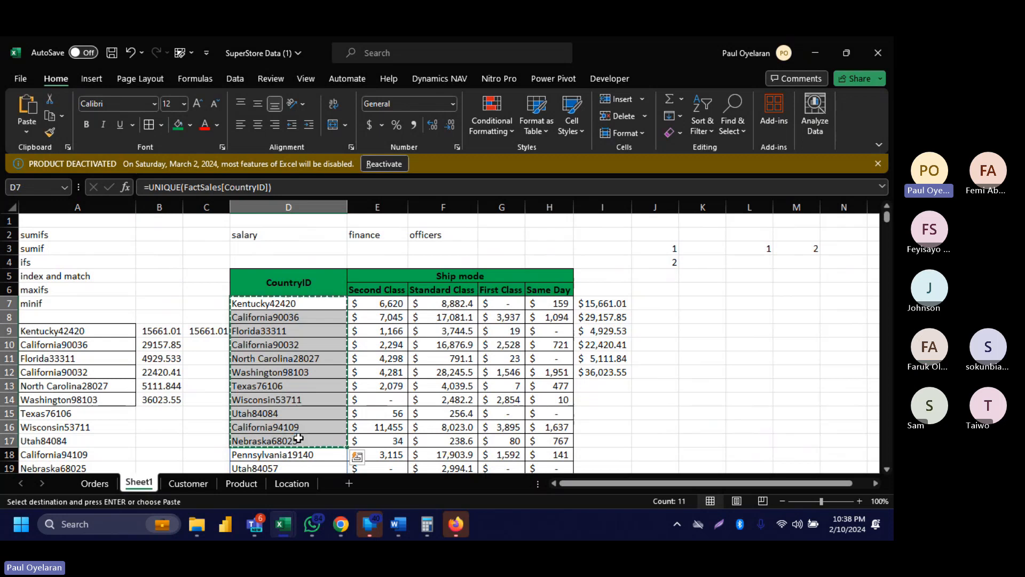
# Paste the IDs at I2 on the Location sheet and autofit column I.
pyautogui.click(278, 483)
pyautogui.click(515, 234)
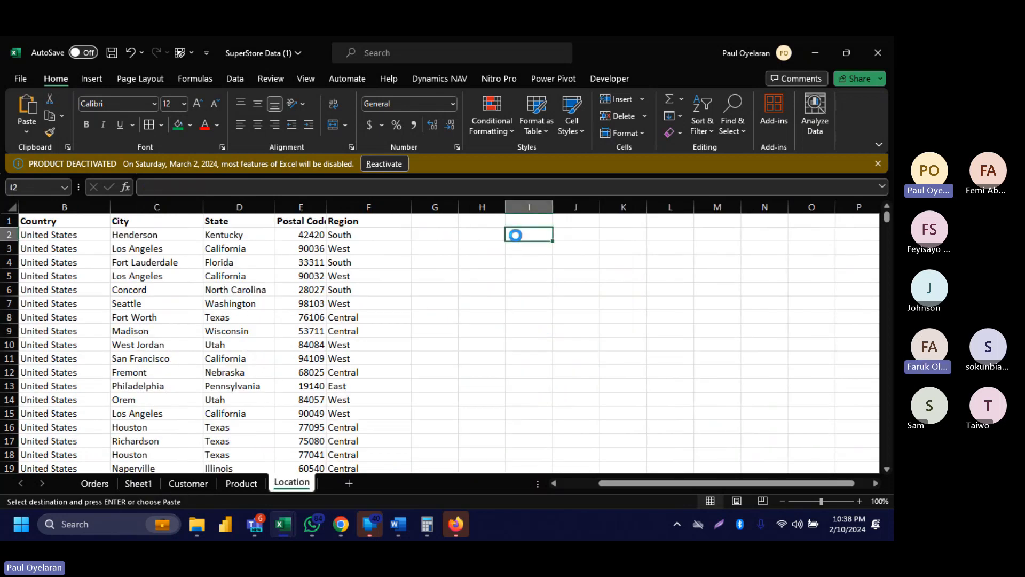
pyautogui.hotkey('ctrl', 'v')
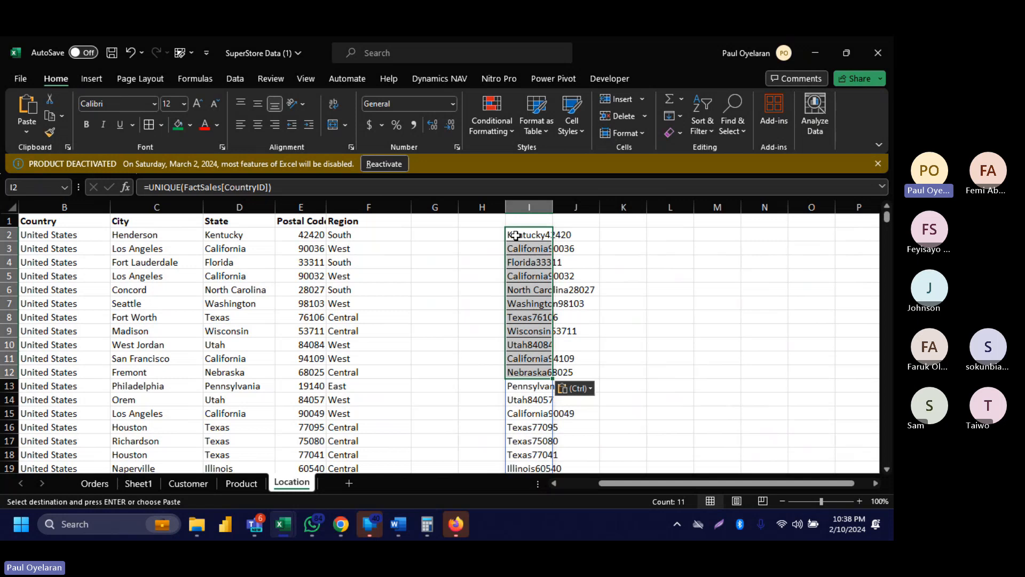
pyautogui.click(580, 232)
pyautogui.doubleClick(553, 206)
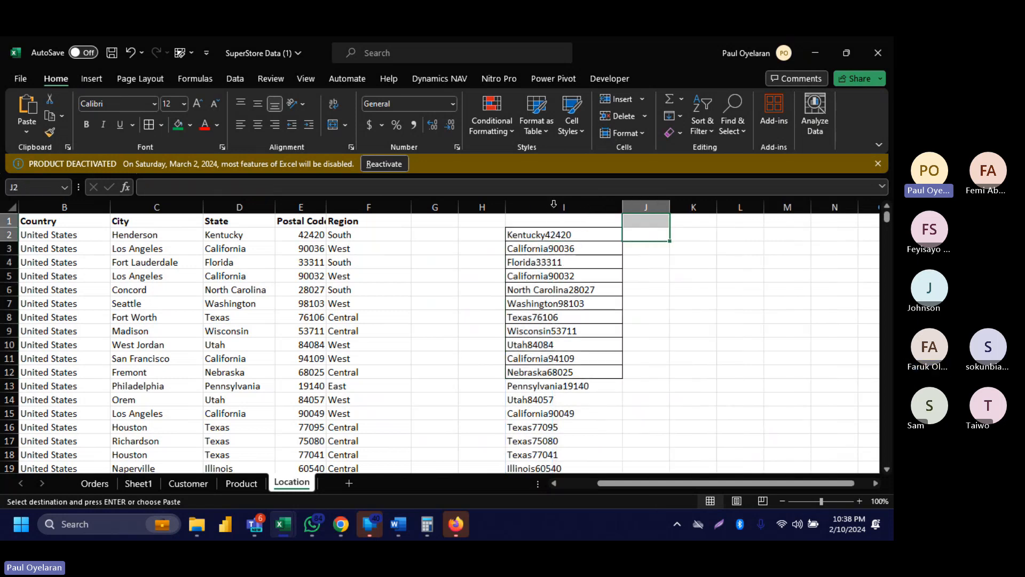
pyautogui.click(638, 236)
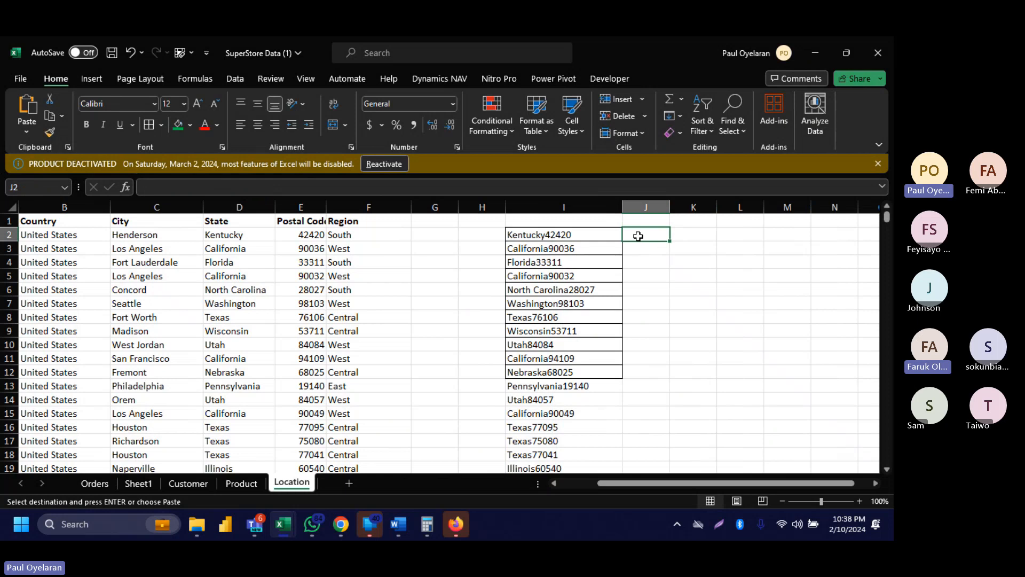
# Enter =VLOOKUP(I2,A:C,3,0) in J2 so it returns Henderson.
pyautogui.write('=vlo')
pyautogui.press('Tab')
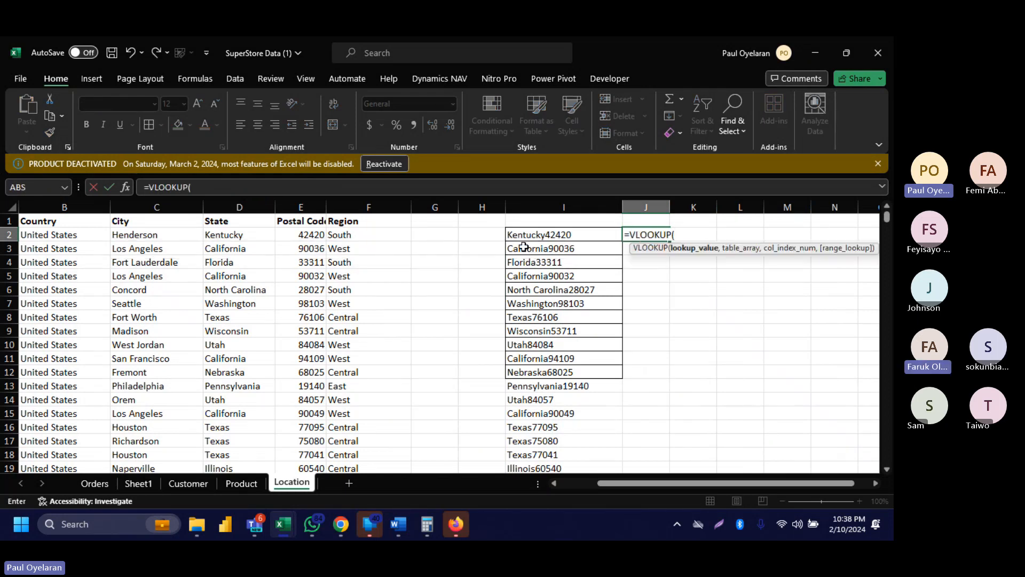
pyautogui.click(580, 235)
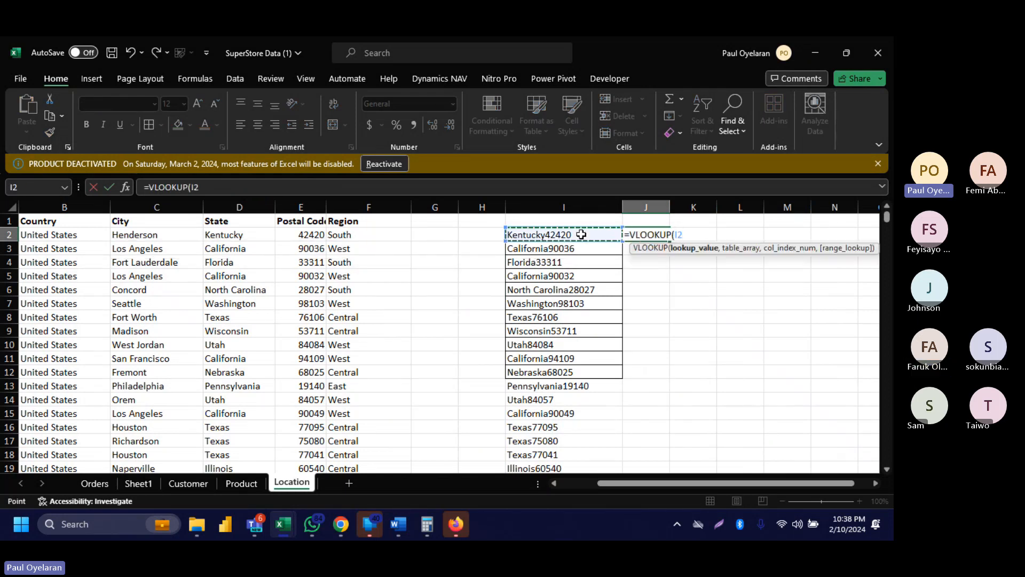
pyautogui.write(',')
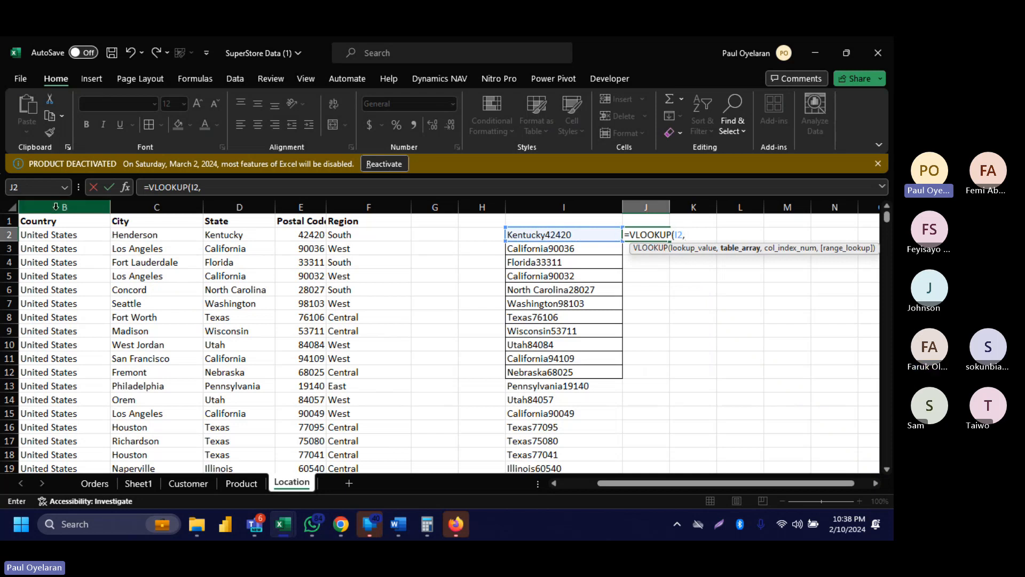
pyautogui.hscroll(-2, 119, 261)
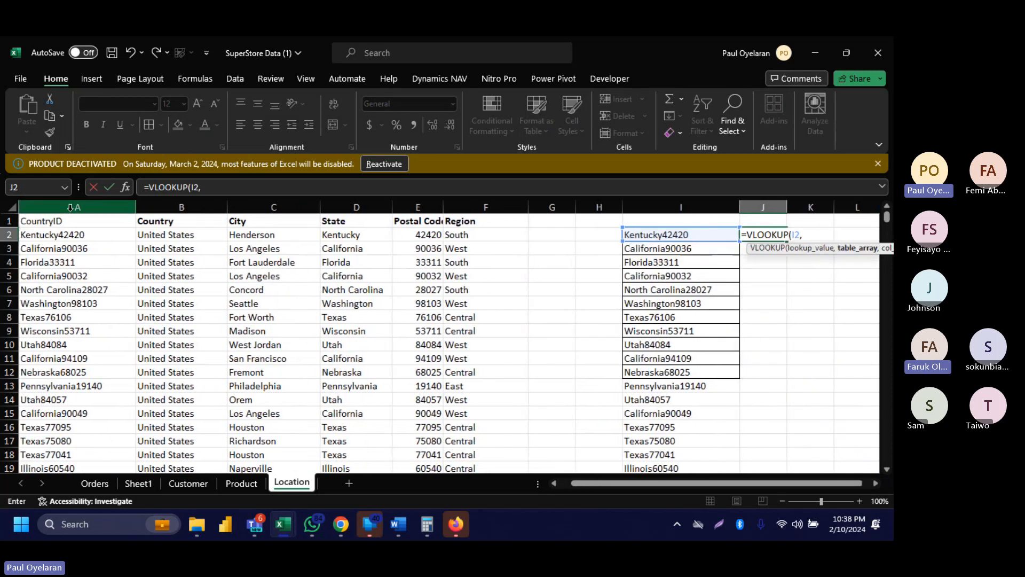
pyautogui.moveTo(70, 207); pyautogui.dragTo(235, 205)
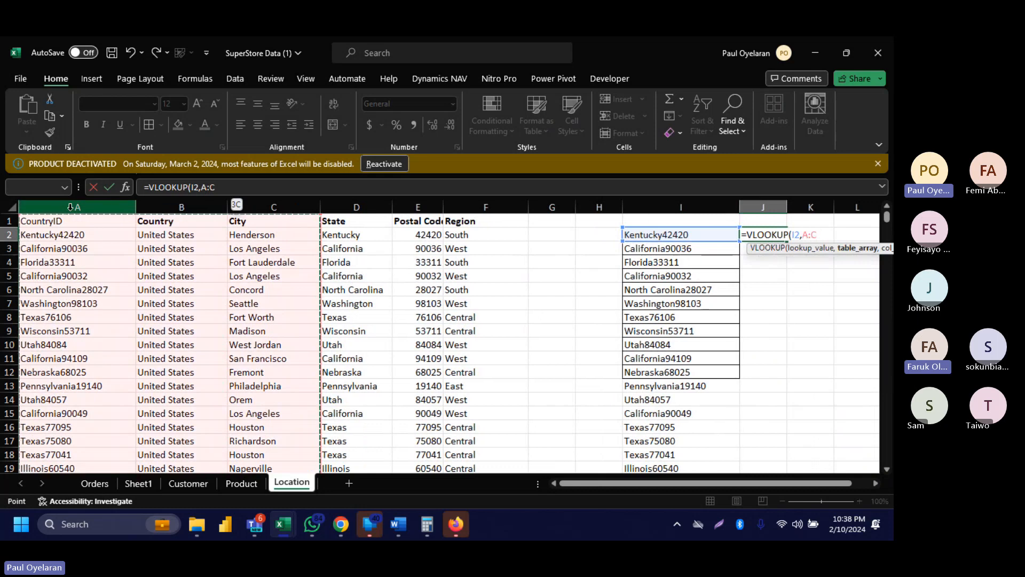
pyautogui.write(',3,')
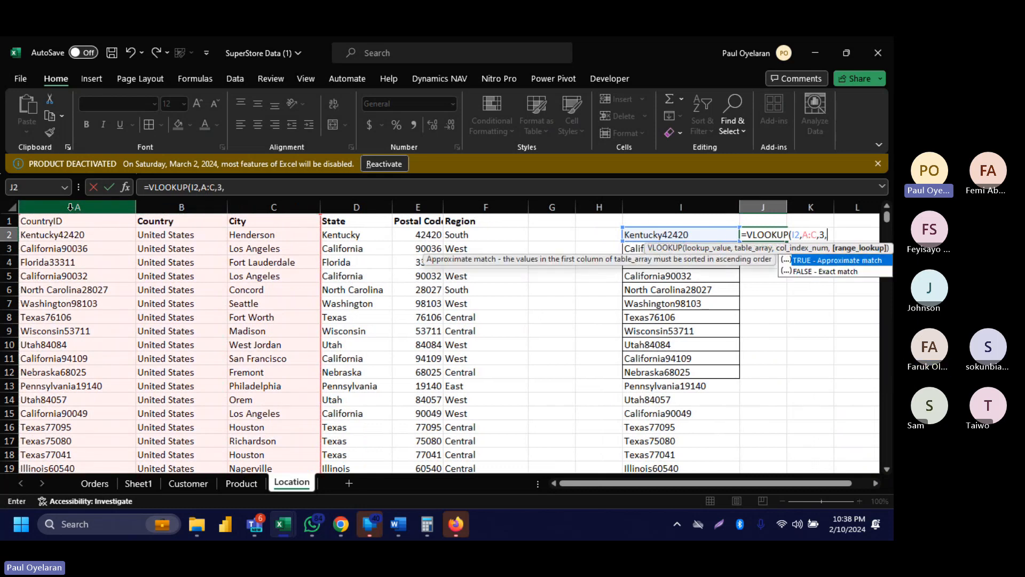
pyautogui.write('0')
pyautogui.press('Return')
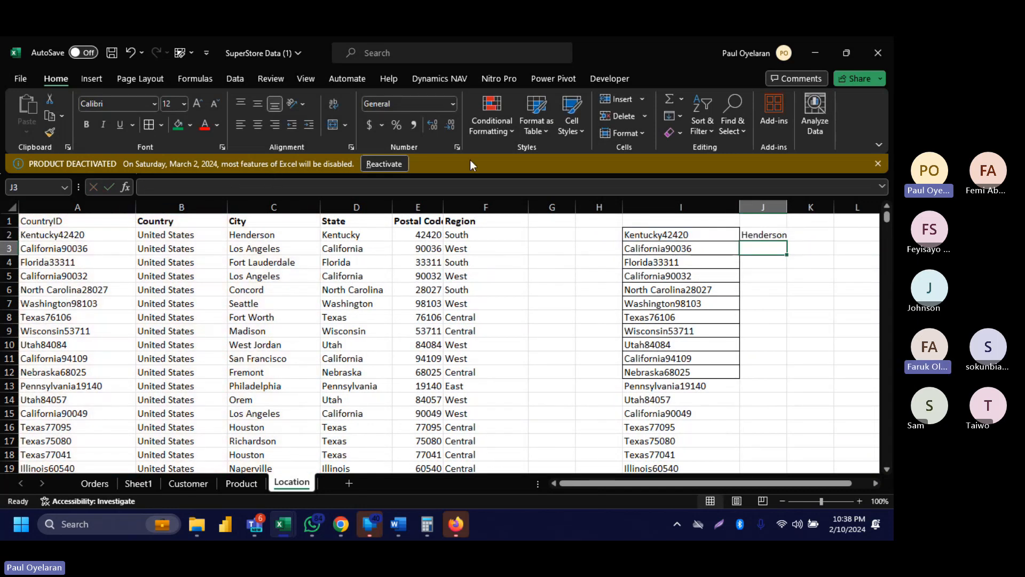
# Dismiss the replace-data prompt and view I2's UNIQUE formula without changing it.
pyautogui.moveTo(763, 243); pyautogui.dragTo(764, 234)
pyautogui.press('Escape')
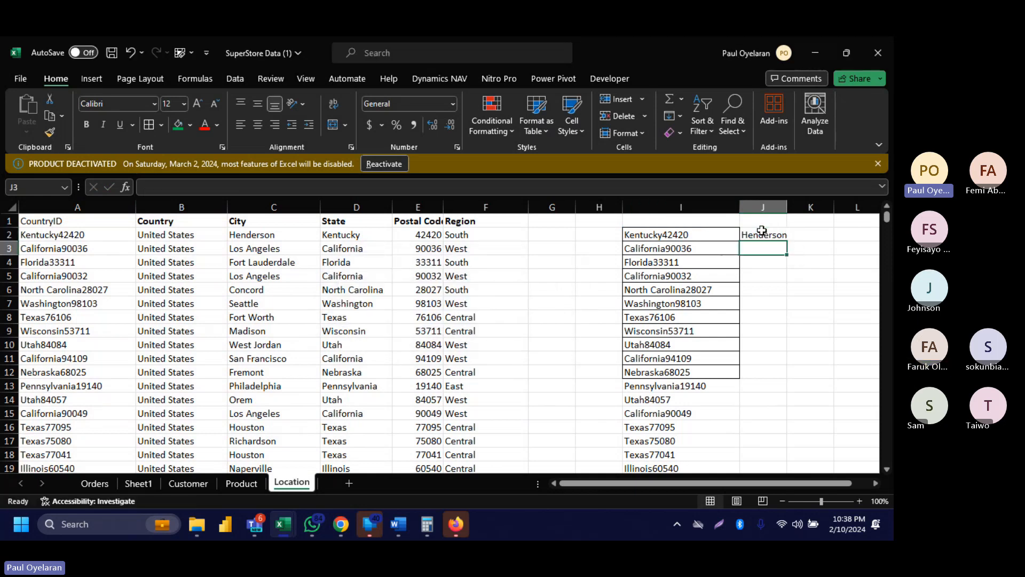
pyautogui.doubleClick(710, 235)
pyautogui.press('Escape')
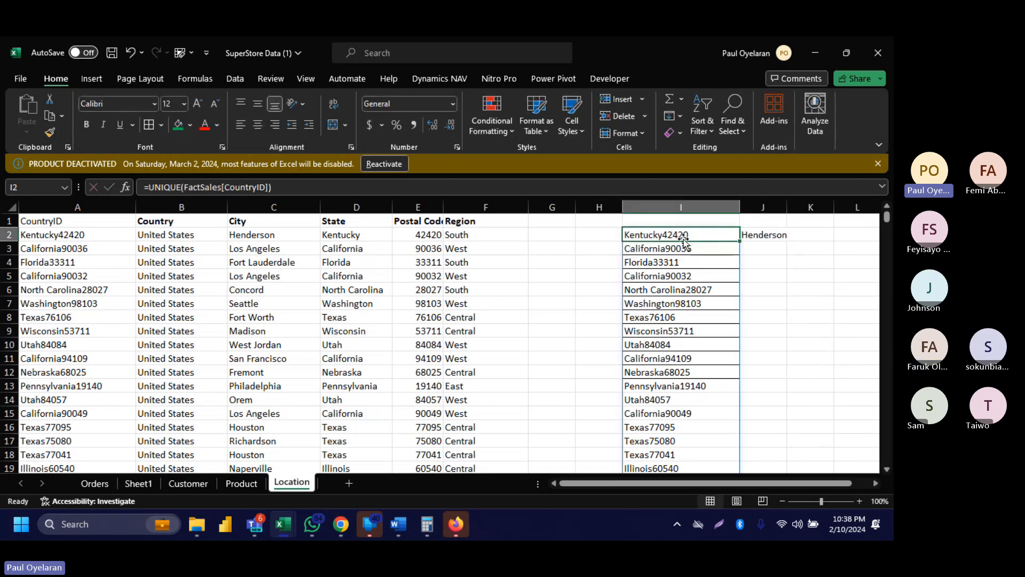
pyautogui.hotkey('ctrl', 'shift', 'Down')
pyautogui.hotkey('ctrl', 'c')
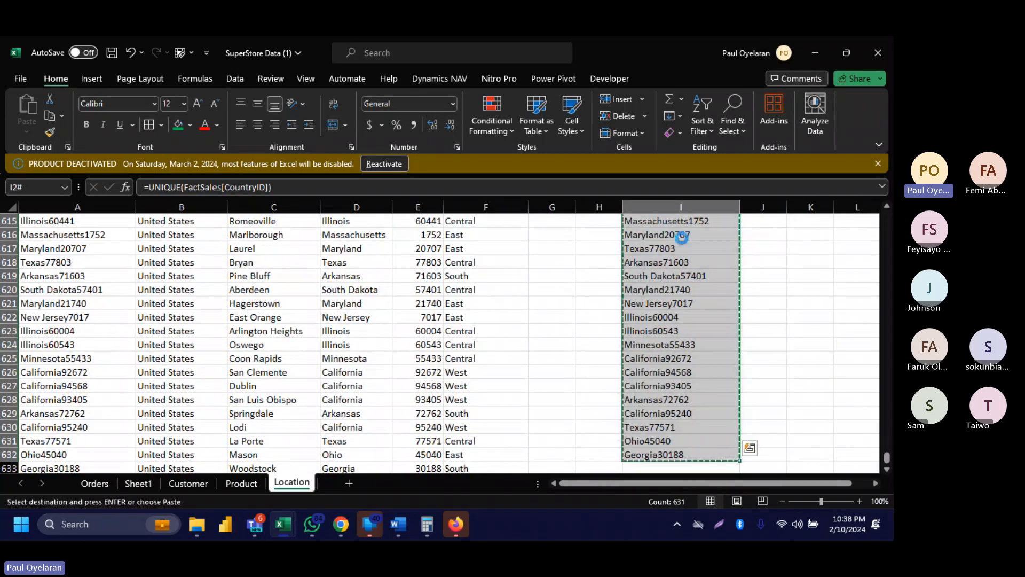
pyautogui.hotkey('ctrl', 'Up')
pyautogui.rightClick(681, 238)
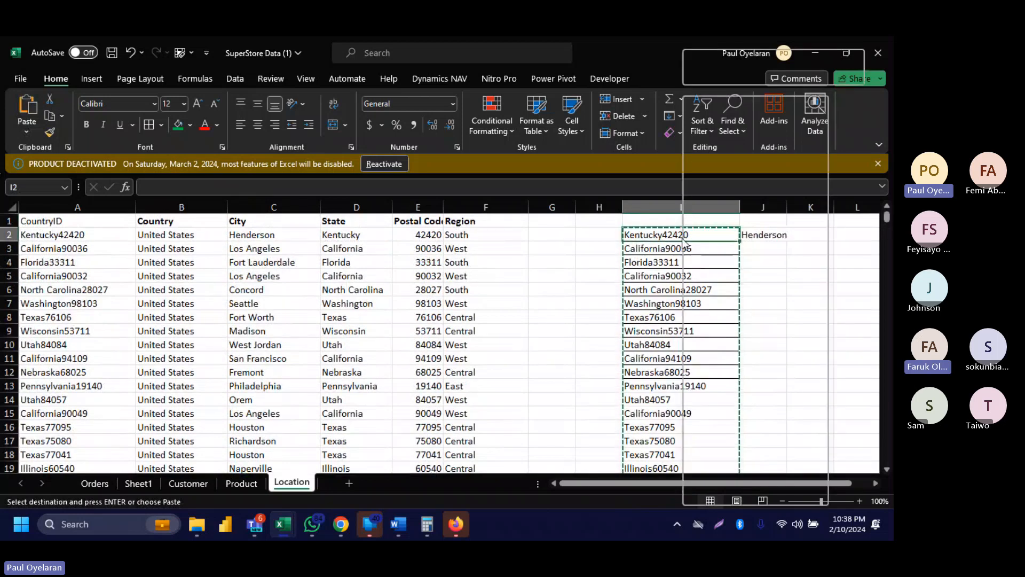
pyautogui.click(735, 185)
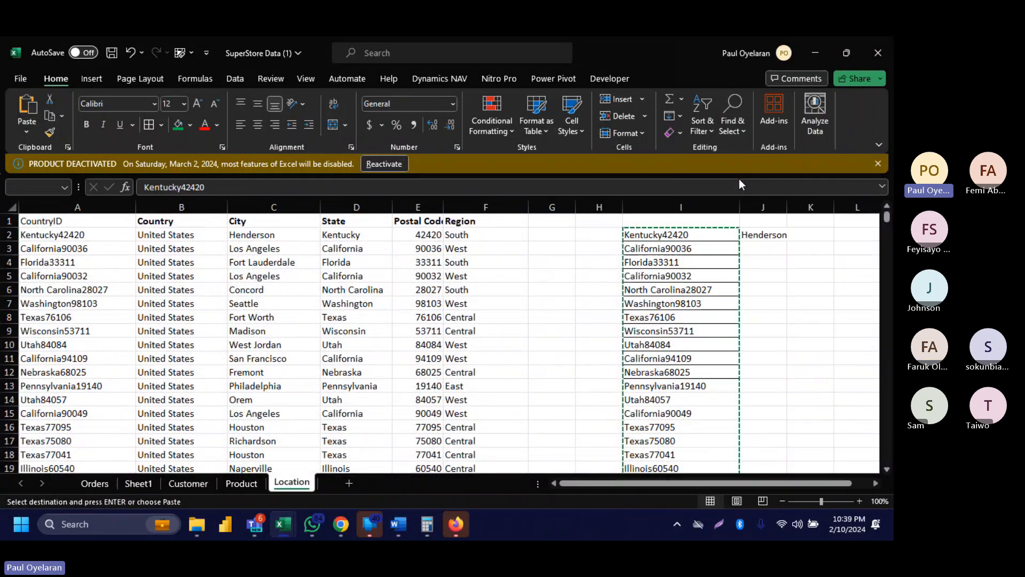
pyautogui.click(752, 236)
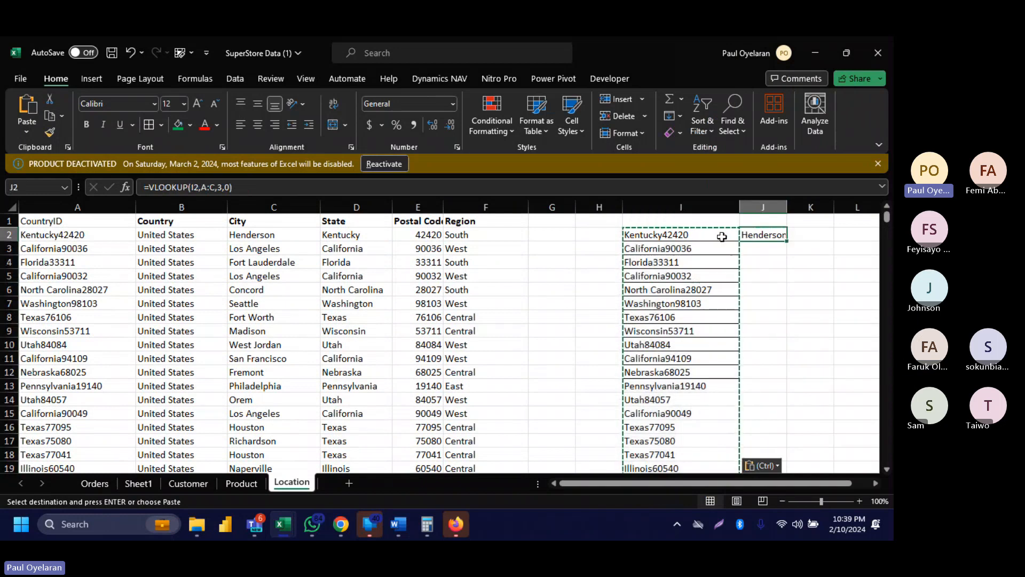
pyautogui.doubleClick(717, 235)
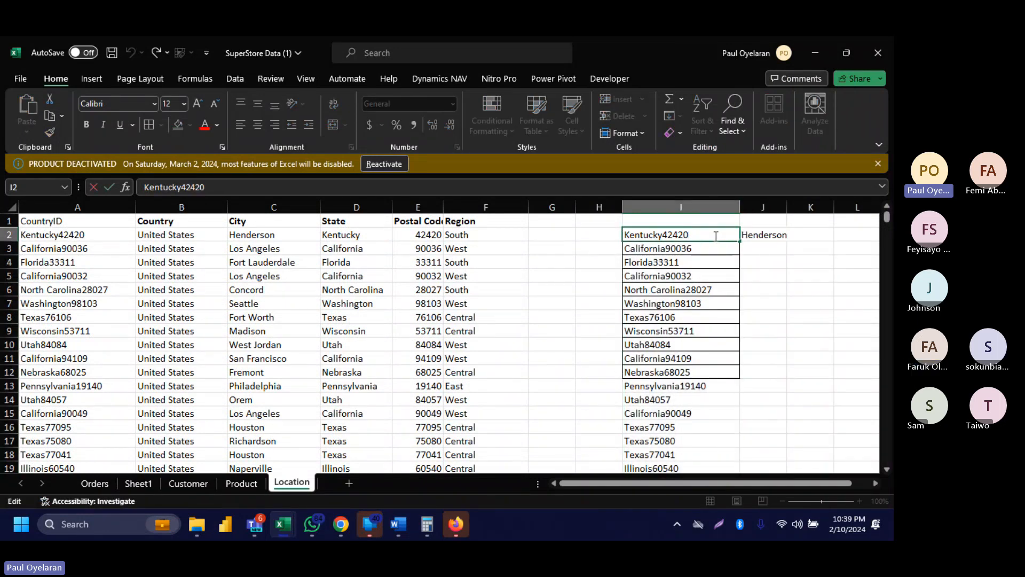
pyautogui.press('BackSpace')
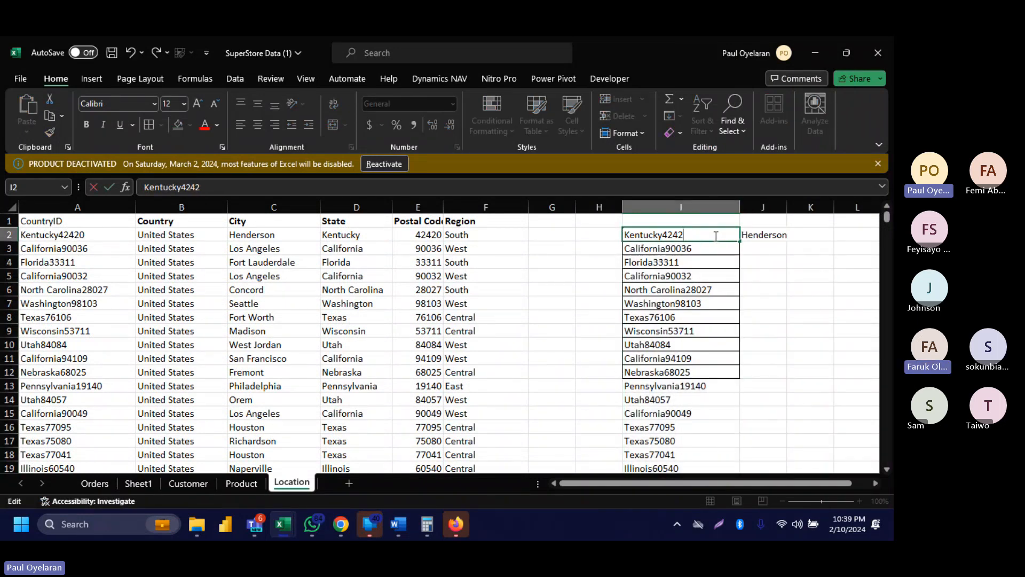
pyautogui.write('1')
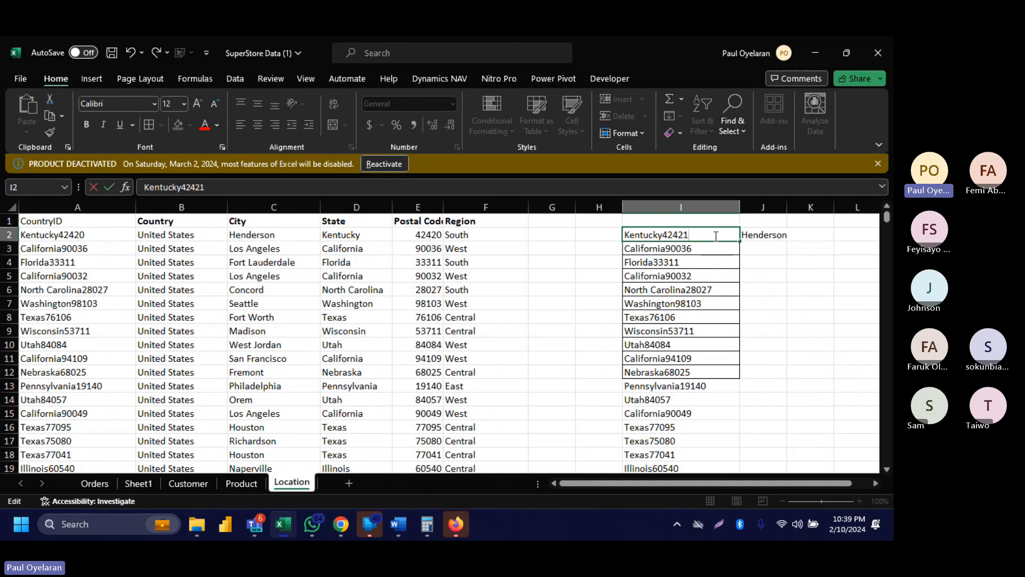
pyautogui.press('Return')
pyautogui.click(769, 236)
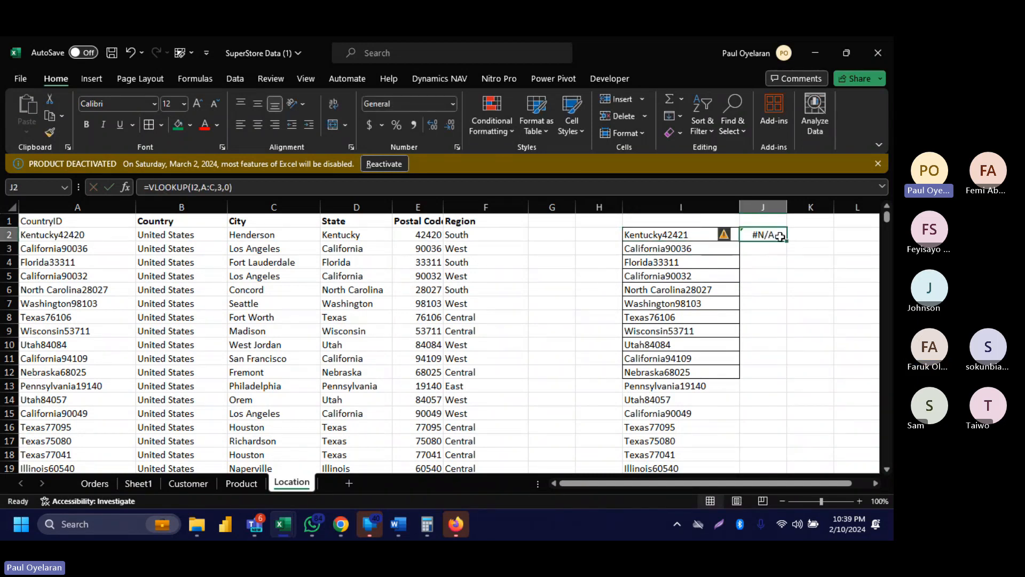
pyautogui.doubleClick(786, 241)
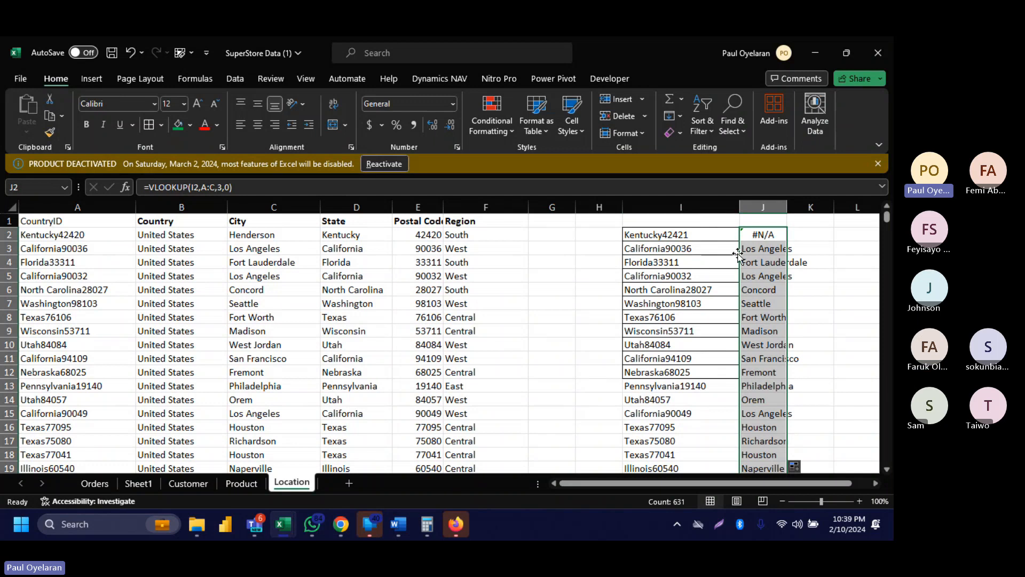
pyautogui.hscroll(3, 738, 255)
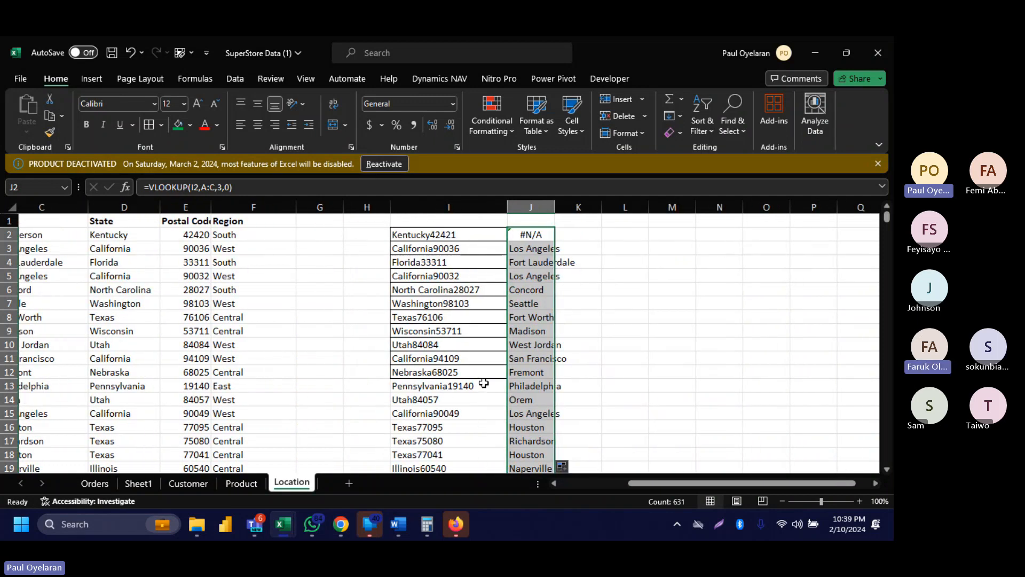
pyautogui.doubleClick(481, 385)
pyautogui.press('BackSpace')
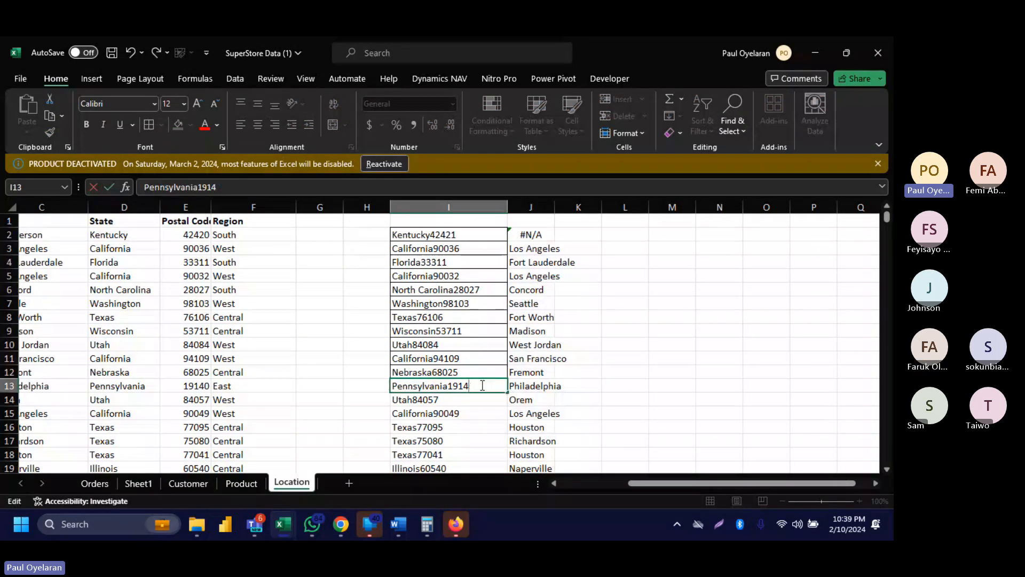
pyautogui.write('1')
pyautogui.press('Return')
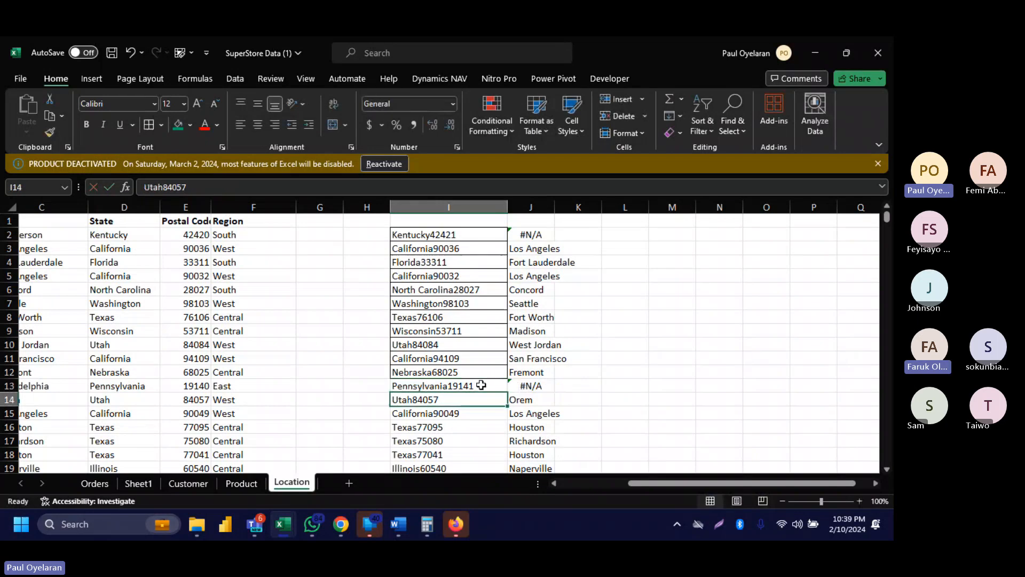
pyautogui.click(537, 390)
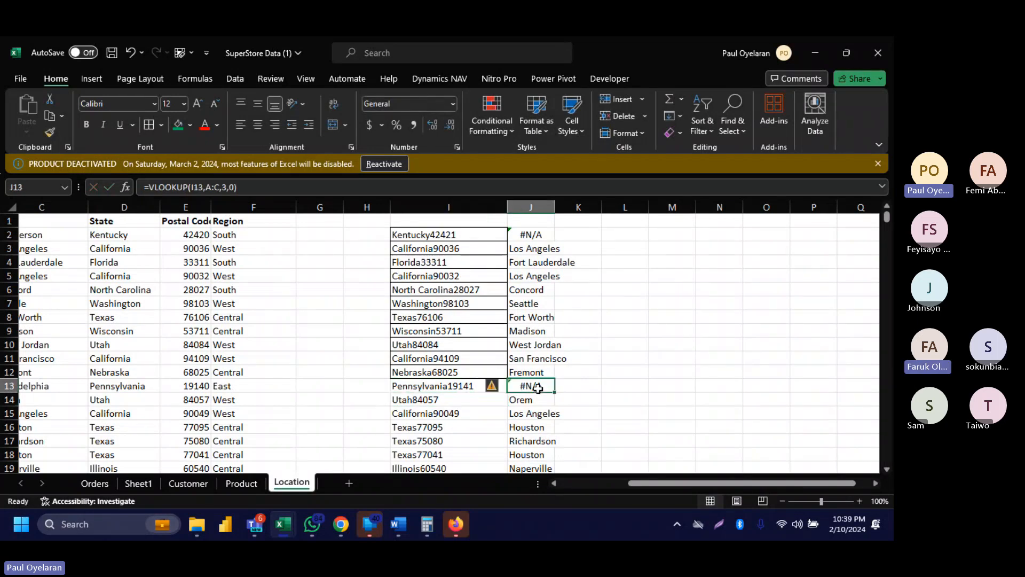
pyautogui.click(529, 236)
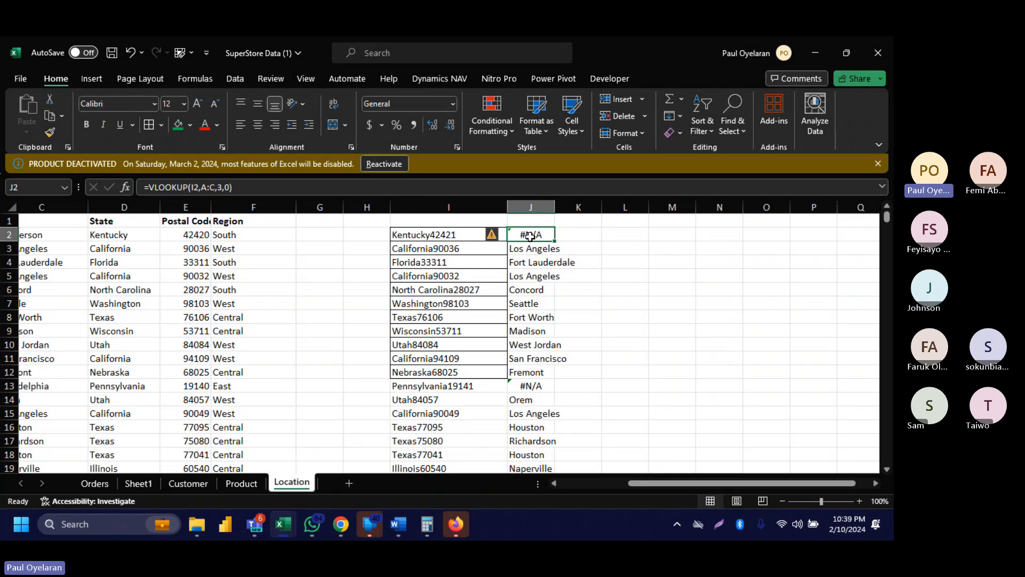
# Start wrapping J2's VLOOKUP in IFNA, previewing the VLOOKUP part's result.
pyautogui.click(150, 187)
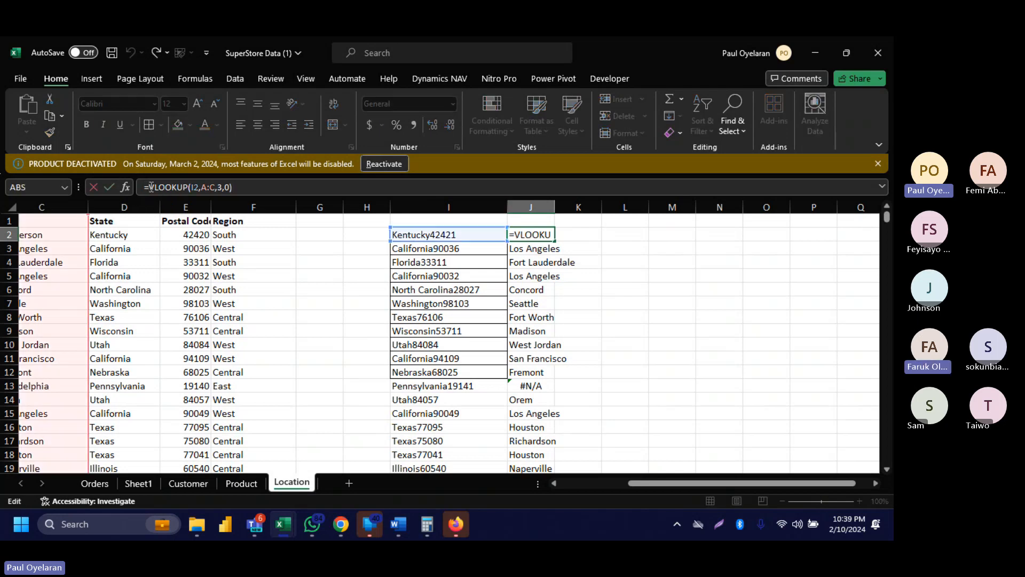
pyautogui.write('if')
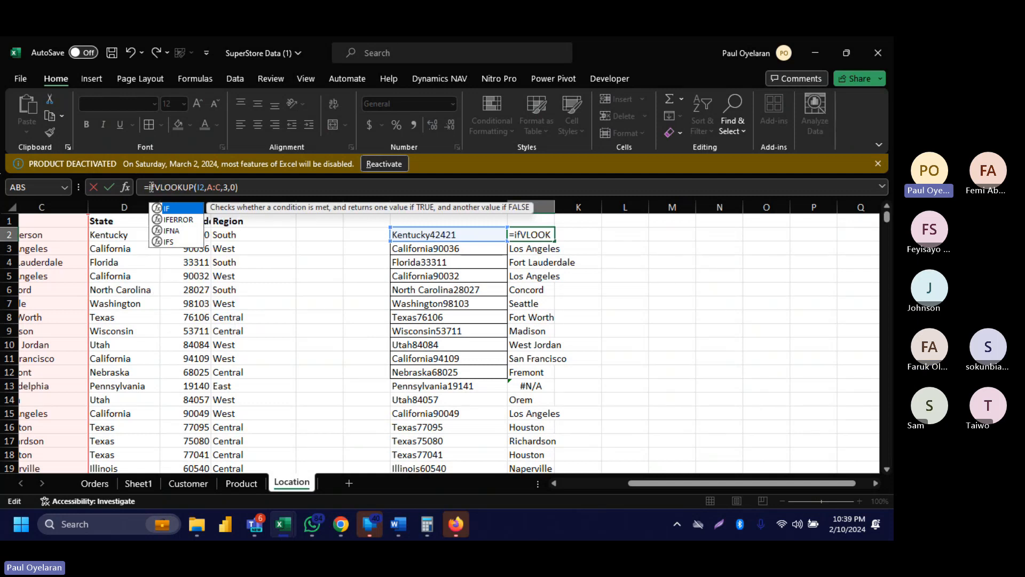
pyautogui.write('NA')
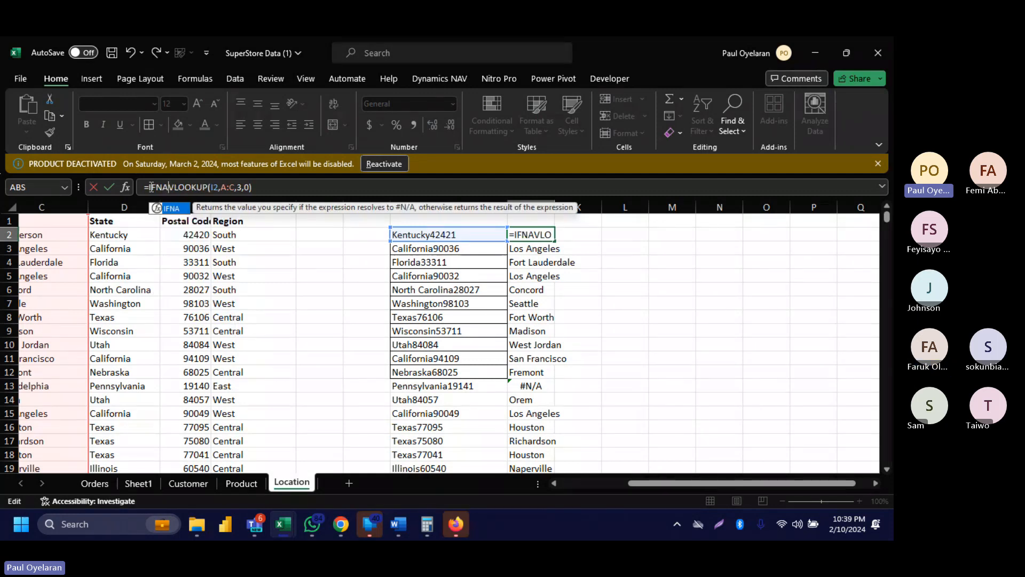
pyautogui.press('BackSpace')
pyautogui.press('BackSpace')
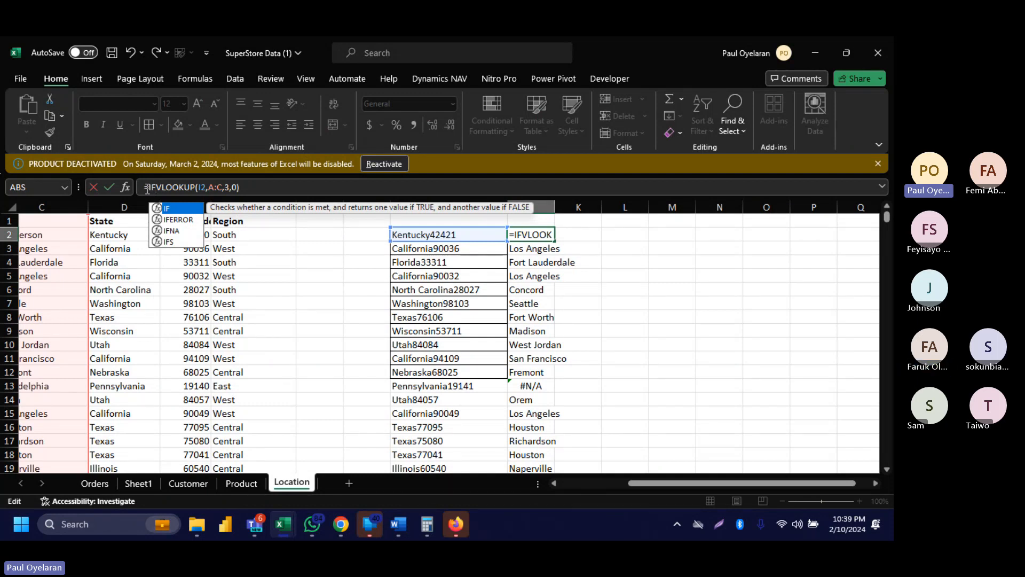
pyautogui.write('NA(')
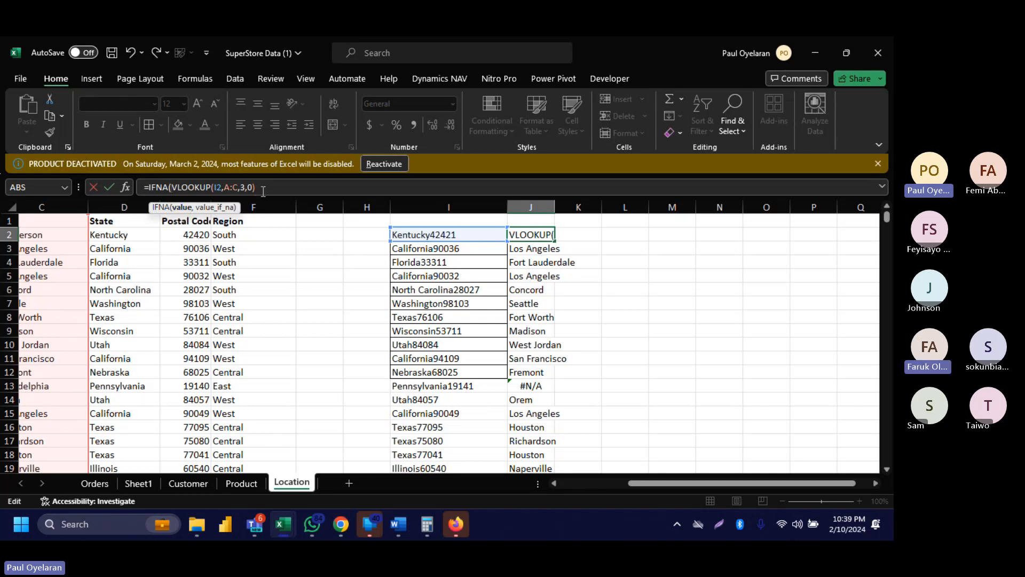
pyautogui.moveTo(263, 191); pyautogui.dragTo(172, 184)
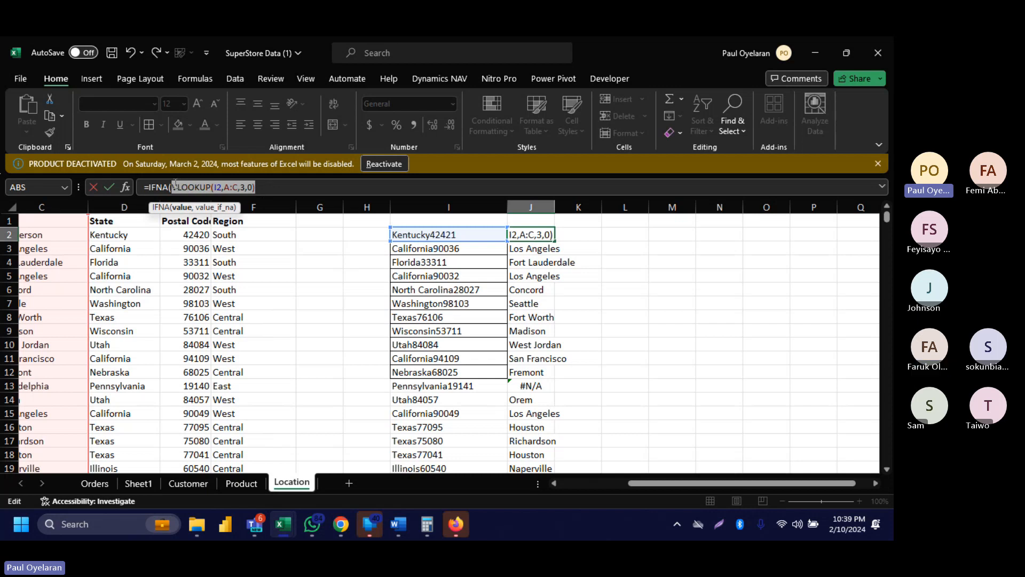
pyautogui.click(273, 187)
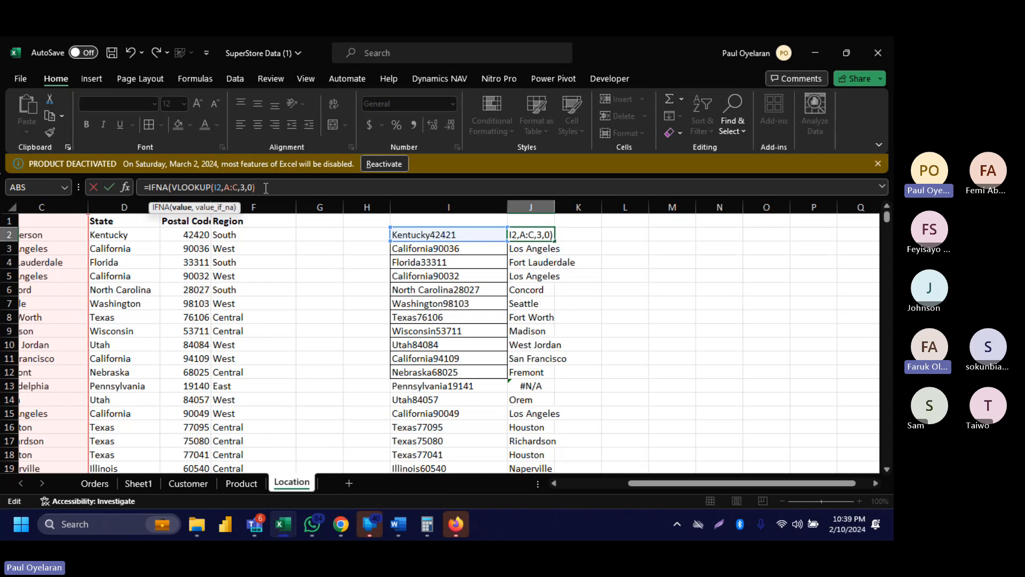
pyautogui.moveTo(256, 187); pyautogui.dragTo(171, 187)
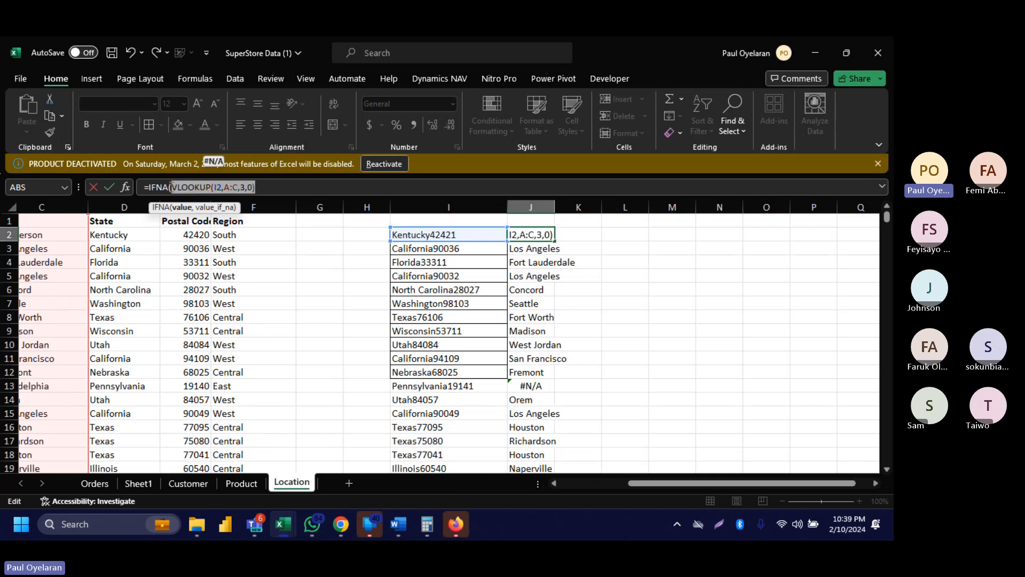
pyautogui.click(264, 186)
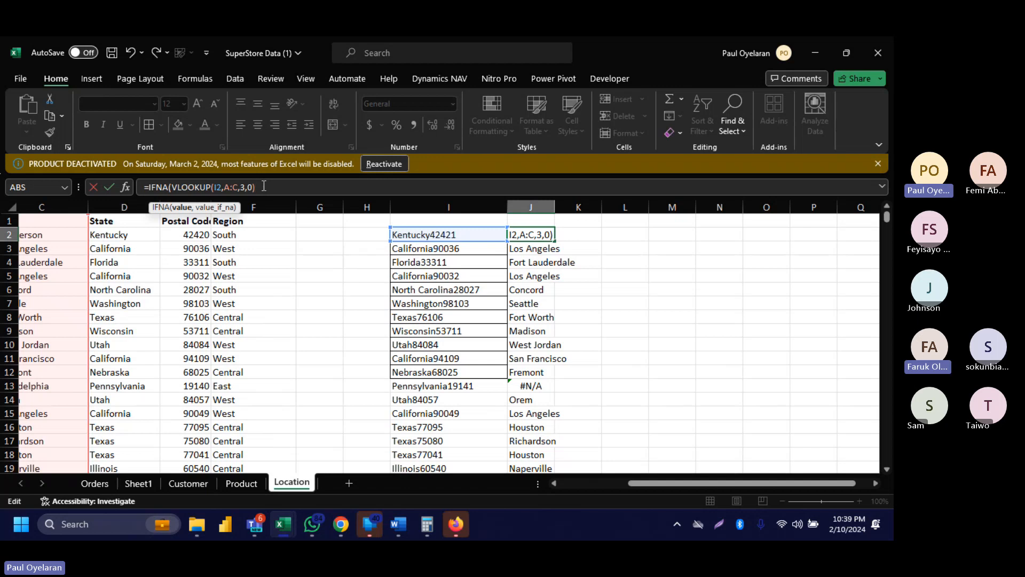
# Add the "Does not exist" fallback to J2 and fill the formula down column J.
pyautogui.write(',')
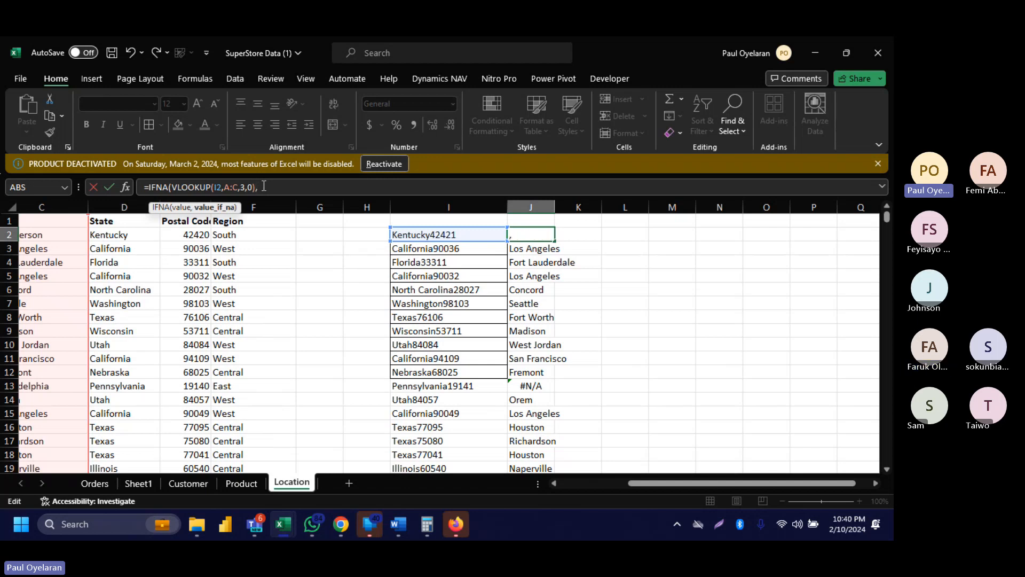
pyautogui.write('"DOe')
pyautogui.press('BackSpace')
pyautogui.press('BackSpace')
pyautogui.write('oes not exist")')
pyautogui.press('Return')
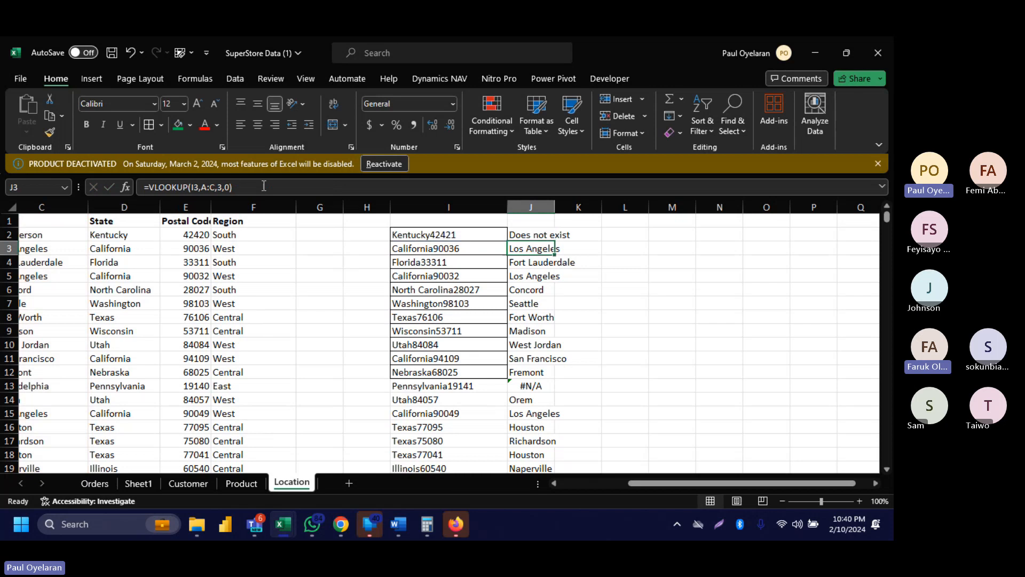
pyautogui.click(543, 233)
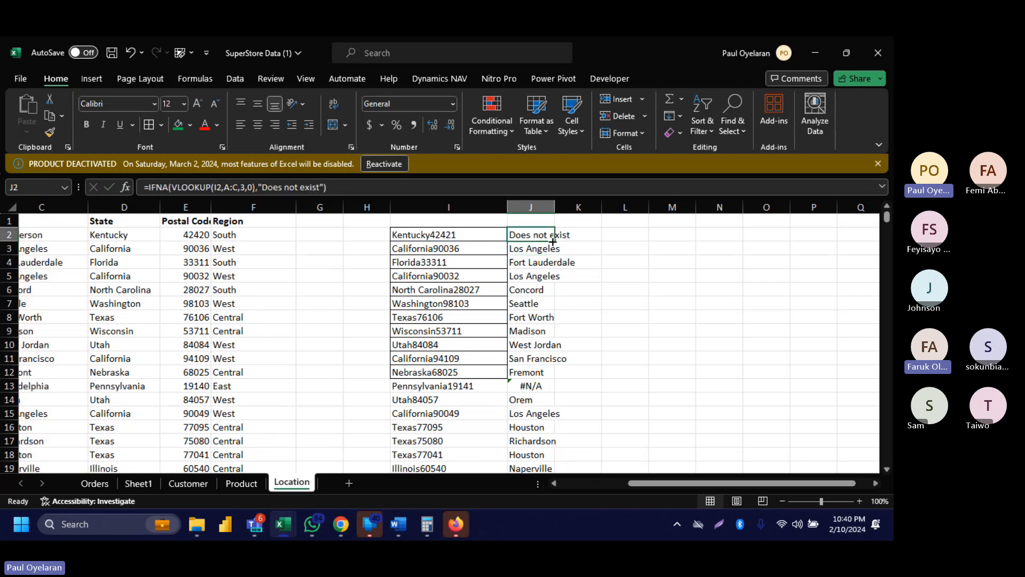
pyautogui.doubleClick(554, 242)
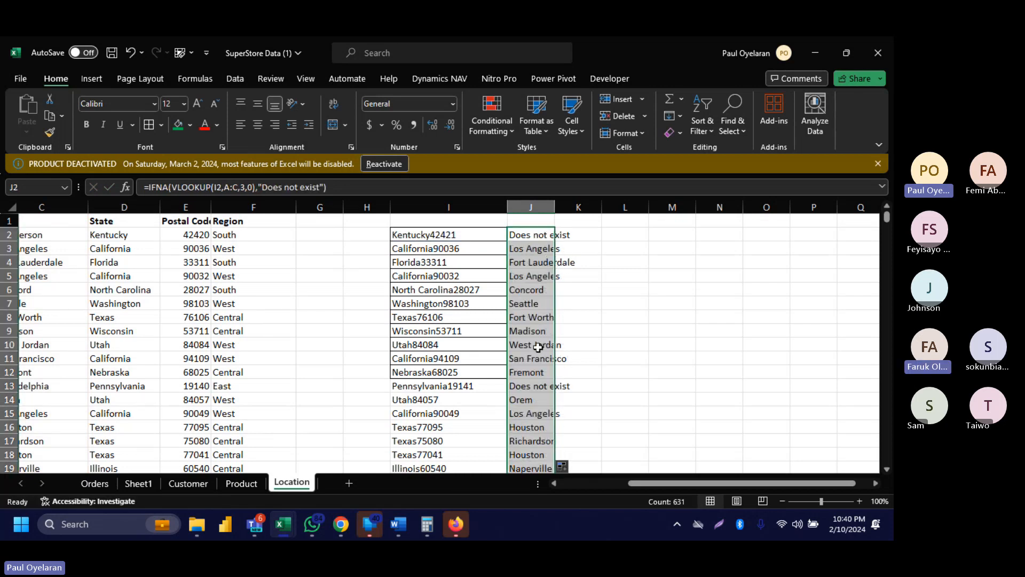
# Check J13's copied formula, then remove the "Does not exist" fallback from J2.
pyautogui.click(535, 384)
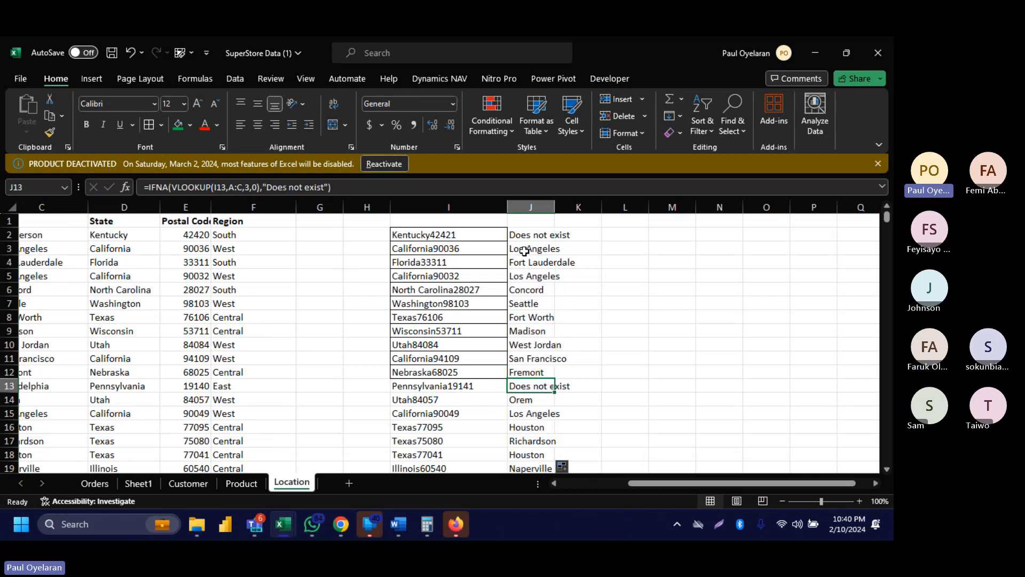
pyautogui.click(535, 235)
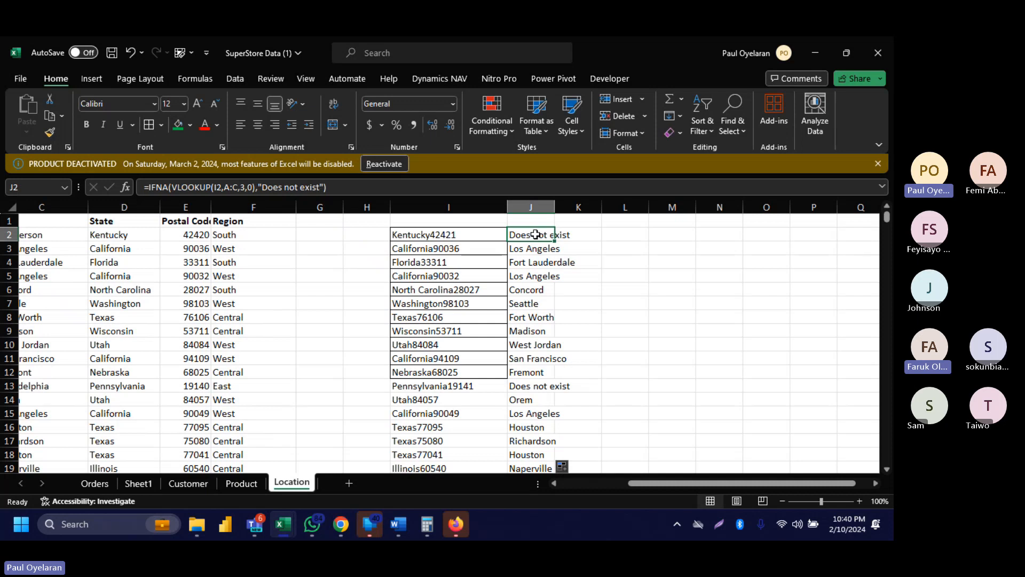
pyautogui.click(341, 187)
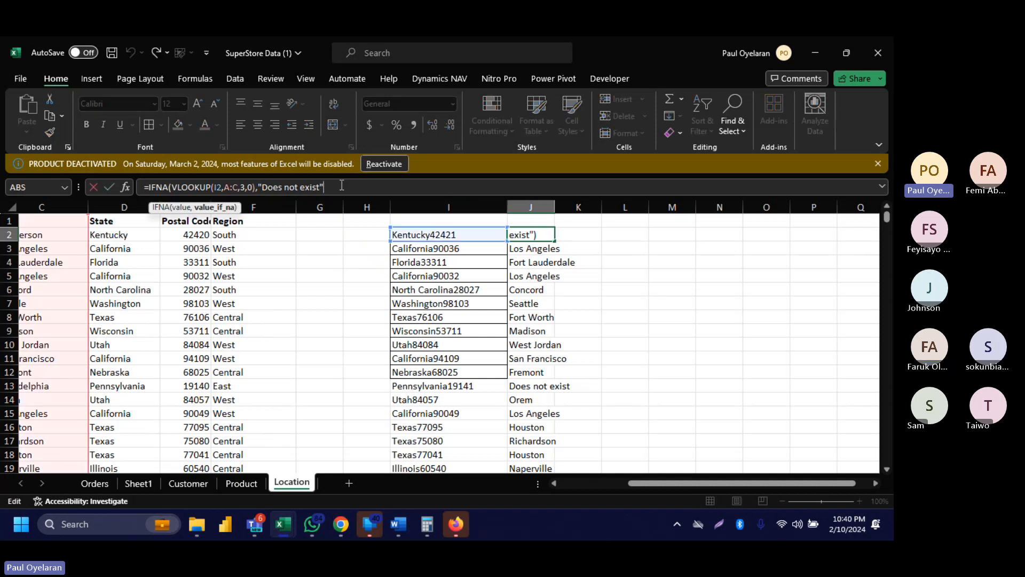
pyautogui.press('BackSpace')
pyautogui.press('BackSpace')
pyautogui.press('BackSpace')
pyautogui.press('BackSpace')
pyautogui.press('BackSpace')
pyautogui.press('BackSpace')
pyautogui.press('BackSpace')
pyautogui.press('BackSpace')
pyautogui.press('BackSpace')
pyautogui.press('BackSpace')
pyautogui.press('BackSpace')
pyautogui.press('BackSpace')
pyautogui.press('BackSpace')
pyautogui.press('BackSpace')
pyautogui.press('BackSpace')
pyautogui.press('BackSpace')
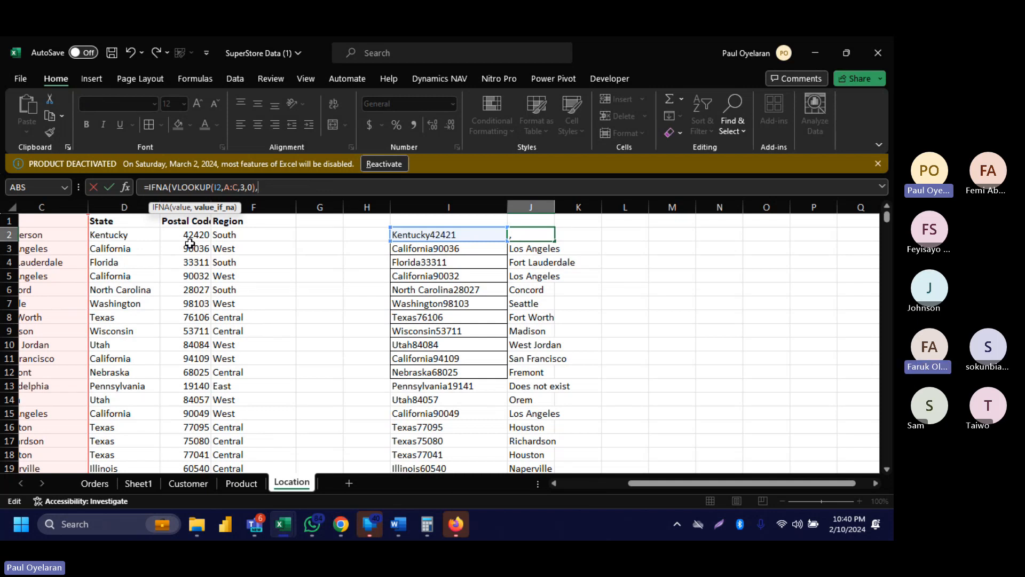
pyautogui.write('vlok')
pyautogui.press('Return')
pyautogui.press('Return')
pyautogui.write('s')
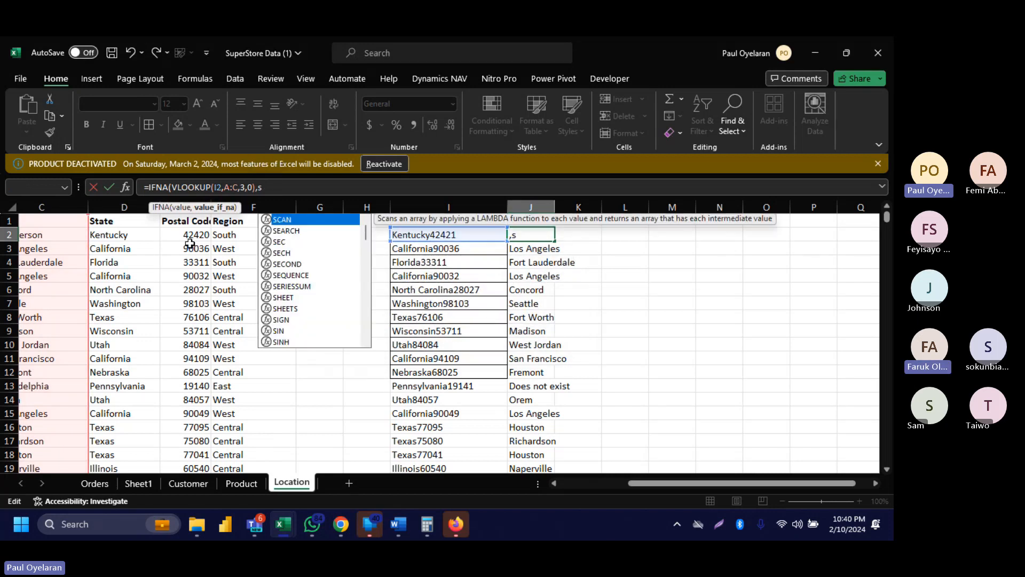
pyautogui.press('BackSpace')
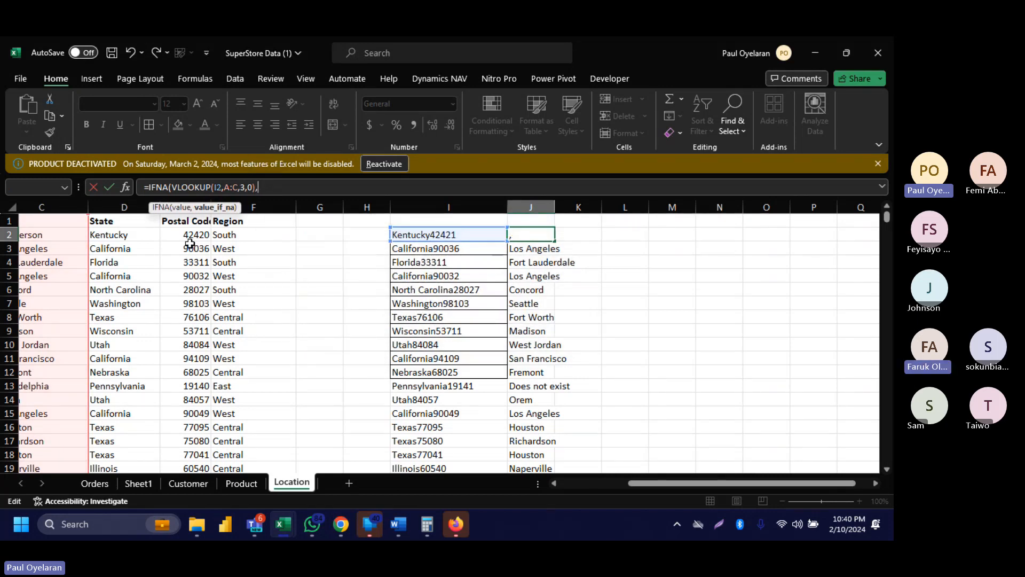
# Make COUNTA(A2:A25) J2's fallback and accept Excel's correction, so J2 shows 24.
pyautogui.write('count')
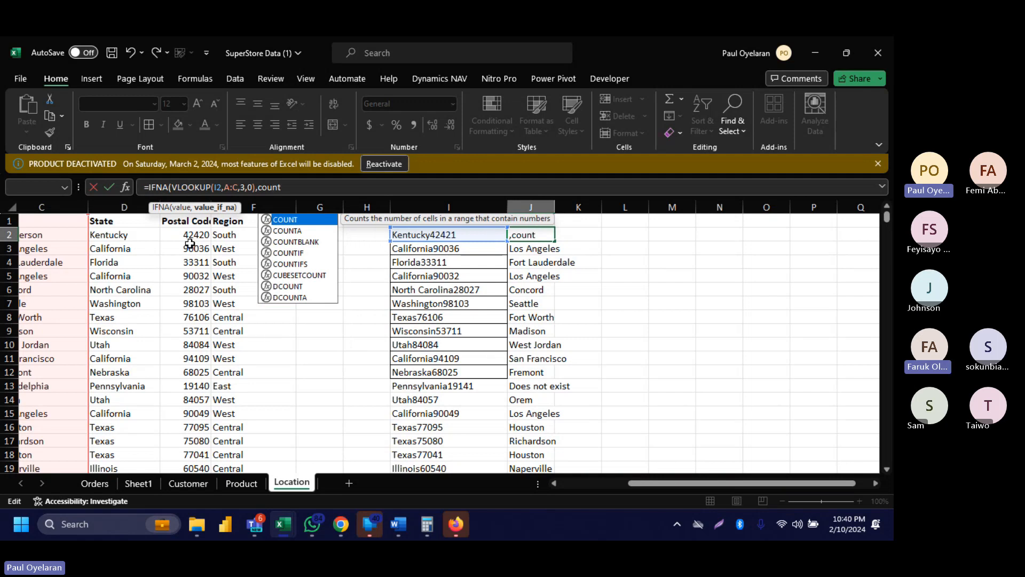
pyautogui.press('Down')
pyautogui.press('Tab')
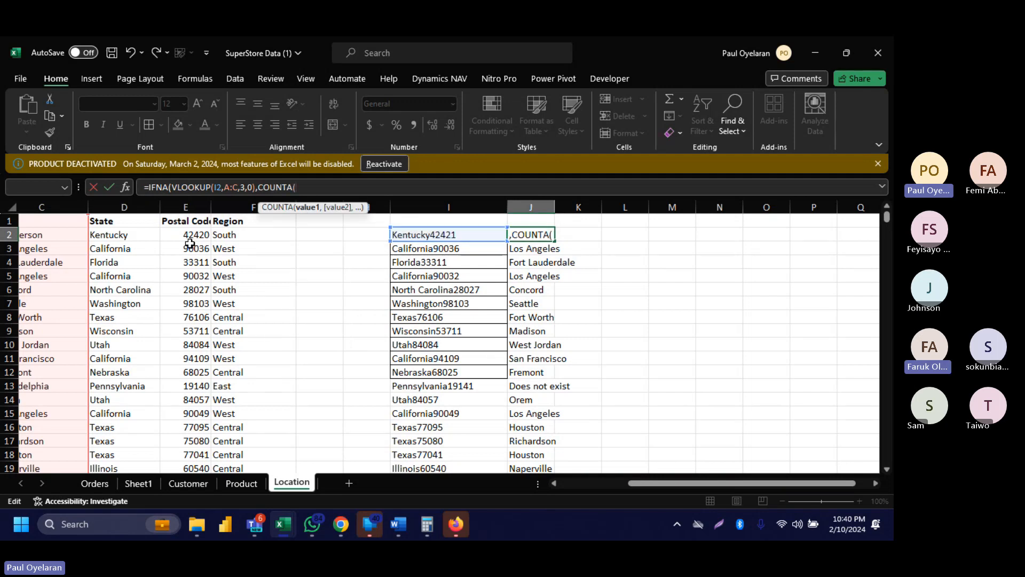
pyautogui.hscroll(-3, 41, 238)
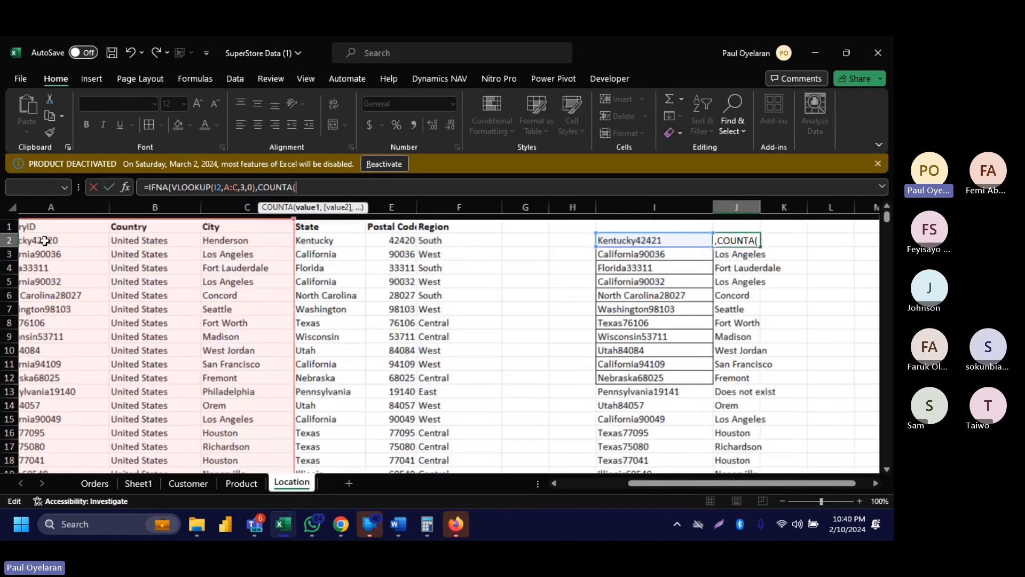
pyautogui.moveTo(75, 236); pyautogui.dragTo(68, 447)
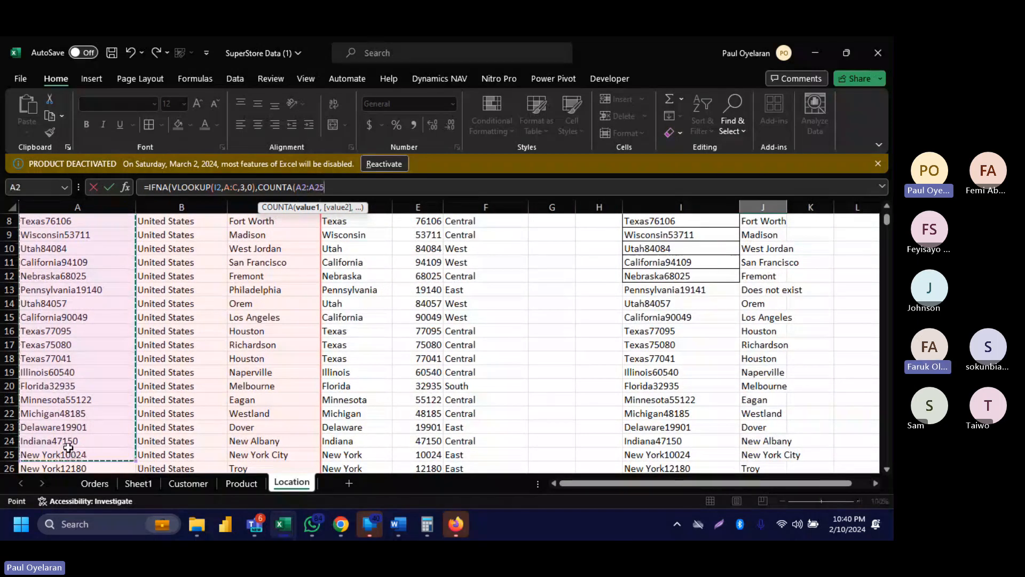
pyautogui.press('Return')
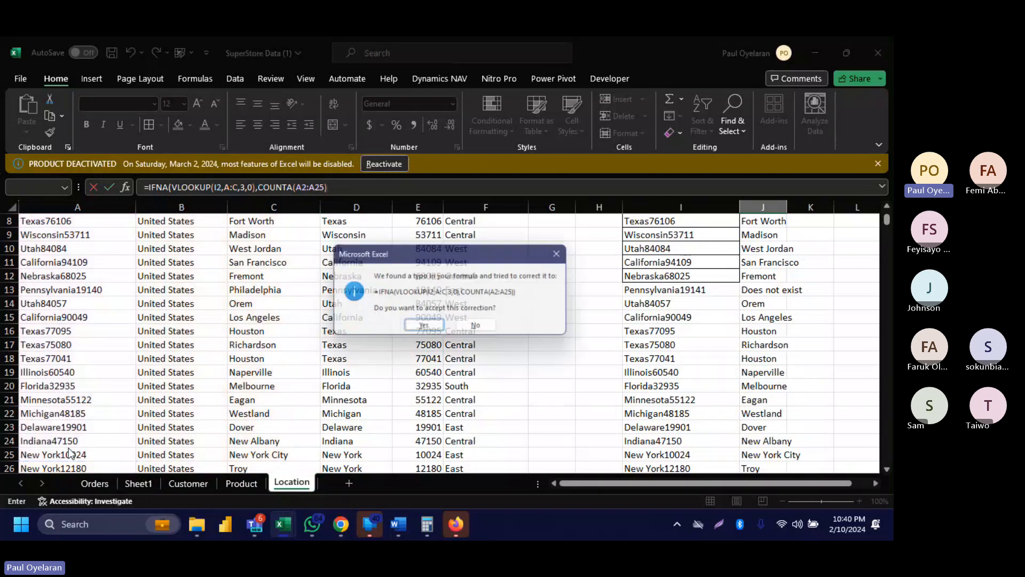
pyautogui.press('Return')
pyautogui.scroll(1, 174, 460)
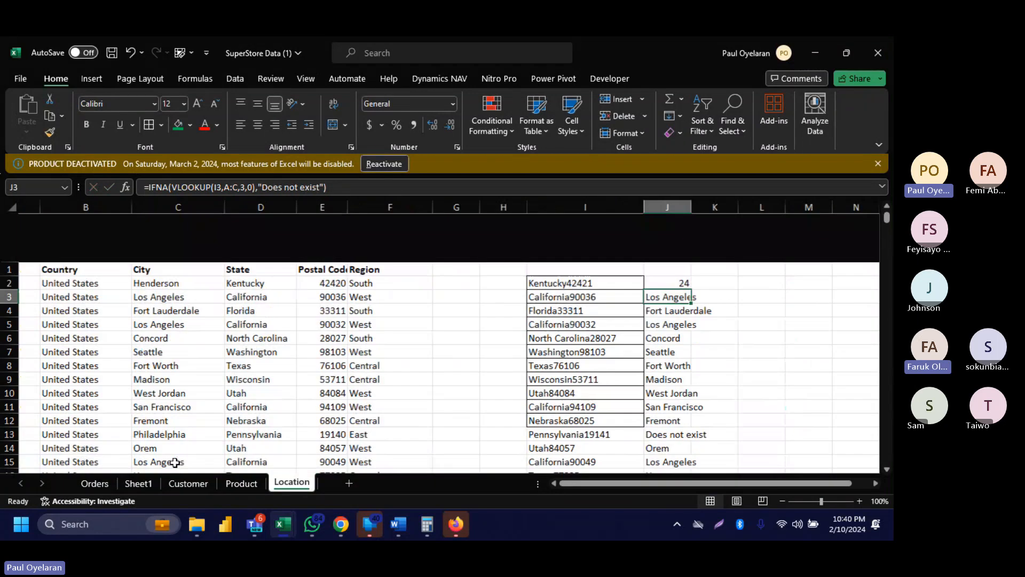
pyautogui.hscroll(1, 174, 460)
# Review J2's formula and remove the trailing digit from I2's Kentucky42421 ID.
pyautogui.click(654, 233)
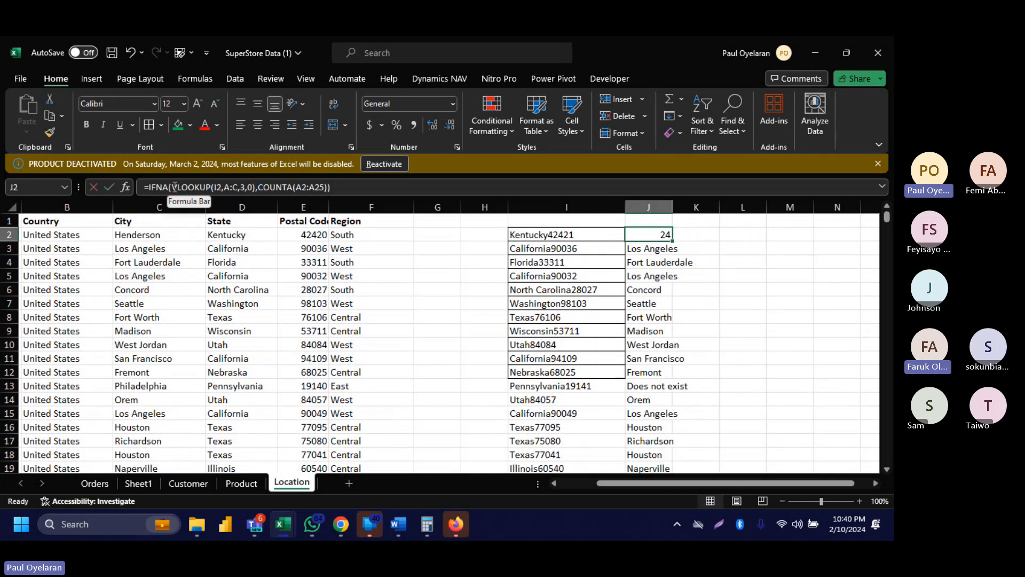
pyautogui.moveTo(172, 192); pyautogui.dragTo(259, 192)
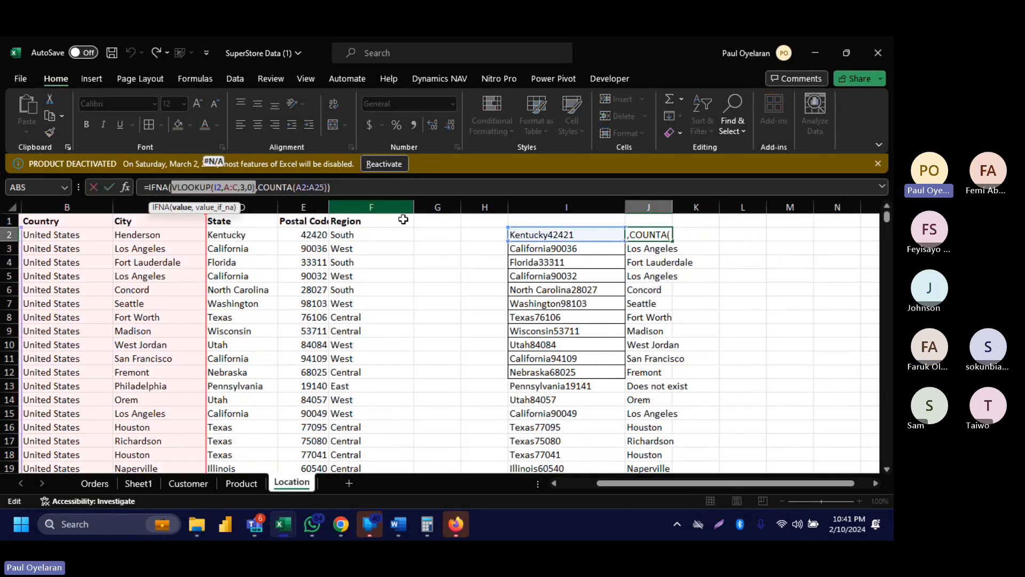
pyautogui.press('Escape')
pyautogui.doubleClick(581, 233)
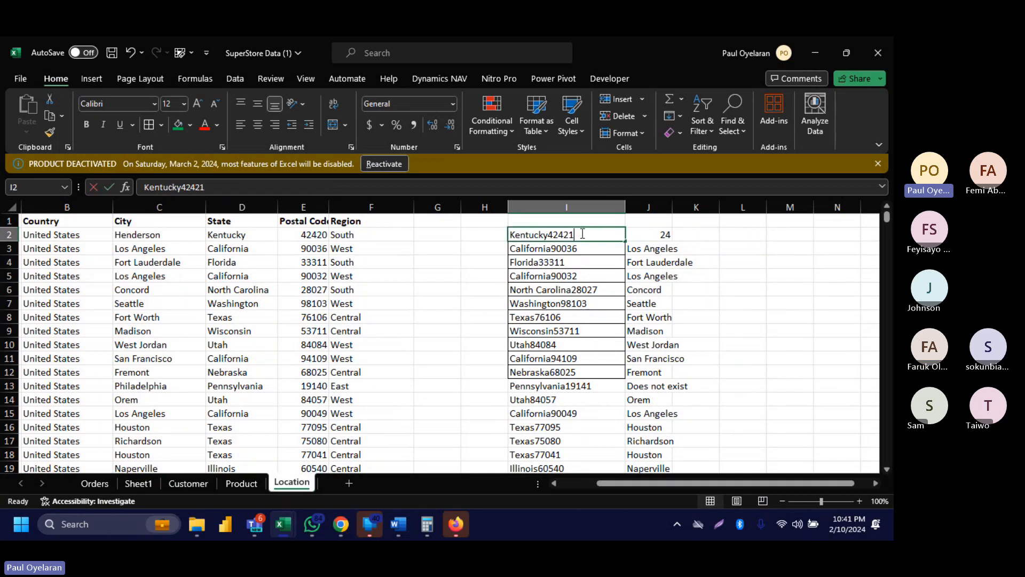
pyautogui.press('BackSpace')
pyautogui.press('Return')
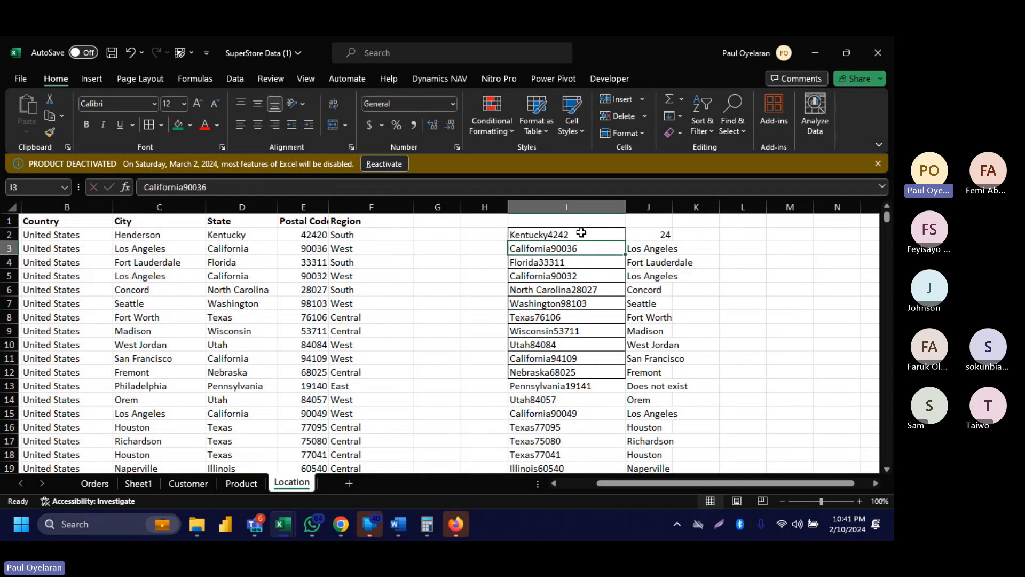
# Correct I2 to Kentucky42420 to match A2, then autofit column J to the cities.
pyautogui.hscroll(-2, 187, 274)
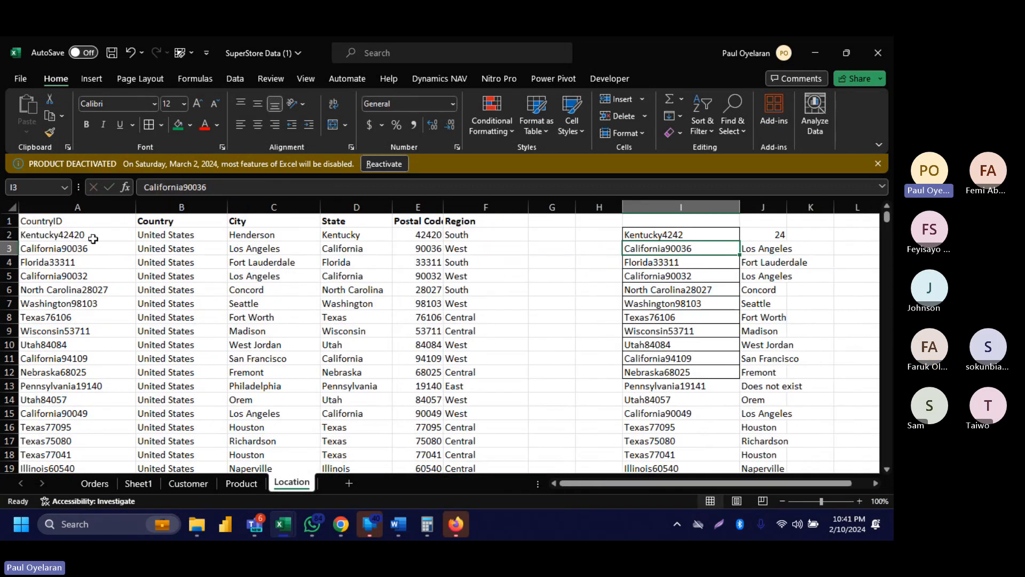
pyautogui.click(93, 236)
pyautogui.doubleClick(698, 235)
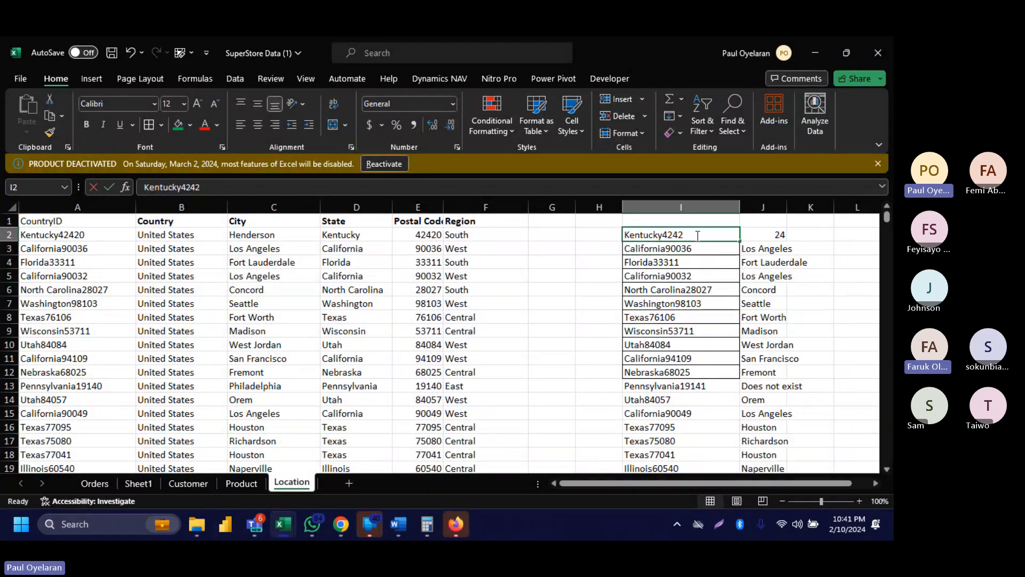
pyautogui.write('0')
pyautogui.press('Return')
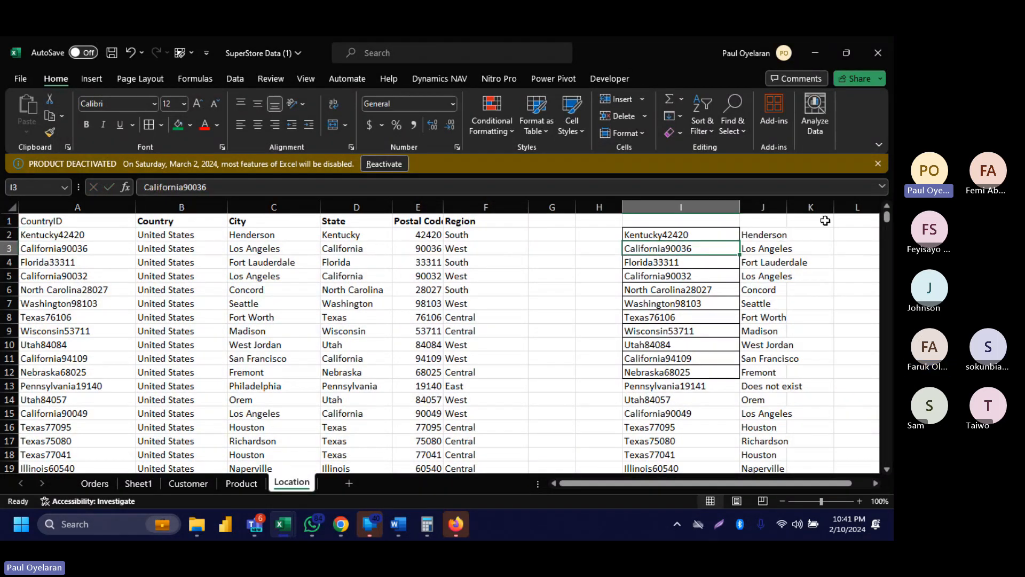
pyautogui.hscroll(2, 726, 257)
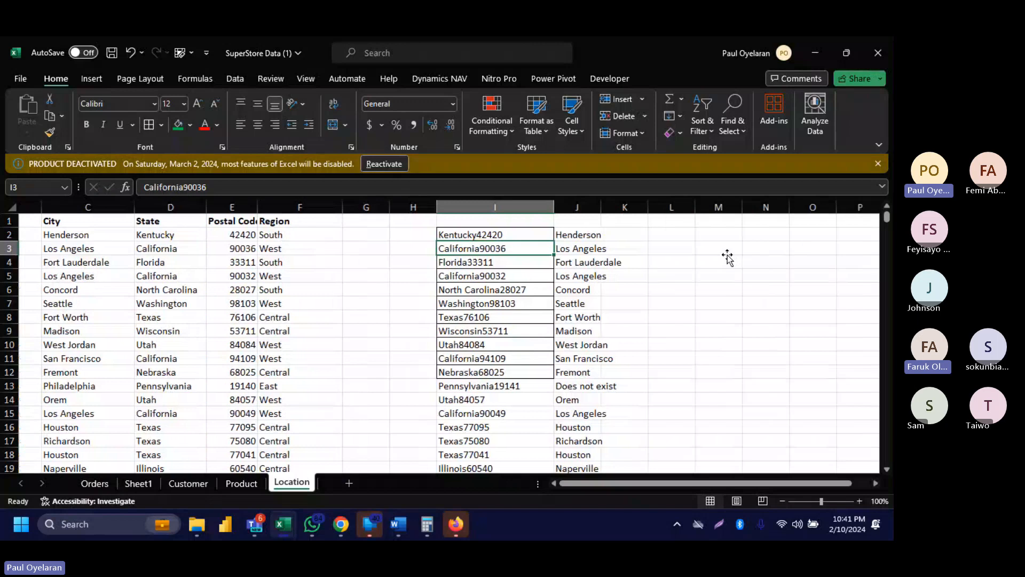
pyautogui.doubleClick(602, 208)
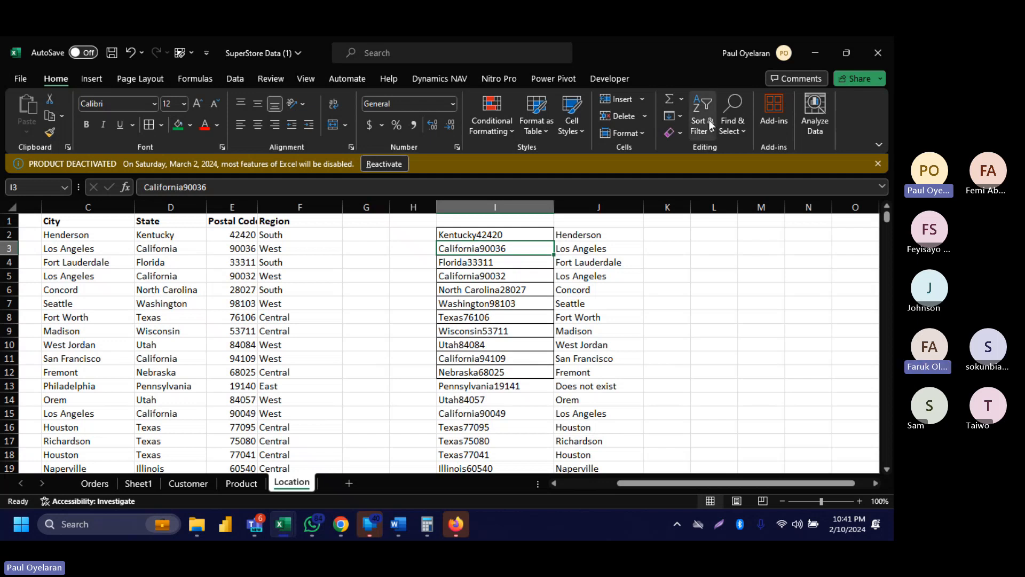
pyautogui.click(587, 235)
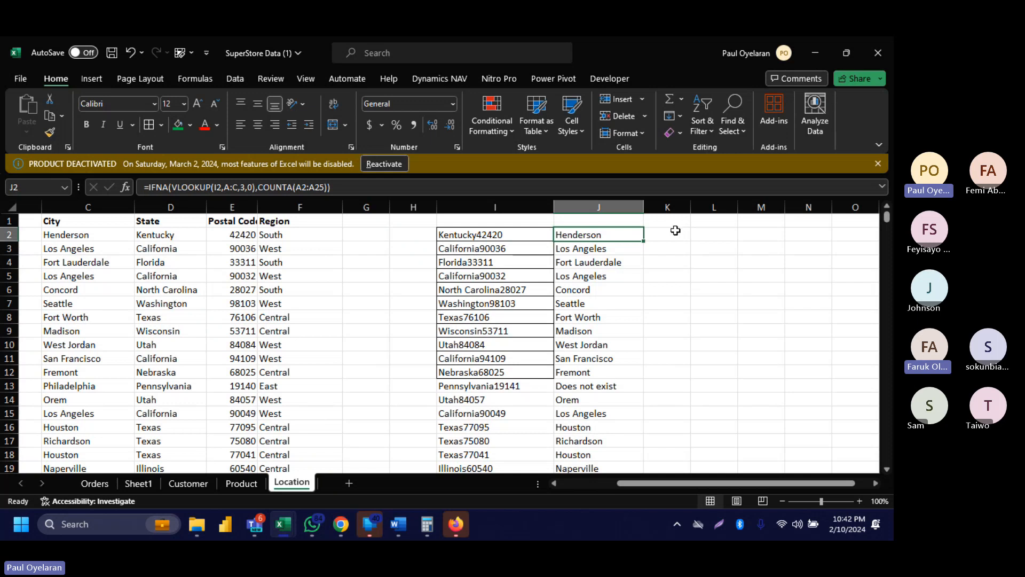
pyautogui.moveTo(341, 524)
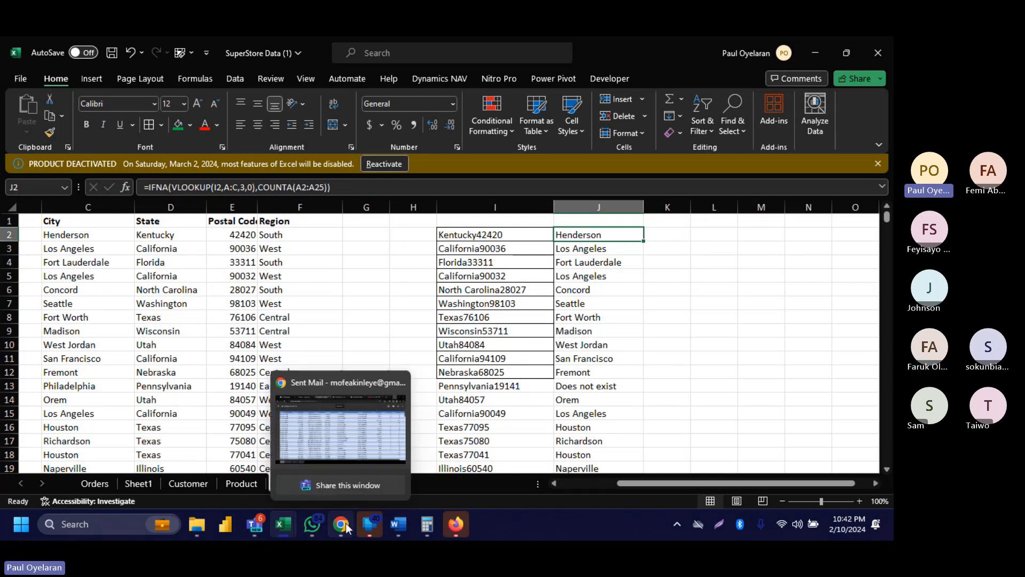
# Search Google for iferror in a new Chrome tab and open Microsoft's IFERROR help page.
pyautogui.click(333, 434)
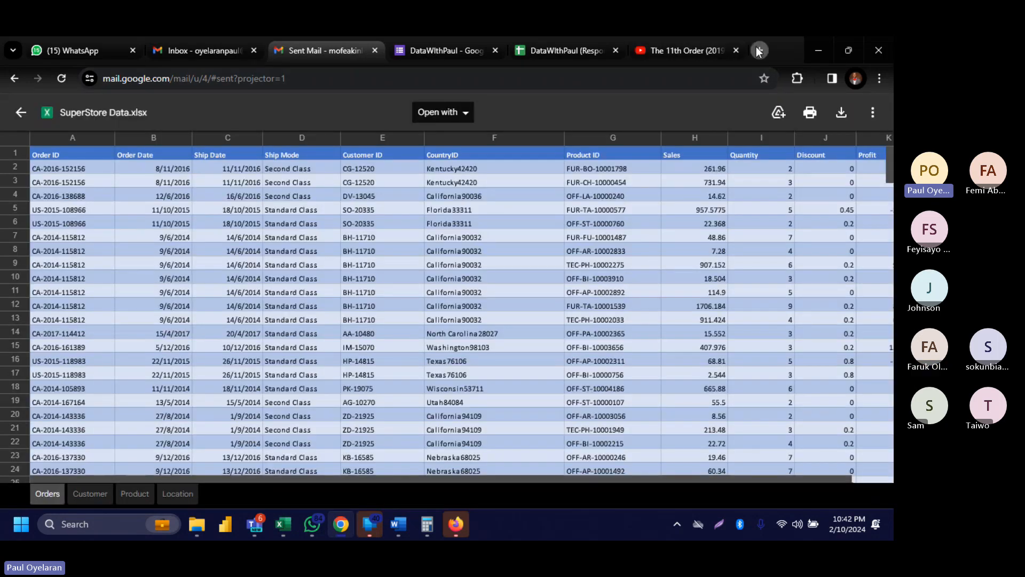
pyautogui.click(758, 51)
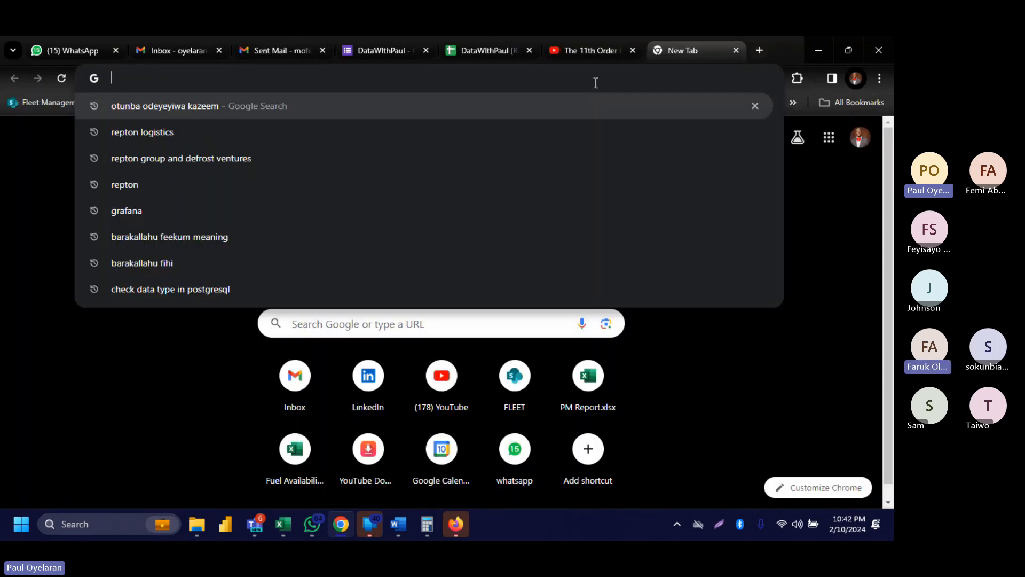
pyautogui.write('iferr')
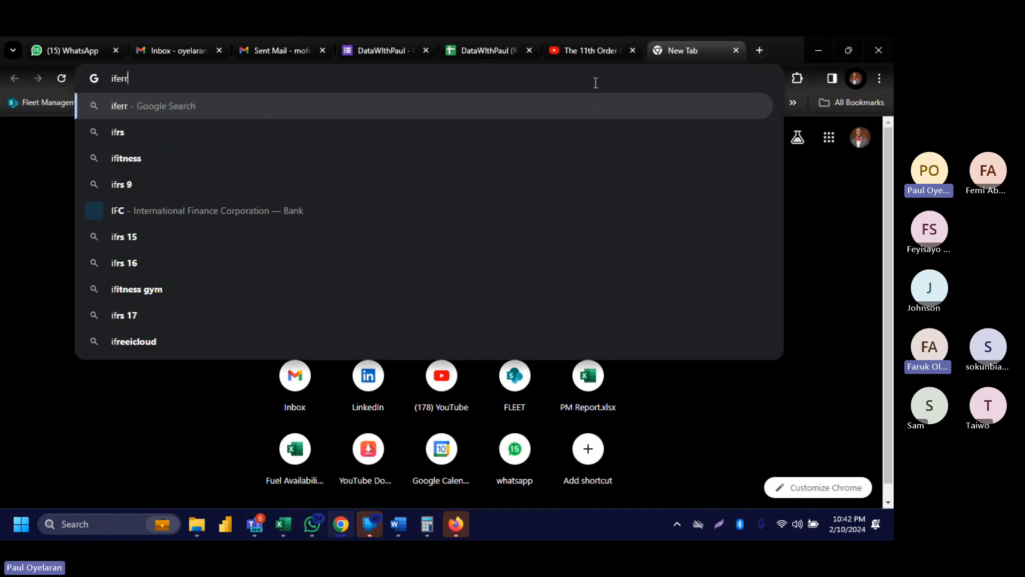
pyautogui.write('or')
pyautogui.press('Return')
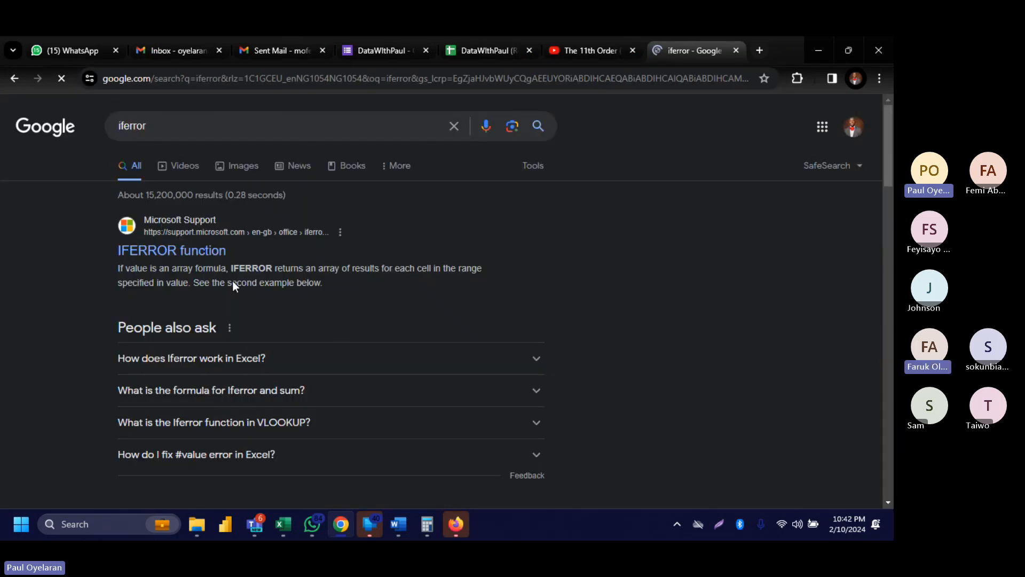
pyautogui.click(206, 248)
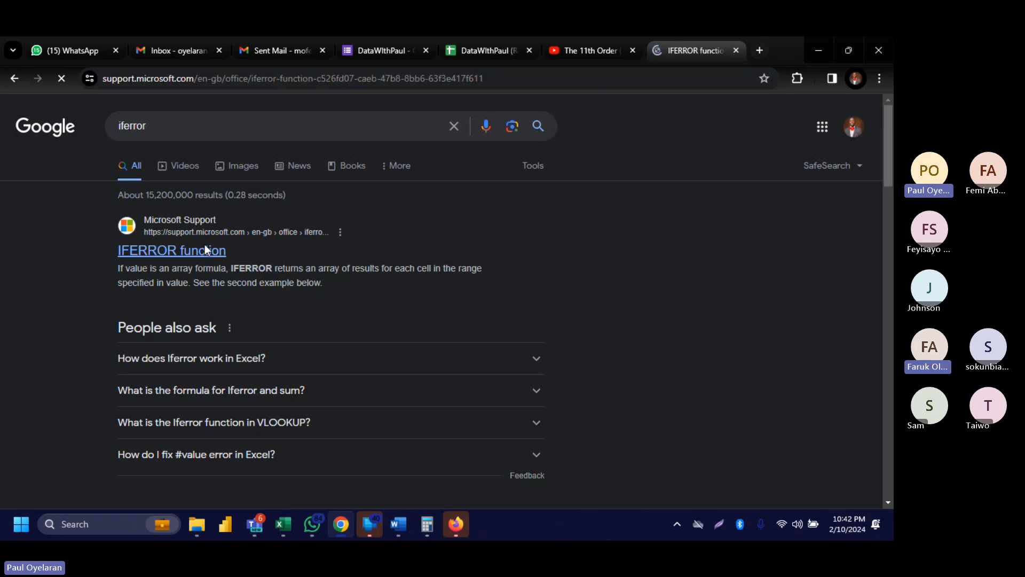
# Scroll down to the page's Example 2, then return to Excel.
pyautogui.scroll(-2, 434, 350)
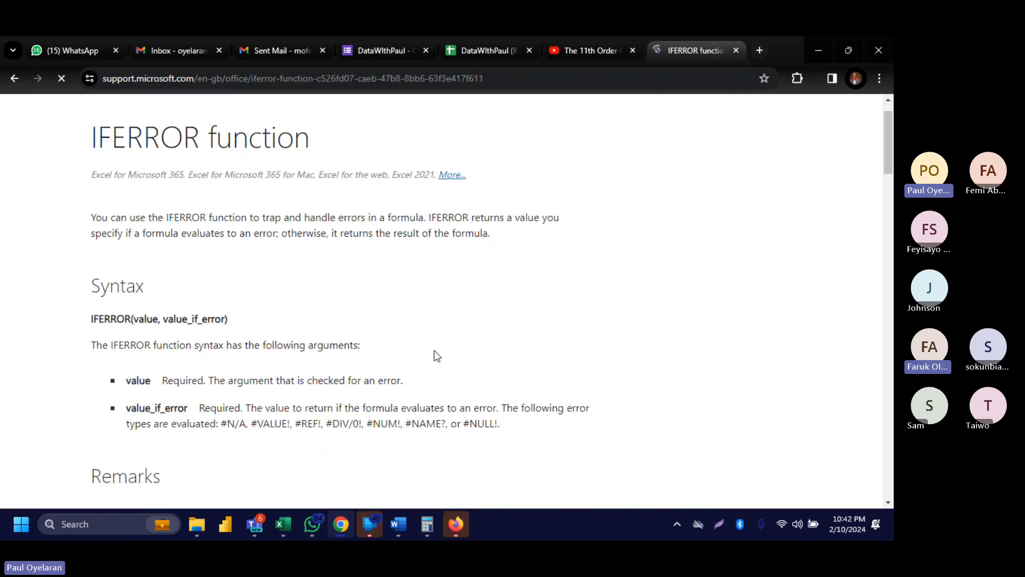
pyautogui.scroll(-8, 434, 352)
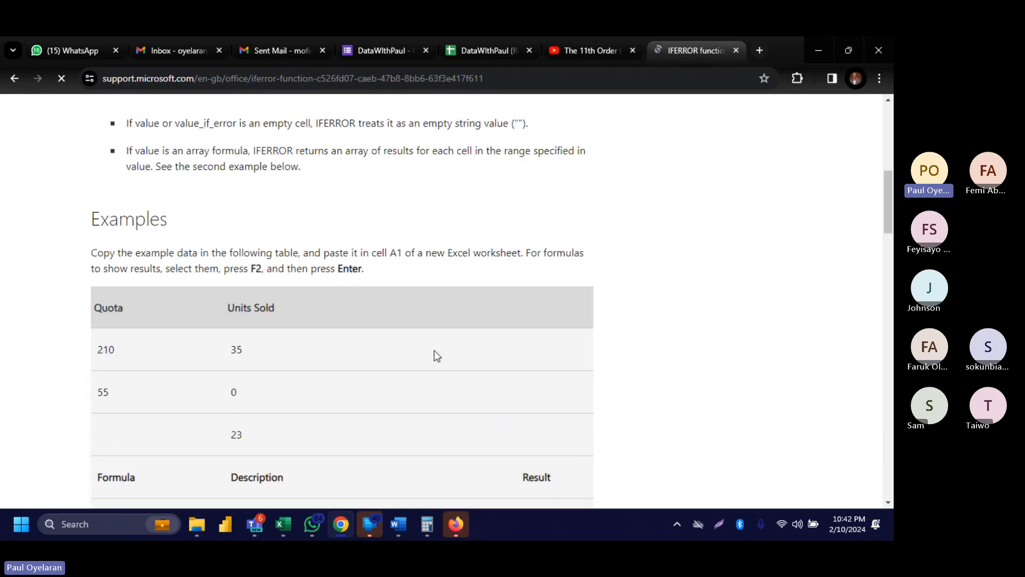
pyautogui.scroll(-10, 434, 351)
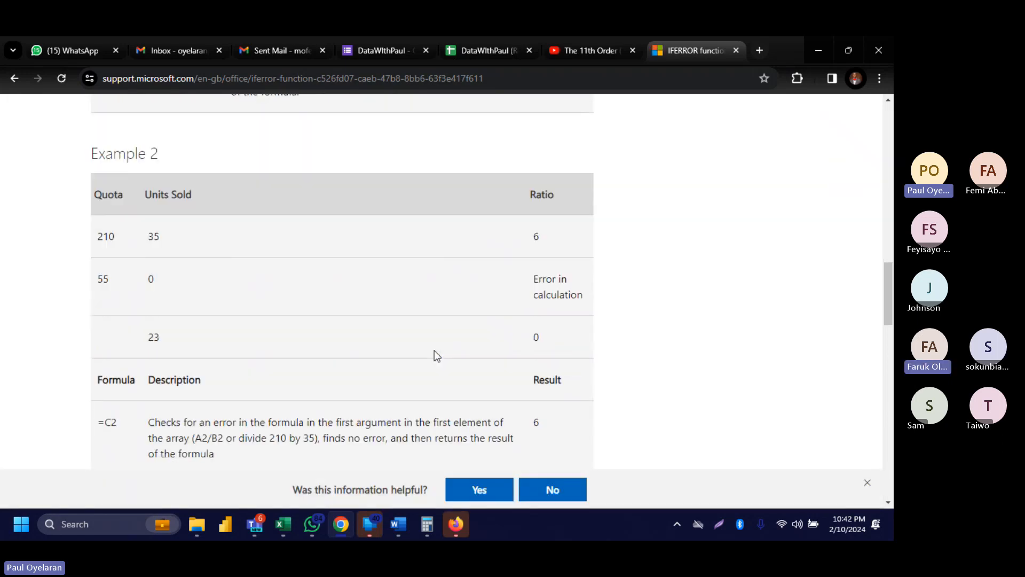
pyautogui.scroll(-1, 434, 350)
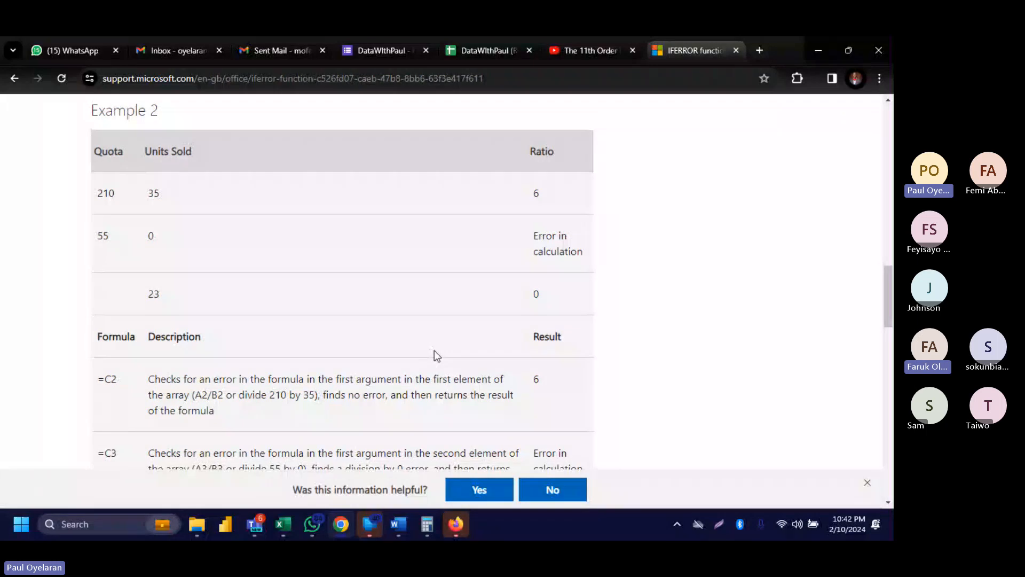
pyautogui.scroll(1, 434, 350)
pyautogui.scroll(1, 434, 350)
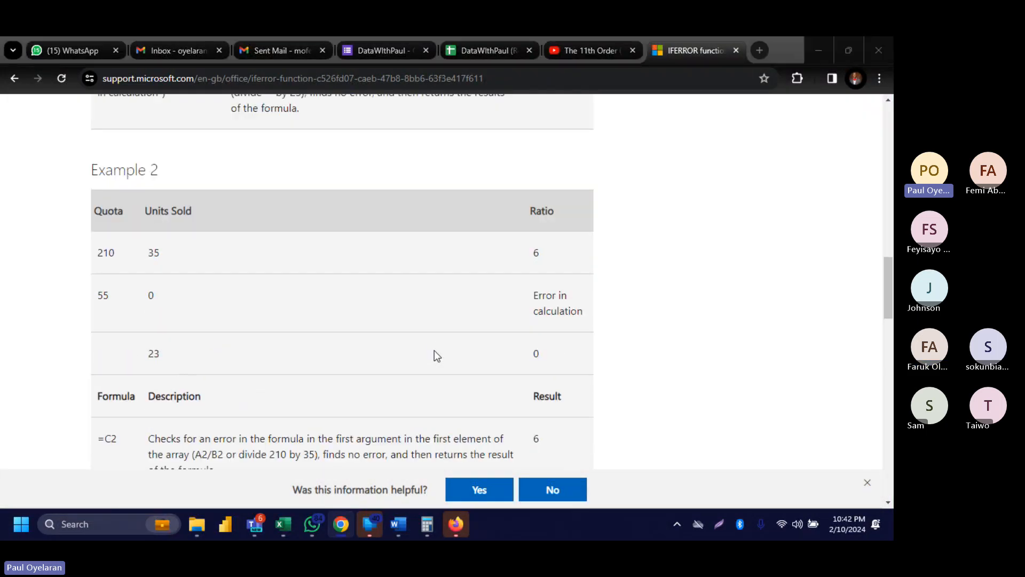
pyautogui.hotkey('alt', 'Tab')
# Enter 44 in L2, 0 in M2, and =L2/M2 in N2.
pyautogui.click(733, 234)
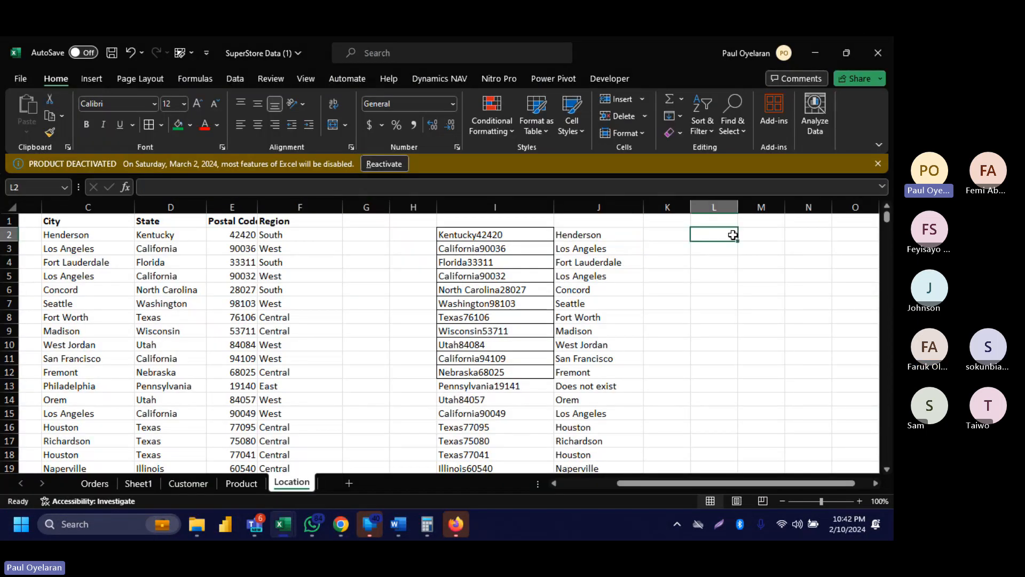
pyautogui.write('44')
pyautogui.press('Tab')
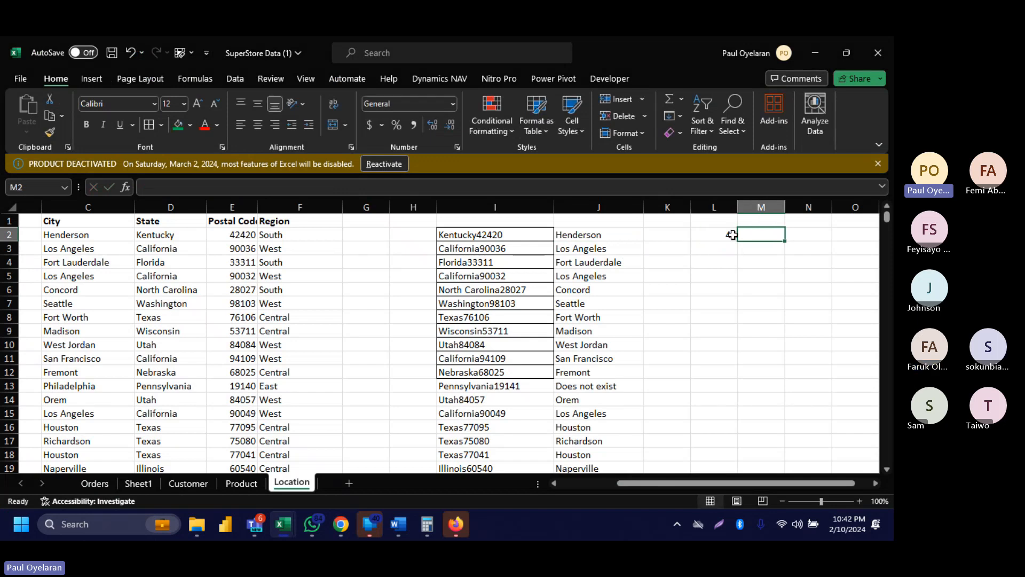
pyautogui.write('0')
pyautogui.press('Tab')
pyautogui.write('=')
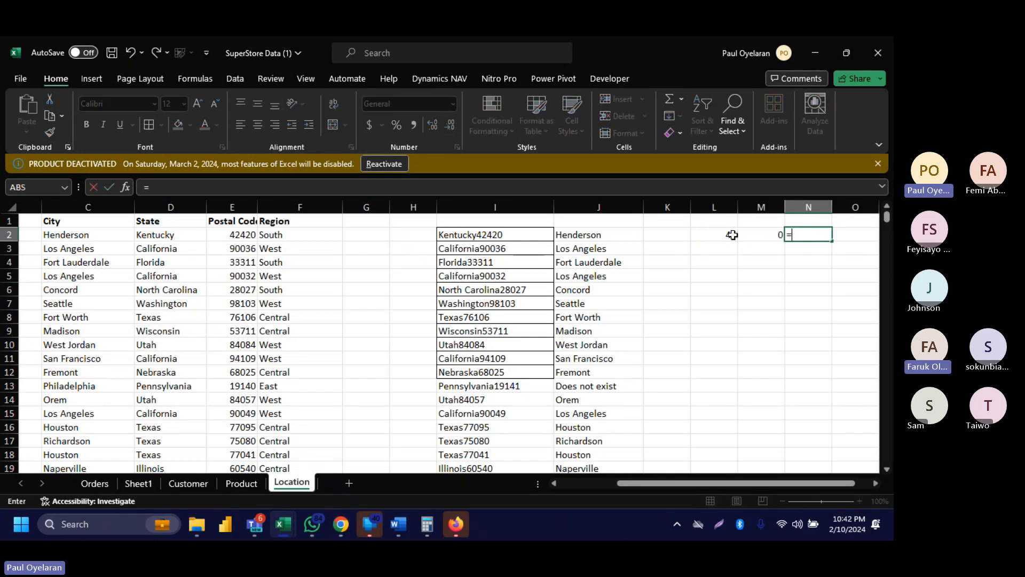
pyautogui.click(720, 235)
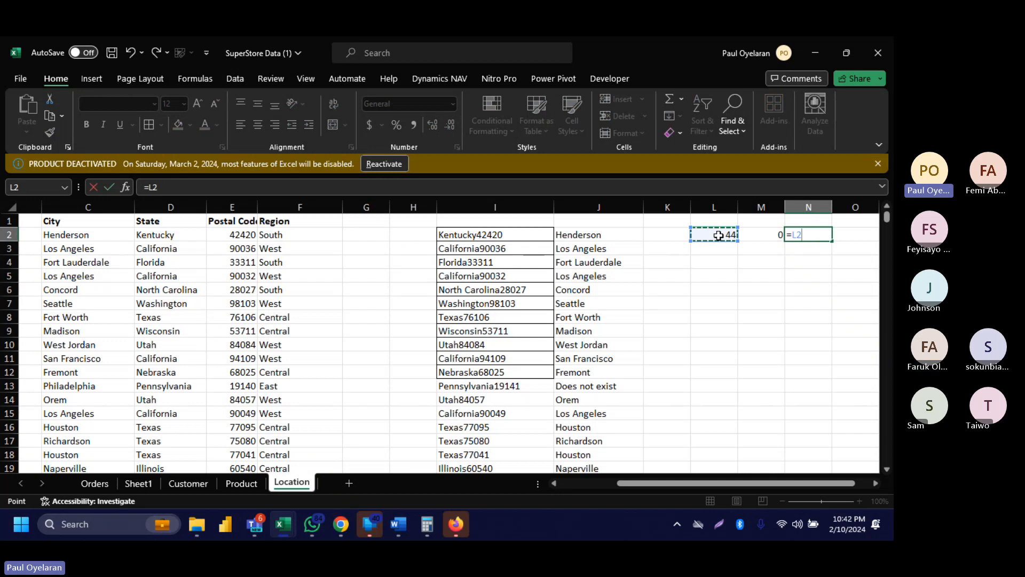
pyautogui.write('/')
pyautogui.click(764, 232)
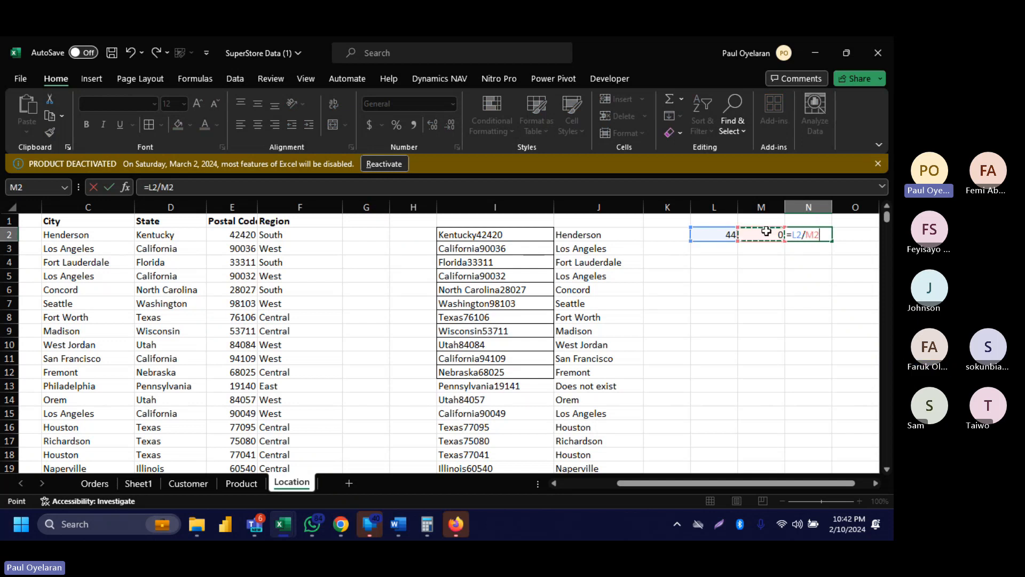
pyautogui.press('Return')
# Change N2 to =IFERROR(L2/M2,L2) so it shows 44 instead of #DIV/0!
pyautogui.hscroll(1, 766, 230)
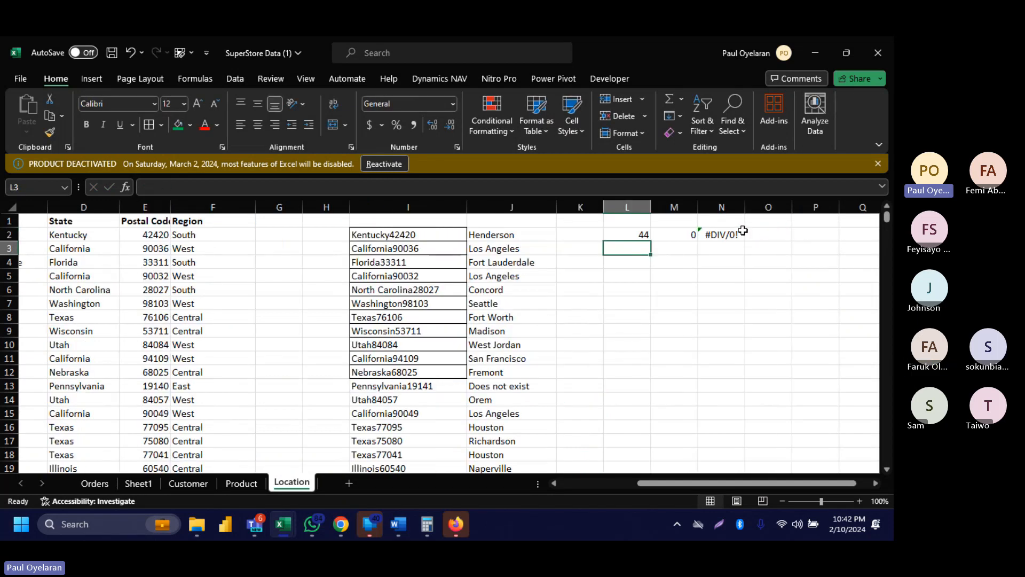
pyautogui.click(722, 236)
pyautogui.click(150, 186)
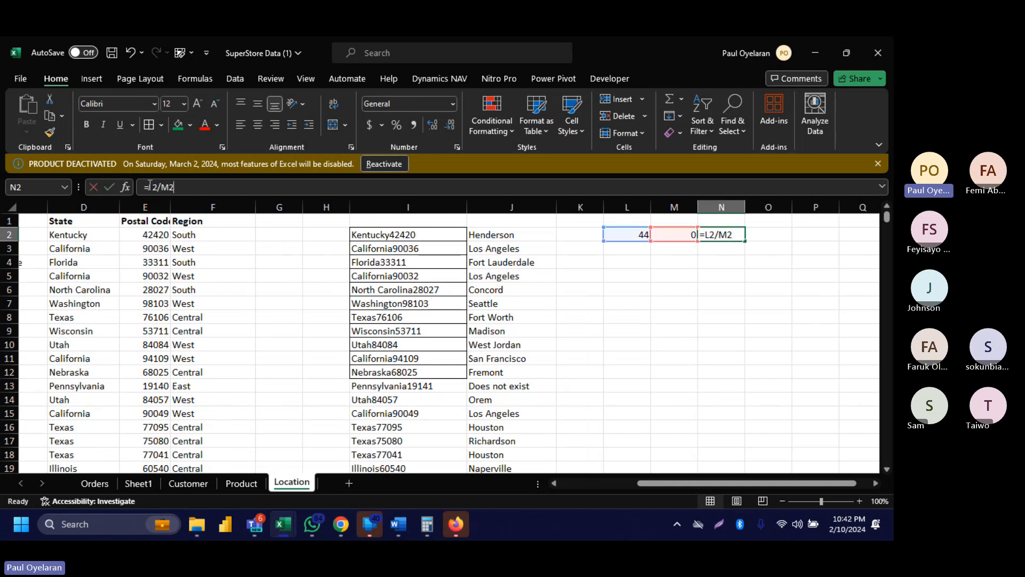
pyautogui.write('IFERROR(L2/M2')
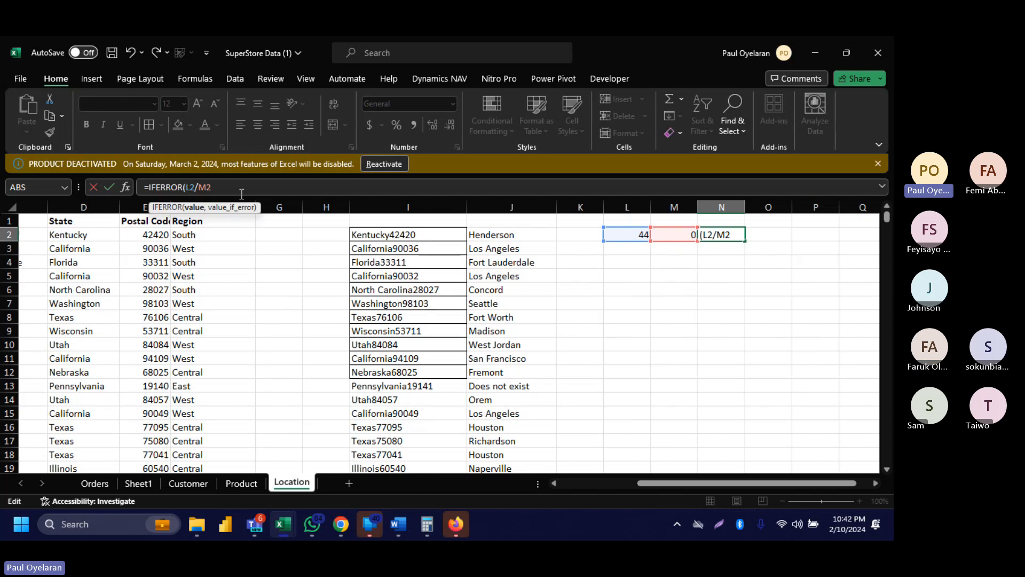
pyautogui.write(',')
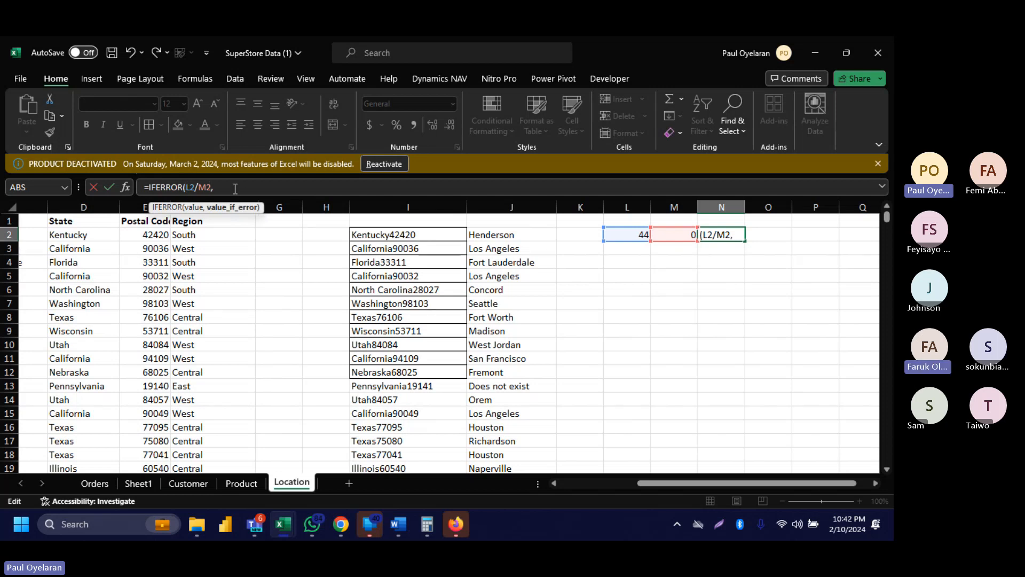
pyautogui.click(611, 233)
pyautogui.press('Return')
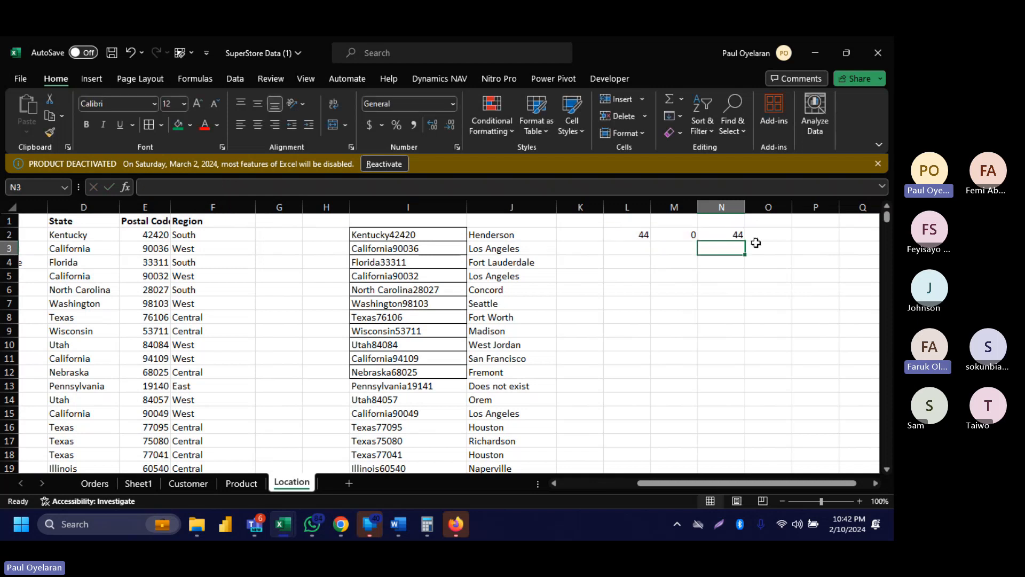
# Change N2's fallback to SUM(L2:M2), accepting Excel's formula correction.
pyautogui.click(735, 235)
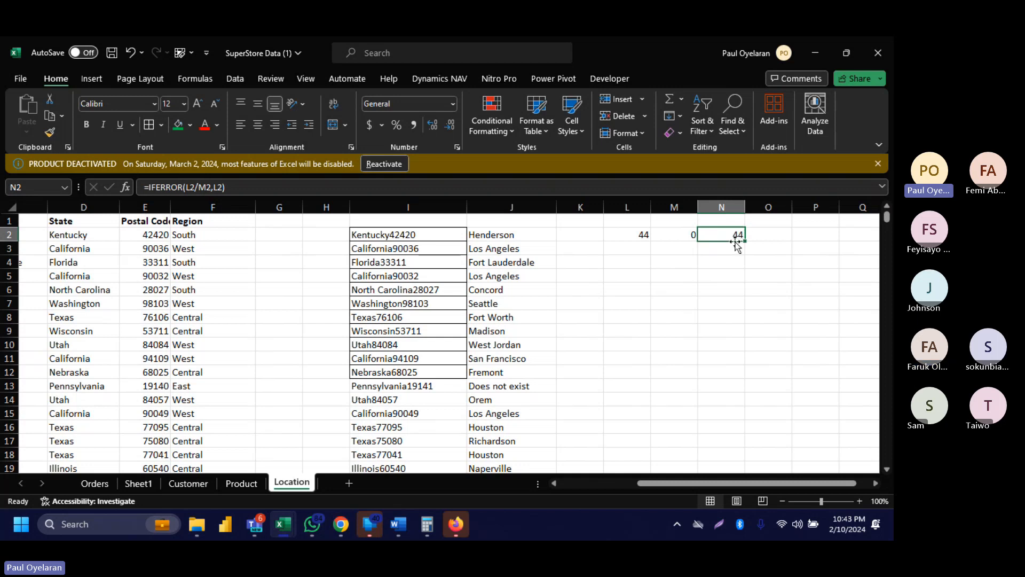
pyautogui.click(245, 187)
pyautogui.press('BackSpace')
pyautogui.press('BackSpace')
pyautogui.press('BackSpace')
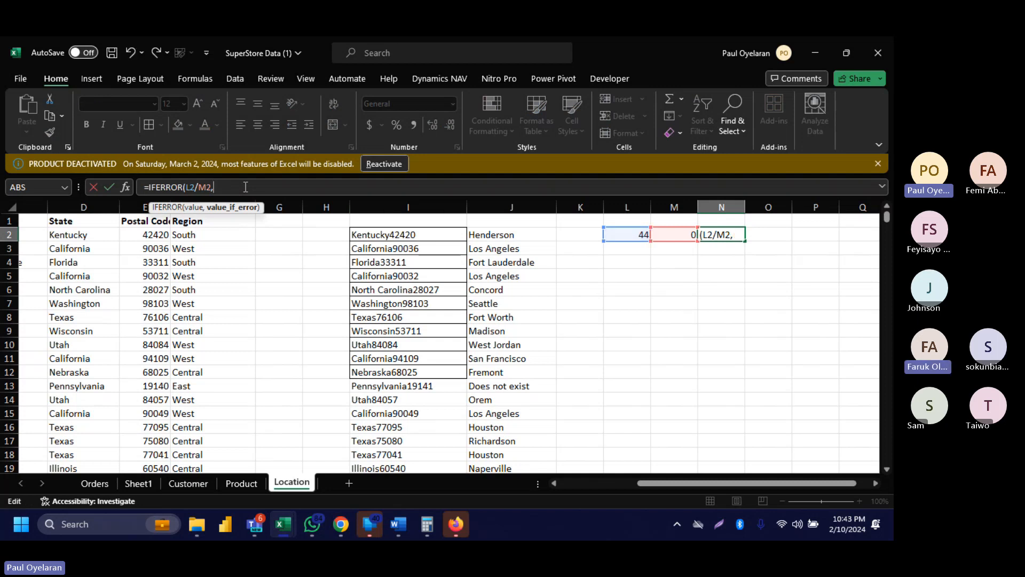
pyautogui.write('SUM(')
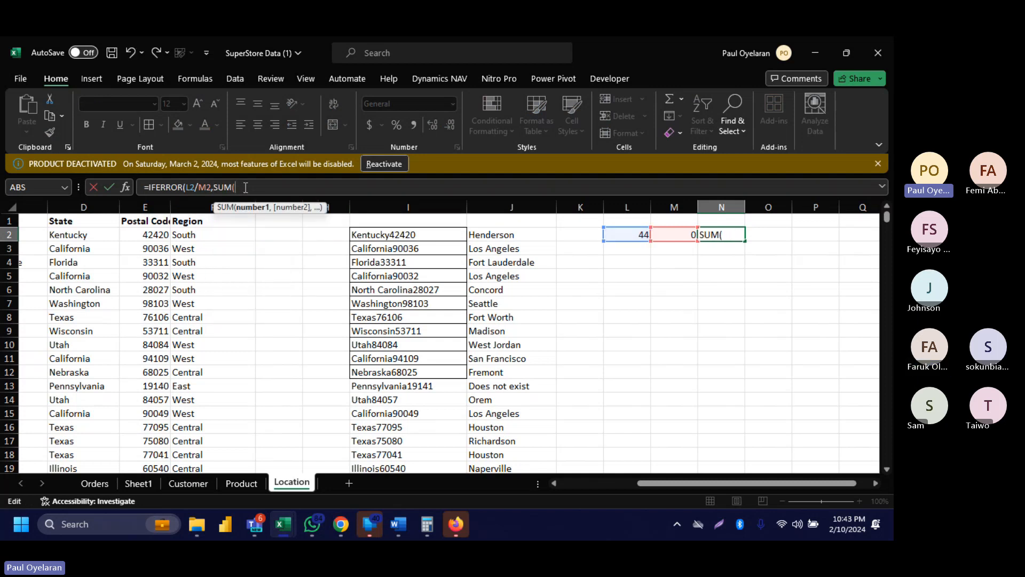
pyautogui.moveTo(631, 233); pyautogui.dragTo(682, 233)
pyautogui.write(')')
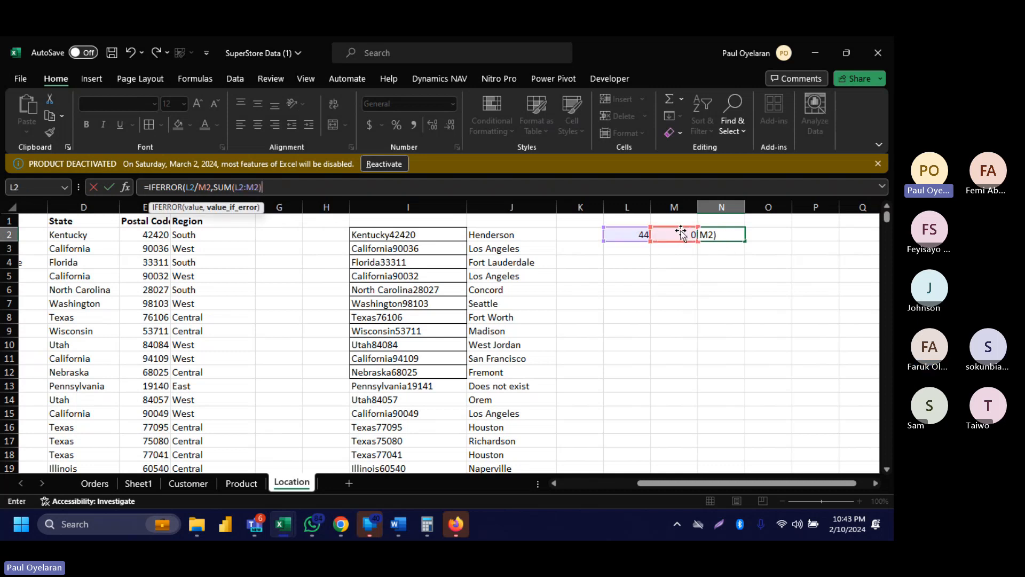
pyautogui.press('Return')
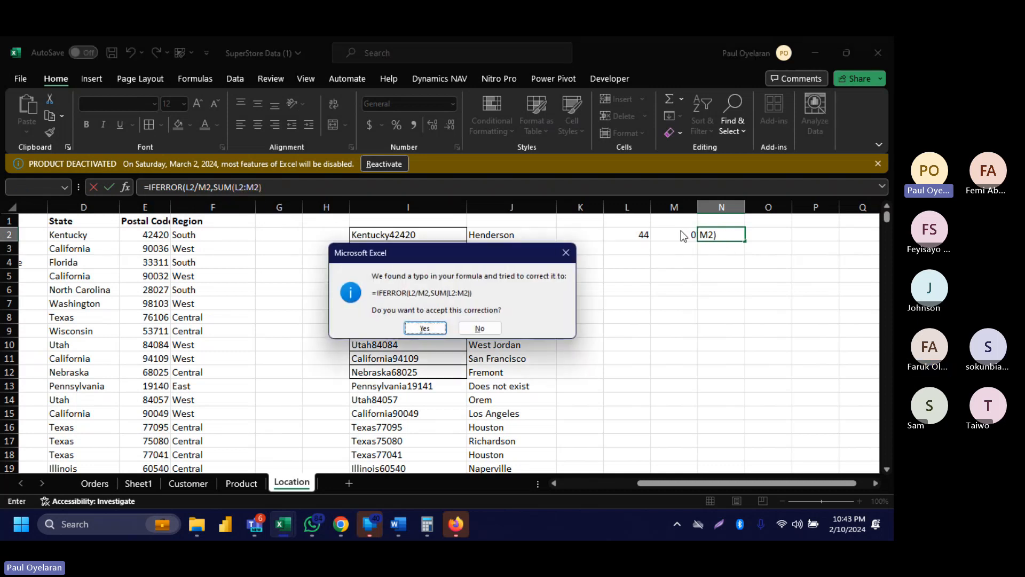
pyautogui.press('Return')
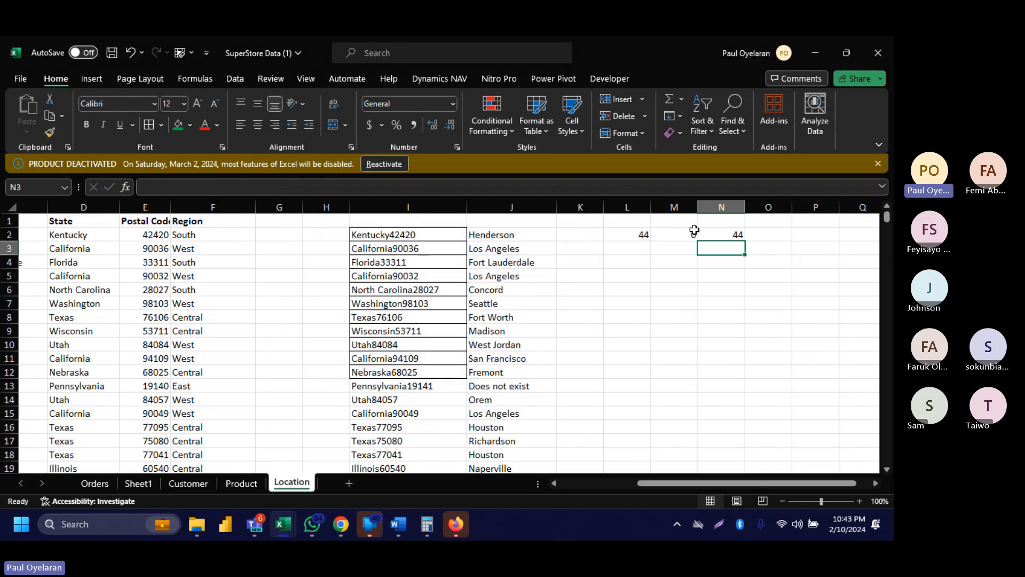
pyautogui.click(736, 233)
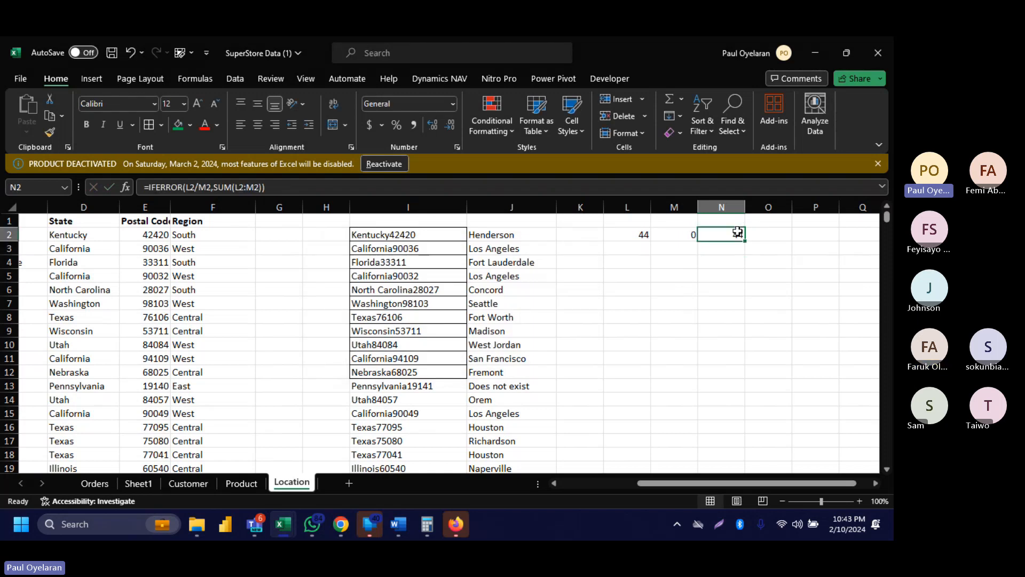
# Enter 6 and 2 in L3:M3 and fill N2's formula down to N3, returning 3.
pyautogui.click(646, 242)
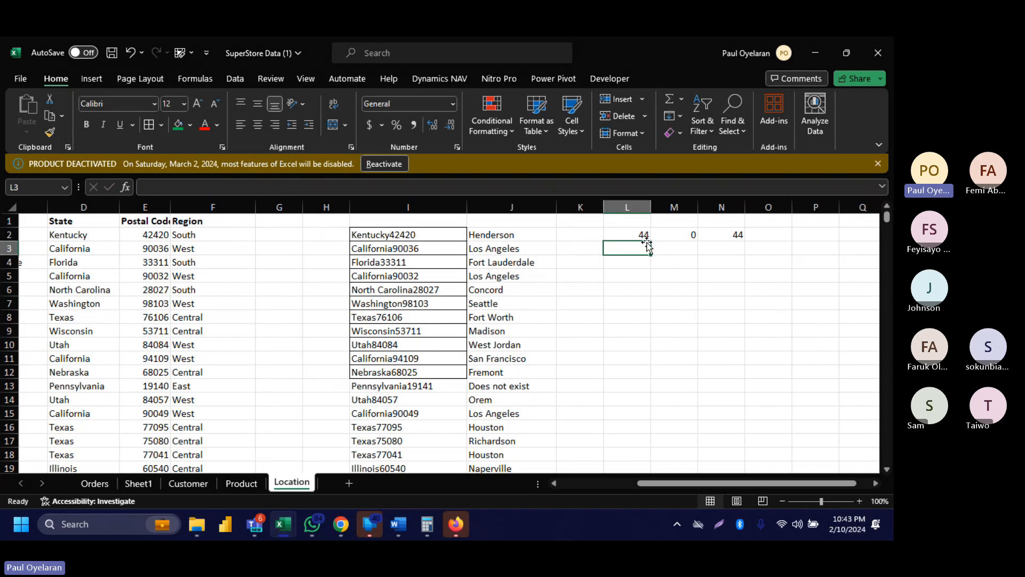
pyautogui.write('6')
pyautogui.press('Tab')
pyautogui.write('2')
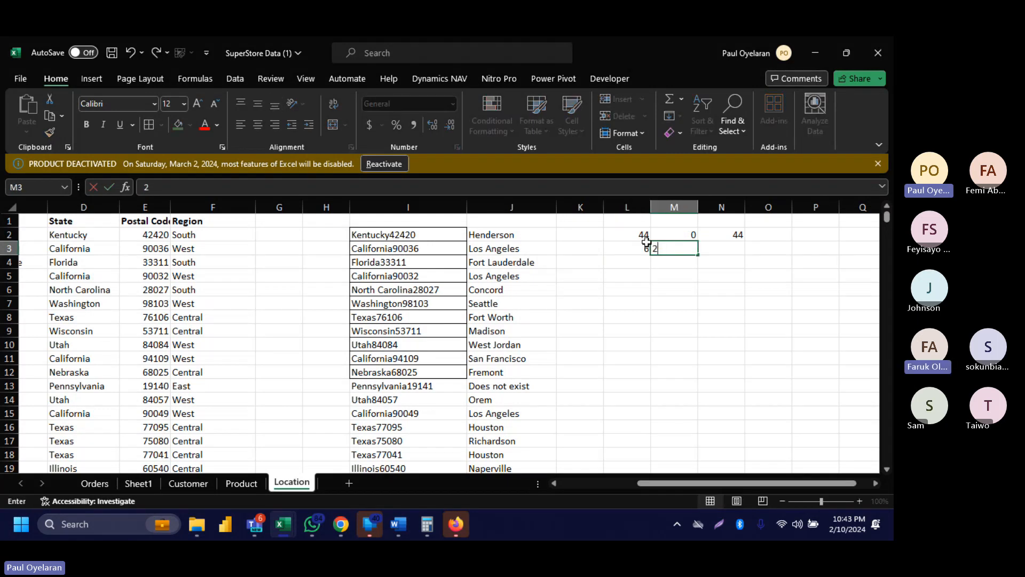
pyautogui.press('Tab')
pyautogui.click(735, 235)
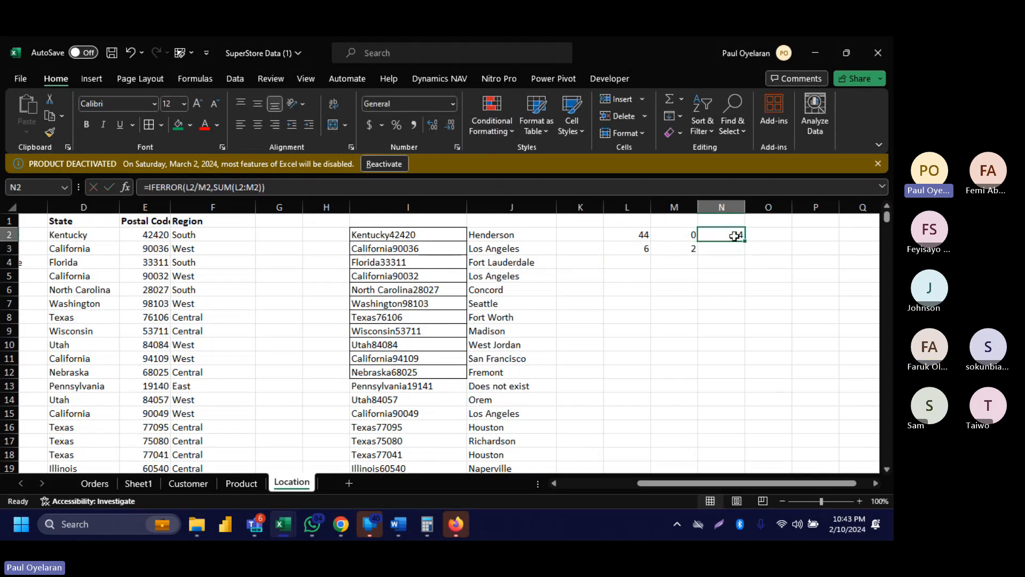
pyautogui.moveTo(744, 240); pyautogui.dragTo(744, 253)
pyautogui.click(718, 249)
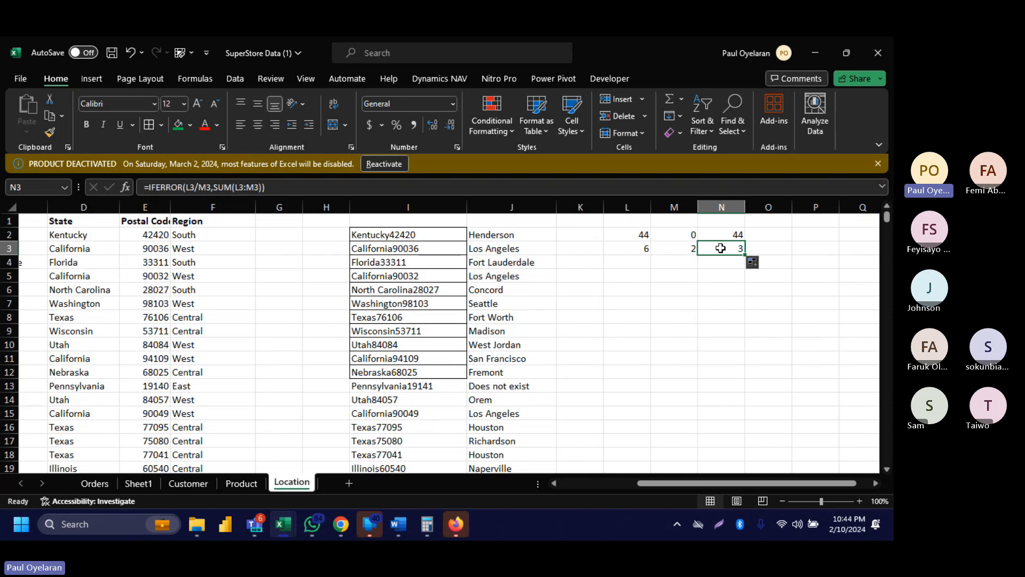
# Check J2's Henderson lookup, then begin an =if formula in L5 and dismiss the suggestions.
pyautogui.click(518, 238)
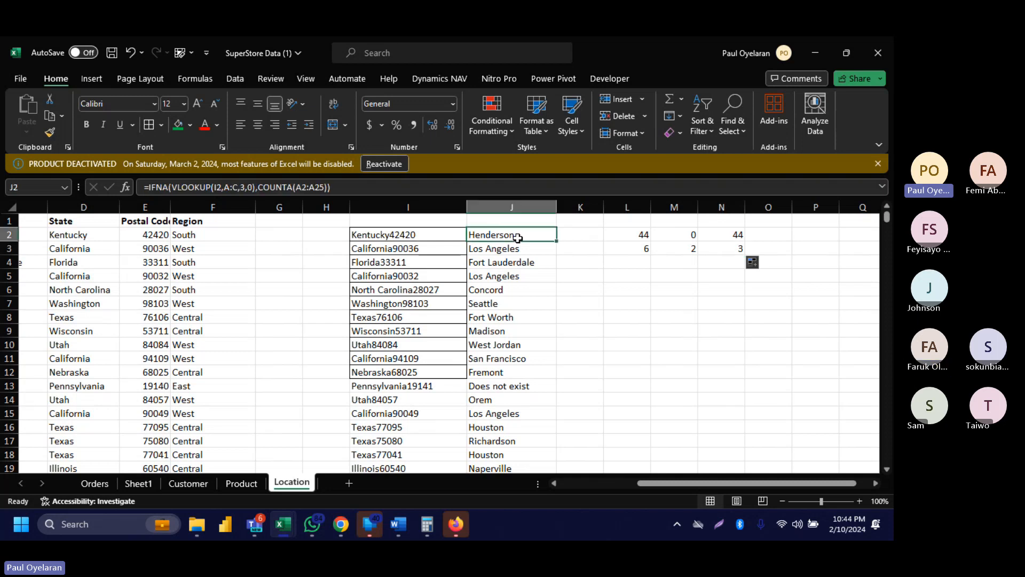
pyautogui.click(622, 278)
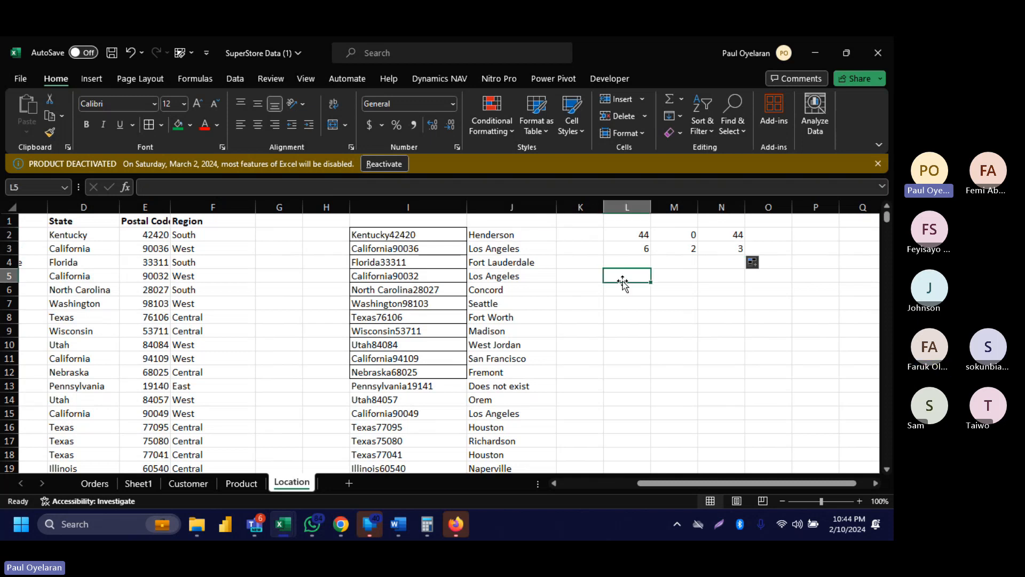
pyautogui.write('=i')
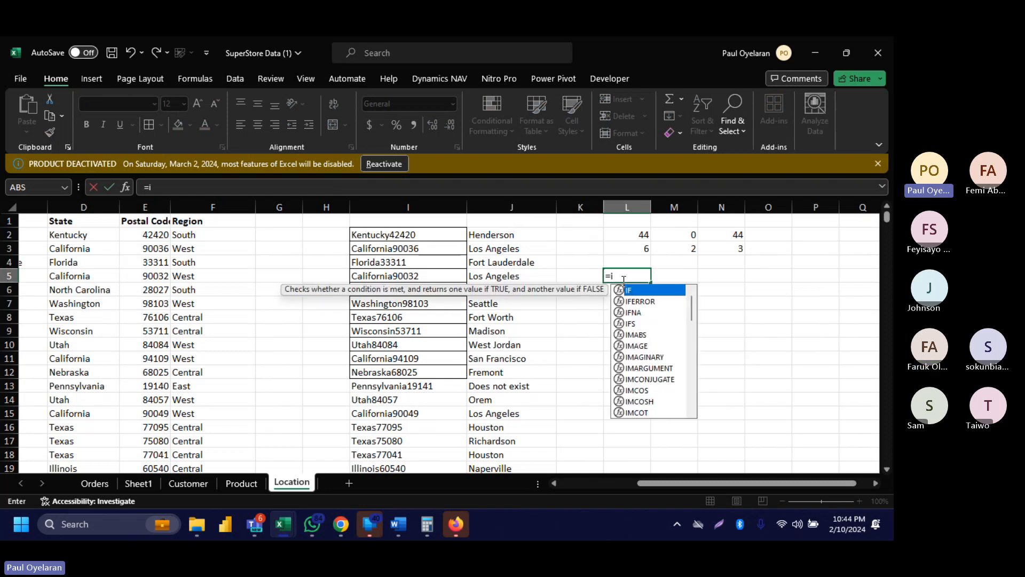
pyautogui.write('f')
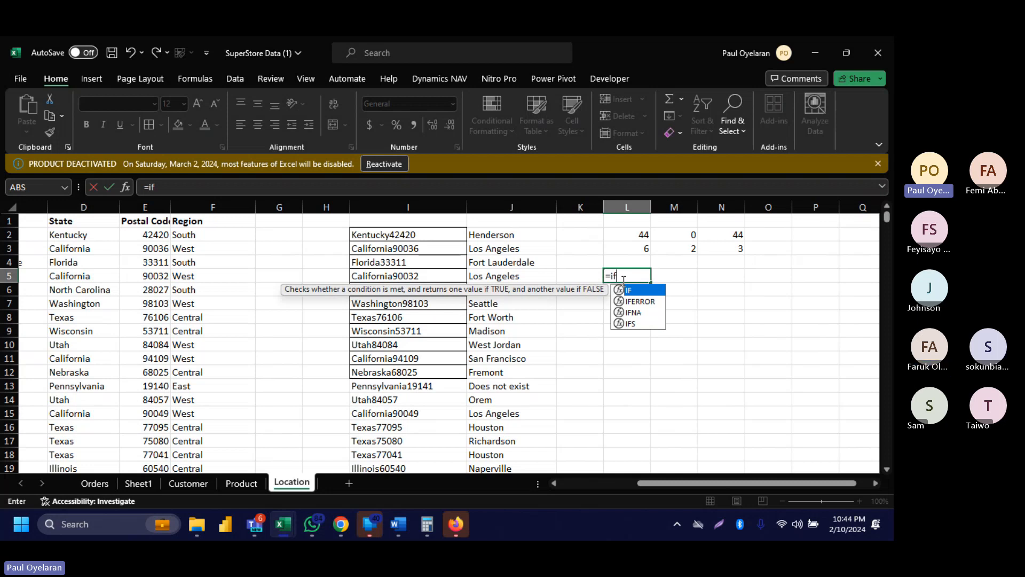
pyautogui.press('Escape')
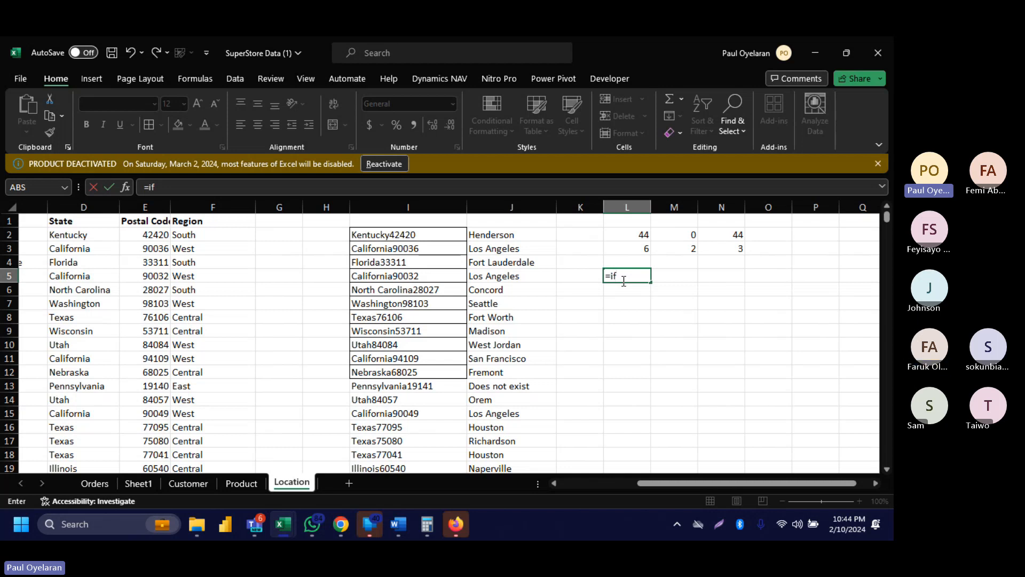
# Move the Country column to column A ahead of CountryID, removing the leftover empty column.
pyautogui.hscroll(-3, 338, 274)
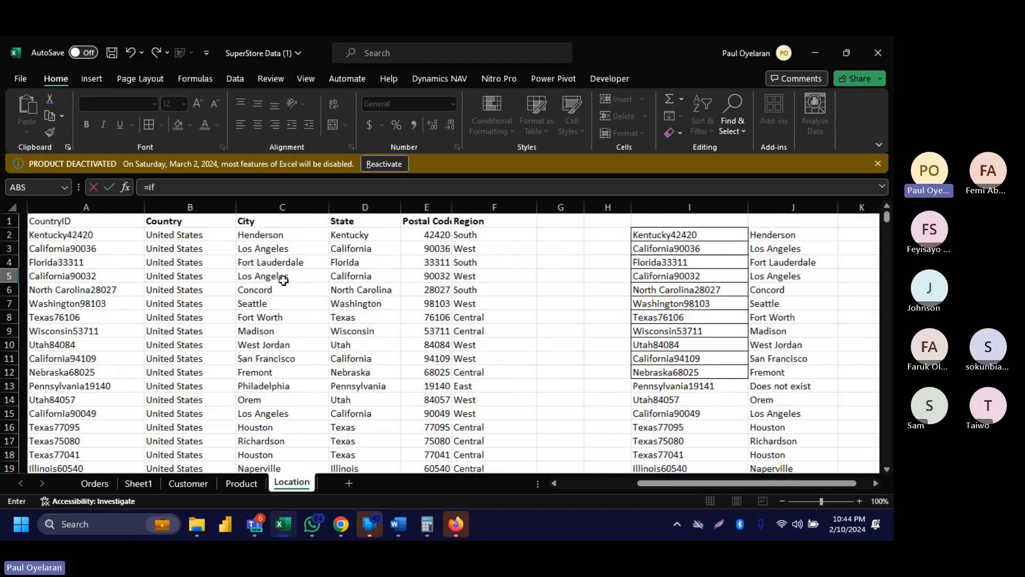
pyautogui.click(104, 203)
pyautogui.rightClick(104, 203)
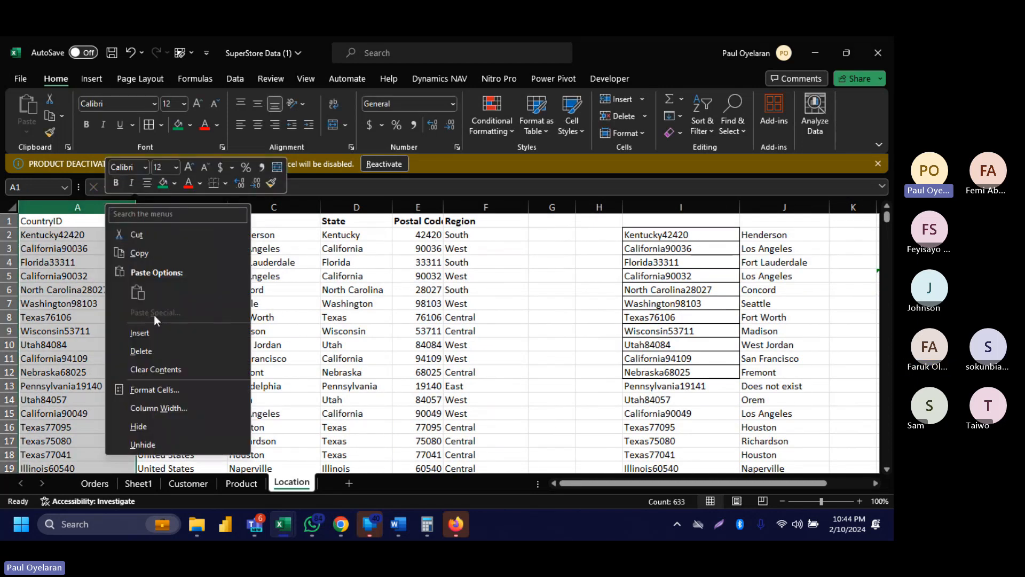
pyautogui.click(140, 333)
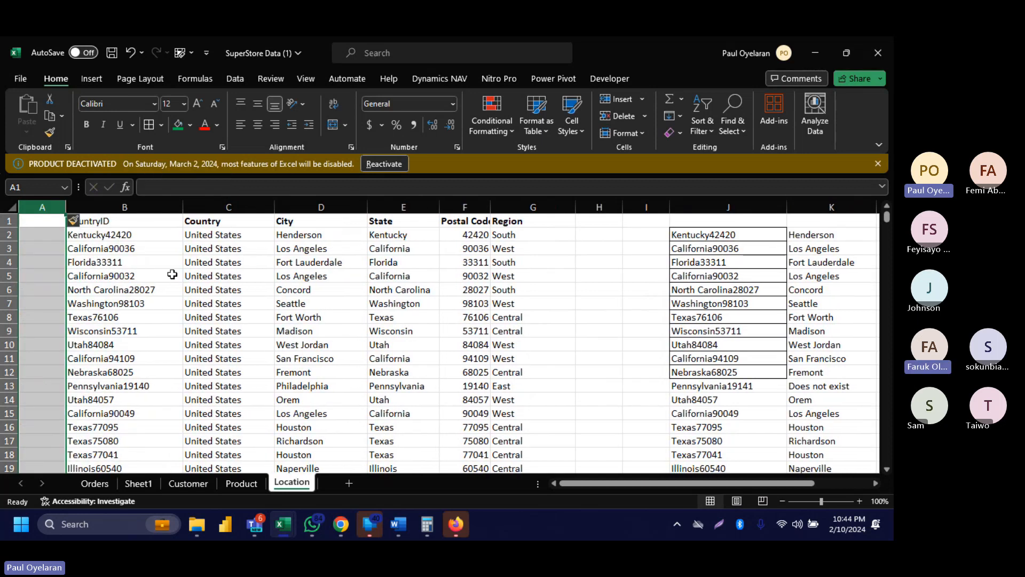
pyautogui.click(224, 205)
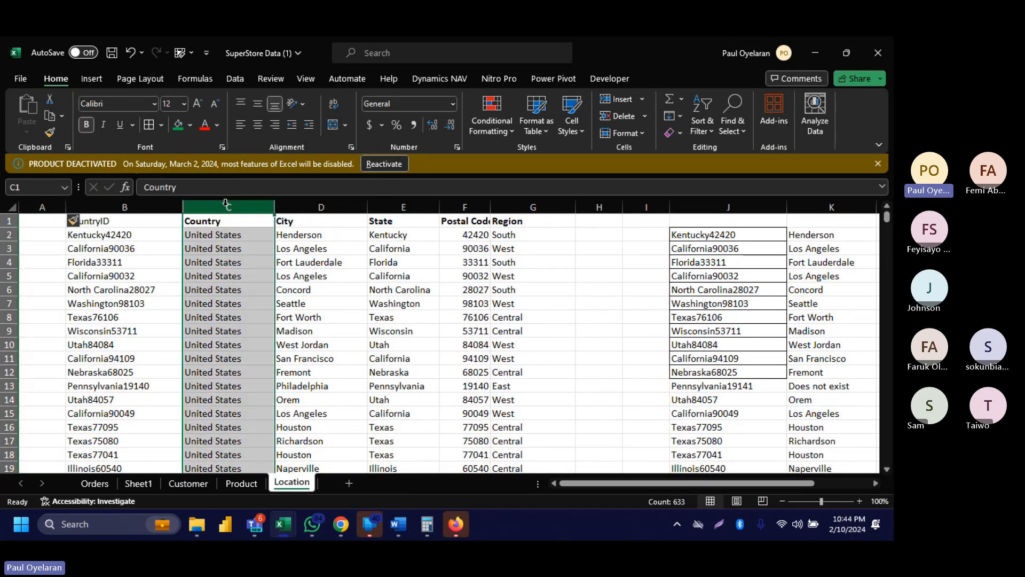
pyautogui.hotkey('ctrl', 'c')
pyautogui.click(44, 224)
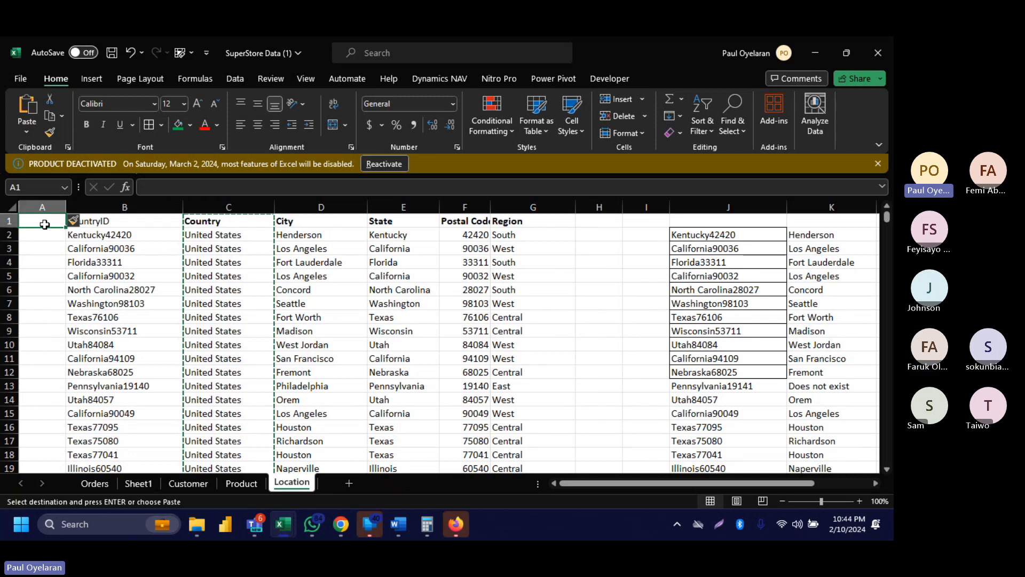
pyautogui.hotkey('ctrl', 'v')
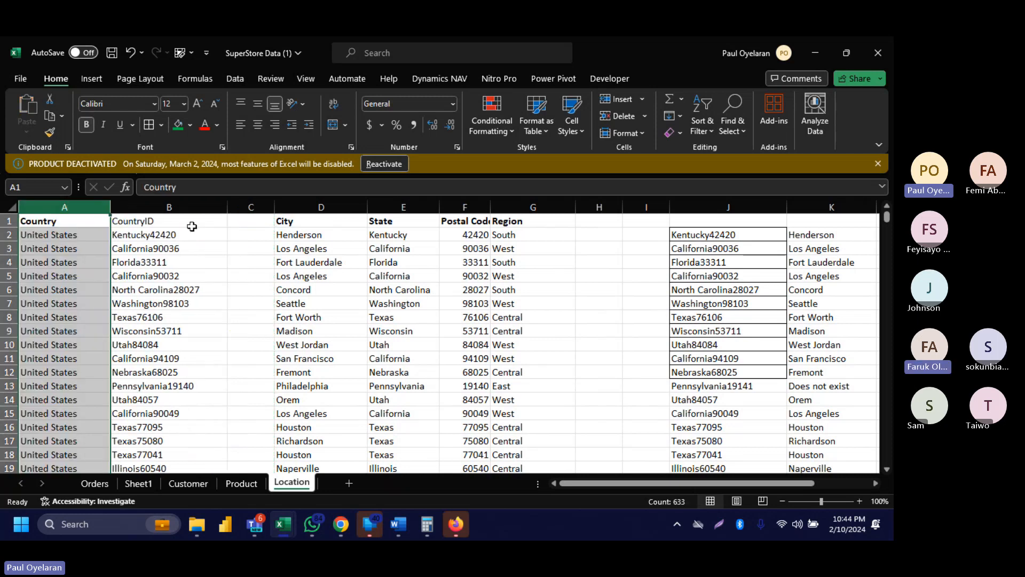
pyautogui.rightClick(259, 207)
pyautogui.click(299, 351)
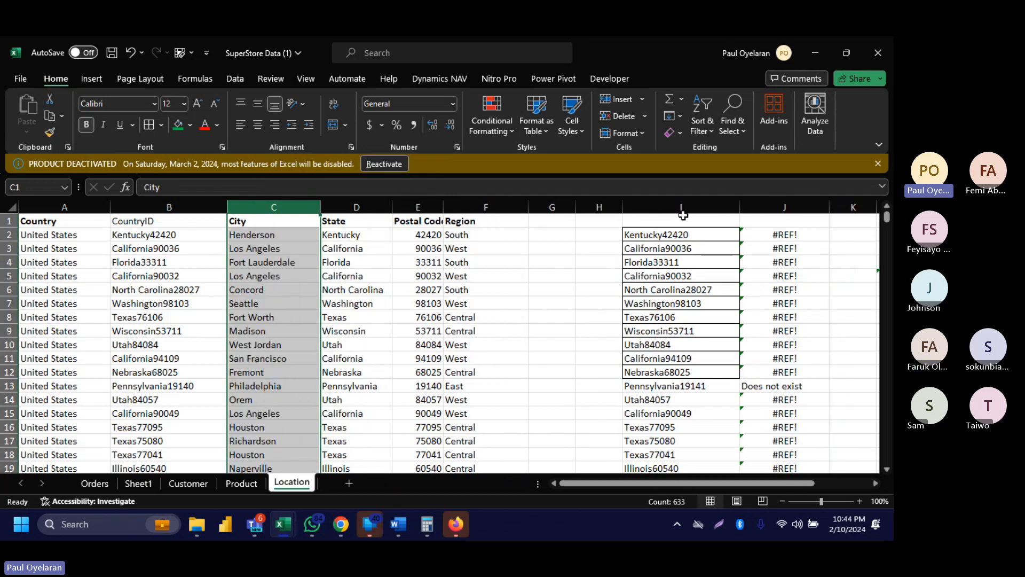
# Delete columns I:K twice to remove the lookup and division test columns.
pyautogui.click(670, 204)
pyautogui.hotkey('shift', 'Right')
pyautogui.hotkey('shift', 'Right')
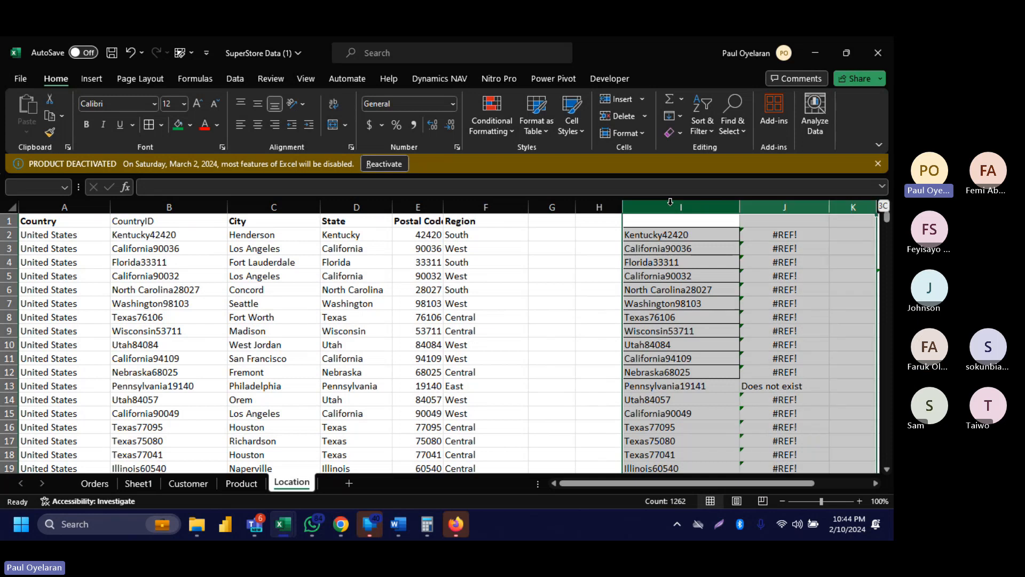
pyautogui.rightClick(671, 204)
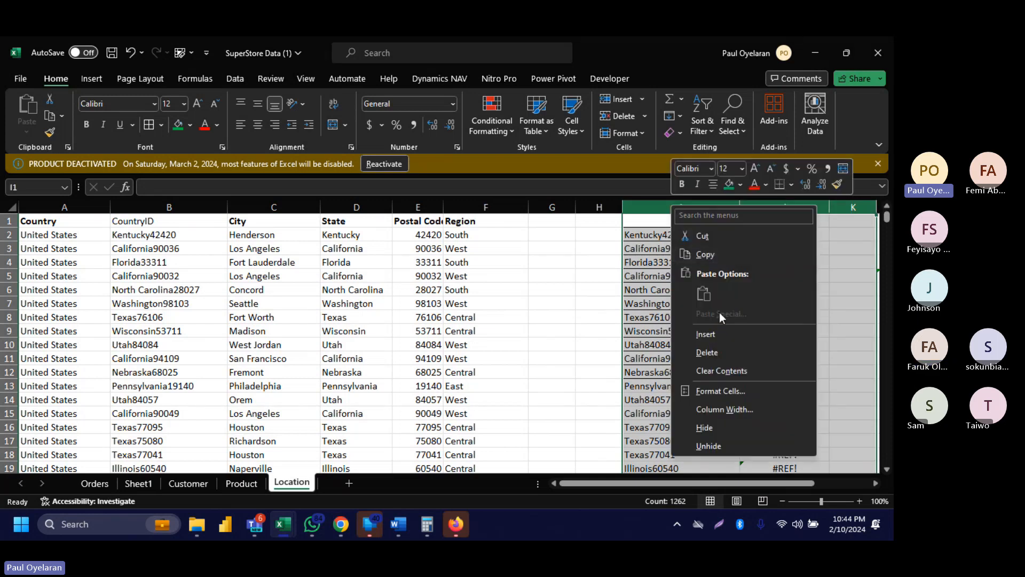
pyautogui.click(712, 347)
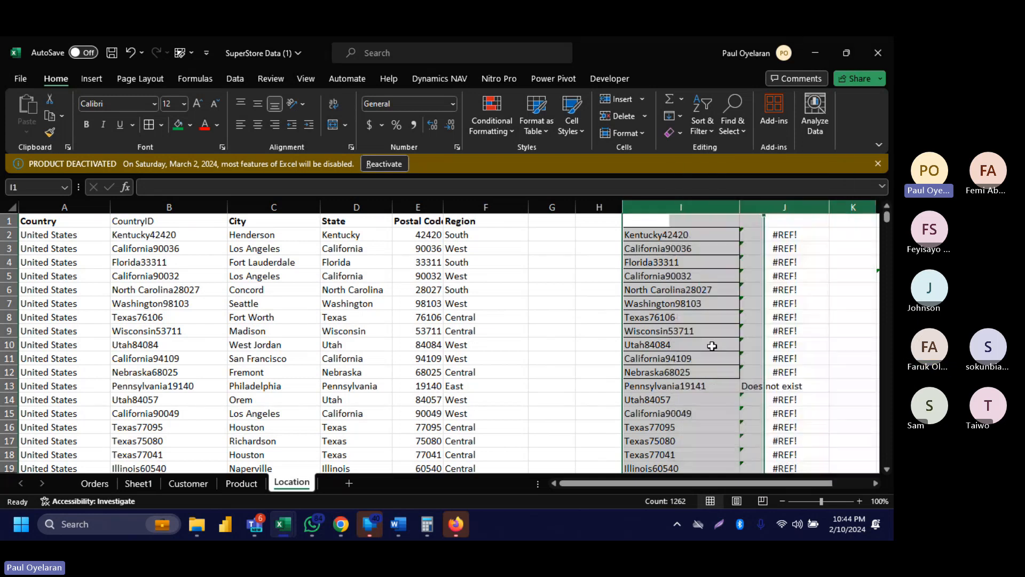
pyautogui.rightClick(658, 212)
pyautogui.click(698, 358)
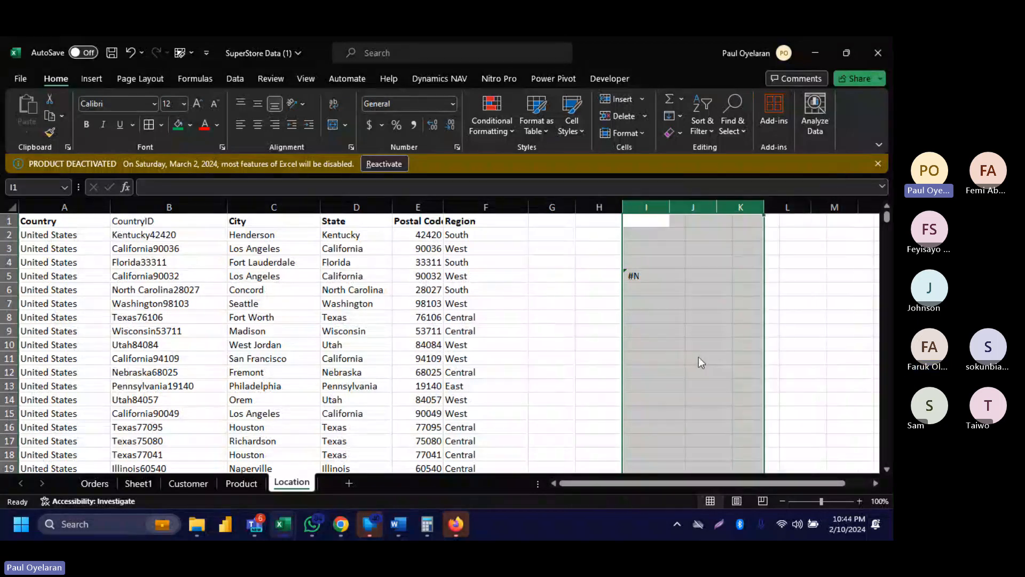
pyautogui.click(591, 233)
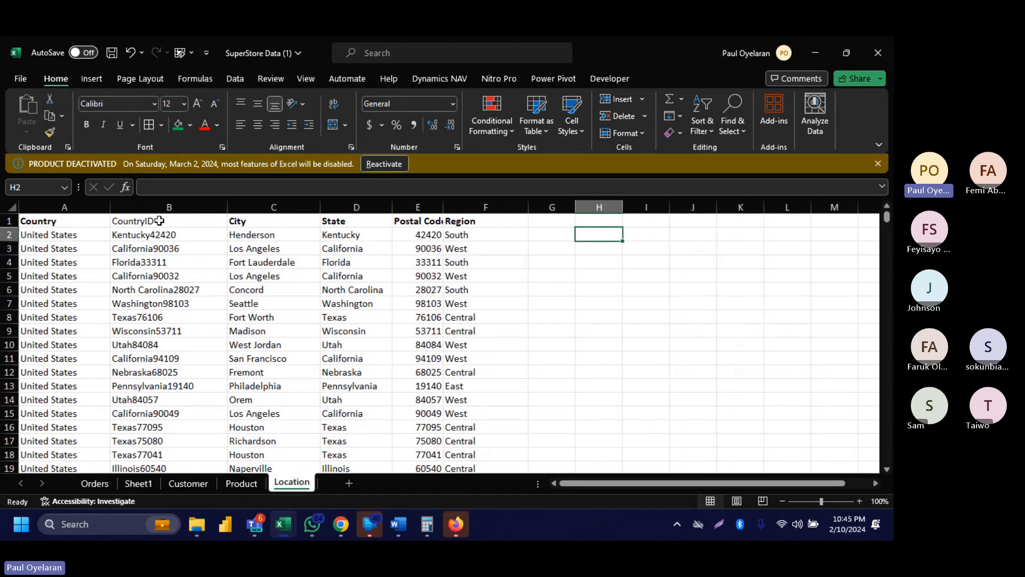
# Copy the first five CountryIDs from B2:B6 into H2:H6.
pyautogui.moveTo(169, 239); pyautogui.dragTo(167, 289)
pyautogui.hotkey('ctrl', 'c')
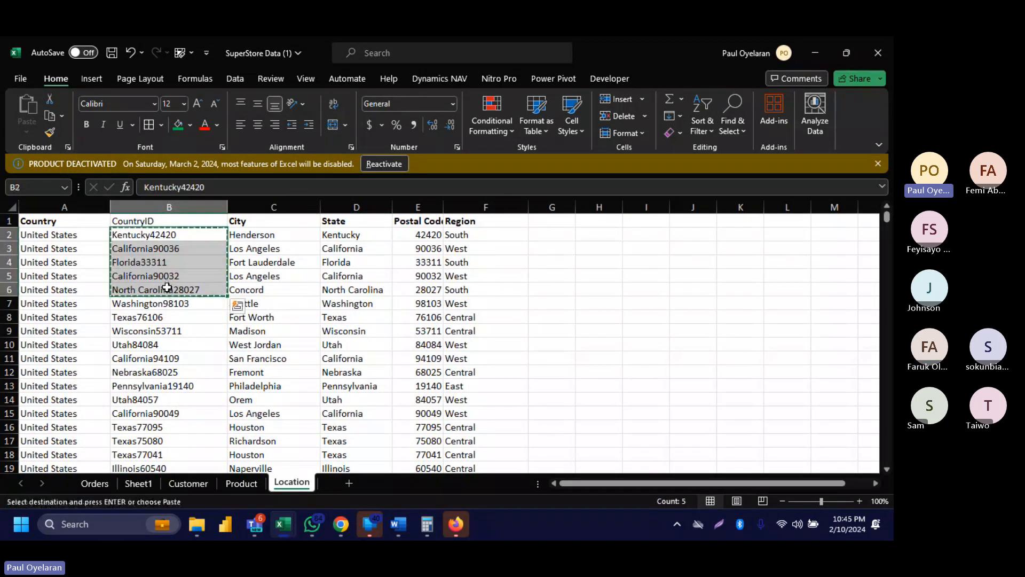
pyautogui.click(167, 288)
pyautogui.click(596, 235)
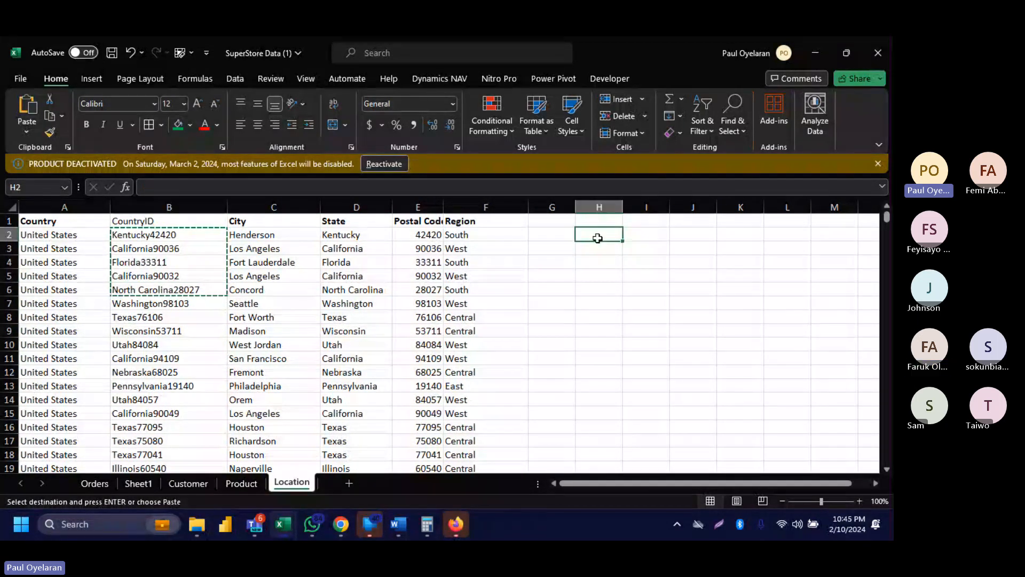
pyautogui.hotkey('ctrl', 'v')
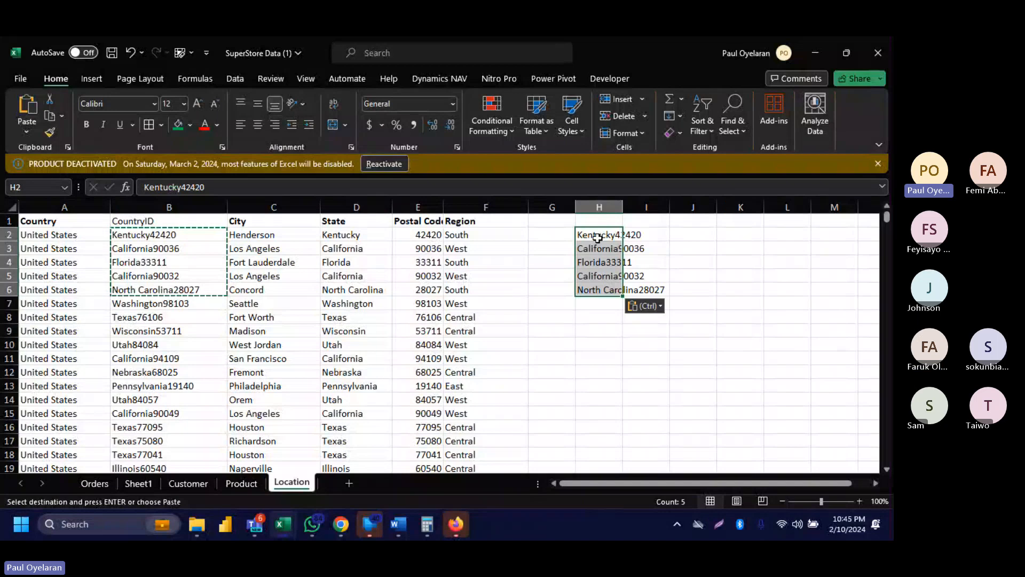
# Autofit column H to the longest pasted CountryID, then return to B2.
pyautogui.moveTo(618, 205); pyautogui.dragTo(618, 205)
pyautogui.doubleClick(618, 205)
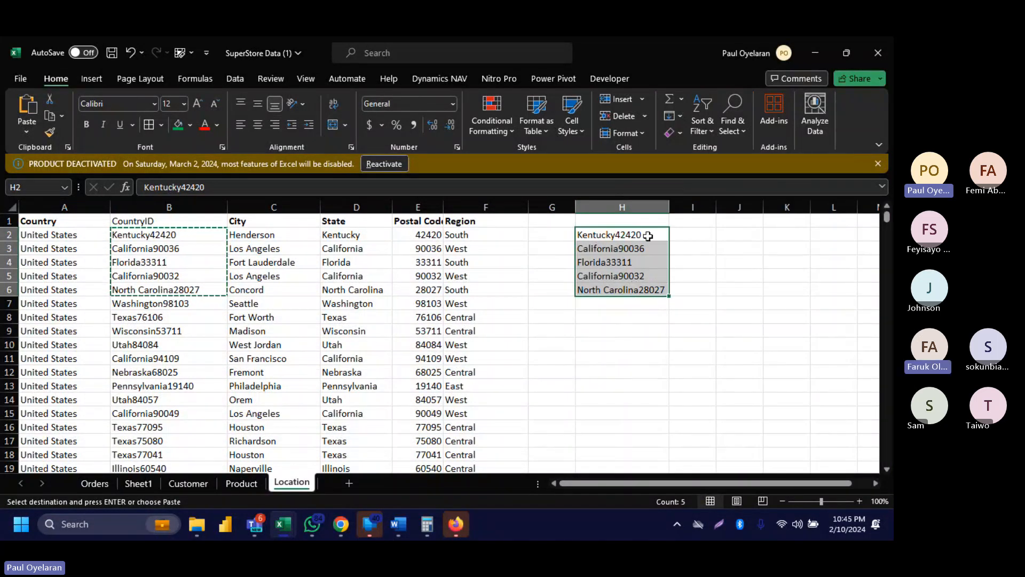
pyautogui.click(704, 229)
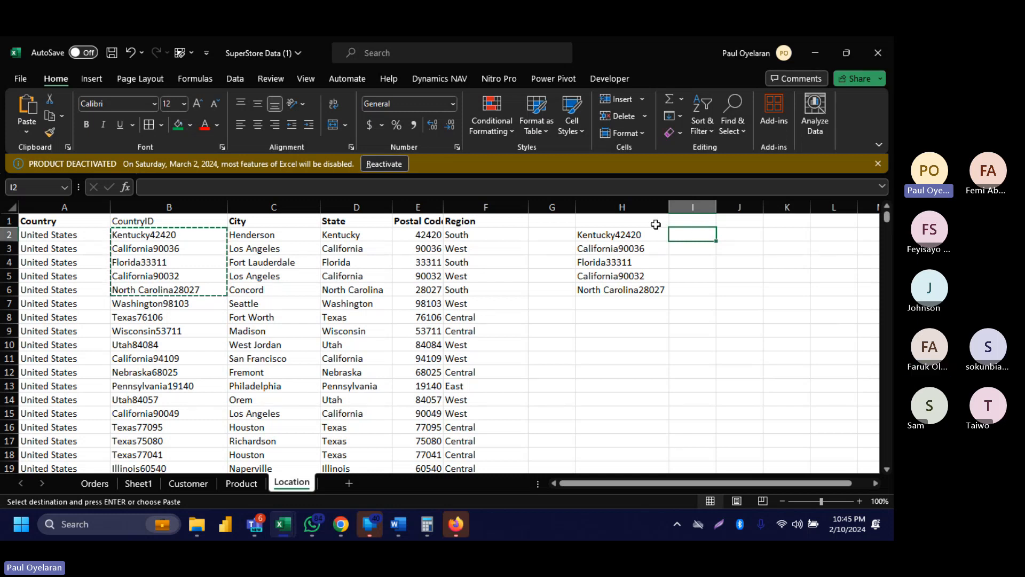
pyautogui.click(156, 235)
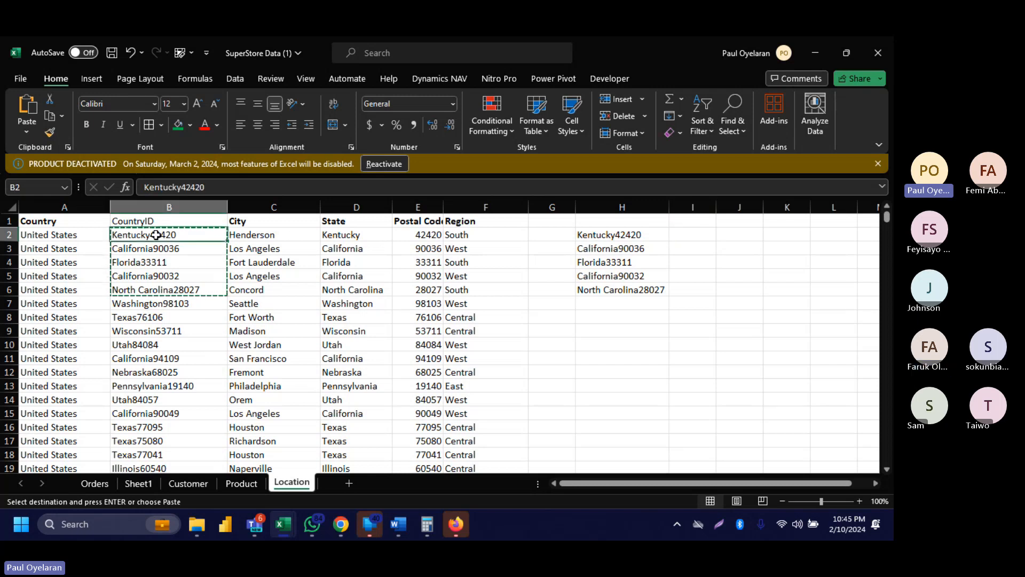
# Enter Nigeria in A2 and Ghanan in A3, replacing the existing countries.
pyautogui.click(66, 232)
pyautogui.write('NIger')
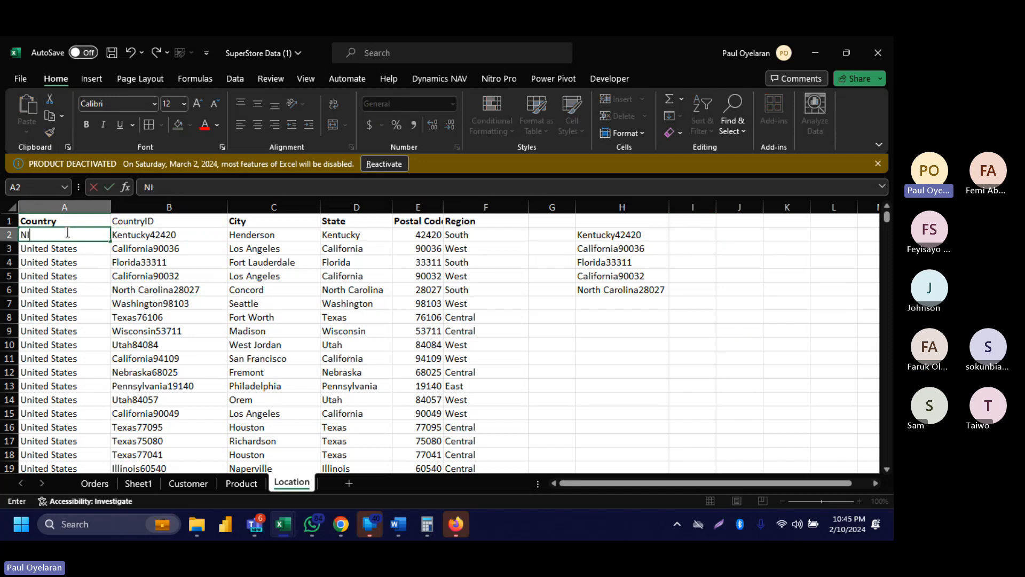
pyautogui.press('BackSpace')
pyautogui.press('BackSpace')
pyautogui.press('BackSpace')
pyautogui.press('BackSpace')
pyautogui.write('er')
pyautogui.press('BackSpace')
pyautogui.press('BackSpace')
pyautogui.write('igeria')
pyautogui.press('Return')
pyautogui.write('G')
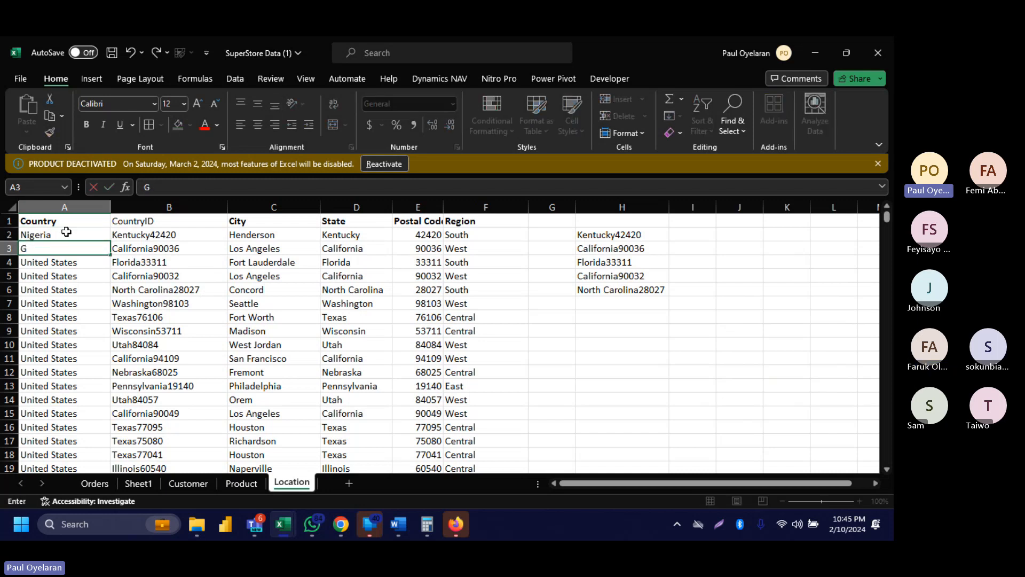
pyautogui.write('hanan')
pyautogui.press('Return')
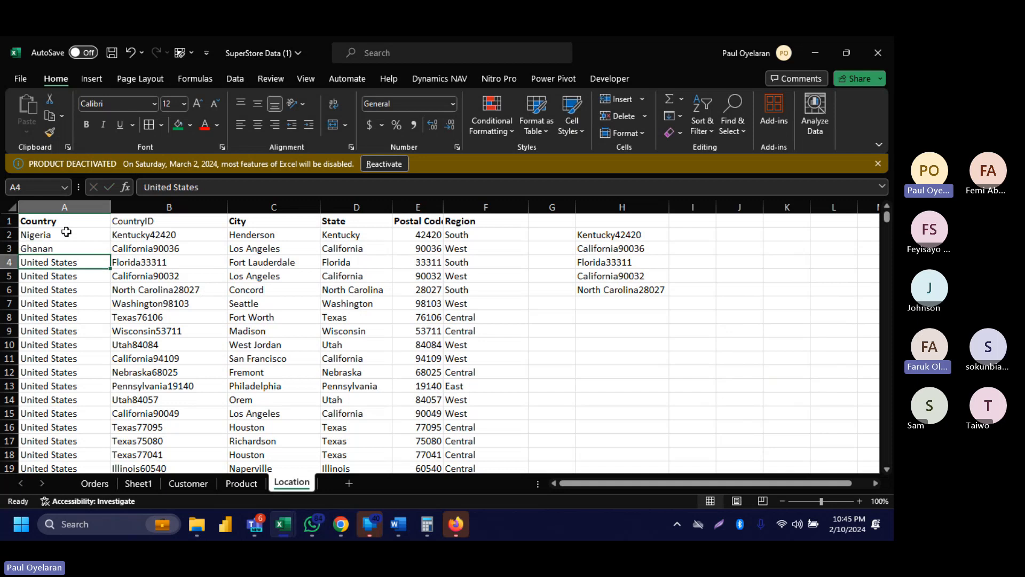
# Enter Serbi, Egypt and Morroco in A4:A6.
pyautogui.write('Serbi')
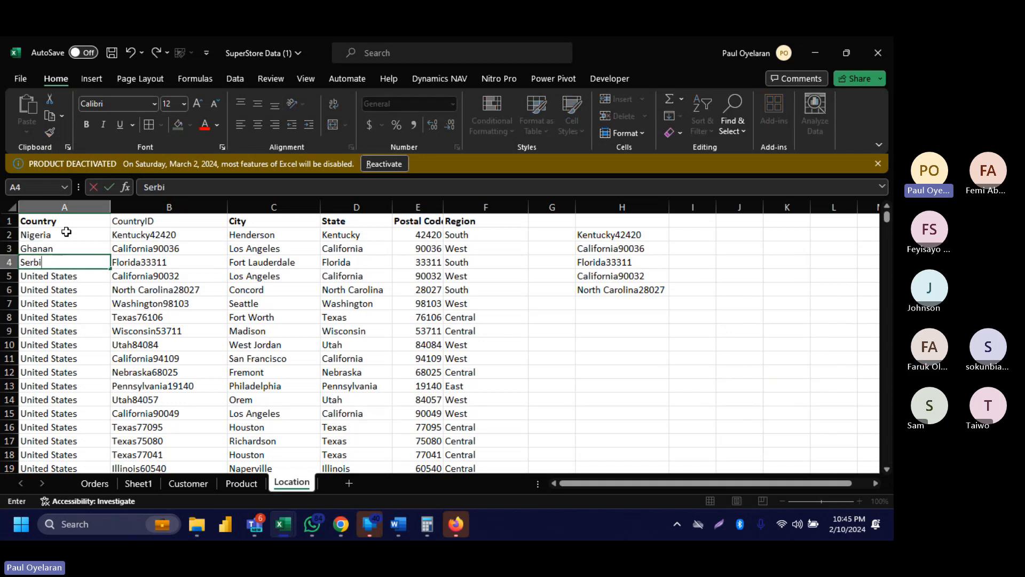
pyautogui.press('Return')
pyautogui.write('Egypt')
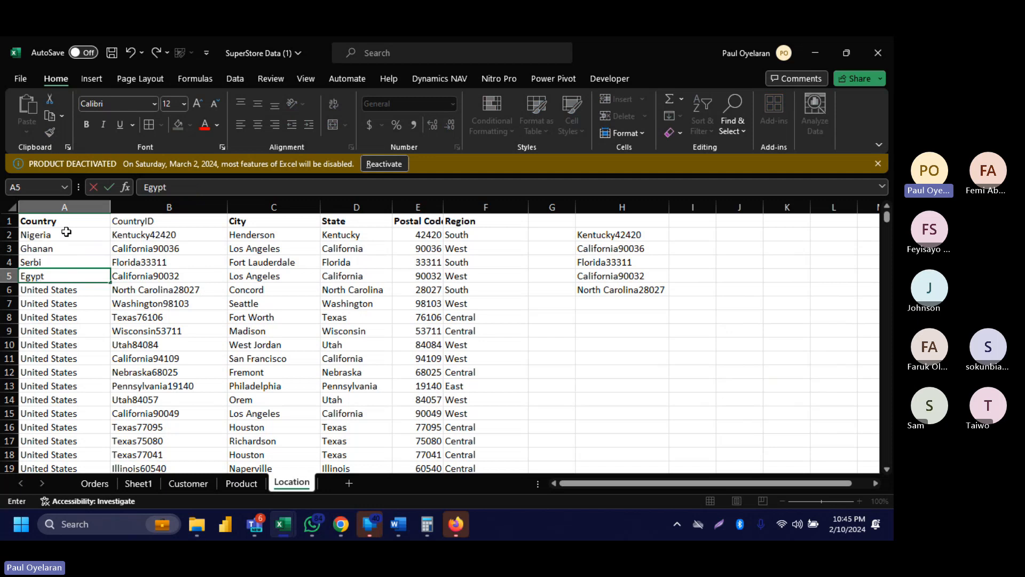
pyautogui.press('Return')
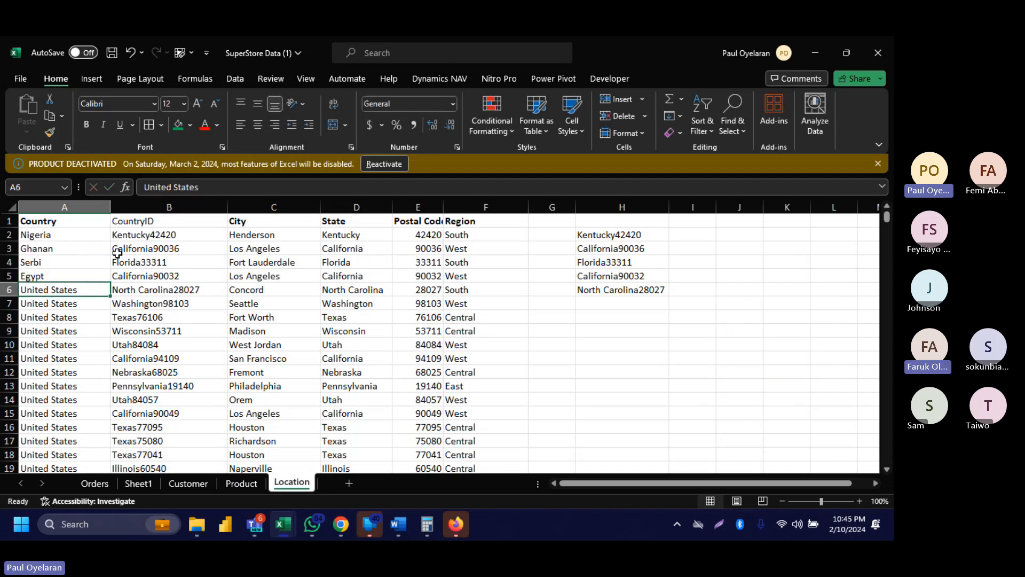
pyautogui.write('Morroci')
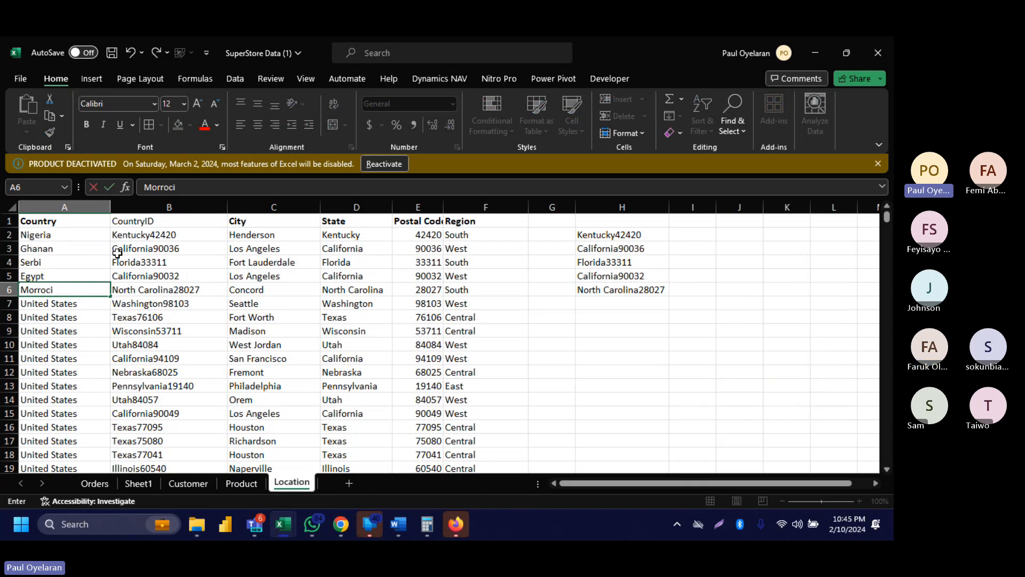
pyautogui.press('BackSpace')
pyautogui.write('o')
pyautogui.click(141, 318)
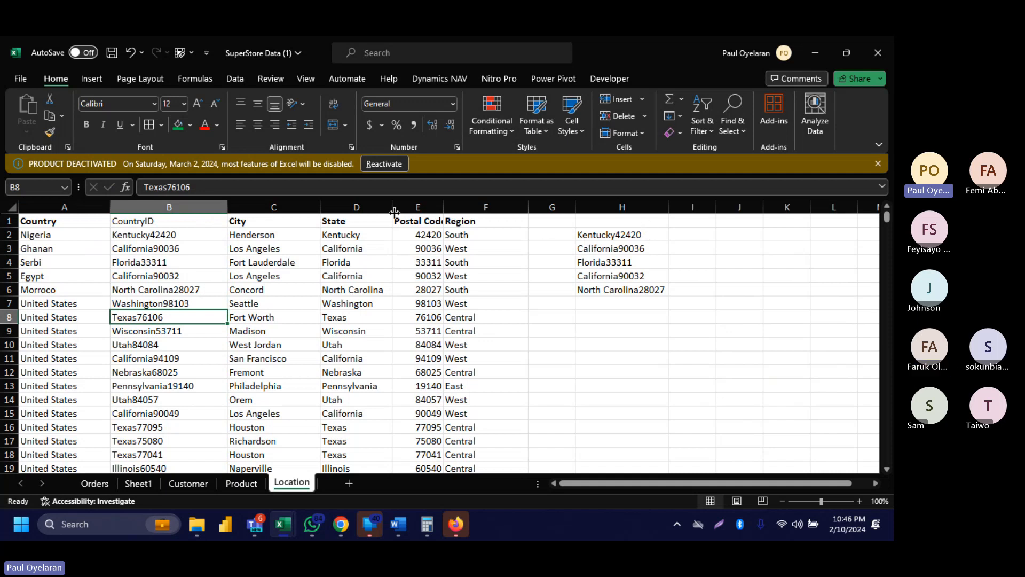
# Enter =VLOOKUP(H2,A:B,2,0) in I2.
pyautogui.click(692, 234)
pyautogui.doubleClick(692, 234)
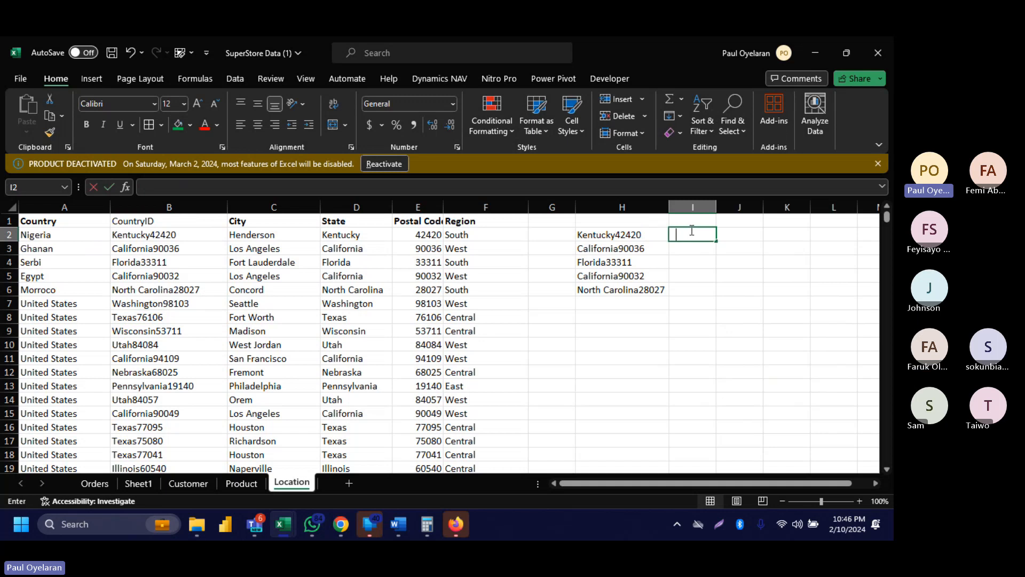
pyautogui.write('=VLOOKUP(')
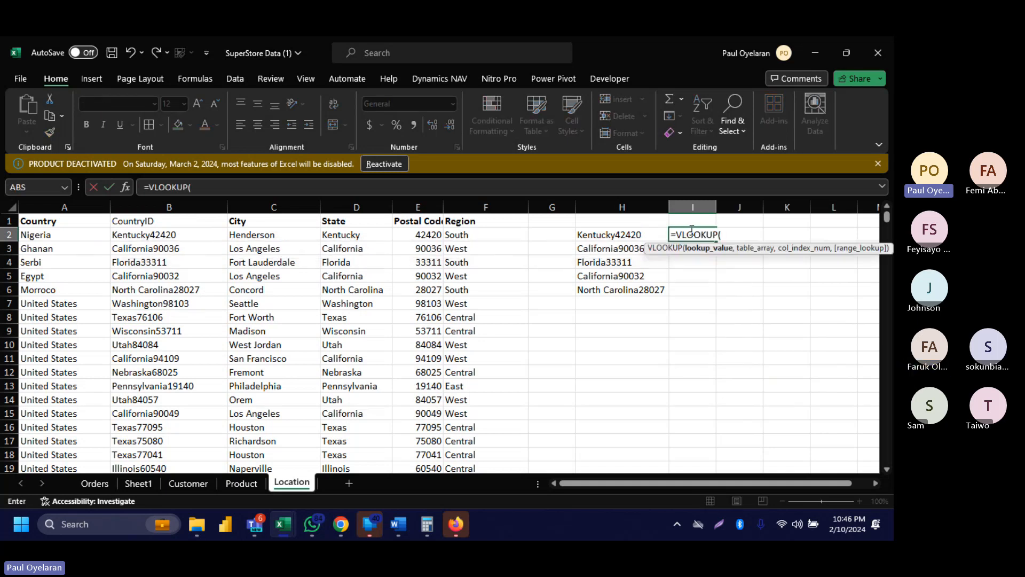
pyautogui.click(649, 234)
pyautogui.write(',')
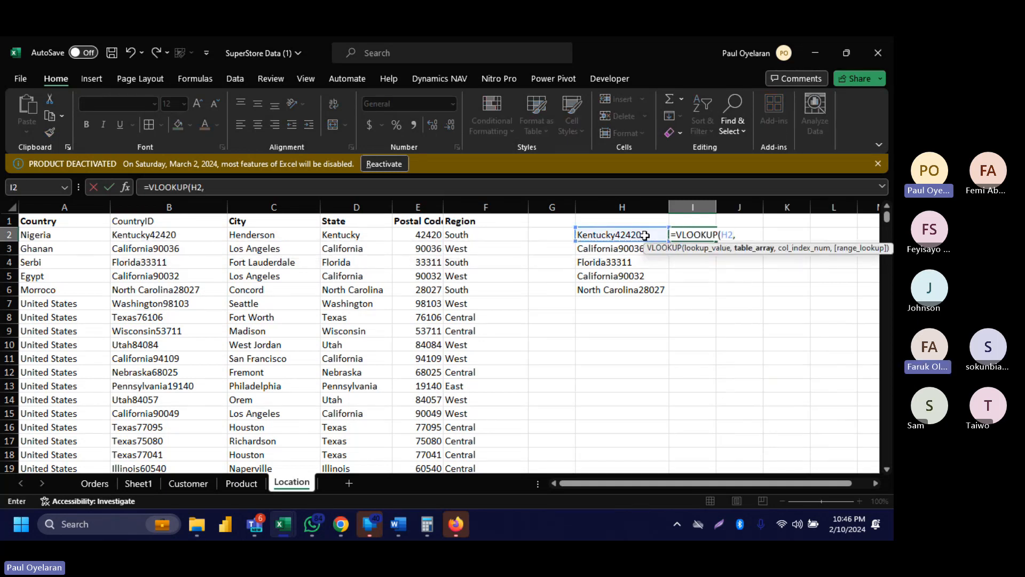
pyautogui.click(77, 207)
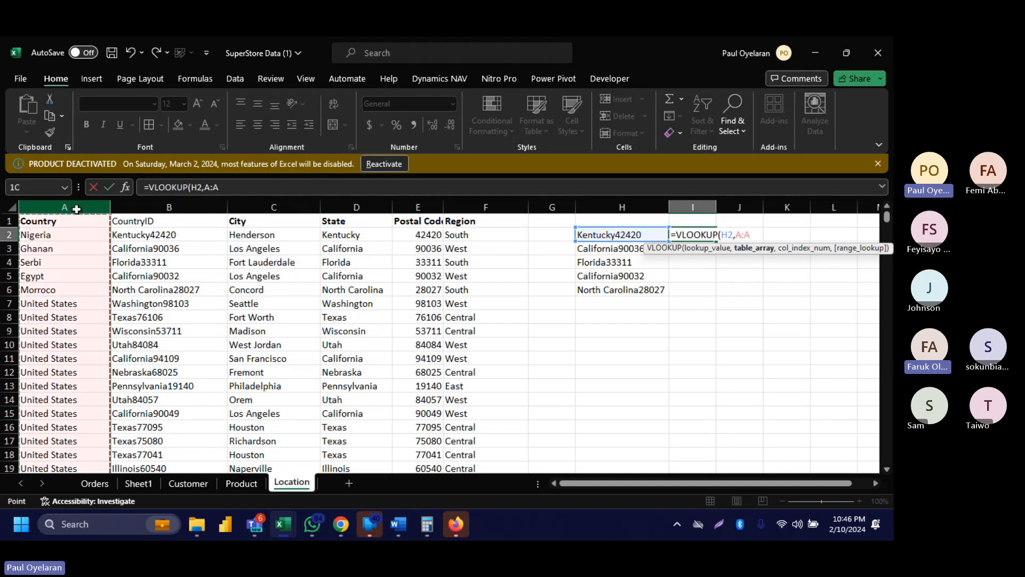
pyautogui.hotkey('shift', 'Right')
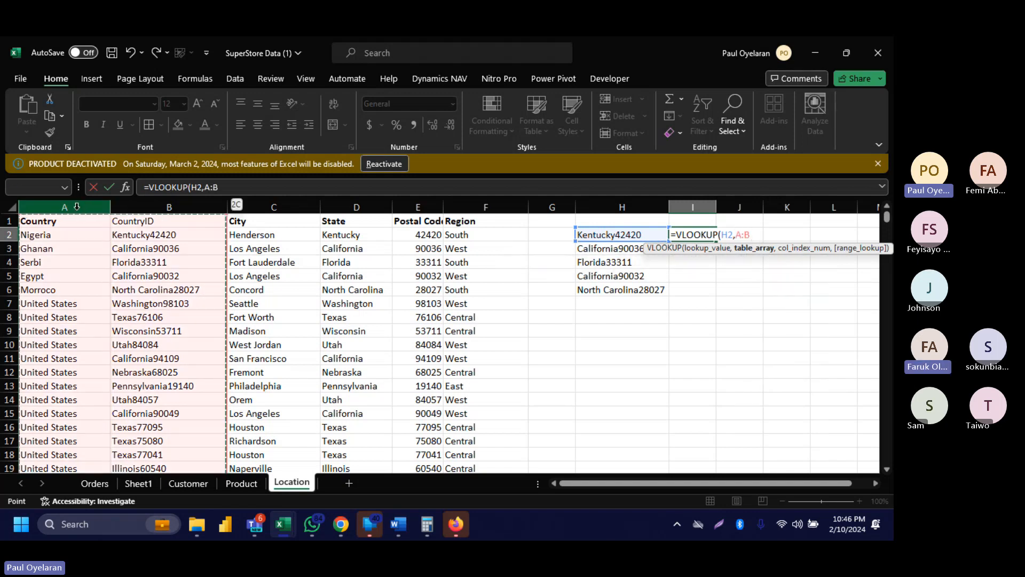
pyautogui.write(',2,')
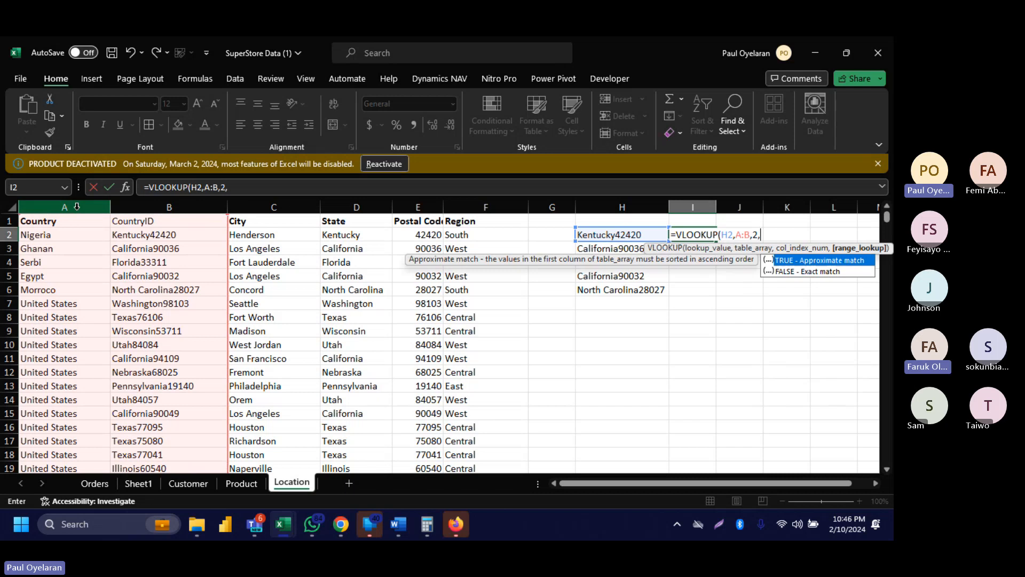
pyautogui.write('0')
pyautogui.press('Return')
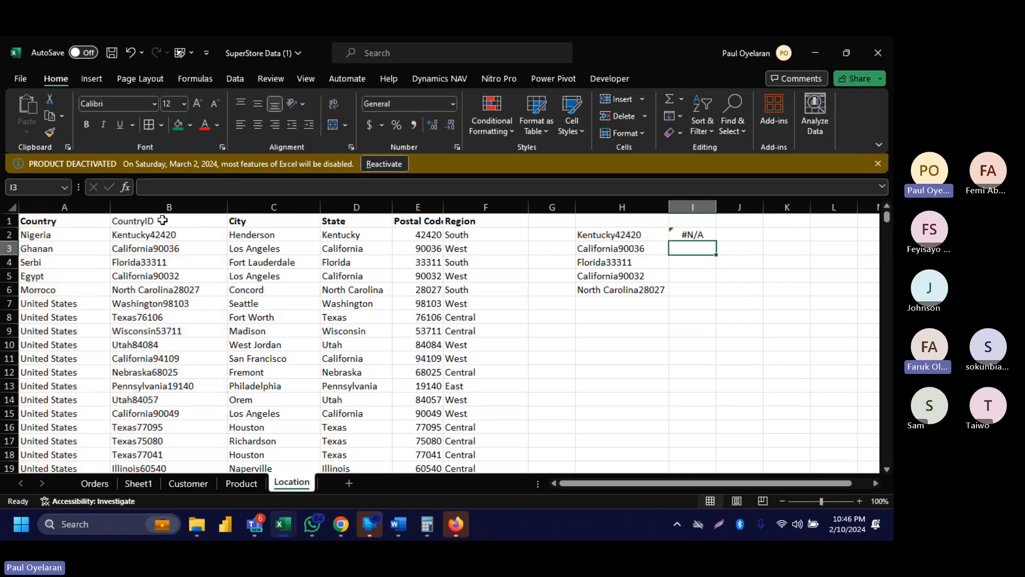
# Inspect I2's #N/A result against the CountryID and City columns.
pyautogui.click(687, 232)
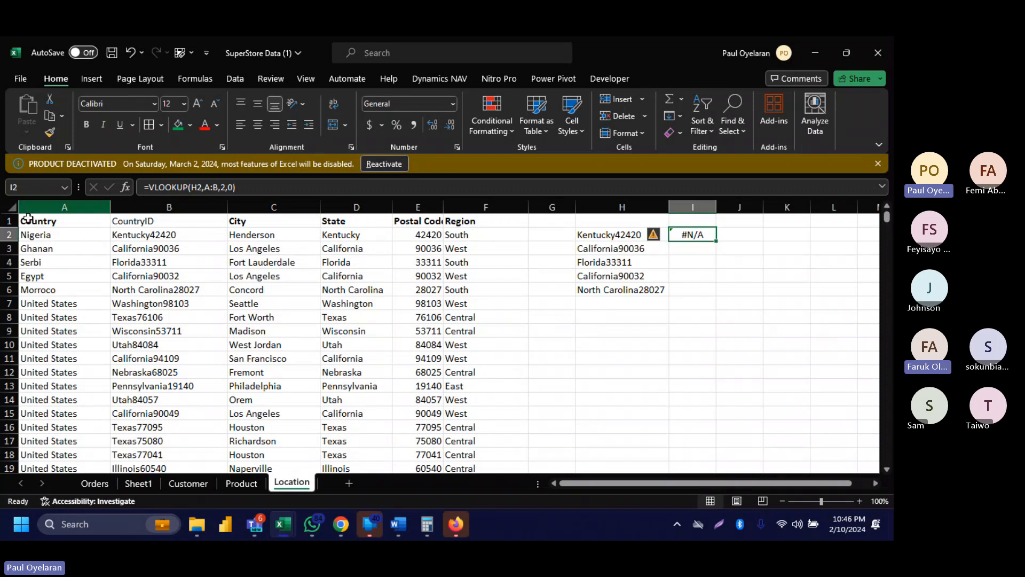
pyautogui.click(165, 206)
pyautogui.click(256, 206)
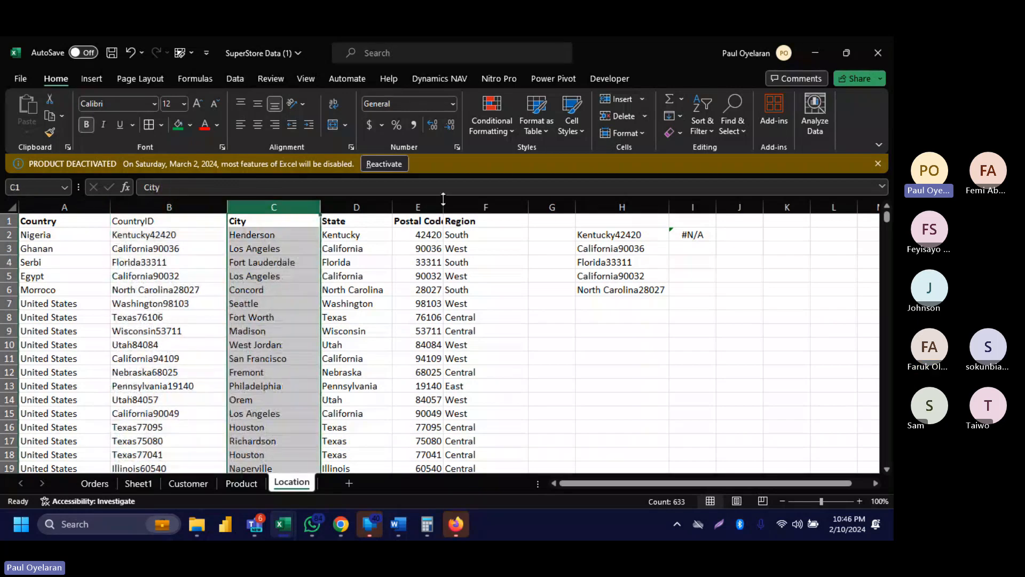
pyautogui.click(692, 235)
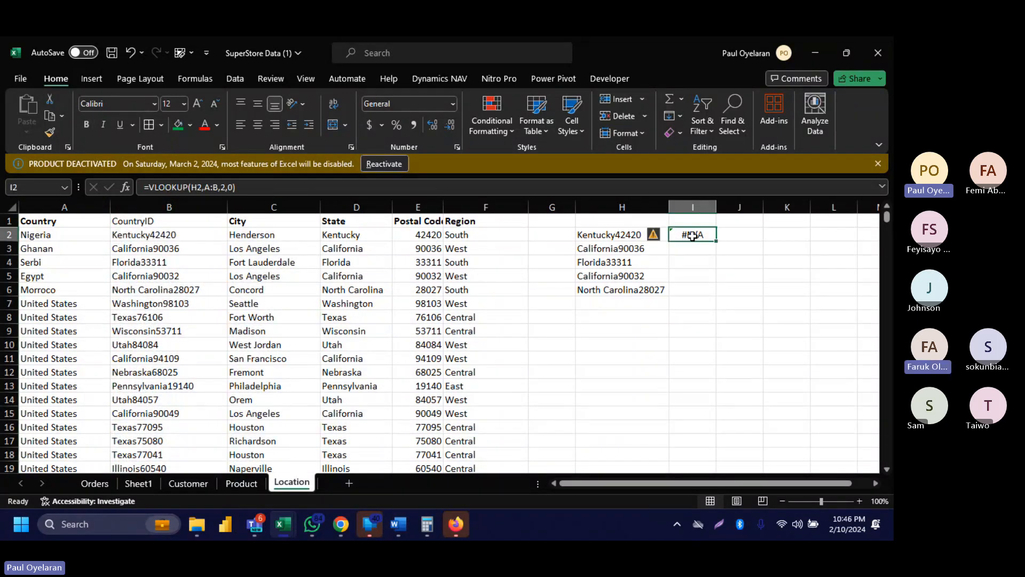
# Overwrite I2 with =INDEX(H2:H6,1) so it returns Kentucky42420.
pyautogui.write('=ind')
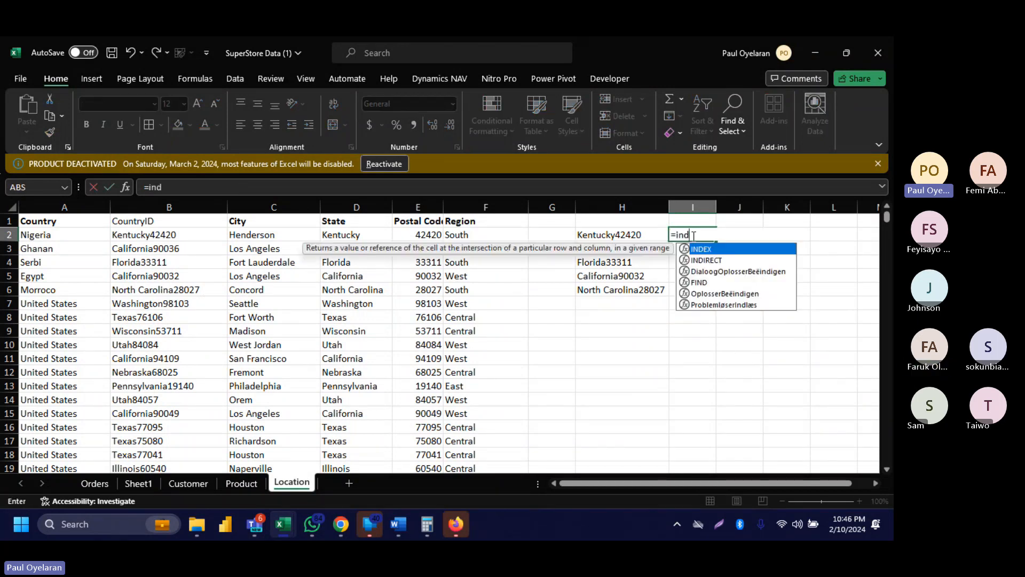
pyautogui.press('Tab')
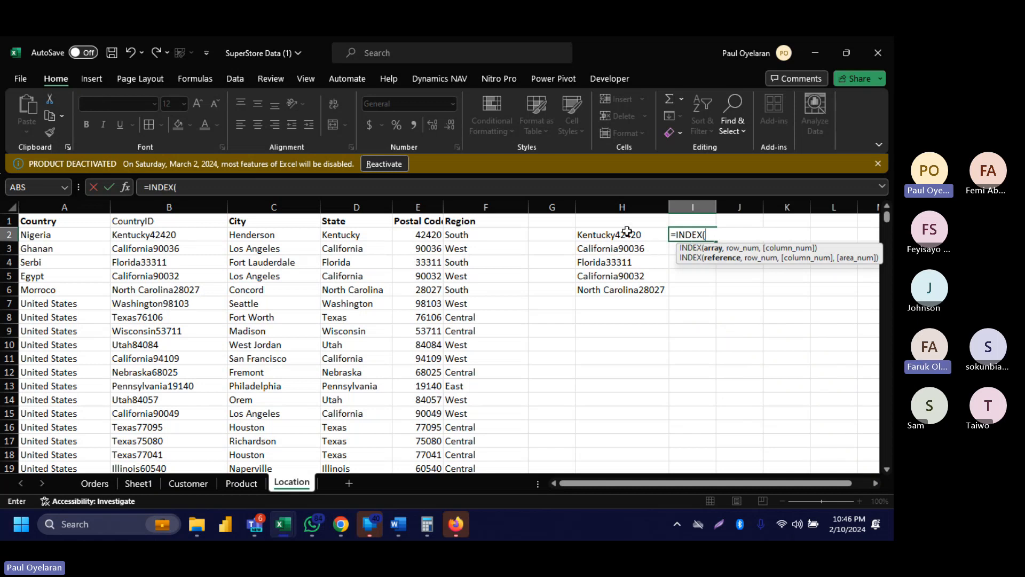
pyautogui.moveTo(631, 233); pyautogui.dragTo(631, 287)
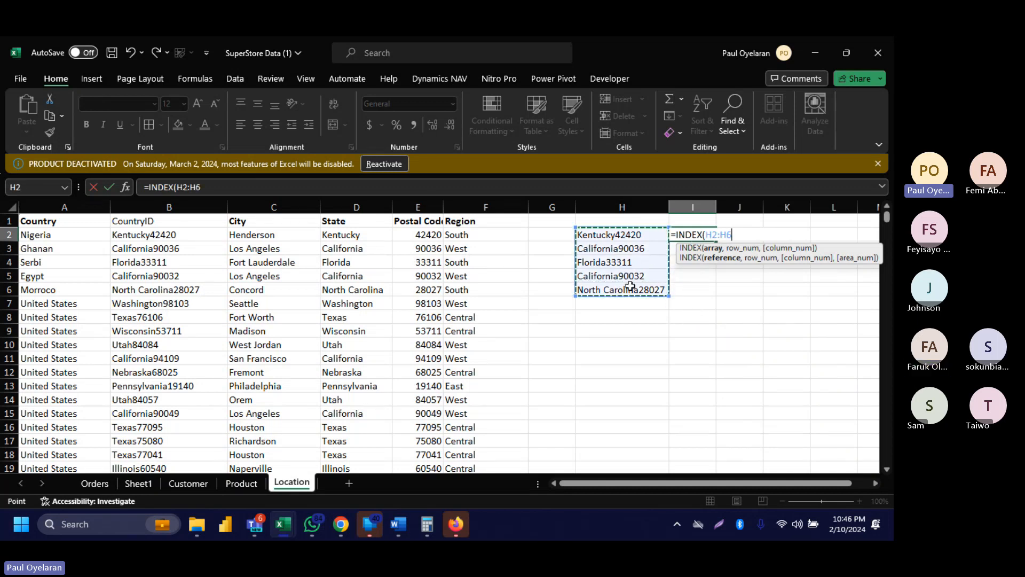
pyautogui.write(',')
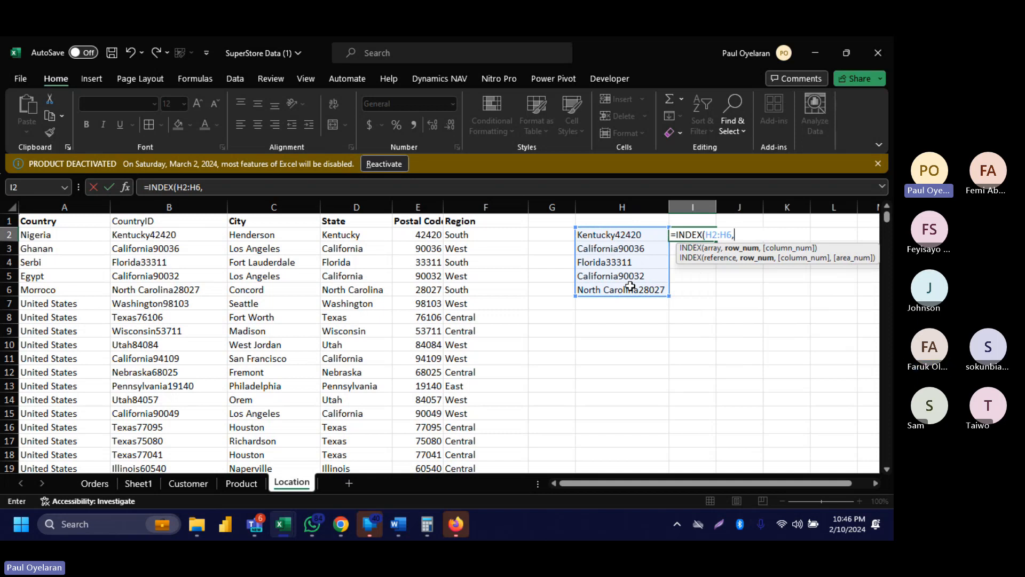
pyautogui.write('1')
pyautogui.press('Return')
pyautogui.click(690, 233)
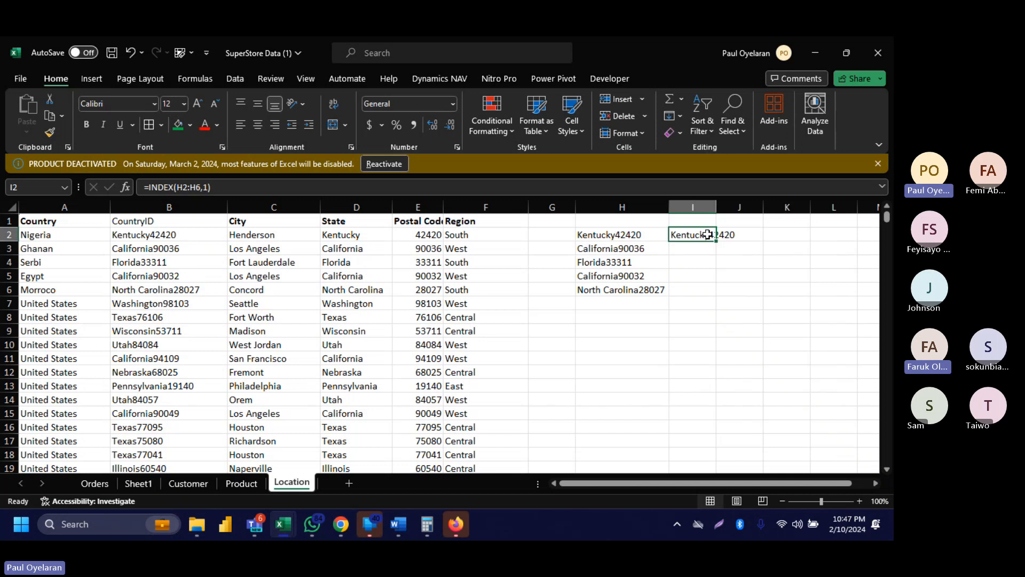
pyautogui.click(70, 204)
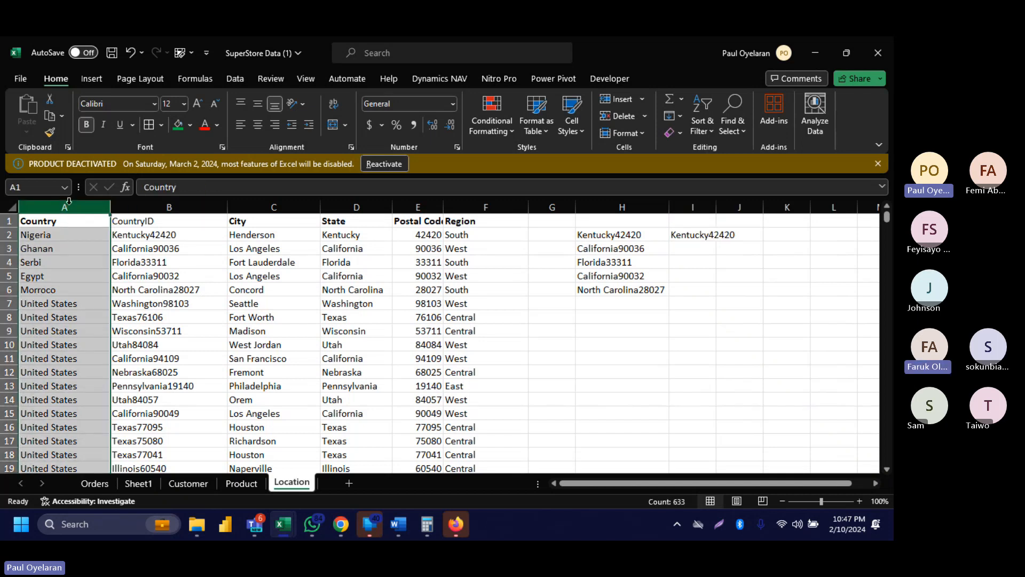
# Type the word 'match' into I3.
pyautogui.click(705, 251)
pyautogui.write('mat')
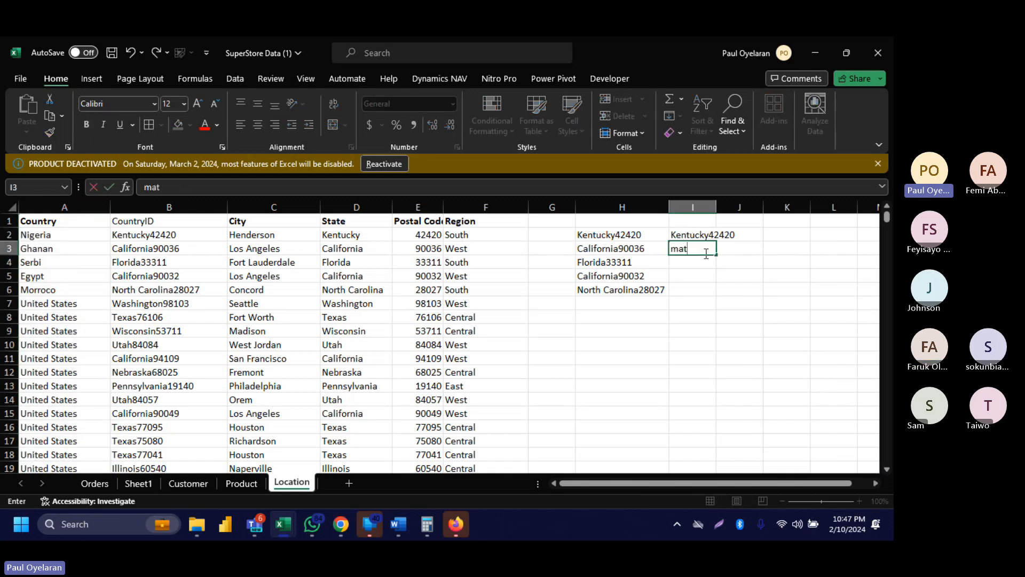
pyautogui.write('ch')
pyautogui.press('Tab')
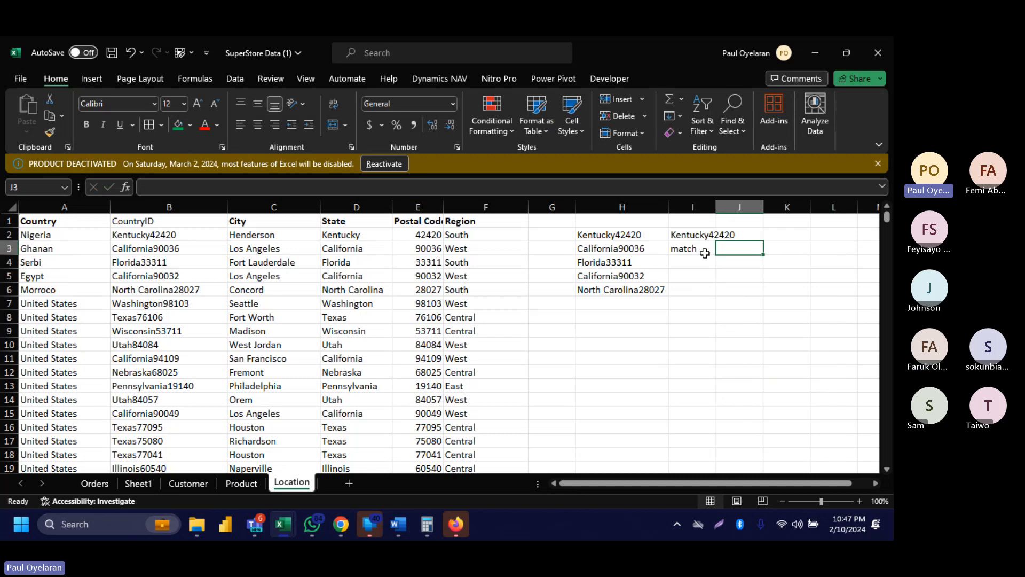
# Replace I3 with =MATCH(H3,H2:H6,0) using exact match, returning 2.
pyautogui.click(705, 252)
pyautogui.write('=m')
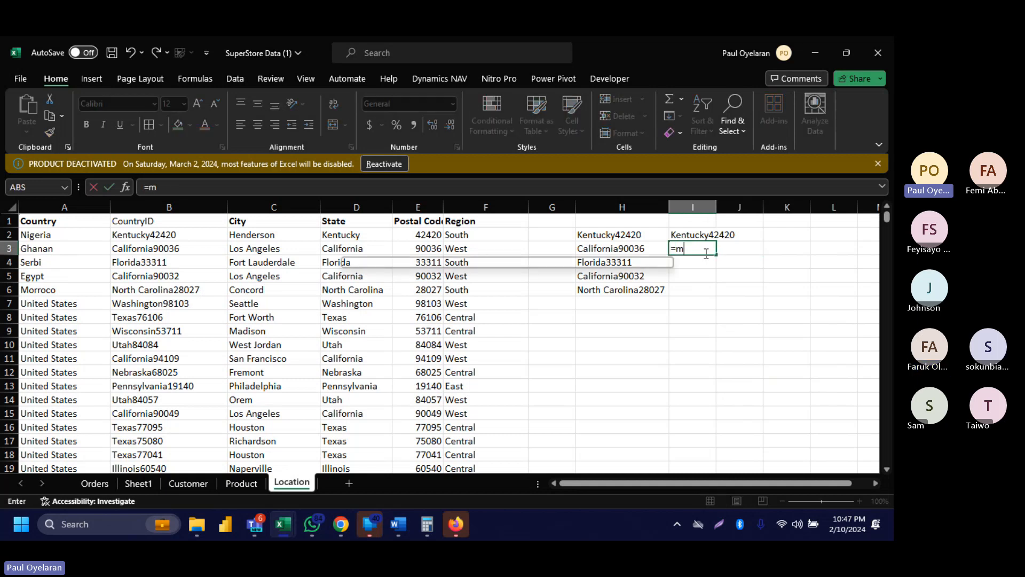
pyautogui.write('at')
pyautogui.press('Tab')
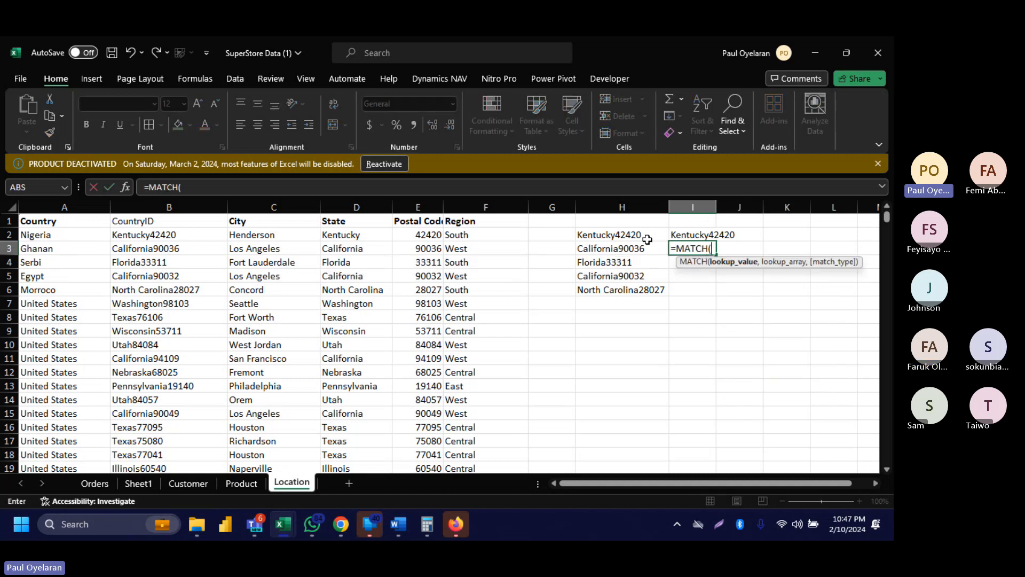
pyautogui.click(634, 250)
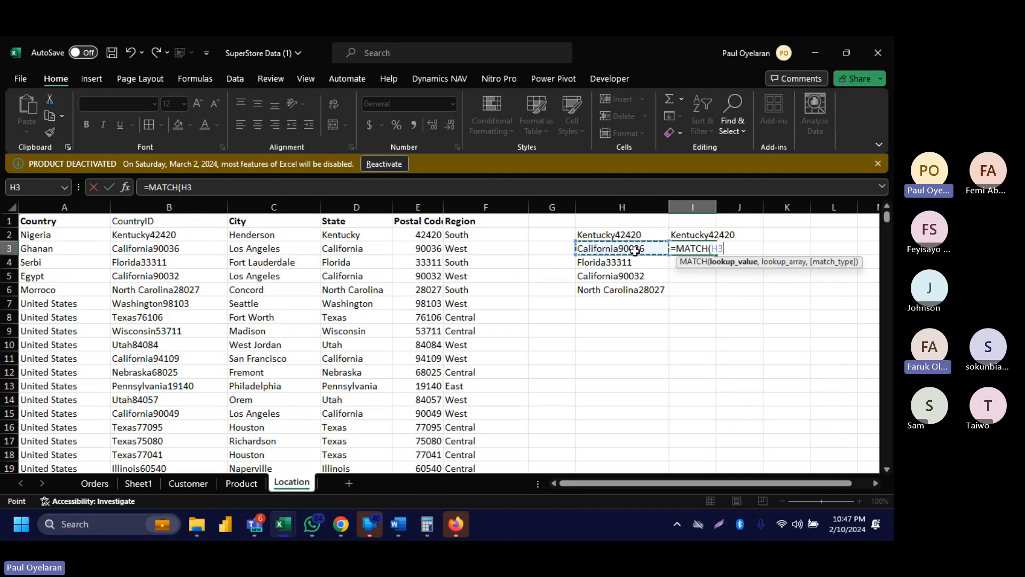
pyautogui.write(',')
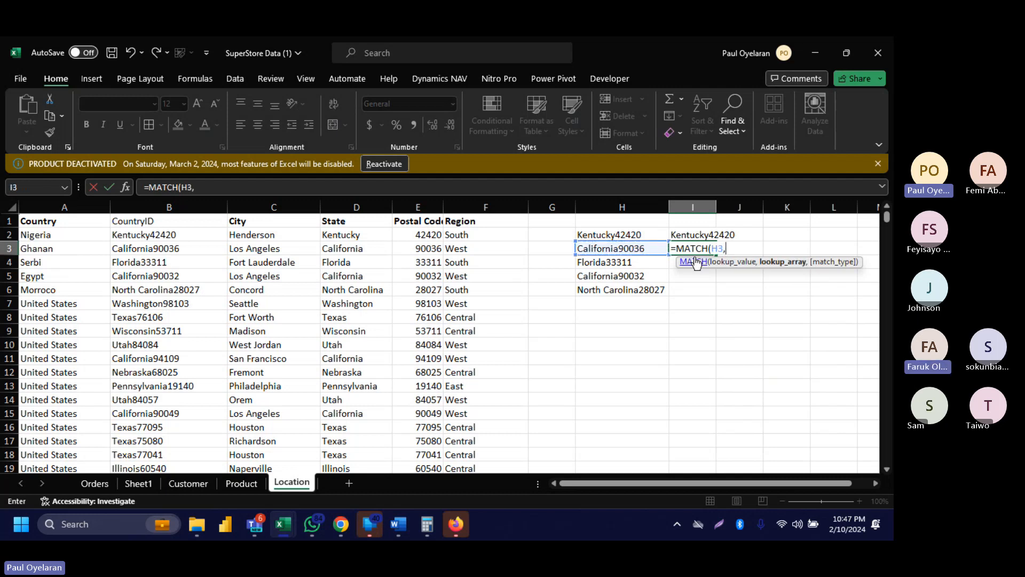
pyautogui.moveTo(633, 235); pyautogui.dragTo(632, 287)
pyautogui.write(',')
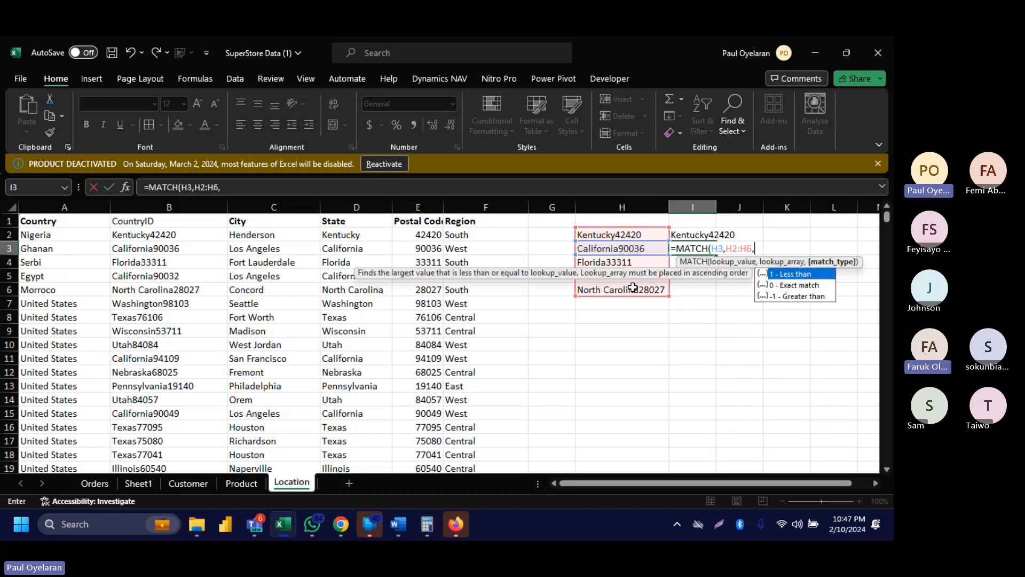
pyautogui.press('Down')
pyautogui.press('Tab')
pyautogui.press('Return')
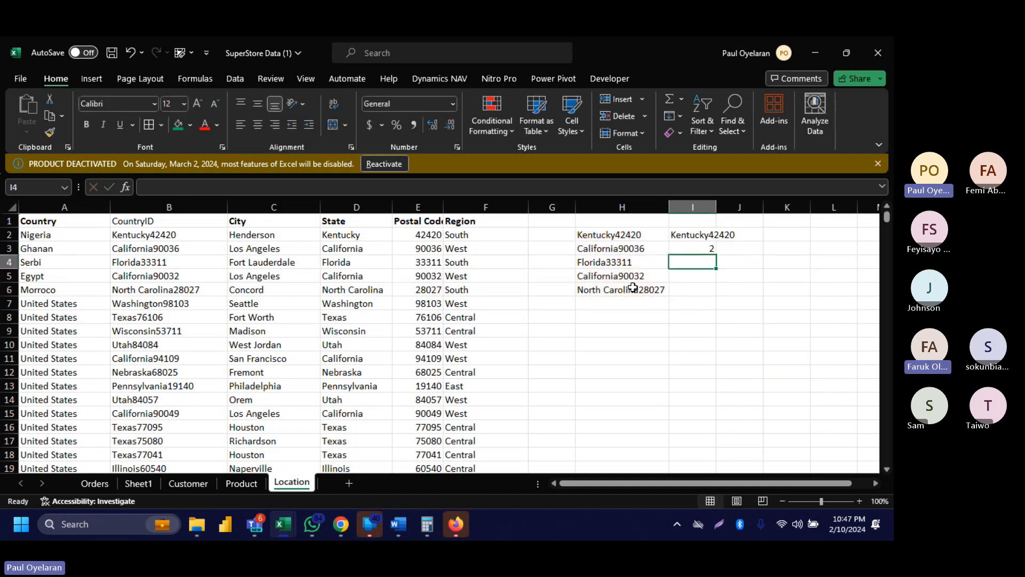
# Compare I3's MATCH formula with I2's INDEX formula and the value in H3.
pyautogui.click(700, 250)
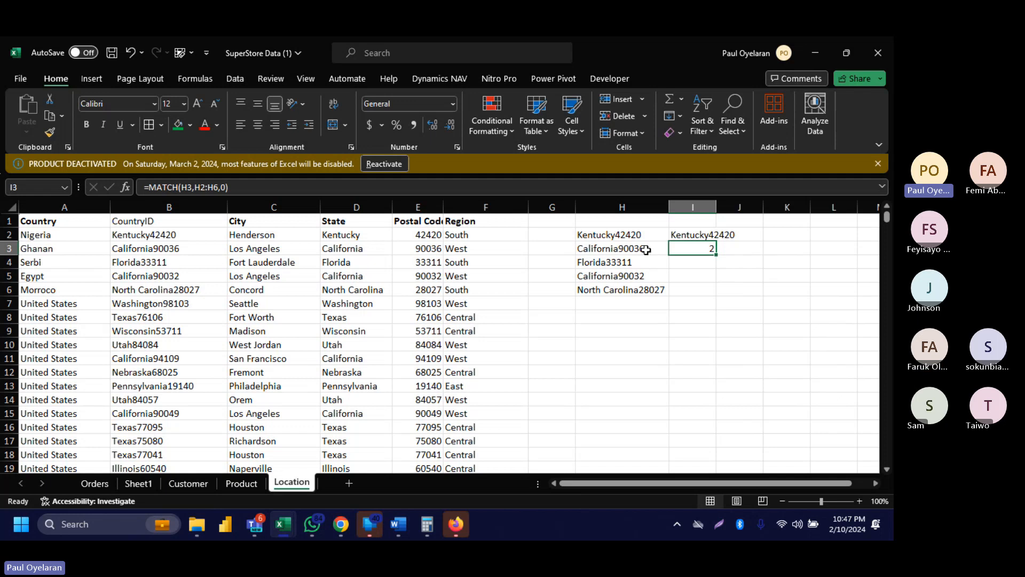
pyautogui.click(632, 249)
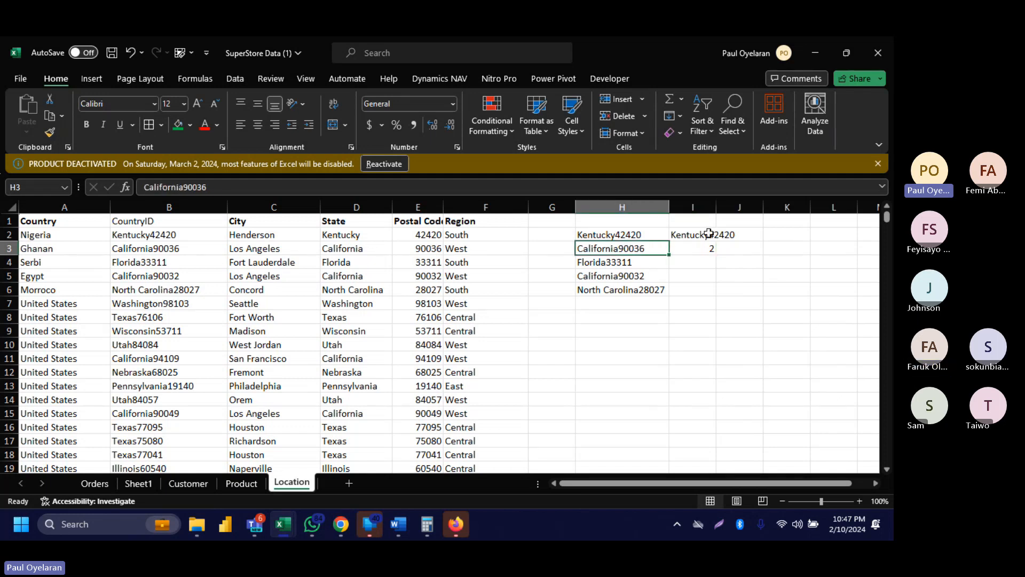
pyautogui.moveTo(708, 234); pyautogui.dragTo(702, 241)
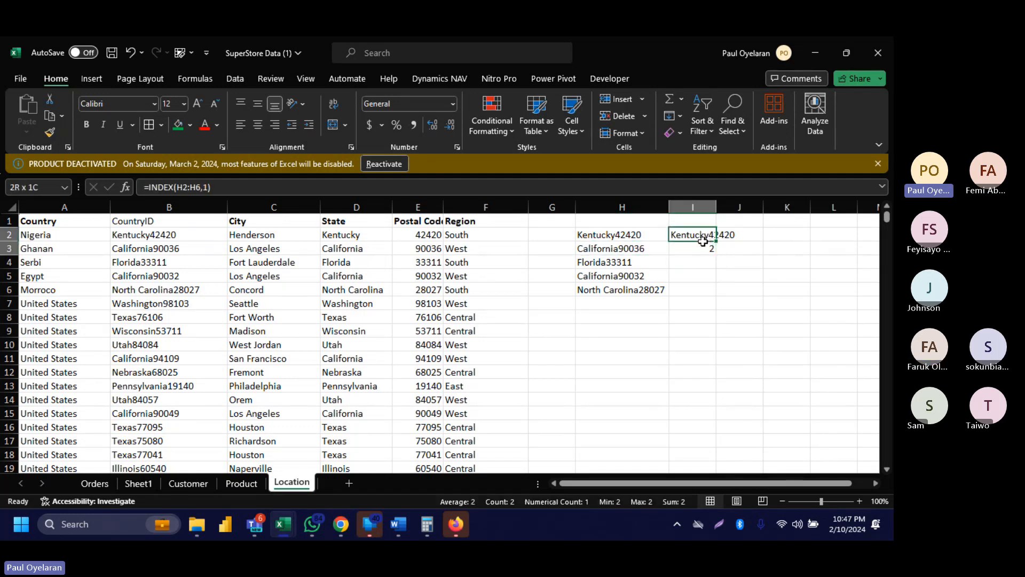
pyautogui.click(698, 249)
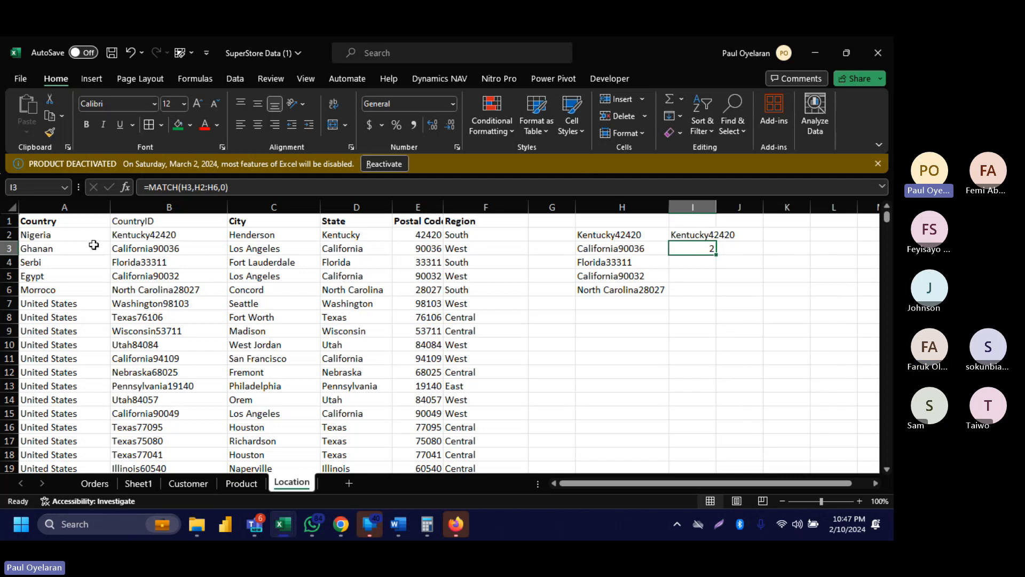
pyautogui.click(693, 236)
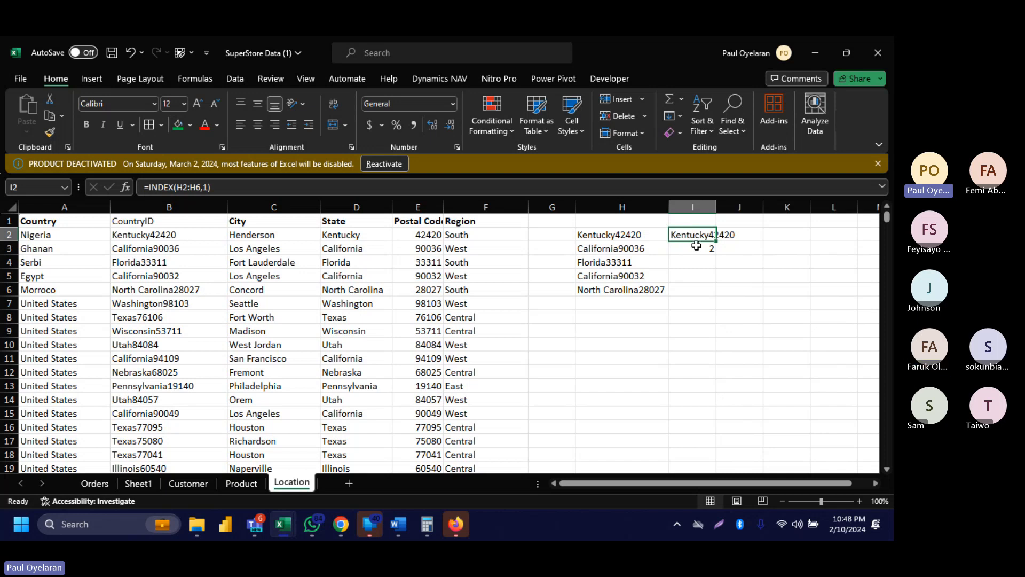
pyautogui.click(696, 247)
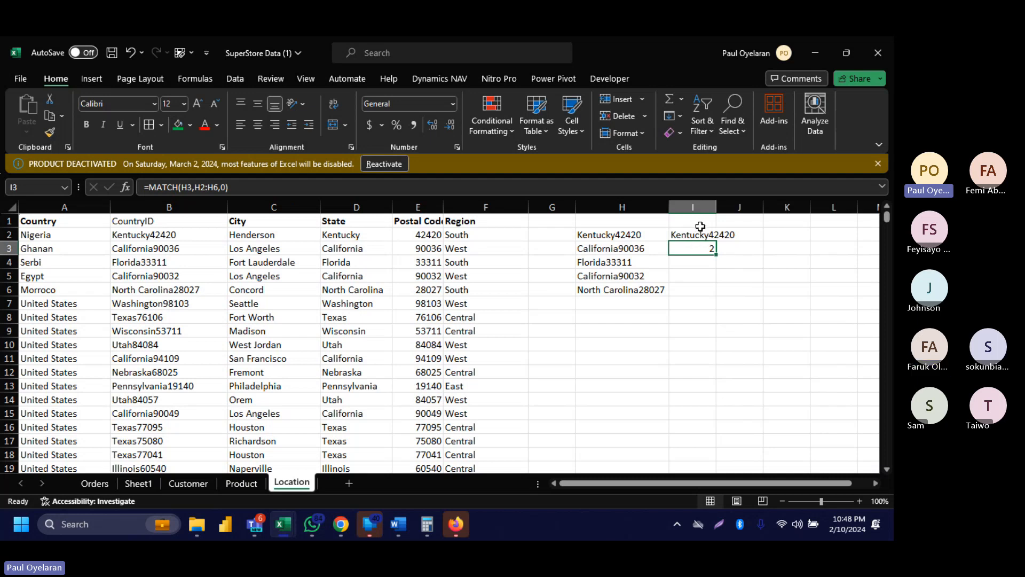
pyautogui.click(696, 234)
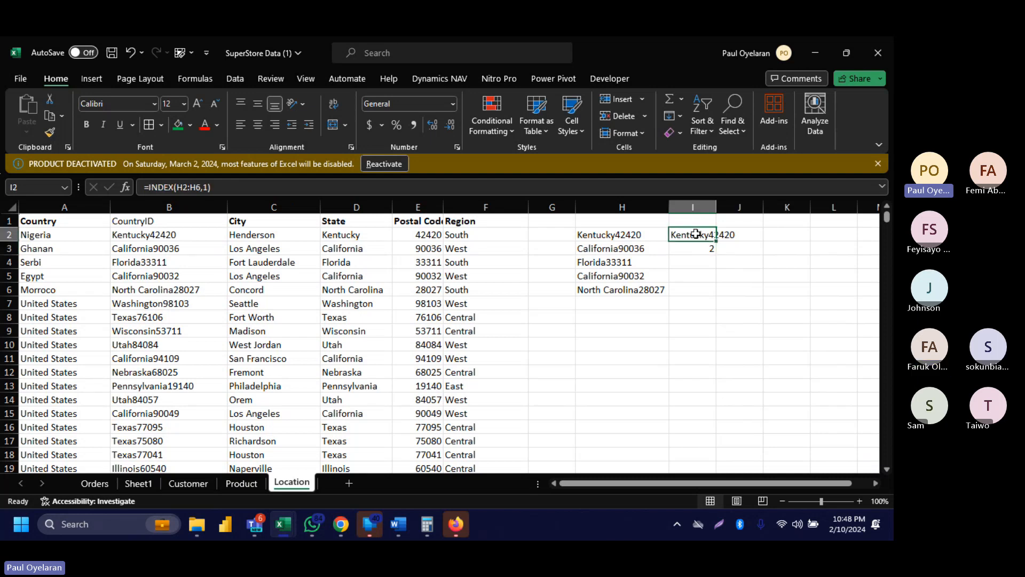
pyautogui.write('=')
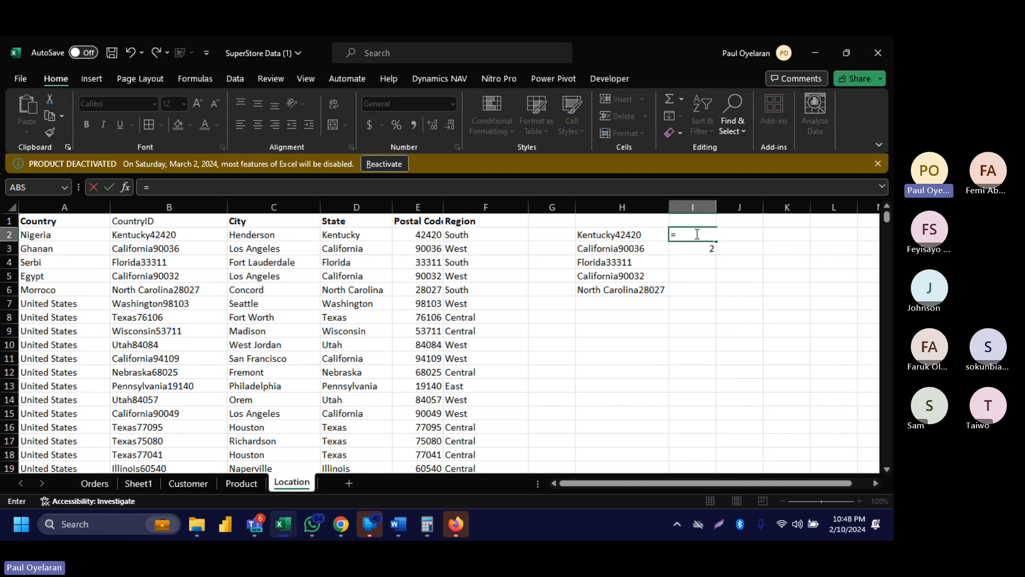
pyautogui.write('inde')
pyautogui.press('Tab')
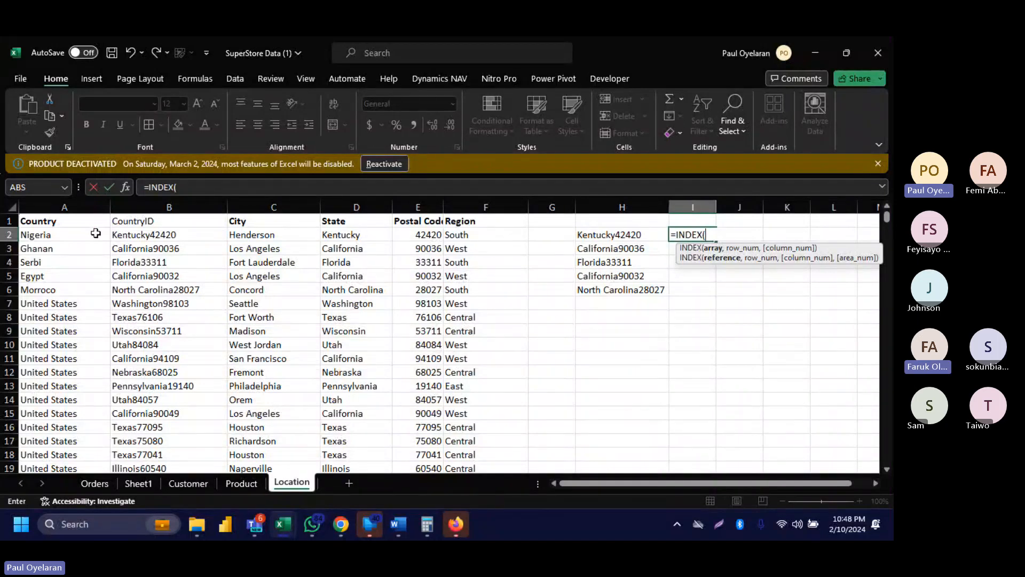
pyautogui.click(78, 201)
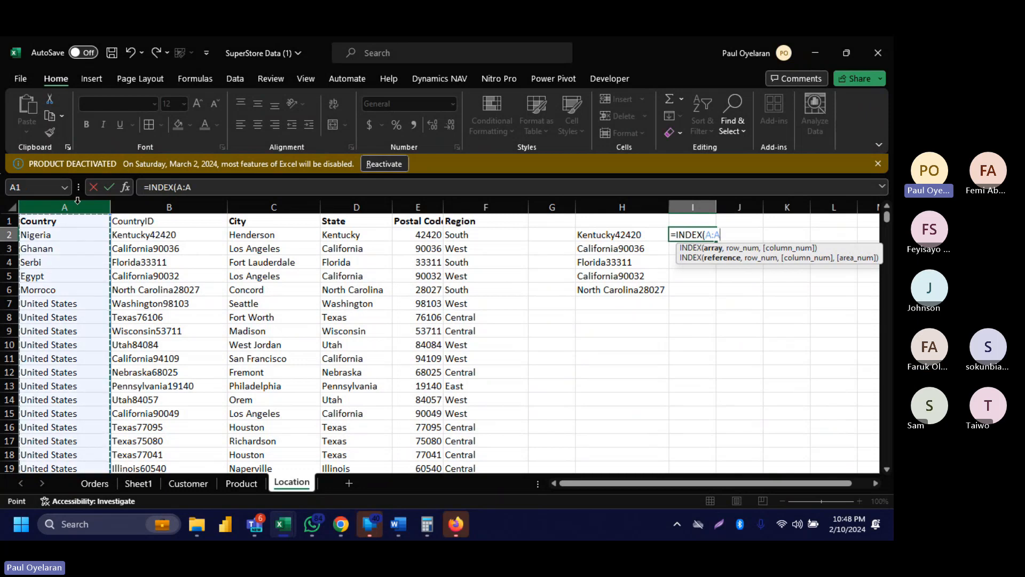
pyautogui.moveTo(78, 200); pyautogui.dragTo(227, 207)
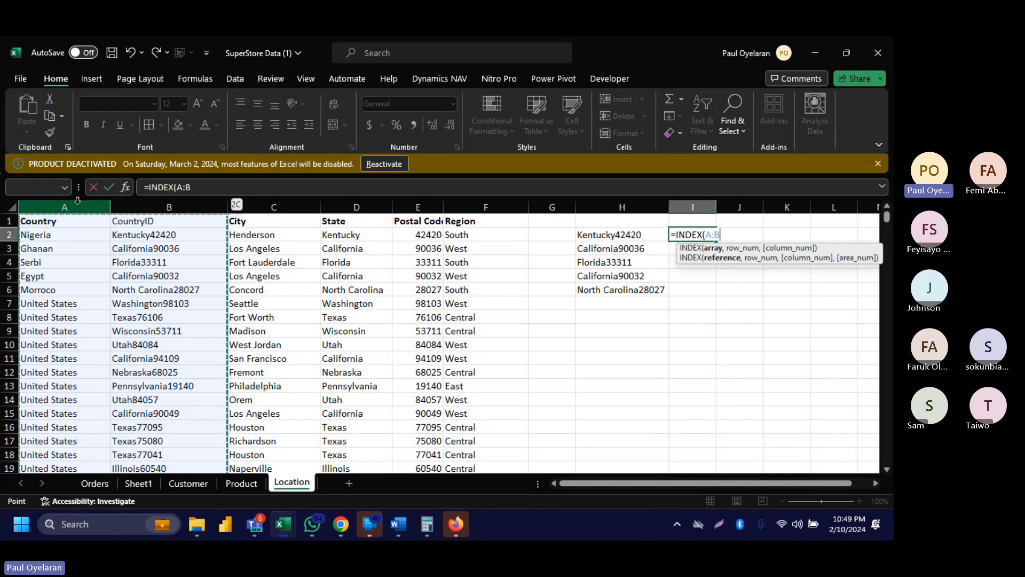
pyautogui.press('BackSpace')
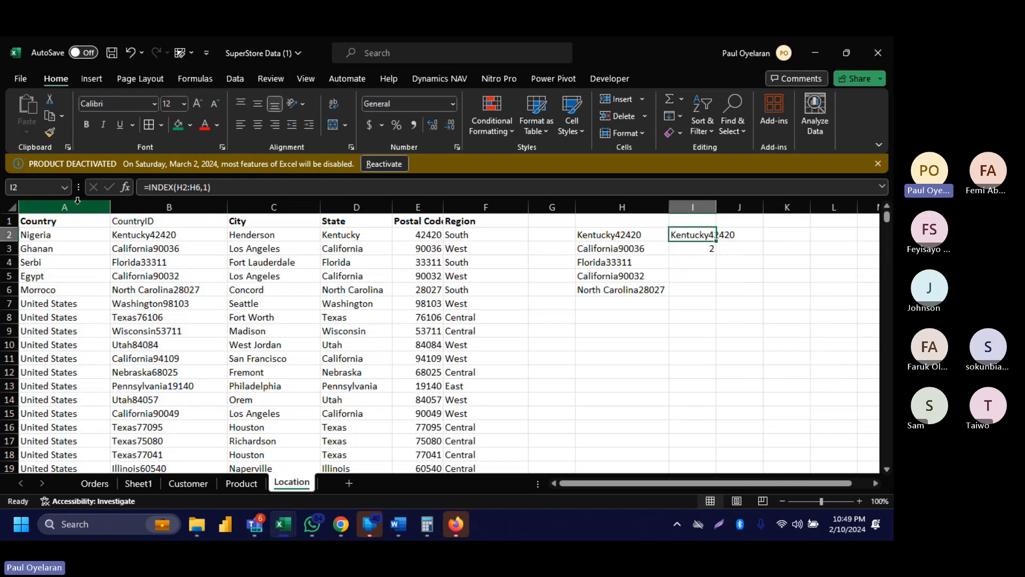
# Type =INDEX(A:A,MATCH(H2,B:B,0)) into I2.
pyautogui.write('=INDEX(')
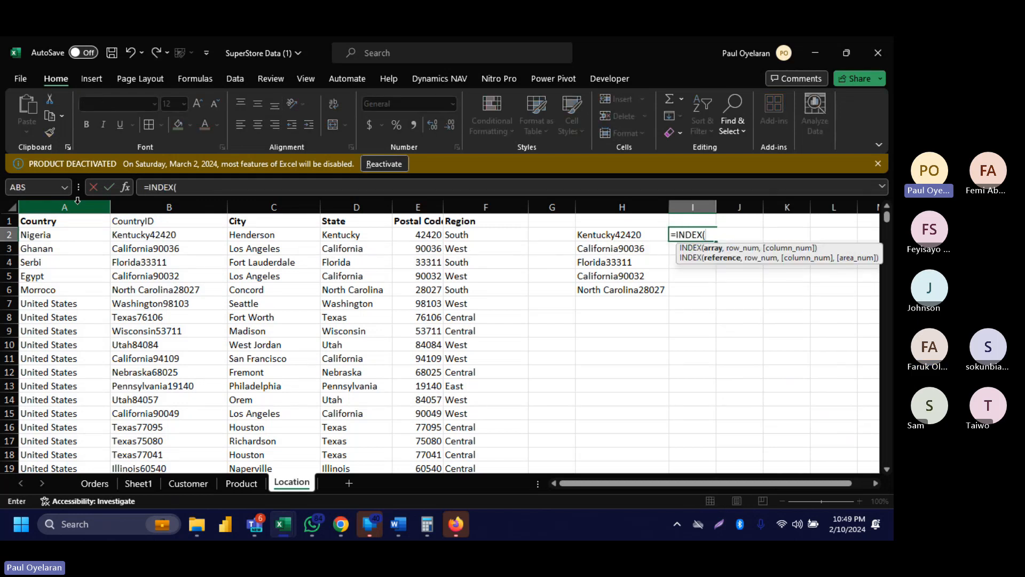
pyautogui.click(71, 203)
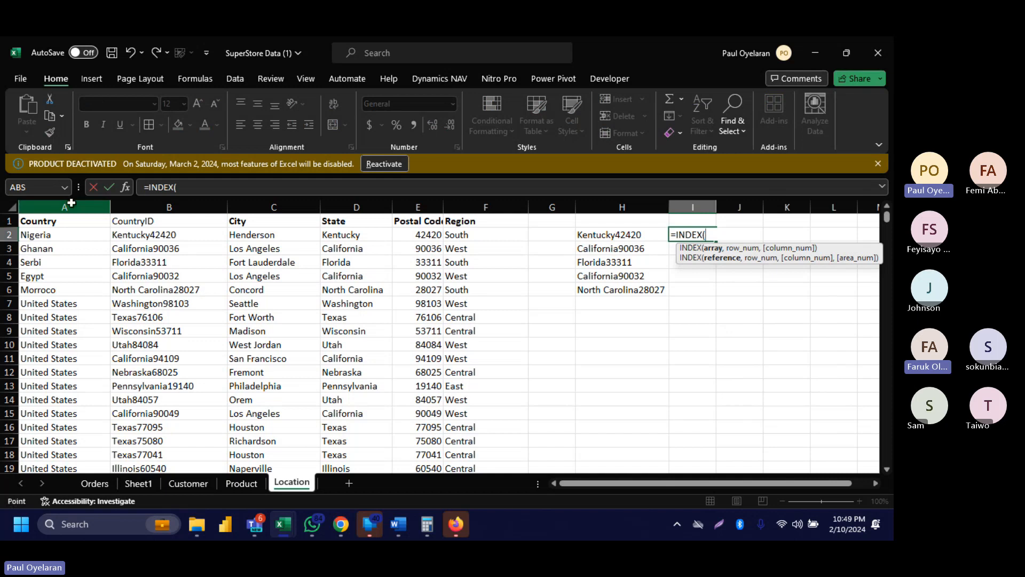
pyautogui.click(71, 203)
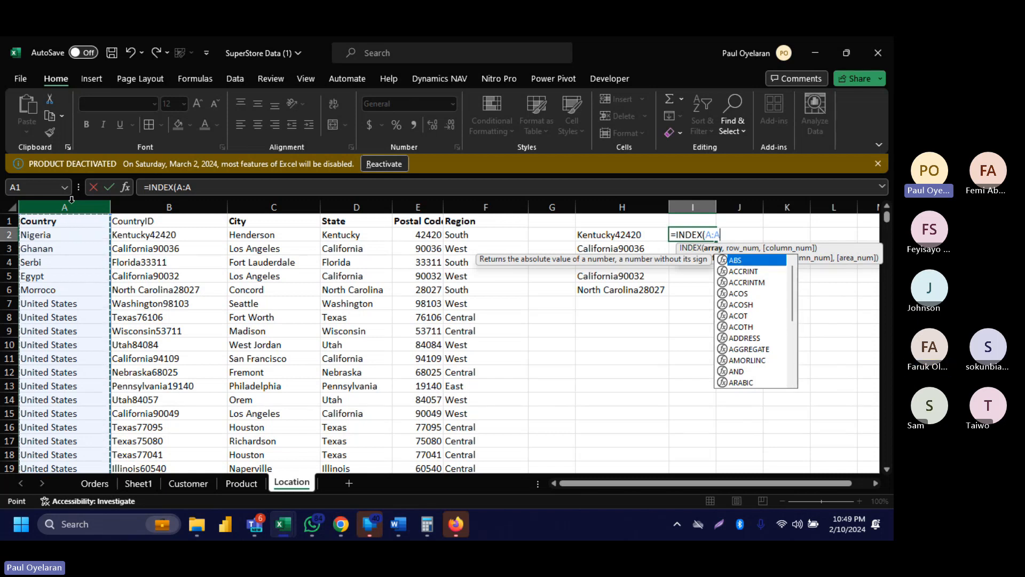
pyautogui.write(',')
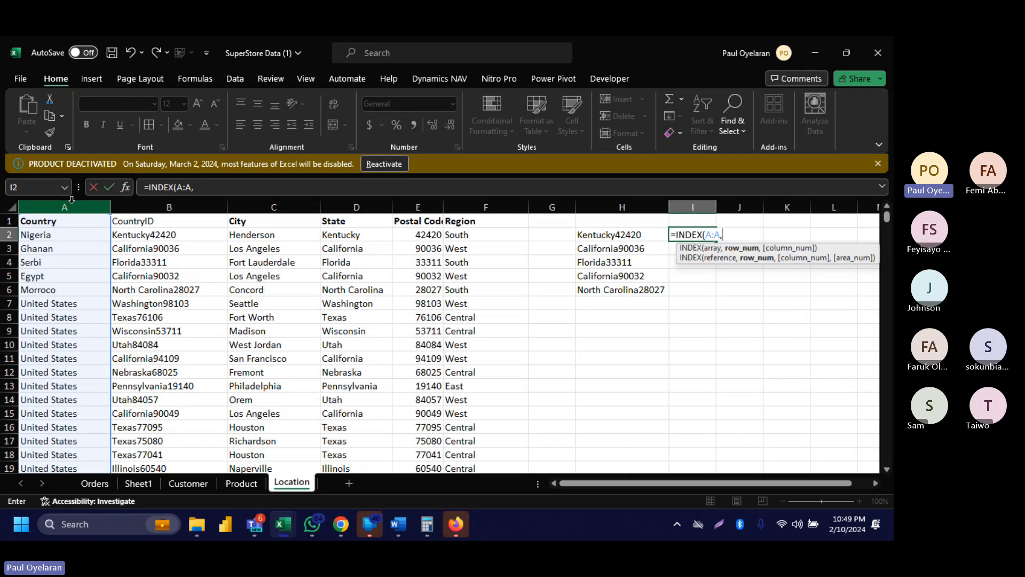
pyautogui.write('mat')
pyautogui.press('Tab')
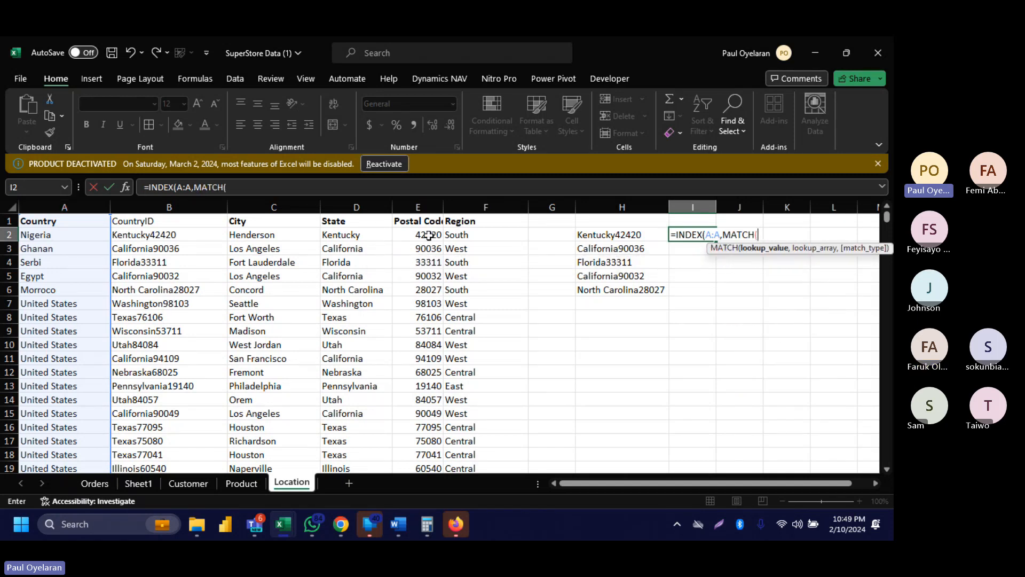
pyautogui.click(632, 233)
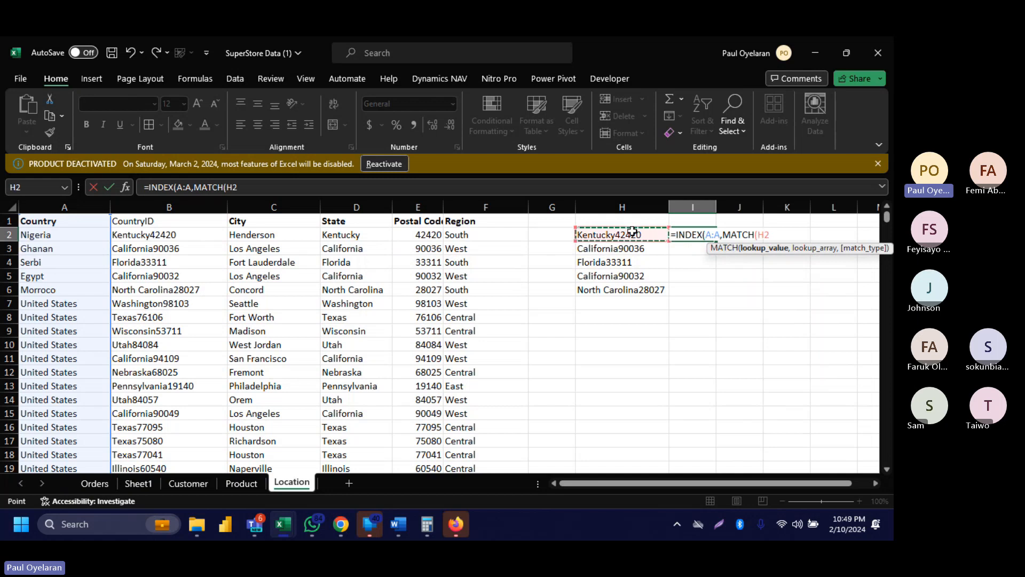
pyautogui.write(',')
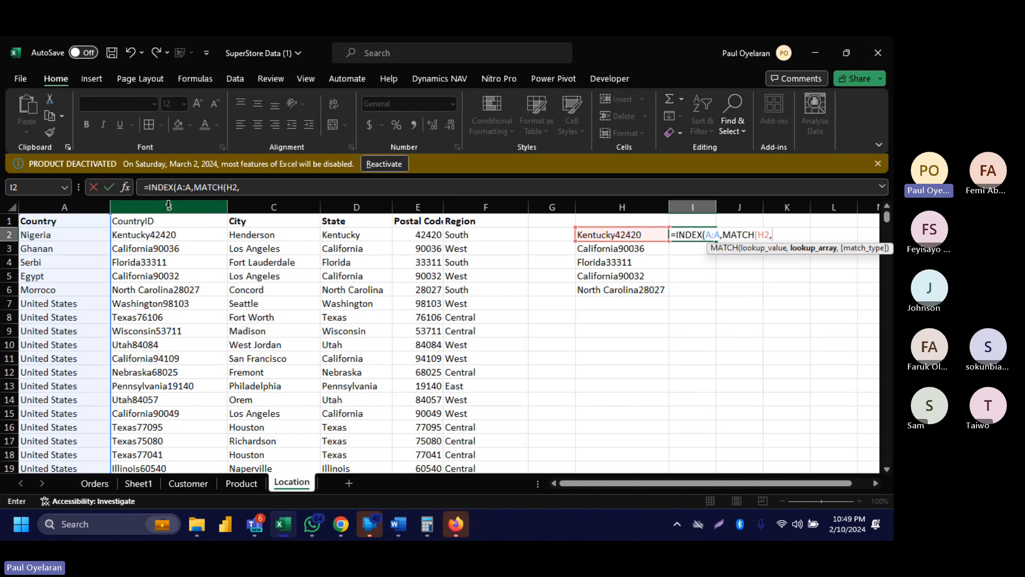
pyautogui.click(169, 205)
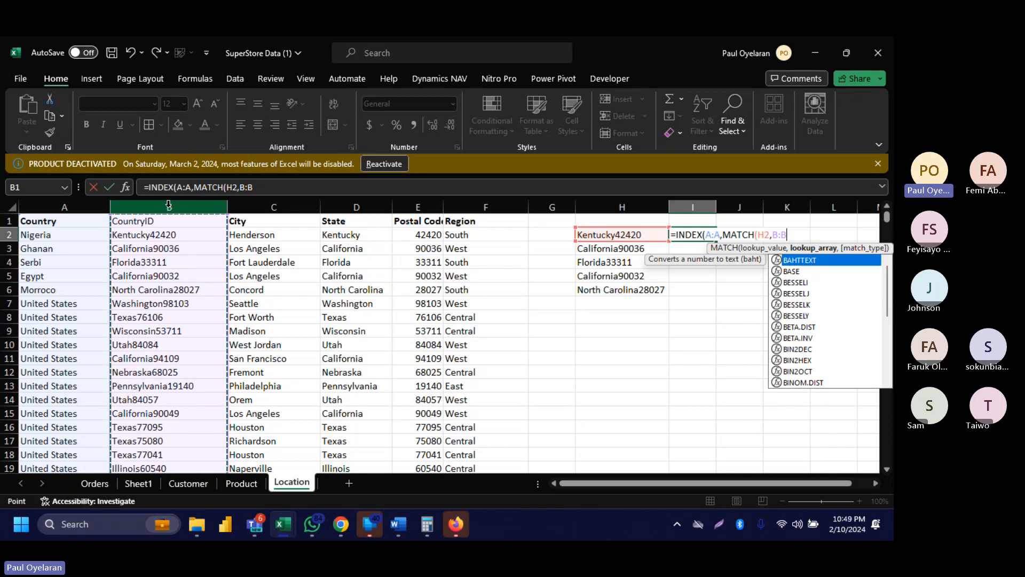
pyautogui.write(',0)')
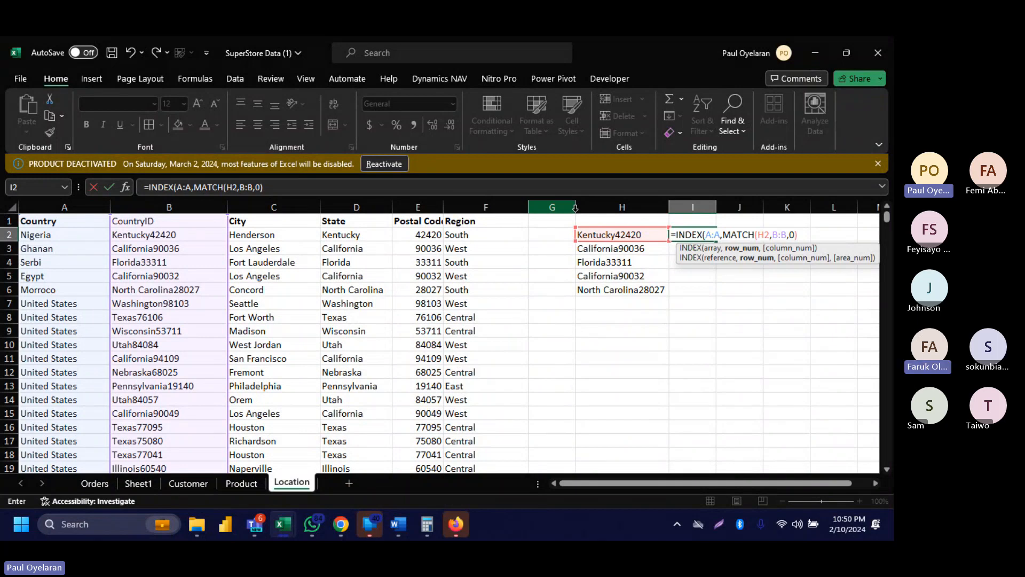
# Commit I2's formula, accepting Excel's suggested correction, so it returns Nigeria.
pyautogui.press('Return')
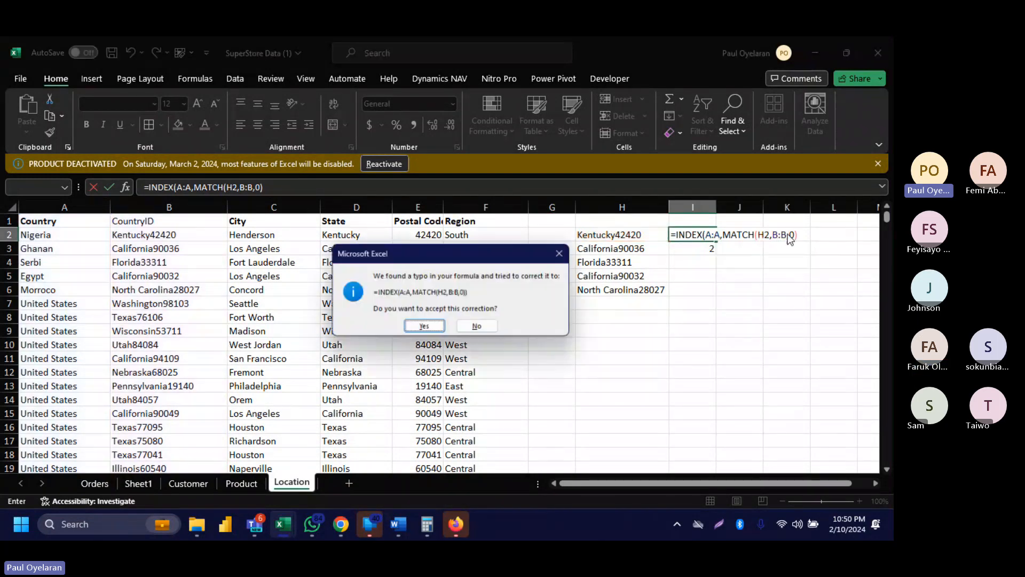
pyautogui.press('Return')
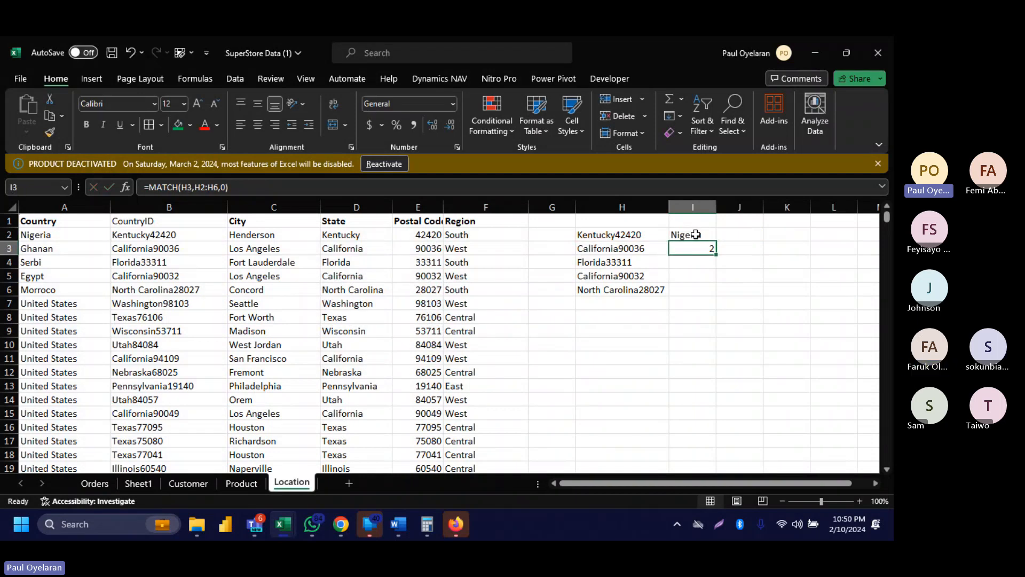
pyautogui.click(682, 235)
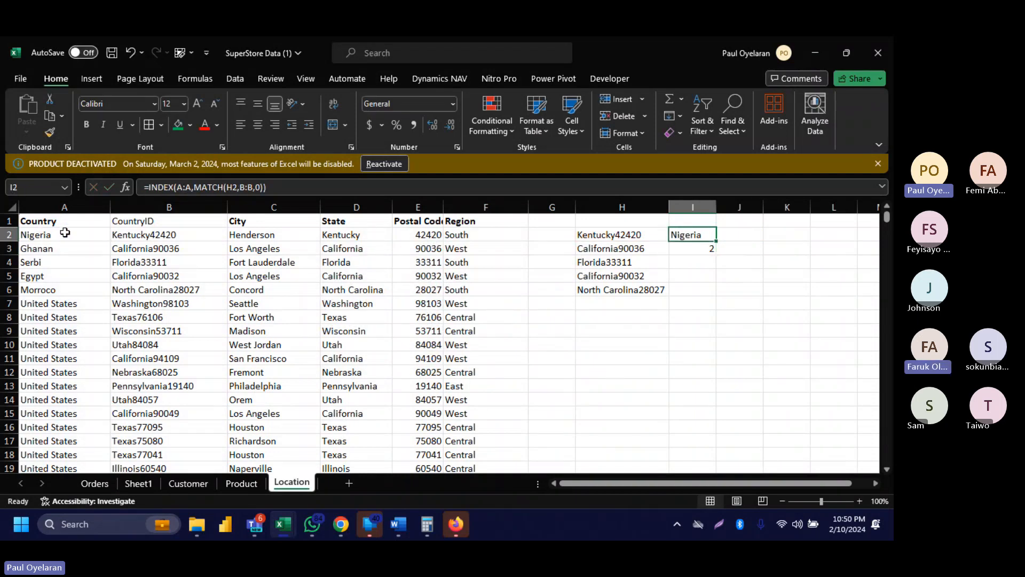
pyautogui.click(705, 249)
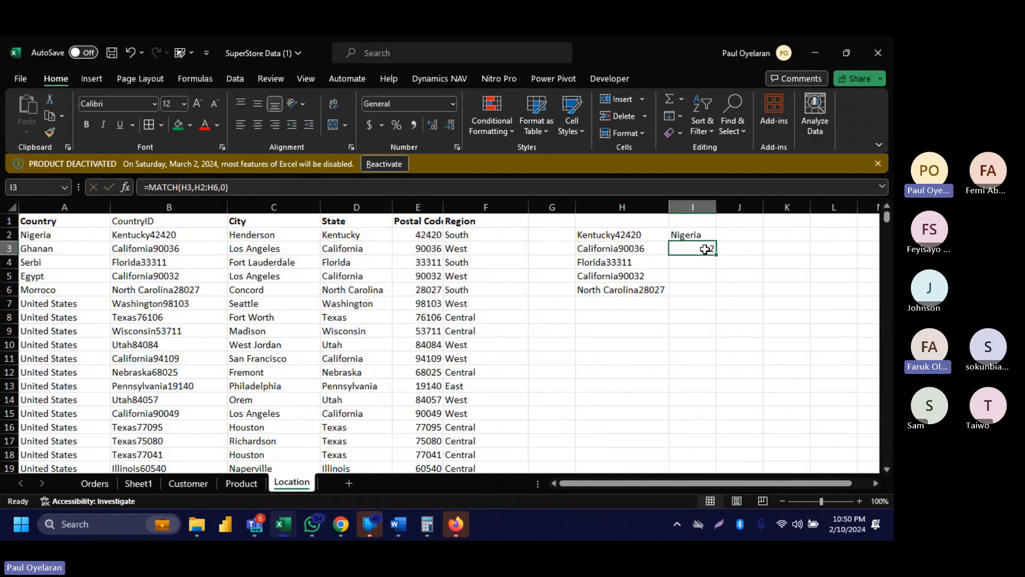
pyautogui.click(736, 236)
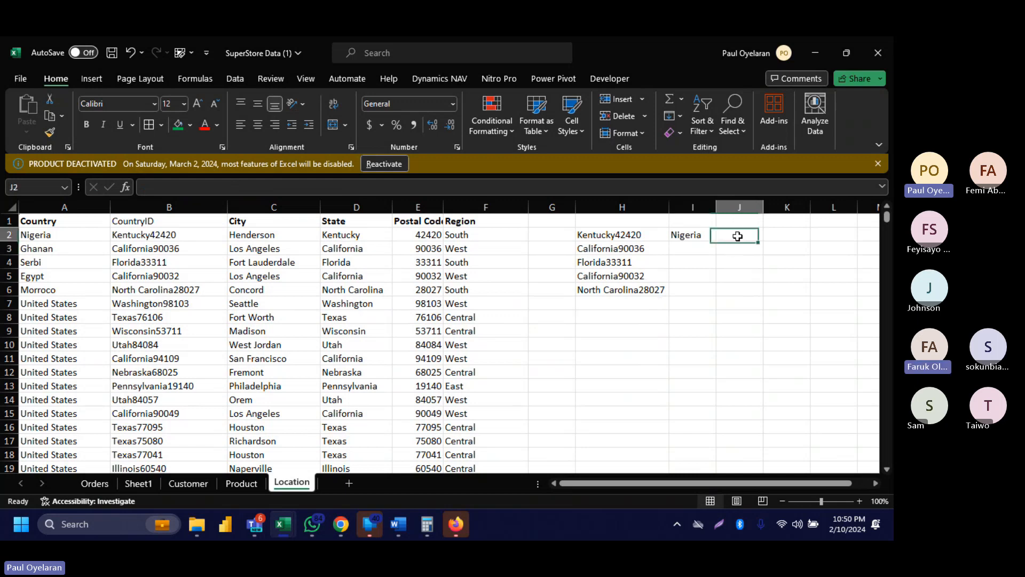
# Enter =MATCH(H2,B:B,0) in J2, returning 2.
pyautogui.write('m')
pyautogui.press('BackSpace')
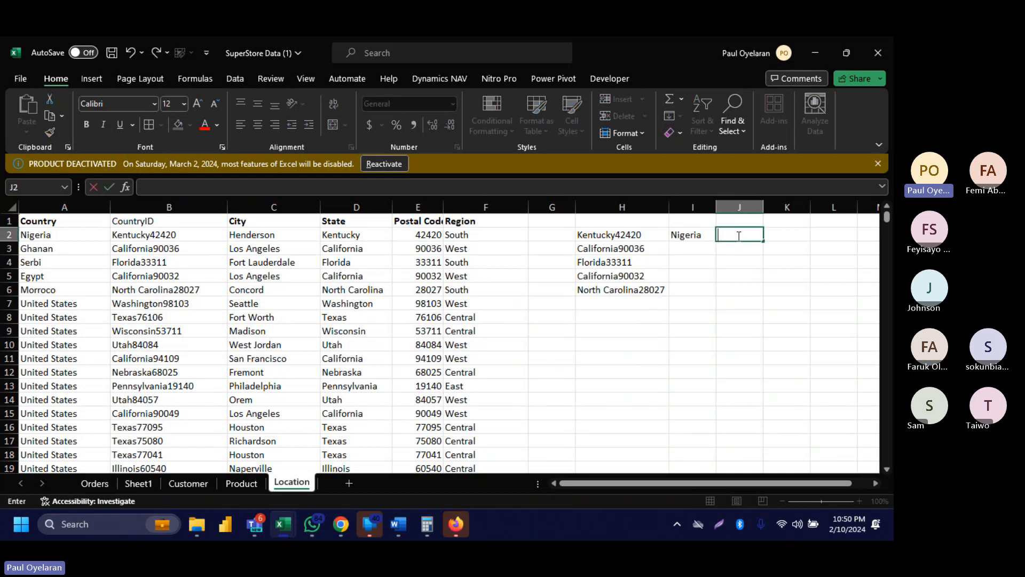
pyautogui.write('=mat')
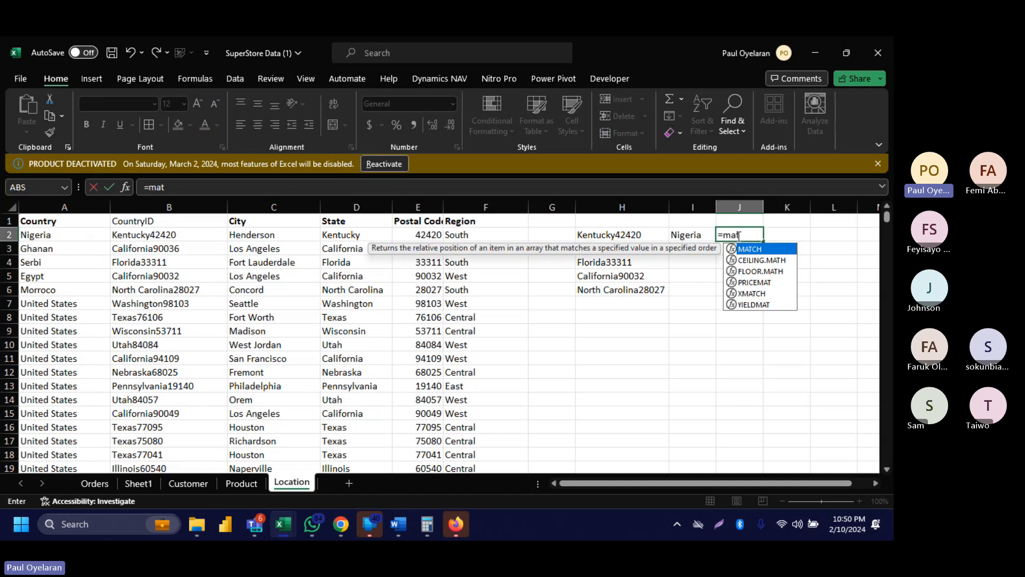
pyautogui.press('Tab')
pyautogui.click(634, 233)
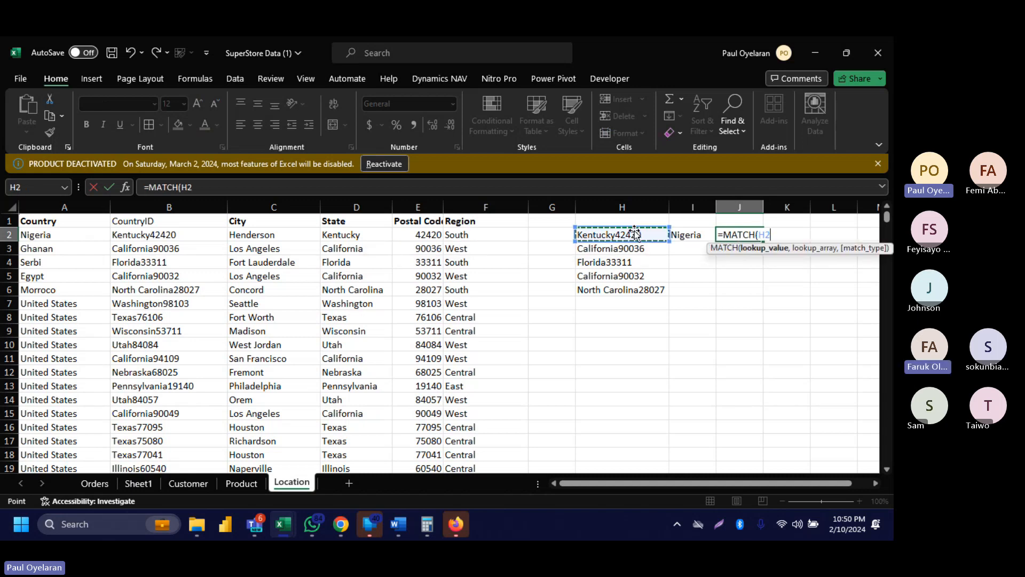
pyautogui.write(',')
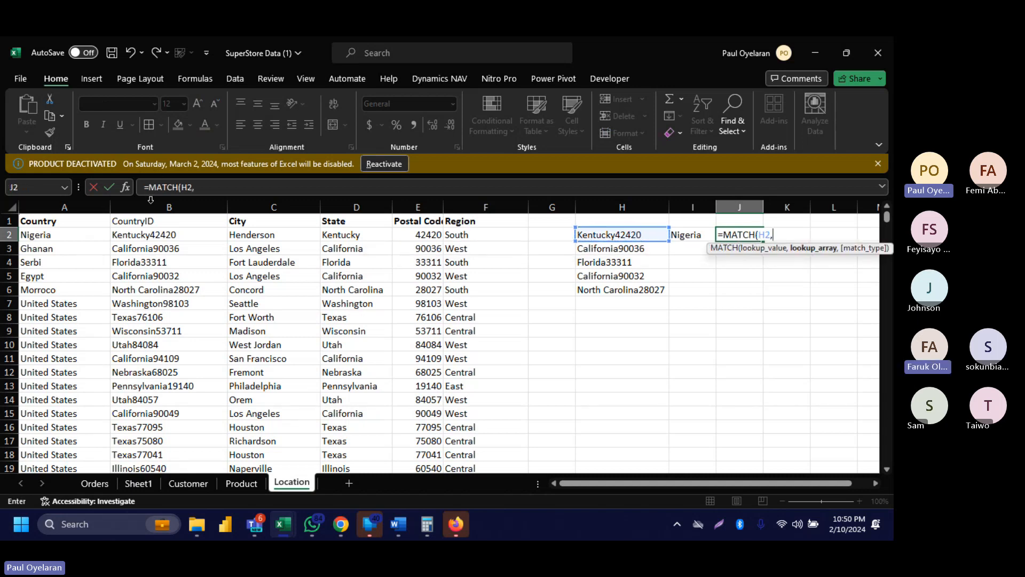
pyautogui.click(149, 207)
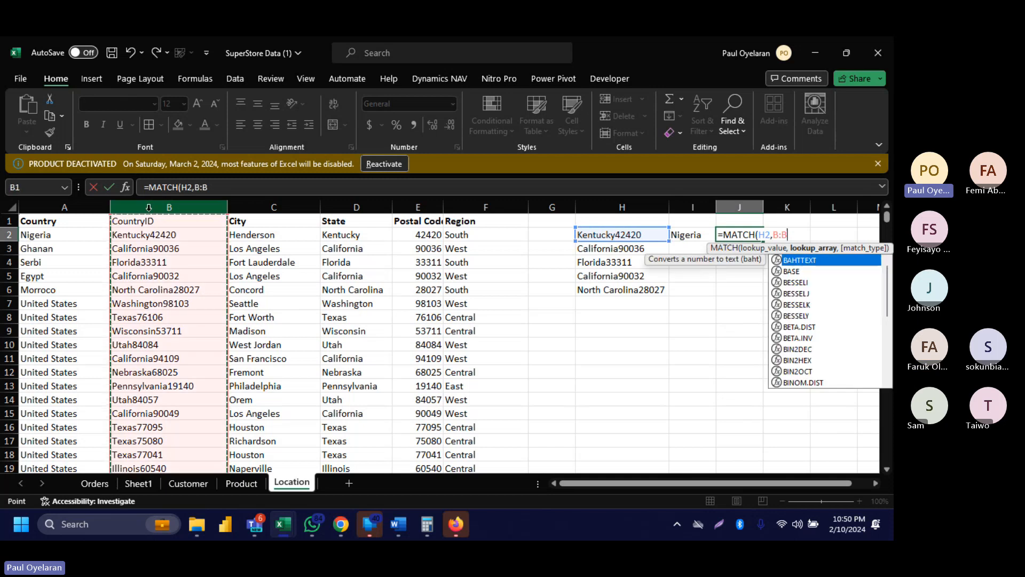
pyautogui.write(',0')
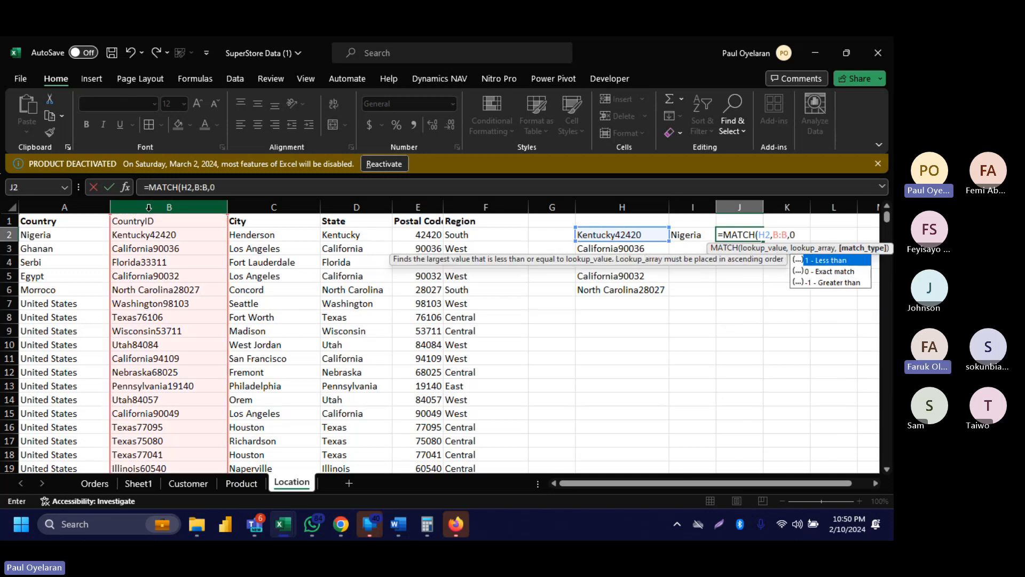
pyautogui.press('Return')
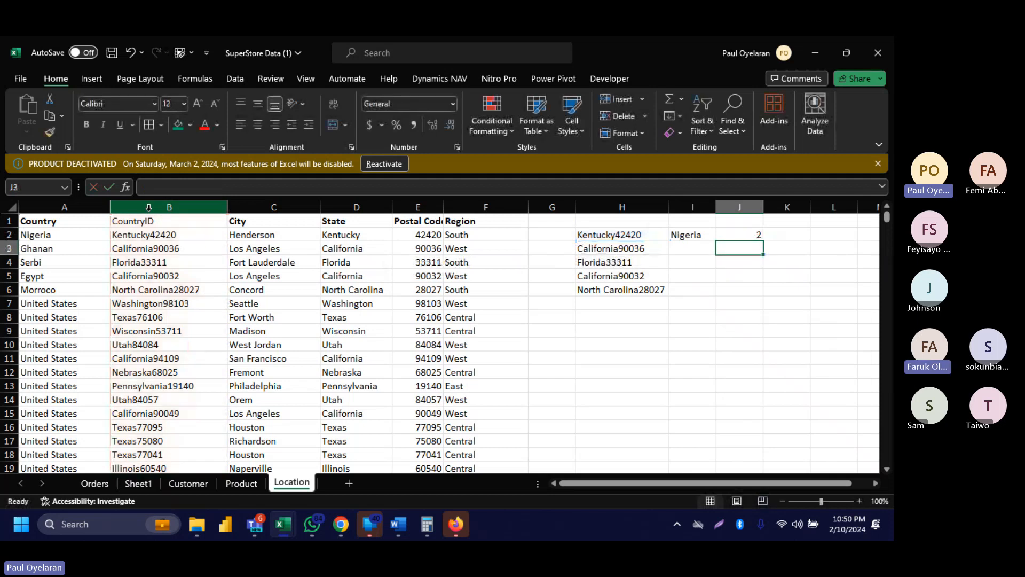
# Review J2's result and the ranges used by I2's INDEX/MATCH formula without changing it.
pyautogui.click(757, 234)
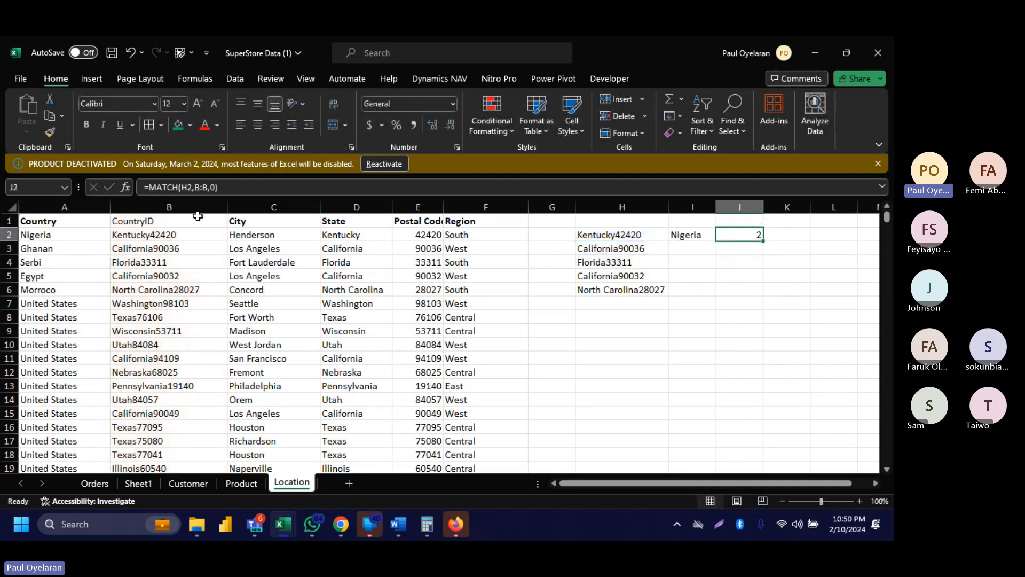
pyautogui.click(182, 222)
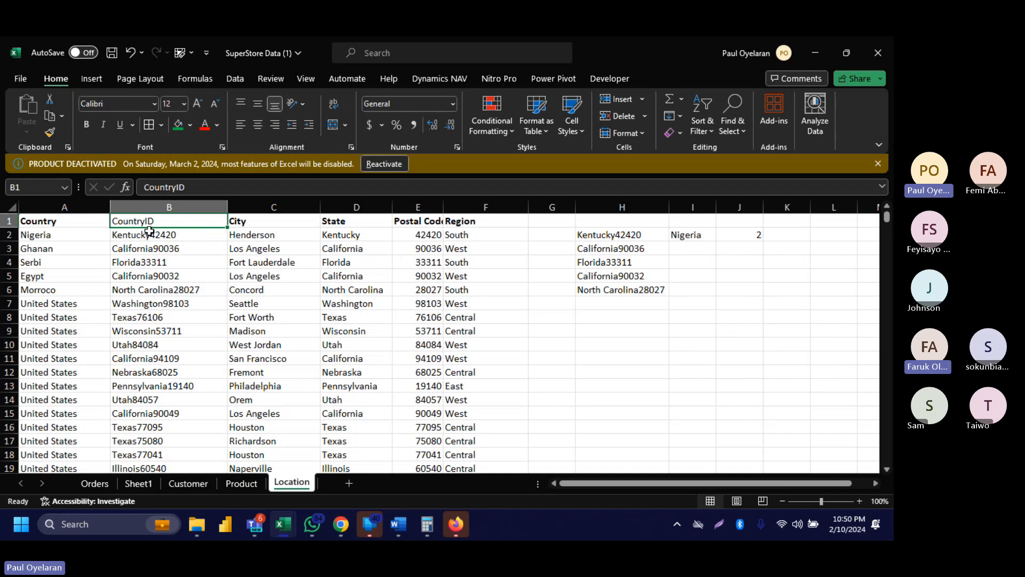
pyautogui.click(40, 231)
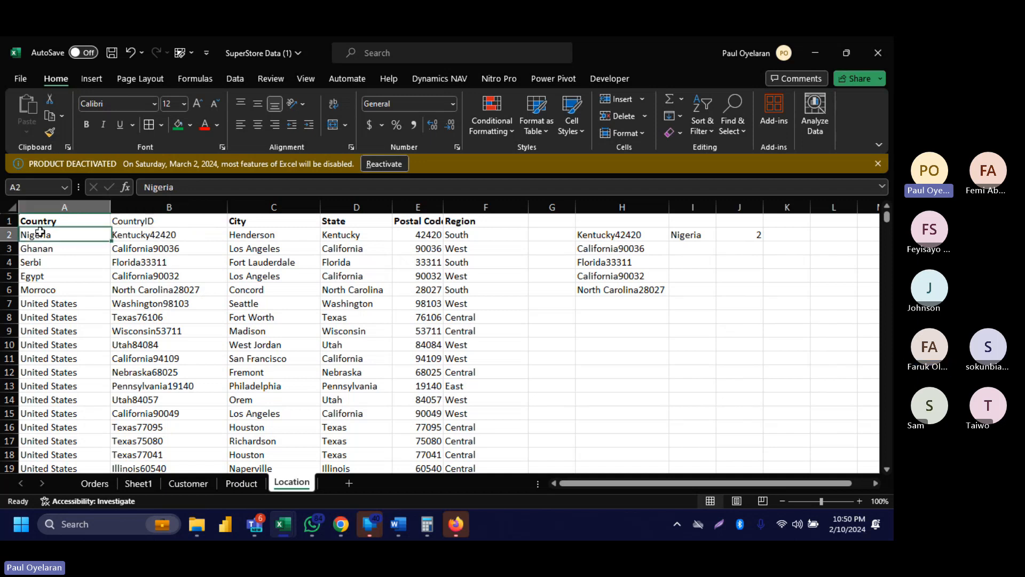
pyautogui.click(704, 231)
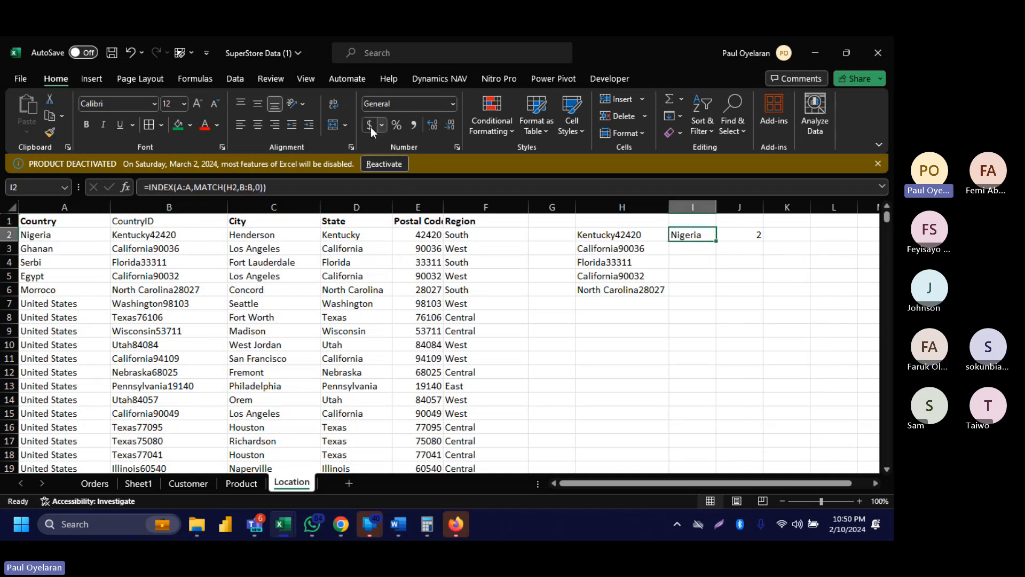
pyautogui.click(301, 188)
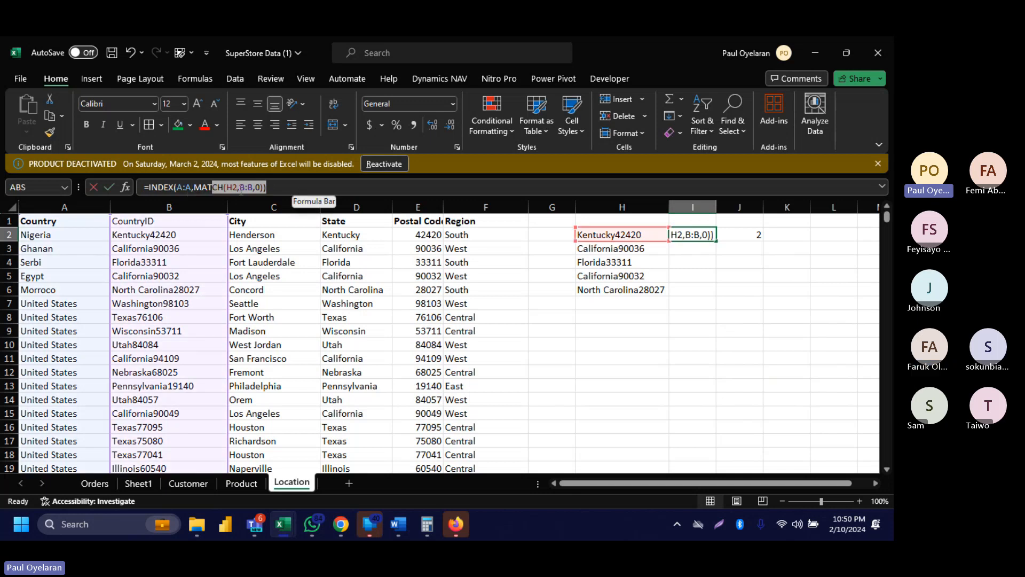
pyautogui.press('Escape')
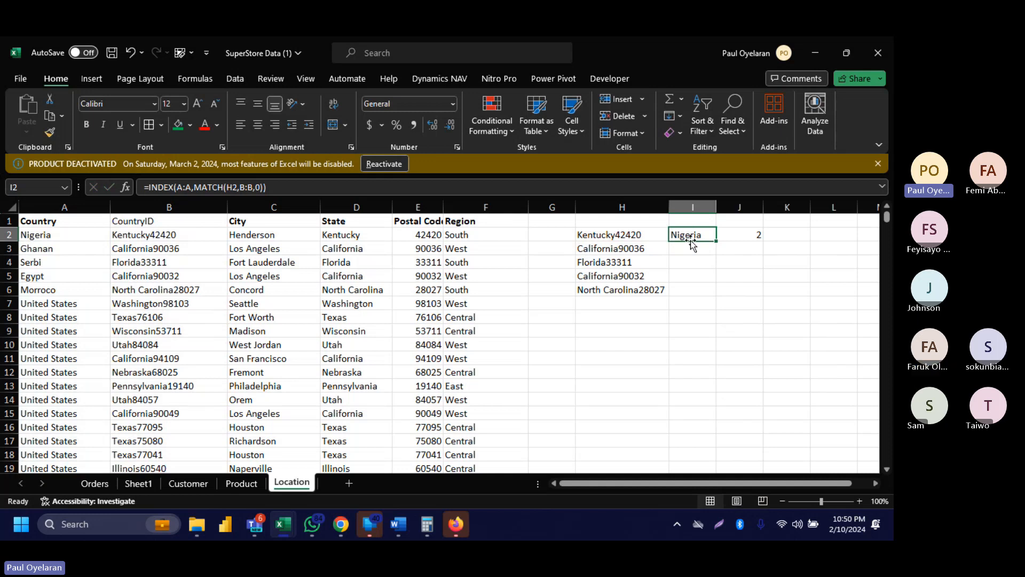
# Enter =INDEX(A2:A5,2) in H8, returning Ghanan, and trace it to A3.
pyautogui.click(619, 318)
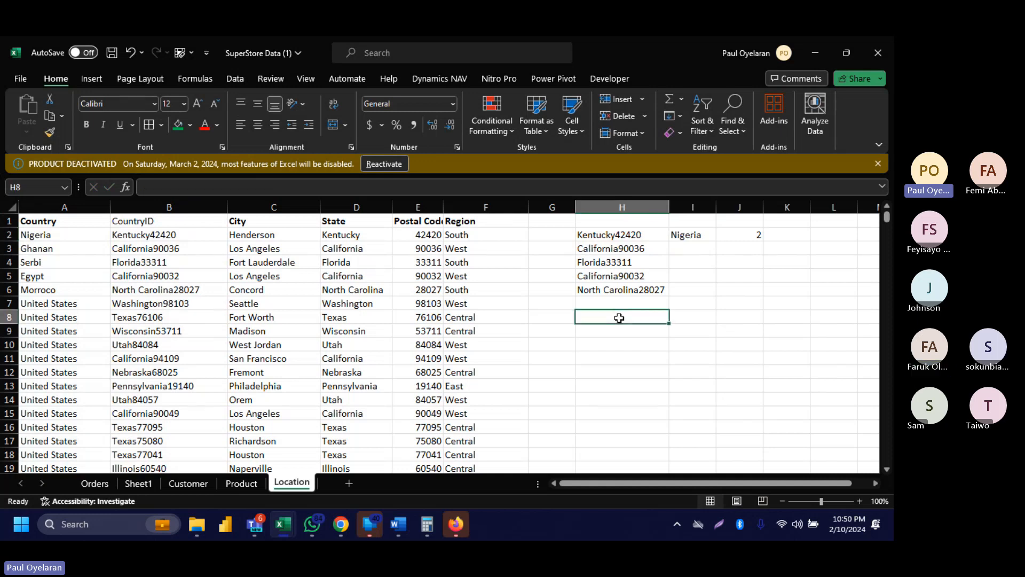
pyautogui.write('=INDEX(')
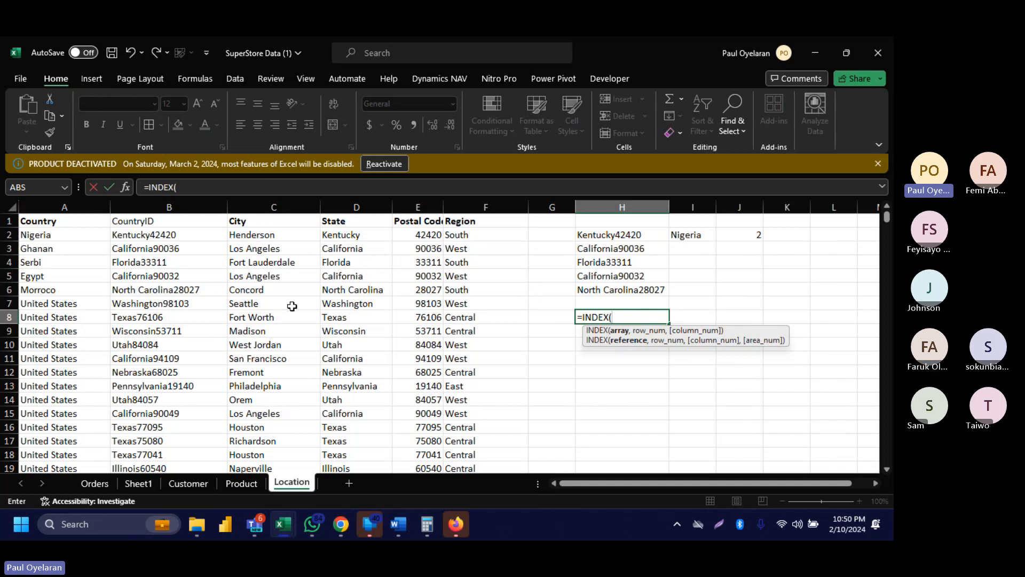
pyautogui.moveTo(63, 235); pyautogui.dragTo(68, 286)
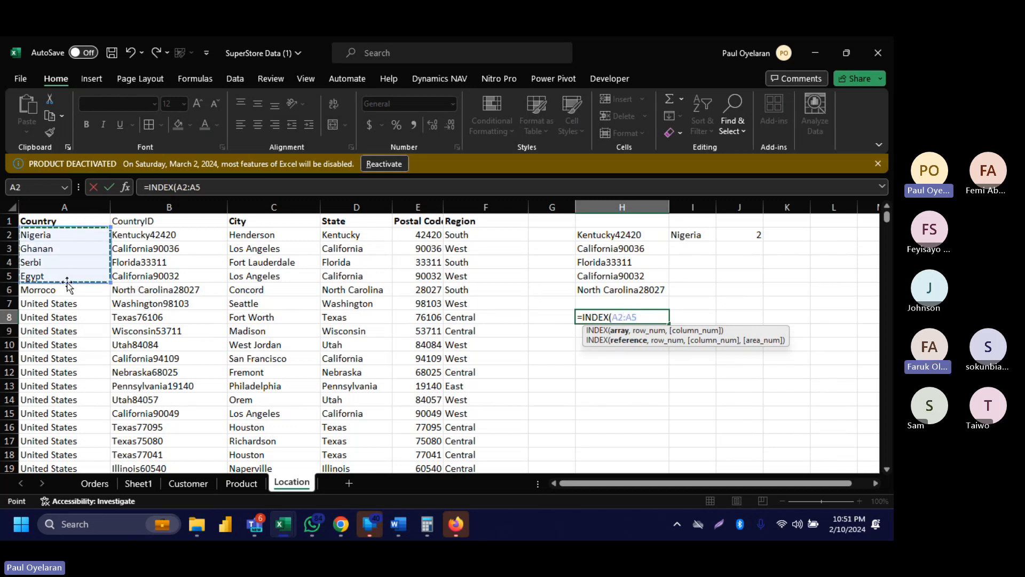
pyautogui.write(',')
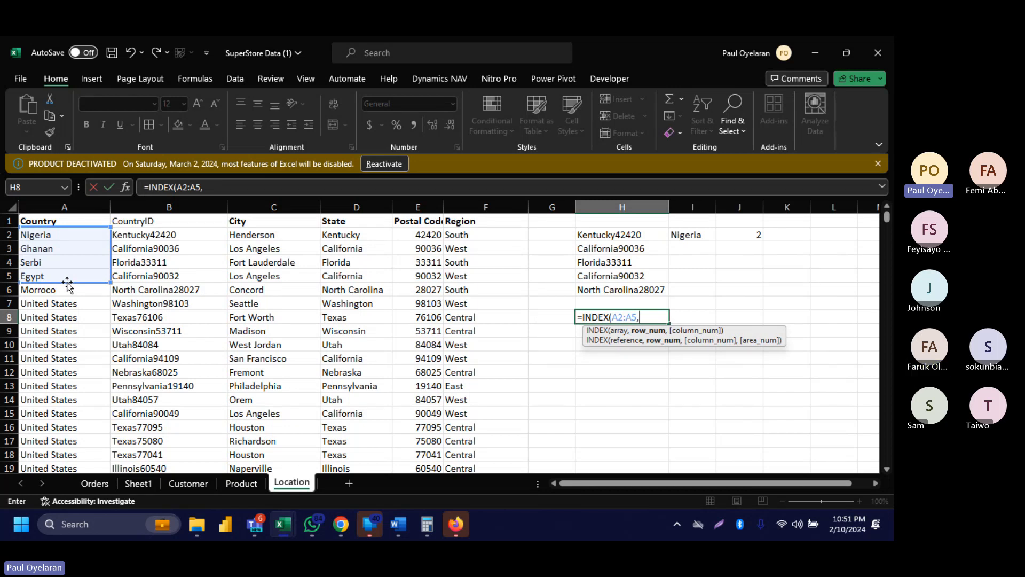
pyautogui.write('2')
pyautogui.press('Return')
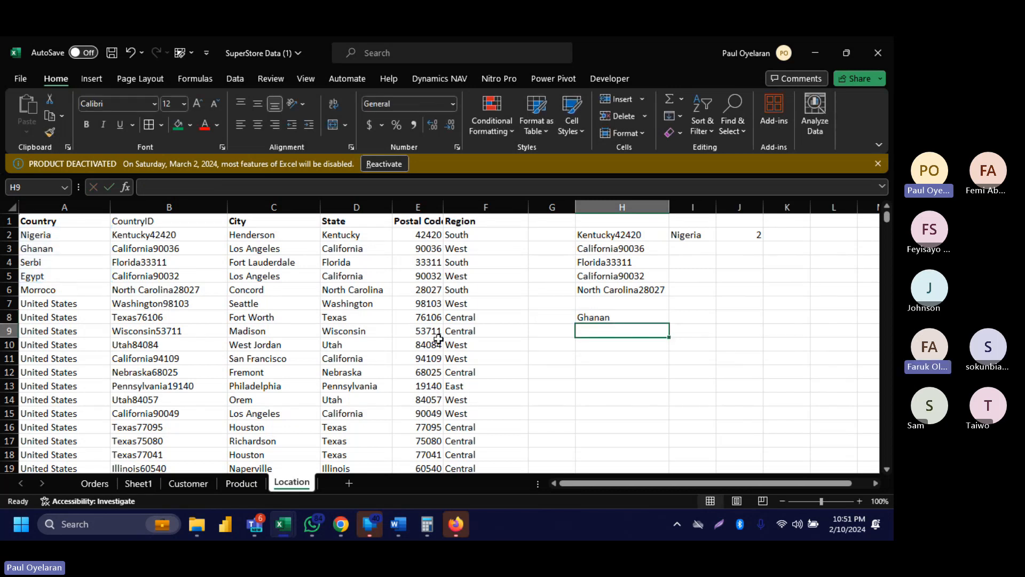
pyautogui.moveTo(589, 317); pyautogui.dragTo(56, 245)
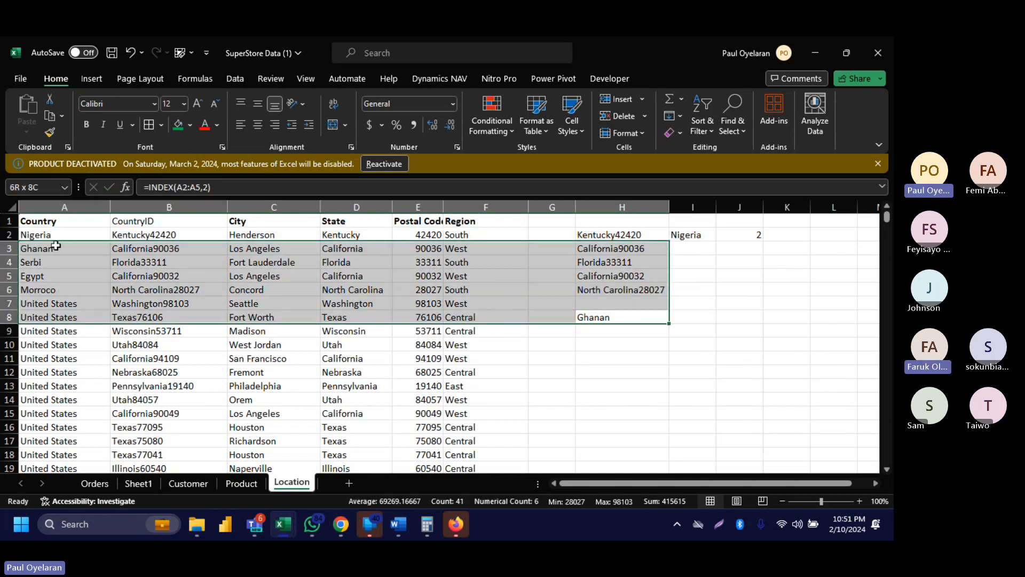
pyautogui.click(56, 245)
pyautogui.click(731, 235)
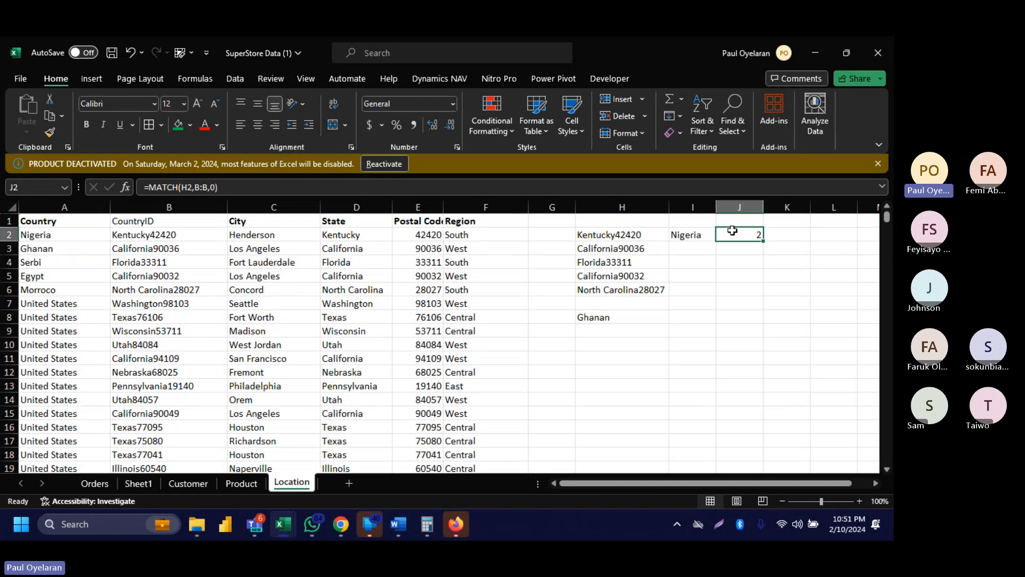
pyautogui.click(704, 238)
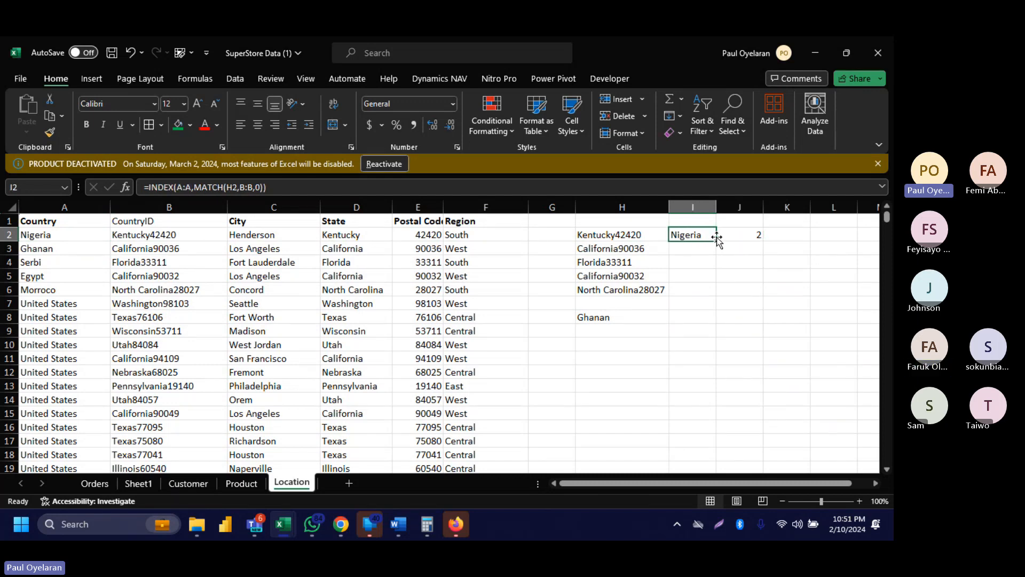
pyautogui.moveTo(715, 240); pyautogui.dragTo(718, 284)
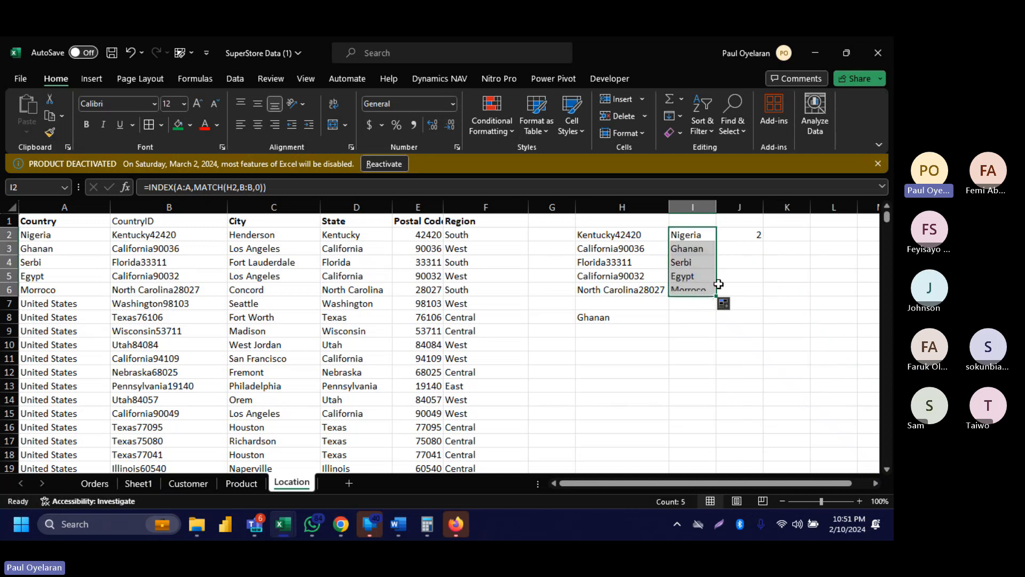
pyautogui.click(751, 234)
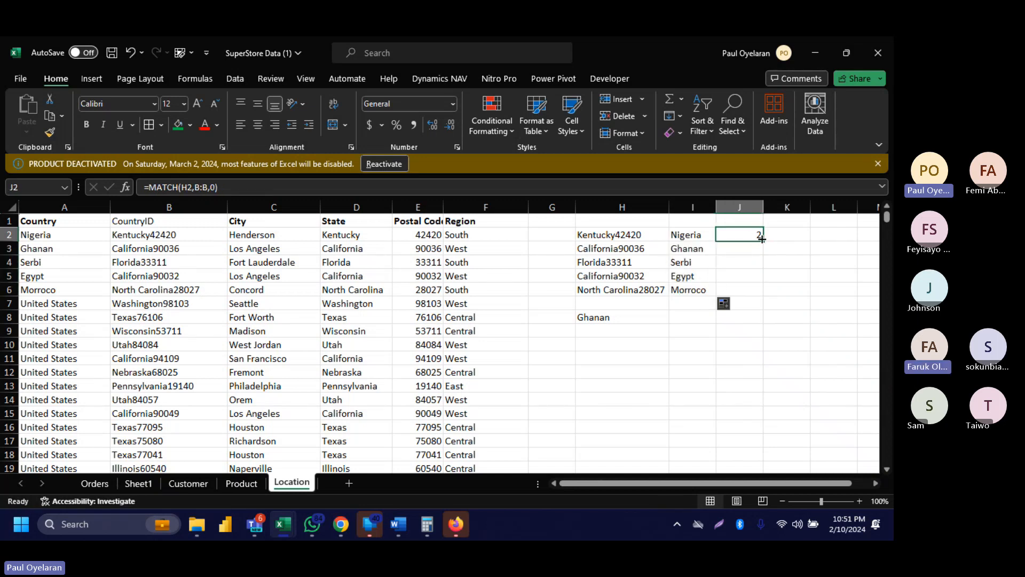
pyautogui.moveTo(762, 240); pyautogui.dragTo(758, 292)
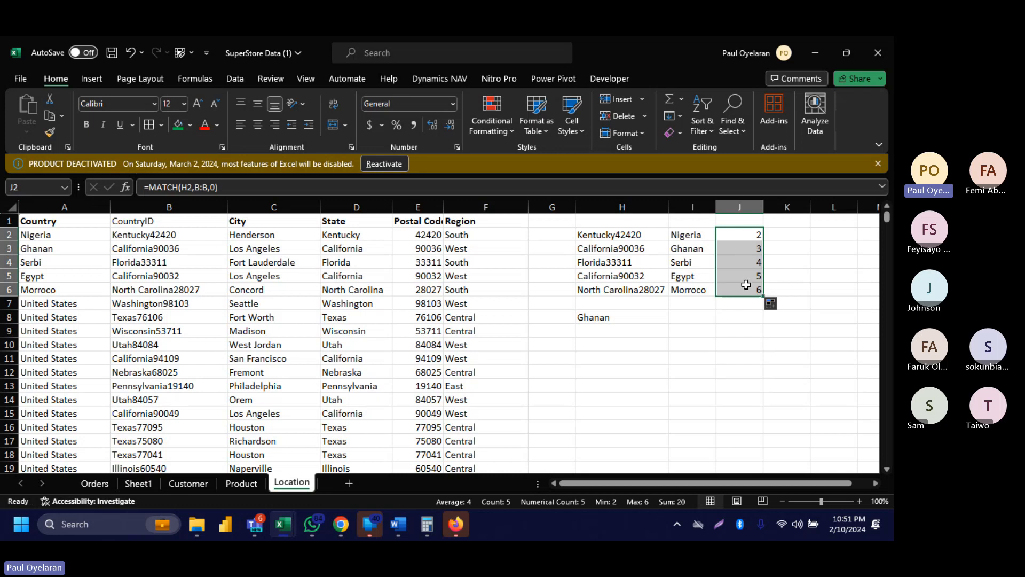
pyautogui.click(748, 288)
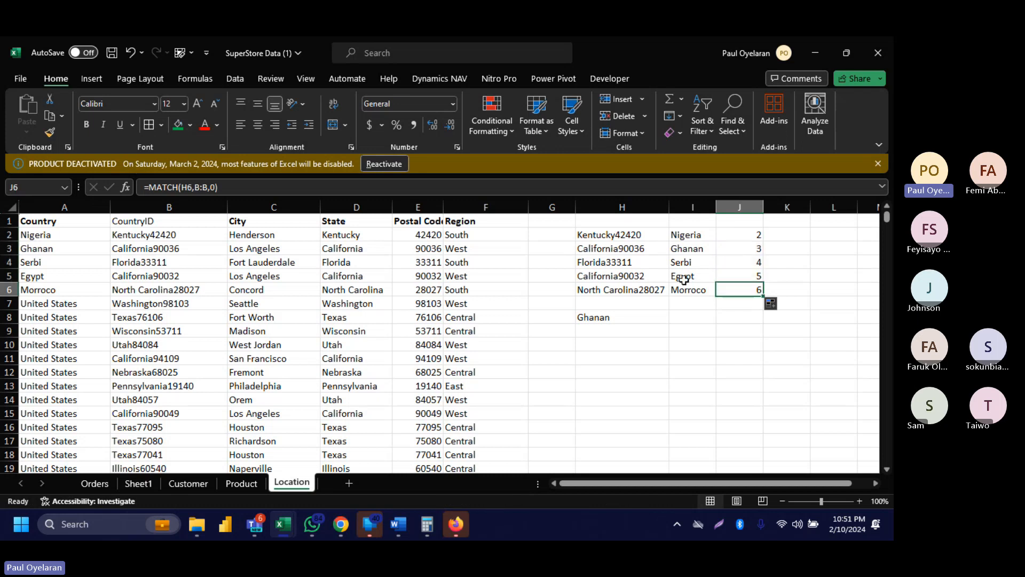
pyautogui.click(5, 220)
pyautogui.click(7, 234)
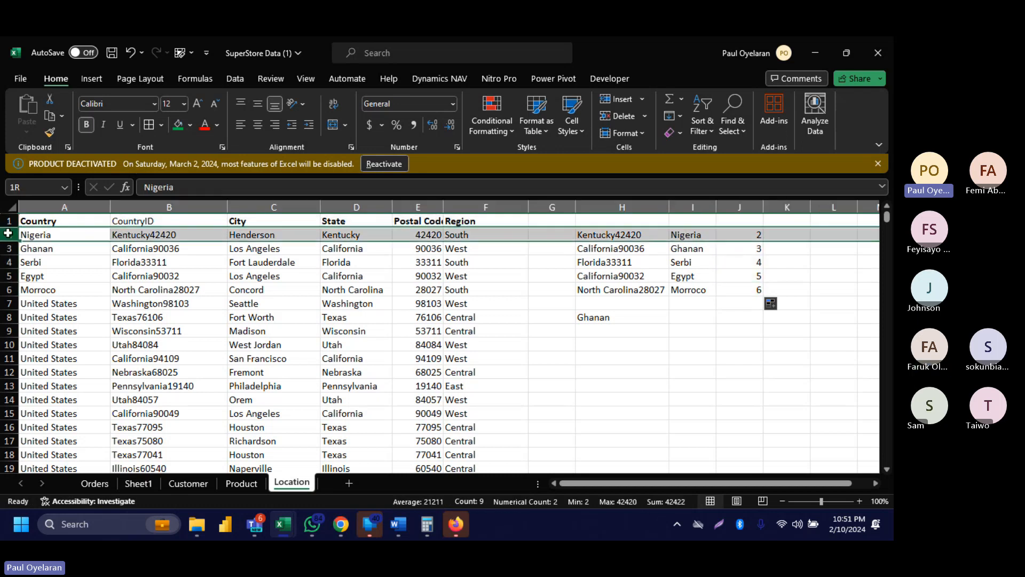
pyautogui.click(7, 248)
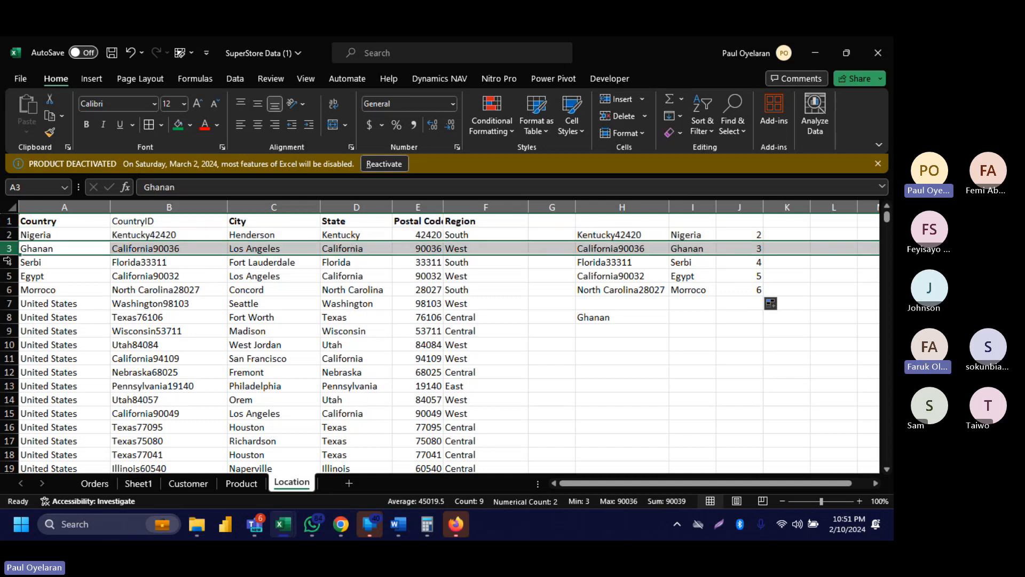
pyautogui.click(7, 262)
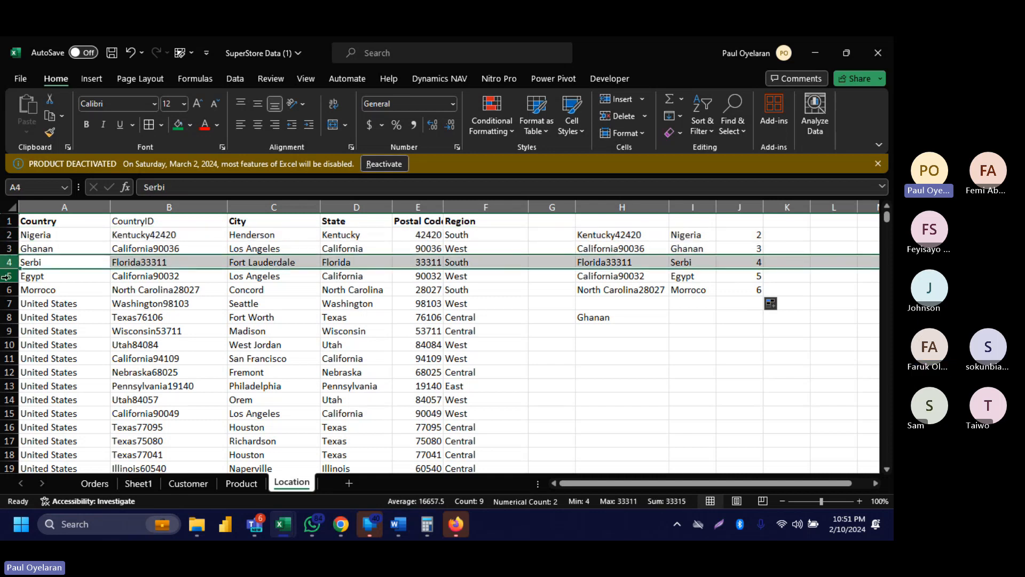
pyautogui.click(5, 276)
pyautogui.click(8, 290)
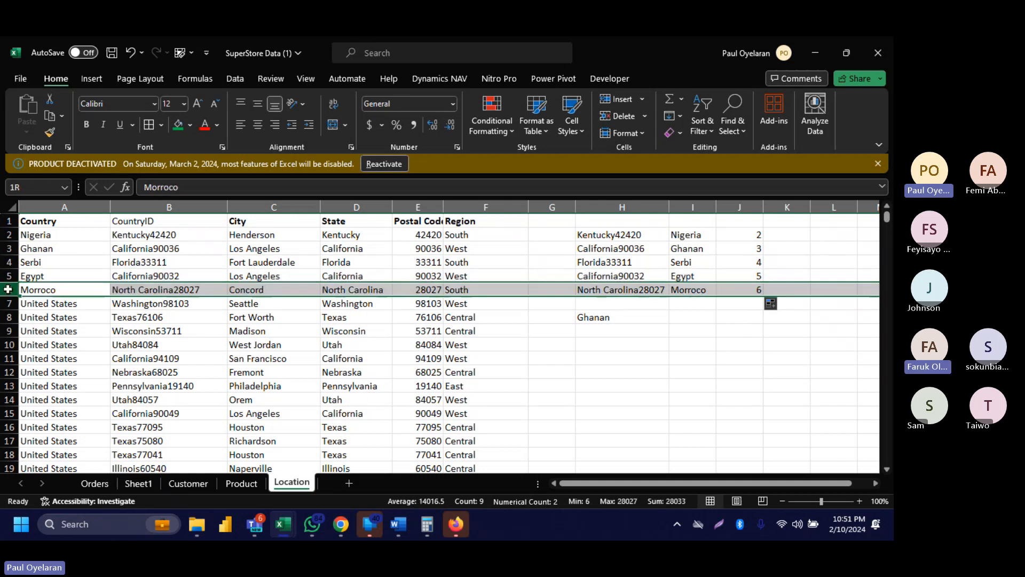
pyautogui.click(692, 291)
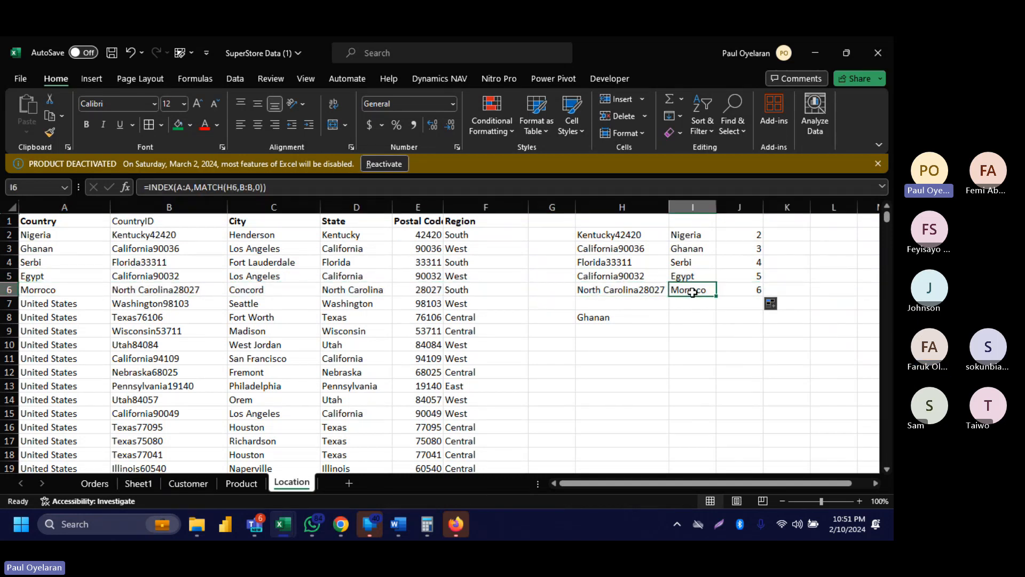
pyautogui.click(641, 314)
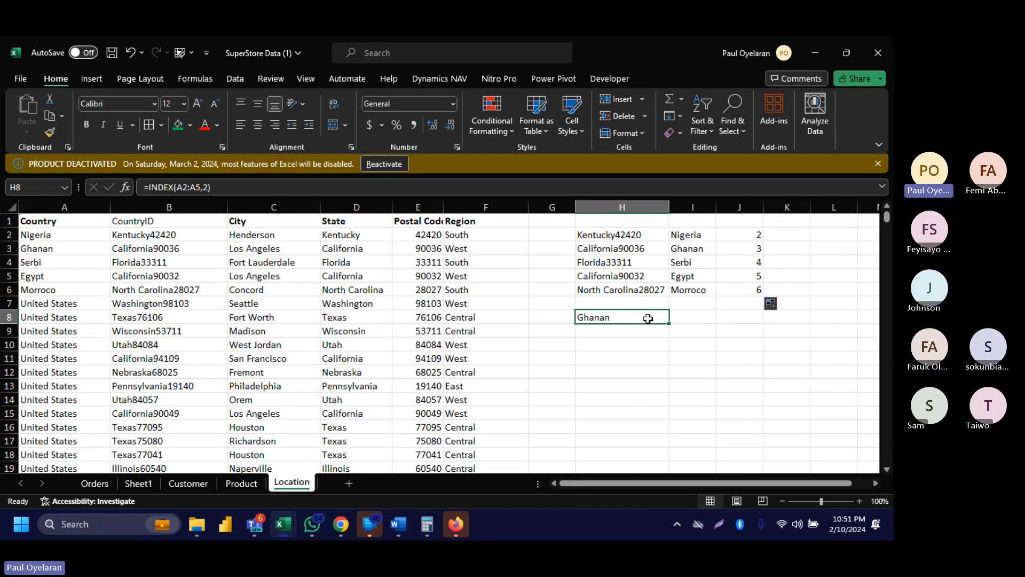
pyautogui.click(690, 232)
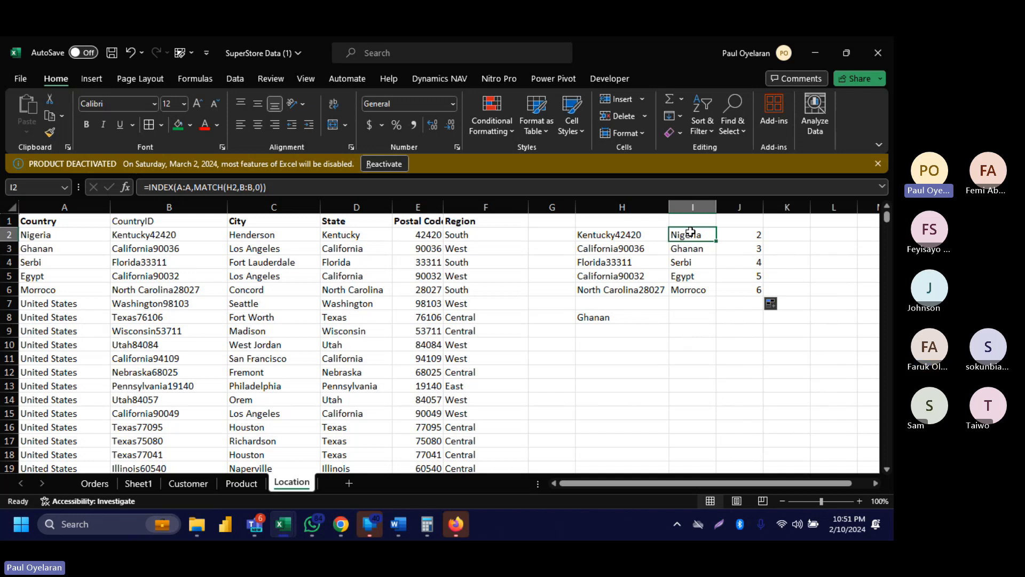
pyautogui.click(56, 208)
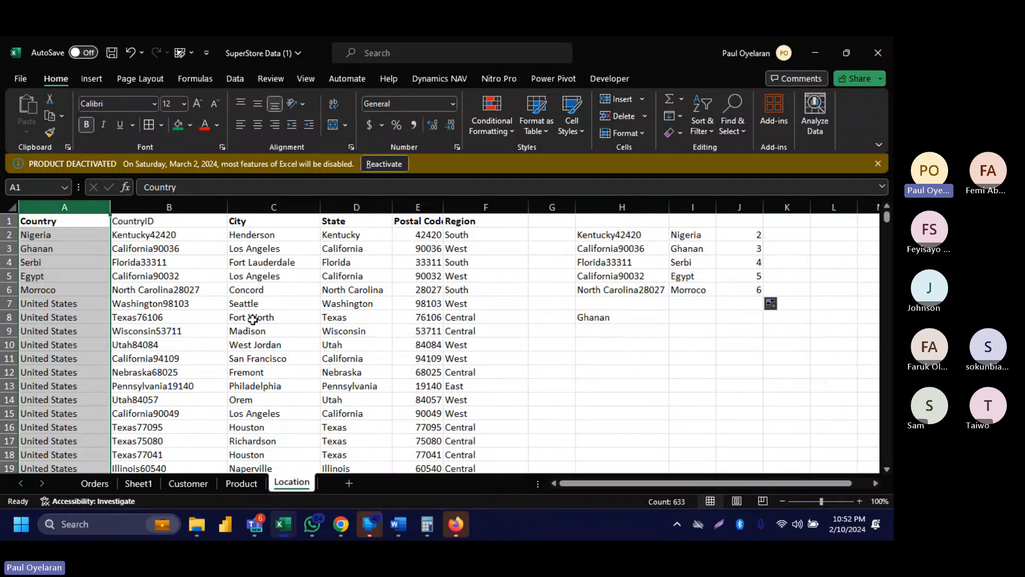
pyautogui.click(872, 368)
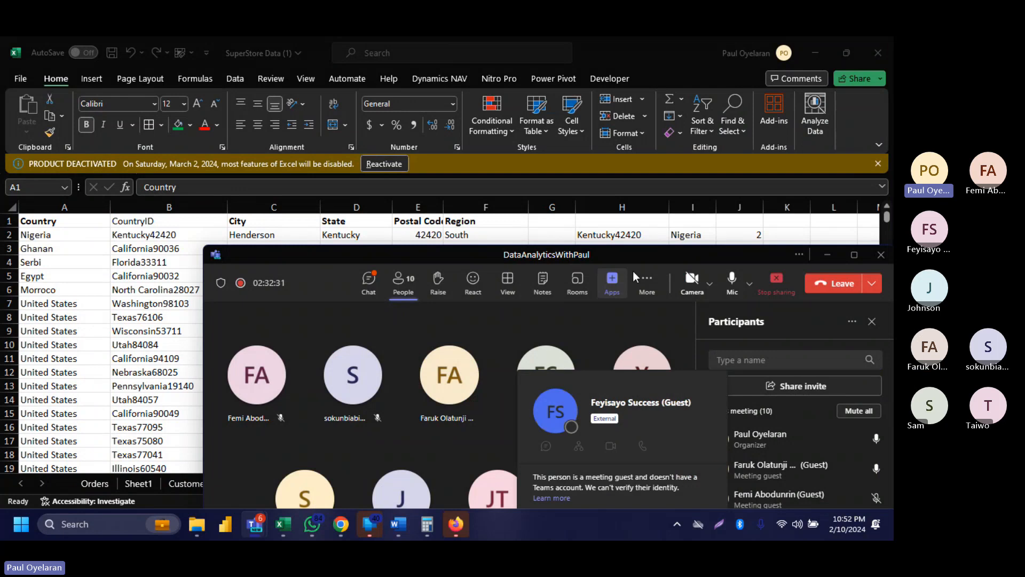
pyautogui.moveTo(659, 259); pyautogui.dragTo(529, 80)
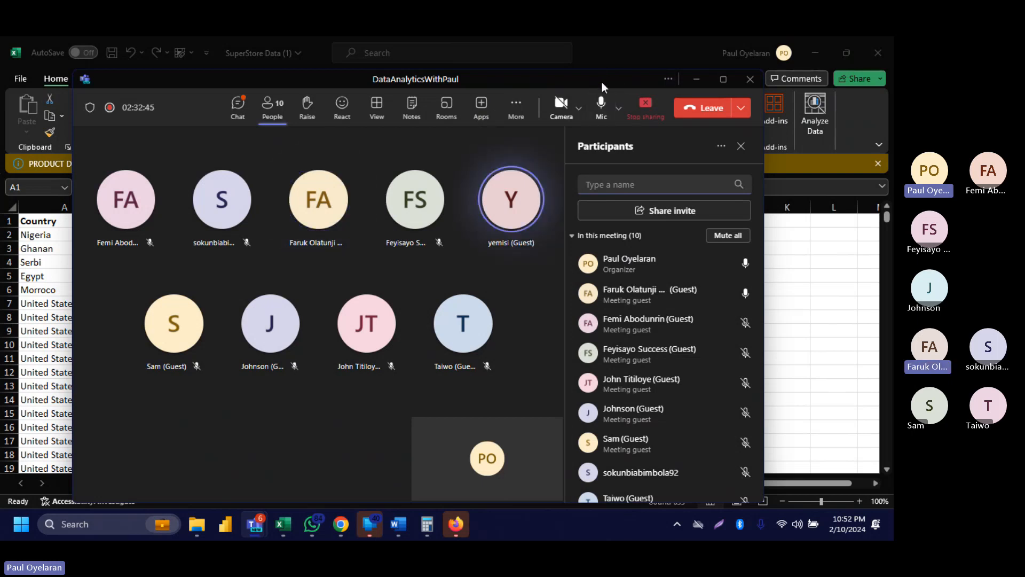
pyautogui.moveTo(601, 82); pyautogui.dragTo(679, 232)
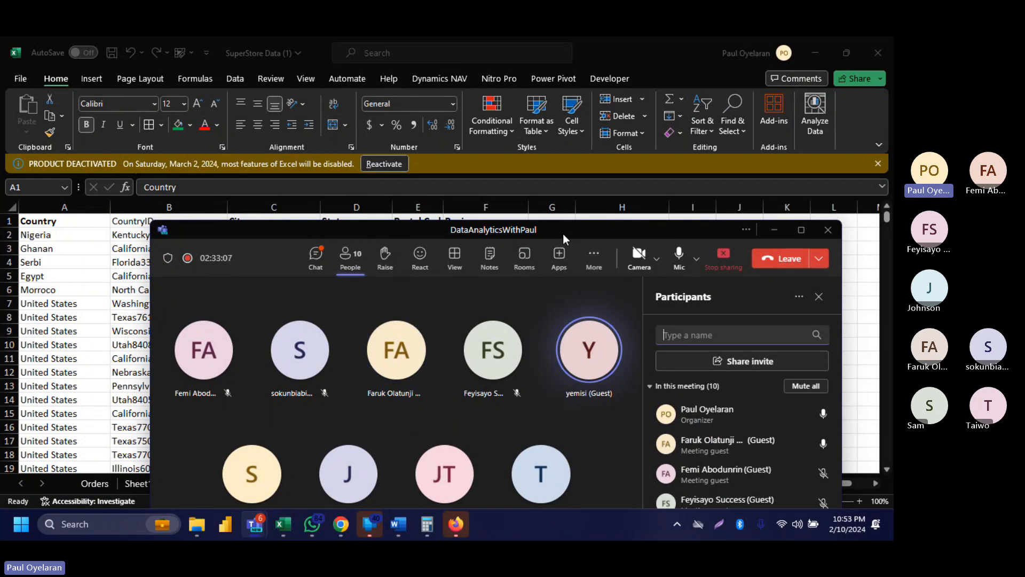
pyautogui.moveTo(563, 233); pyautogui.dragTo(610, 258)
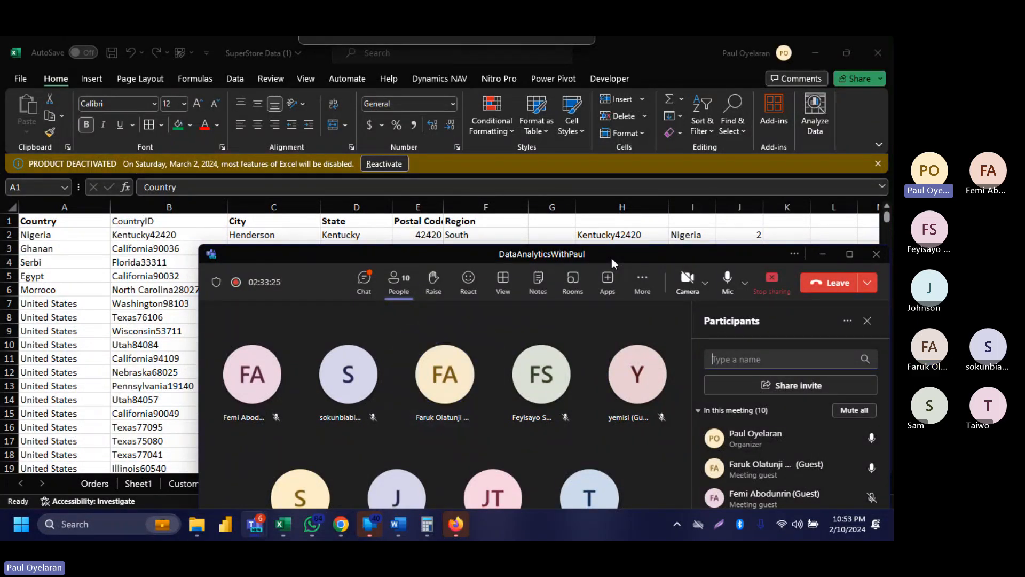
pyautogui.moveTo(611, 258); pyautogui.dragTo(550, 133)
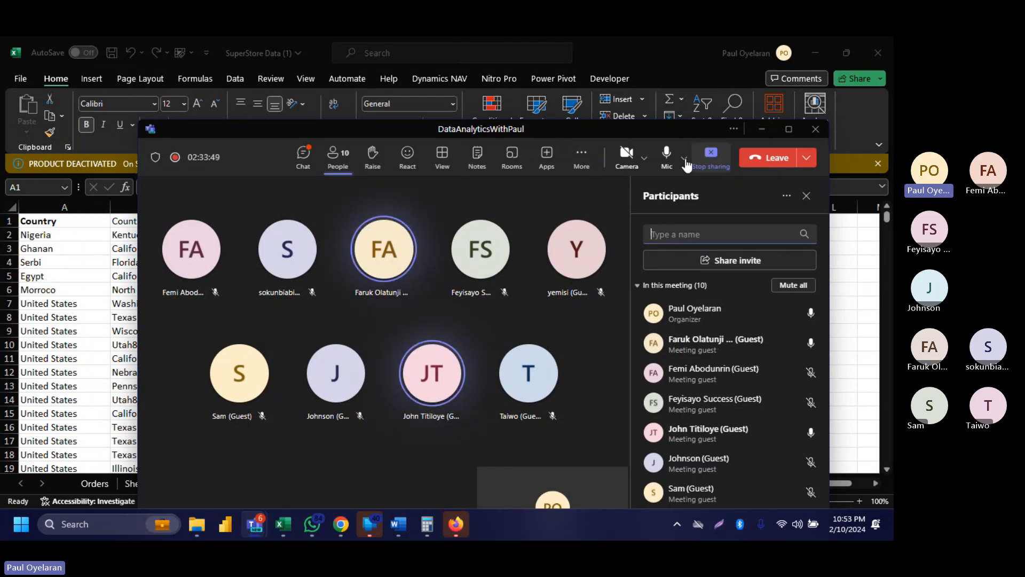
pyautogui.click(761, 129)
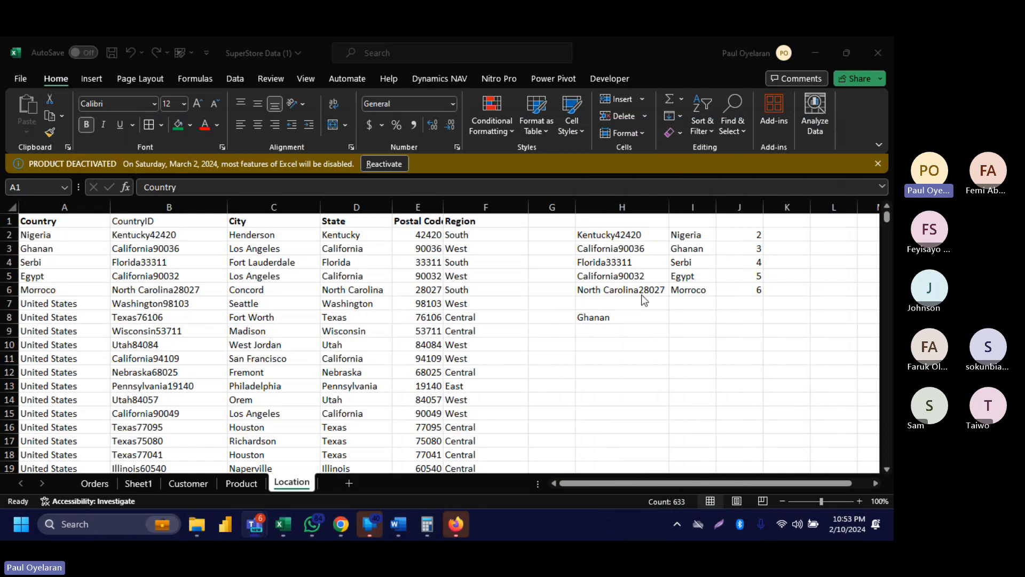
# Type the placeholder 'if' in H10 and highlight the postal codes in column E.
pyautogui.click(600, 341)
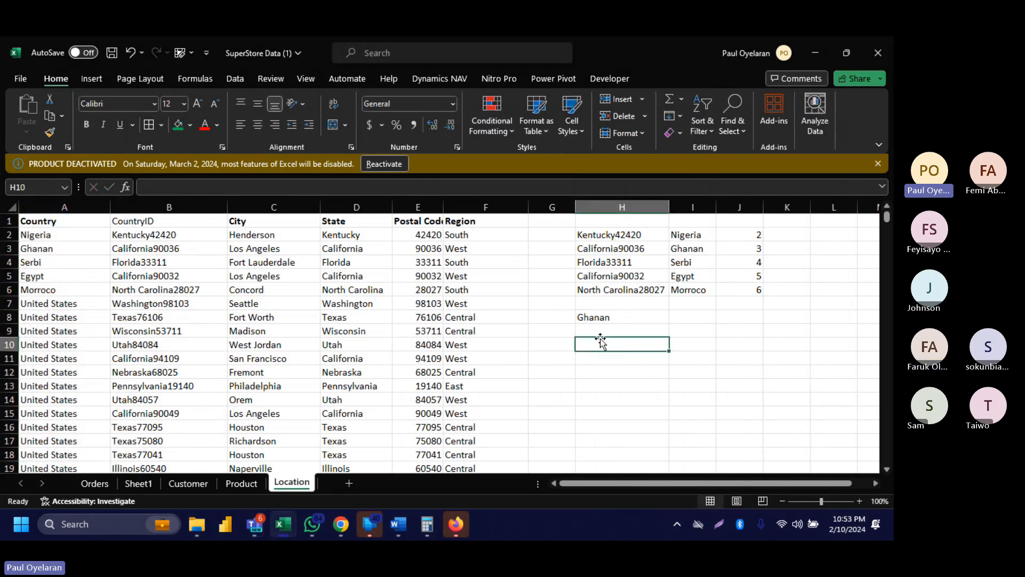
pyautogui.write('if')
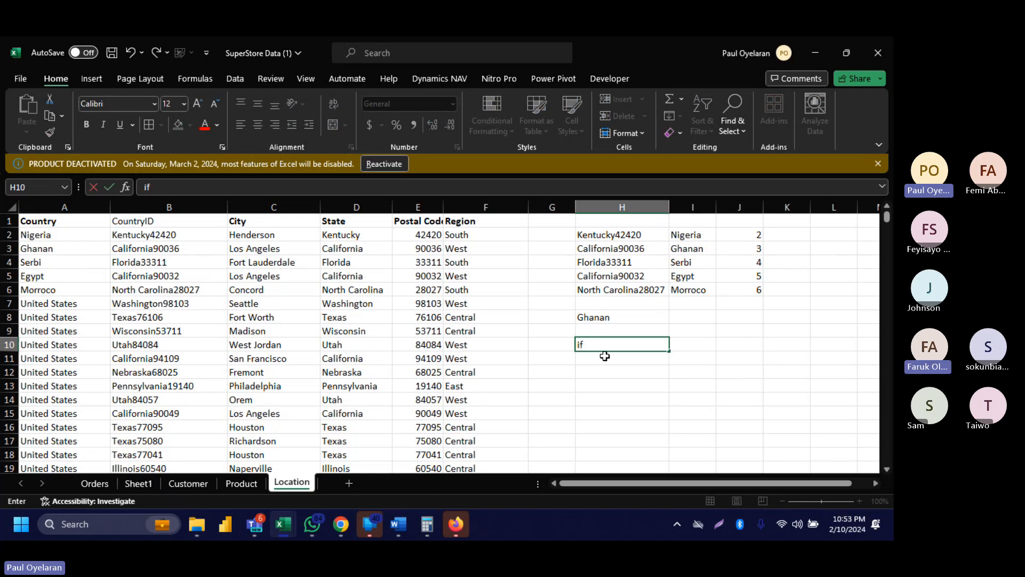
pyautogui.click(605, 356)
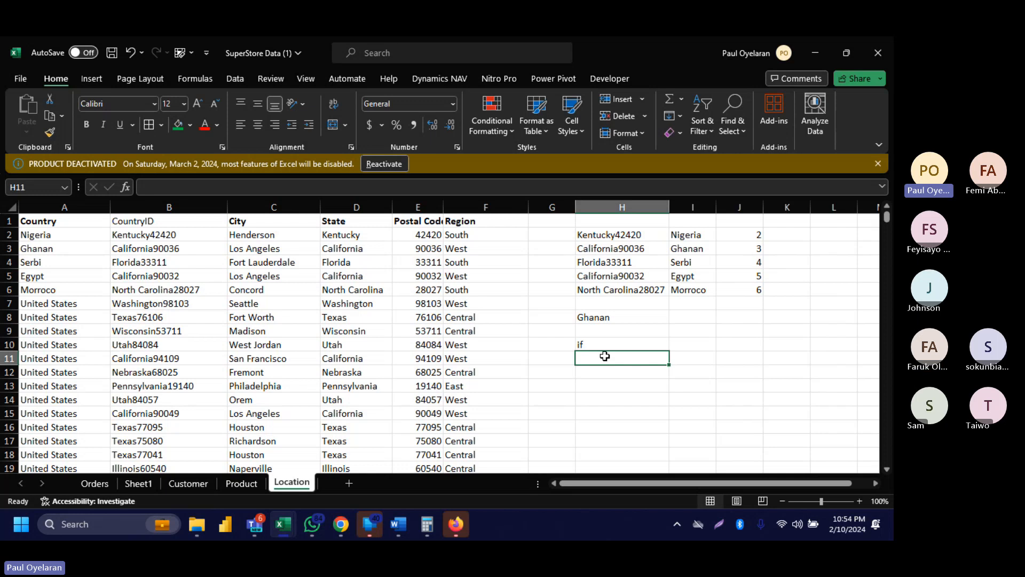
pyautogui.moveTo(417, 233); pyautogui.dragTo(414, 344)
# Enter =IF(E2>1000,"yes it is greater","no") in H10.
pyautogui.click(620, 345)
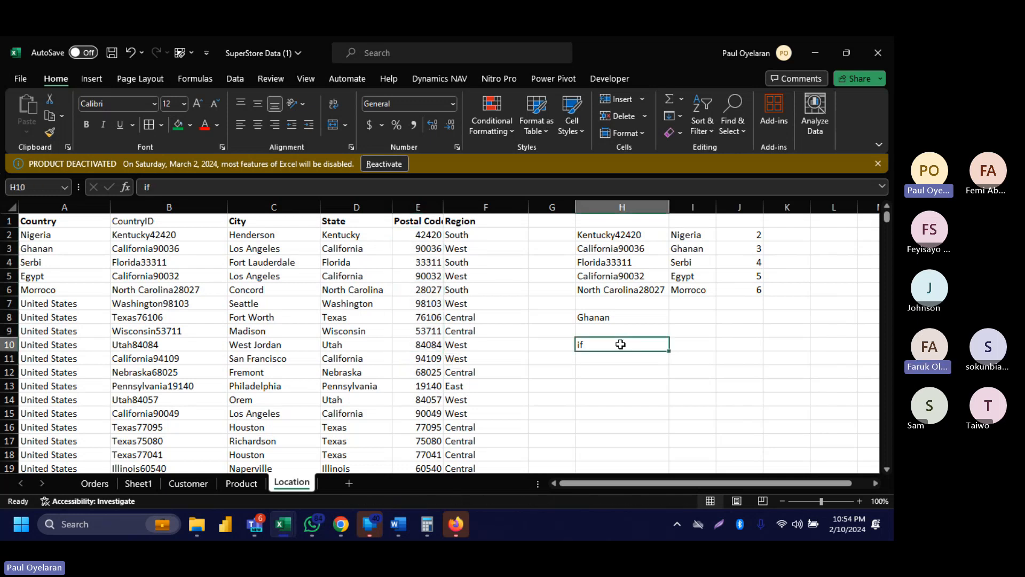
pyautogui.write('=')
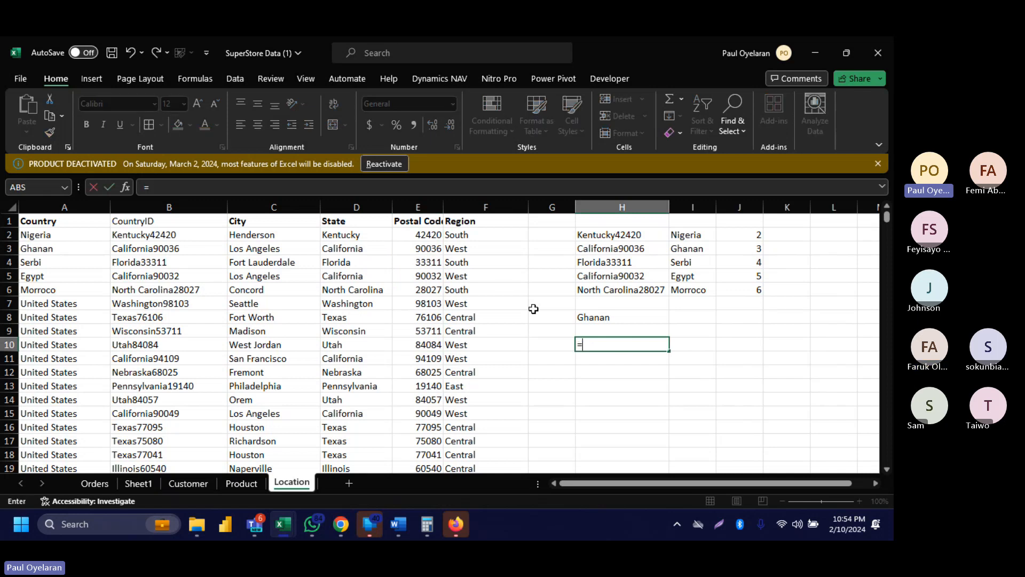
pyautogui.write('if')
pyautogui.press('Tab')
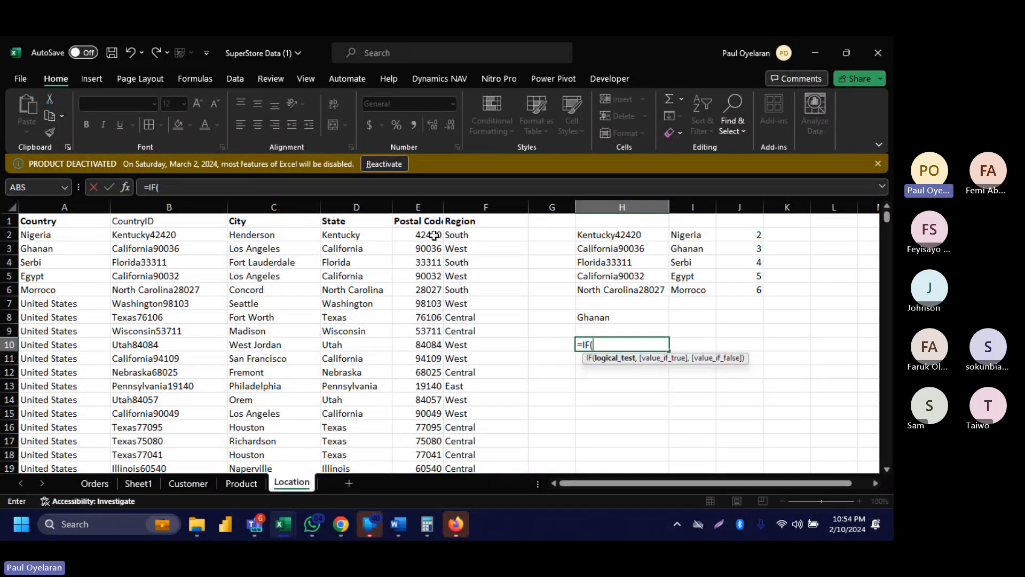
pyautogui.moveTo(433, 235); pyautogui.dragTo(428, 312)
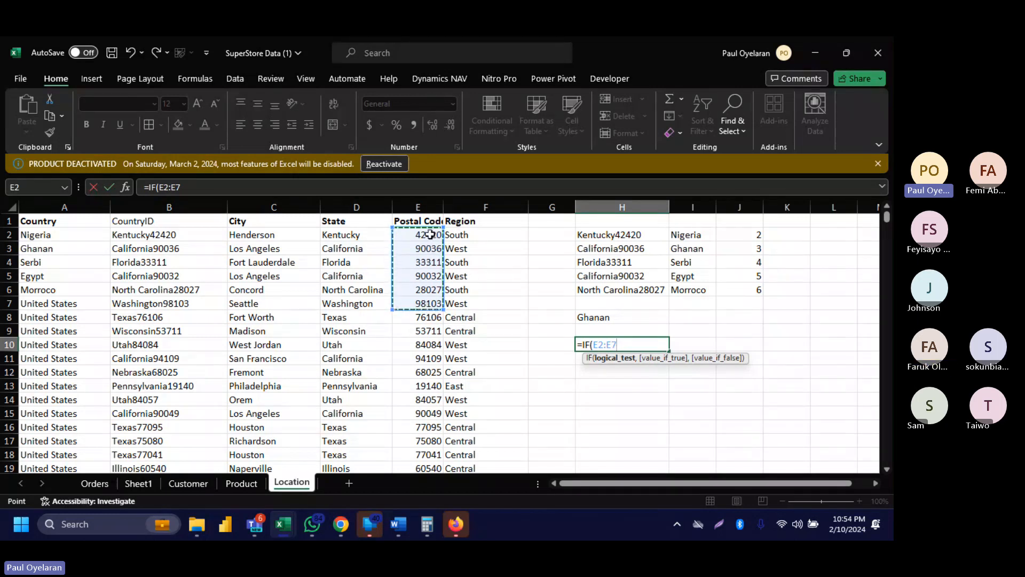
pyautogui.press('BackSpace')
pyautogui.press('BackSpace')
pyautogui.press('BackSpace')
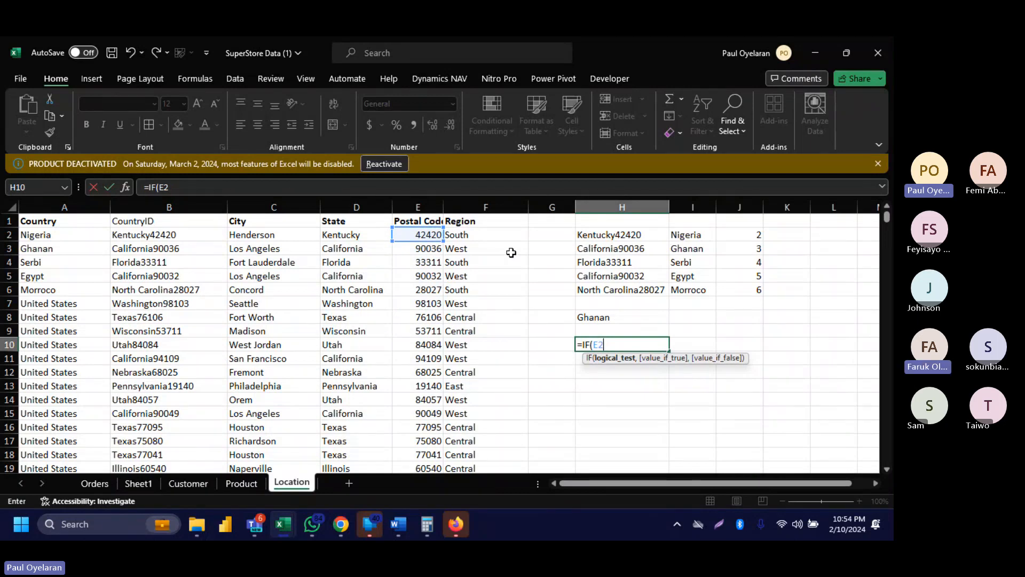
pyautogui.write('>')
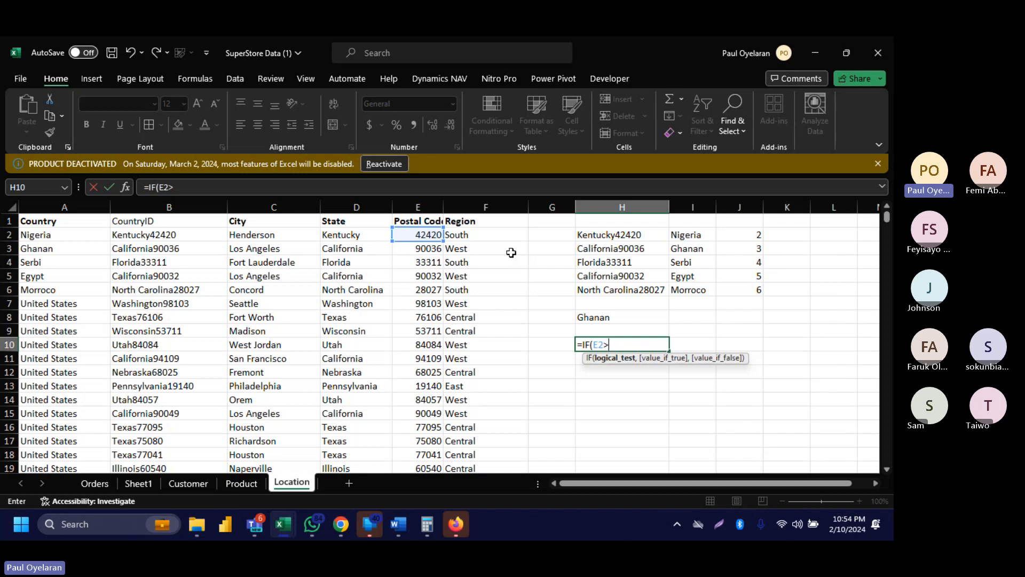
pyautogui.write('1000,"')
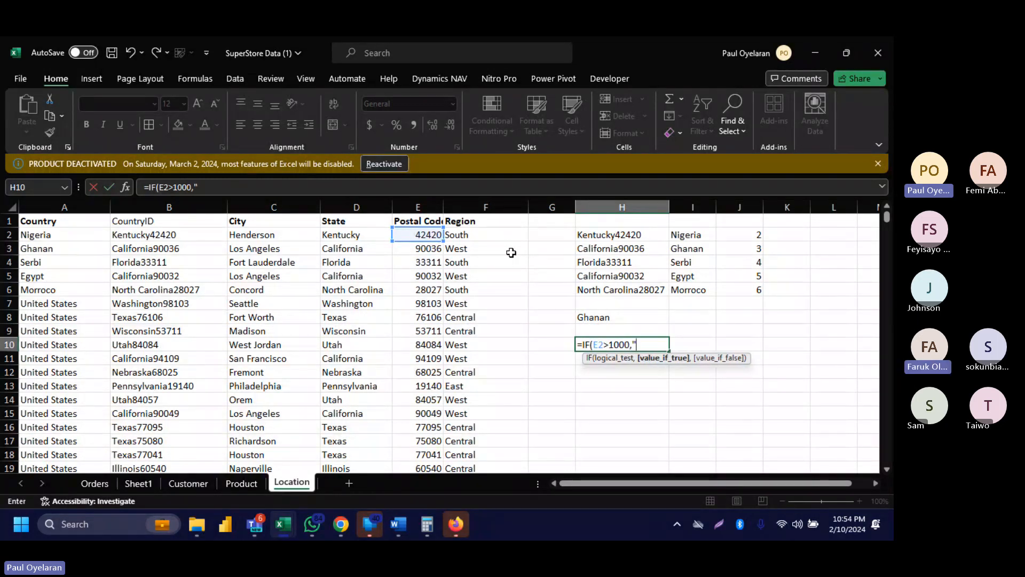
pyautogui.write('yest it i')
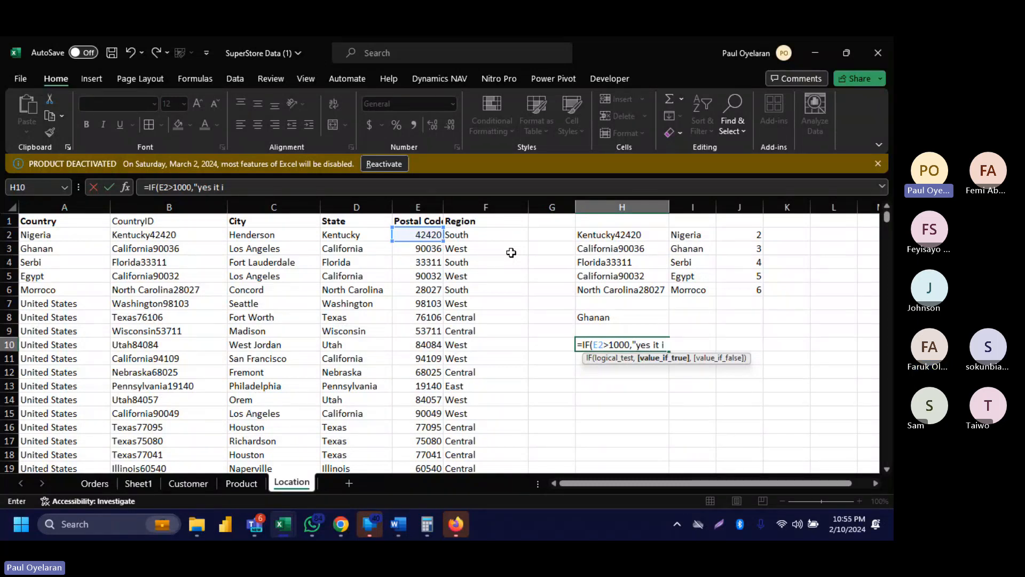
pyautogui.write('s greater')
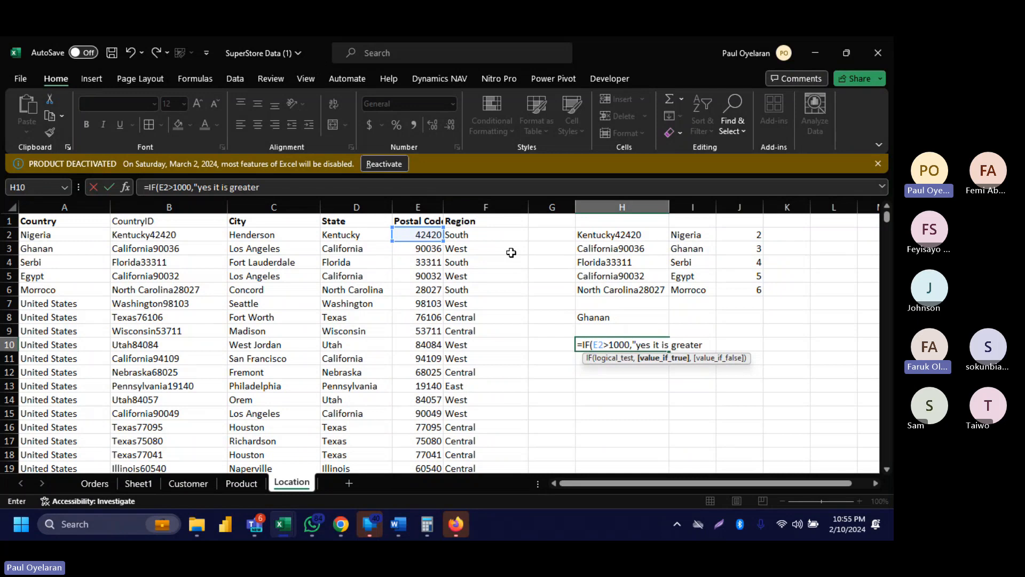
pyautogui.write('",')
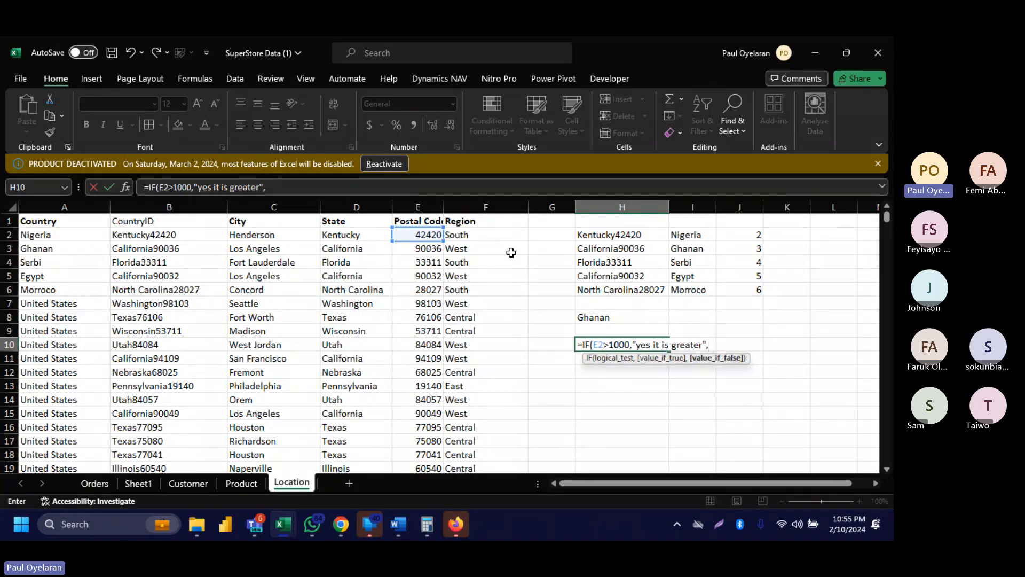
pyautogui.press('BackSpace')
pyautogui.write(',"no')
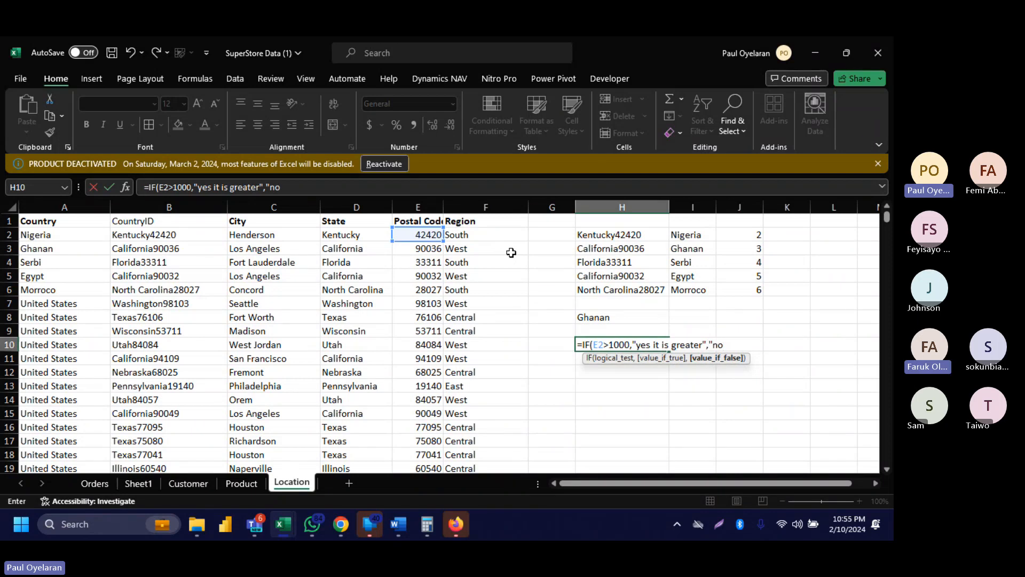
pyautogui.write('"')
pyautogui.press('Up')
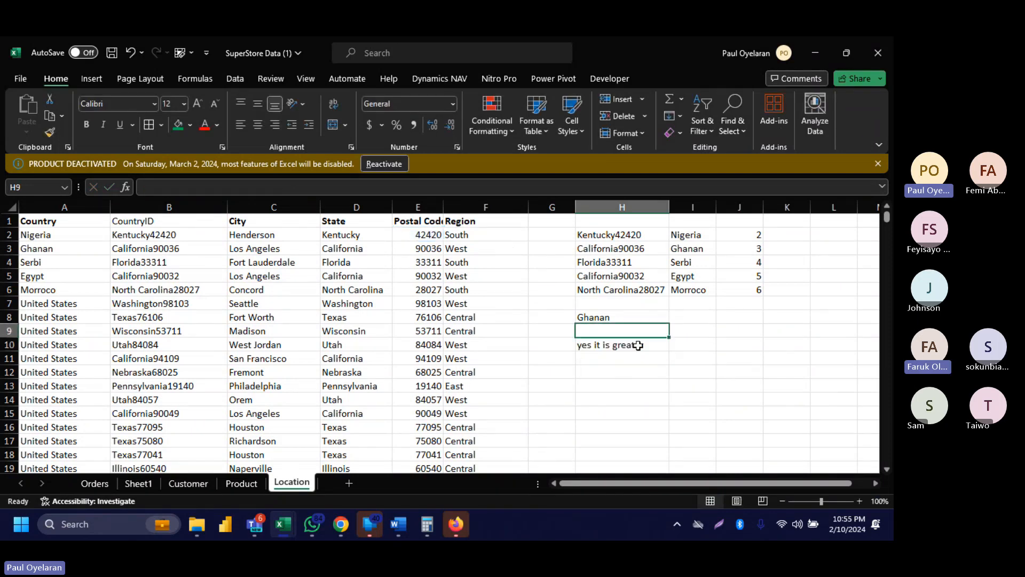
pyautogui.click(638, 345)
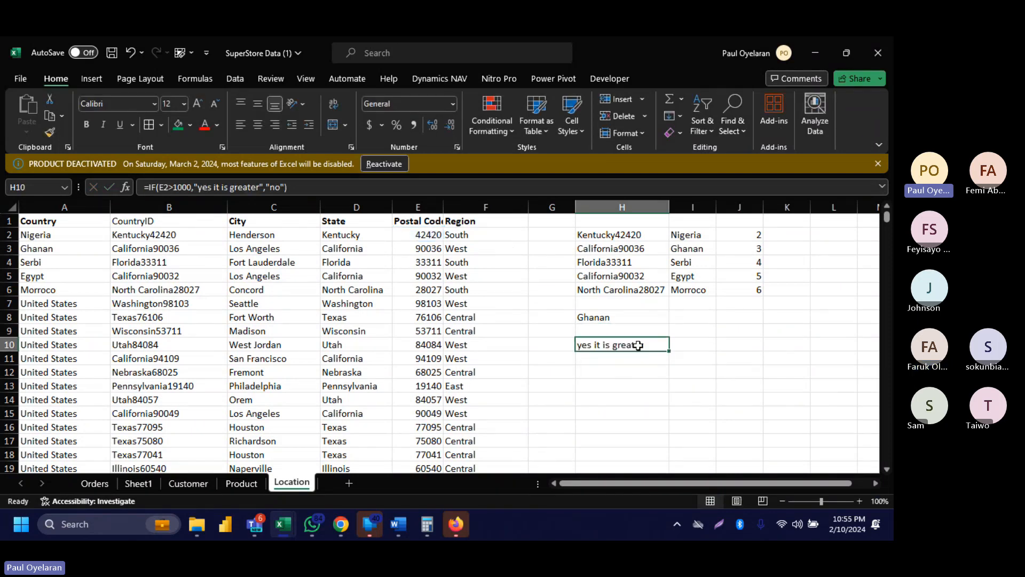
# Test H10 by temporarily setting E2 to 500, then undo the change.
pyautogui.click(421, 233)
pyautogui.write('500')
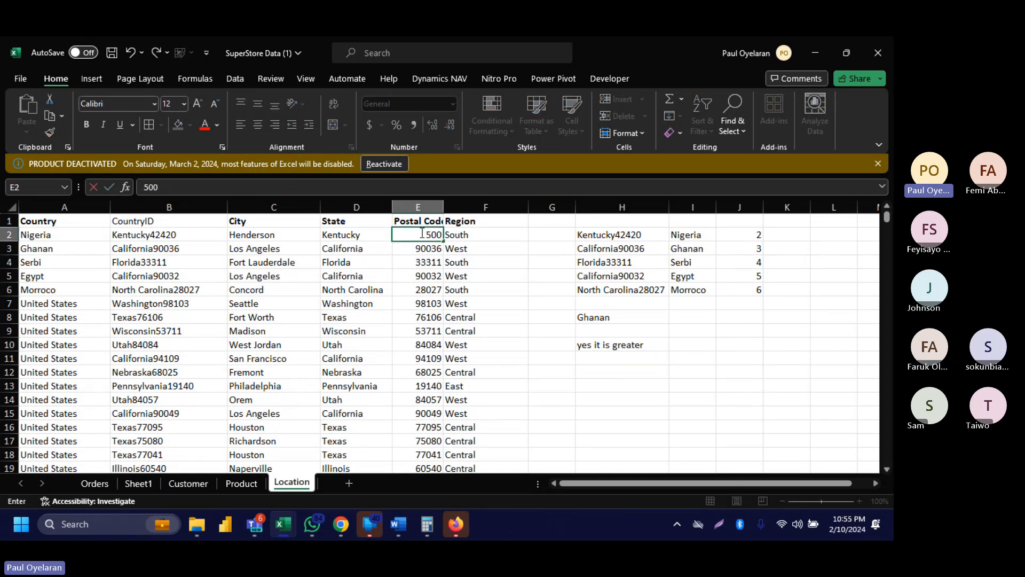
pyautogui.press('Return')
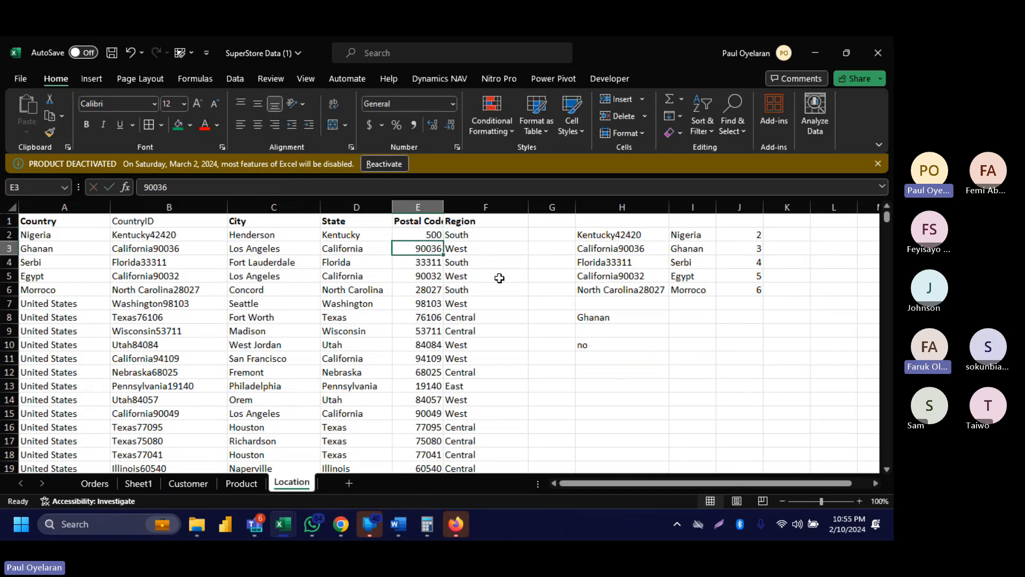
pyautogui.click(608, 345)
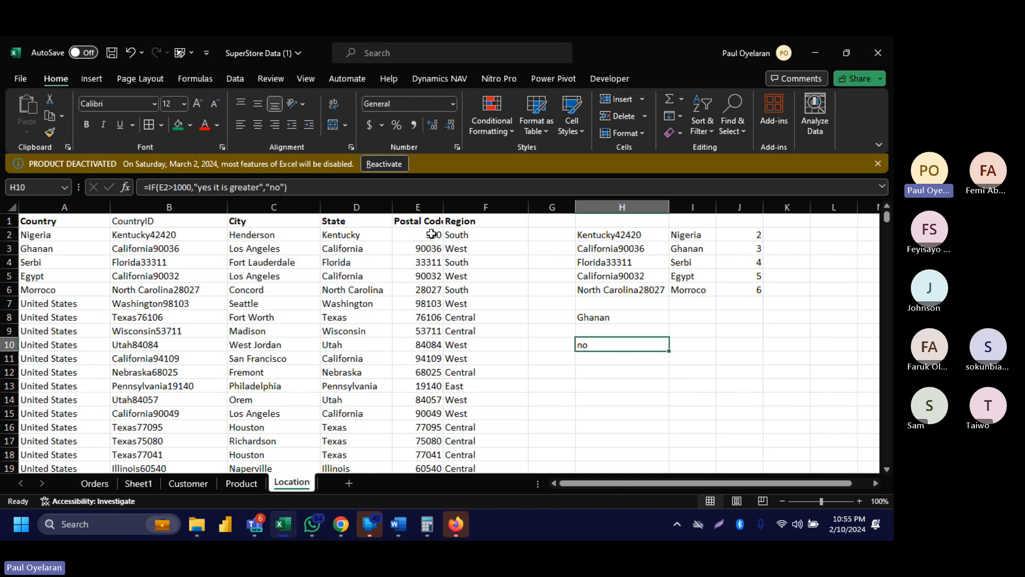
pyautogui.hotkey('ctrl', 'z')
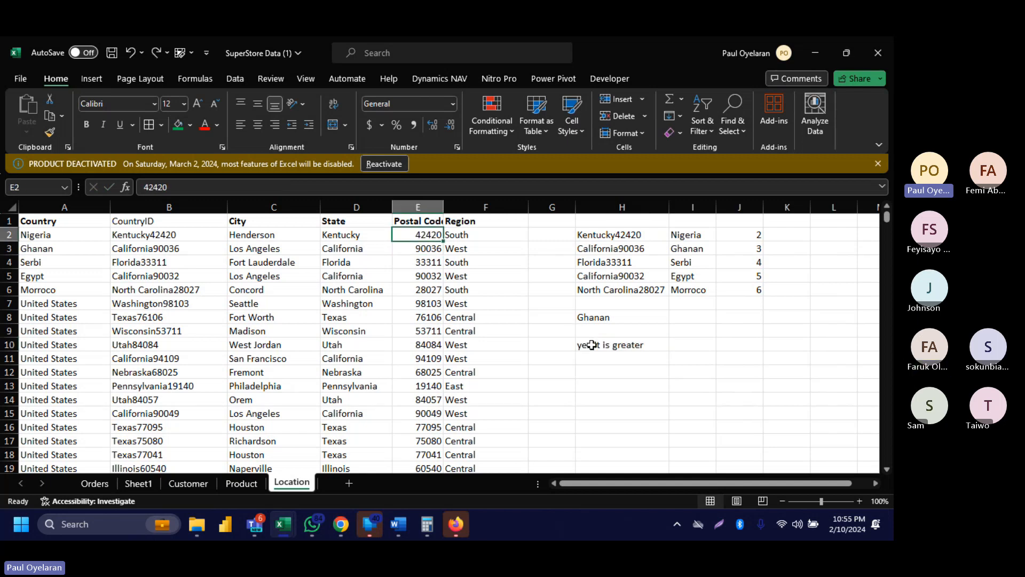
# Change H10's IF formula to return I2 when true and I4 when false.
pyautogui.click(591, 345)
pyautogui.click(296, 188)
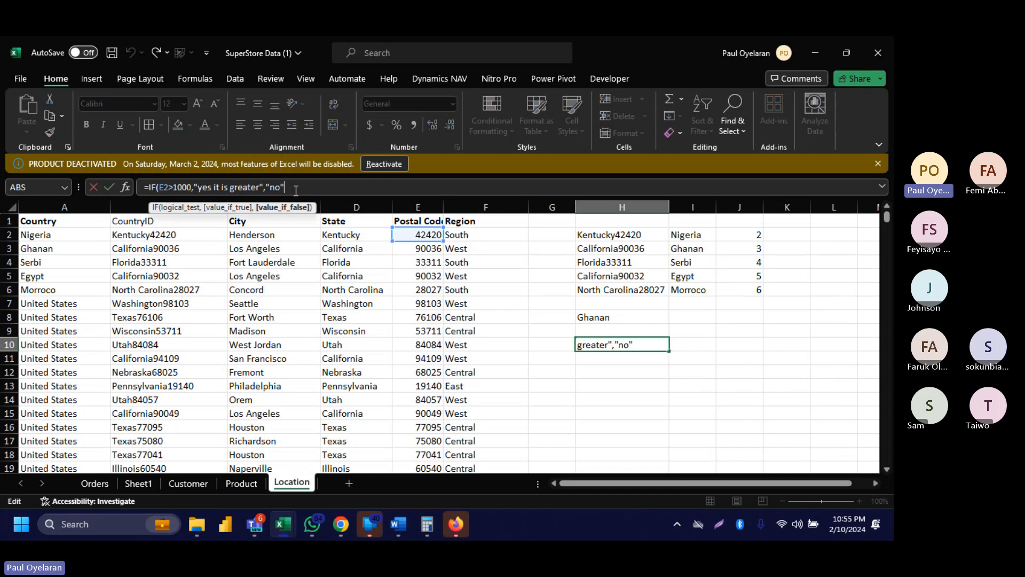
pyautogui.press('BackSpace')
pyautogui.press('BackSpace')
pyautogui.press('BackSpace')
pyautogui.press('BackSpace')
pyautogui.press('BackSpace')
pyautogui.press('BackSpace')
pyautogui.press('BackSpace')
pyautogui.press('BackSpace')
pyautogui.press('BackSpace')
pyautogui.press('BackSpace')
pyautogui.press('BackSpace')
pyautogui.press('BackSpace')
pyautogui.press('BackSpace')
pyautogui.press('BackSpace')
pyautogui.press('BackSpace')
pyautogui.press('BackSpace')
pyautogui.press('BackSpace')
pyautogui.press('BackSpace')
pyautogui.press('BackSpace')
pyautogui.press('BackSpace')
pyautogui.press('BackSpace')
pyautogui.press('BackSpace')
pyautogui.press('BackSpace')
pyautogui.press('BackSpace')
pyautogui.press('BackSpace')
pyautogui.press('BackSpace')
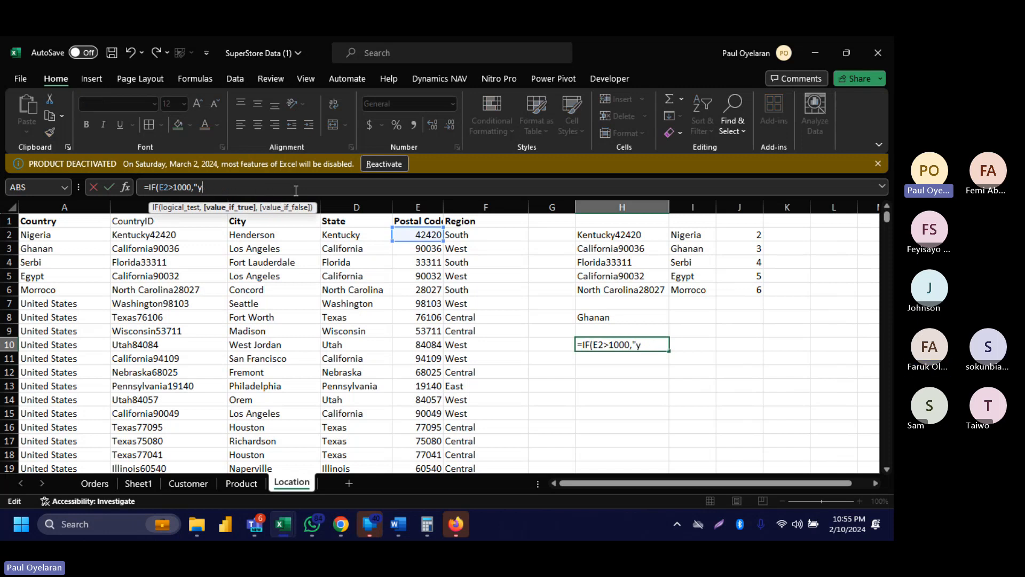
pyautogui.click(692, 238)
pyautogui.write(',')
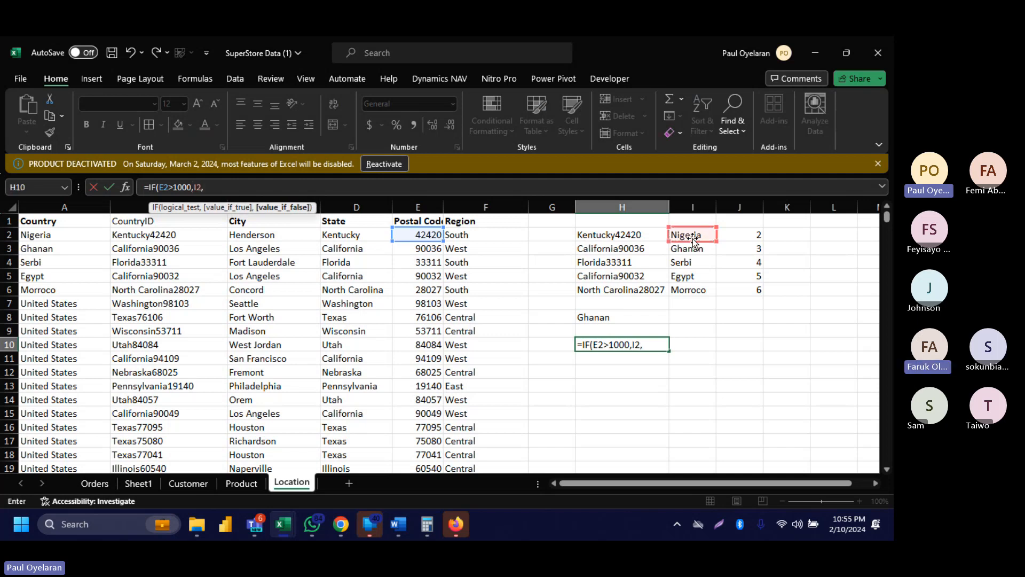
pyautogui.click(694, 261)
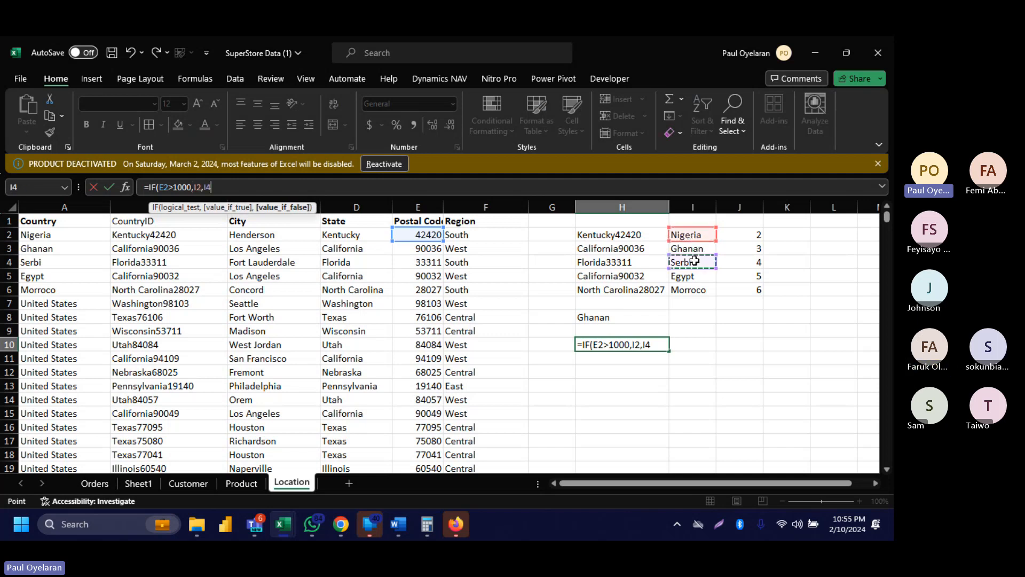
pyautogui.press('Return')
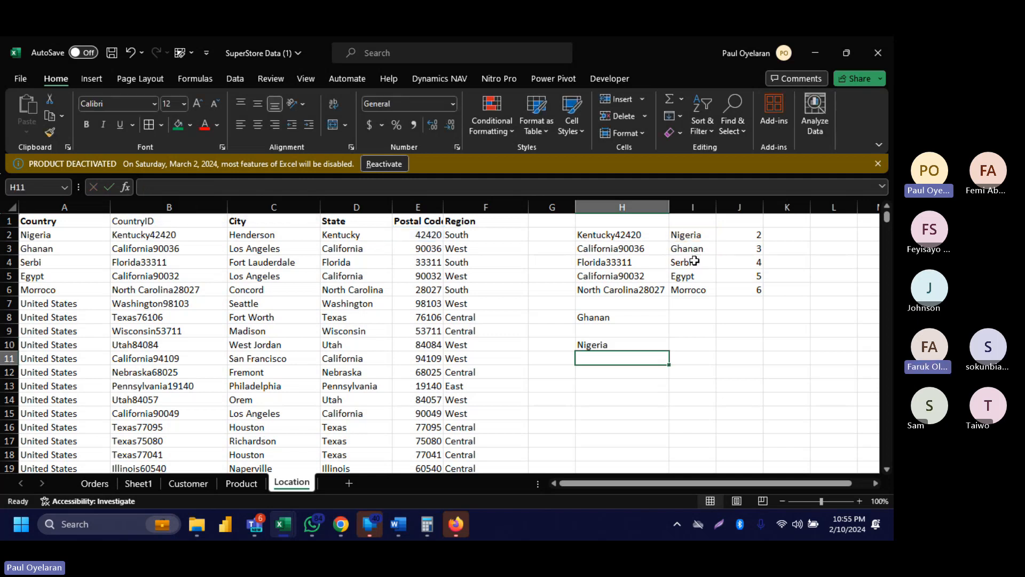
pyautogui.click(617, 347)
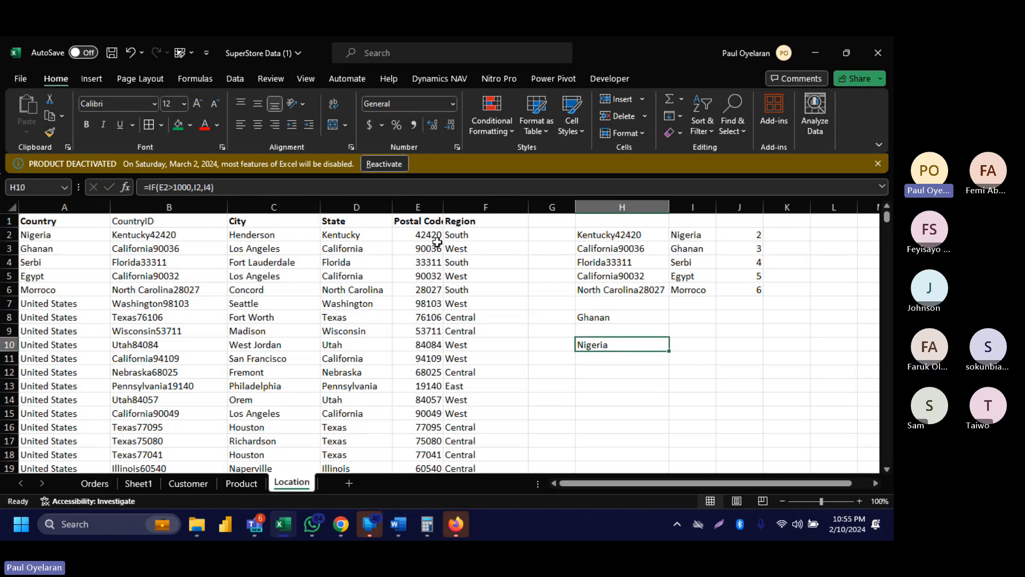
# Set E2 to 400 so H10 shows Serbi, then type 'sumif' into H10.
pyautogui.click(421, 233)
pyautogui.write('400')
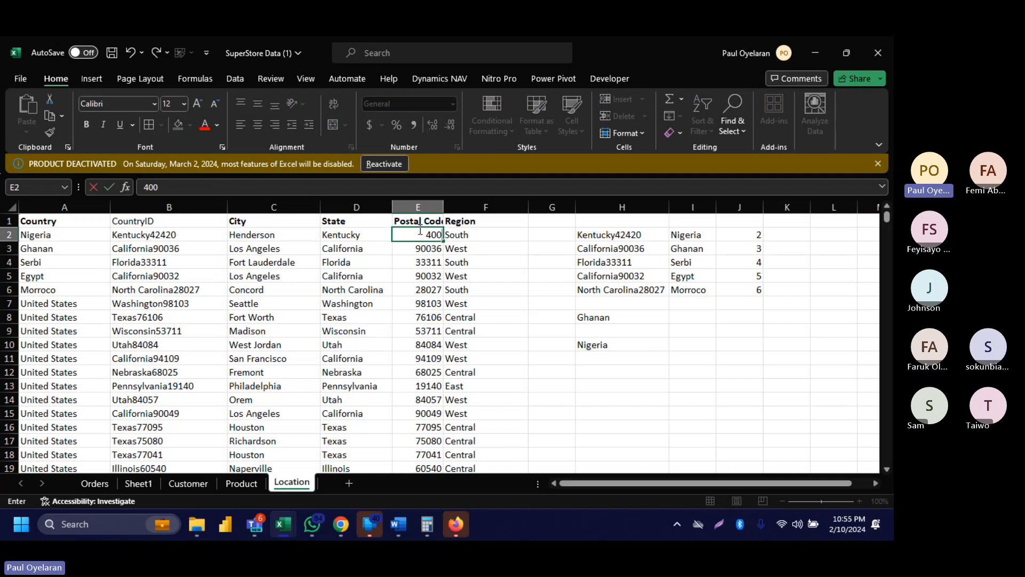
pyautogui.press('Return')
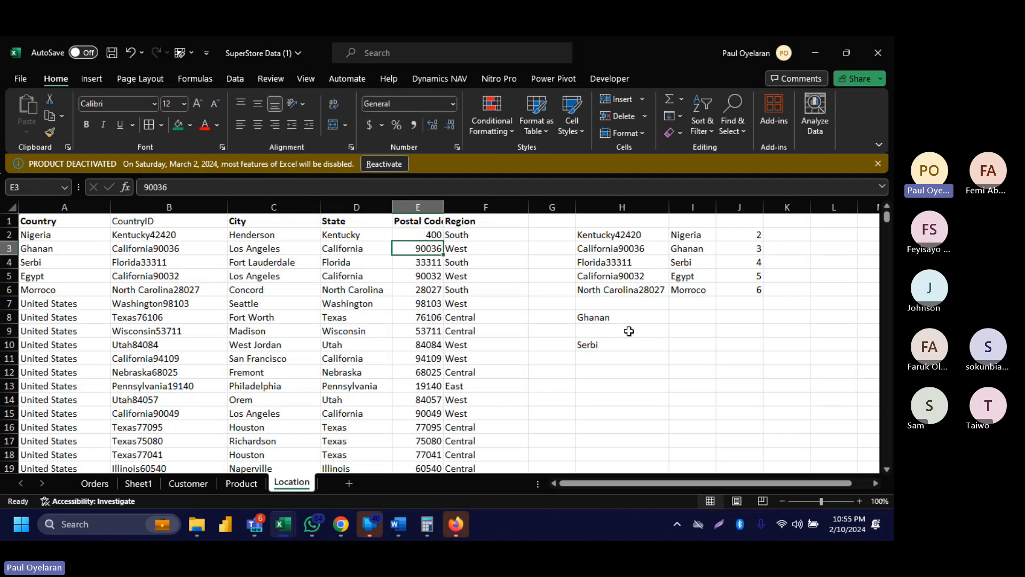
pyautogui.click(607, 344)
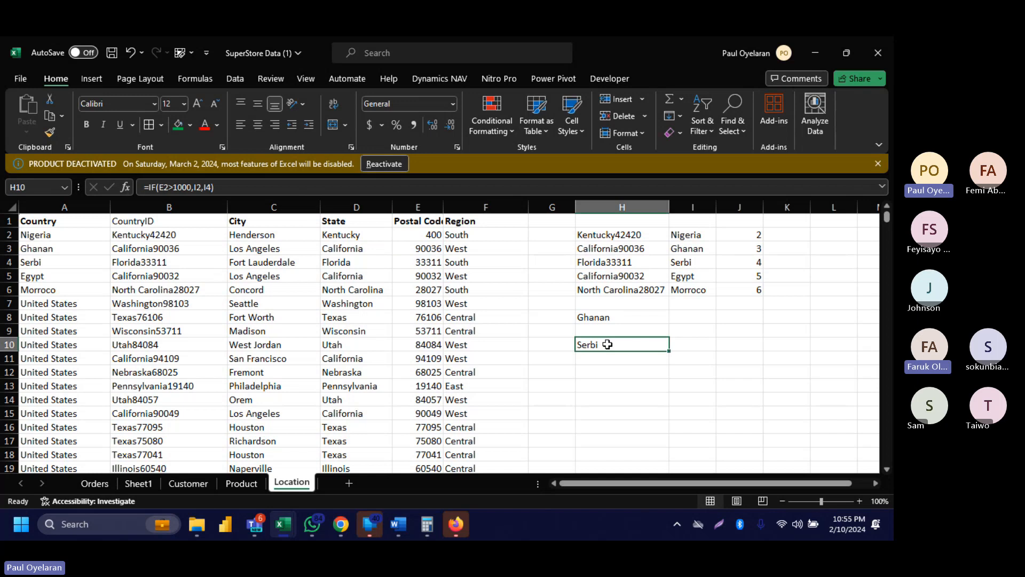
pyautogui.write('sumif')
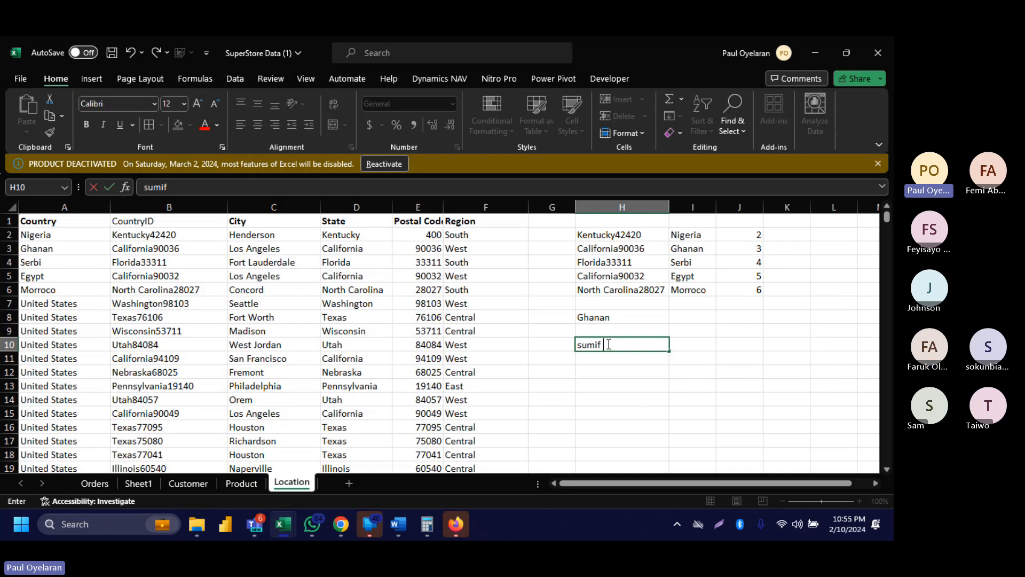
# Commit 'sumif' in H10 and enter the label 'sumifs' in H11.
pyautogui.click(602, 357)
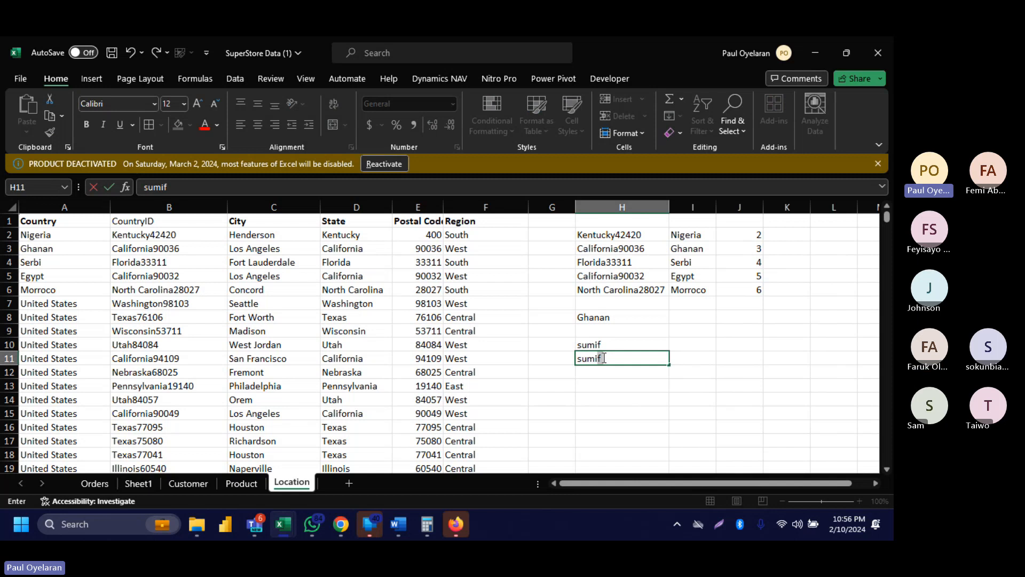
pyautogui.write('s')
pyautogui.press('Tab')
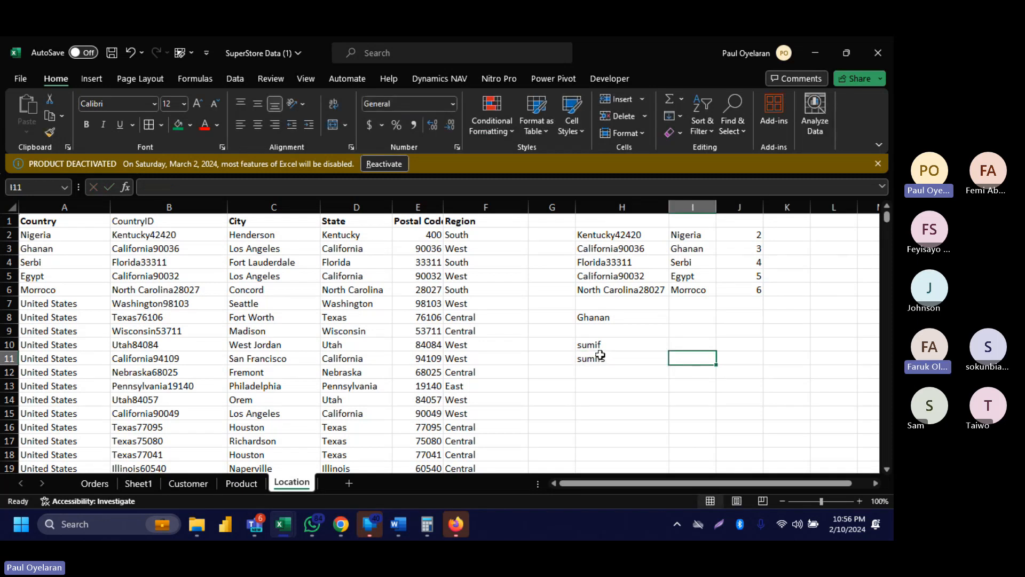
pyautogui.hscroll(3, 694, 312)
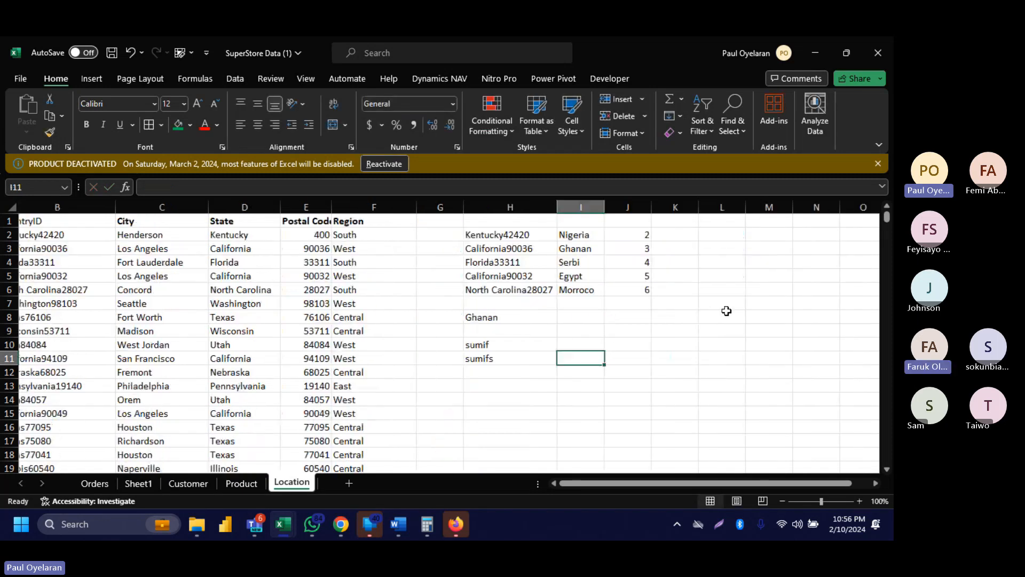
# Enter sample text 'A23' in L8 and 'bread' in M8, then recheck both entries.
pyautogui.click(673, 312)
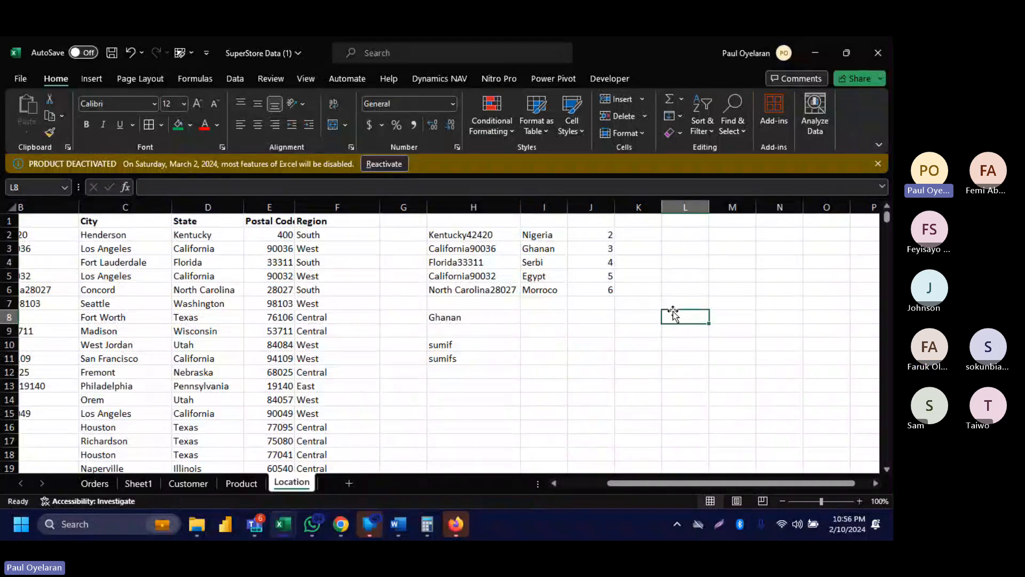
pyautogui.write('A23')
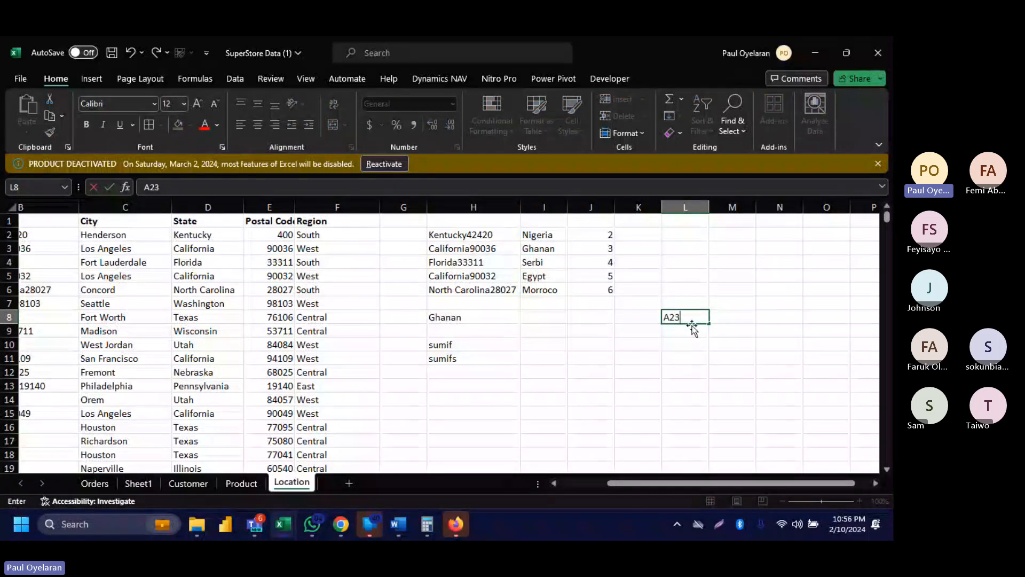
pyautogui.press('Return')
pyautogui.moveTo(680, 316); pyautogui.dragTo(738, 326)
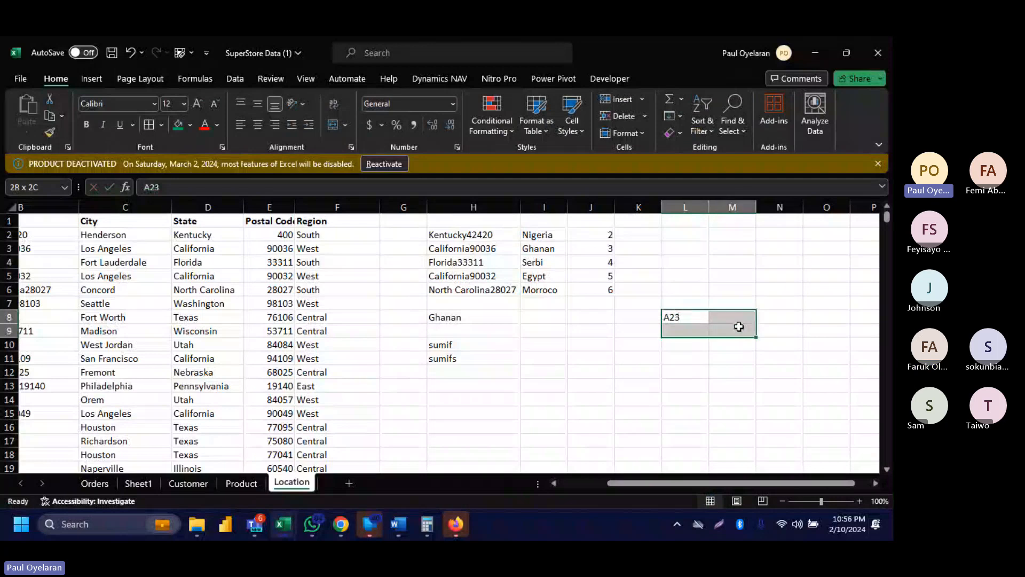
pyautogui.click(732, 318)
pyautogui.write('bread')
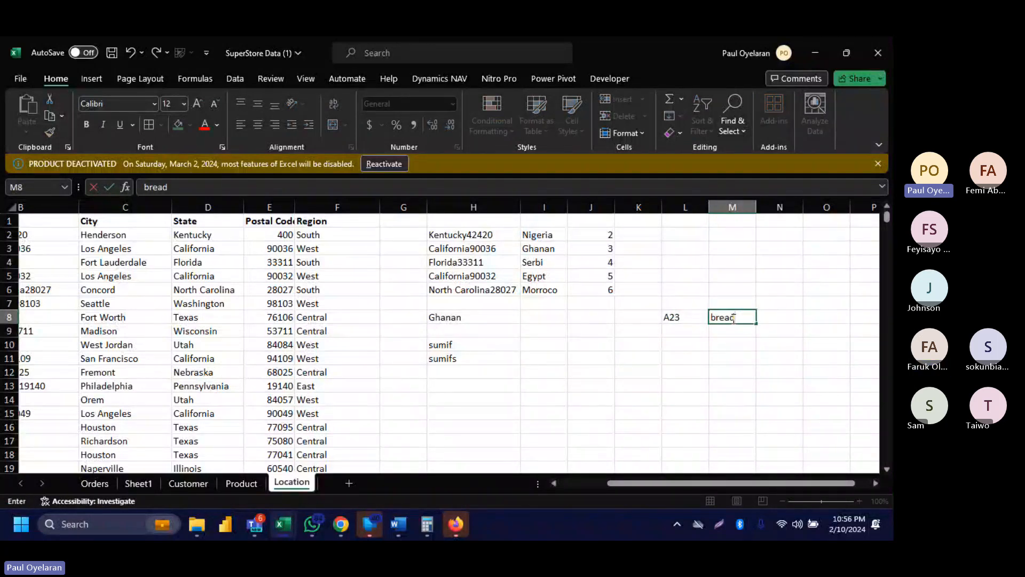
pyautogui.press('Return')
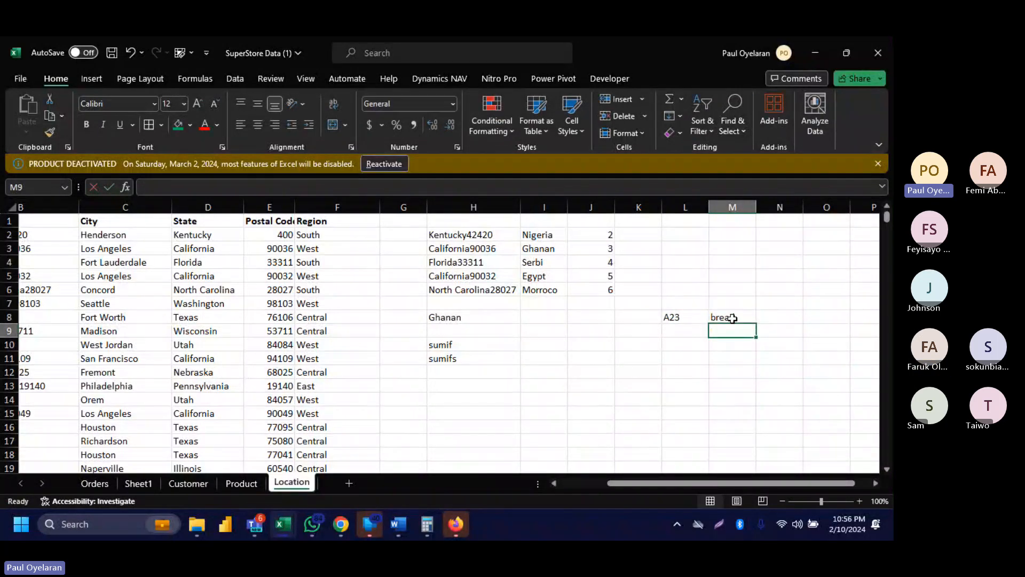
pyautogui.click(703, 316)
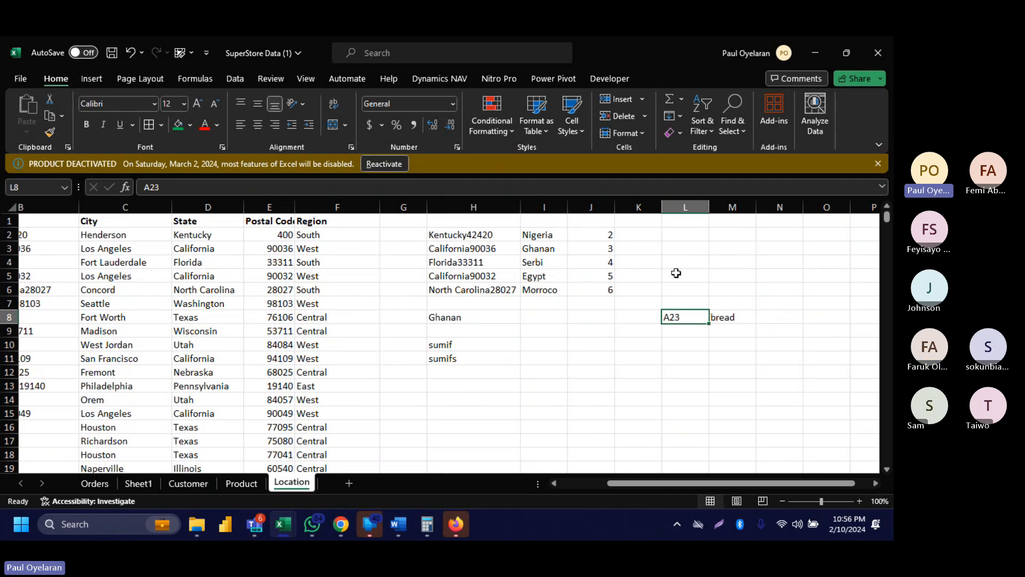
pyautogui.click(723, 318)
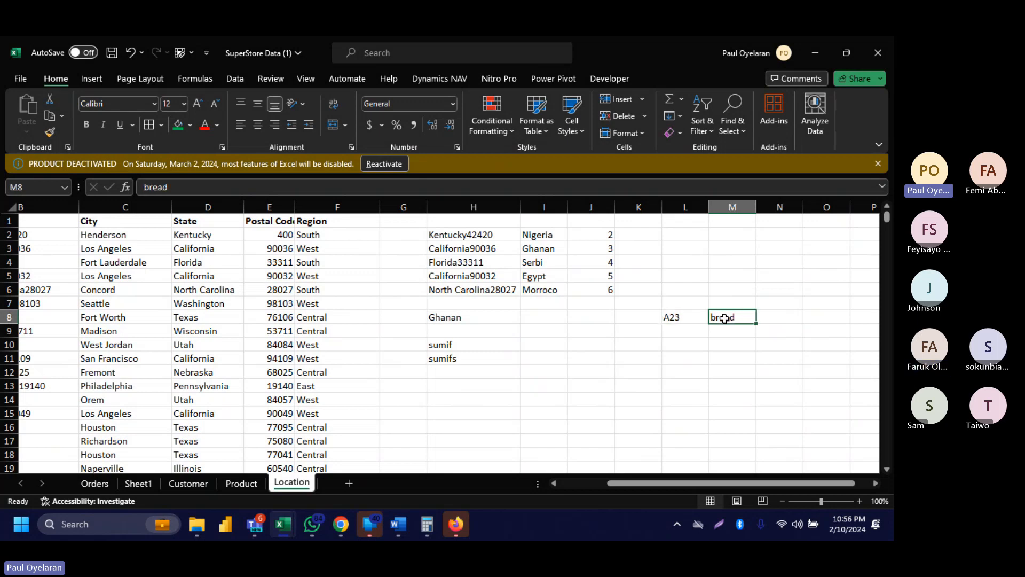
pyautogui.click(489, 357)
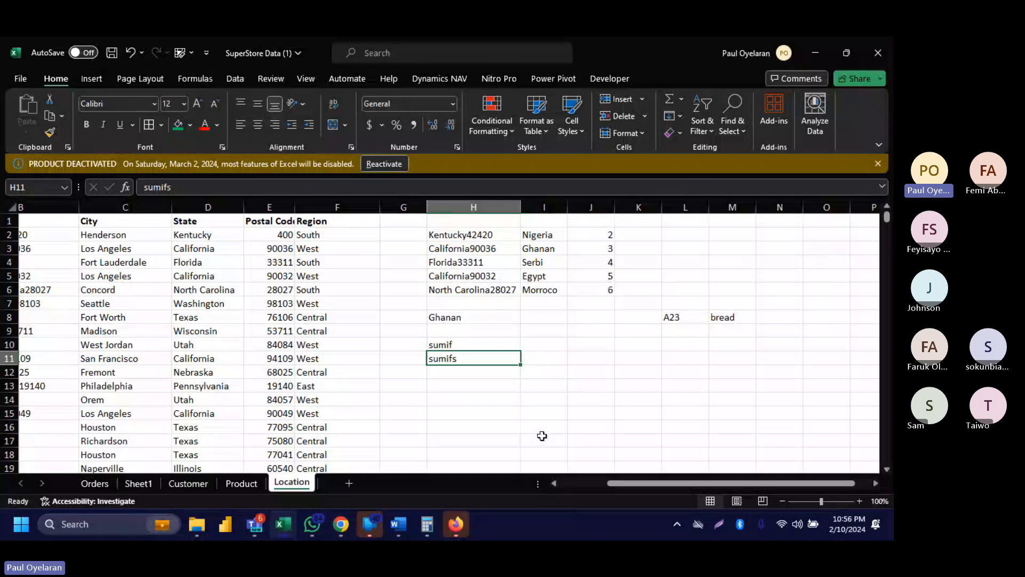
# Enter =TRANSPOSE(J1:J6) in H12 so 0, 2, 3, 4, 5, 6 spill across row 12.
pyautogui.click(487, 378)
pyautogui.write('=tran')
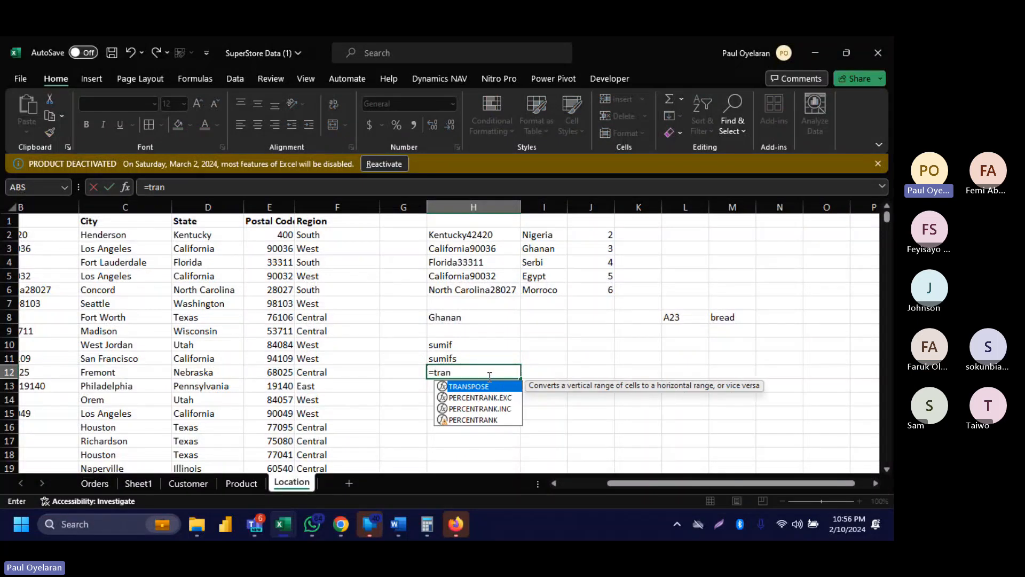
pyautogui.press('Tab')
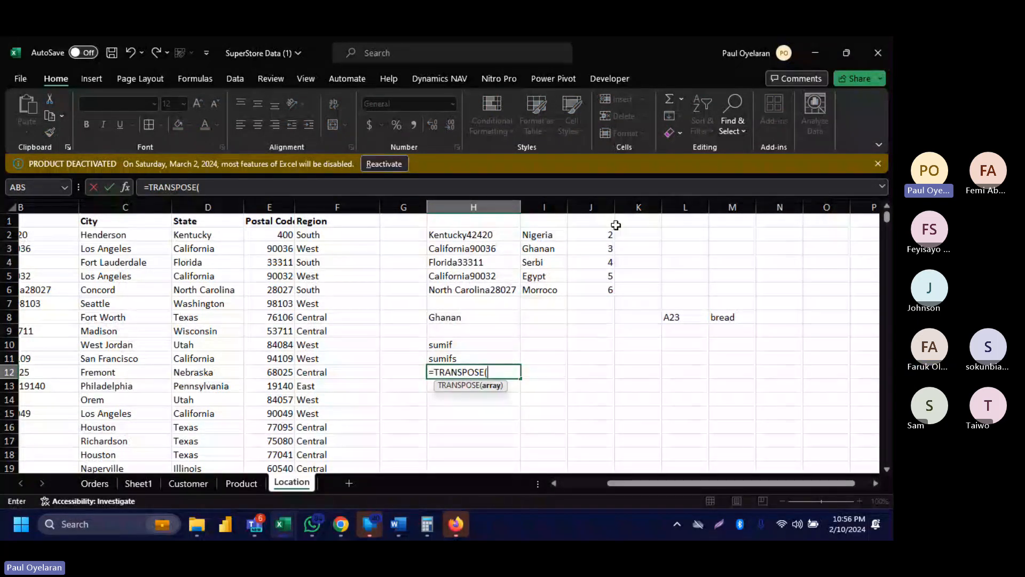
pyautogui.moveTo(608, 228); pyautogui.dragTo(598, 288)
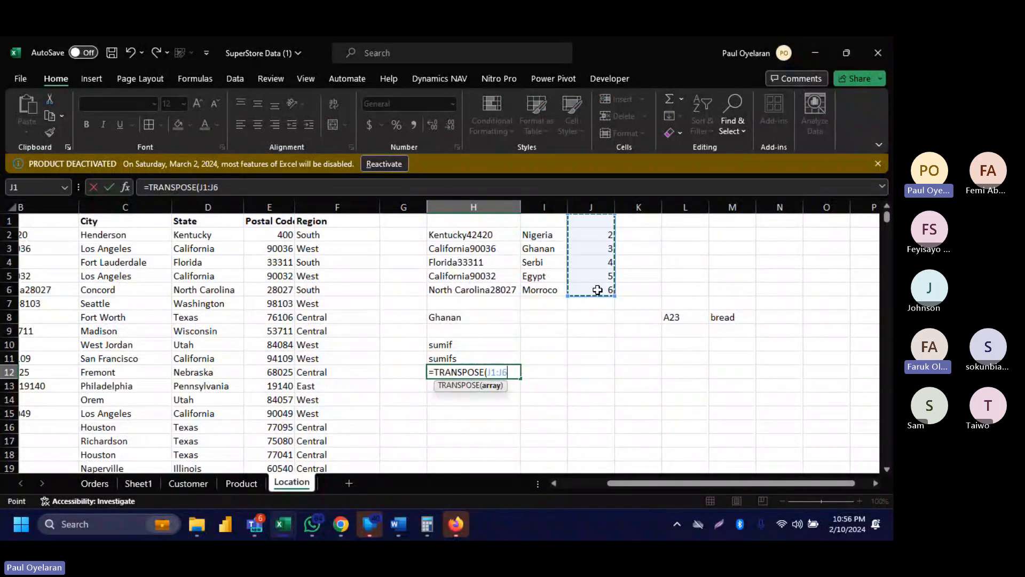
pyautogui.press('Return')
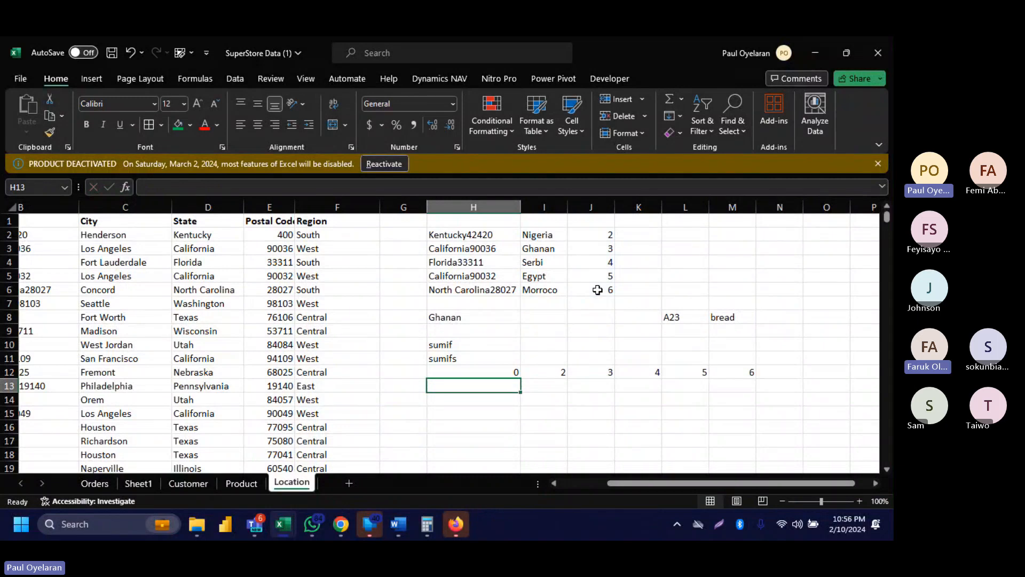
pyautogui.hscroll(3, 597, 289)
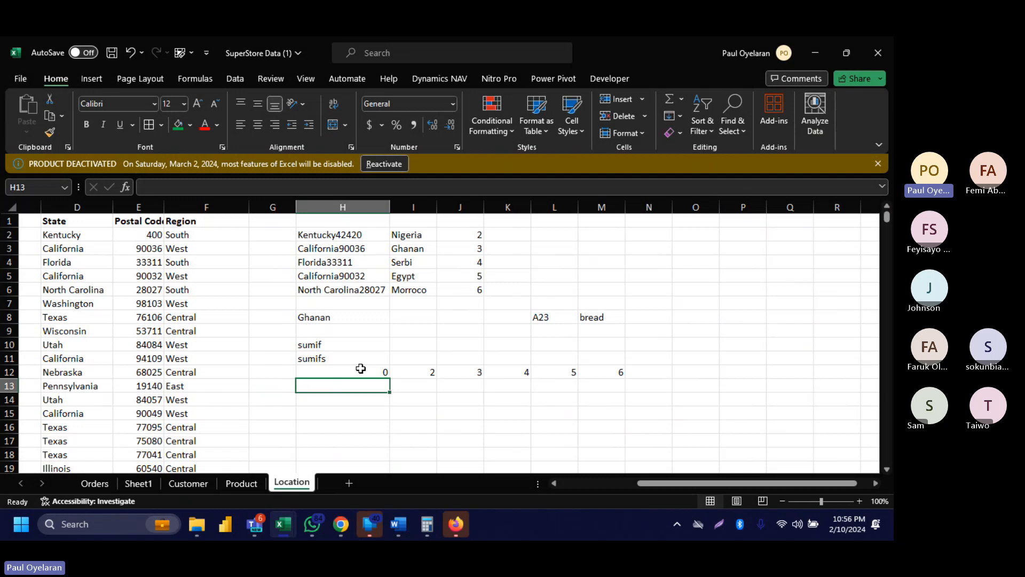
# Bring the Microsoft Teams meeting window to the front from the taskbar.
pyautogui.click(862, 367)
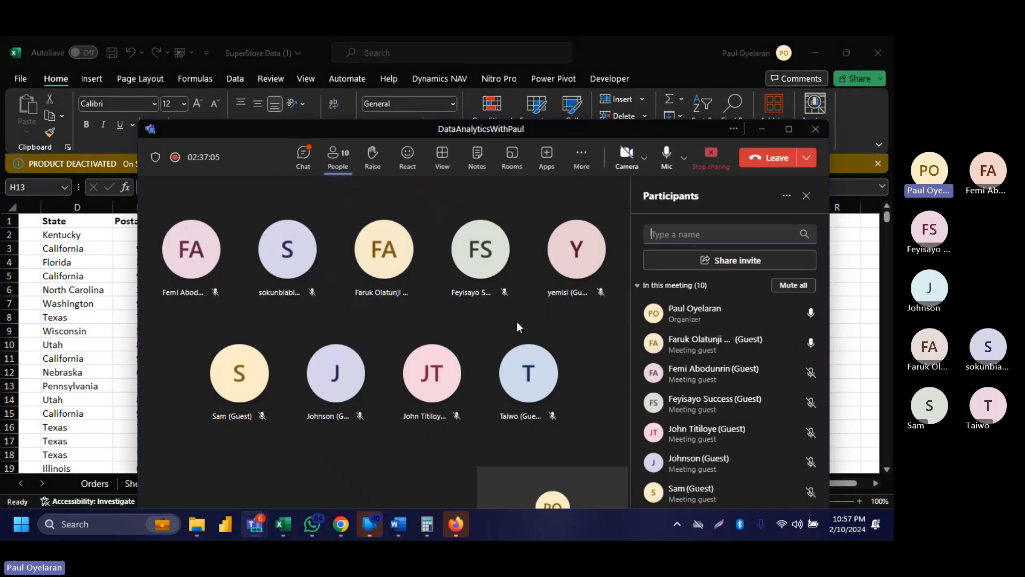
# Stop the Teams meeting's recording and transcription and confirm it.
pyautogui.click(586, 163)
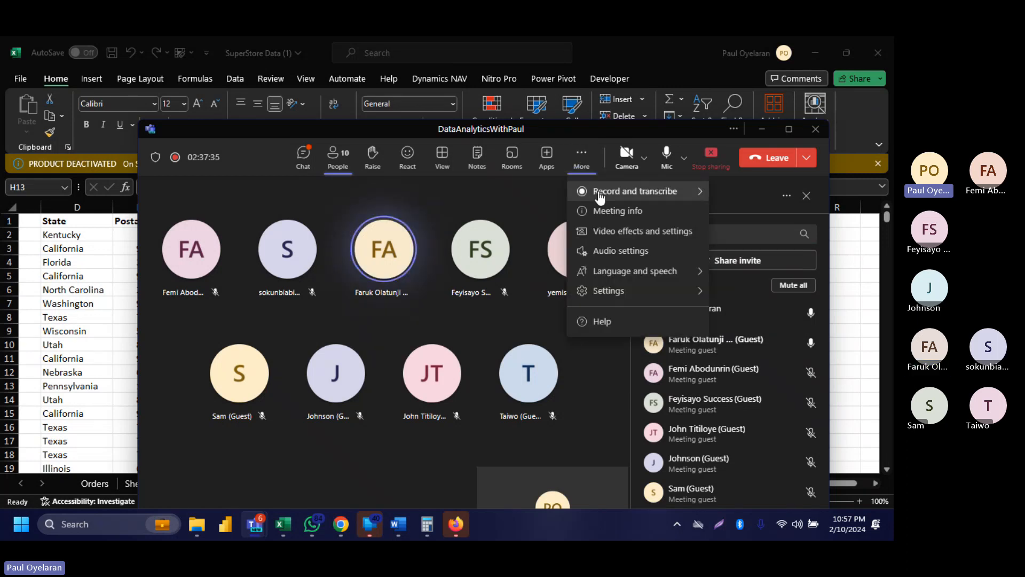
pyautogui.moveTo(601, 198)
pyautogui.click(538, 196)
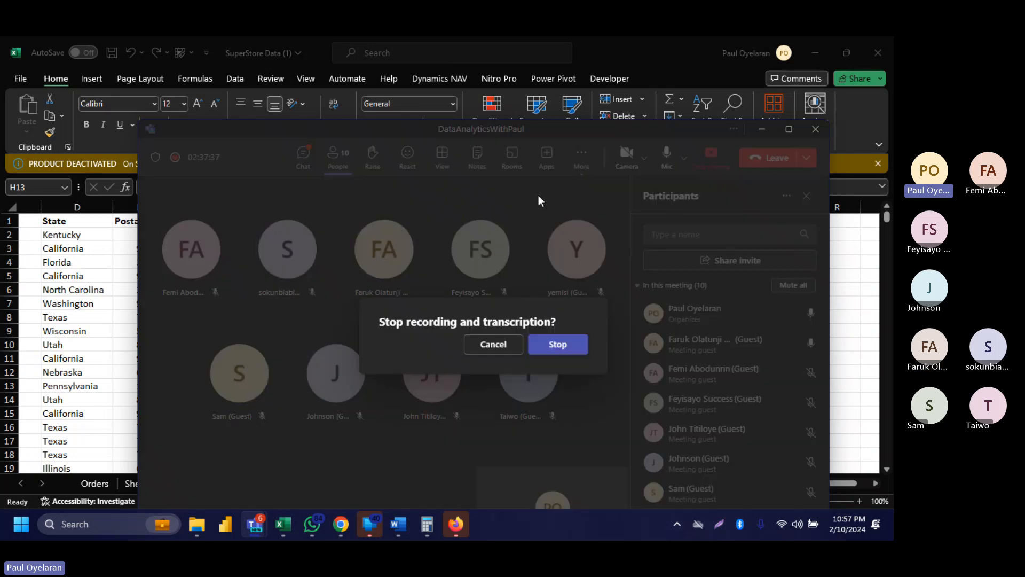
pyautogui.click(554, 345)
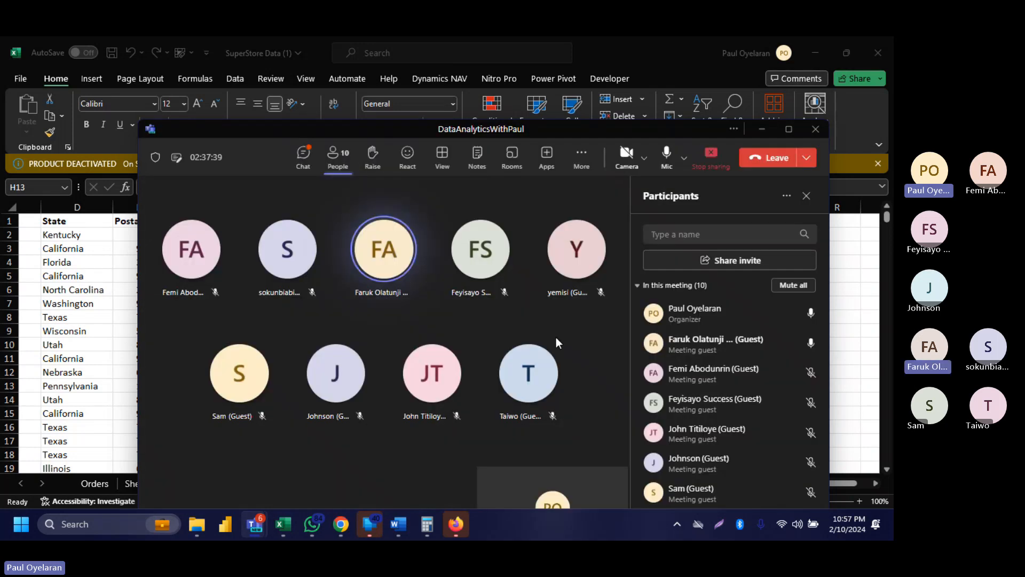